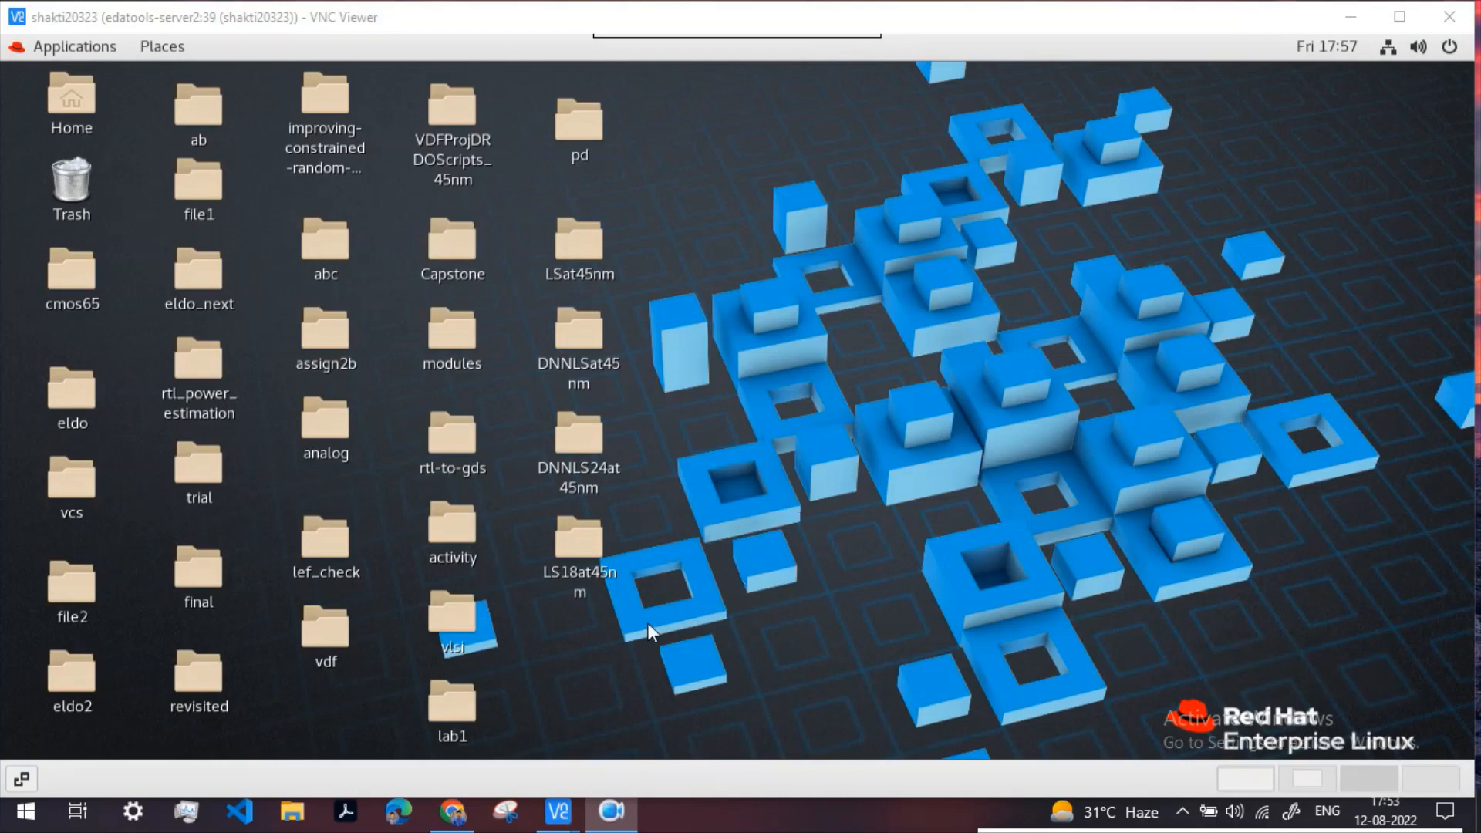
Step: Switch to Chrome to consult the Cadence Virtuoso server usage manual, and return to the VNC remote desktop
{"action": "left_click", "coordinate": [452, 811]}
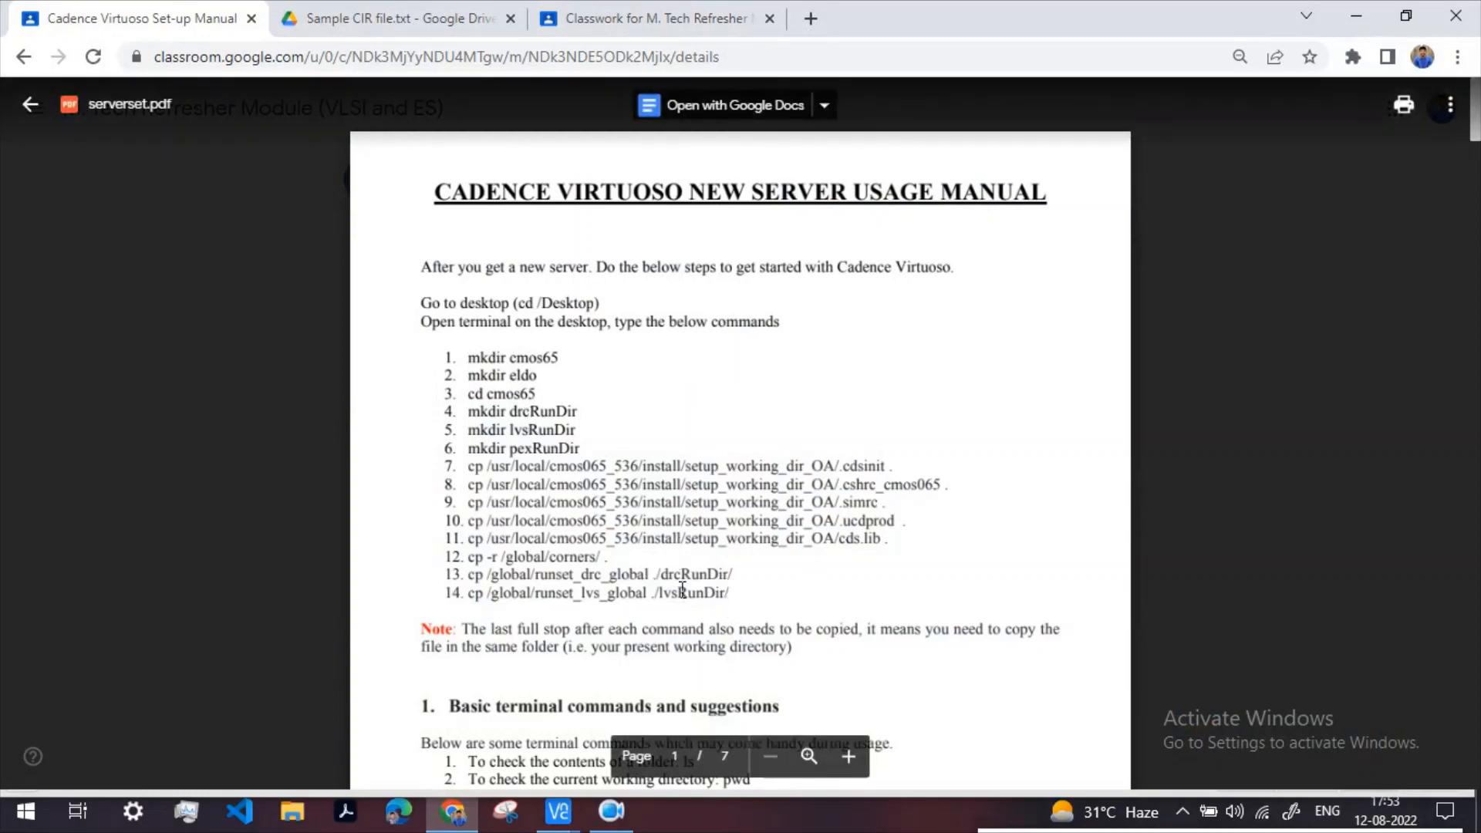
{"action": "left_click", "coordinate": [465, 814]}
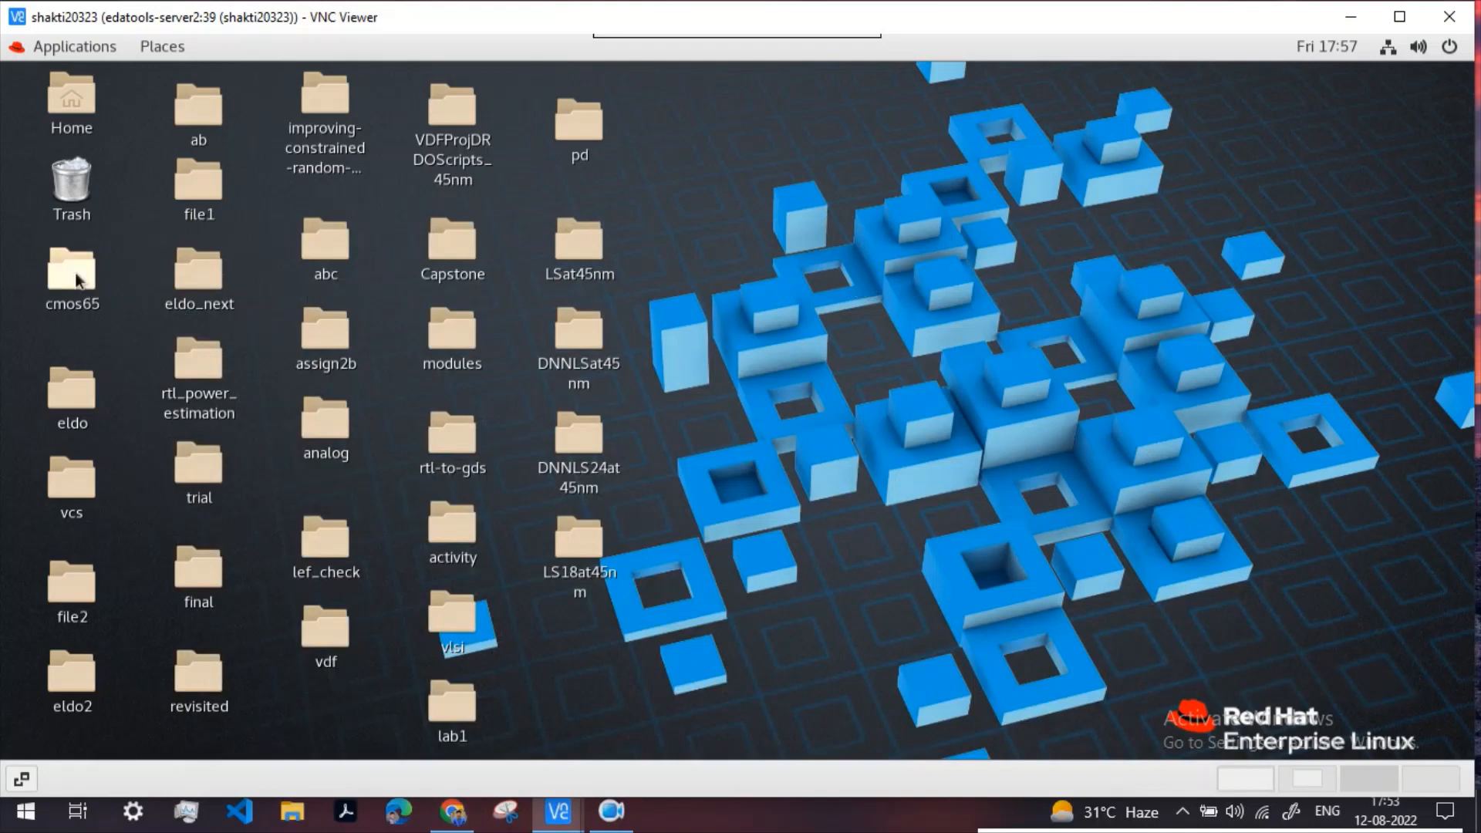
Step: Open a terminal from the remote desktop and change into the Desktop/cmos65 directory
{"action": "right_click", "coordinate": [881, 232]}
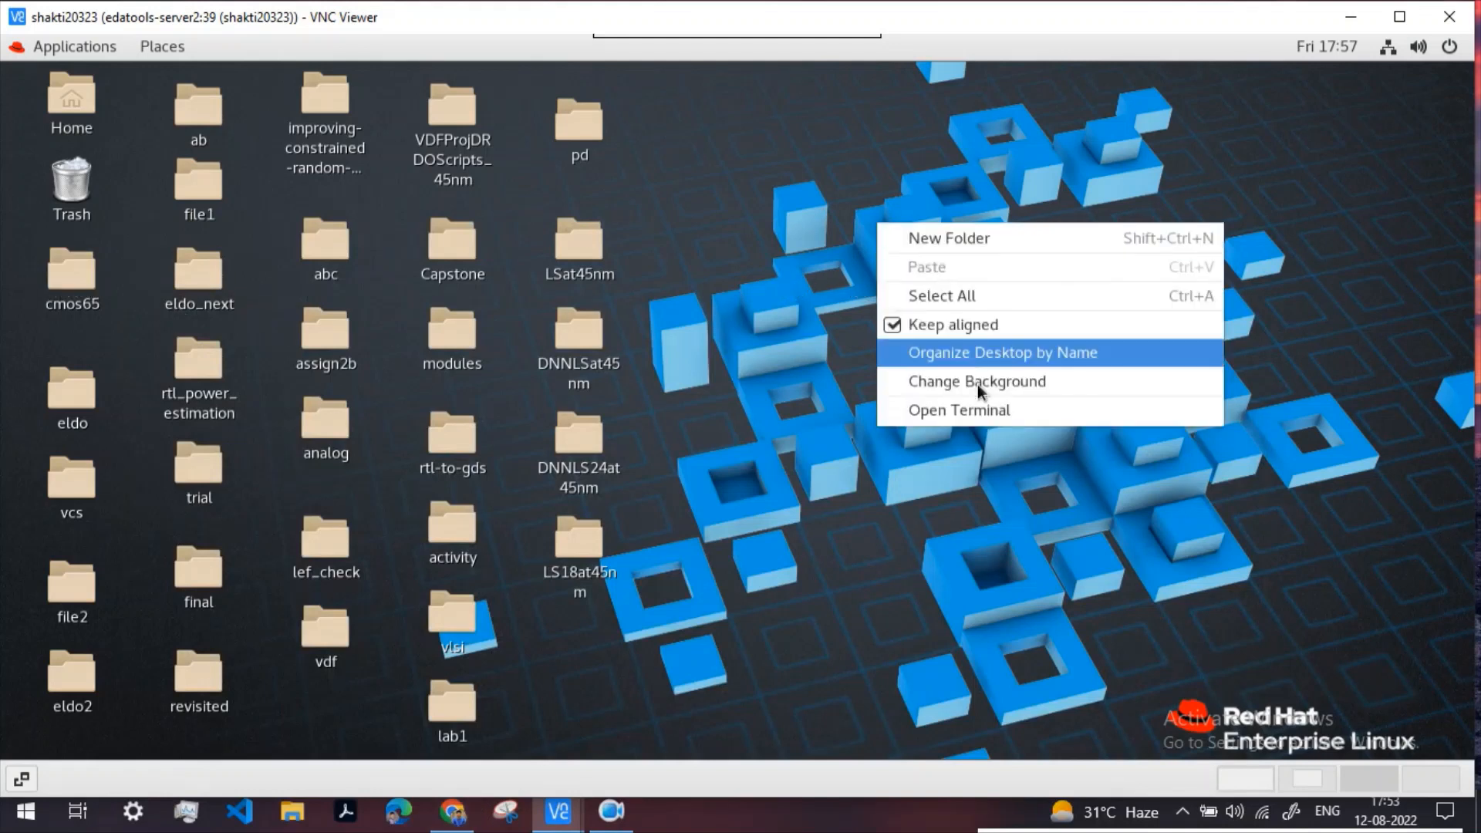
{"action": "left_click", "coordinate": [978, 414]}
{"action": "type", "text": "cd D"}
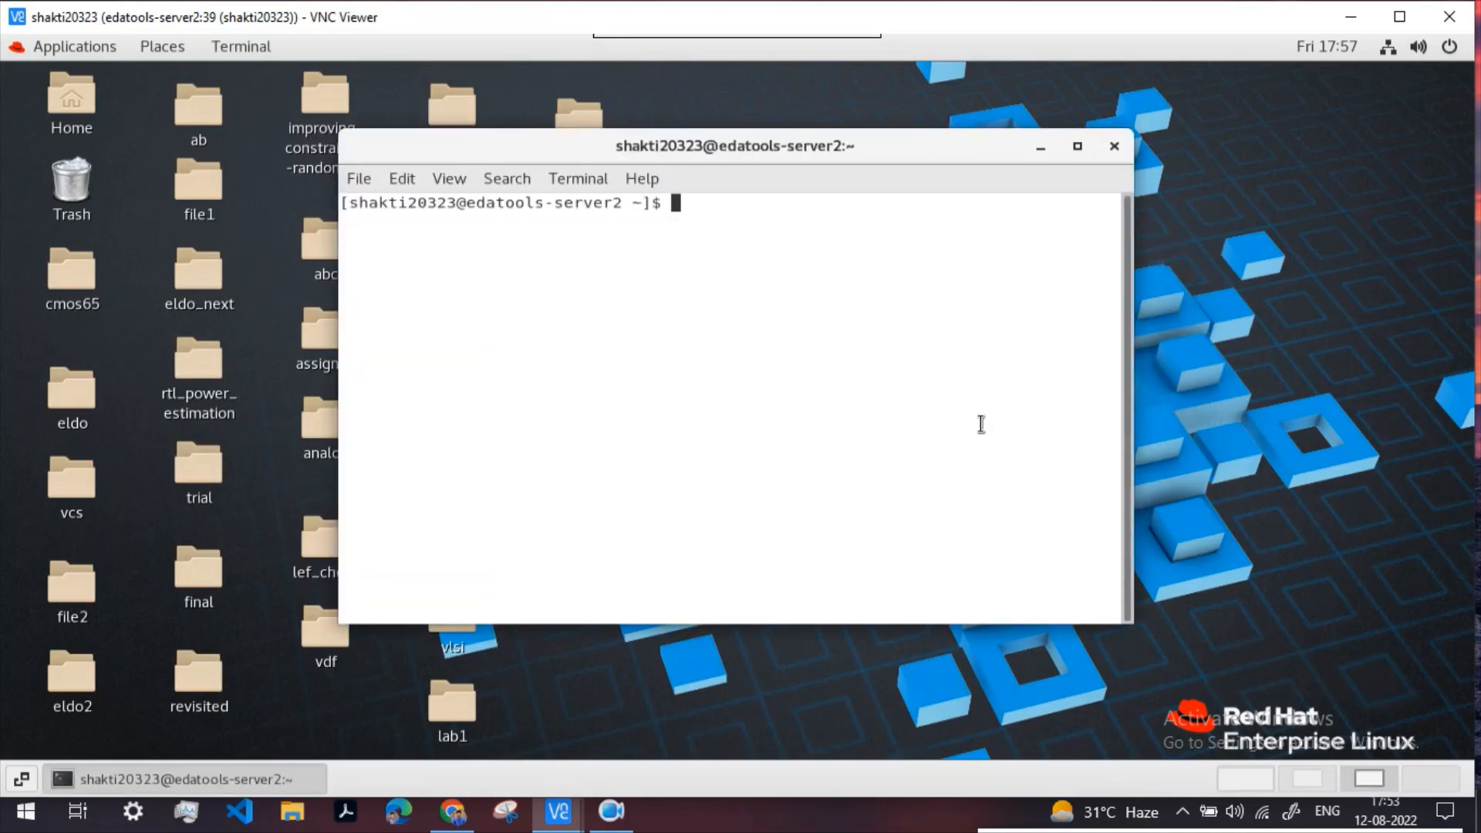
{"action": "type", "text": "e"}
{"action": "key", "text": "Tab"}
{"action": "key", "text": "Return"}
{"action": "type", "text": "cd c"}
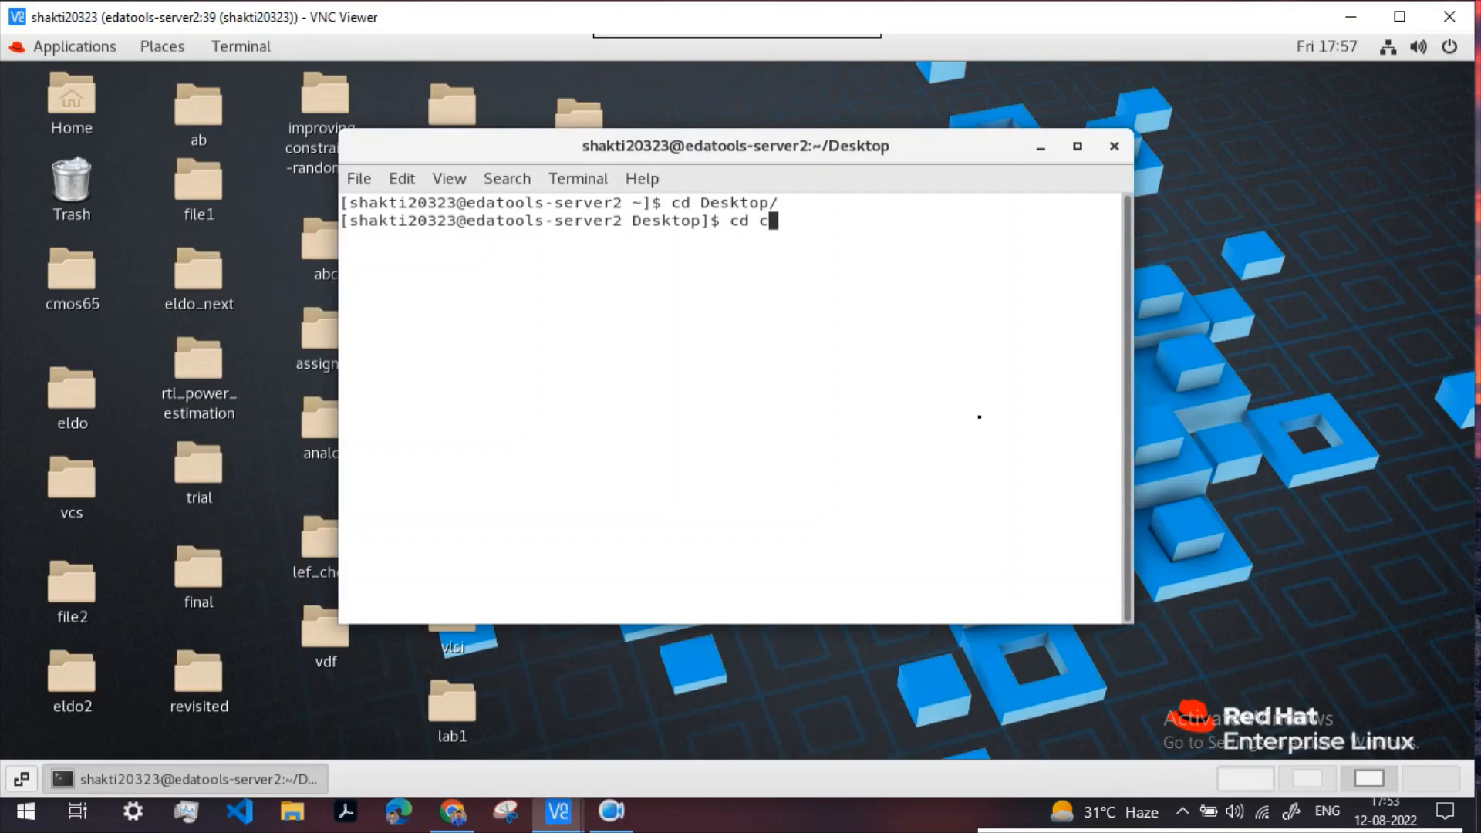
{"action": "key", "text": "Tab"}
{"action": "key", "text": "Return"}
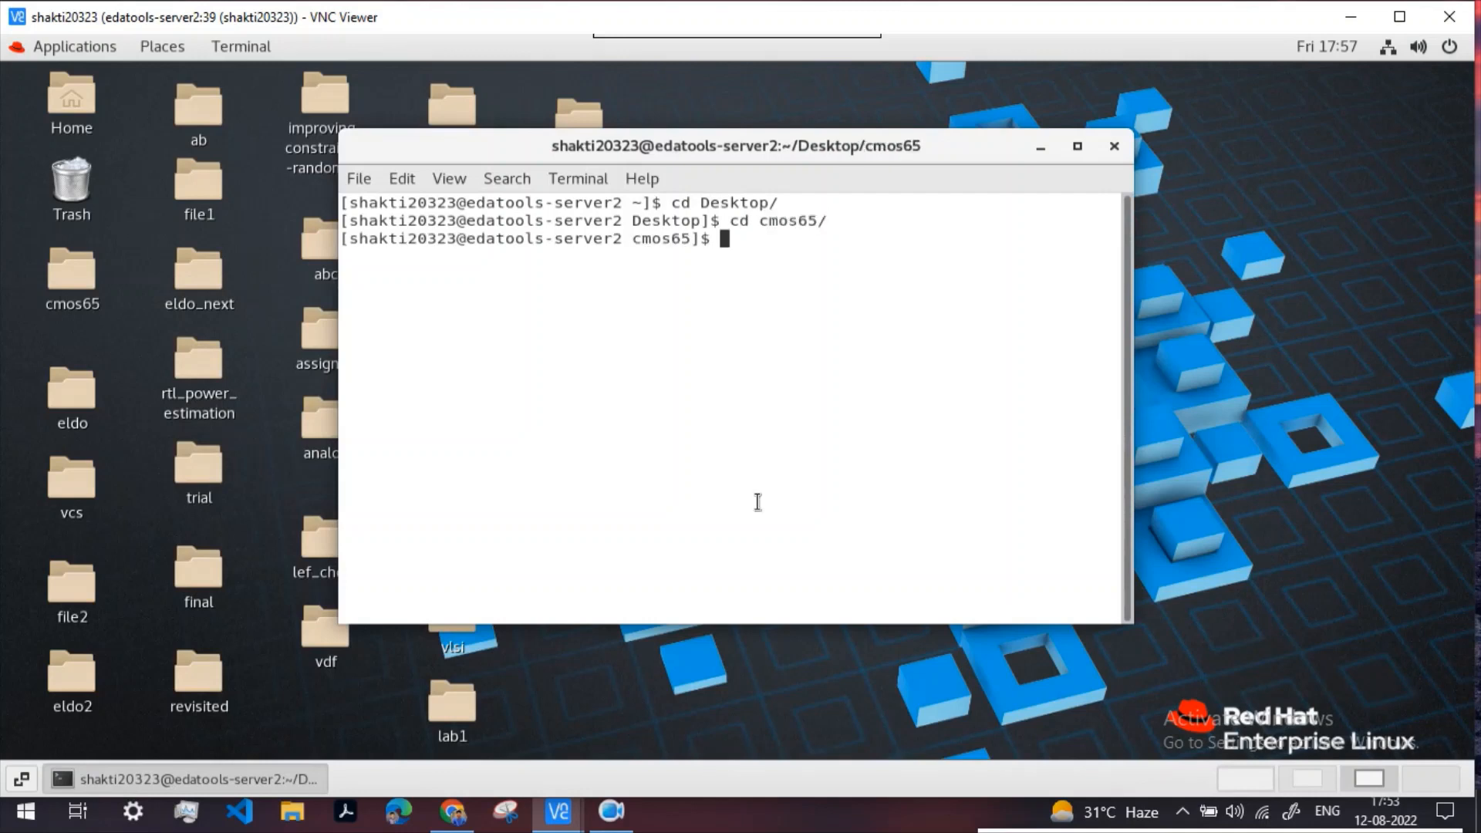
Step: Start the C shell with csh and source the ./.cshrc_cmos065 setup file
{"action": "left_click_drag", "start_coordinate": [634, 240], "coordinate": [693, 244]}
{"action": "left_click", "coordinate": [727, 245]}
{"action": "type", "text": "csh"}
{"action": "key", "text": "Return"}
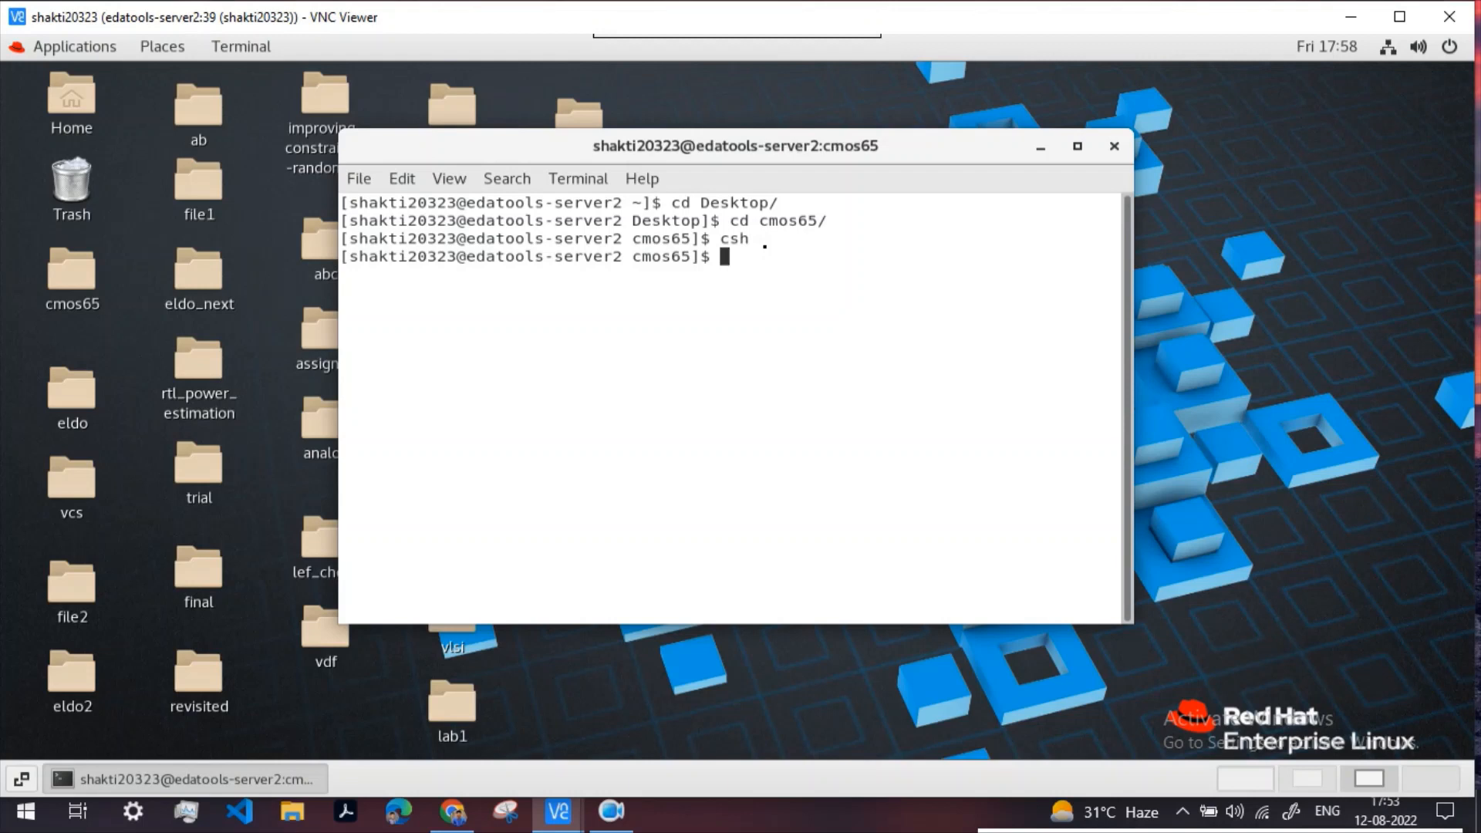
{"action": "type", "text": "source ./.cs"}
{"action": "key", "text": "Tab"}
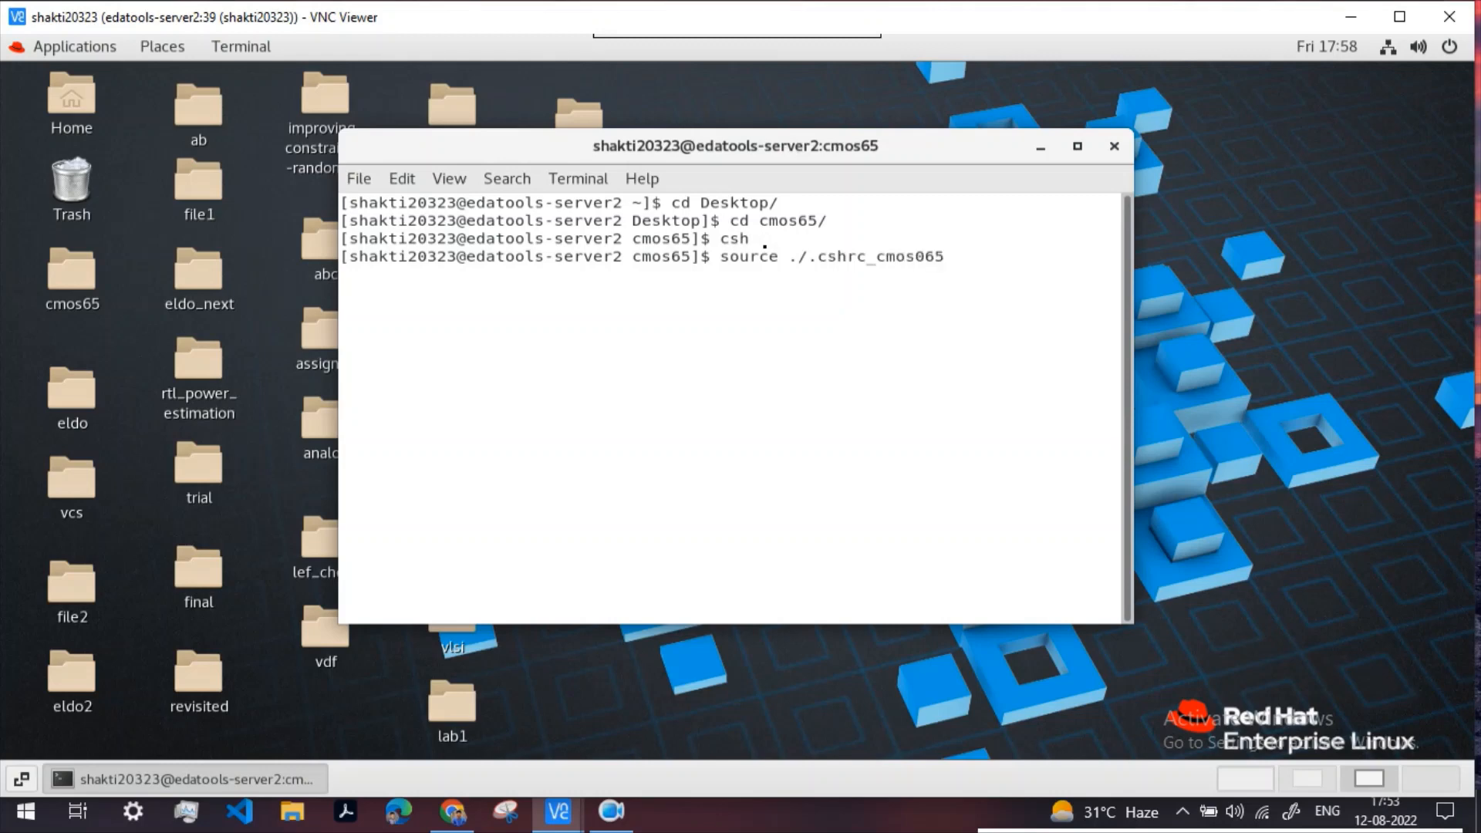
{"action": "key", "text": "Return"}
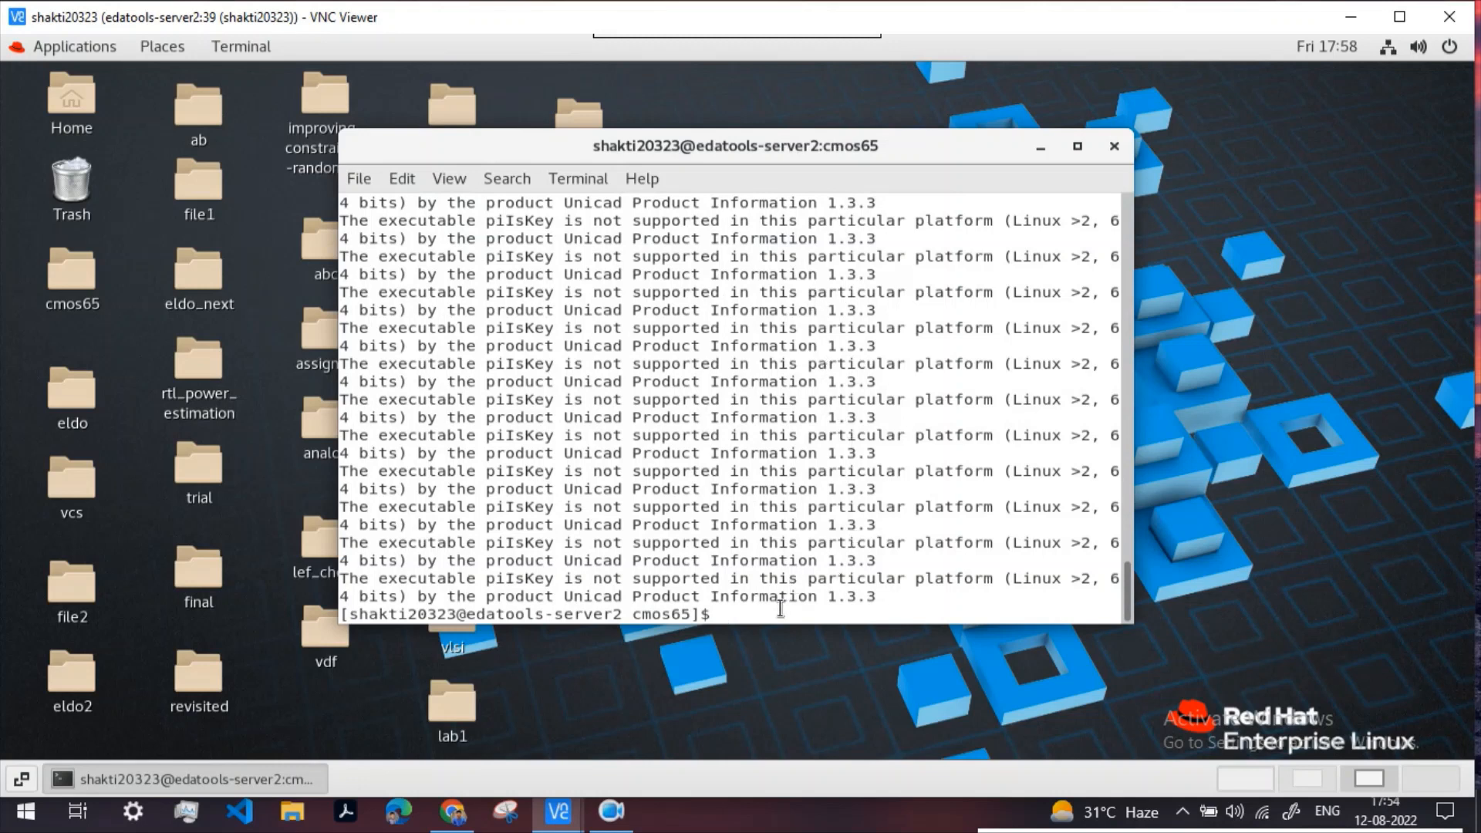
Step: Launch Virtuoso as a background process with "virtuoso &" and maximize its log window
{"action": "type", "text": "virtuos"}
{"action": "key", "text": "Tab"}
{"action": "key", "text": "Tab"}
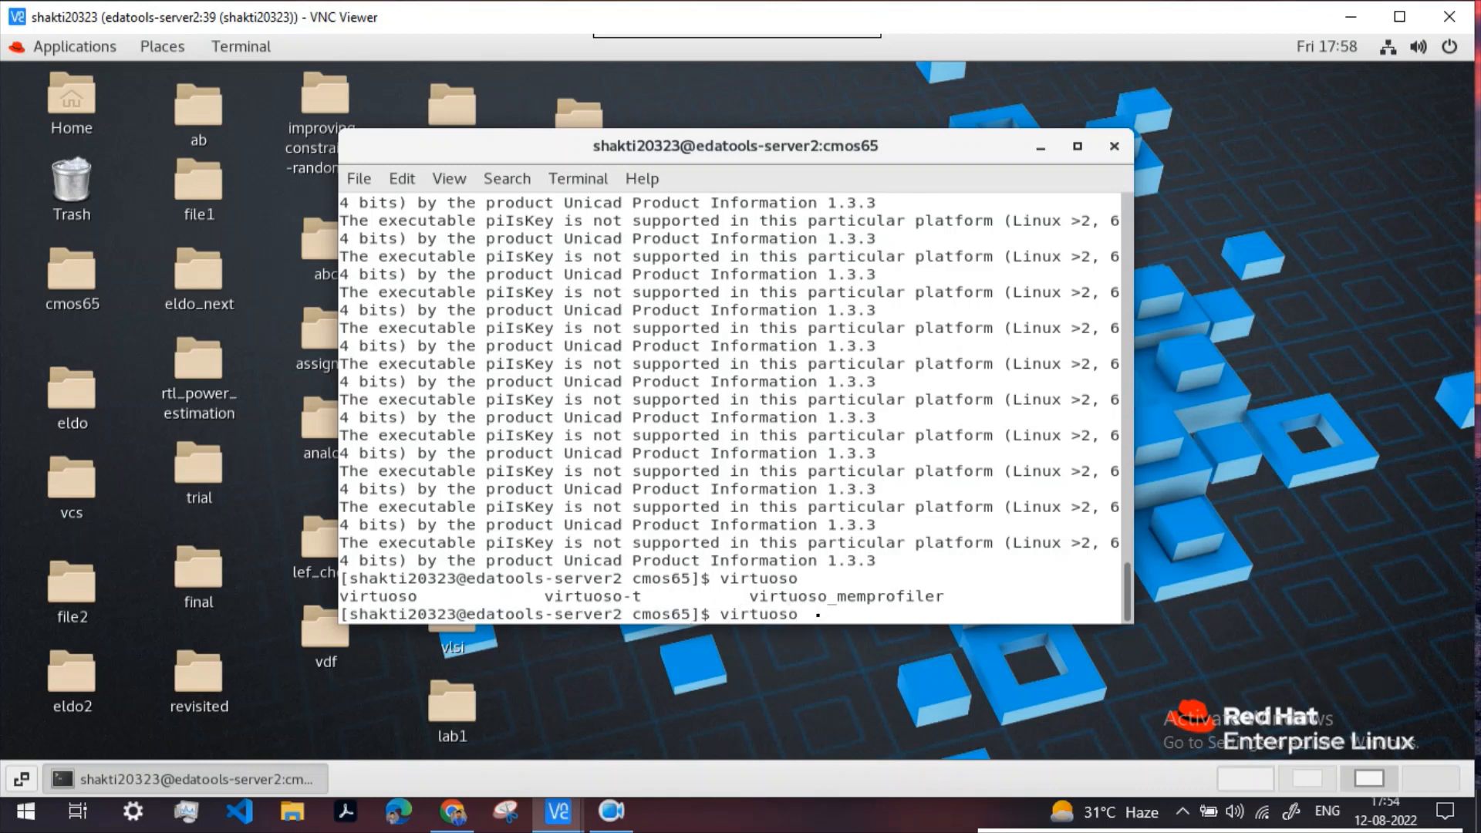
{"action": "type", "text": "&"}
{"action": "key", "text": "Return"}
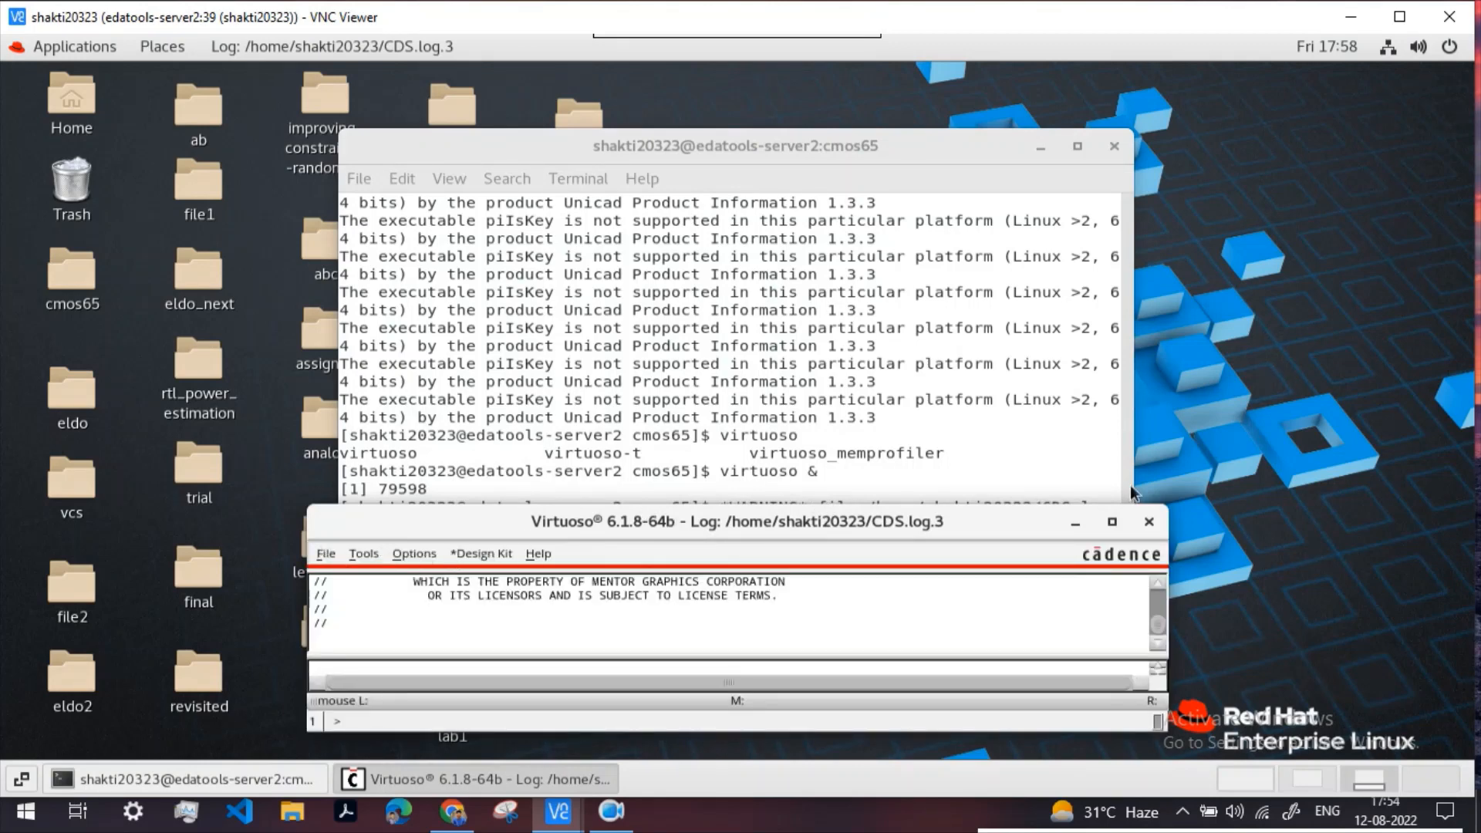
{"action": "left_click", "coordinate": [1112, 523]}
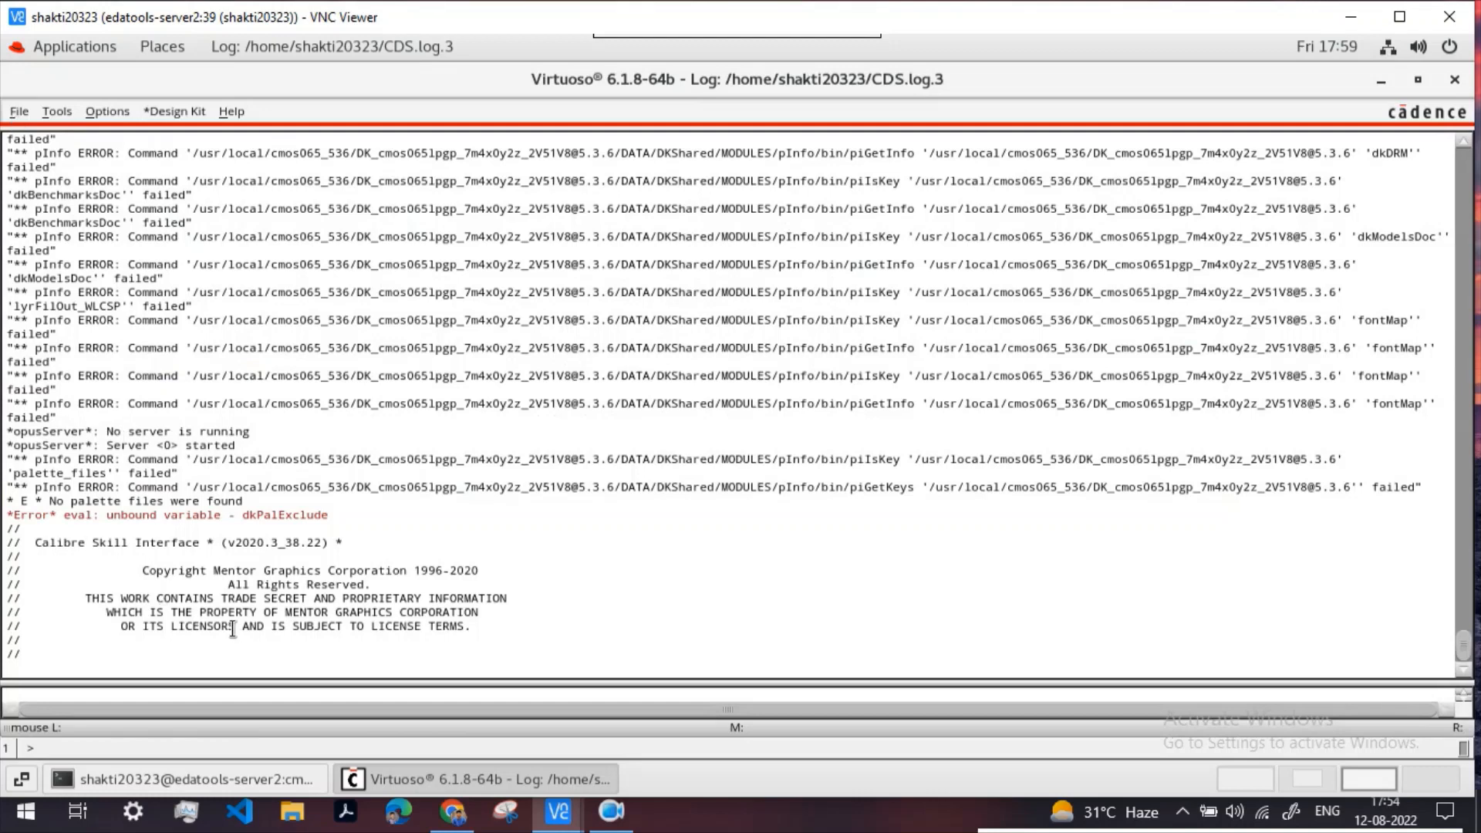
Step: Create a new library named lab, choosing to attach it to an existing technology library
{"action": "left_click", "coordinate": [19, 112]}
{"action": "mouse_move", "coordinate": [231, 147]}
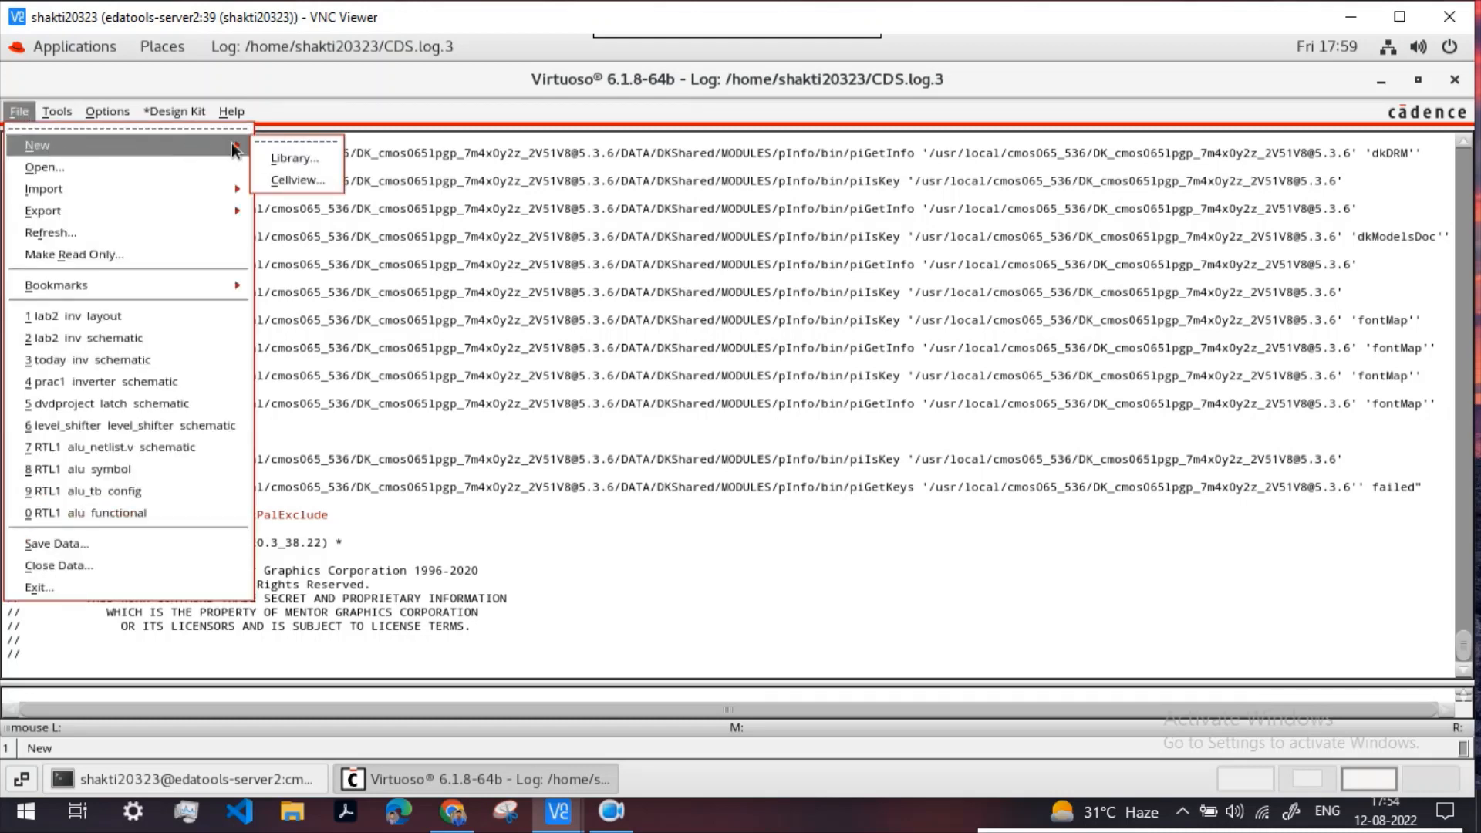
{"action": "left_click", "coordinate": [293, 155]}
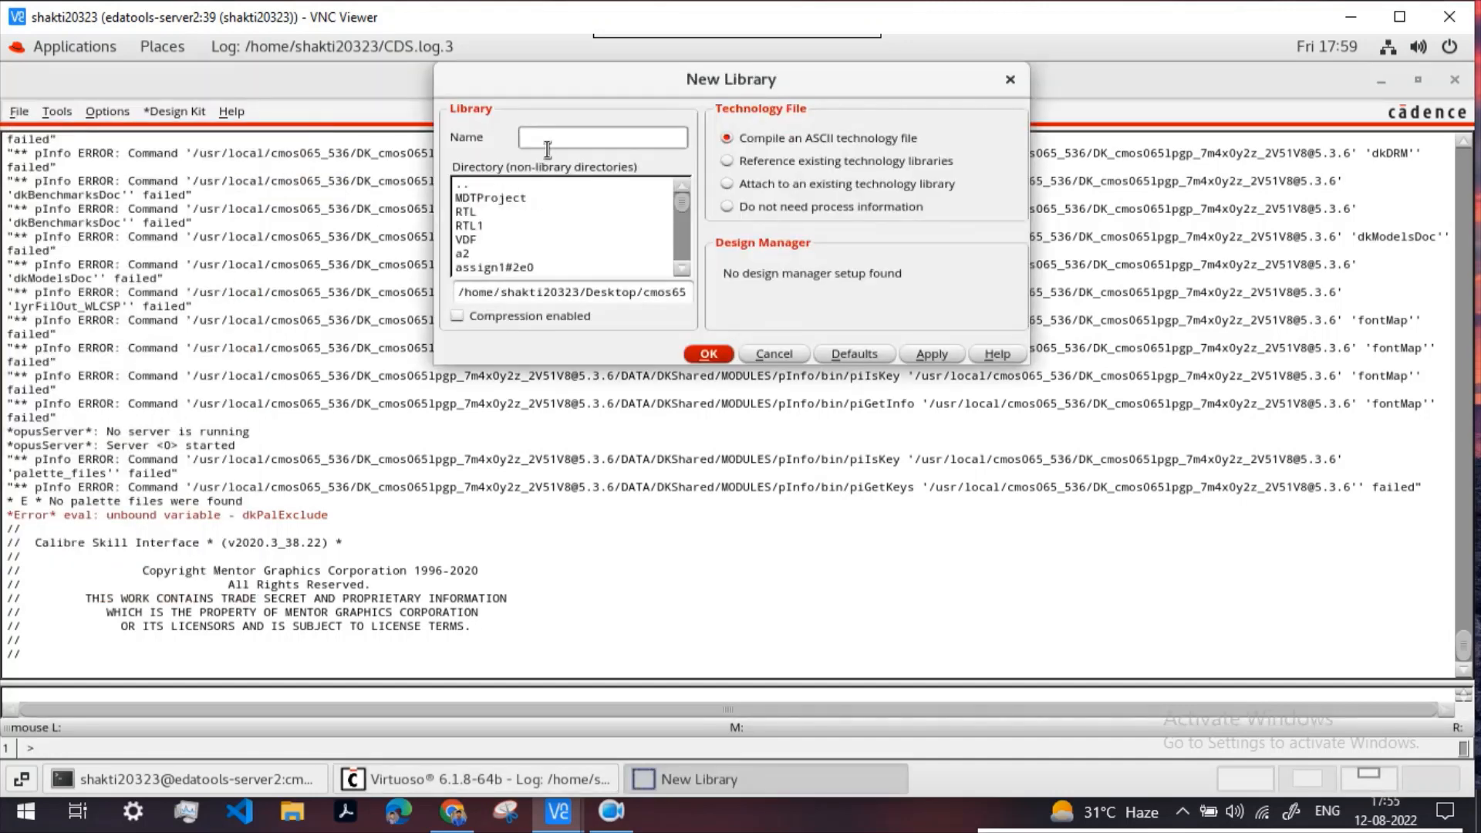
{"action": "type", "text": "lab"}
{"action": "left_click", "coordinate": [728, 183]}
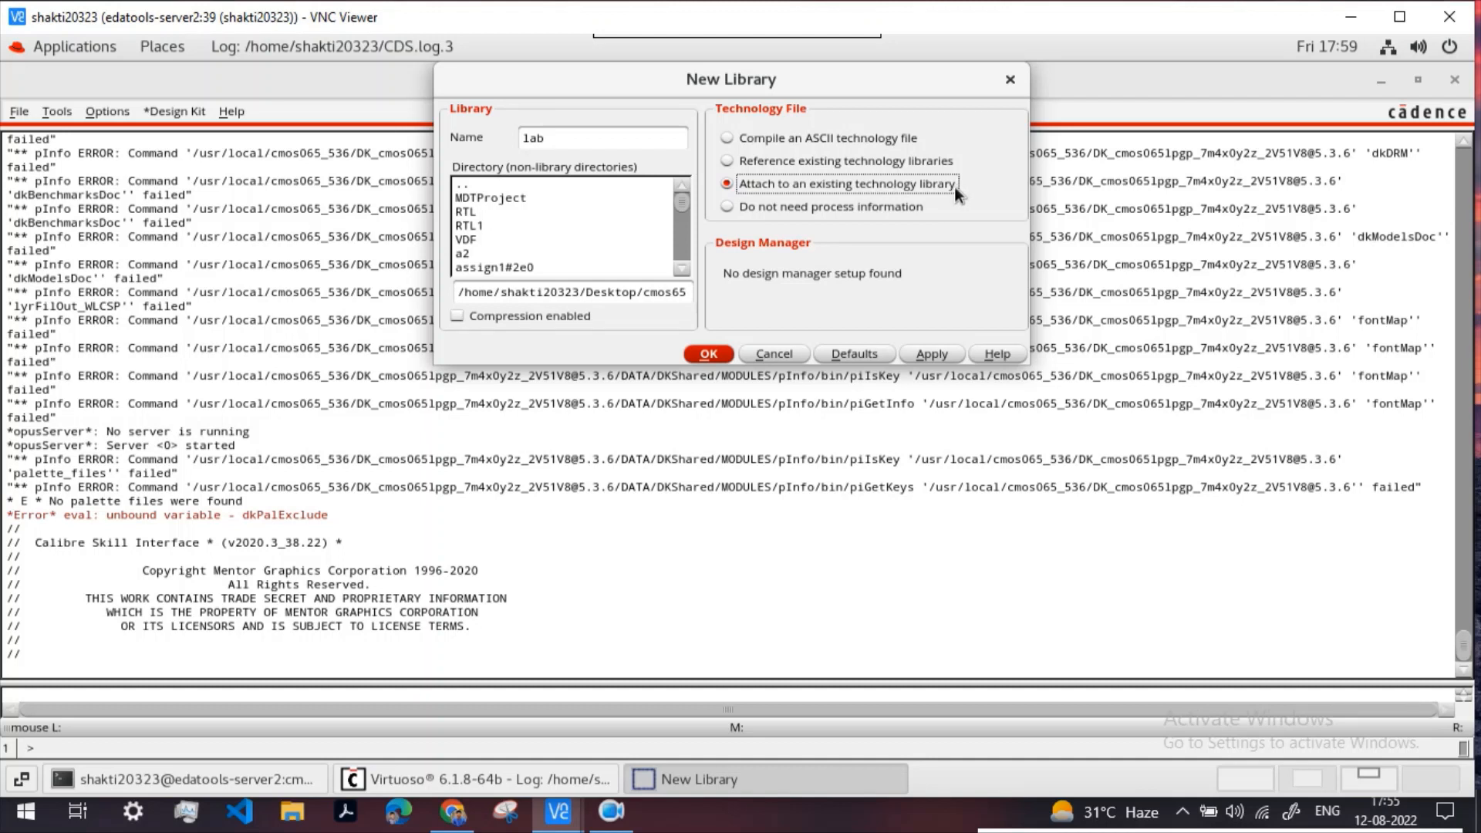
{"action": "left_click", "coordinate": [937, 353]}
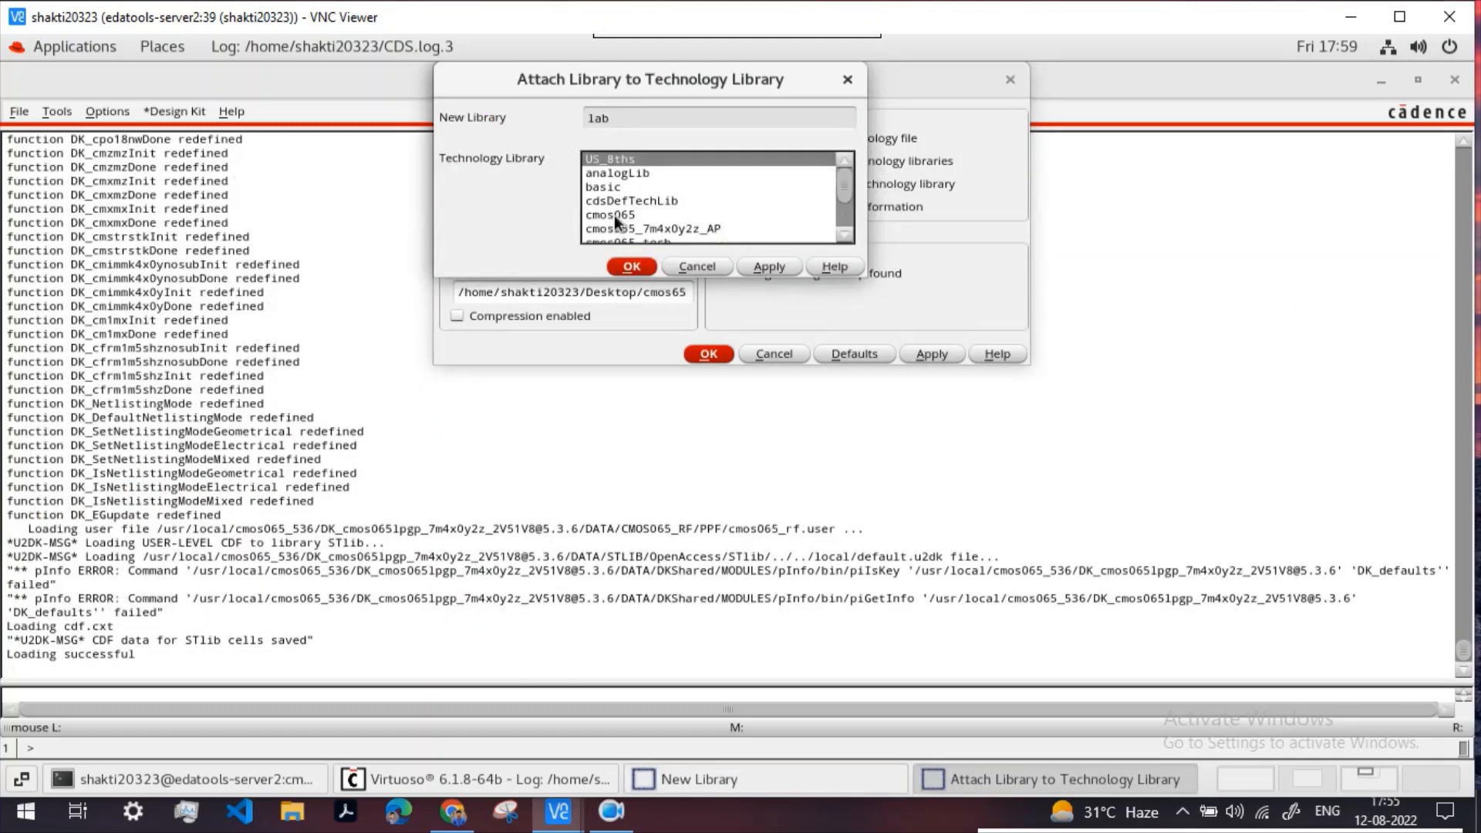
Step: Attach the lab library to the cmos065 technology library, close the library dialogs and check the attachment entry in the log
{"action": "left_click", "coordinate": [614, 215]}
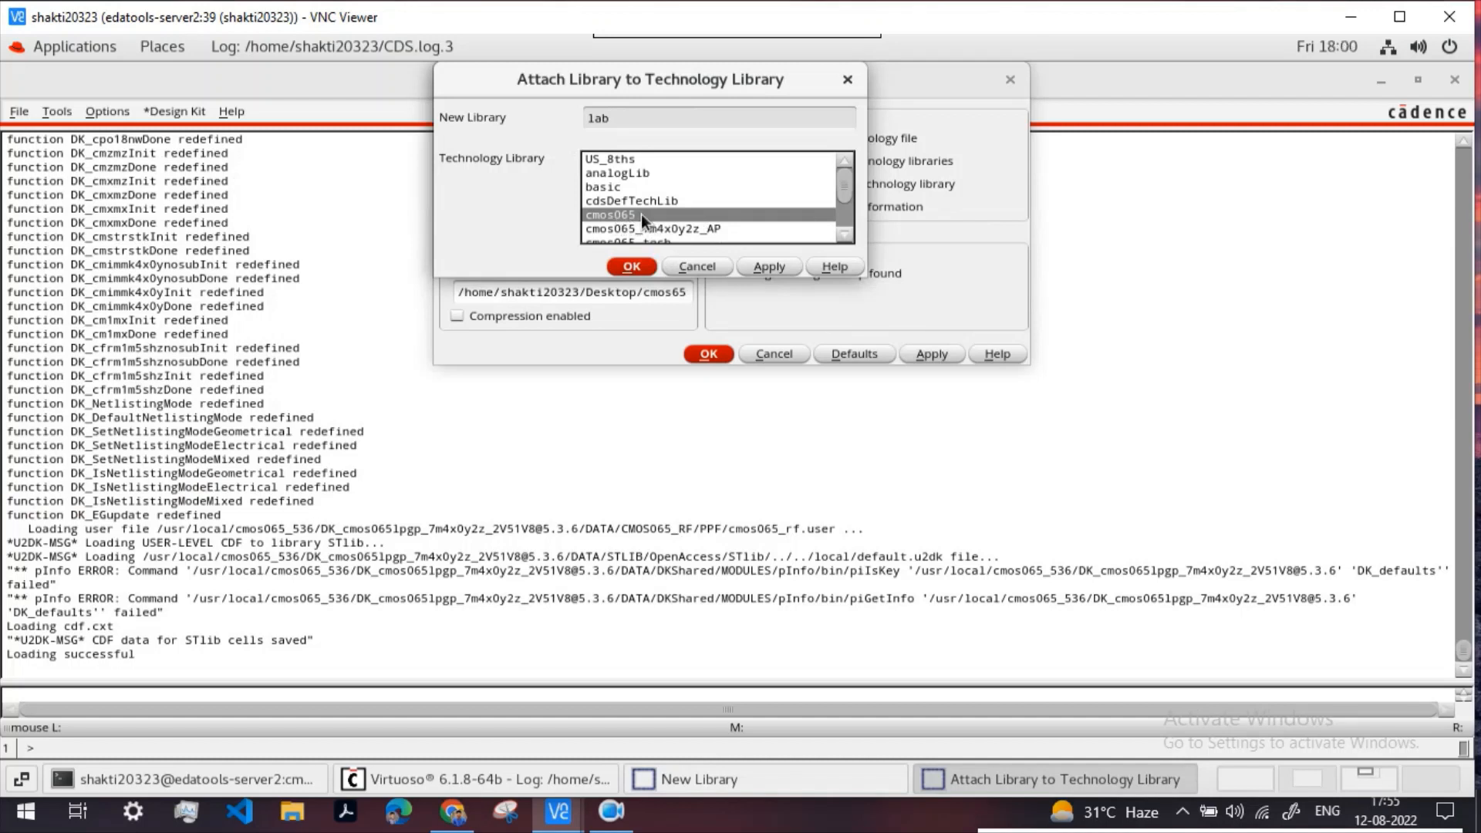
{"action": "left_click", "coordinate": [766, 267]}
{"action": "left_click", "coordinate": [631, 266]}
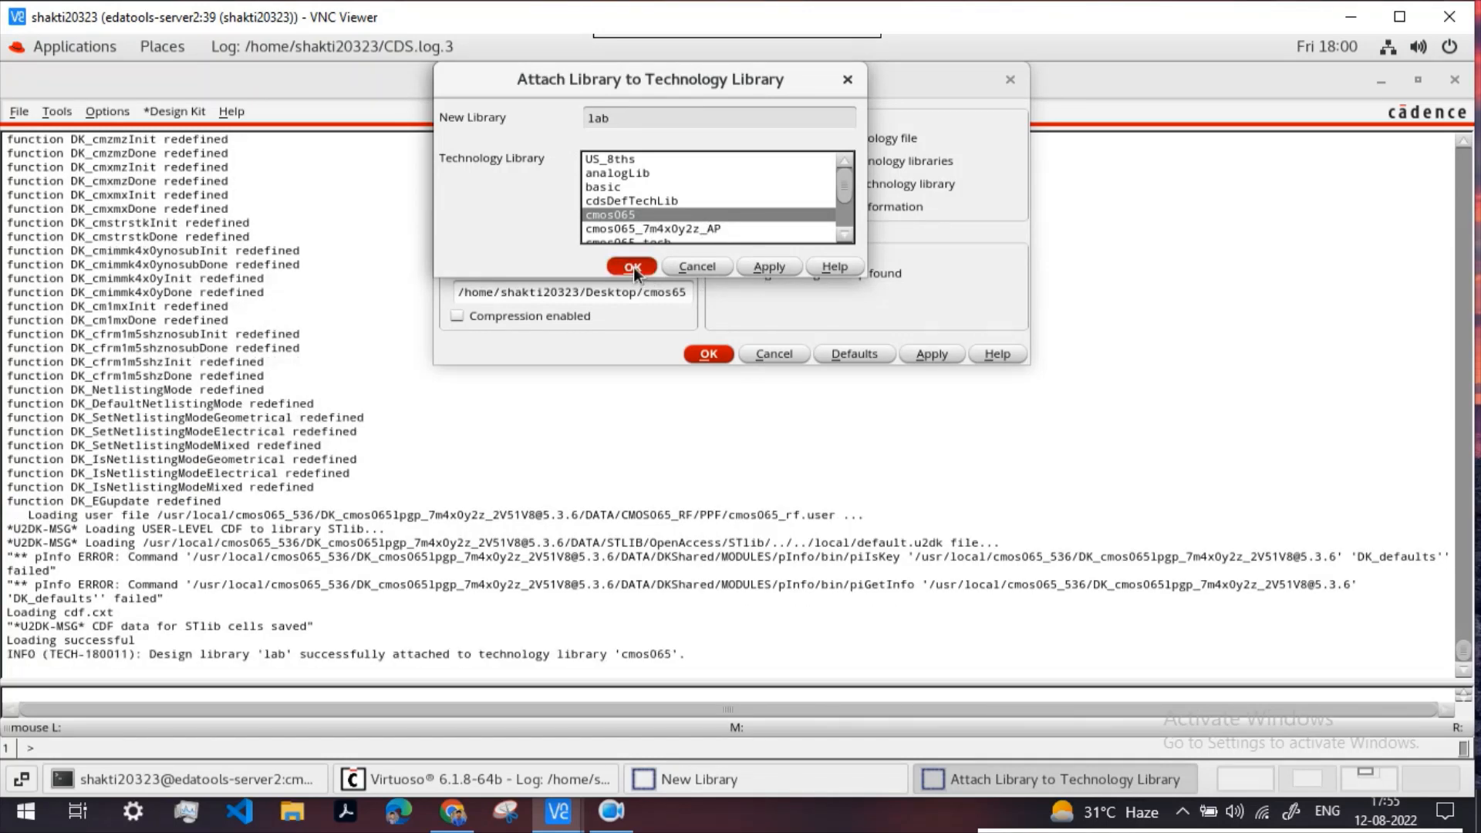
{"action": "left_click", "coordinate": [707, 354]}
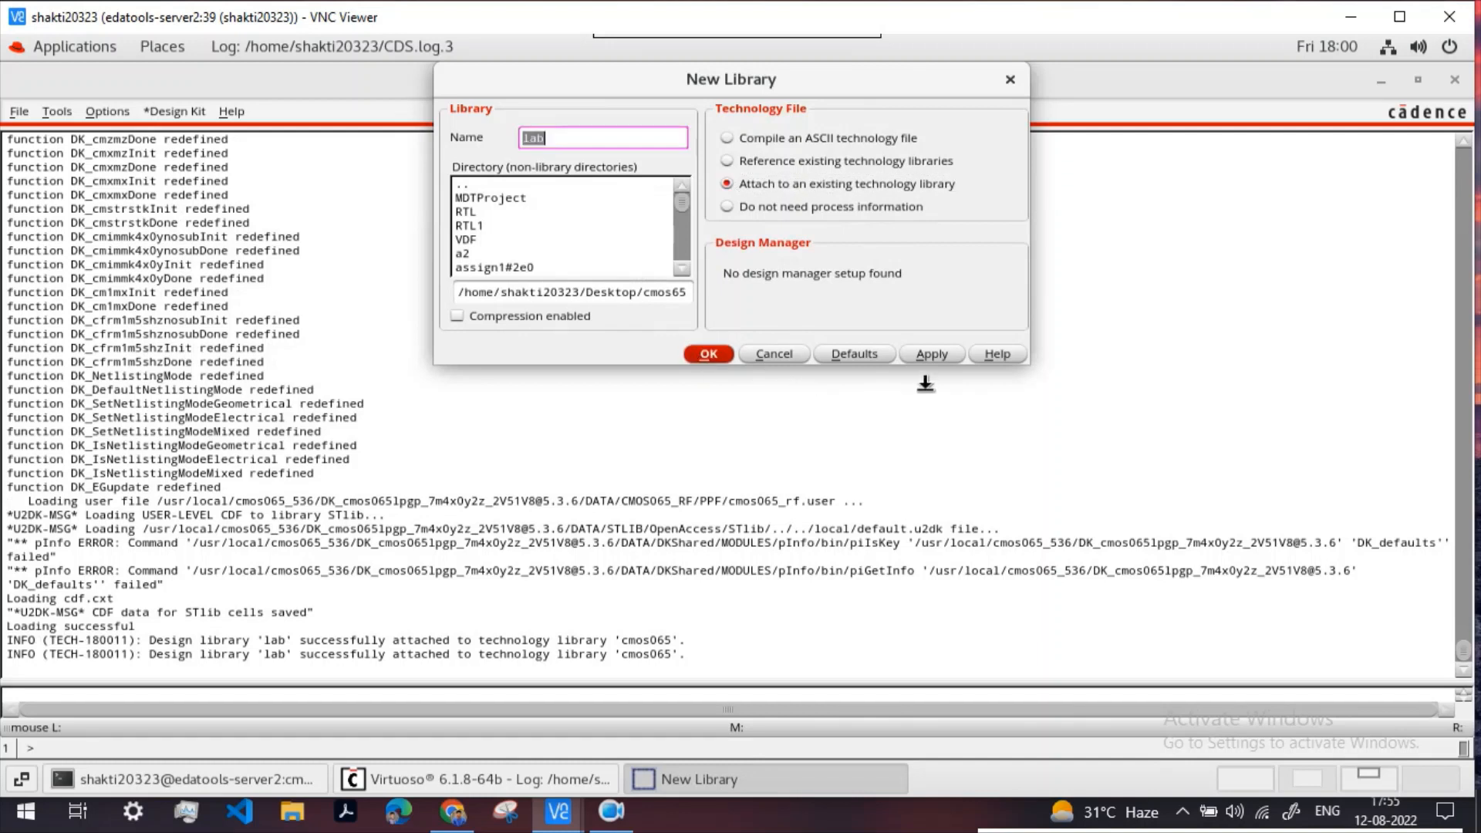
{"action": "left_click", "coordinate": [1012, 85]}
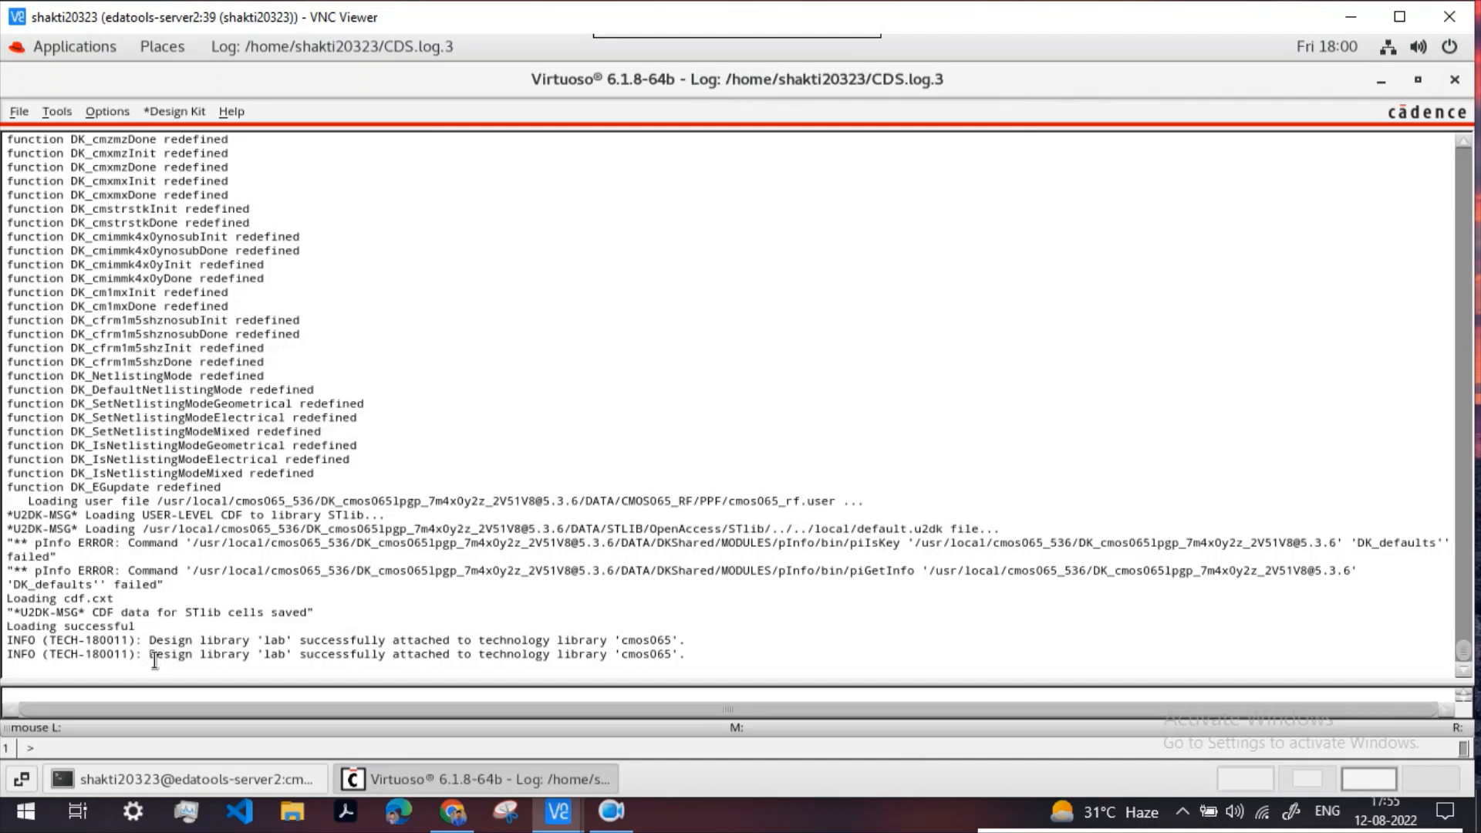
{"action": "left_click_drag", "start_coordinate": [154, 662], "coordinate": [685, 665]}
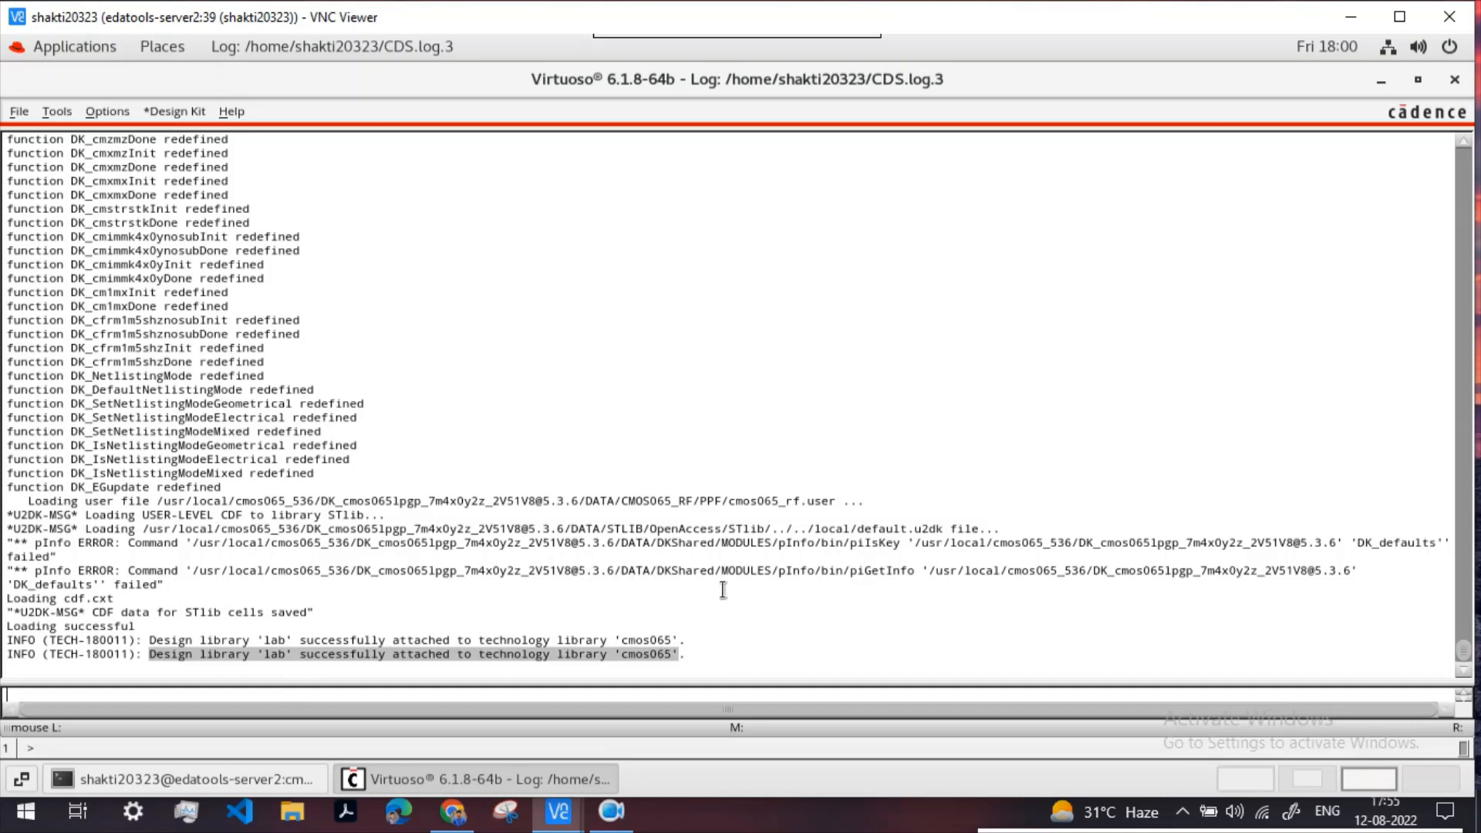
{"action": "left_click", "coordinate": [722, 664]}
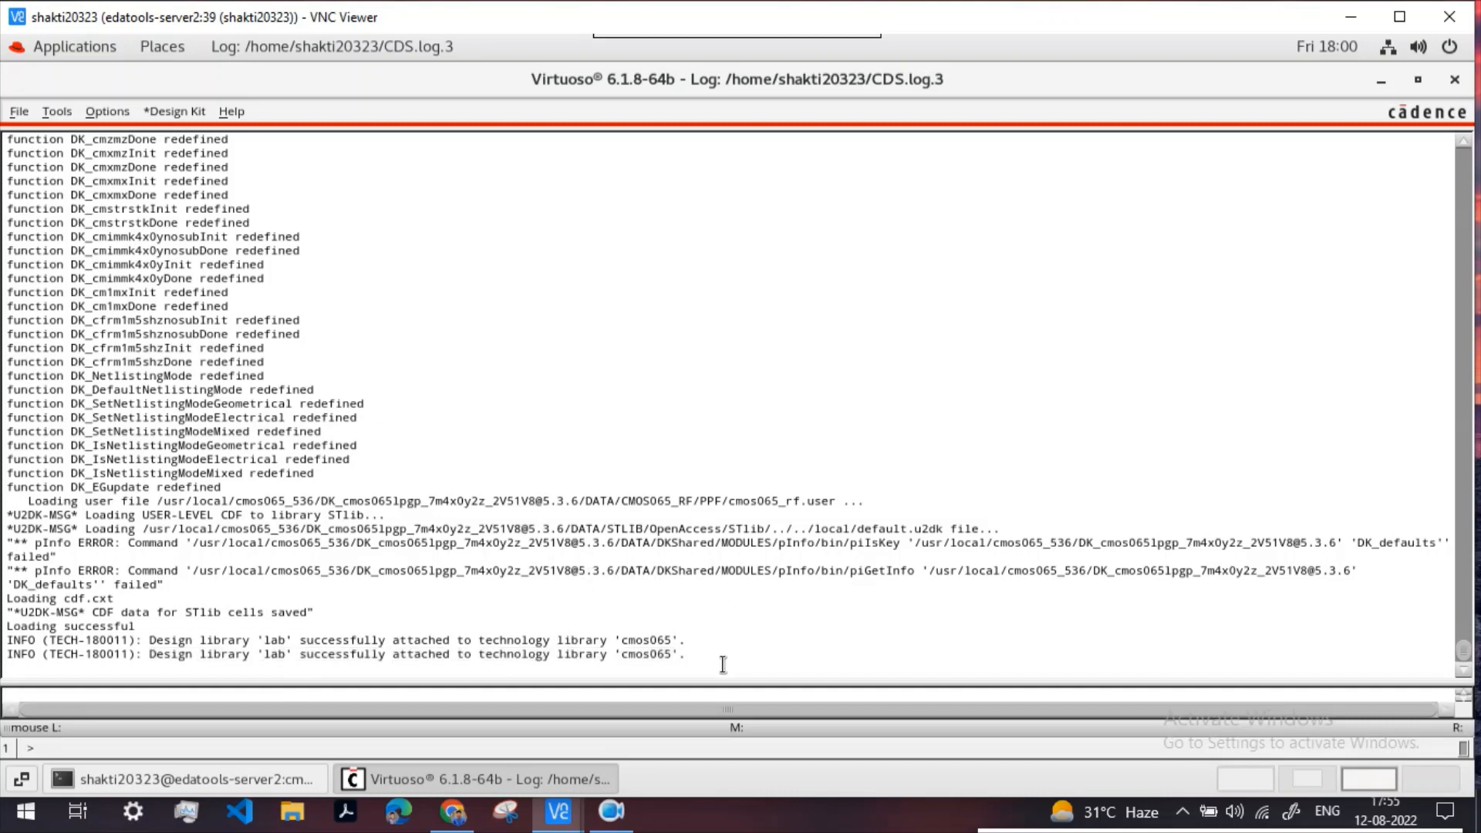
Step: Set up a new cellview in the lab library with cell name inv, view and type schematic, opening with Schematics L
{"action": "left_click", "coordinate": [18, 111]}
{"action": "mouse_move", "coordinate": [115, 145]}
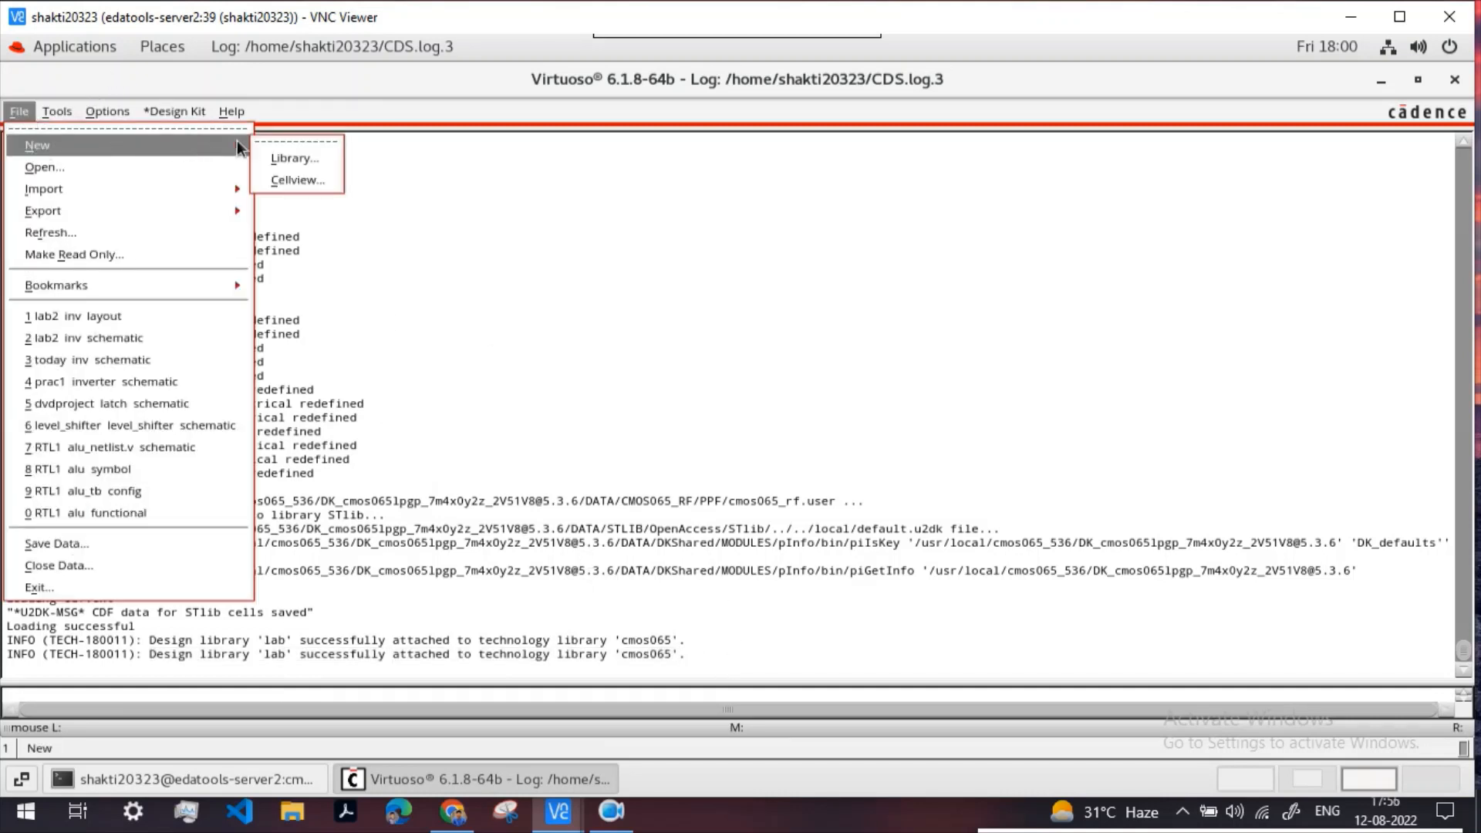
{"action": "left_click", "coordinate": [312, 179]}
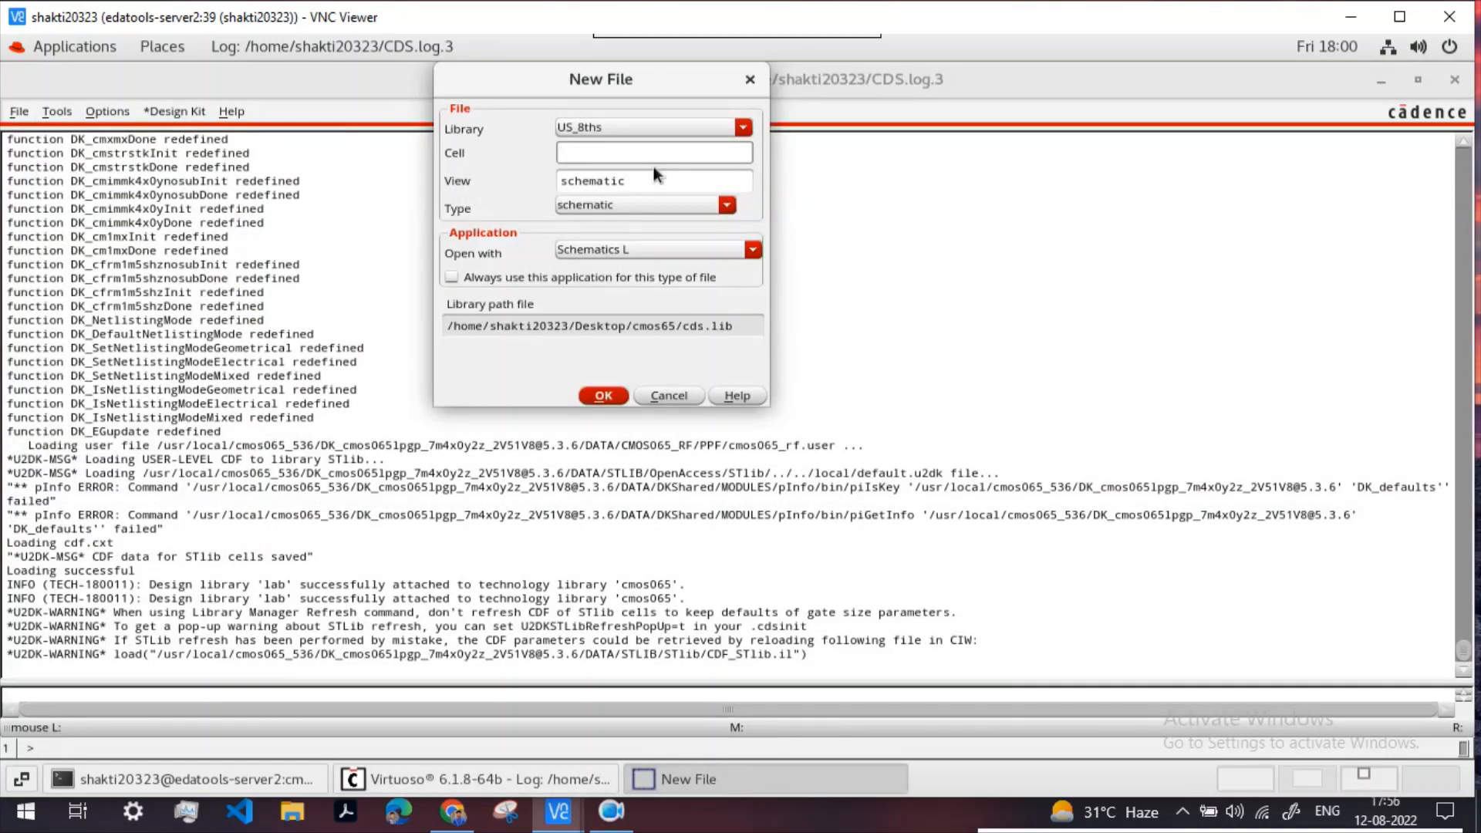
{"action": "left_click", "coordinate": [743, 128]}
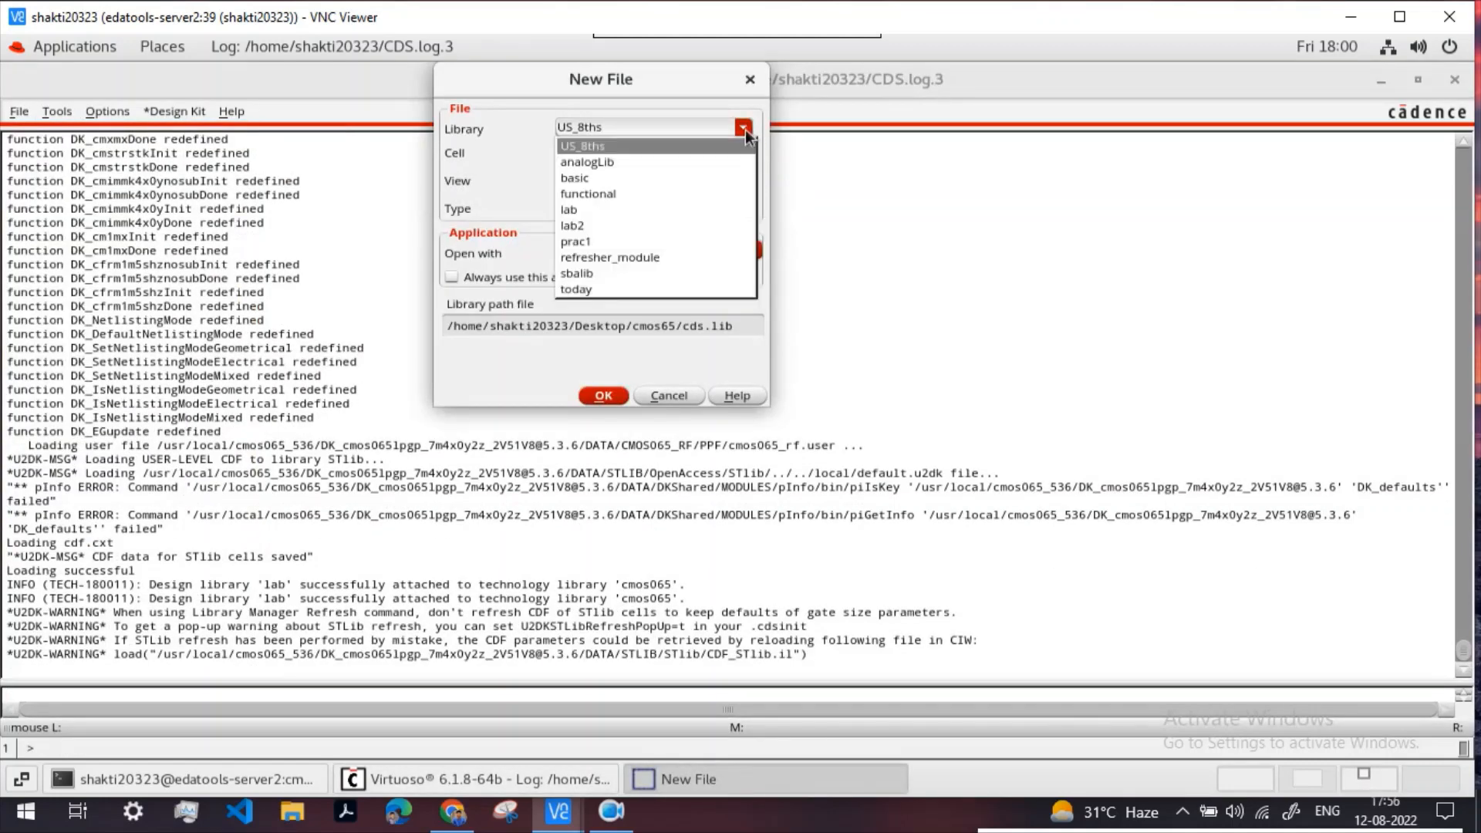
{"action": "left_click", "coordinate": [580, 211]}
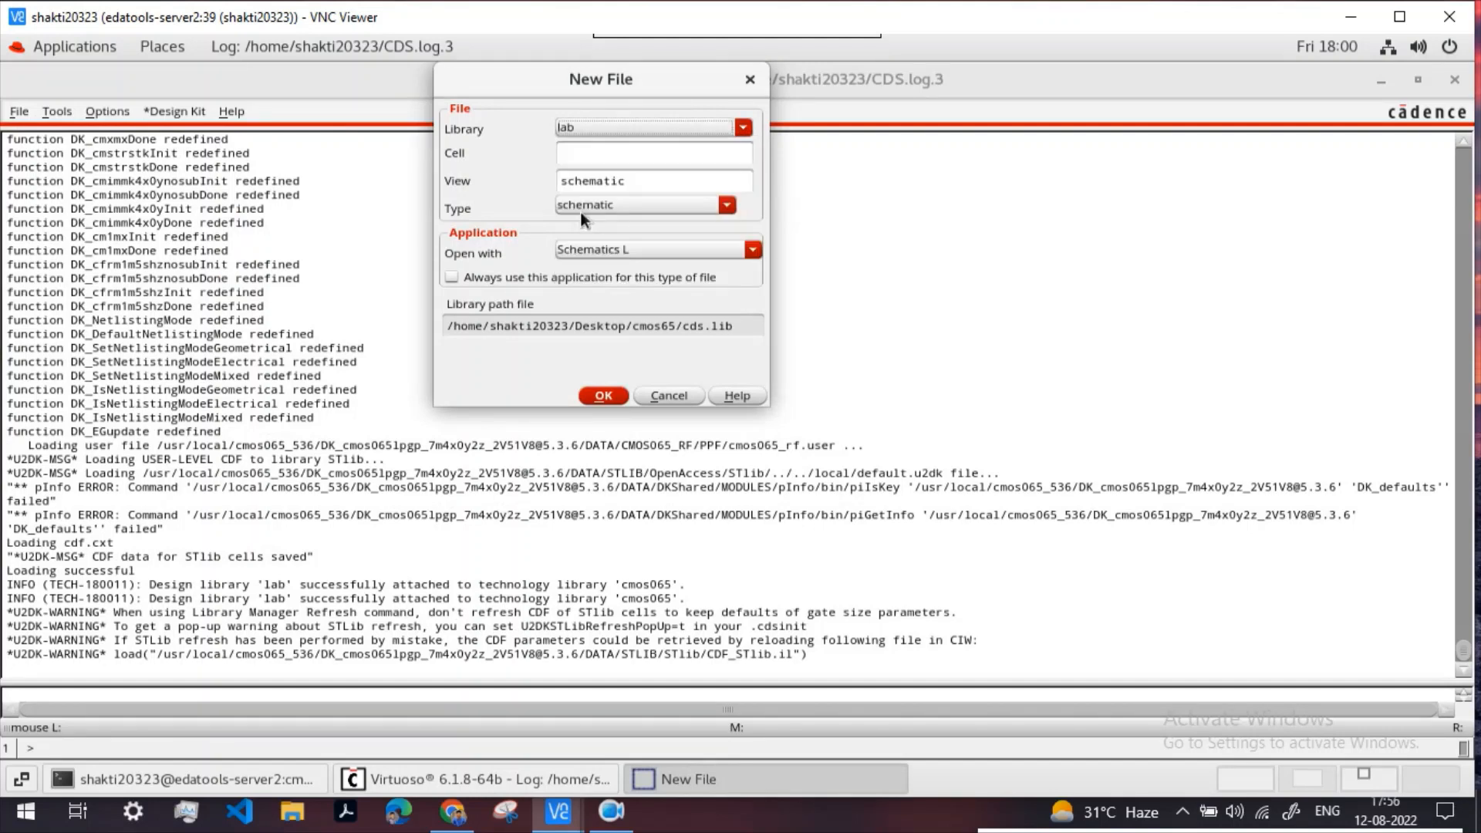
{"action": "left_click", "coordinate": [581, 158]}
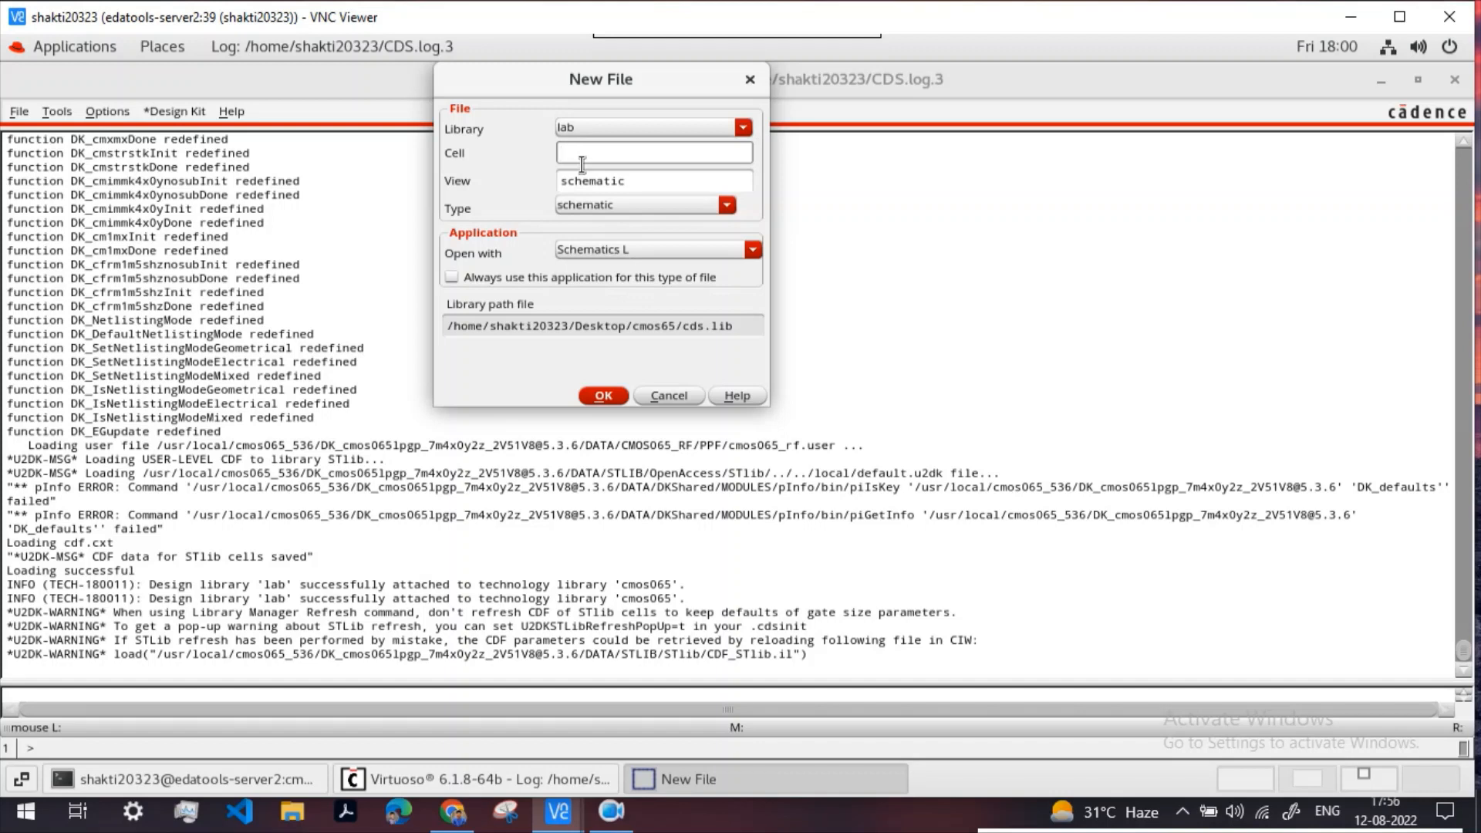
{"action": "type", "text": "inv"}
{"action": "left_click", "coordinate": [639, 184]}
{"action": "left_click", "coordinate": [727, 206]}
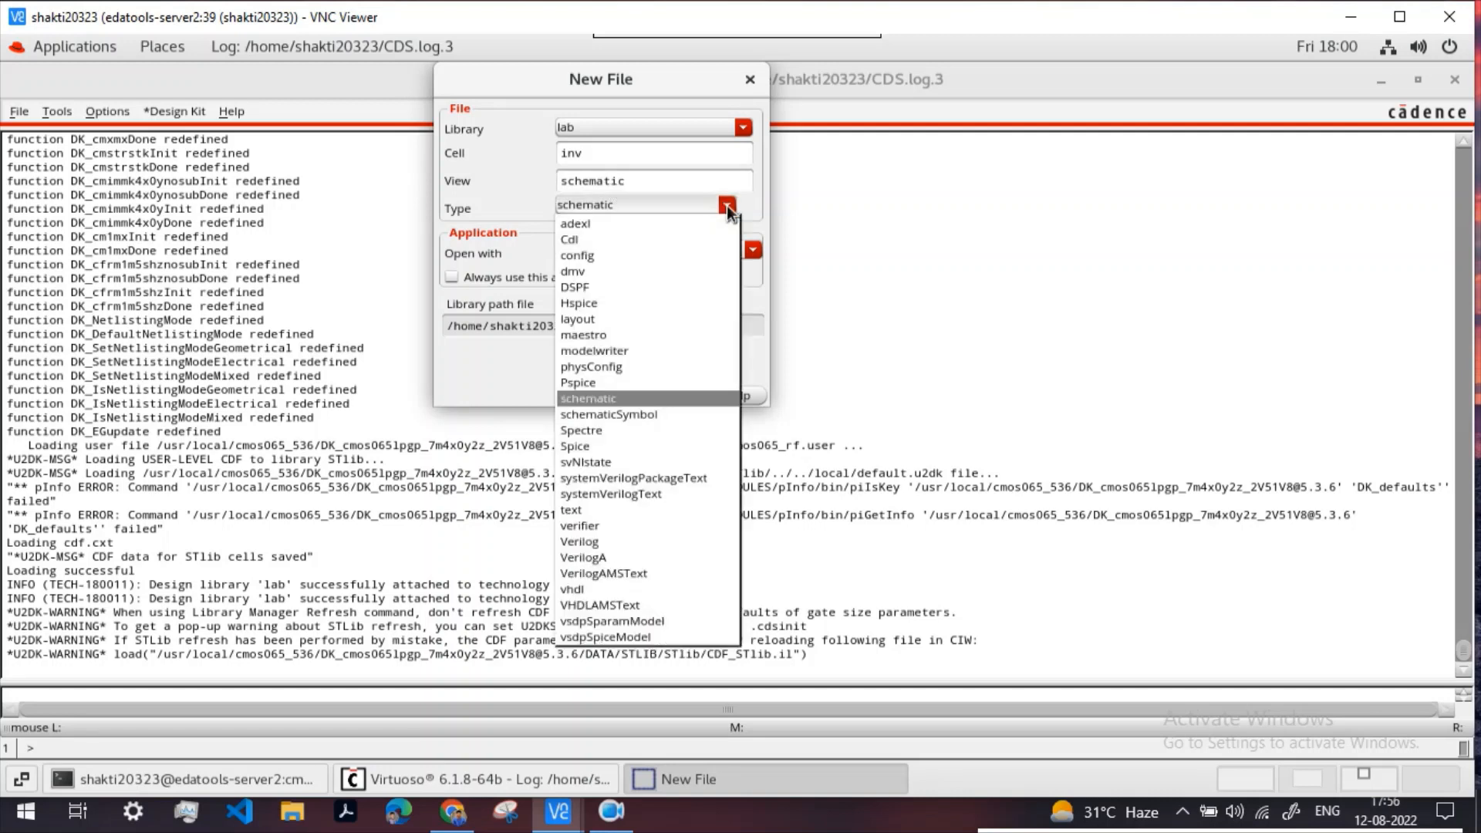
{"action": "left_click", "coordinate": [727, 207]}
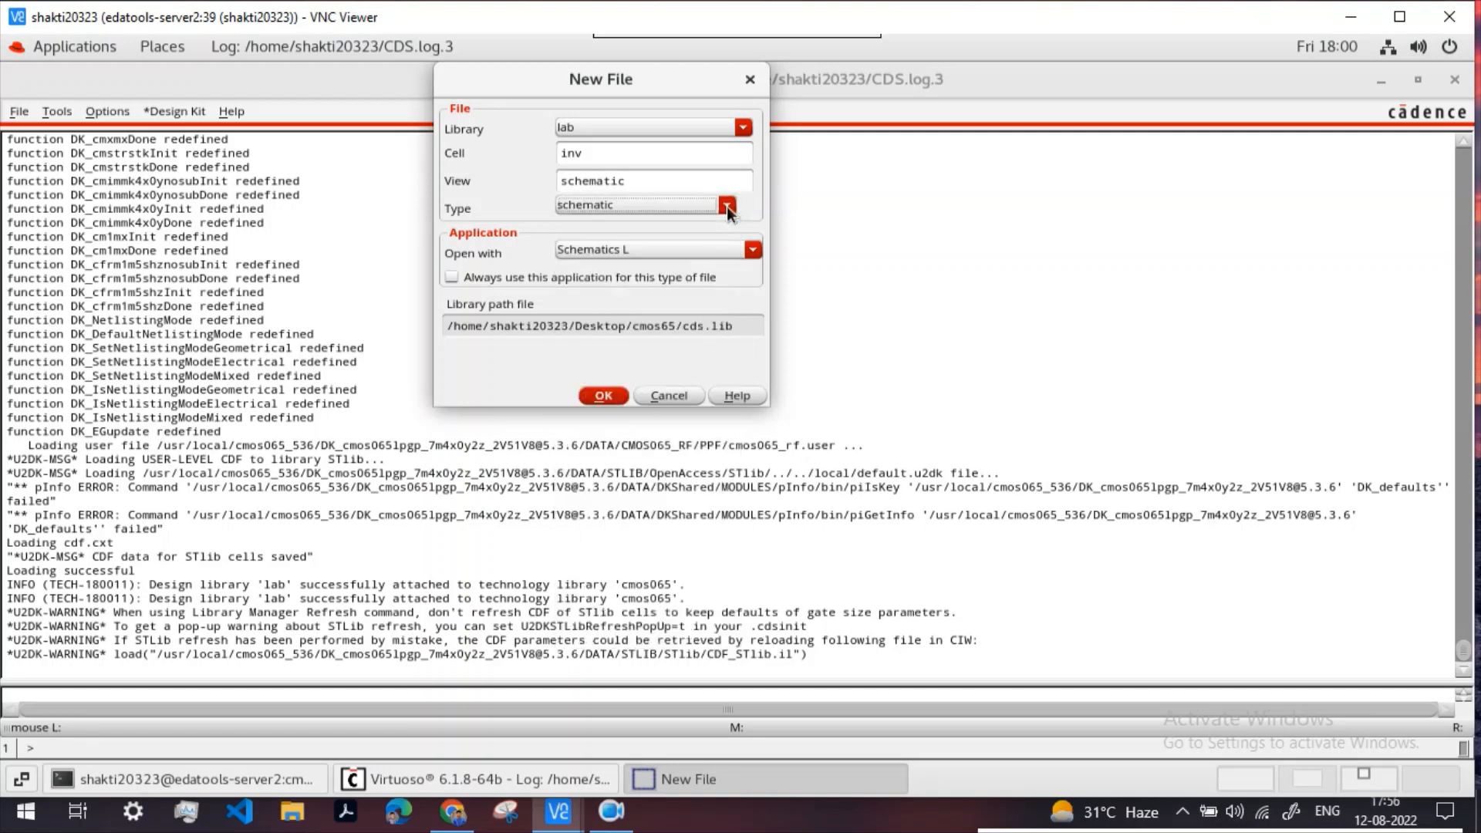
{"action": "left_click", "coordinate": [753, 251]}
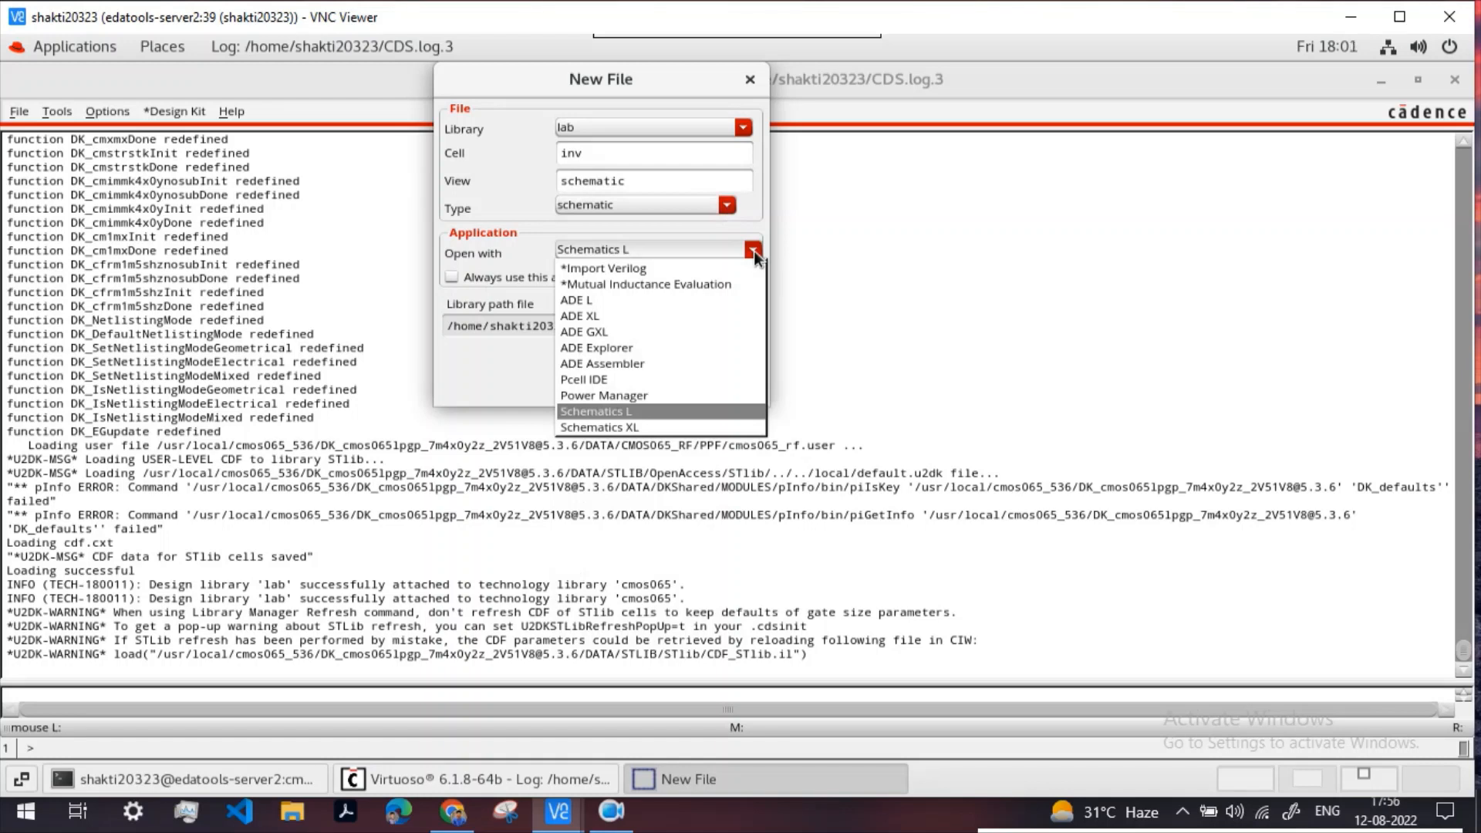
{"action": "left_click", "coordinate": [753, 251]}
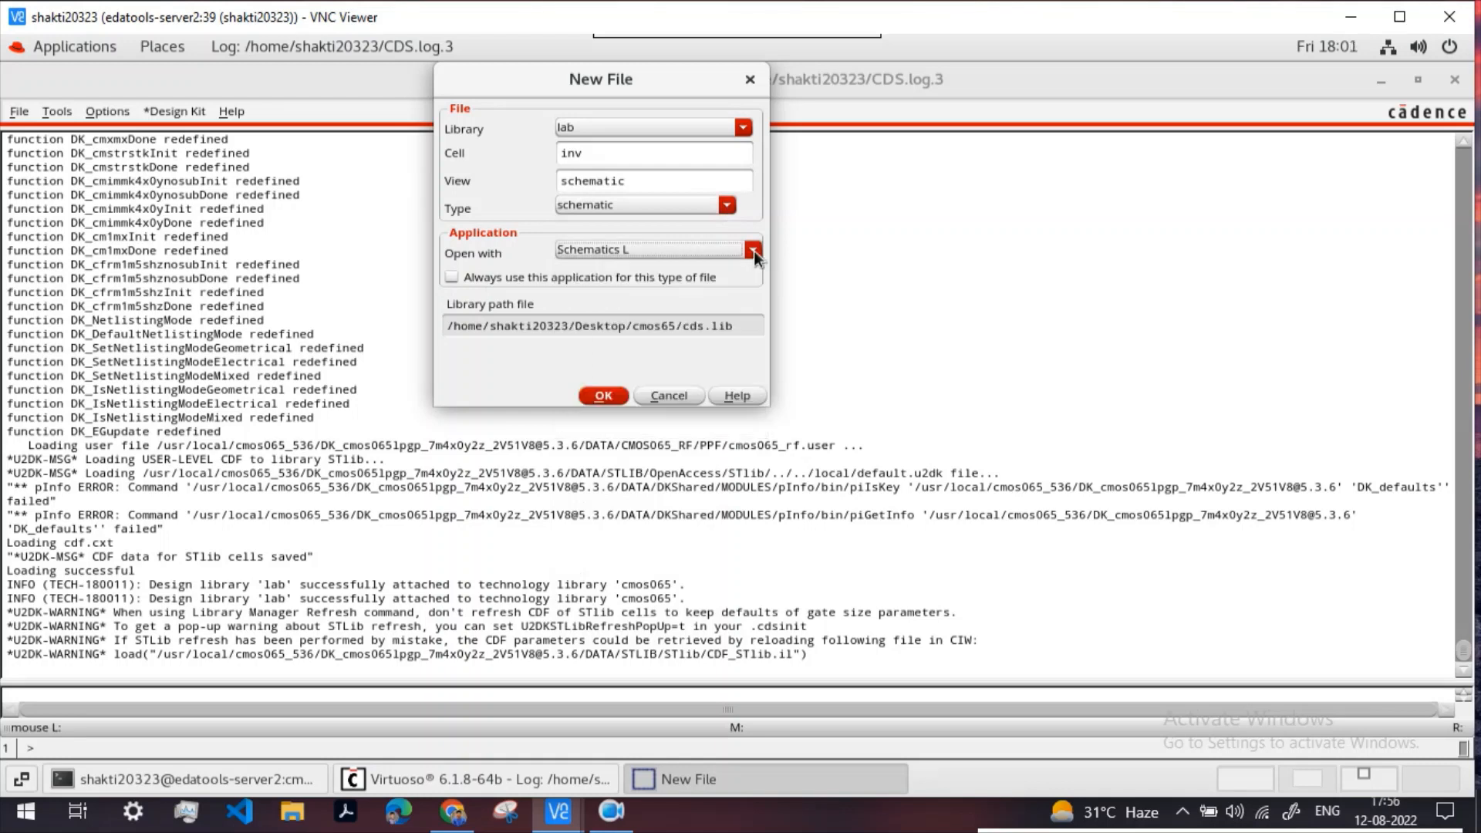
Step: Create the inv schematic cellview, accept the Virtuoso_Schematic_Editor_XL license for this session, and maximize the schematic editor
{"action": "left_click", "coordinate": [603, 398]}
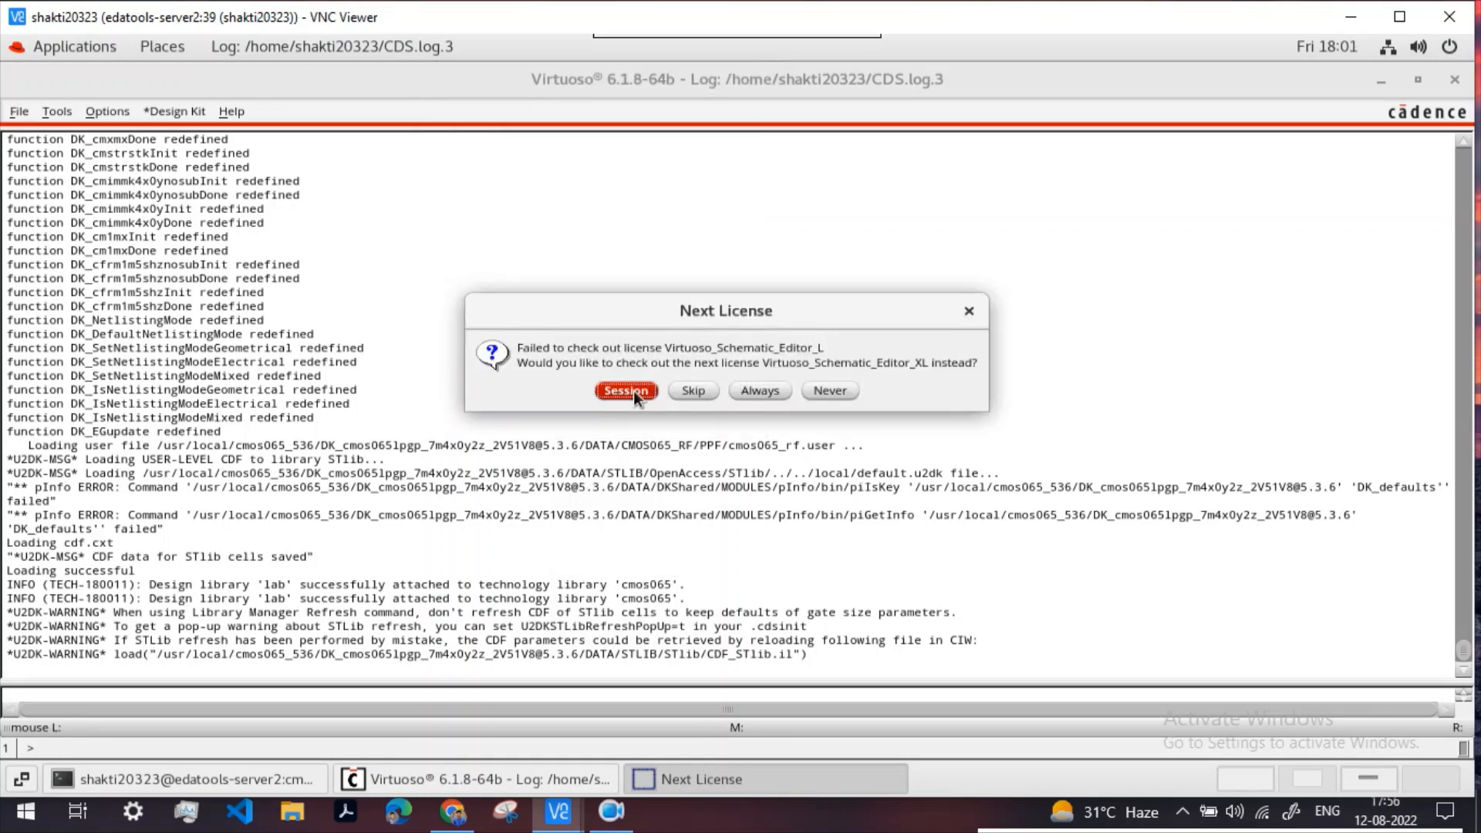
{"action": "left_click", "coordinate": [626, 390]}
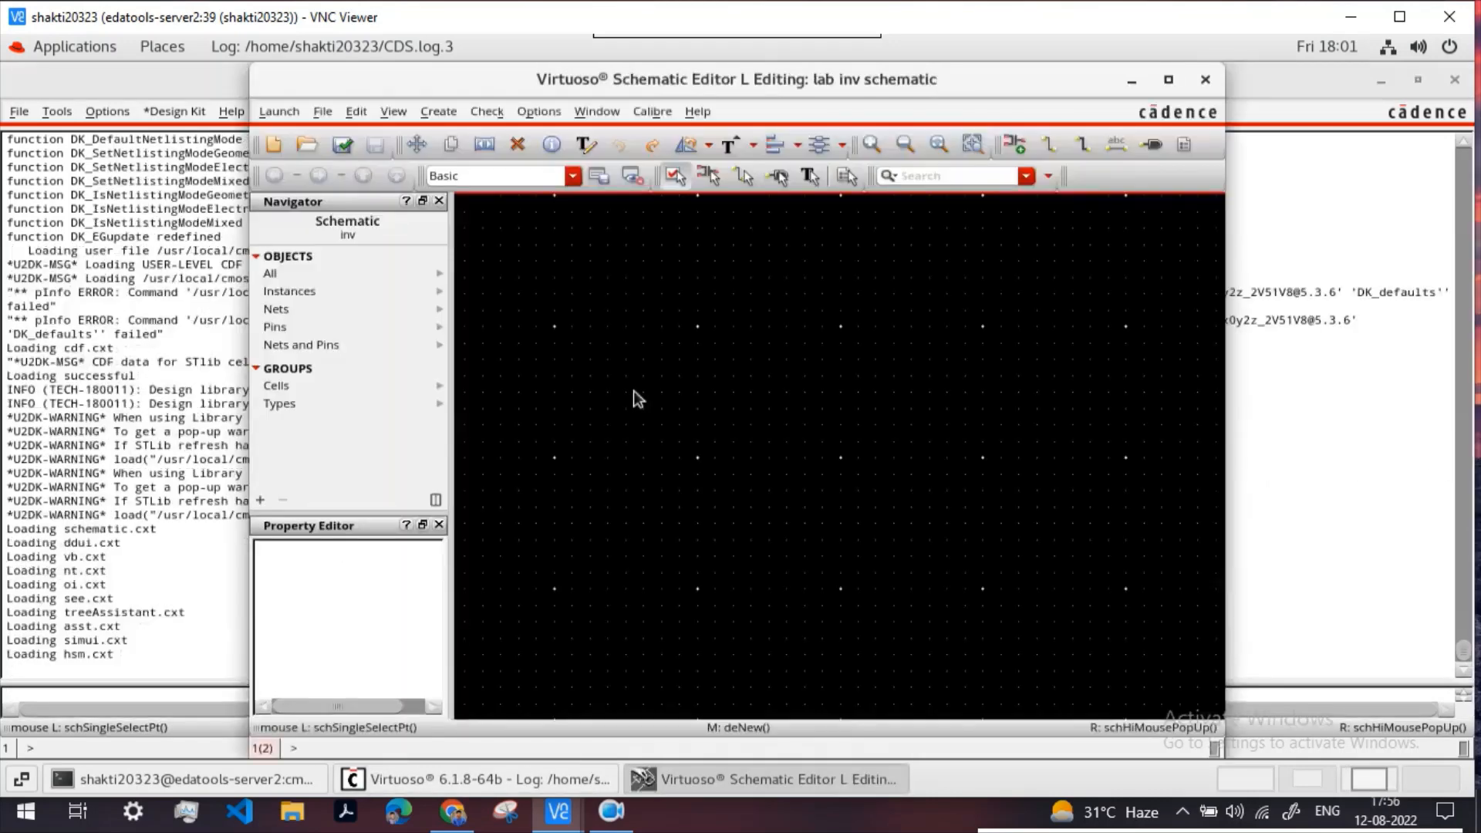
{"action": "left_click", "coordinate": [1168, 80]}
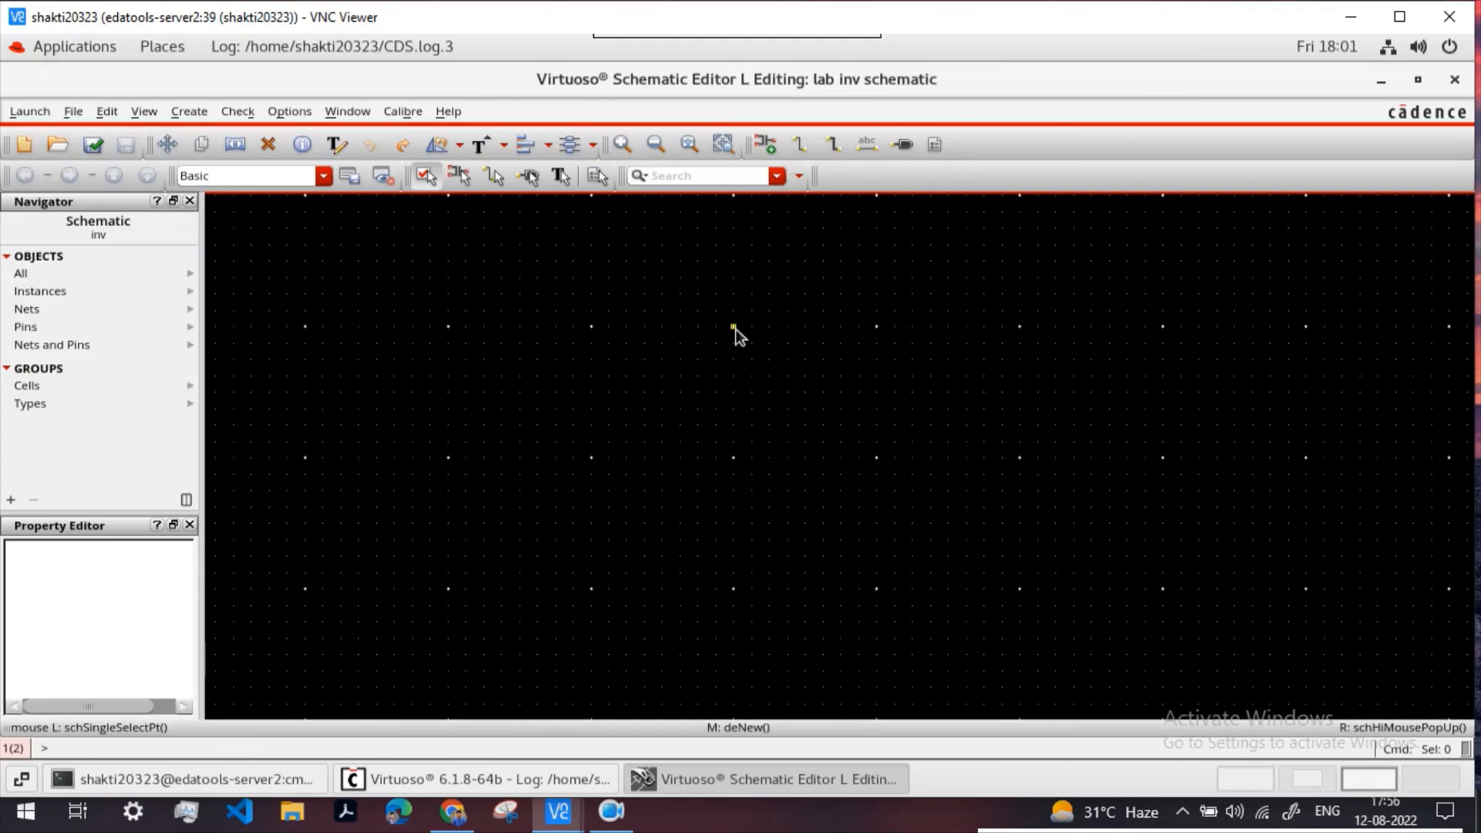
{"action": "left_click", "coordinate": [762, 146]}
{"action": "left_click", "coordinate": [844, 80]}
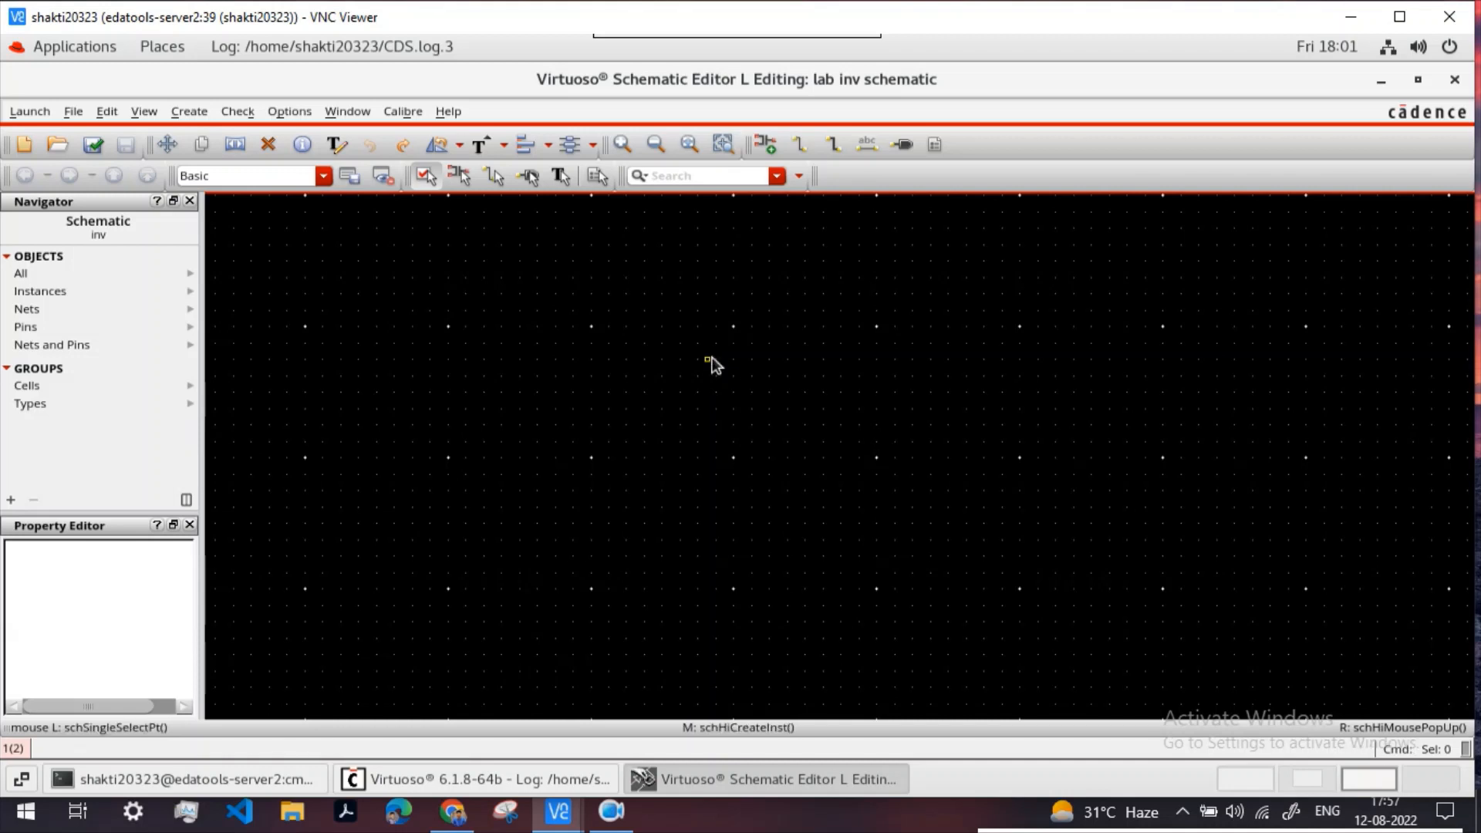
Step: Start adding an instance to the inv schematic and browse to the cmos065 library
{"action": "key", "text": "i"}
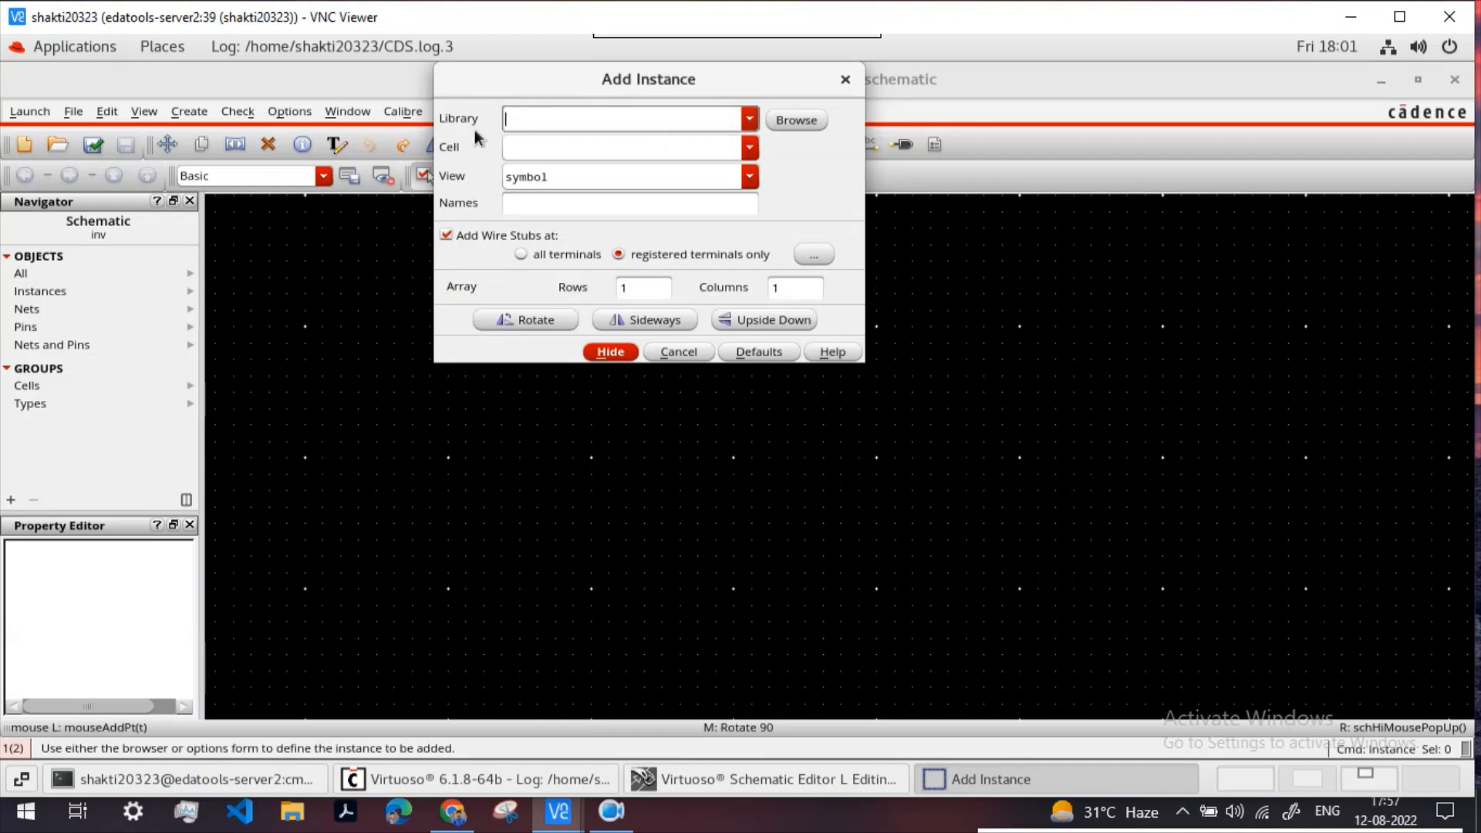
{"action": "left_click", "coordinate": [796, 121]}
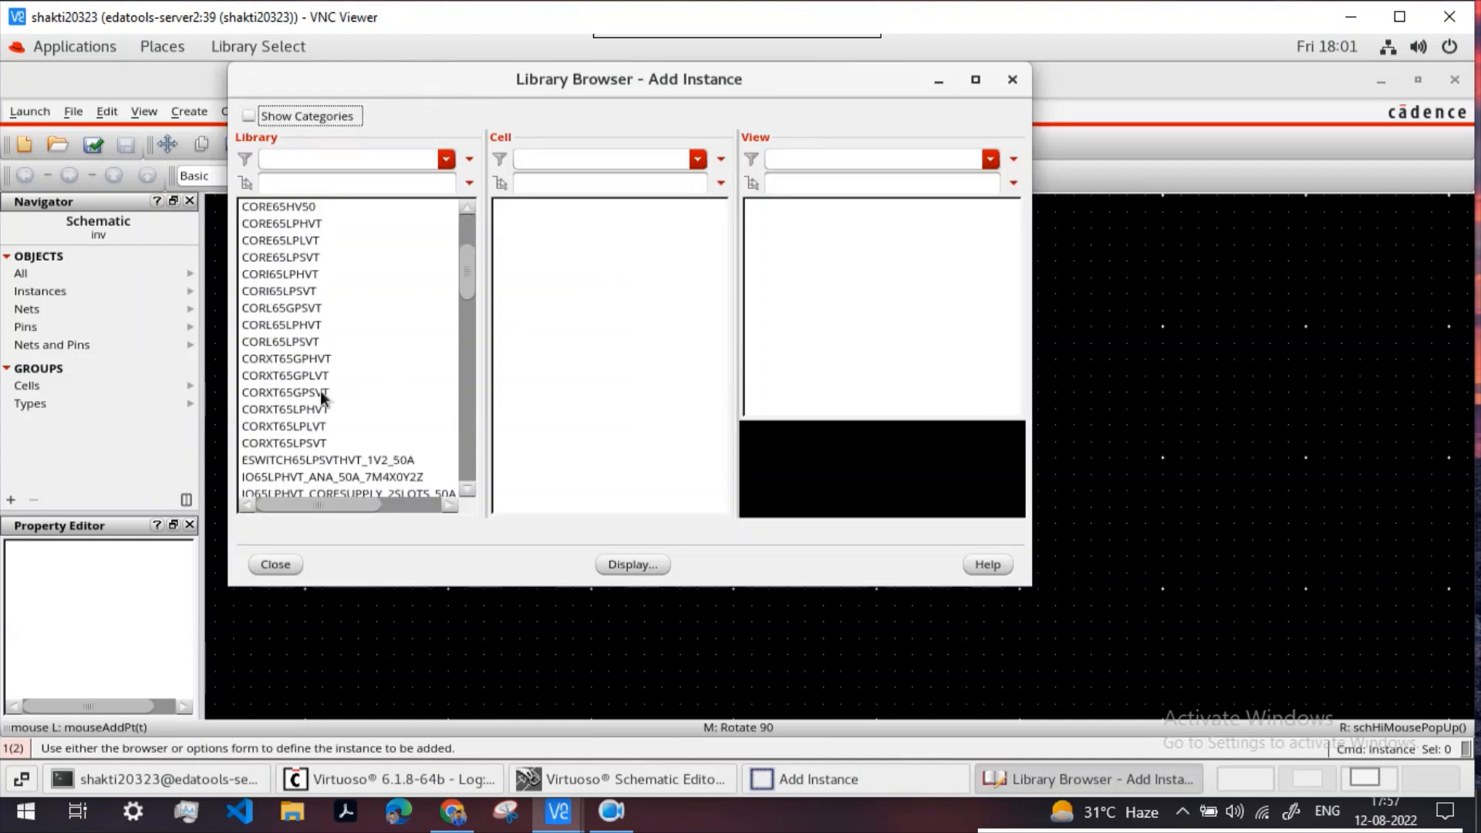
{"action": "scroll", "coordinate": [321, 390], "scroll_direction": "down", "scroll_amount": 15}
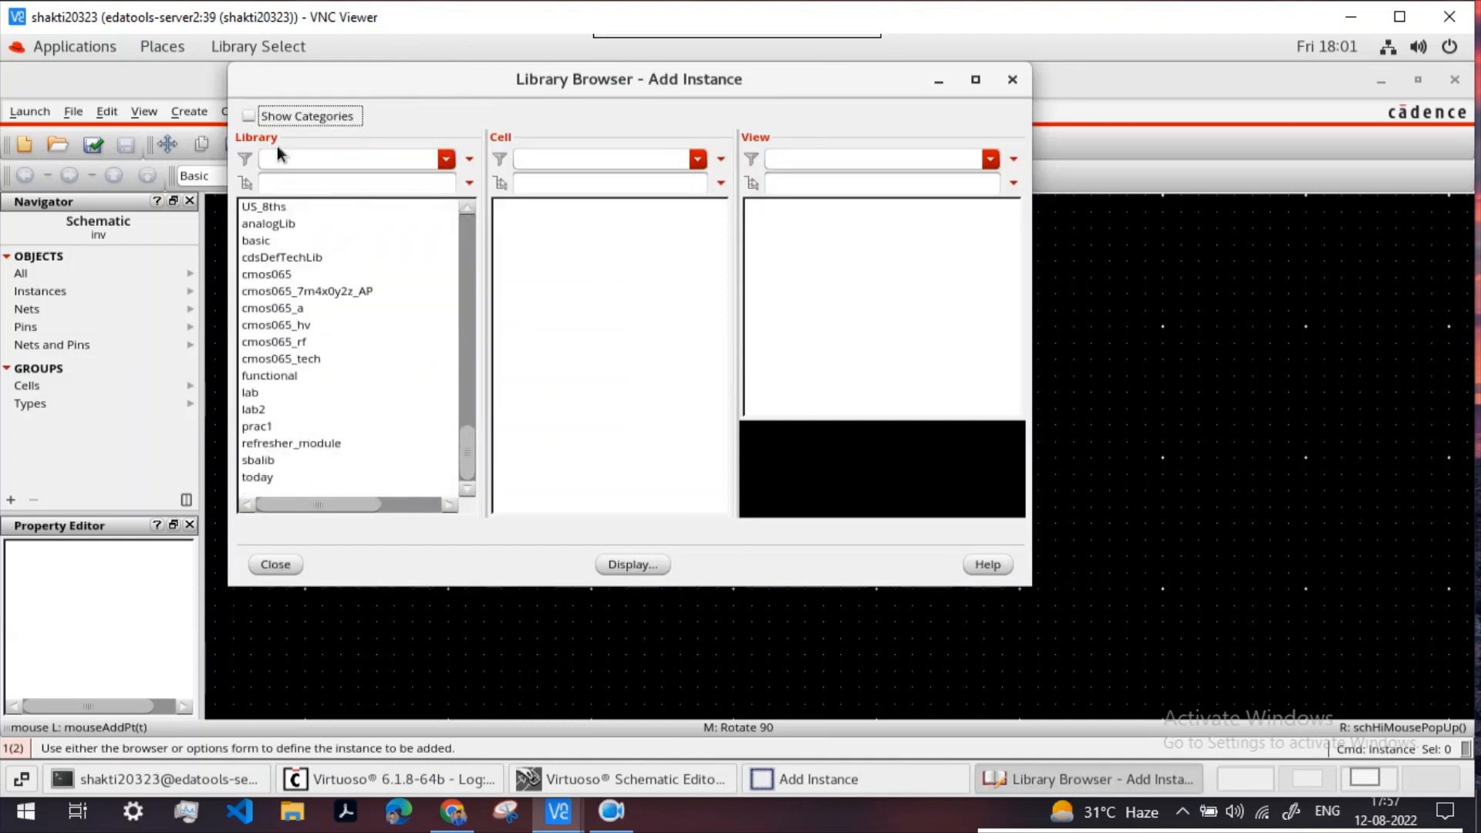
{"action": "left_click", "coordinate": [276, 276]}
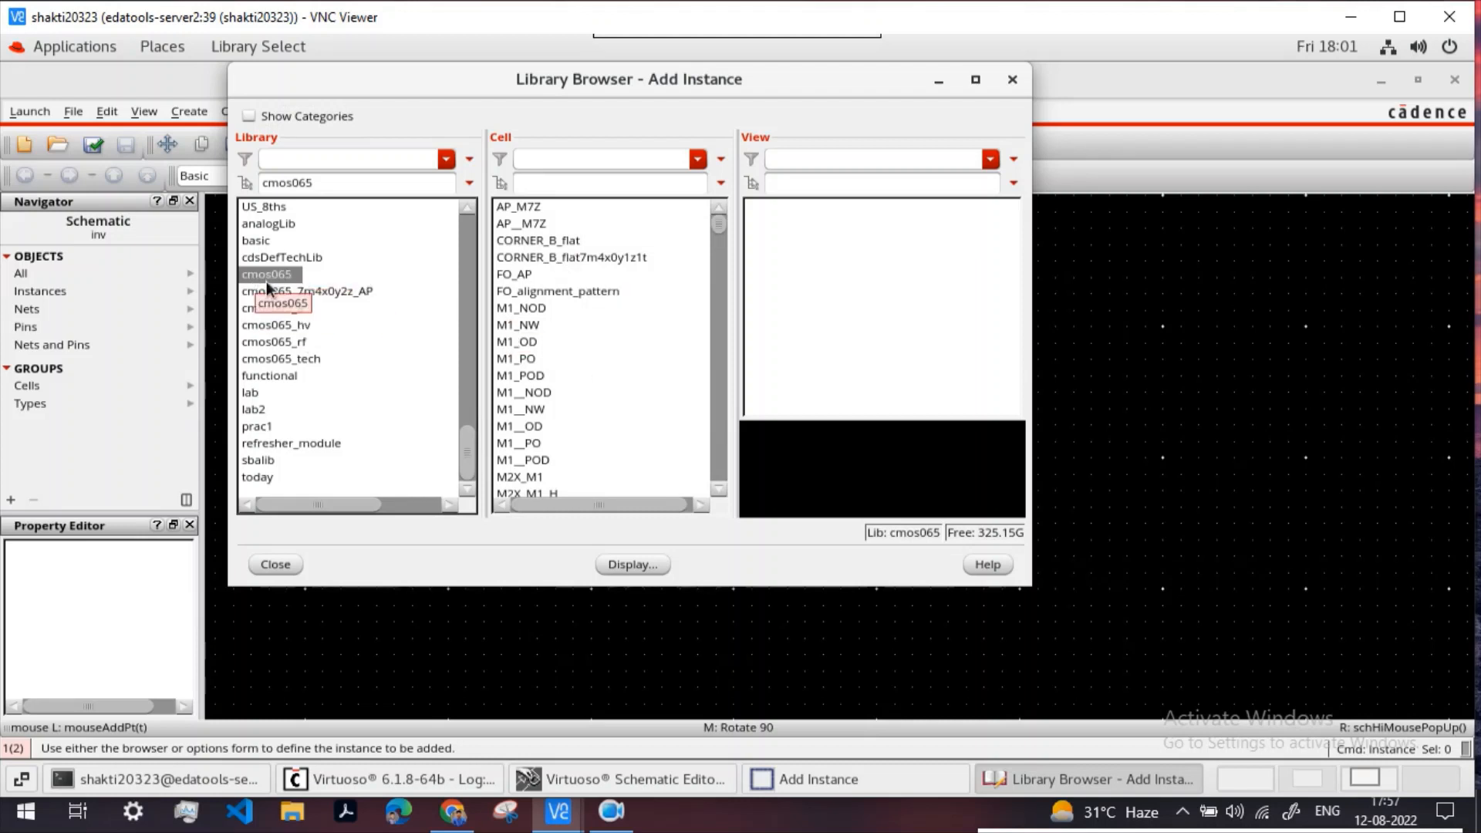
Step: Find the psvtlp cell in cmos065, load its symbol view as the instance to add, and close the library browser
{"action": "scroll", "coordinate": [564, 324], "scroll_direction": "down", "scroll_amount": 10}
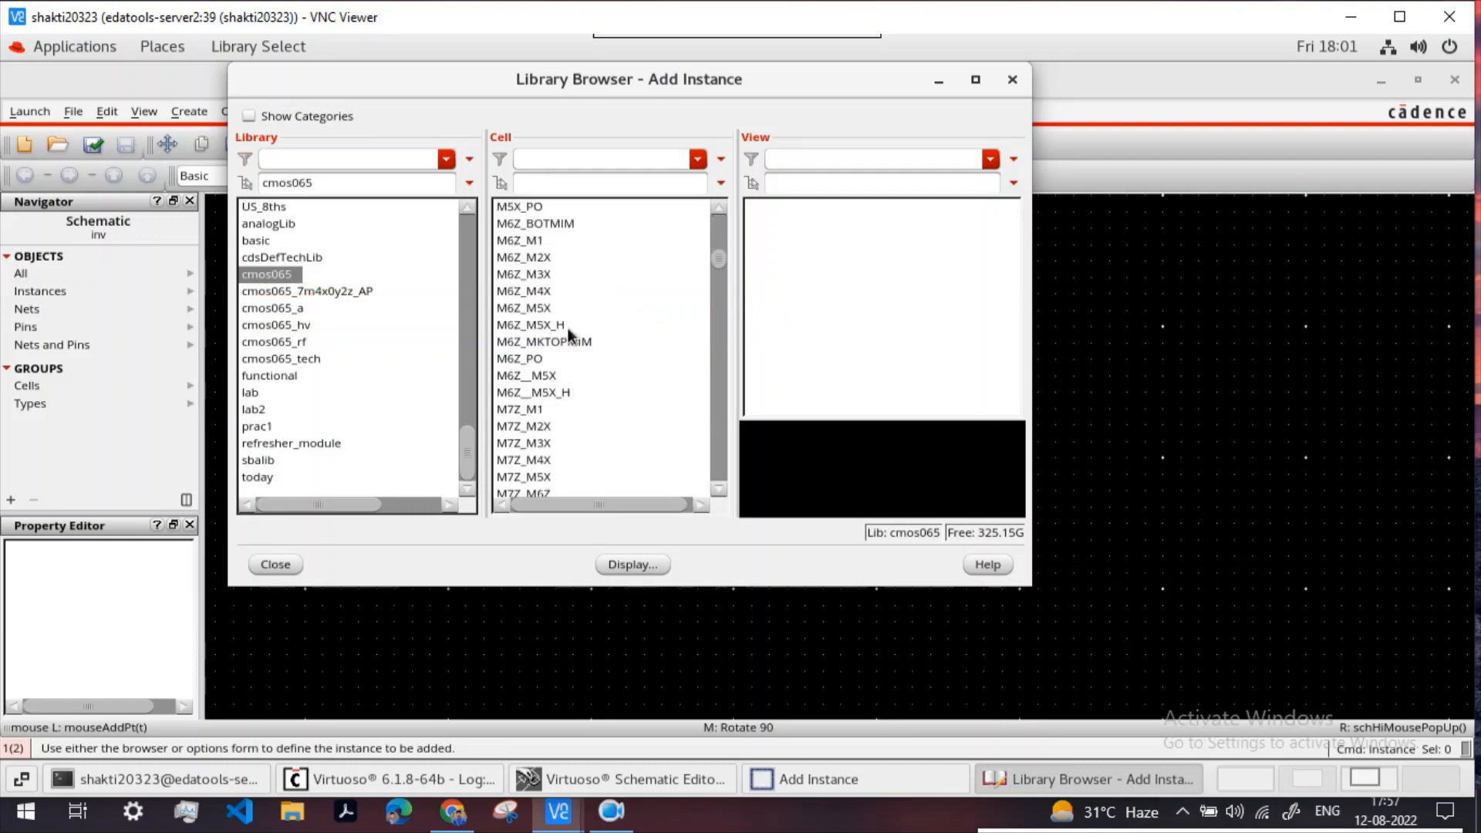
{"action": "scroll", "coordinate": [569, 333], "scroll_direction": "down", "scroll_amount": 15}
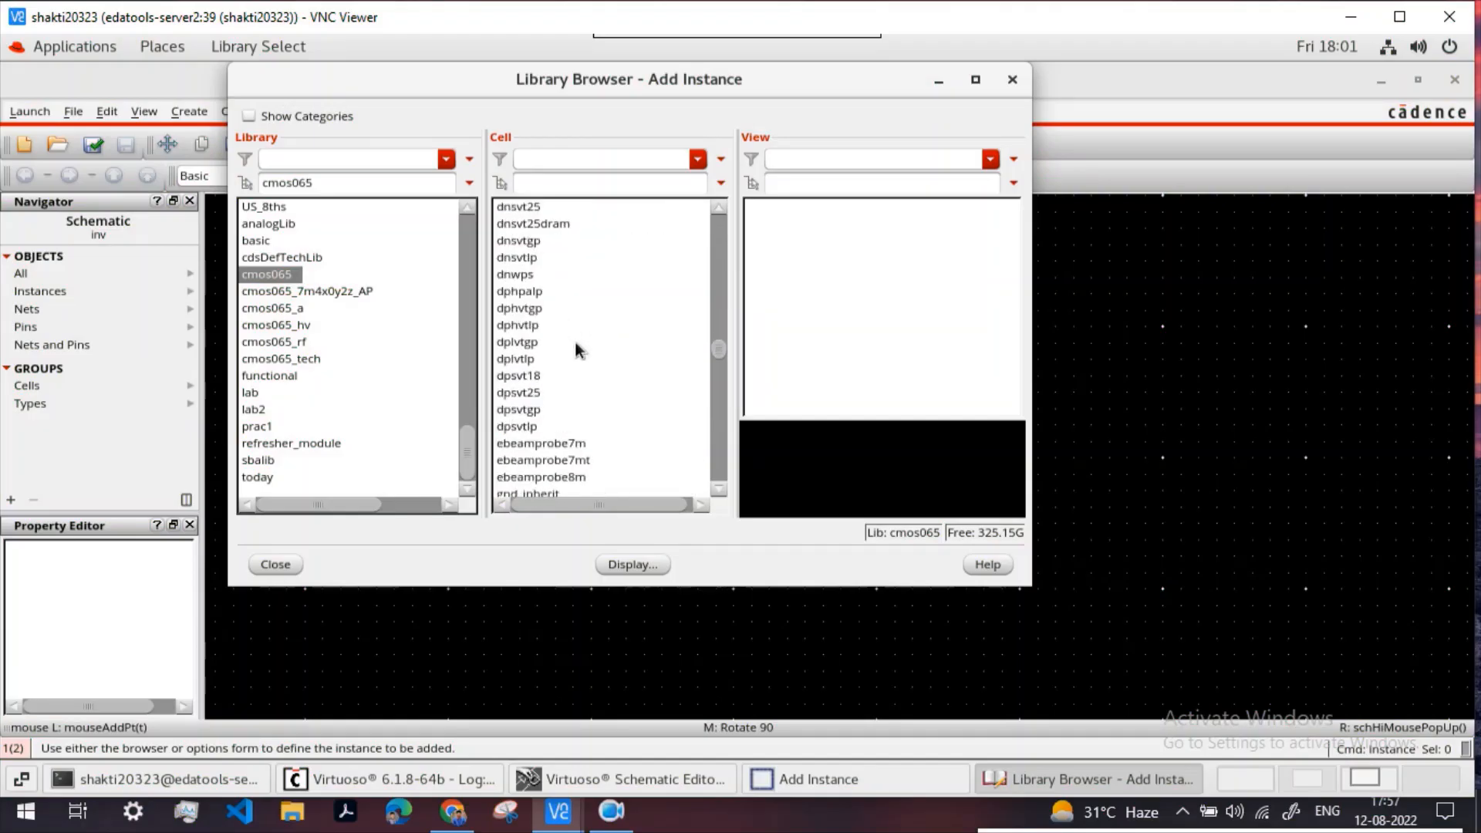
{"action": "scroll", "coordinate": [576, 343], "scroll_direction": "down", "scroll_amount": 15}
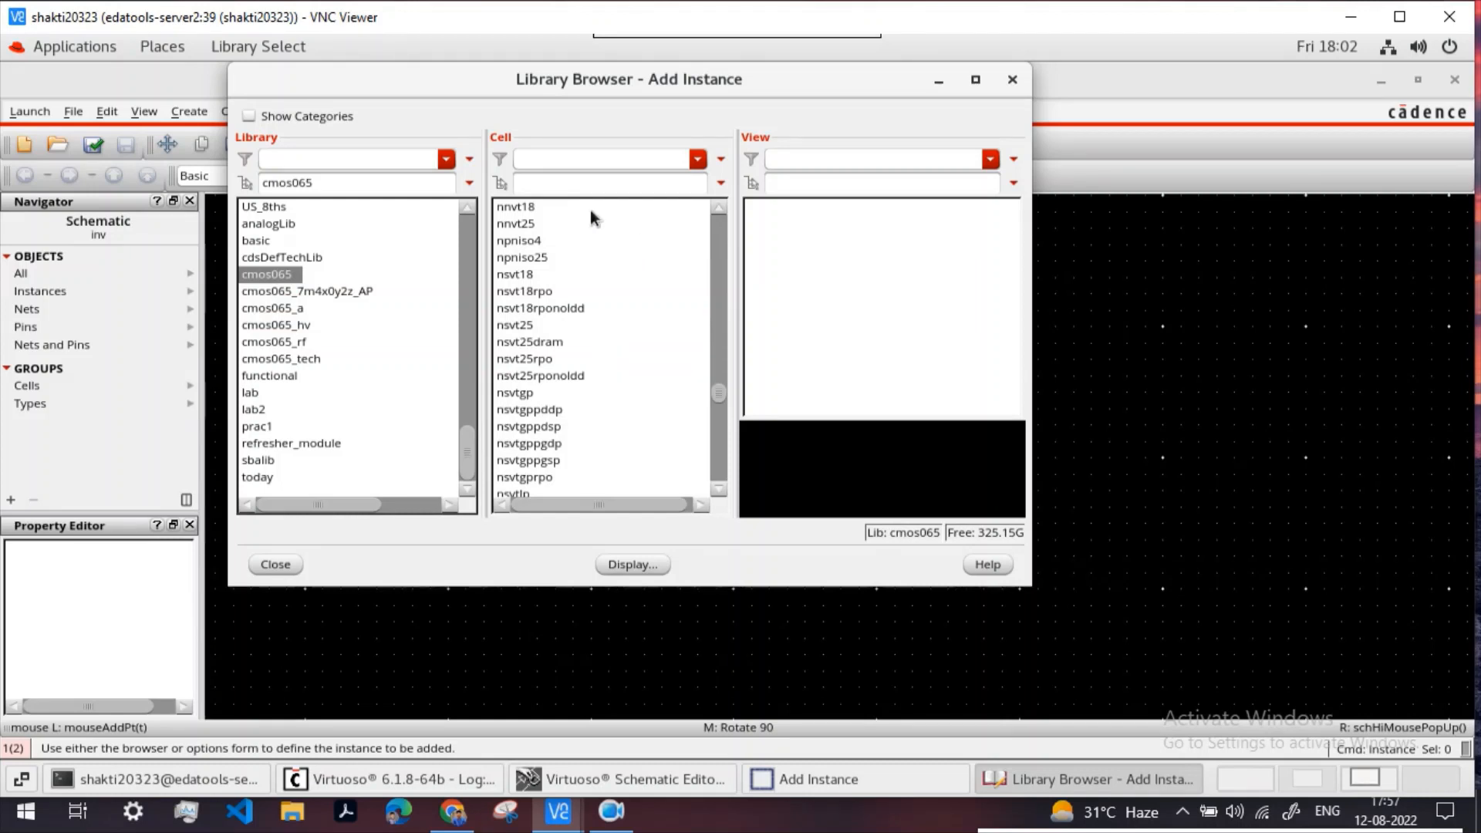
{"action": "scroll", "coordinate": [540, 322], "scroll_direction": "up", "scroll_amount": 3}
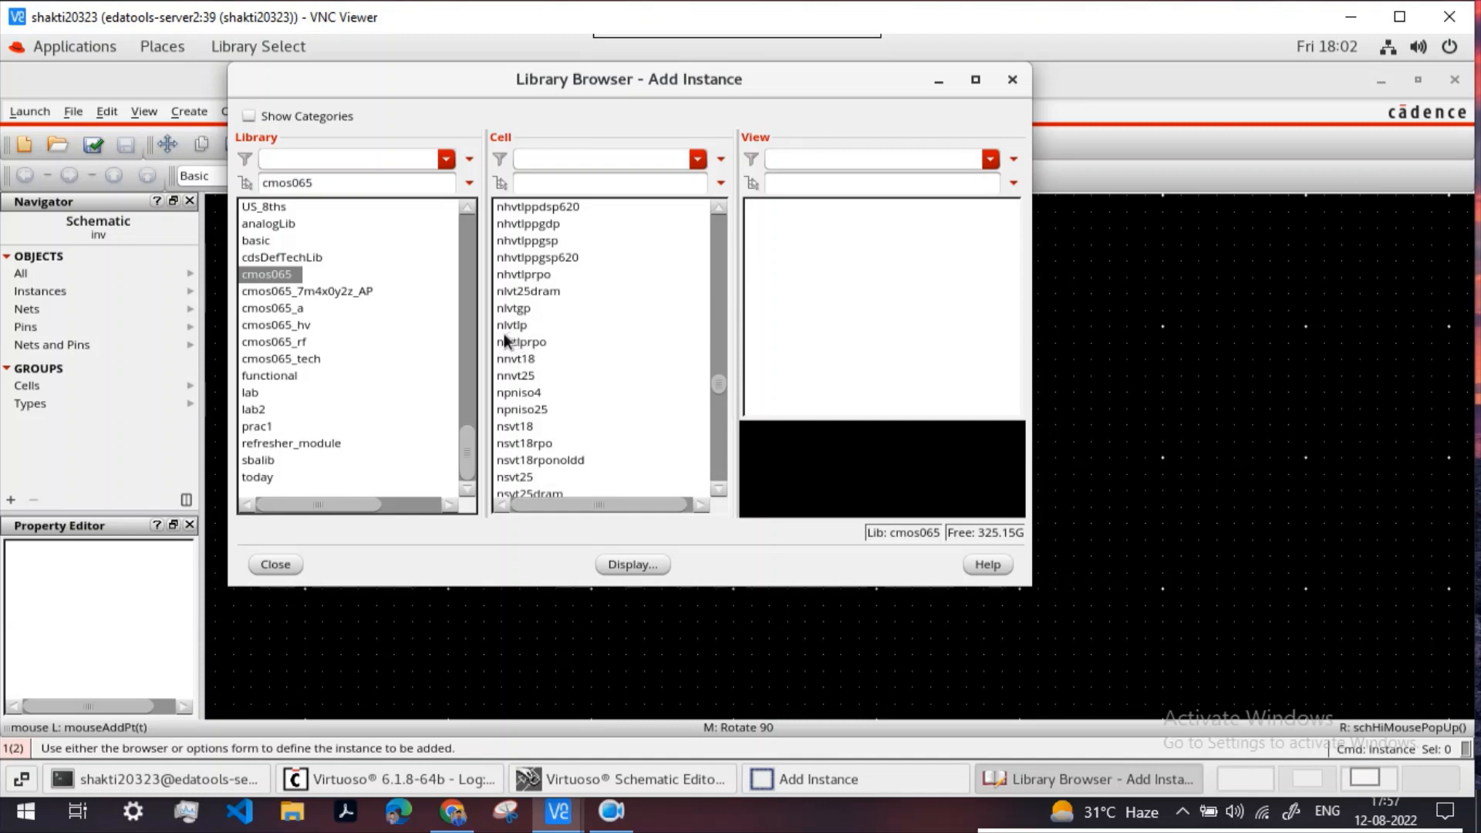
{"action": "scroll", "coordinate": [586, 331], "scroll_direction": "up", "scroll_amount": 6}
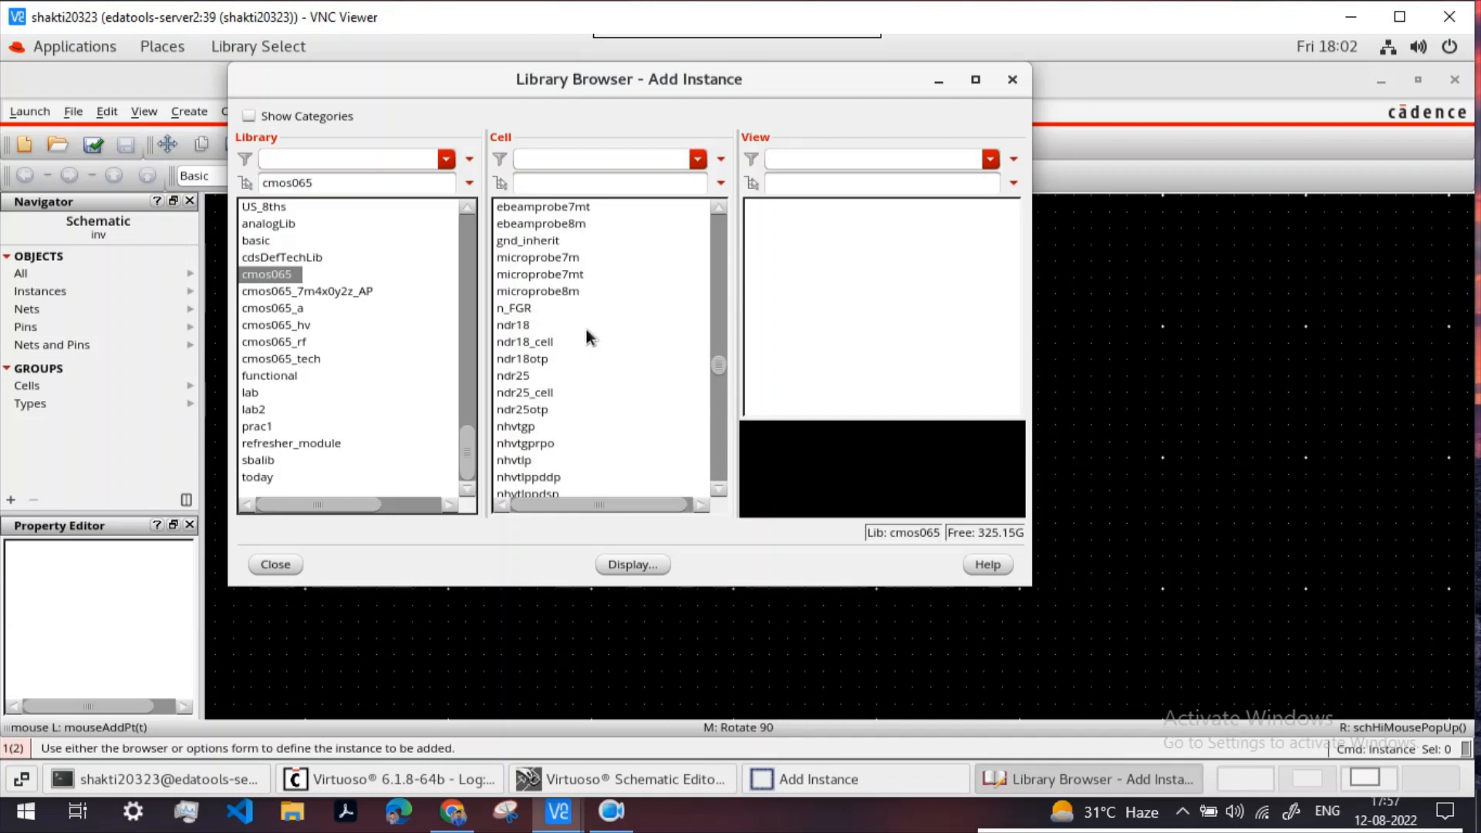
{"action": "scroll", "coordinate": [586, 332], "scroll_direction": "up", "scroll_amount": 6}
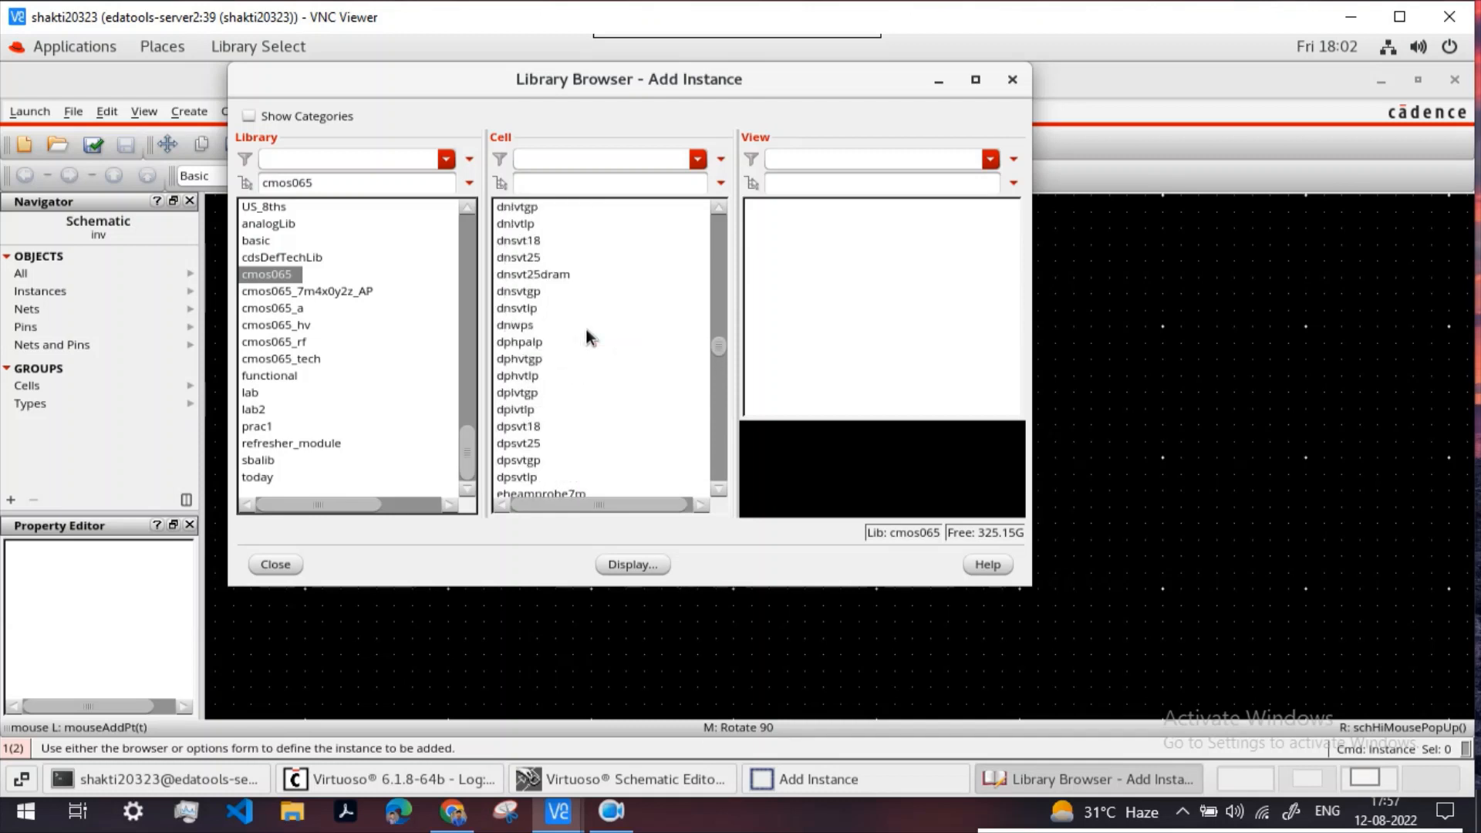
{"action": "scroll", "coordinate": [584, 326], "scroll_direction": "up", "scroll_amount": 3}
{"action": "left_click", "coordinate": [552, 186]}
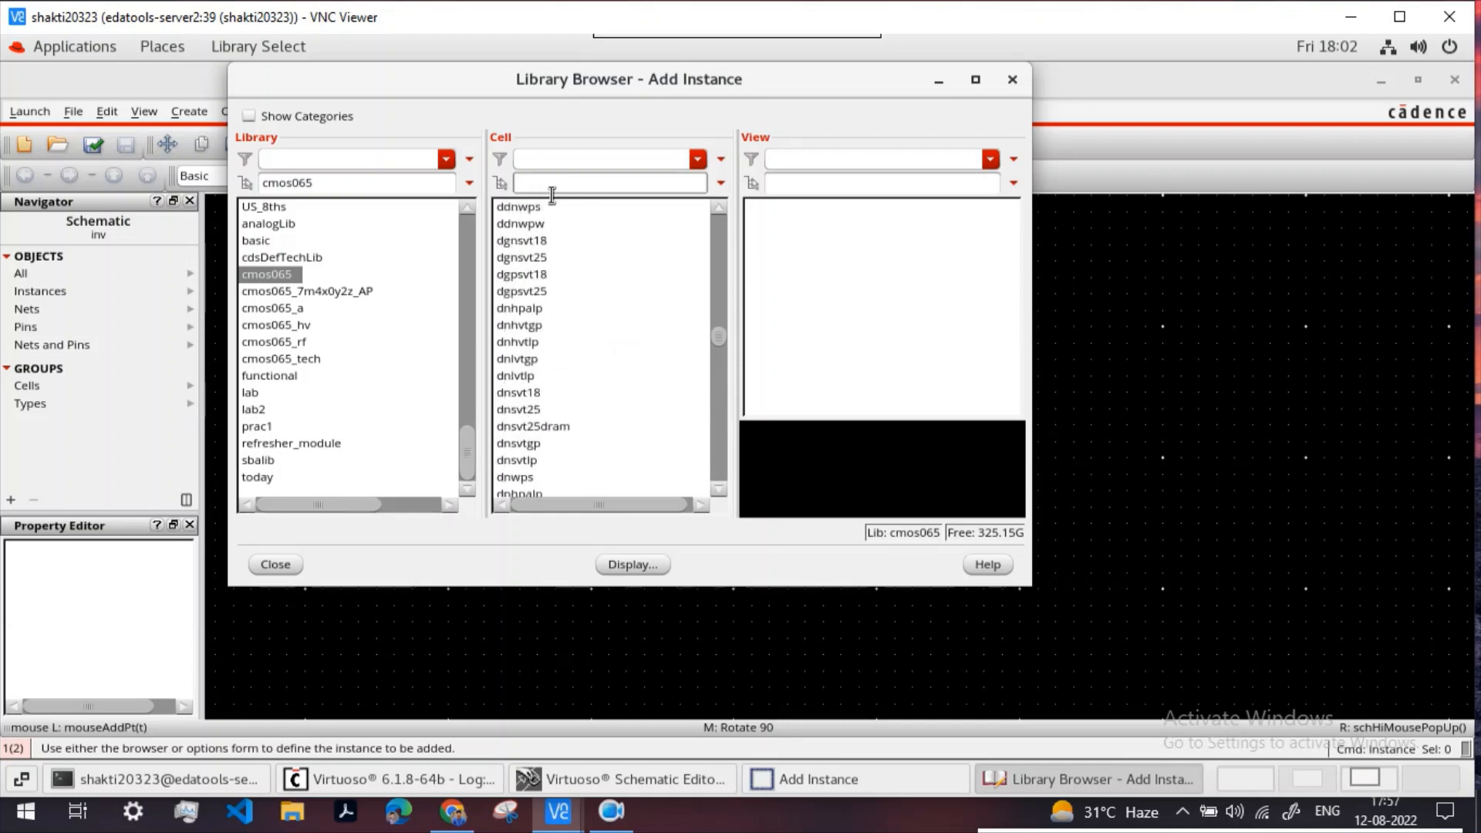
{"action": "type", "text": "psvt"}
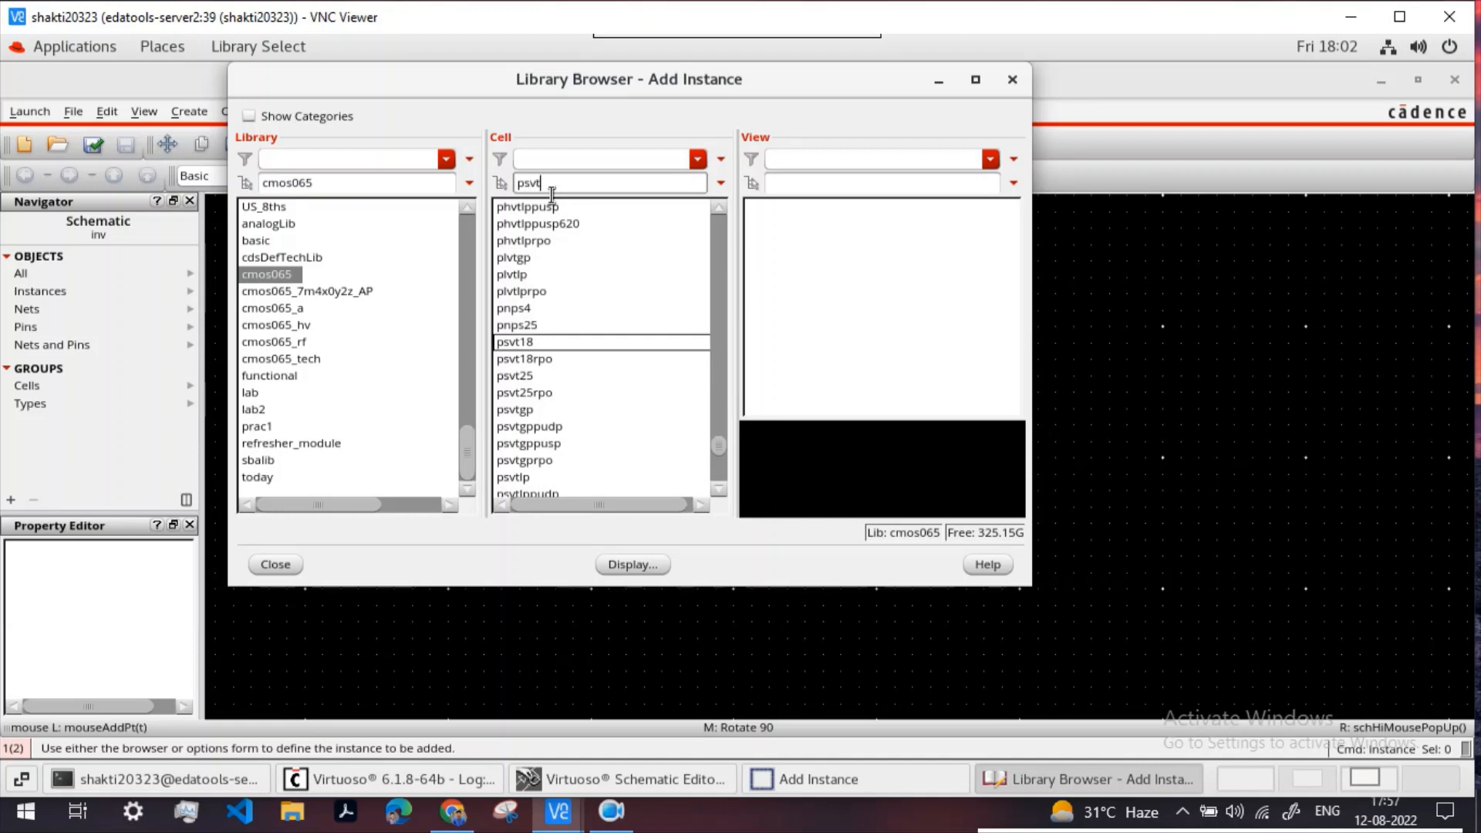
{"action": "type", "text": "lp"}
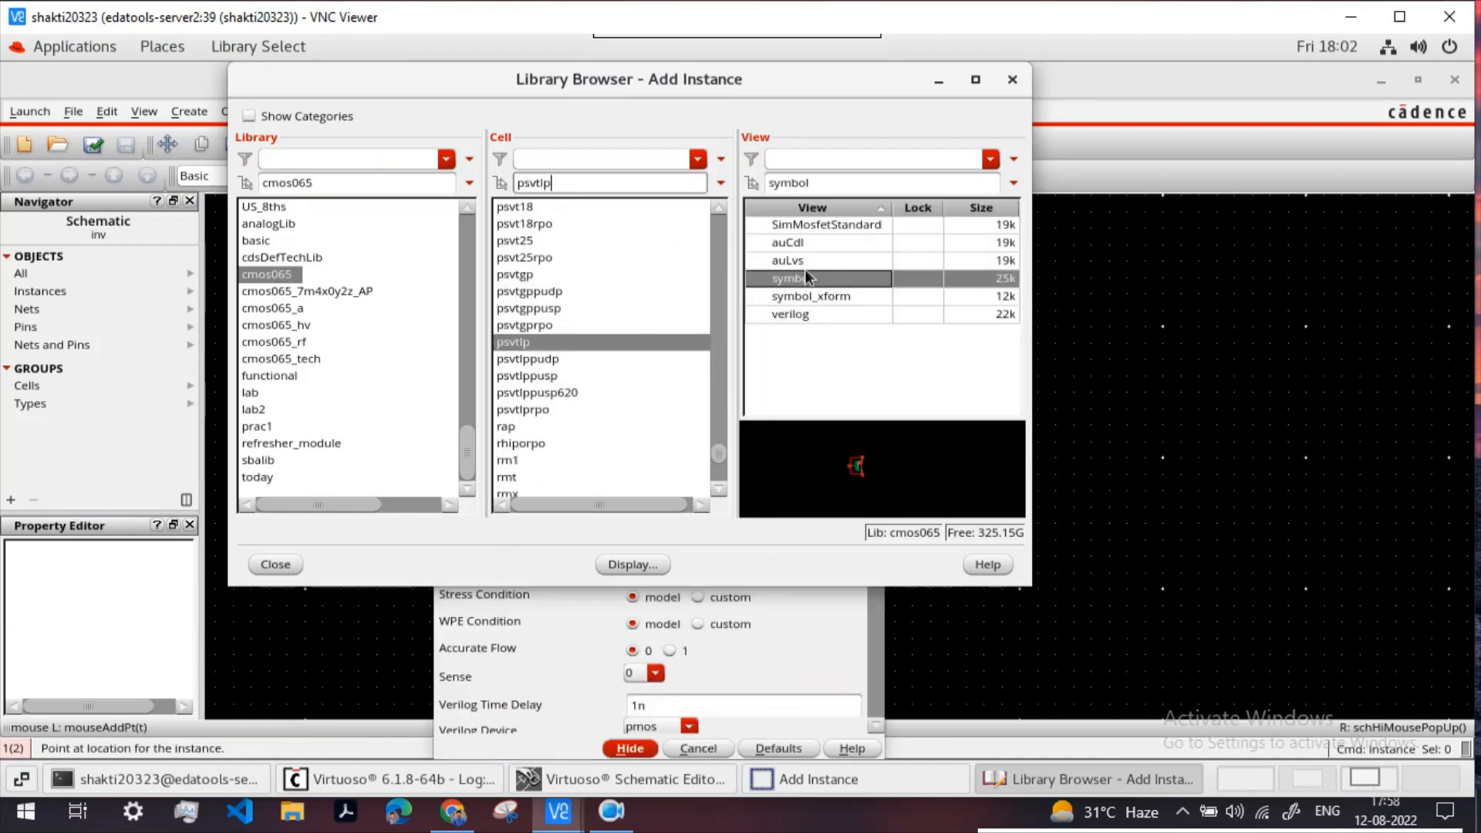
{"action": "left_click", "coordinate": [269, 563]}
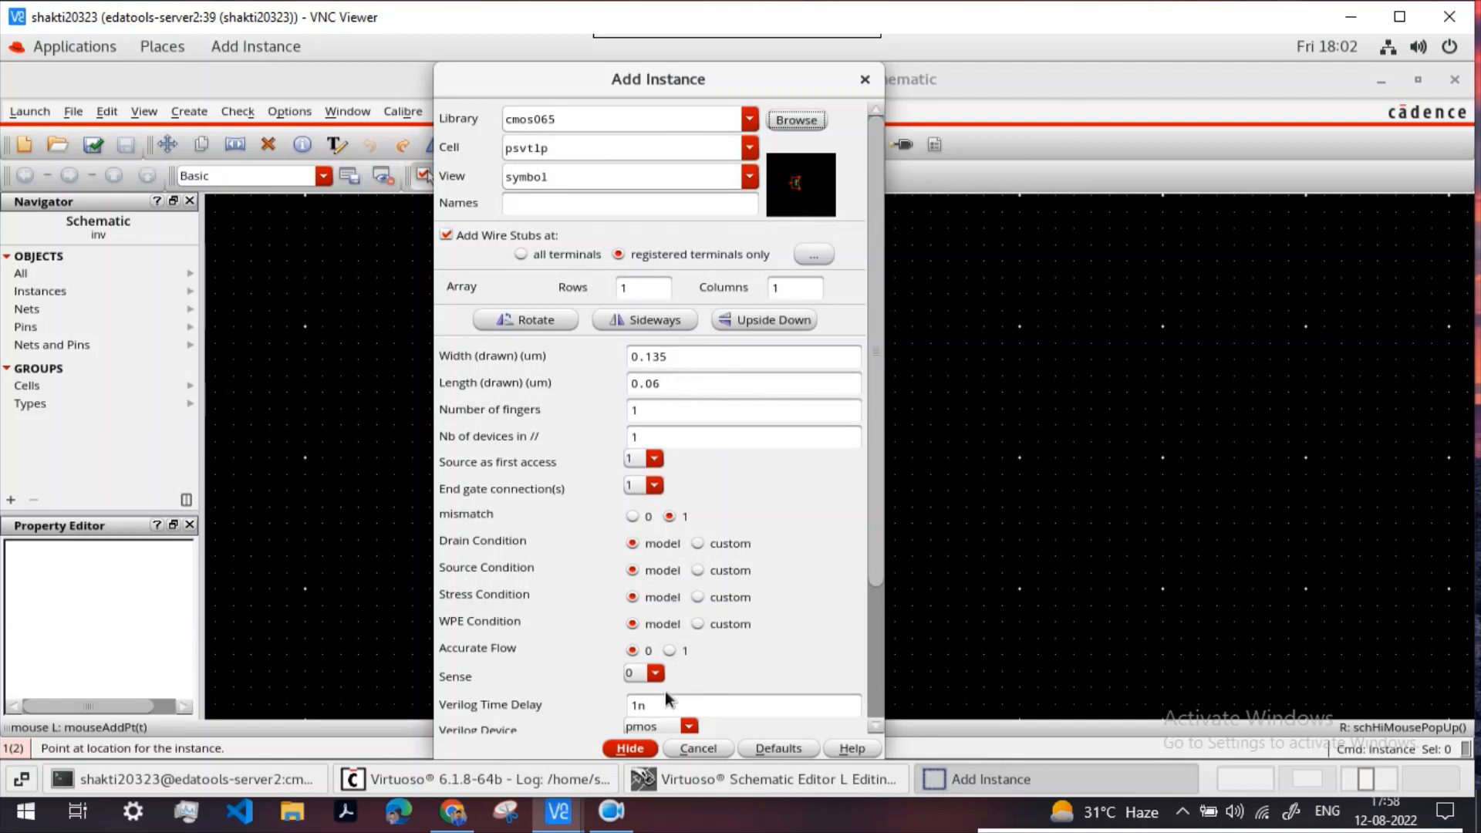
Step: Place one psvtlp PMOS transistor in the upper middle of the schematic canvas and end the placement
{"action": "left_click", "coordinate": [637, 748]}
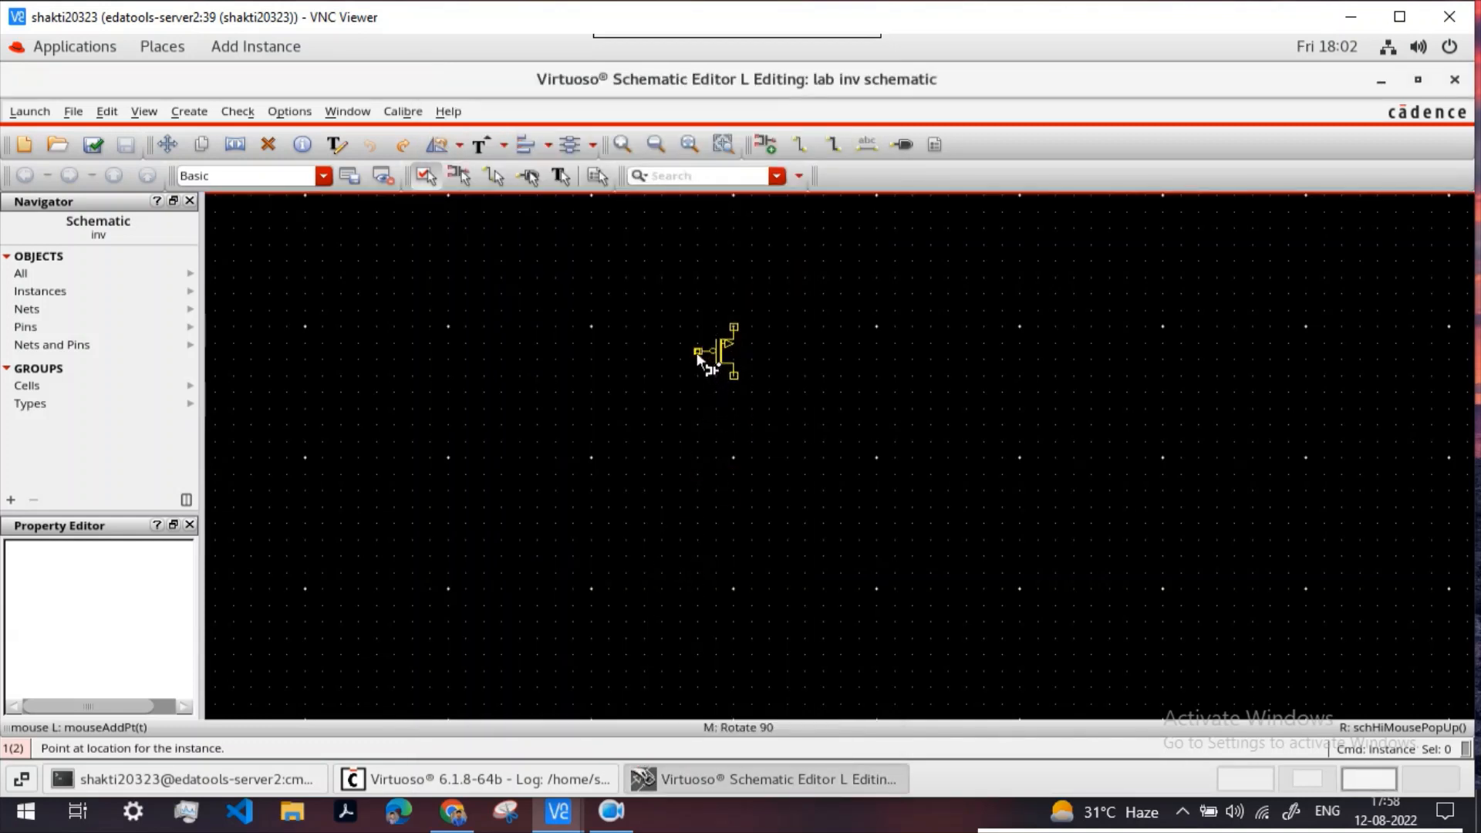
{"action": "left_click", "coordinate": [696, 353]}
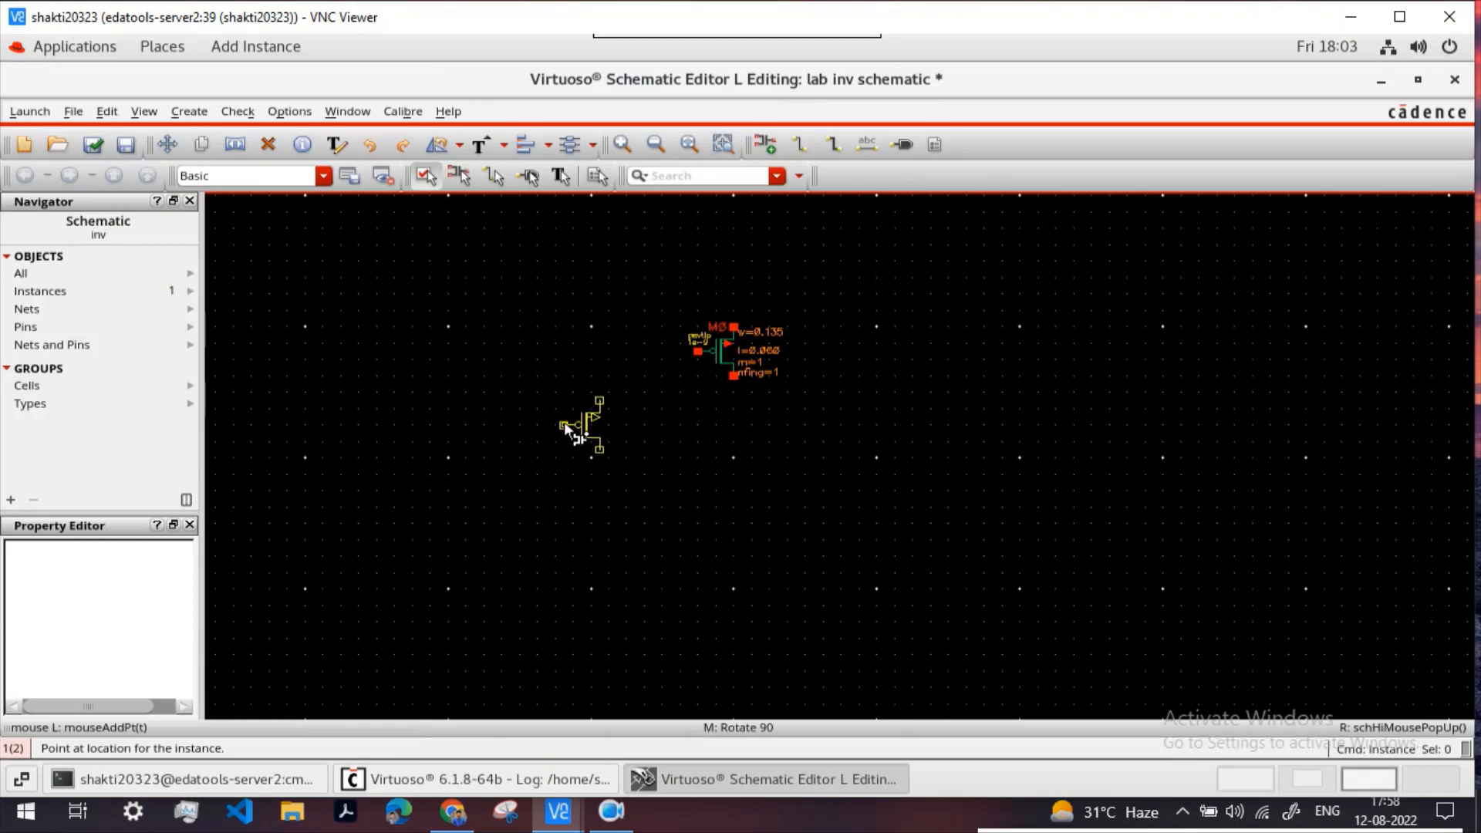
{"action": "key", "text": "Escape"}
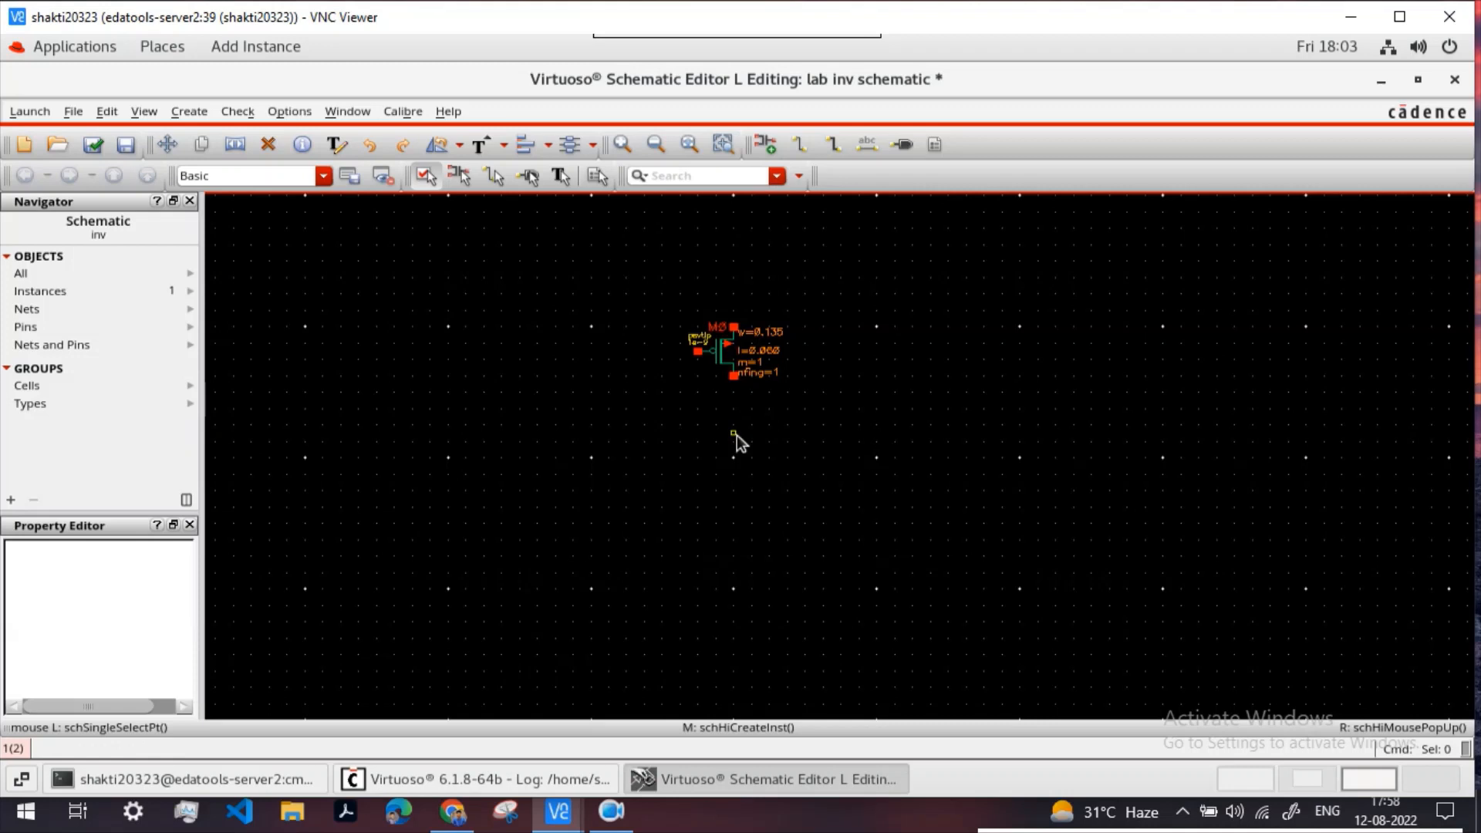
Step: Start adding another instance, choose the symbol view of cell nsvtlp from cmos065, and close the library browser
{"action": "key", "text": "i"}
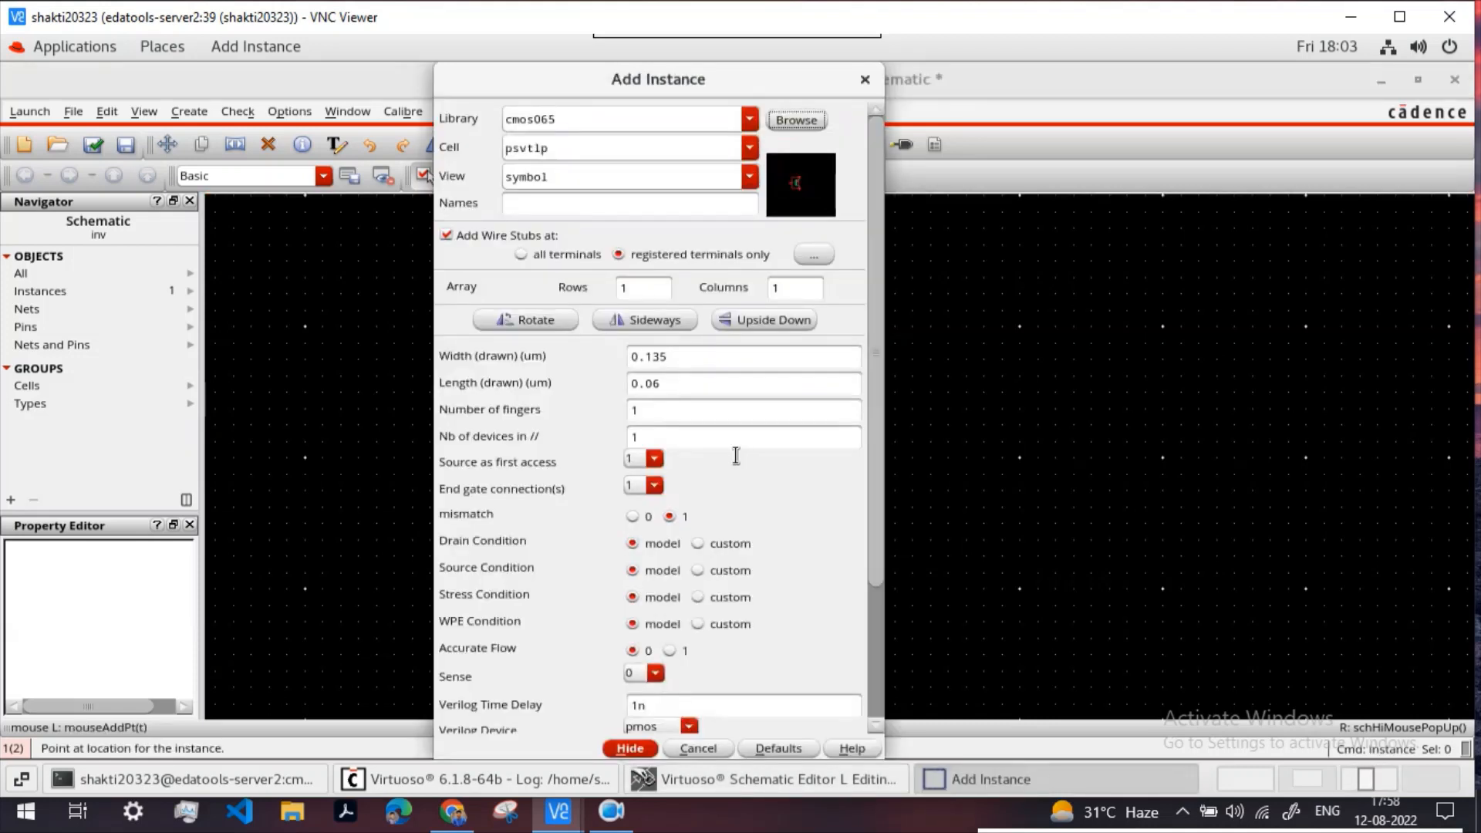
{"action": "left_click", "coordinate": [794, 120]}
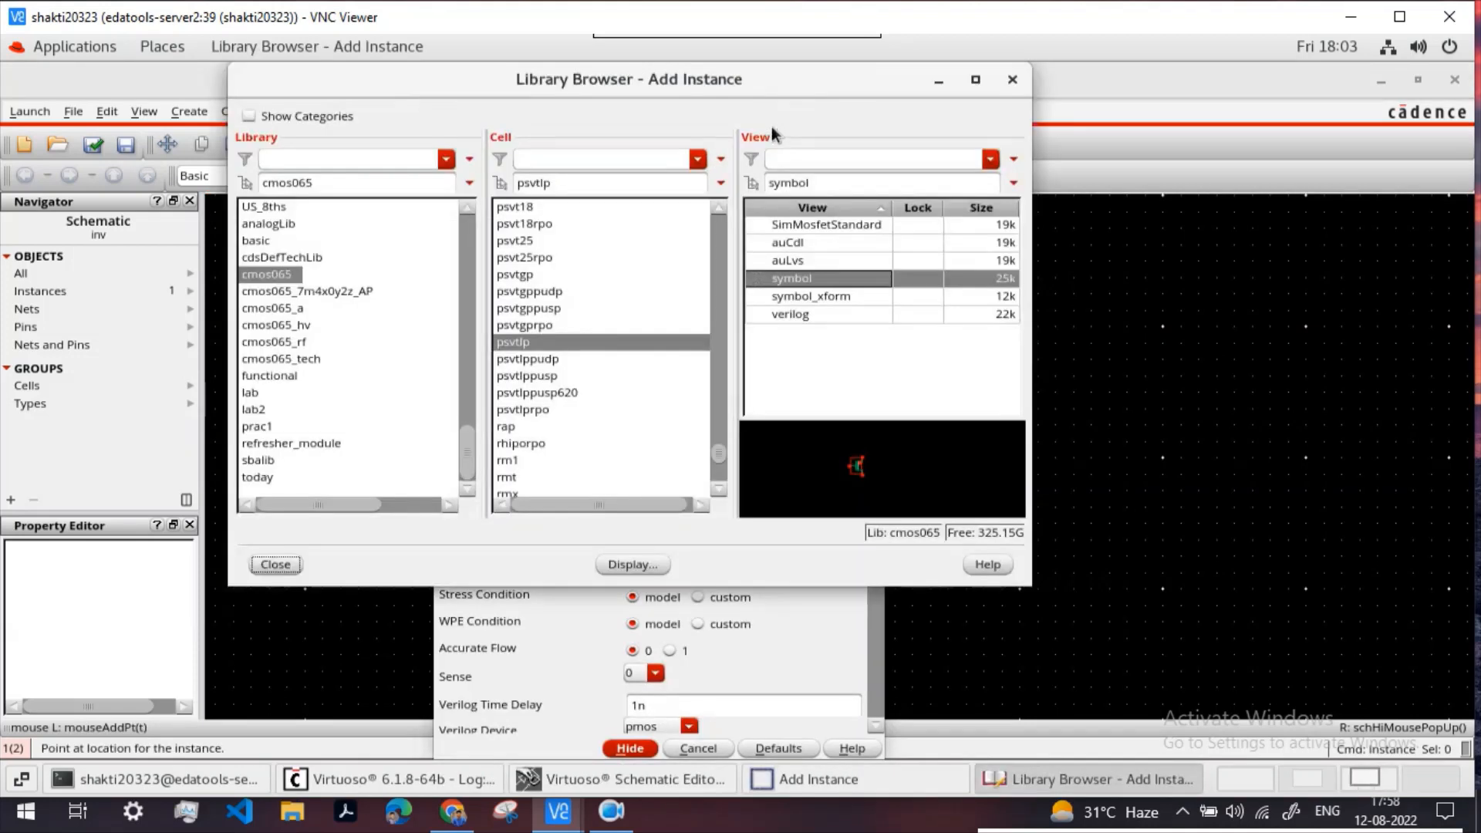
{"action": "left_click", "coordinate": [562, 192]}
{"action": "key", "text": "BackSpace"}
{"action": "key", "text": "BackSpace"}
{"action": "key", "text": "BackSpace"}
{"action": "key", "text": "BackSpace"}
{"action": "key", "text": "BackSpace"}
{"action": "key", "text": "BackSpace"}
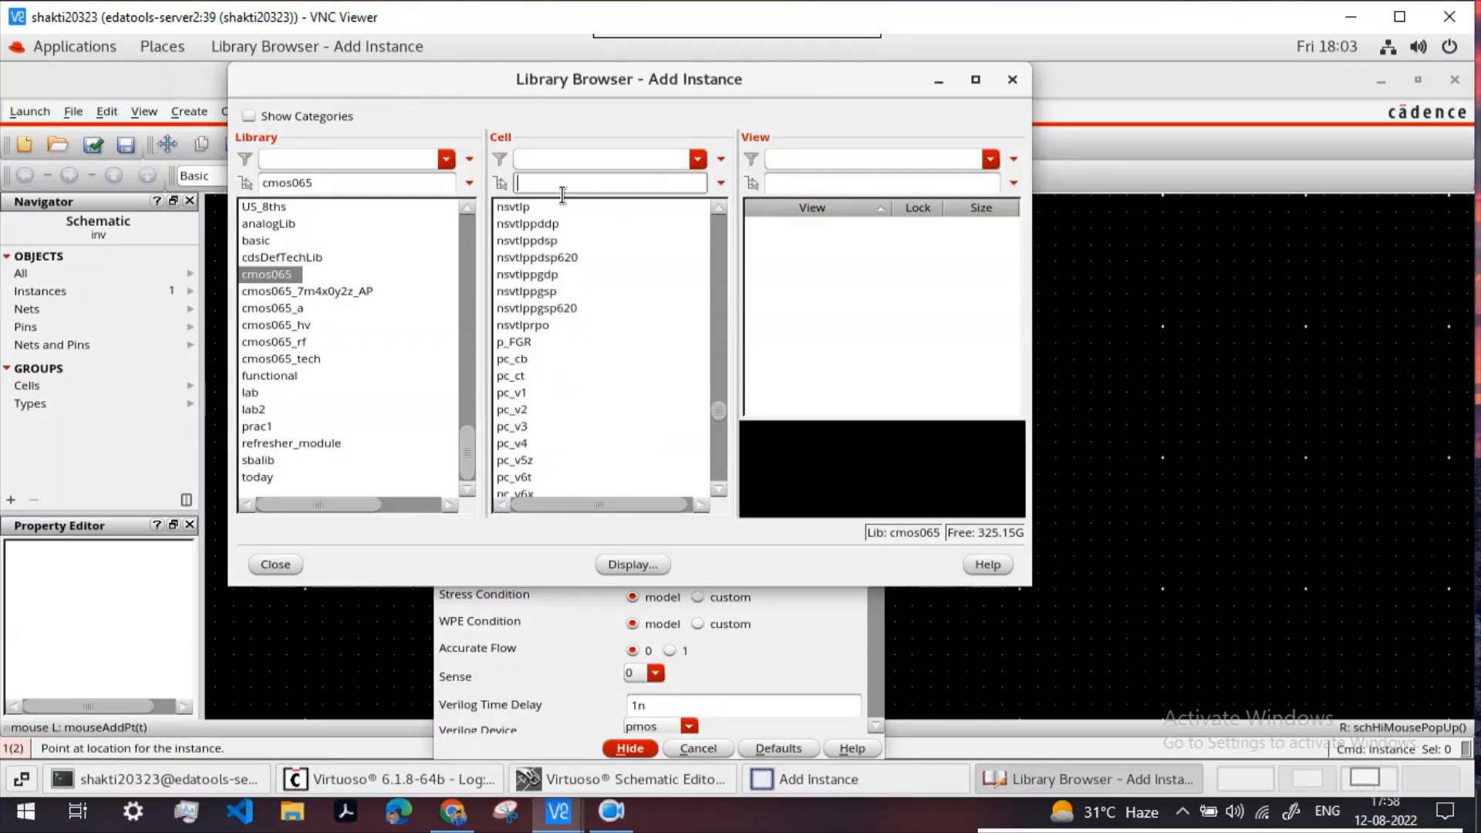
{"action": "type", "text": "nsvtlp"}
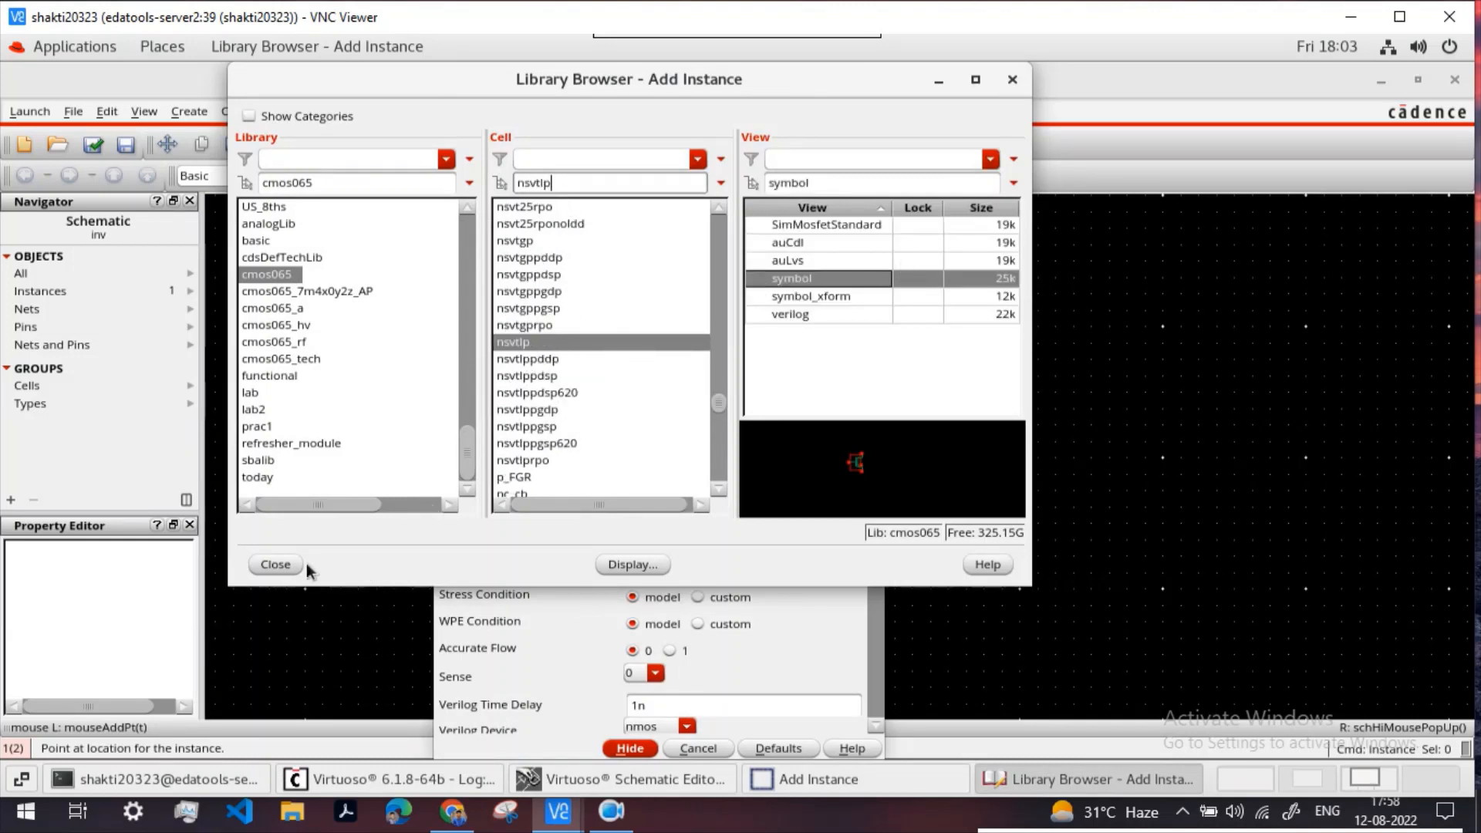
{"action": "left_click", "coordinate": [275, 563]}
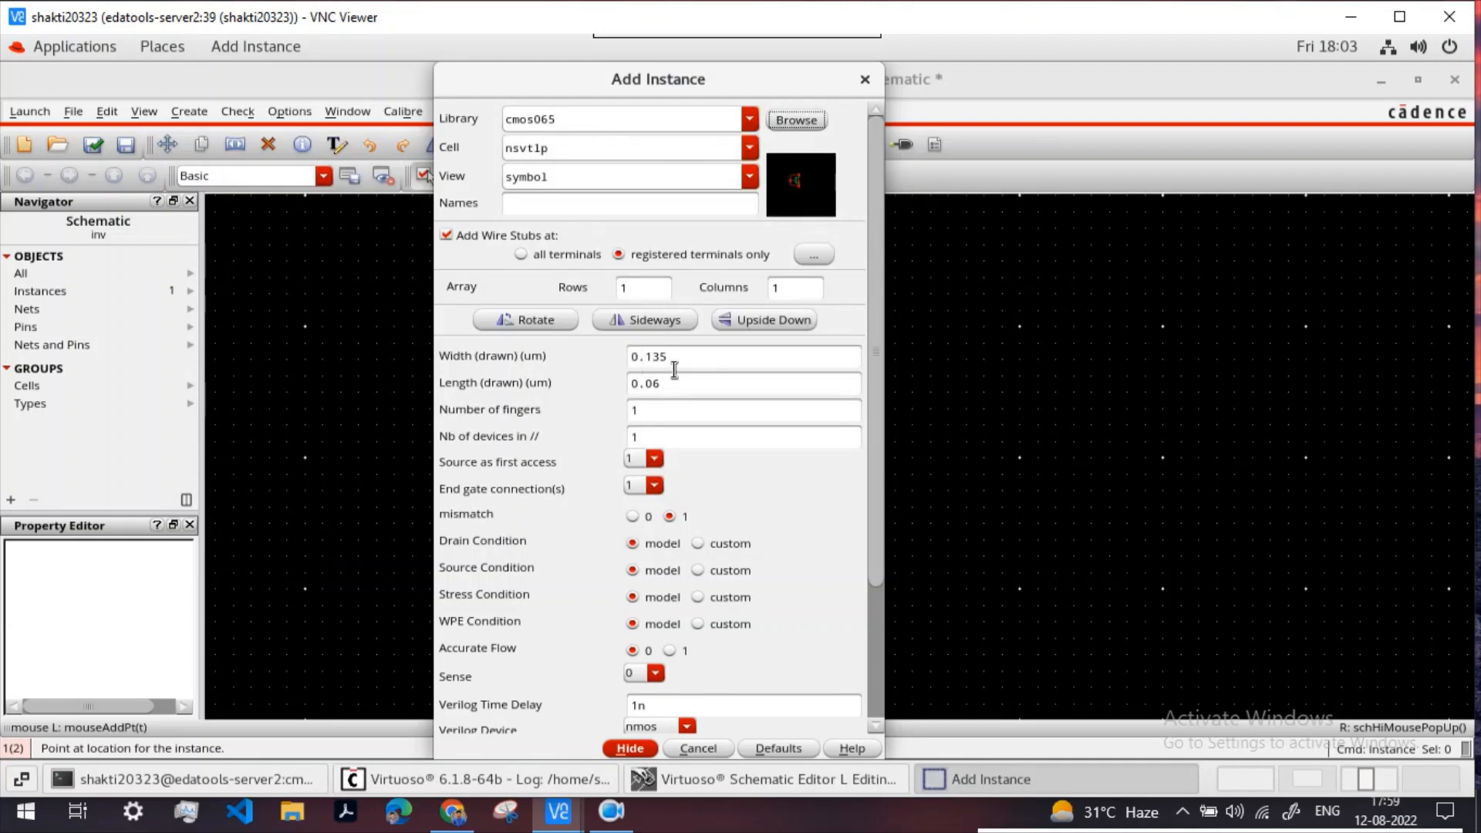
Step: Place one nsvtlp NMOS transistor directly below the PMOS transistor and end the placement
{"action": "left_click_drag", "start_coordinate": [674, 357], "coordinate": [627, 386]}
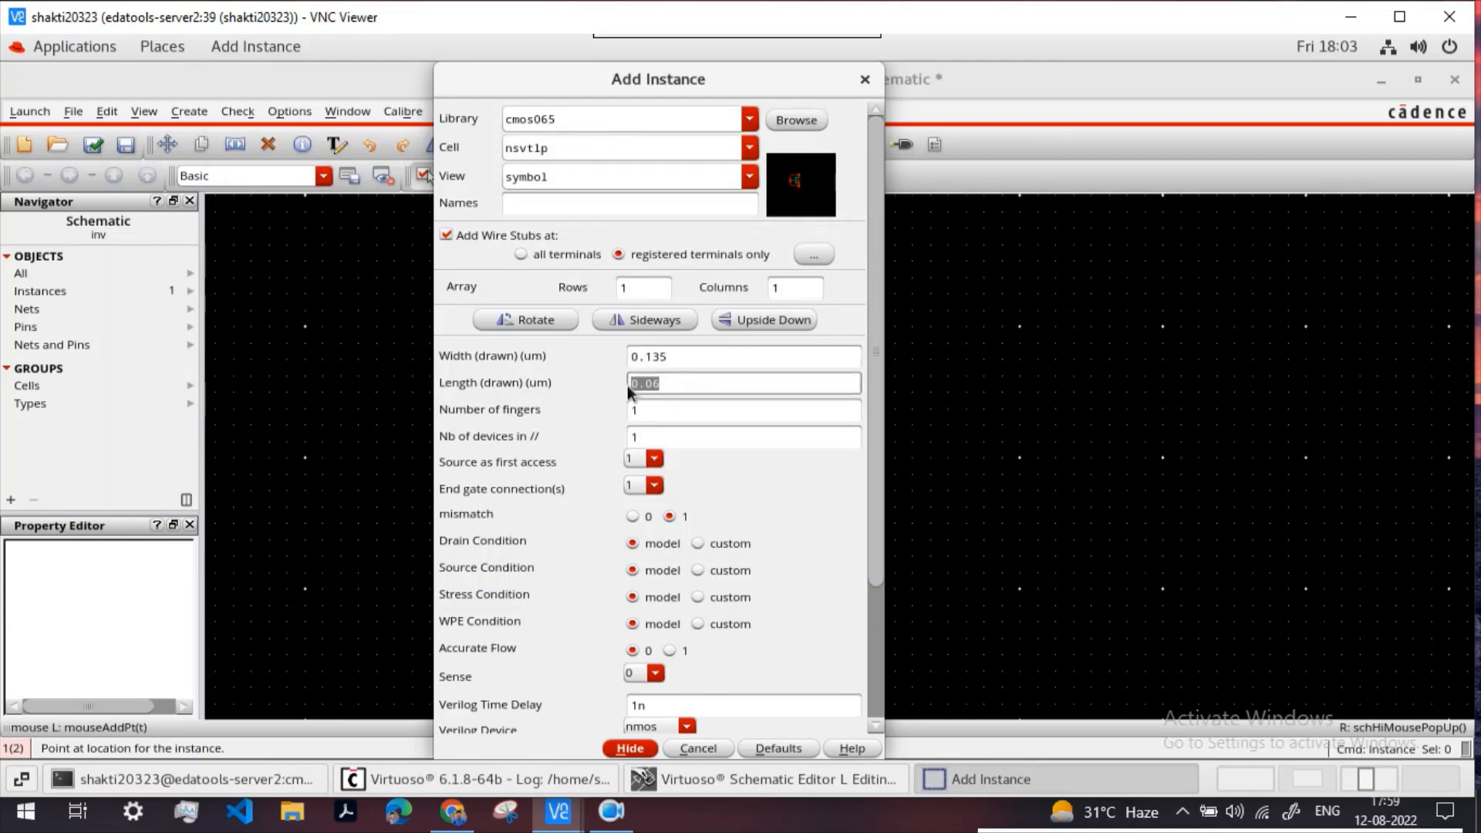
{"action": "left_click", "coordinate": [669, 385]}
{"action": "left_click", "coordinate": [637, 750]}
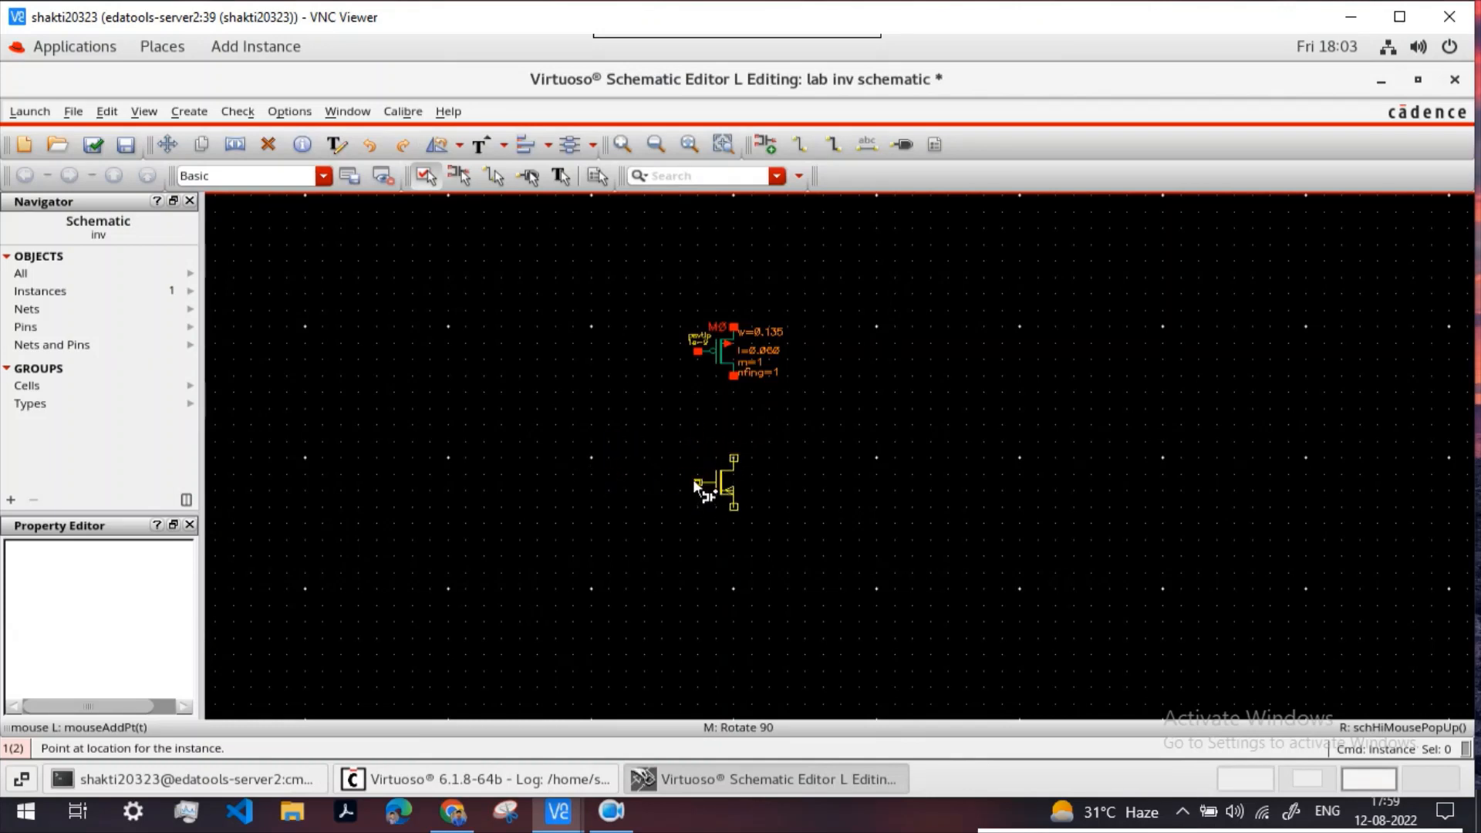
{"action": "left_click", "coordinate": [693, 481]}
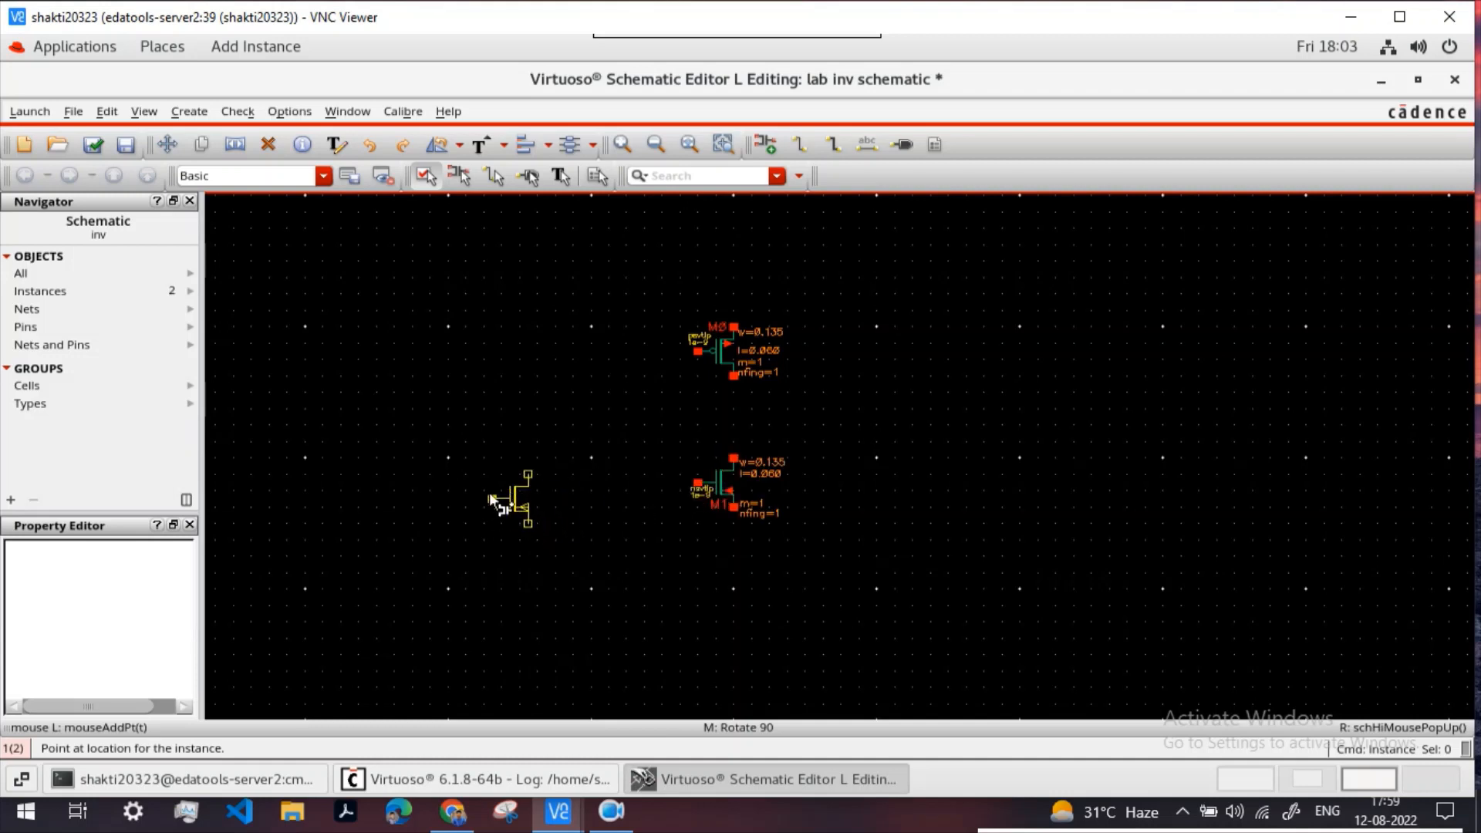
{"action": "key", "text": "Escape"}
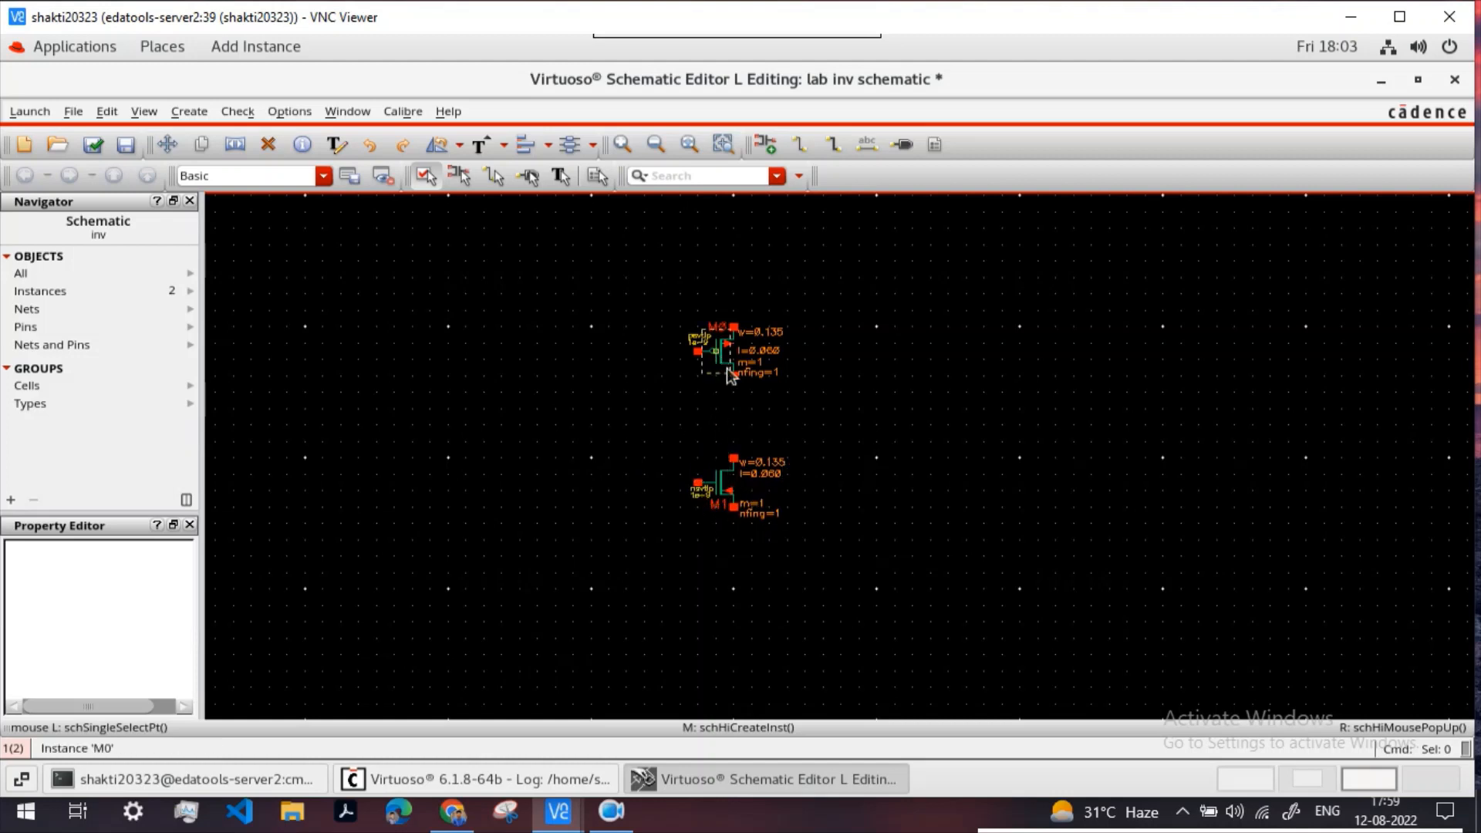
Step: Examine the drawn width and length in the NMOS transistor's object properties, and close the properties form
{"action": "left_click", "coordinate": [726, 492]}
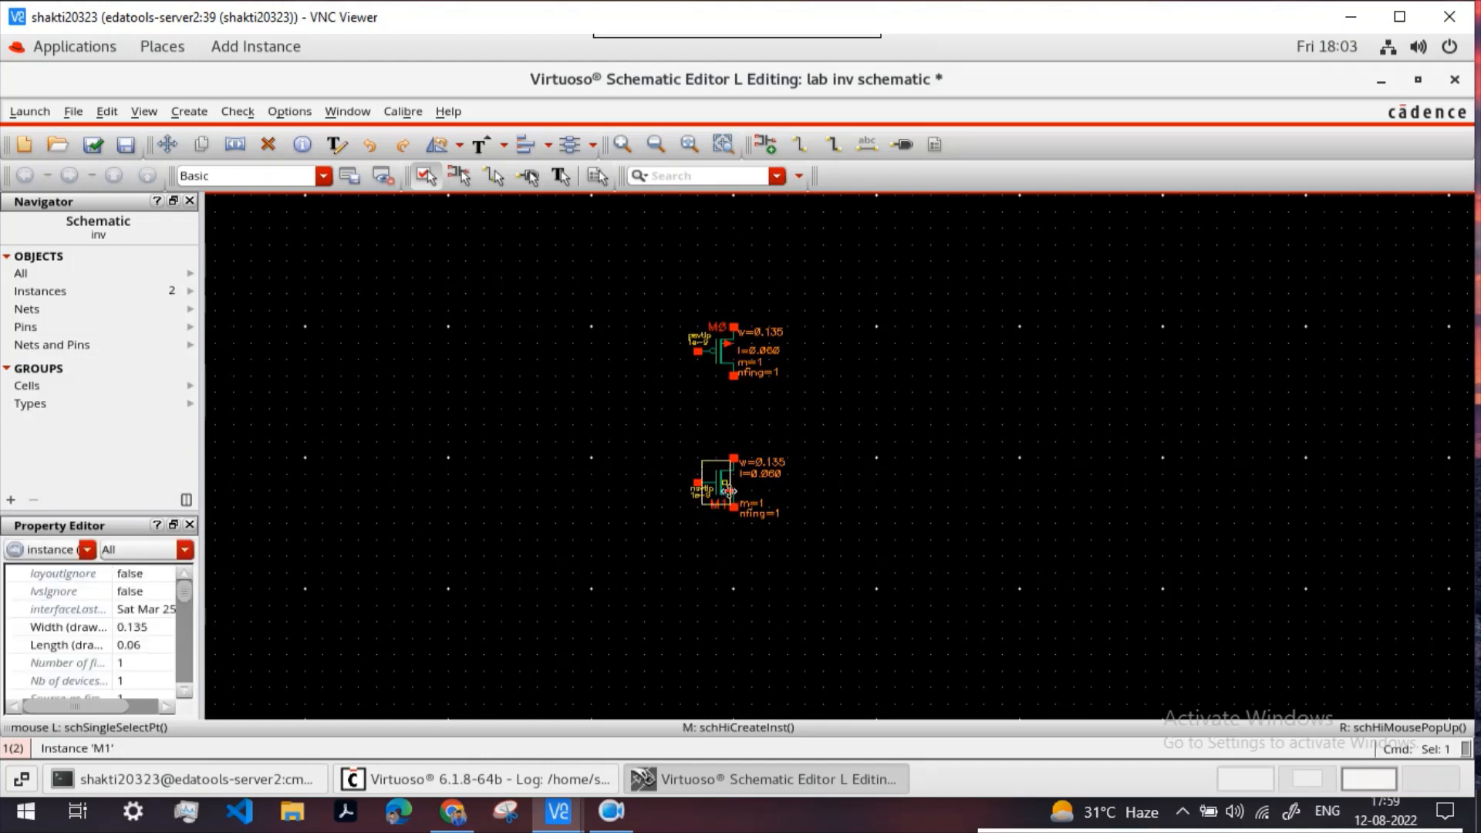
{"action": "key", "text": "q"}
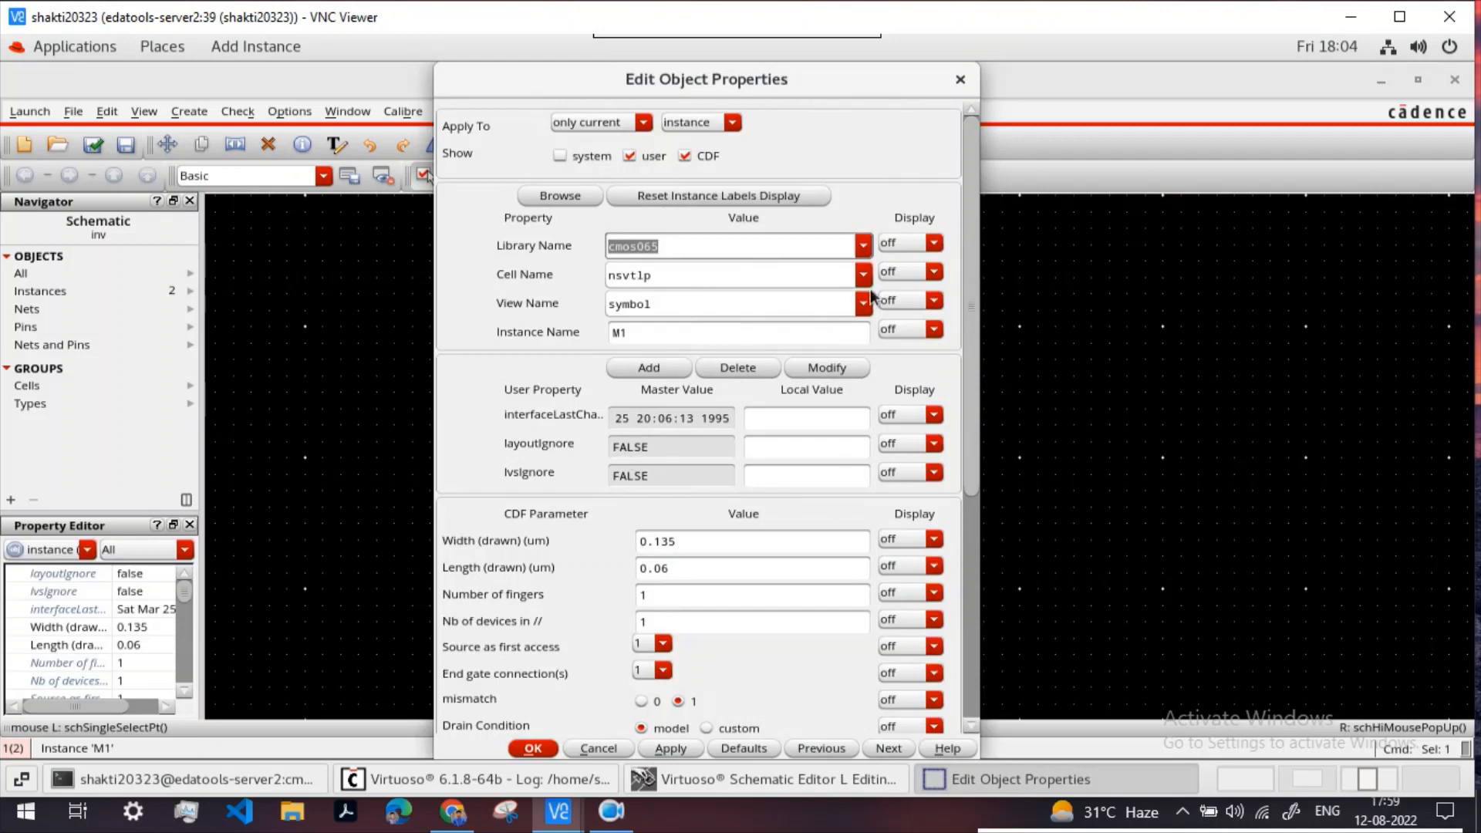
{"action": "double_click", "coordinate": [678, 543]}
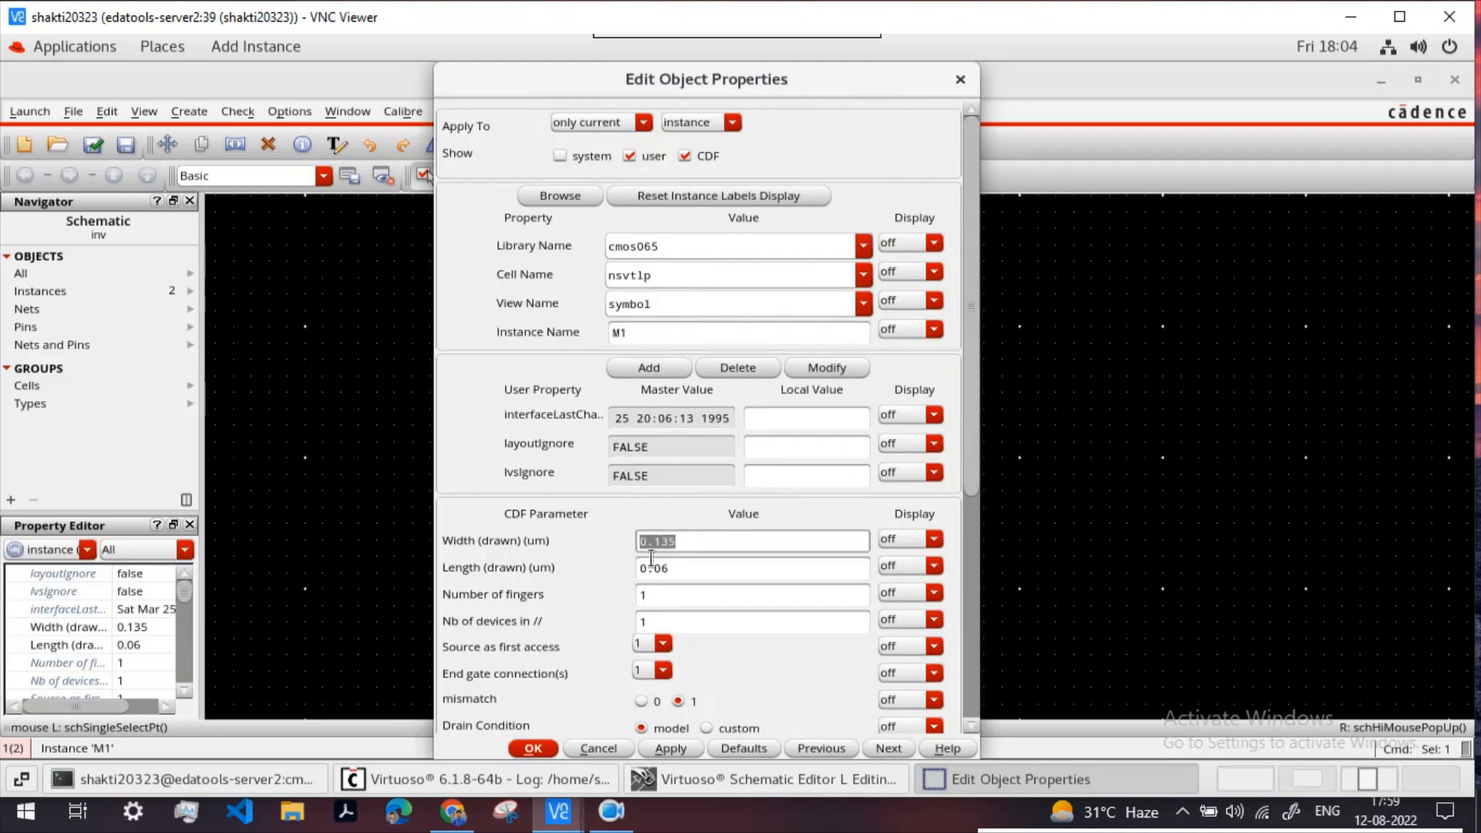
{"action": "left_click_drag", "start_coordinate": [678, 574], "coordinate": [642, 574]}
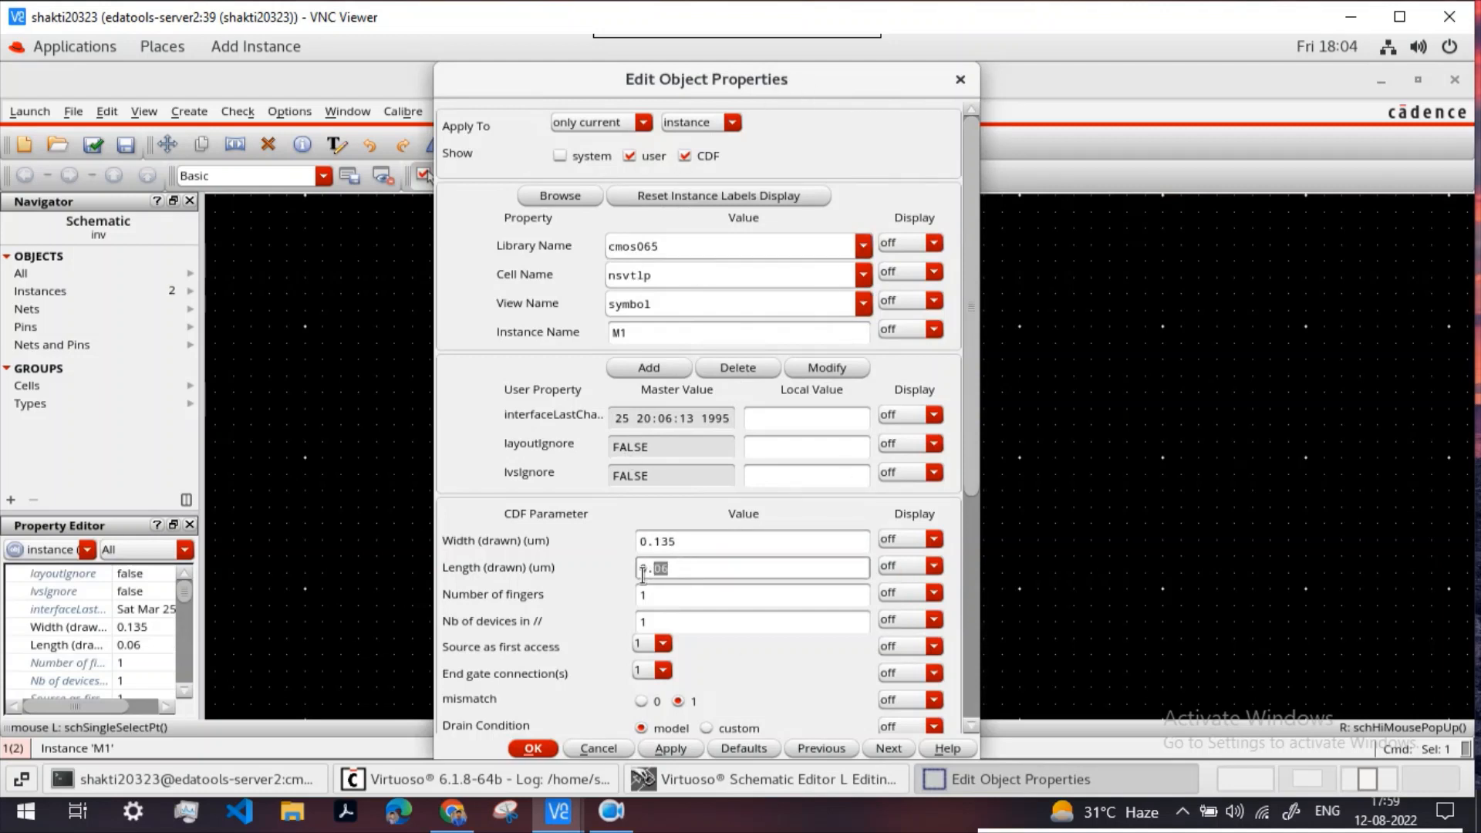
{"action": "left_click", "coordinate": [682, 547]}
{"action": "left_click", "coordinate": [689, 572]}
{"action": "left_click", "coordinate": [960, 80]}
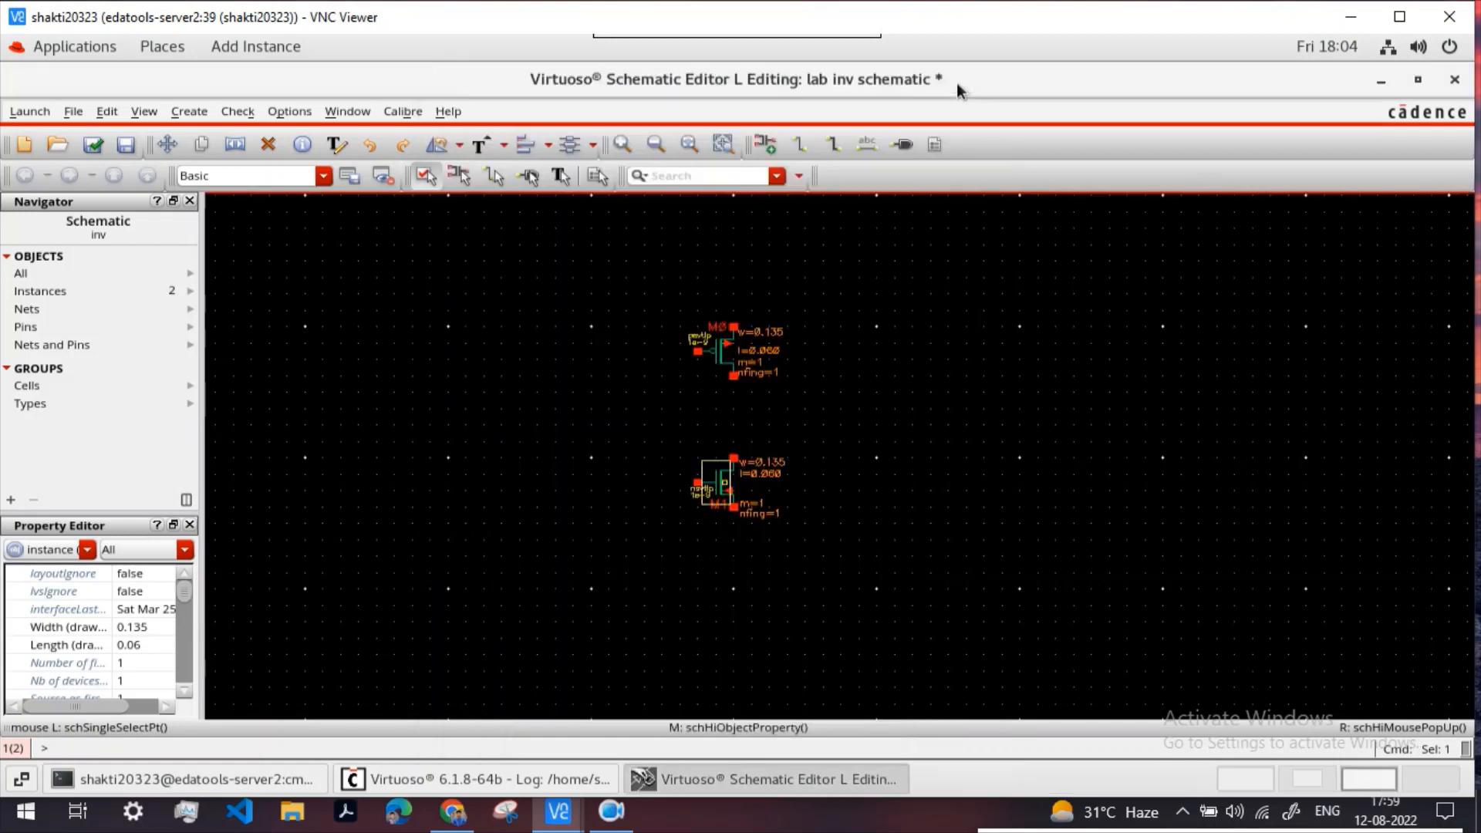
Step: Select the PMOS transistor, examine its drawn width and length properties, then deselect and reselect it
{"action": "left_click", "coordinate": [836, 415]}
{"action": "left_click_drag", "start_coordinate": [671, 302], "coordinate": [782, 394]}
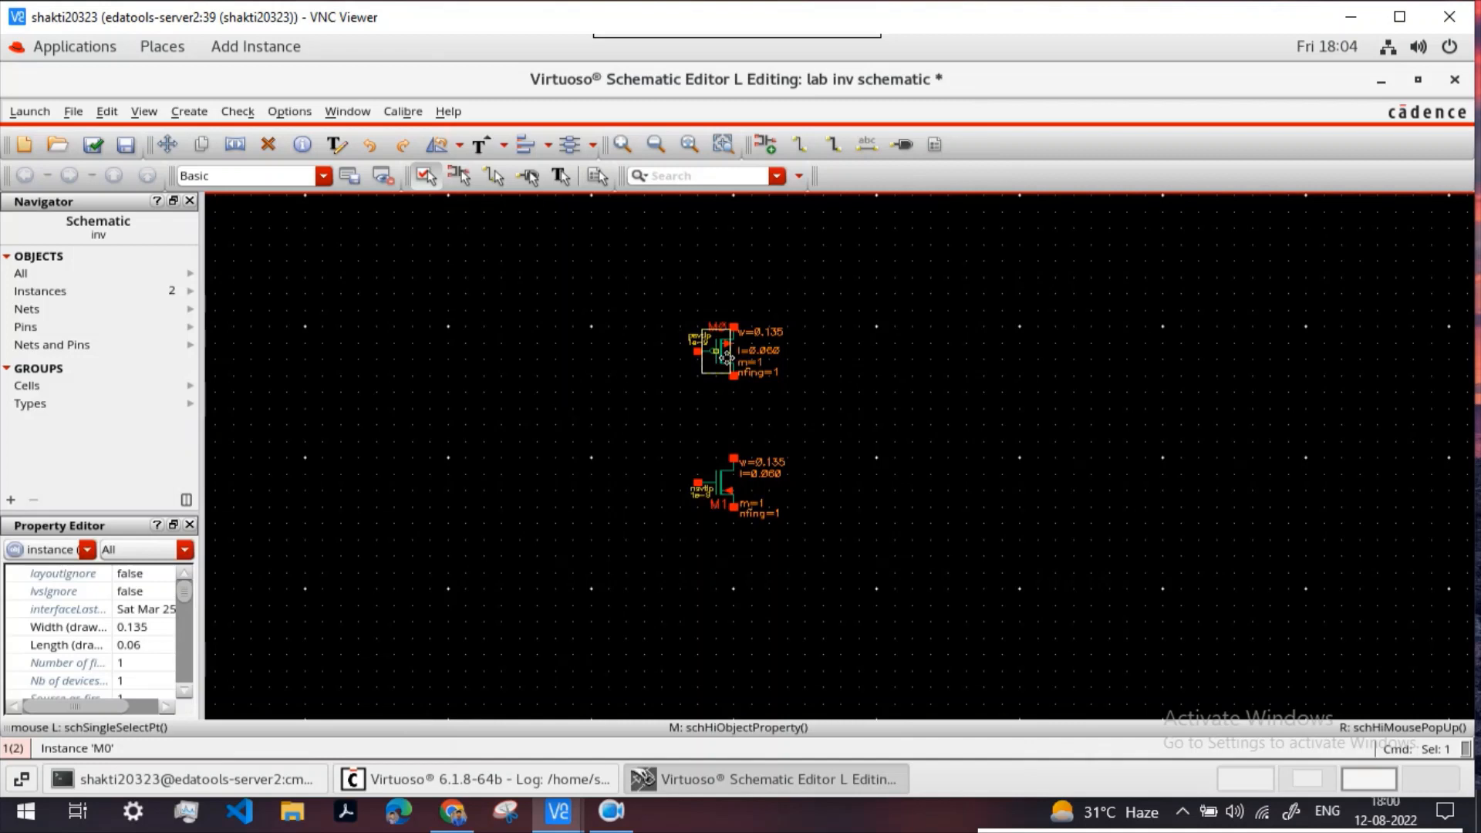
{"action": "left_click", "coordinate": [155, 626]}
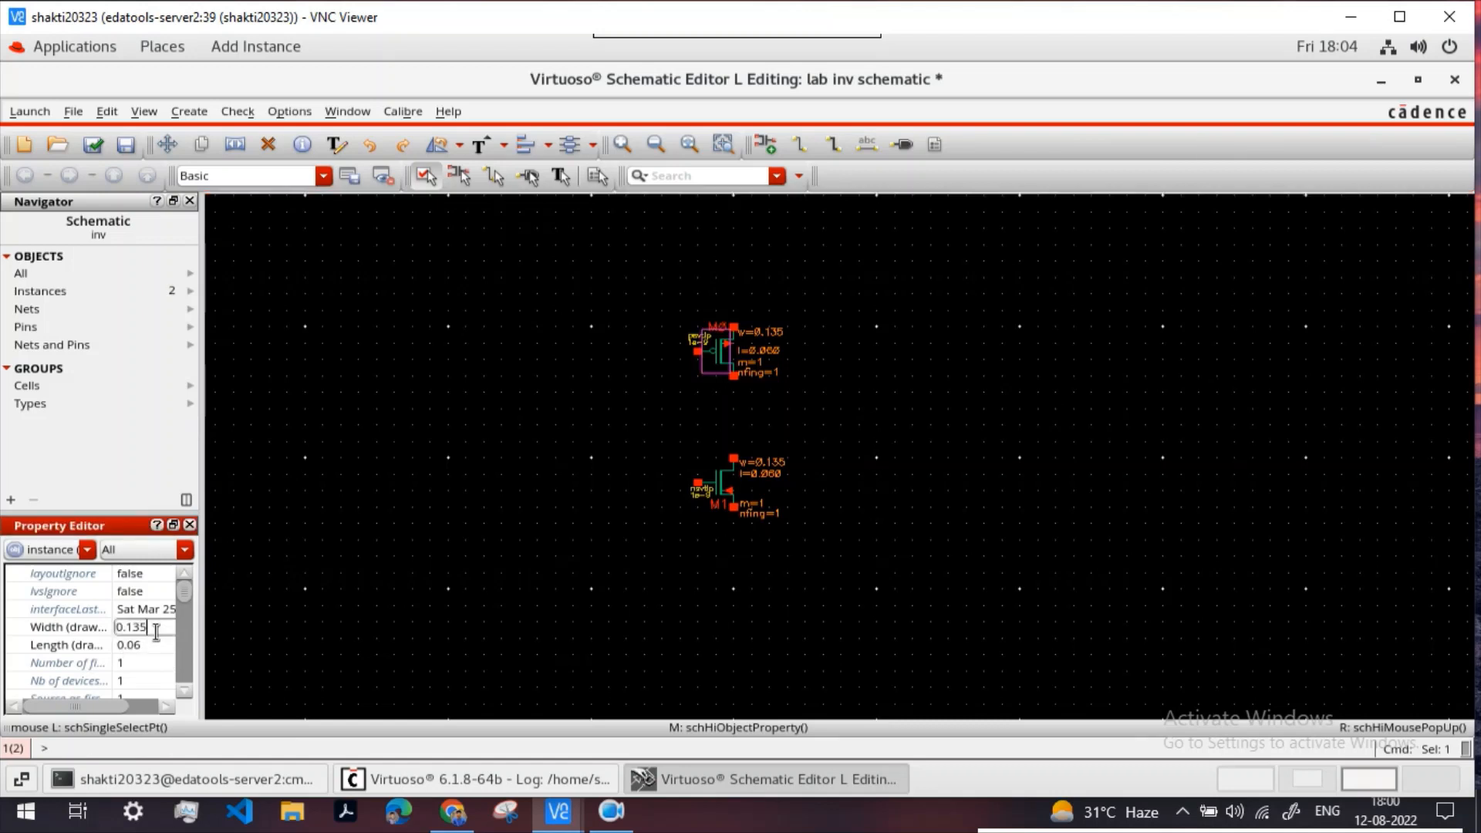
{"action": "left_click", "coordinate": [156, 650]}
{"action": "left_click", "coordinate": [560, 421]}
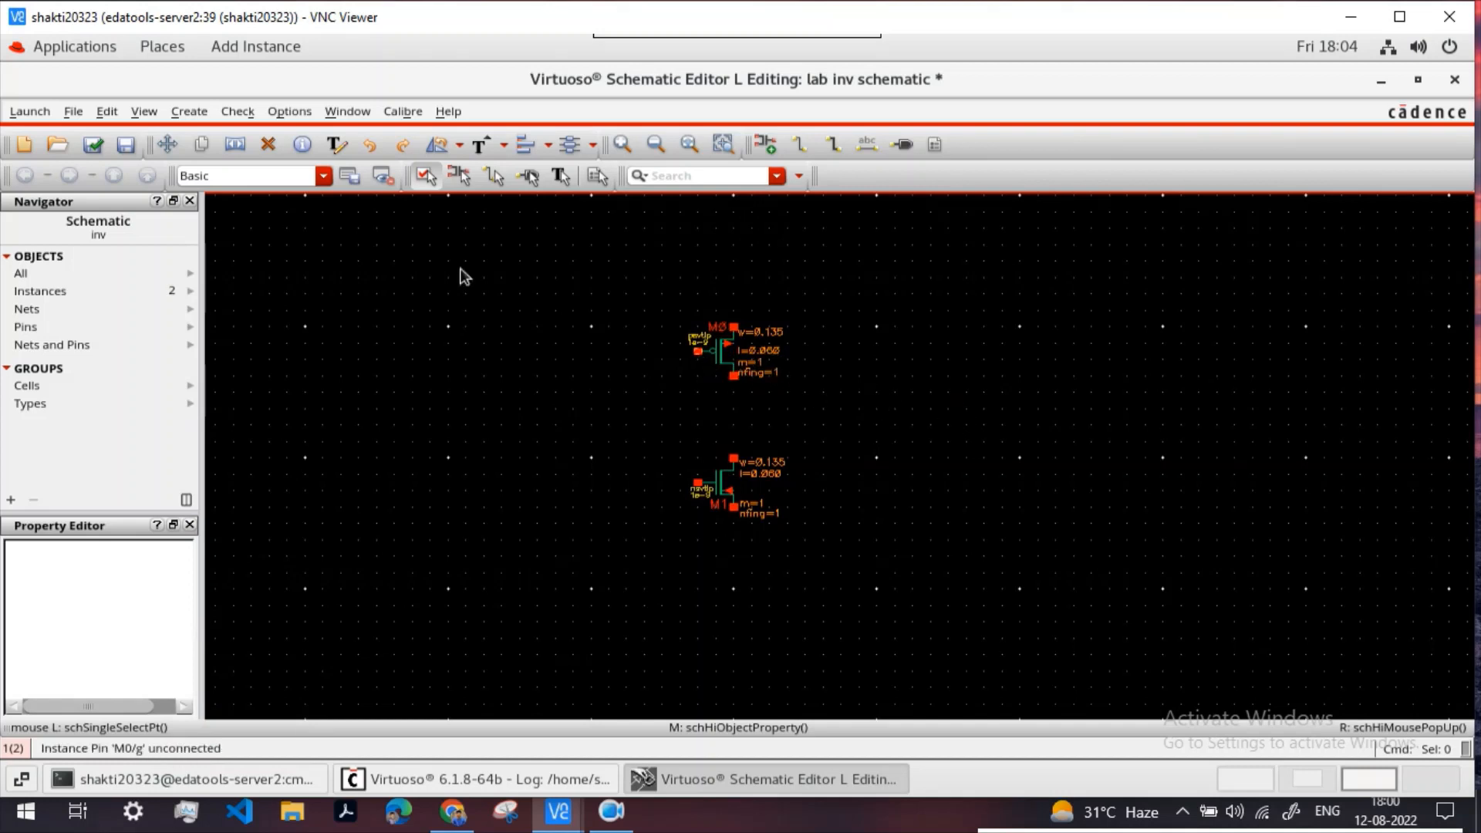
{"action": "left_click_drag", "start_coordinate": [659, 304], "coordinate": [794, 414]}
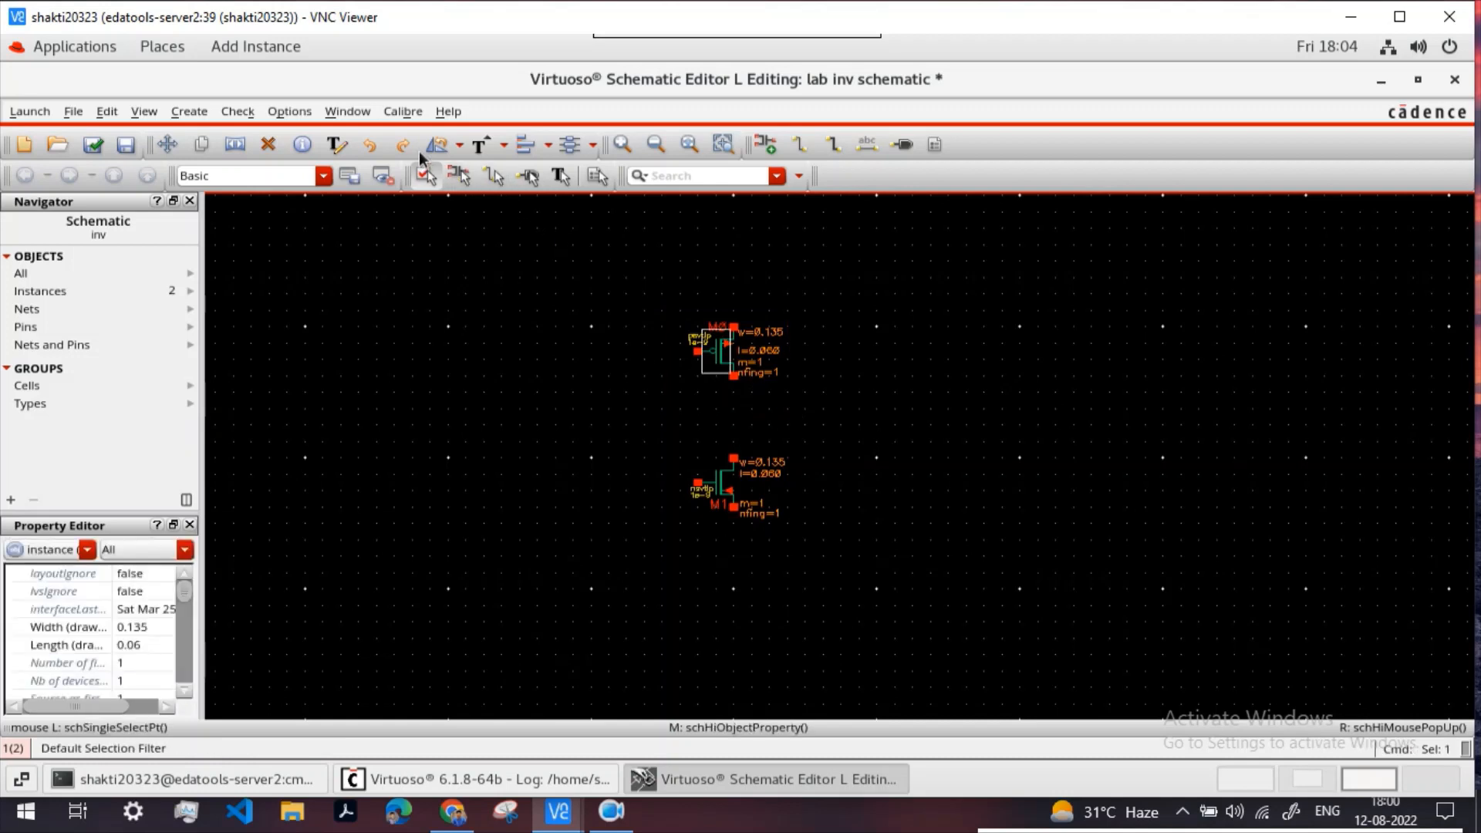
Step: Try rotating the PMOS transistor right, undo the rotation, and clear the selection
{"action": "left_click", "coordinate": [460, 146]}
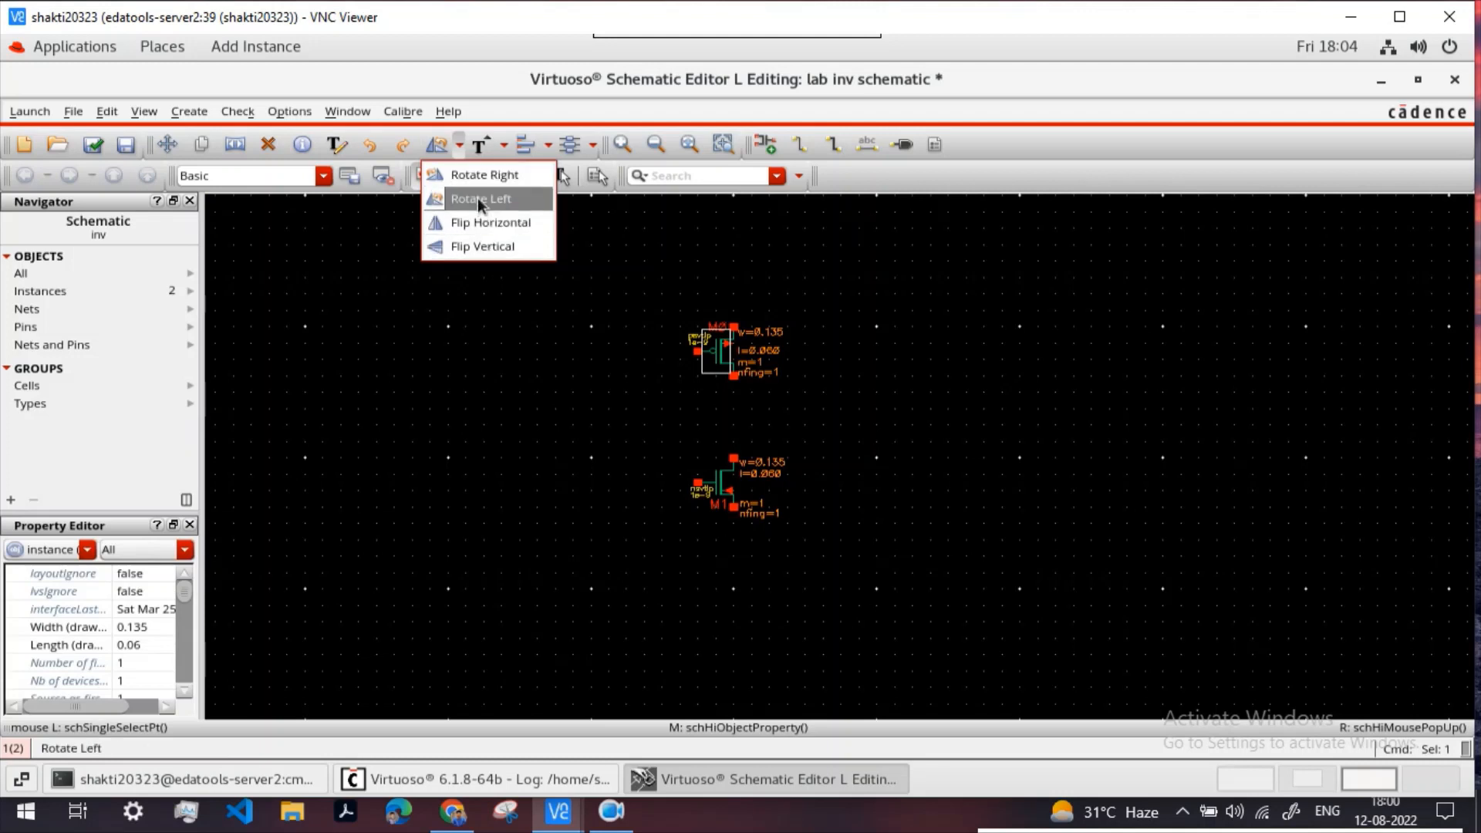
{"action": "left_click", "coordinate": [478, 176]}
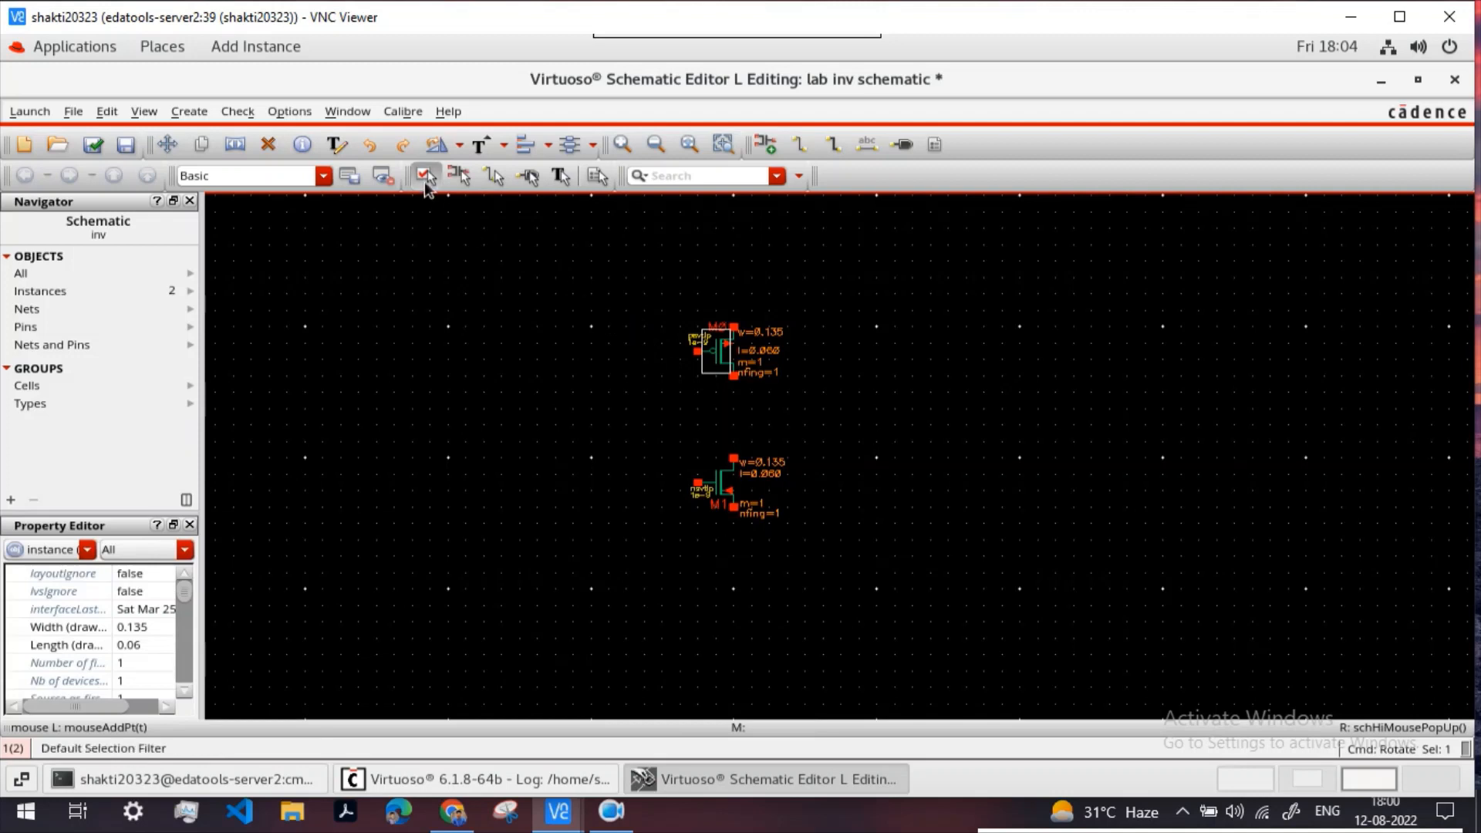
{"action": "left_click", "coordinate": [717, 348]}
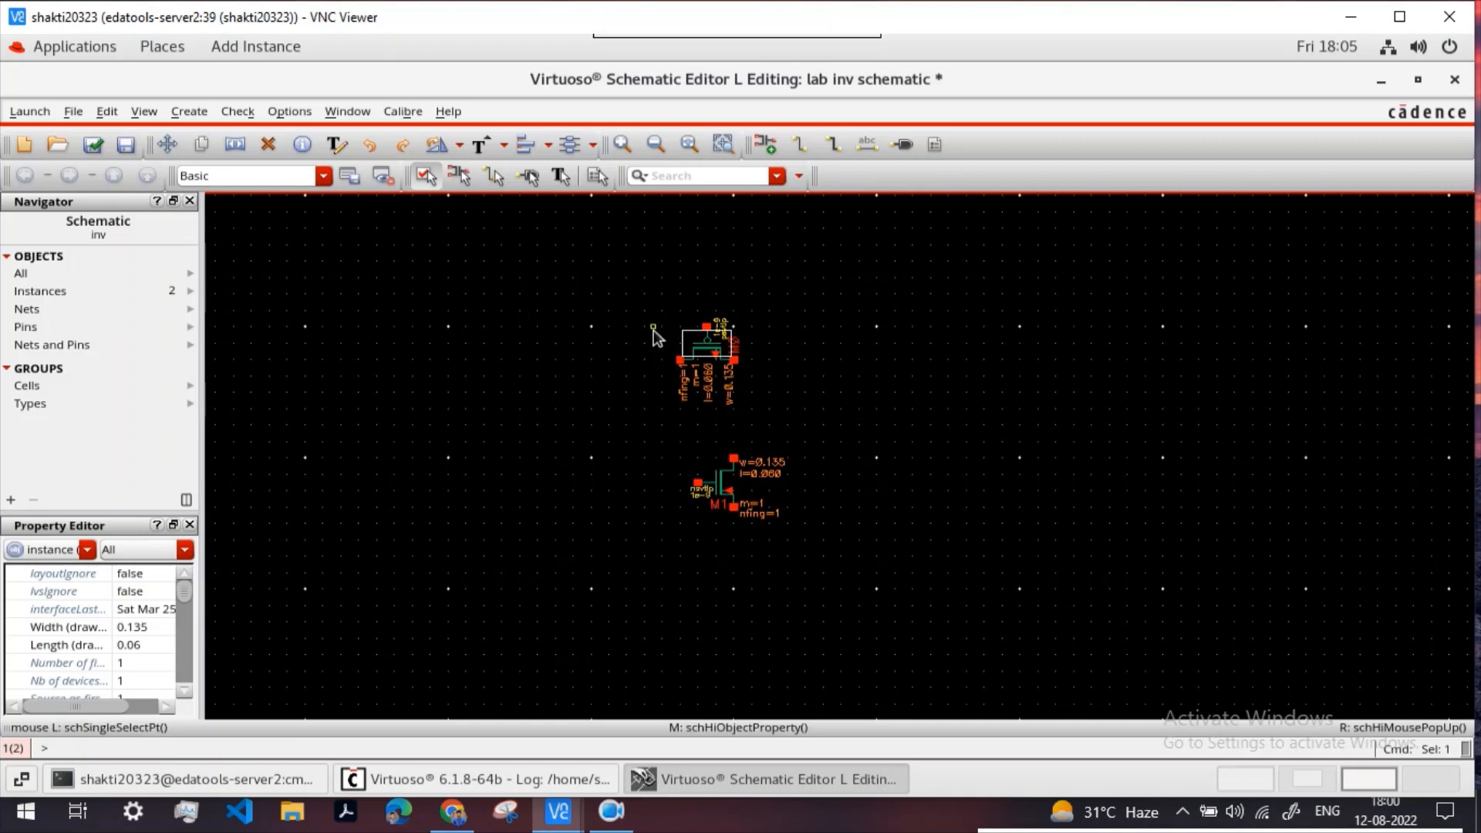
{"action": "key", "text": "u"}
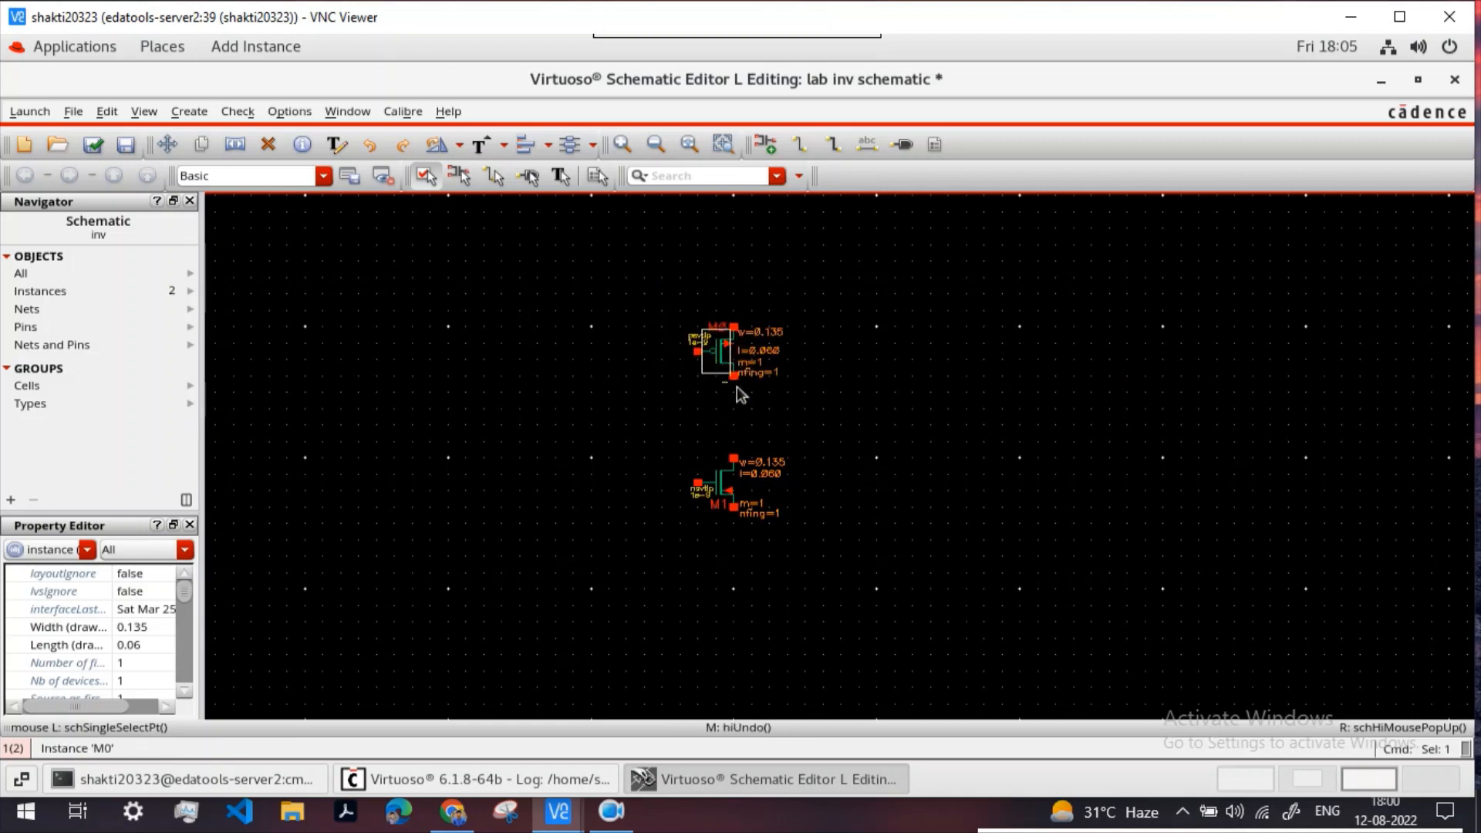
{"action": "left_click", "coordinate": [674, 427]}
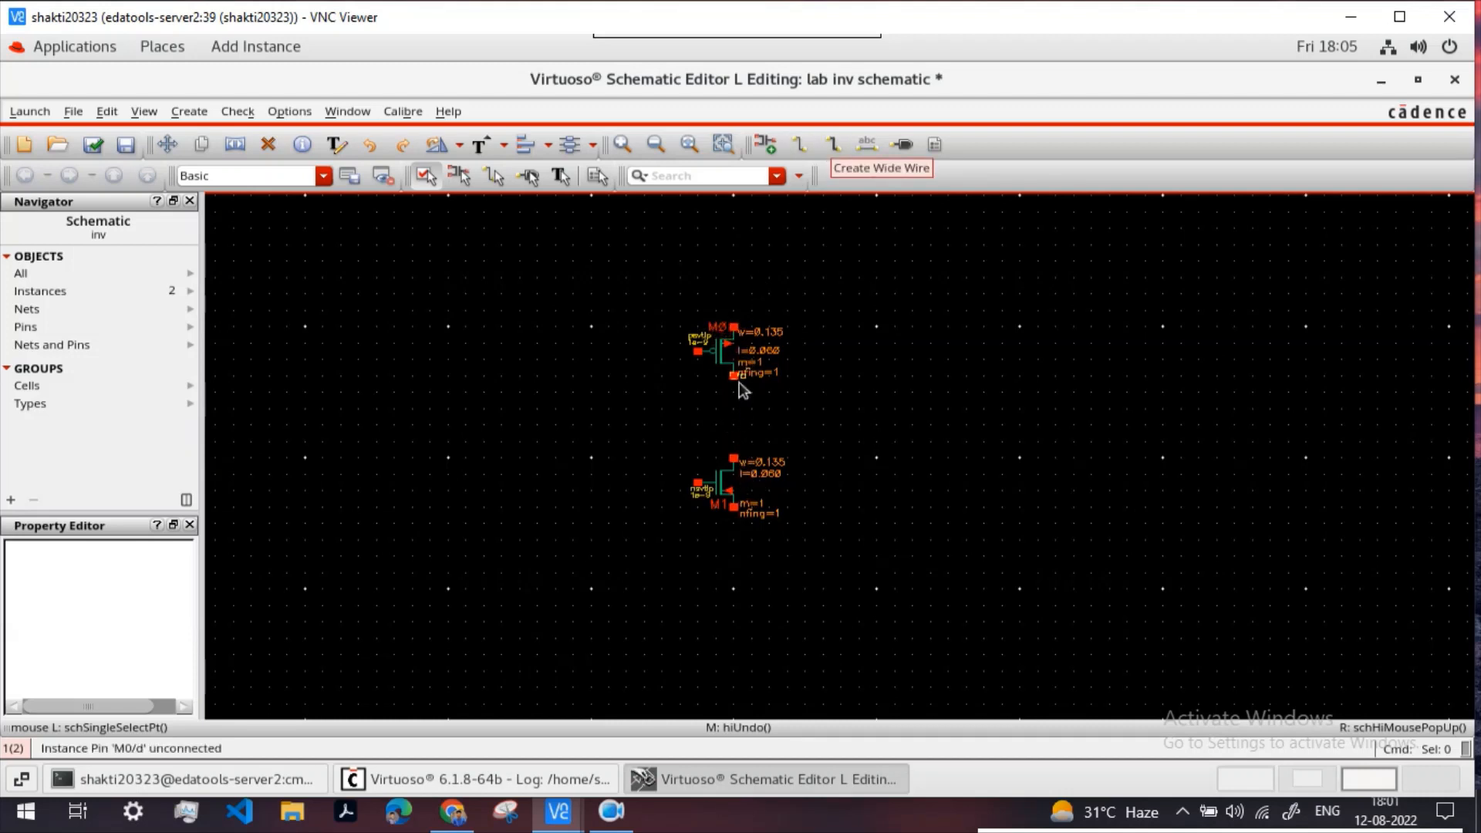
Step: Wire the PMOS drain to the NMOS drain, and connect the two transistor gates with another wire
{"action": "left_click", "coordinate": [799, 150]}
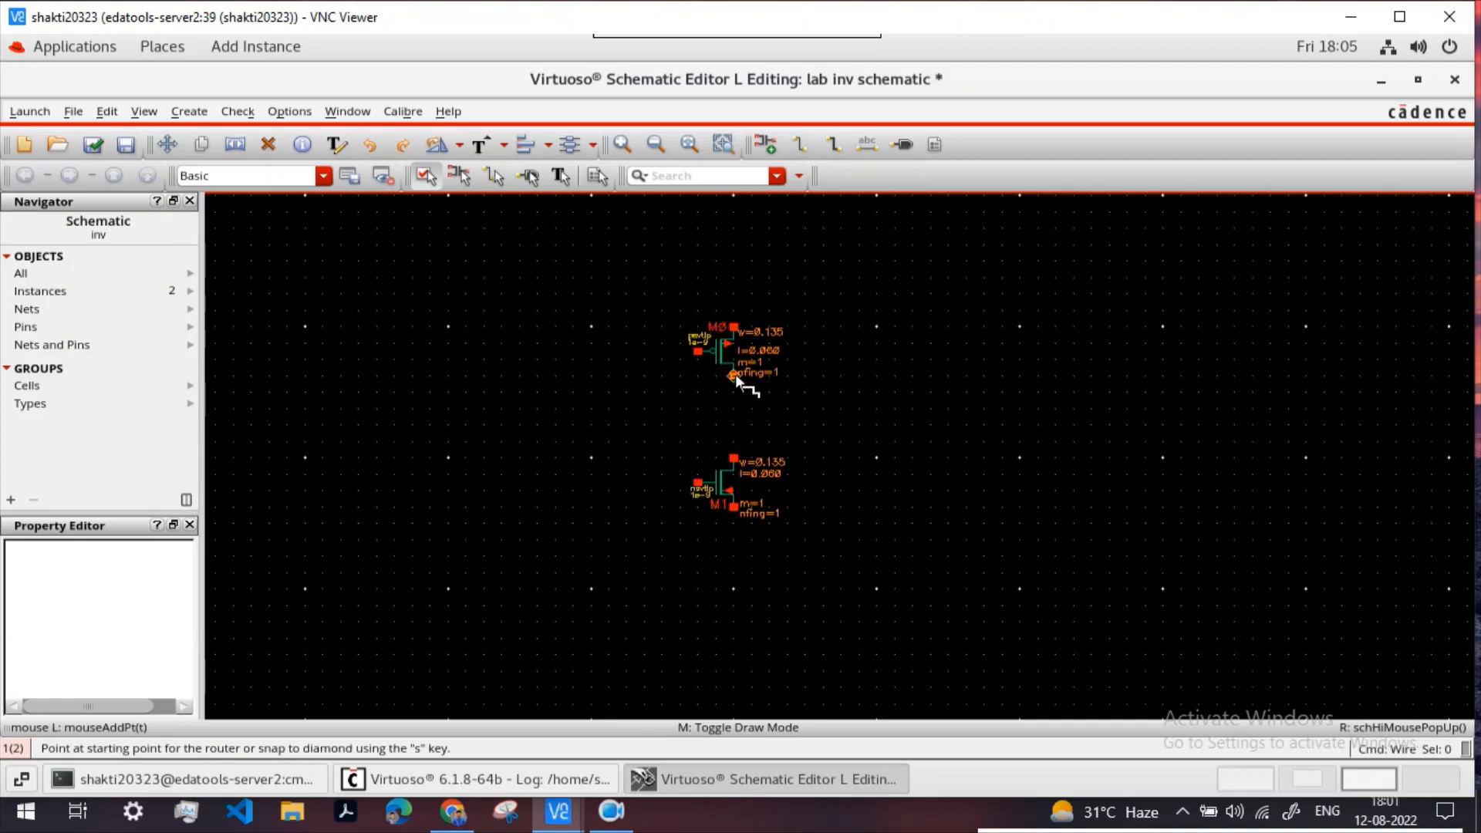
{"action": "scroll", "coordinate": [734, 373], "scroll_direction": "up", "scroll_amount": 2, "text": "ctrl"}
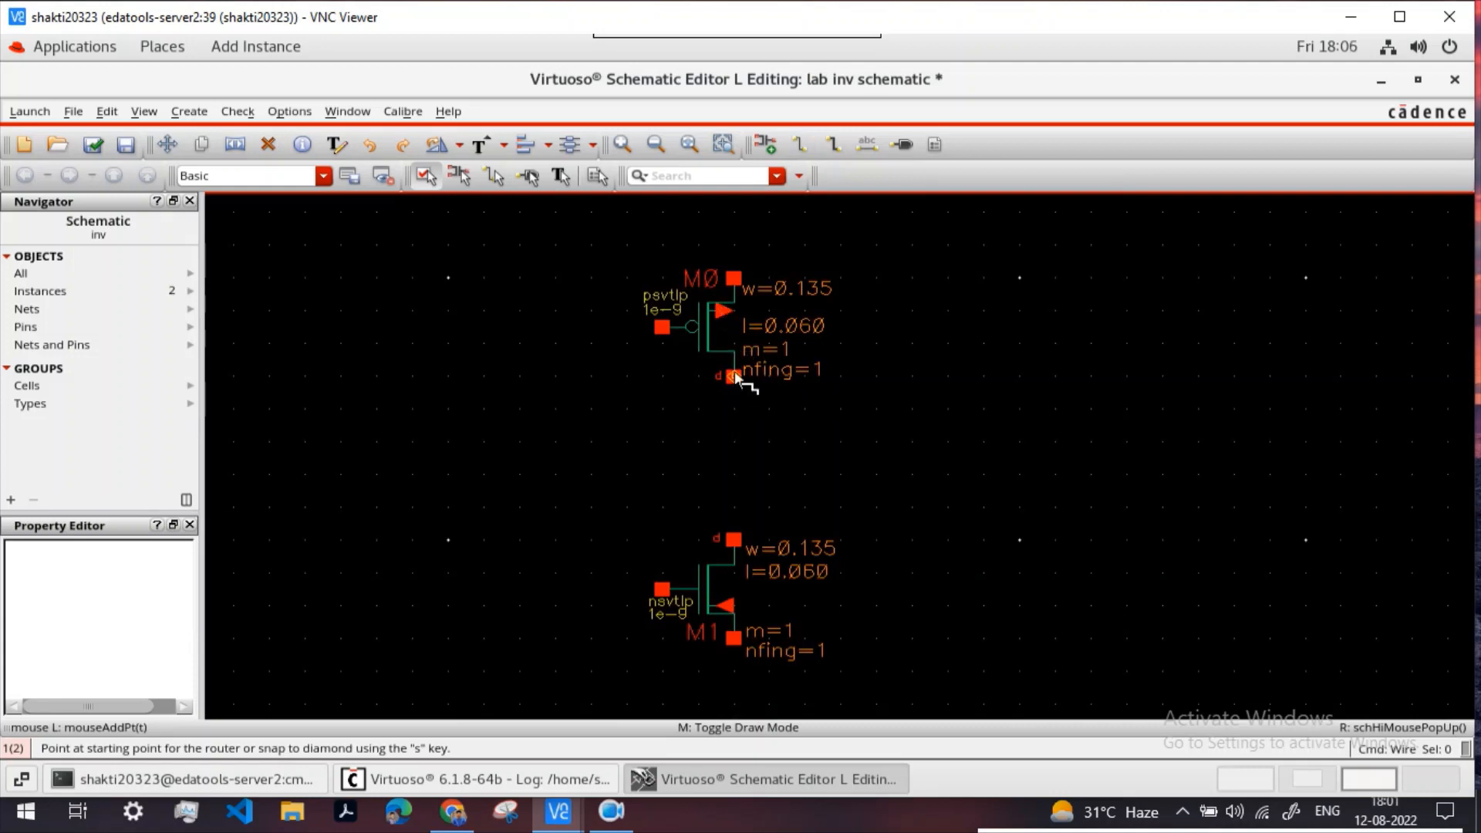
{"action": "left_click", "coordinate": [734, 375]}
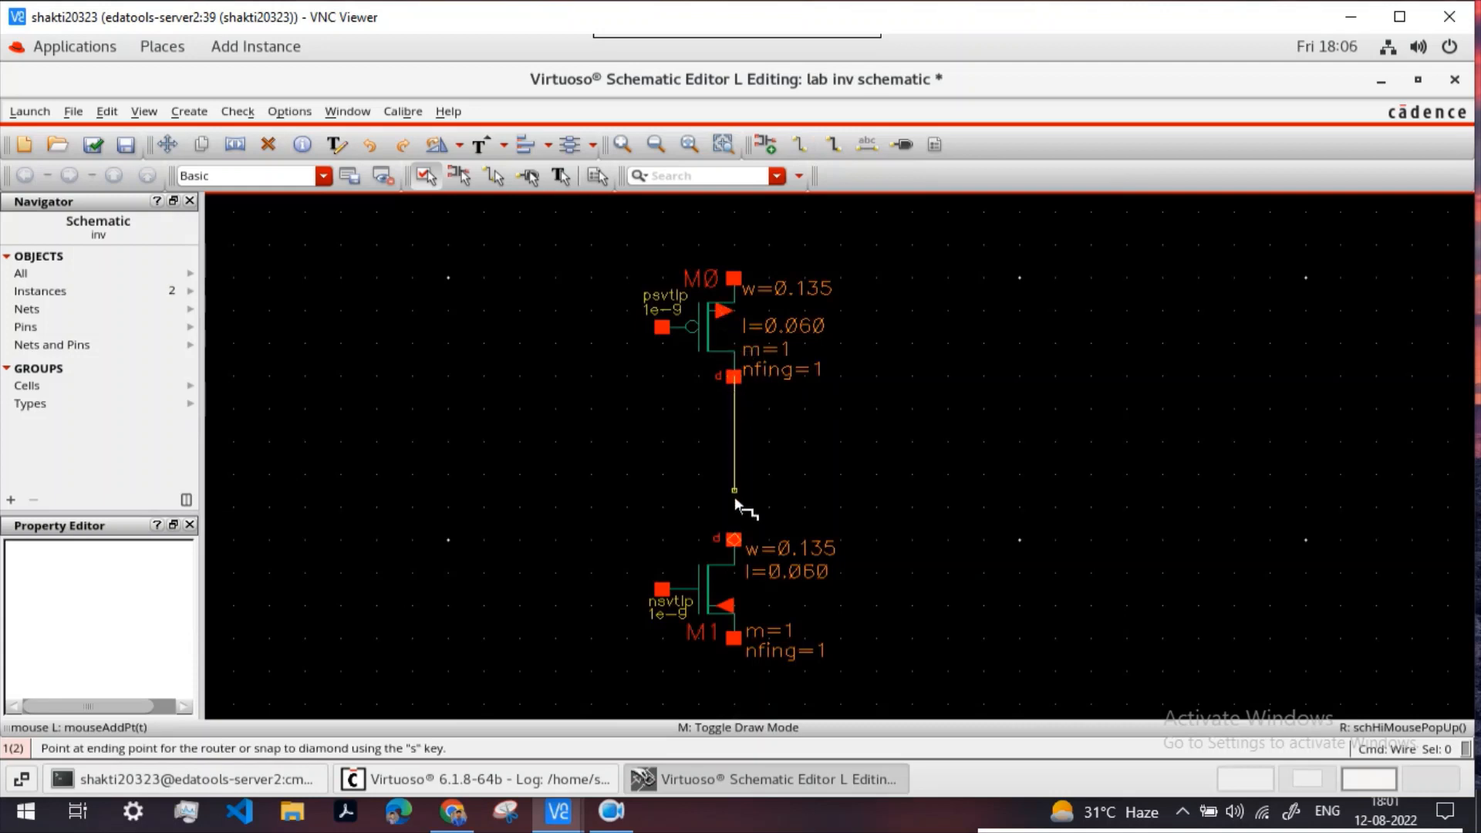
{"action": "left_click", "coordinate": [734, 540]}
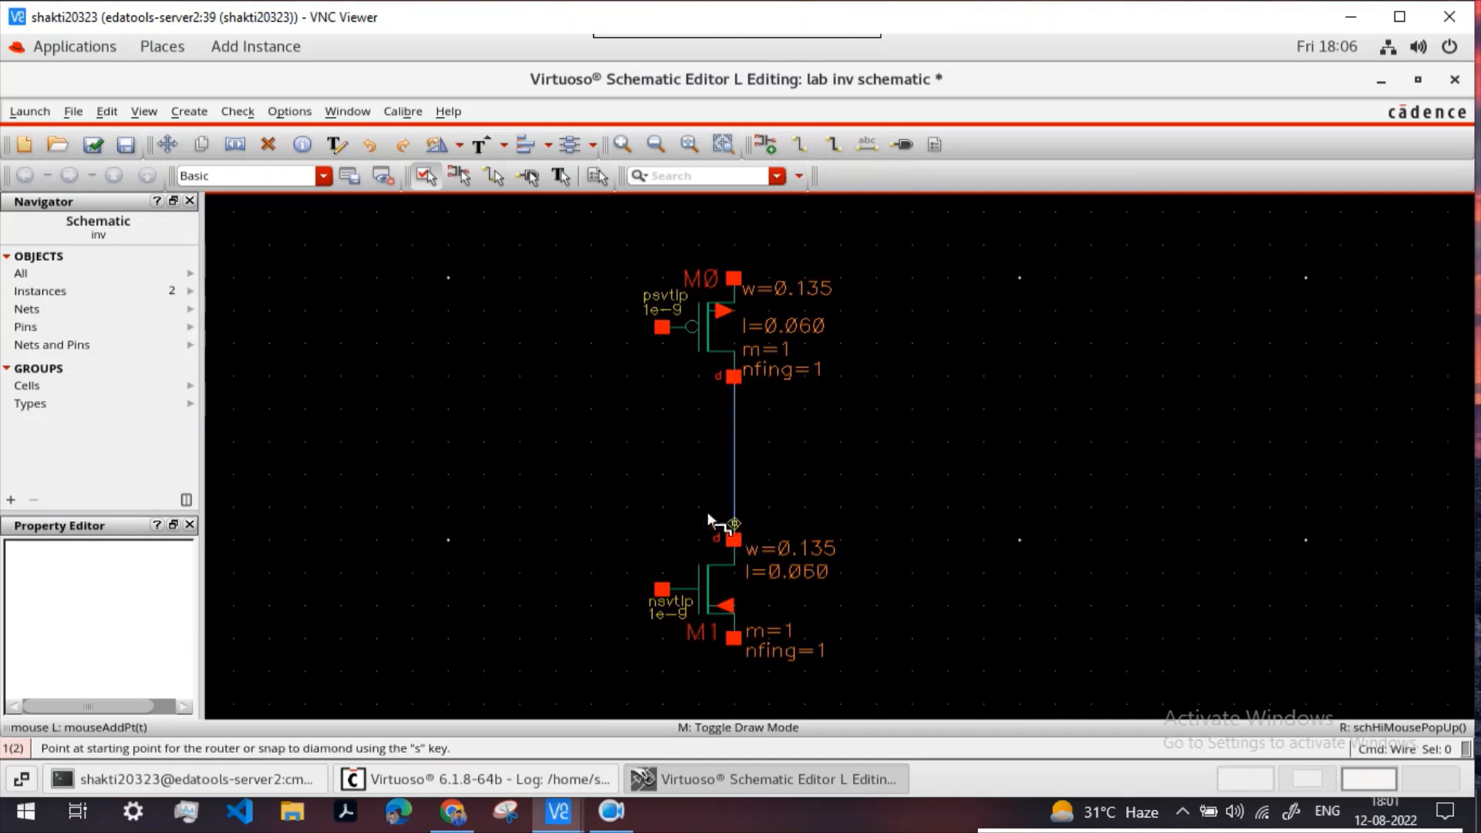
{"action": "left_click", "coordinate": [659, 338]}
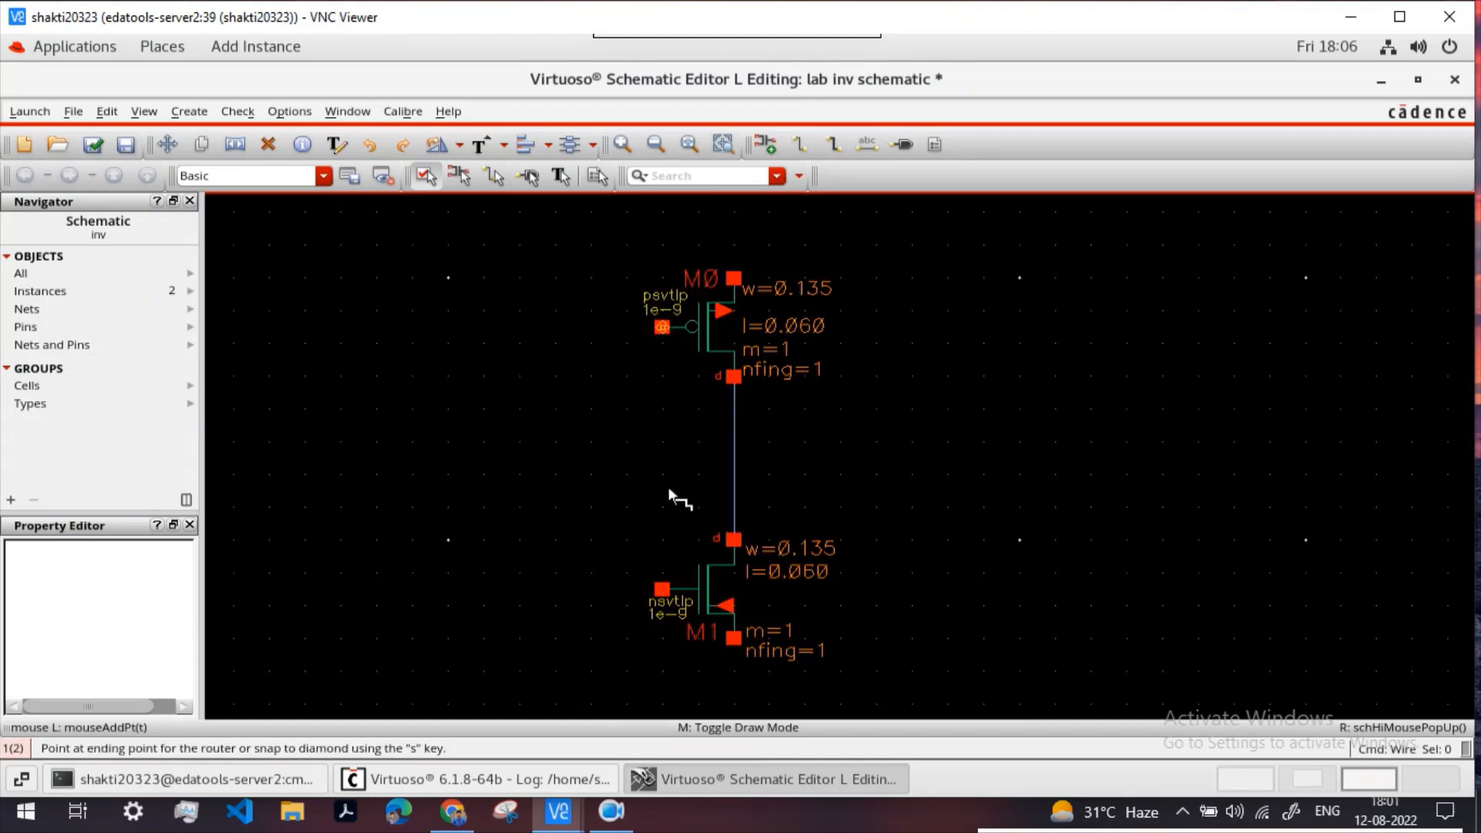
{"action": "left_click", "coordinate": [663, 589]}
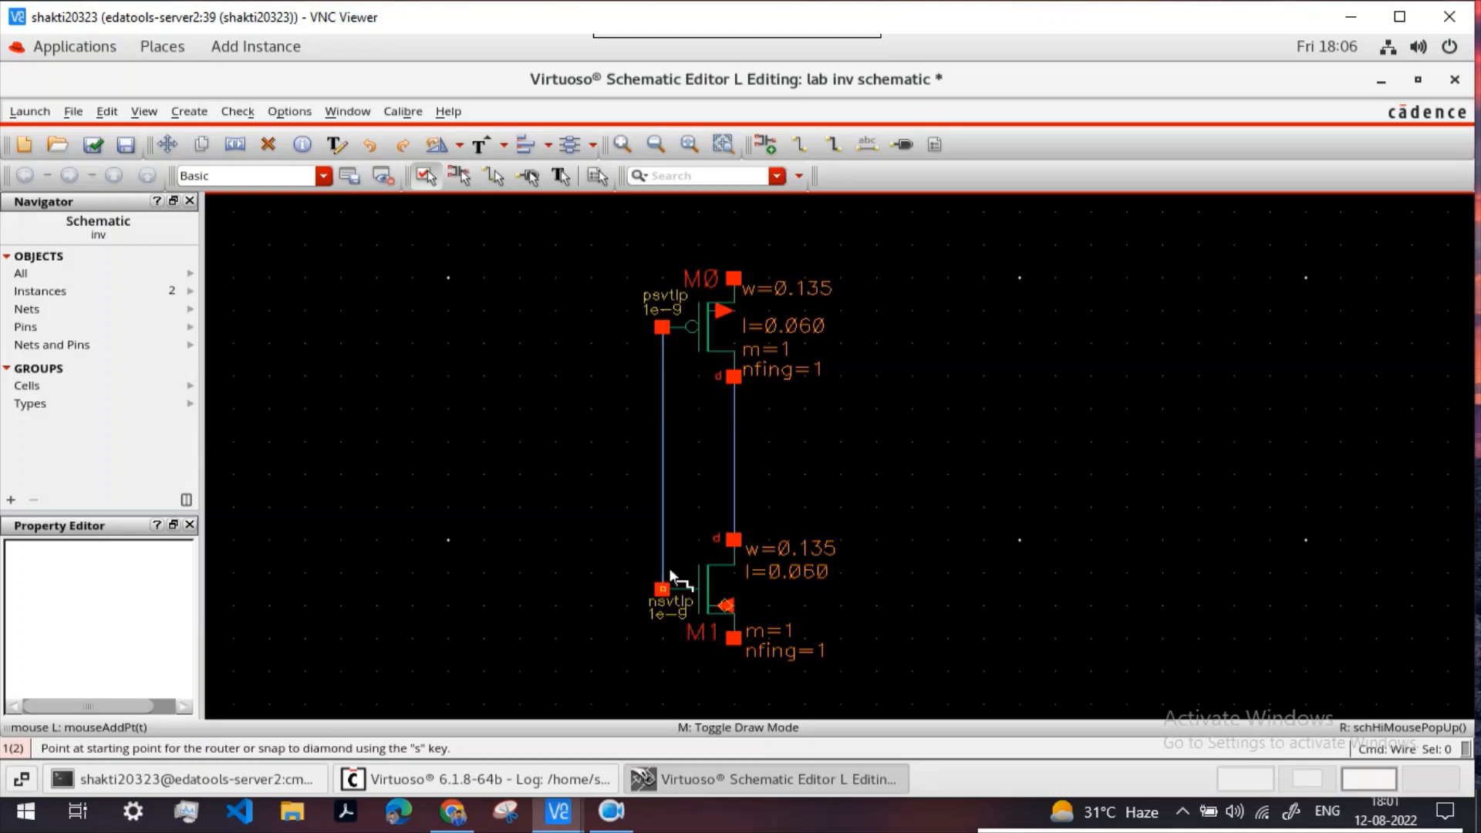
Step: Wire the body terminal of the NMOS and of the PMOS to its own source, and end wiring
{"action": "left_click", "coordinate": [726, 605]}
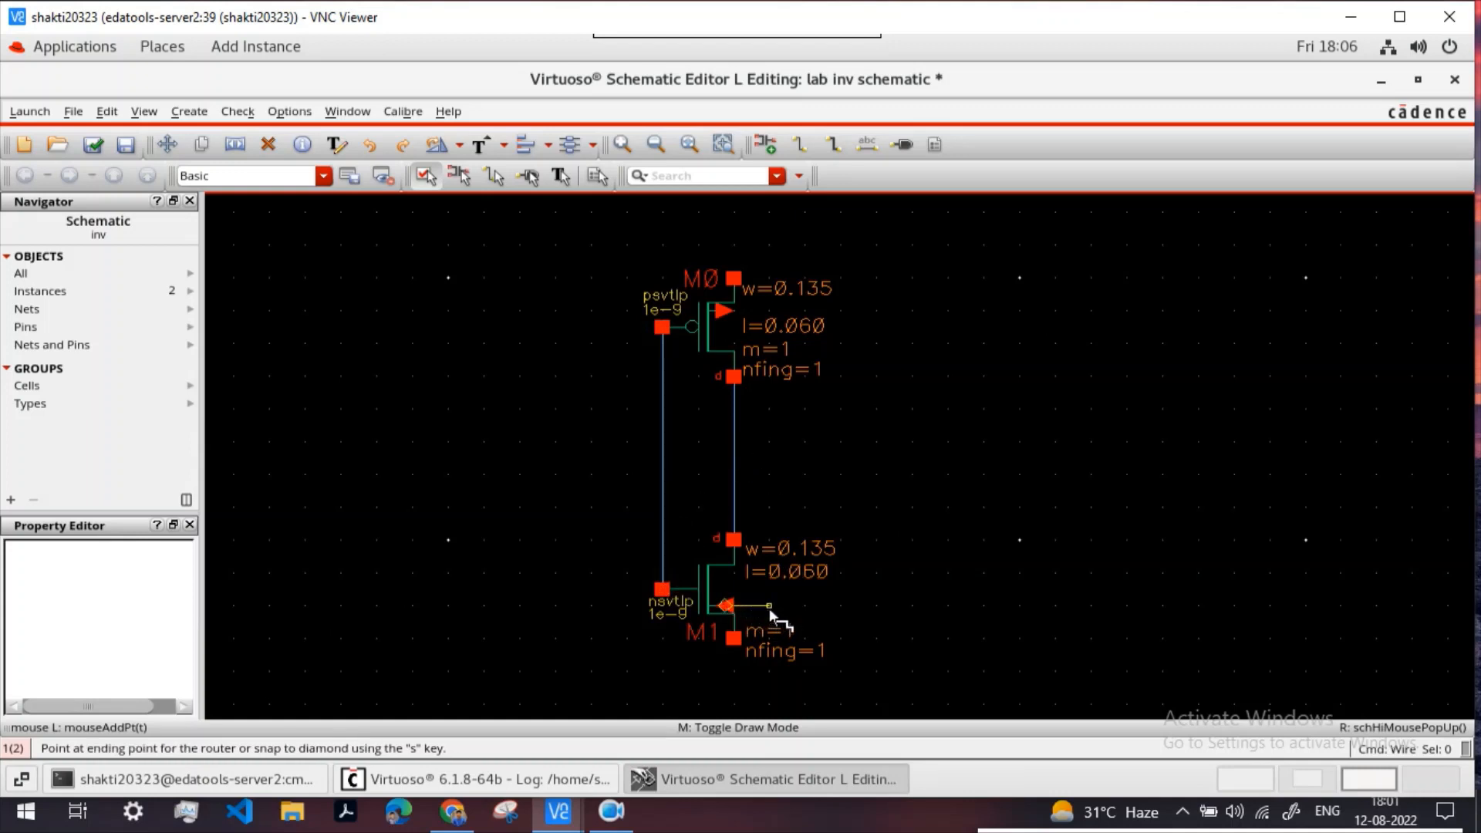
{"action": "left_click", "coordinate": [735, 637]}
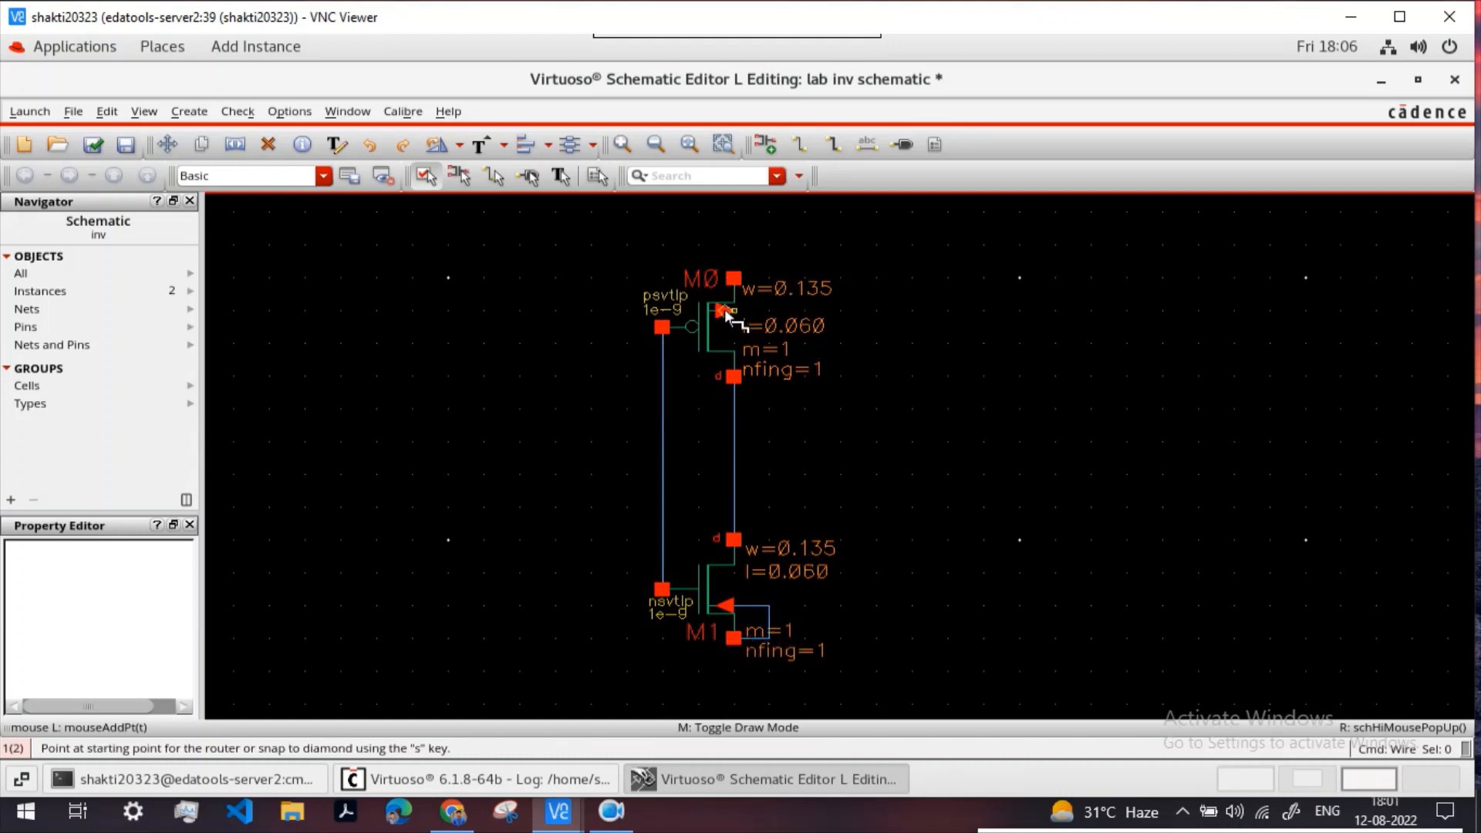
{"action": "left_click", "coordinate": [725, 311]}
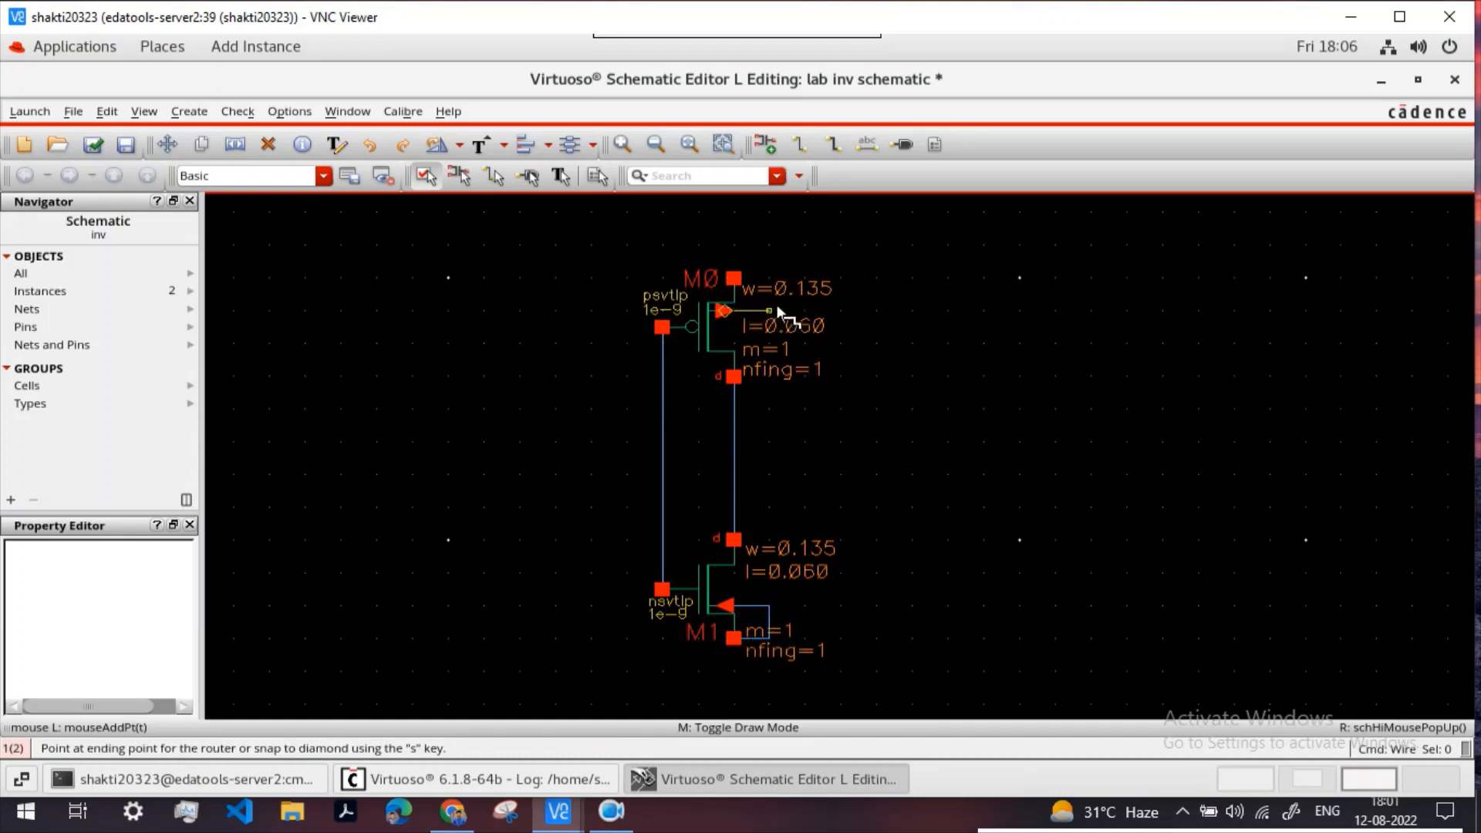
{"action": "left_click", "coordinate": [734, 280]}
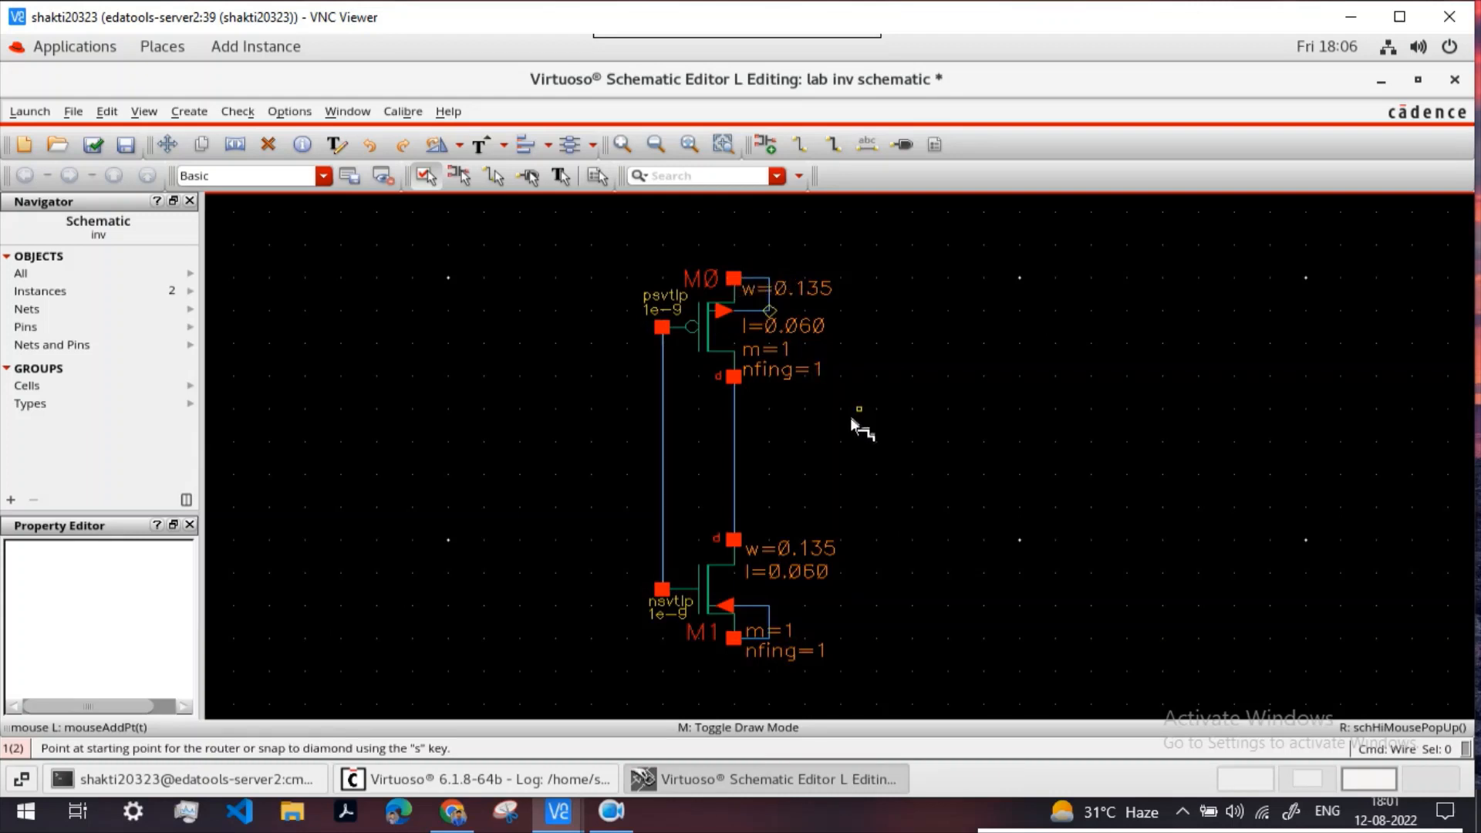
{"action": "key", "text": "Escape"}
{"action": "scroll", "coordinate": [836, 444], "scroll_direction": "down", "scroll_amount": 2}
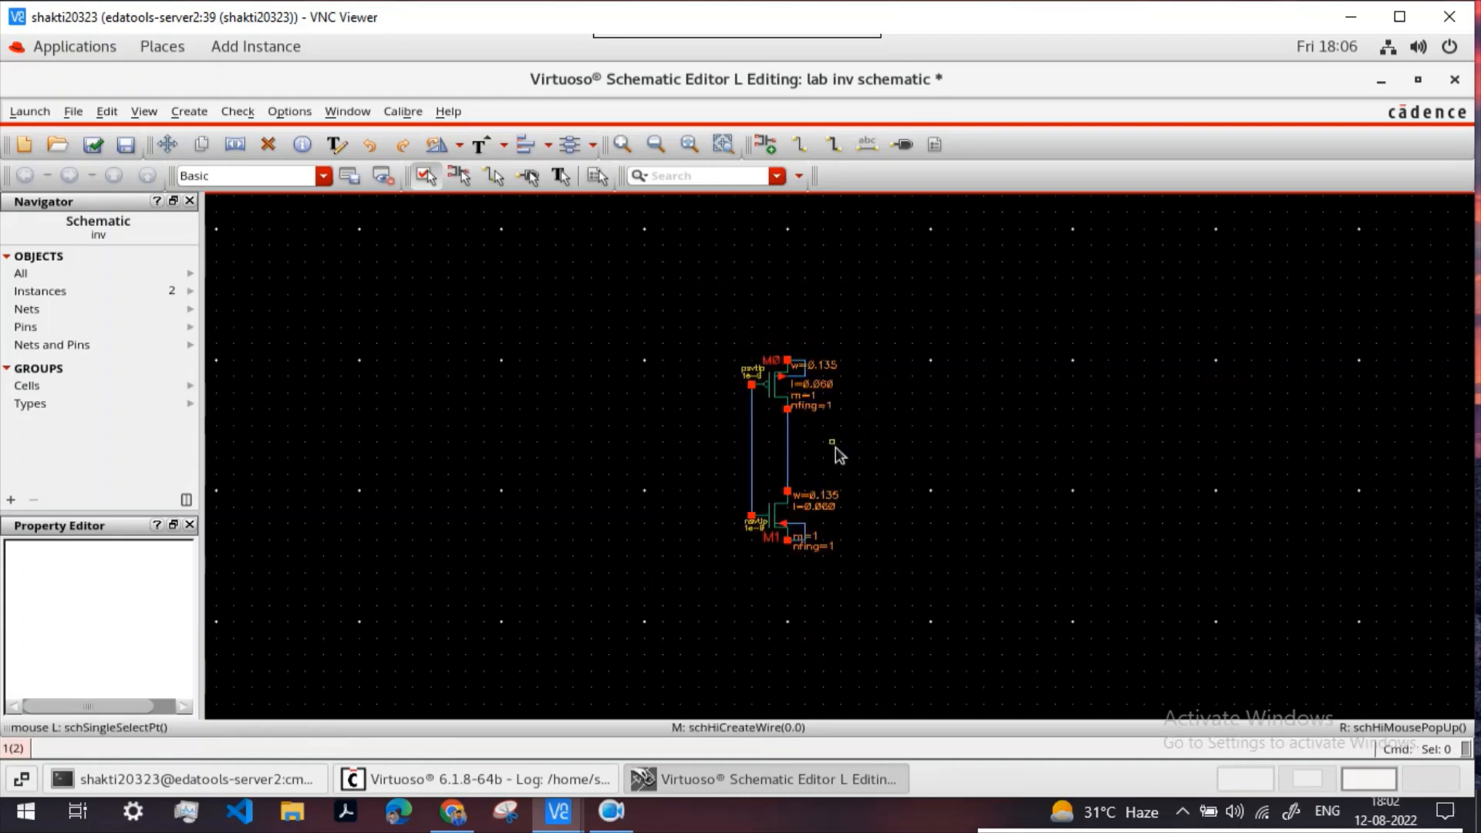
Step: Create input pins in and vdd, placing in beside the gate wire and vdd above the PMOS transistor
{"action": "left_click", "coordinate": [905, 149]}
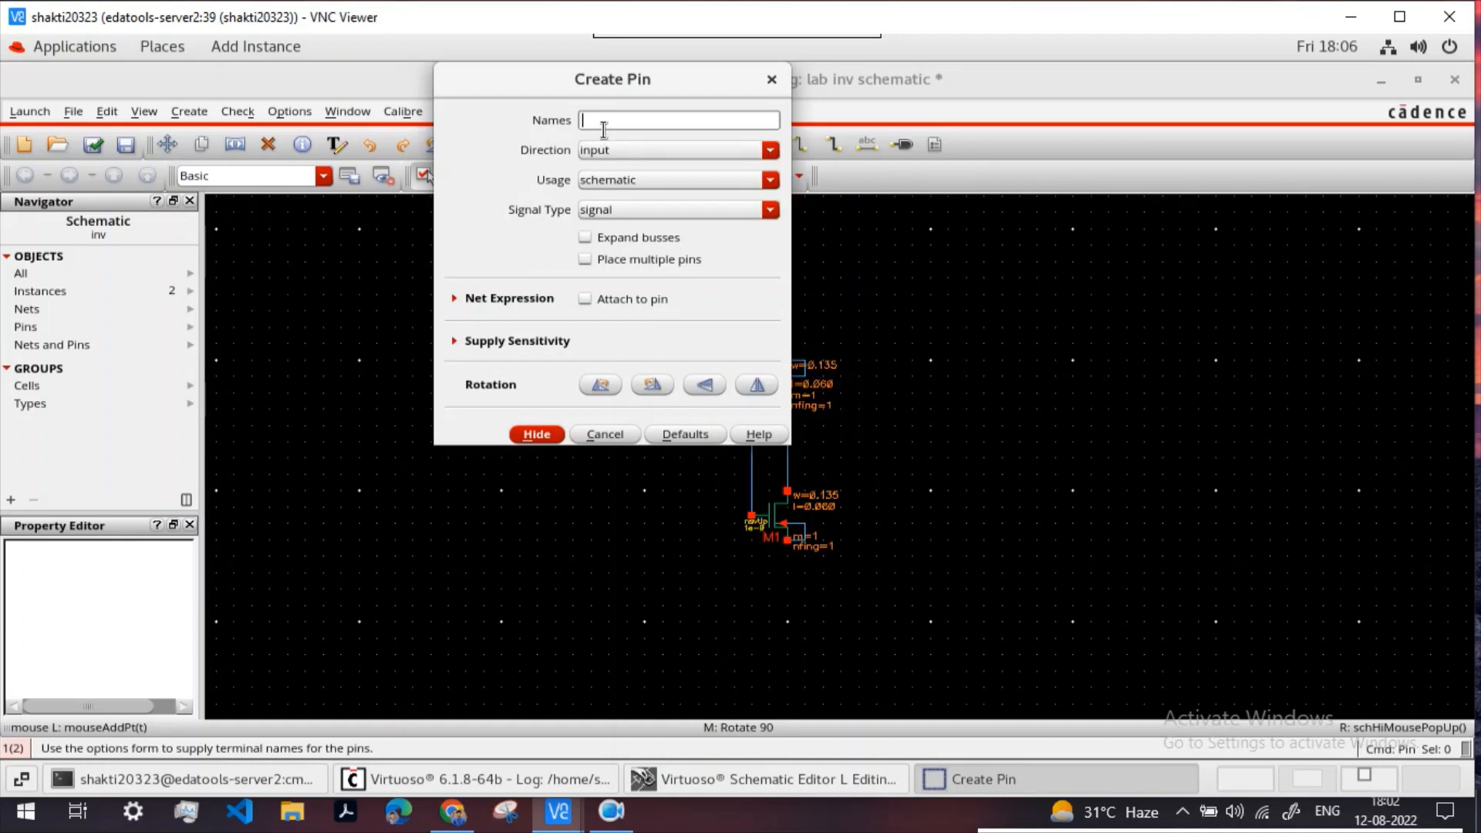
{"action": "type", "text": "iinn"}
{"action": "key", "text": "BackSpace"}
{"action": "key", "text": "BackSpace"}
{"action": "key", "text": "BackSpace"}
{"action": "type", "text": "n vdd"}
{"action": "left_click", "coordinate": [542, 436]}
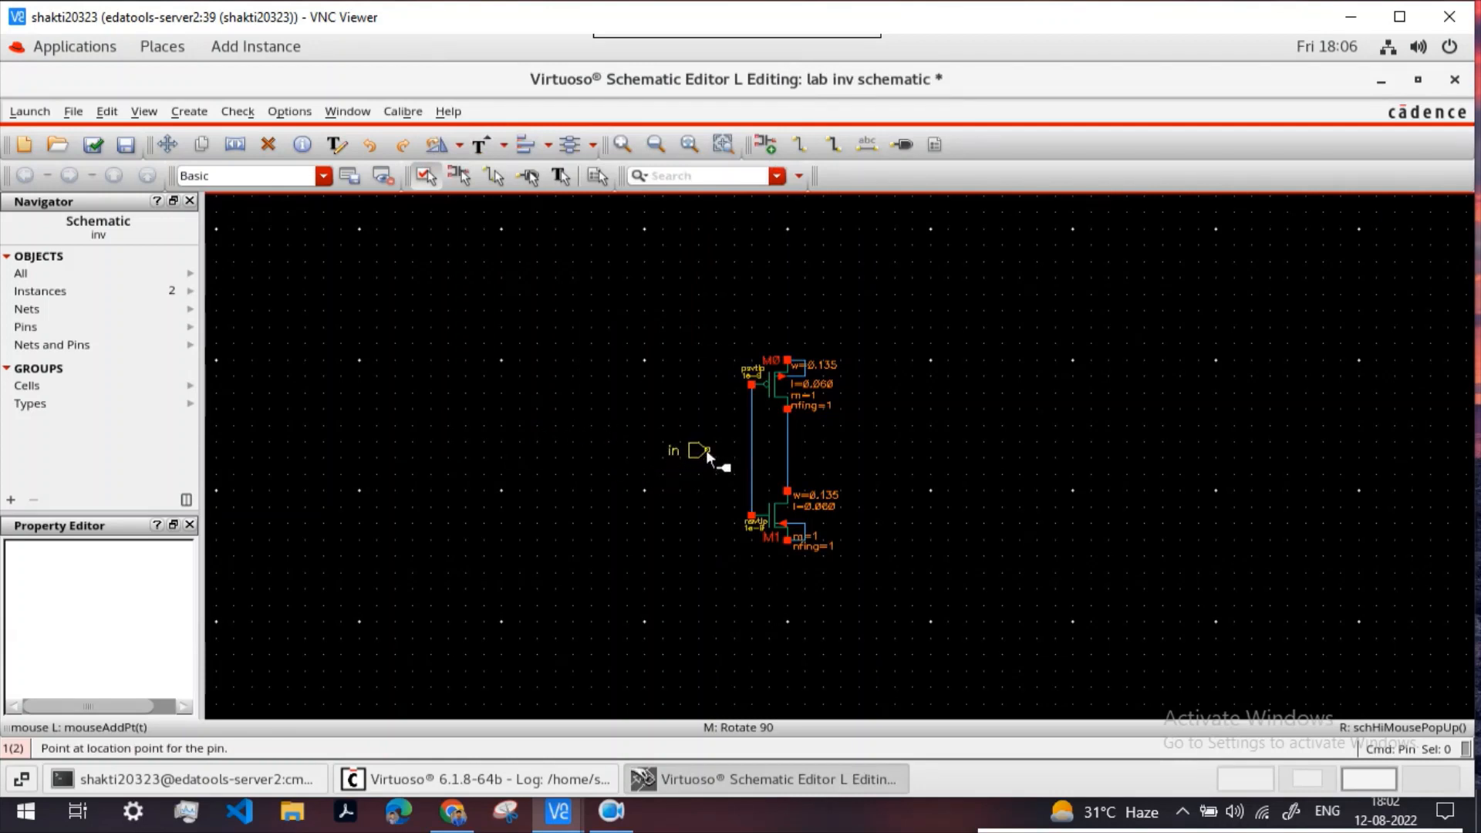
{"action": "left_click", "coordinate": [708, 451]}
{"action": "left_click", "coordinate": [786, 307]}
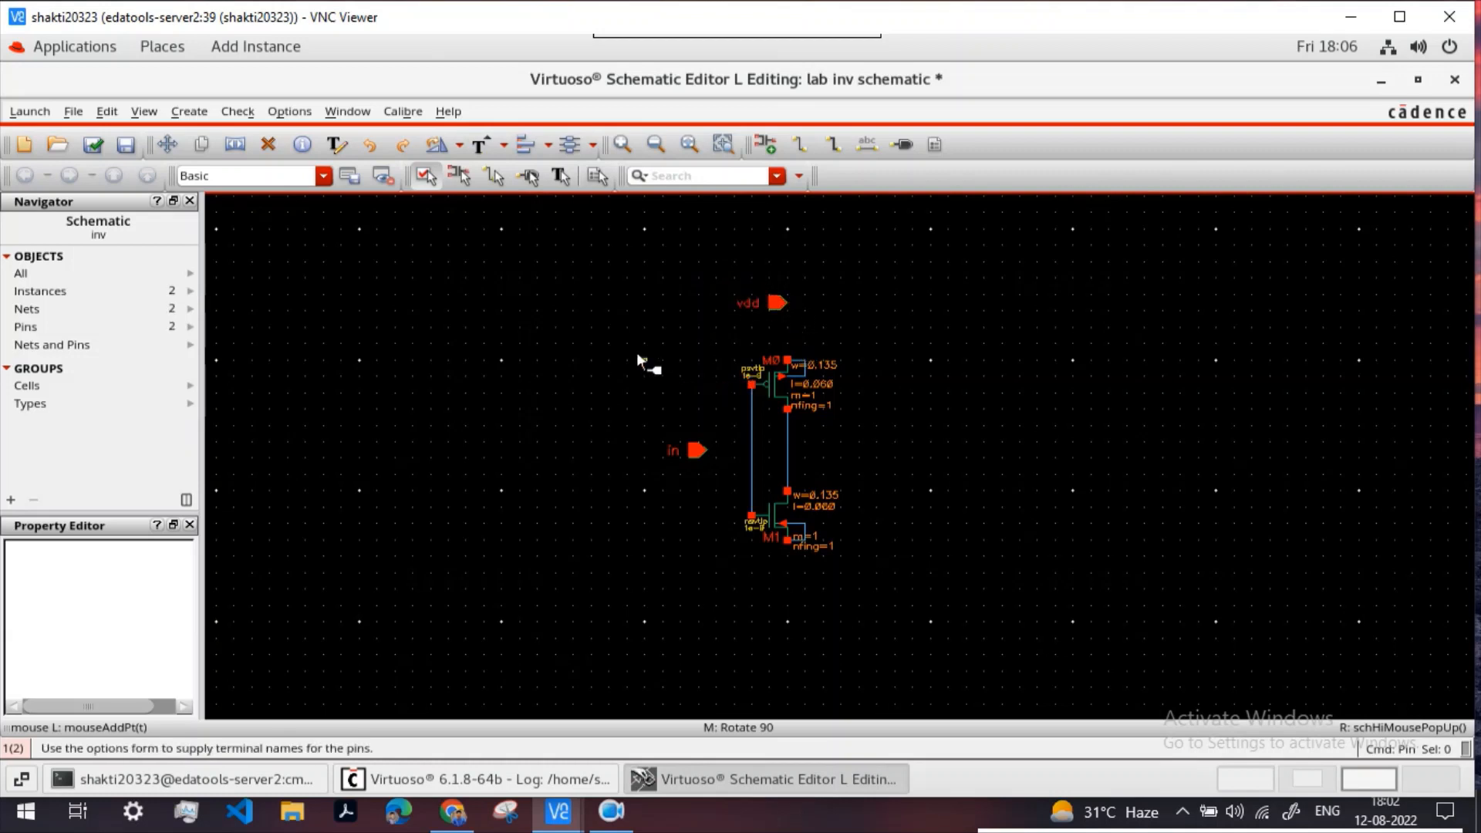
Step: Create a pin named gnd with direction inputOutput and place it below the NMOS transistor
{"action": "left_click", "coordinate": [902, 145]}
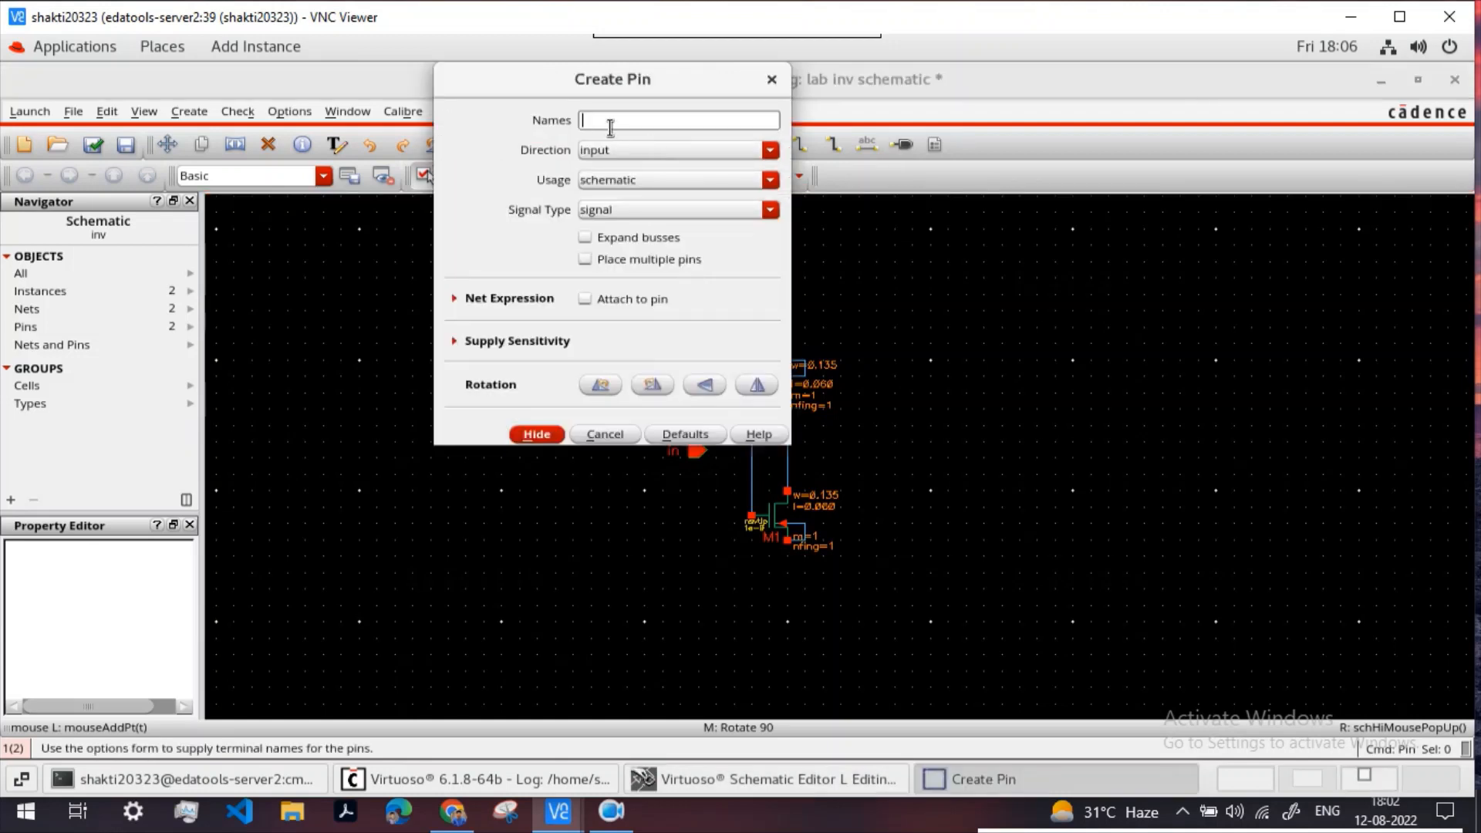
{"action": "type", "text": "gnd"}
{"action": "left_click", "coordinate": [719, 148]}
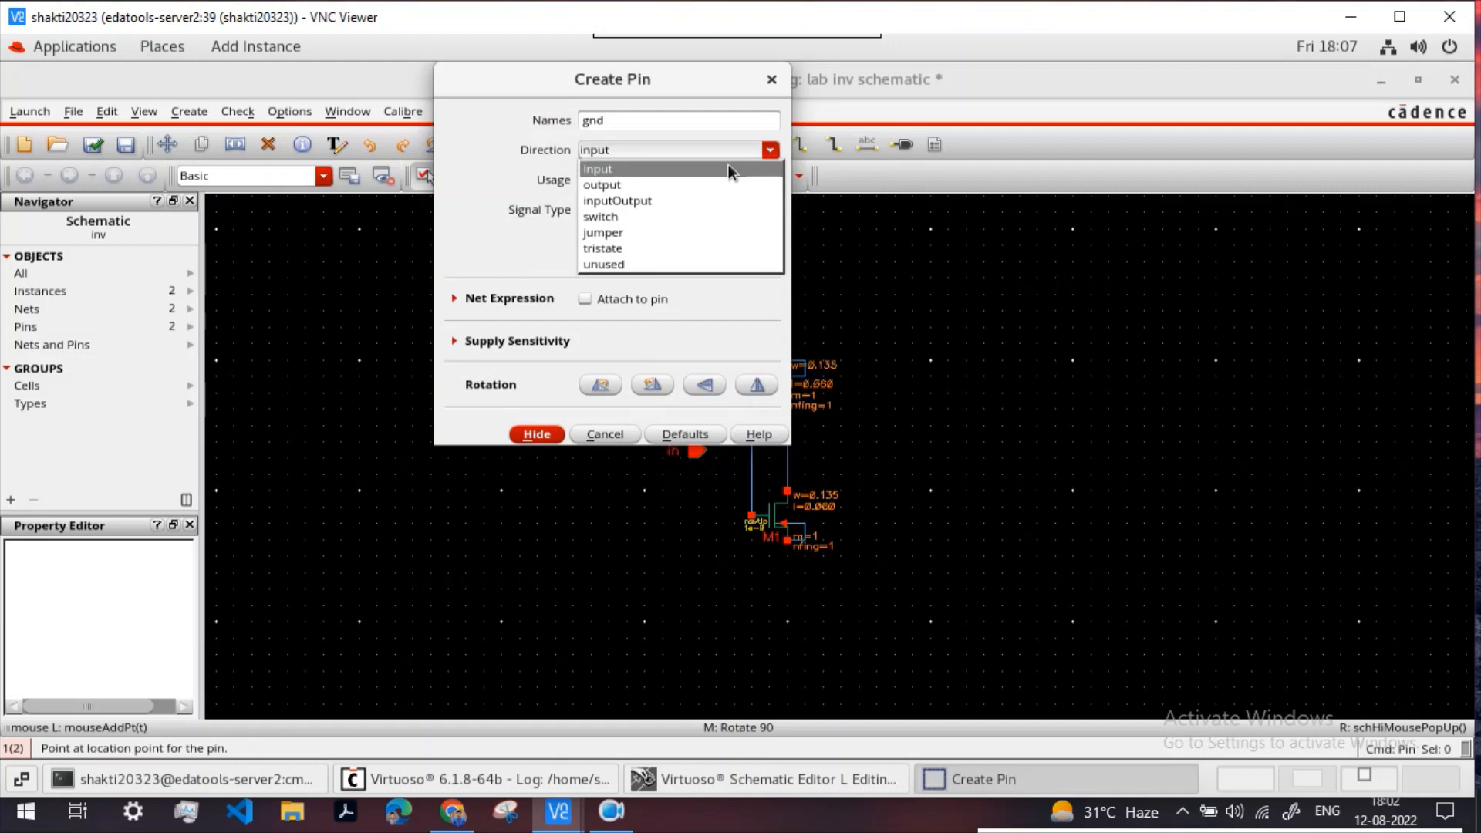
{"action": "left_click", "coordinate": [612, 199]}
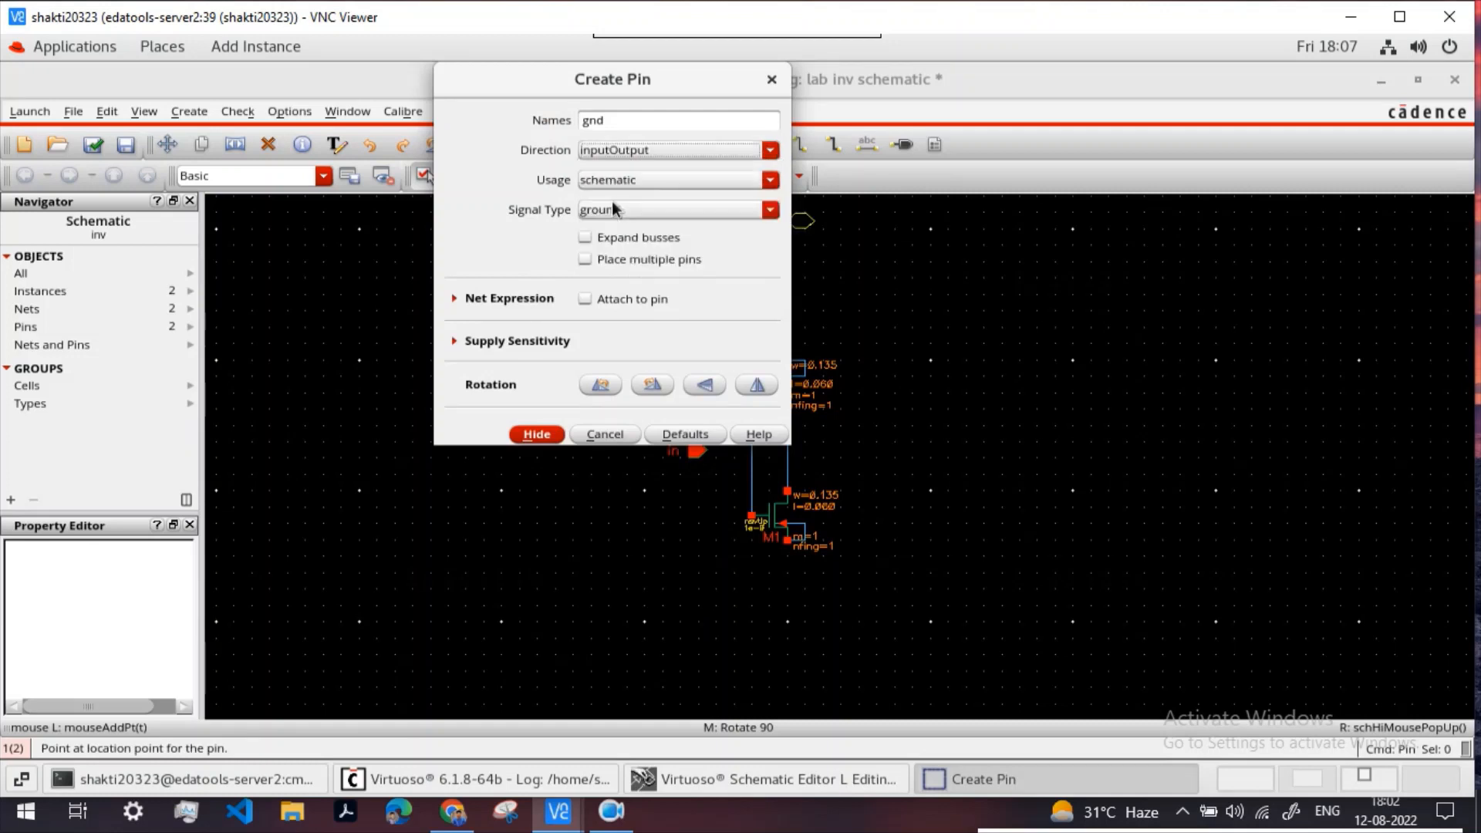
{"action": "left_click", "coordinate": [537, 434]}
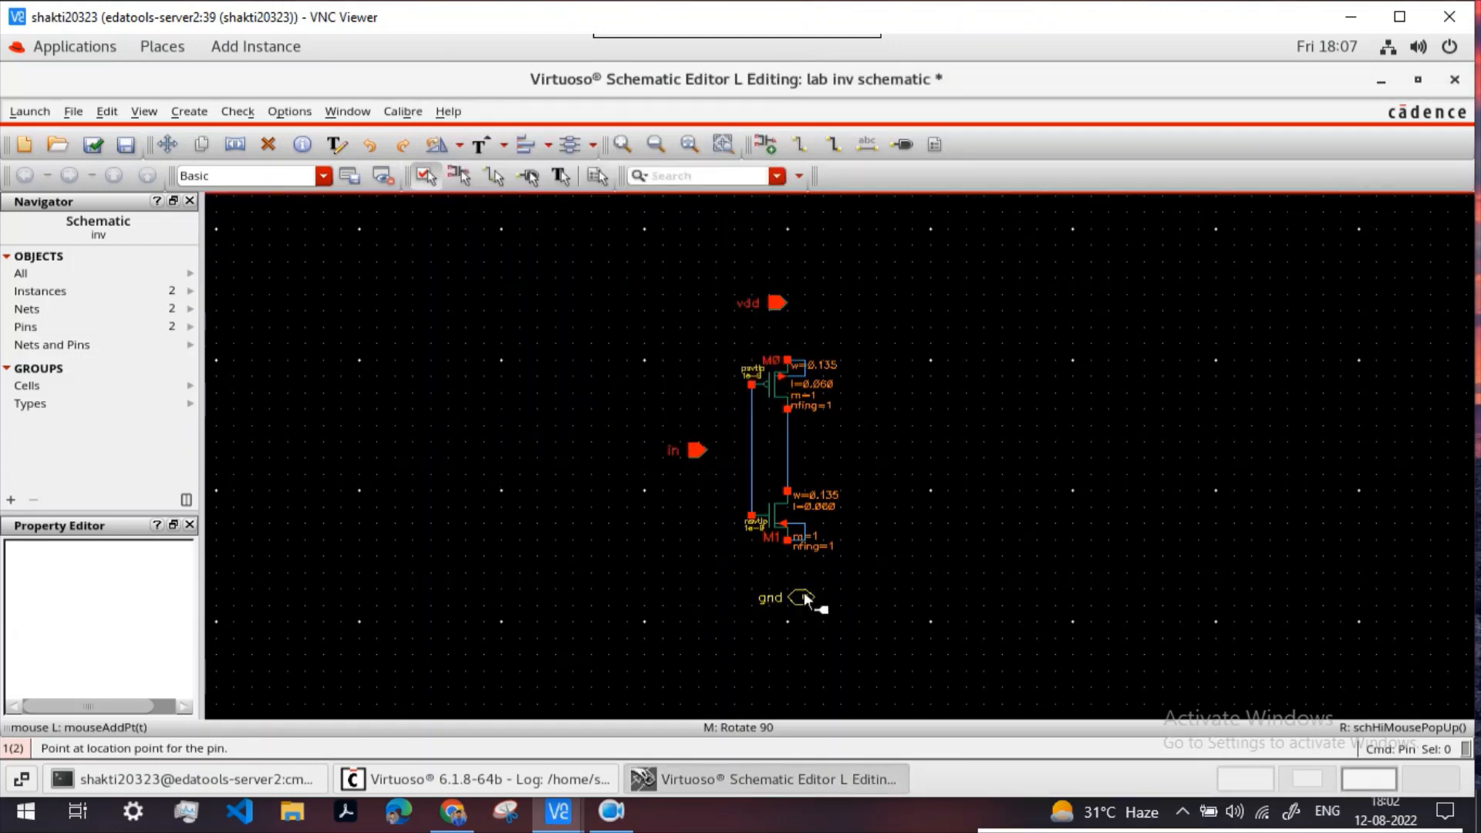
{"action": "left_click", "coordinate": [803, 590]}
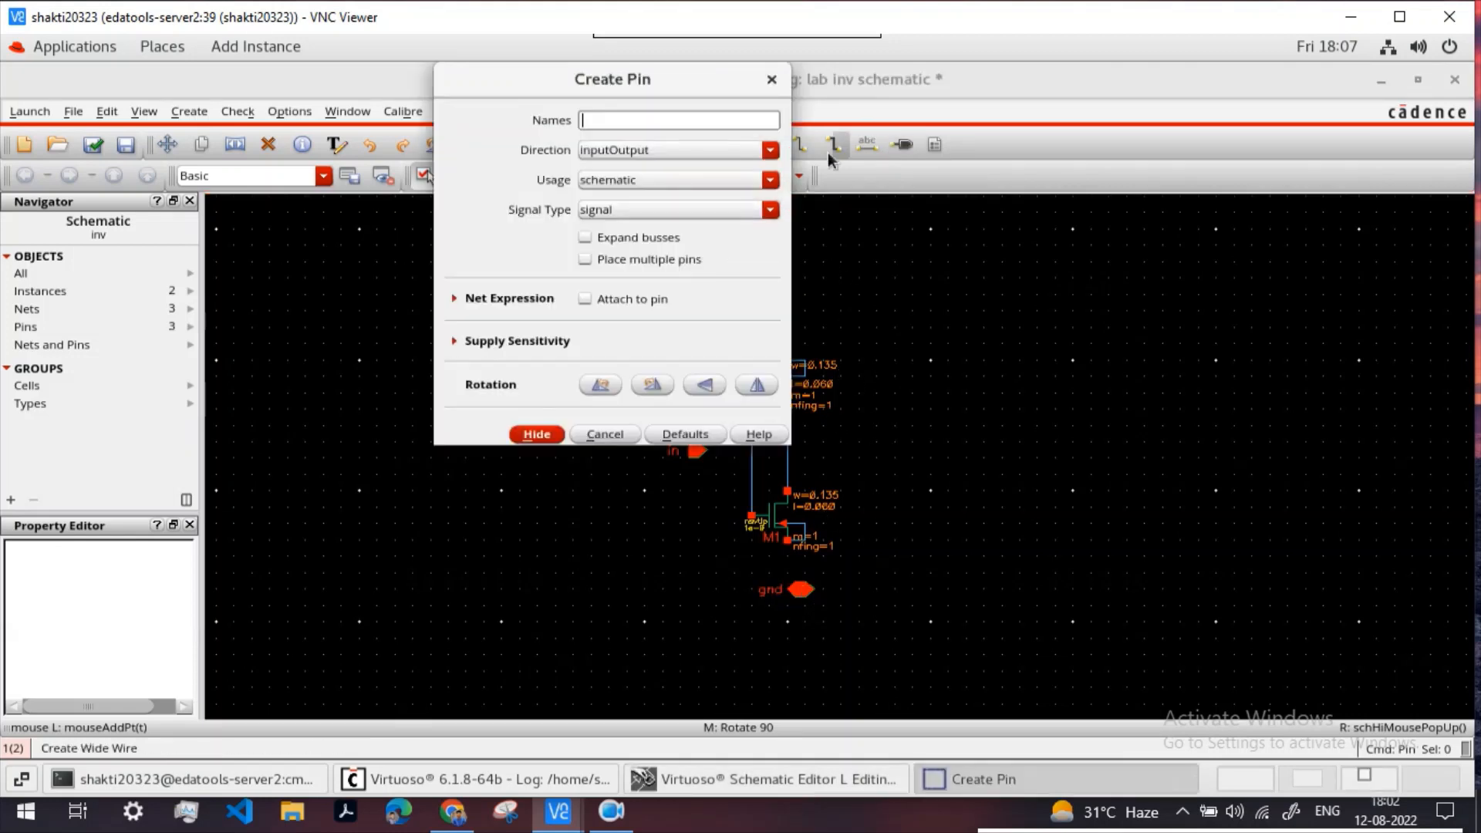
Step: Create a pin named out with direction output, place it beside the drain wire opposite in, and end pin placement
{"action": "type", "text": "out"}
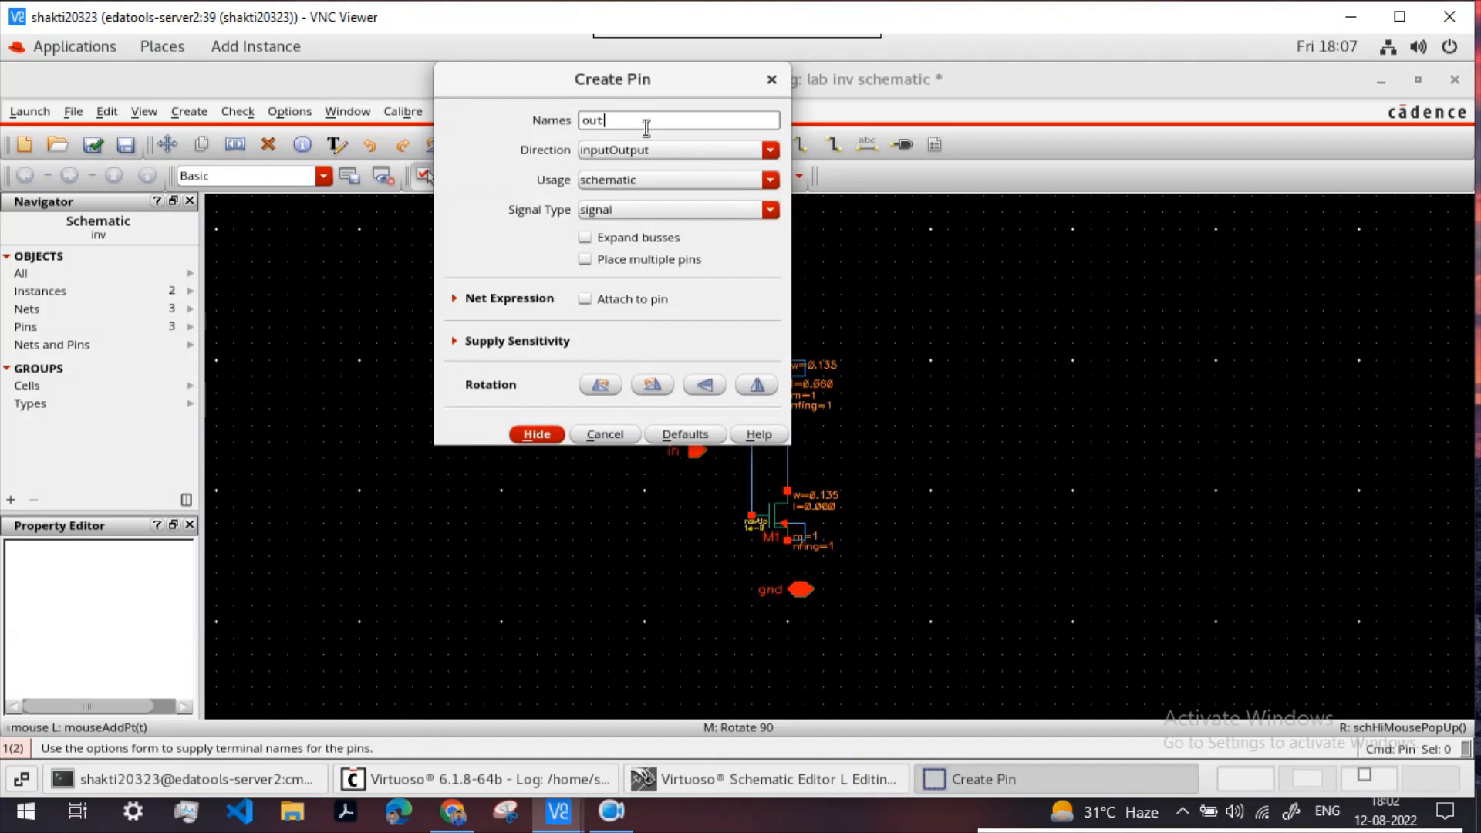
{"action": "left_click", "coordinate": [774, 150]}
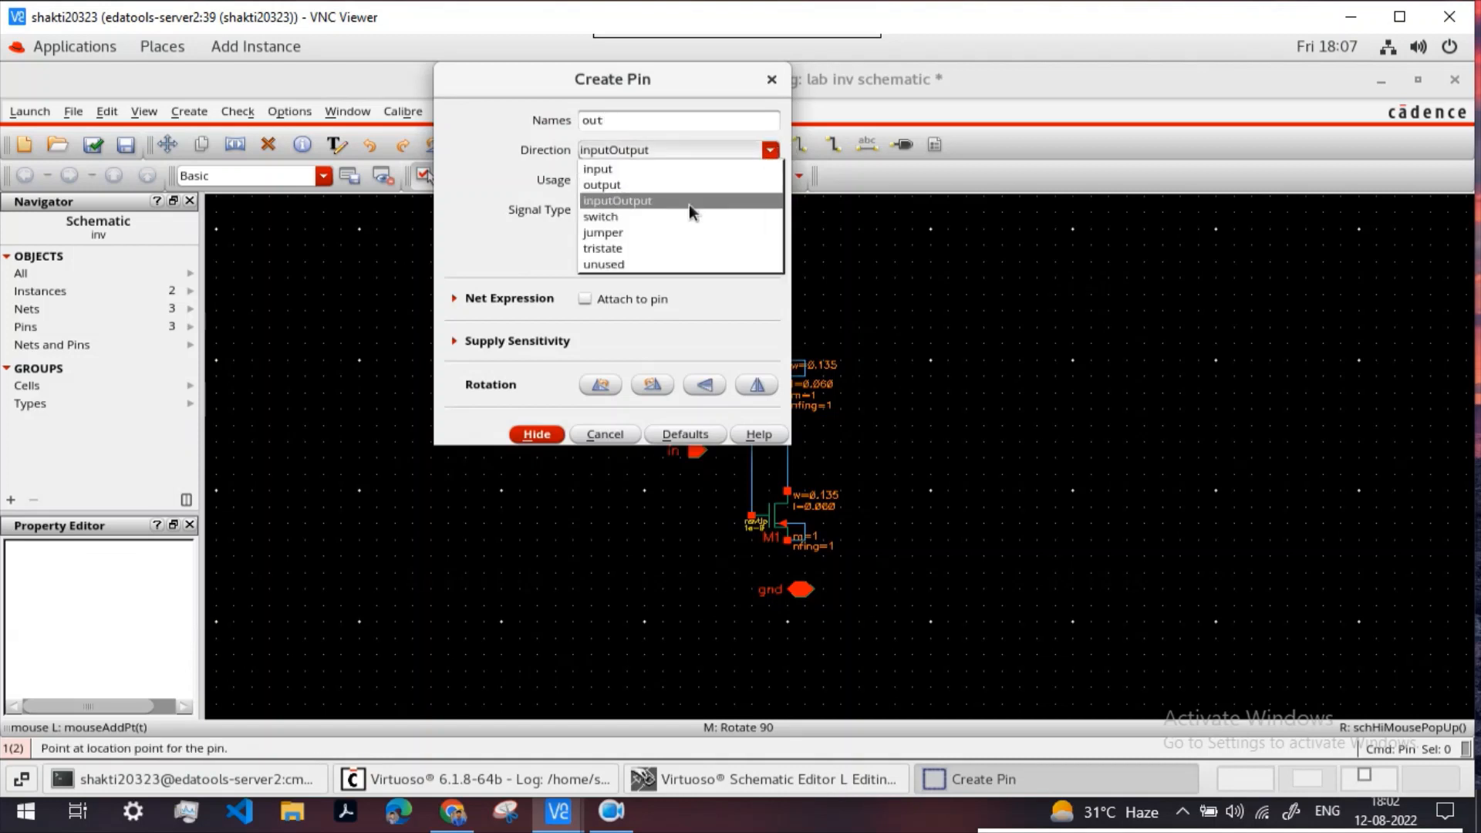
{"action": "left_click", "coordinate": [670, 184]}
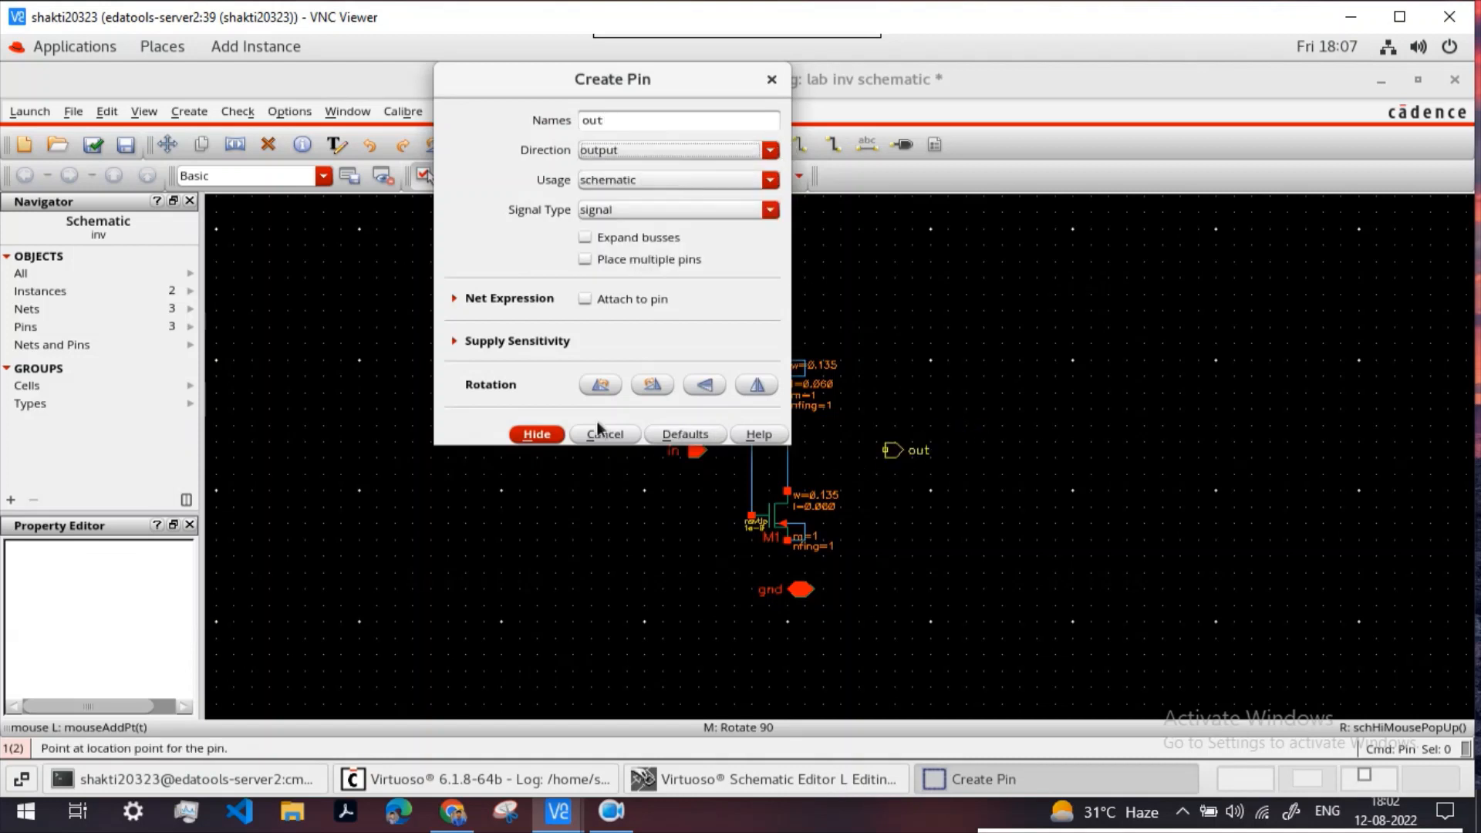
{"action": "left_click", "coordinate": [531, 435]}
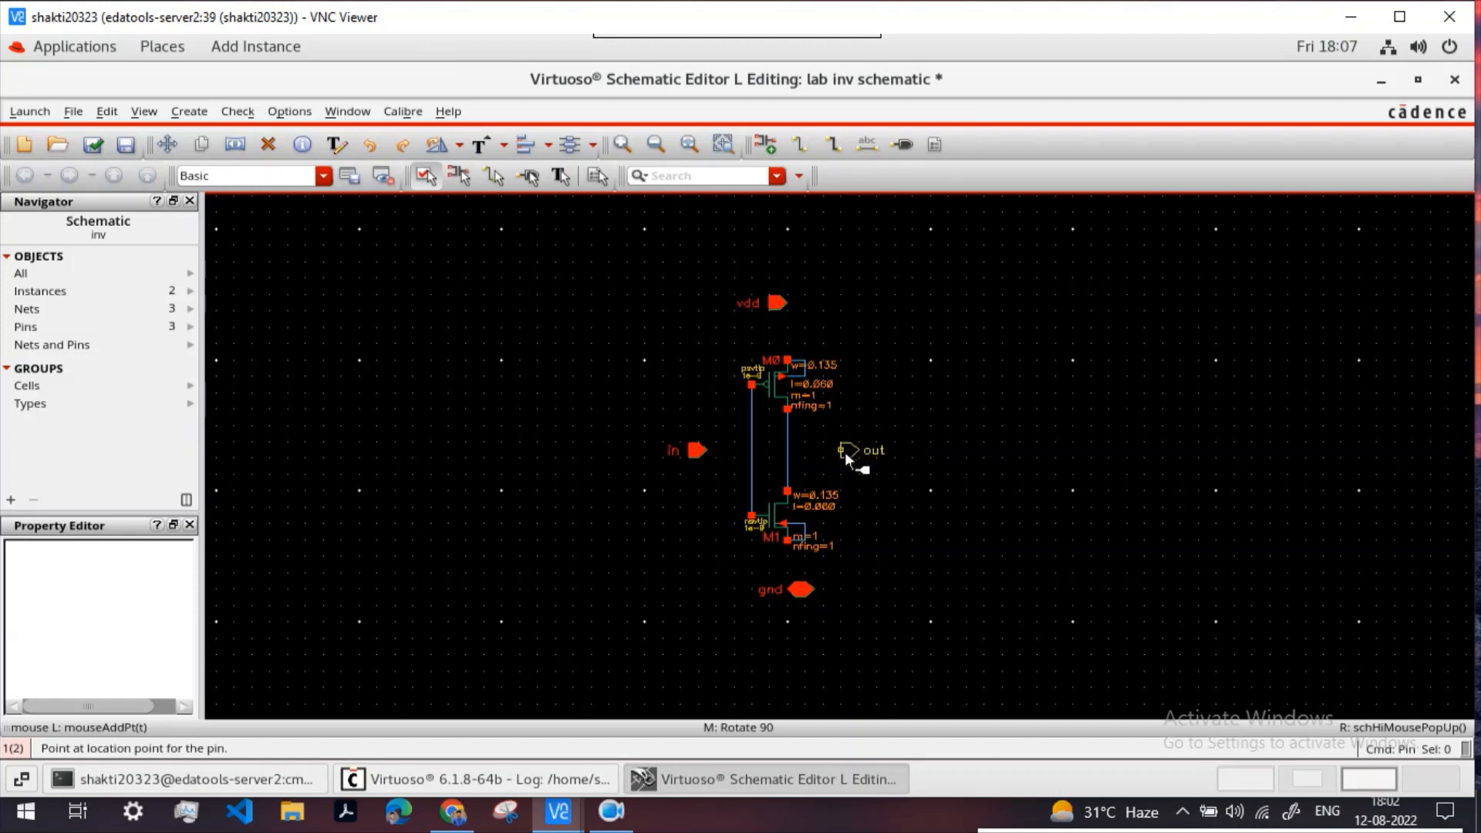
{"action": "left_click", "coordinate": [848, 449]}
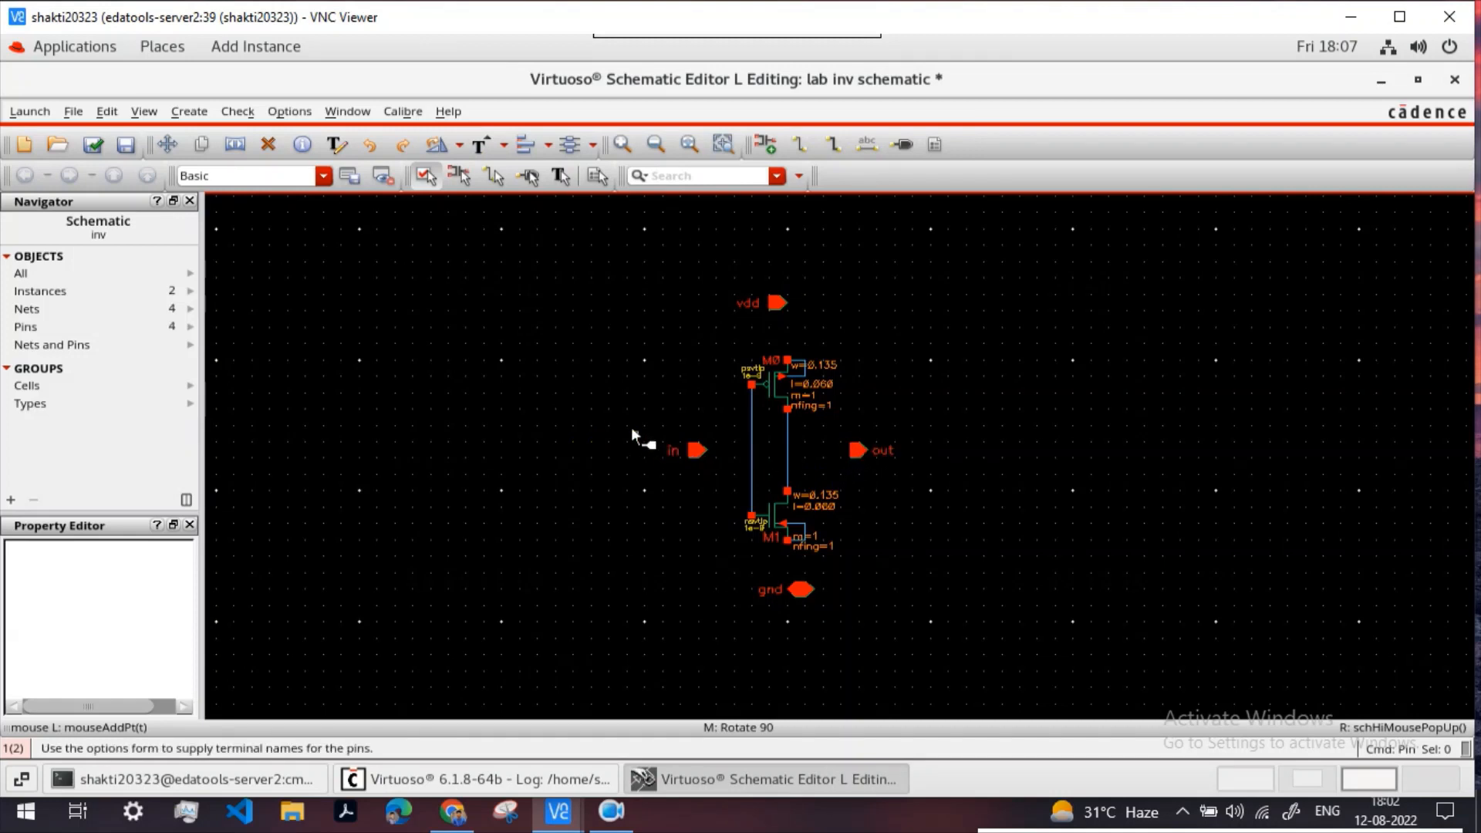
{"action": "key", "text": "Escape"}
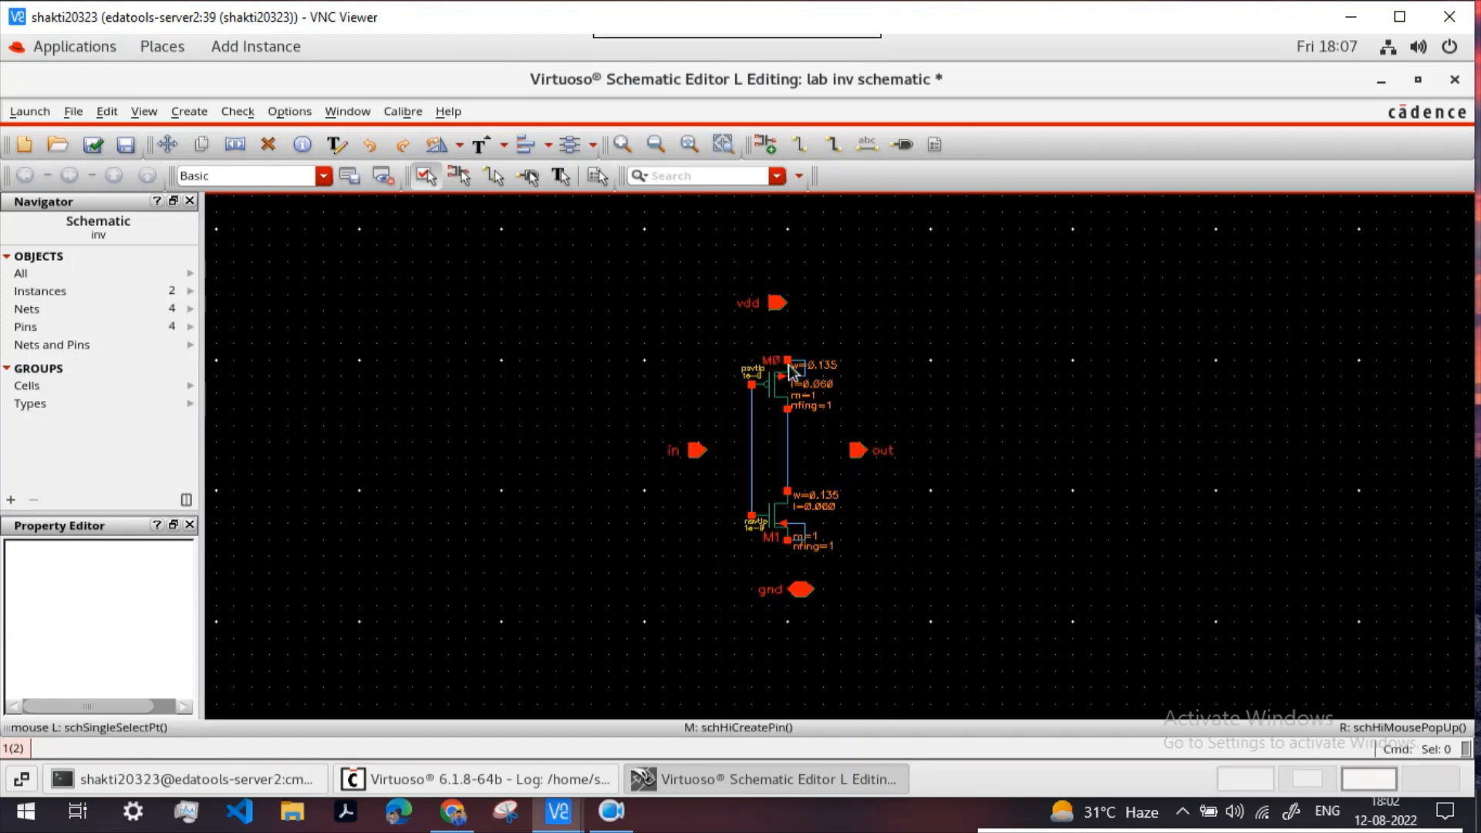
Step: Wire the PMOS source to the vdd pin and the out pin to the wire joining the drains
{"action": "scroll", "coordinate": [787, 361], "scroll_direction": "up", "scroll_amount": 2, "text": "ctrl"}
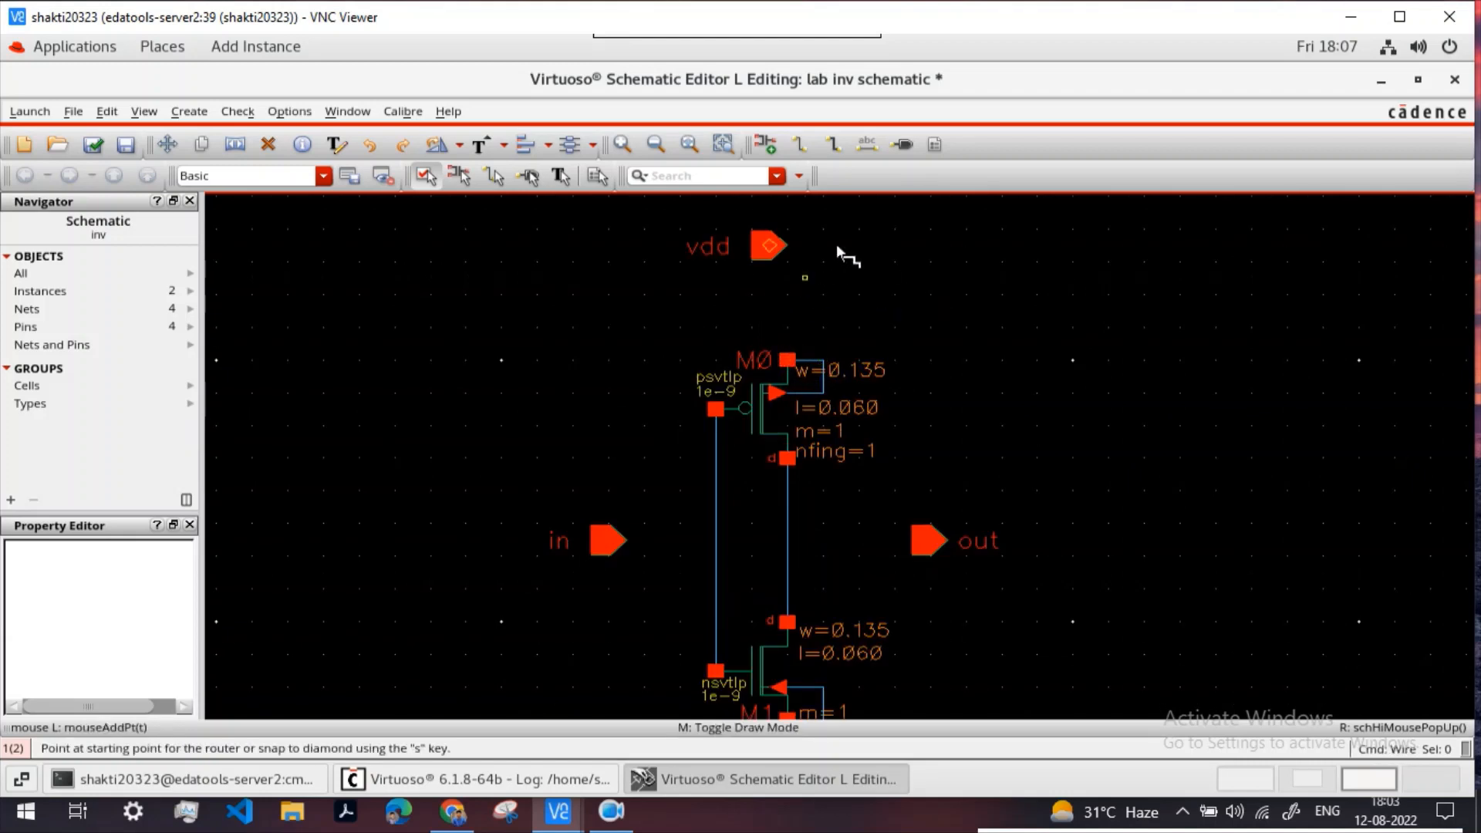
{"action": "left_click", "coordinate": [787, 360]}
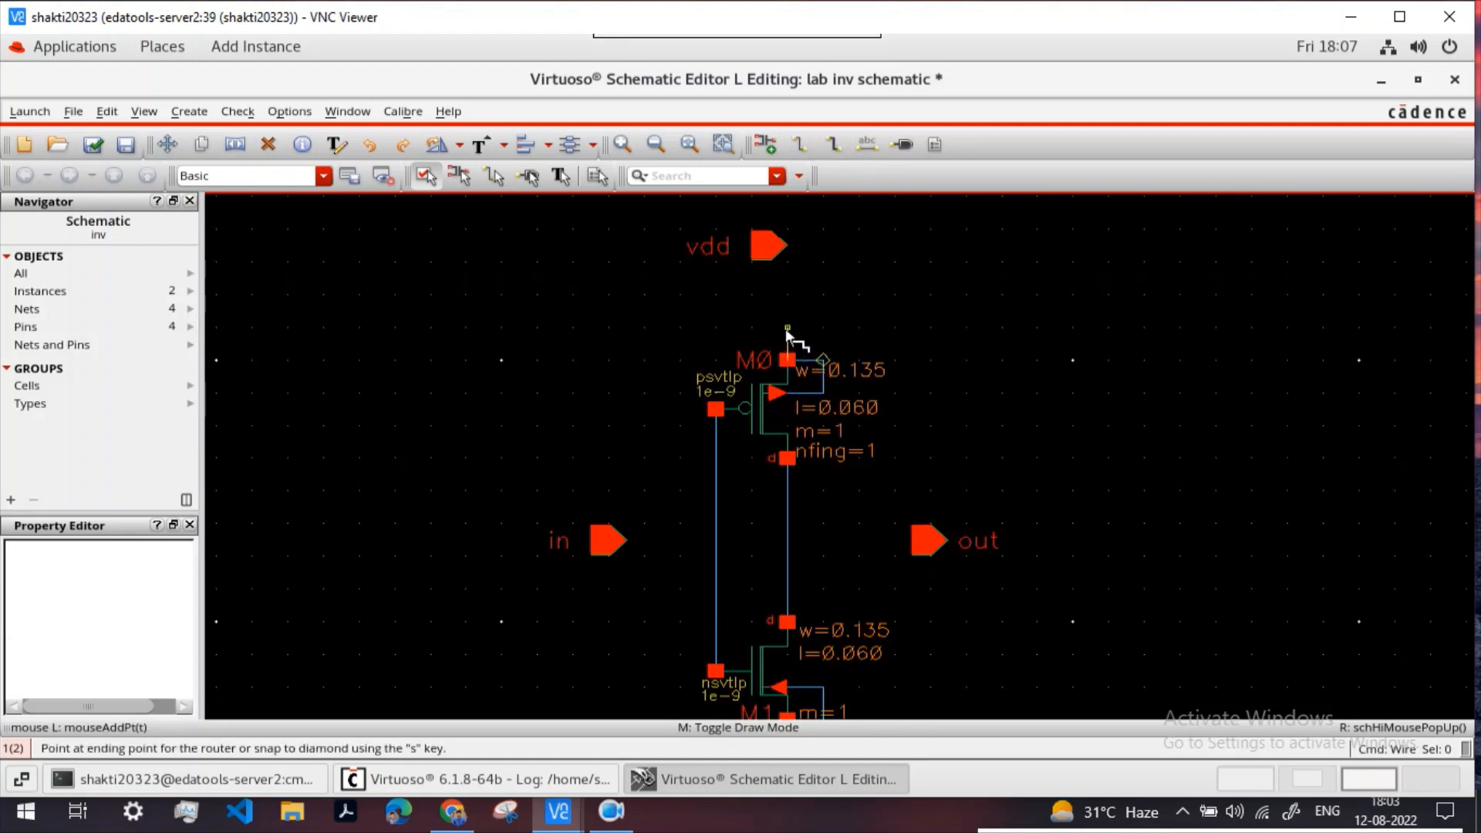
{"action": "left_click", "coordinate": [771, 247]}
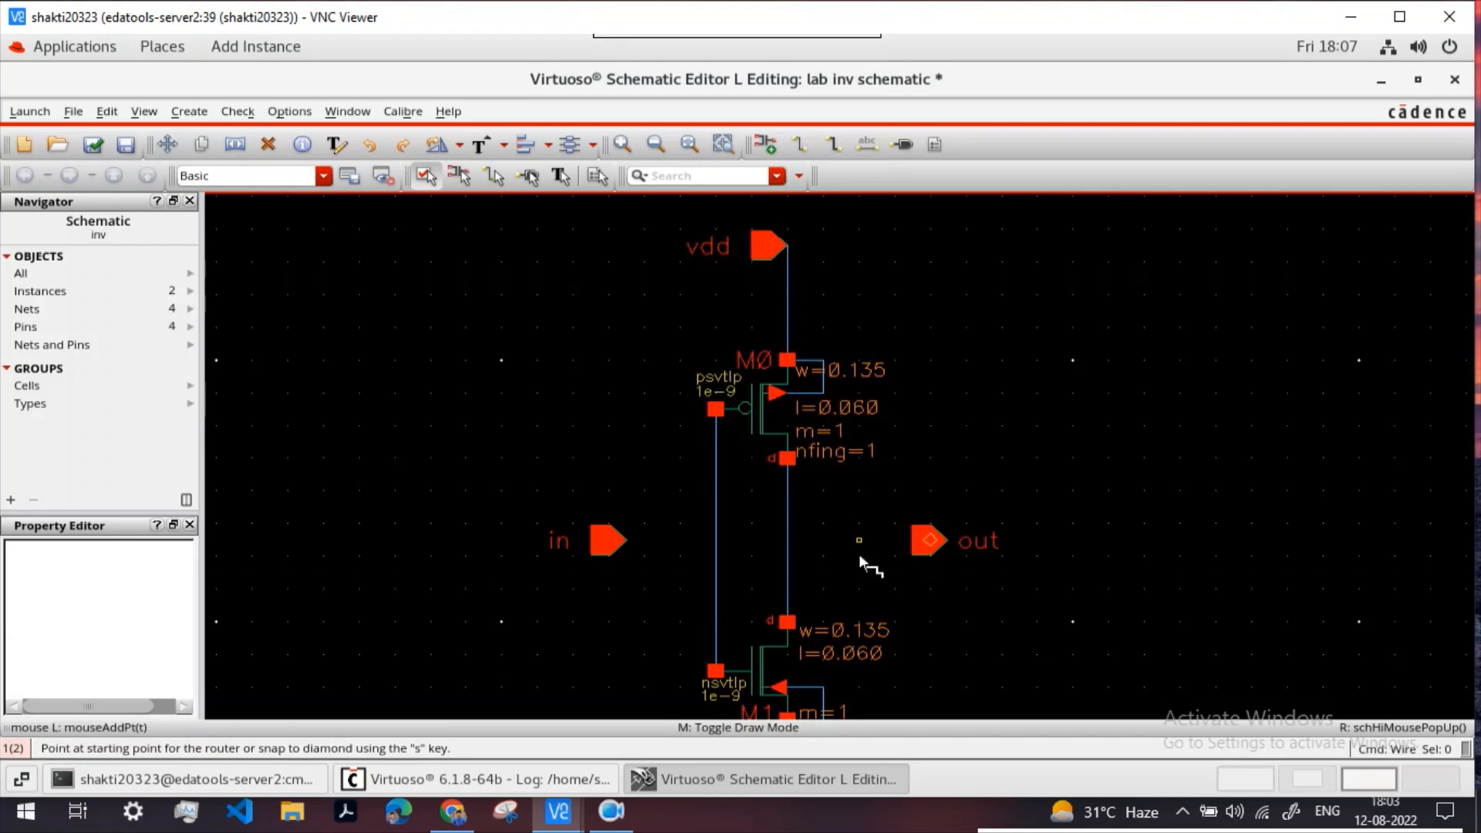
{"action": "left_click", "coordinate": [924, 538]}
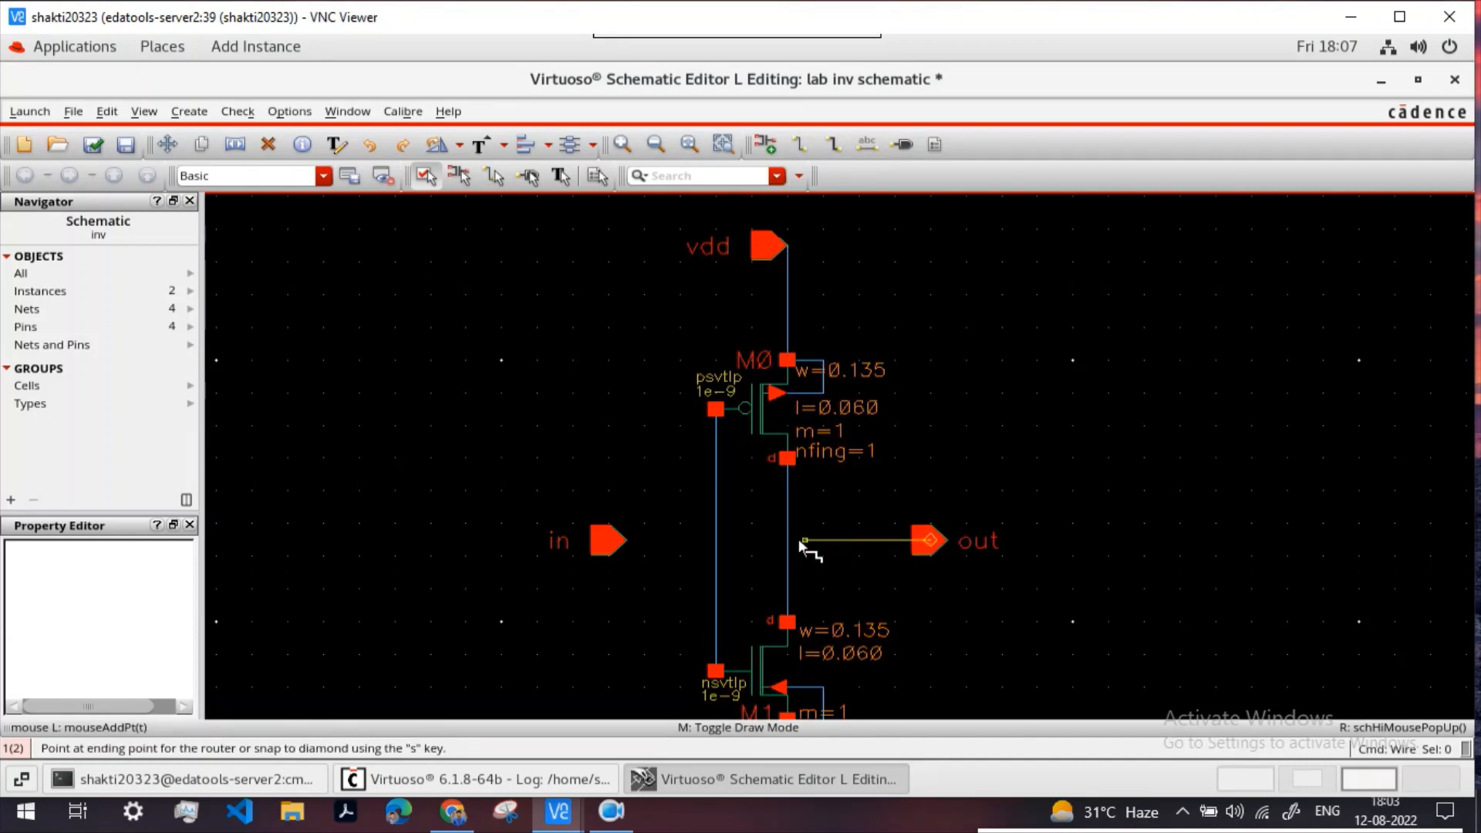
{"action": "left_click", "coordinate": [787, 540]}
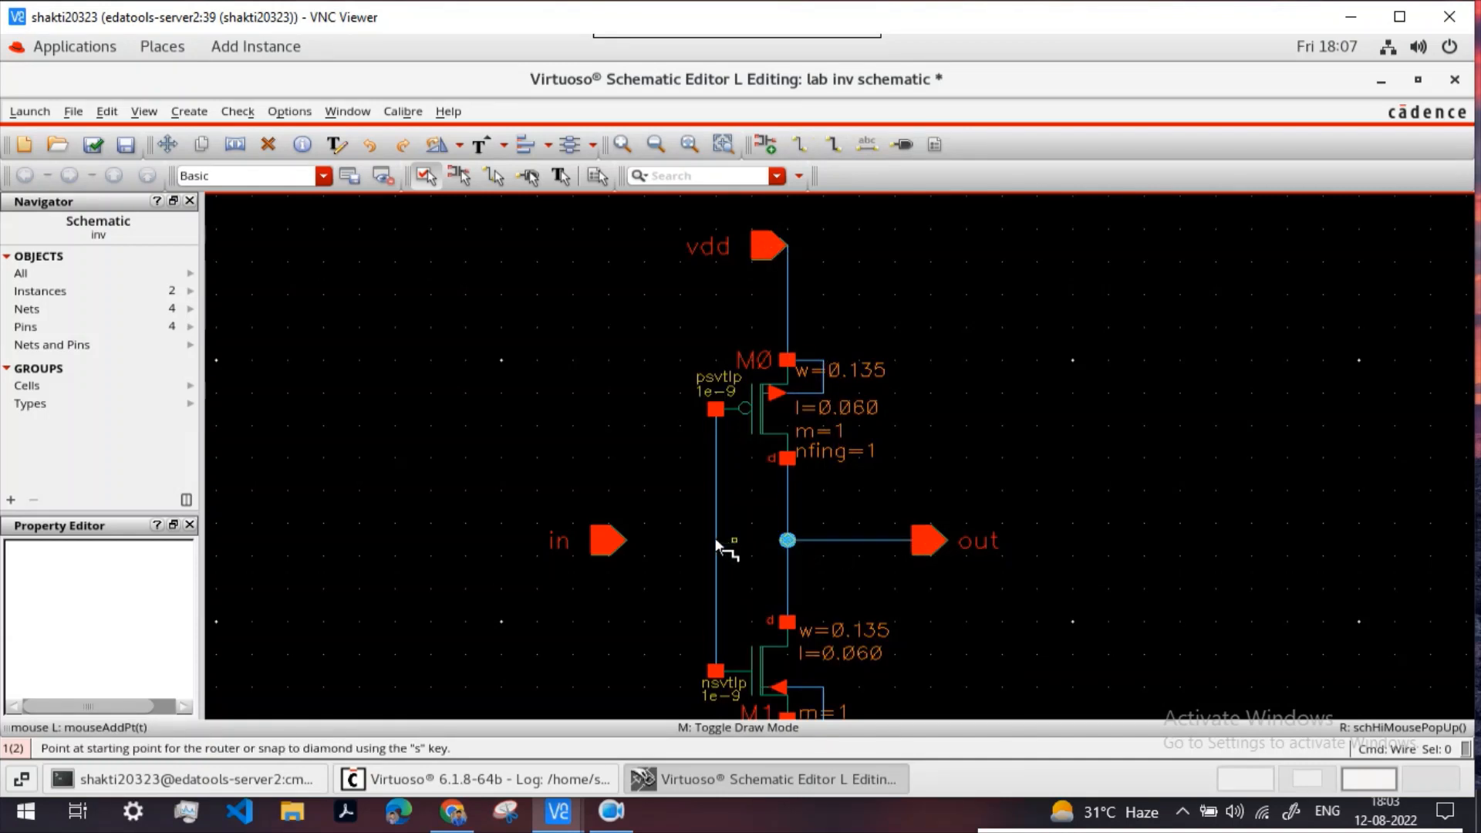
Step: Wire the in pin to the gate wire and the NMOS source to the gnd pin, and check and save the schematic
{"action": "left_click", "coordinate": [614, 542]}
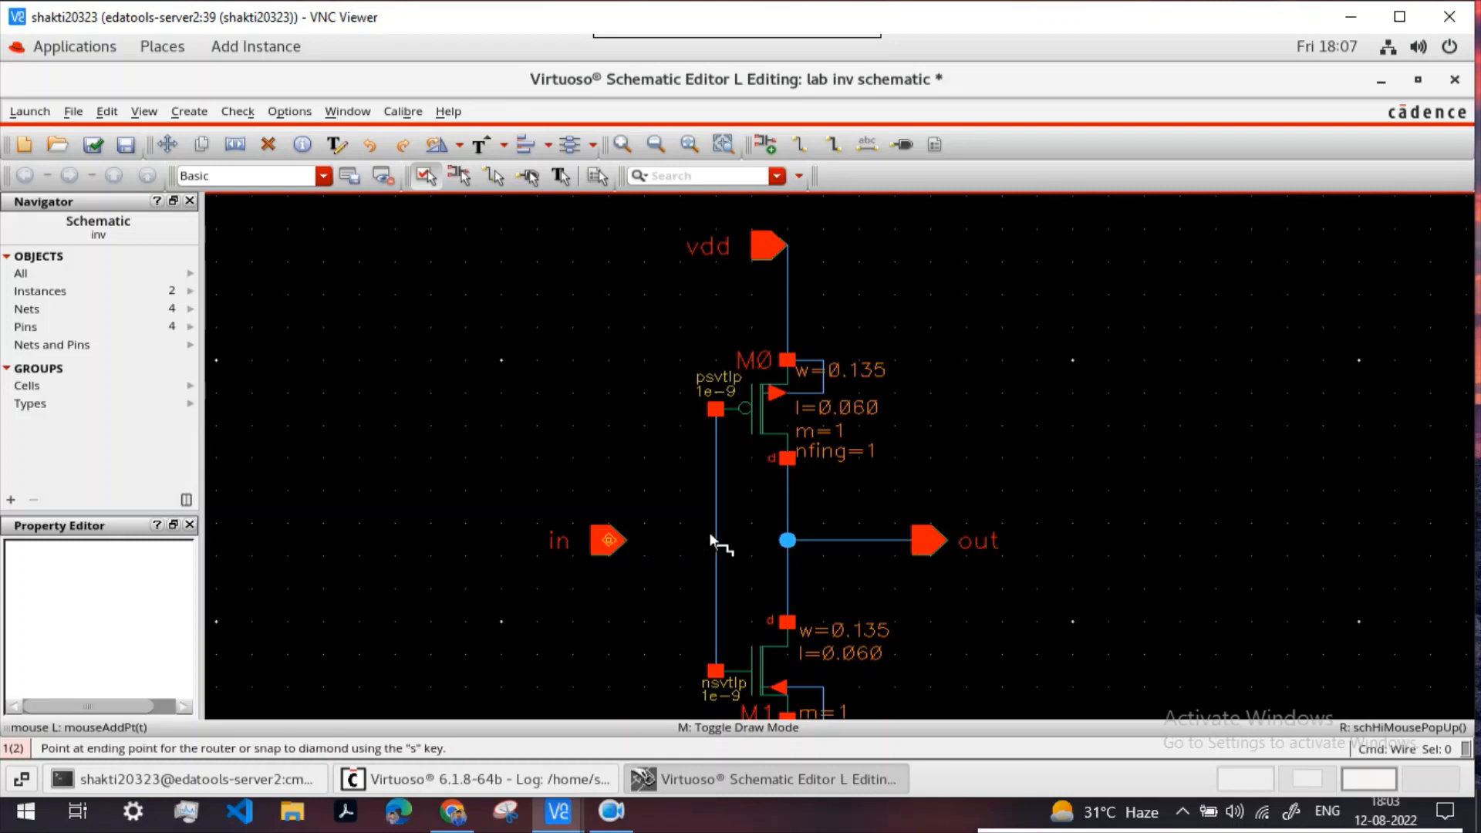
{"action": "left_click", "coordinate": [714, 540]}
{"action": "scroll", "coordinate": [949, 521], "scroll_direction": "down", "scroll_amount": 2}
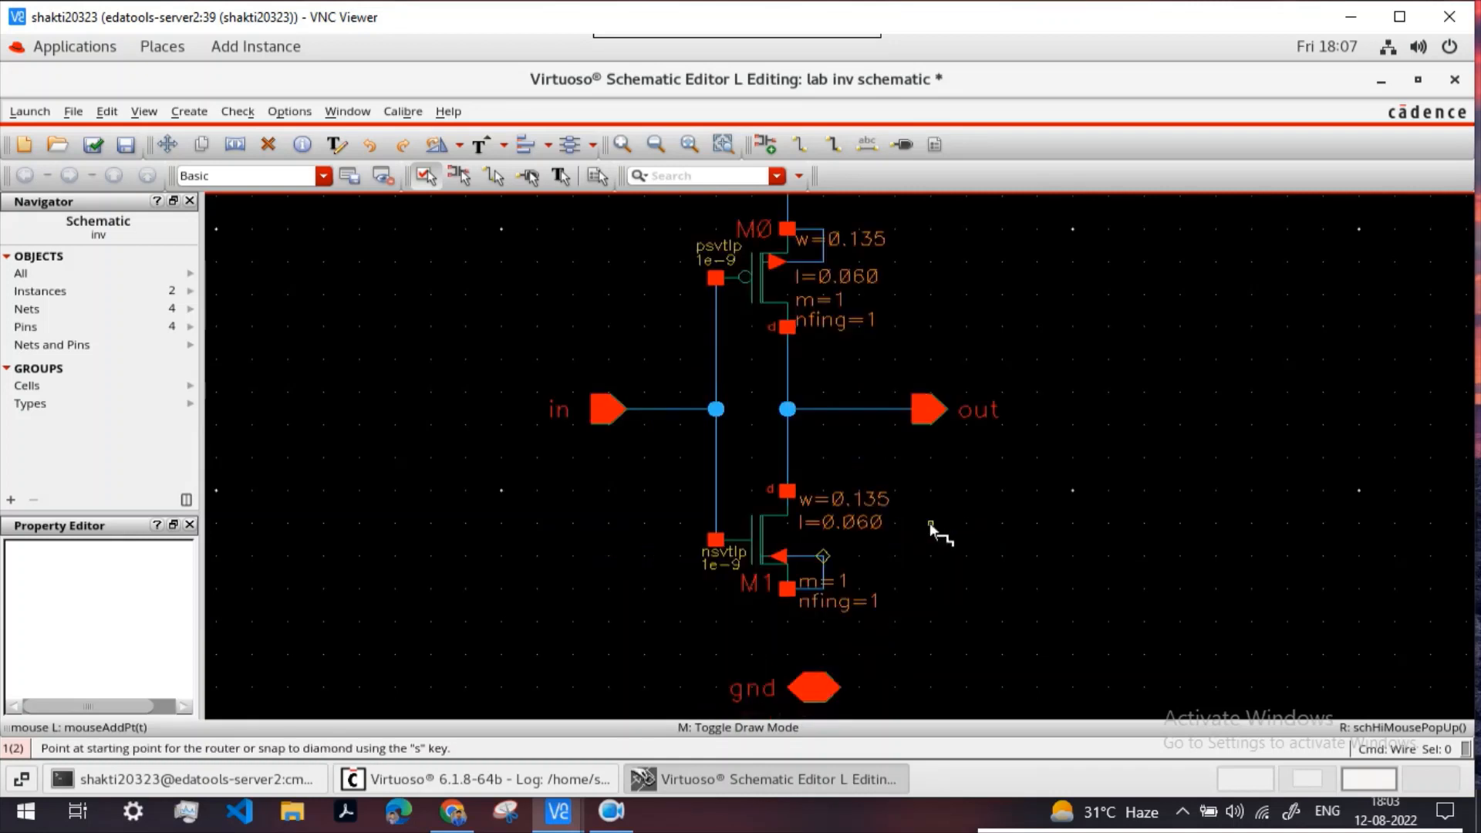
{"action": "left_click", "coordinate": [787, 589]}
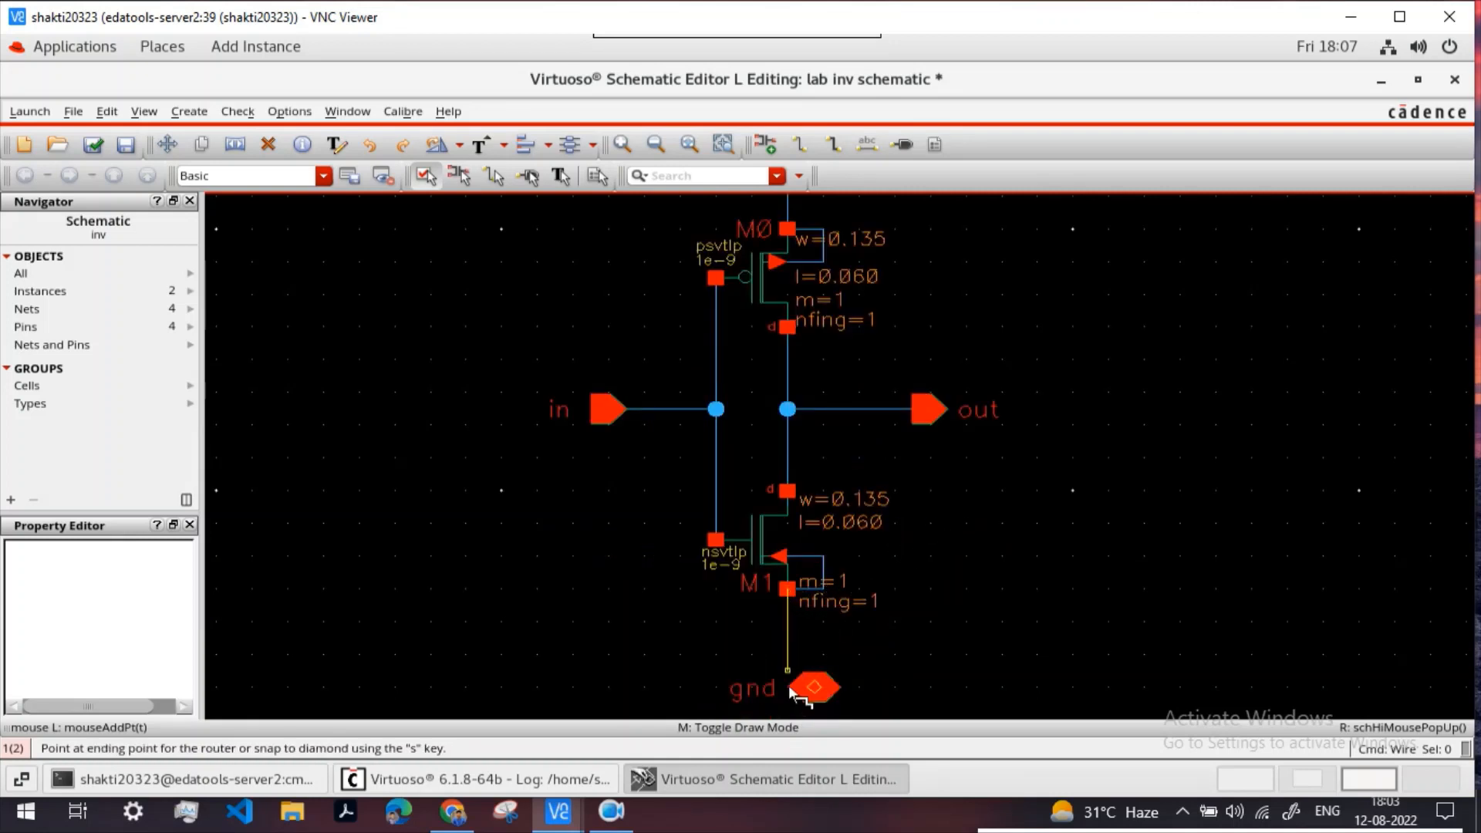
{"action": "left_click", "coordinate": [818, 686]}
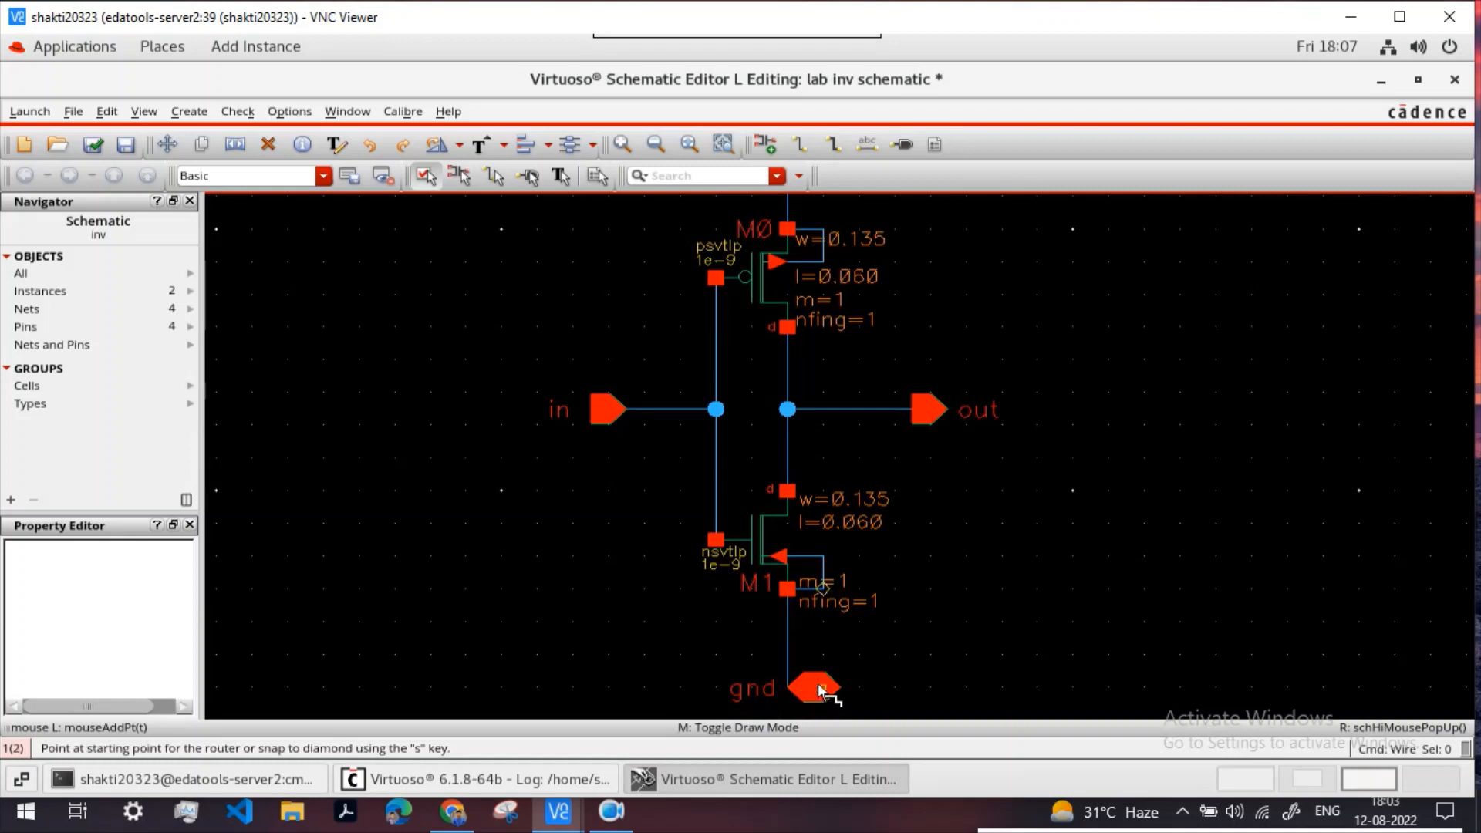
{"action": "key", "text": "Escape"}
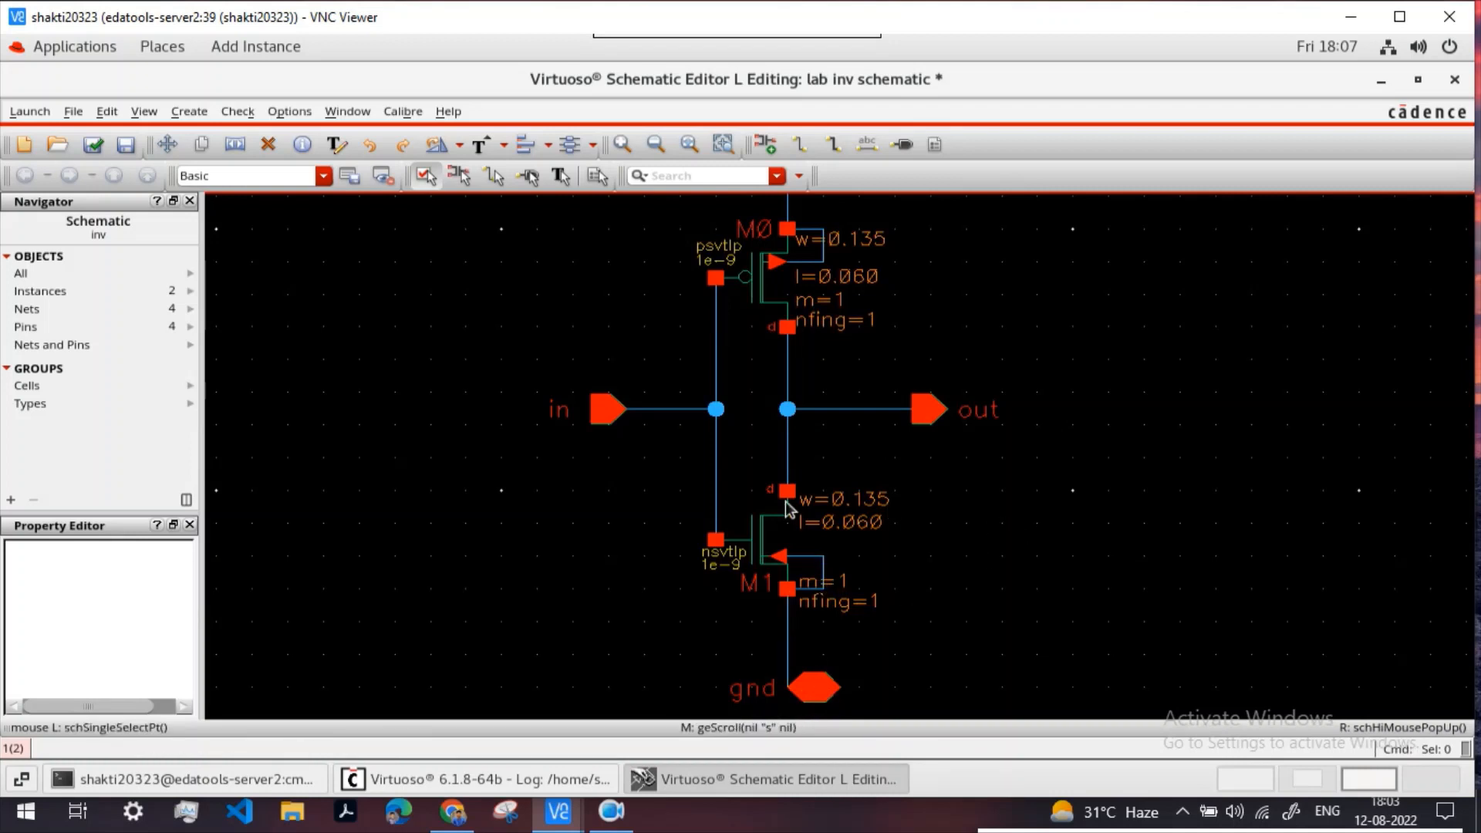
{"action": "scroll", "coordinate": [787, 507], "scroll_direction": "down", "scroll_amount": 1}
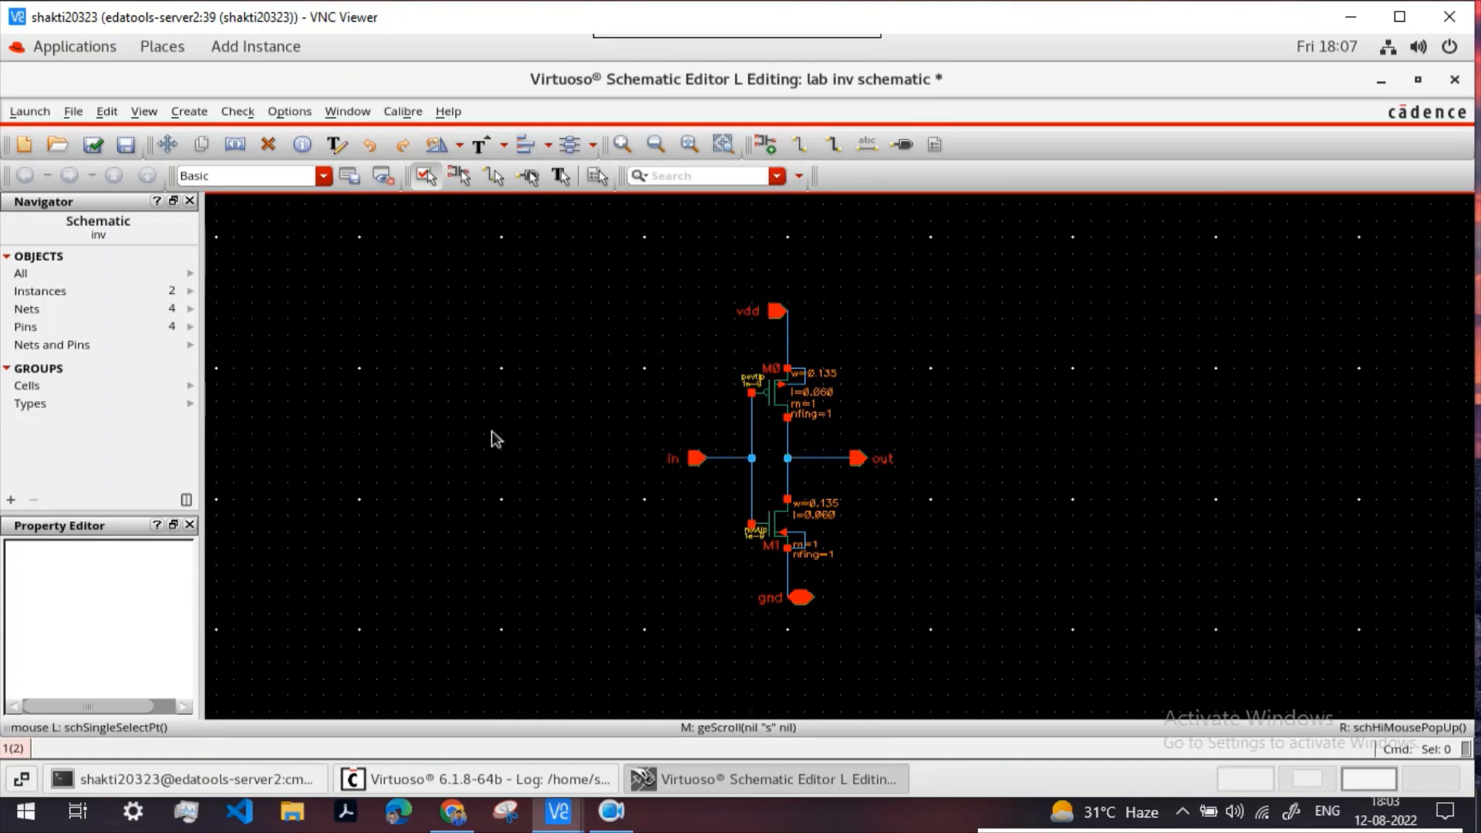
{"action": "left_click", "coordinate": [97, 147]}
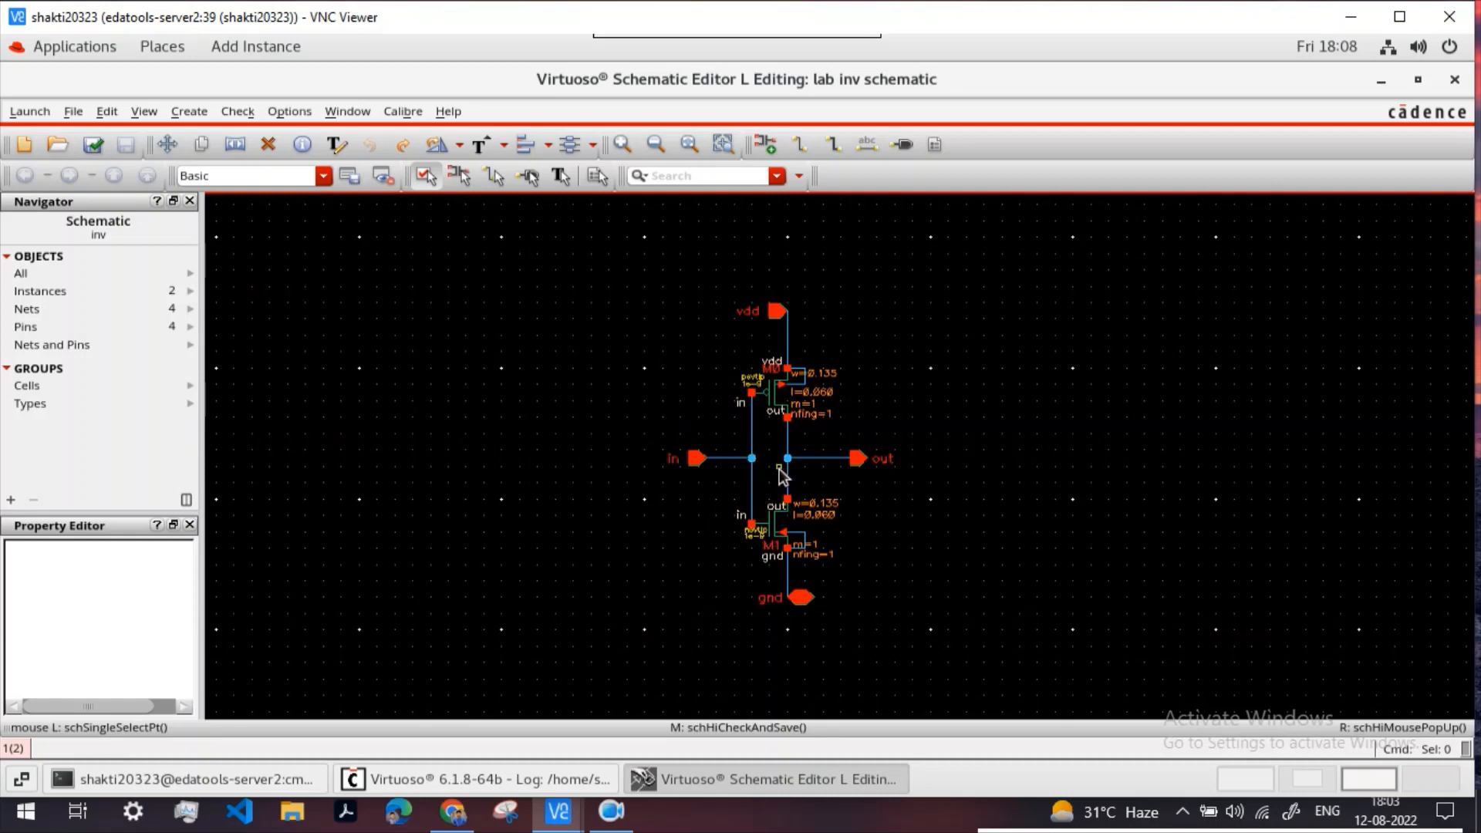
Step: Delete the wire between the in pin and the gate wire, and run check and save to inspect the marked floating connections
{"action": "left_click", "coordinate": [739, 461]}
{"action": "key", "text": "Delete"}
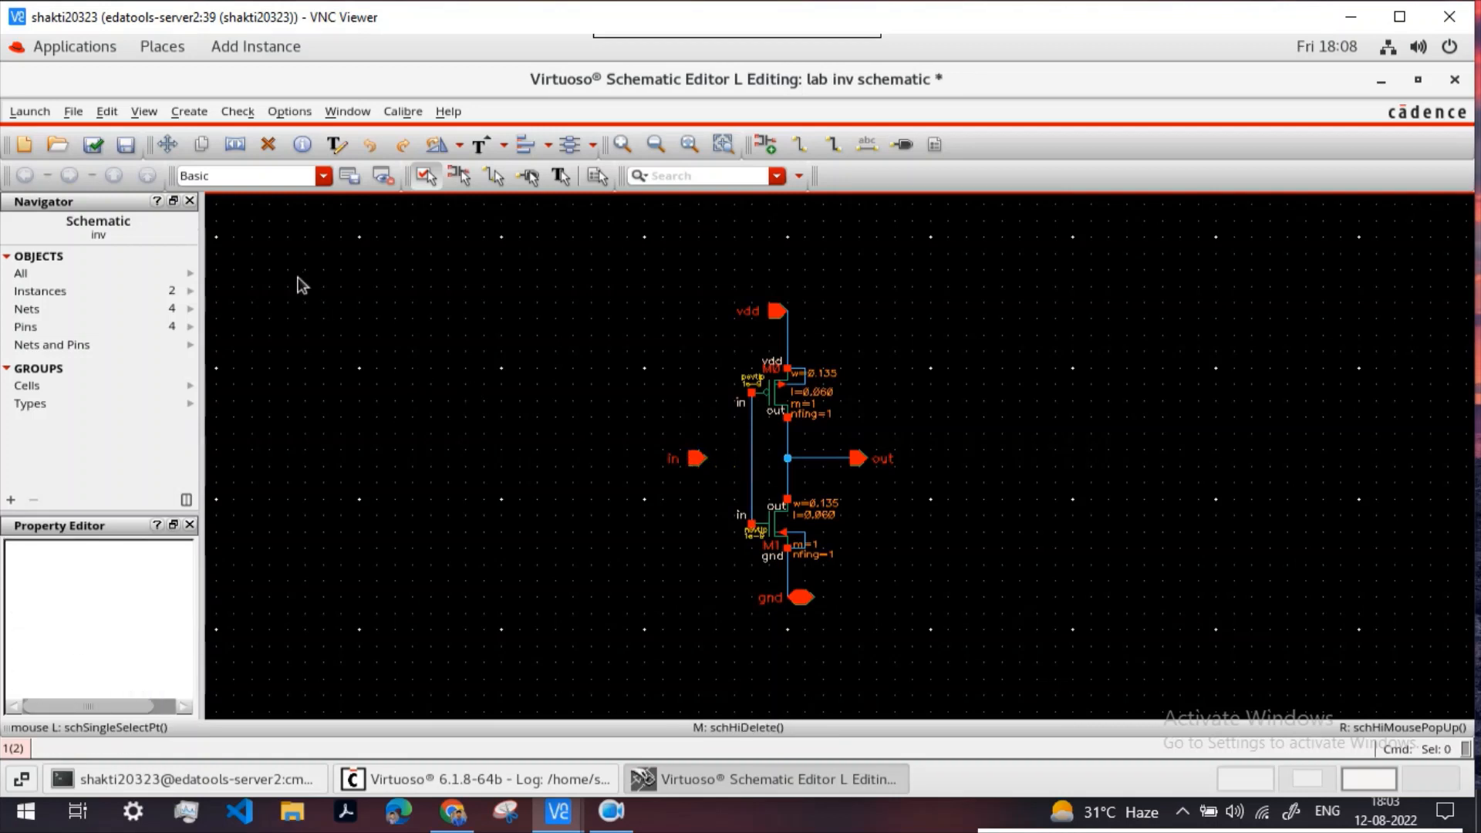
{"action": "left_click", "coordinate": [103, 144]}
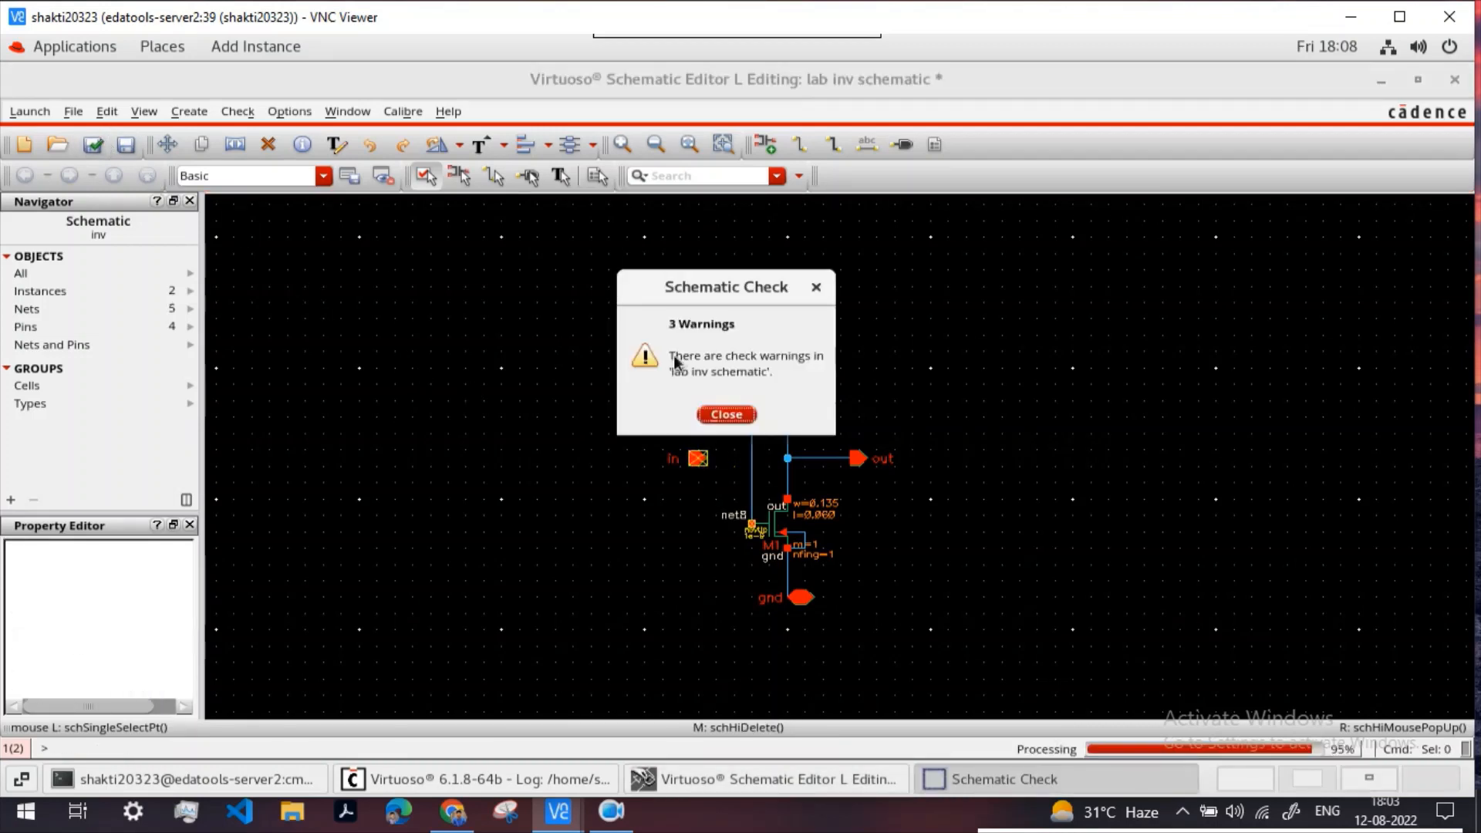
{"action": "left_click", "coordinate": [729, 414]}
{"action": "scroll", "coordinate": [688, 473], "scroll_direction": "up", "scroll_amount": 3, "text": "ctrl"}
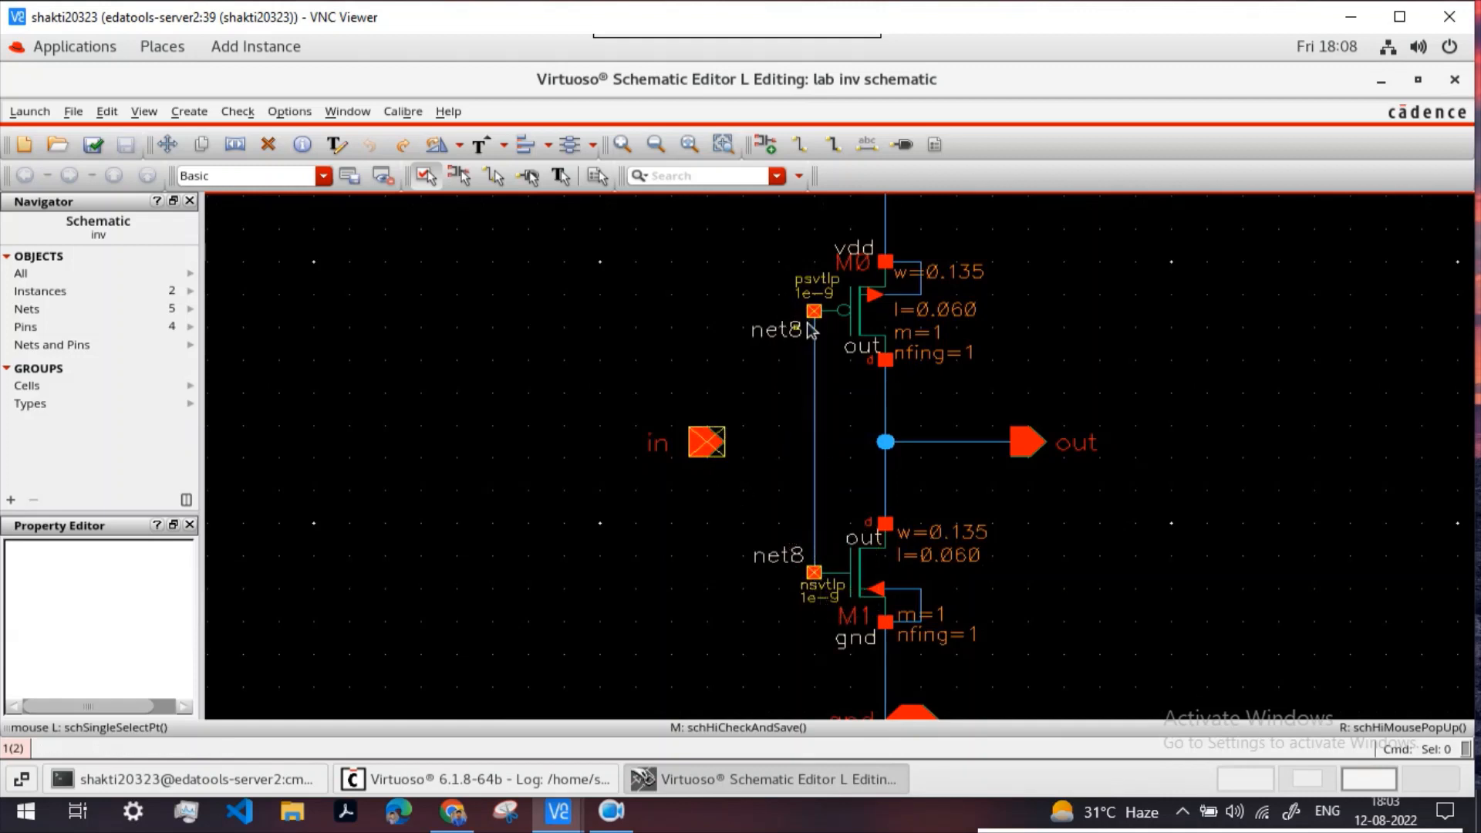
{"action": "scroll", "coordinate": [694, 463], "scroll_direction": "up", "scroll_amount": 1, "text": "ctrl"}
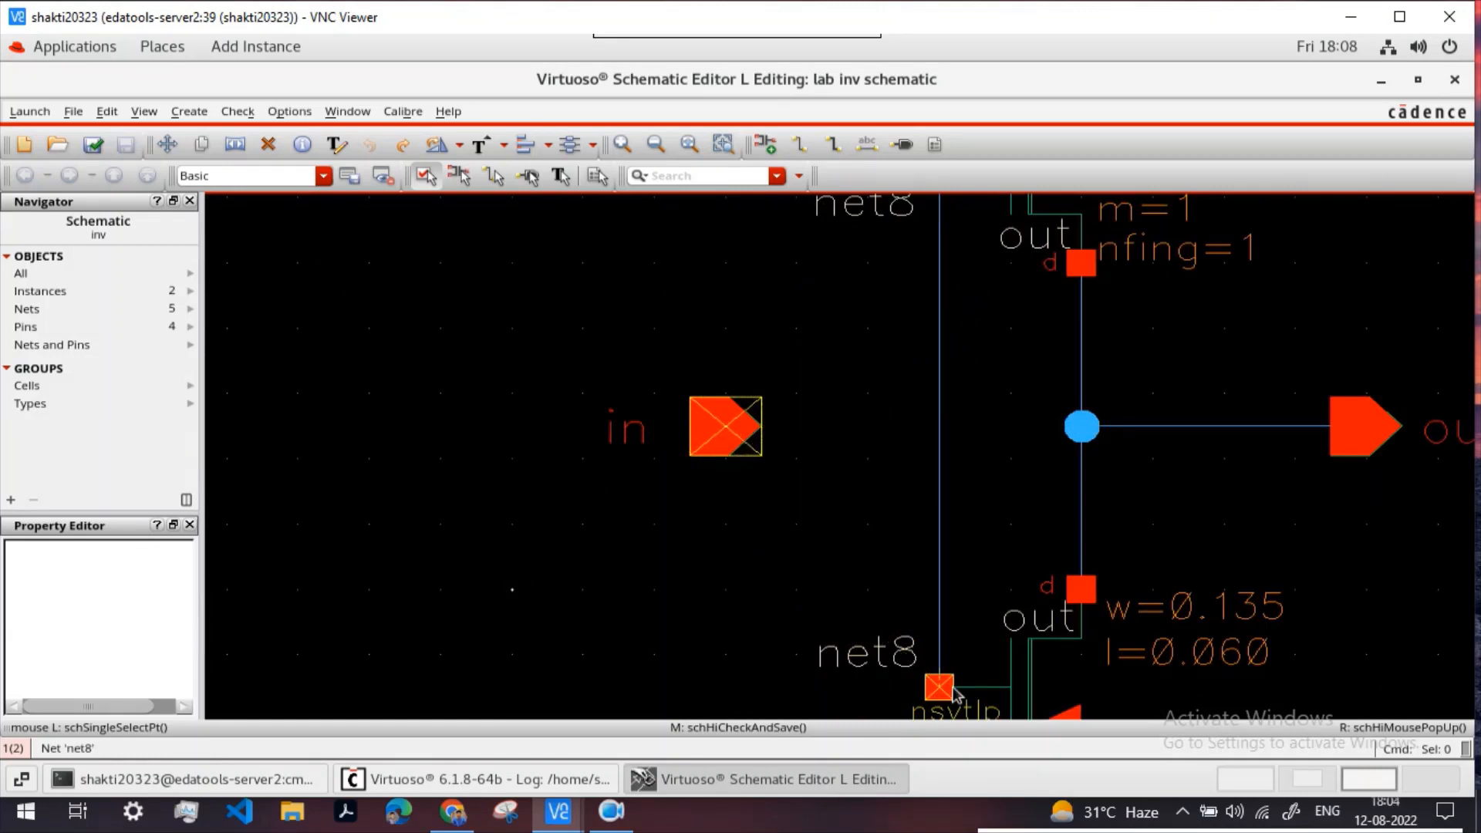
{"action": "scroll", "coordinate": [928, 317], "scroll_direction": "down", "scroll_amount": 1, "text": "ctrl"}
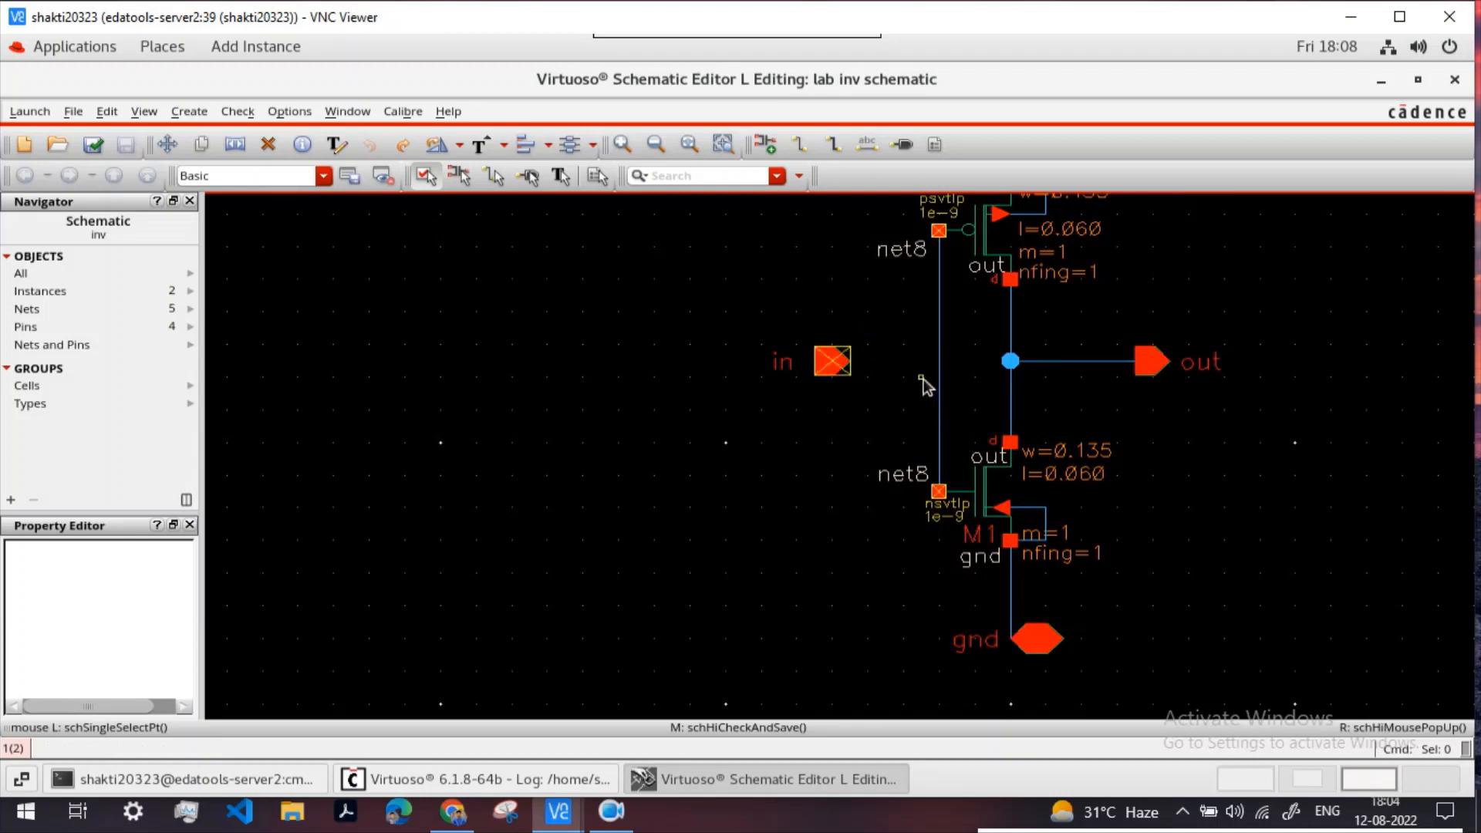
Step: Reconnect the wire joining the gates to the in pin, and check and save the schematic again
{"action": "key", "text": "w"}
{"action": "left_click", "coordinate": [939, 361]}
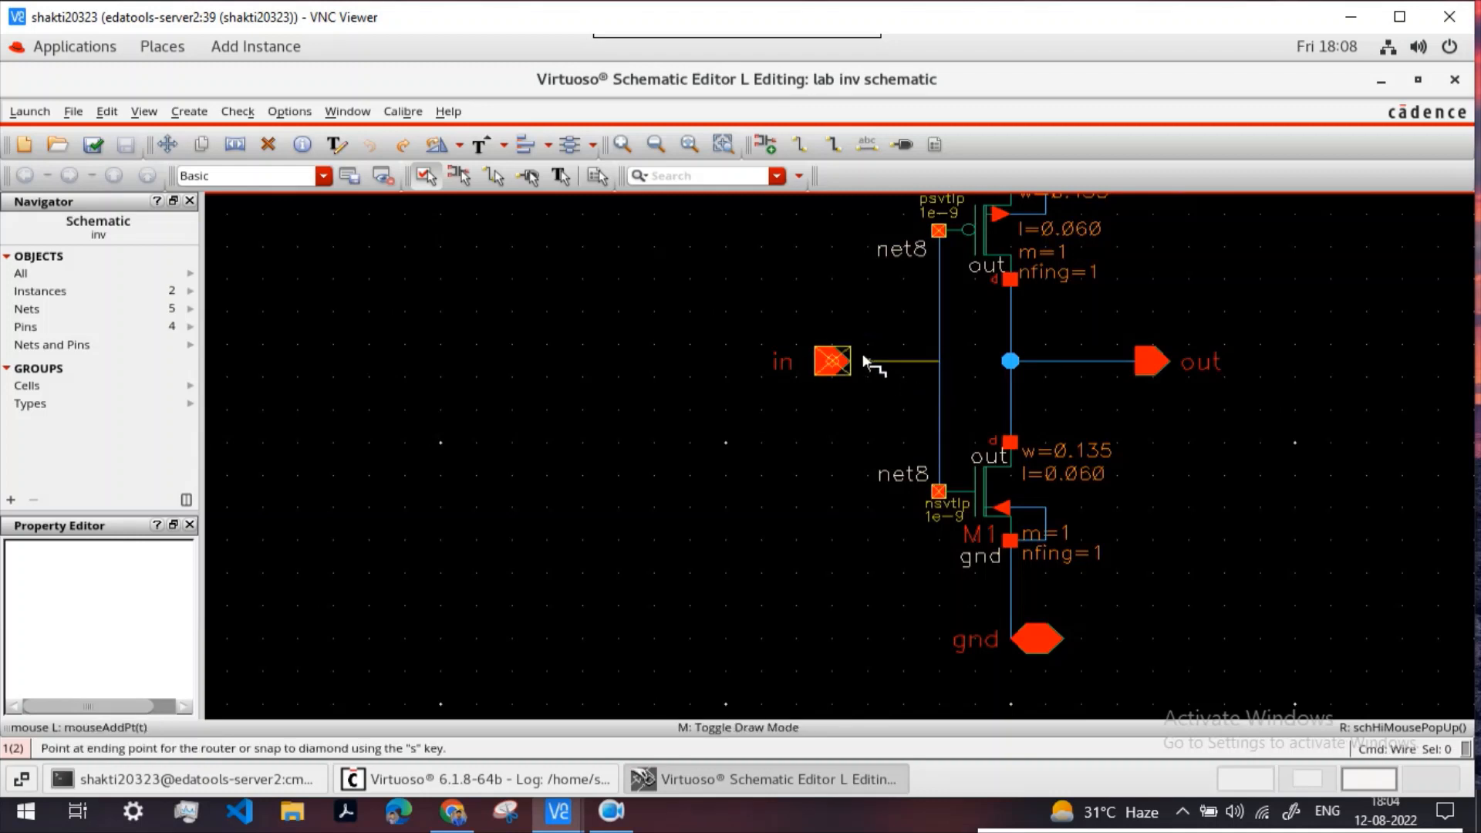
{"action": "left_click", "coordinate": [826, 359]}
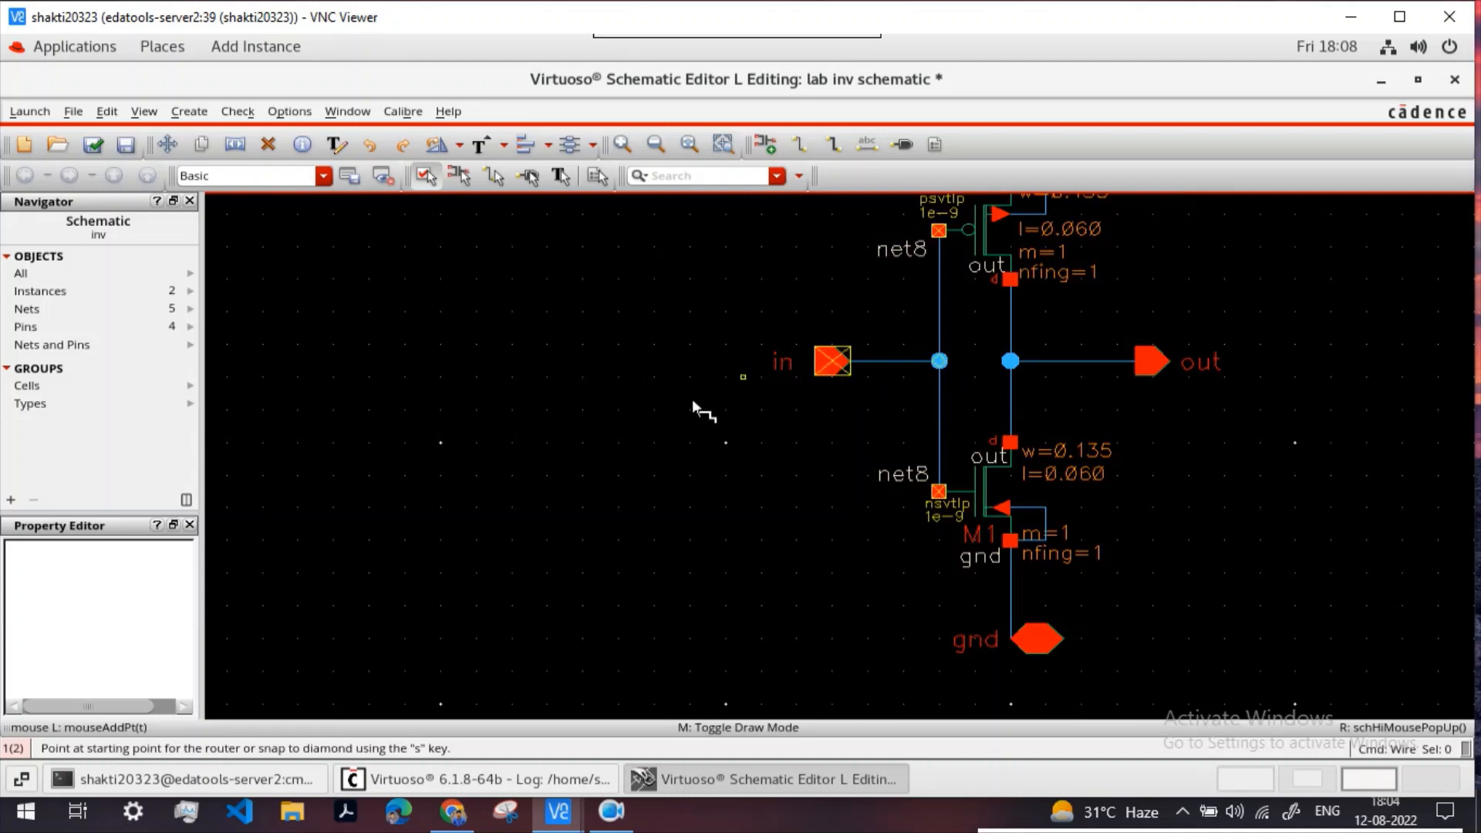
{"action": "key", "text": "Escape"}
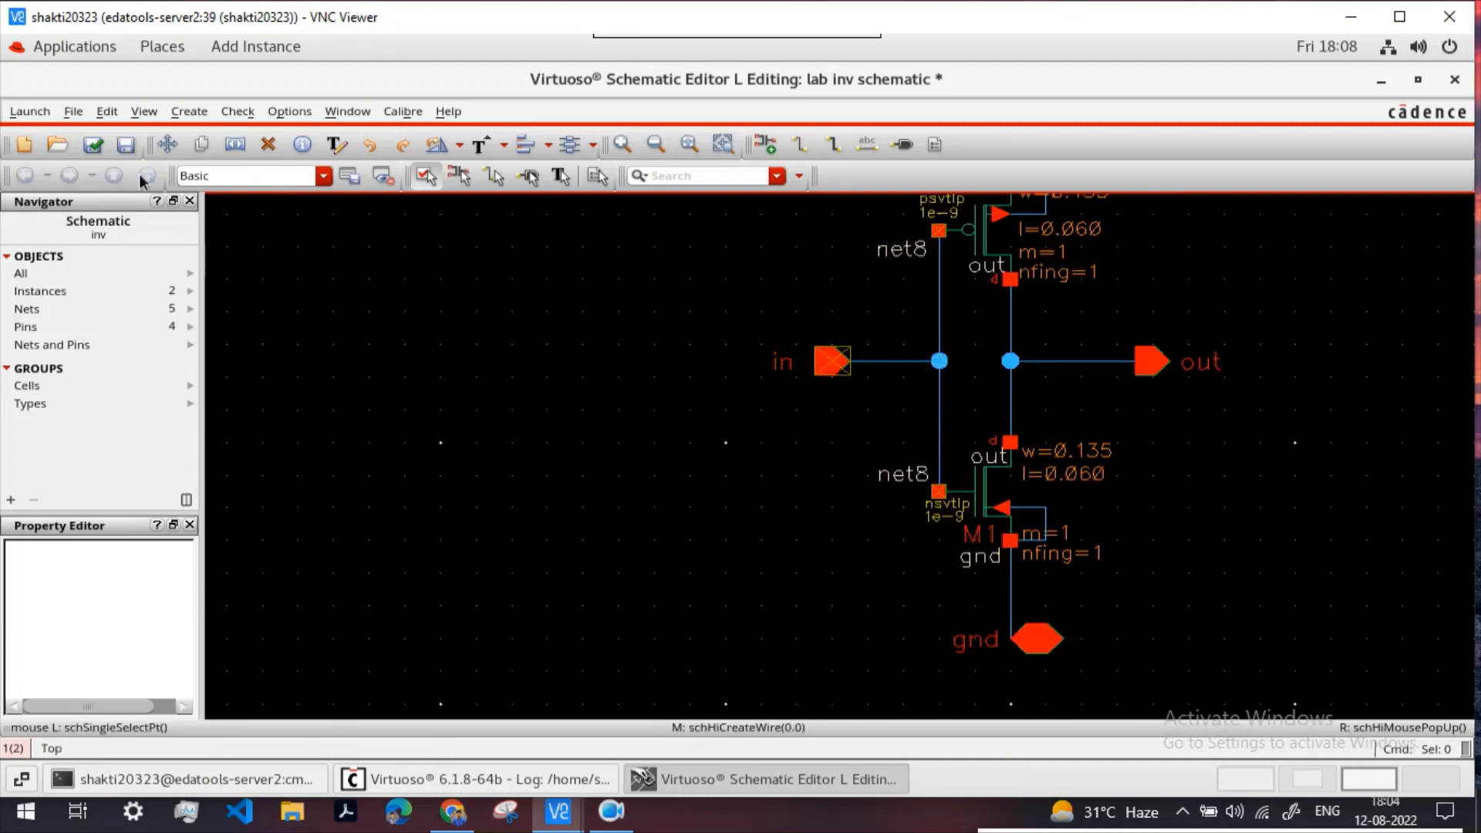
{"action": "left_click", "coordinate": [104, 142]}
{"action": "scroll", "coordinate": [919, 452], "scroll_direction": "down", "scroll_amount": 2}
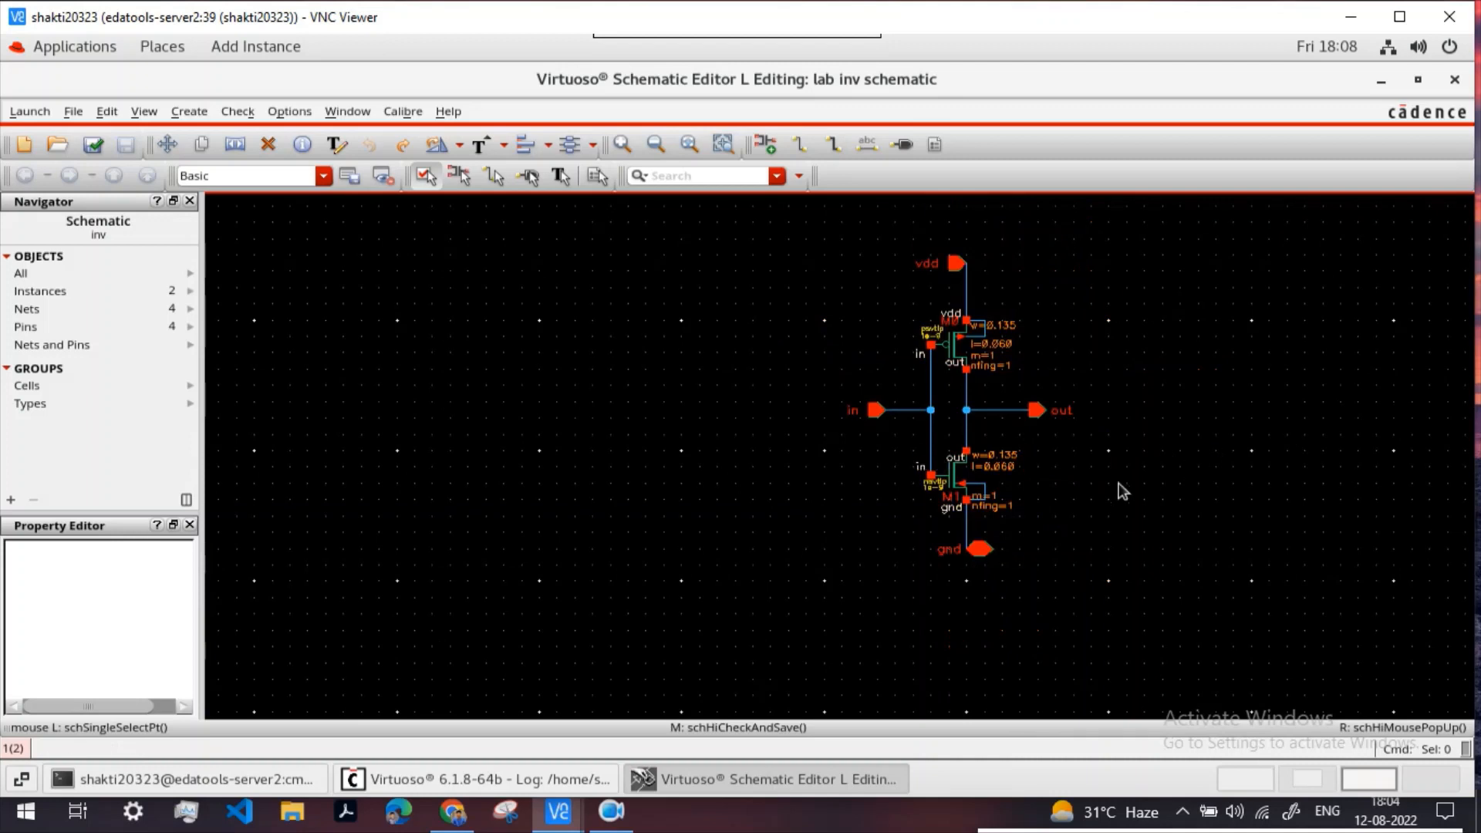
{"action": "key", "text": "Right"}
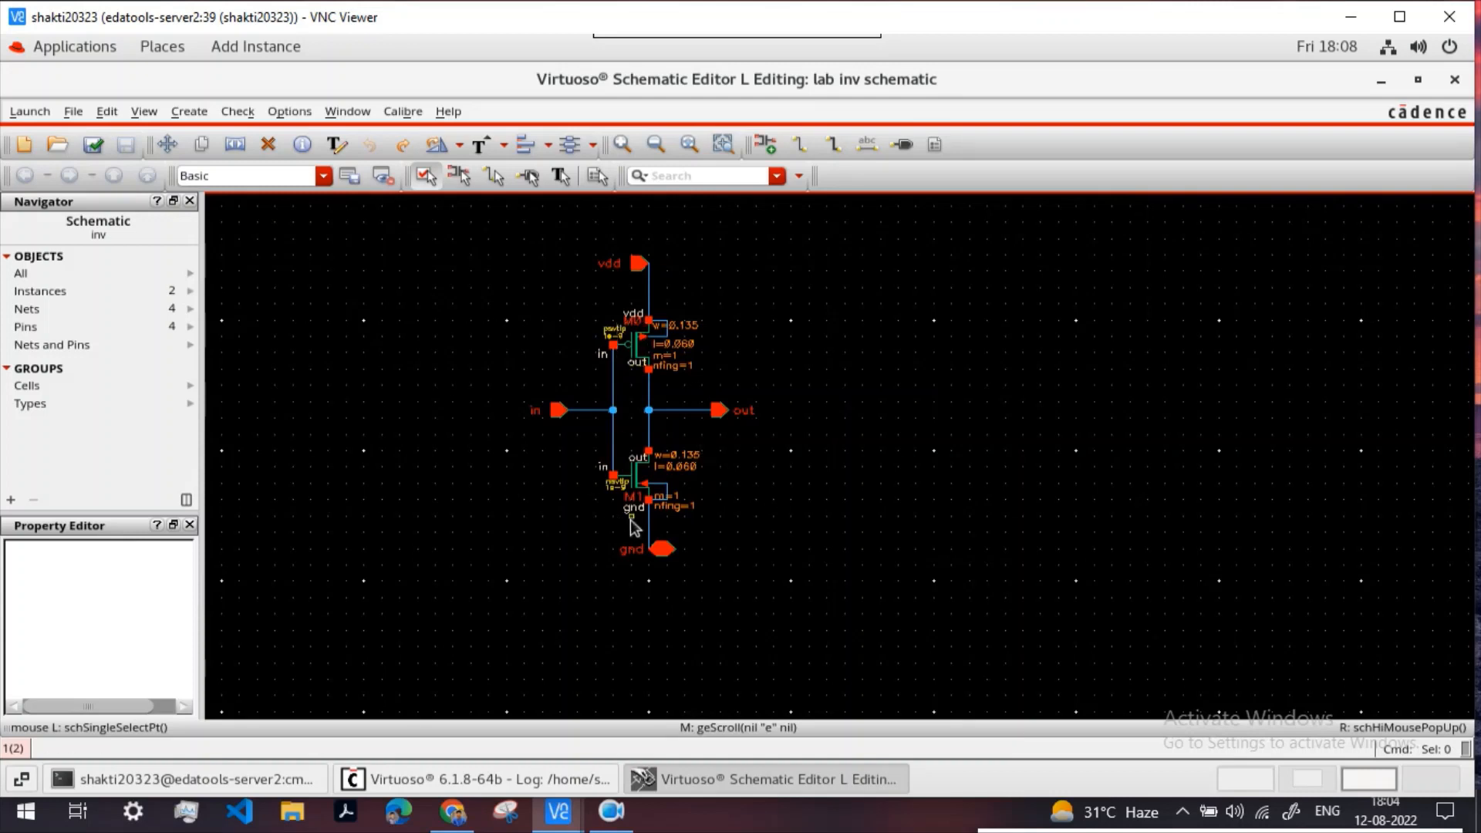
{"action": "left_click", "coordinate": [97, 149]}
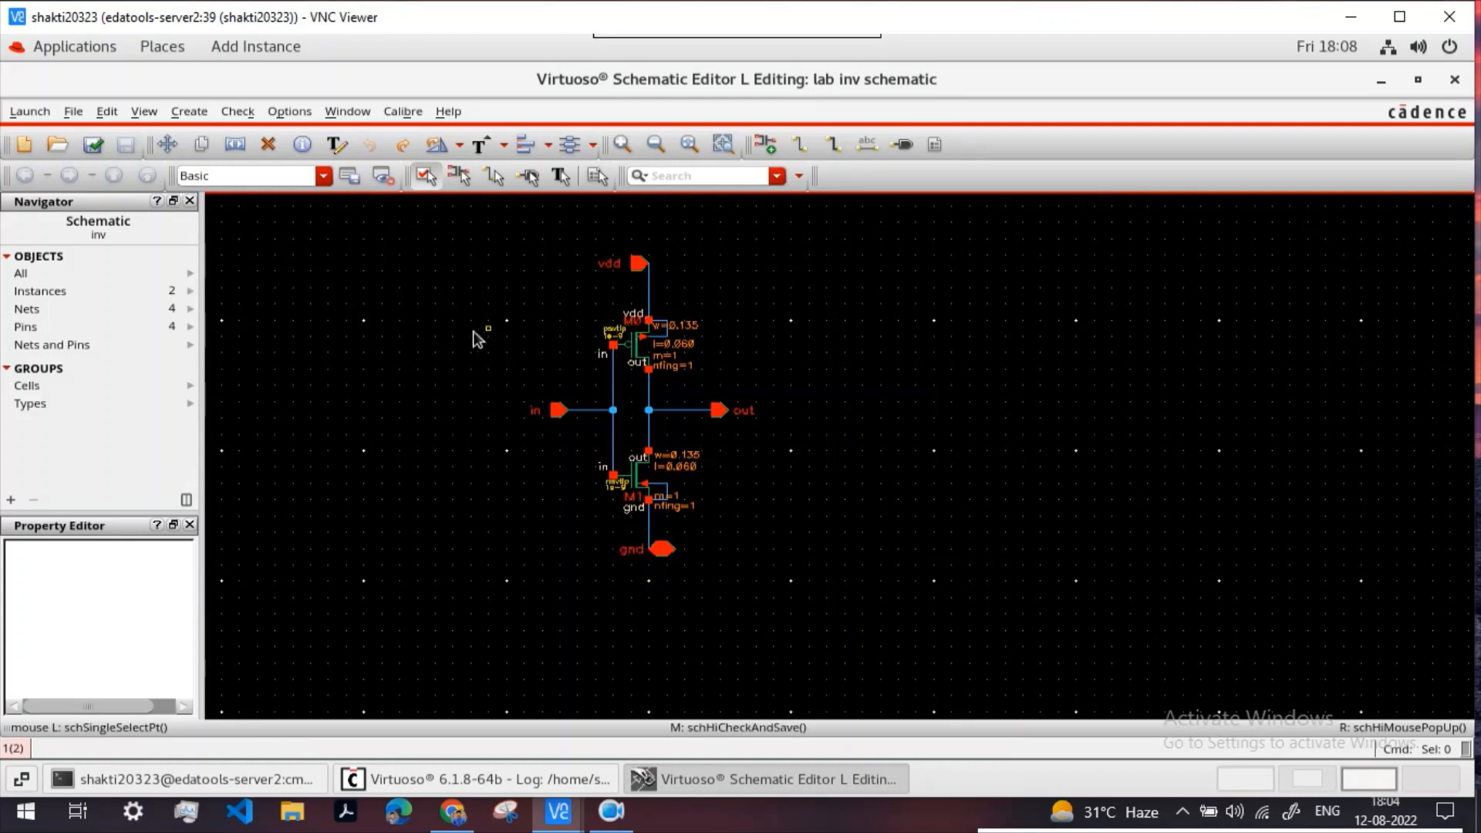
Step: Launch ADE L for the inverter schematic, accepting the alternative licenses for this session
{"action": "left_click", "coordinate": [29, 114]}
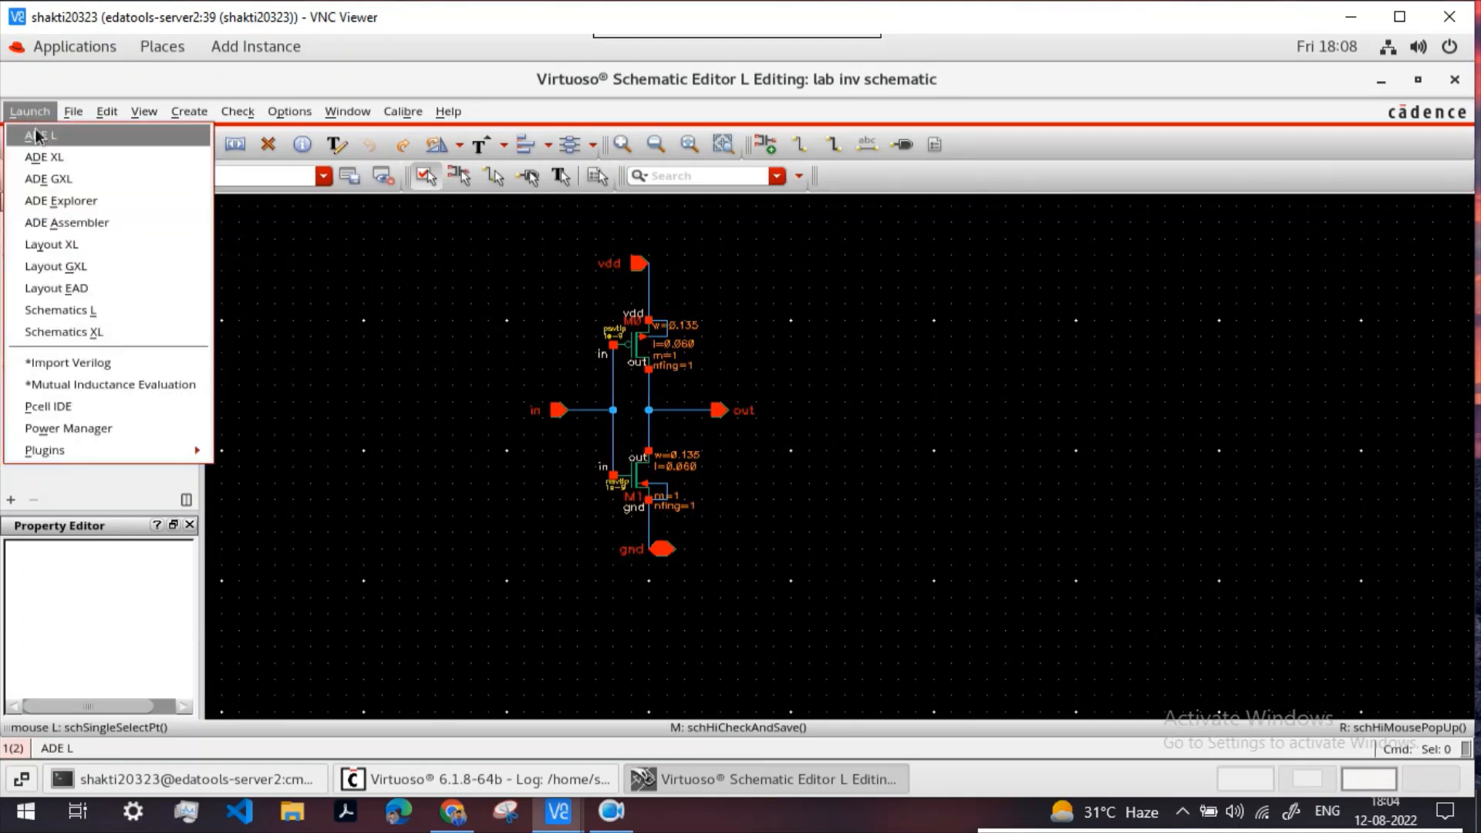
{"action": "left_click", "coordinate": [40, 134]}
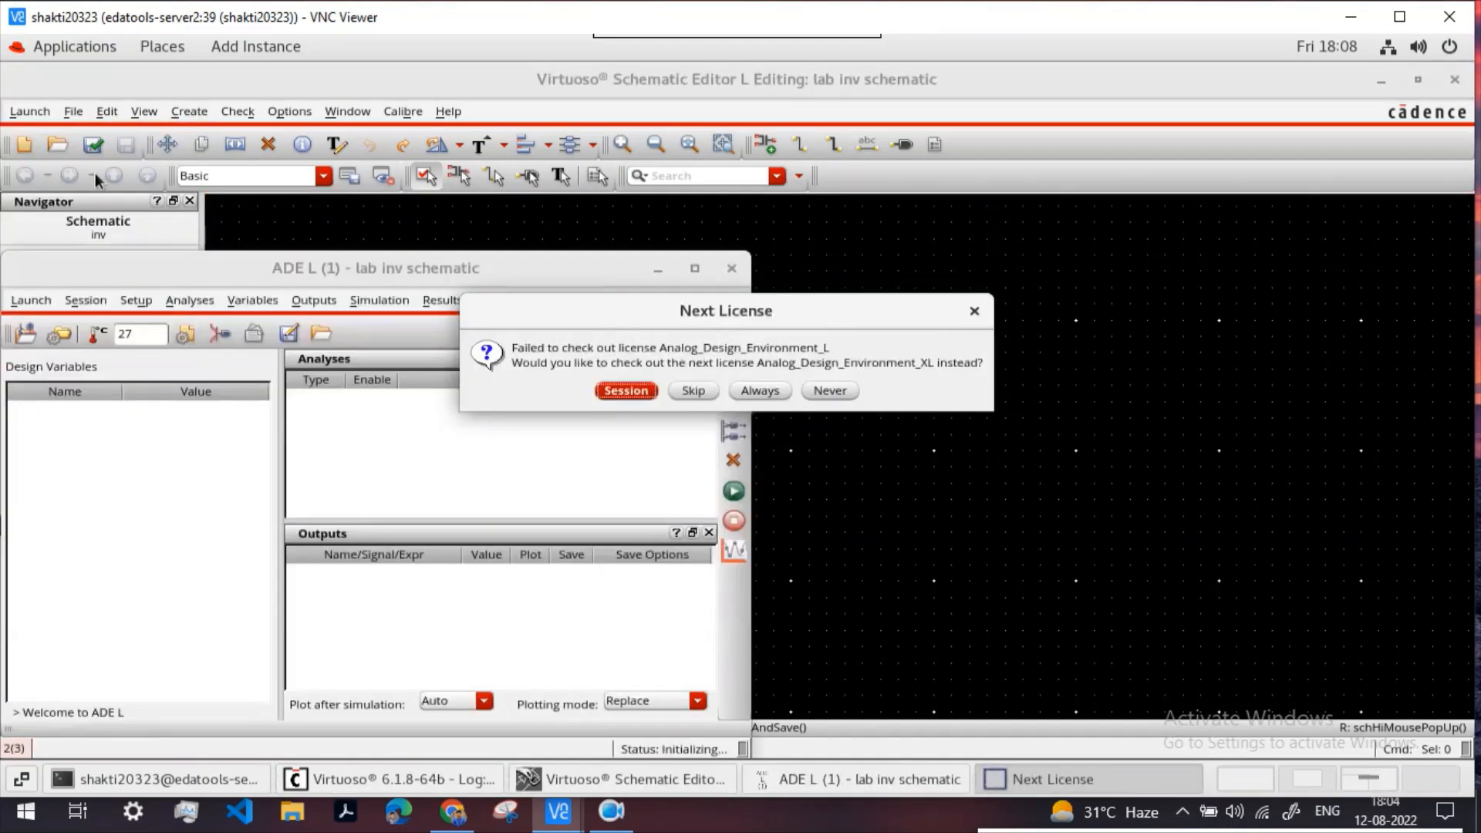
{"action": "left_click", "coordinate": [627, 391]}
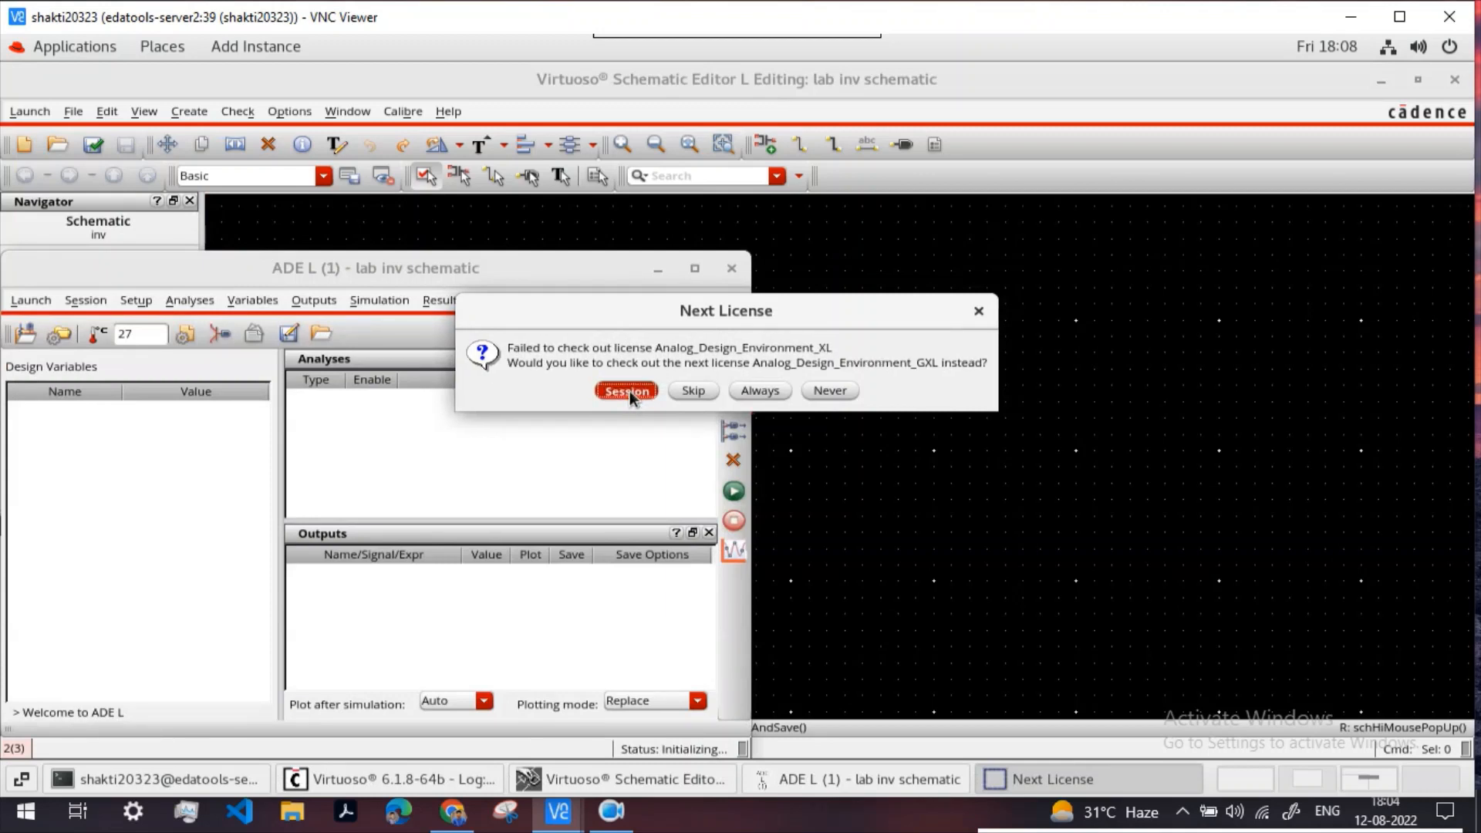
{"action": "left_click", "coordinate": [629, 390]}
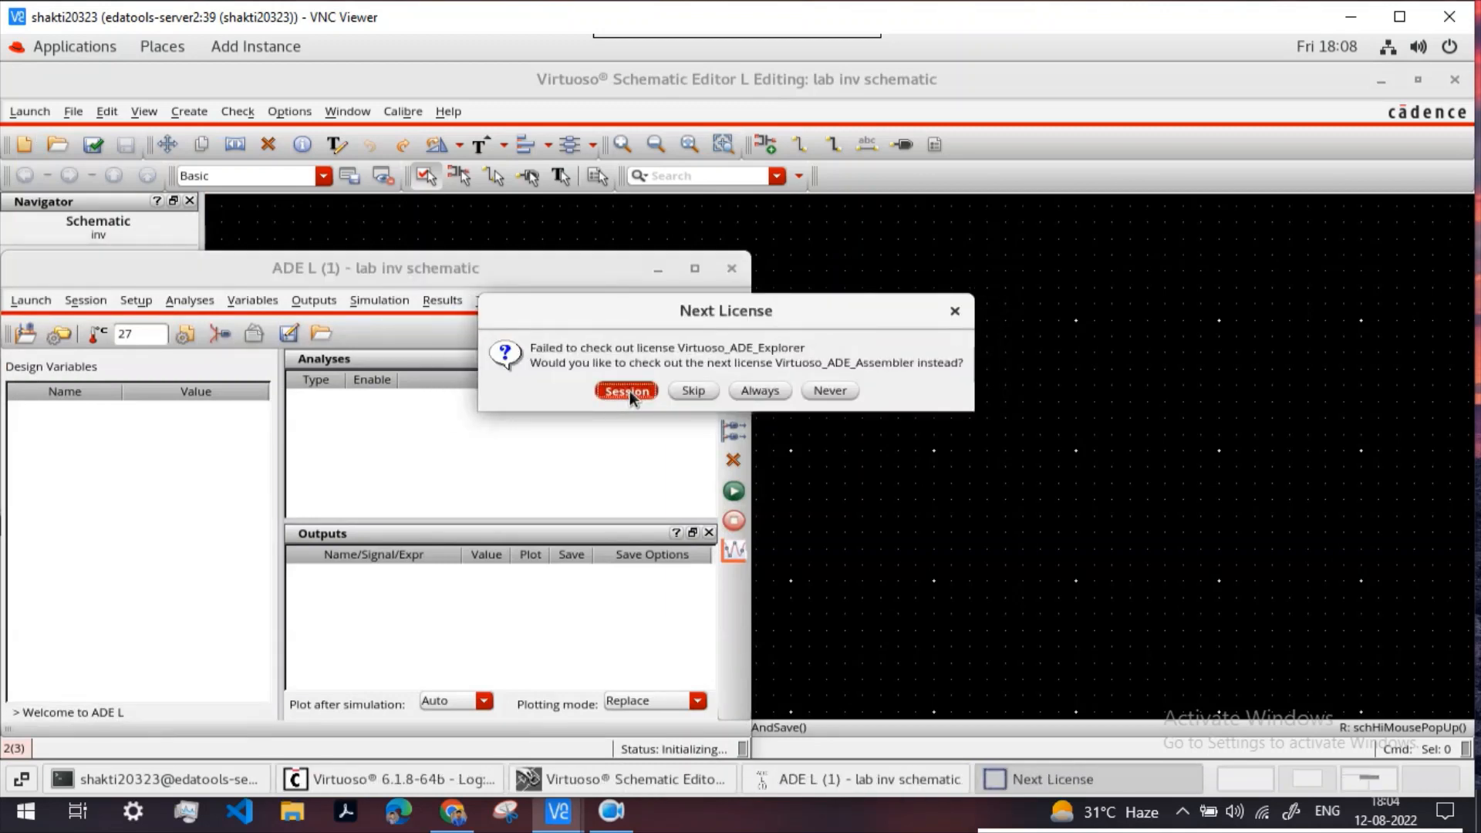
{"action": "left_click", "coordinate": [629, 391]}
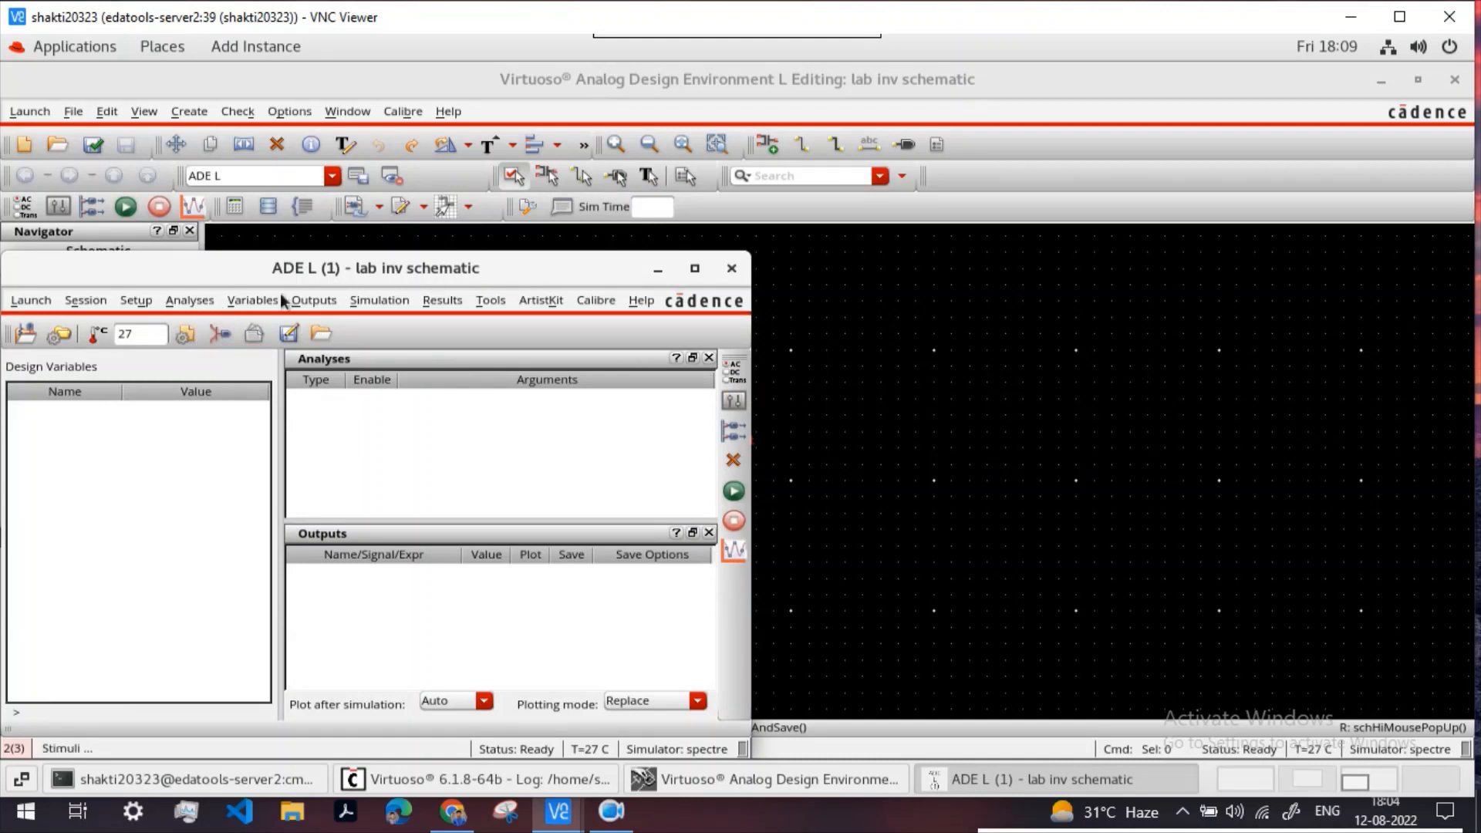
Step: Add an enabled transient (tran) analysis with a stop time of 100n
{"action": "left_click", "coordinate": [192, 302]}
{"action": "left_click", "coordinate": [214, 335]}
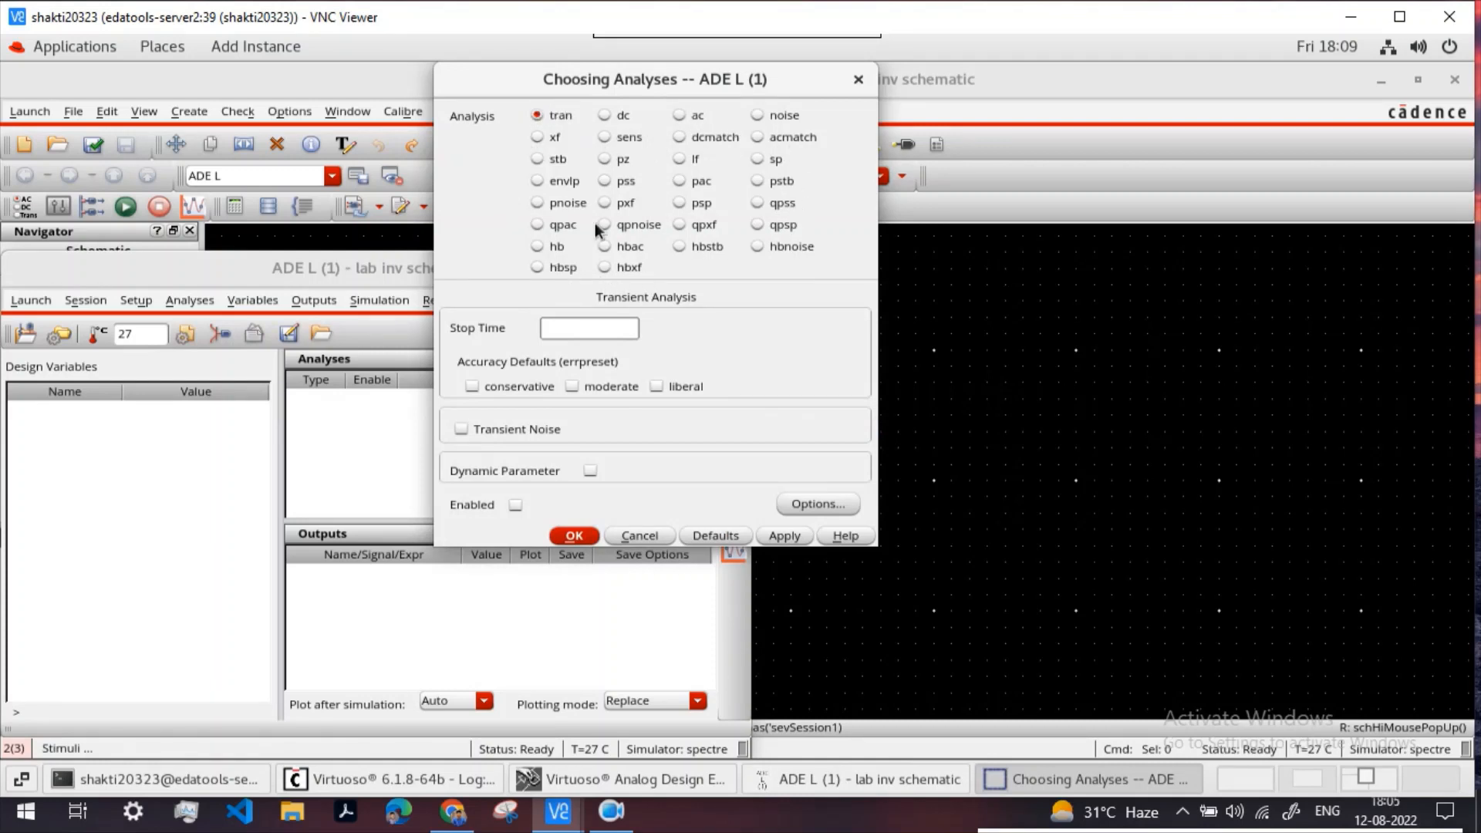
{"action": "left_click", "coordinate": [580, 328]}
{"action": "type", "text": "100n"}
{"action": "left_click", "coordinate": [517, 507]}
{"action": "left_click", "coordinate": [783, 535]}
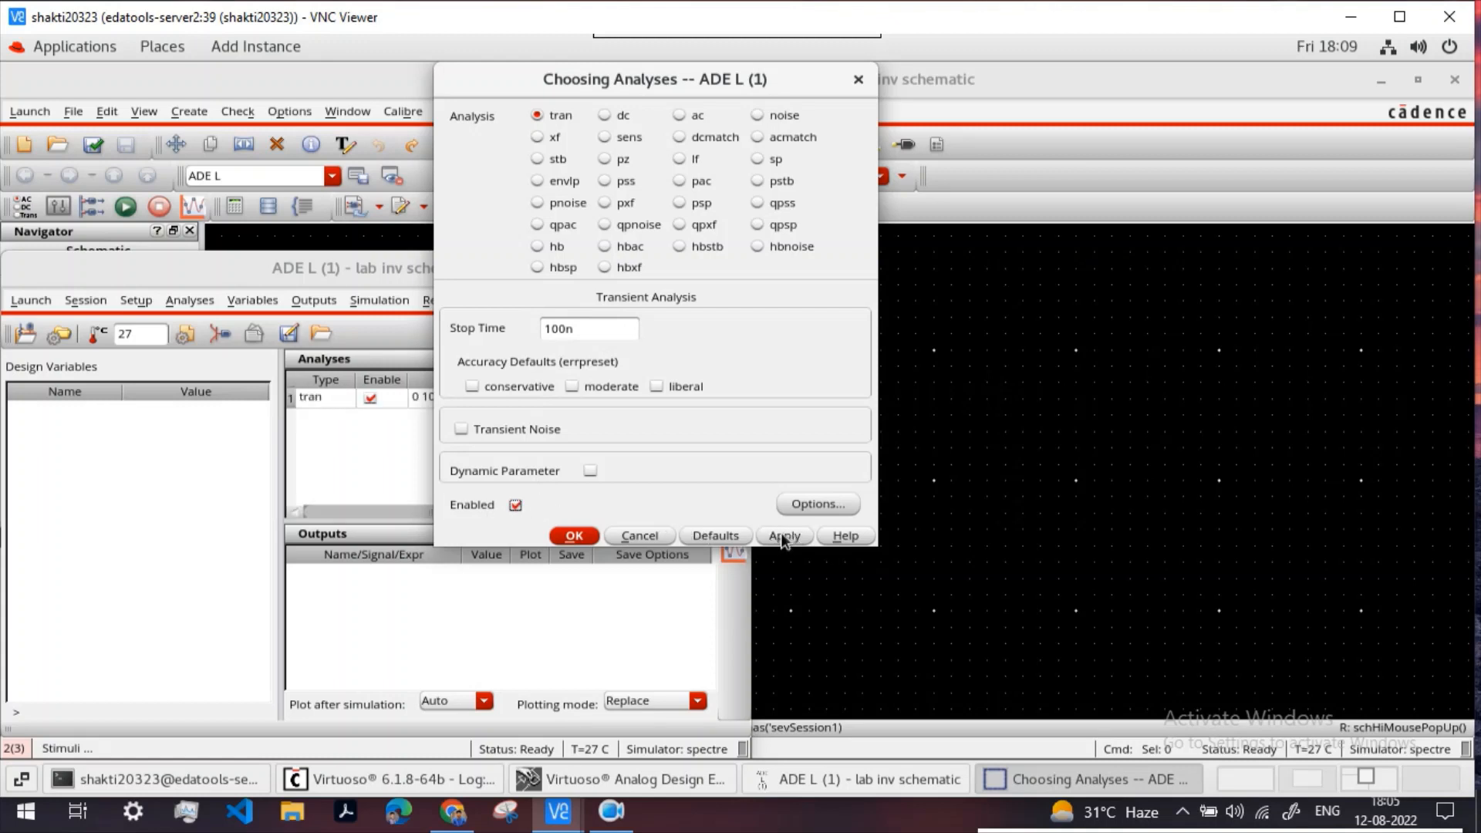
{"action": "left_click", "coordinate": [578, 540]}
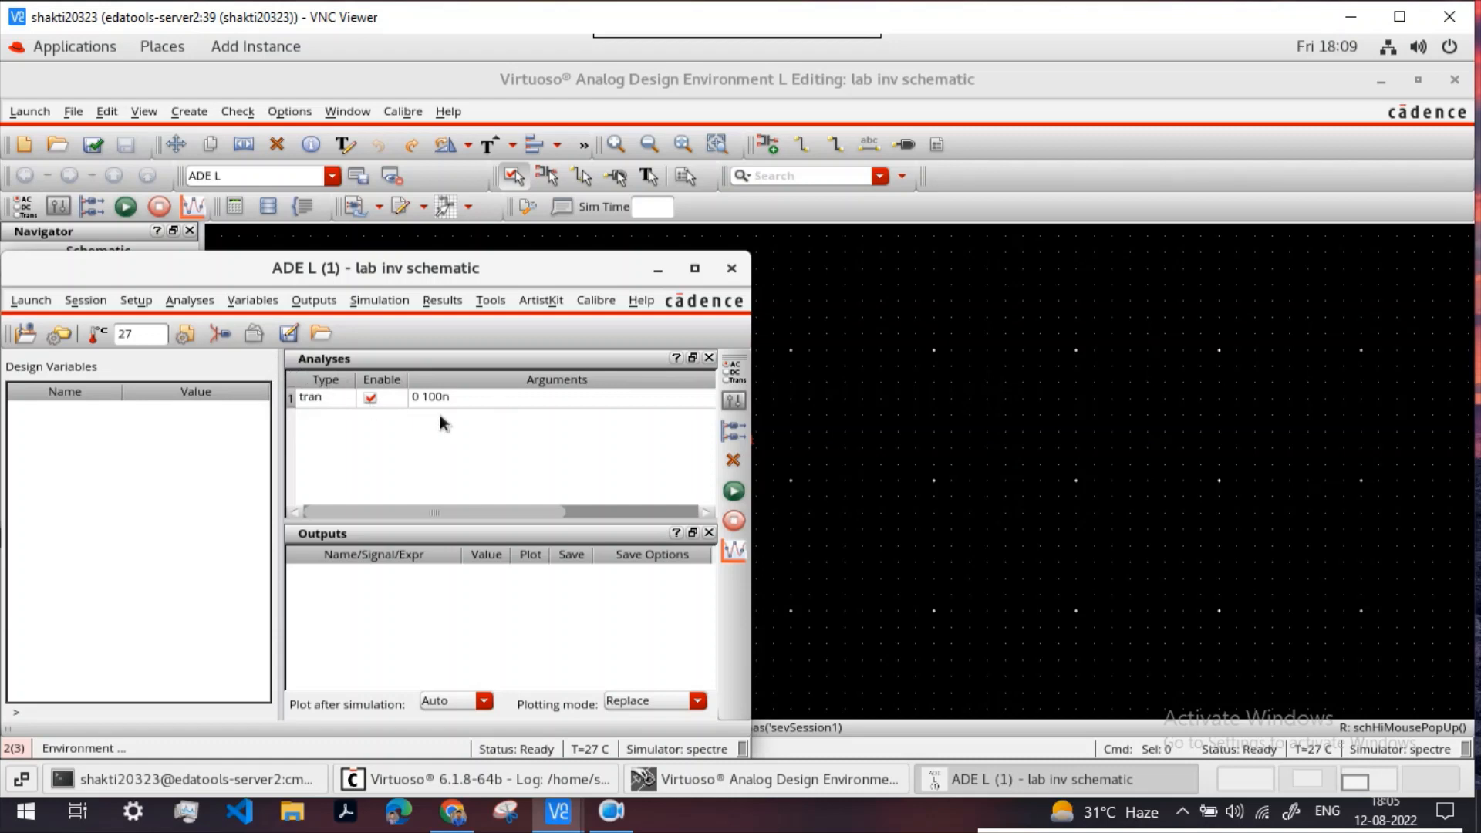
Step: Open the analog stimuli setup and enable the gnd input as a dc voltage source with DC voltage 0
{"action": "left_click", "coordinate": [216, 339]}
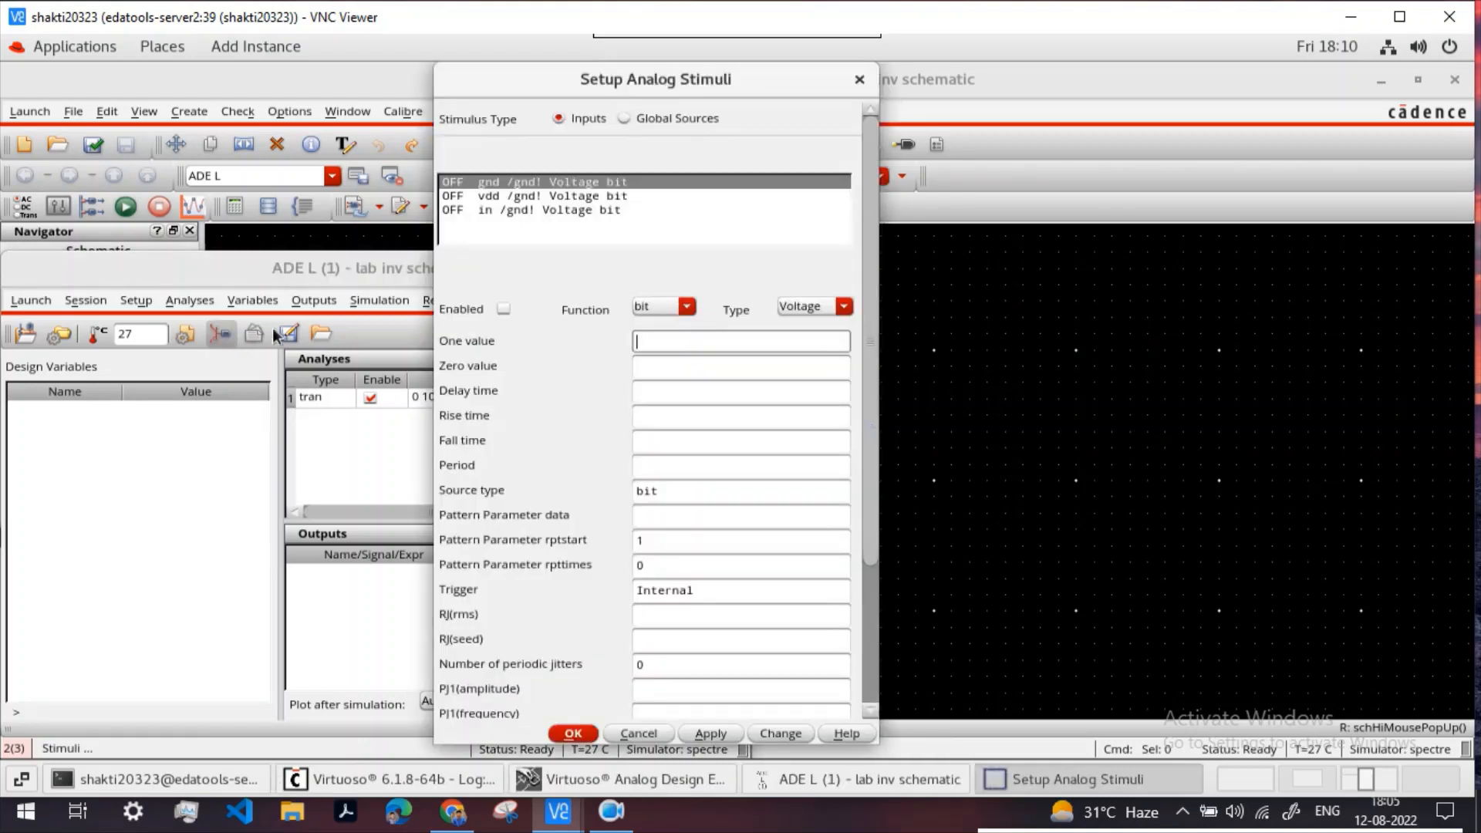
{"action": "left_click", "coordinate": [504, 309]}
{"action": "left_click", "coordinate": [687, 307]}
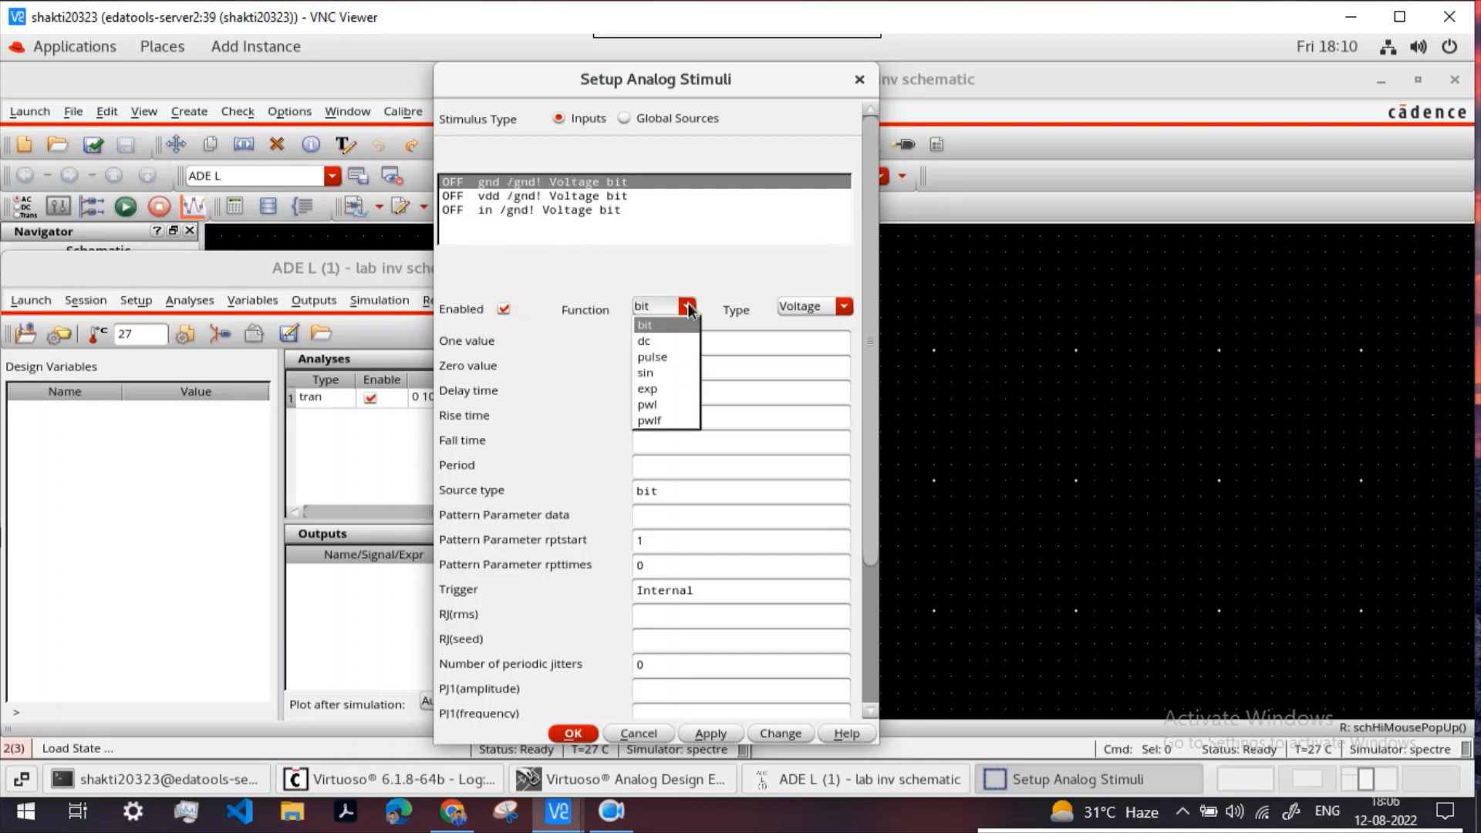
{"action": "left_click", "coordinate": [668, 342]}
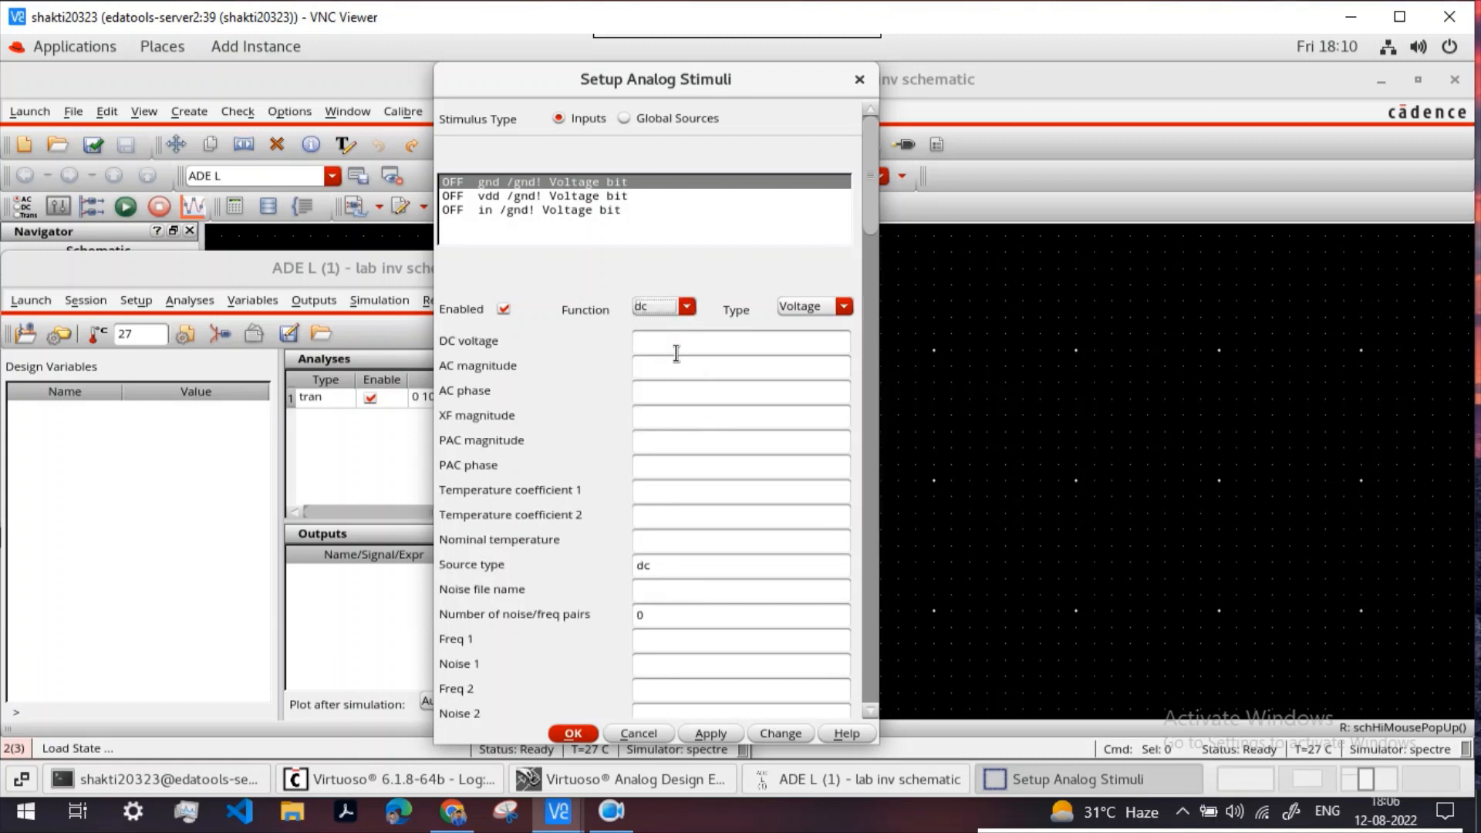
{"action": "left_click", "coordinate": [679, 351]}
{"action": "left_click", "coordinate": [711, 731]}
Step: Enable the vdd input stimulus as a dc voltage source with DC voltage 1.08 and apply it
{"action": "left_click", "coordinate": [534, 197]}
{"action": "left_click", "coordinate": [504, 309]}
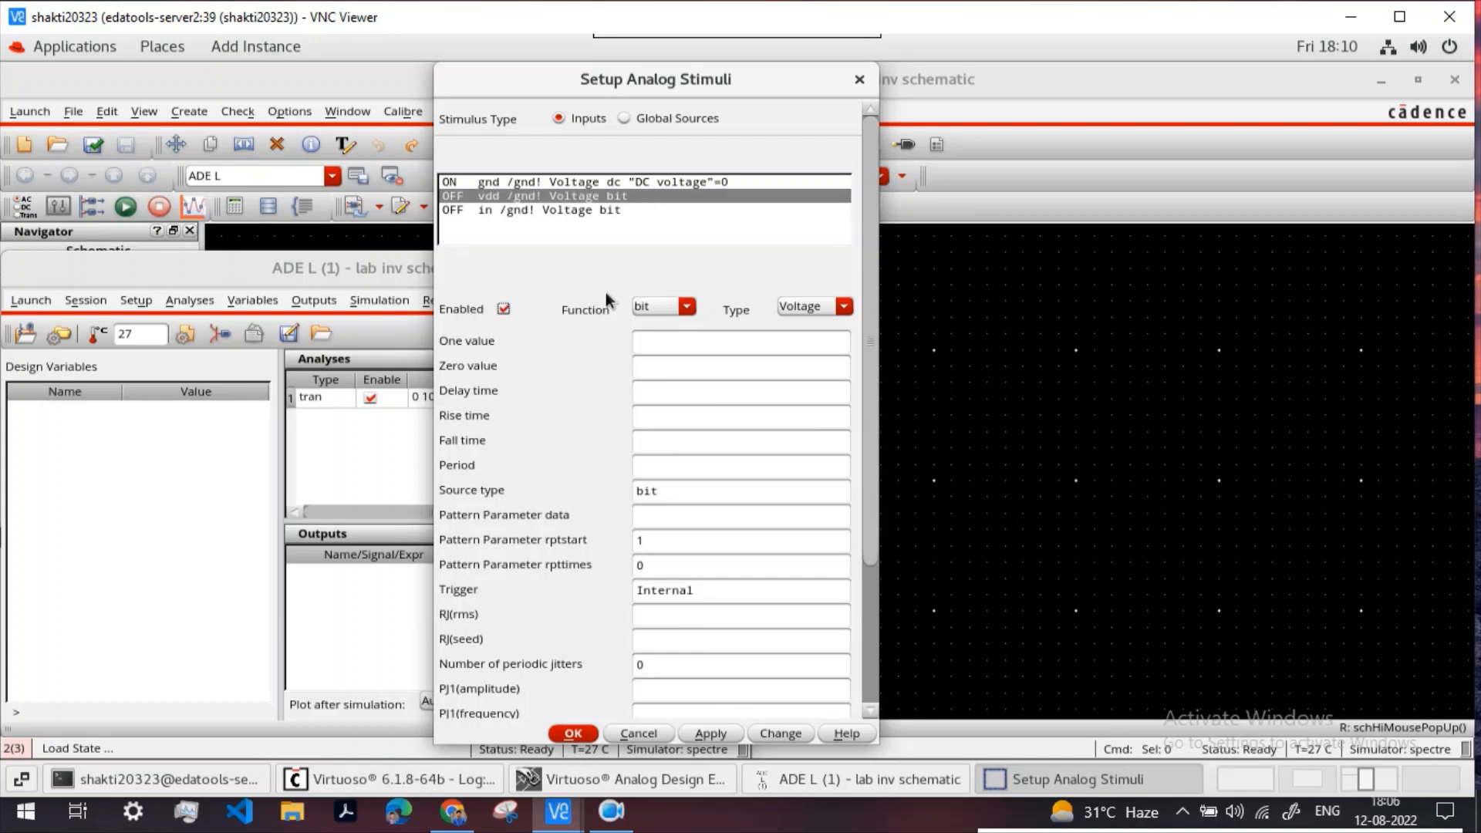
{"action": "left_click", "coordinate": [685, 307]}
{"action": "left_click", "coordinate": [665, 345]}
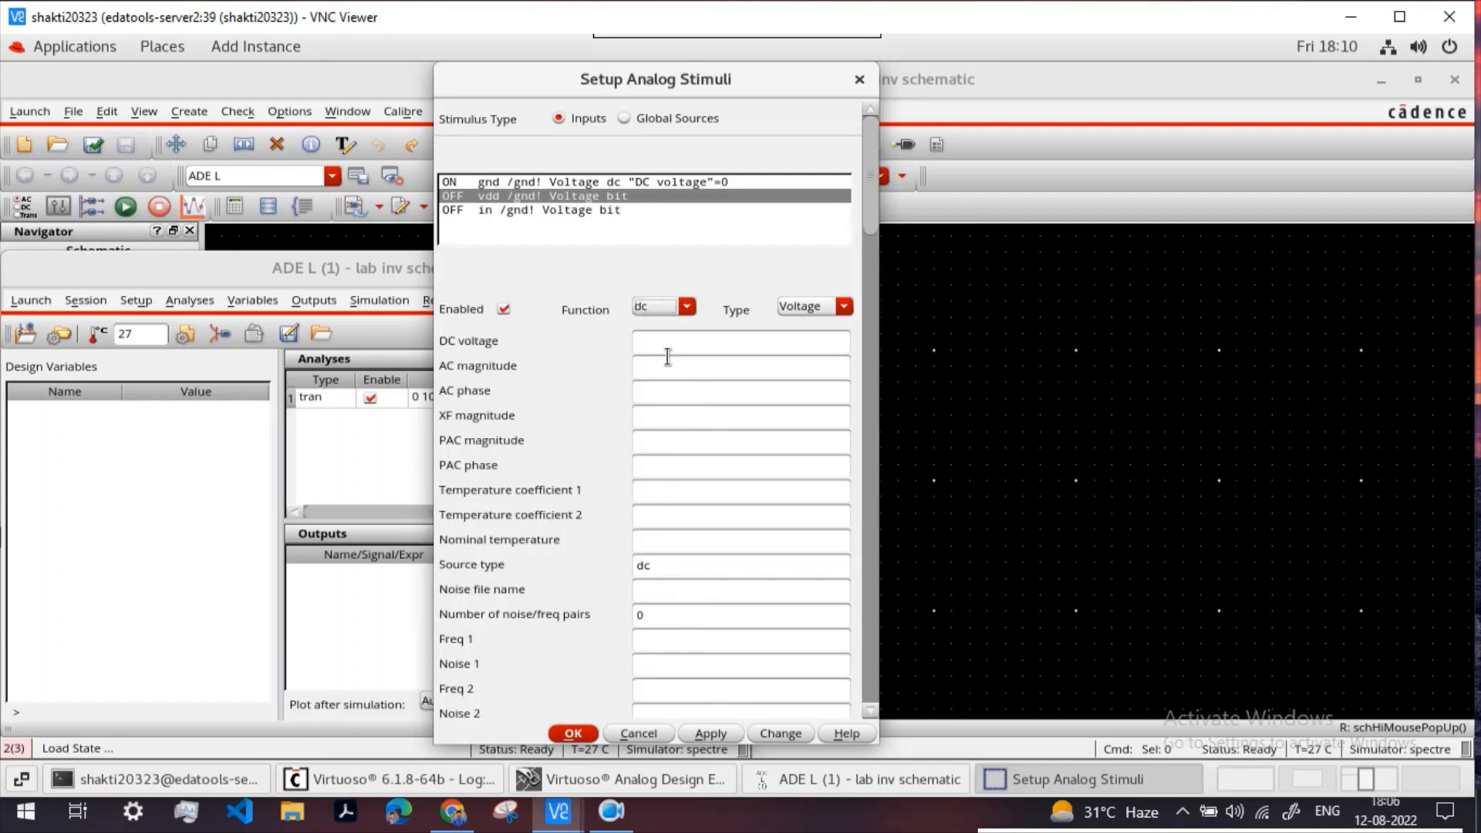
{"action": "left_click", "coordinate": [654, 342]}
{"action": "type", "text": "1.08"}
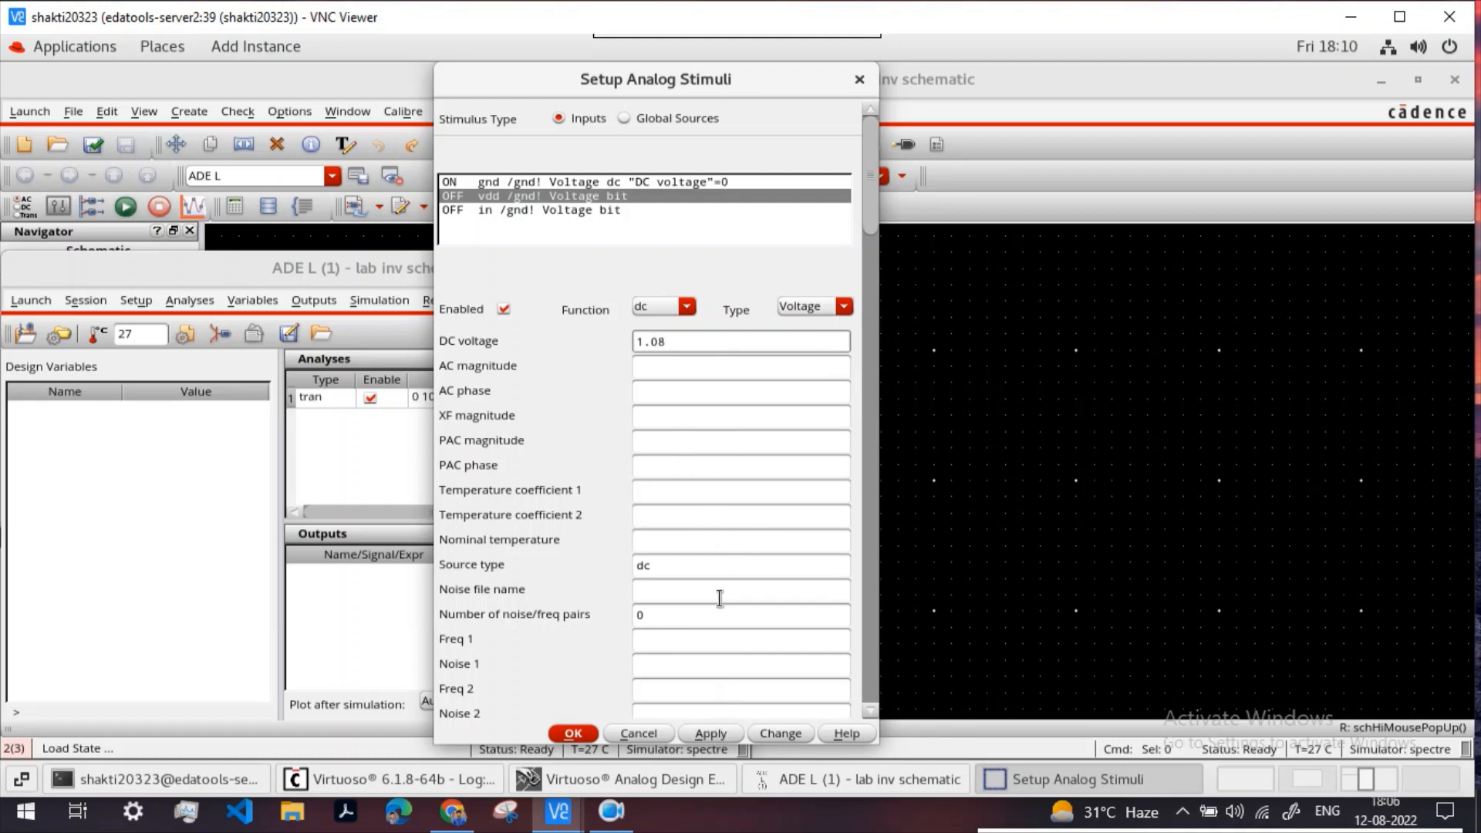
{"action": "left_click", "coordinate": [717, 734]}
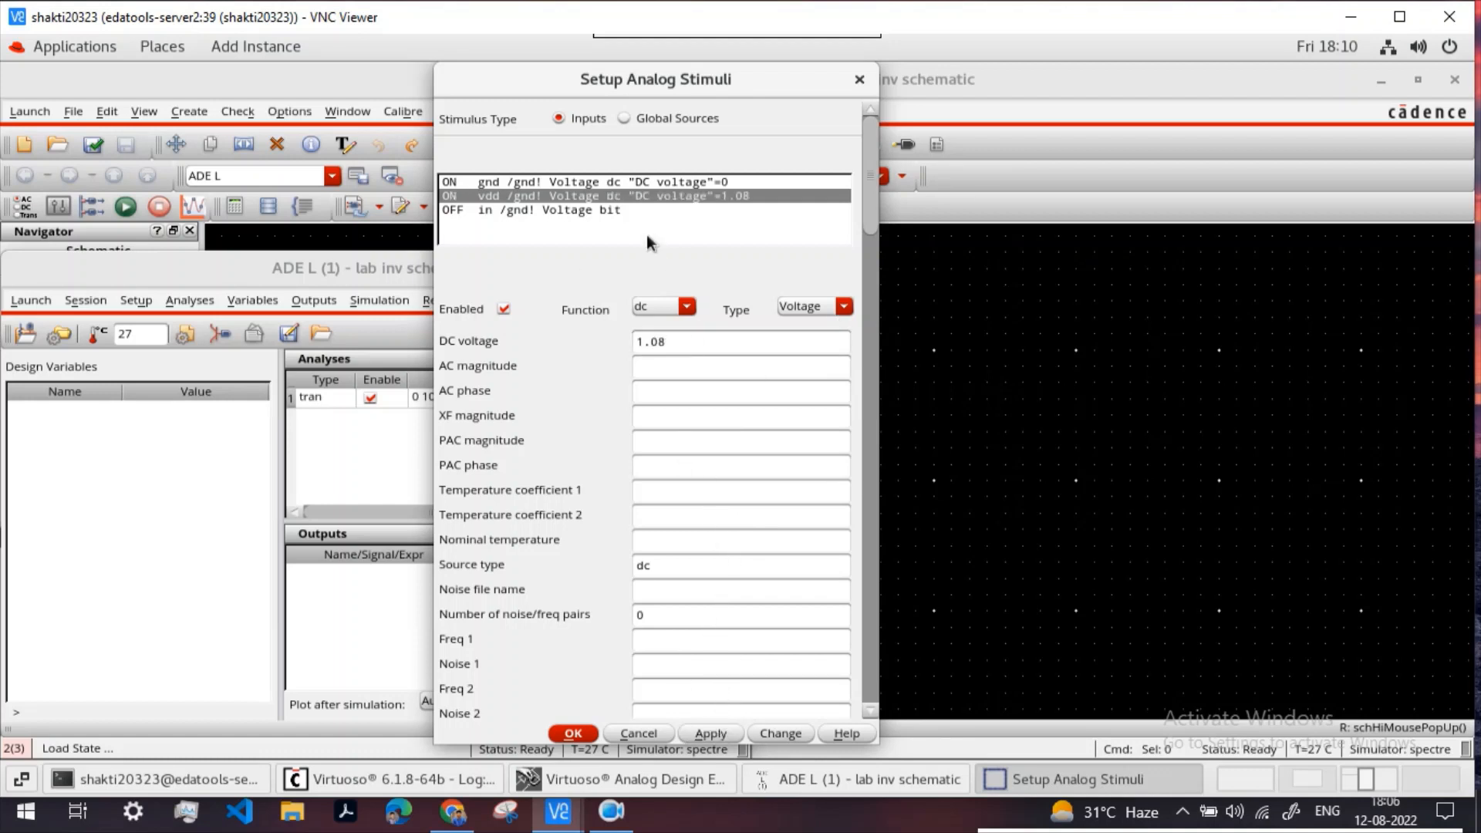
Step: Enable the in input stimulus and set its function to pulse, keeping the voltage type
{"action": "left_click", "coordinate": [551, 211]}
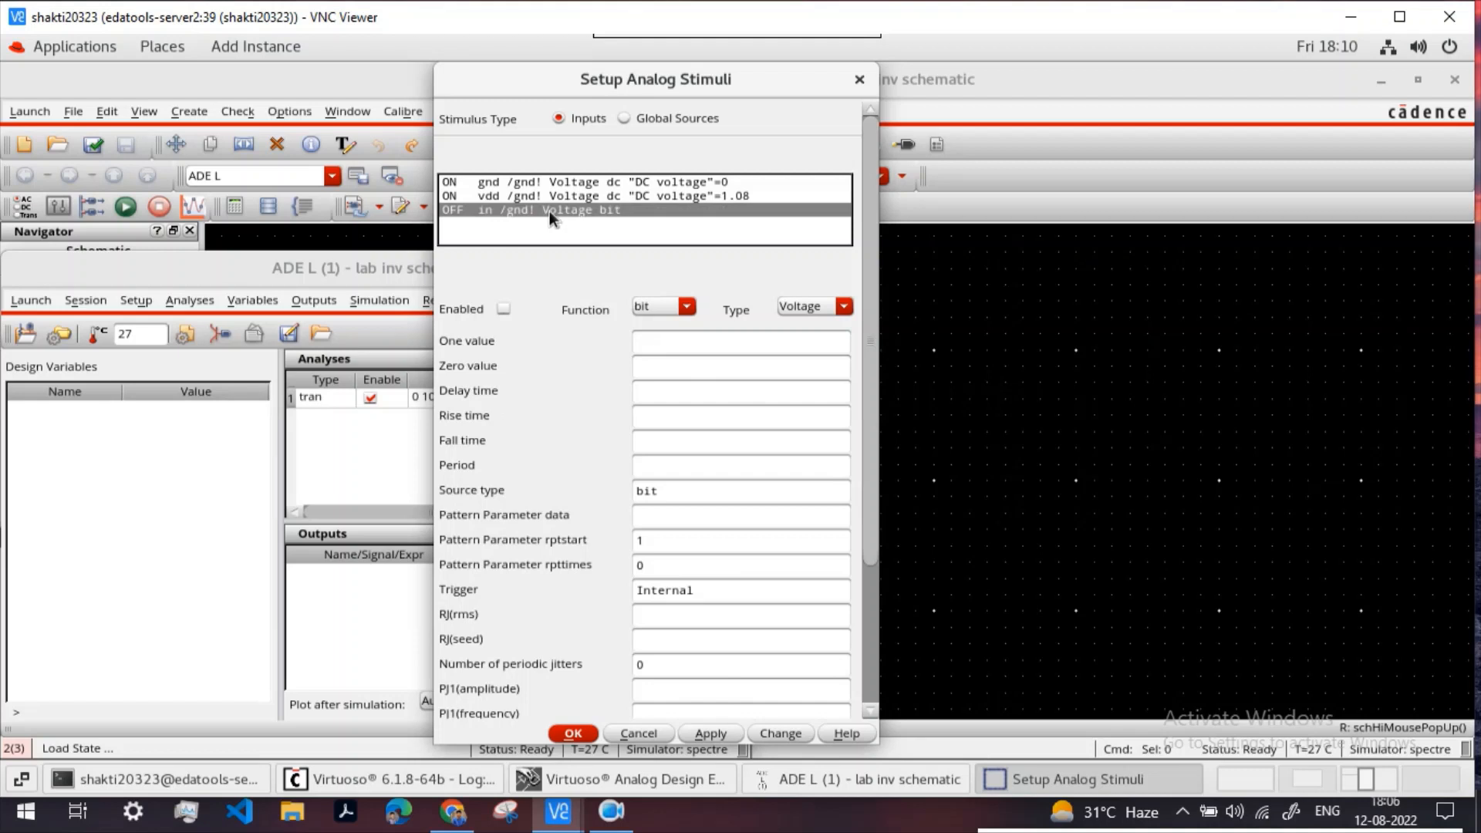
{"action": "left_click", "coordinate": [503, 309]}
{"action": "left_click", "coordinate": [685, 308]}
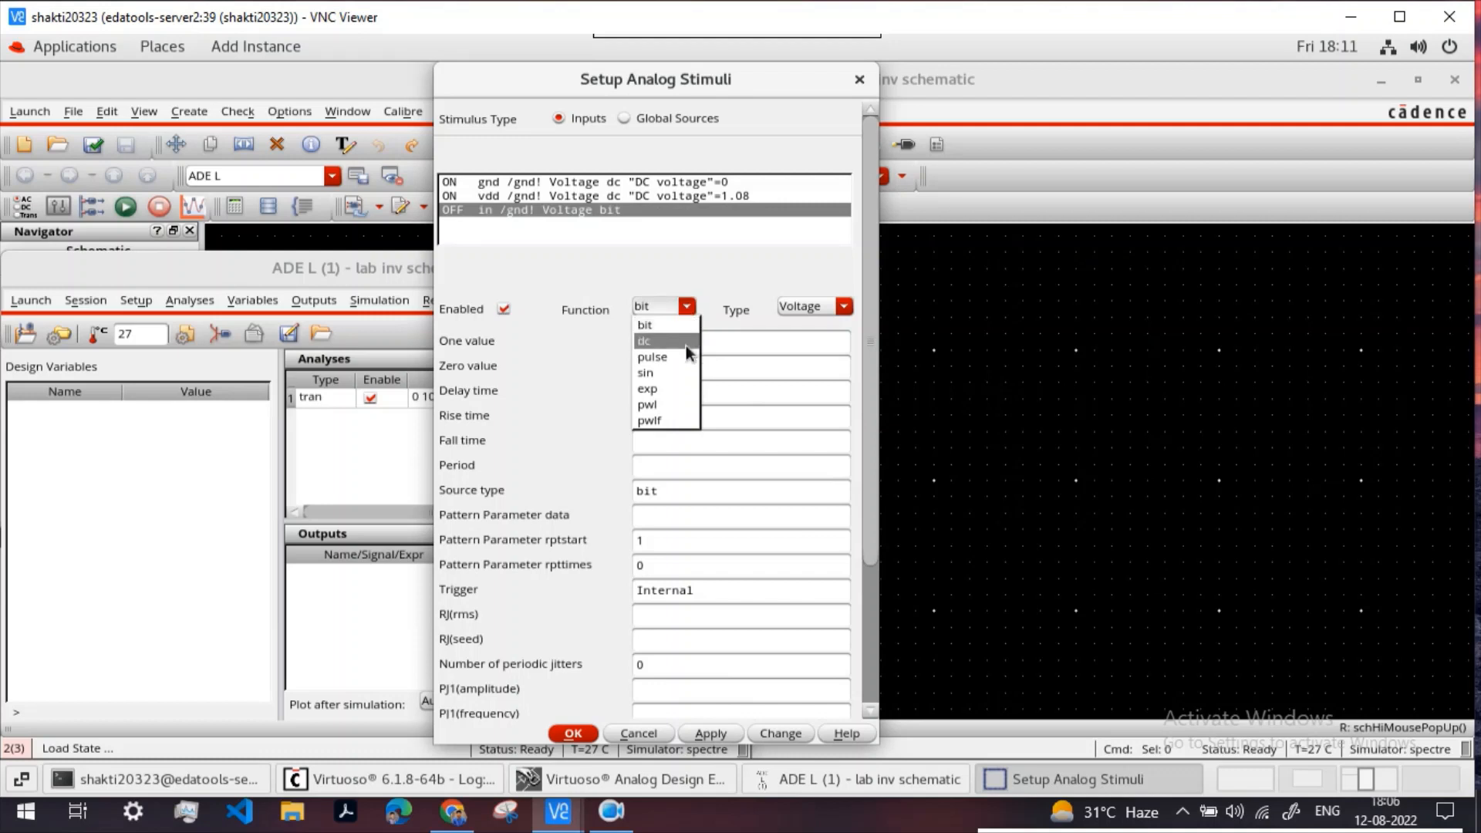
{"action": "left_click", "coordinate": [682, 359]}
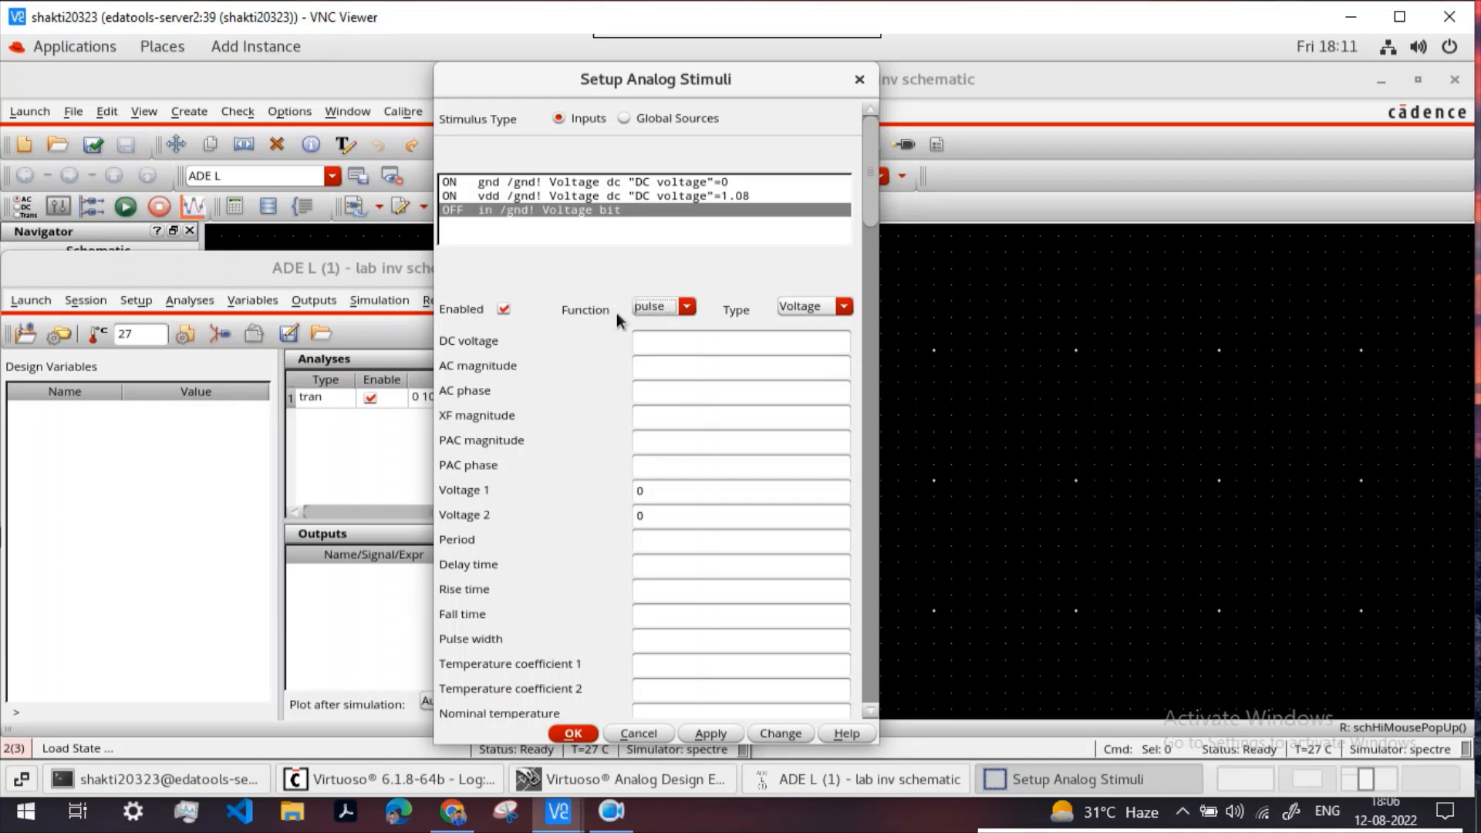
Step: Keep Voltage 1 of the in pulse at 0 and set Voltage 2 to 1.08
{"action": "left_click", "coordinate": [658, 498]}
{"action": "left_click_drag", "start_coordinate": [641, 490], "coordinate": [627, 489]}
{"action": "left_click", "coordinate": [650, 521]}
{"action": "key", "text": "BackSpace"}
{"action": "type", "text": "1."}
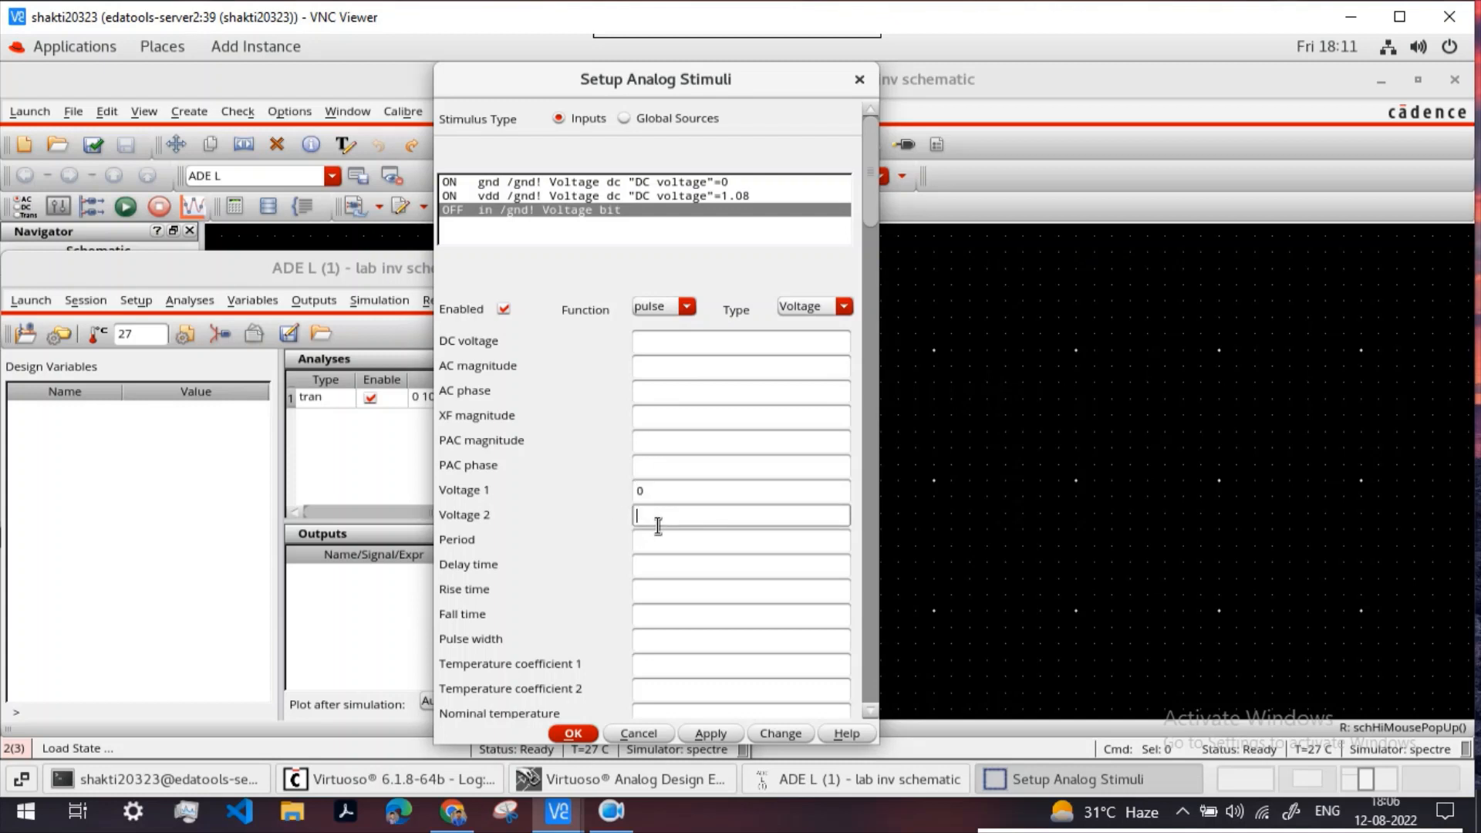
{"action": "type", "text": "08"}
Step: Set the in pulse's period to 10n, leave its pulse width empty, and apply and accept the stimuli setup
{"action": "left_click", "coordinate": [652, 540]}
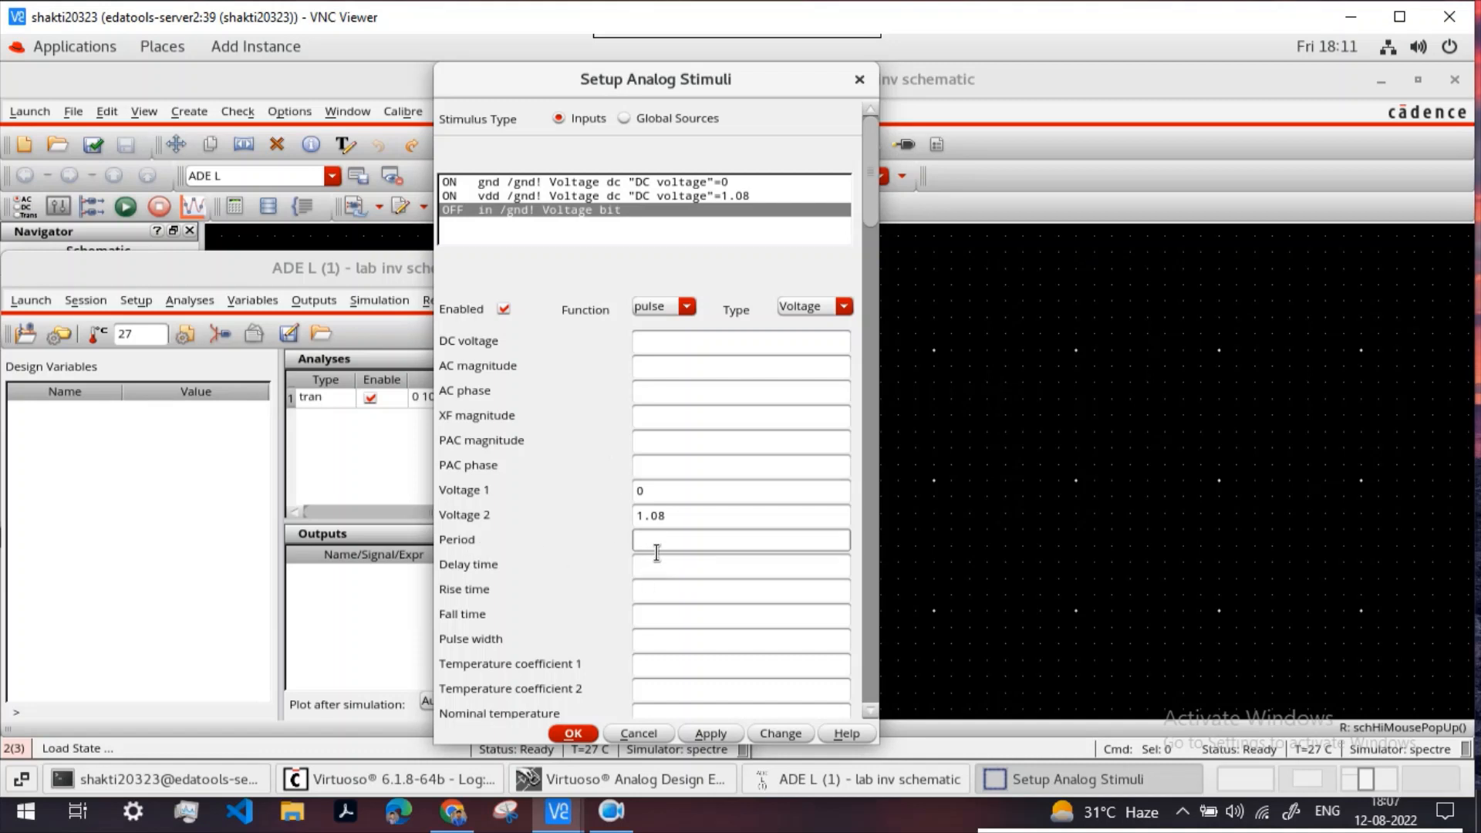
{"action": "type", "text": "10n"}
{"action": "scroll", "coordinate": [614, 603], "scroll_direction": "down", "scroll_amount": 1}
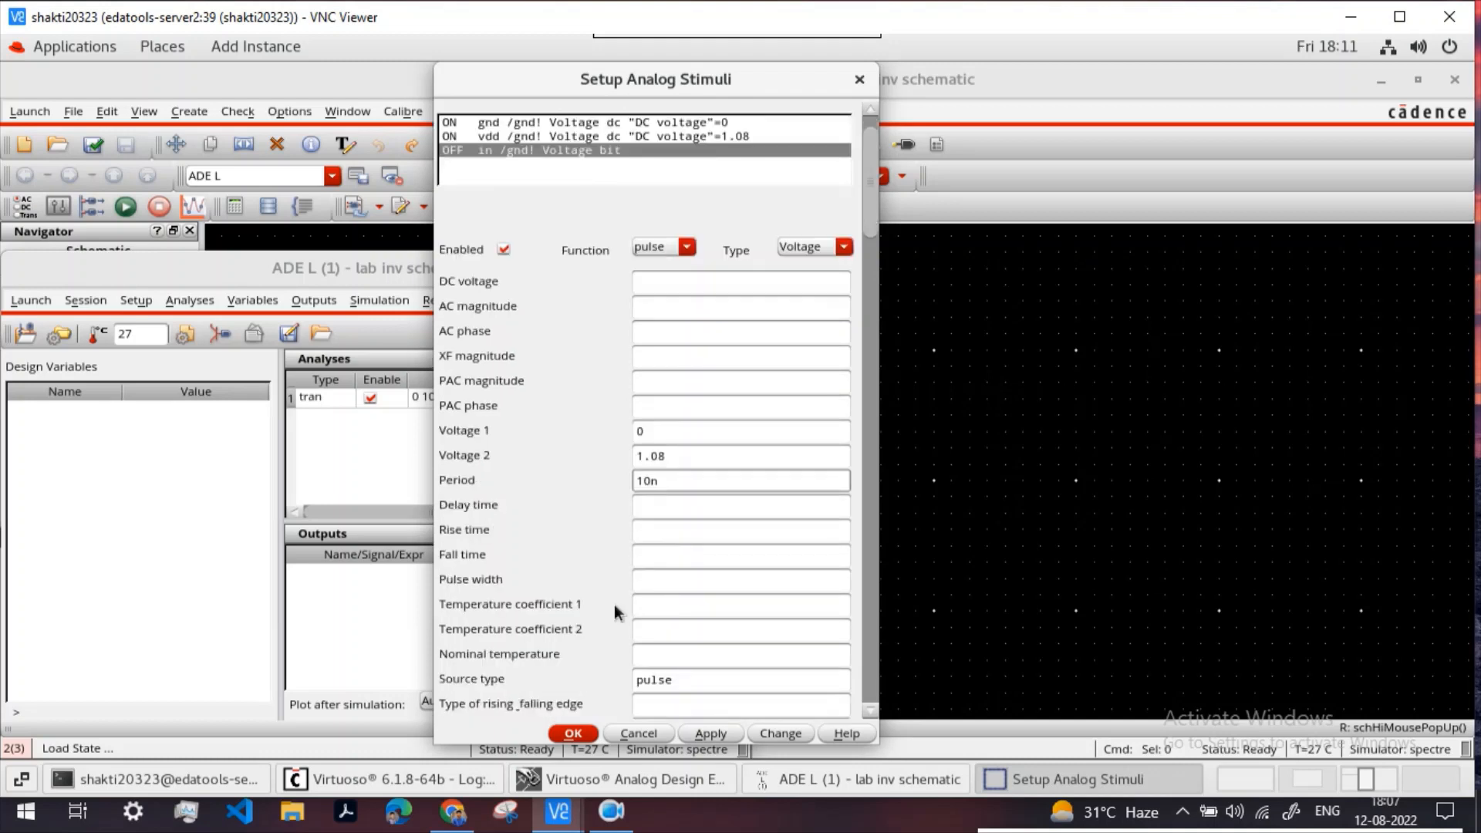
{"action": "left_click", "coordinate": [653, 587]}
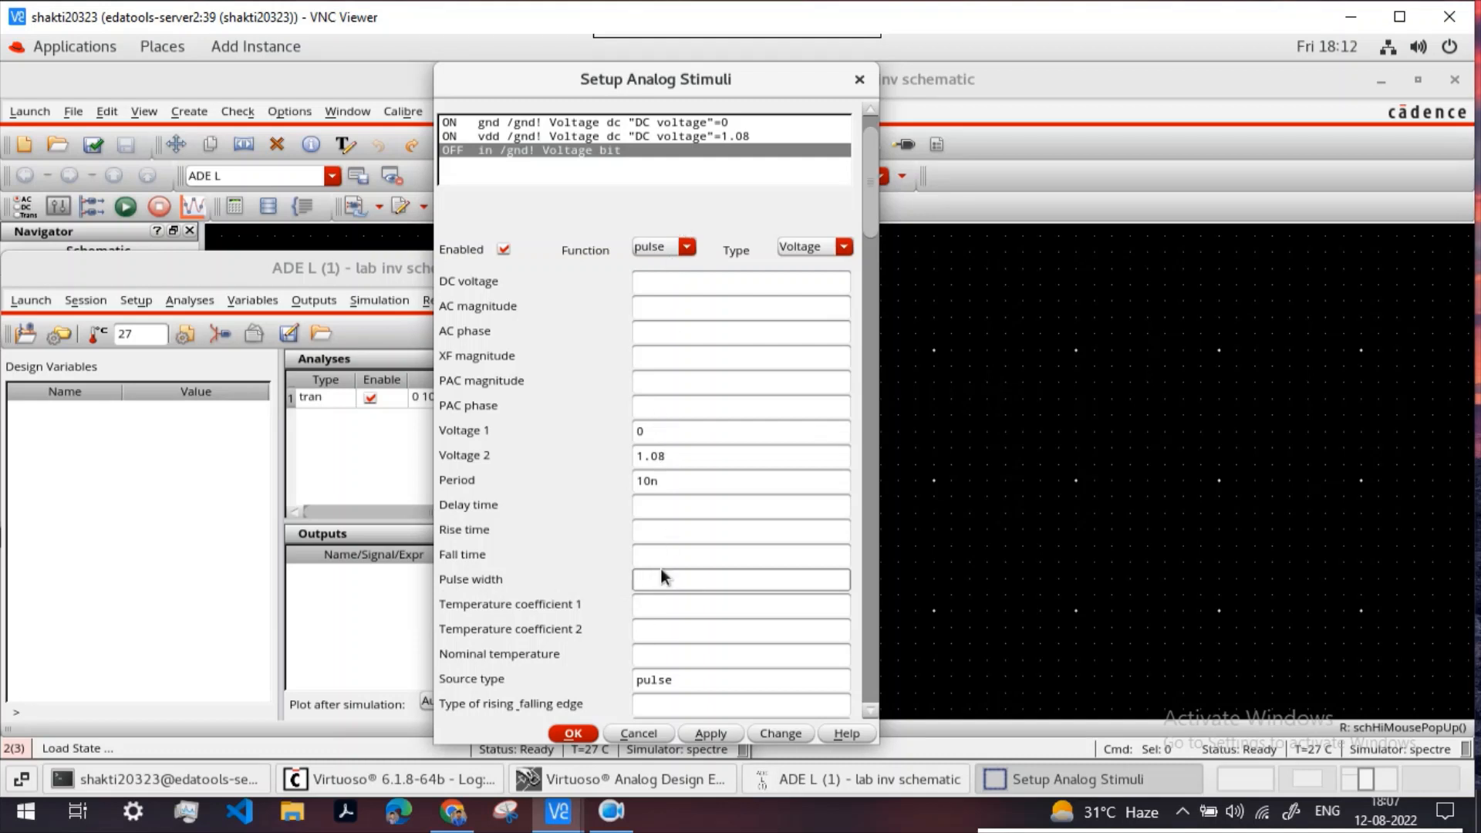
{"action": "left_click", "coordinate": [724, 732]}
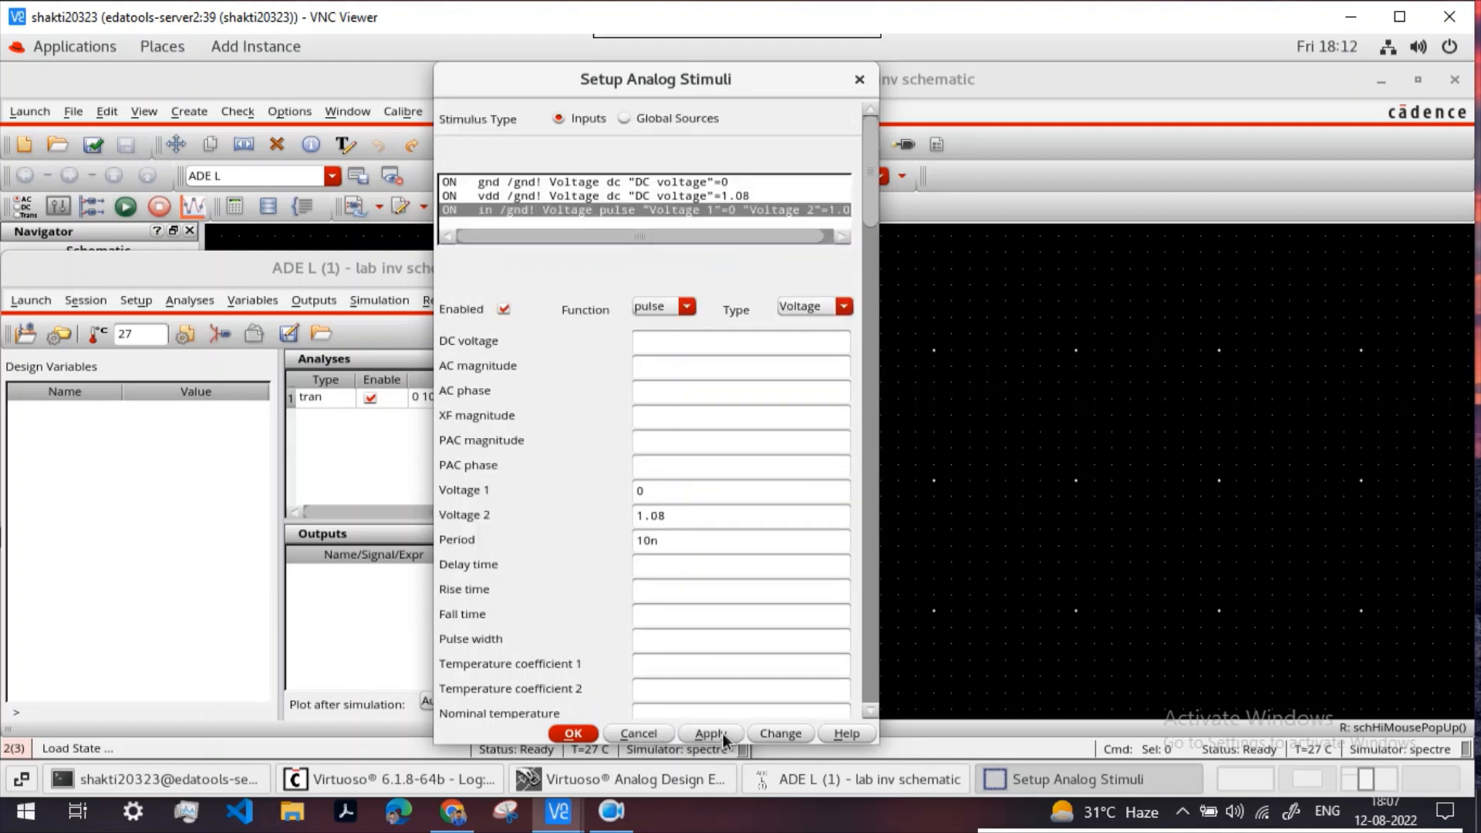
{"action": "left_click", "coordinate": [579, 733]}
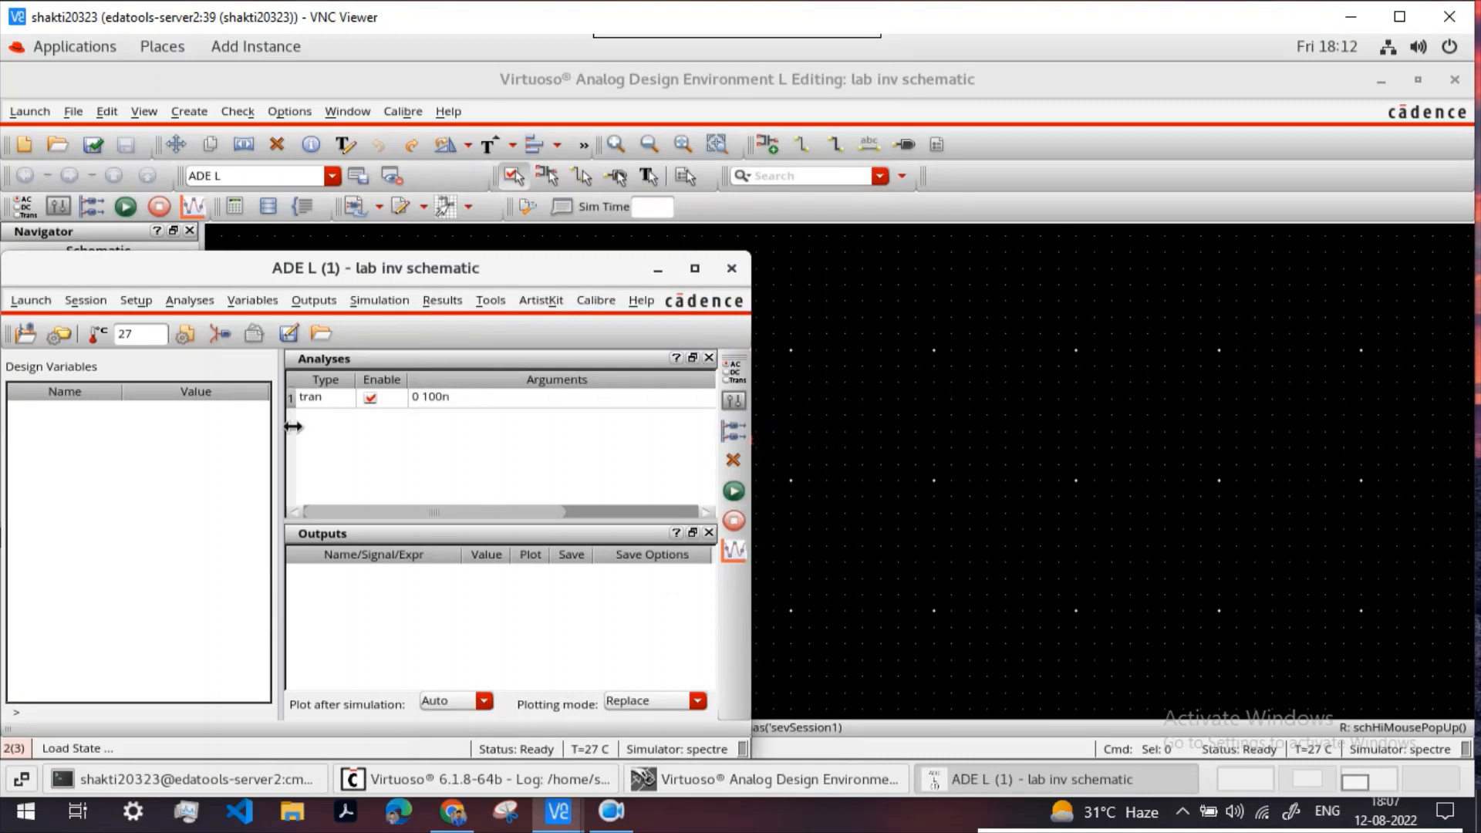
Step: Add TT.scs from the cmos65/corners folder as a global model file in the model library setup and accept it
{"action": "double_click", "coordinate": [132, 347]}
{"action": "left_click", "coordinate": [142, 346]}
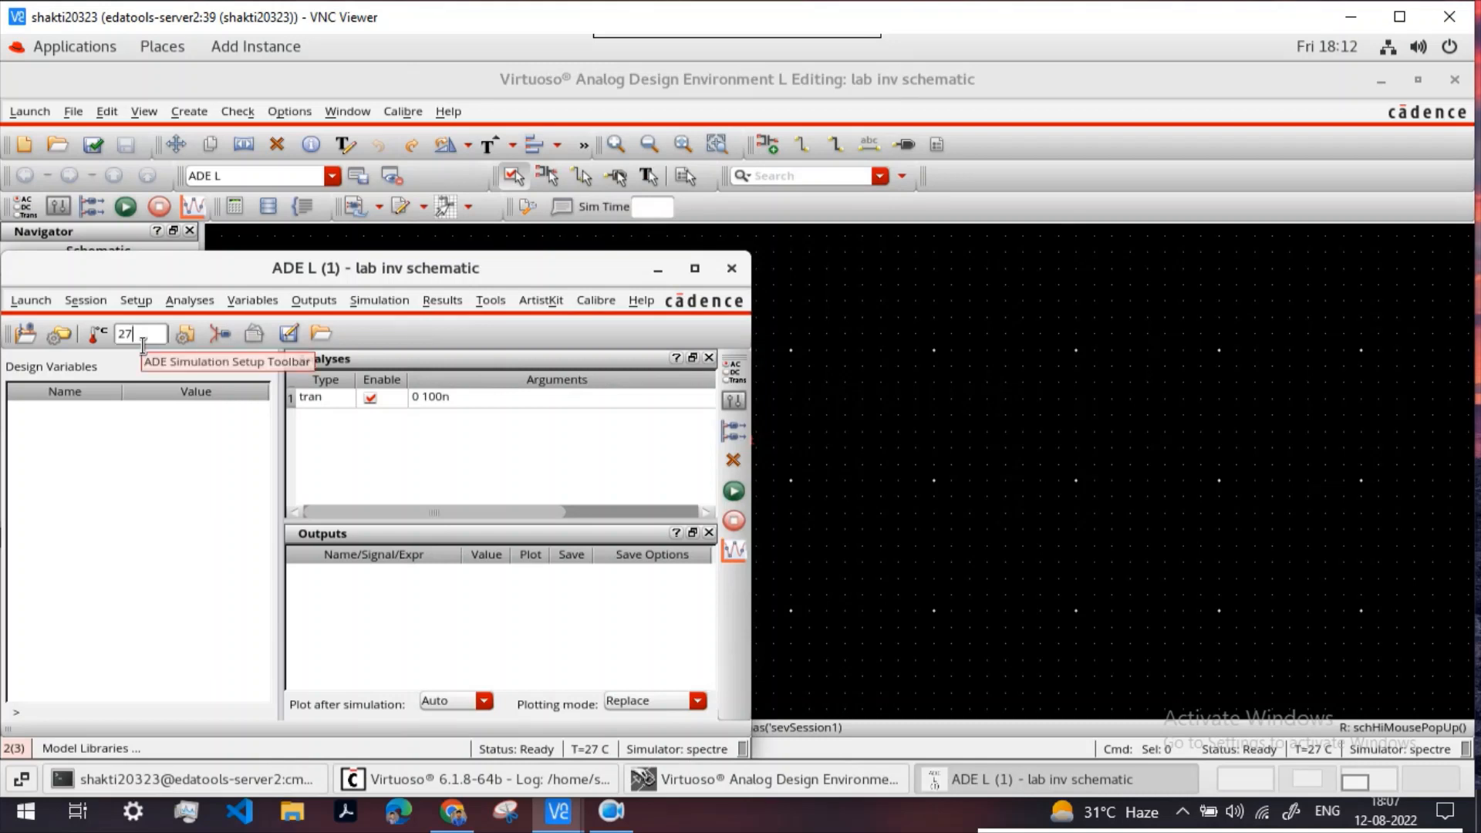
{"action": "left_click", "coordinate": [185, 335]}
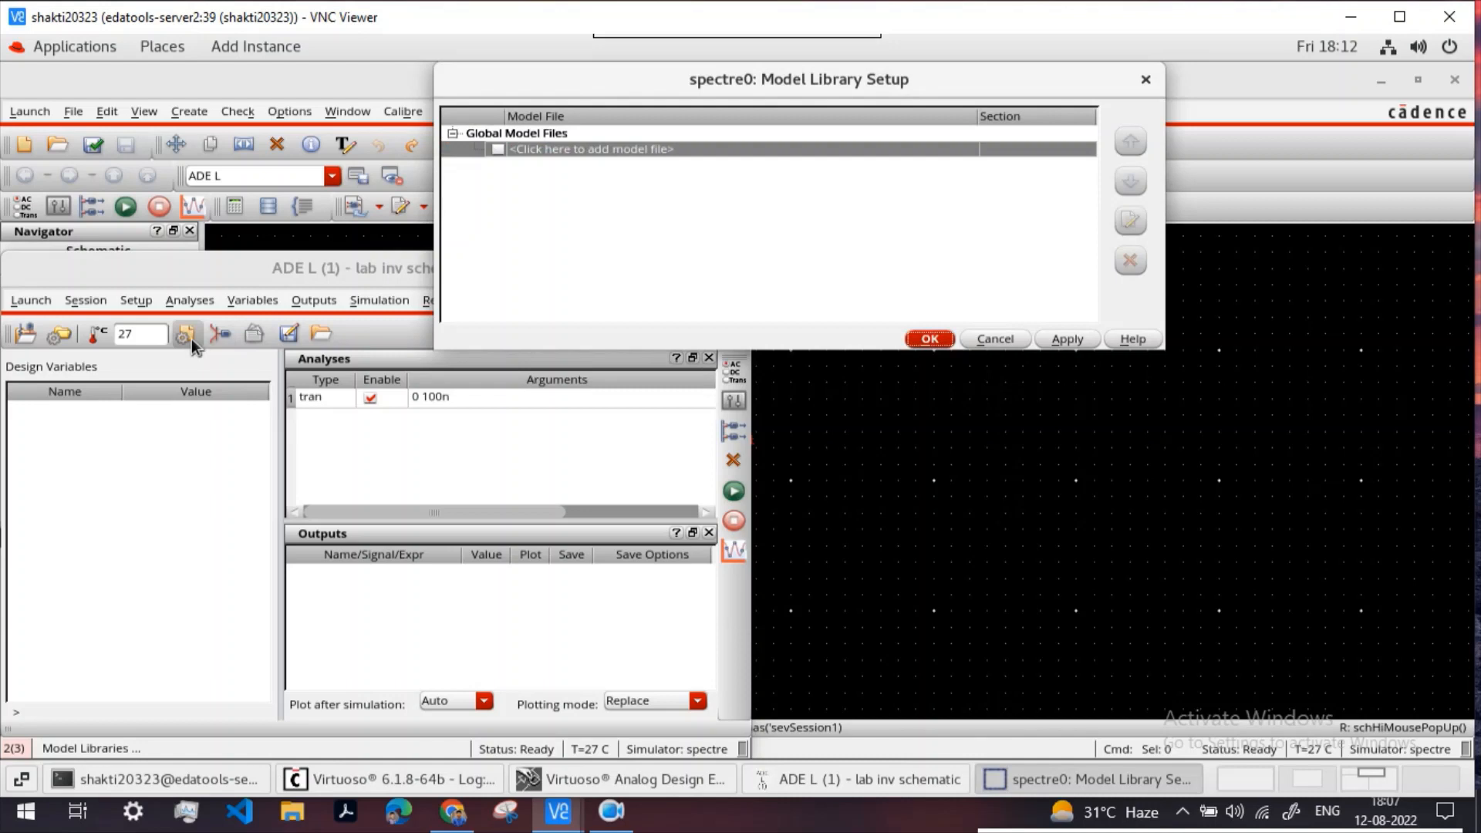
{"action": "left_click", "coordinate": [958, 154]}
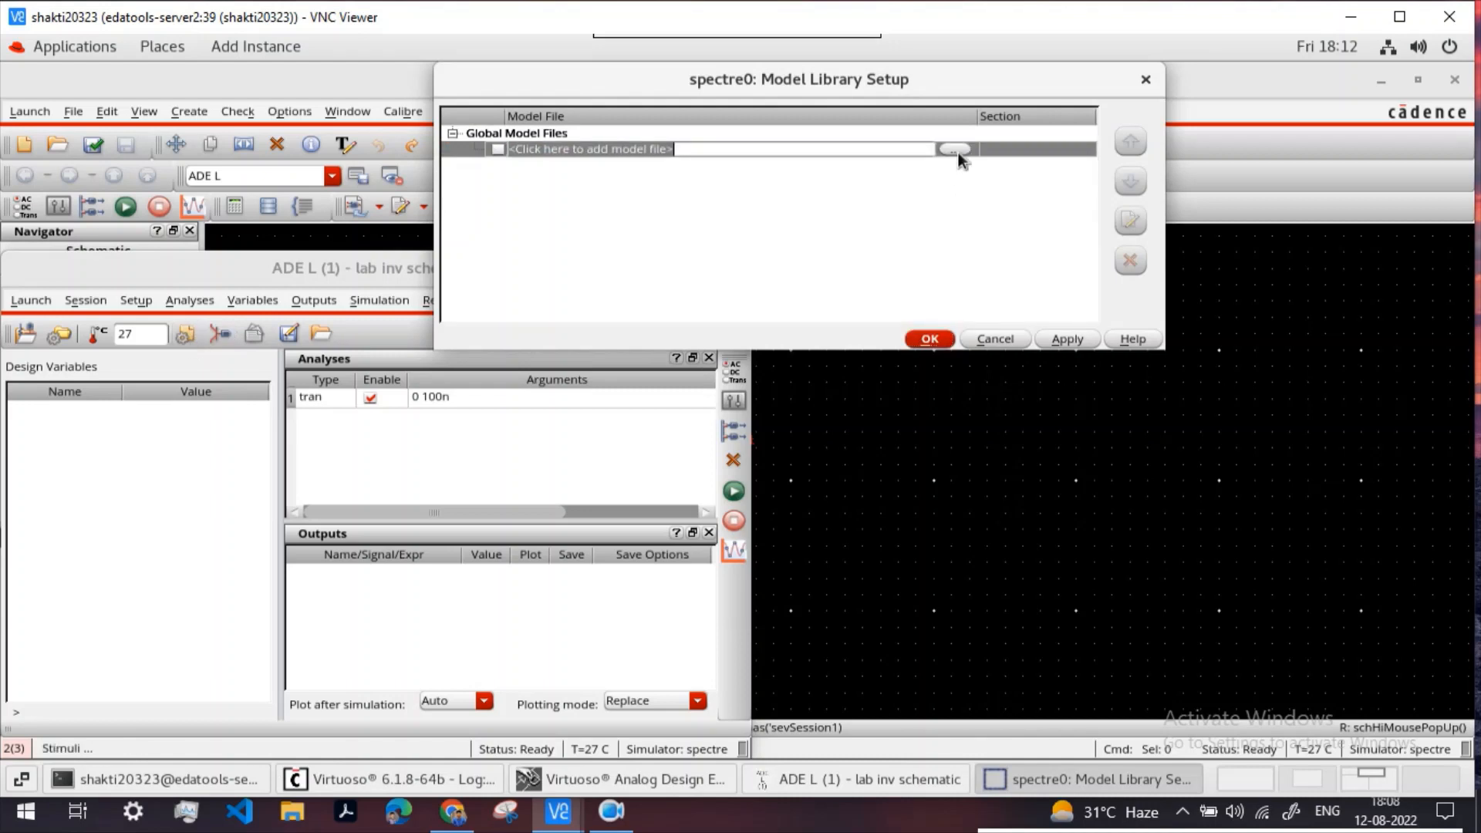
{"action": "left_click", "coordinate": [956, 150]}
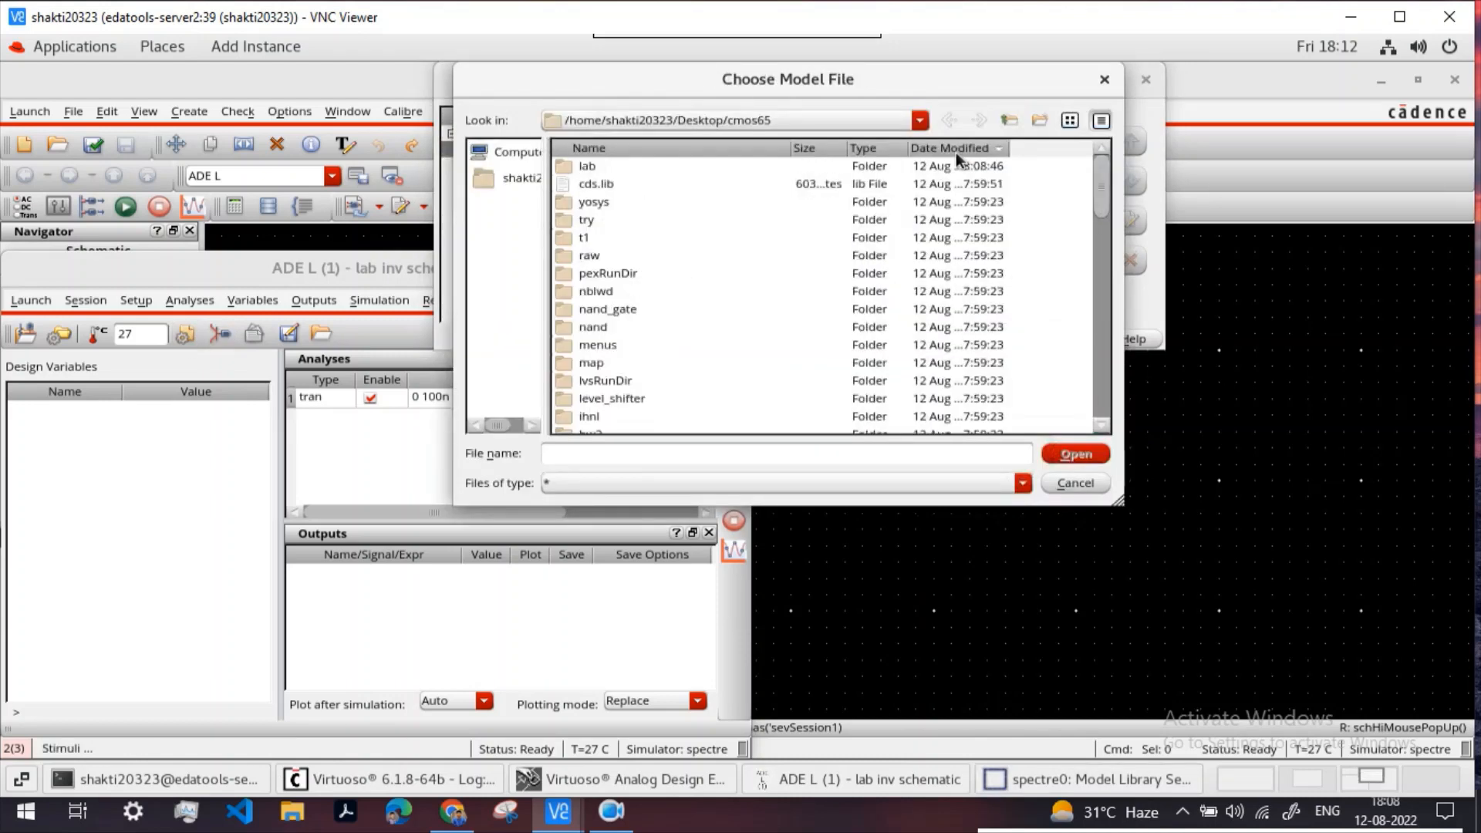
{"action": "scroll", "coordinate": [617, 291], "scroll_direction": "down", "scroll_amount": 4}
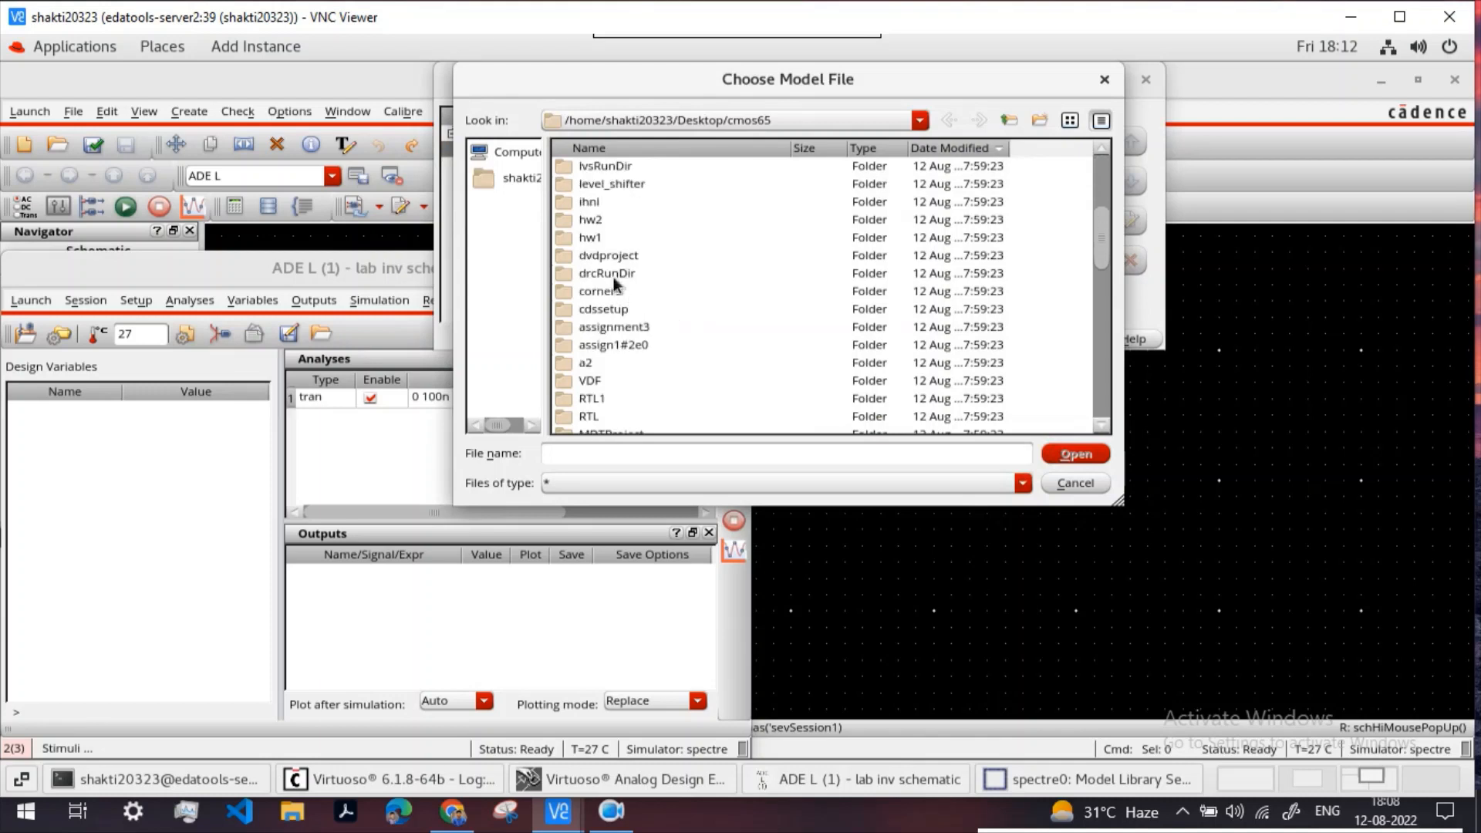
{"action": "double_click", "coordinate": [610, 293]}
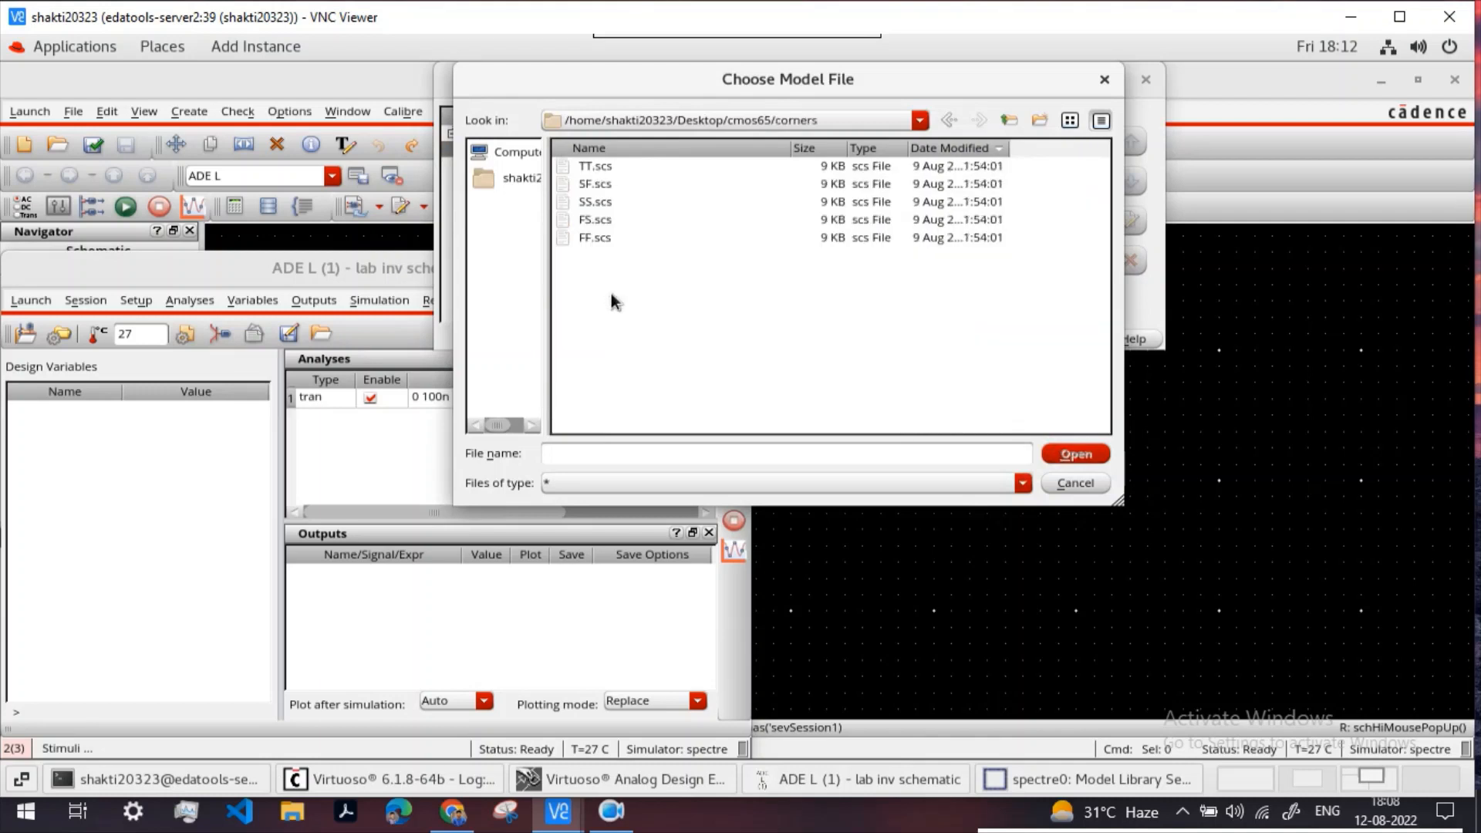
{"action": "left_click", "coordinate": [606, 168]}
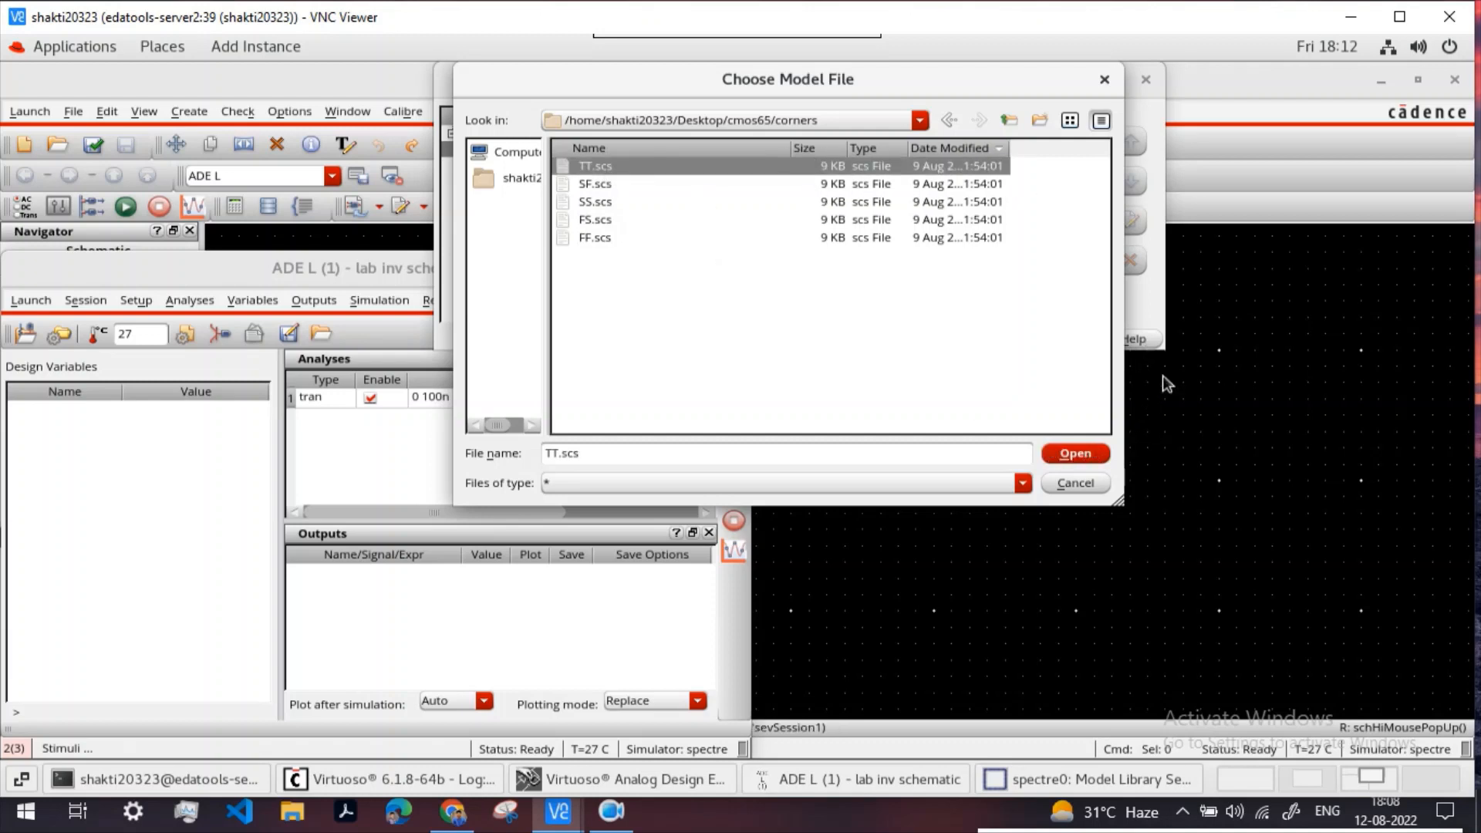
{"action": "left_click", "coordinate": [1075, 454]}
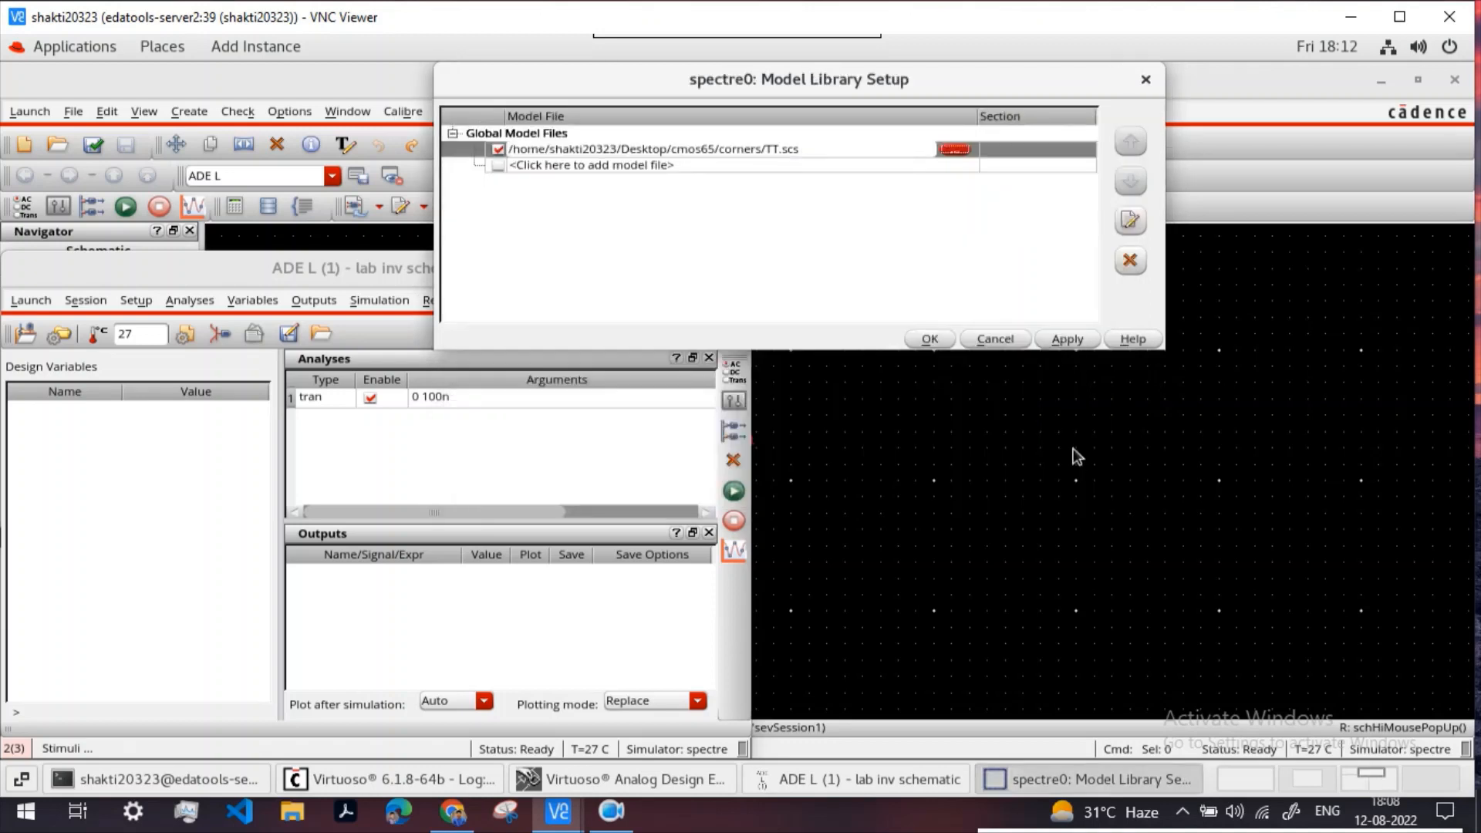
{"action": "left_click", "coordinate": [1067, 340]}
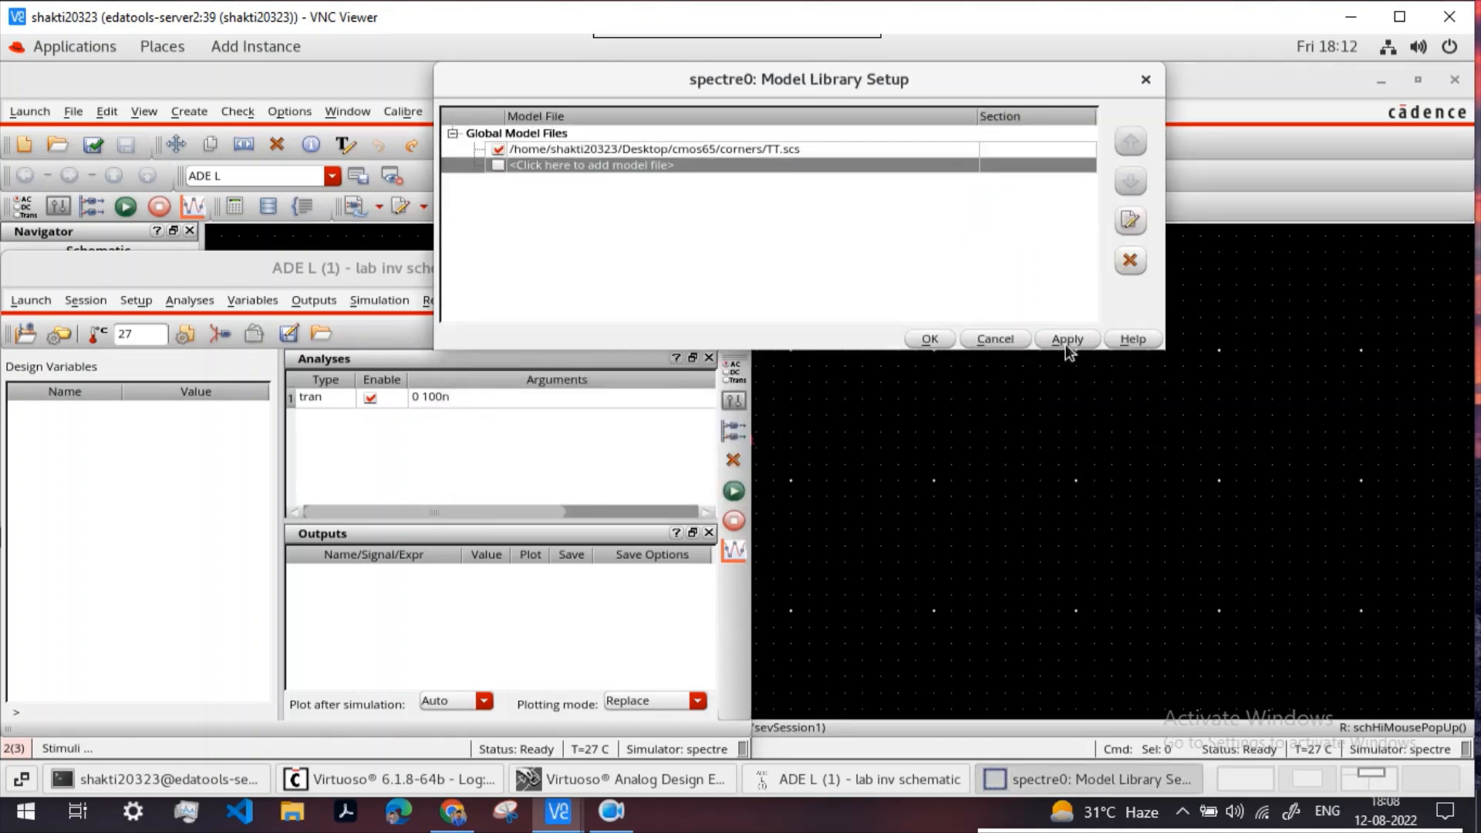
{"action": "left_click", "coordinate": [928, 339]}
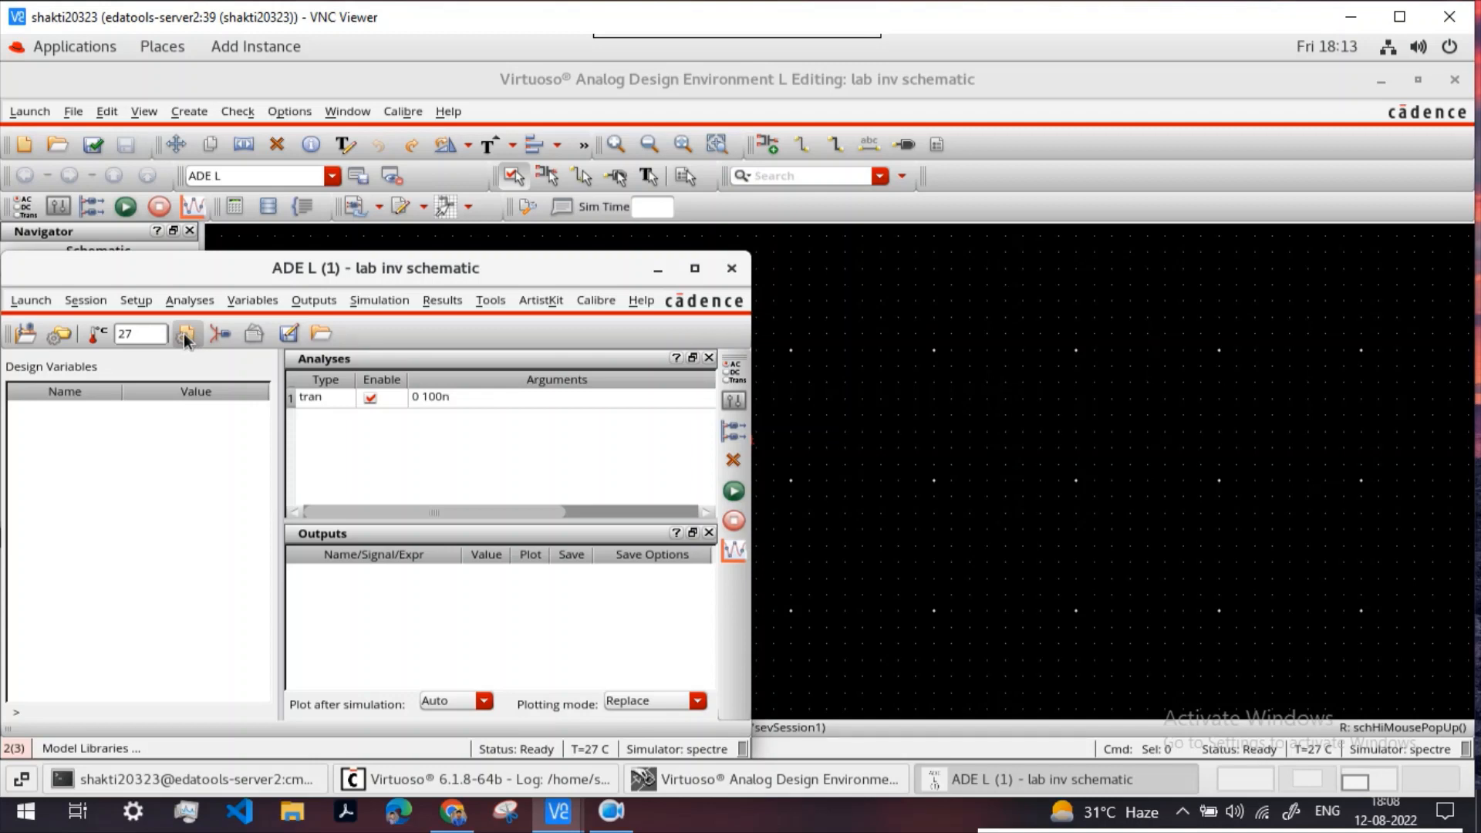
Step: Select the in and out nets on the schematic as outputs to be plotted
{"action": "left_click", "coordinate": [304, 300]}
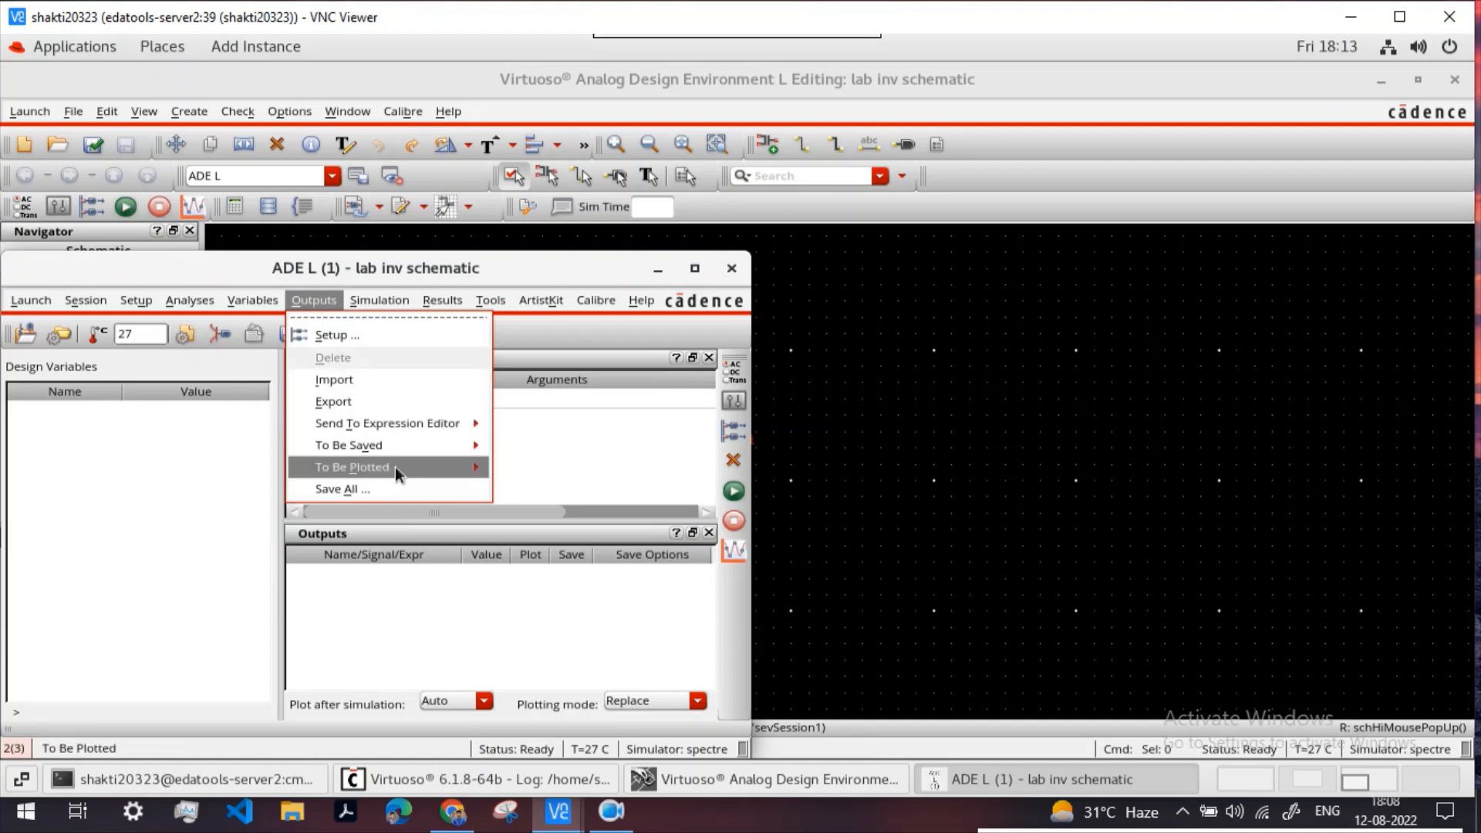
{"action": "mouse_move", "coordinate": [394, 466]}
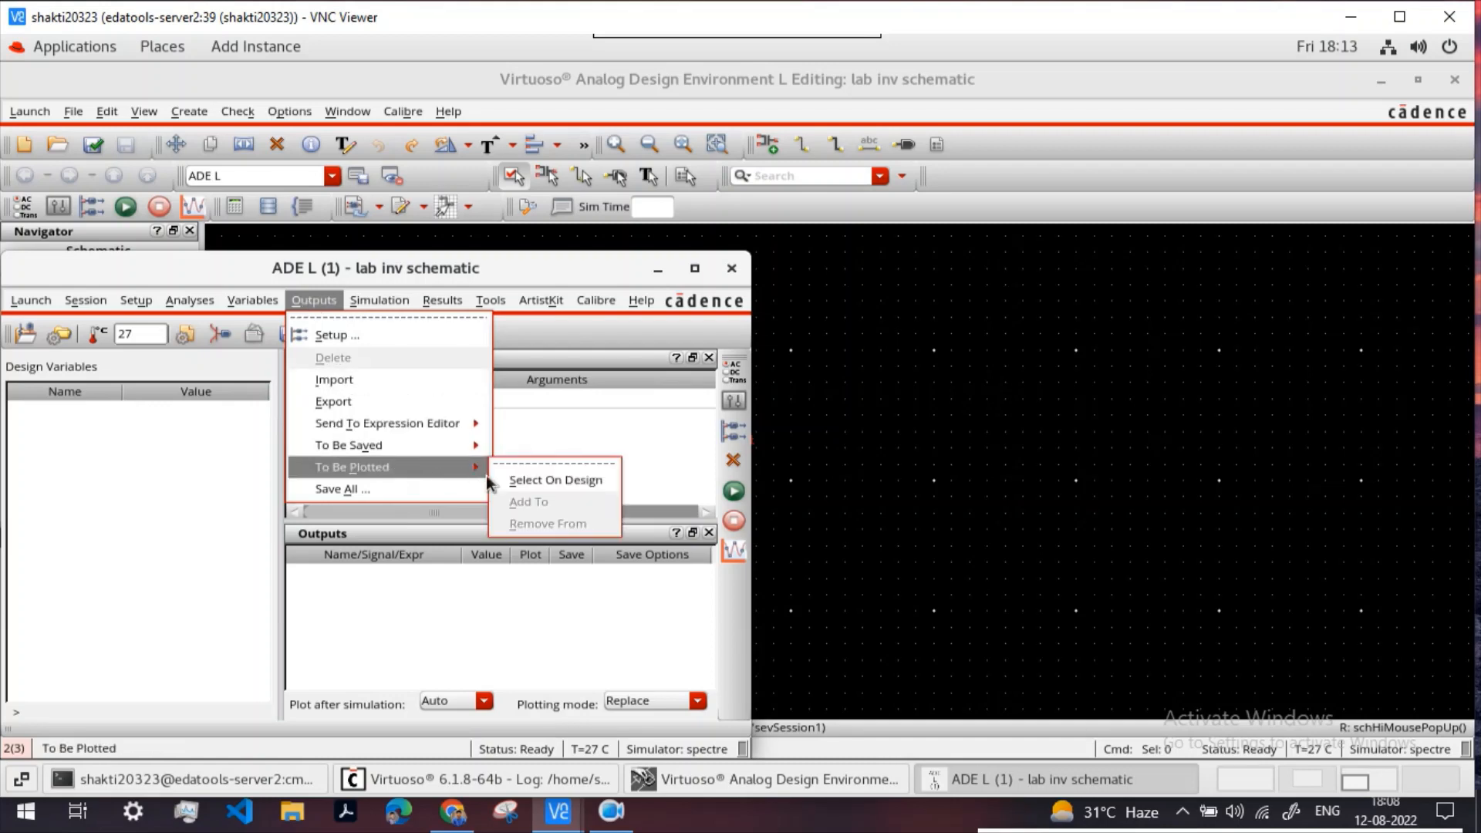
{"action": "left_click", "coordinate": [532, 480]}
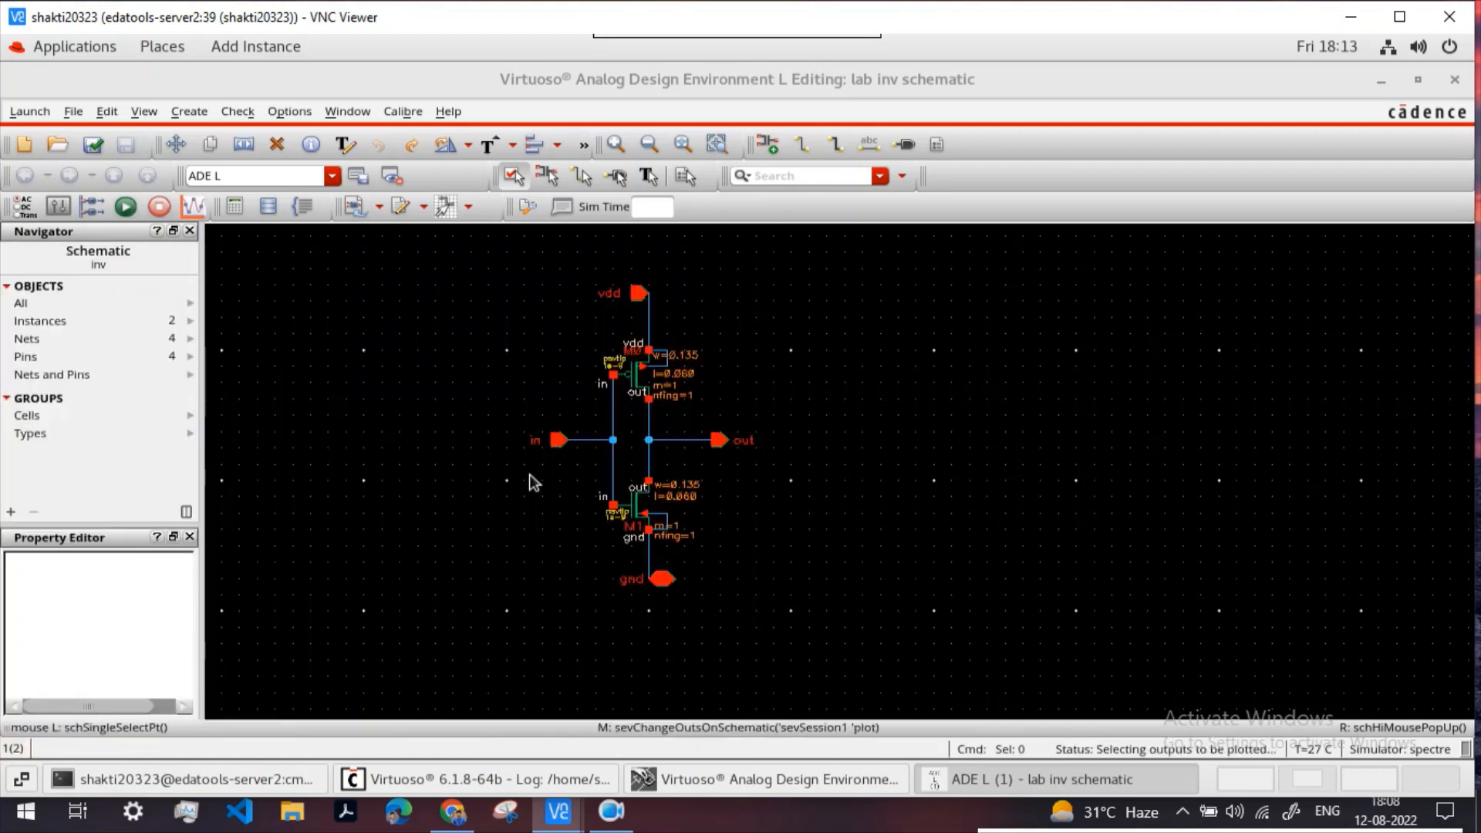
{"action": "left_click", "coordinate": [590, 446]}
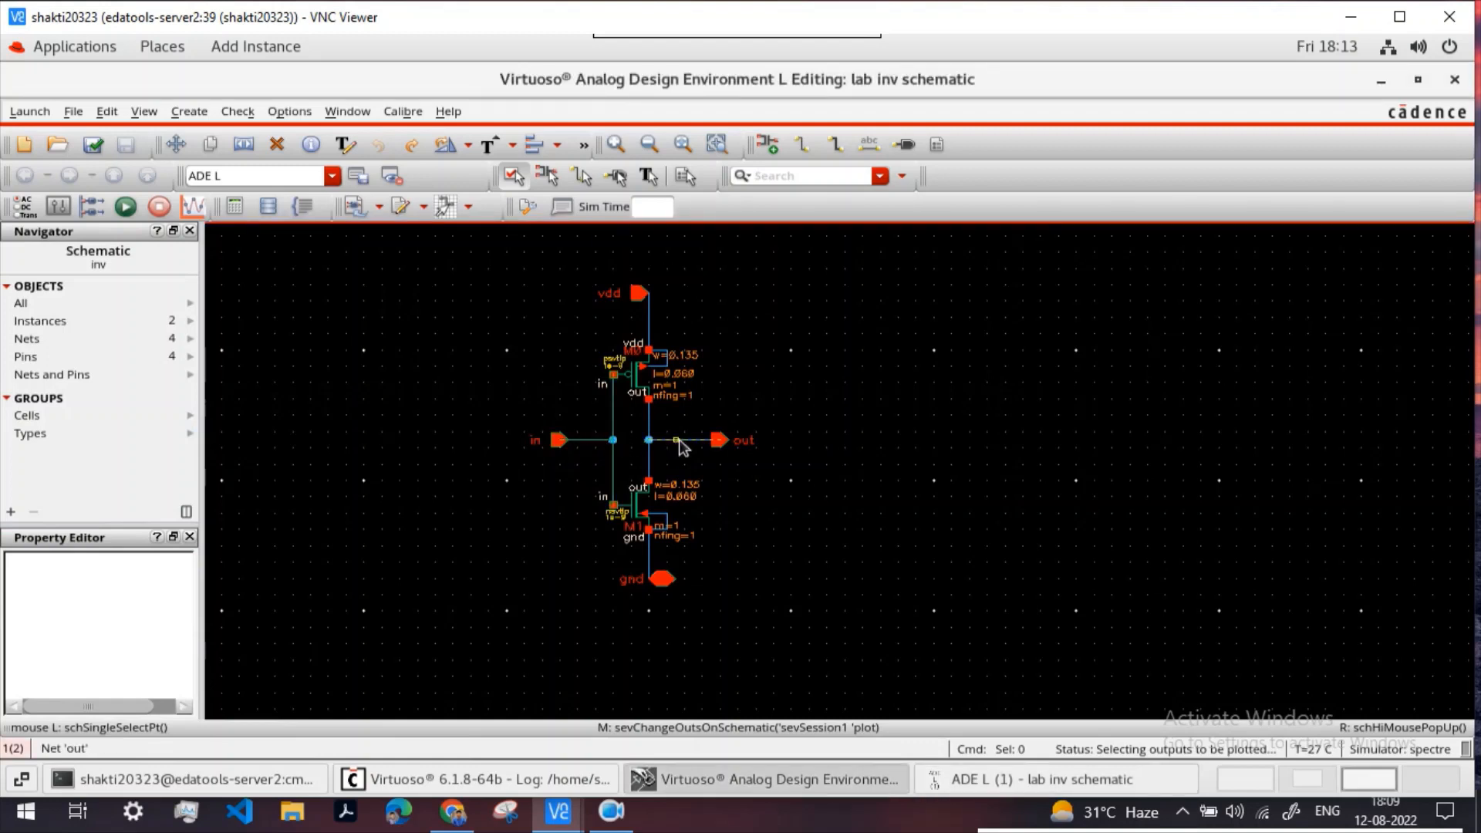
{"action": "left_click", "coordinate": [686, 440]}
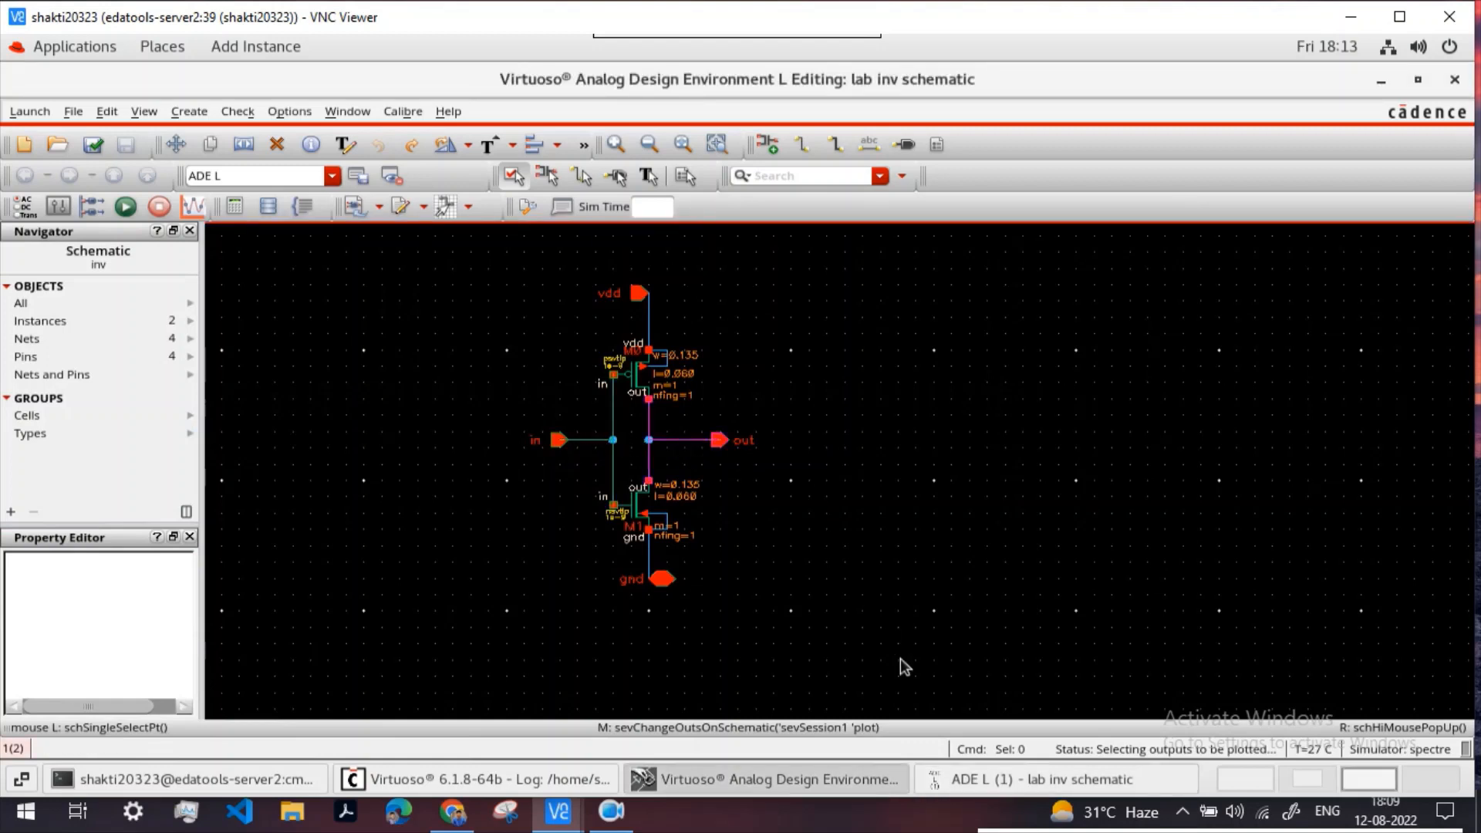
Step: Netlist and run the simulation from ADE L, read the Spectre output log through to its end and minimize it
{"action": "left_click", "coordinate": [1071, 774]}
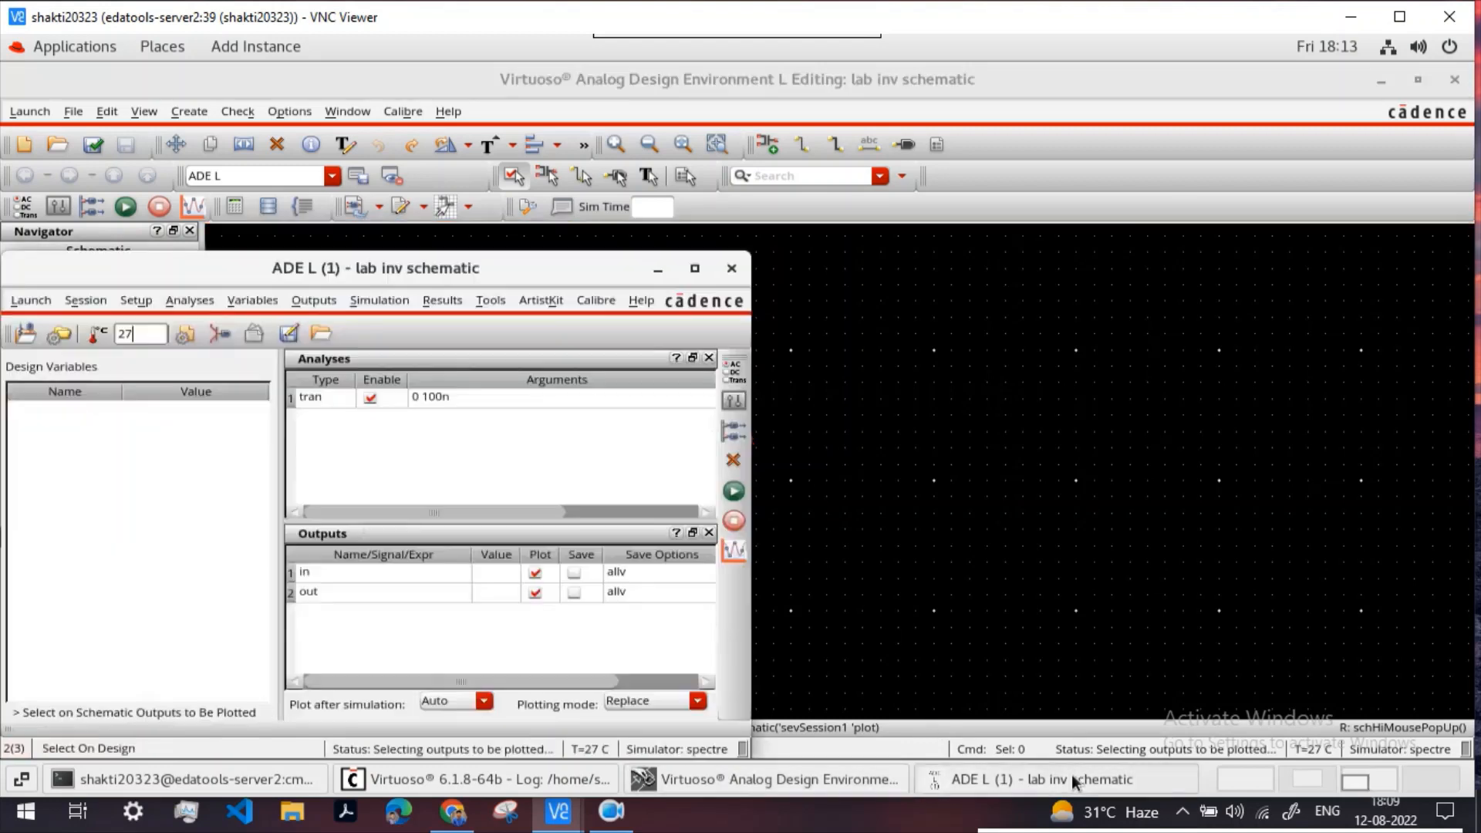
{"action": "left_click", "coordinate": [735, 492]}
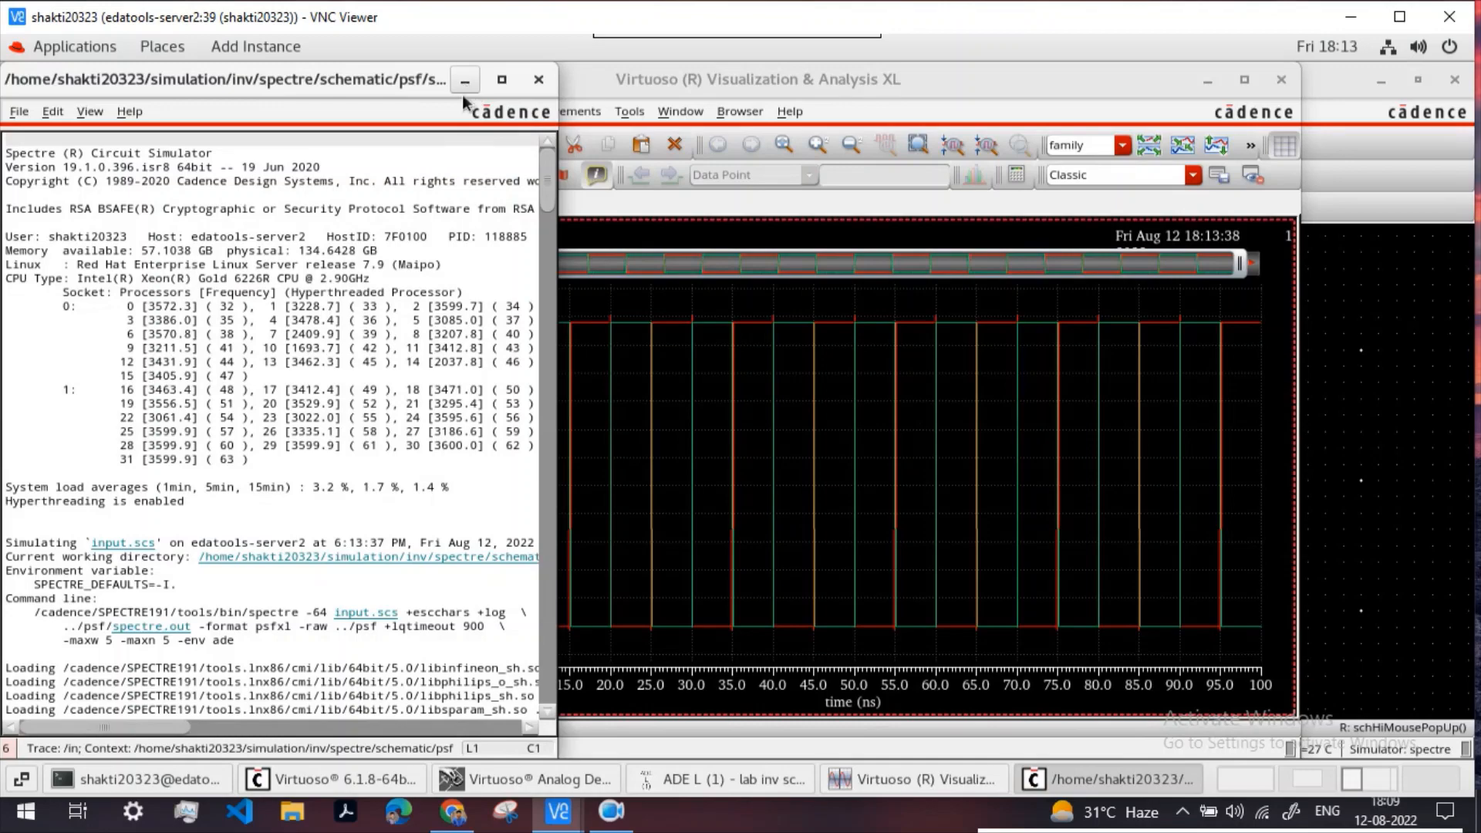
{"action": "scroll", "coordinate": [266, 532], "scroll_direction": "down", "scroll_amount": 15}
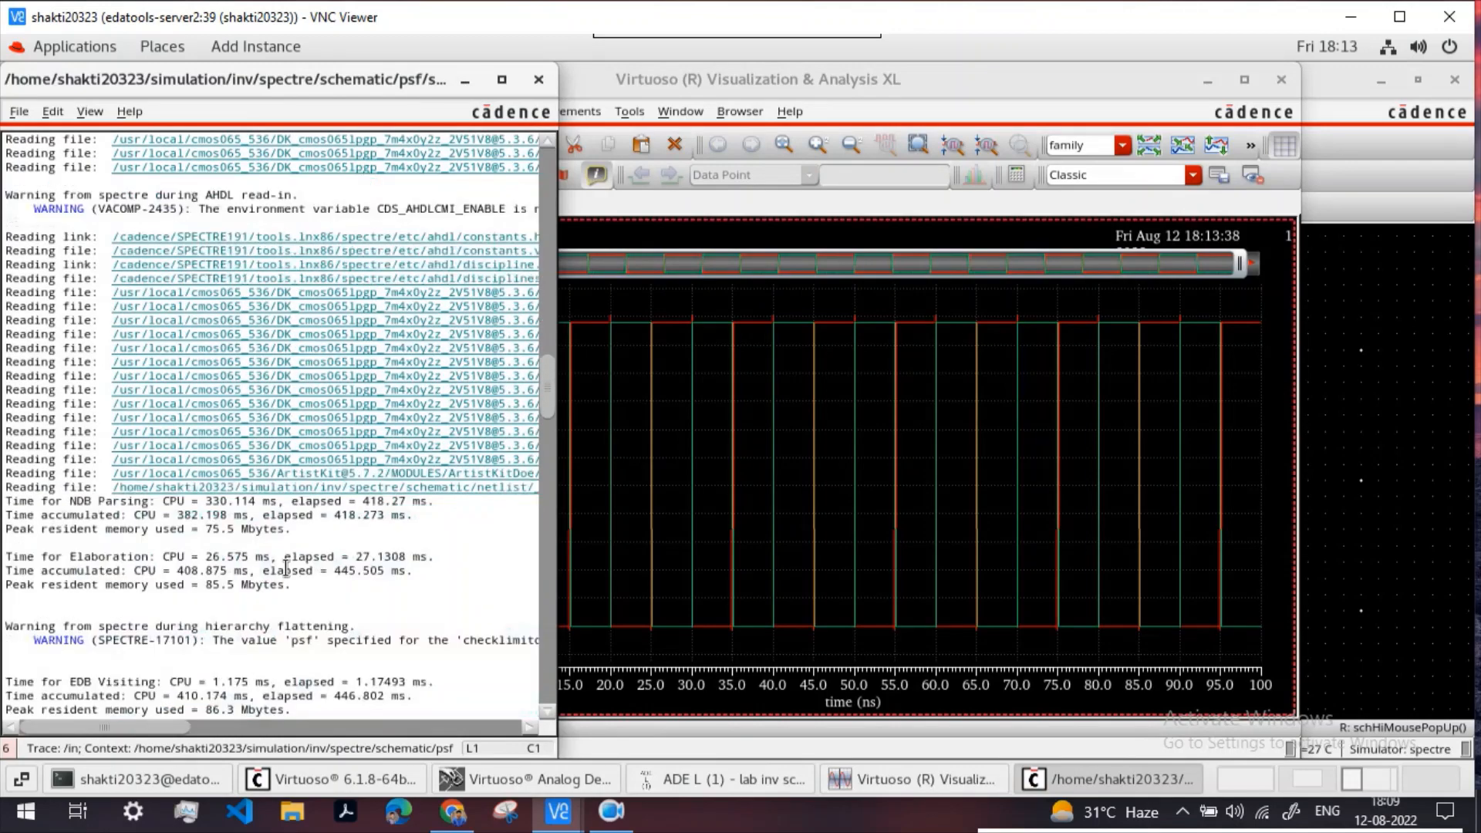
{"action": "scroll", "coordinate": [292, 601], "scroll_direction": "down", "scroll_amount": 20}
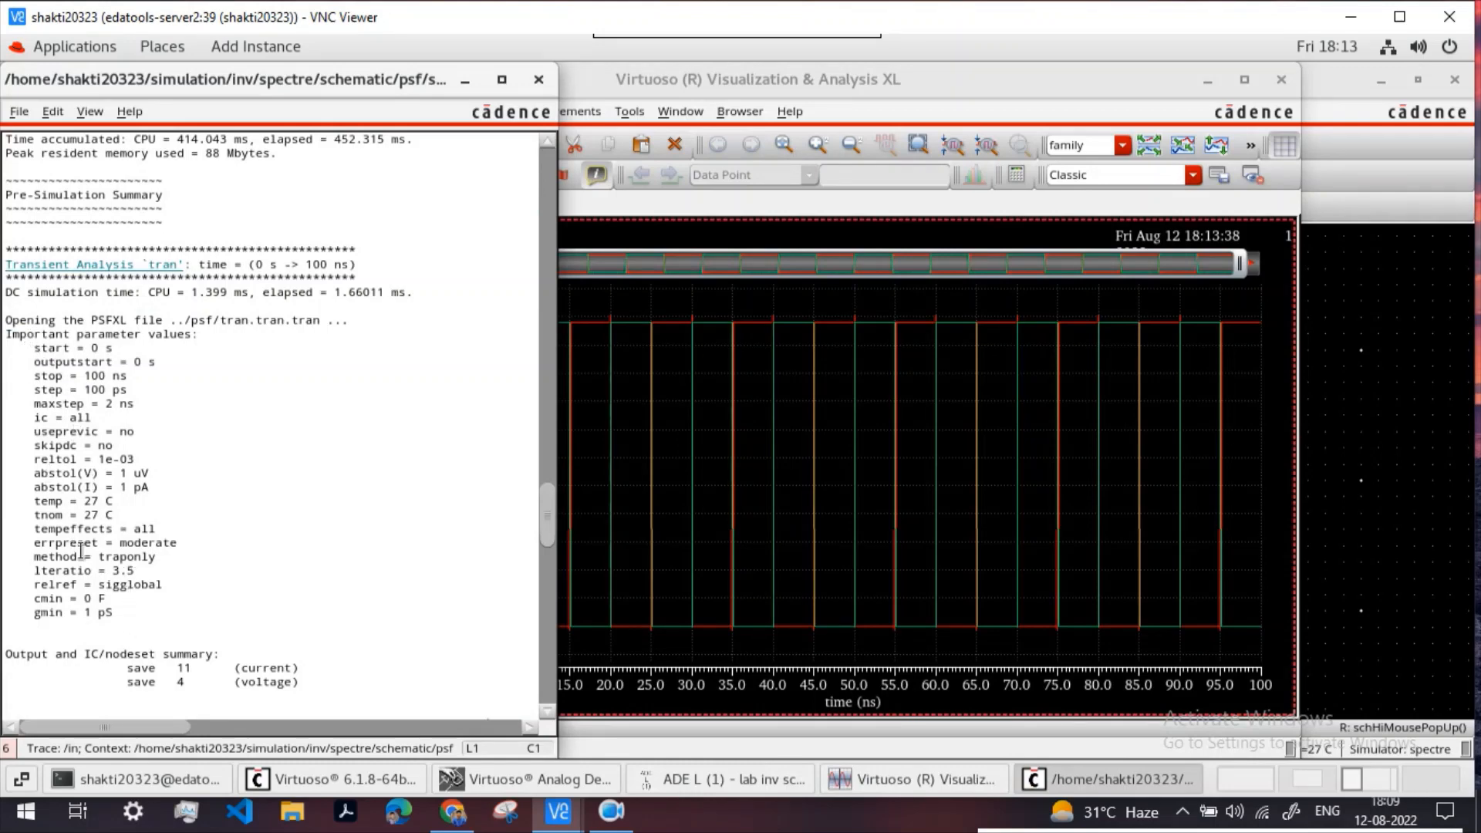
{"action": "scroll", "coordinate": [101, 524], "scroll_direction": "down", "scroll_amount": 15}
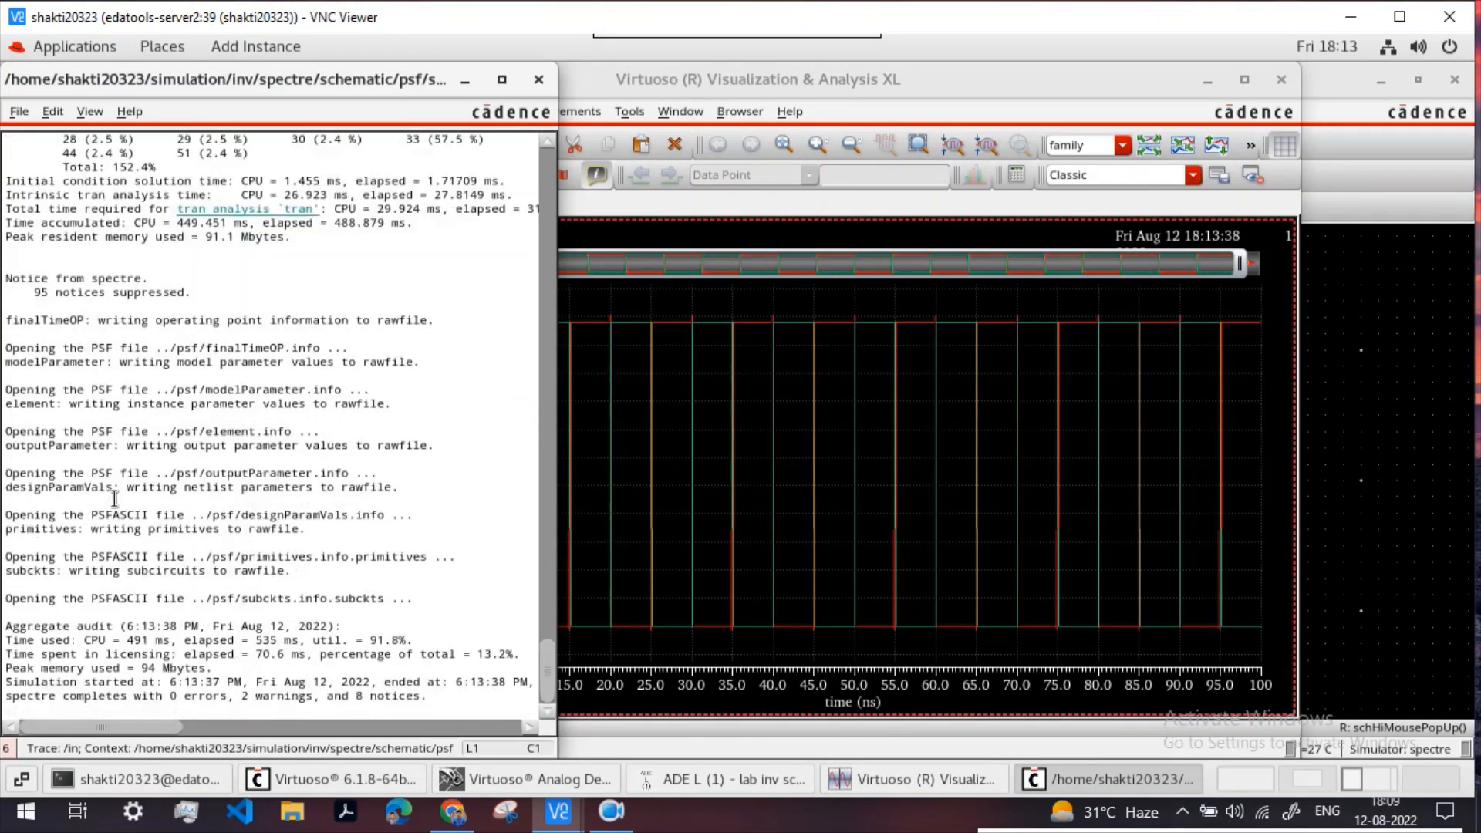
{"action": "left_click", "coordinate": [465, 80]}
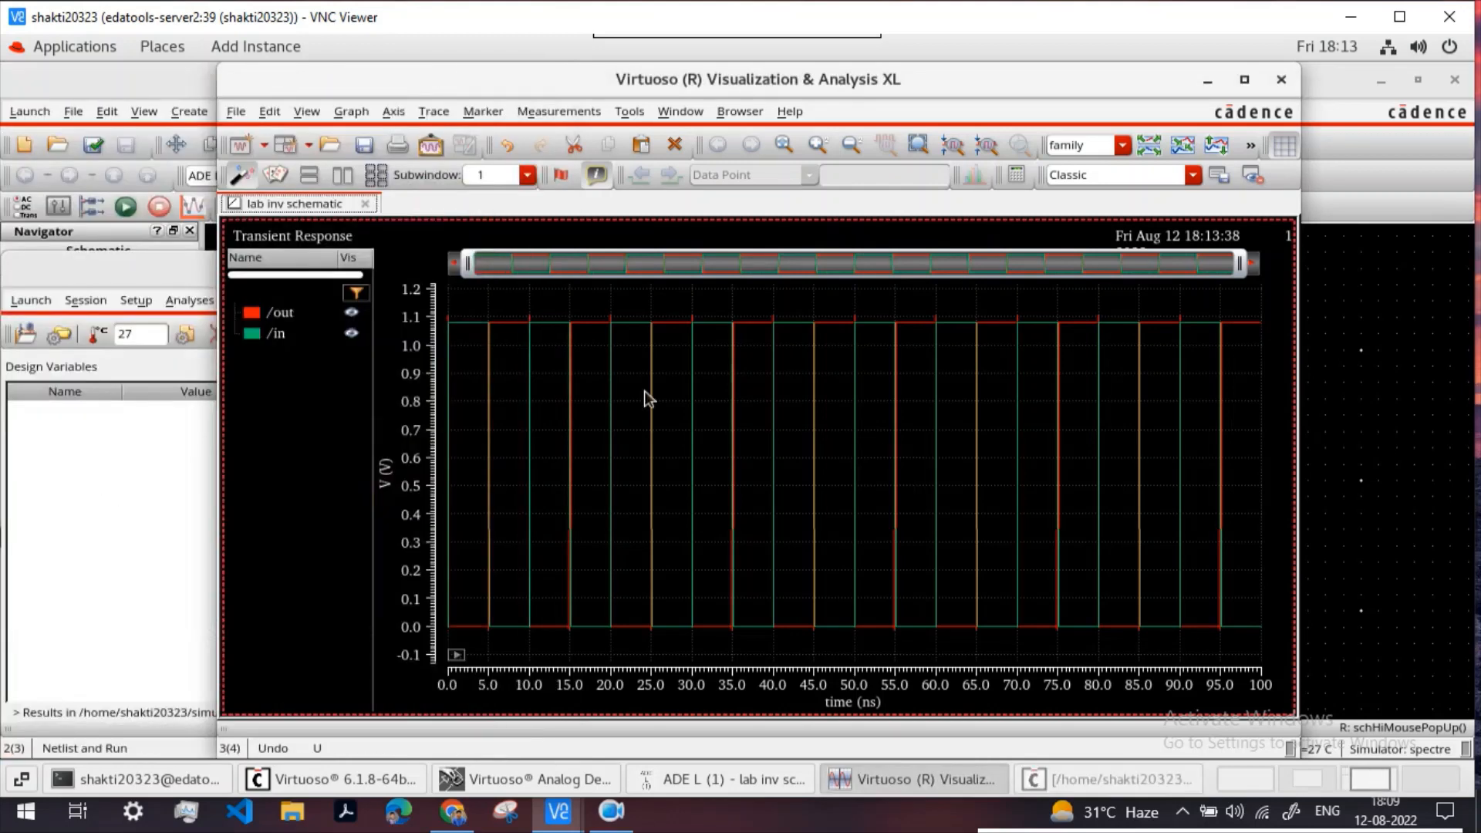
Step: Split the out and in traces into separate strips and compare their levels over the first periods
{"action": "left_click", "coordinate": [1155, 145]}
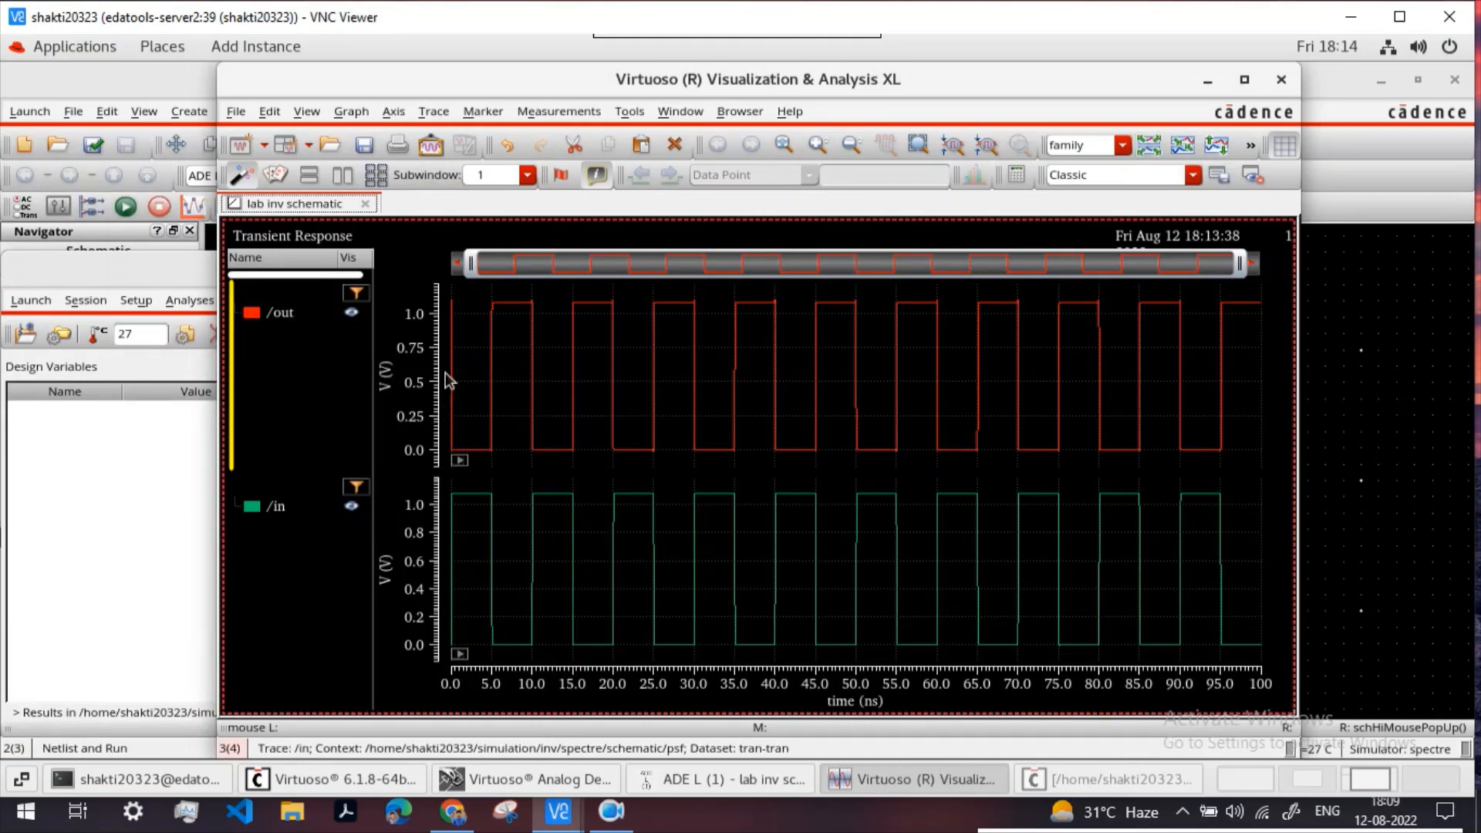
{"action": "mouse_move", "coordinate": [461, 333]}
{"action": "mouse_move", "coordinate": [472, 454]}
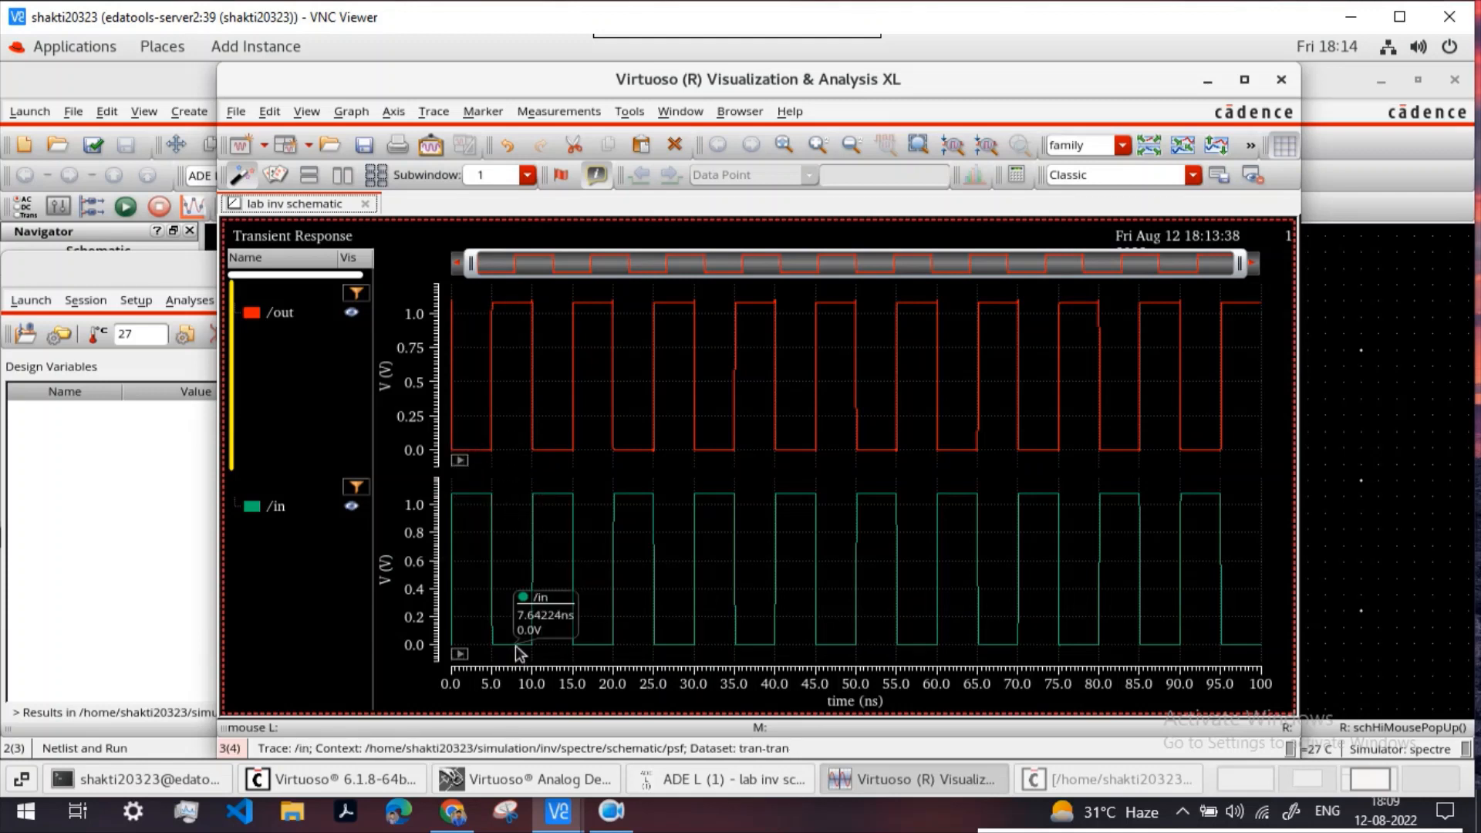
{"action": "mouse_move", "coordinate": [543, 307]}
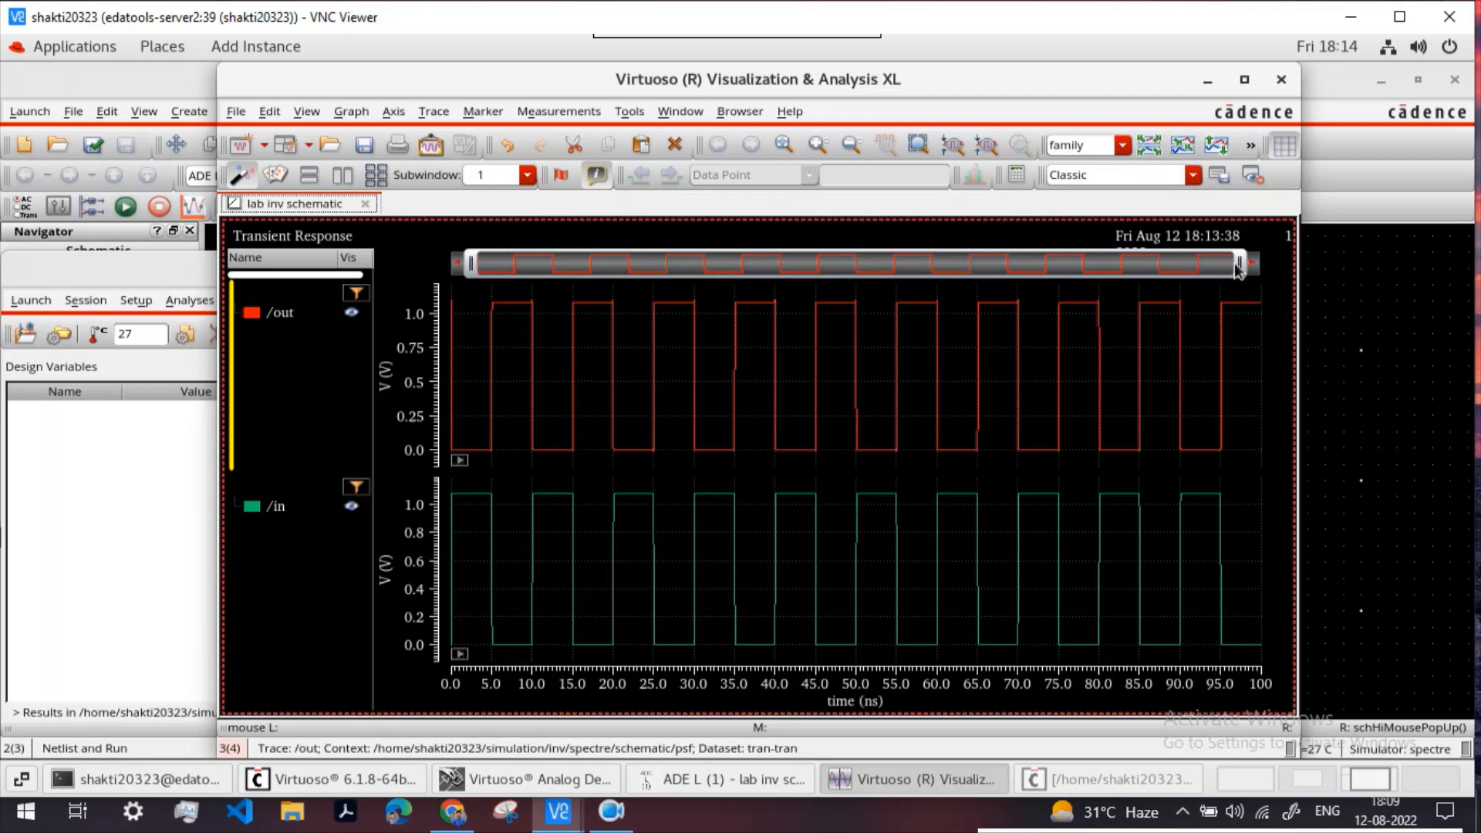
Step: Narrow the waveform time range to about 9.2–13.9 ns to examine the switching edge near 10 ns
{"action": "left_click_drag", "start_coordinate": [1242, 269], "coordinate": [624, 270]}
{"action": "left_click_drag", "start_coordinate": [476, 266], "coordinate": [541, 268]}
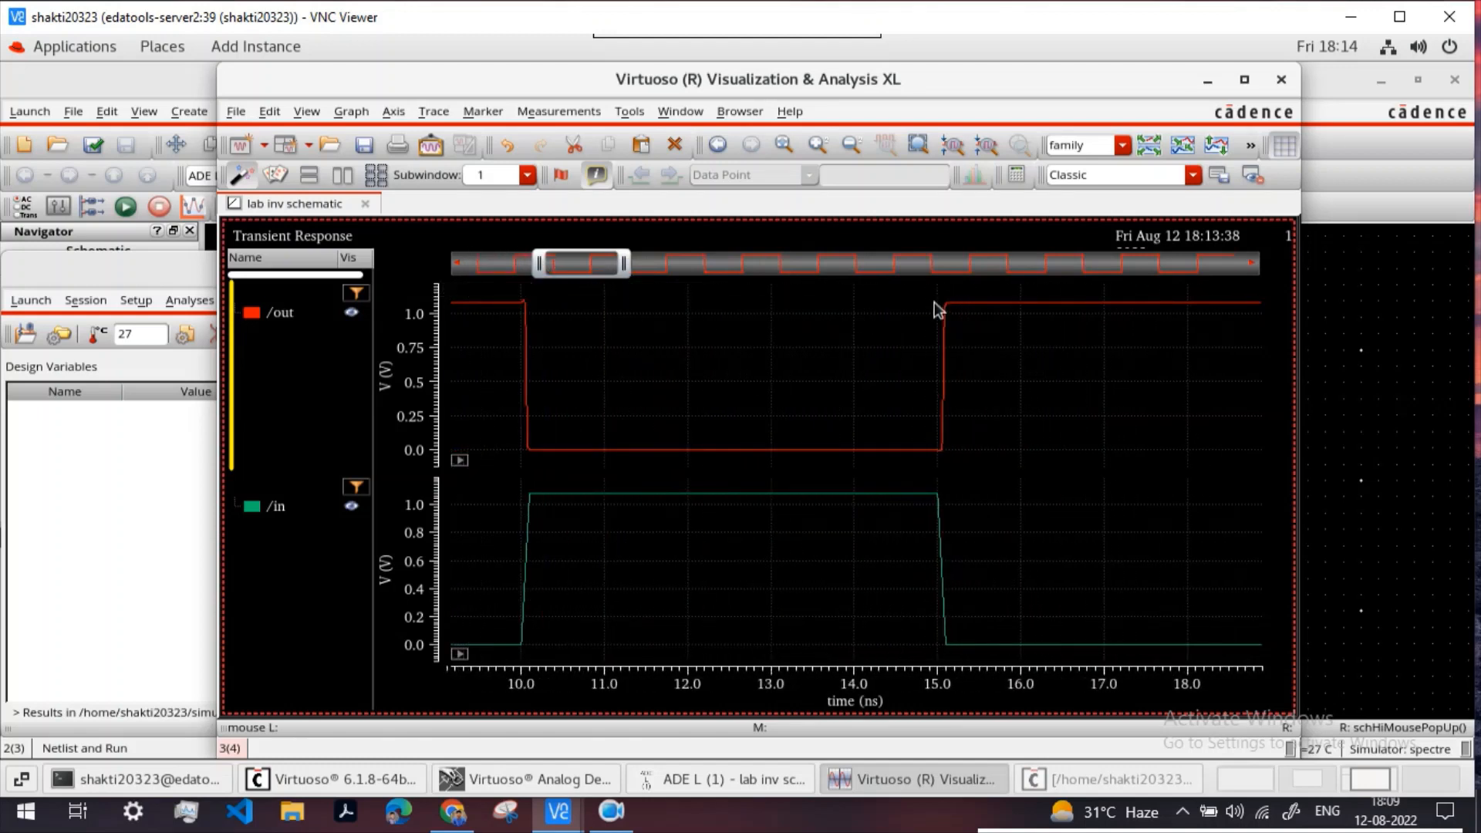
{"action": "left_click_drag", "start_coordinate": [626, 265], "coordinate": [586, 266]}
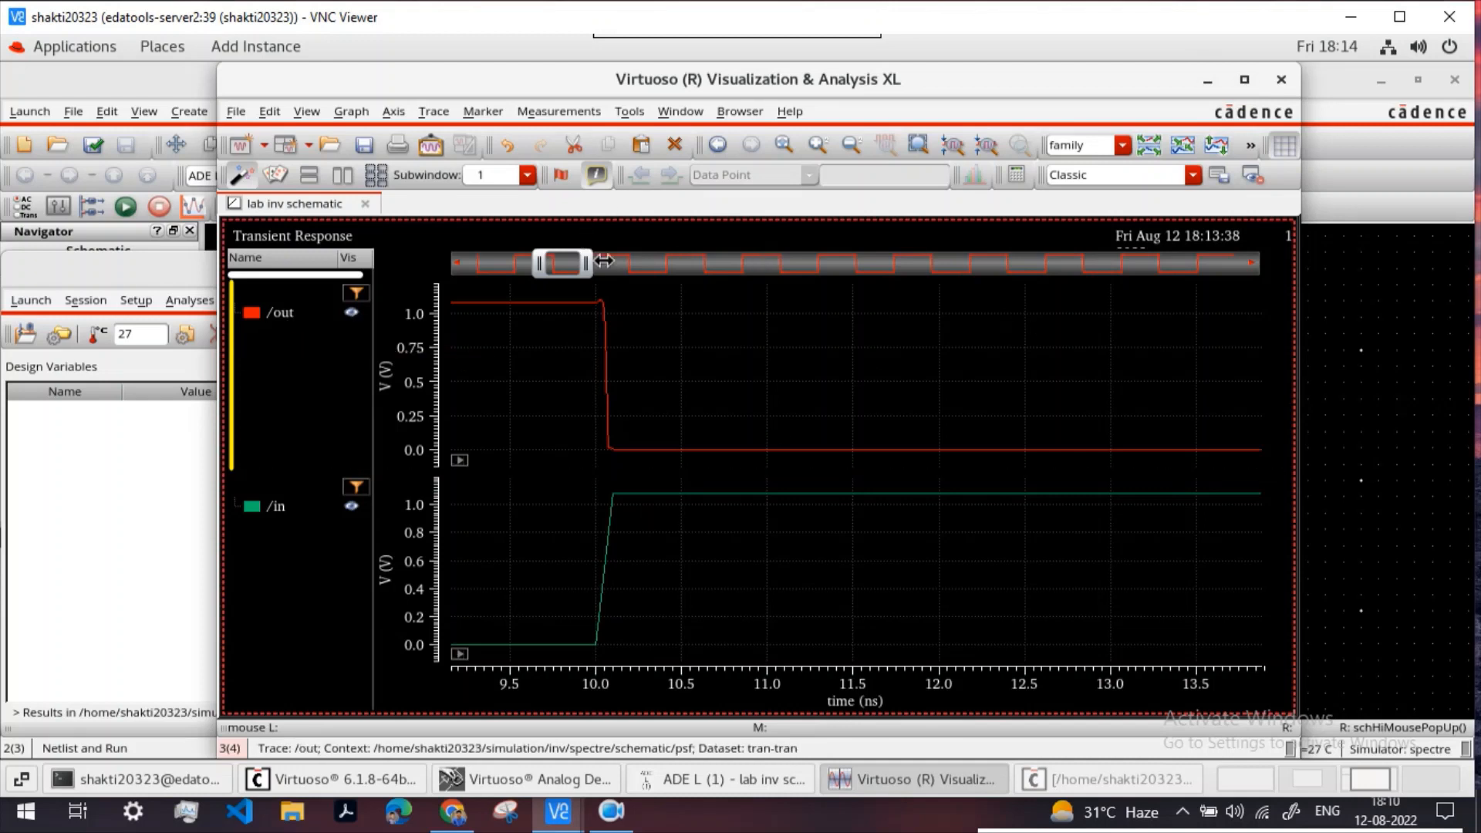
Step: Widen the waveform time range beyond the switching edge near 10 ns
{"action": "left_click_drag", "start_coordinate": [604, 261], "coordinate": [837, 269]}
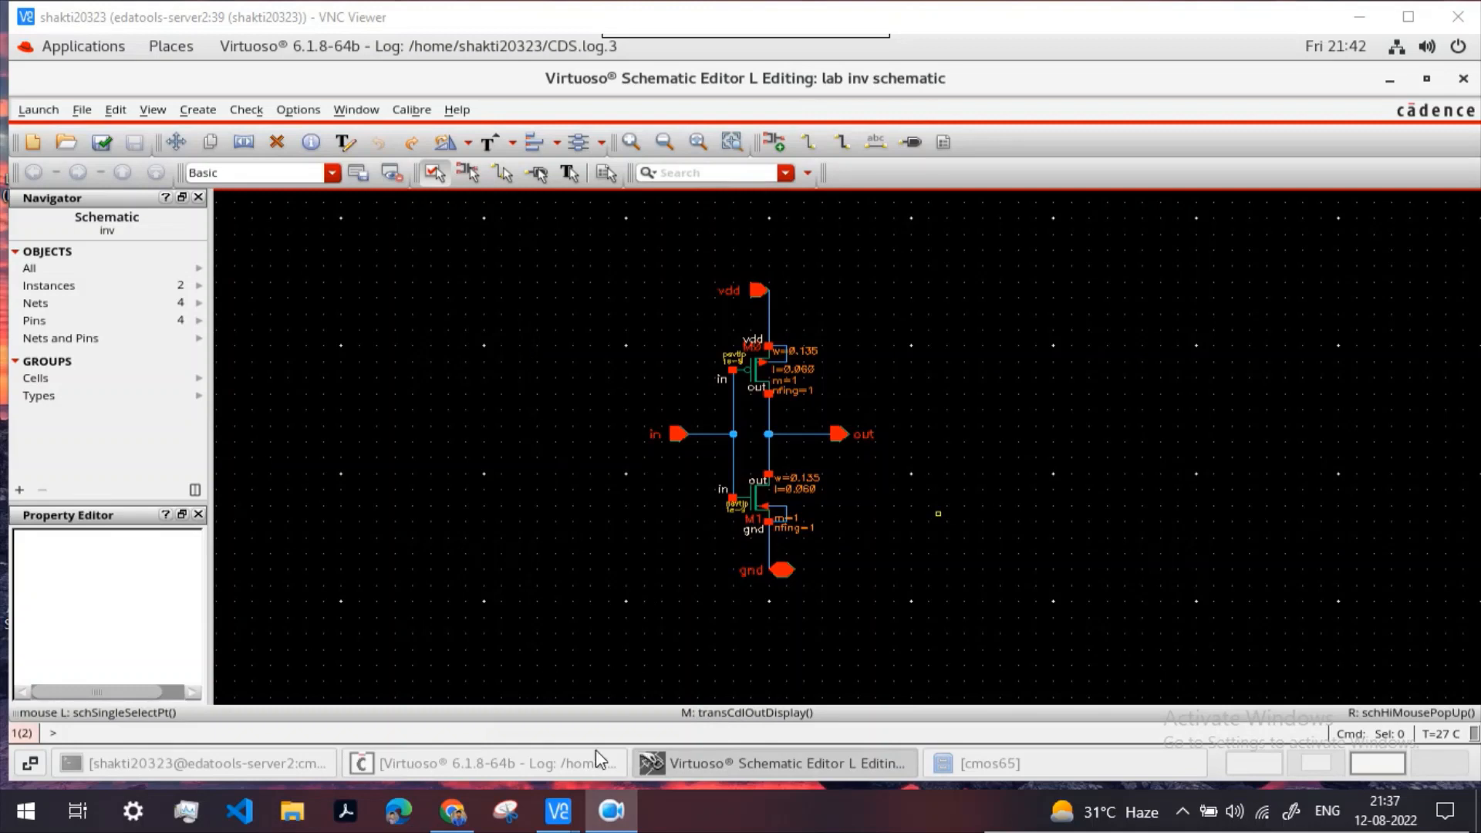
Step: Start a CDL export from the Virtuoso log window and pick the schematic view of lab's inv cell as the design to netlist
{"action": "left_click", "coordinate": [522, 765]}
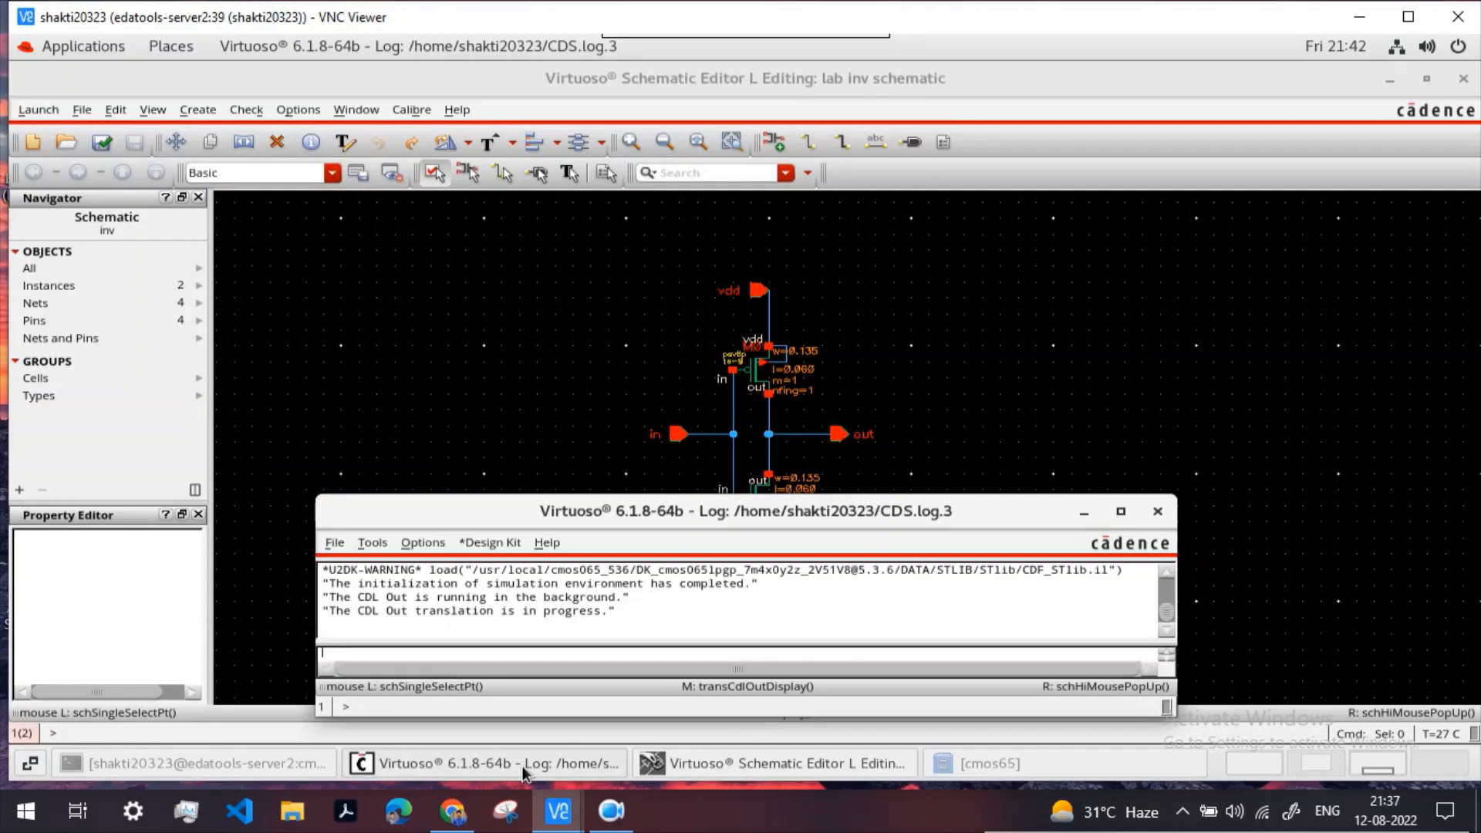
{"action": "left_click", "coordinate": [335, 542]}
{"action": "mouse_move", "coordinate": [427, 152]}
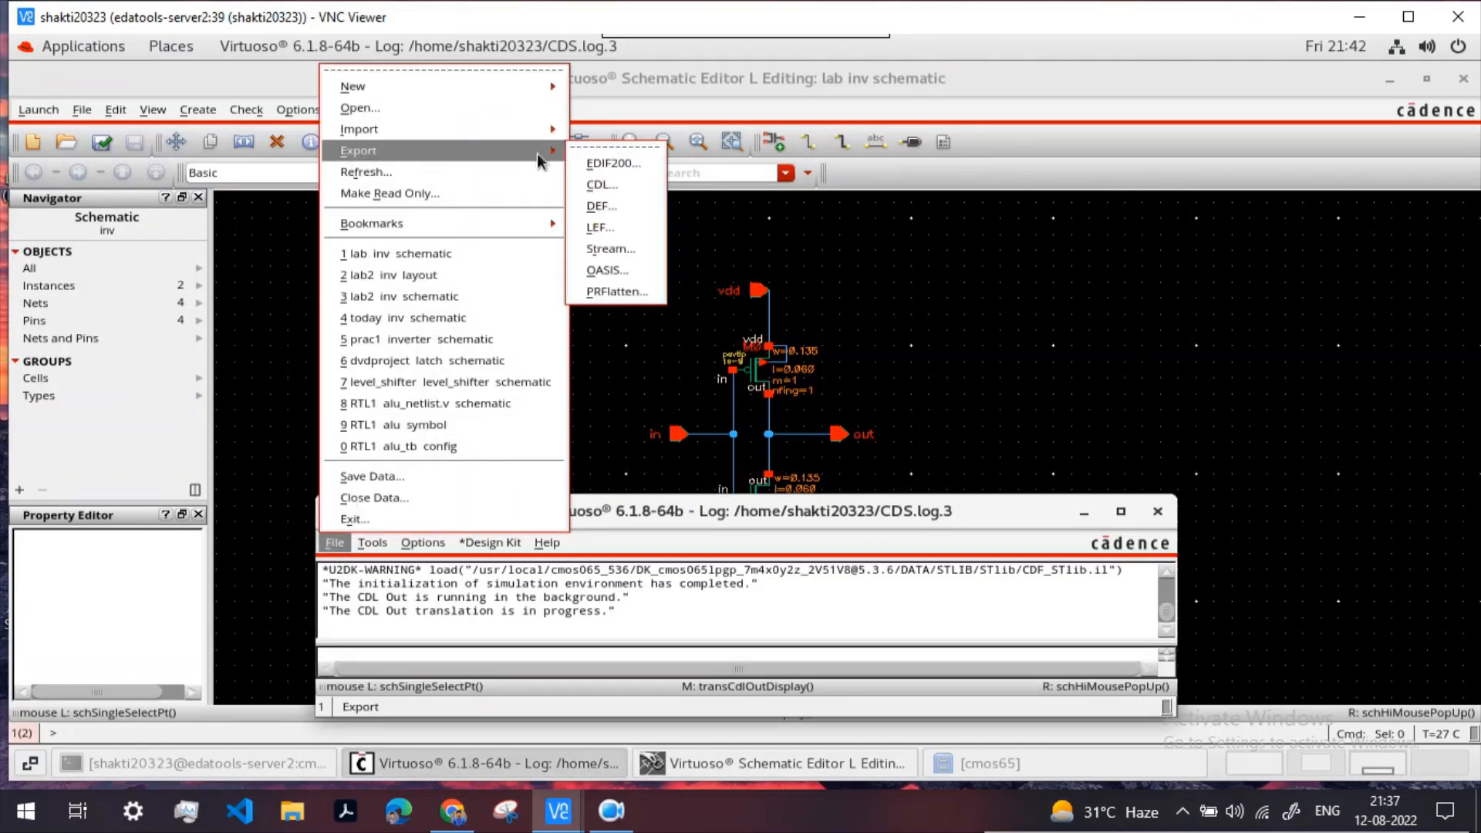
{"action": "left_click", "coordinate": [615, 189]}
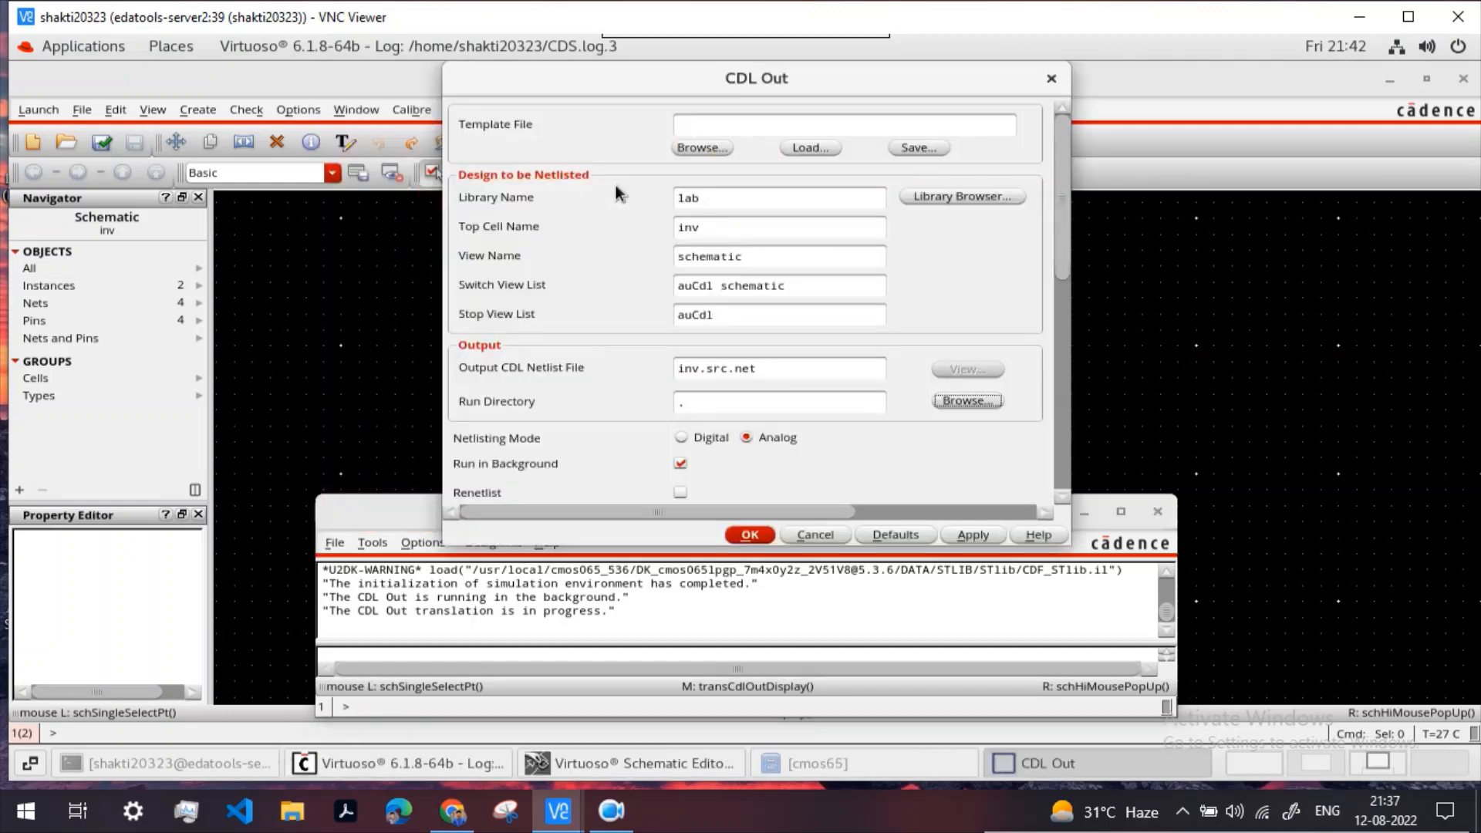
{"action": "left_click", "coordinate": [950, 198]}
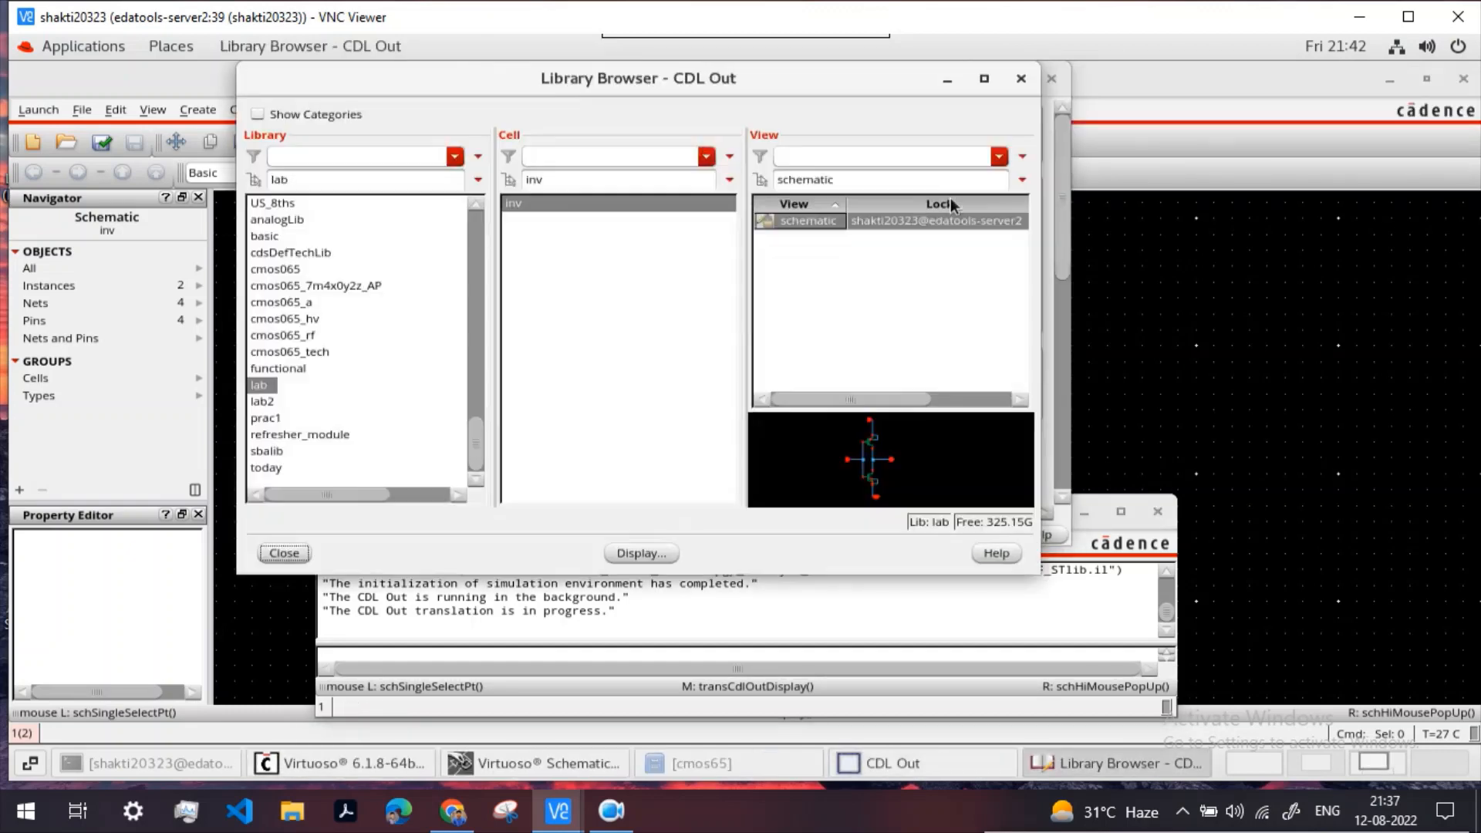
{"action": "left_click", "coordinate": [833, 219]}
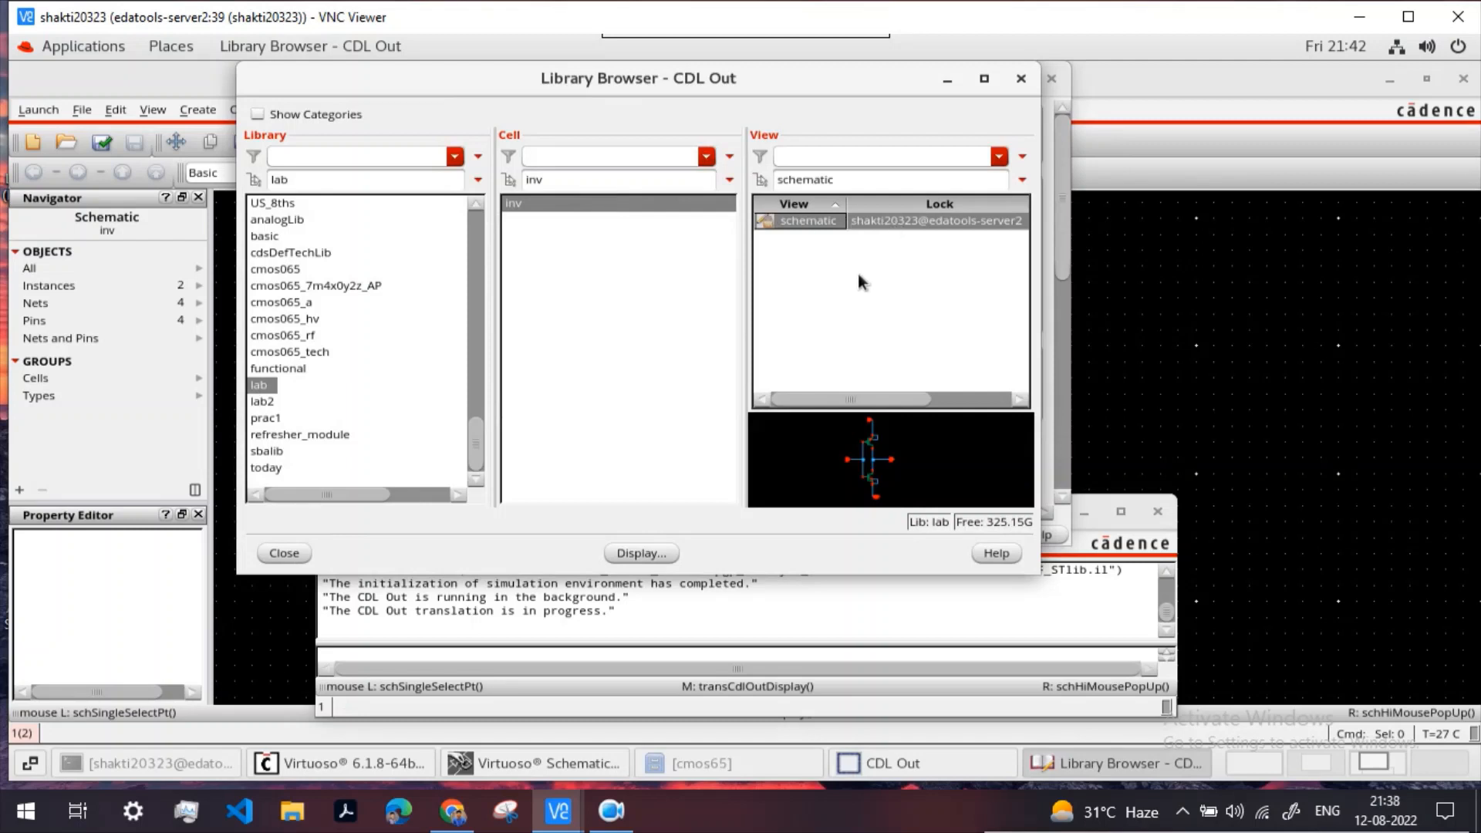
{"action": "left_click", "coordinate": [299, 552]}
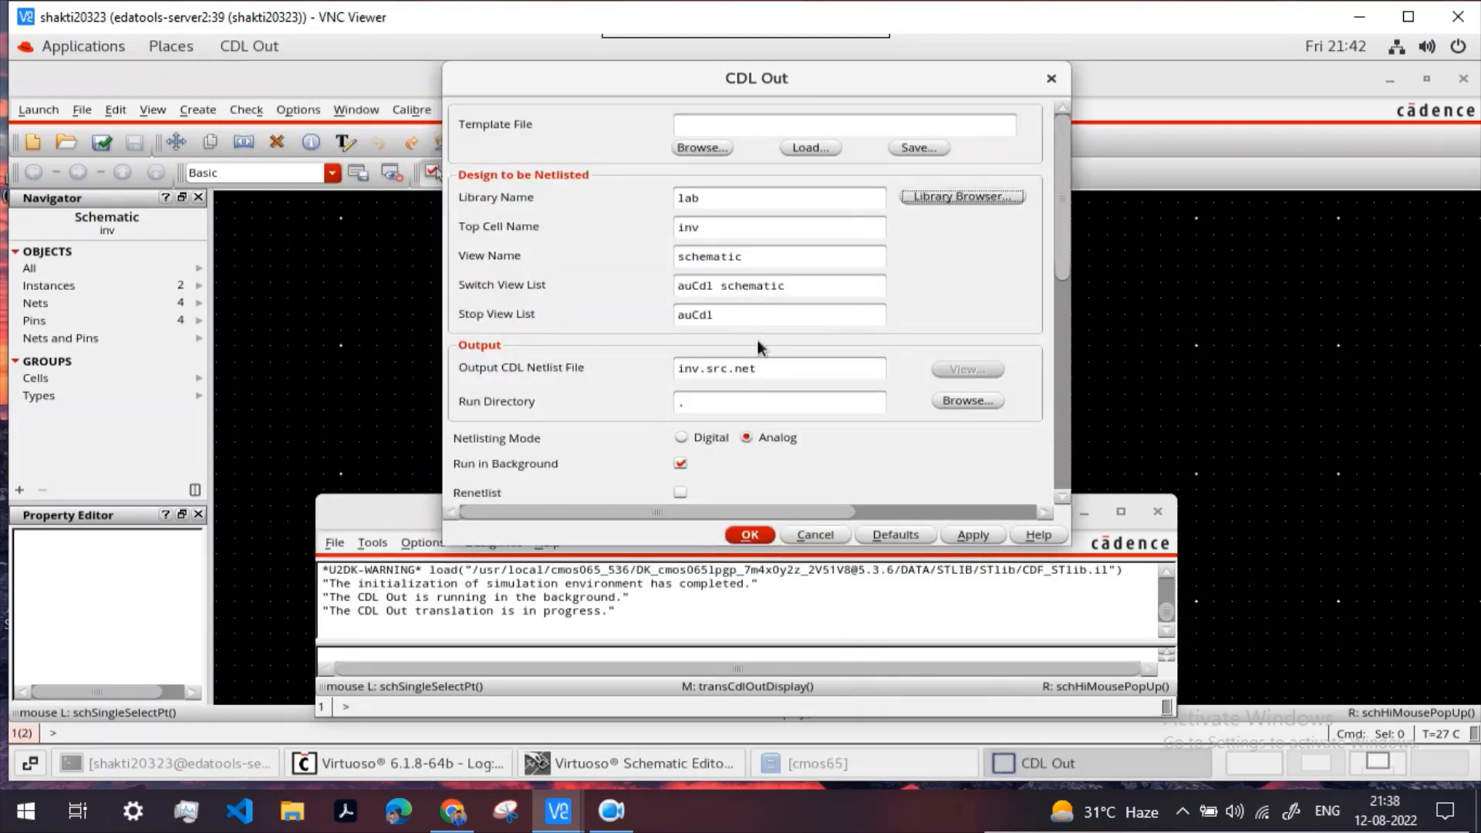
Step: Export the CDL netlist to inv.src.net, disregarding the other analysis running in the same directory
{"action": "left_click", "coordinate": [786, 378]}
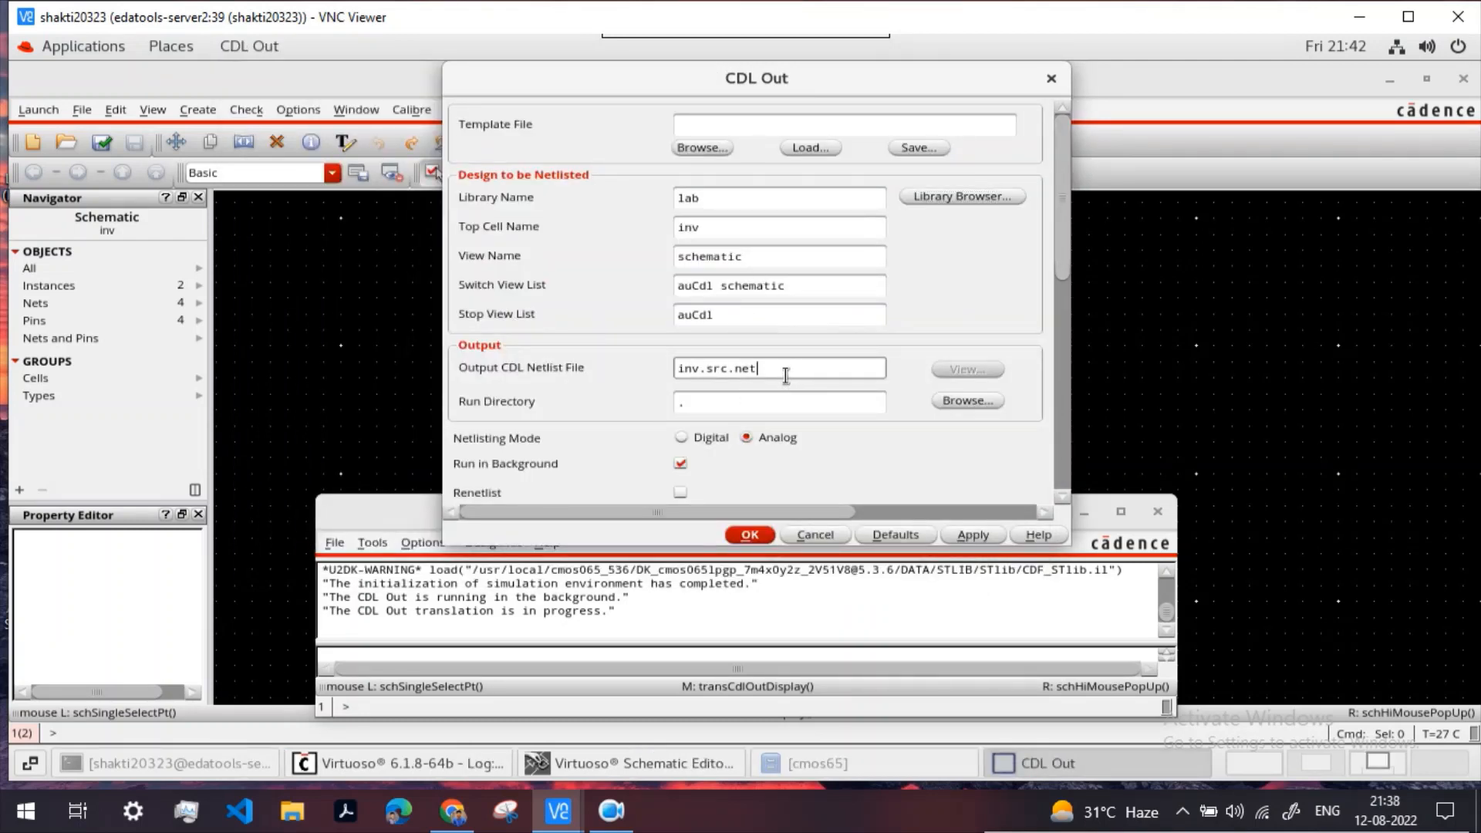
{"action": "left_click_drag", "start_coordinate": [786, 375], "coordinate": [670, 373]}
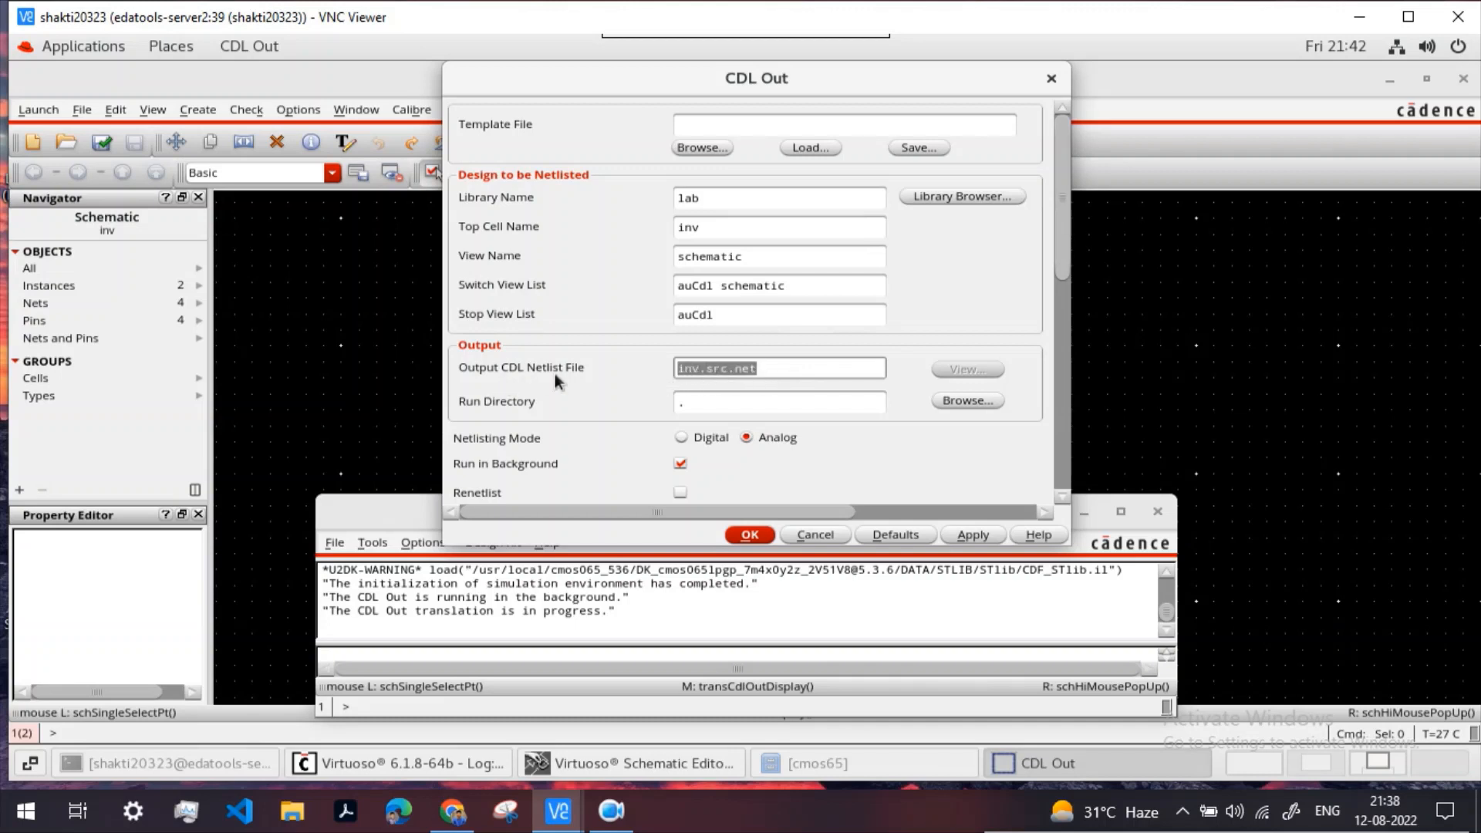
{"action": "left_click", "coordinate": [774, 373]}
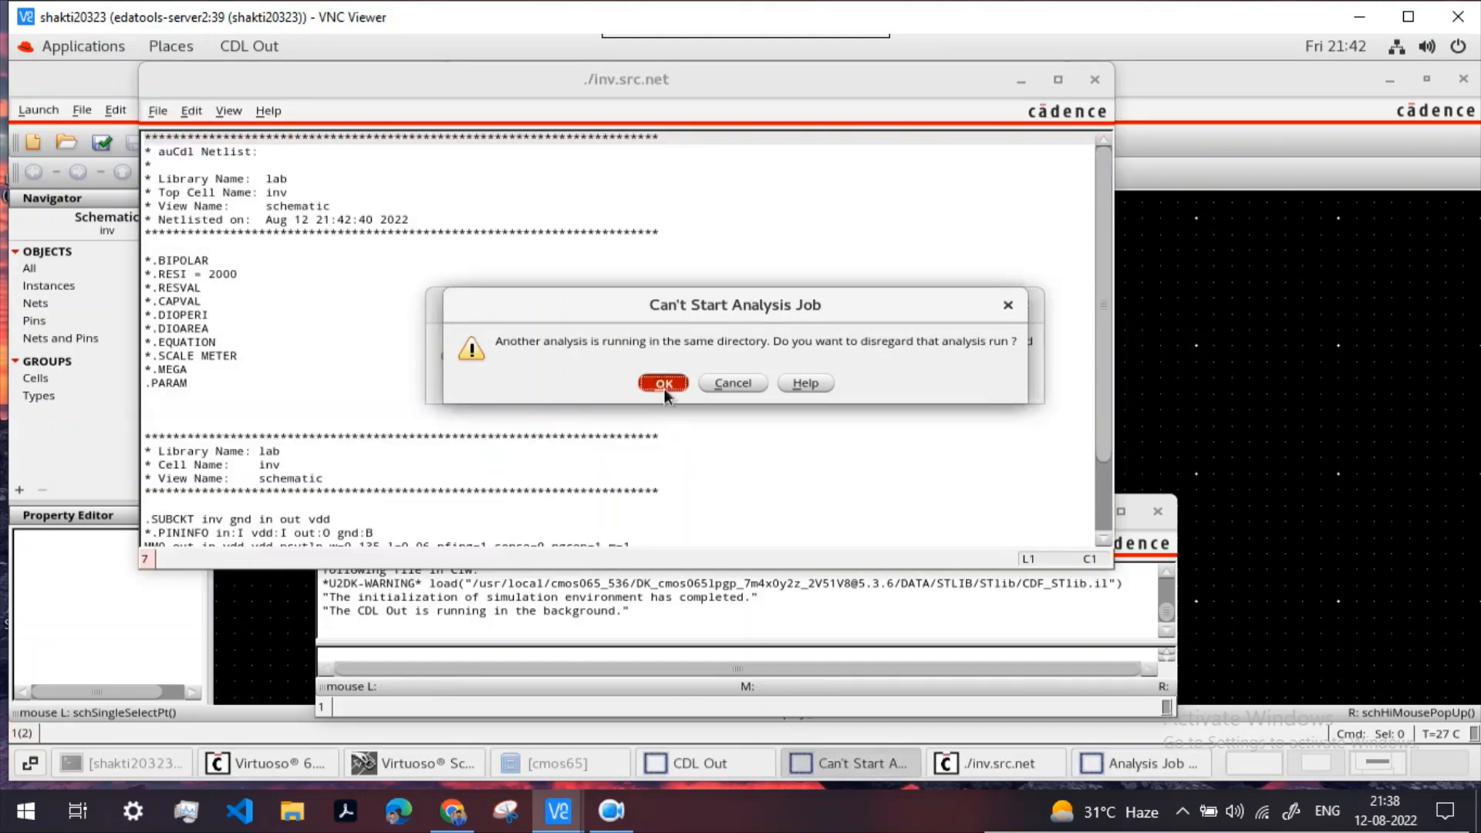
{"action": "left_click", "coordinate": [664, 383]}
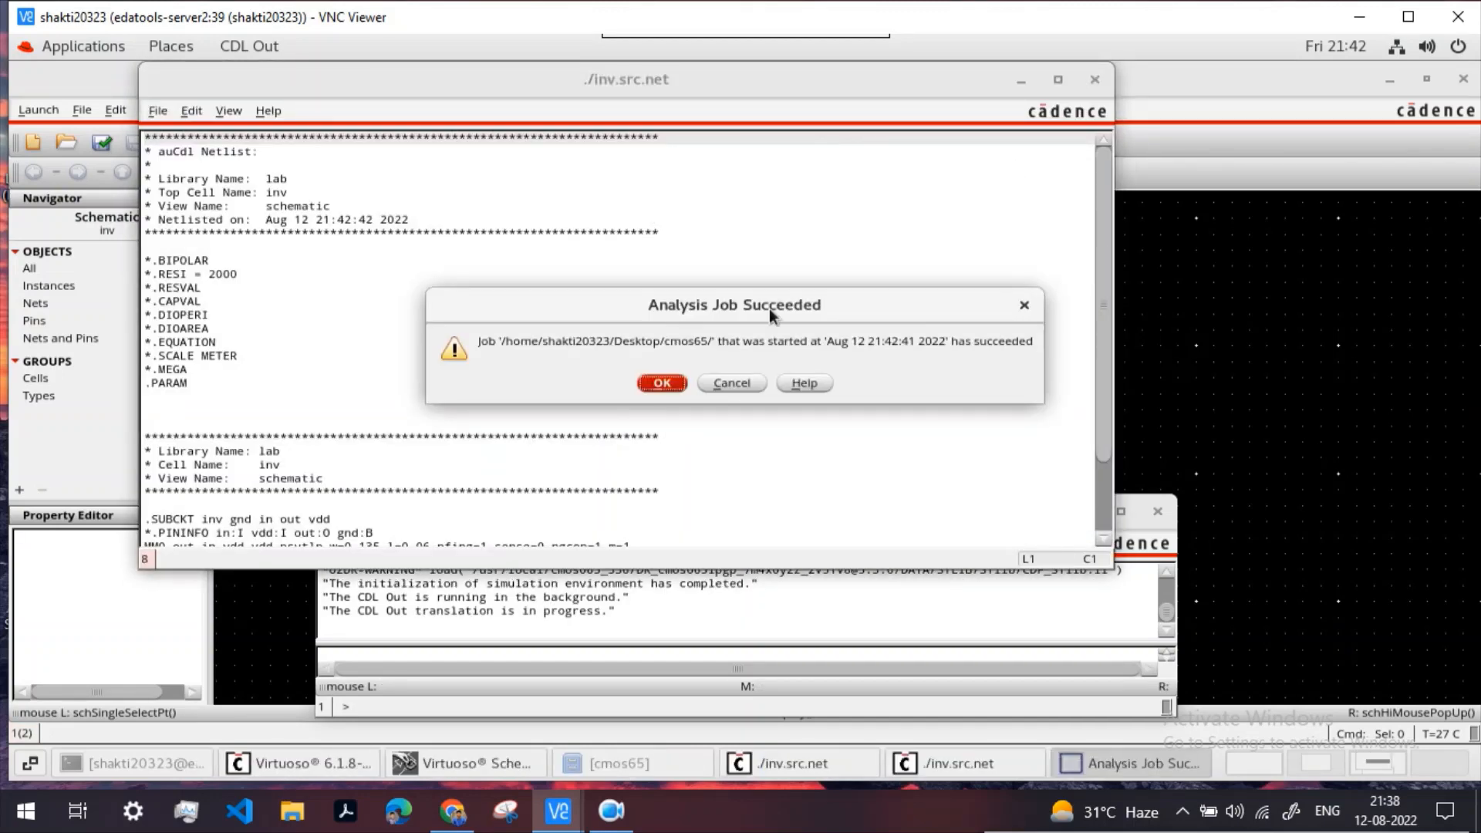
{"action": "left_click", "coordinate": [660, 382]}
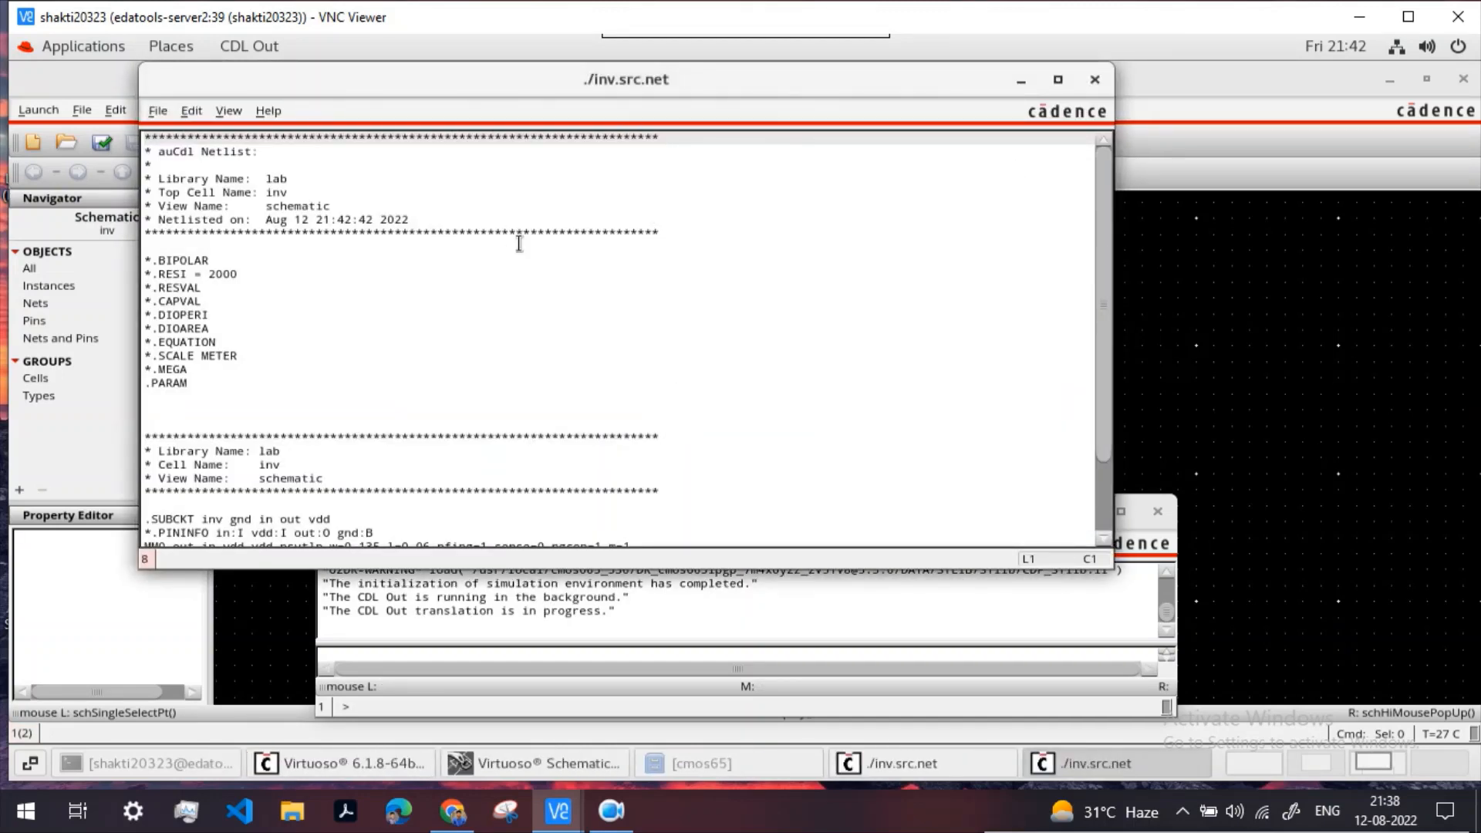
Step: Look through the exported inv.src.net netlist, close both netlist windows and minimize the Virtuoso log window
{"action": "scroll", "coordinate": [419, 273], "scroll_direction": "down", "scroll_amount": 2}
{"action": "scroll", "coordinate": [371, 380], "scroll_direction": "up", "scroll_amount": 2}
{"action": "left_click", "coordinate": [1094, 80]}
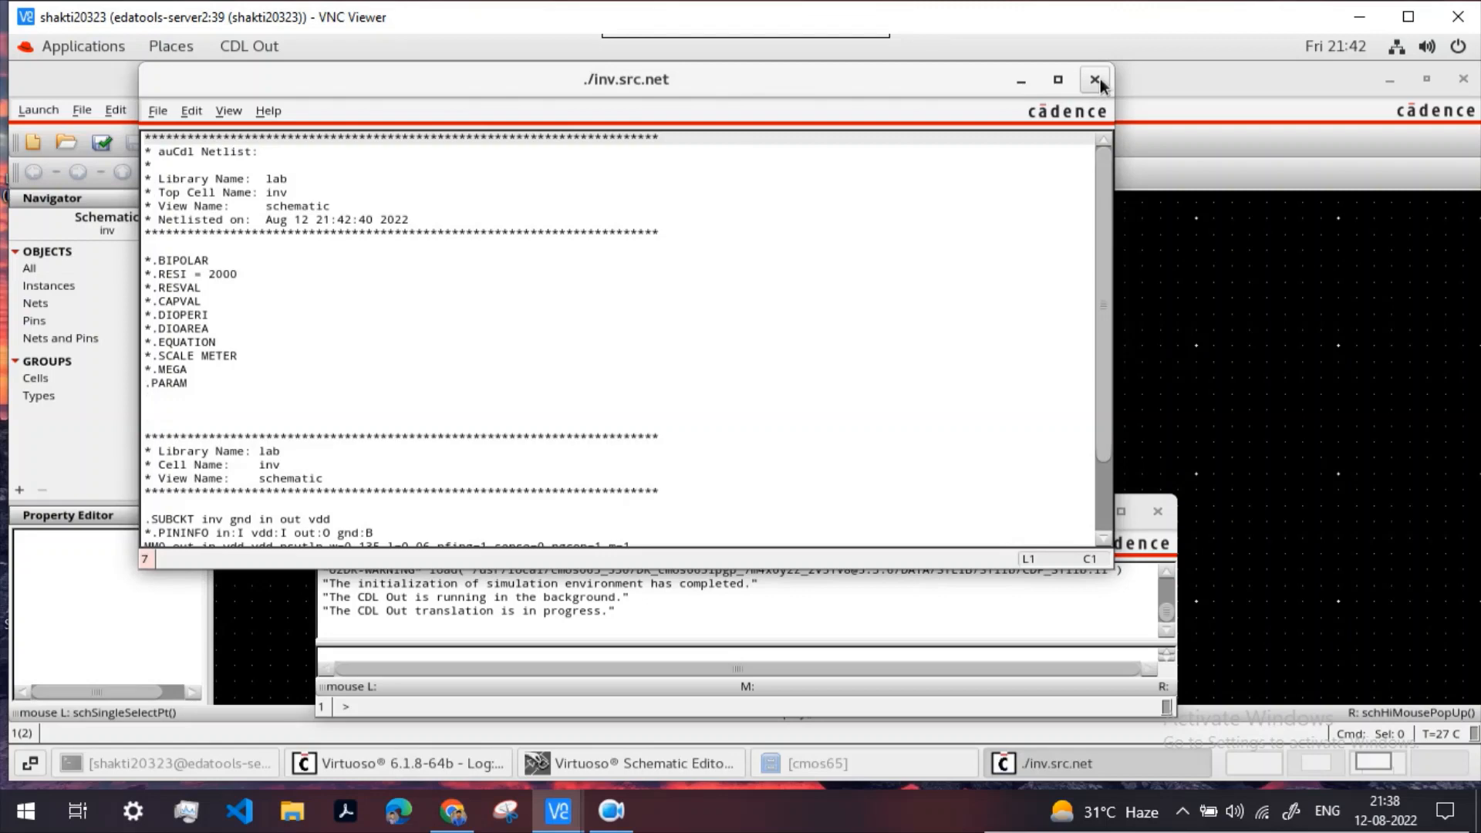
{"action": "left_click", "coordinate": [1095, 80]}
{"action": "left_click", "coordinate": [1083, 512]}
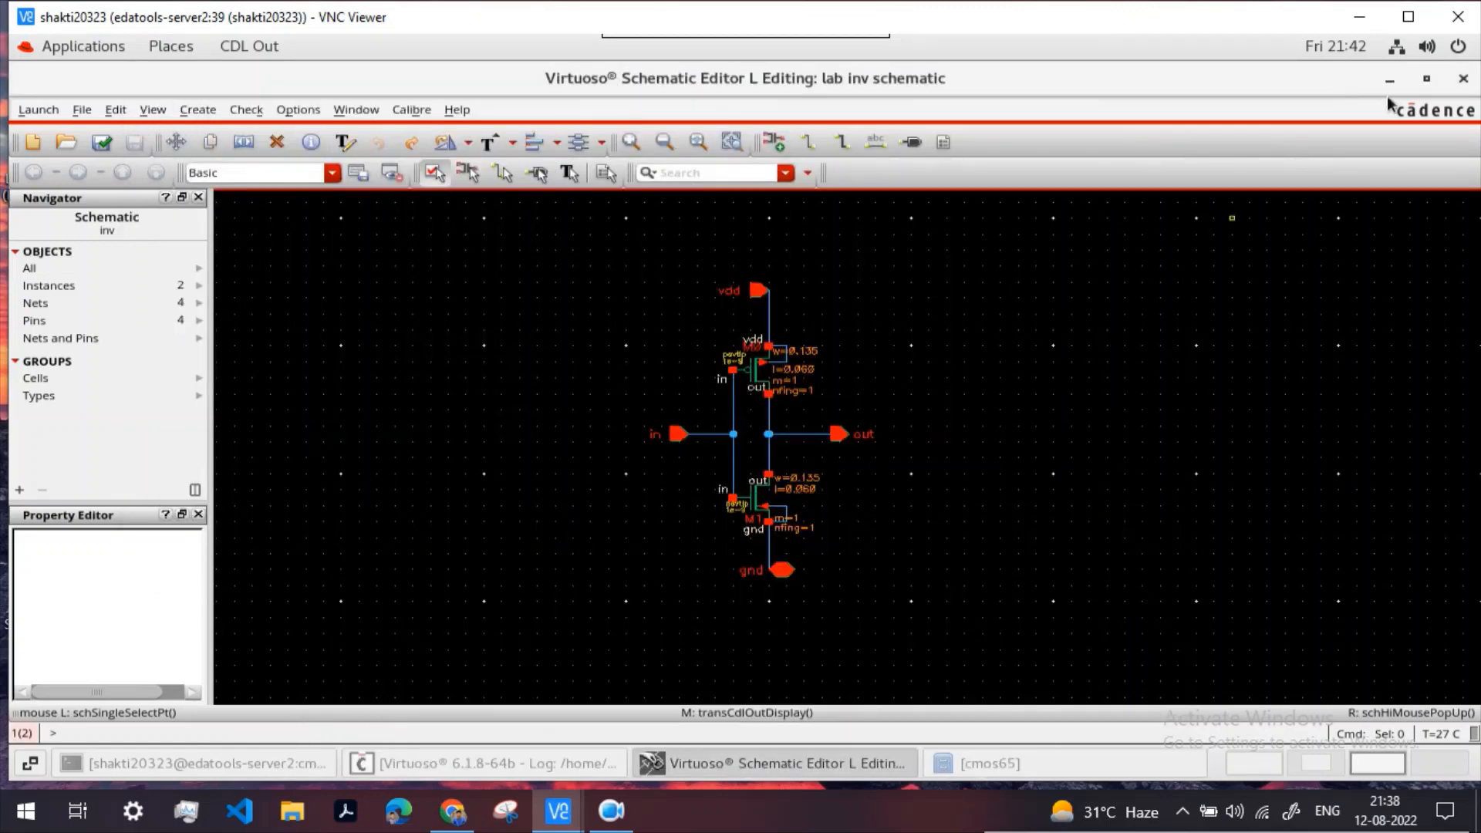
Step: Copy inv.src.net from the cmos65 folder into the Desktop/eldo/inv folder in the file manager
{"action": "left_click", "coordinate": [1029, 759]}
{"action": "left_click", "coordinate": [1265, 257]}
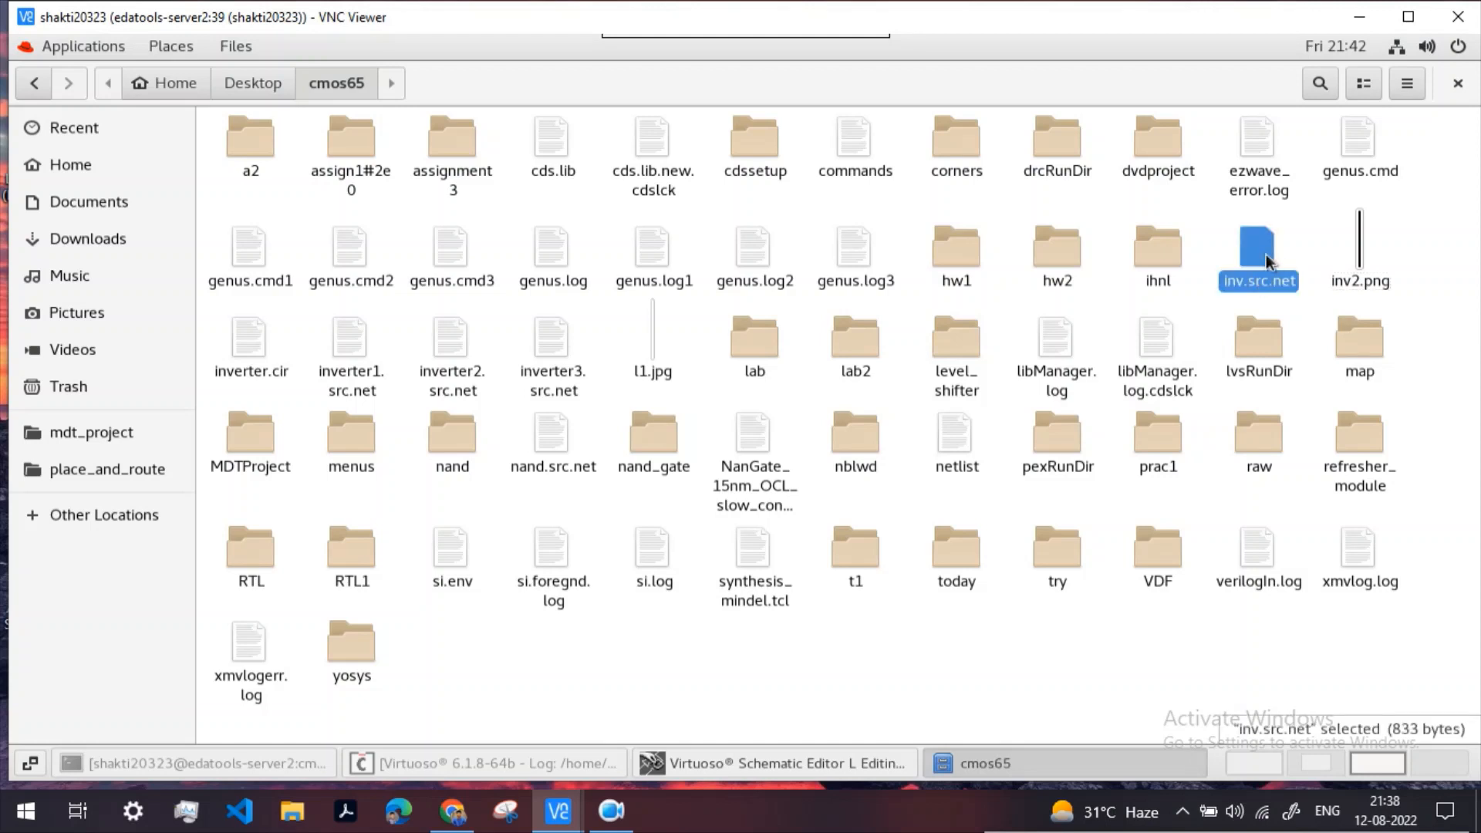
{"action": "right_click", "coordinate": [1265, 253]}
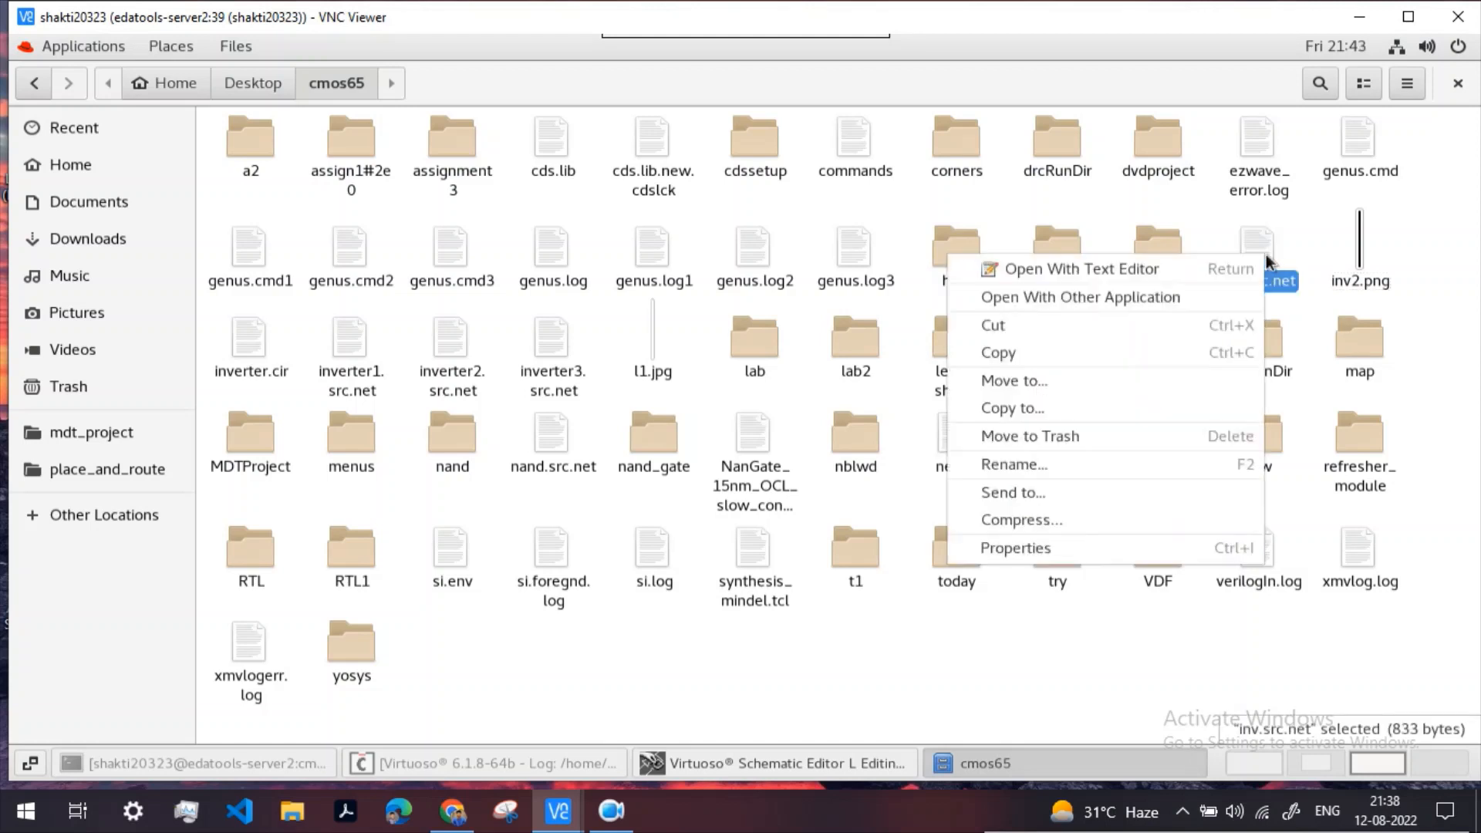
{"action": "left_click", "coordinate": [1181, 353]}
{"action": "left_click", "coordinate": [254, 84]}
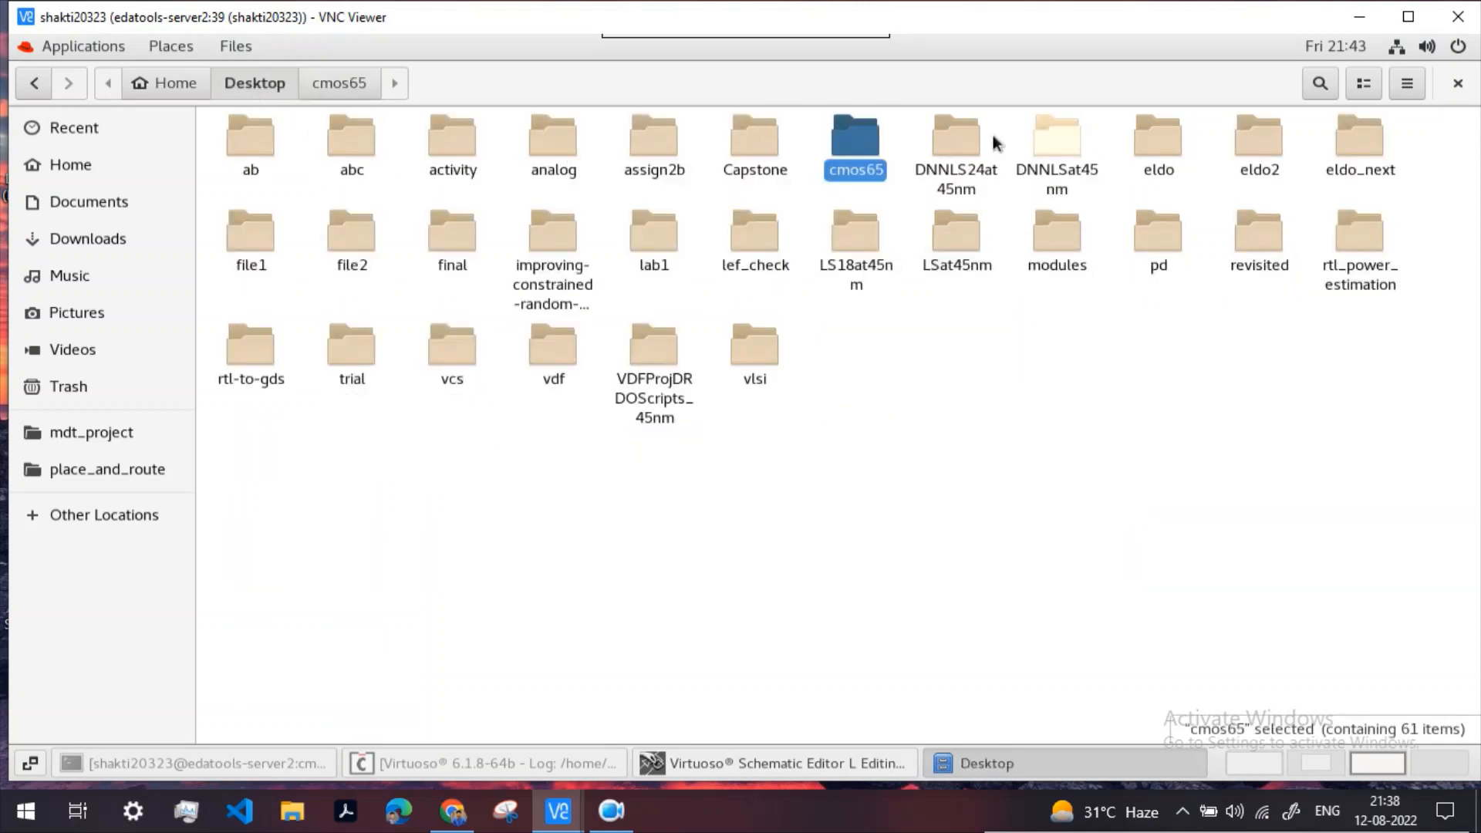
{"action": "double_click", "coordinate": [1151, 146]}
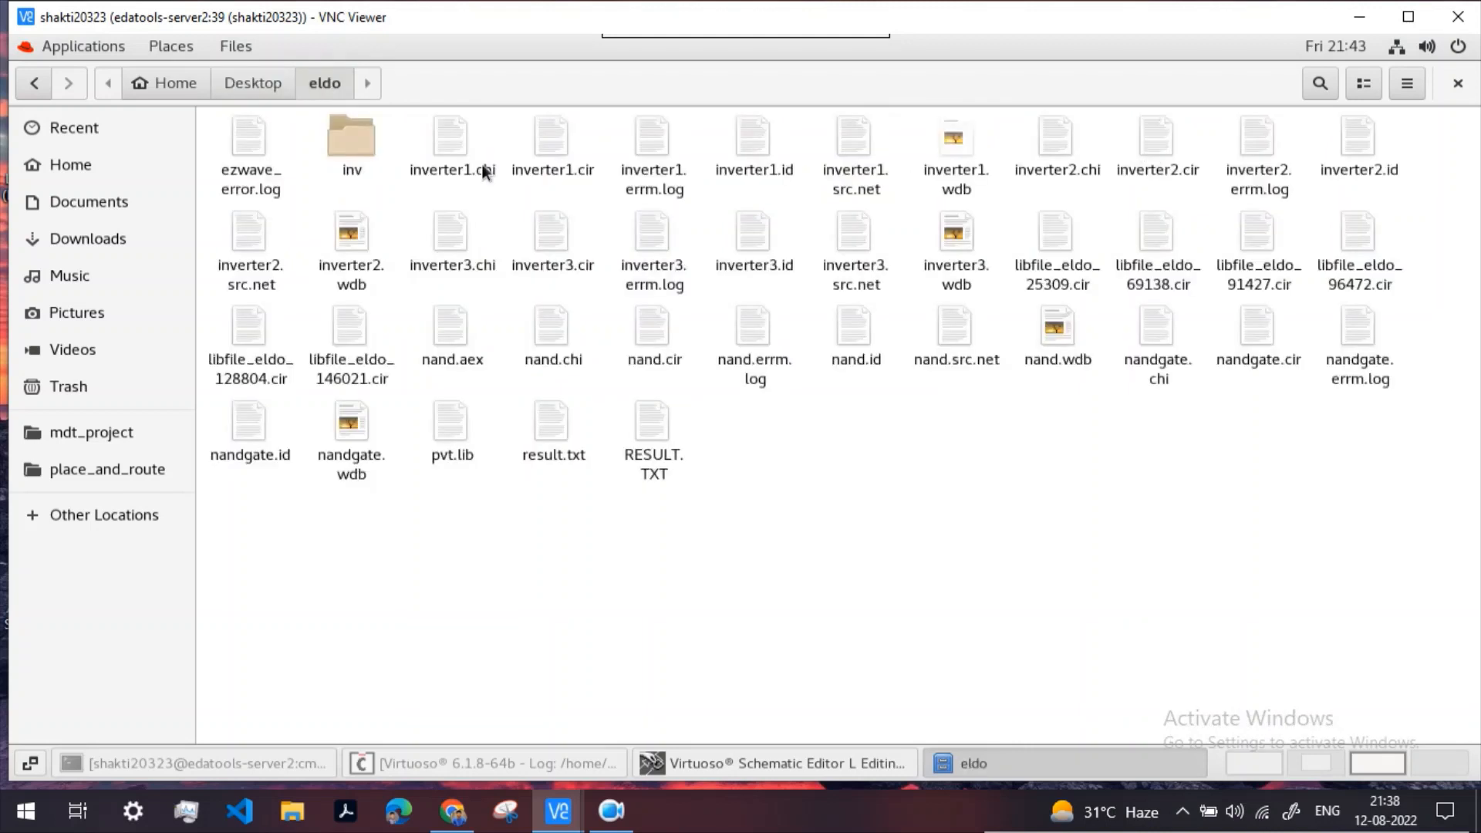
{"action": "double_click", "coordinate": [359, 126]}
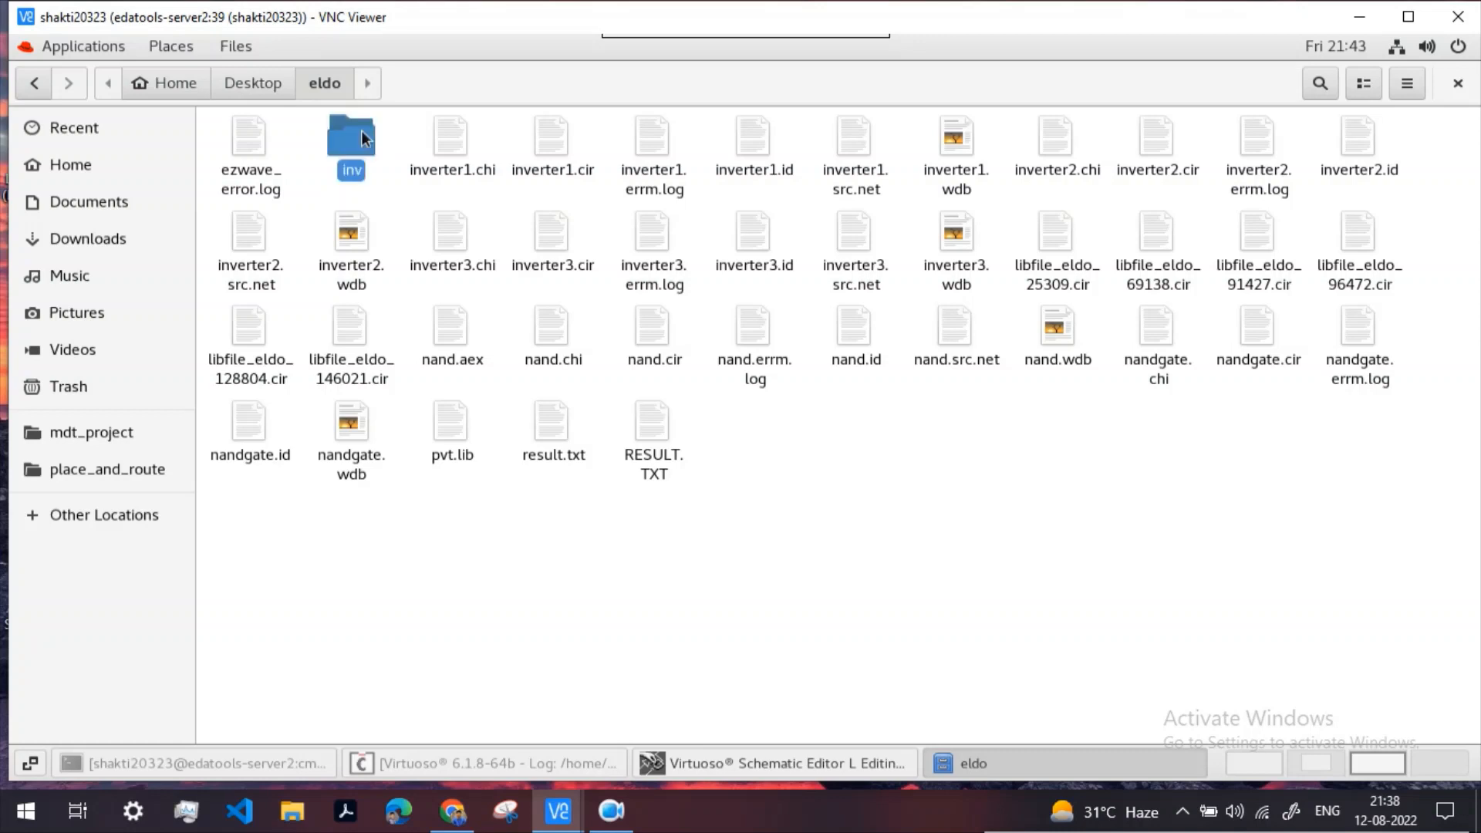
{"action": "right_click", "coordinate": [492, 195]}
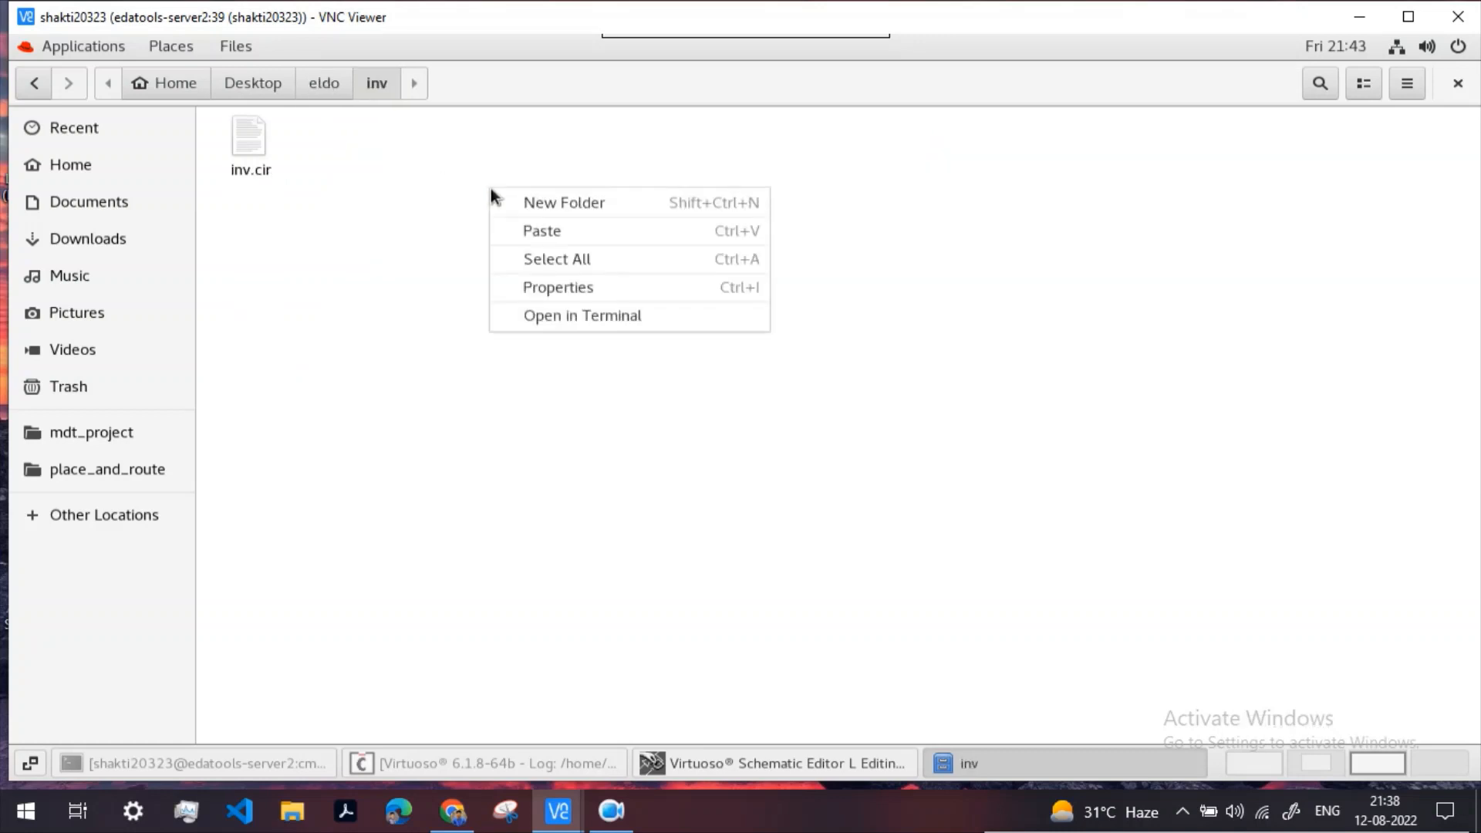
{"action": "left_click", "coordinate": [531, 225]}
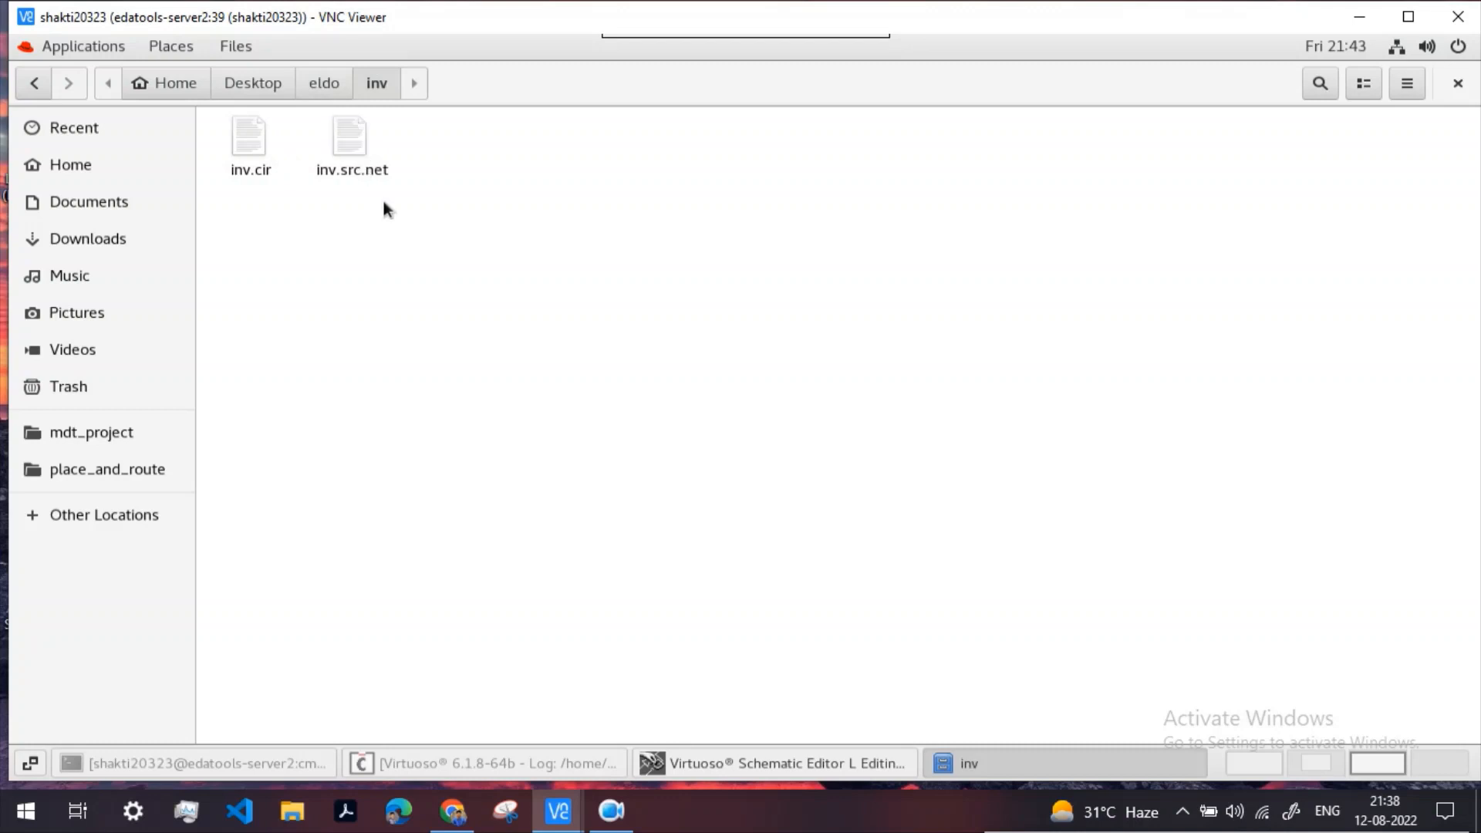
Step: Open inv.cir and inv.src.net together in Text Editor and allow inv.src.net to be edited
{"action": "left_click_drag", "start_coordinate": [392, 205], "coordinate": [270, 162]}
{"action": "right_click", "coordinate": [242, 141]}
{"action": "left_click", "coordinate": [303, 187]}
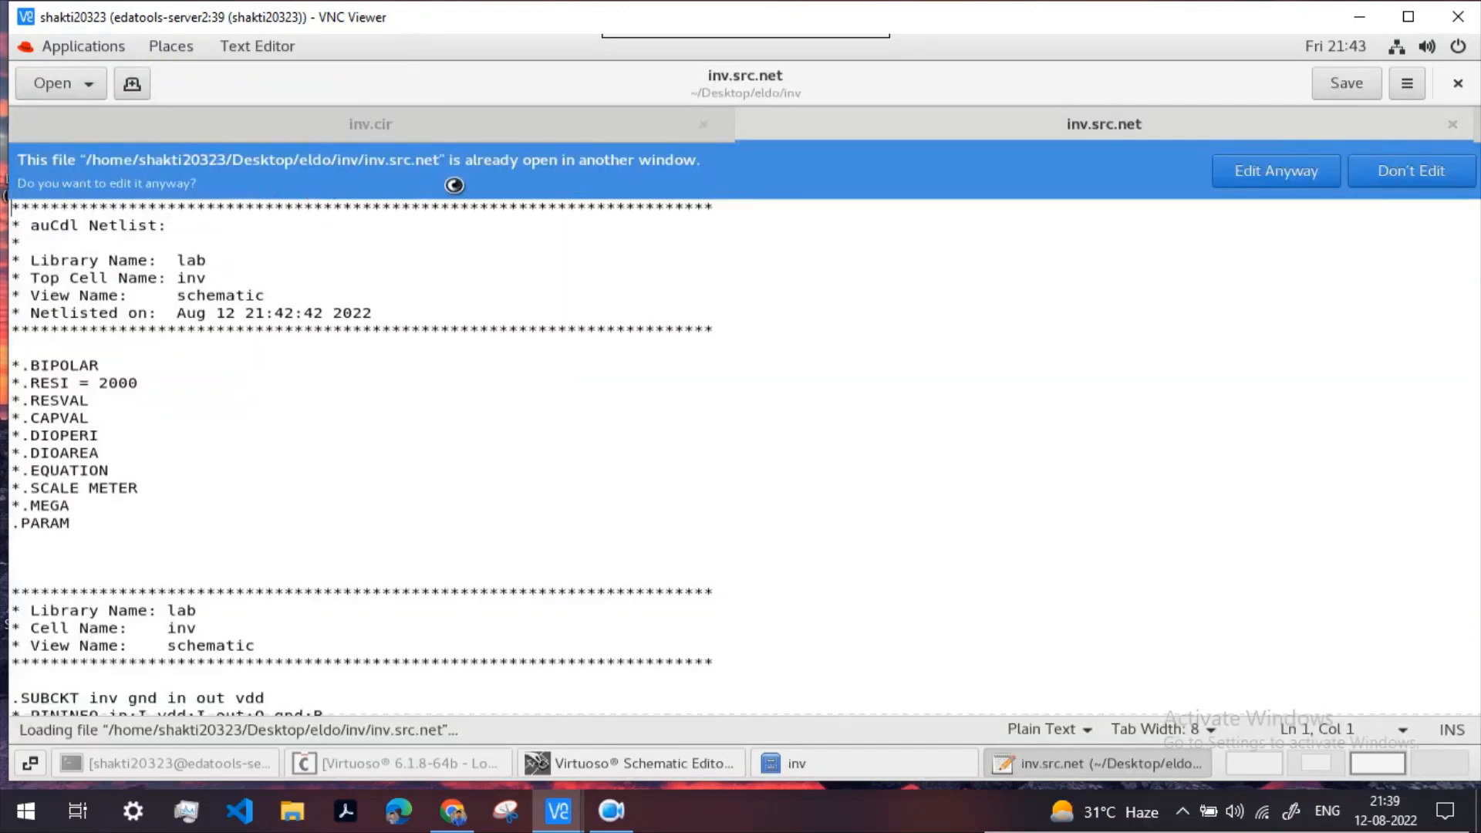
{"action": "left_click", "coordinate": [1280, 172]}
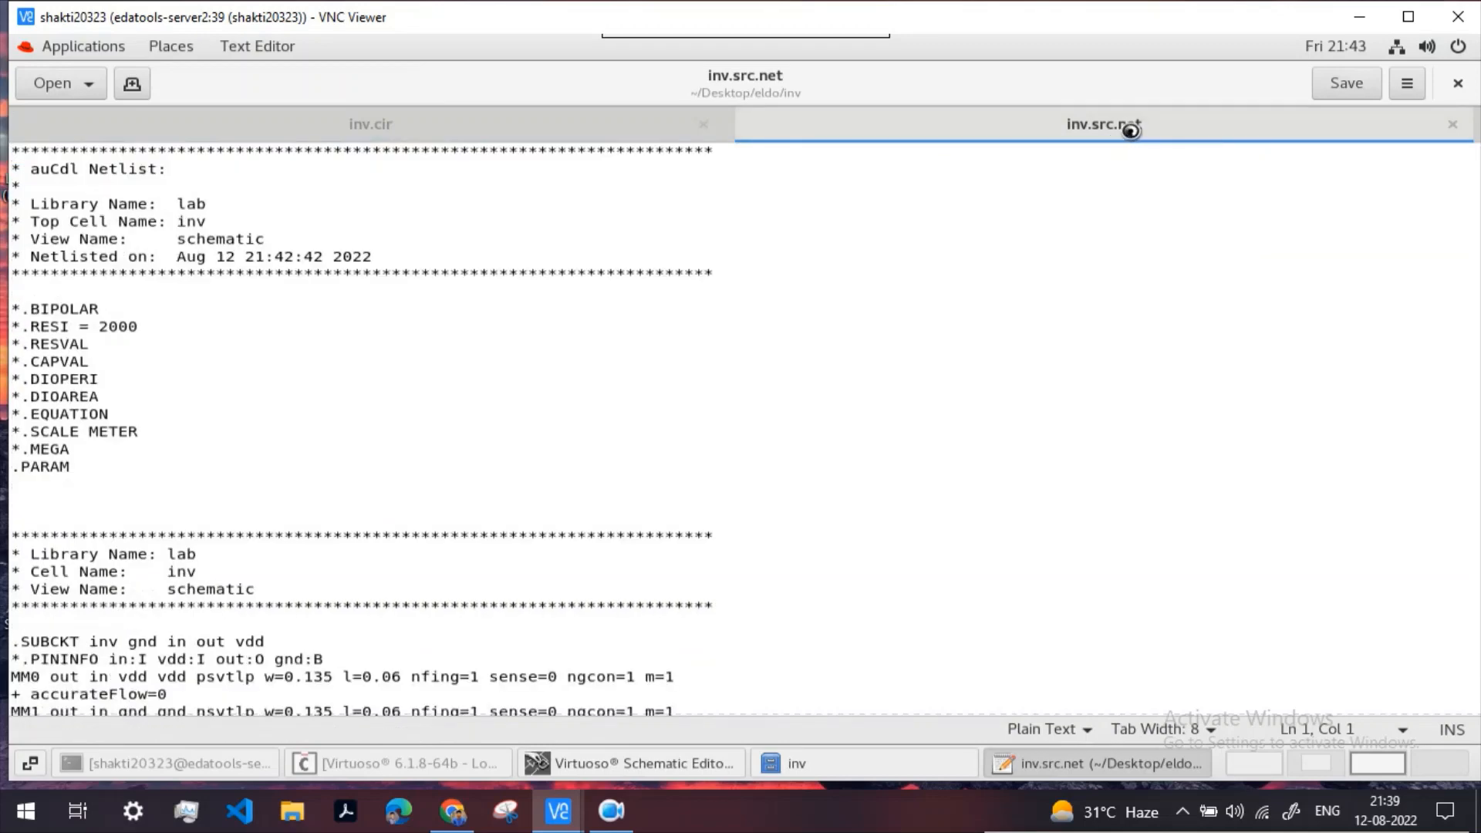
Step: Rename transistor instances MM0 and MM1 to XM0 and XM1 in inv.src.net and save the file
{"action": "scroll", "coordinate": [363, 551], "scroll_direction": "down", "scroll_amount": 2}
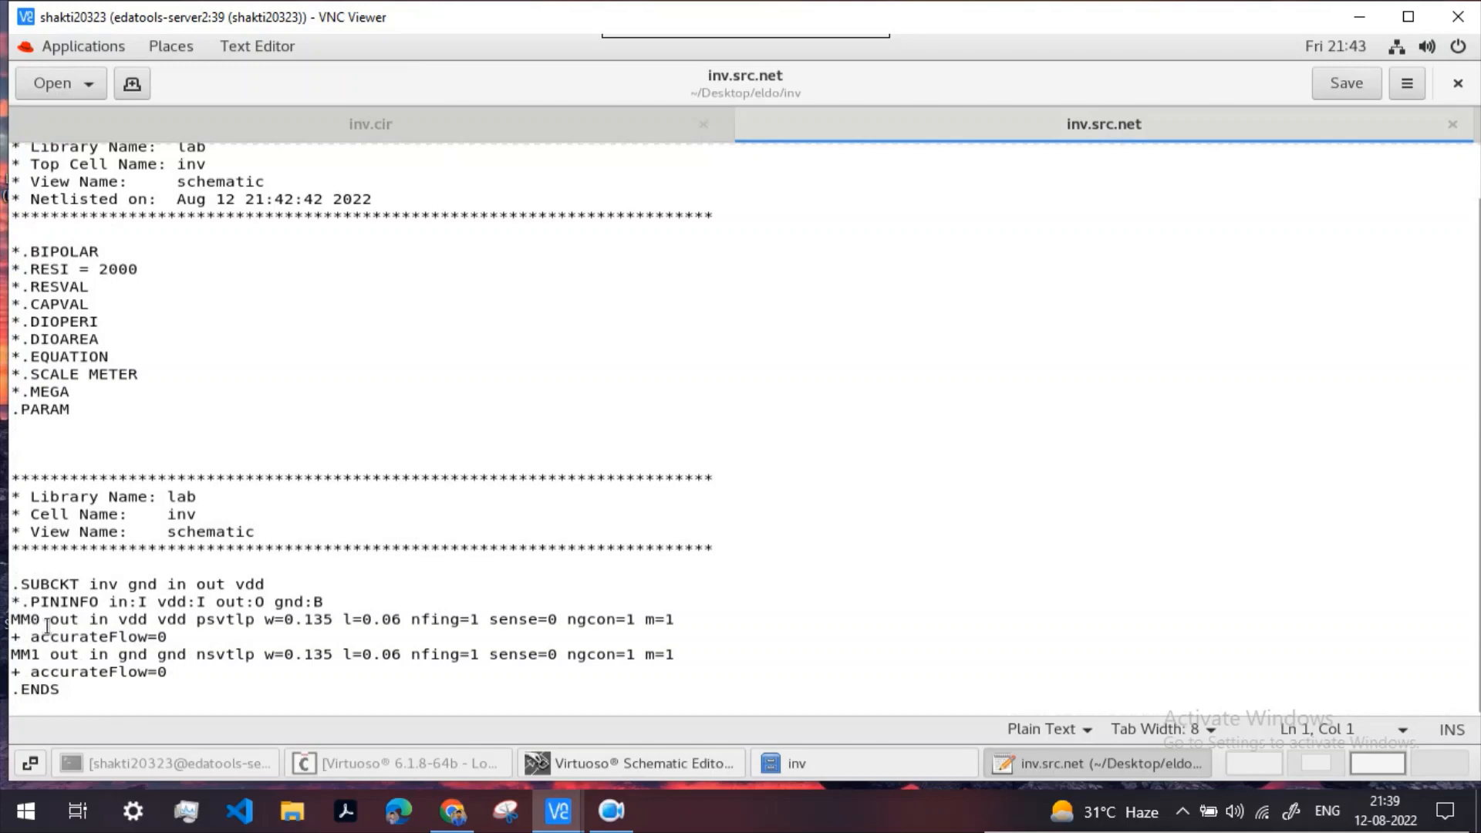
{"action": "left_click_drag", "start_coordinate": [42, 623], "coordinate": [16, 629]}
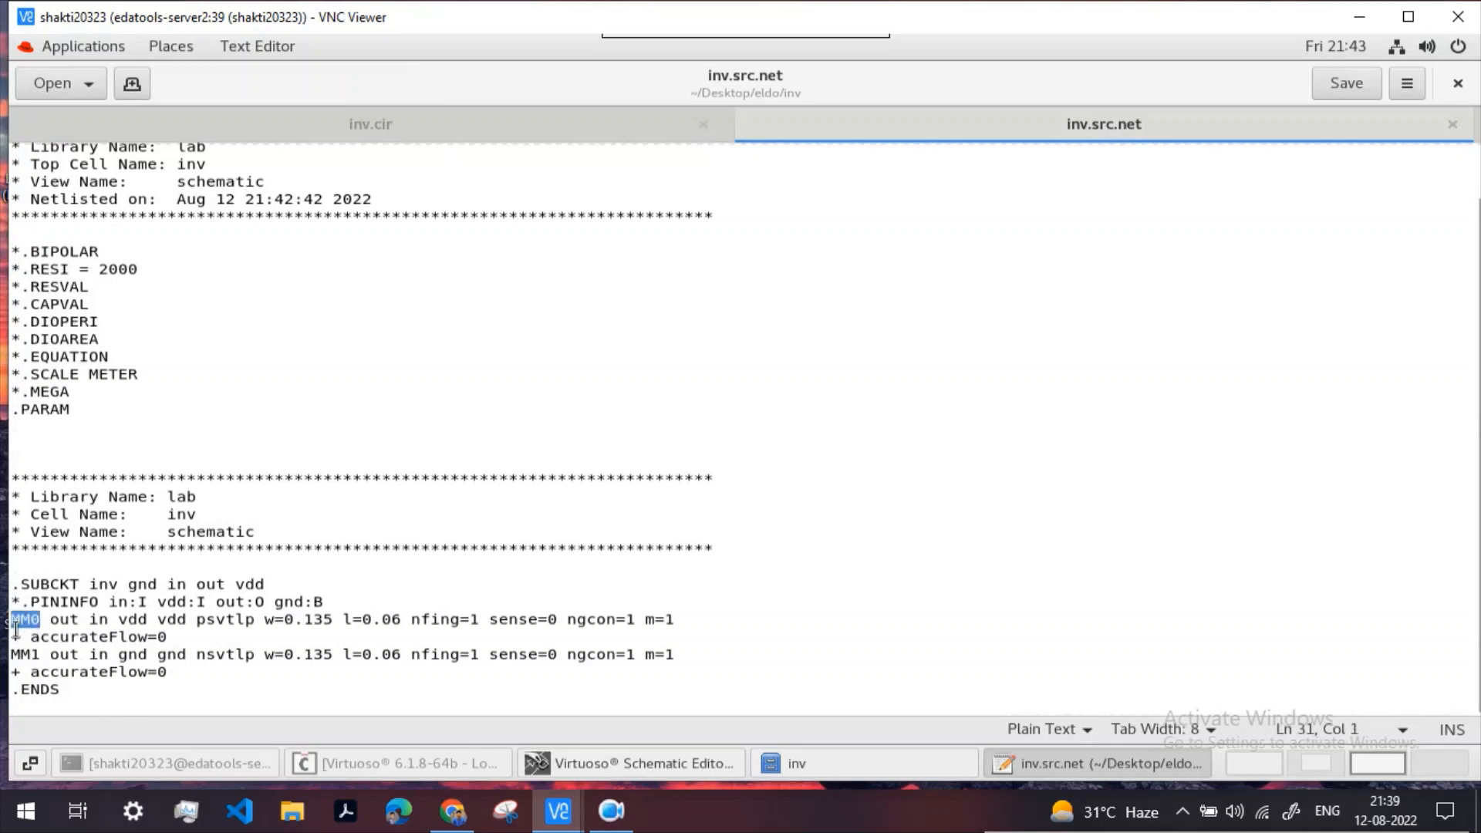
{"action": "left_click", "coordinate": [51, 625]}
{"action": "left_click", "coordinate": [41, 655]}
{"action": "left_click", "coordinate": [21, 626]}
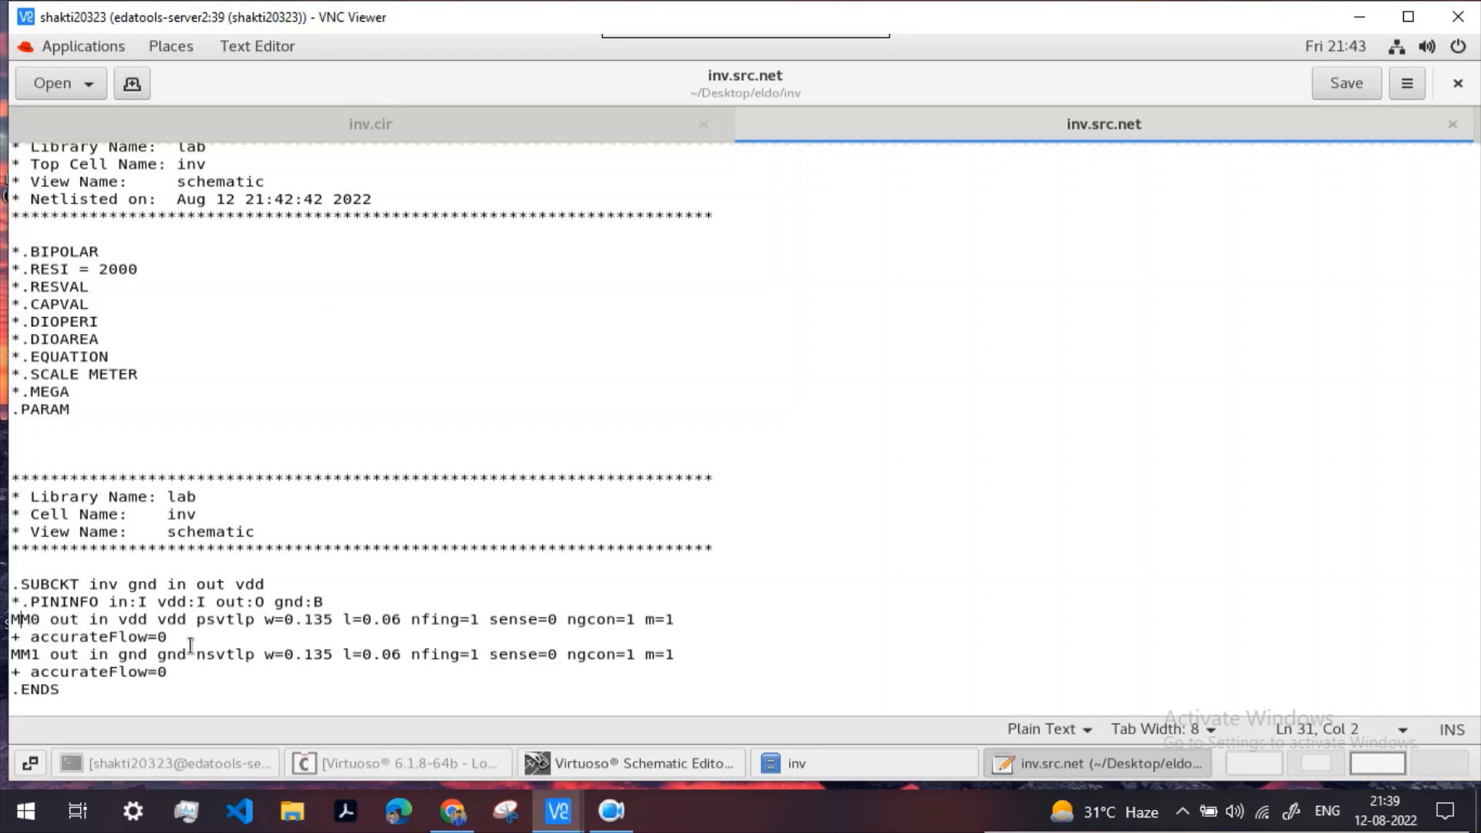
{"action": "key", "text": "BackSpace"}
{"action": "type", "text": "X"}
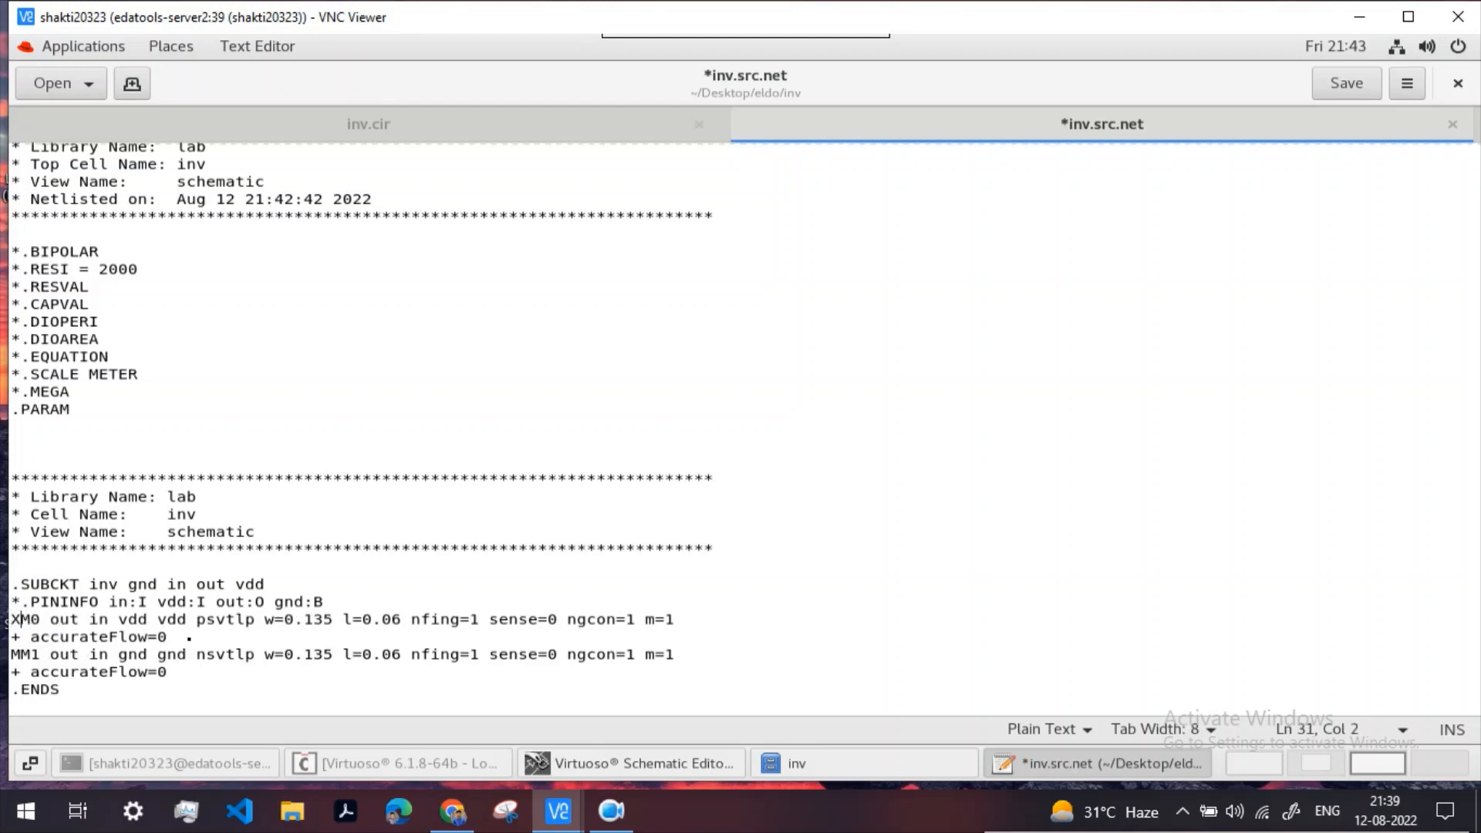
{"action": "left_click", "coordinate": [21, 656]}
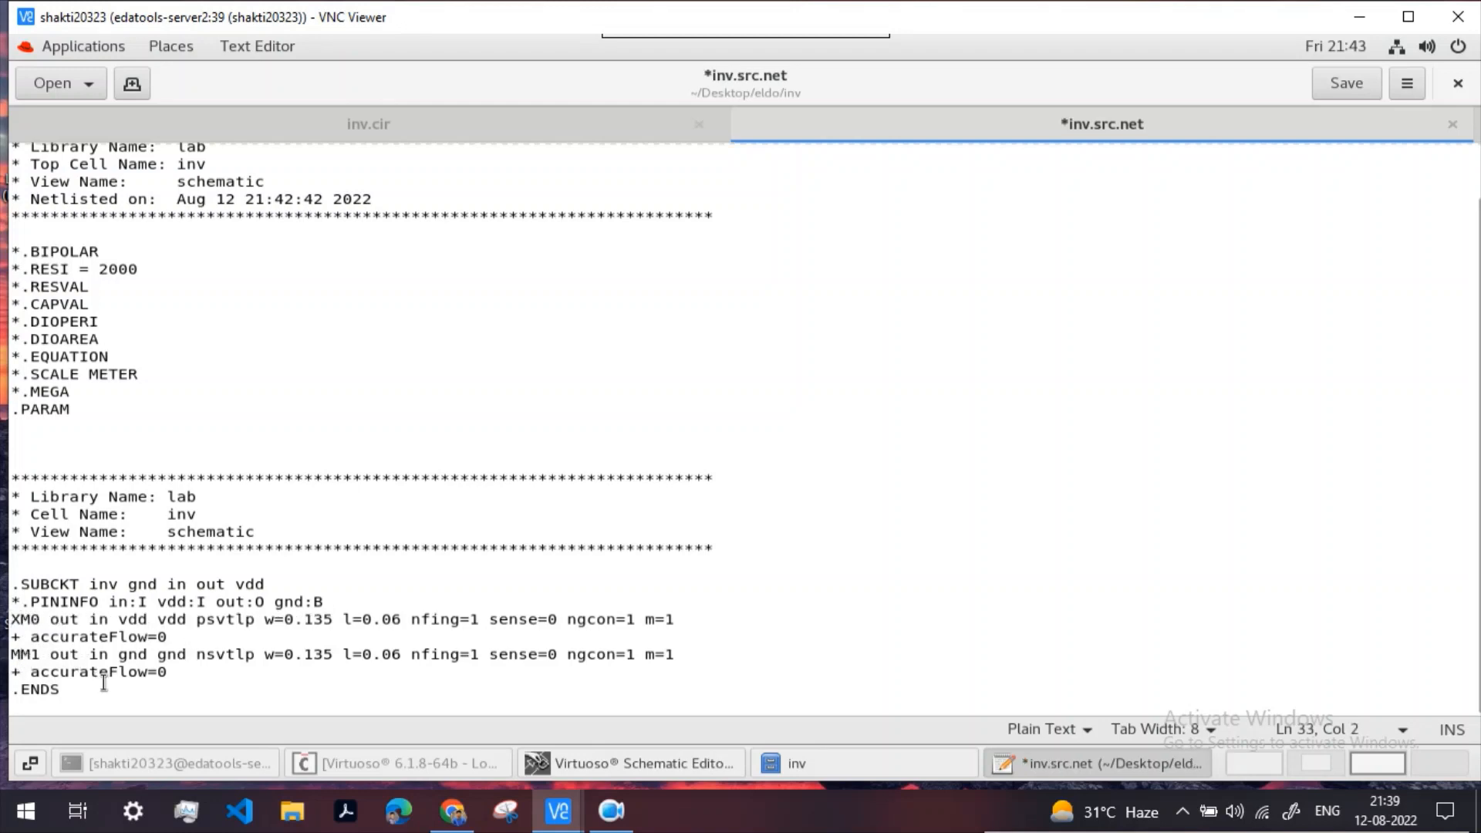
{"action": "key", "text": "BackSpace"}
{"action": "type", "text": "X"}
{"action": "key", "text": "ctrl+s"}
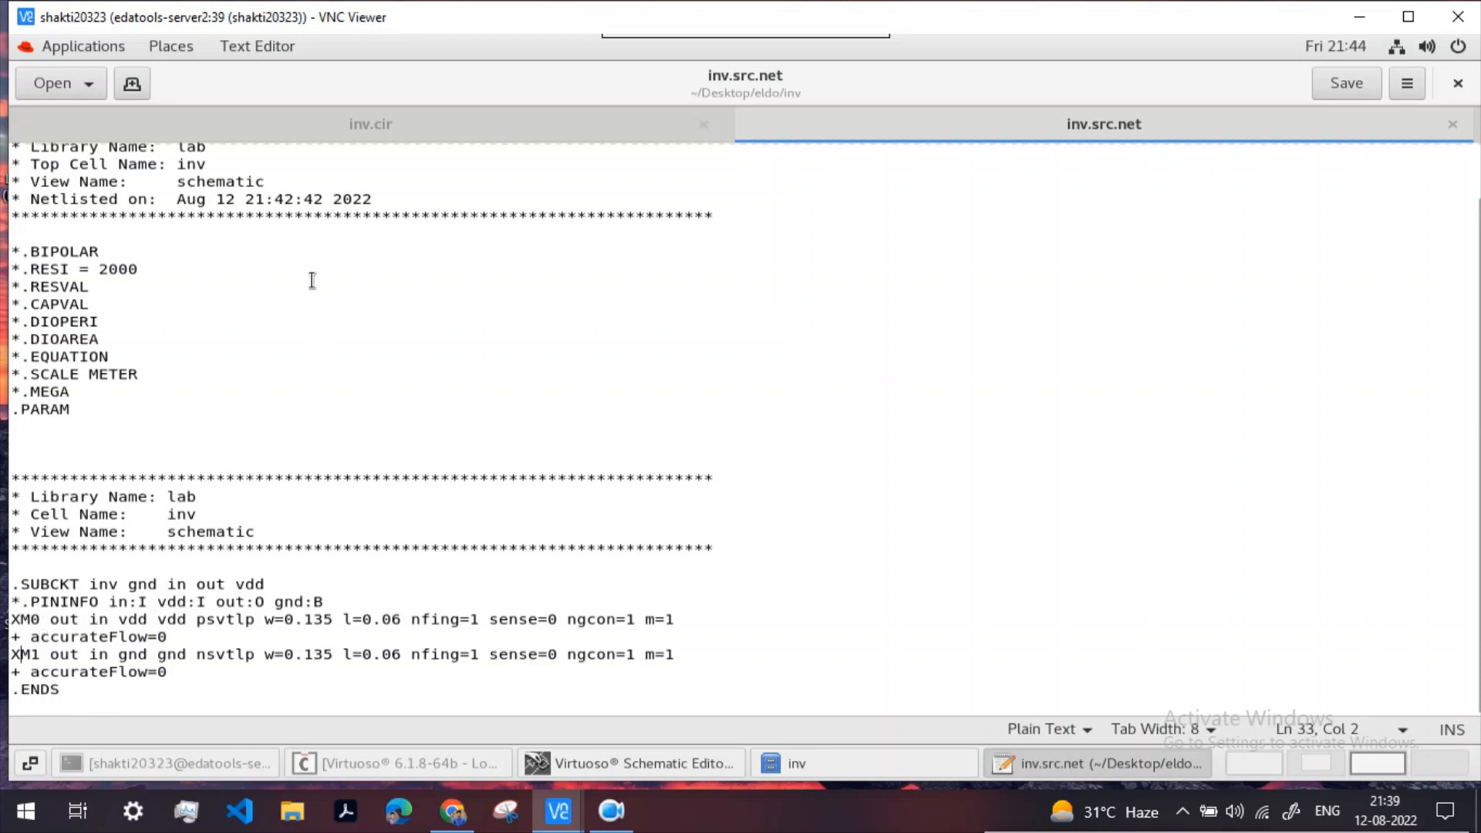
Step: Enable editing of inv.cir and review its opening section, including the comment syntax and the .include inv.src.net line
{"action": "scroll", "coordinate": [313, 314], "scroll_direction": "up", "scroll_amount": 2}
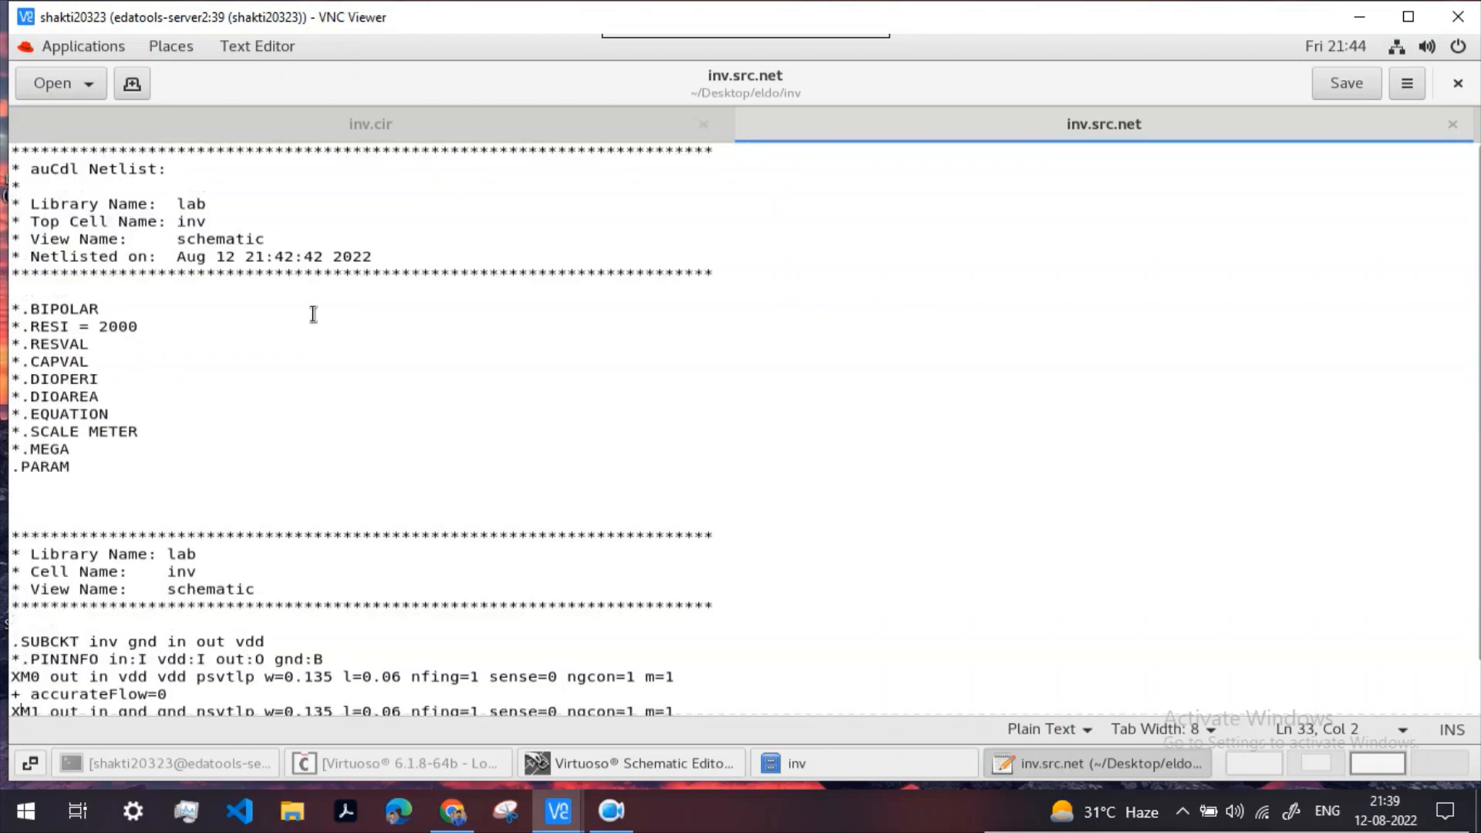
{"action": "left_click", "coordinate": [409, 122]}
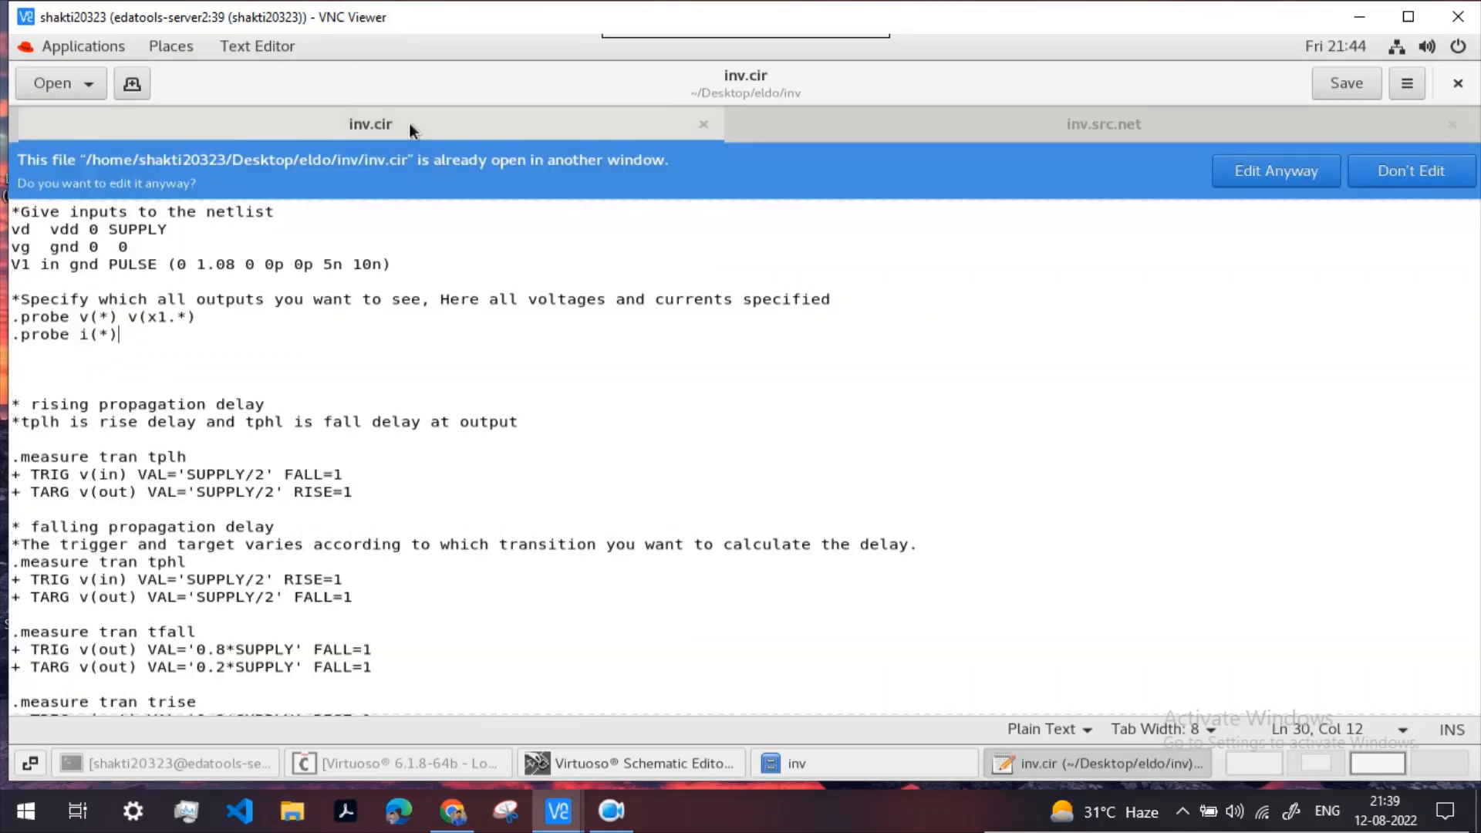
{"action": "left_click", "coordinate": [1263, 170]}
{"action": "scroll", "coordinate": [347, 316], "scroll_direction": "up", "scroll_amount": 5}
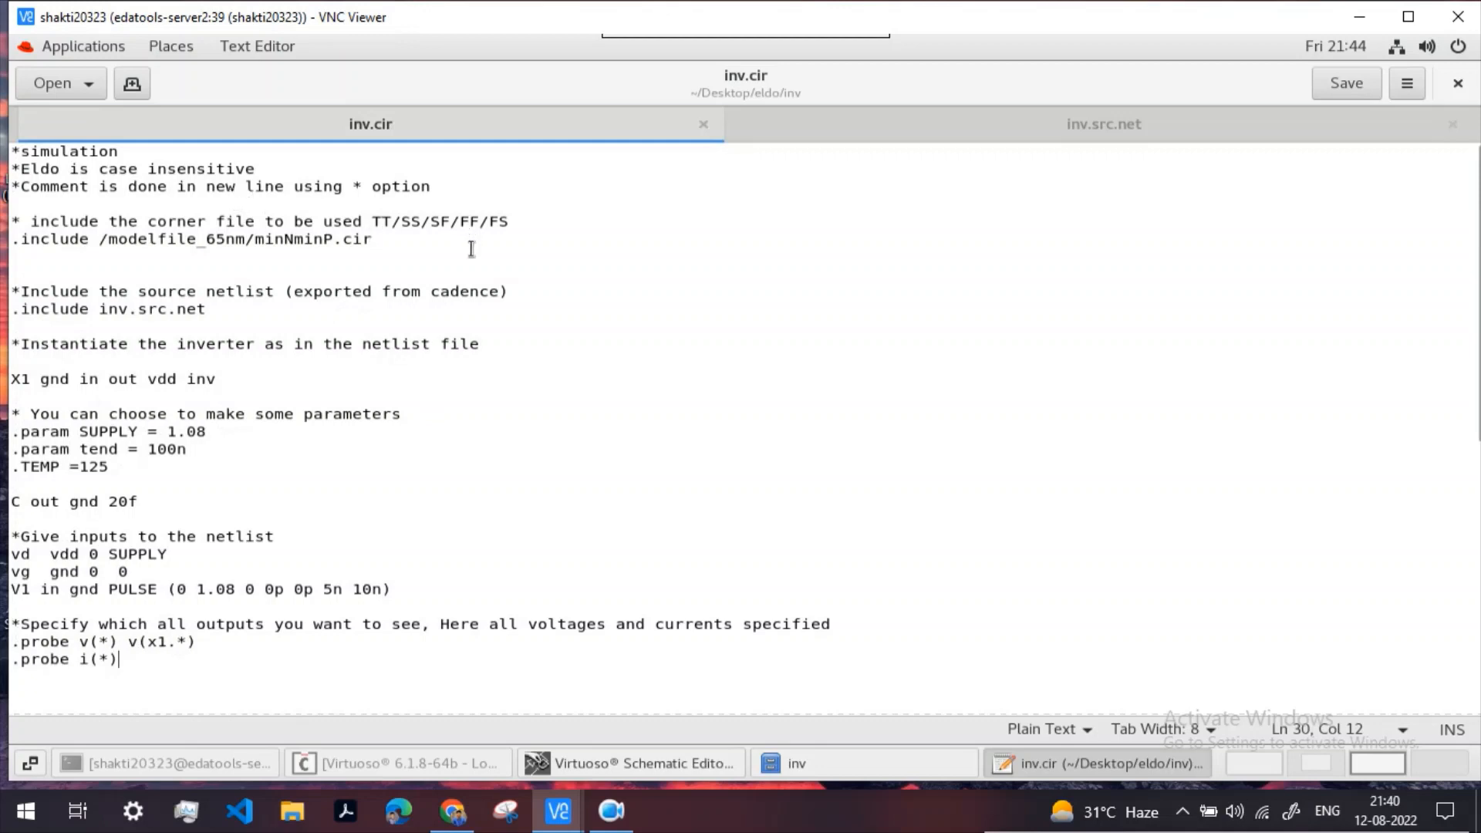
{"action": "left_click", "coordinate": [439, 195]}
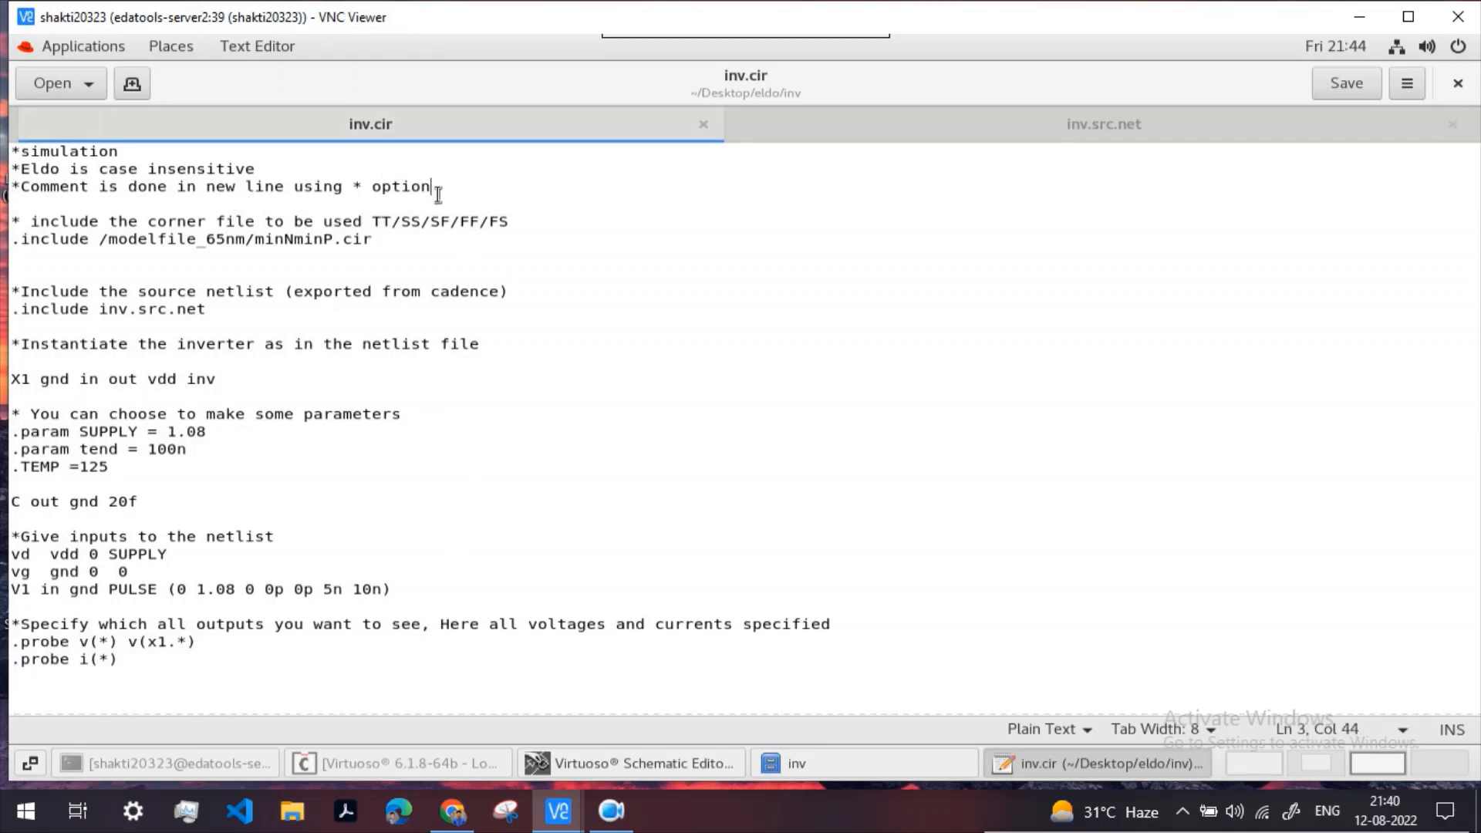
{"action": "left_click_drag", "start_coordinate": [21, 193], "coordinate": [15, 194]}
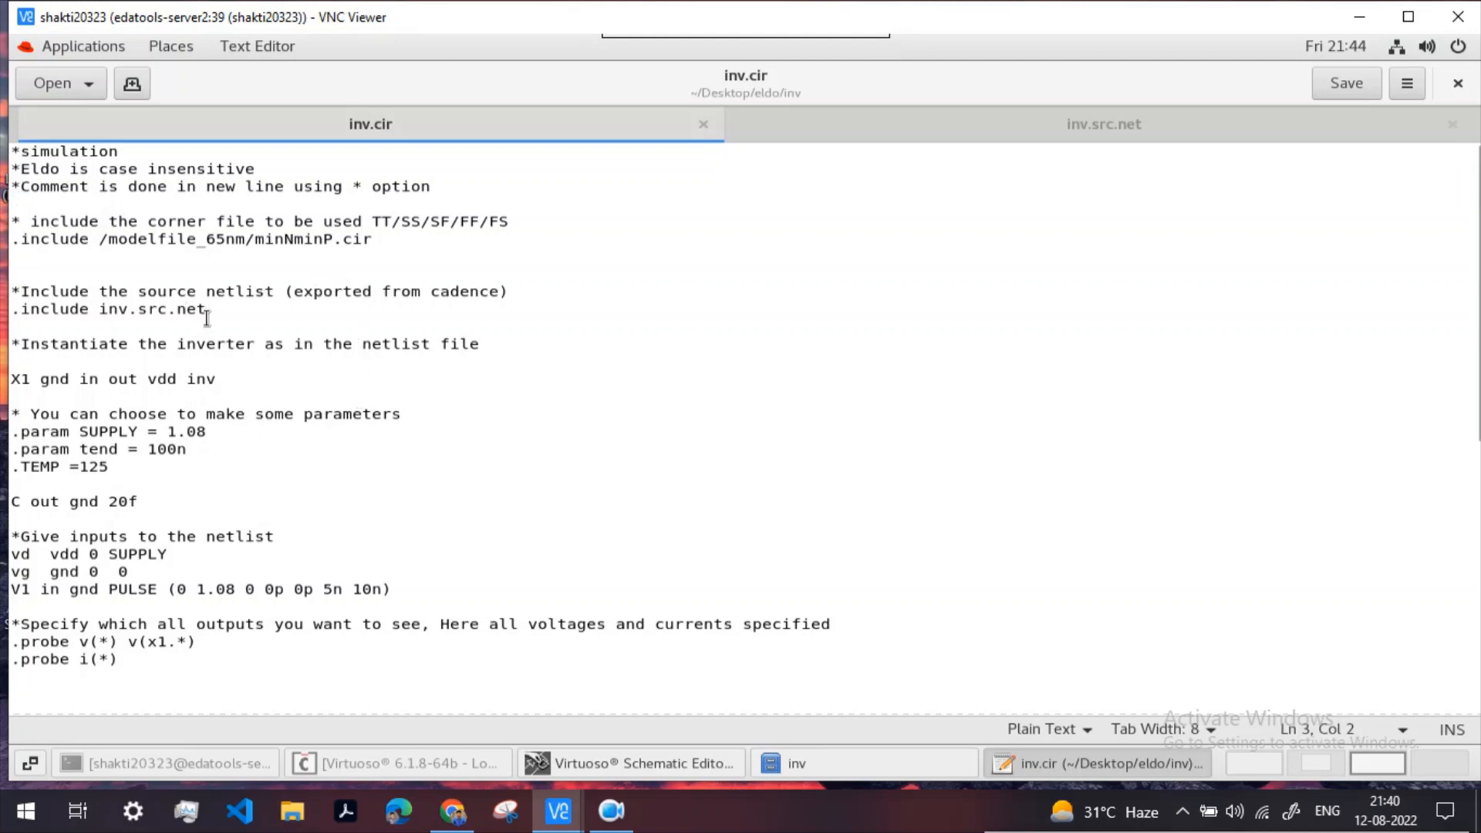
{"action": "left_click_drag", "start_coordinate": [207, 310], "coordinate": [11, 311]}
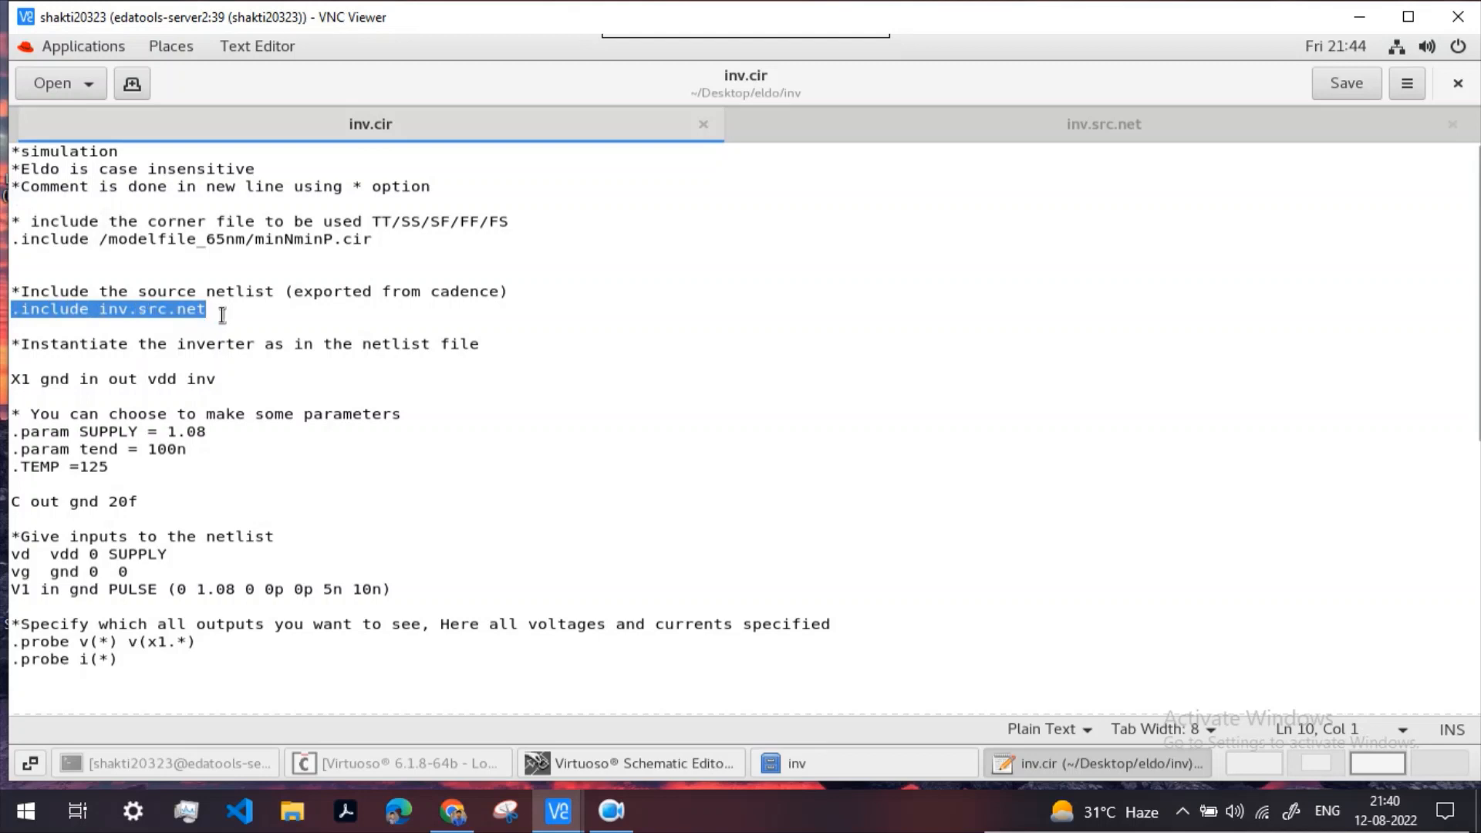
Step: Examine the minNminP.cir corner-file include line and the output load capacitor line in inv.cir
{"action": "left_click", "coordinate": [222, 315]}
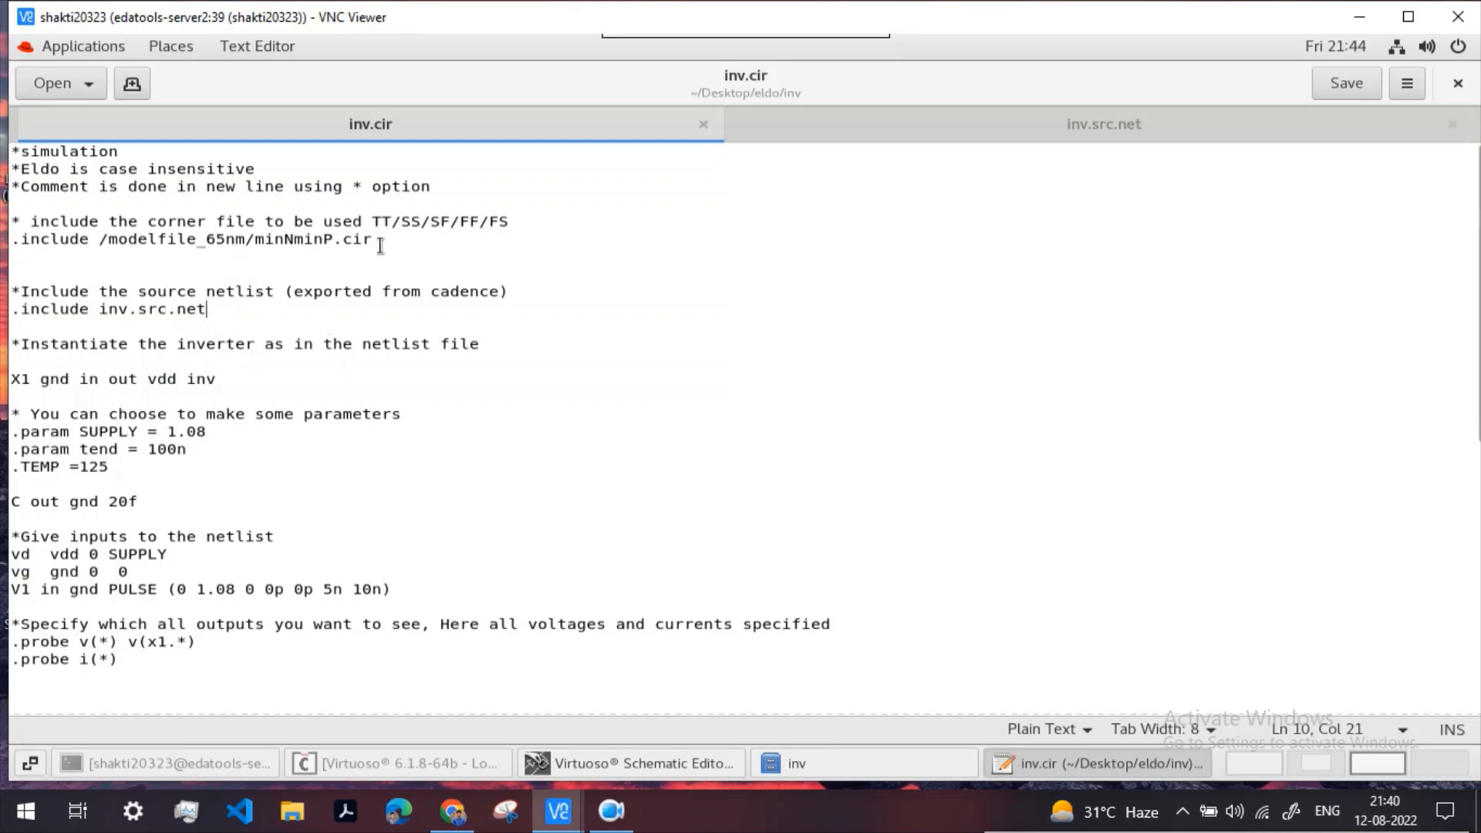
{"action": "left_click_drag", "start_coordinate": [380, 248], "coordinate": [19, 248]}
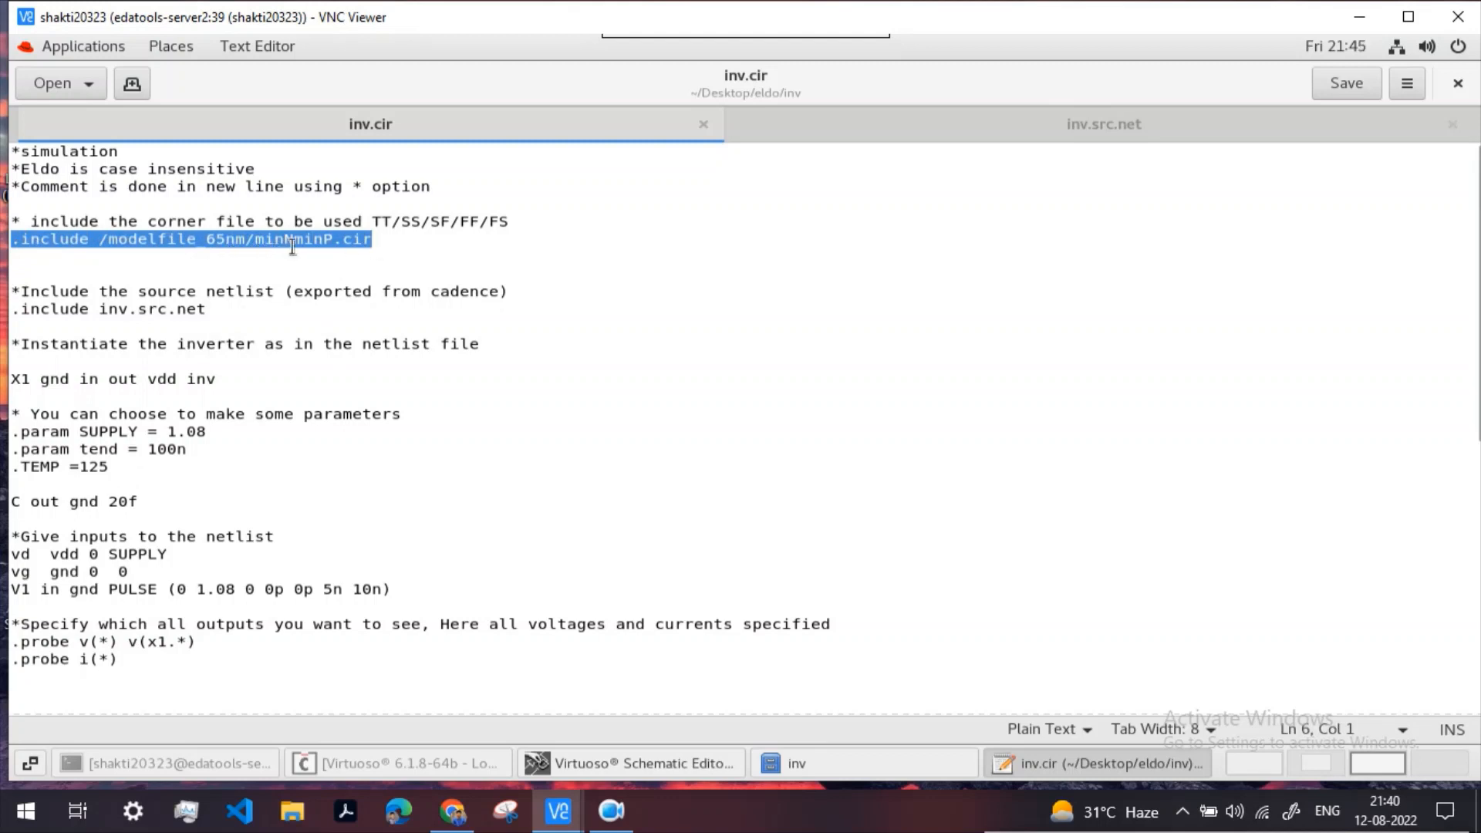
{"action": "left_click", "coordinate": [394, 245]}
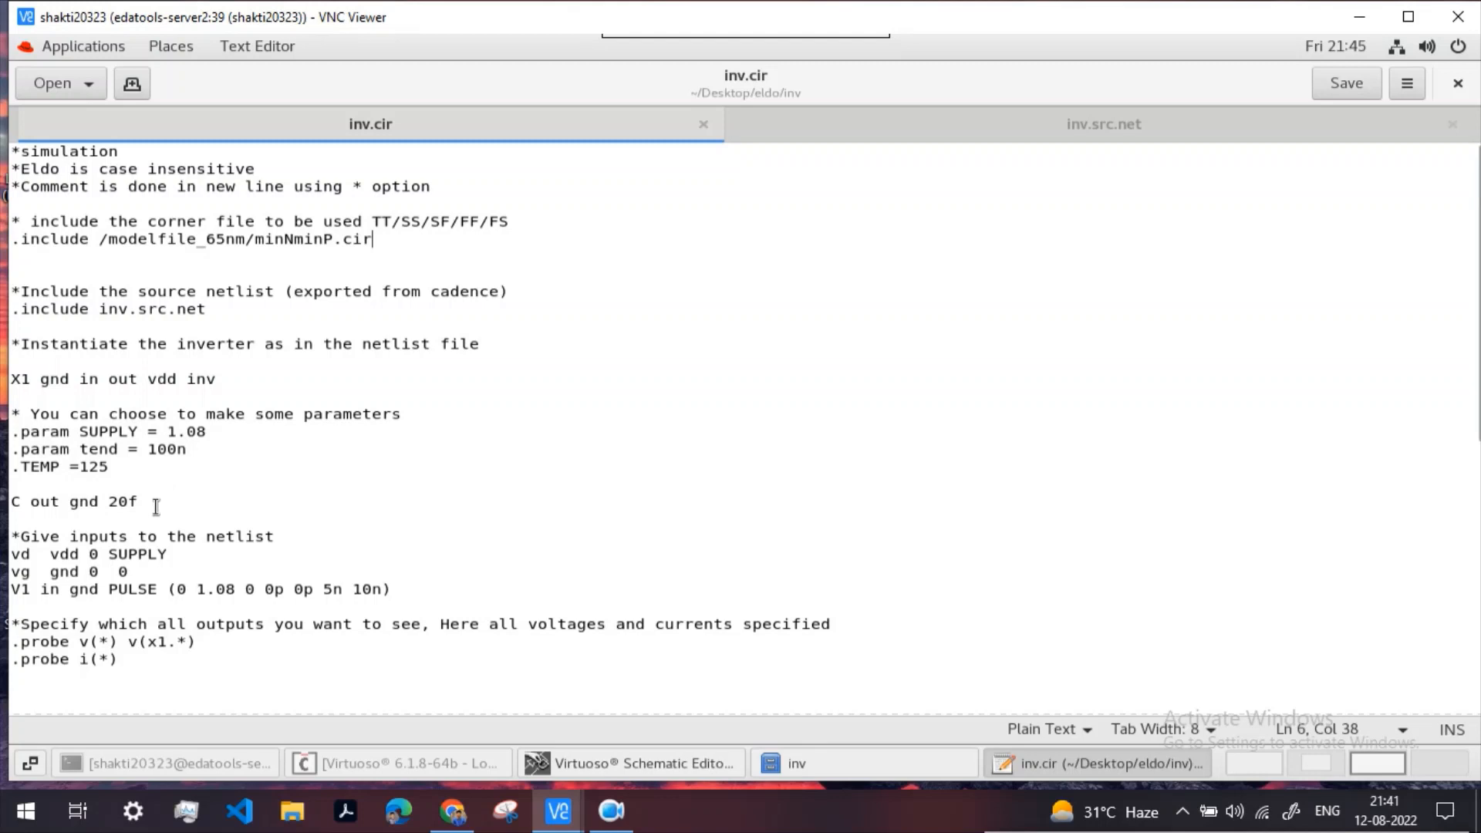
{"action": "double_click", "coordinate": [53, 505]}
{"action": "double_click", "coordinate": [86, 503]}
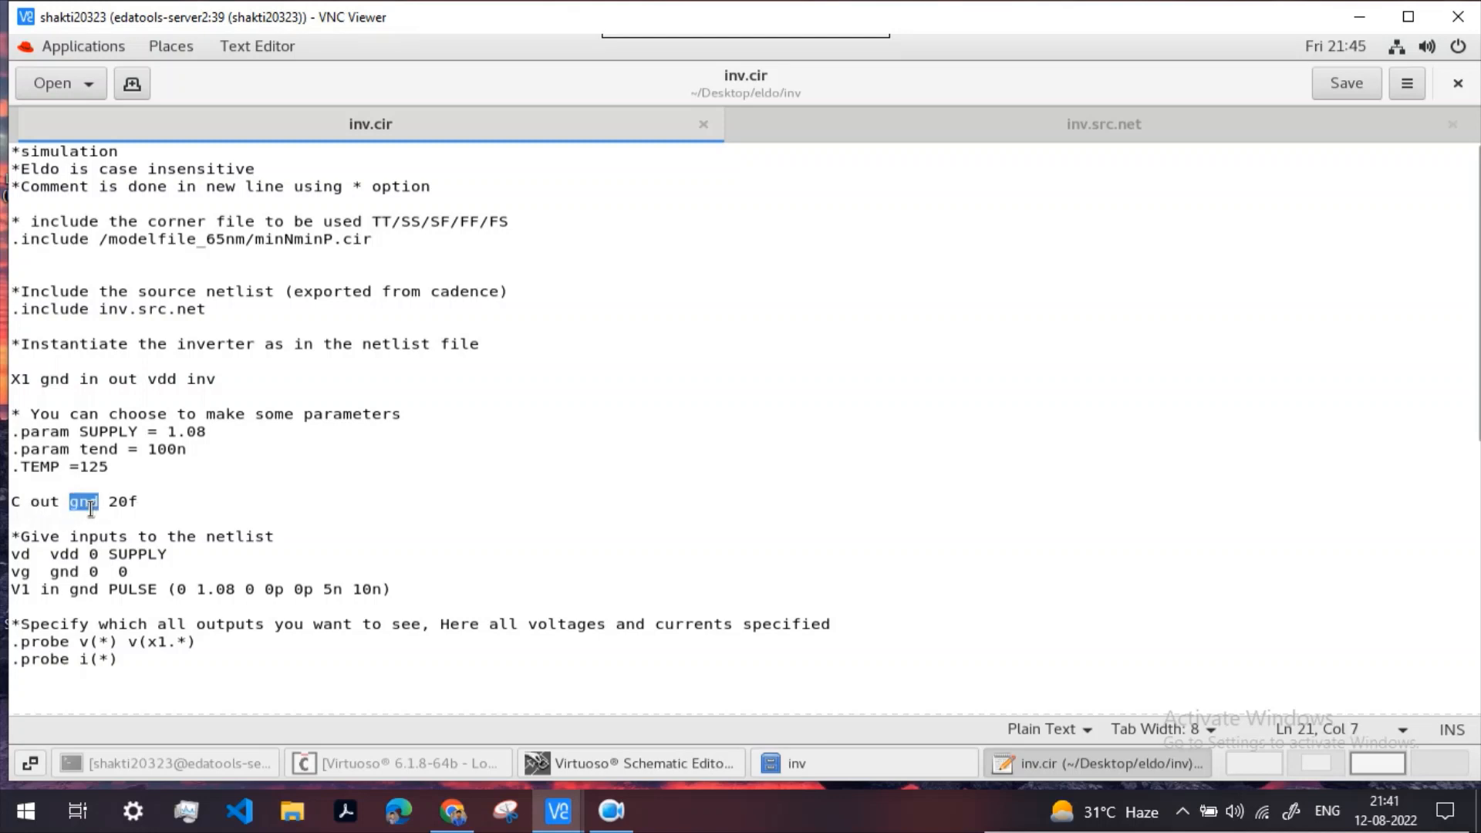
{"action": "triple_click", "coordinate": [126, 508]}
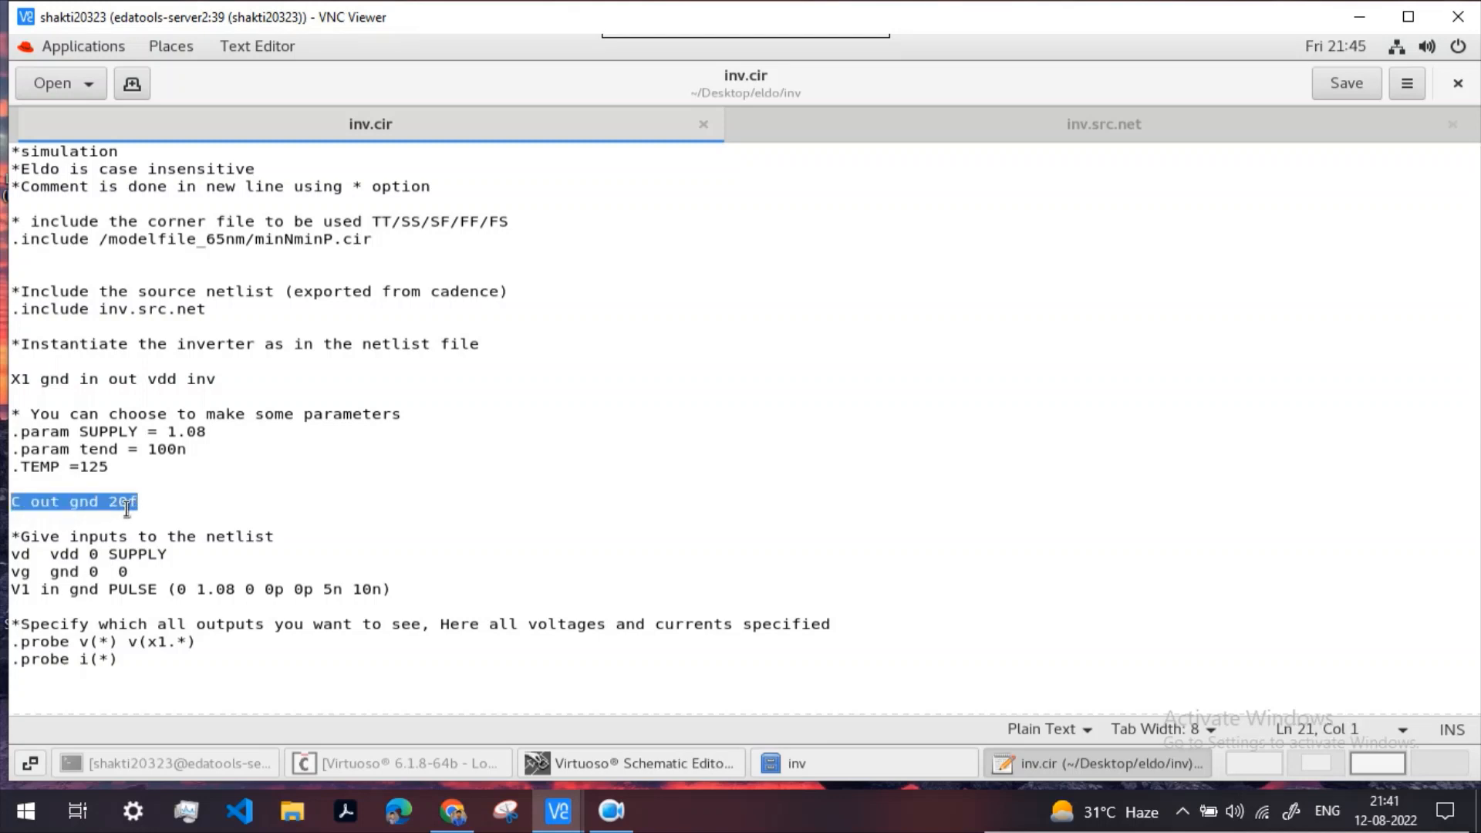
{"action": "left_click", "coordinate": [122, 507]}
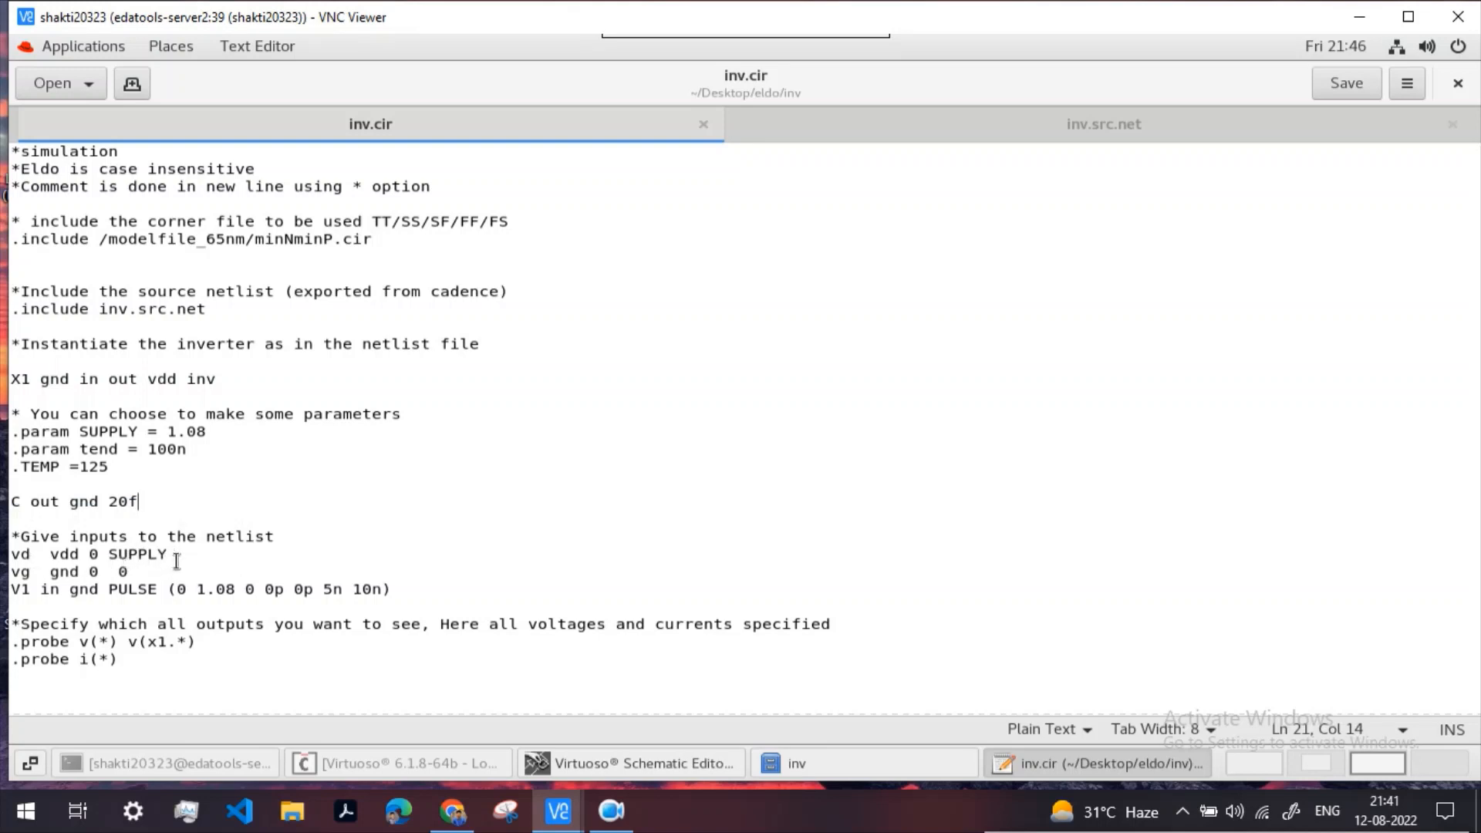
Step: Examine the vd supply and vg ground source definitions in inv.cir, comparing SUPPLY with its .param declaration
{"action": "double_click", "coordinate": [59, 561]}
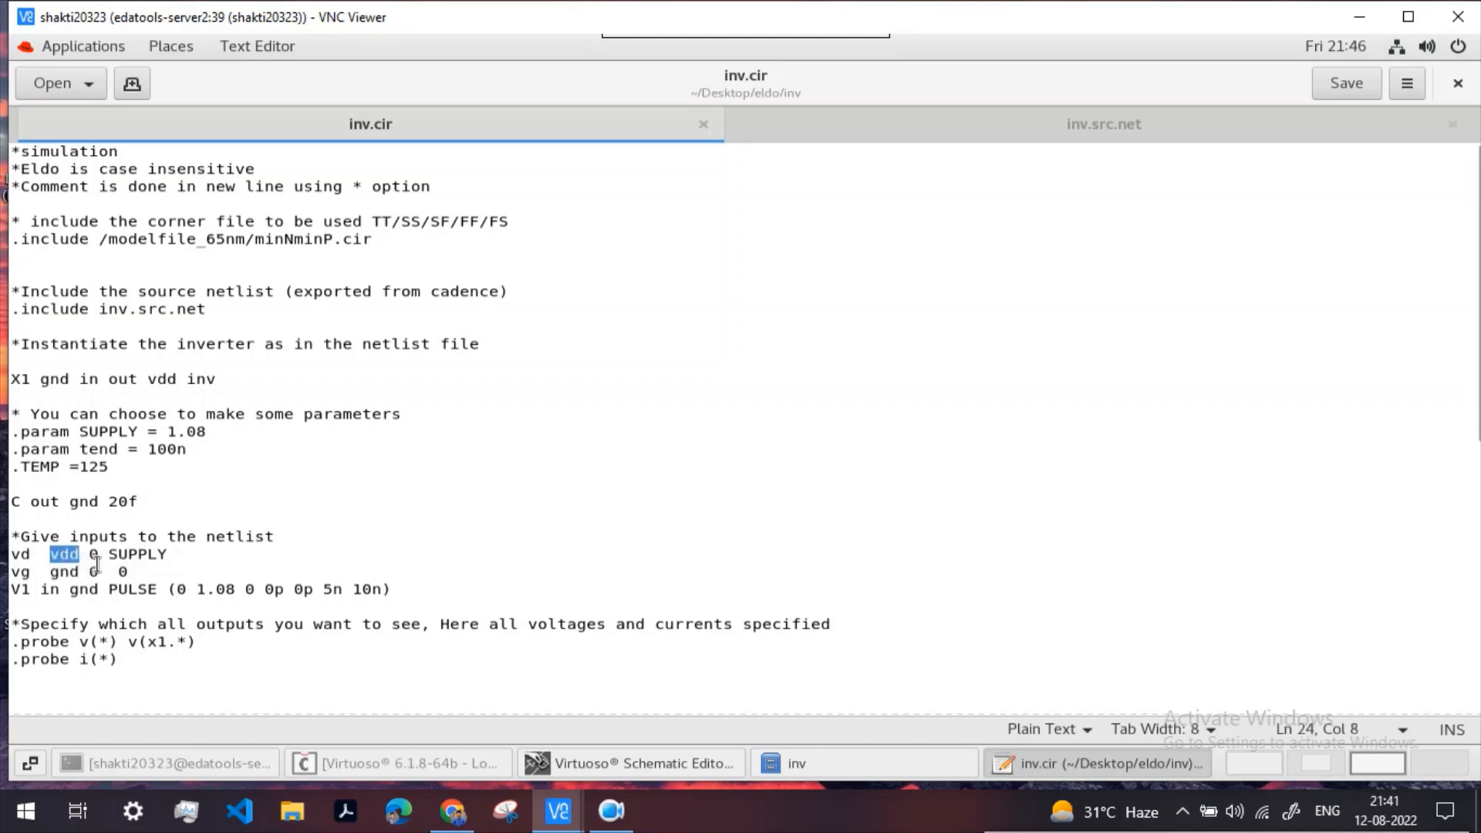
{"action": "key", "text": "Right"}
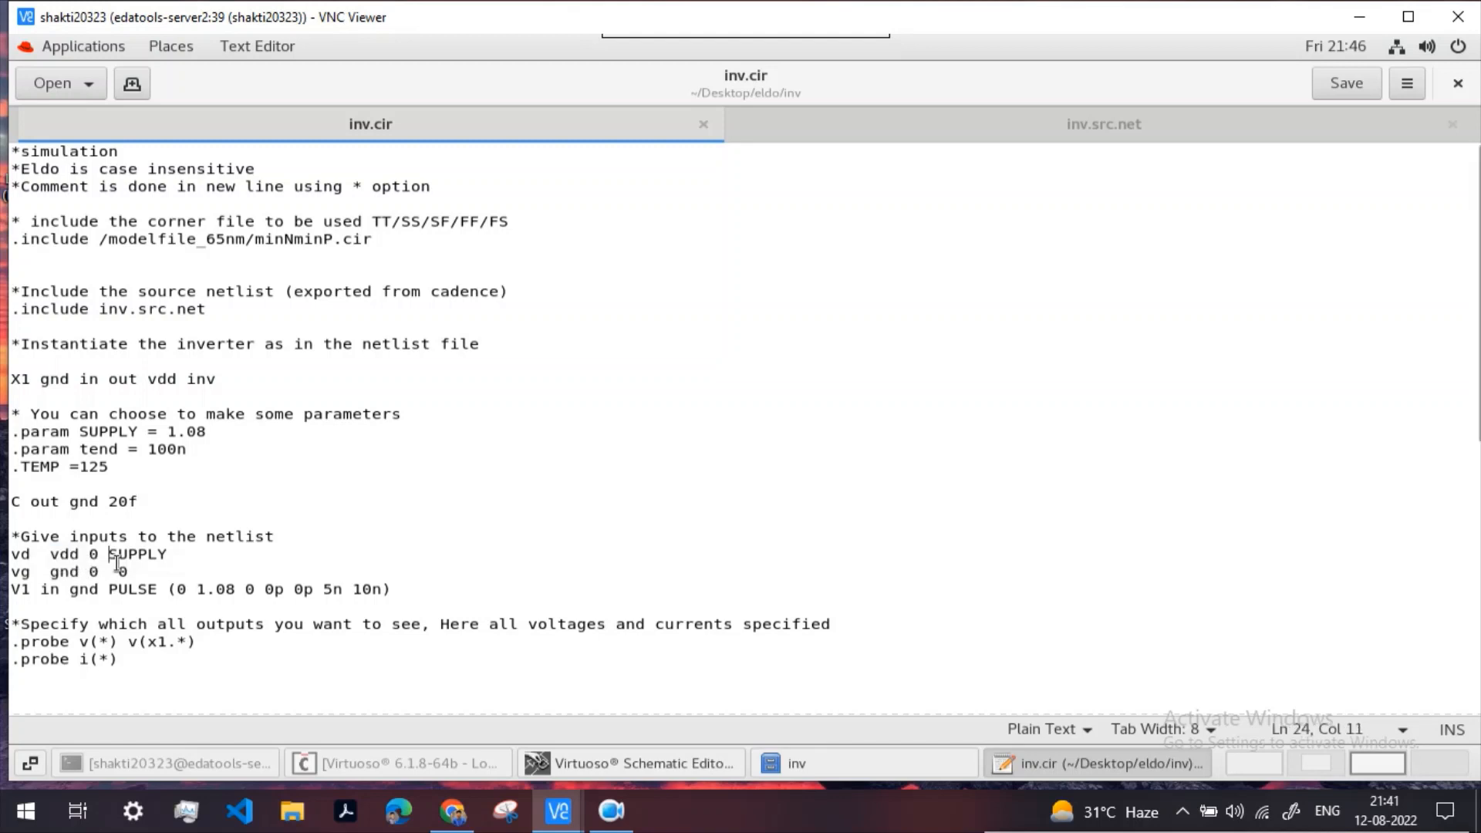
{"action": "left_click_drag", "start_coordinate": [118, 562], "coordinate": [172, 561]}
{"action": "left_click", "coordinate": [171, 561]}
{"action": "left_click_drag", "start_coordinate": [206, 433], "coordinate": [180, 439]}
{"action": "left_click_drag", "start_coordinate": [133, 580], "coordinate": [126, 579]}
{"action": "left_click", "coordinate": [101, 592]}
{"action": "scroll", "coordinate": [90, 593], "scroll_direction": "down", "scroll_amount": 1}
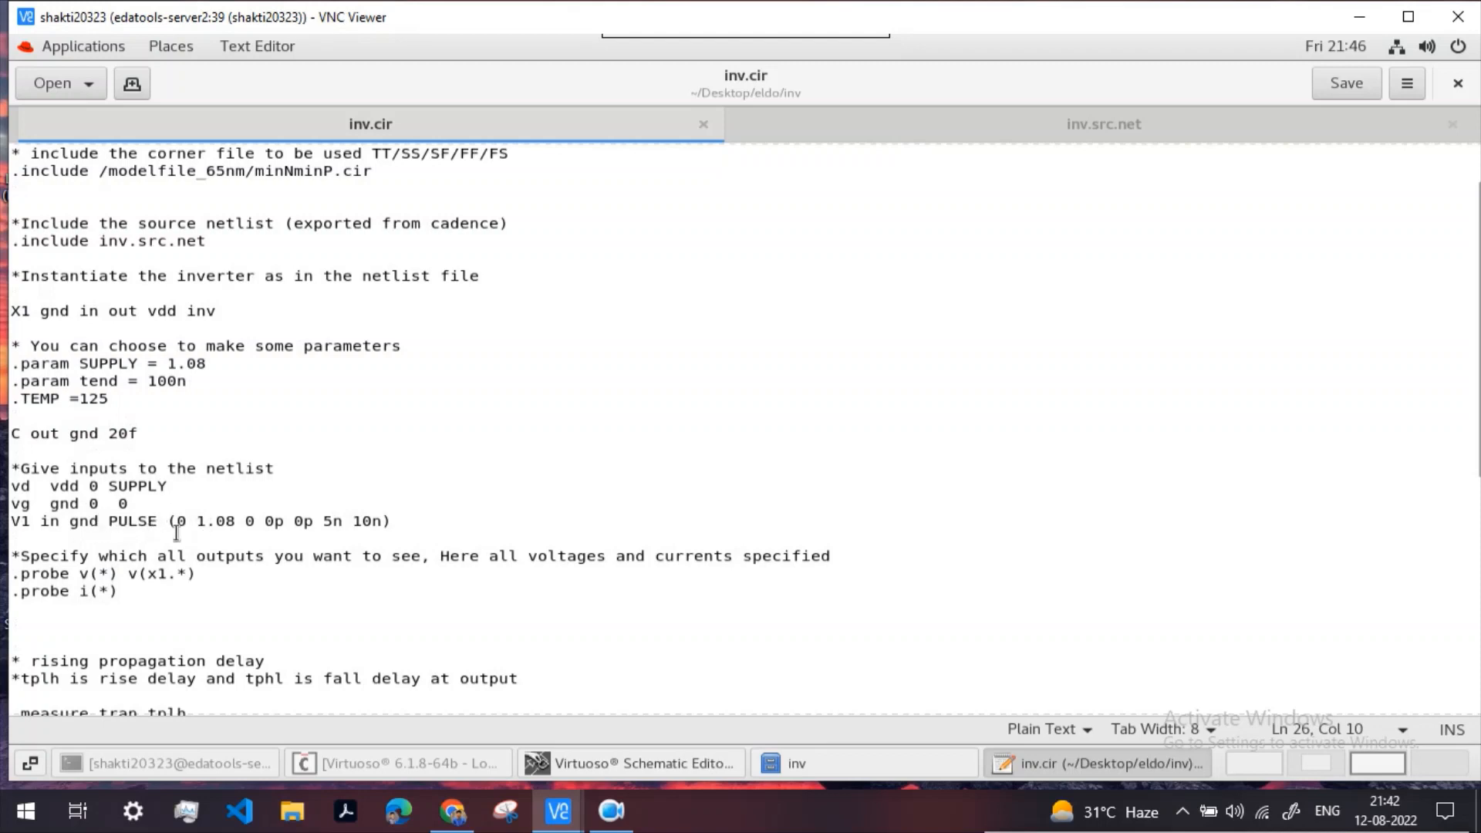
Step: Examine each argument of the V1 PULSE source, including voltage levels, delay, edge times, pulse width and period, and the whole inputs block
{"action": "left_click_drag", "start_coordinate": [109, 527], "coordinate": [180, 529]}
{"action": "left_click", "coordinate": [192, 530]}
{"action": "double_click", "coordinate": [218, 531]}
{"action": "left_click", "coordinate": [238, 532]}
{"action": "left_click_drag", "start_coordinate": [257, 531], "coordinate": [250, 531]}
{"action": "key", "text": "Right"}
{"action": "left_click_drag", "start_coordinate": [313, 527], "coordinate": [266, 528]}
{"action": "left_click", "coordinate": [316, 527]}
{"action": "double_click", "coordinate": [338, 530]}
{"action": "left_click", "coordinate": [340, 529]}
{"action": "double_click", "coordinate": [376, 529]}
{"action": "left_click", "coordinate": [376, 530]}
{"action": "left_click_drag", "start_coordinate": [404, 532], "coordinate": [19, 475]}
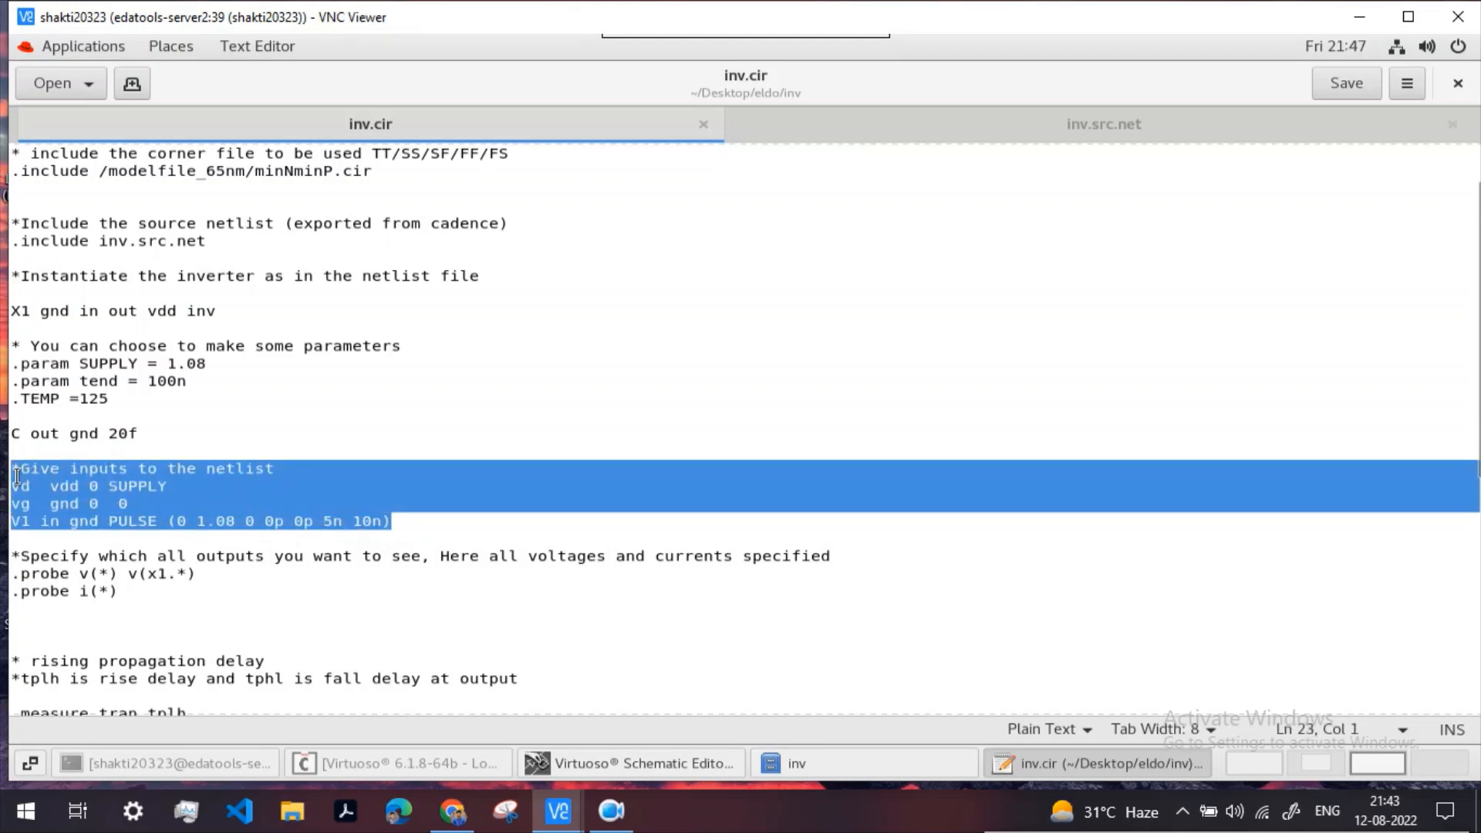
{"action": "left_click", "coordinate": [417, 531]}
Step: Examine the .probe statements that select which voltages and currents are output
{"action": "scroll", "coordinate": [416, 531], "scroll_direction": "down", "scroll_amount": 1}
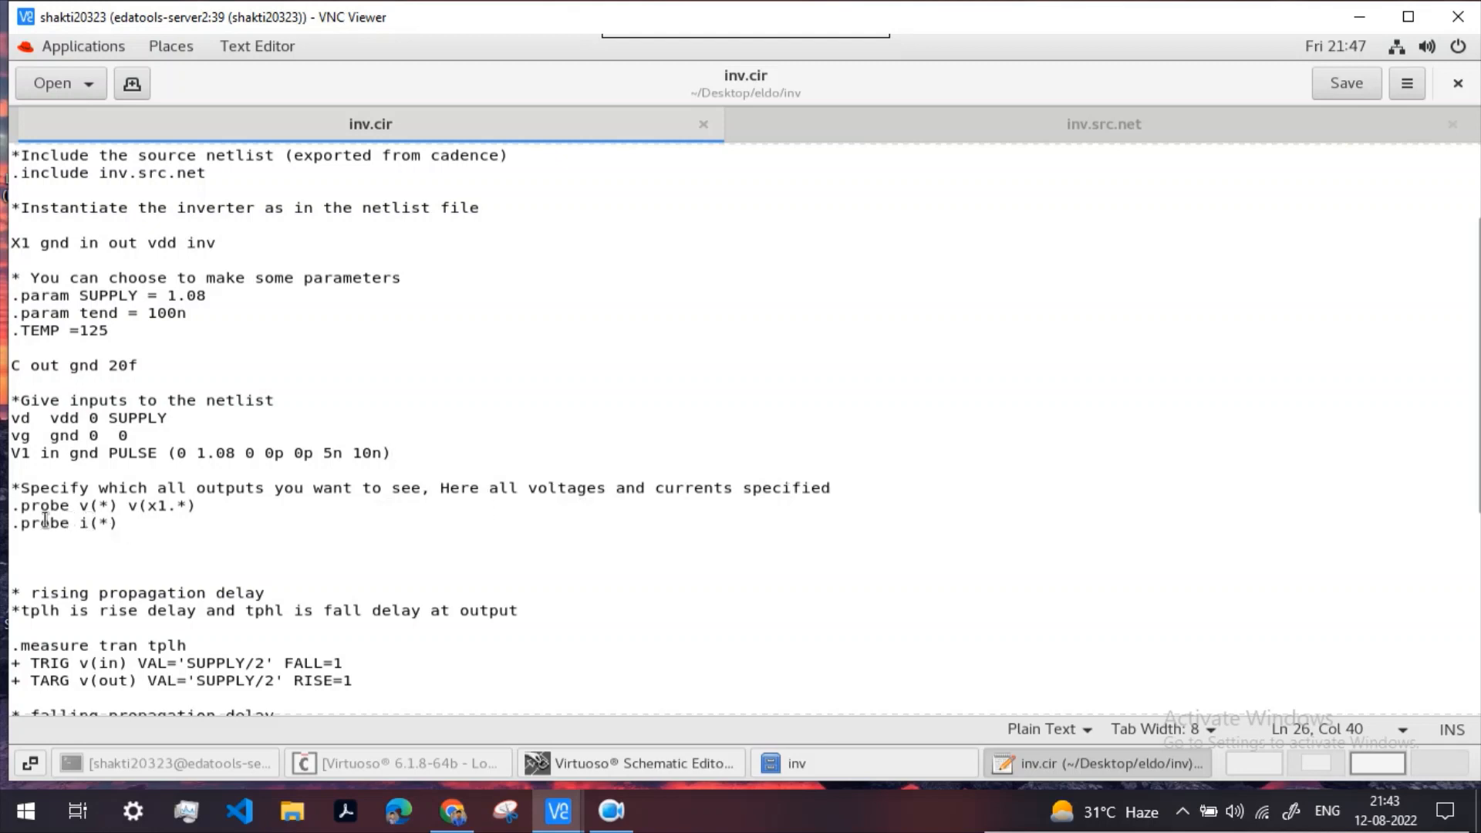
{"action": "left_click_drag", "start_coordinate": [78, 509], "coordinate": [92, 515]}
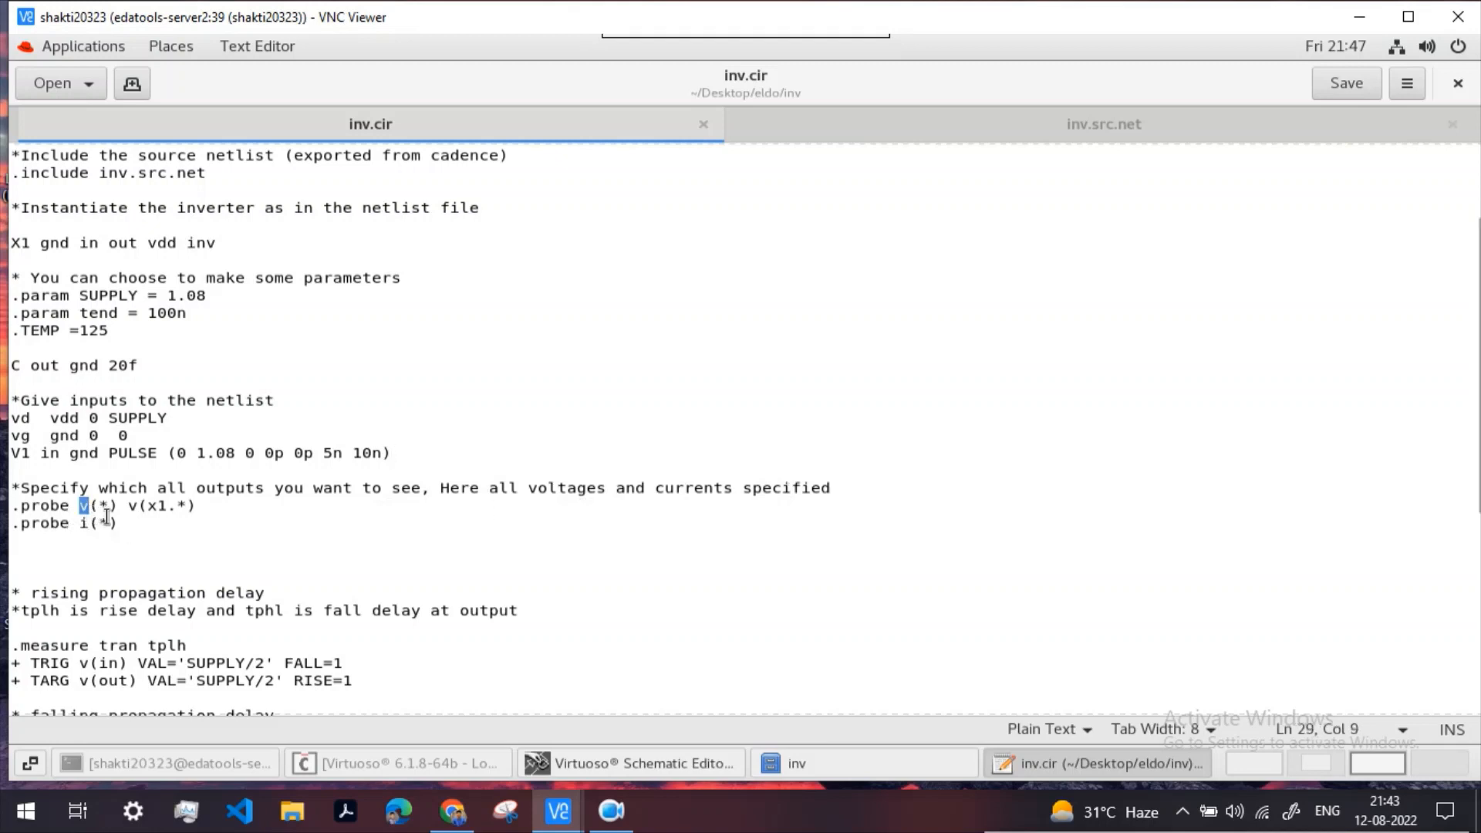
{"action": "left_click", "coordinate": [112, 510]}
{"action": "left_click_drag", "start_coordinate": [112, 511], "coordinate": [105, 511]}
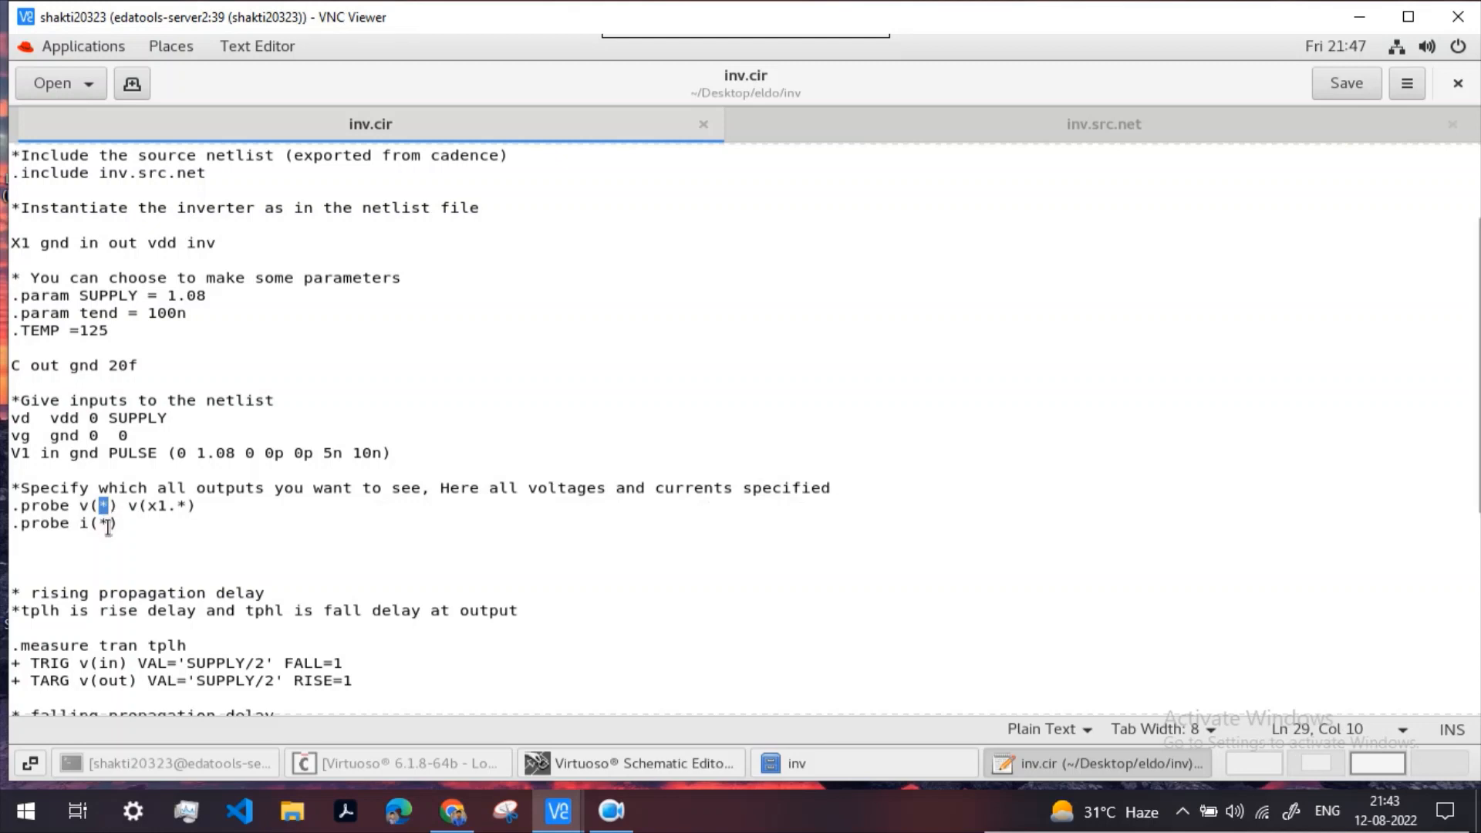
{"action": "left_click_drag", "start_coordinate": [116, 525], "coordinate": [87, 524]}
{"action": "left_click", "coordinate": [127, 533]}
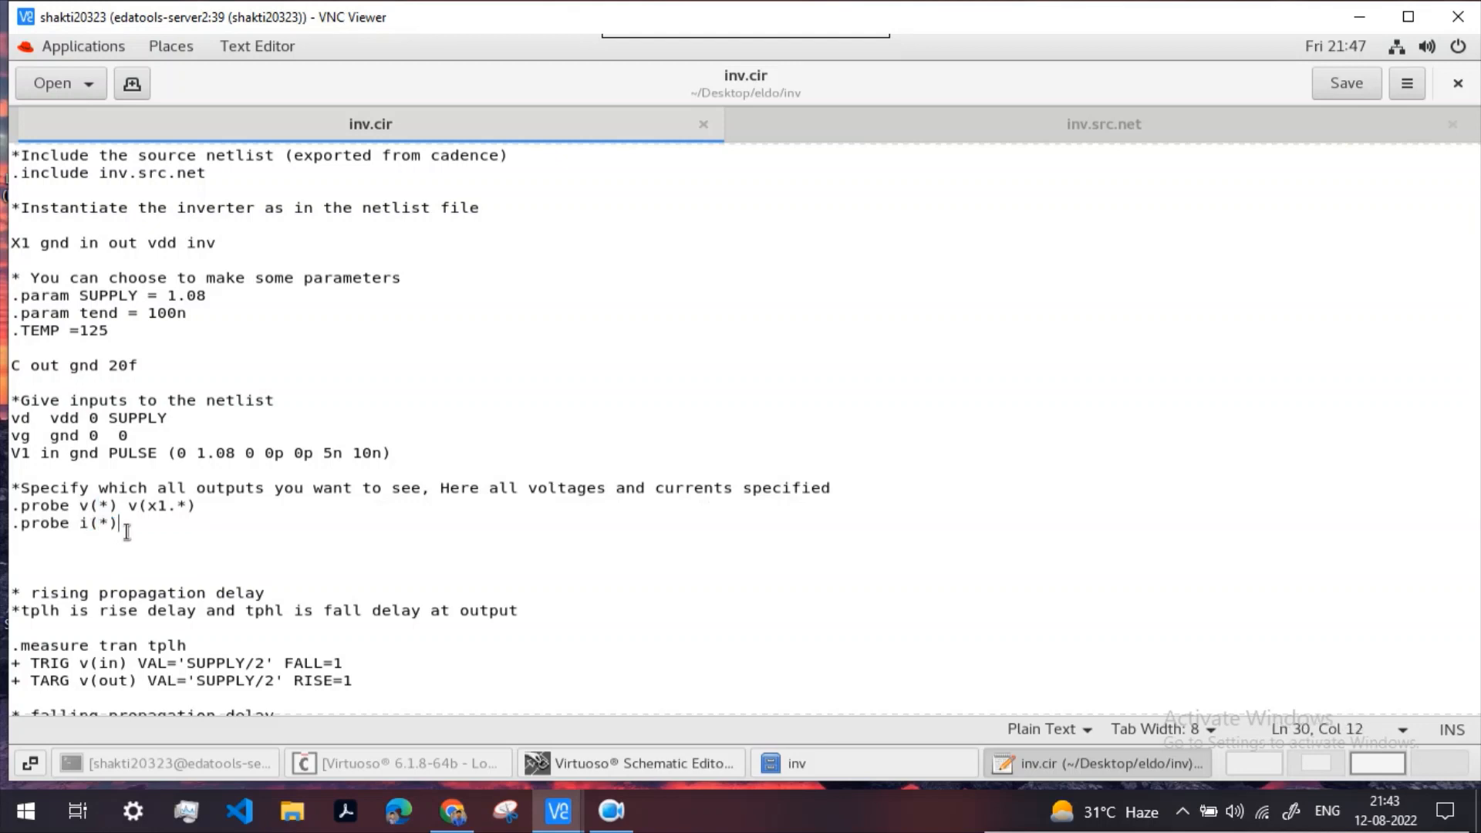
Step: Examine the .measure tran tplh statement for rising propagation delay, including its TRIG and TARG keywords
{"action": "scroll", "coordinate": [127, 532], "scroll_direction": "down", "scroll_amount": 4}
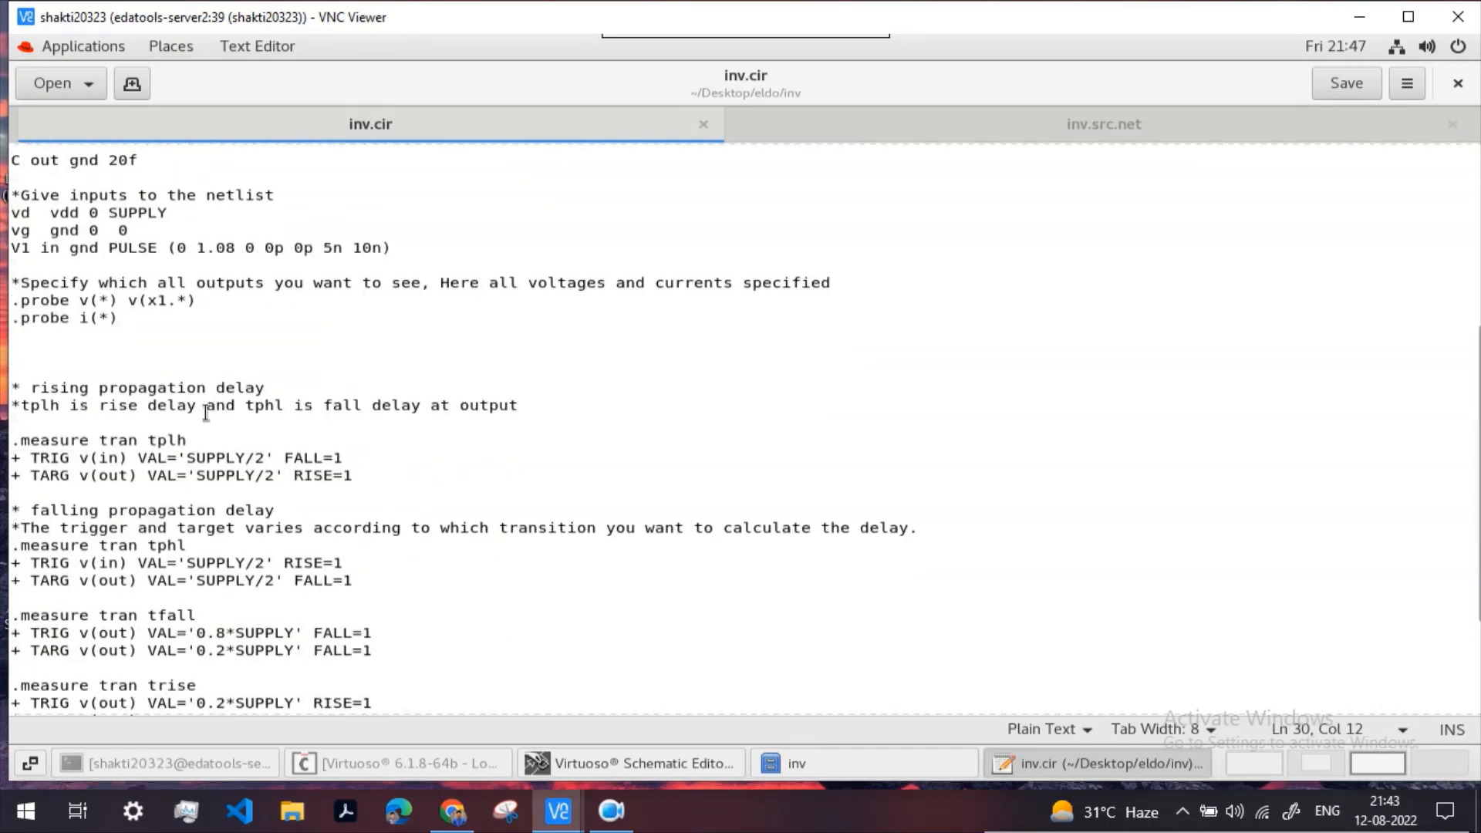
{"action": "scroll", "coordinate": [281, 391], "scroll_direction": "down", "scroll_amount": 1}
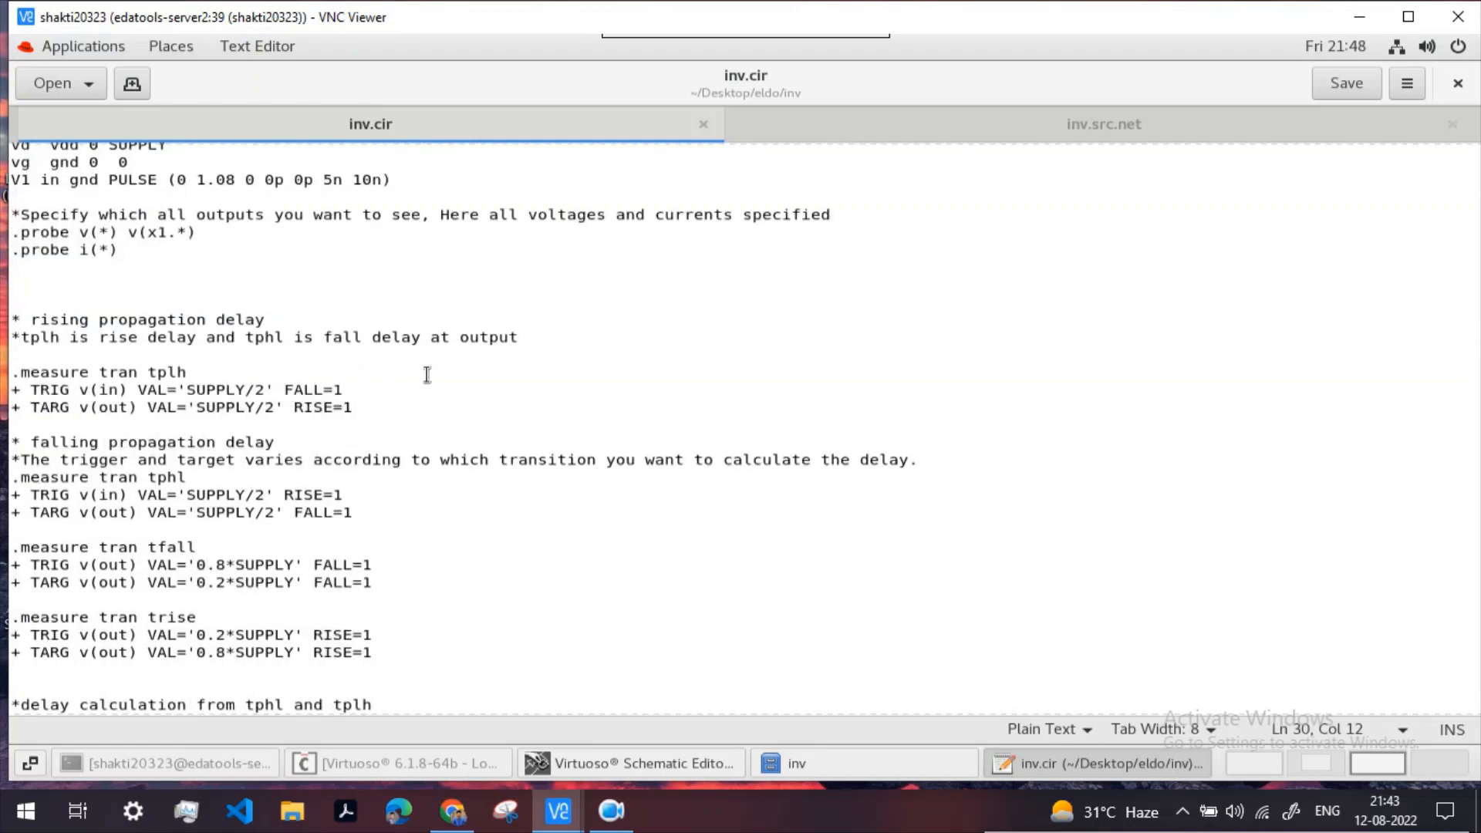
{"action": "scroll", "coordinate": [67, 395], "scroll_direction": "down", "scroll_amount": 1}
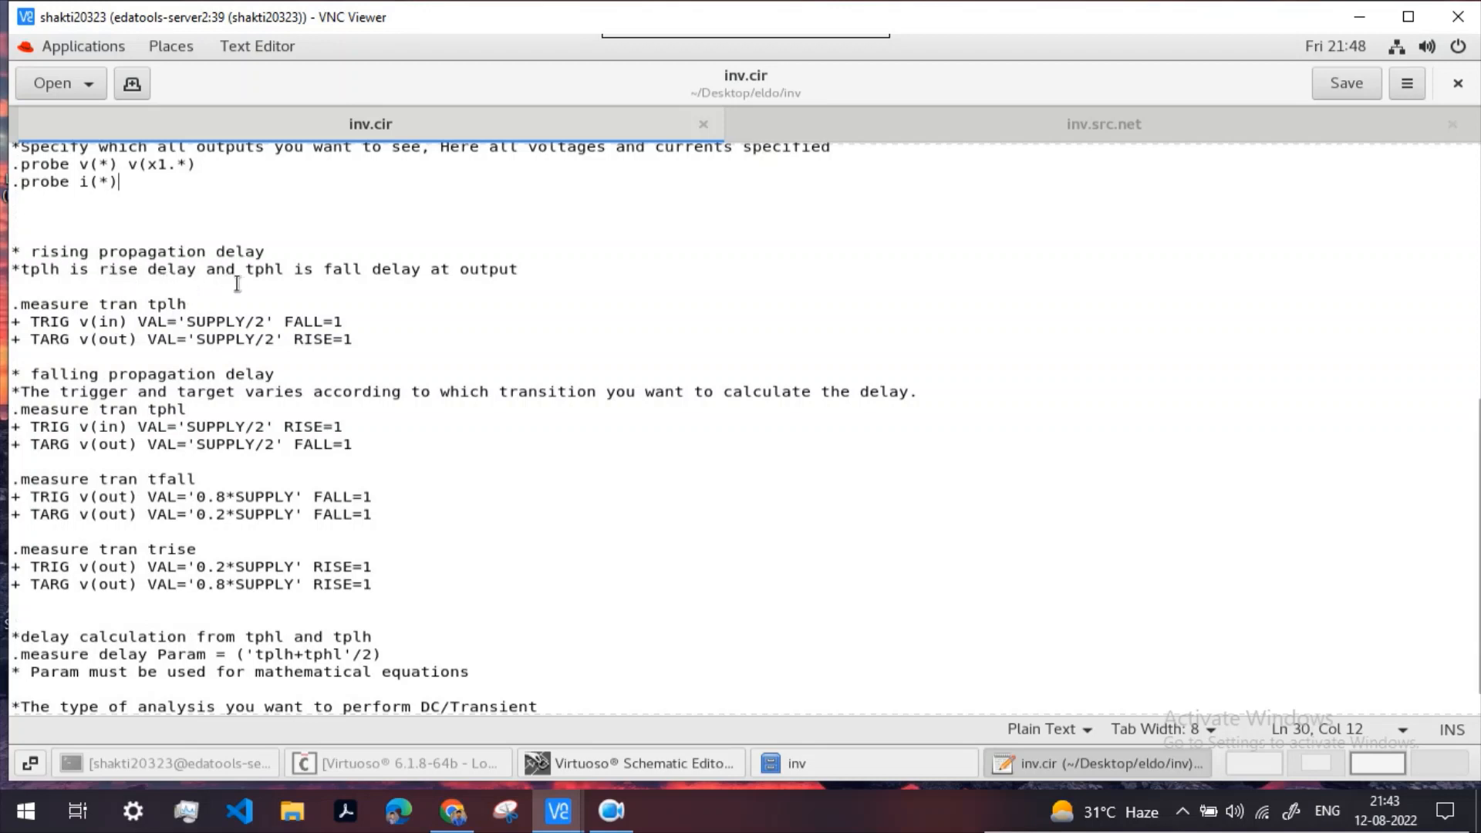
{"action": "left_click_drag", "start_coordinate": [354, 343], "coordinate": [160, 353]}
{"action": "left_click", "coordinate": [359, 348]}
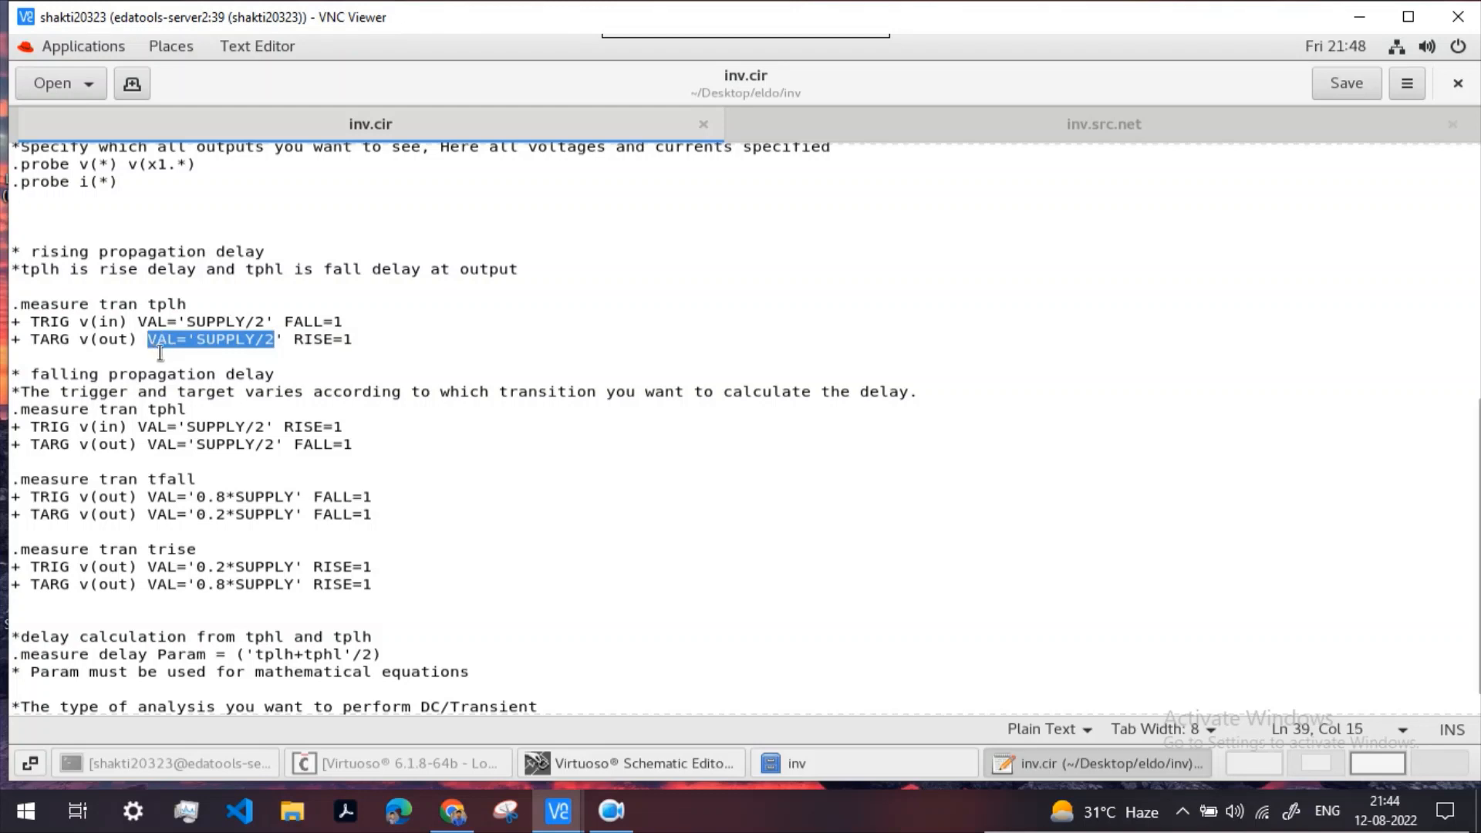
{"action": "left_click", "coordinate": [277, 349]}
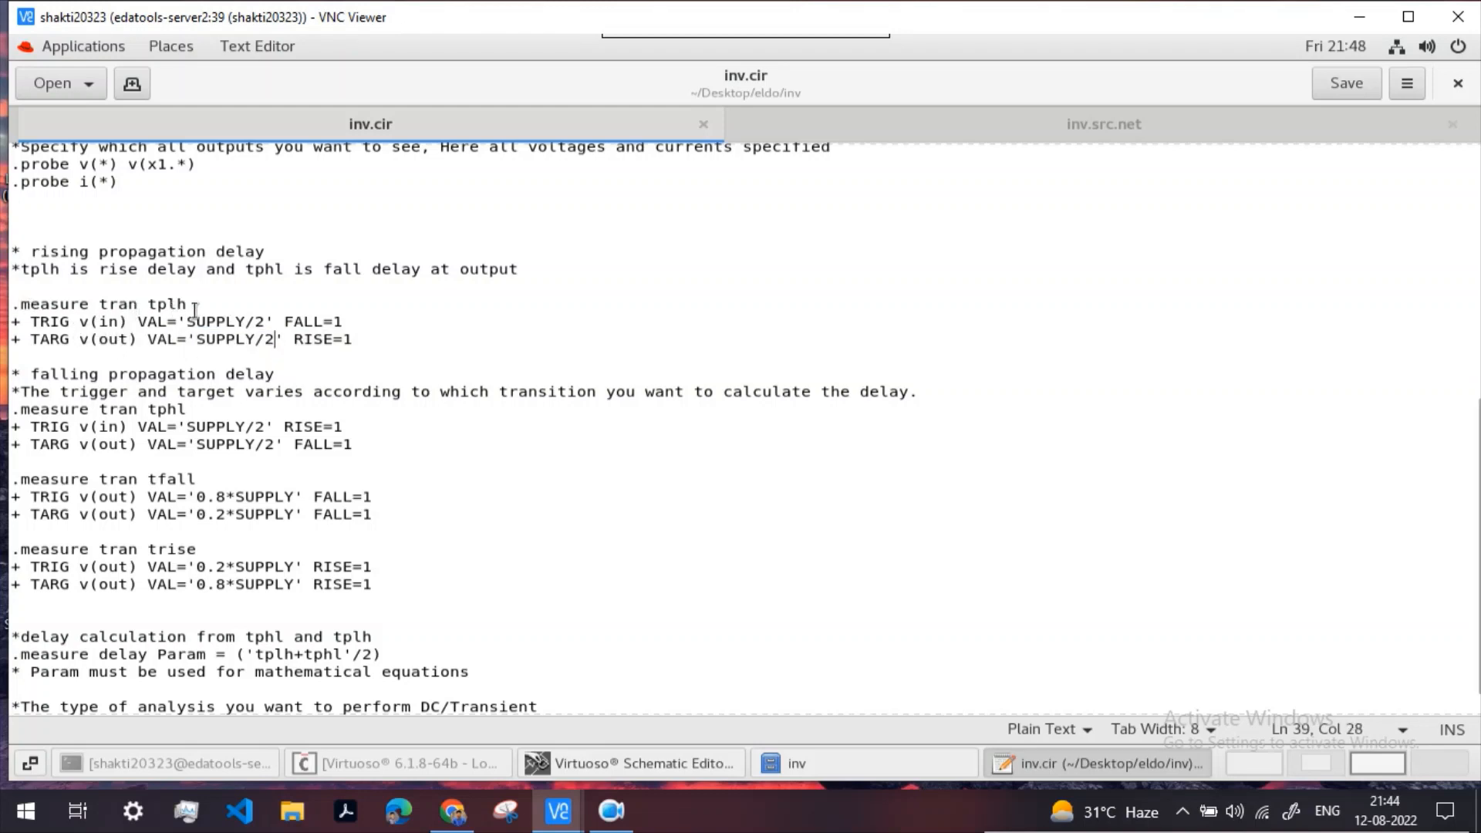
{"action": "left_click_drag", "start_coordinate": [198, 308], "coordinate": [76, 330]}
{"action": "left_click", "coordinate": [84, 327]}
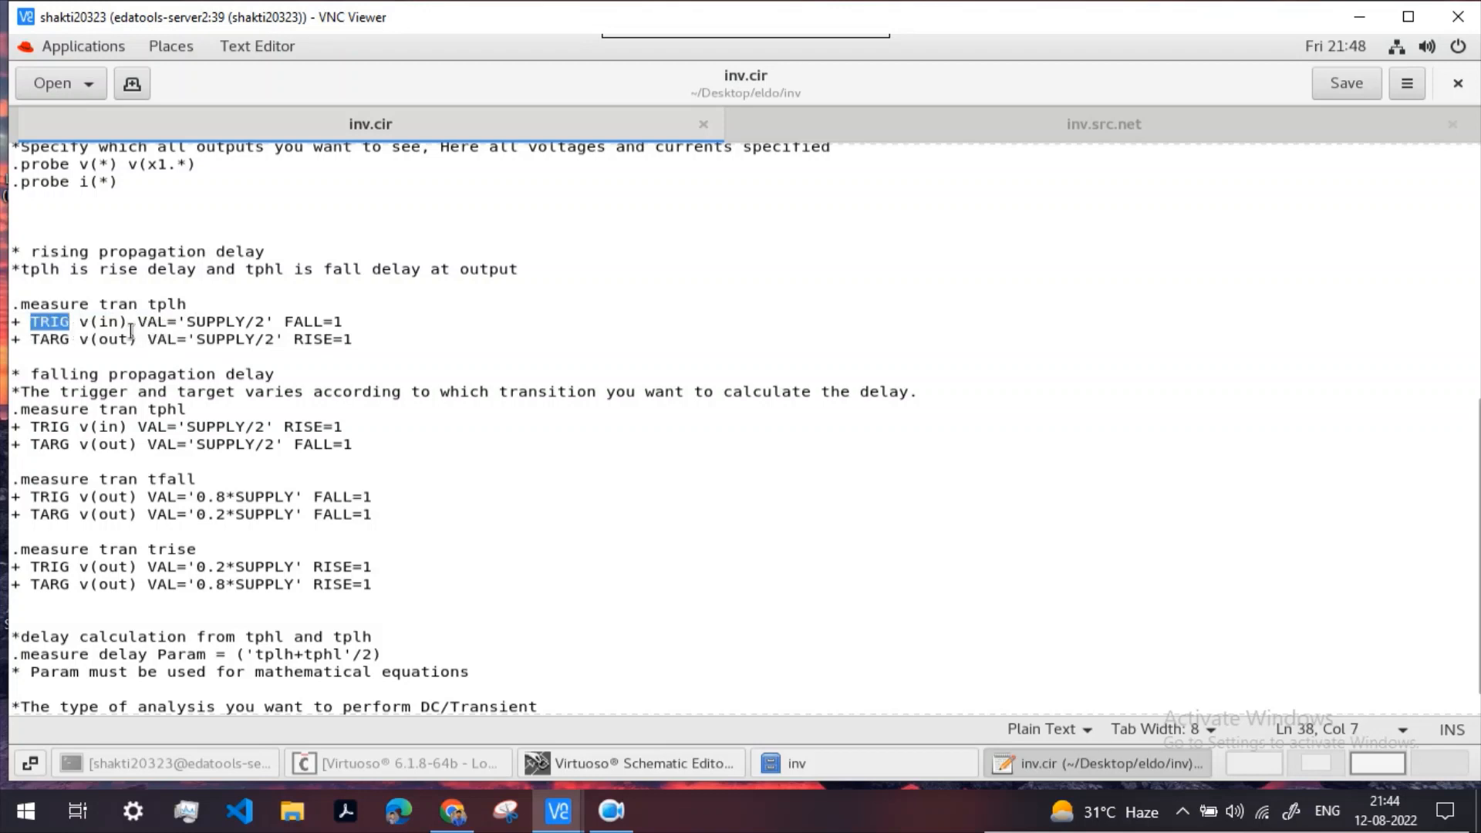
{"action": "left_click", "coordinate": [35, 341]}
{"action": "left_click_drag", "start_coordinate": [41, 344], "coordinate": [74, 344]}
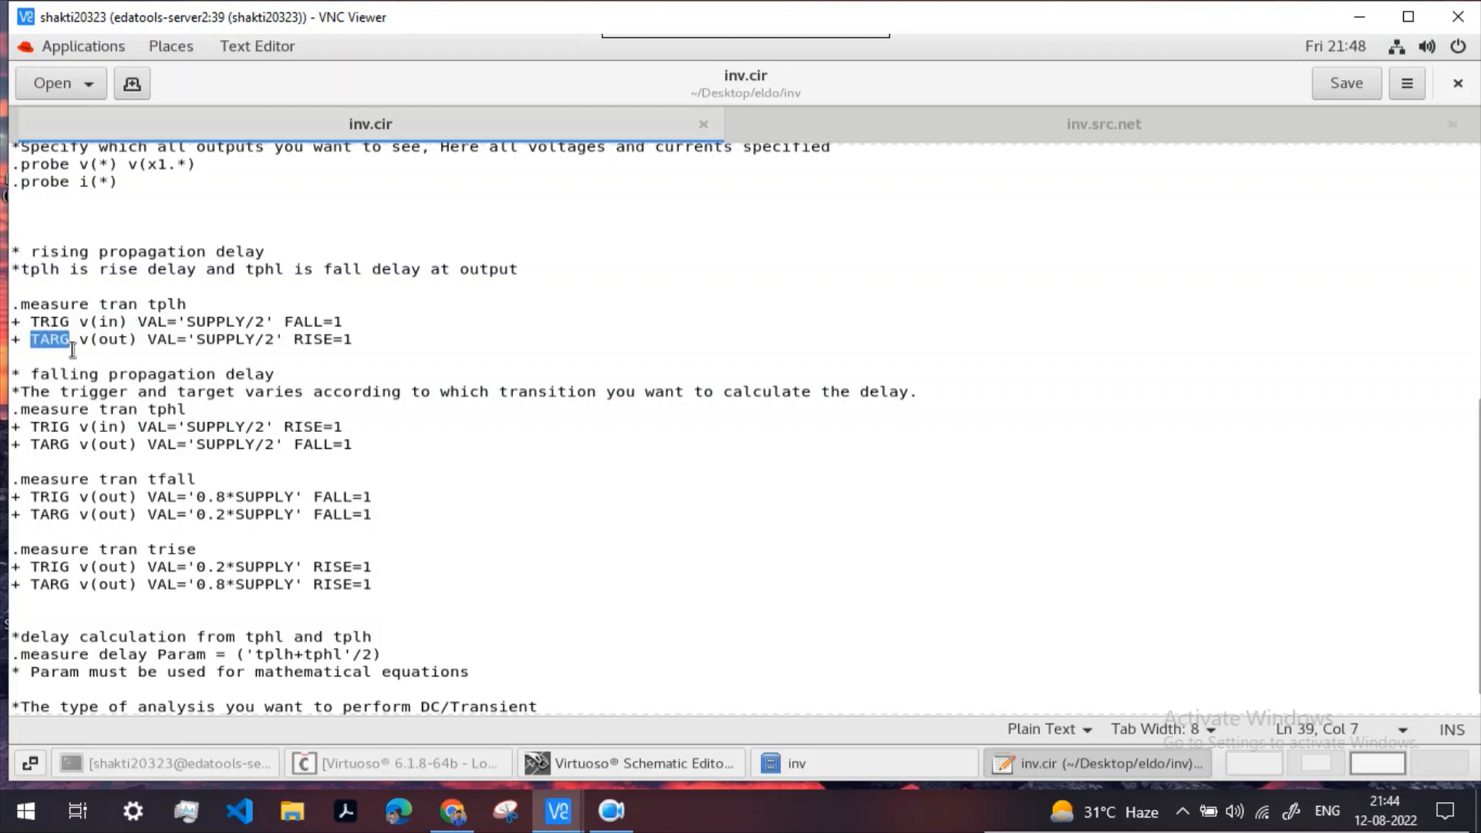
{"action": "left_click", "coordinate": [139, 343]}
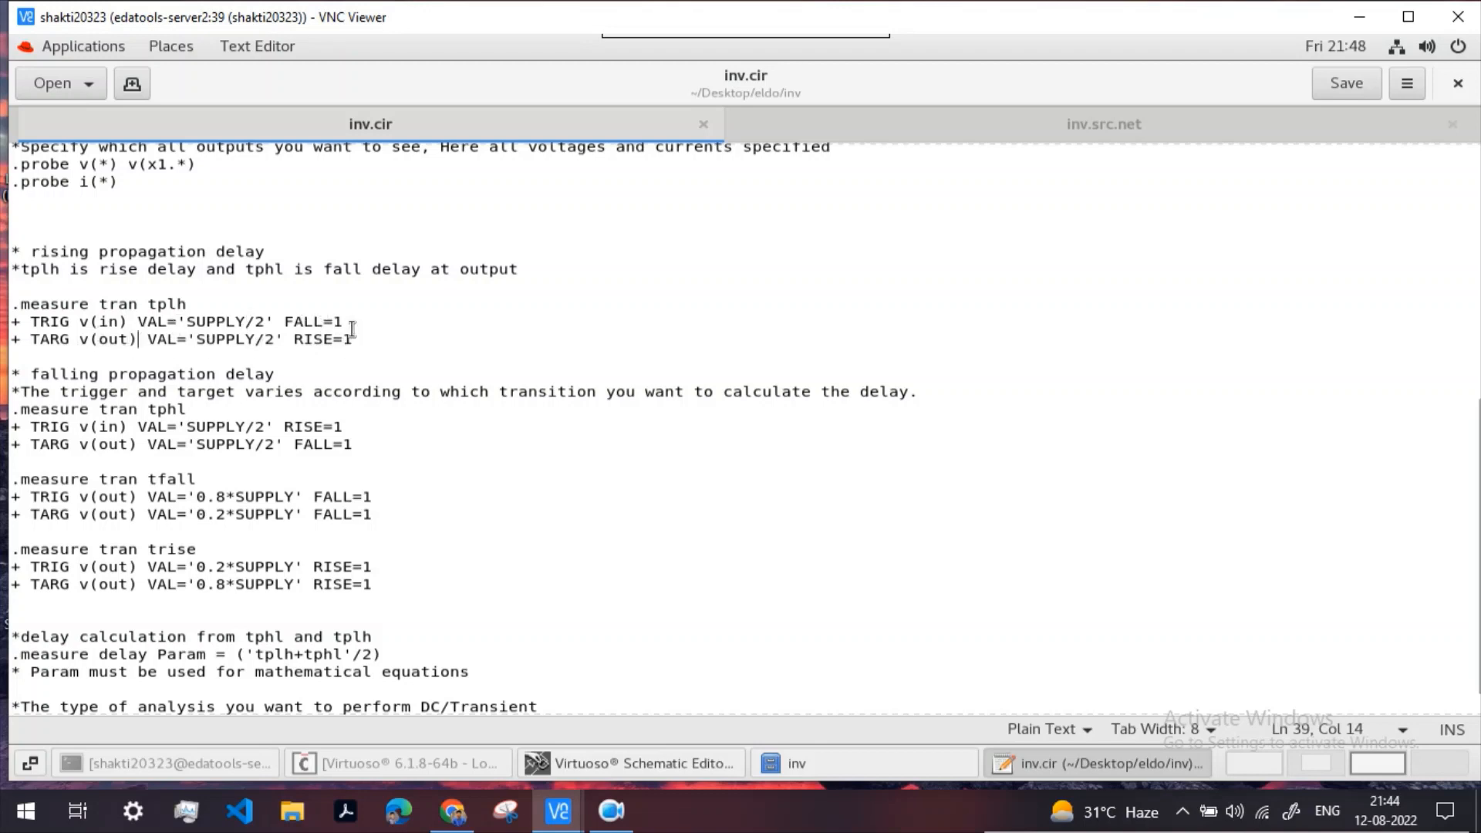
Step: Examine the tplh trigger condition on v(in) and target condition on v(out), including threshold and edge settings
{"action": "left_click_drag", "start_coordinate": [351, 328], "coordinate": [36, 330]}
{"action": "left_click", "coordinate": [134, 326]}
{"action": "double_click", "coordinate": [119, 325]}
{"action": "left_click_drag", "start_coordinate": [266, 327], "coordinate": [189, 328]}
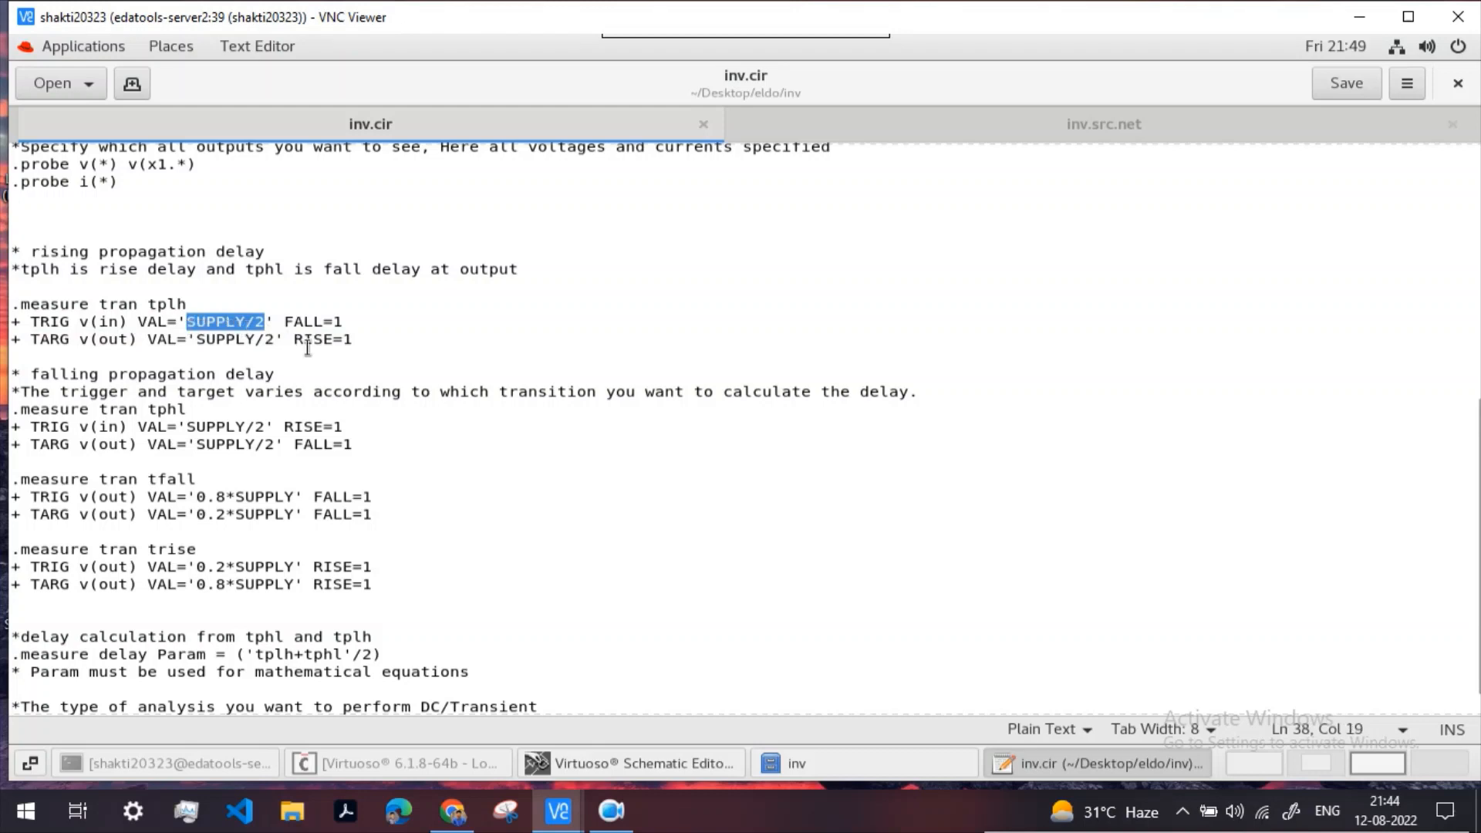
{"action": "left_click", "coordinate": [336, 341]}
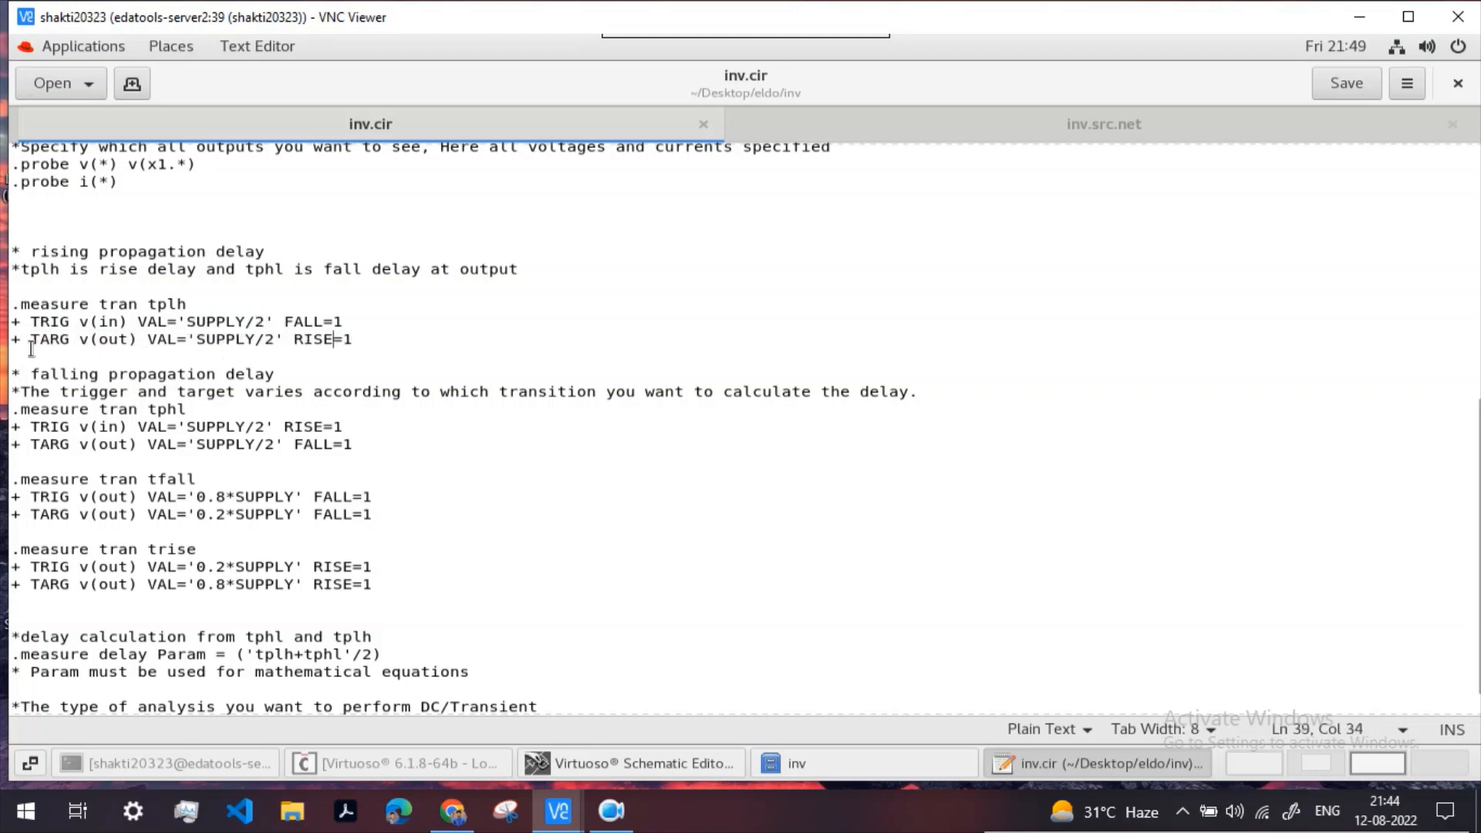
{"action": "left_click_drag", "start_coordinate": [34, 347], "coordinate": [359, 351]}
{"action": "left_click", "coordinate": [359, 351]}
{"action": "left_click_drag", "start_coordinate": [353, 339], "coordinate": [293, 340]}
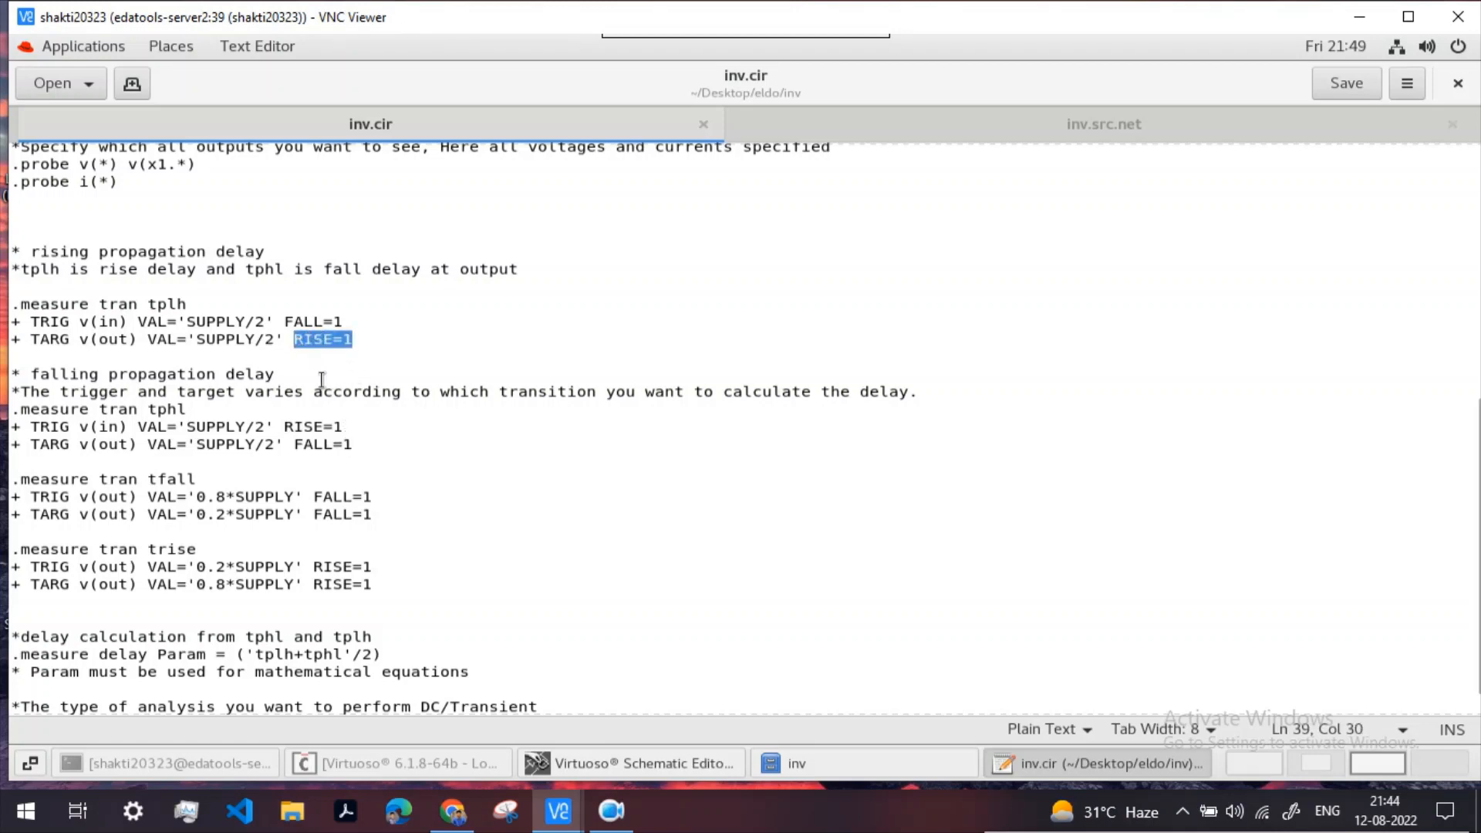
Step: Examine the .measure tran tphl statement for falling propagation delay, comparing its trigger and target edges
{"action": "left_click", "coordinate": [360, 448]}
{"action": "left_click_drag", "start_coordinate": [362, 452], "coordinate": [294, 453]}
{"action": "left_click", "coordinate": [358, 455]}
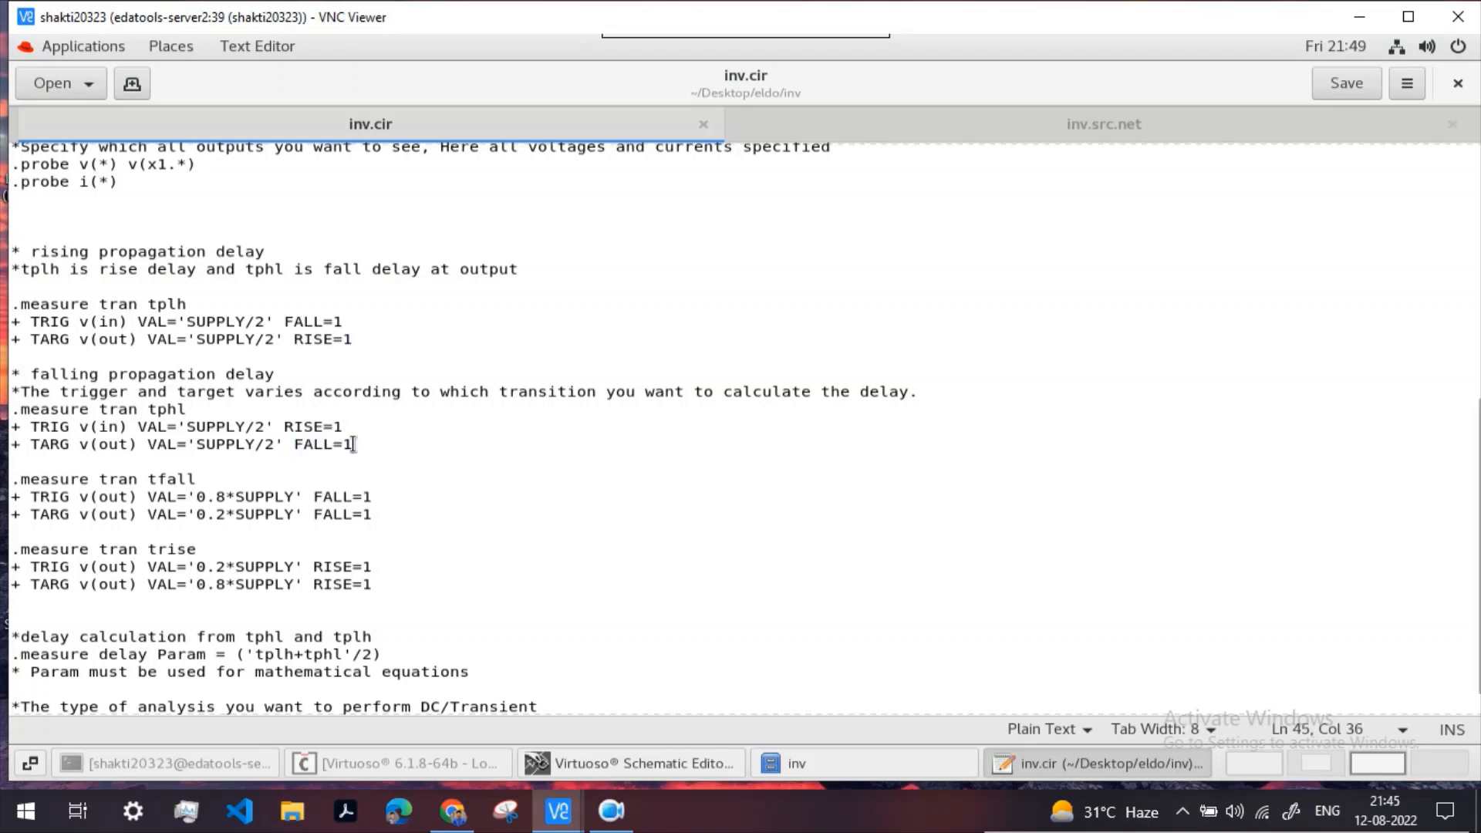
{"action": "left_click_drag", "start_coordinate": [347, 430], "coordinate": [284, 429]}
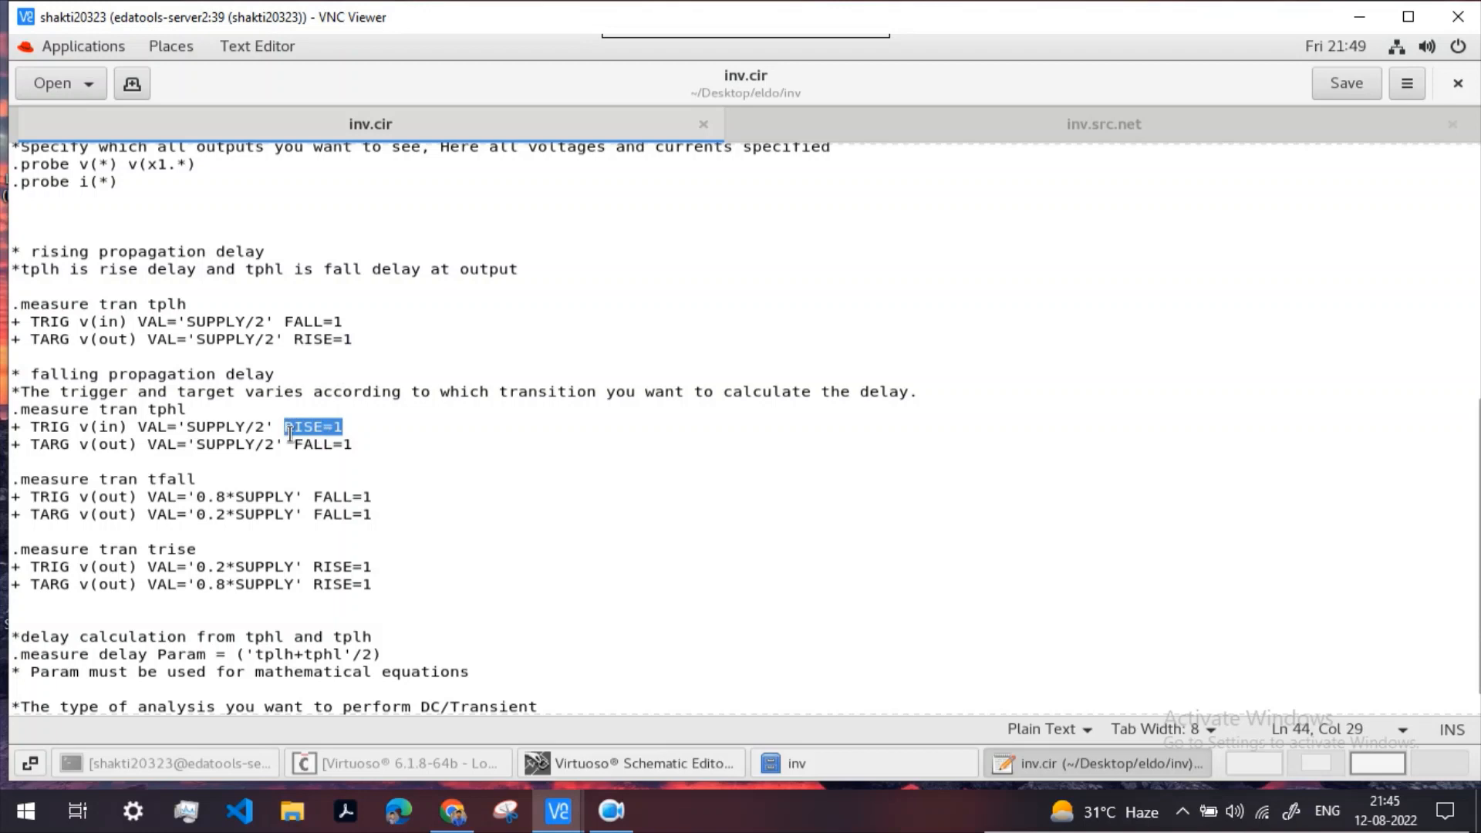
{"action": "left_click", "coordinate": [359, 453]}
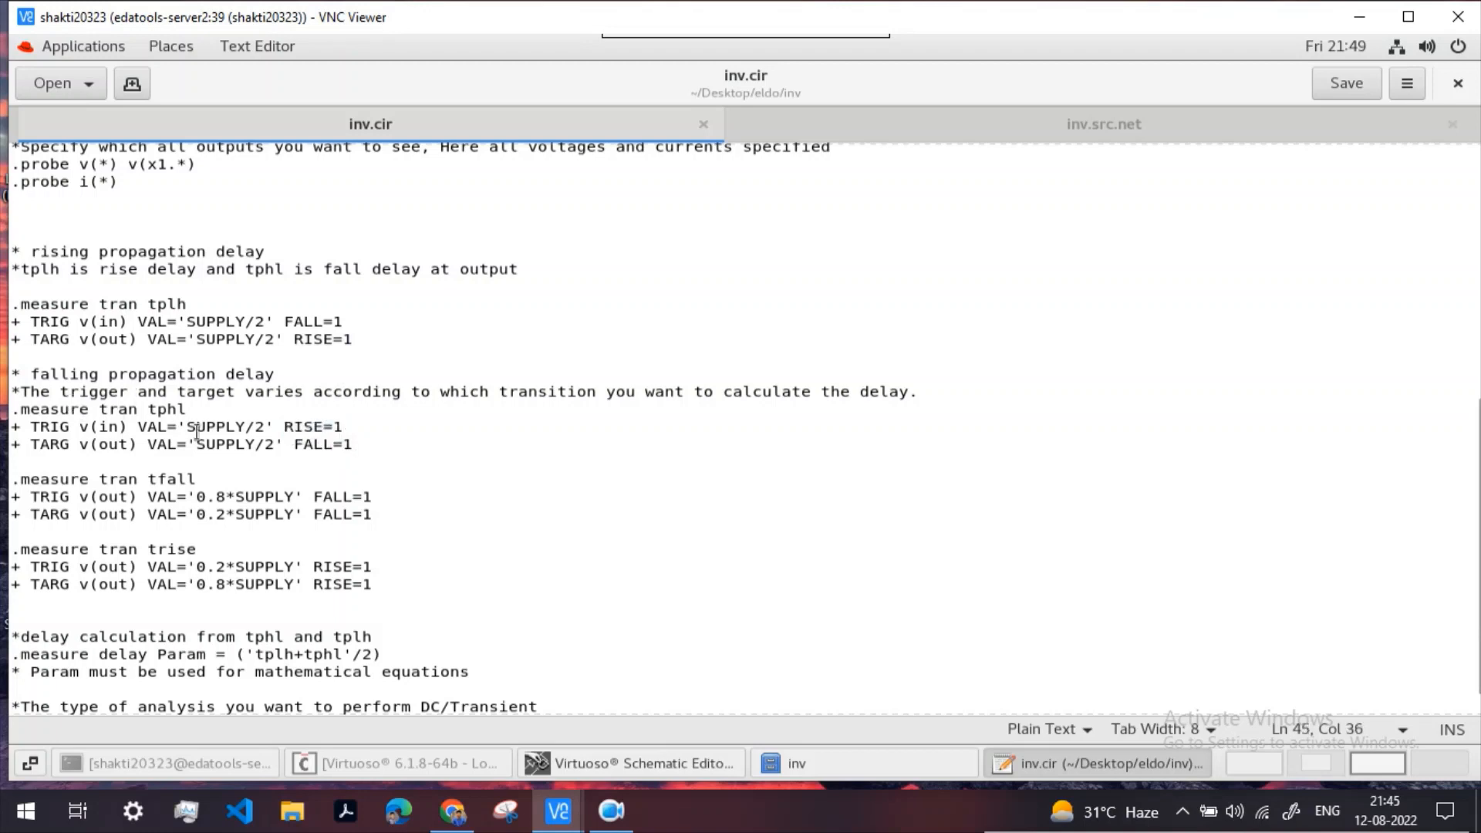
{"action": "left_click_drag", "start_coordinate": [188, 411], "coordinate": [147, 418]}
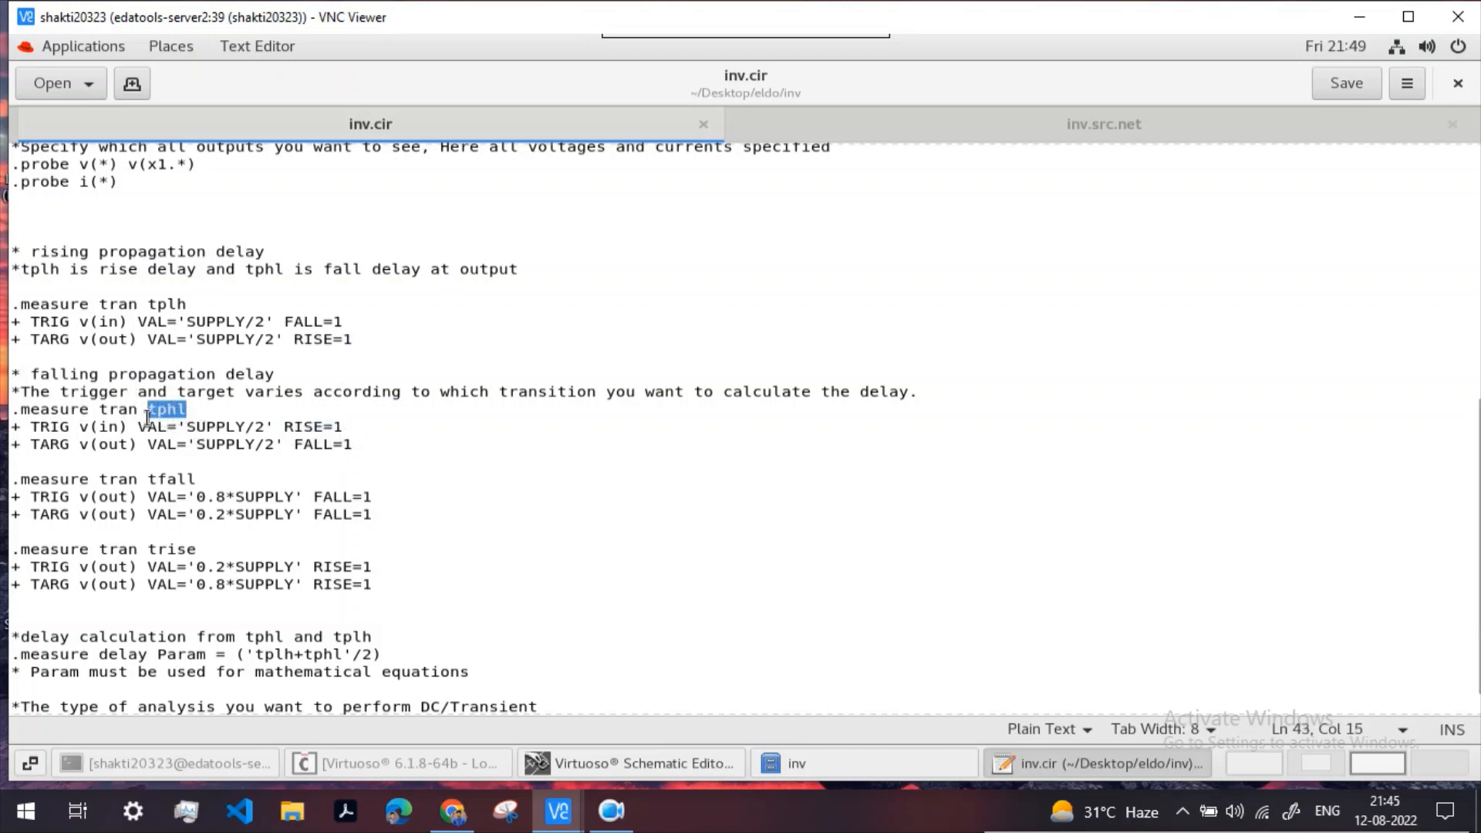
{"action": "left_click", "coordinate": [192, 419]}
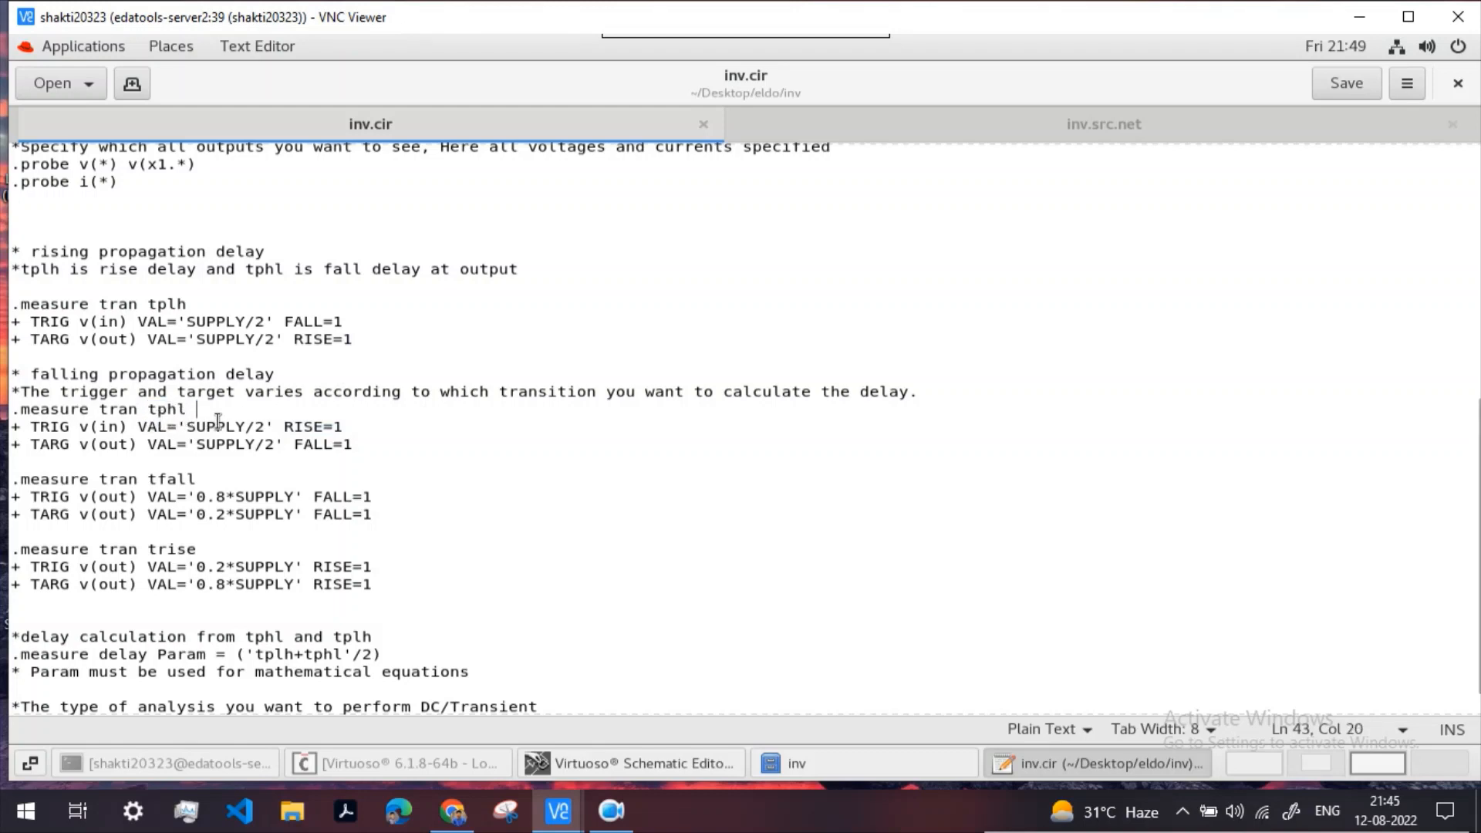
Step: Examine the .measure tran trise statement, including its trigger and target thresholds on v(out)
{"action": "scroll", "coordinate": [221, 426], "scroll_direction": "down", "scroll_amount": 1}
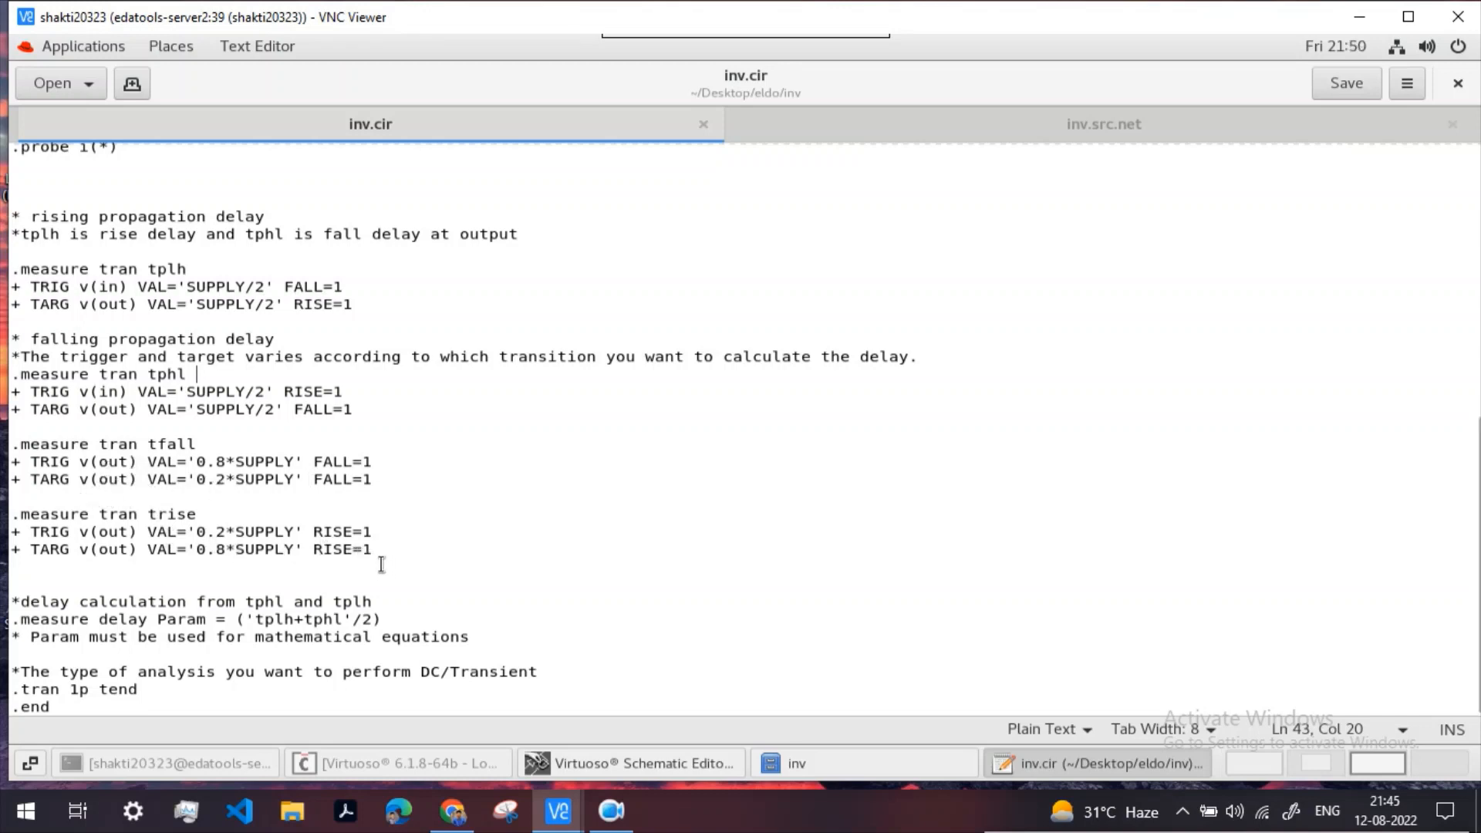
{"action": "left_click_drag", "start_coordinate": [375, 549], "coordinate": [34, 544]}
{"action": "left_click", "coordinate": [296, 538]}
{"action": "left_click_drag", "start_coordinate": [288, 552], "coordinate": [38, 562]}
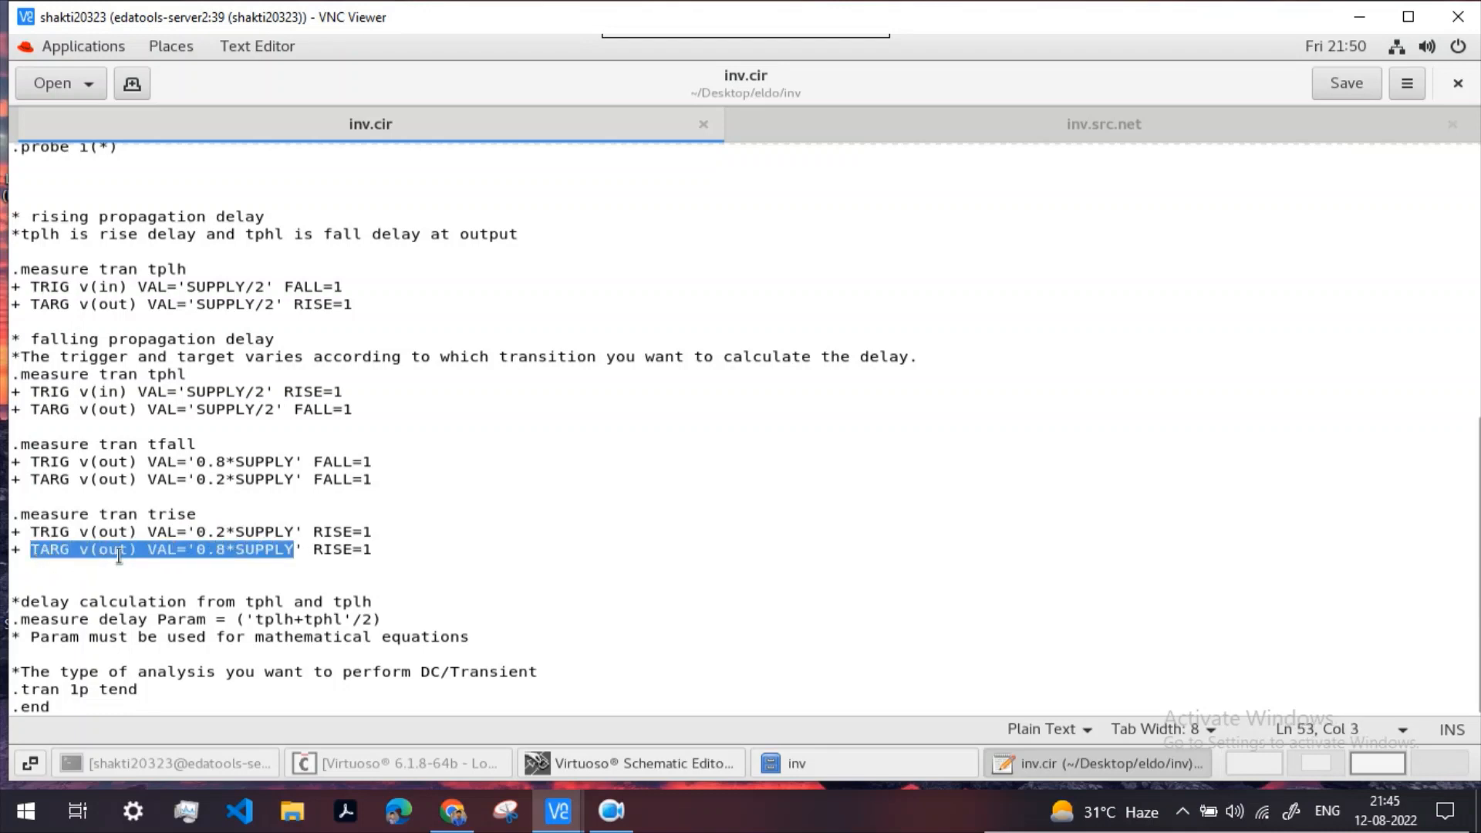
{"action": "left_click", "coordinate": [302, 559]}
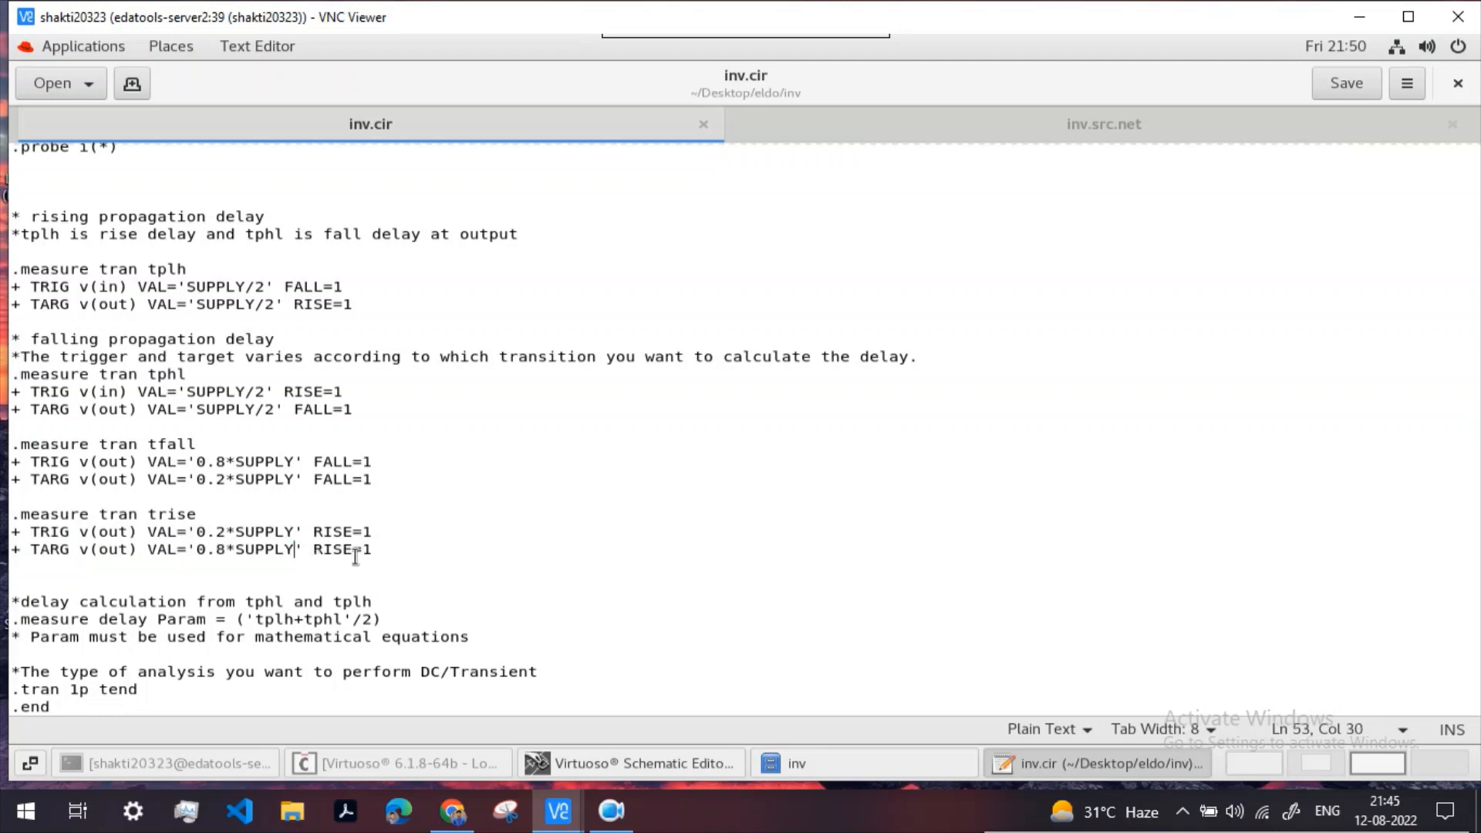
{"action": "left_click_drag", "start_coordinate": [381, 553], "coordinate": [13, 524]}
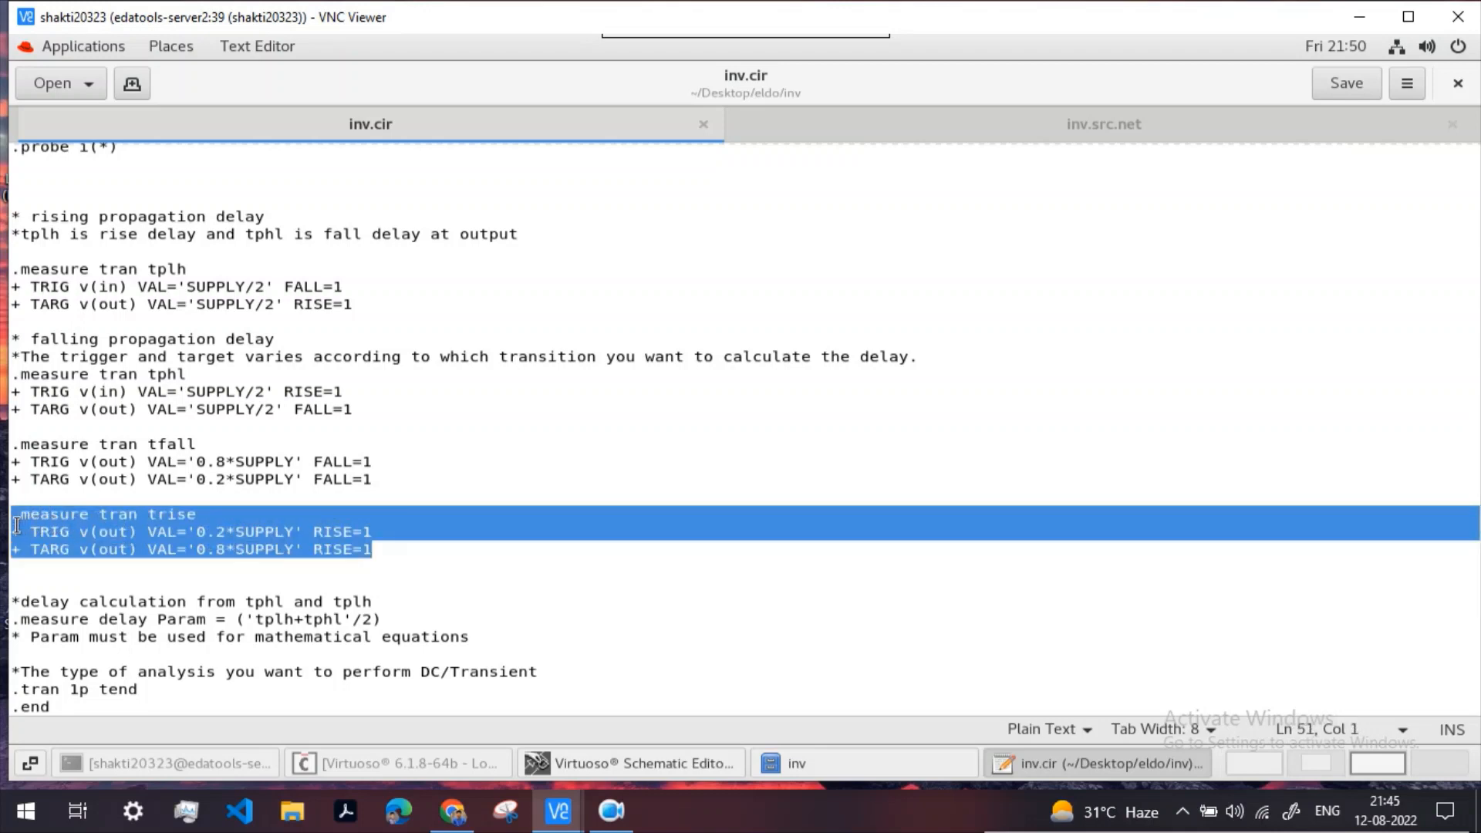
{"action": "left_click", "coordinate": [370, 485]}
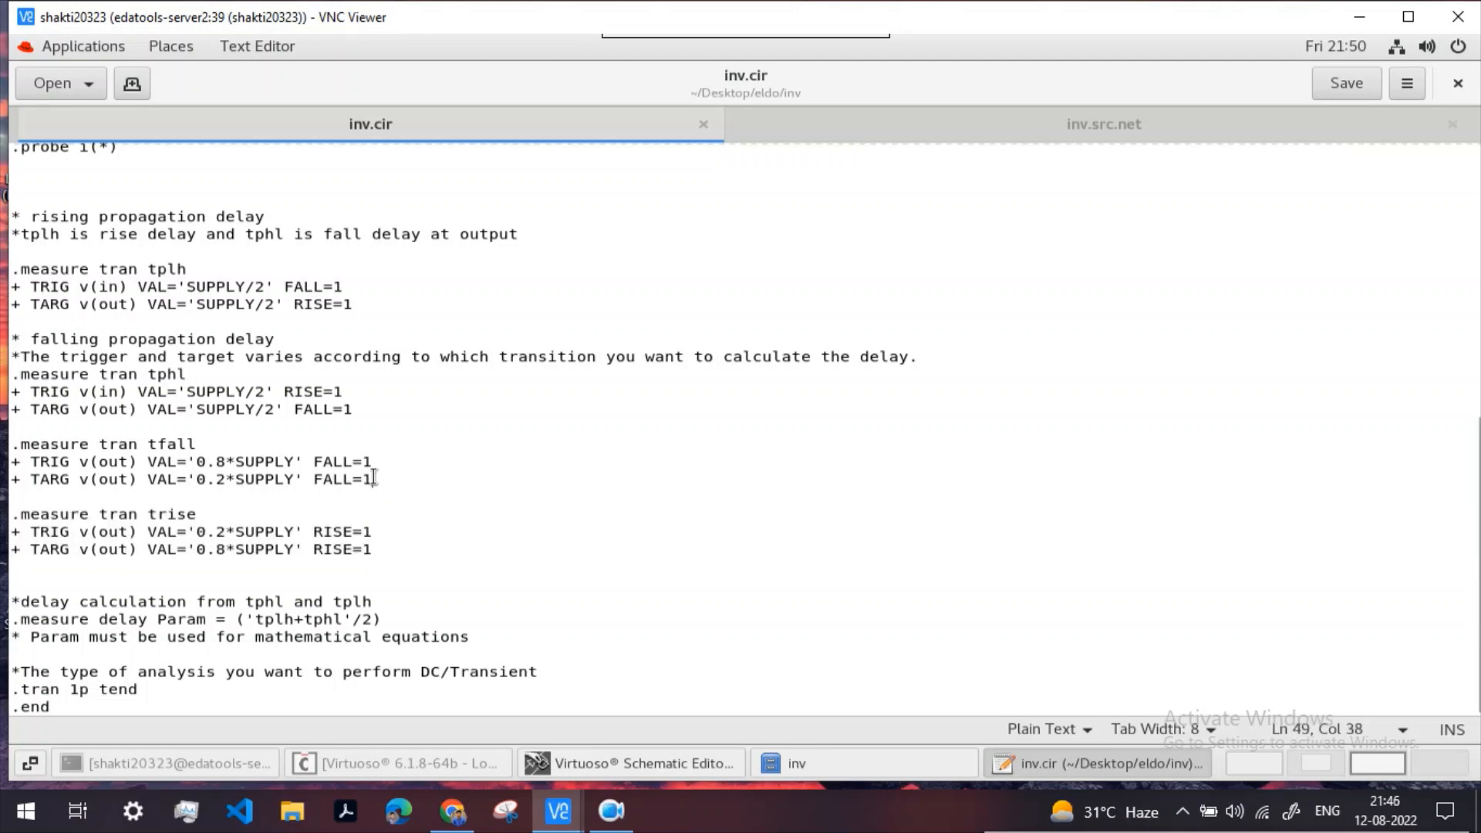
Step: Examine the trigger and target thresholds of the .measure tran tfall statement and the .measure delay Param equation
{"action": "left_click_drag", "start_coordinate": [155, 461], "coordinate": [299, 461]}
{"action": "left_click_drag", "start_coordinate": [157, 479], "coordinate": [303, 488]}
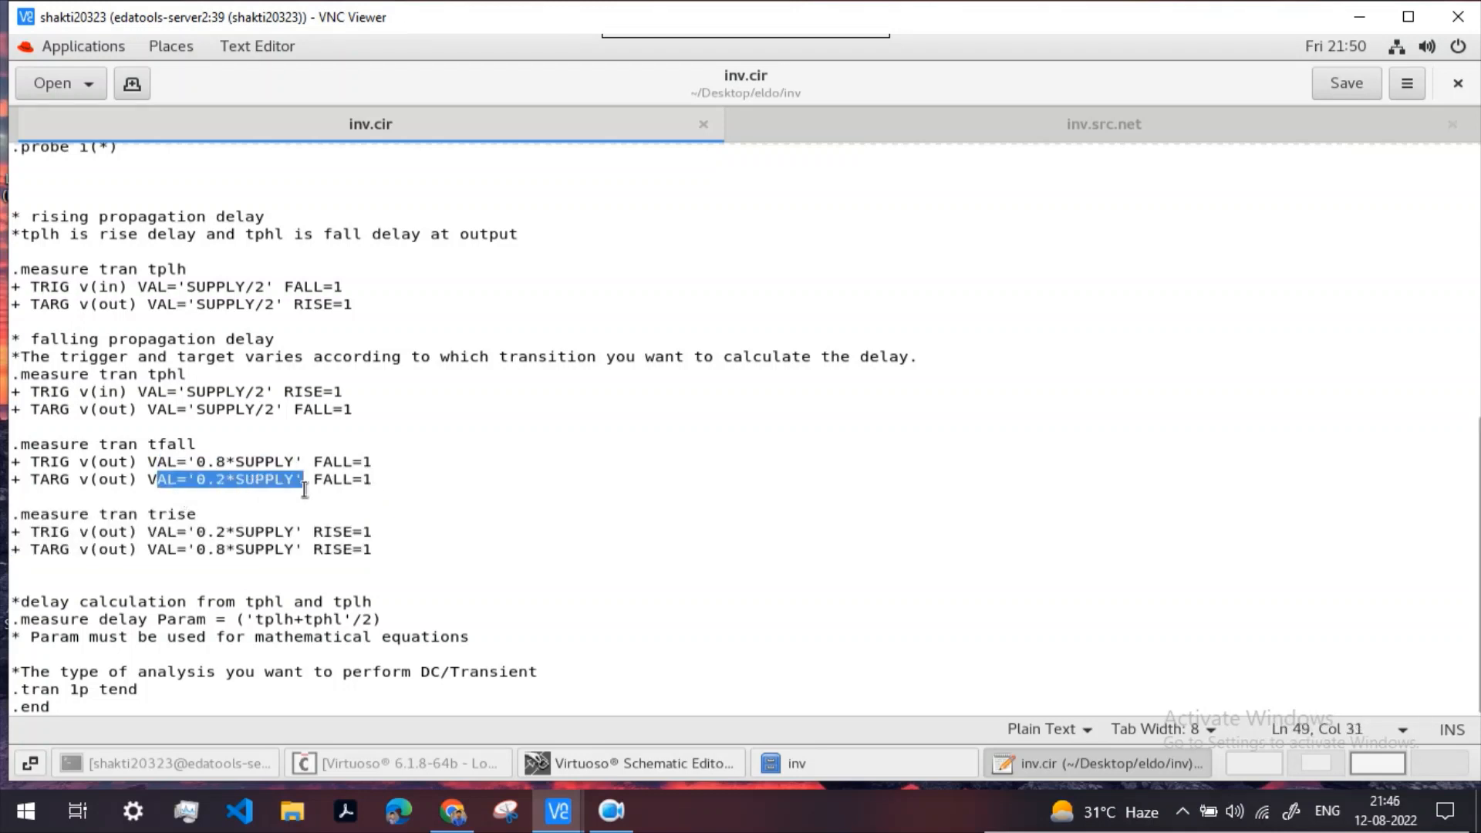
{"action": "left_click_drag", "start_coordinate": [99, 479], "coordinate": [130, 494]}
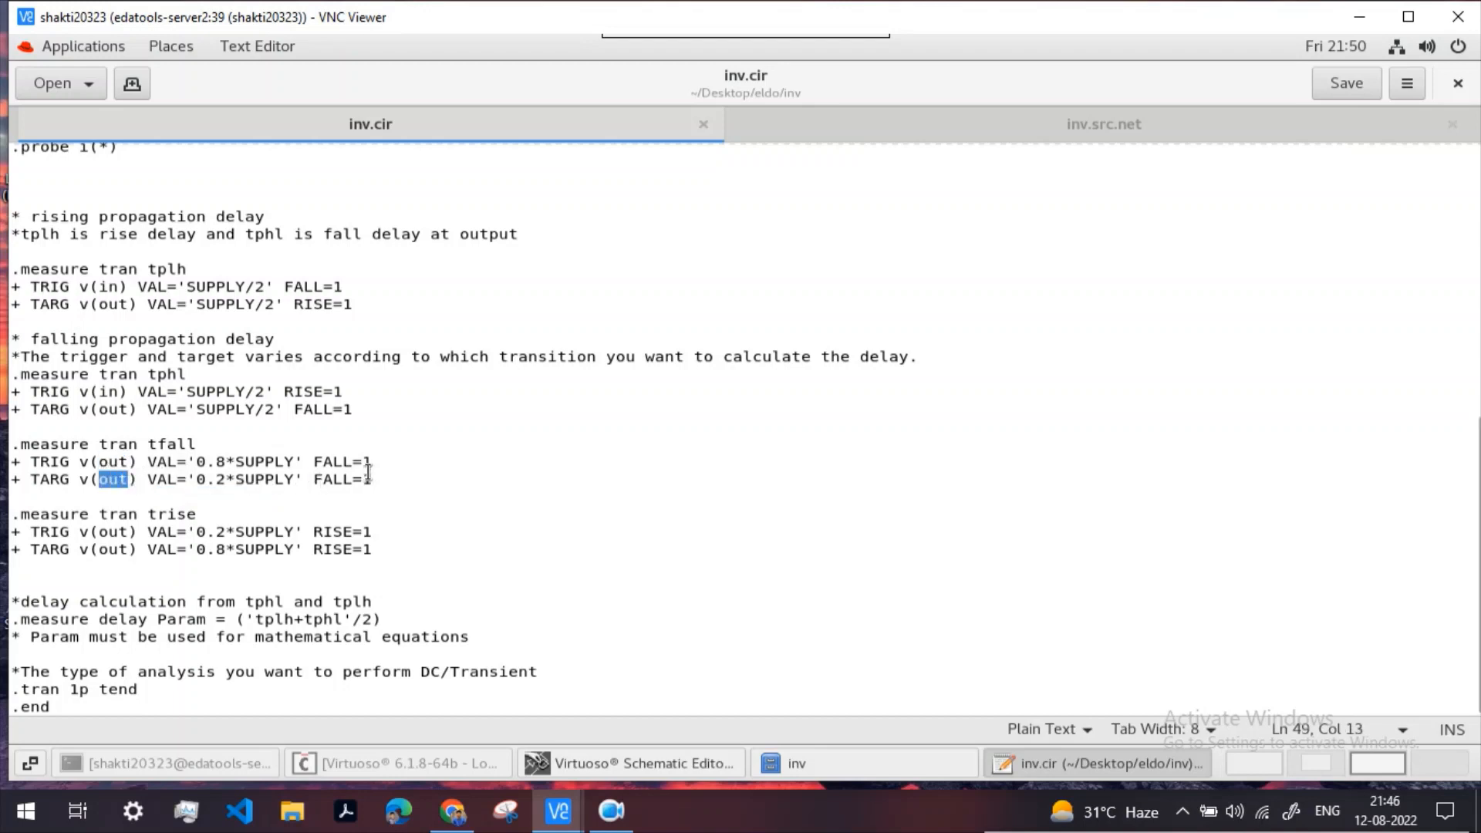
{"action": "left_click", "coordinate": [389, 484]}
{"action": "triple_click", "coordinate": [177, 619]}
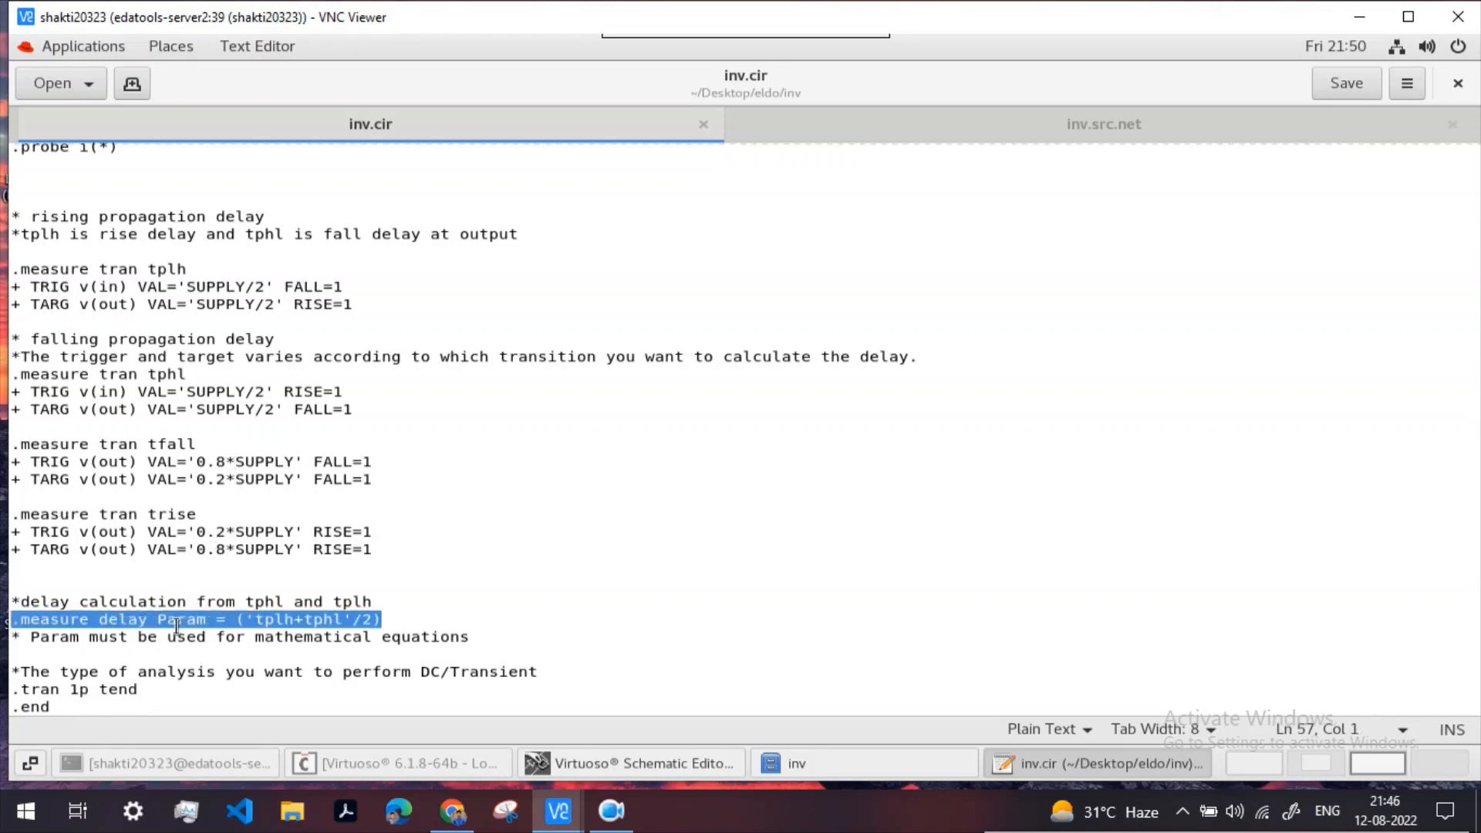
{"action": "left_click", "coordinate": [293, 626]}
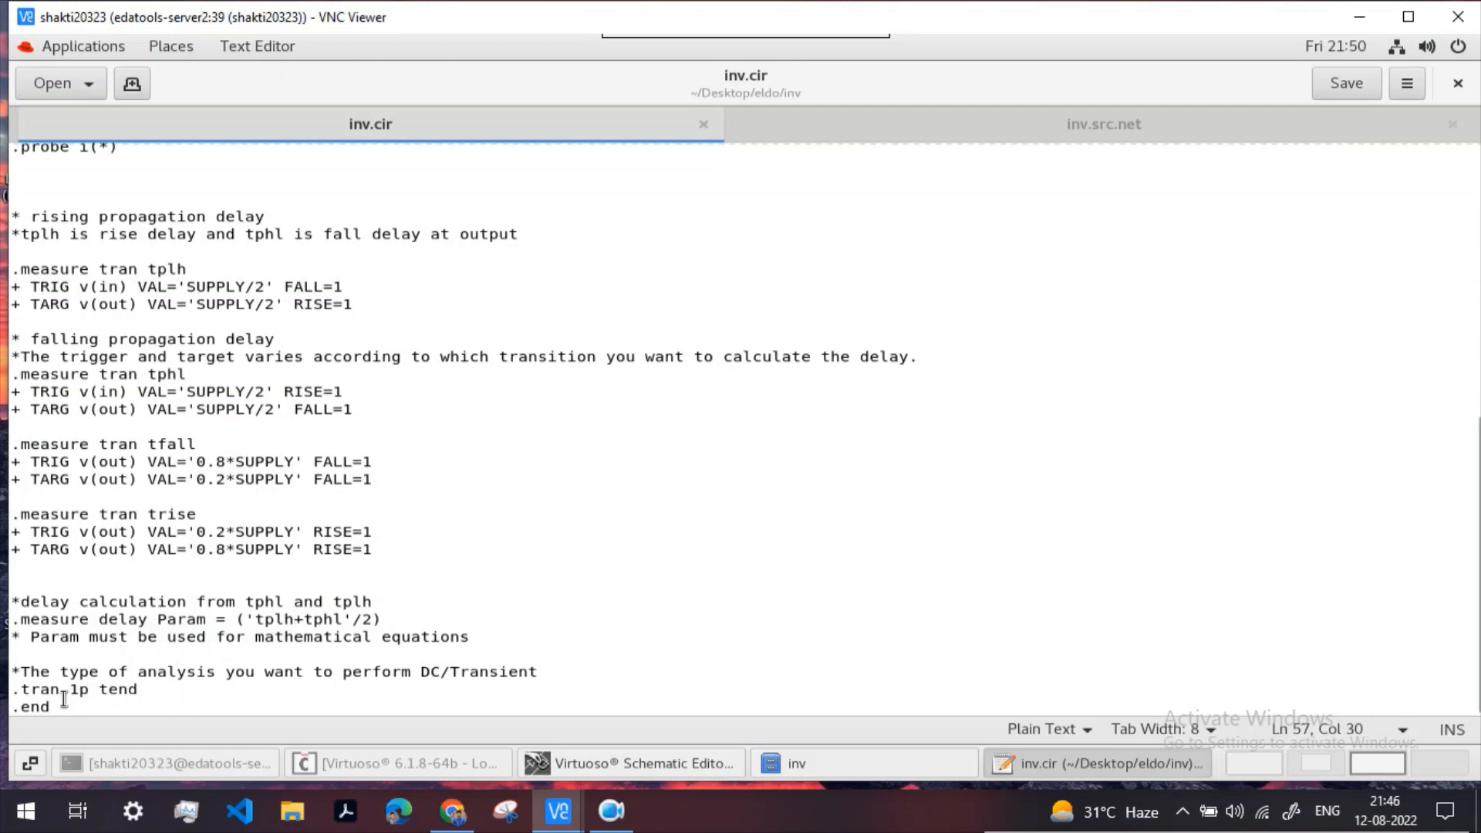
Step: Examine the .tran analysis statement, including its 1p time step and tend stop-time argument
{"action": "left_click_drag", "start_coordinate": [62, 691], "coordinate": [17, 692]}
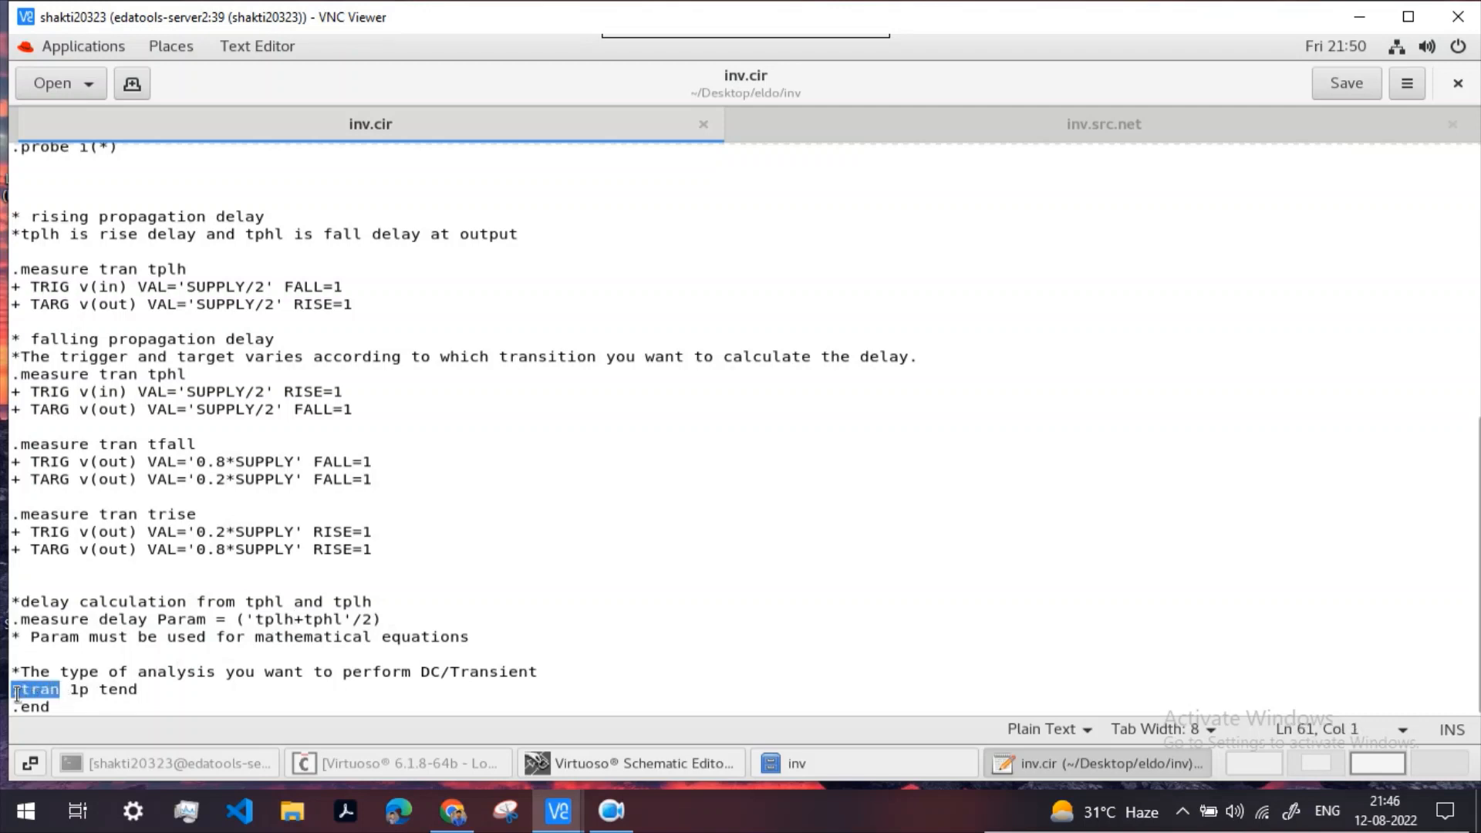
{"action": "left_click", "coordinate": [71, 696]}
{"action": "left_click_drag", "start_coordinate": [90, 696], "coordinate": [75, 700]}
{"action": "left_click", "coordinate": [91, 698]}
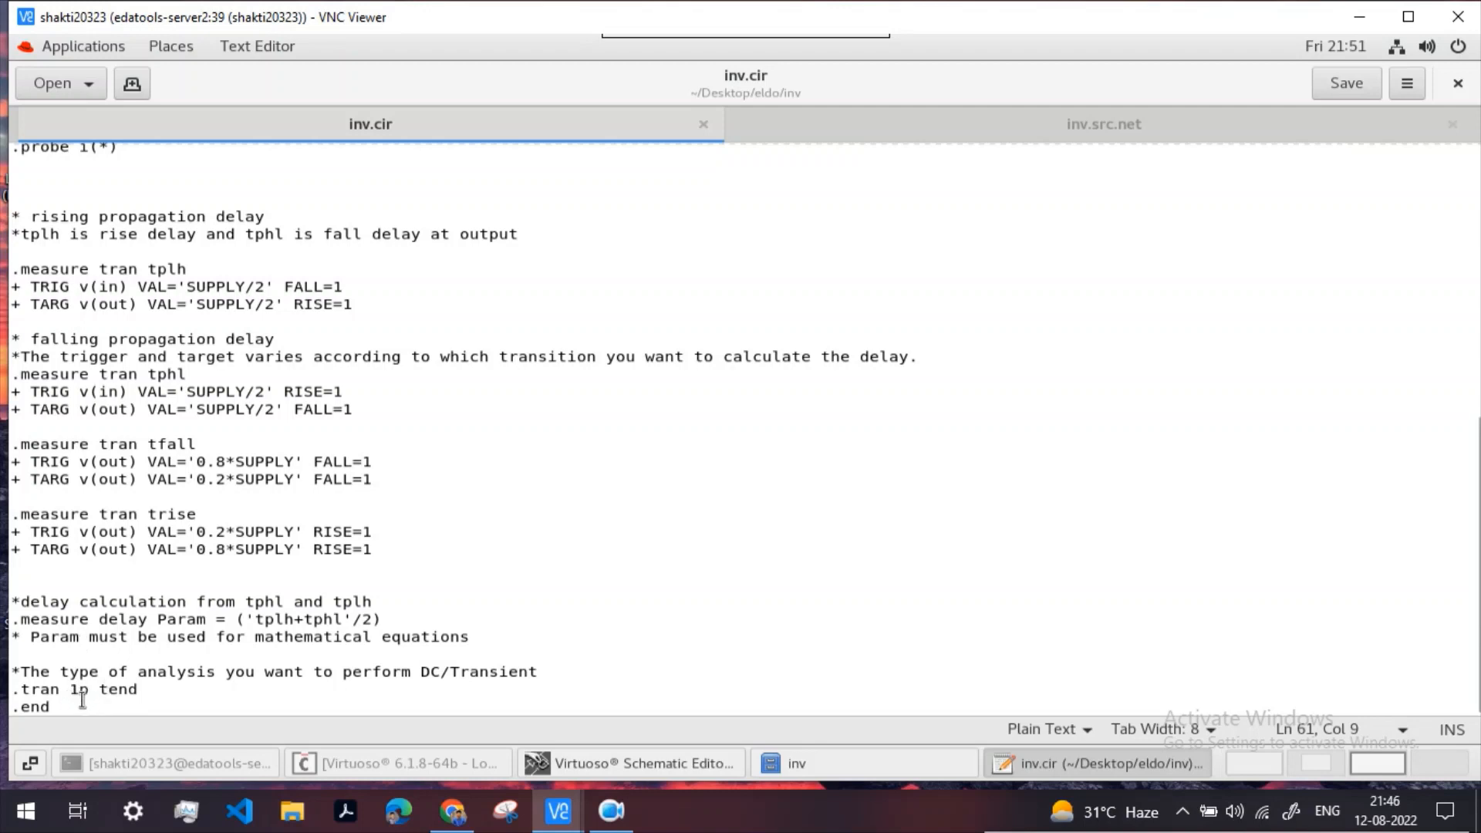
{"action": "left_click_drag", "start_coordinate": [100, 698], "coordinate": [144, 699]}
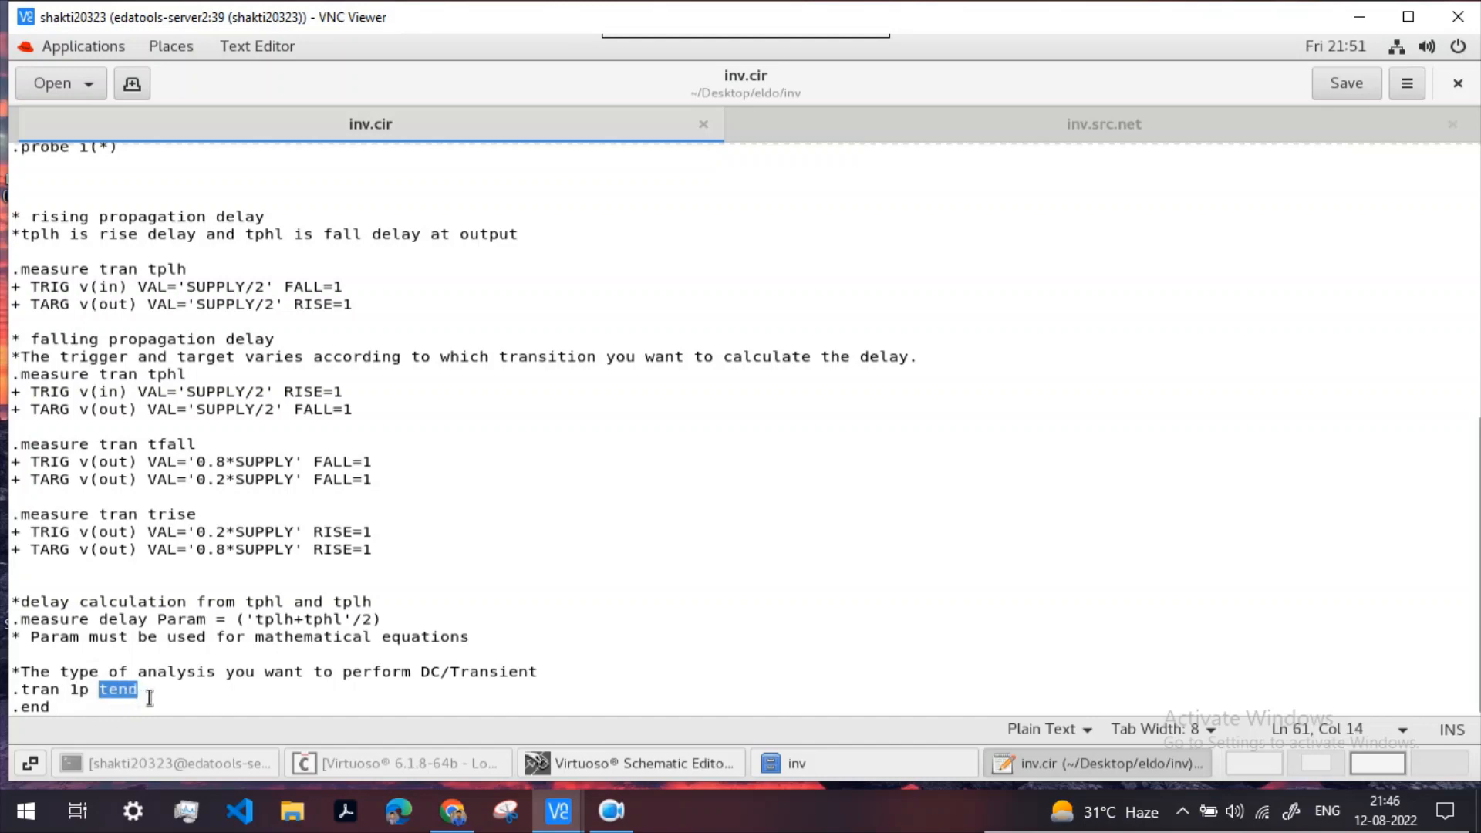
{"action": "left_click", "coordinate": [150, 697]}
Step: Check the .param definition of tend and relate it back to the transient analysis statement at the file's end
{"action": "scroll", "coordinate": [156, 696], "scroll_direction": "up", "scroll_amount": 7}
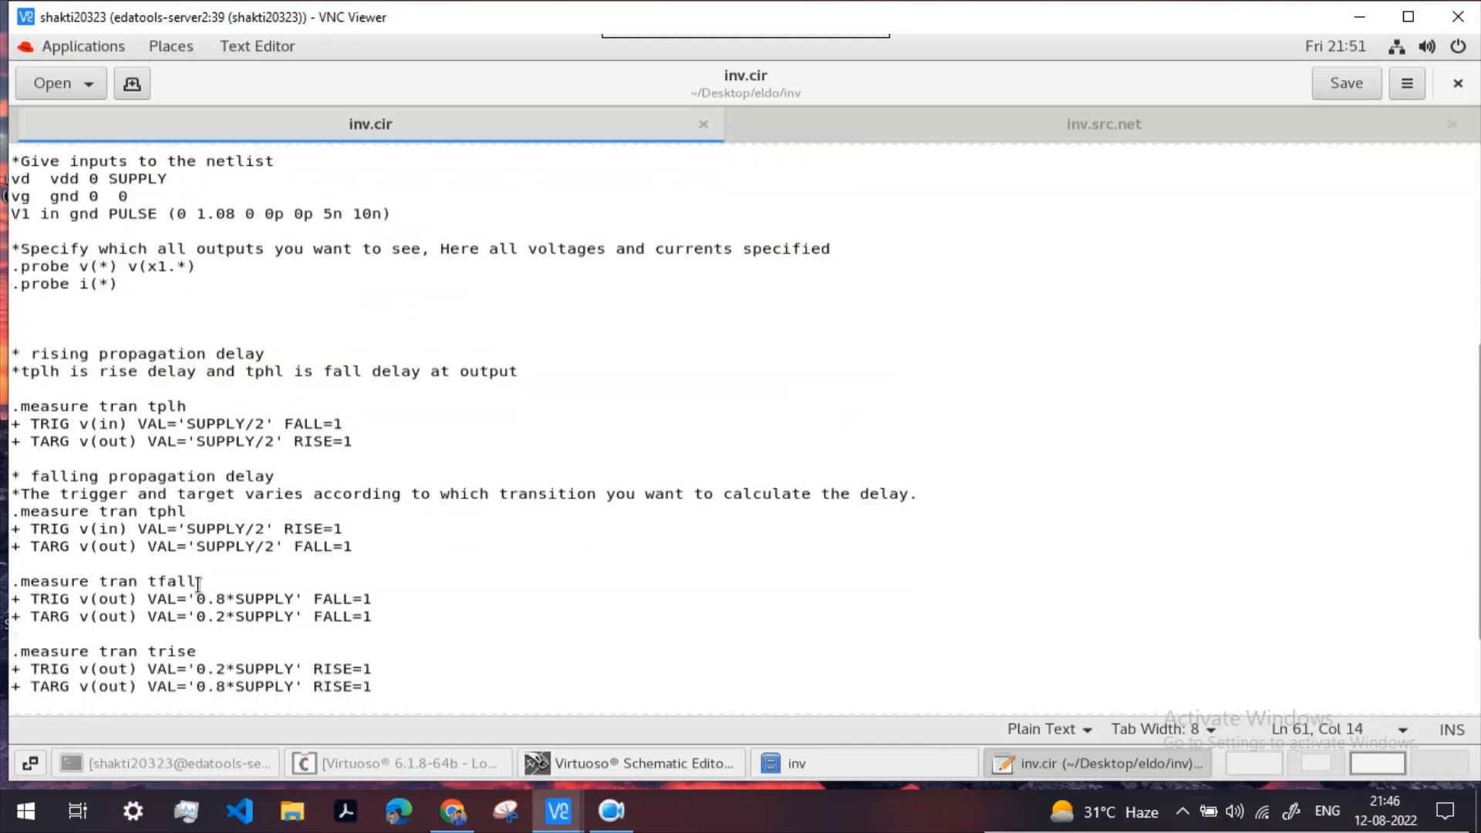
{"action": "left_click_drag", "start_coordinate": [189, 280], "coordinate": [21, 283]}
{"action": "left_click", "coordinate": [194, 282]}
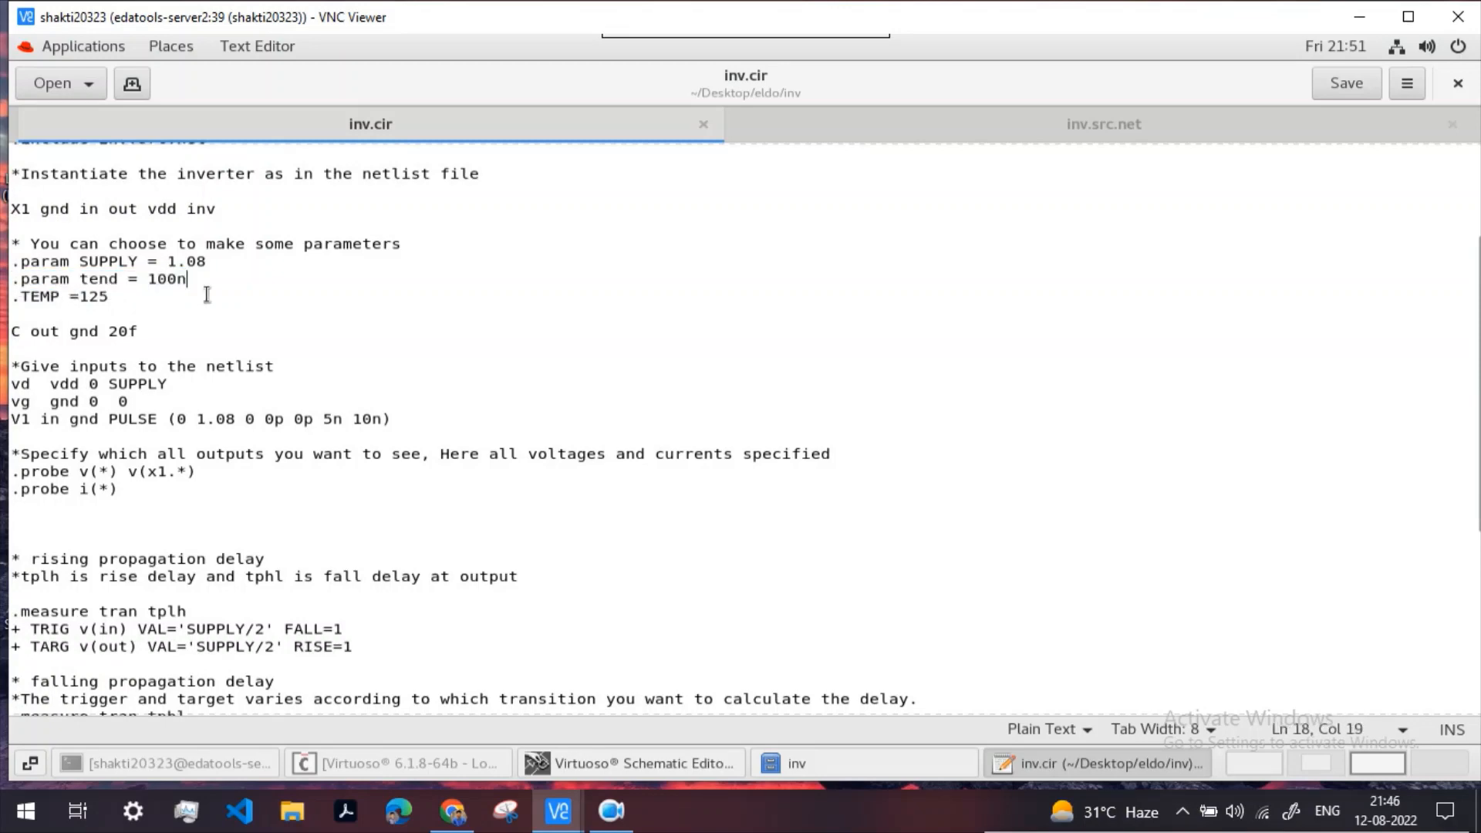
{"action": "scroll", "coordinate": [215, 312], "scroll_direction": "down", "scroll_amount": 7}
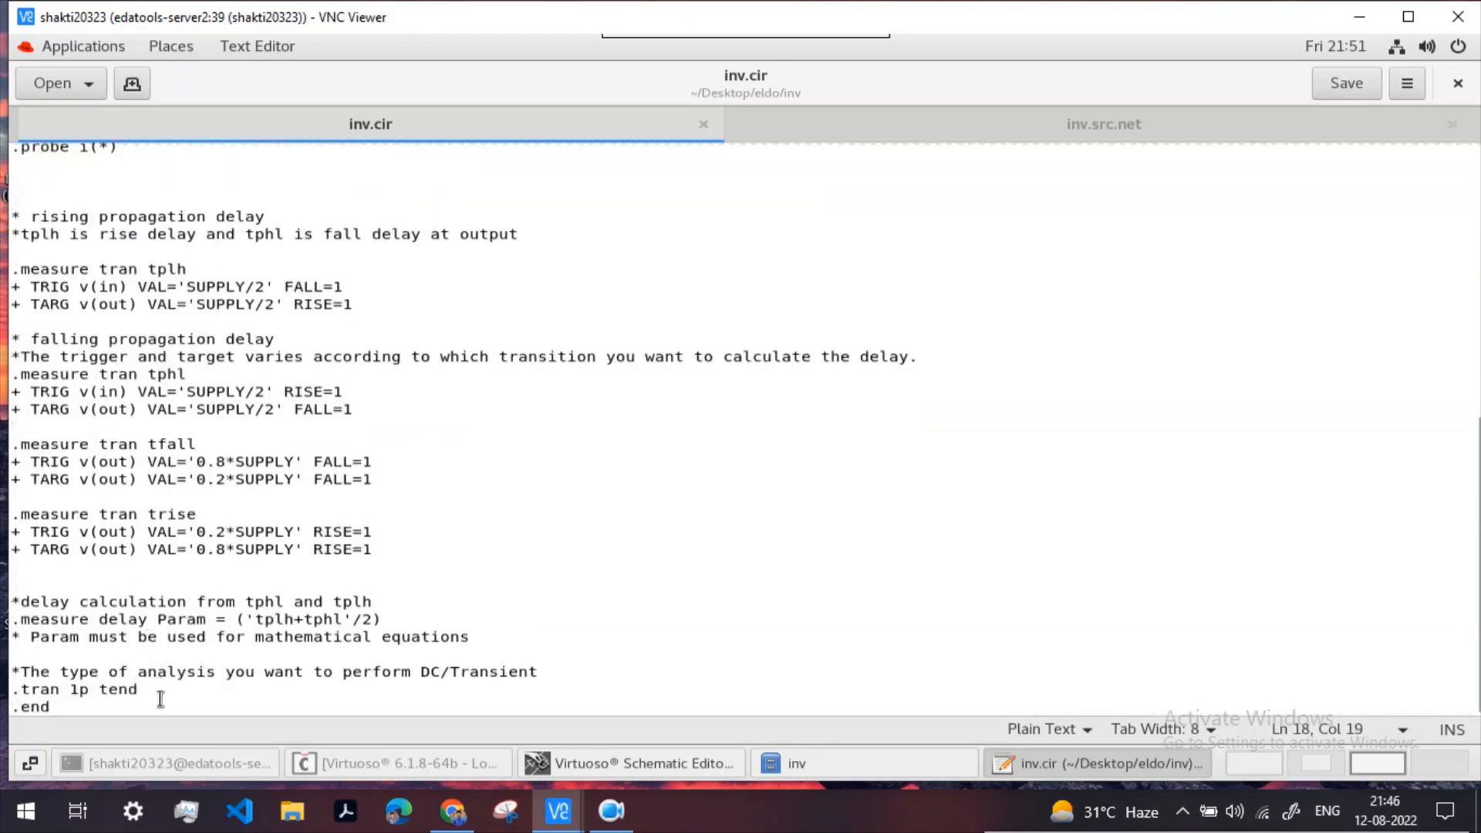
{"action": "left_click_drag", "start_coordinate": [158, 694], "coordinate": [21, 672]}
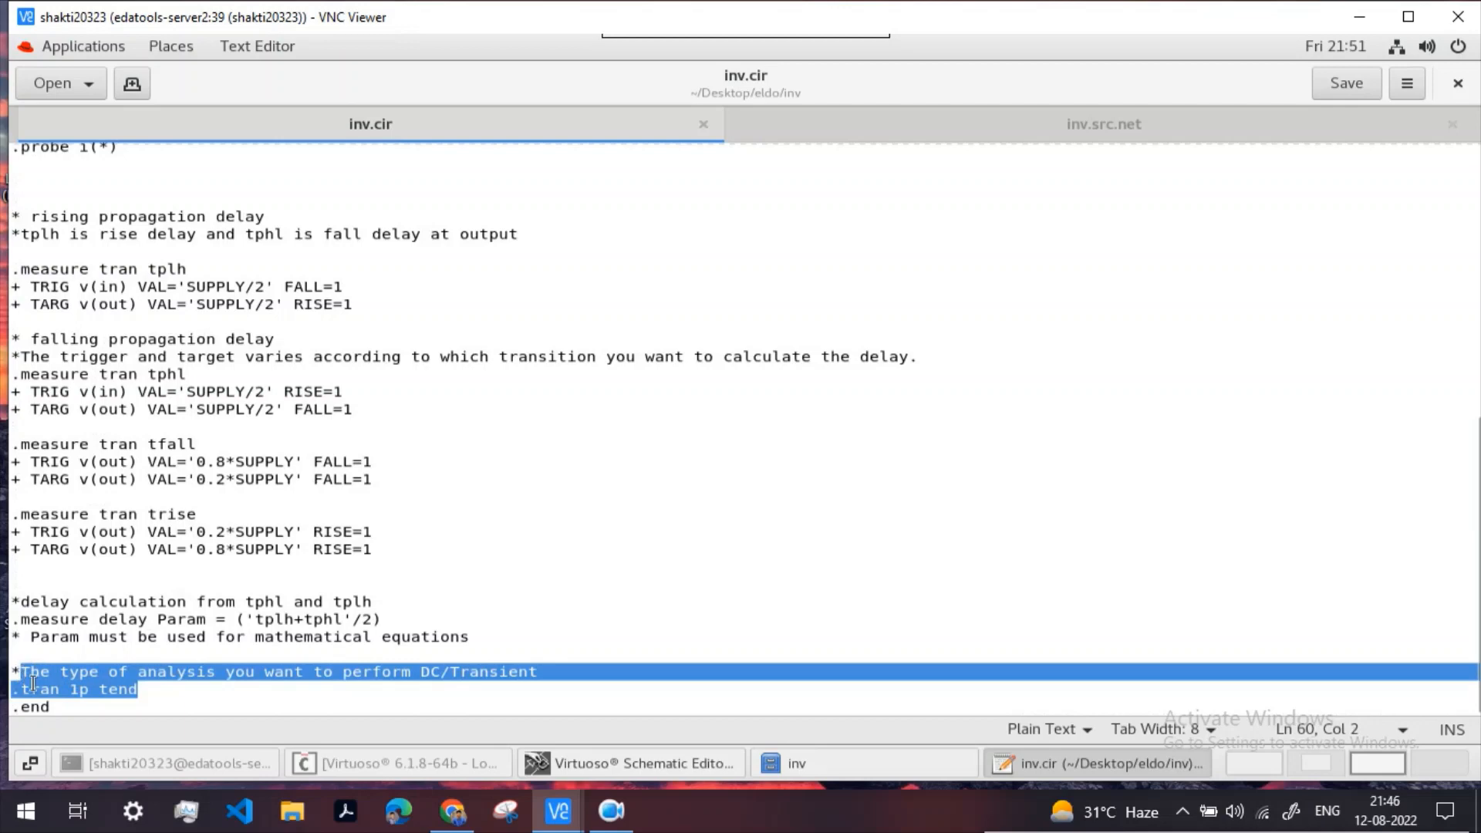
{"action": "left_click", "coordinate": [75, 708]}
Step: Review the whole inv.cir file, from the includes and parameters through the input sources and probes to the measurements
{"action": "scroll", "coordinate": [562, 458], "scroll_direction": "up", "scroll_amount": 10}
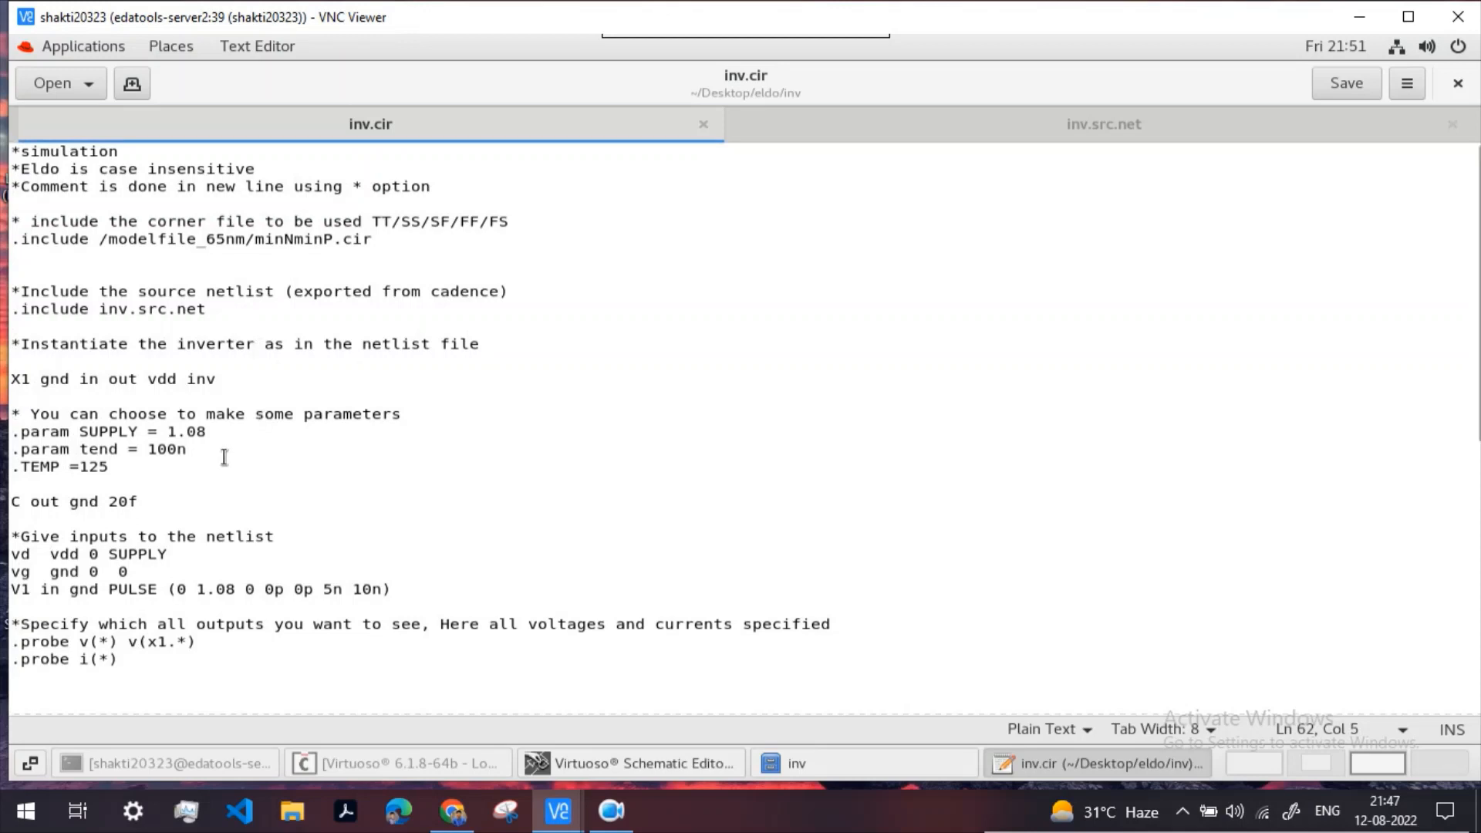
{"action": "left_click_drag", "start_coordinate": [170, 467], "coordinate": [39, 152]}
{"action": "left_click", "coordinate": [291, 572]}
{"action": "left_click_drag", "start_coordinate": [409, 591], "coordinate": [11, 536]}
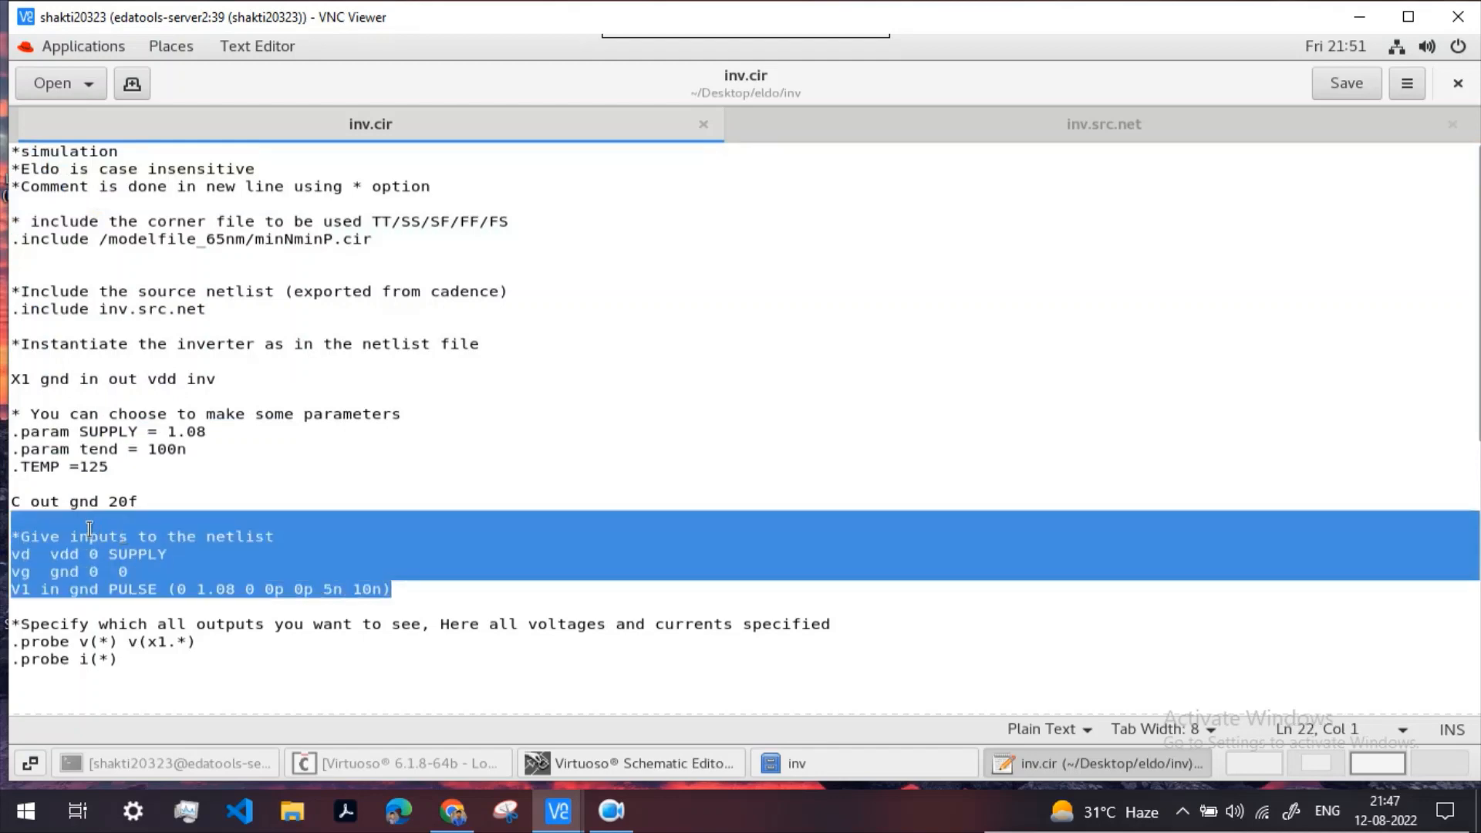
{"action": "left_click", "coordinate": [176, 676]}
{"action": "scroll", "coordinate": [178, 675], "scroll_direction": "down", "scroll_amount": 10}
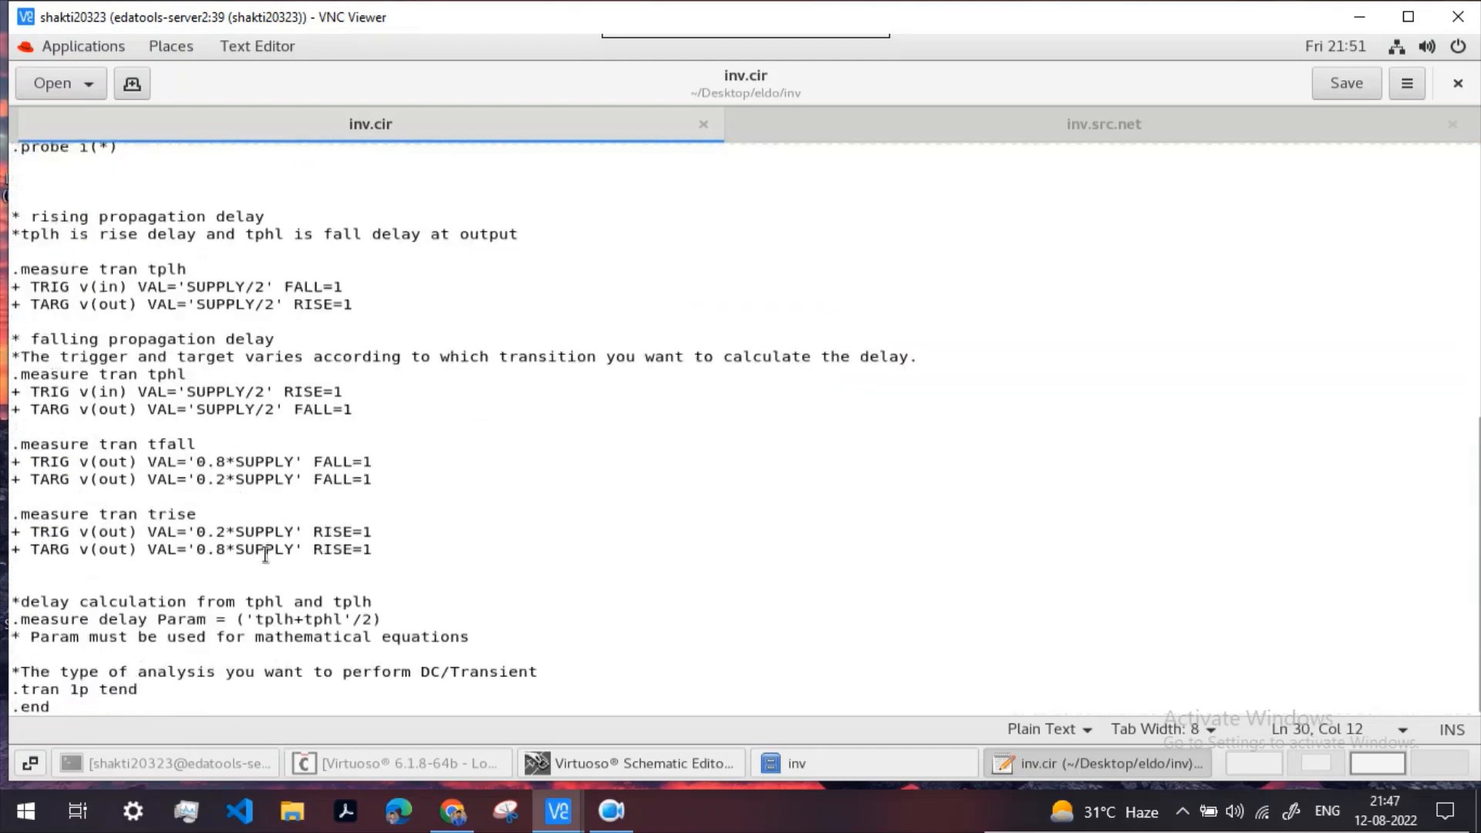
{"action": "scroll", "coordinate": [598, 442], "scroll_direction": "up", "scroll_amount": 10}
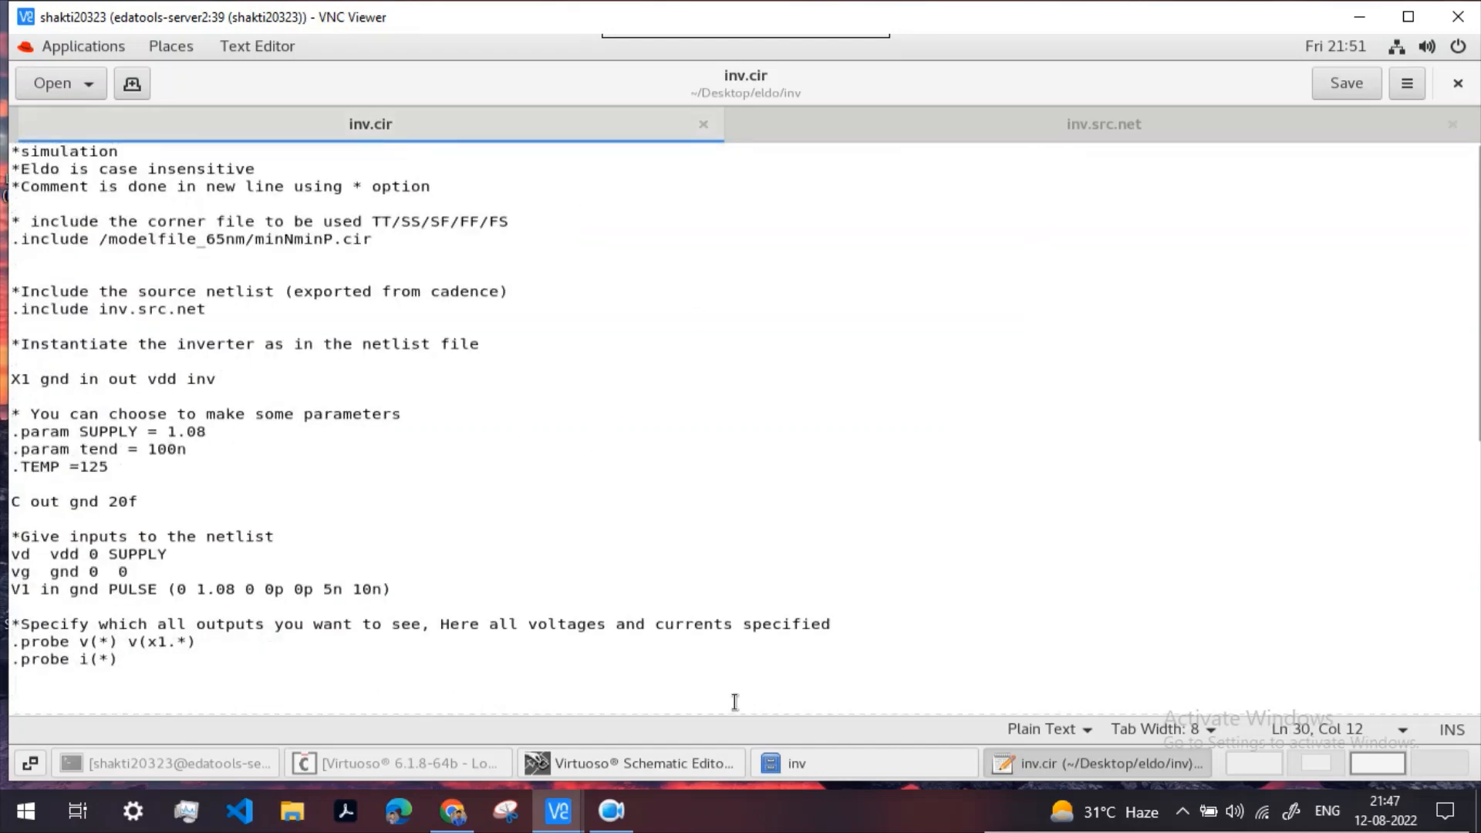
Step: Open a terminal in the inv folder and start the csh shell
{"action": "left_click", "coordinate": [864, 771]}
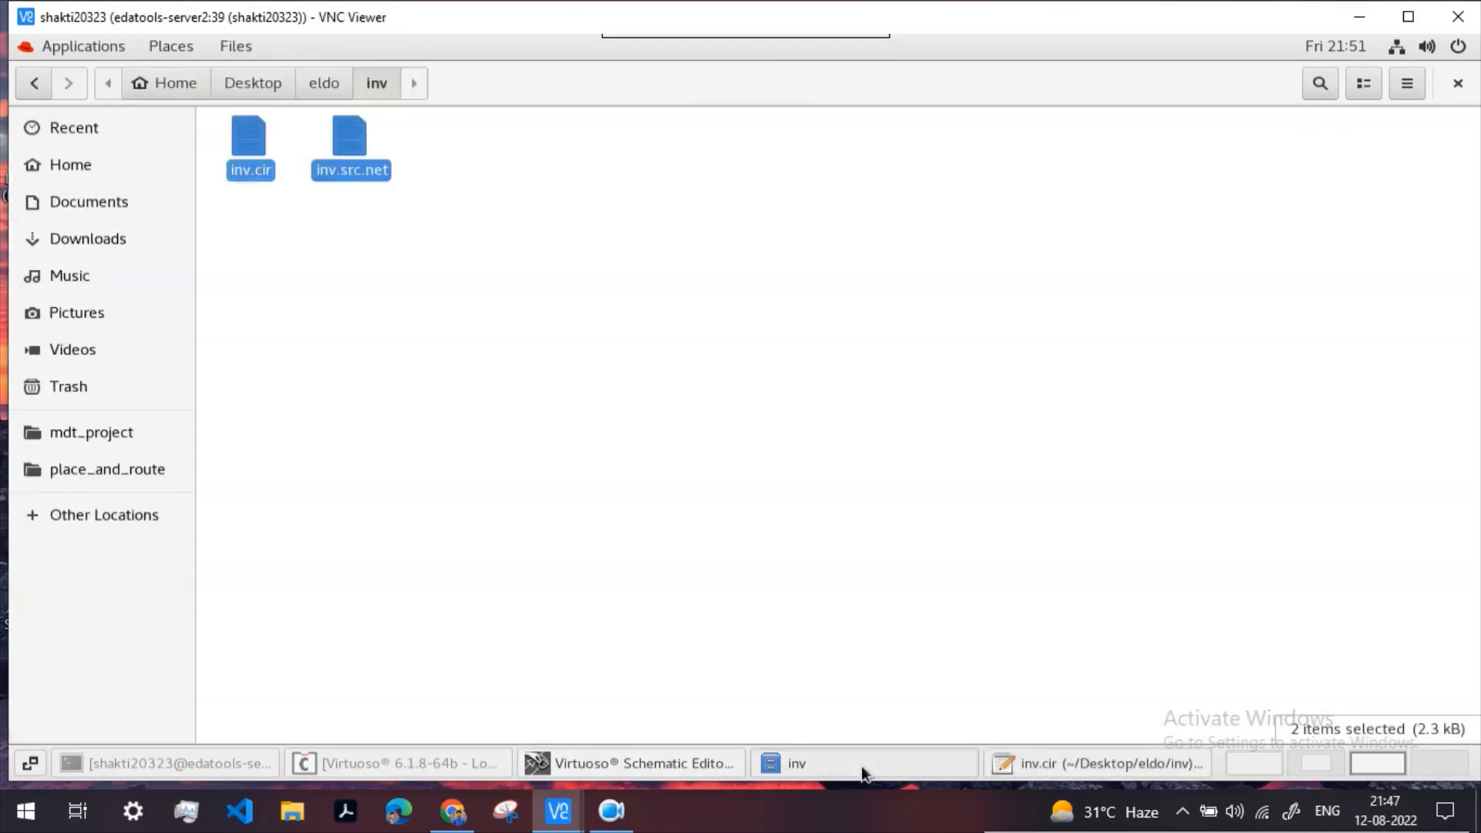
{"action": "left_click", "coordinate": [563, 370]}
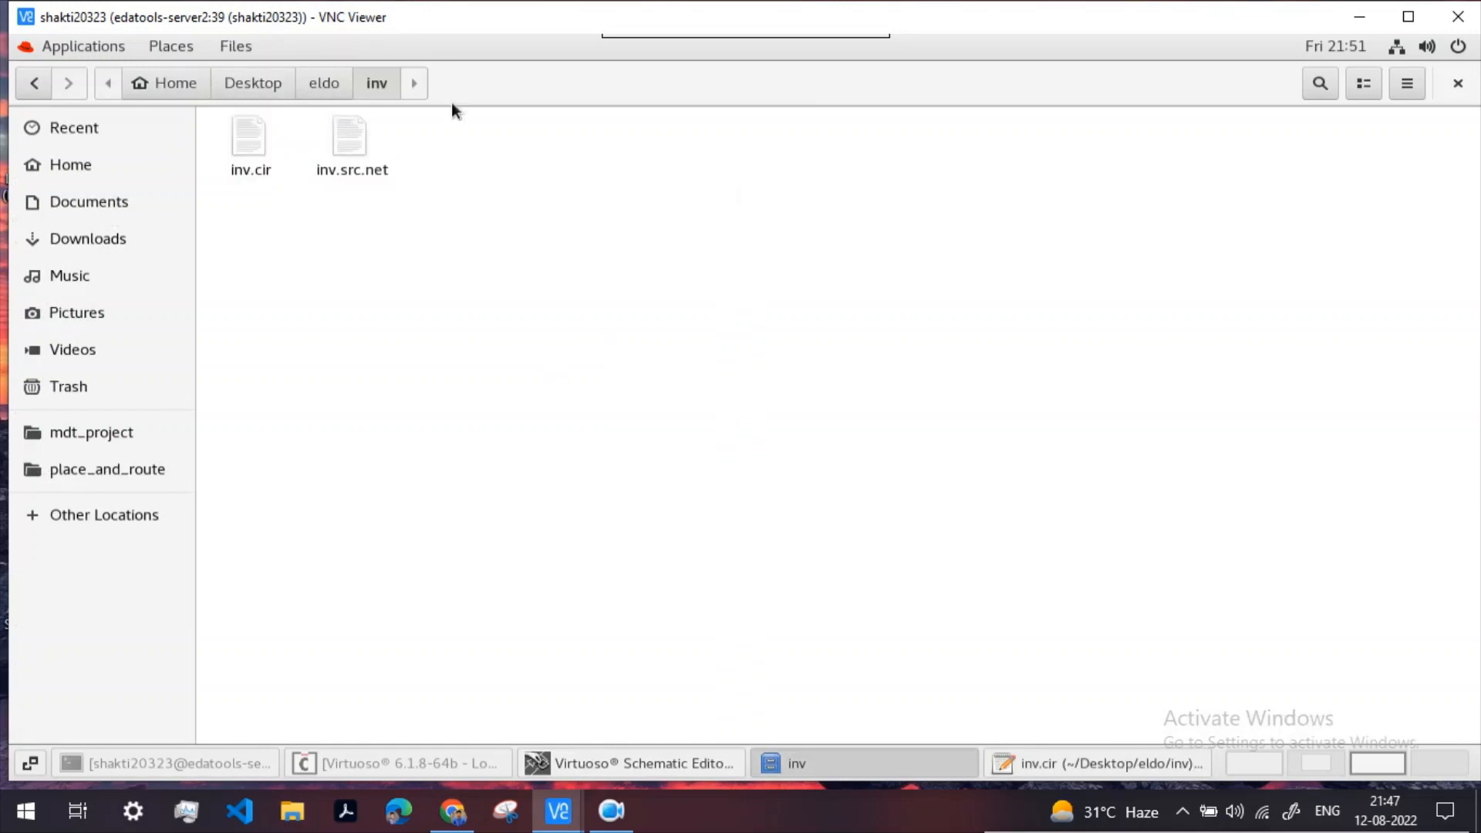
{"action": "right_click", "coordinate": [724, 231]}
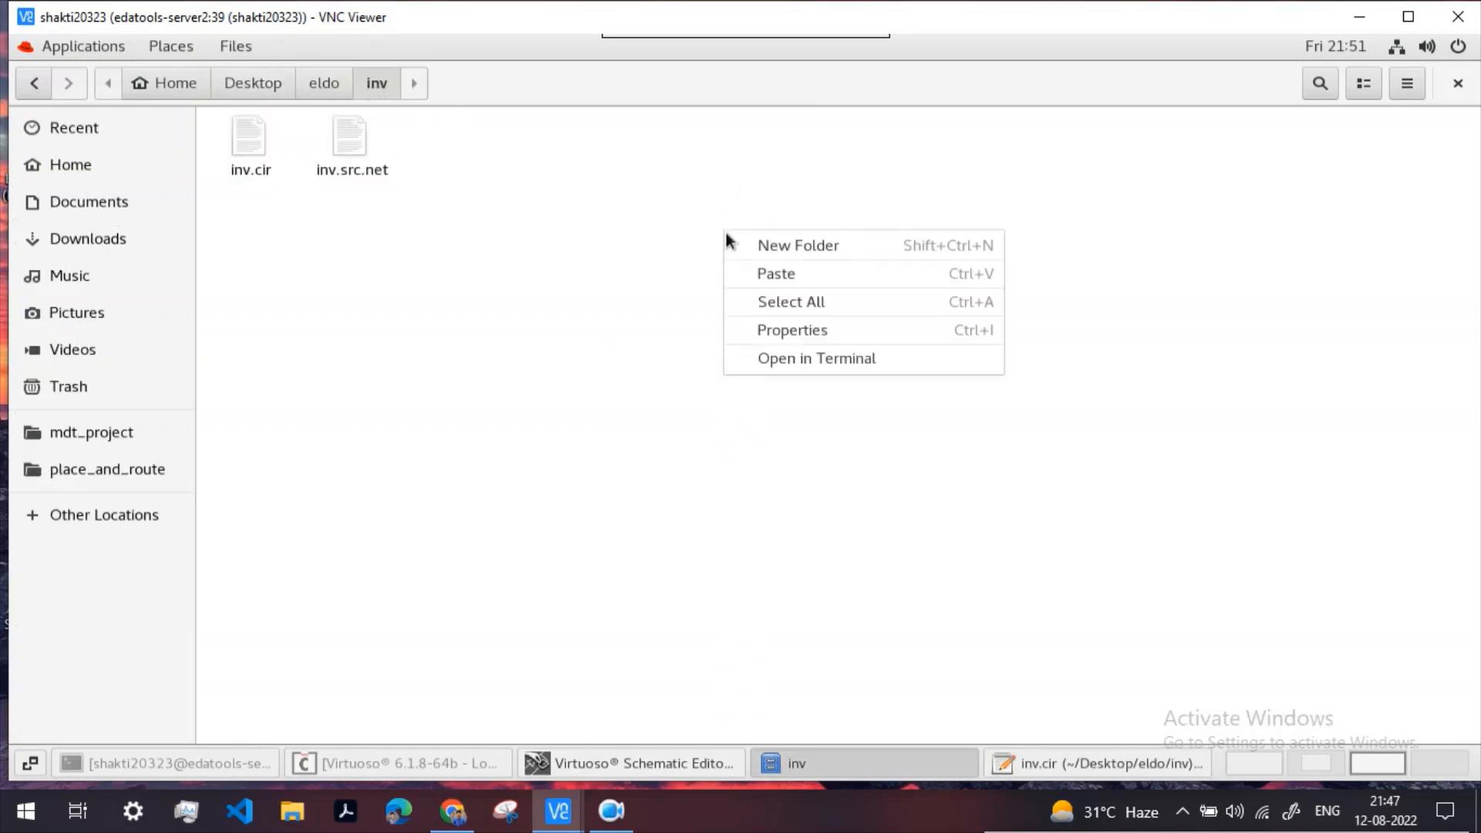
{"action": "left_click", "coordinate": [846, 359]}
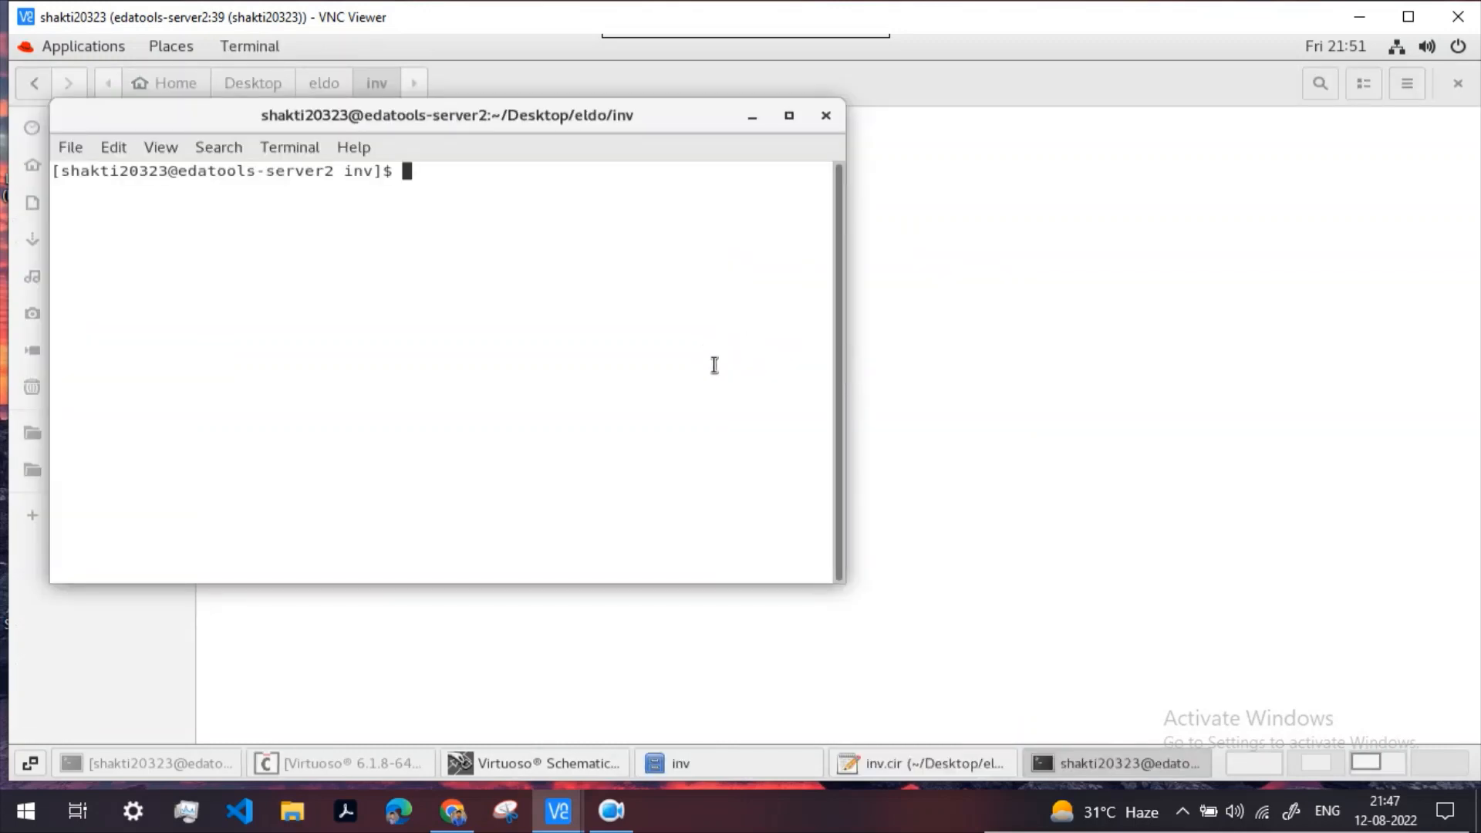
{"action": "type", "text": "csh"}
{"action": "key", "text": "Return"}
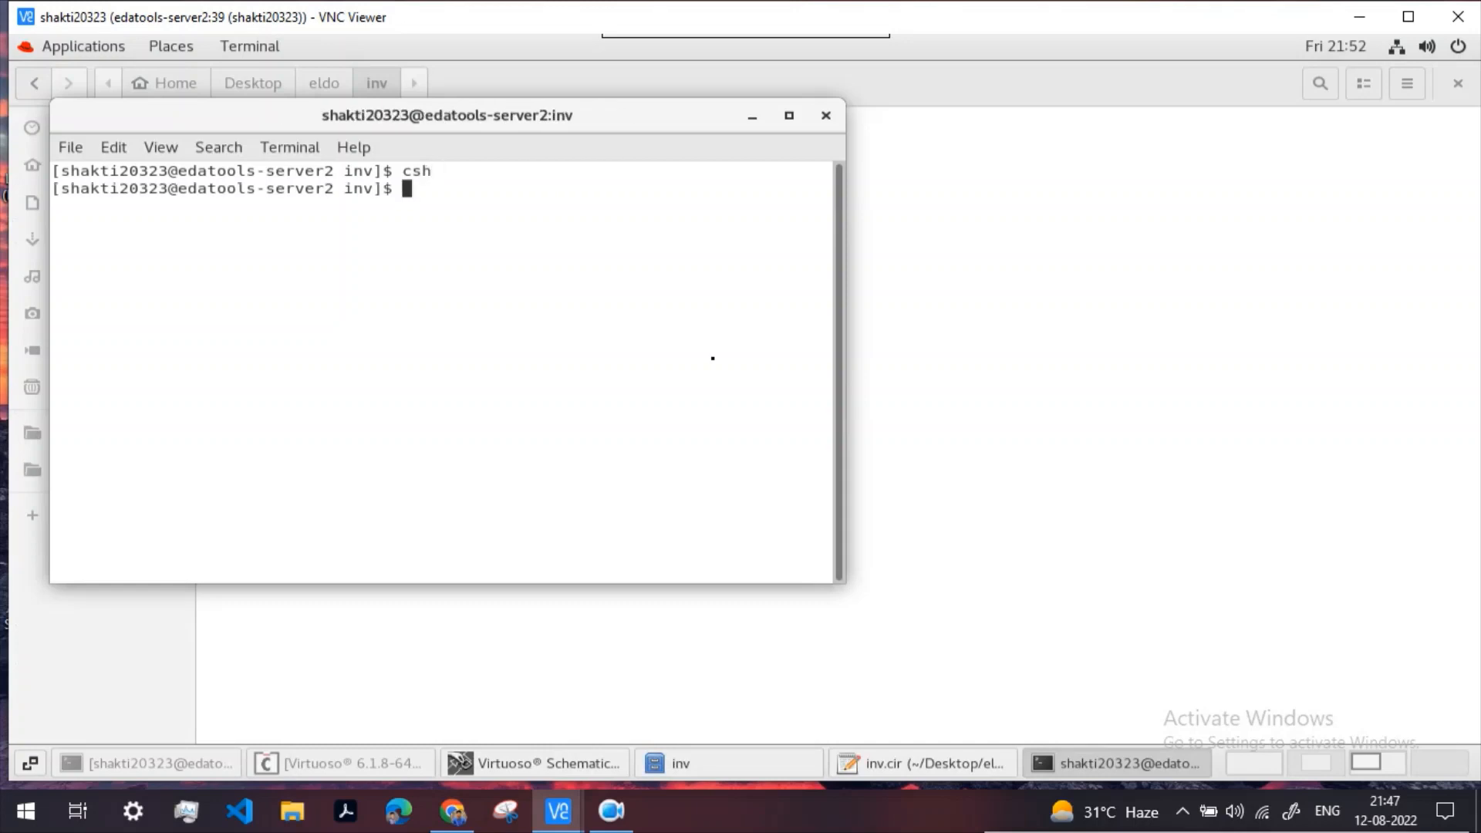
Step: Source the Mentor setup script /mentor2020/ams.cshrc in the terminal
{"action": "type", "text": "source /mentor2020"}
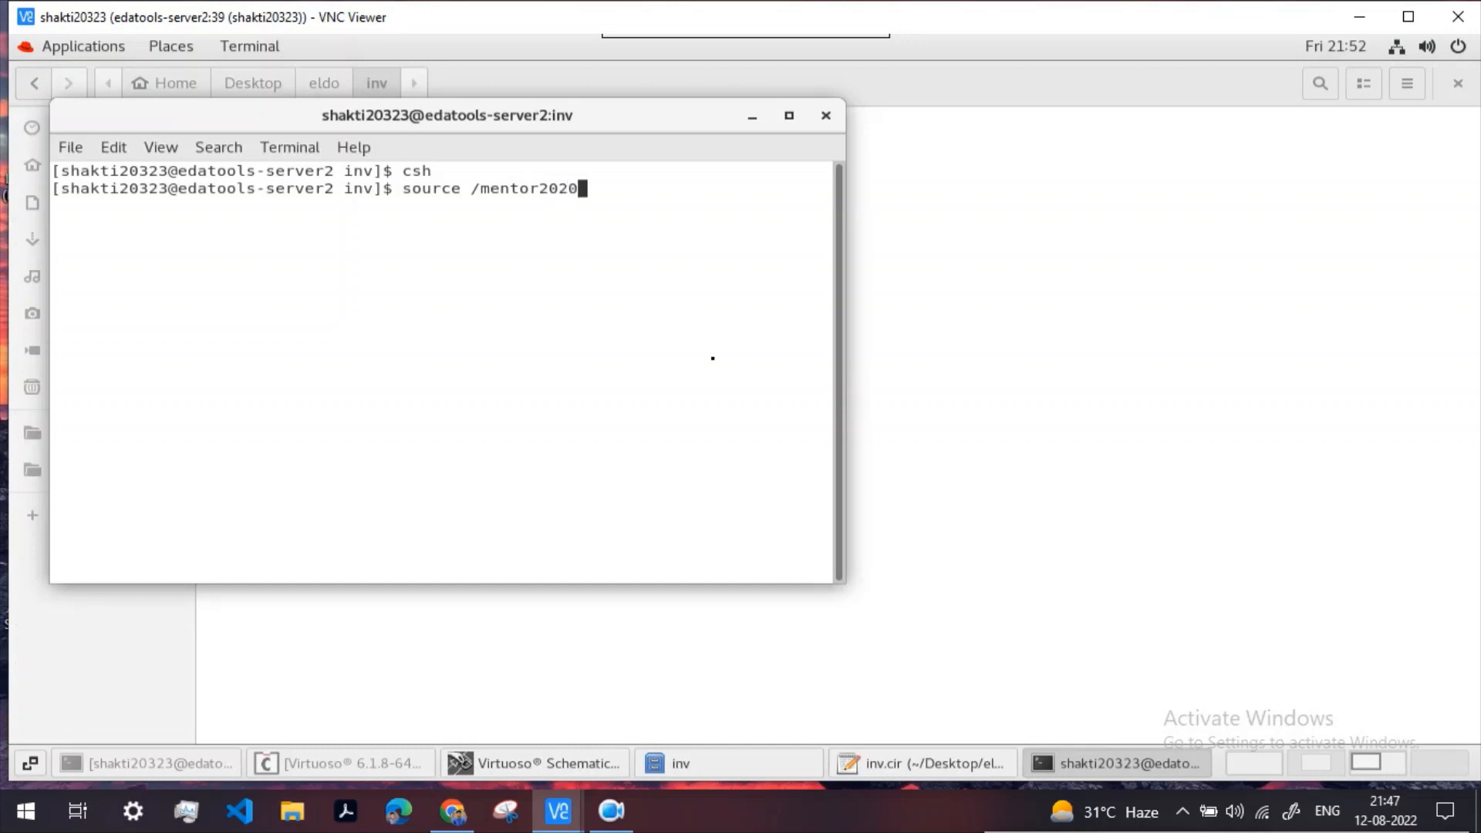
{"action": "type", "text": "/"}
{"action": "key", "text": "Tab"}
{"action": "key", "text": "Tab"}
{"action": "type", "text": "am"}
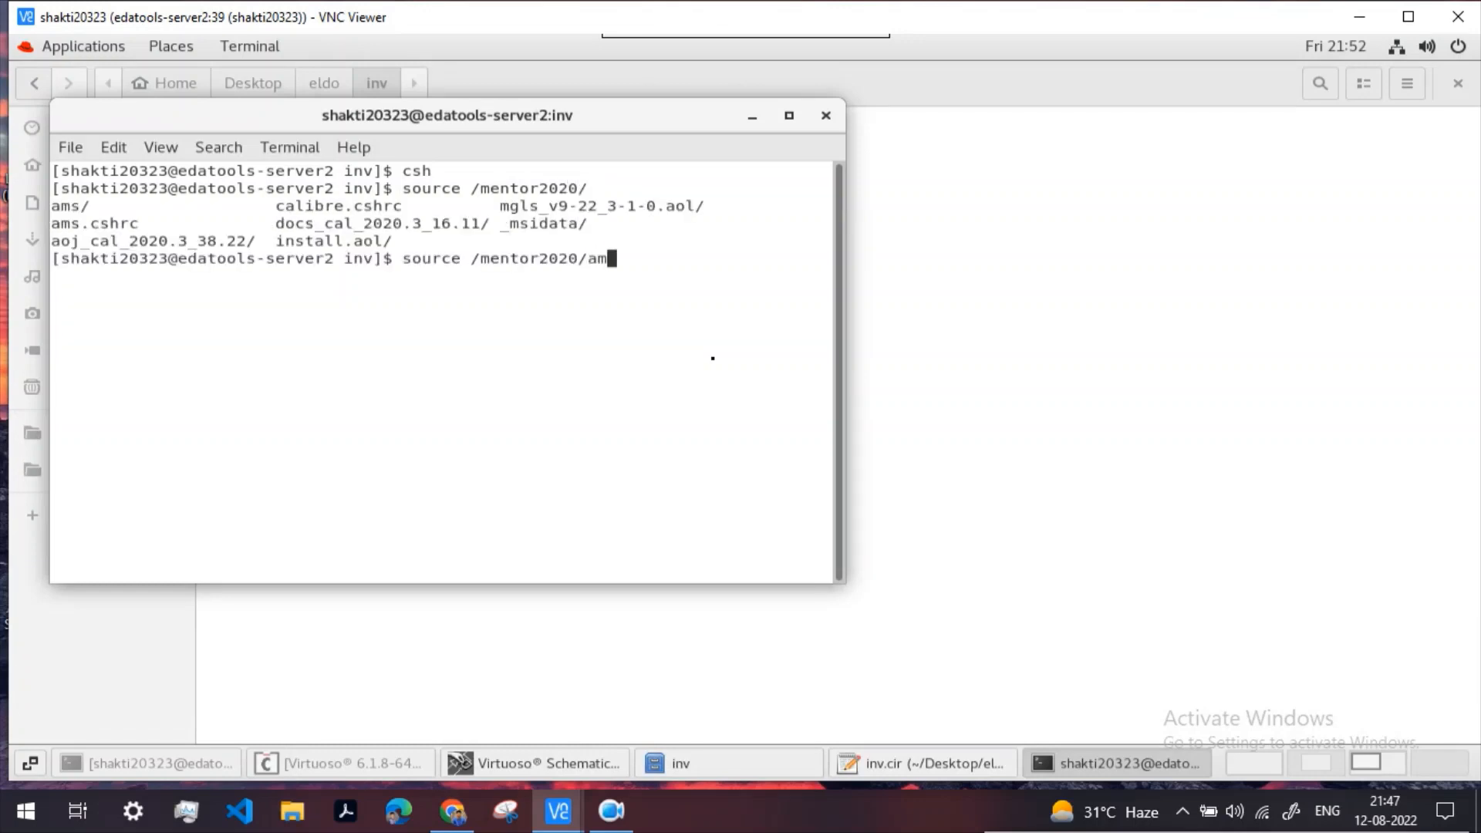
{"action": "type", "text": "s.cshrc"}
{"action": "key", "text": "Return"}
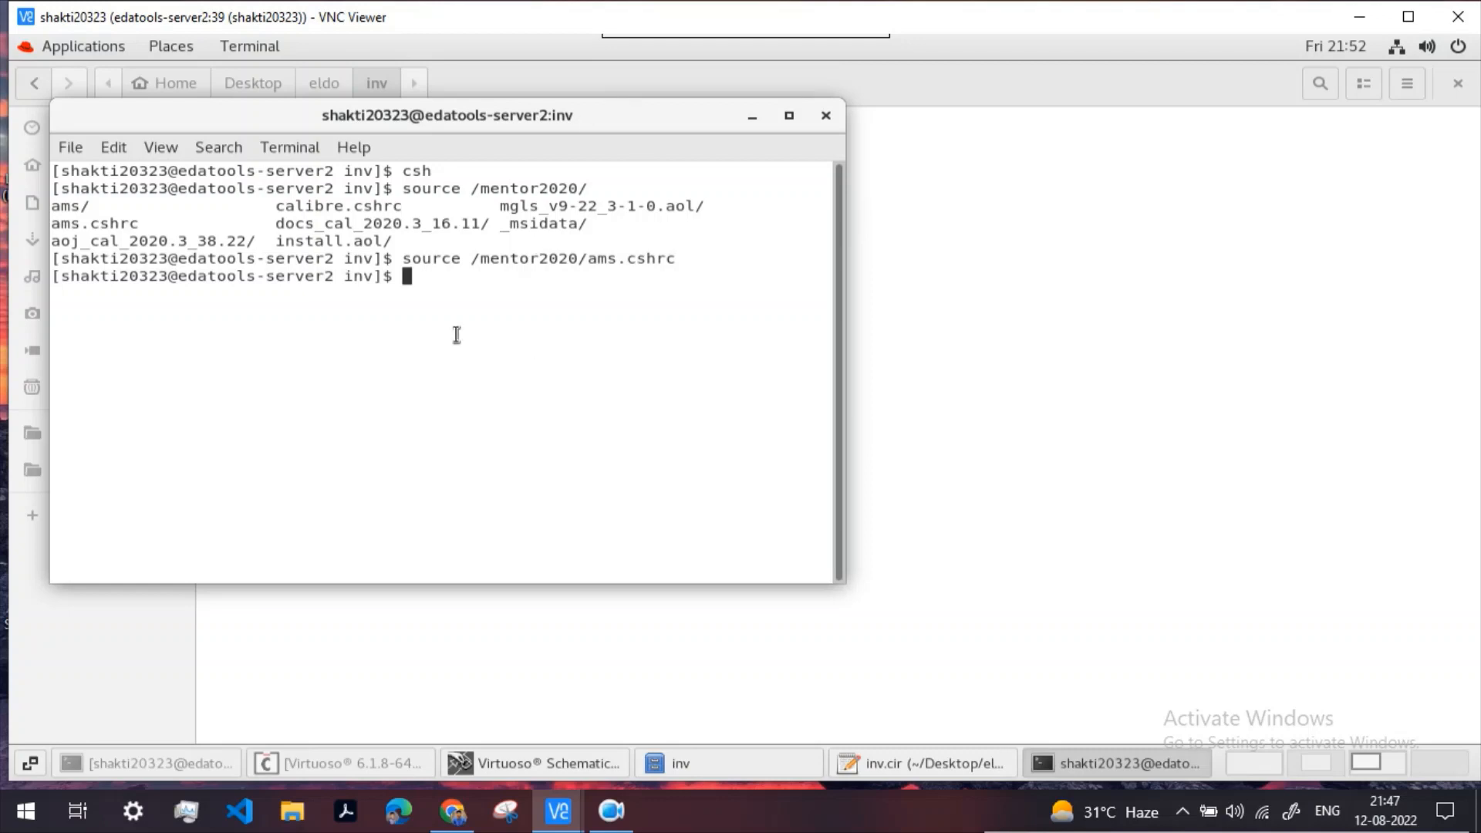
Step: Run the Eldo simulation on inv.cir
{"action": "type", "text": "eldo"}
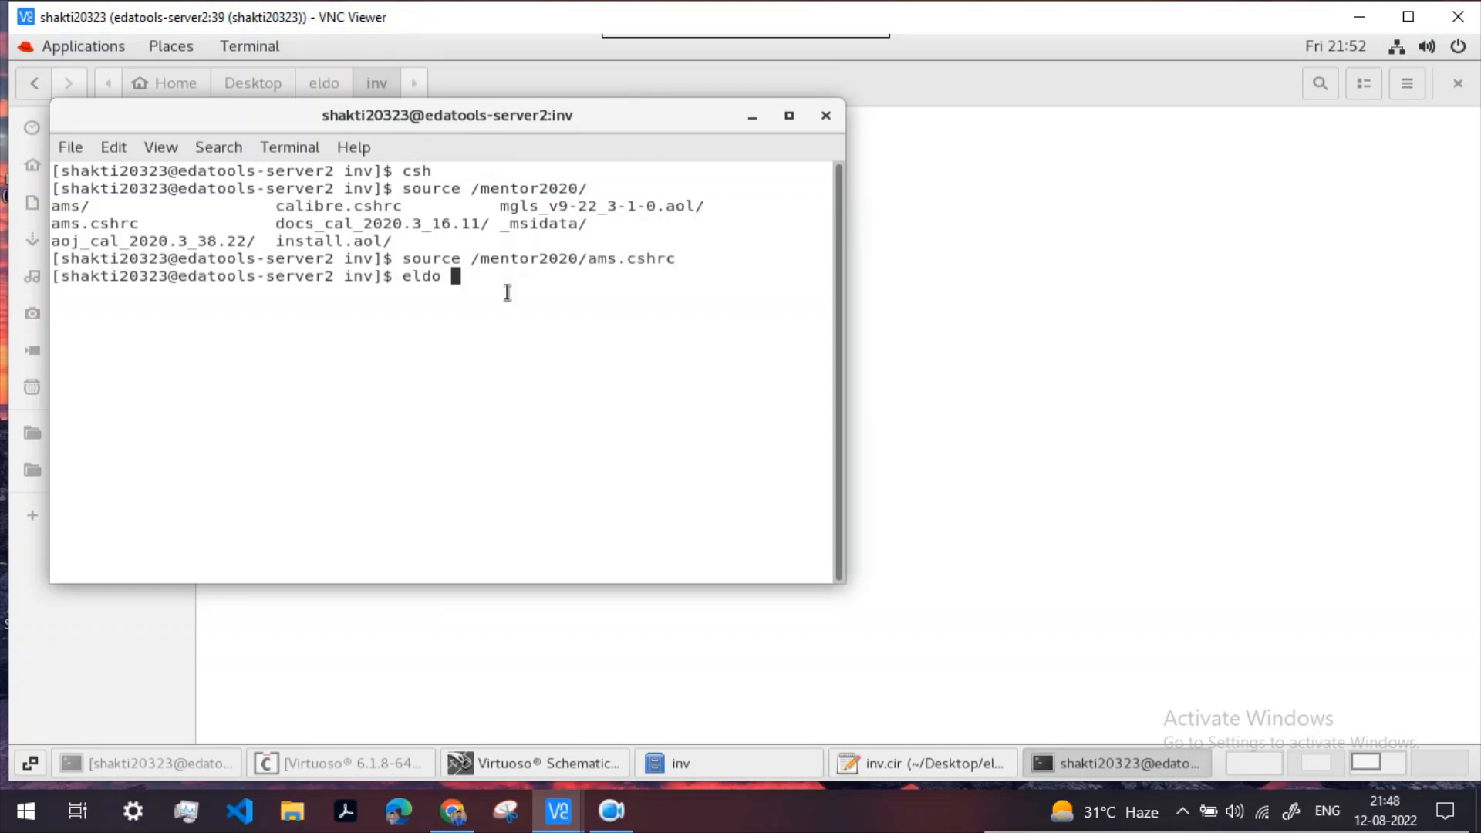
{"action": "type", "text": "inv.cir"}
{"action": "key", "text": "Return"}
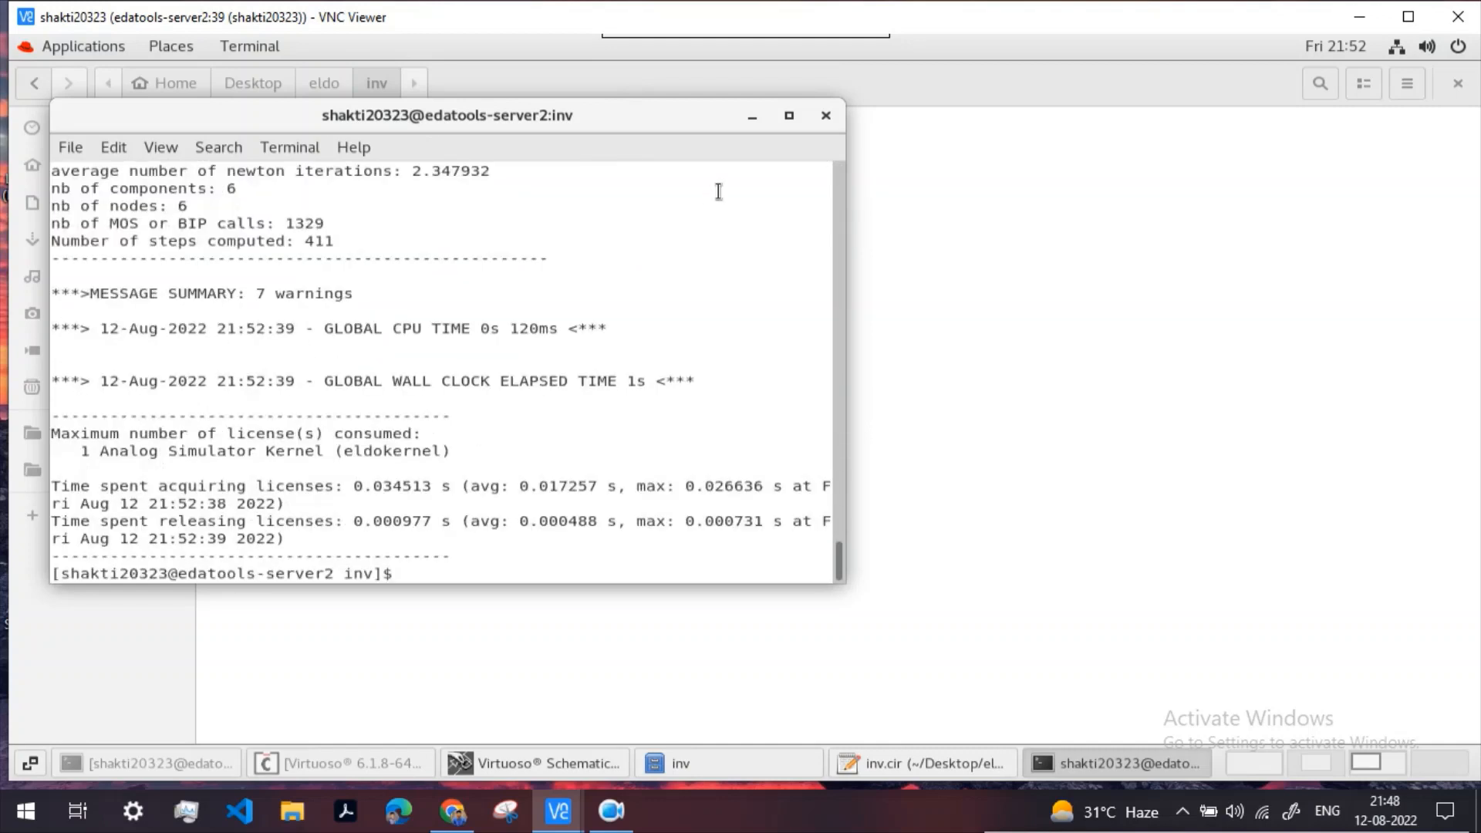
Step: Maximize the terminal and examine the measured TPLH, TPHL, TFALL and TRISE results in the simulation output
{"action": "left_click", "coordinate": [789, 116]}
{"action": "scroll", "coordinate": [440, 337], "scroll_direction": "up", "scroll_amount": 4}
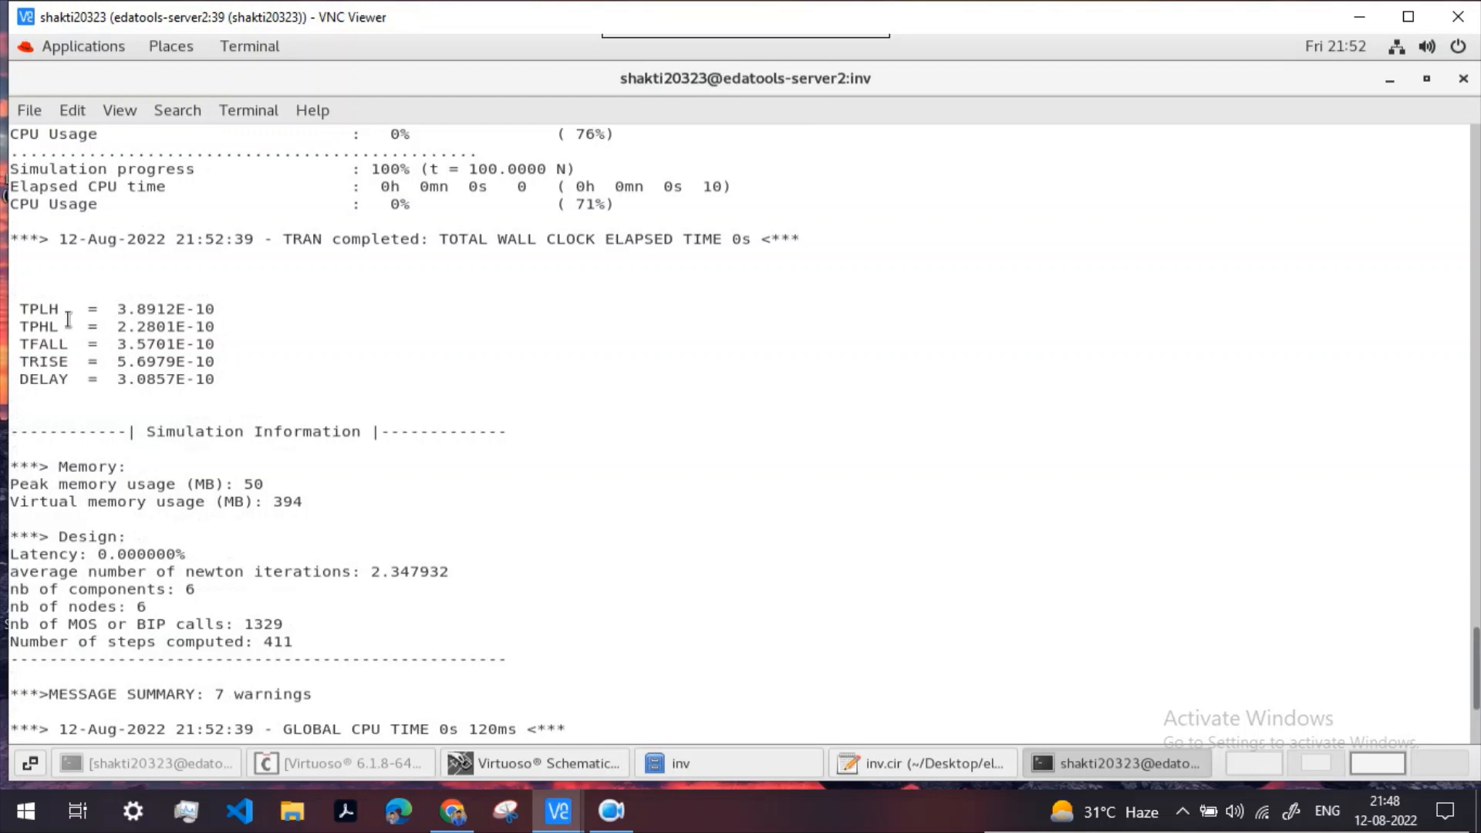
{"action": "left_click_drag", "start_coordinate": [224, 310], "coordinate": [18, 310]}
{"action": "left_click", "coordinate": [228, 341]}
{"action": "left_click_drag", "start_coordinate": [224, 311], "coordinate": [20, 326]}
{"action": "left_click_drag", "start_coordinate": [219, 333], "coordinate": [23, 335]}
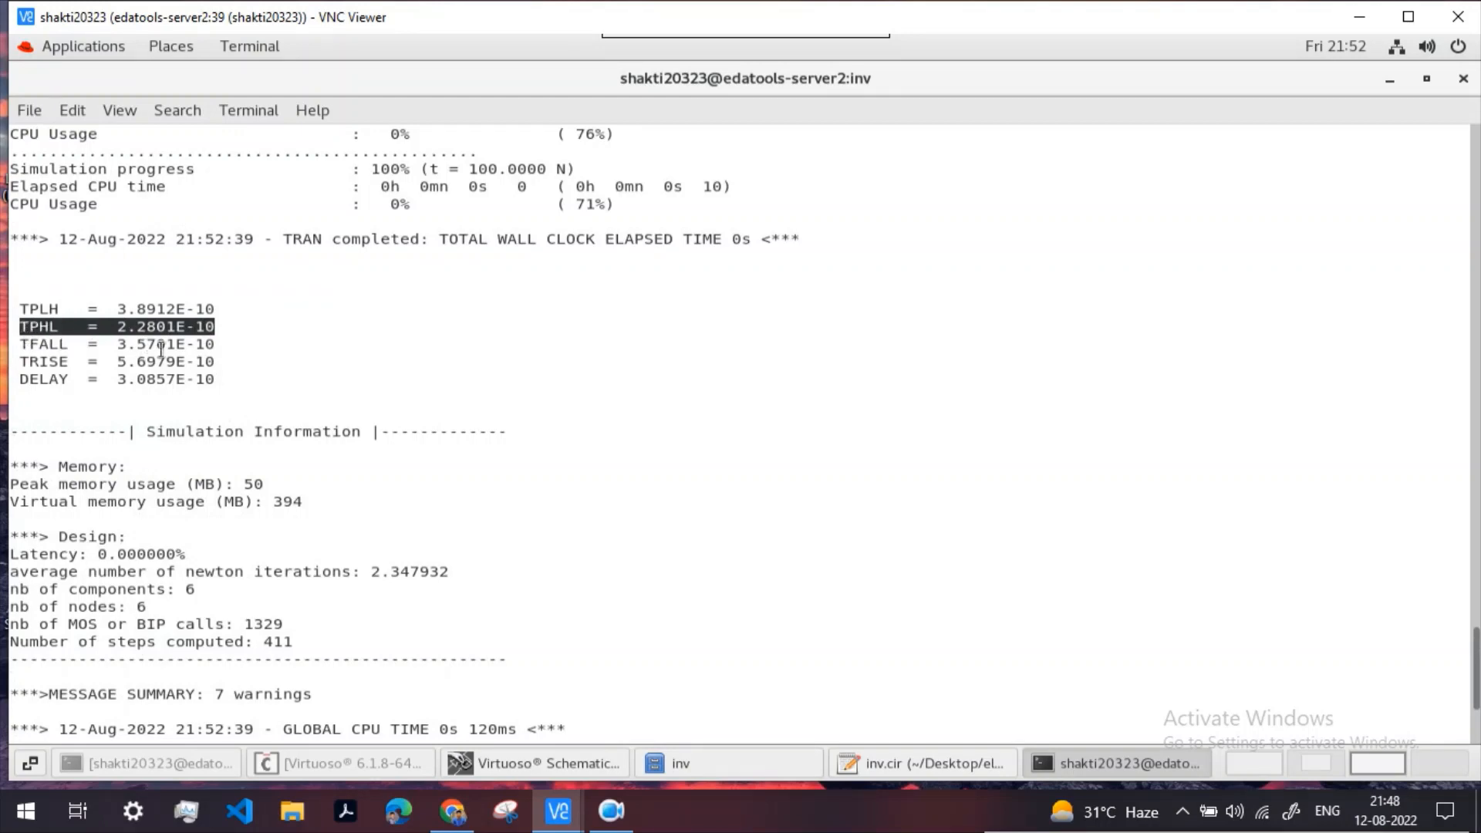
{"action": "left_click_drag", "start_coordinate": [224, 361], "coordinate": [11, 346]}
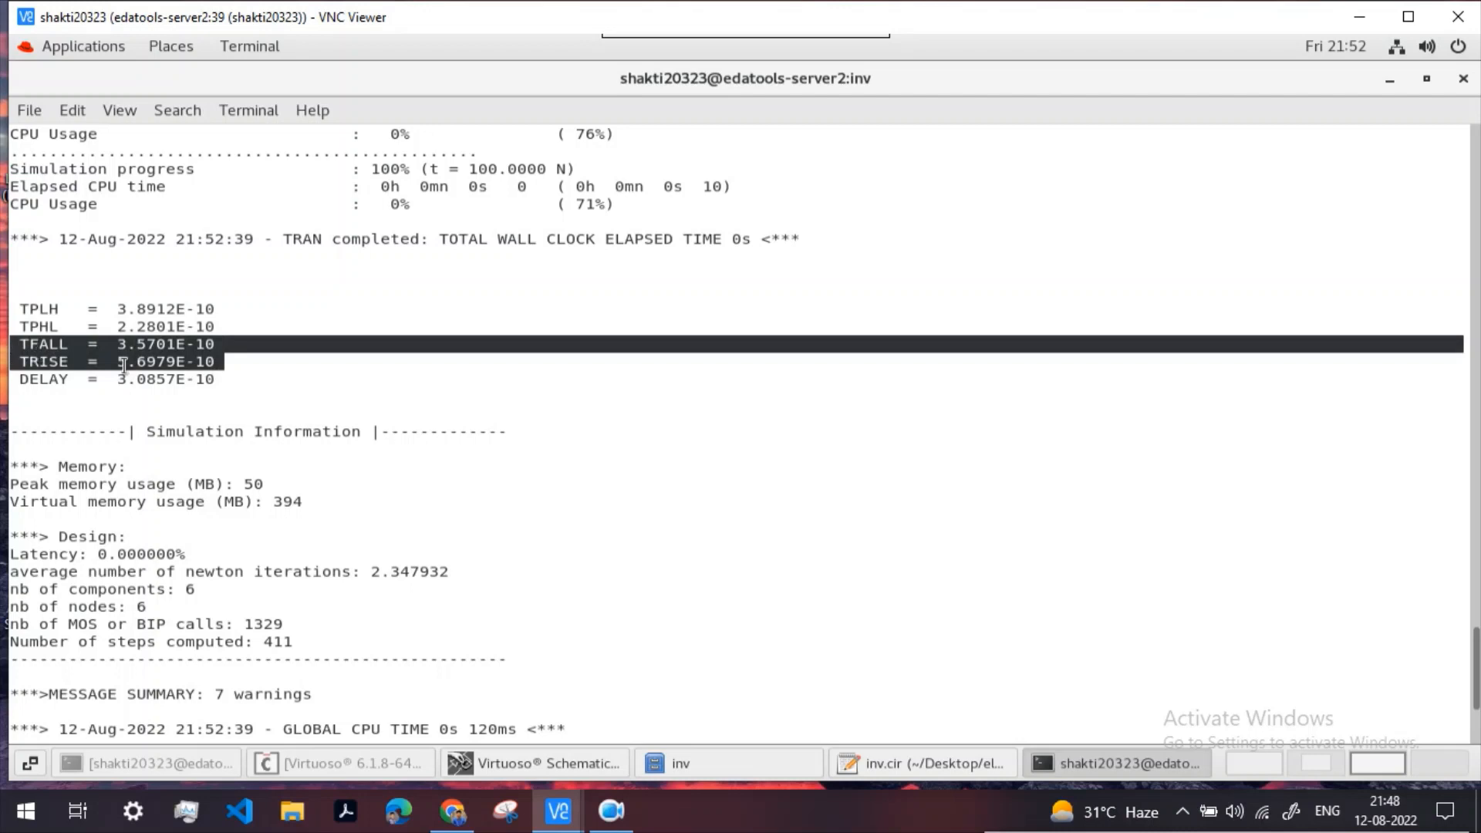
{"action": "left_click", "coordinate": [223, 364]}
{"action": "scroll", "coordinate": [303, 364], "scroll_direction": "down", "scroll_amount": 4}
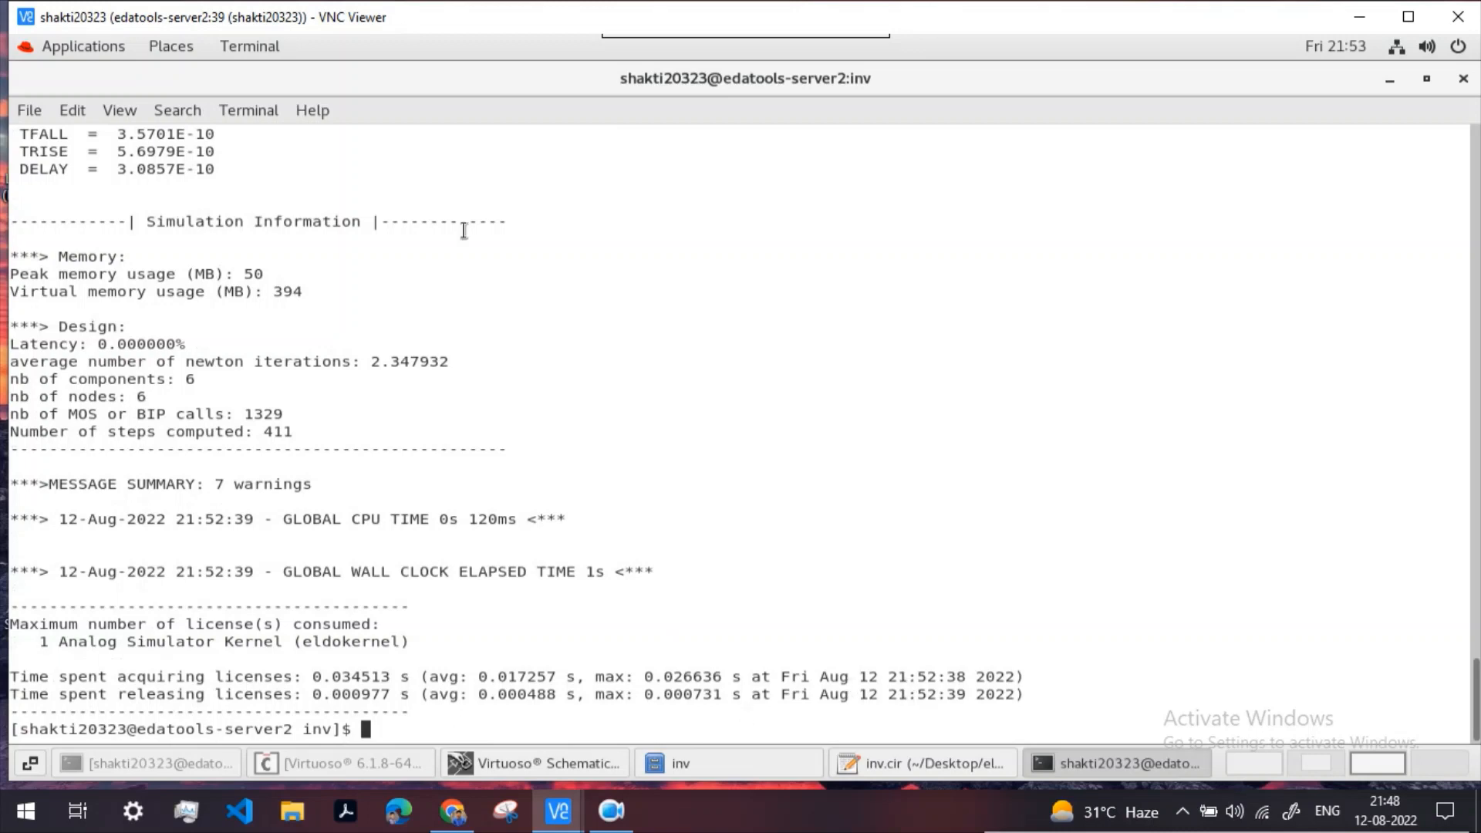
Step: Check the output files generated in the inv folder and open inv.wdb in EZwave from the terminal
{"action": "left_click", "coordinate": [732, 764]}
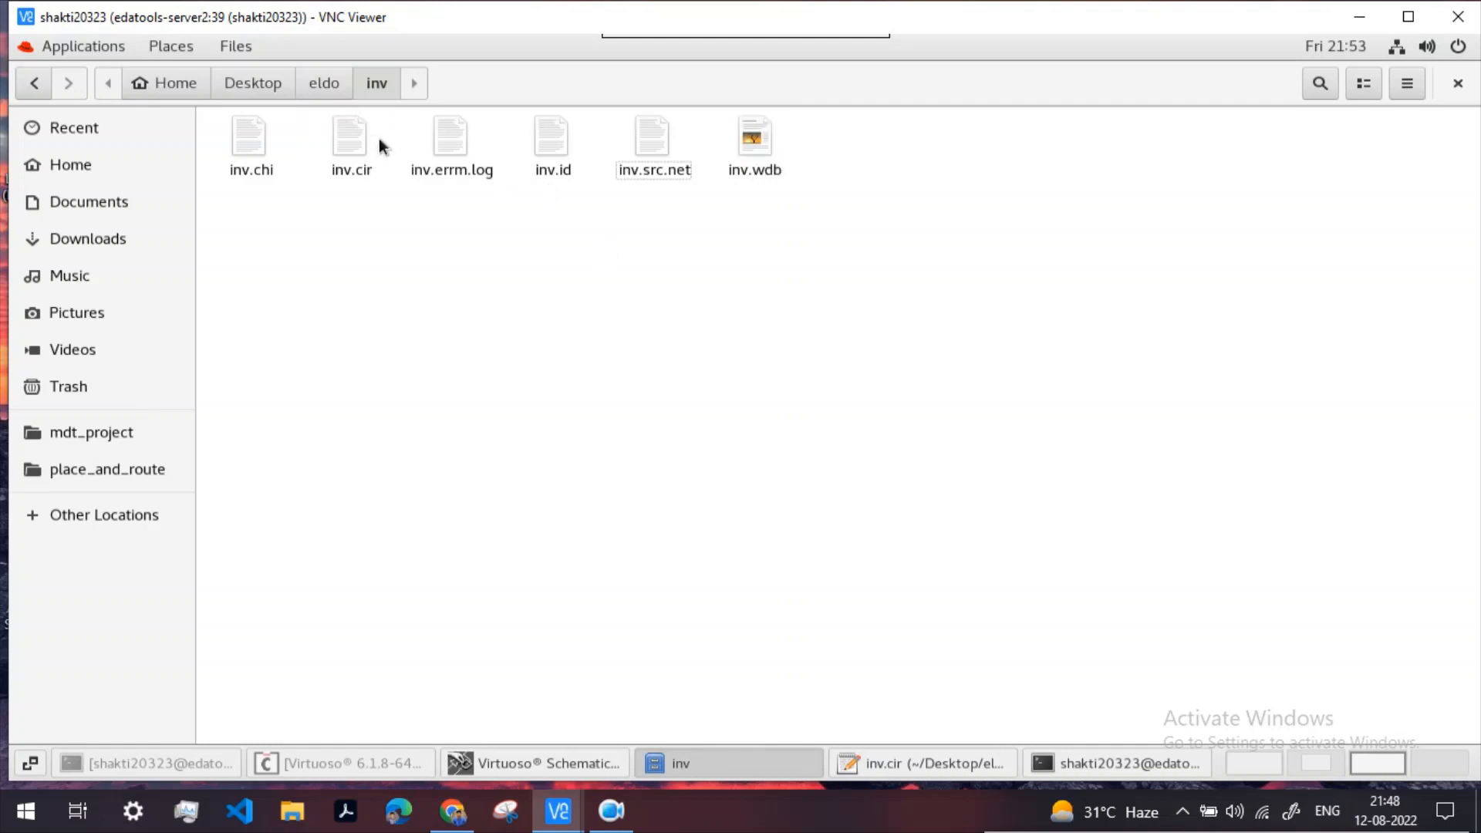
{"action": "left_click", "coordinate": [1098, 759]}
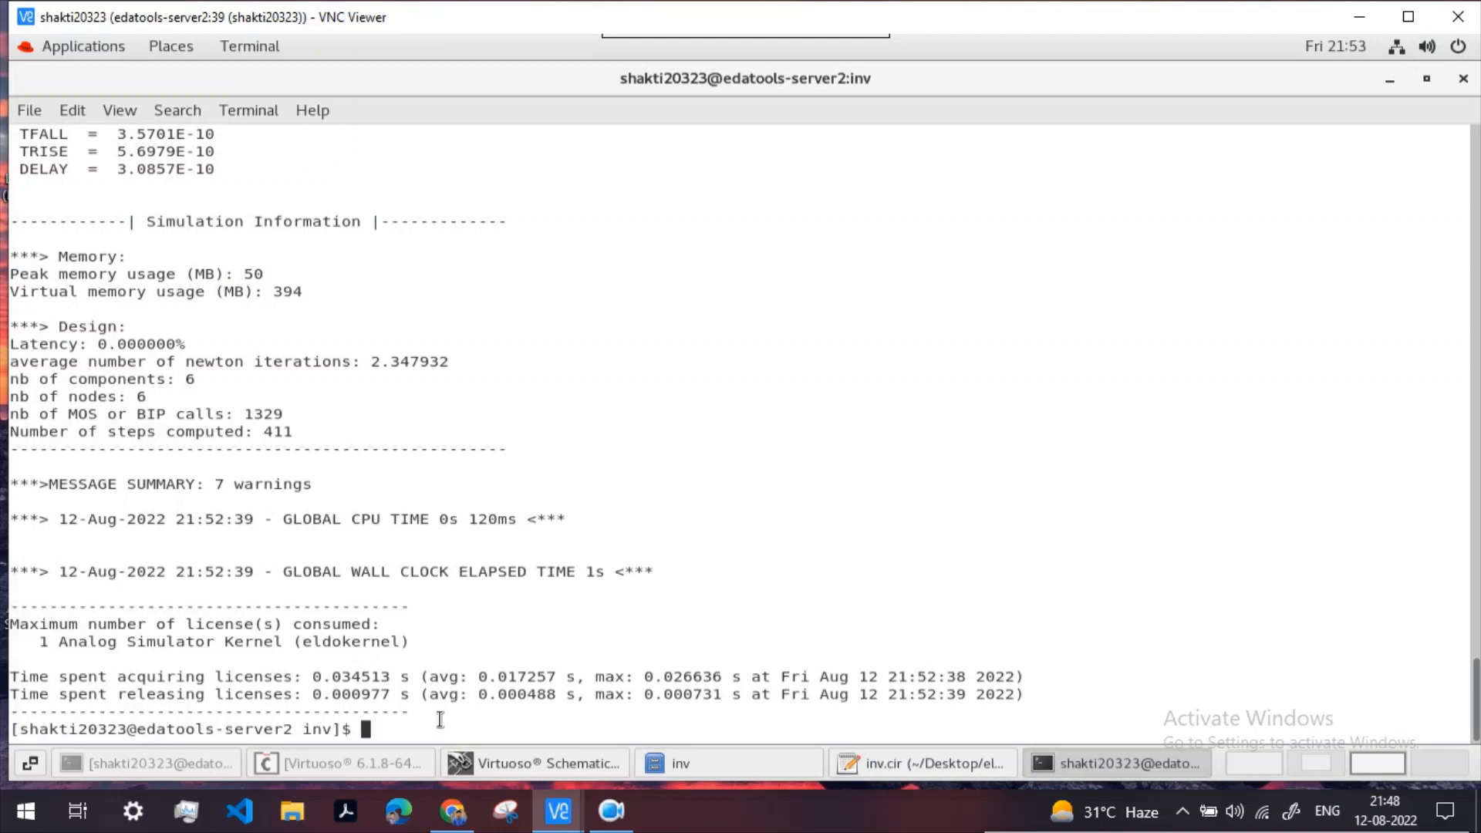
{"action": "type", "text": "ezwave inv.w"}
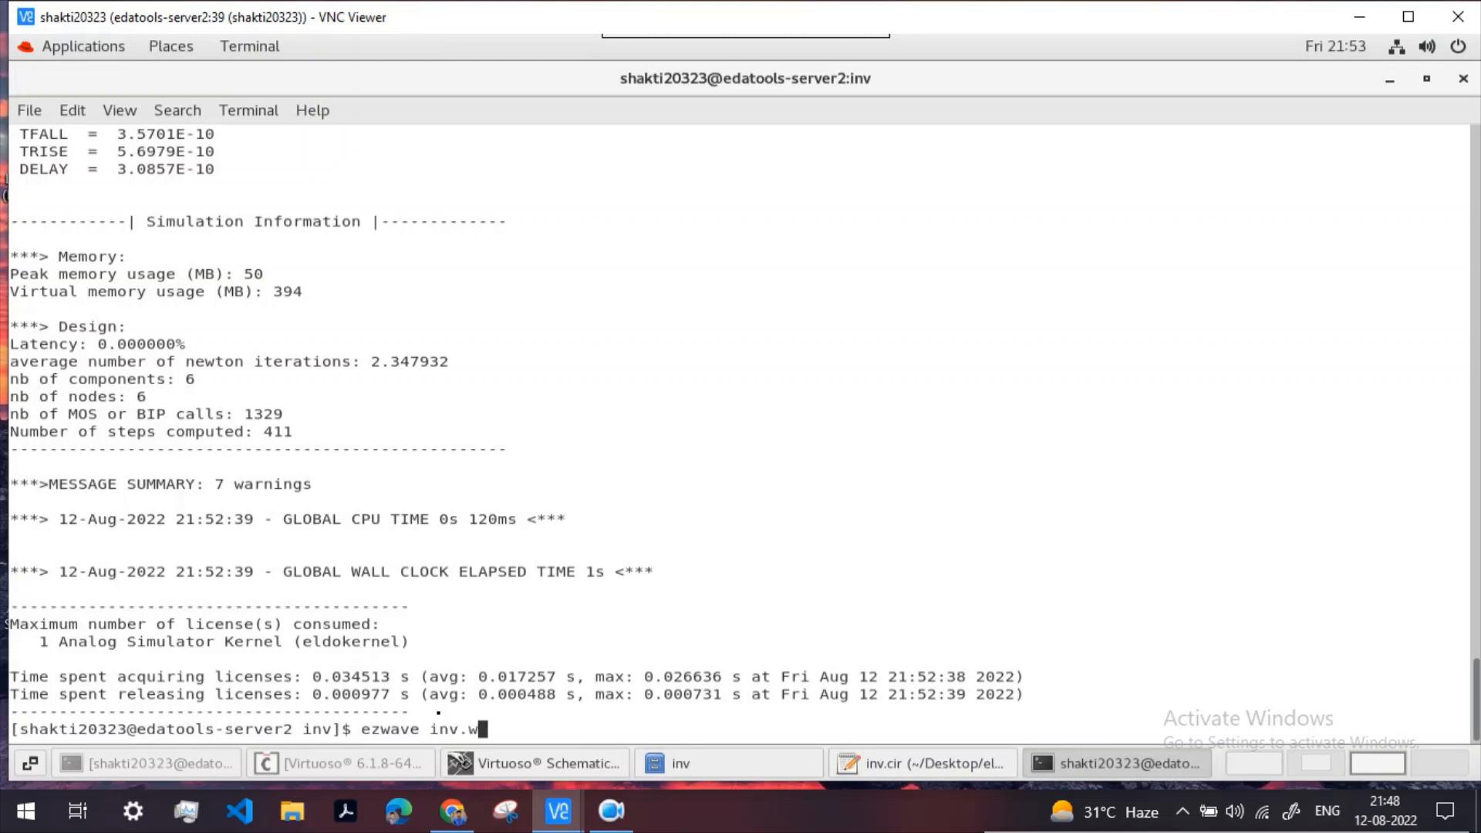
{"action": "type", "text": "db"}
{"action": "key", "text": "Return"}
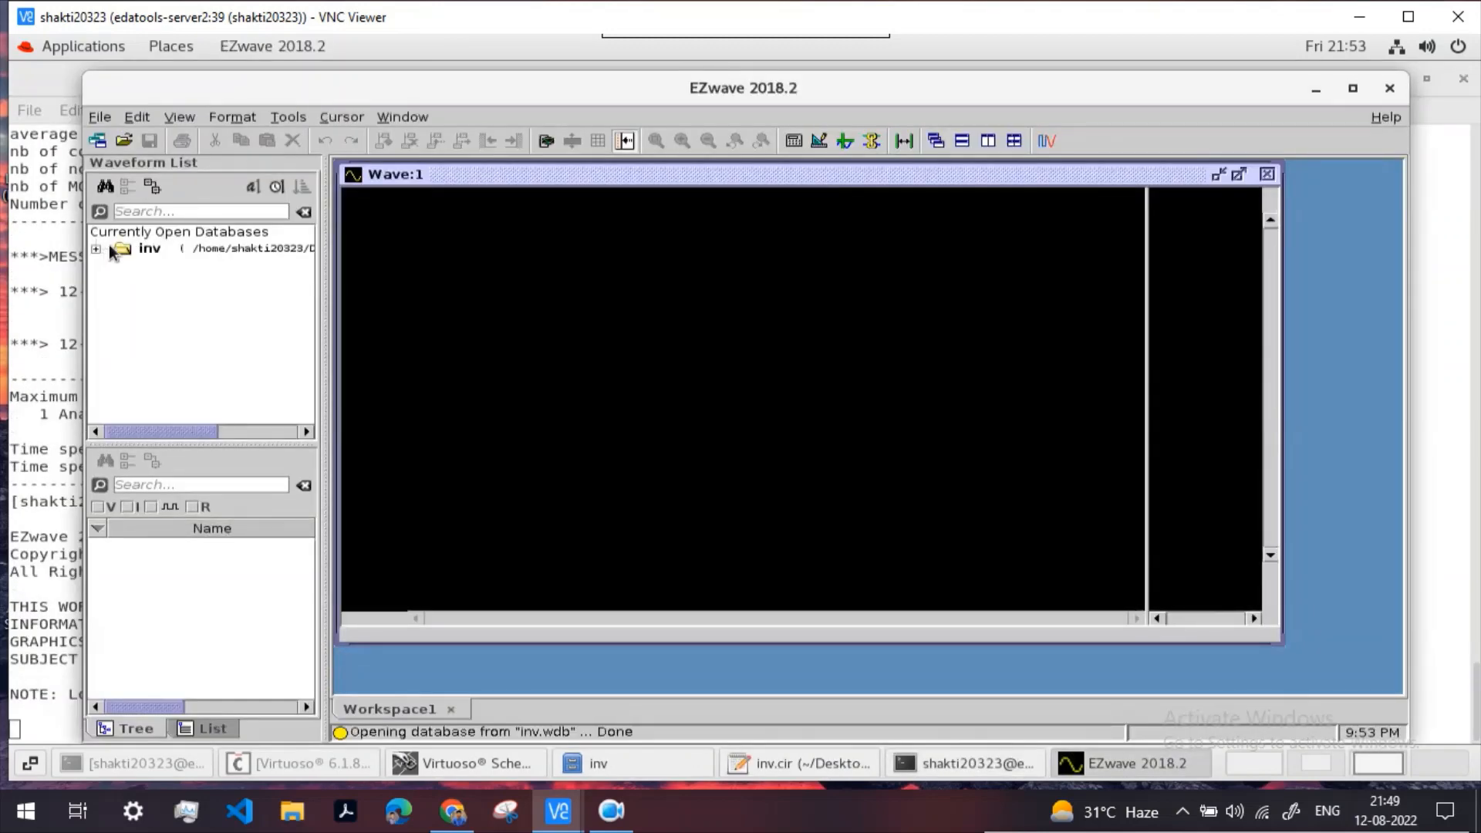
Step: Expand the inv database and its TRAN results, and list the waveforms of instance X1
{"action": "double_click", "coordinate": [111, 245]}
{"action": "double_click", "coordinate": [138, 268]}
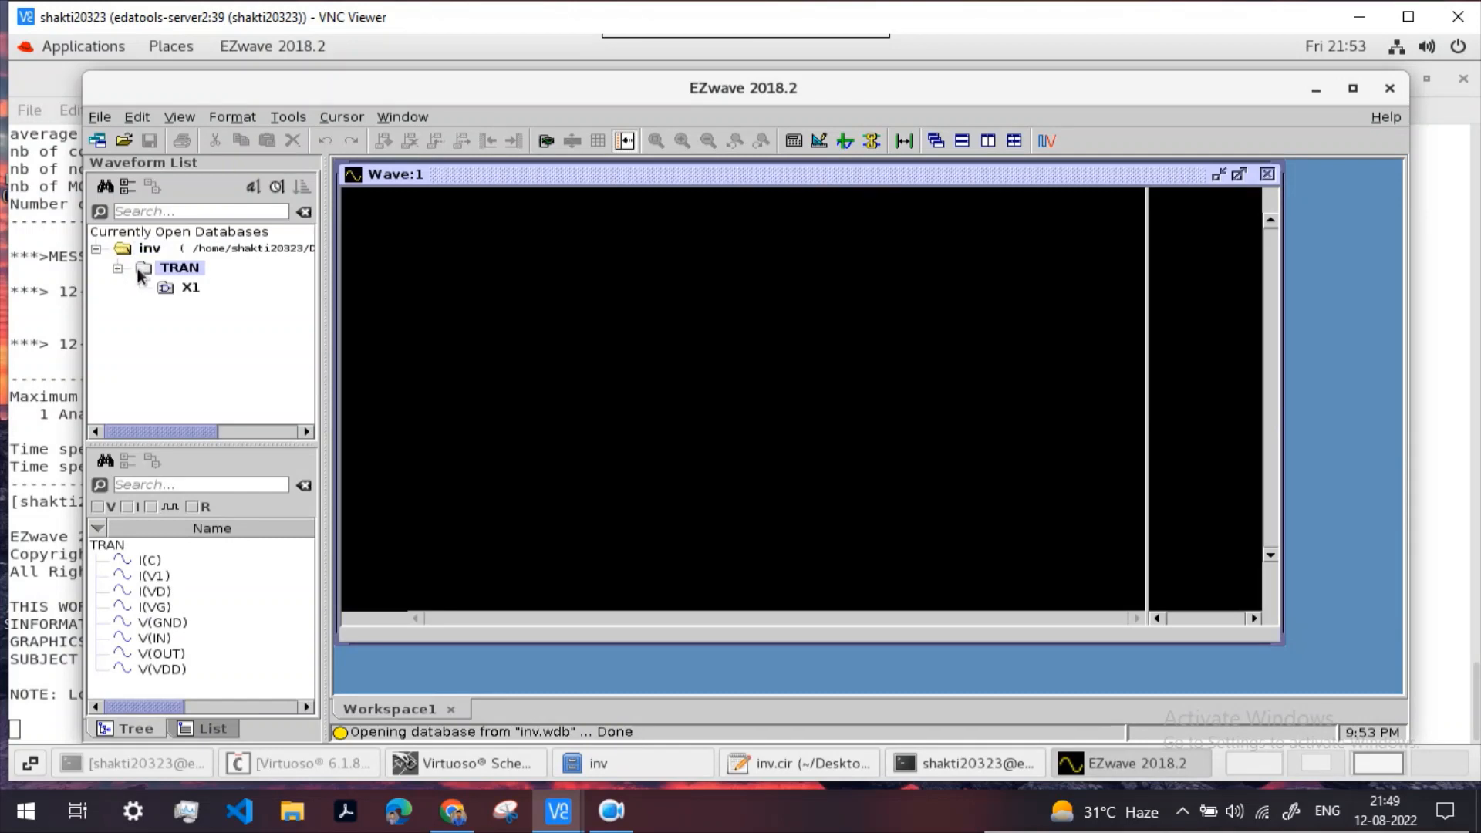
{"action": "left_click", "coordinate": [170, 287]}
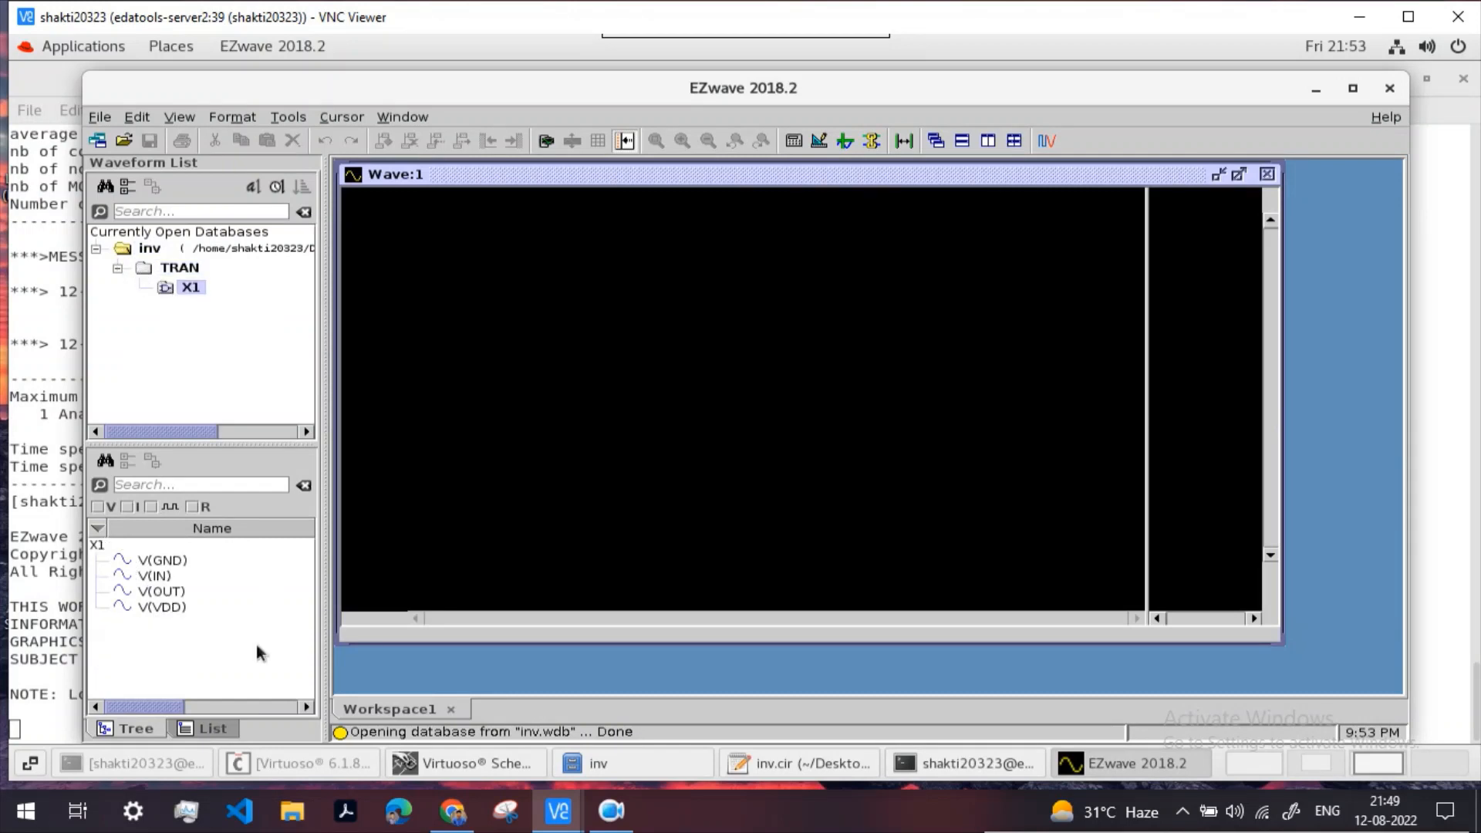
Step: Plot the V(IN) and V(OUT) waveforms of X1, and close EZwave
{"action": "double_click", "coordinate": [158, 577]}
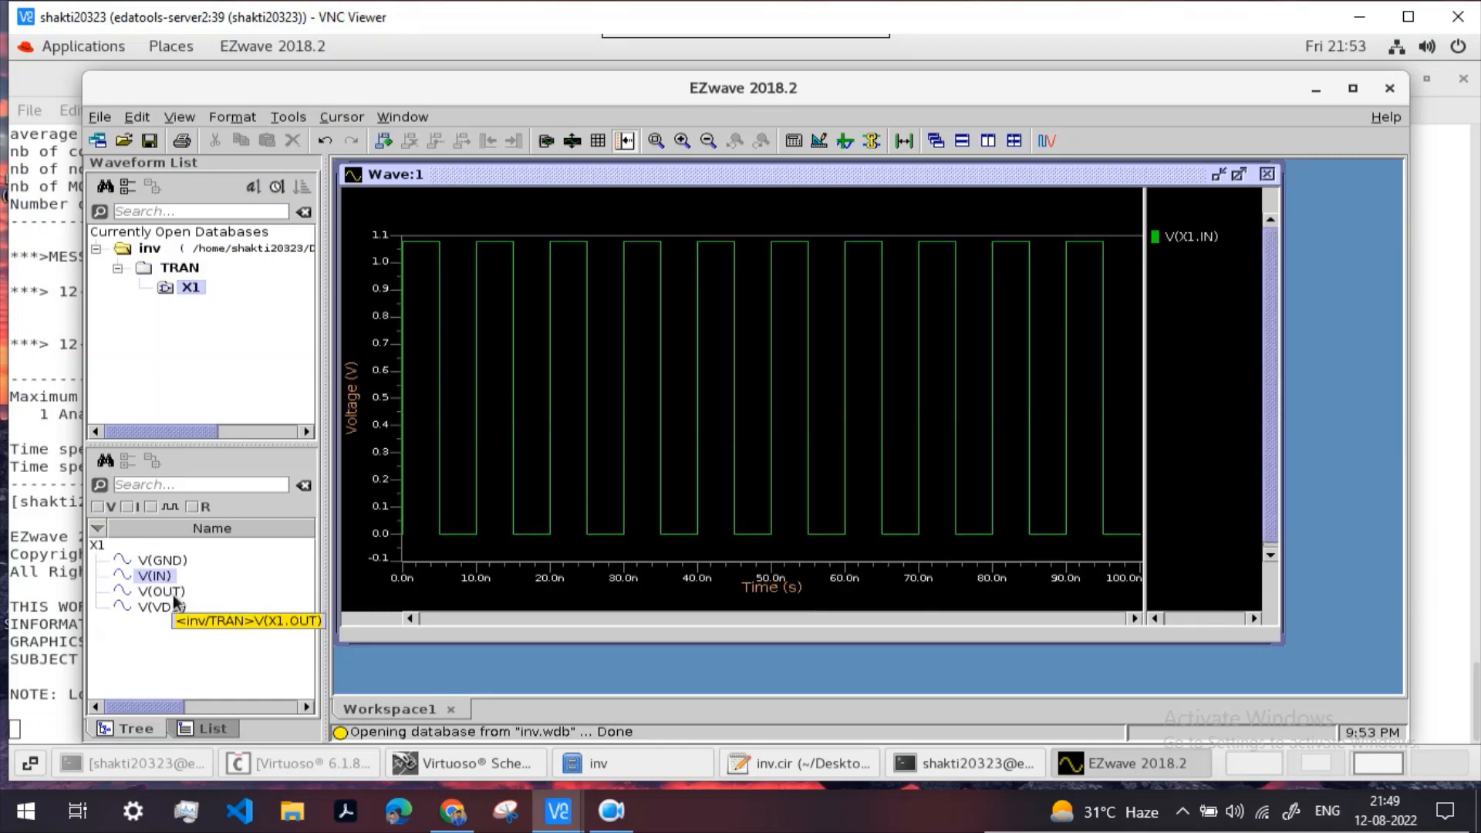
{"action": "double_click", "coordinate": [163, 591]}
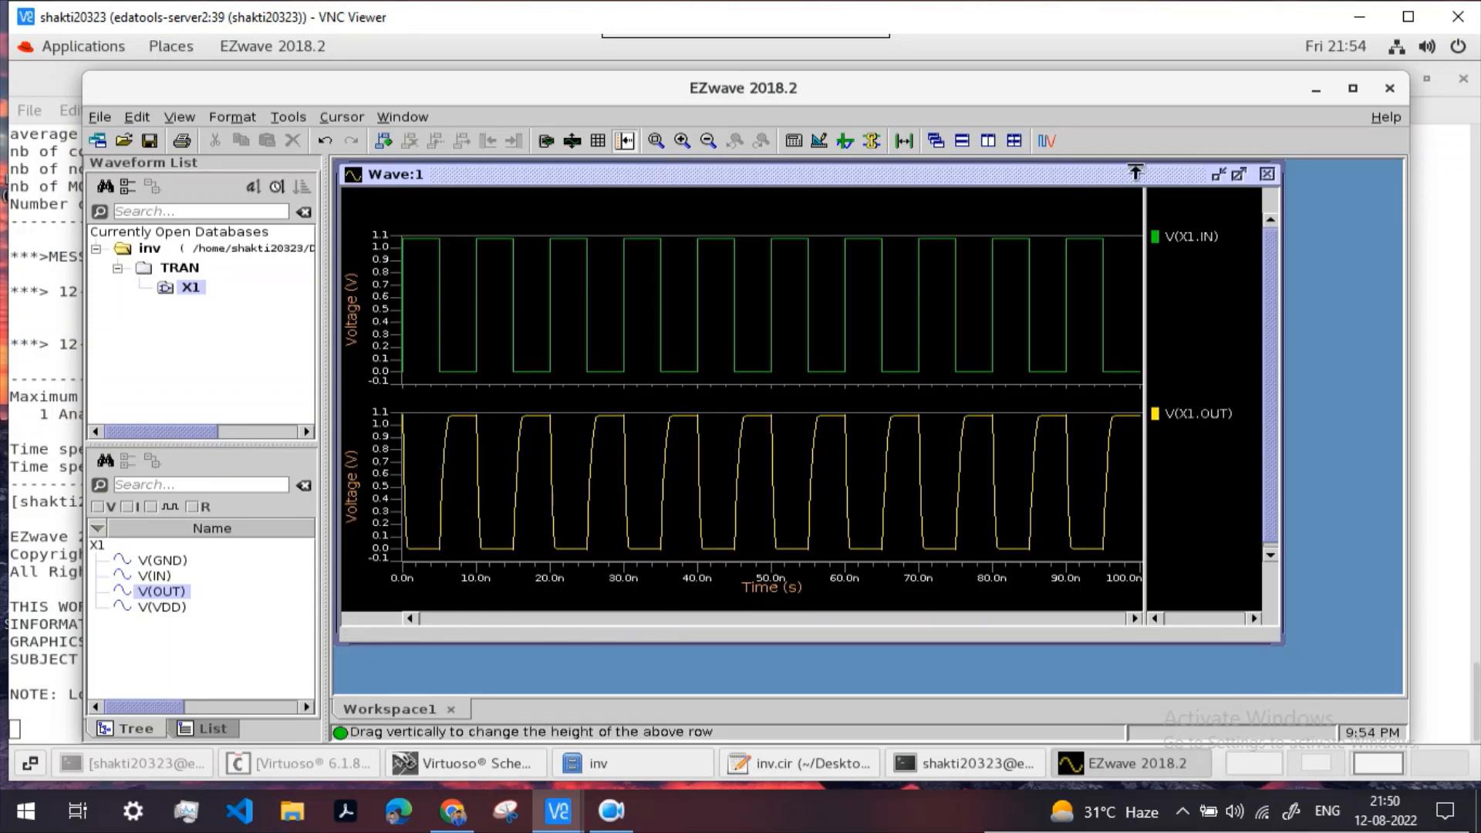
{"action": "left_click", "coordinate": [1389, 89]}
{"action": "left_click", "coordinate": [708, 468]}
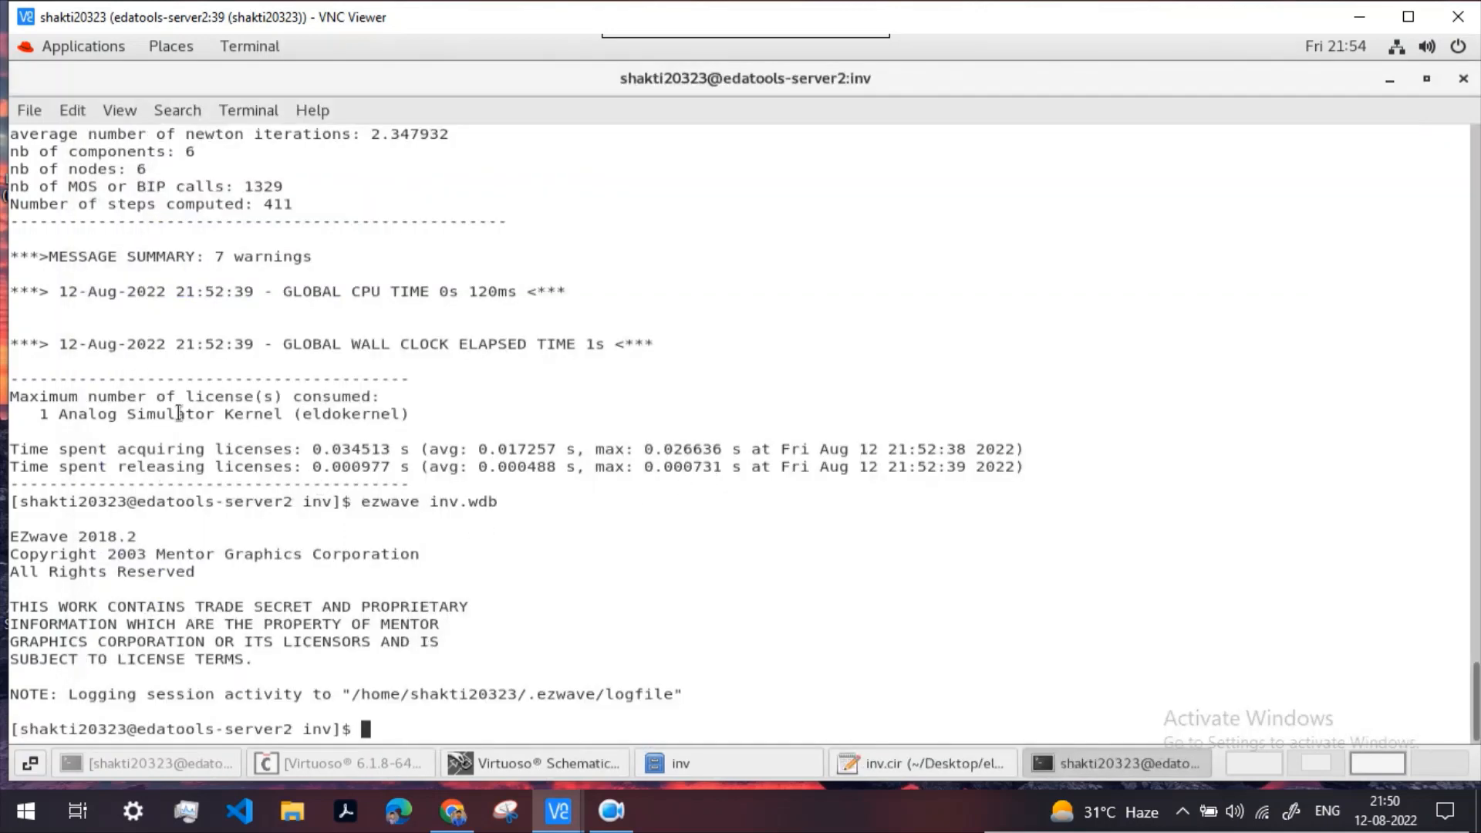
Step: Examine the TFALL and TRISE results in the terminal's simulation output and compare the two
{"action": "scroll", "coordinate": [179, 413], "scroll_direction": "up", "scroll_amount": 8}
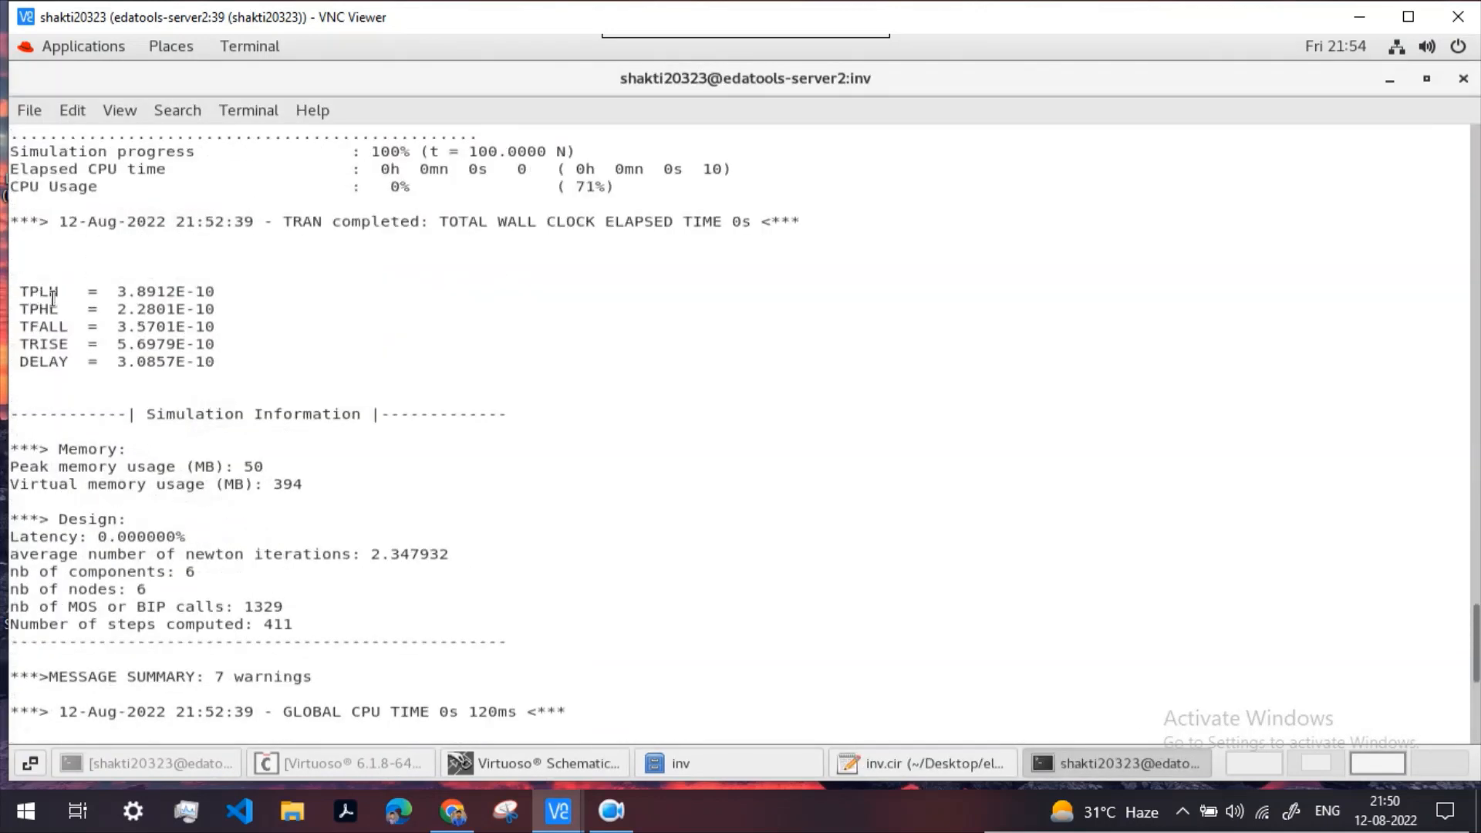
{"action": "left_click_drag", "start_coordinate": [224, 349], "coordinate": [19, 333]}
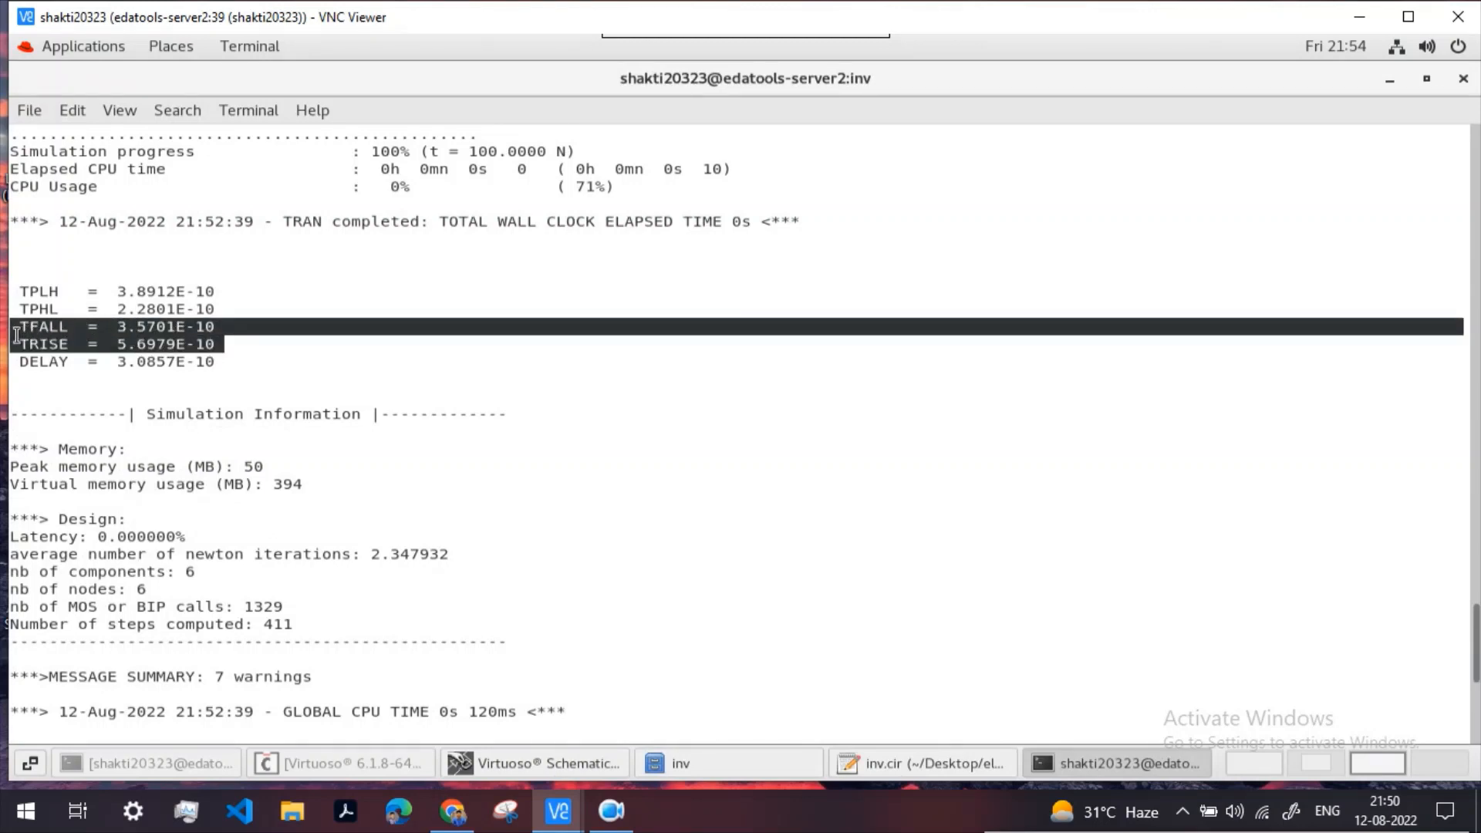
{"action": "left_click", "coordinate": [225, 351]}
{"action": "left_click_drag", "start_coordinate": [224, 352], "coordinate": [25, 357]}
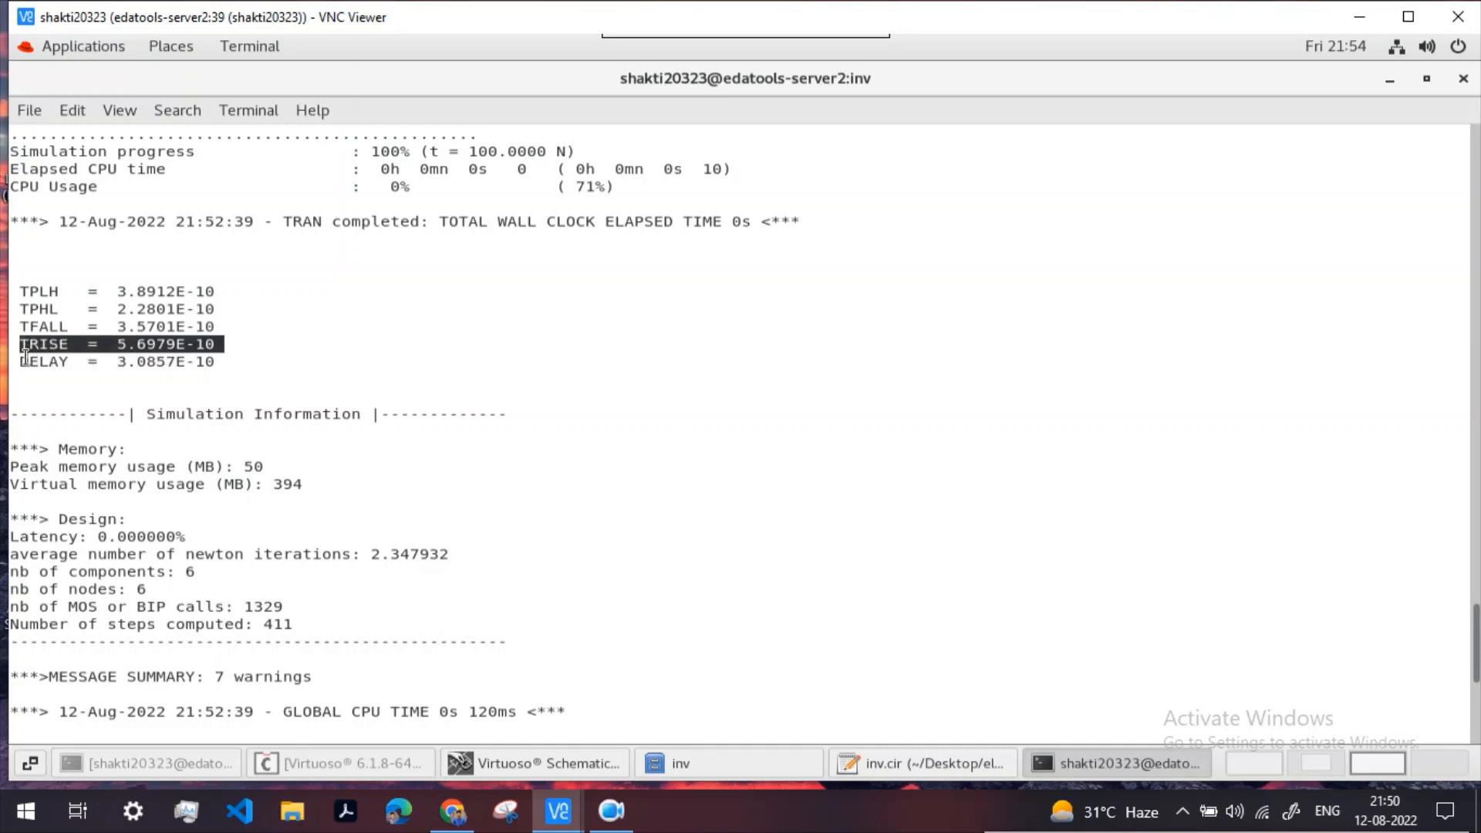
{"action": "left_click", "coordinate": [226, 330]}
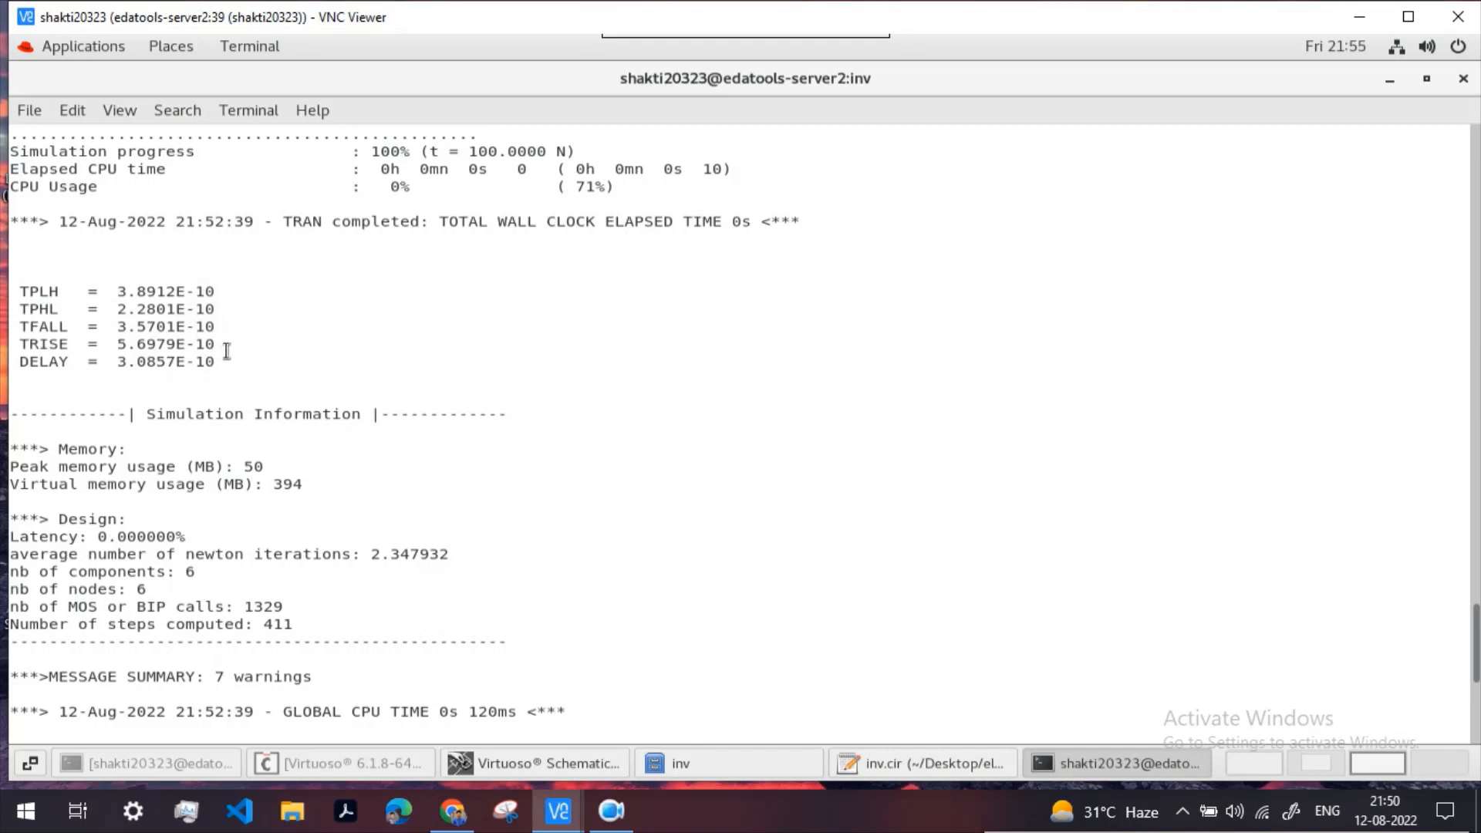
{"action": "left_click_drag", "start_coordinate": [222, 352], "coordinate": [15, 355]}
{"action": "left_click", "coordinate": [236, 350]}
{"action": "left_click_drag", "start_coordinate": [220, 349], "coordinate": [11, 332]}
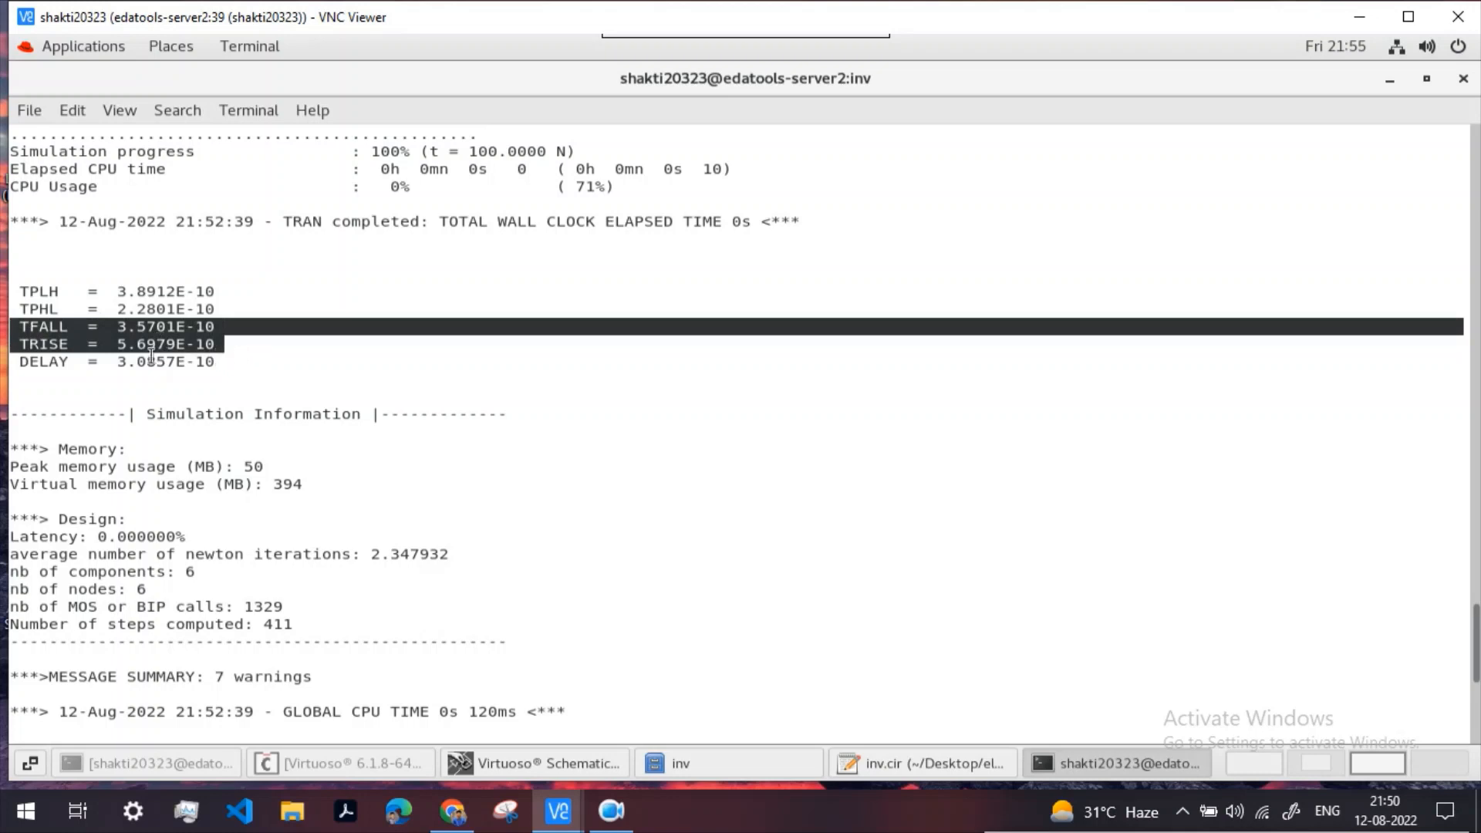
{"action": "left_click", "coordinate": [213, 357]}
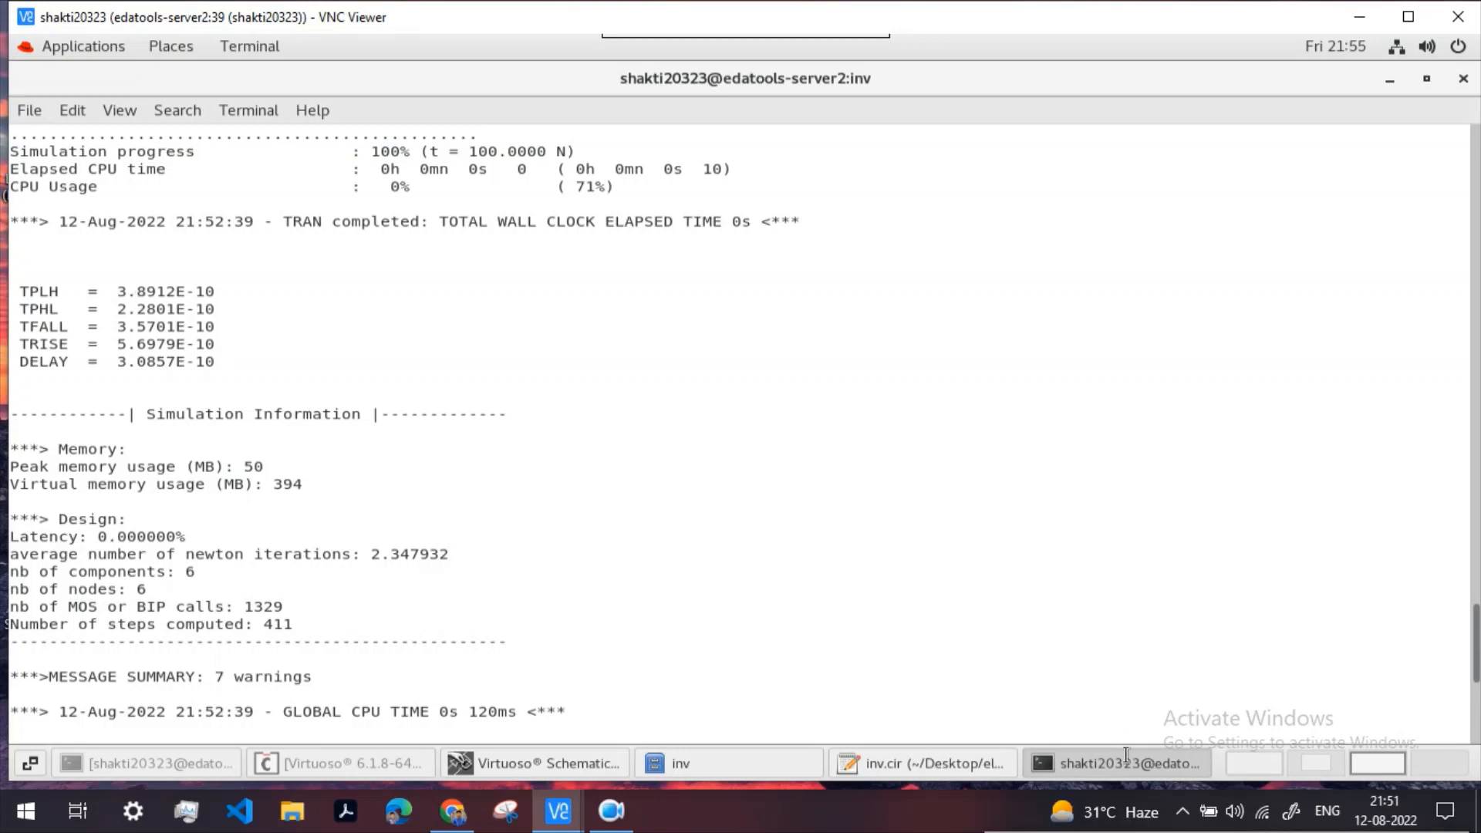
Step: Open inv.src.net from the inv folder and examine the XM0 and XM1 transistor lines
{"action": "left_click", "coordinate": [724, 762]}
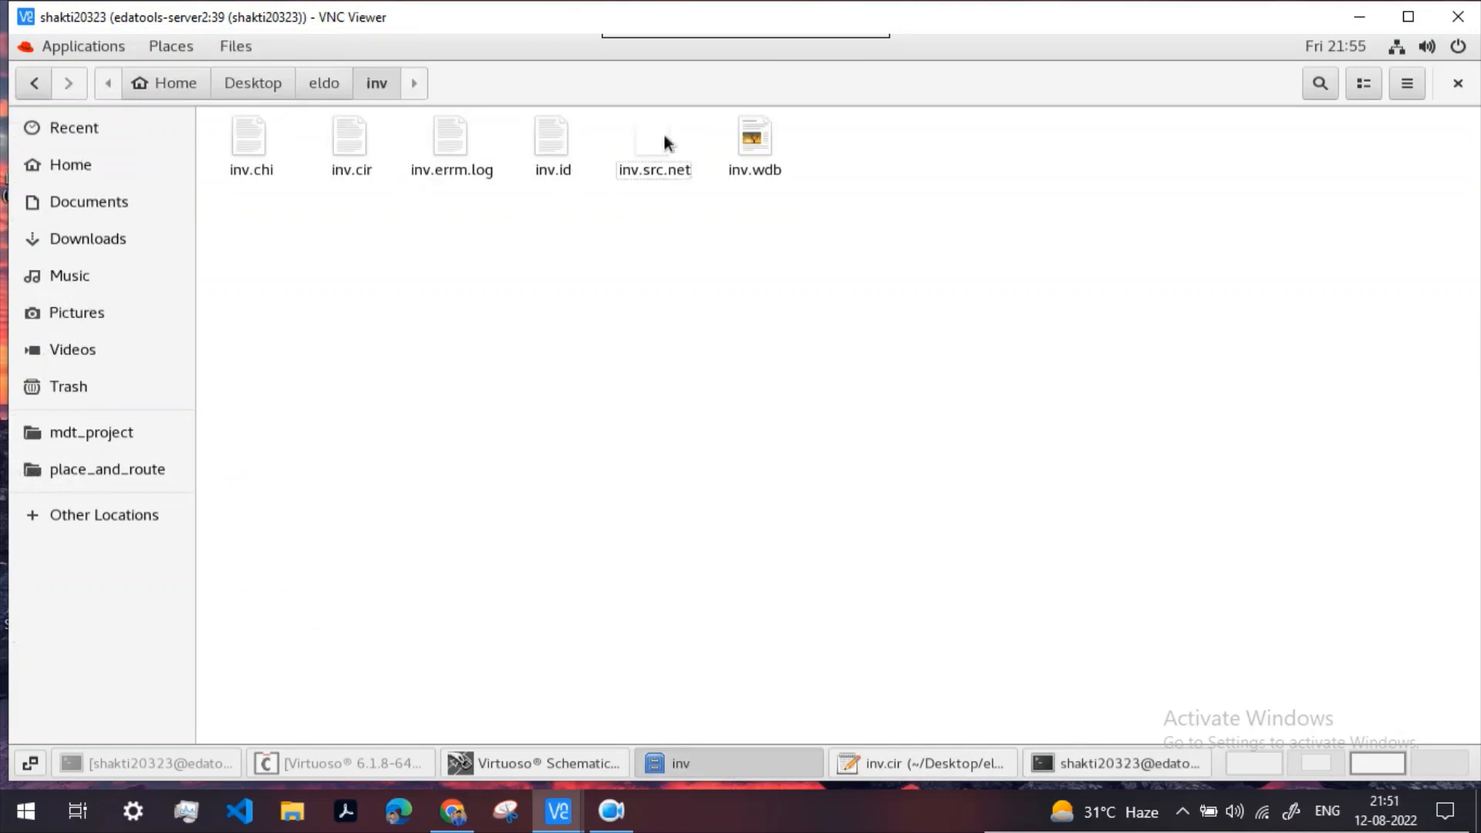
{"action": "double_click", "coordinate": [641, 140]}
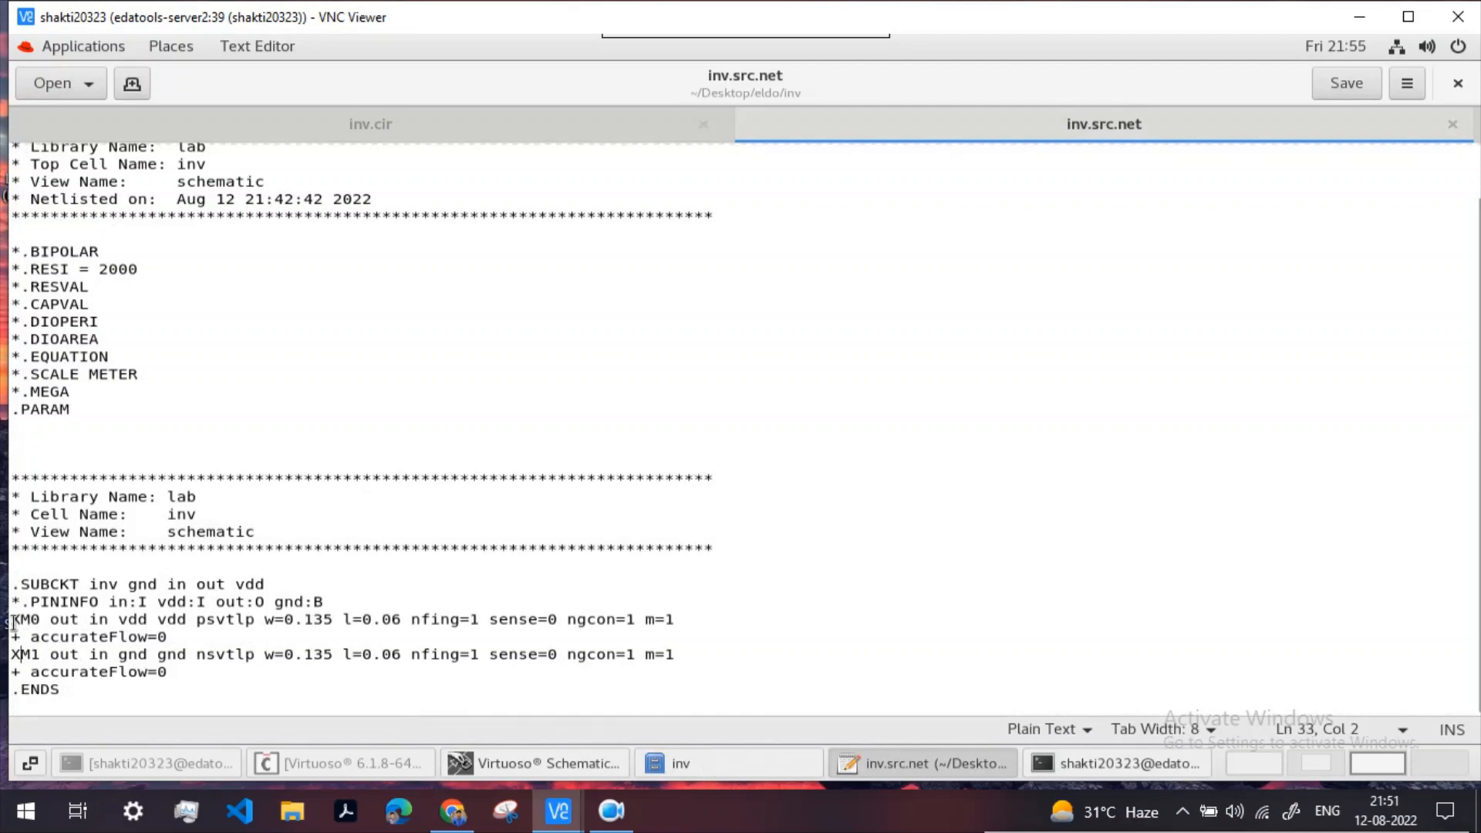
{"action": "left_click_drag", "start_coordinate": [16, 623], "coordinate": [690, 639]}
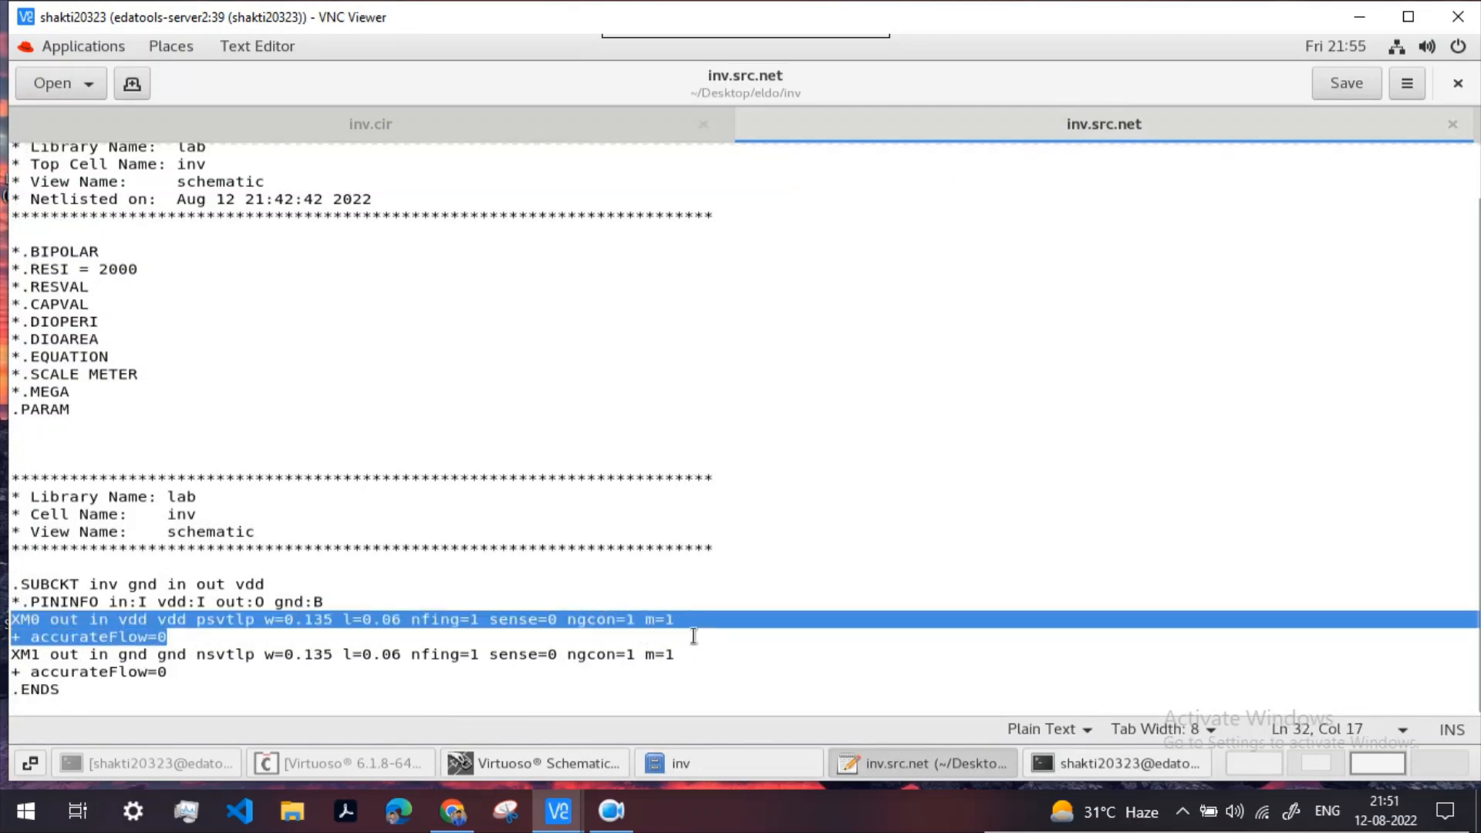
{"action": "left_click", "coordinate": [227, 623]}
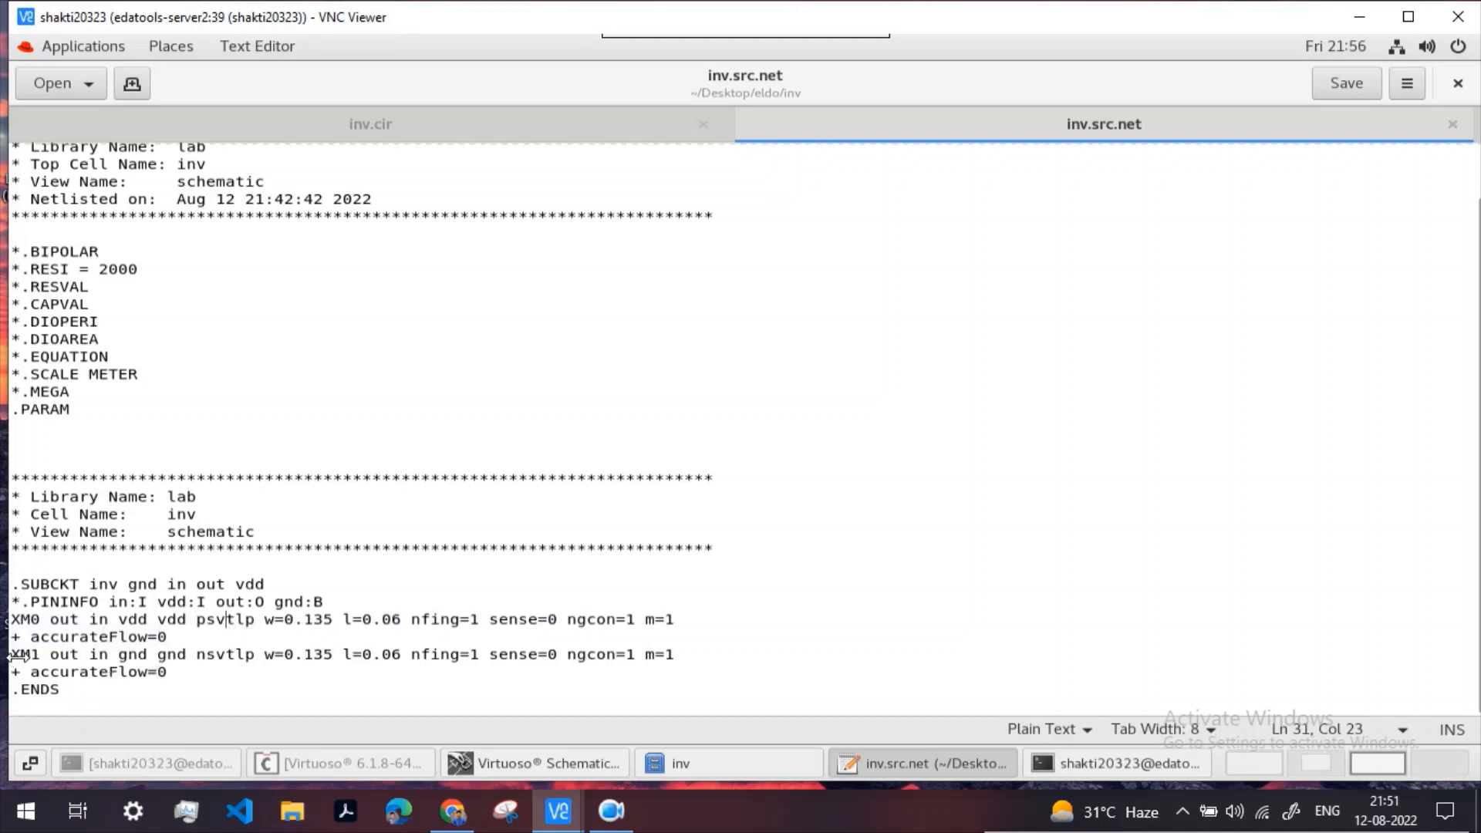
{"action": "left_click_drag", "start_coordinate": [14, 662], "coordinate": [677, 663]}
{"action": "left_click", "coordinate": [681, 662]}
Step: Set the width w of PMOS transistor XM0 to 0.270 and save the netlist
{"action": "left_click_drag", "start_coordinate": [264, 621], "coordinate": [400, 626]}
{"action": "left_click", "coordinate": [267, 661]}
{"action": "key", "text": "BackSpace"}
{"action": "key", "text": "BackSpace"}
{"action": "key", "text": "BackSpace"}
{"action": "type", "text": "270"}
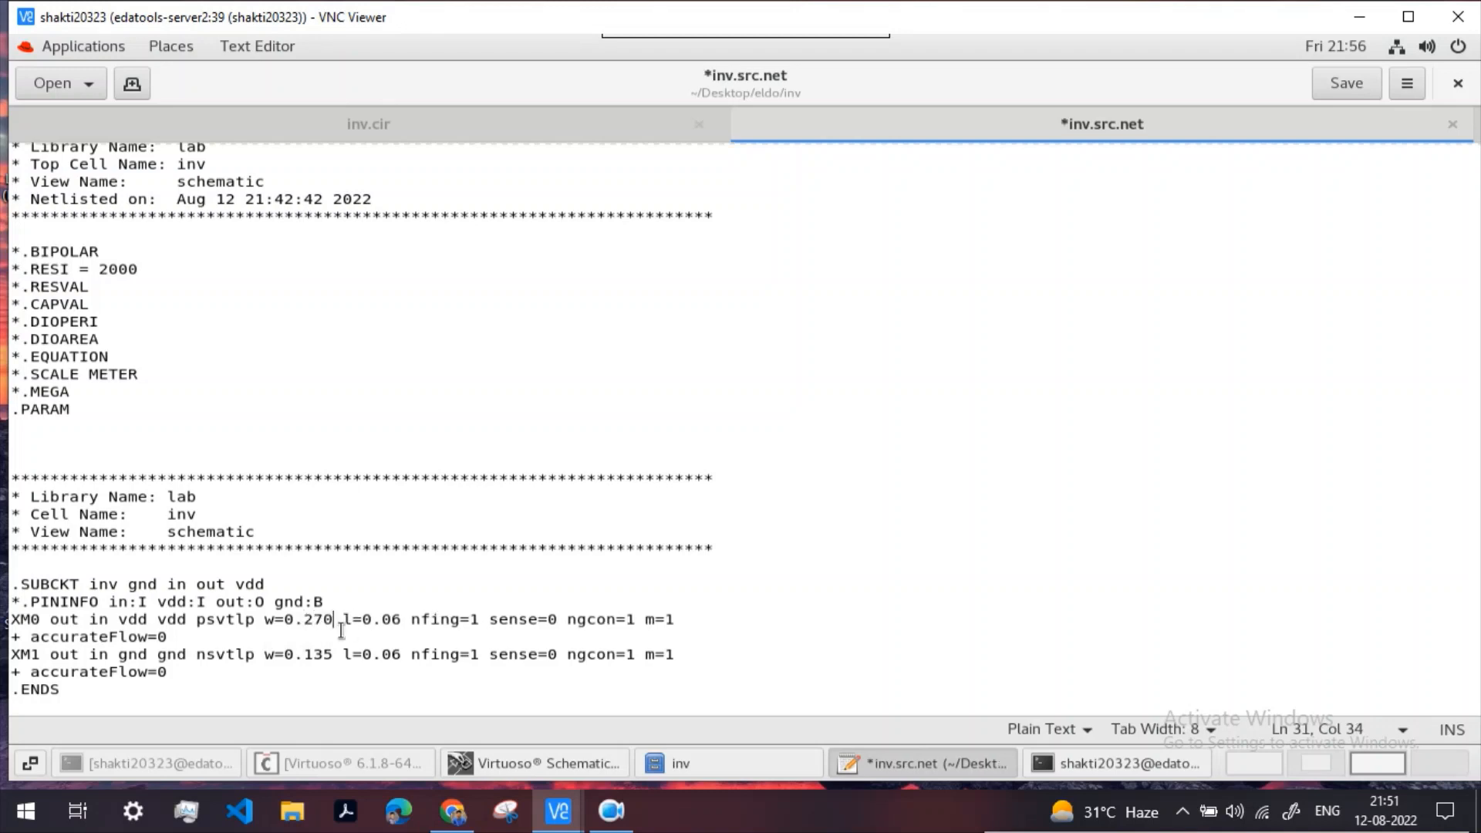
{"action": "key", "text": "ctrl+s"}
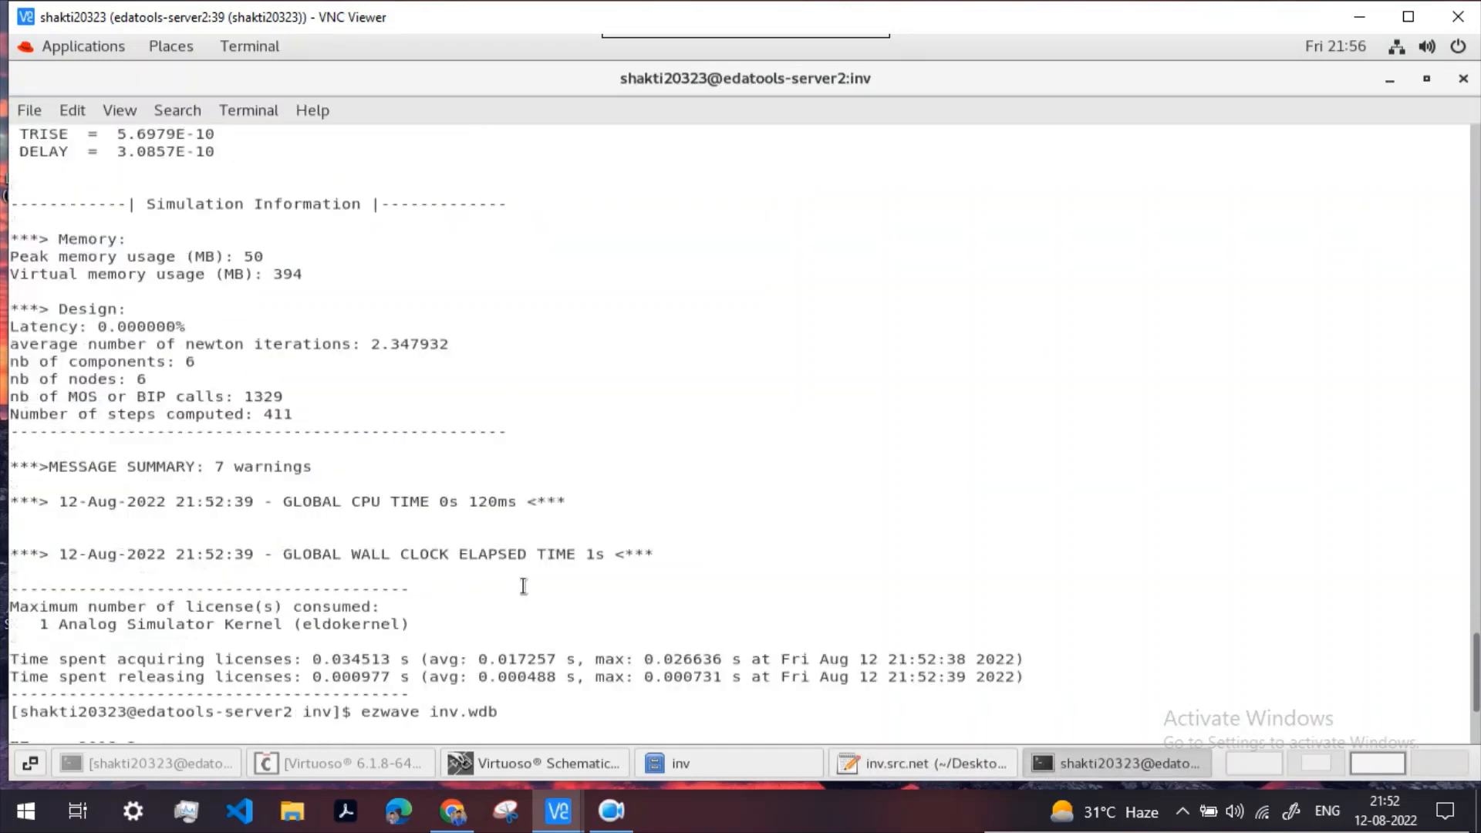
Step: Return to the terminal and rerun the Eldo simulation on inv.cir
{"action": "key", "text": "Return"}
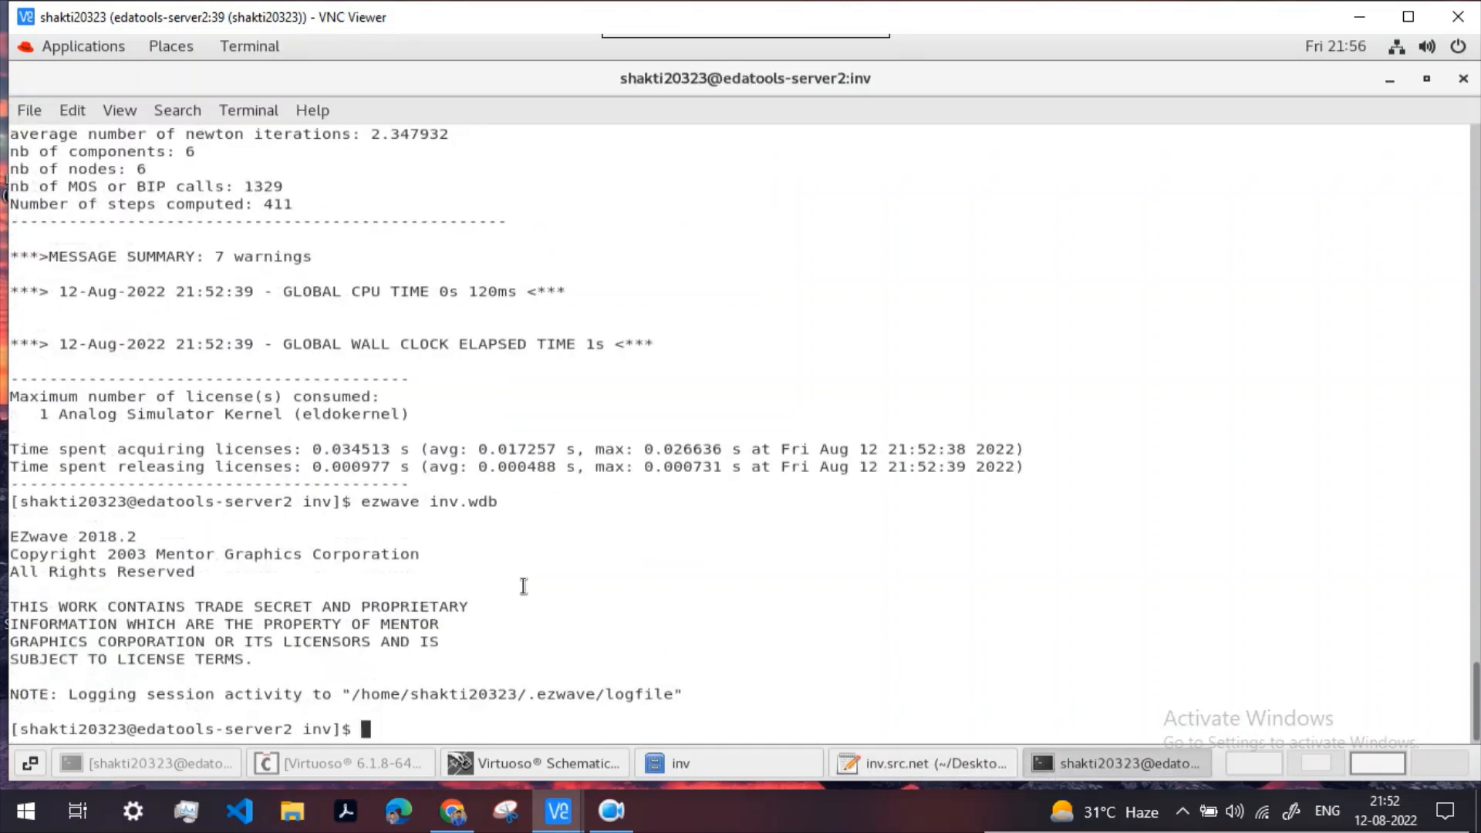
{"action": "key", "text": "Up"}
{"action": "key", "text": "Up"}
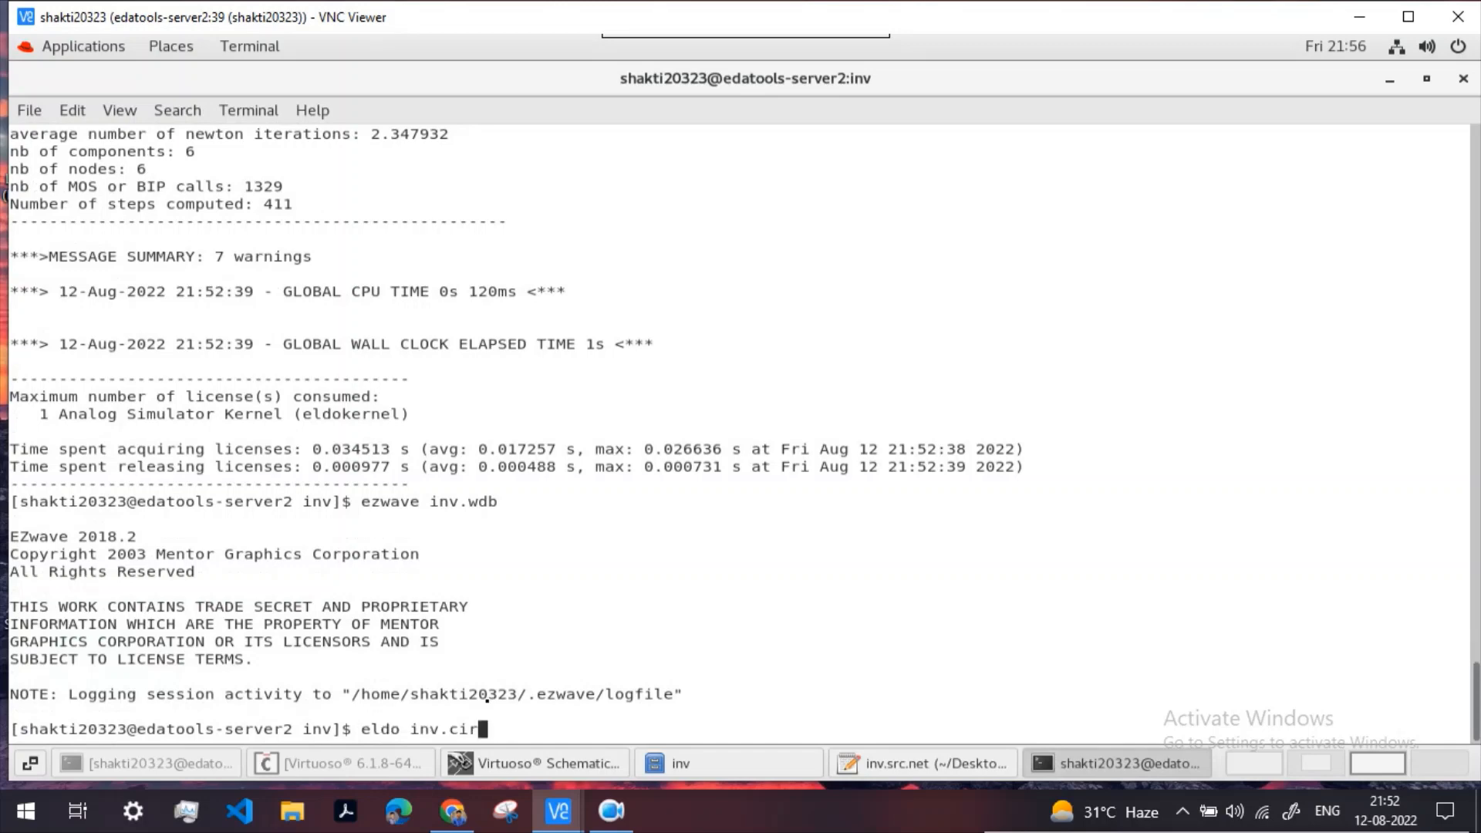
{"action": "key", "text": "Return"}
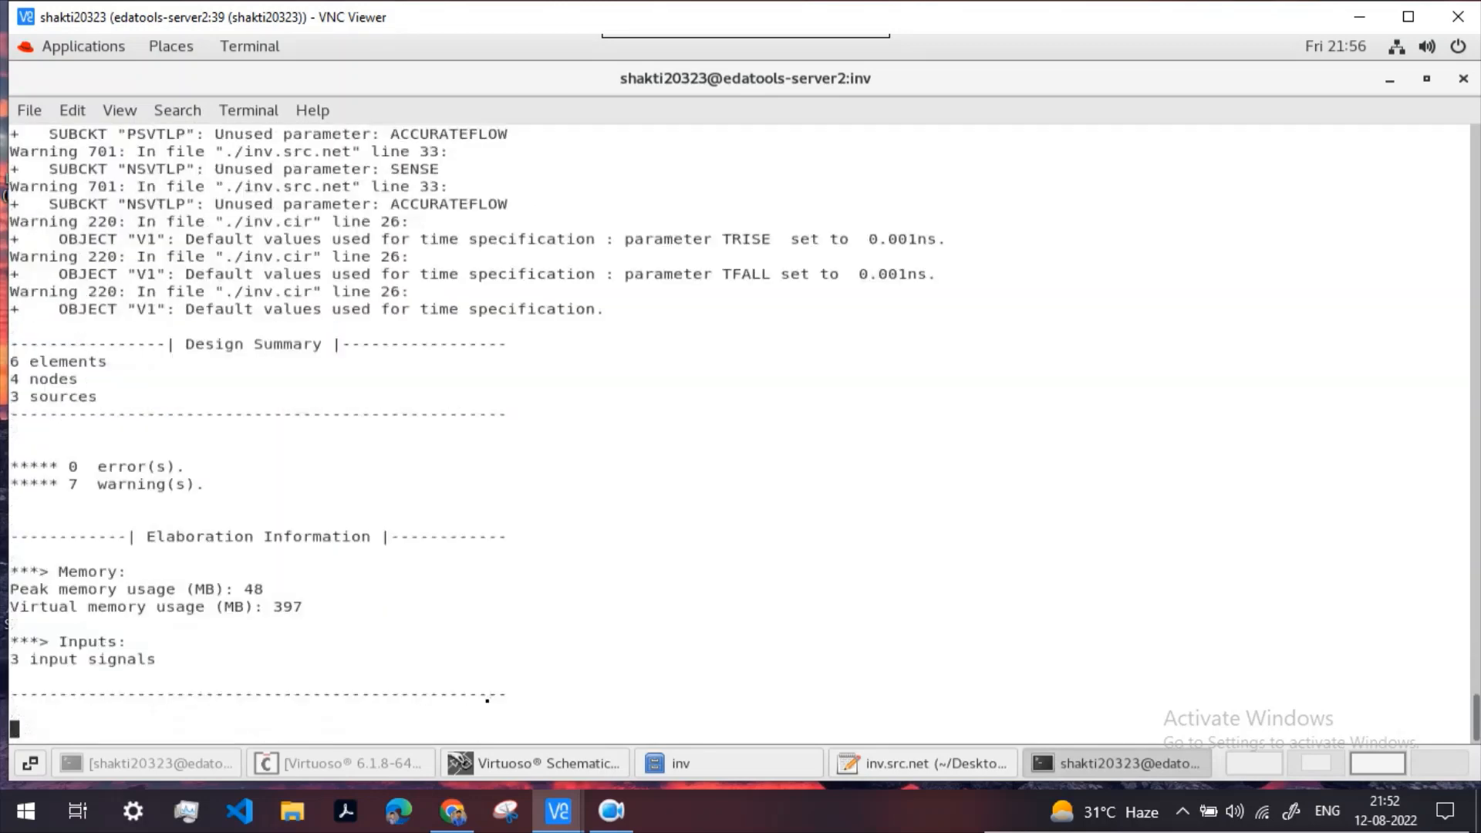
Step: Compare the TFALL and TRISE results in the output of the new simulation
{"action": "scroll", "coordinate": [317, 457], "scroll_direction": "up", "scroll_amount": 3}
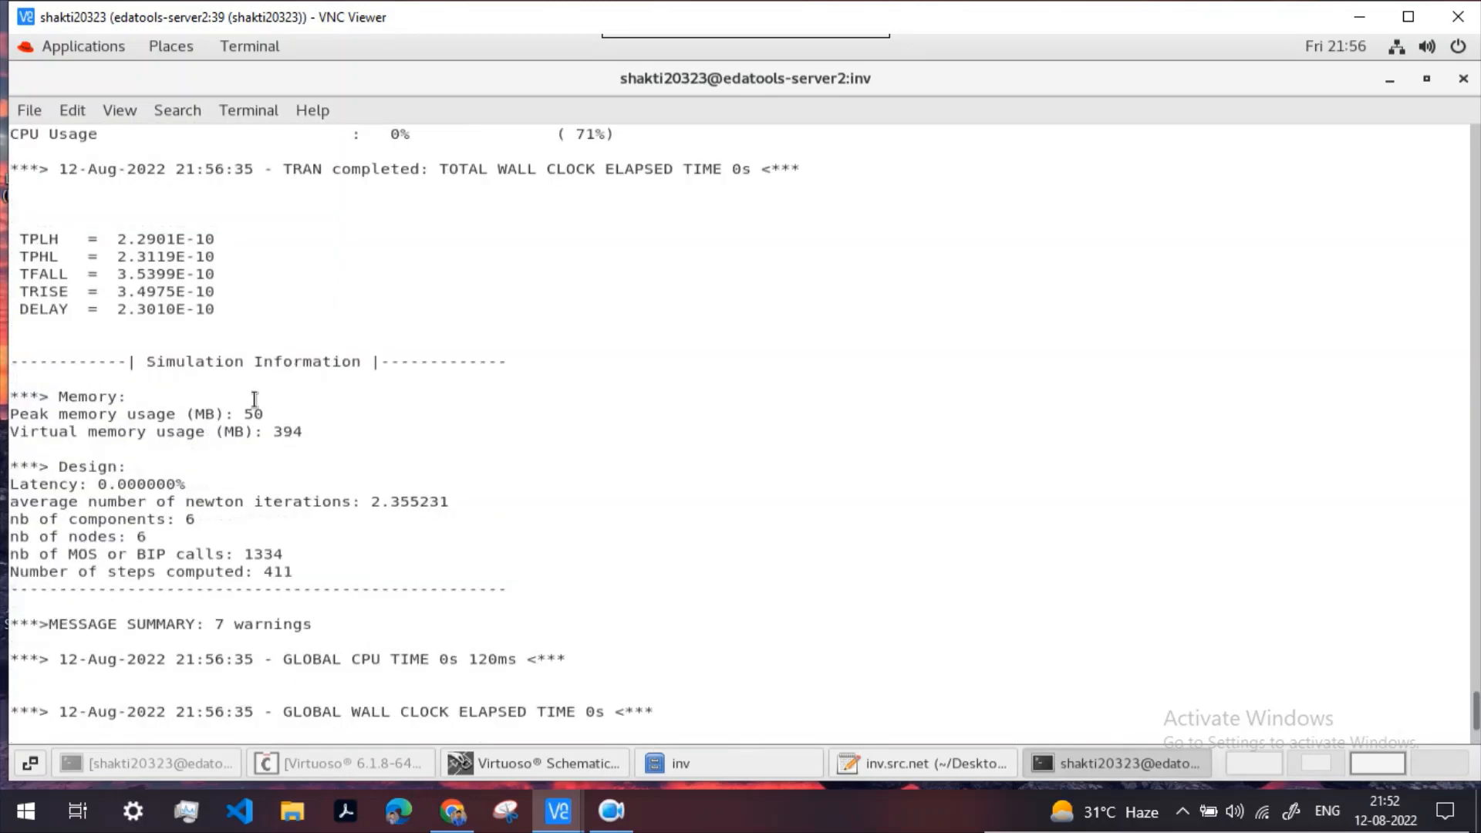
{"action": "left_click_drag", "start_coordinate": [220, 299], "coordinate": [19, 282]}
{"action": "left_click", "coordinate": [225, 303]}
{"action": "left_click_drag", "start_coordinate": [224, 302], "coordinate": [19, 283]}
{"action": "left_click", "coordinate": [237, 297]}
{"action": "left_click", "coordinate": [947, 761]}
{"action": "left_click", "coordinate": [947, 761]}
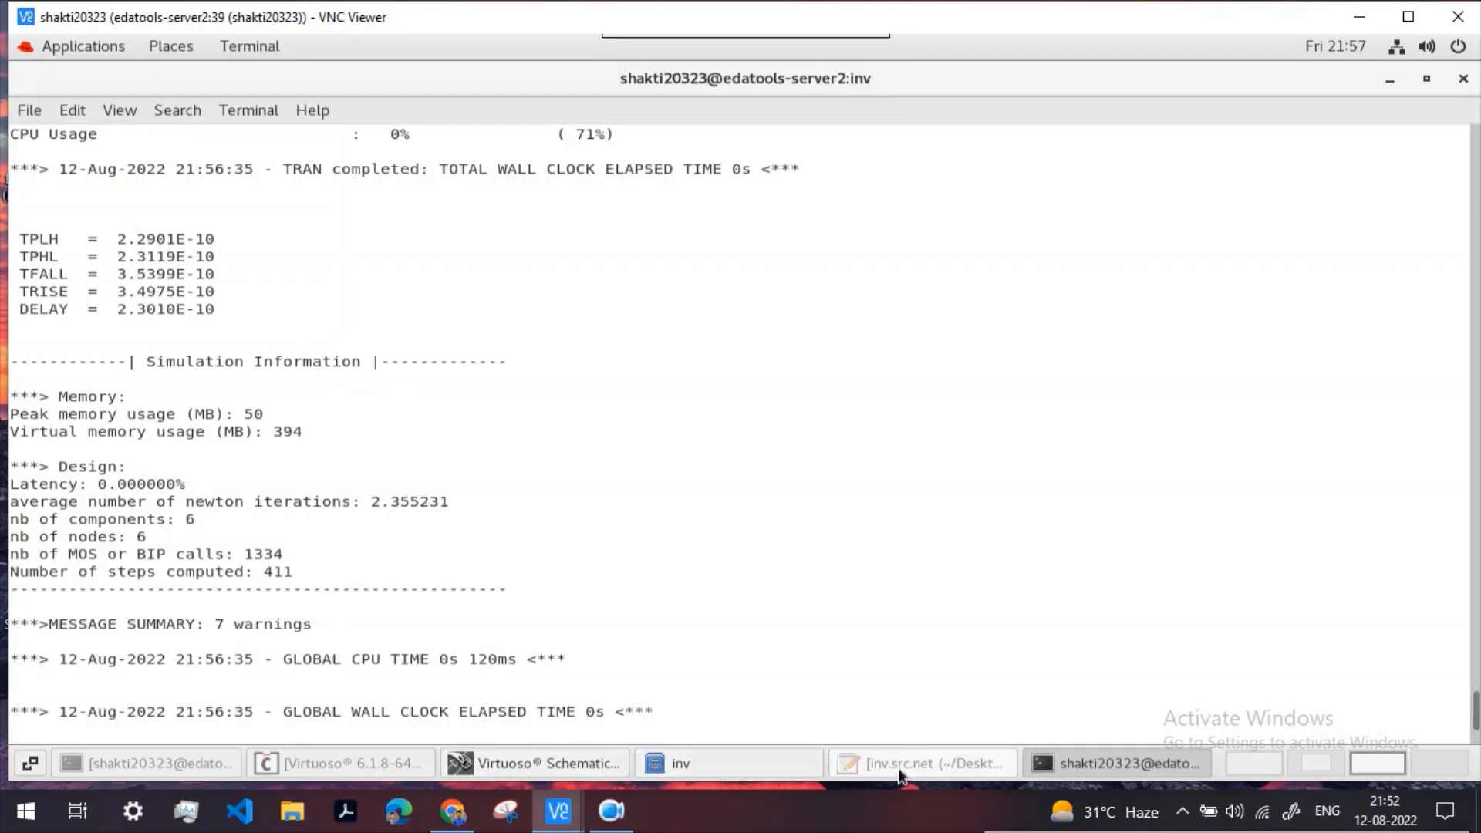
{"action": "left_click", "coordinate": [561, 759]}
{"action": "left_click", "coordinate": [561, 760]}
Step: Open inv.cir in the text editor and review its corner model include, SUPPLY parameter and TEMP lines
{"action": "left_click", "coordinate": [840, 770]}
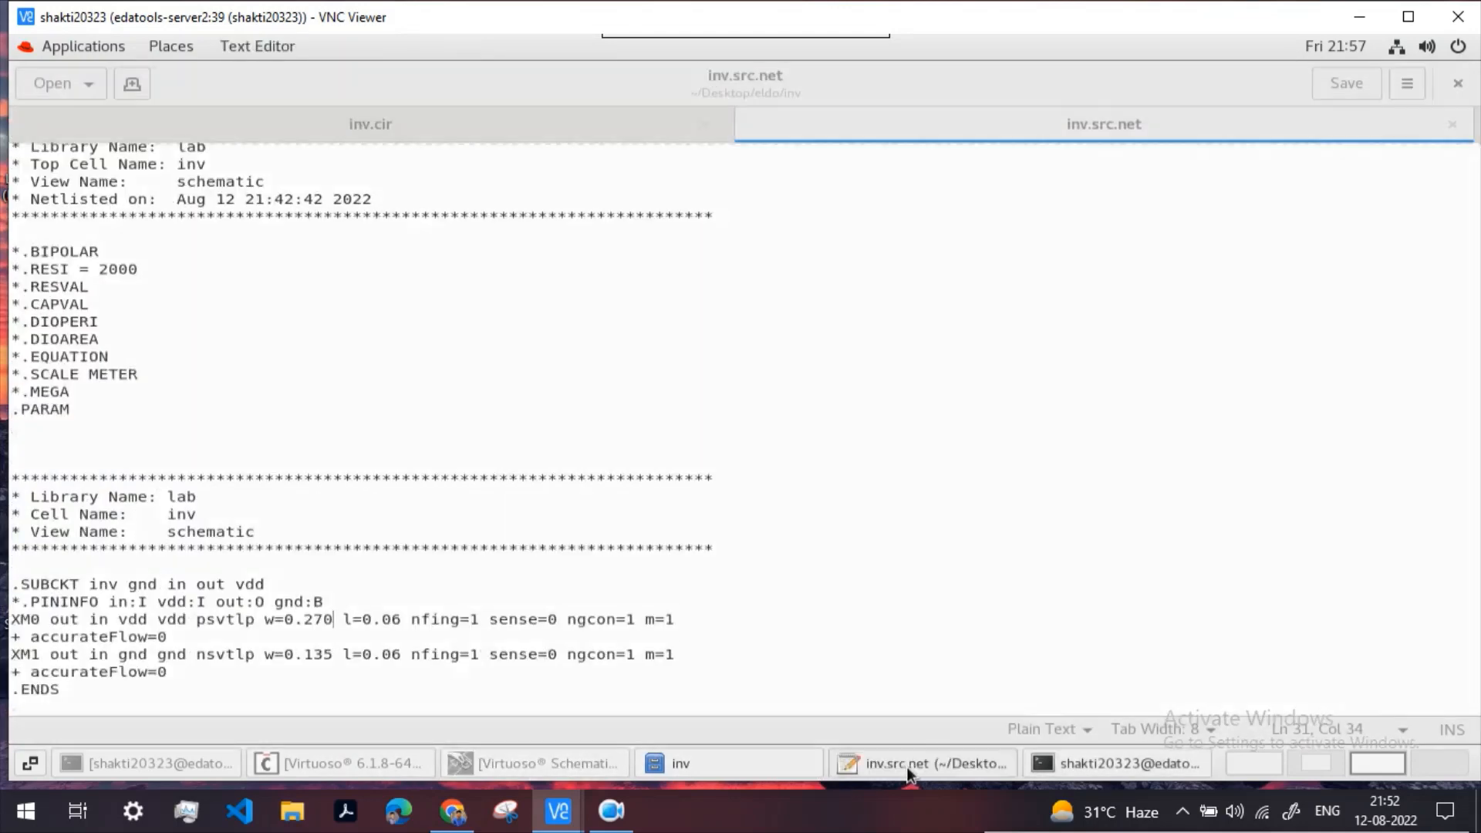
{"action": "left_click", "coordinate": [494, 125]}
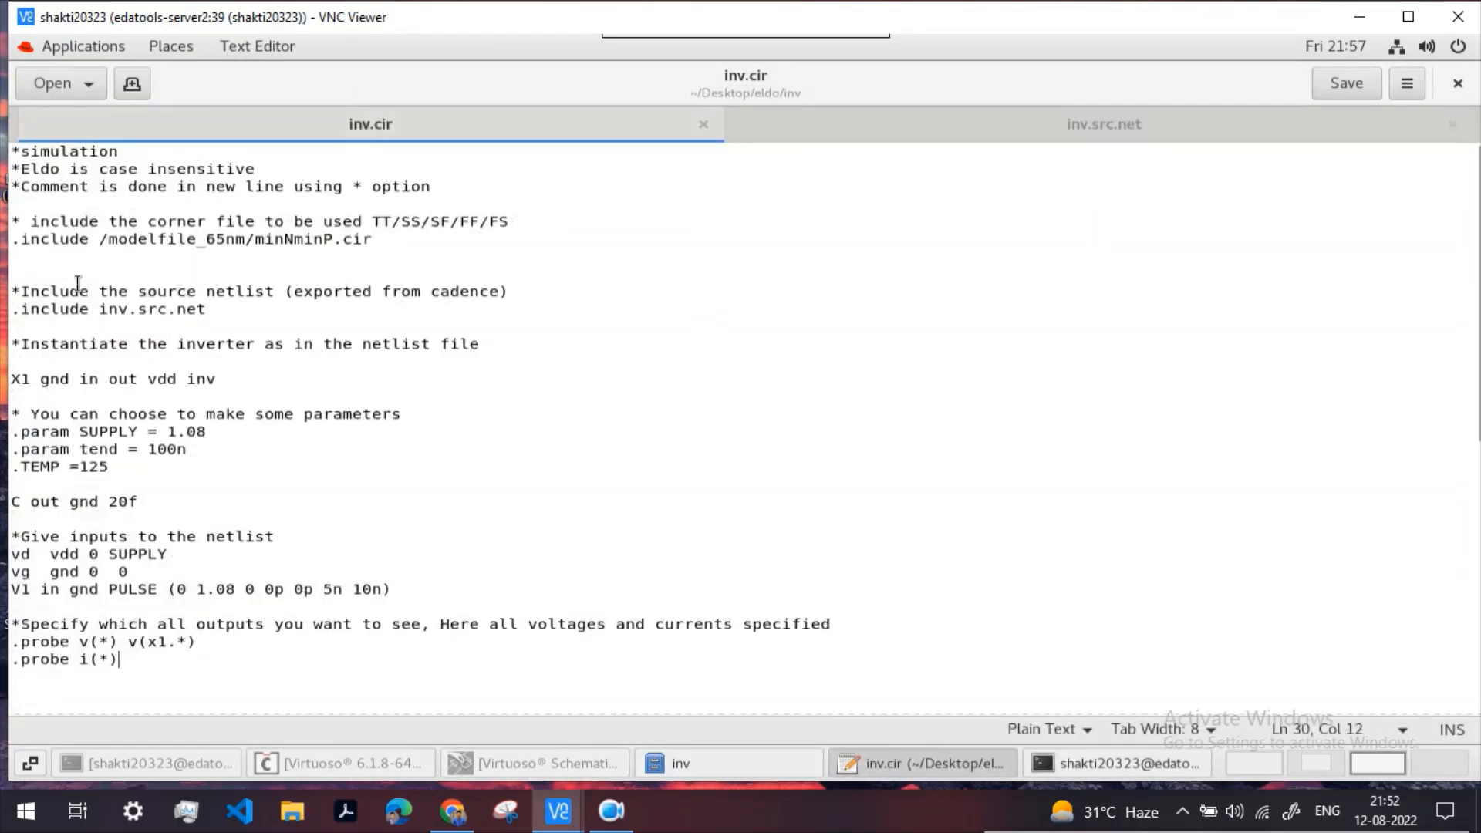
{"action": "left_click", "coordinate": [373, 242]}
{"action": "left_click_drag", "start_coordinate": [373, 242], "coordinate": [12, 244]}
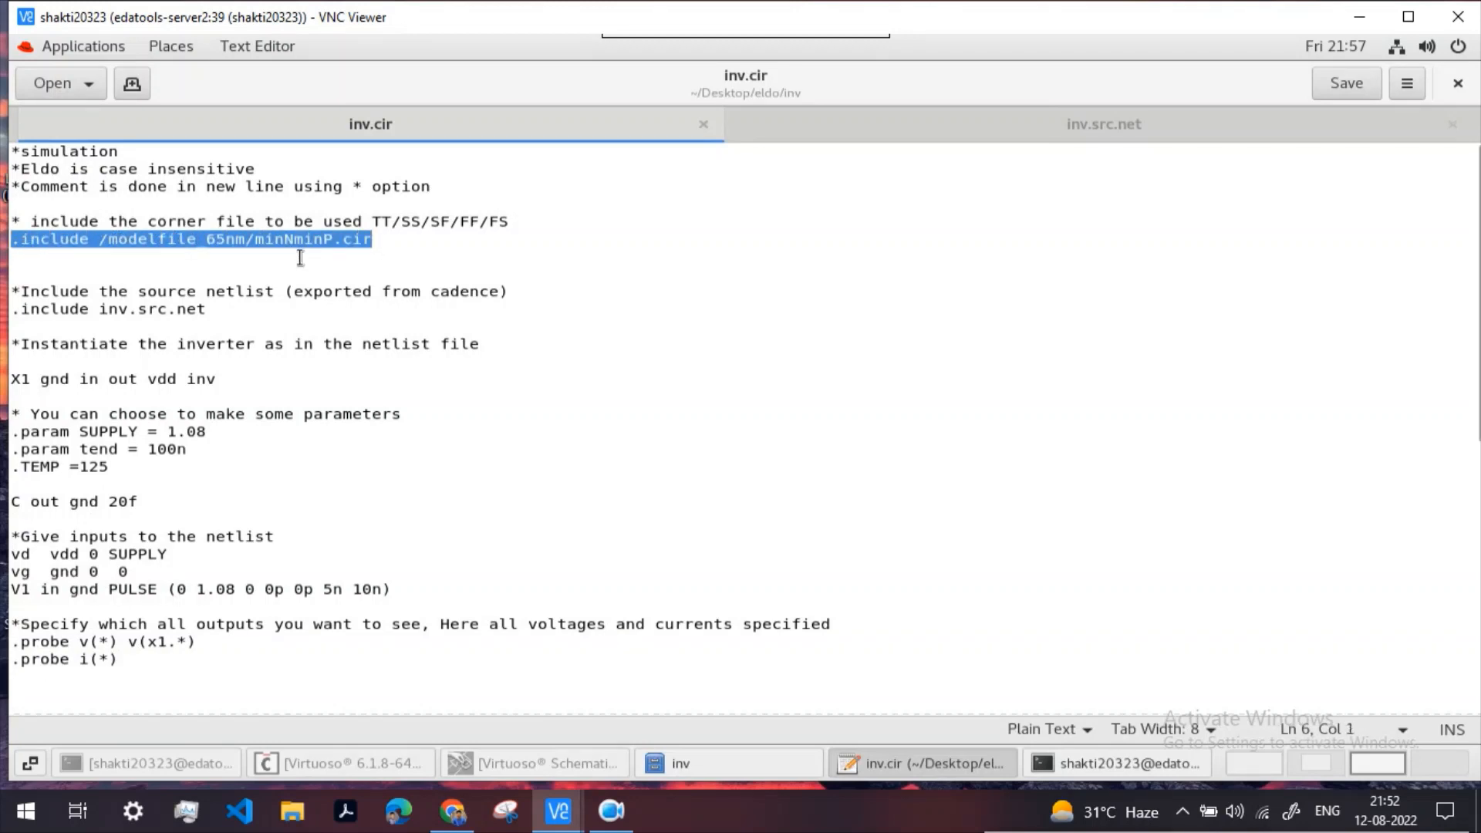
{"action": "left_click", "coordinate": [190, 456]}
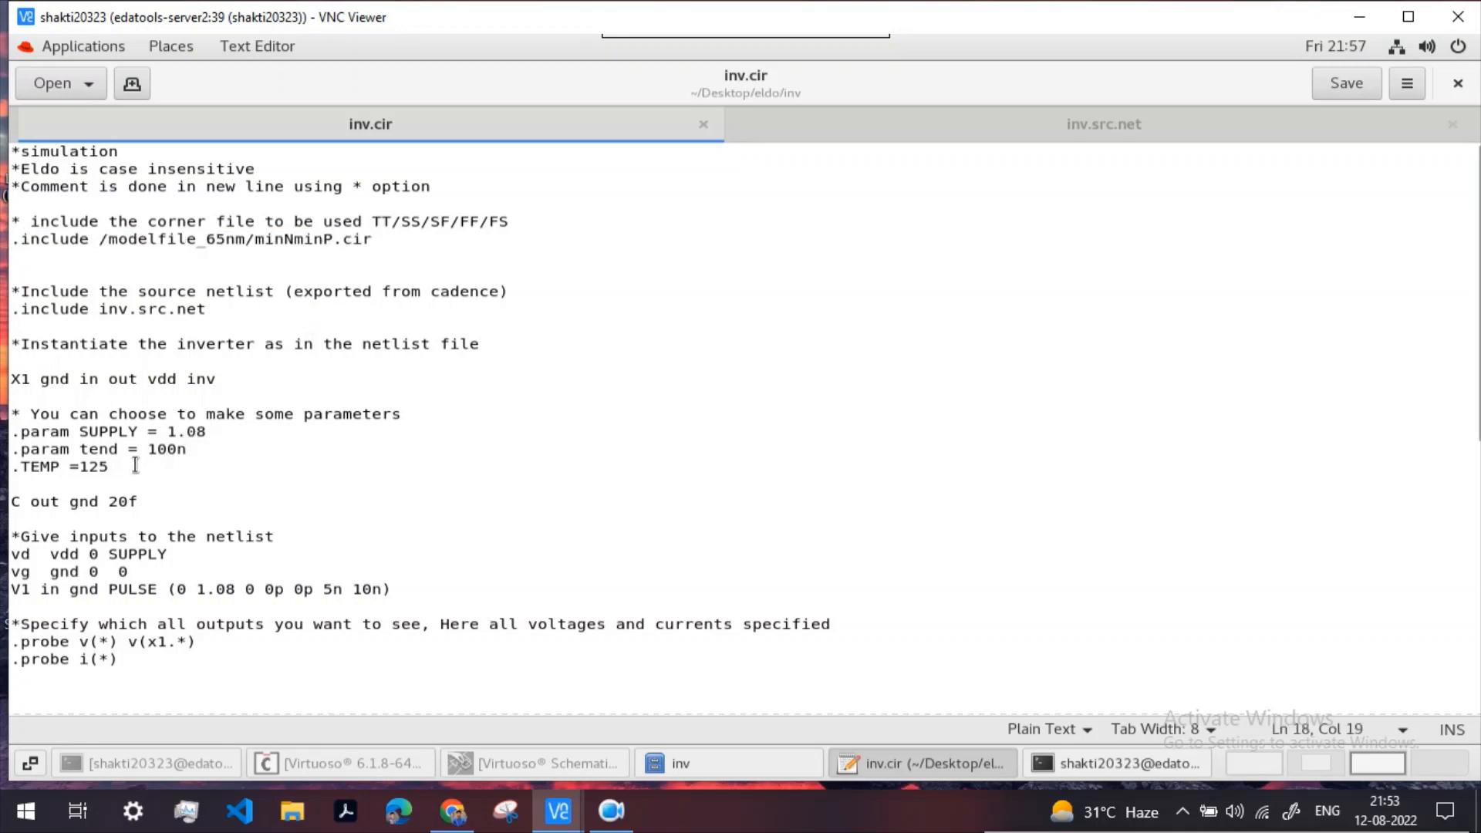
{"action": "left_click", "coordinate": [228, 437]}
{"action": "double_click", "coordinate": [285, 242]}
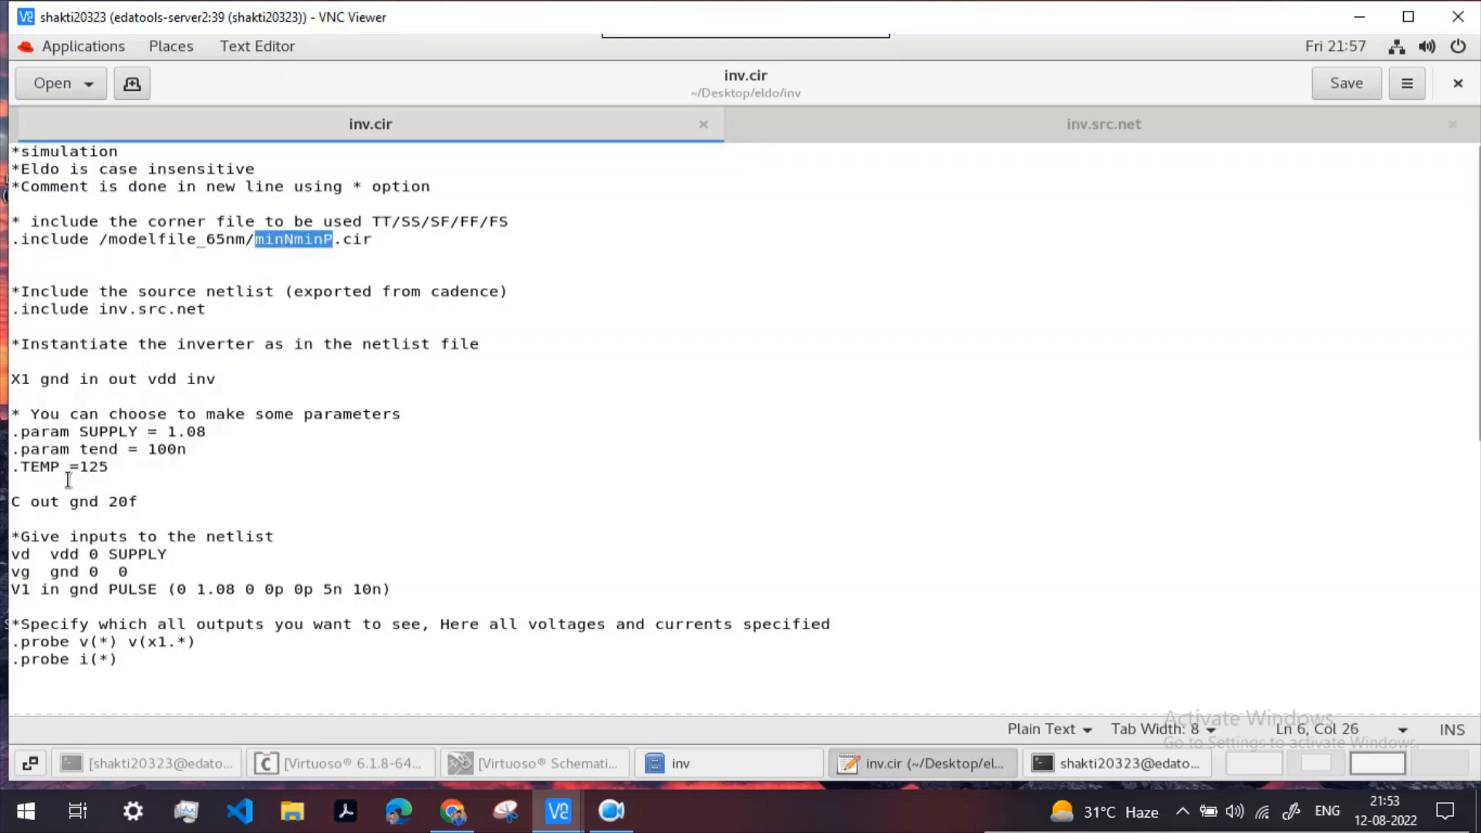
{"action": "triple_click", "coordinate": [98, 438]}
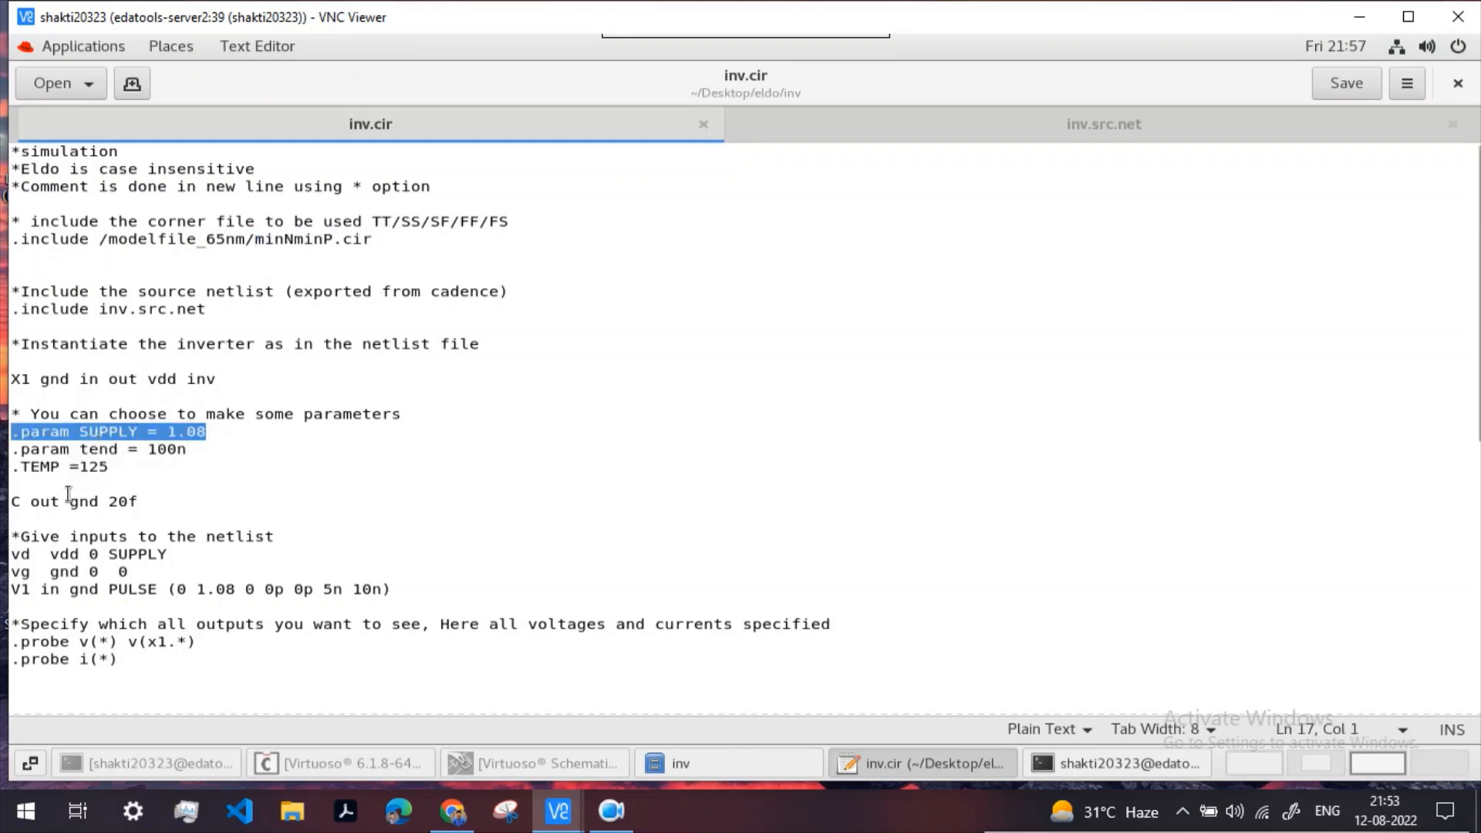
{"action": "triple_click", "coordinate": [57, 470]}
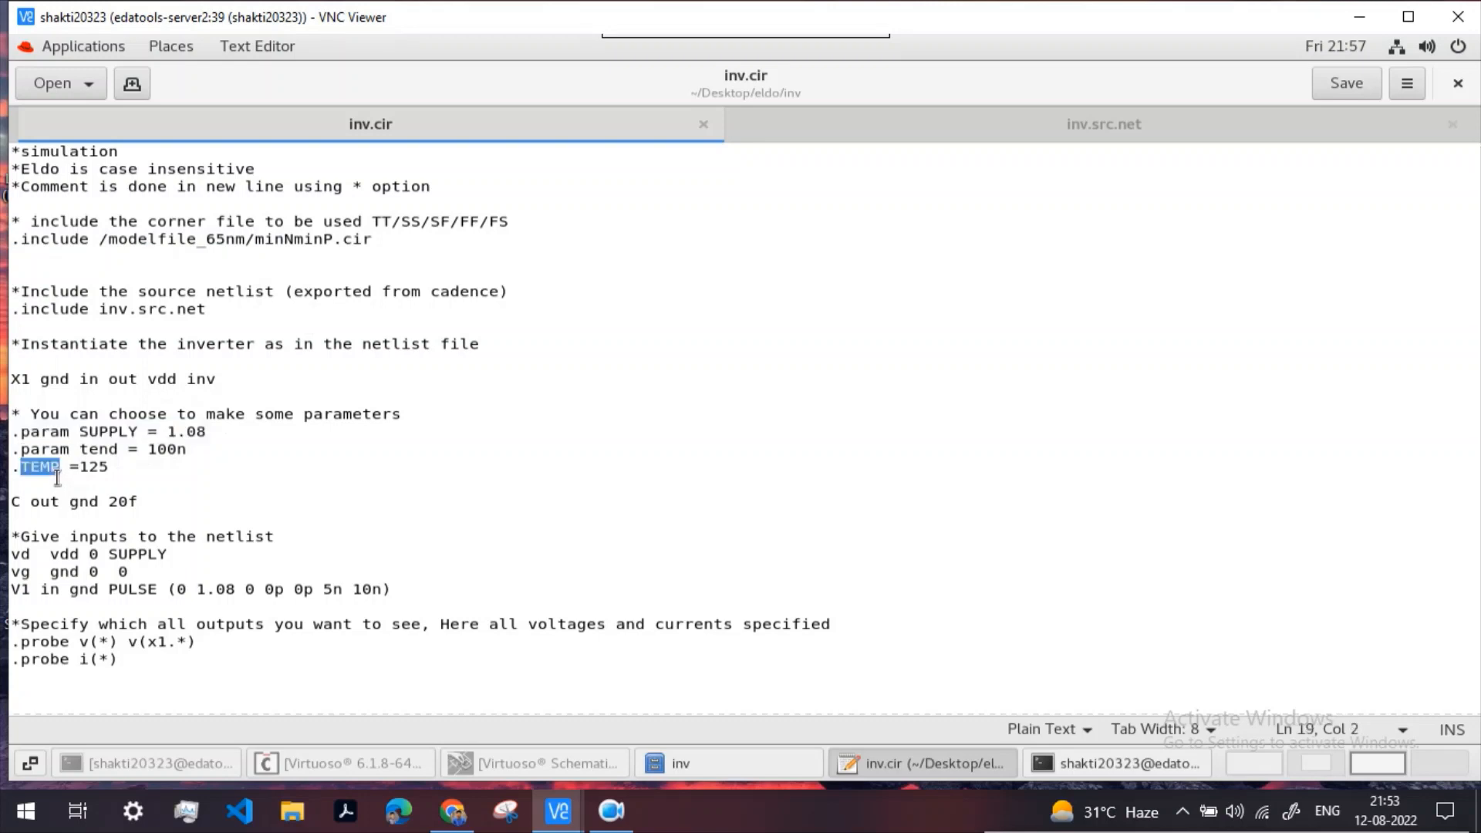
{"action": "left_click", "coordinate": [129, 470]}
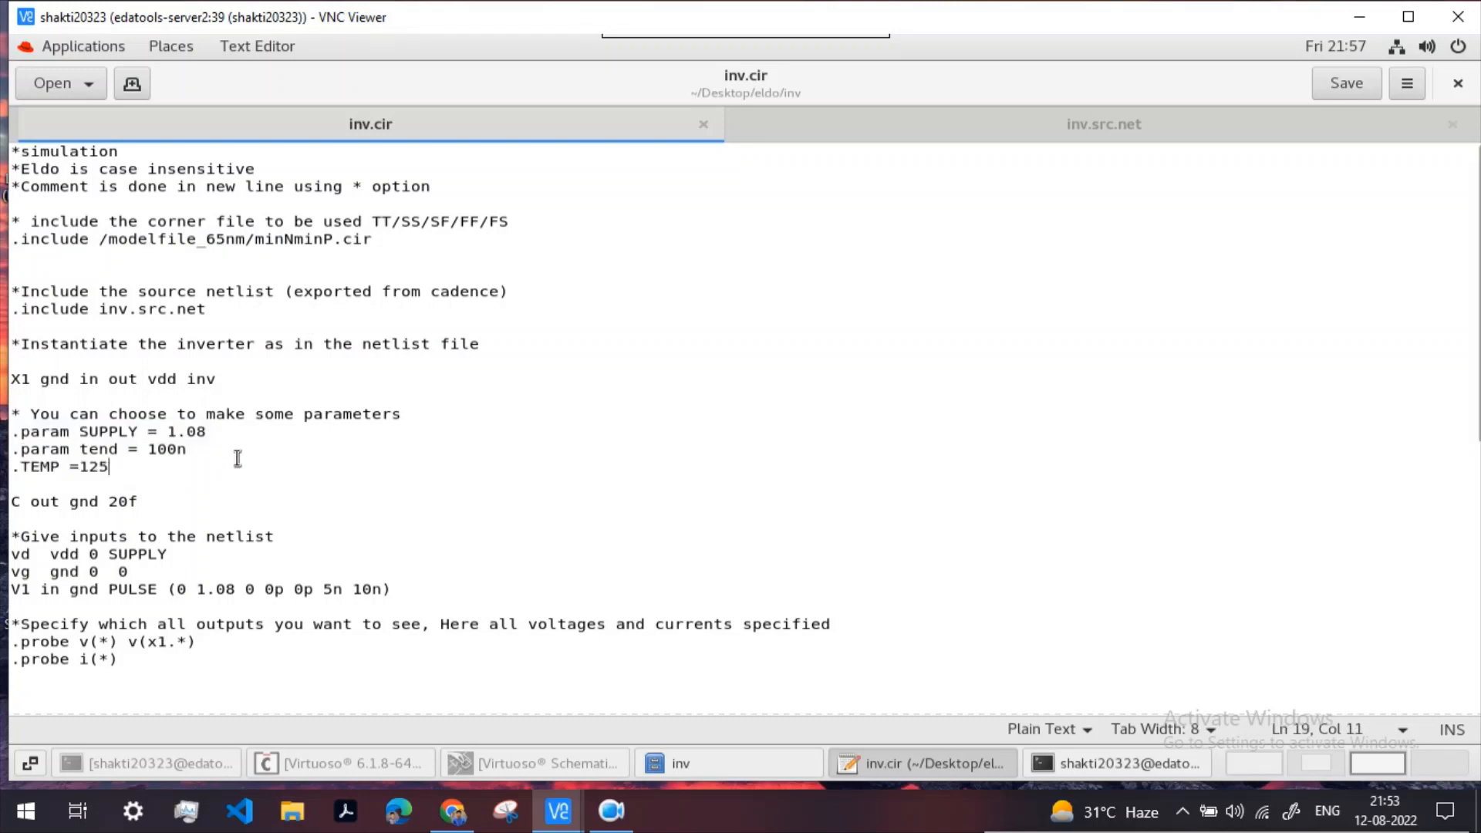
Step: Look through the measure statements of inv.cir and recheck its corner file, supply and temperature settings
{"action": "scroll", "coordinate": [238, 459], "scroll_direction": "down", "scroll_amount": 10}
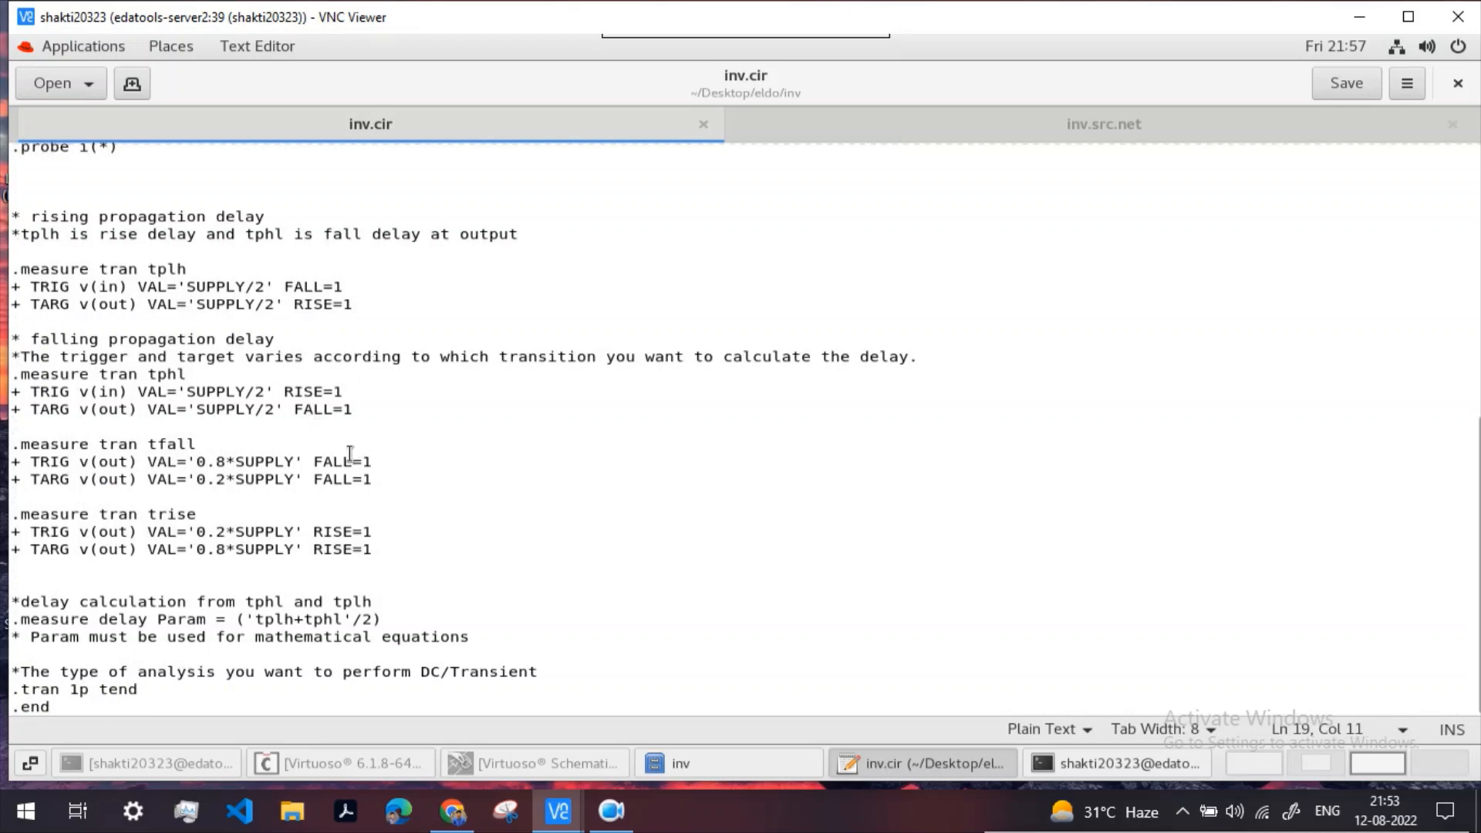
{"action": "scroll", "coordinate": [380, 482], "scroll_direction": "up", "scroll_amount": 10}
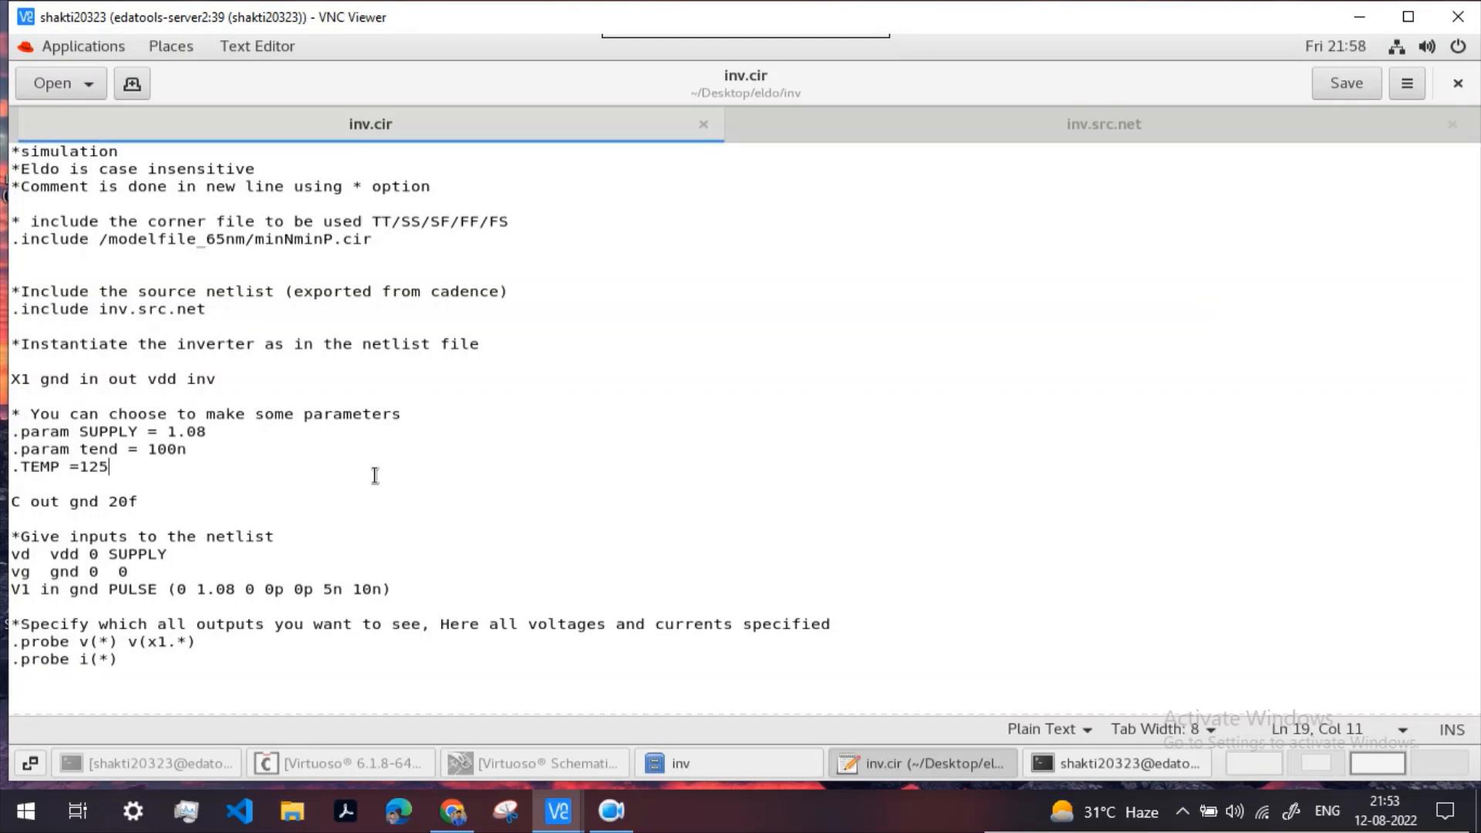
{"action": "triple_click", "coordinate": [299, 247]}
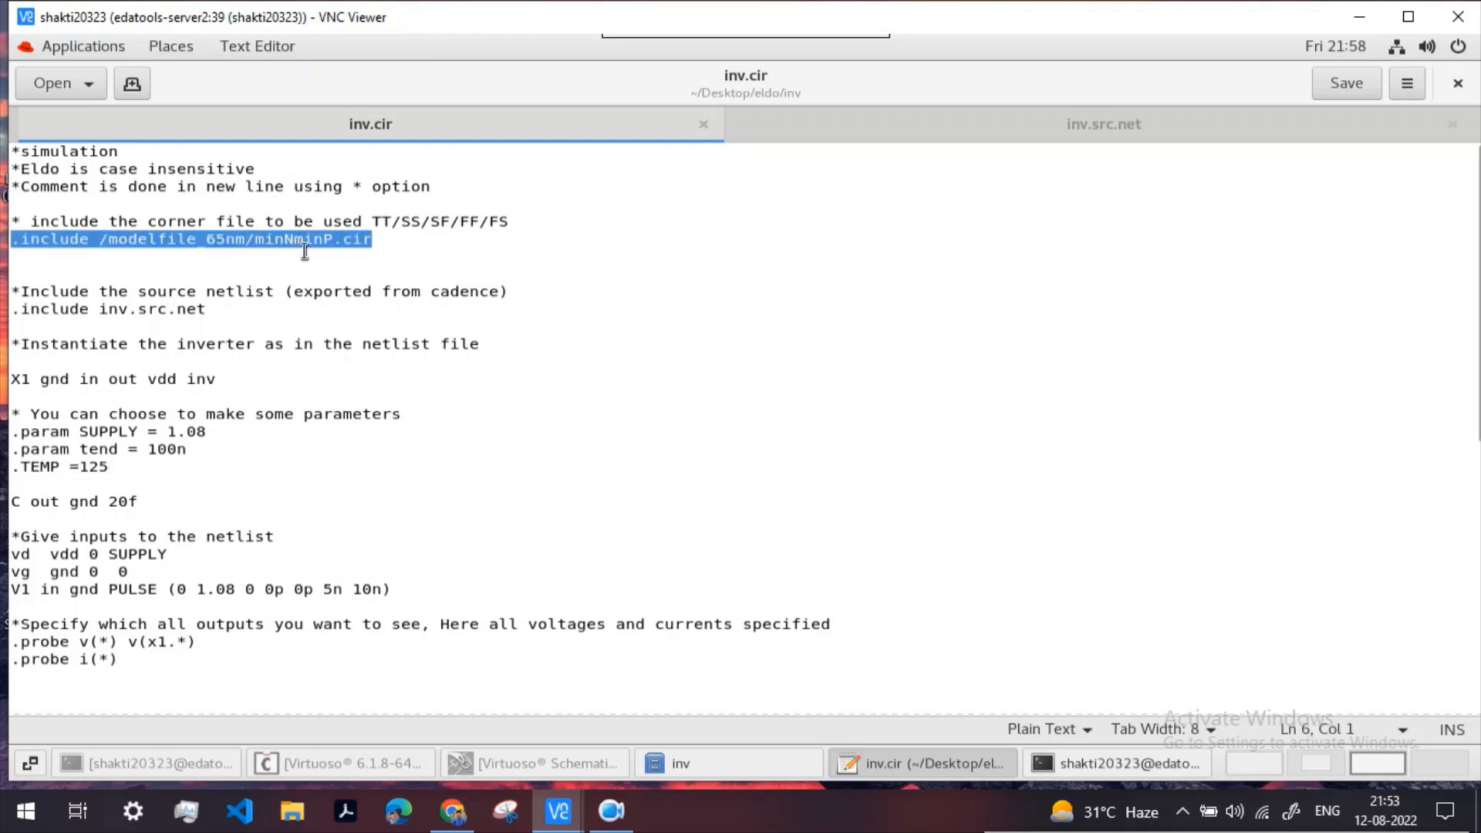
{"action": "left_click", "coordinate": [304, 245]}
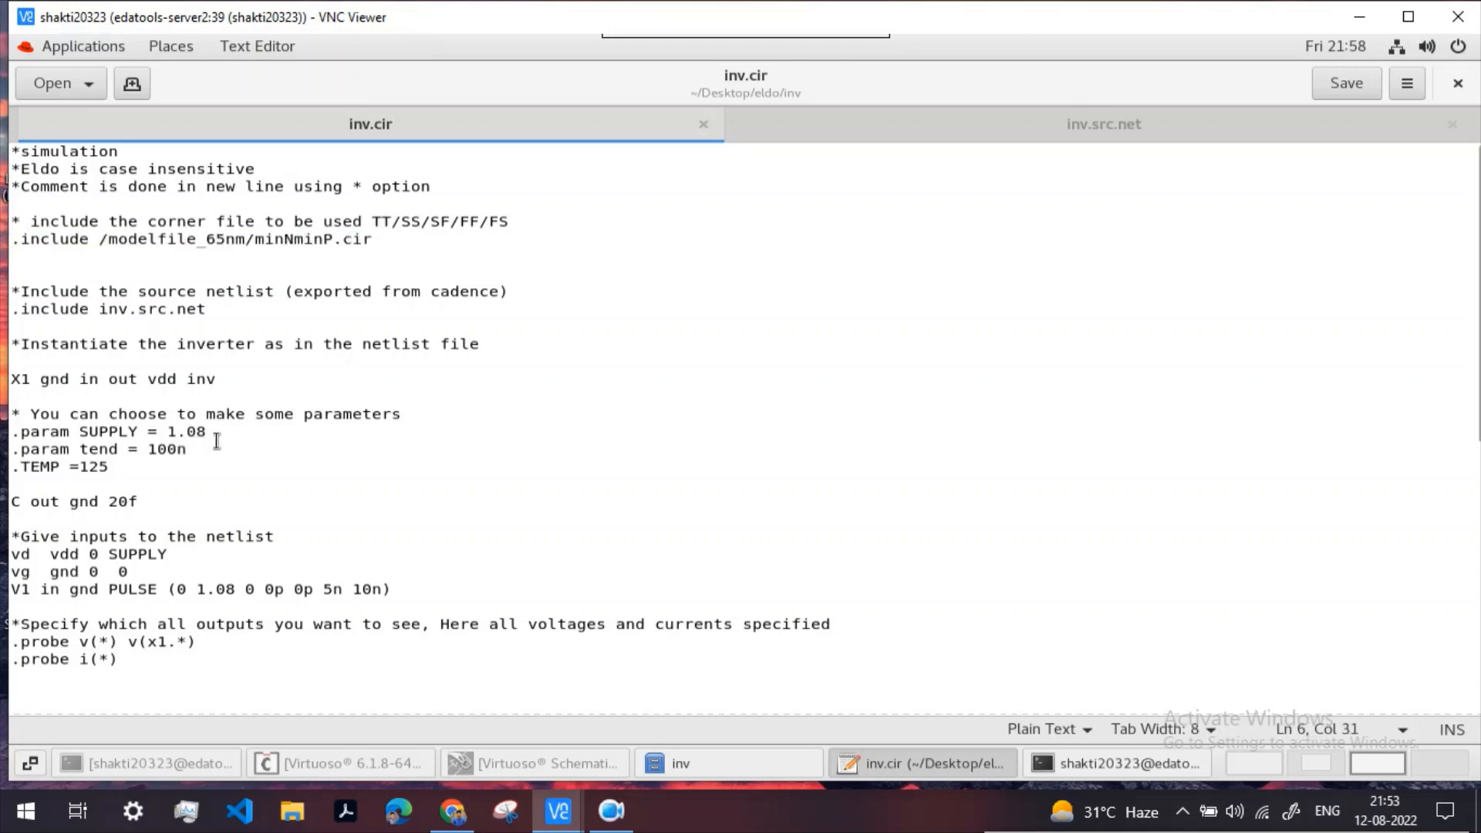
{"action": "left_click_drag", "start_coordinate": [219, 441], "coordinate": [11, 443]}
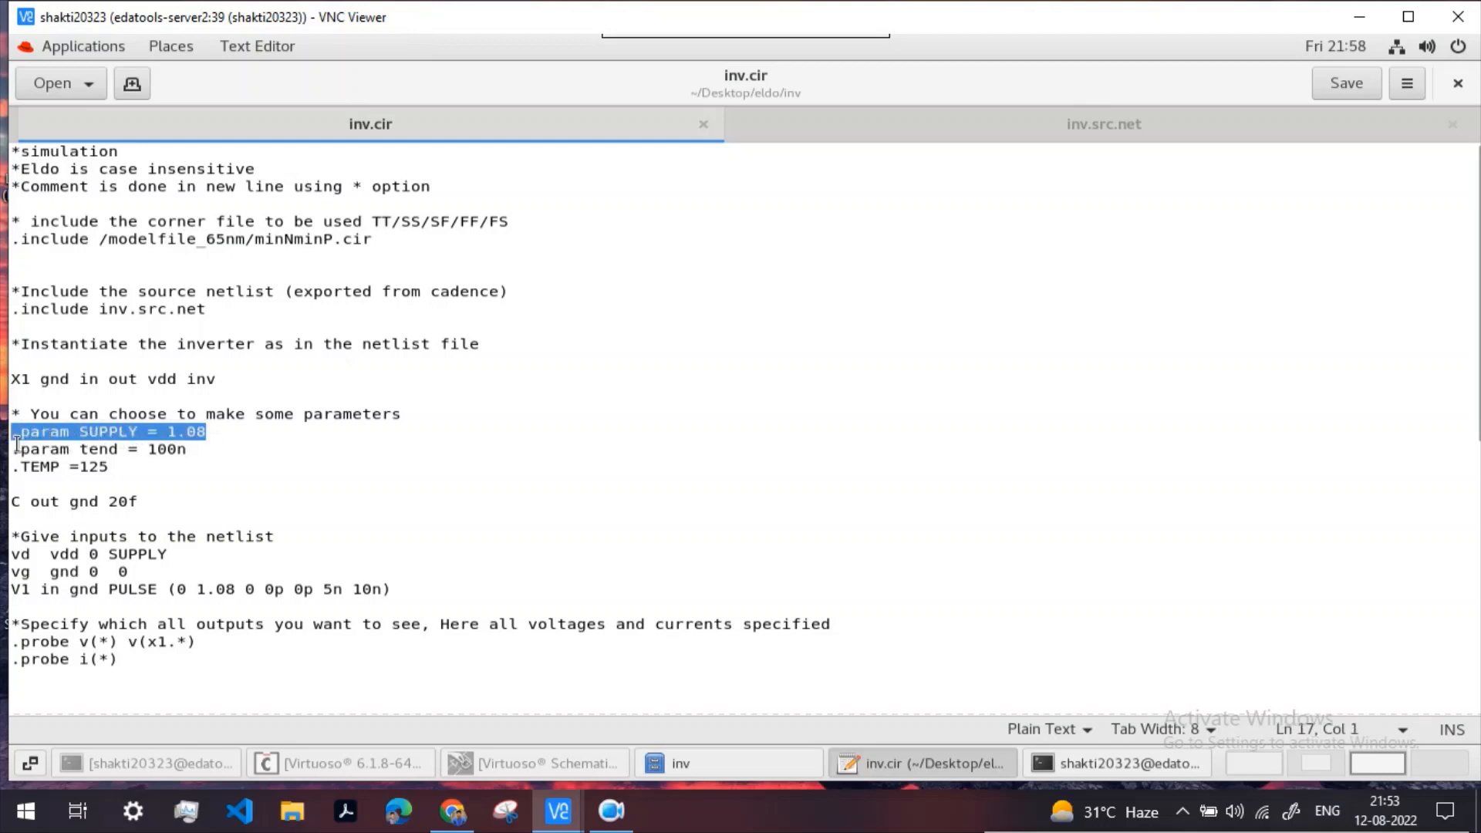
{"action": "left_click", "coordinate": [215, 437]}
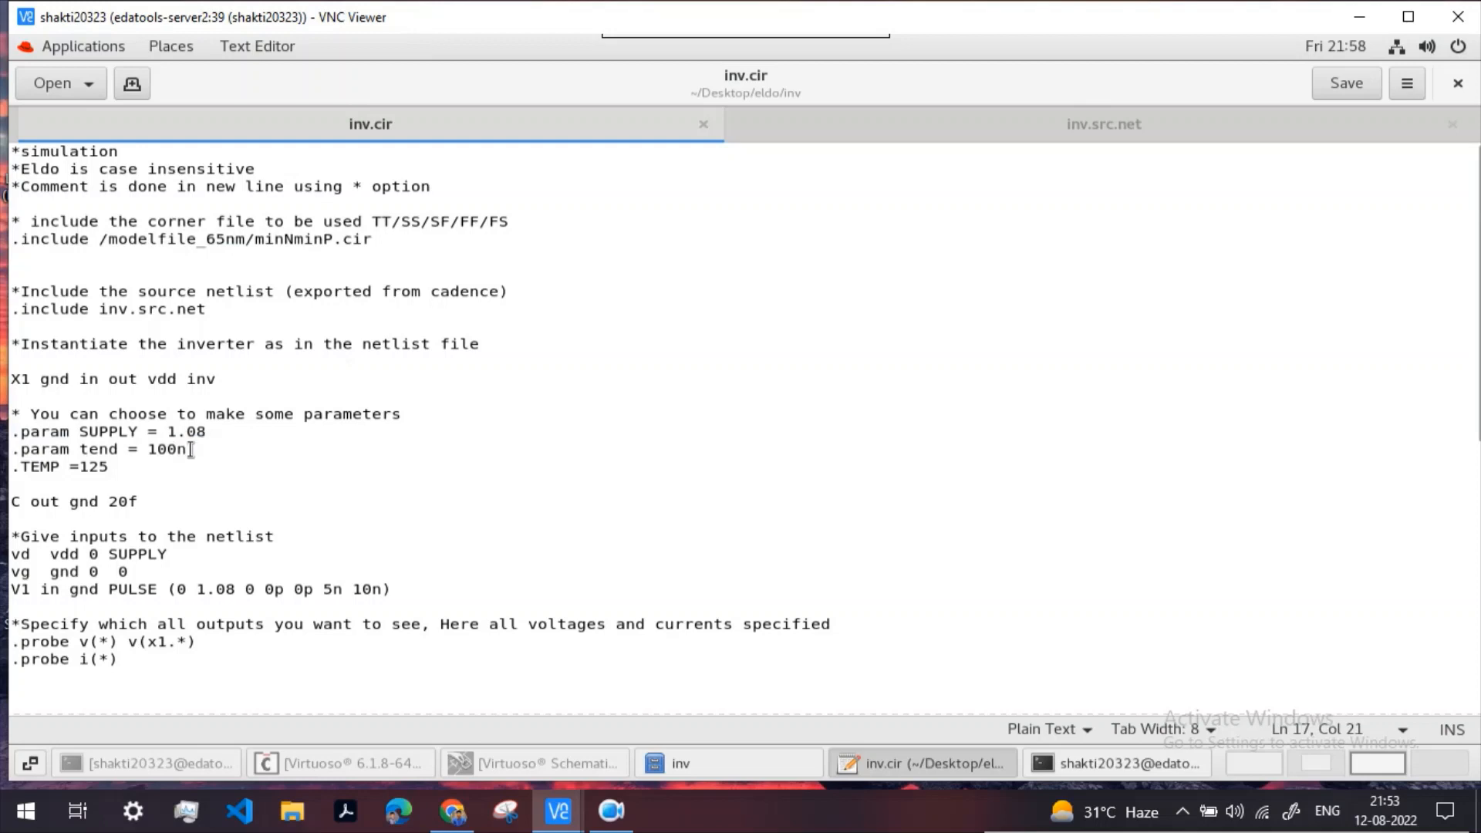
{"action": "left_click_drag", "start_coordinate": [109, 477], "coordinate": [11, 478]}
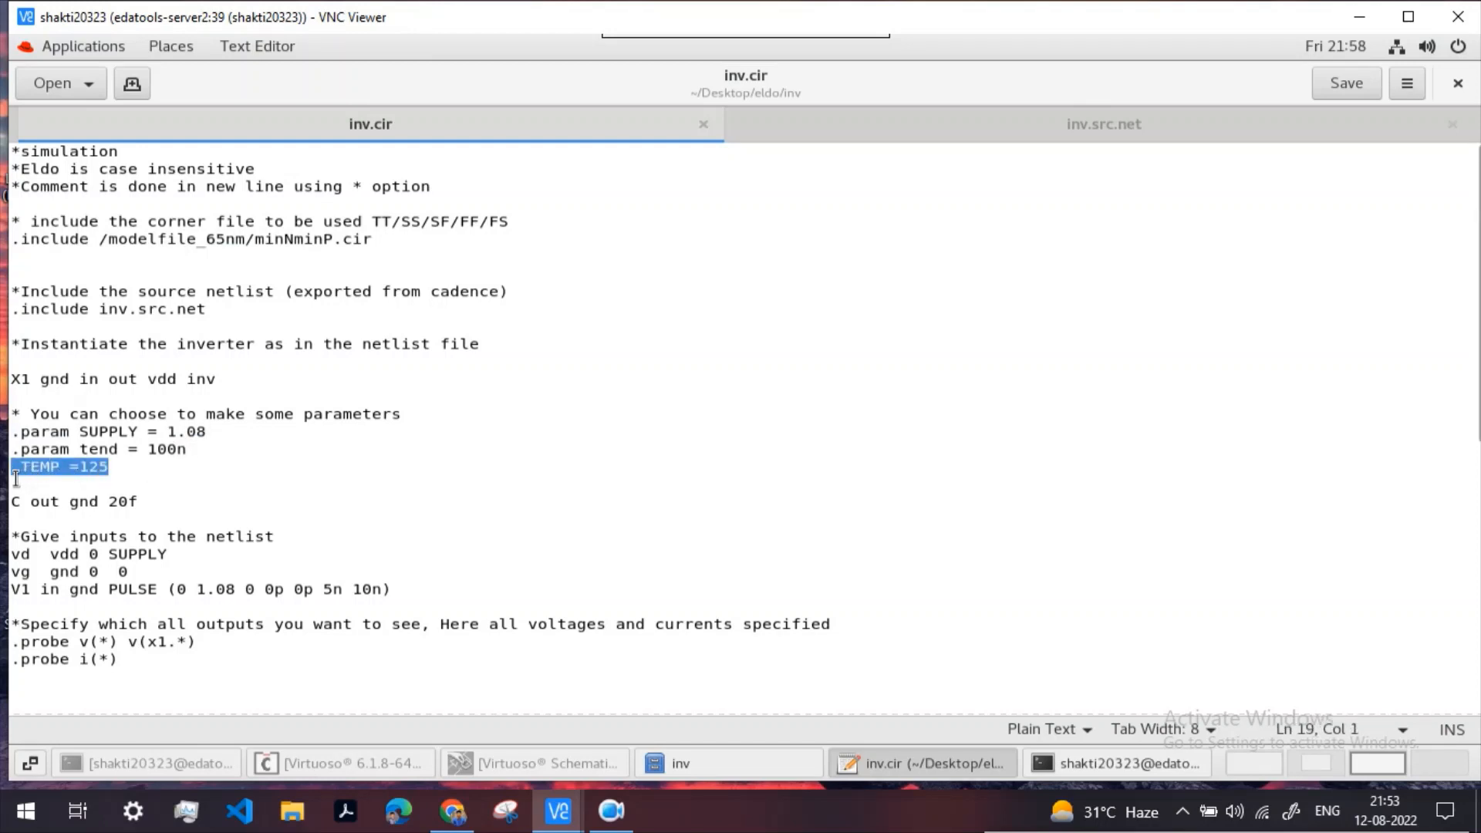
Step: Review the delay, rise and fall measure statements and the transient analysis line of inv.cir against its parameters
{"action": "left_click", "coordinate": [122, 479]}
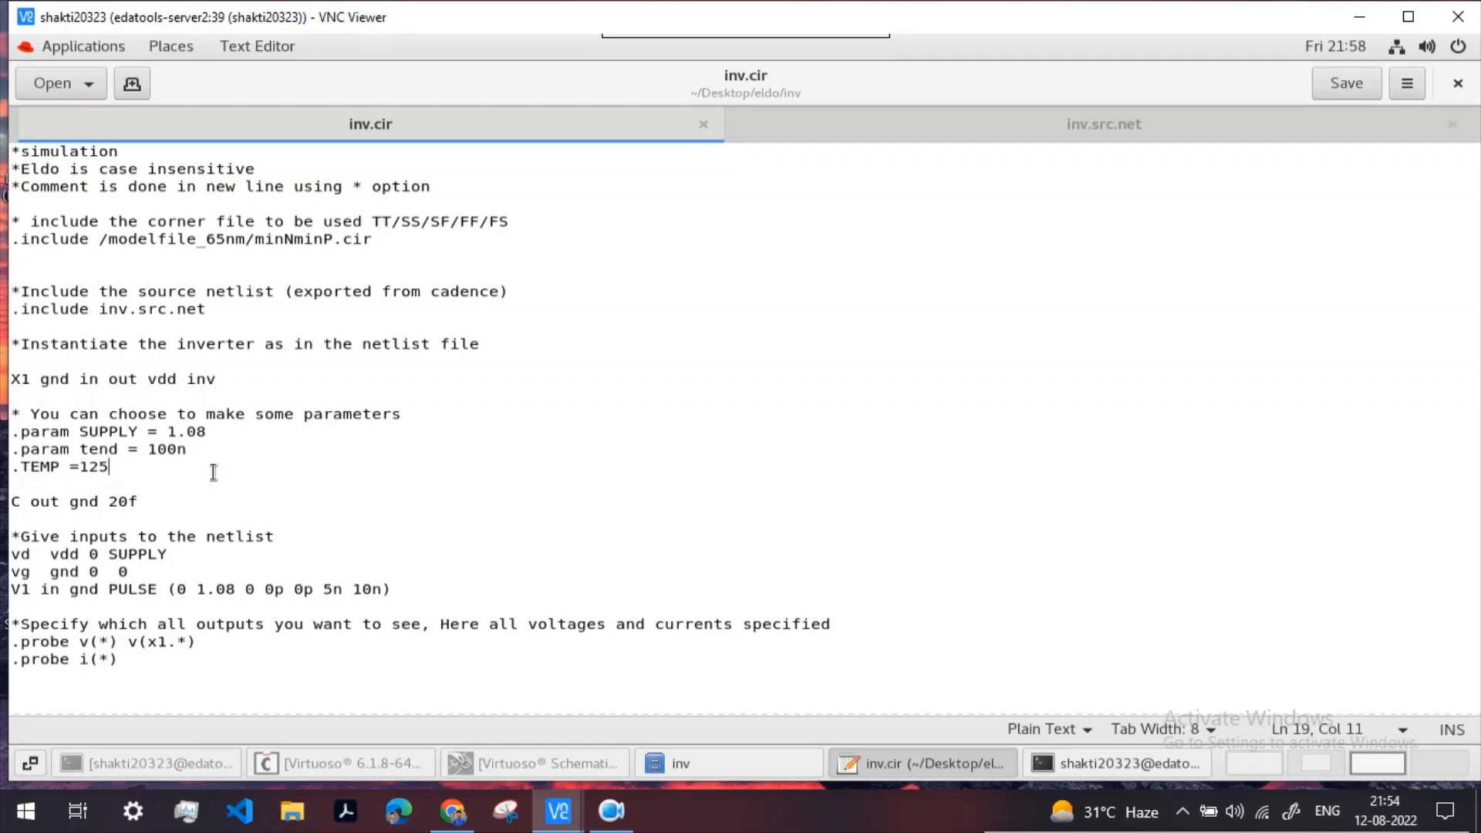
{"action": "scroll", "coordinate": [301, 475], "scroll_direction": "down", "scroll_amount": 10}
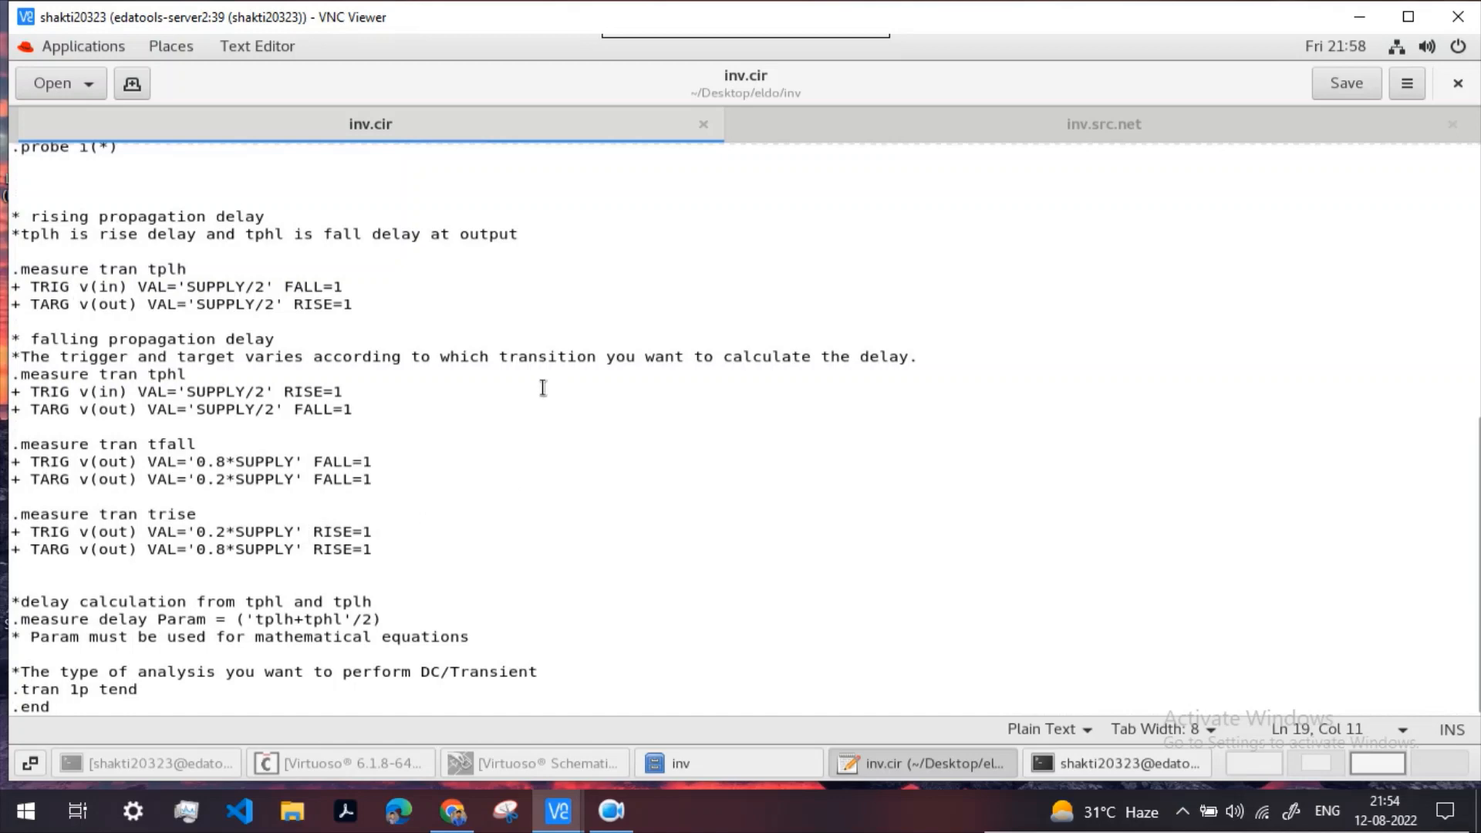
{"action": "scroll", "coordinate": [655, 458], "scroll_direction": "up", "scroll_amount": 10}
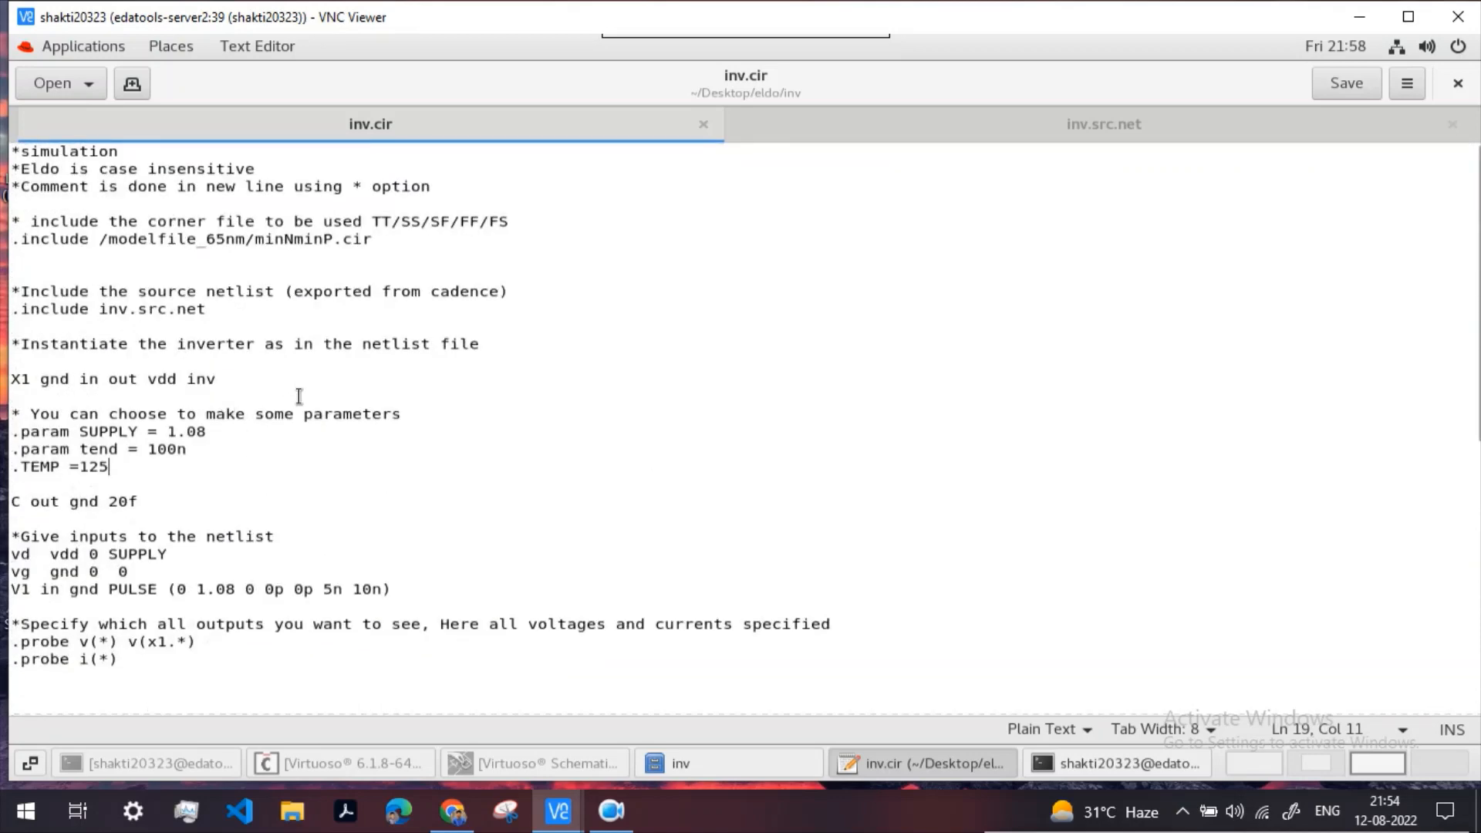
{"action": "scroll", "coordinate": [301, 419], "scroll_direction": "down", "scroll_amount": 8}
{"action": "scroll", "coordinate": [301, 419], "scroll_direction": "down", "scroll_amount": 2}
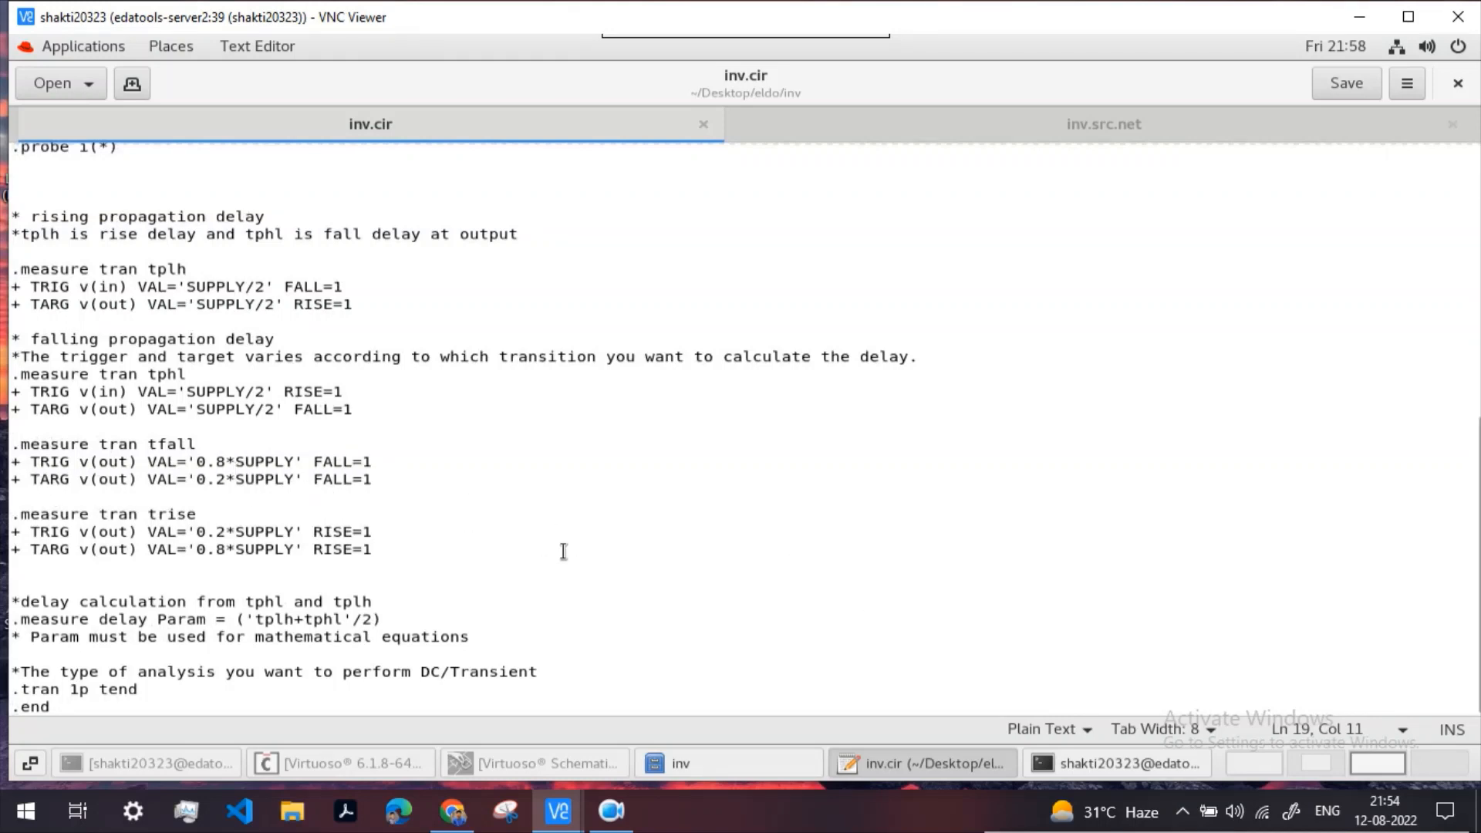
{"action": "scroll", "coordinate": [567, 555], "scroll_direction": "up", "scroll_amount": 7}
{"action": "scroll", "coordinate": [573, 556], "scroll_direction": "up", "scroll_amount": 4}
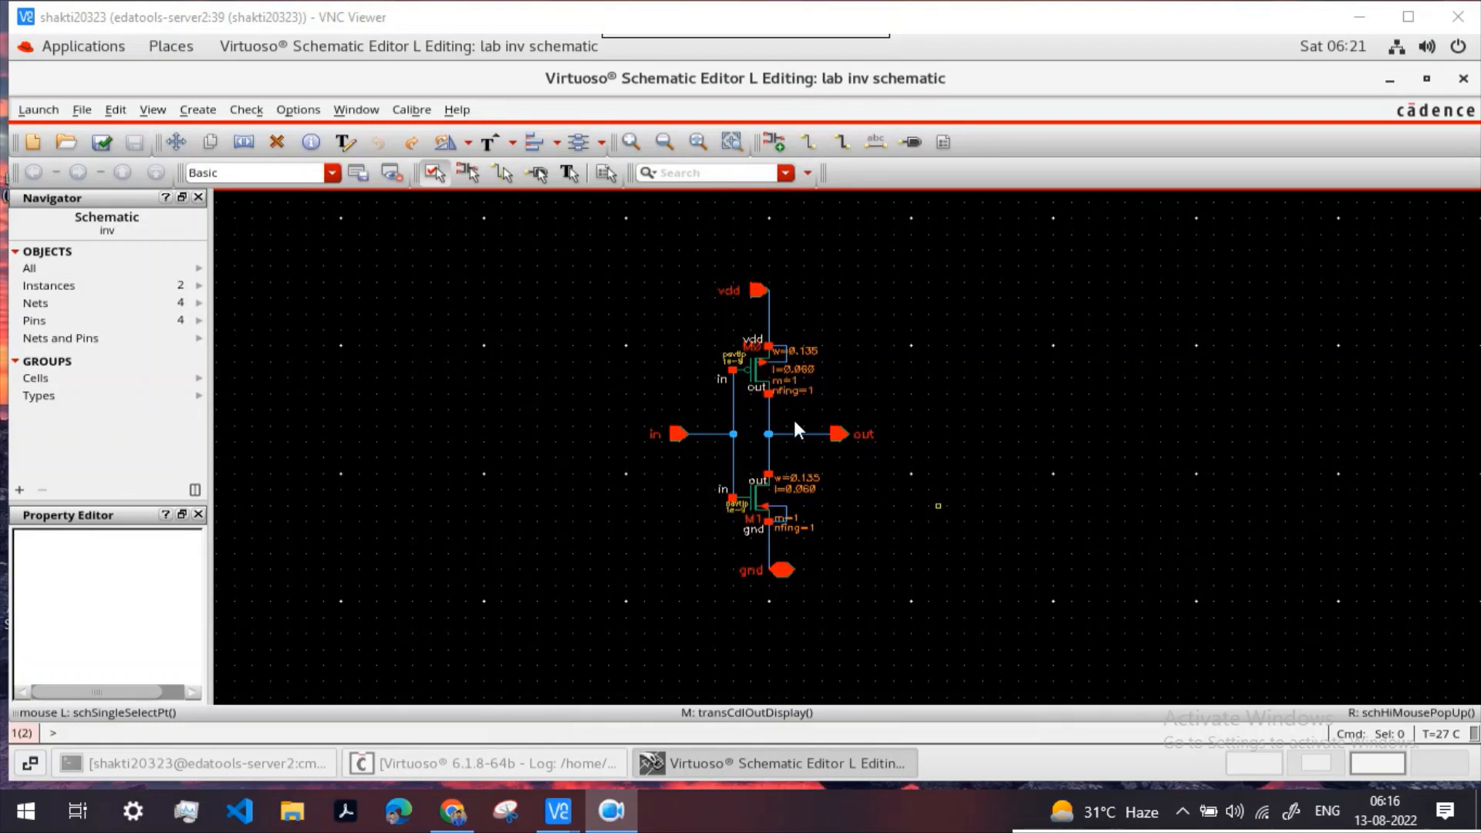
Step: Launch Layout XL from the inv schematic and create a new layout view in library lab with automatic configuration
{"action": "left_click", "coordinate": [39, 110]}
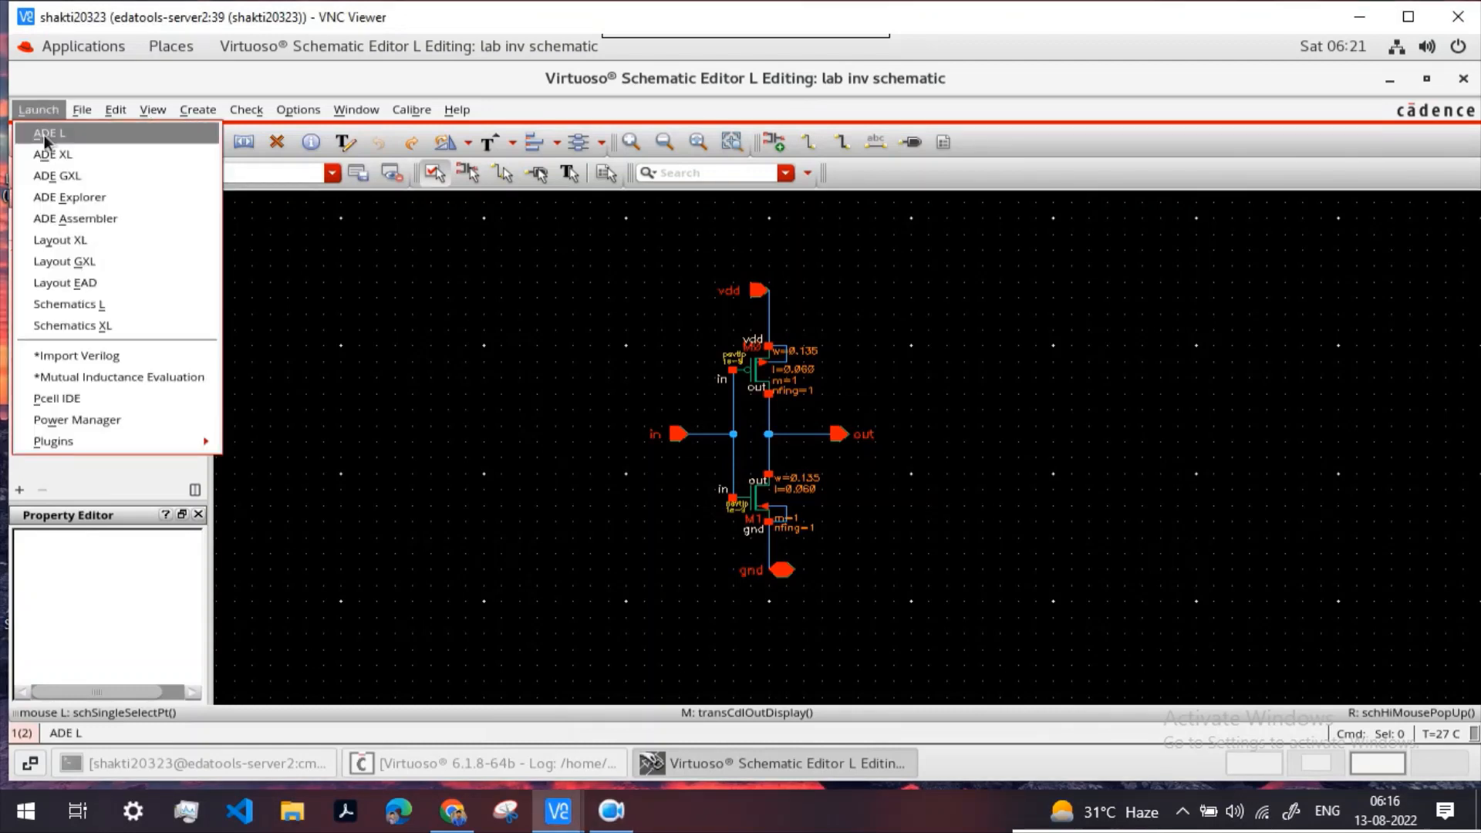
{"action": "left_click", "coordinate": [80, 241]}
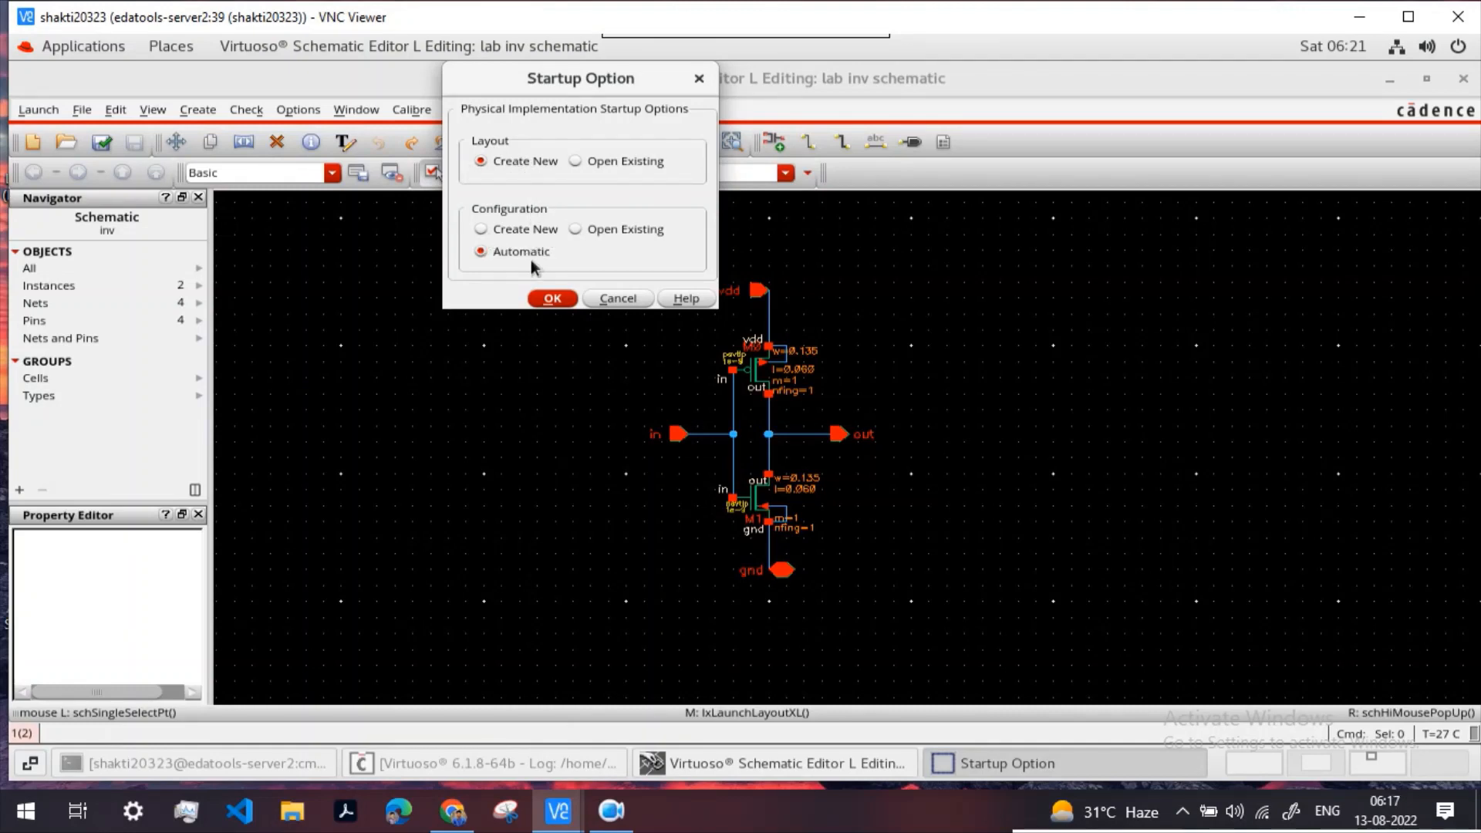
{"action": "left_click", "coordinate": [552, 299]}
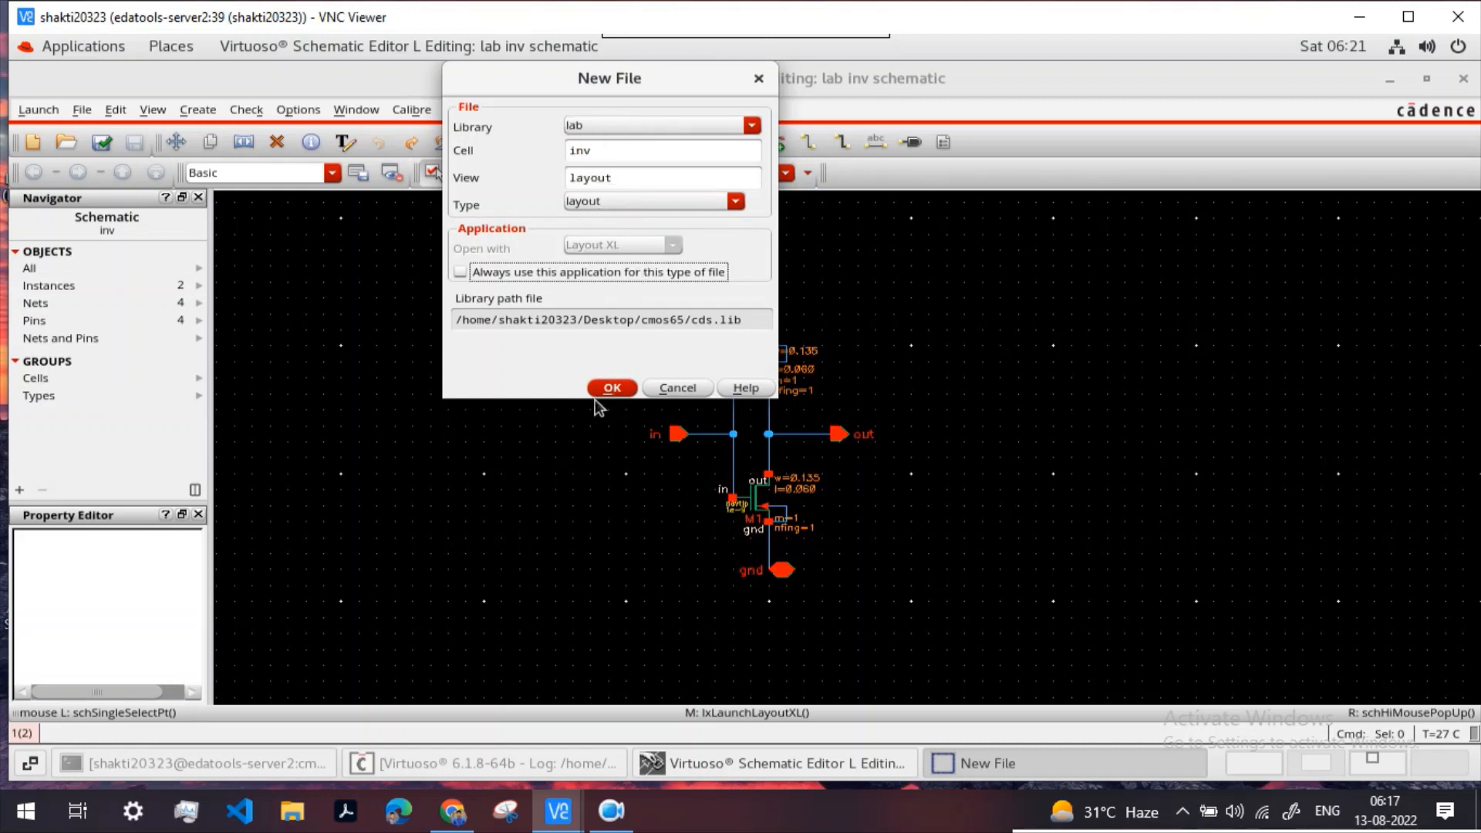
{"action": "left_click", "coordinate": [612, 389]}
{"action": "left_click", "coordinate": [633, 384]}
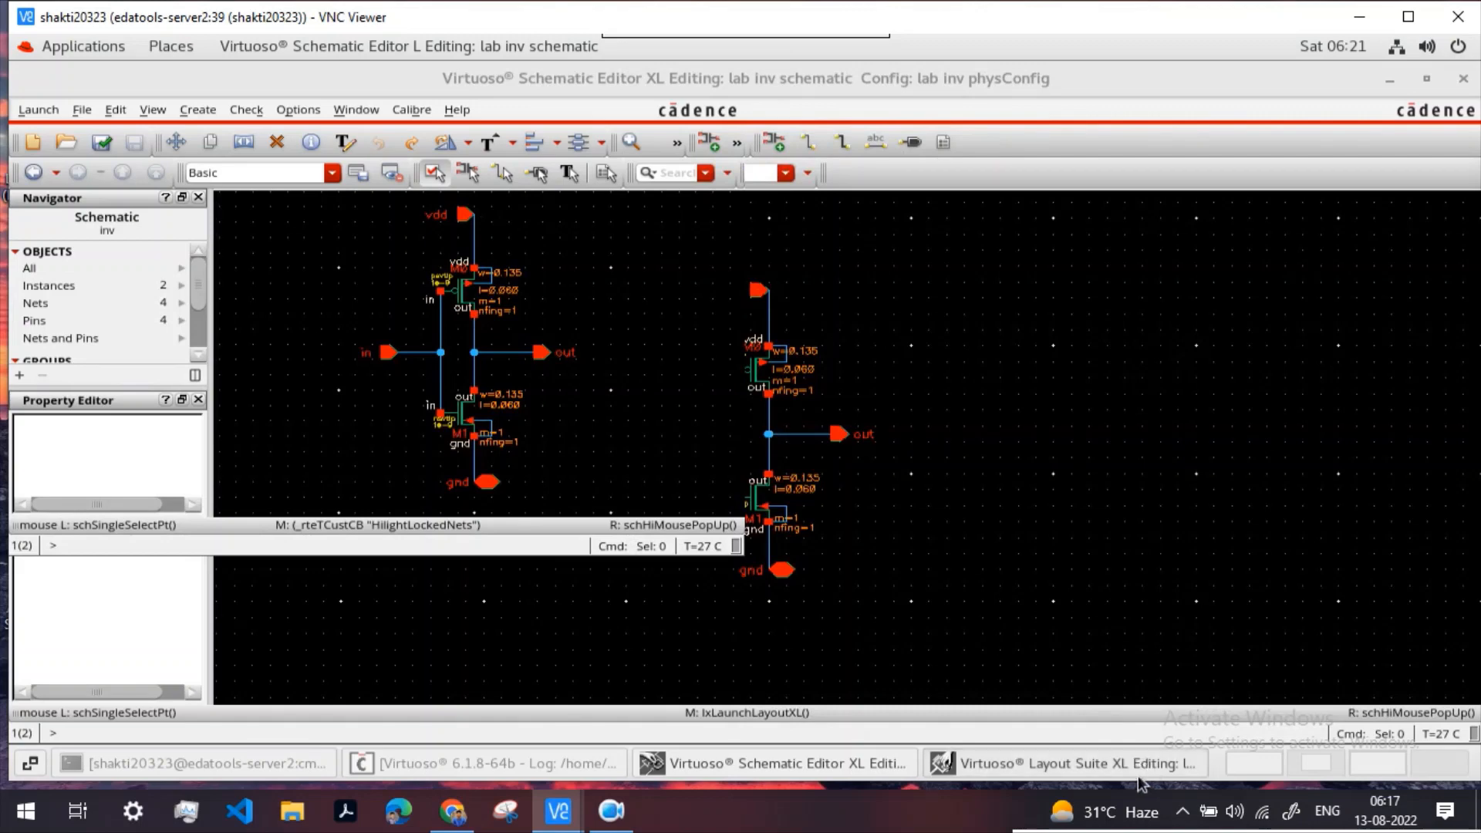
Step: Bring the inv layout window to the front, maximize it, and check the schematic window before returning to the layout
{"action": "left_click", "coordinate": [1063, 765]}
{"action": "left_click", "coordinate": [1062, 768]}
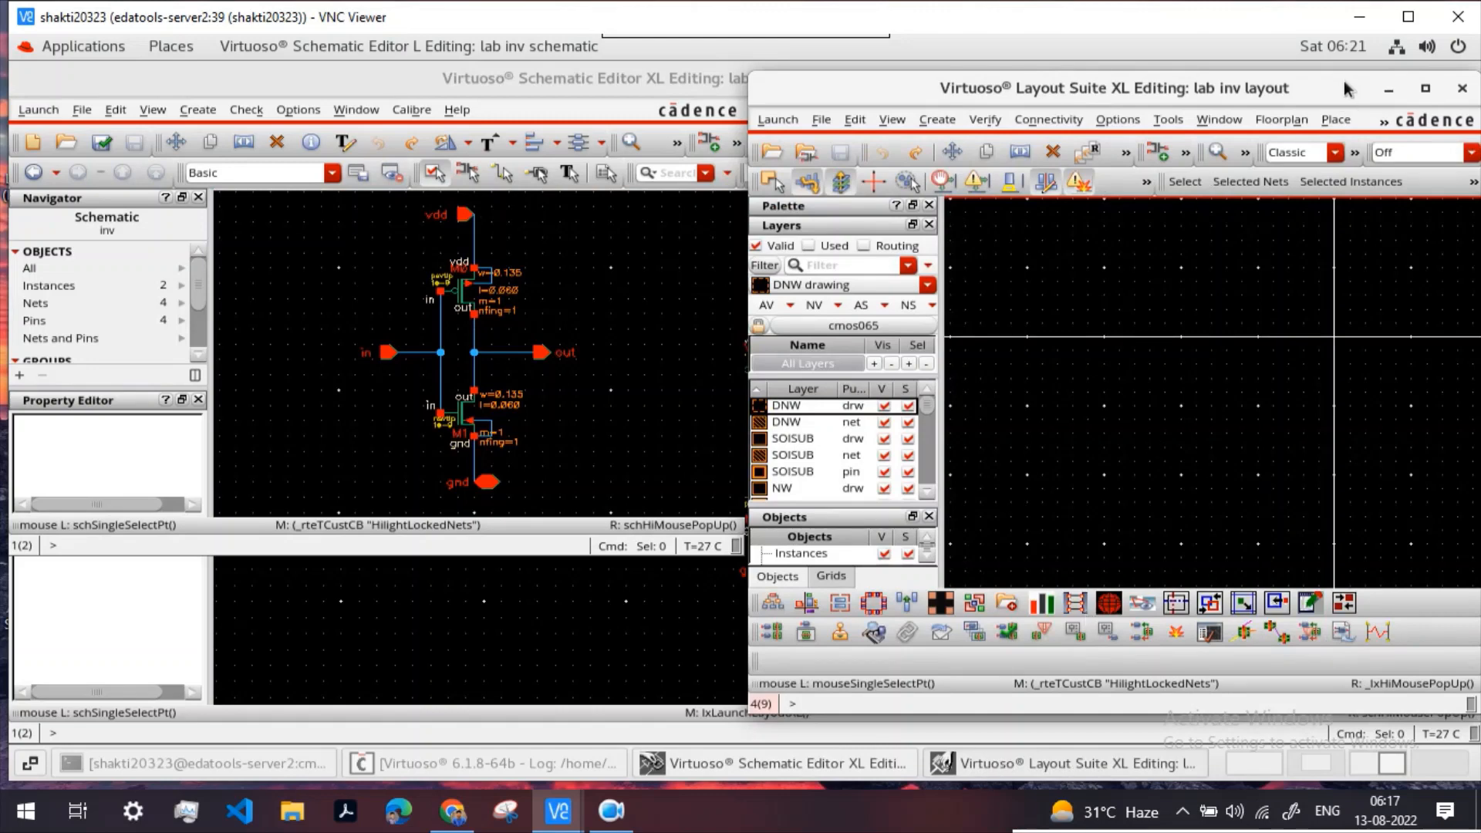
{"action": "left_click_drag", "start_coordinate": [1345, 88], "coordinate": [993, 96]}
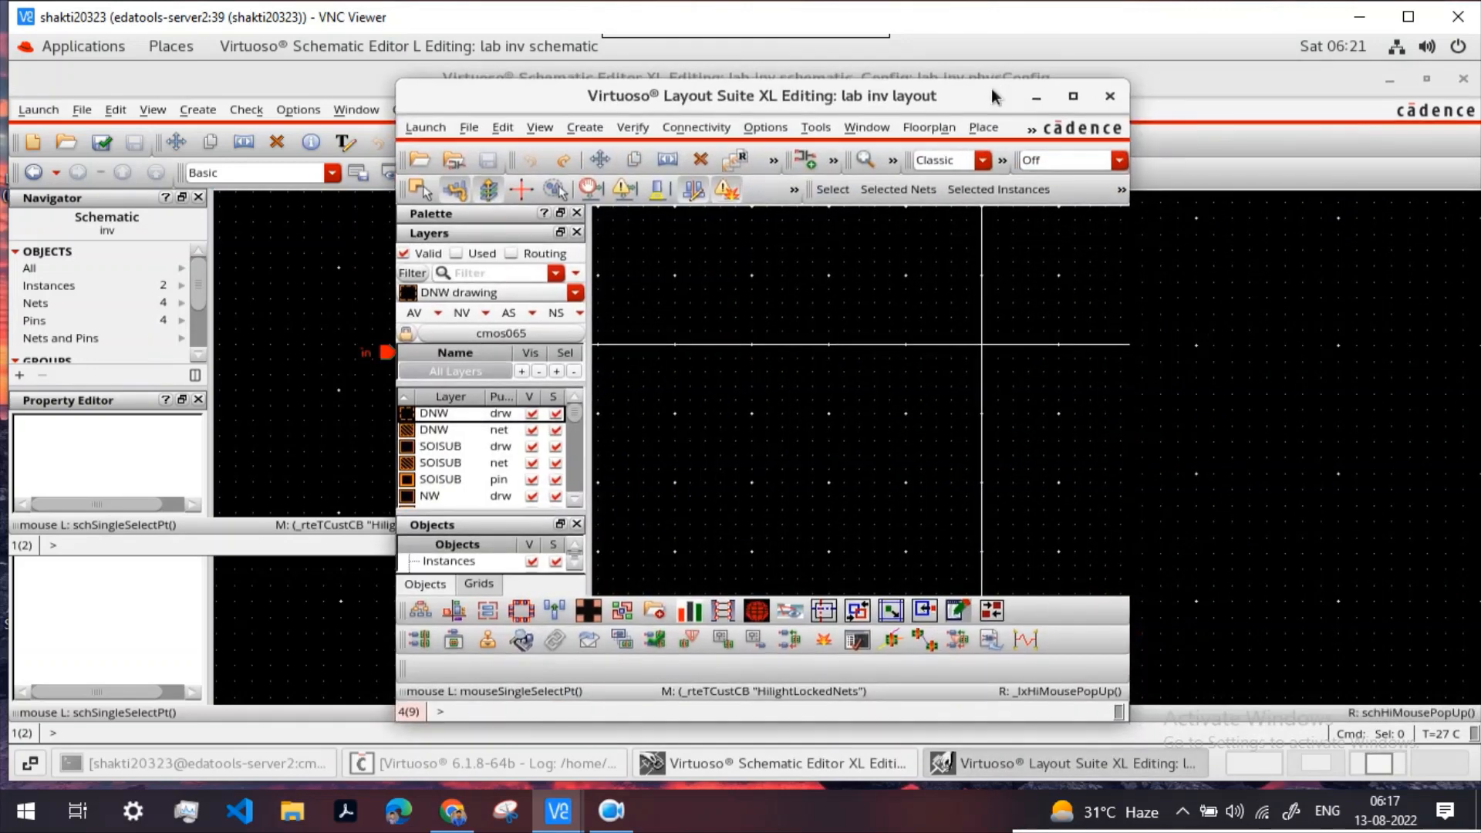
{"action": "left_click", "coordinate": [1072, 96]}
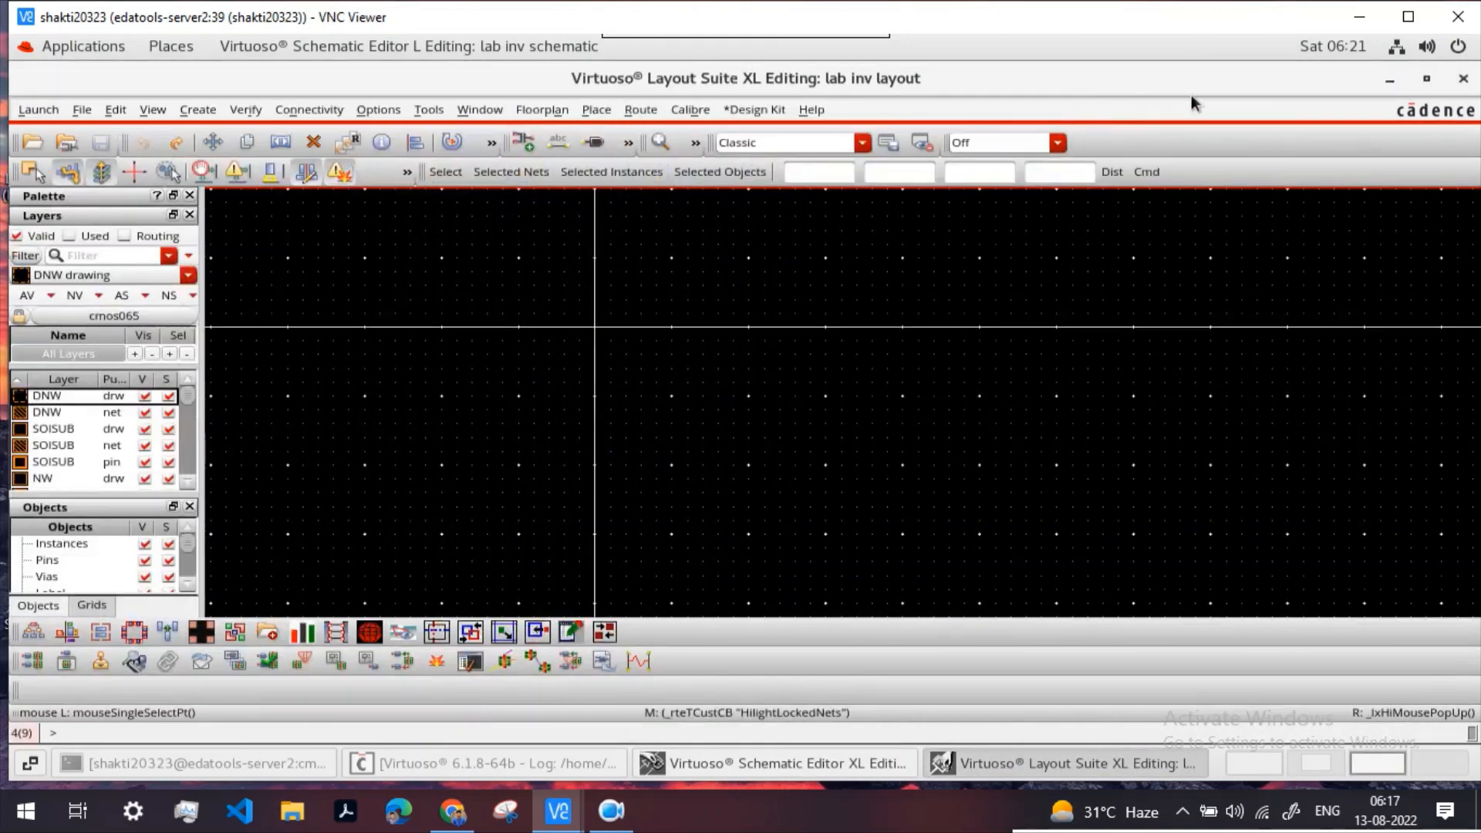
{"action": "left_click", "coordinate": [764, 765]}
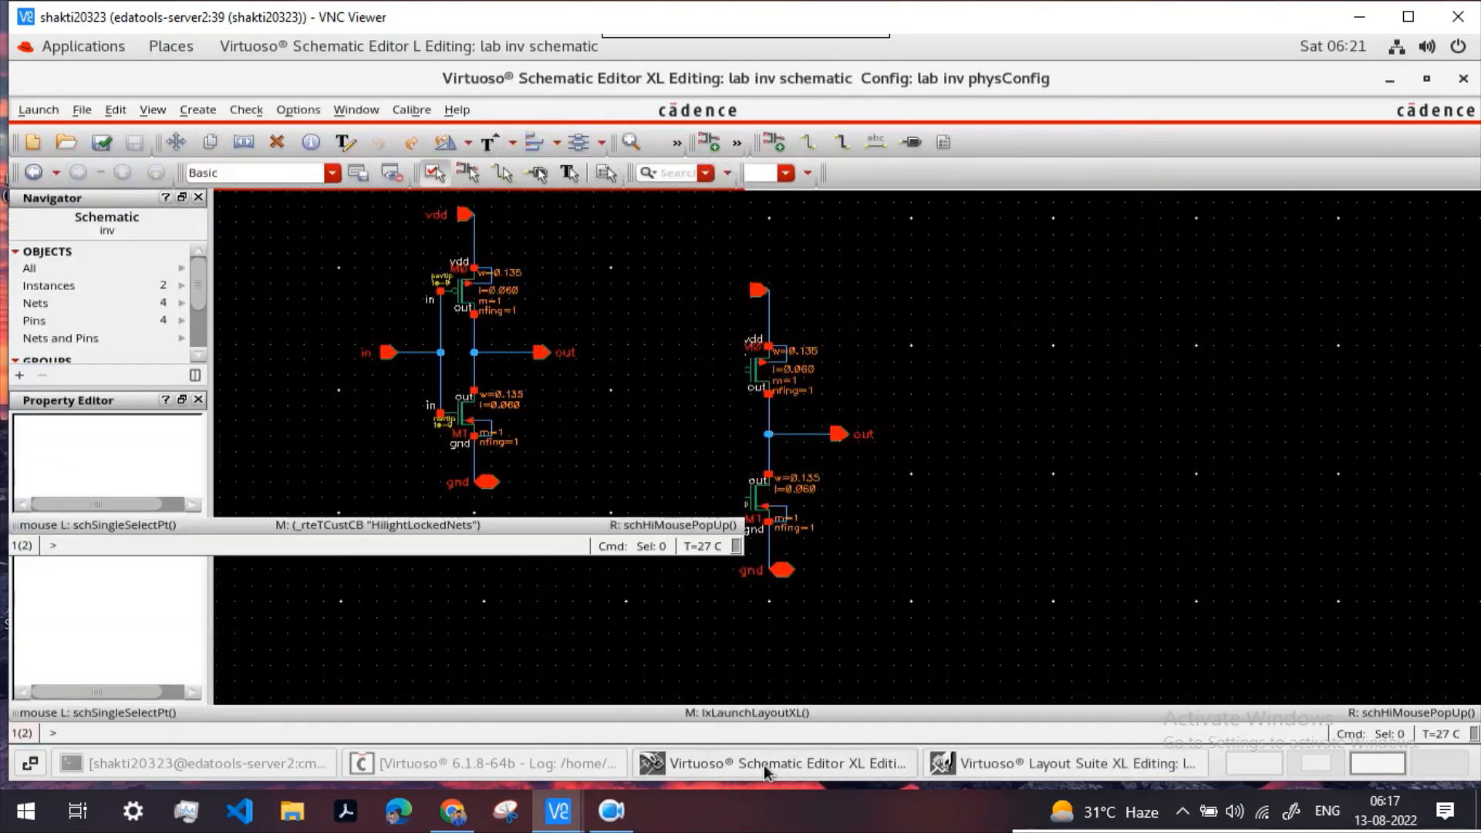
{"action": "left_click", "coordinate": [764, 765]}
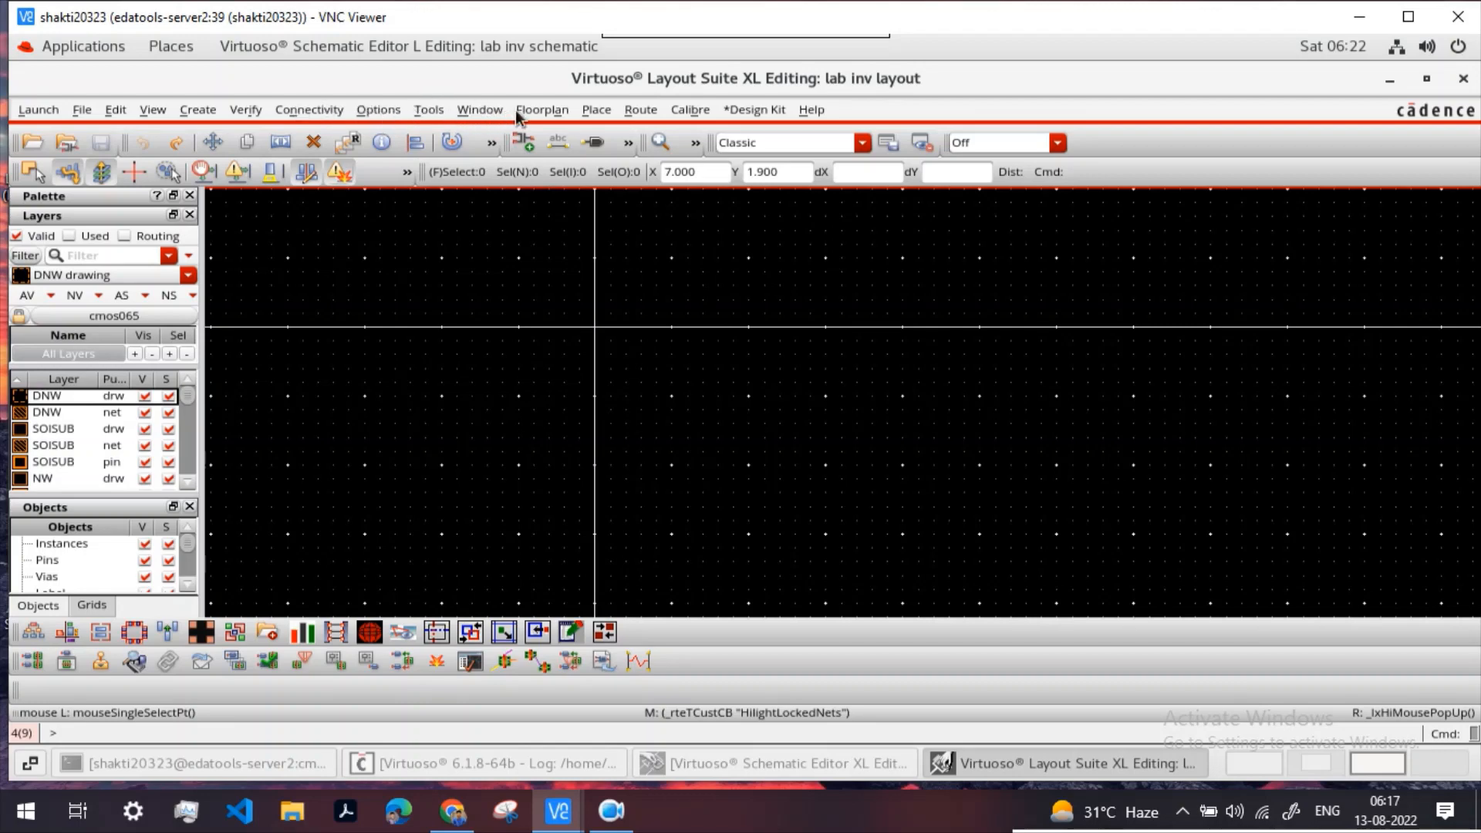
Step: Open the layout's display options and set the minor and major grid spacing to 0.005
{"action": "key", "text": "e"}
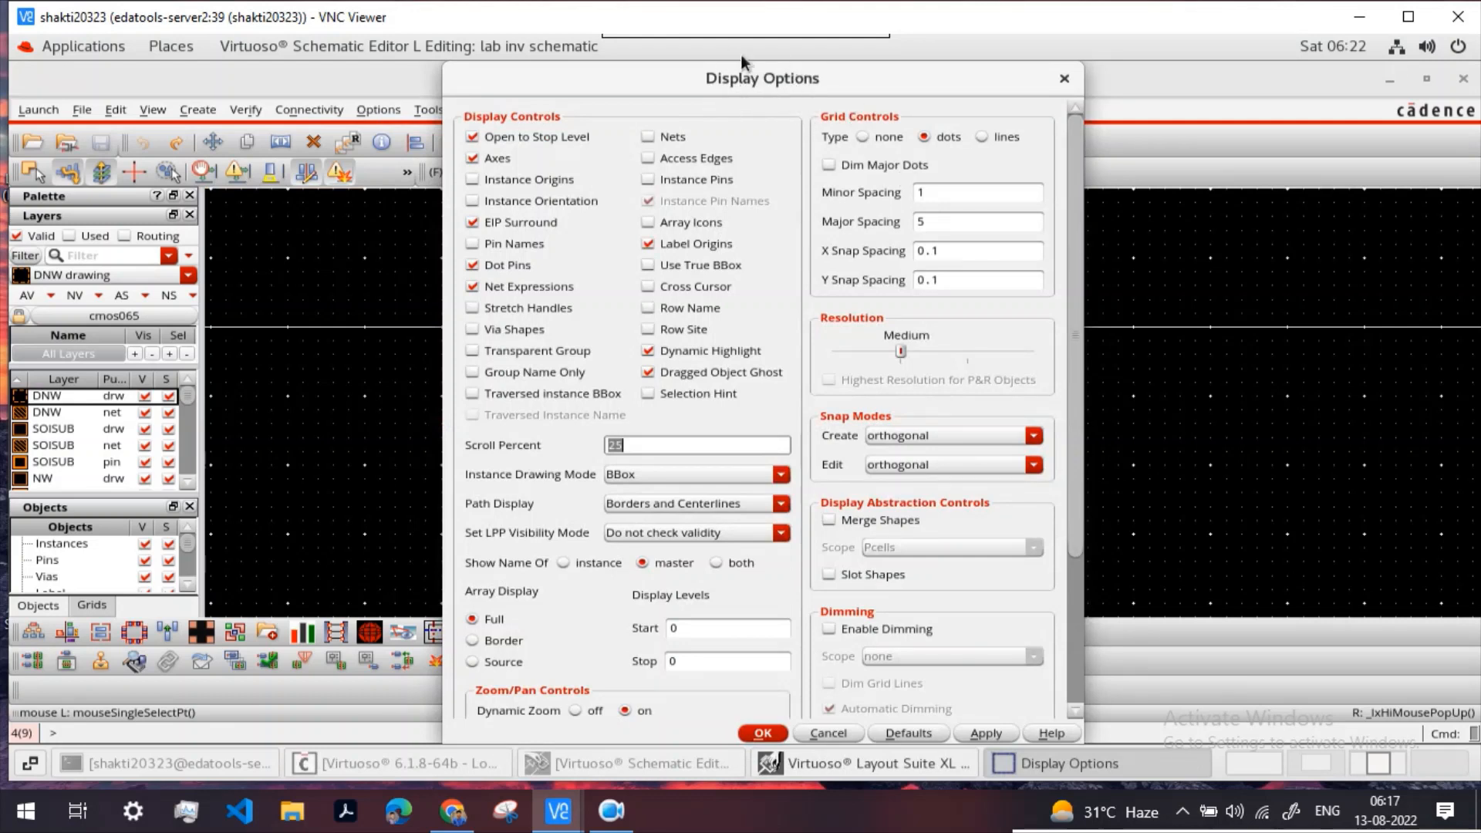
{"action": "left_click", "coordinate": [936, 199]}
{"action": "key", "text": "BackSpace"}
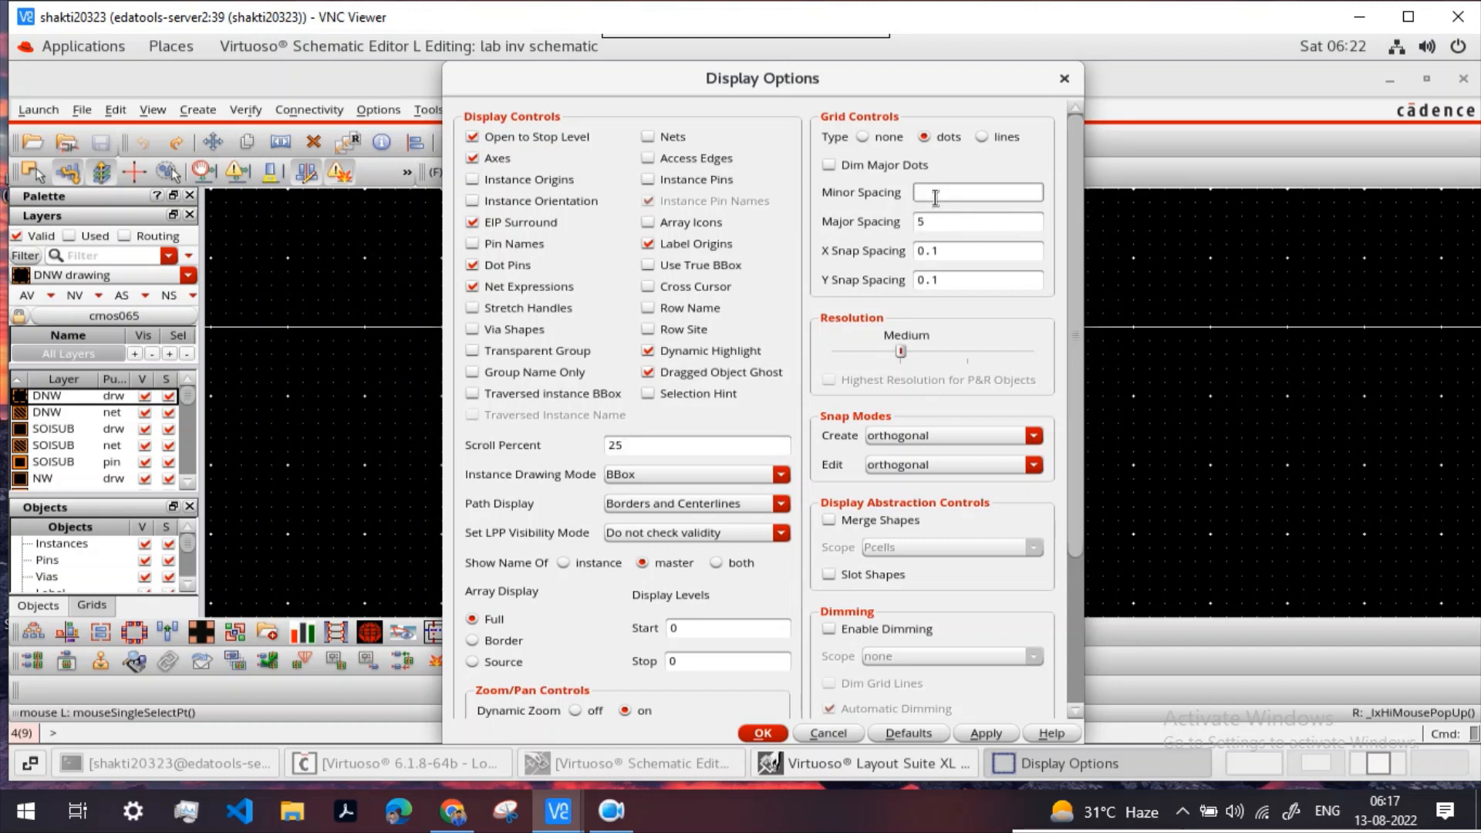
{"action": "type", "text": "0.005"}
{"action": "left_click", "coordinate": [938, 226]}
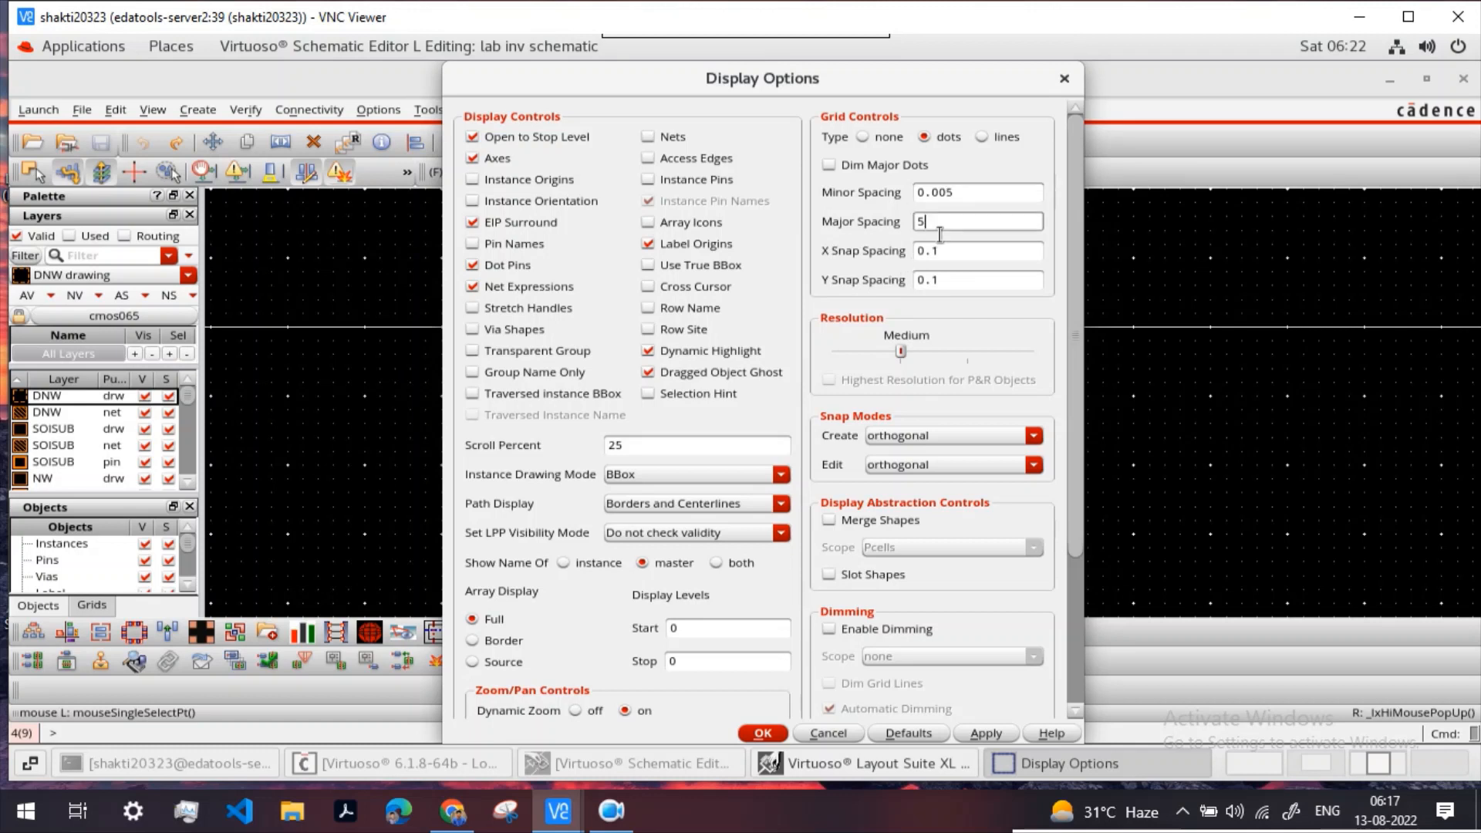
{"action": "type", "text": "0.005"}
Step: Set the X and Y snap spacing to 0.005 and apply the display options
{"action": "left_click", "coordinate": [948, 254]}
{"action": "key", "text": "BackSpace"}
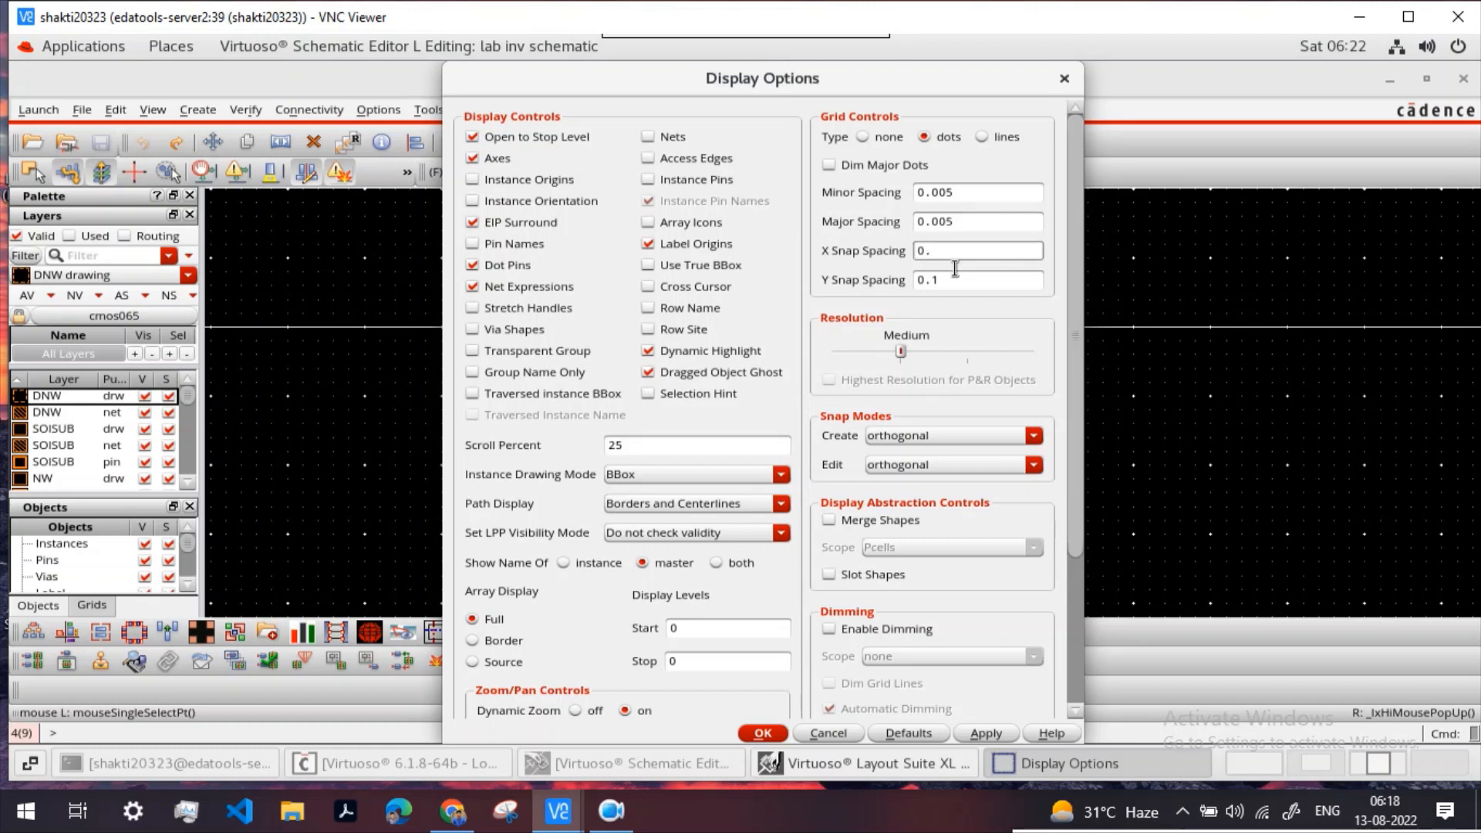
{"action": "type", "text": "005"}
{"action": "left_click", "coordinate": [953, 282]}
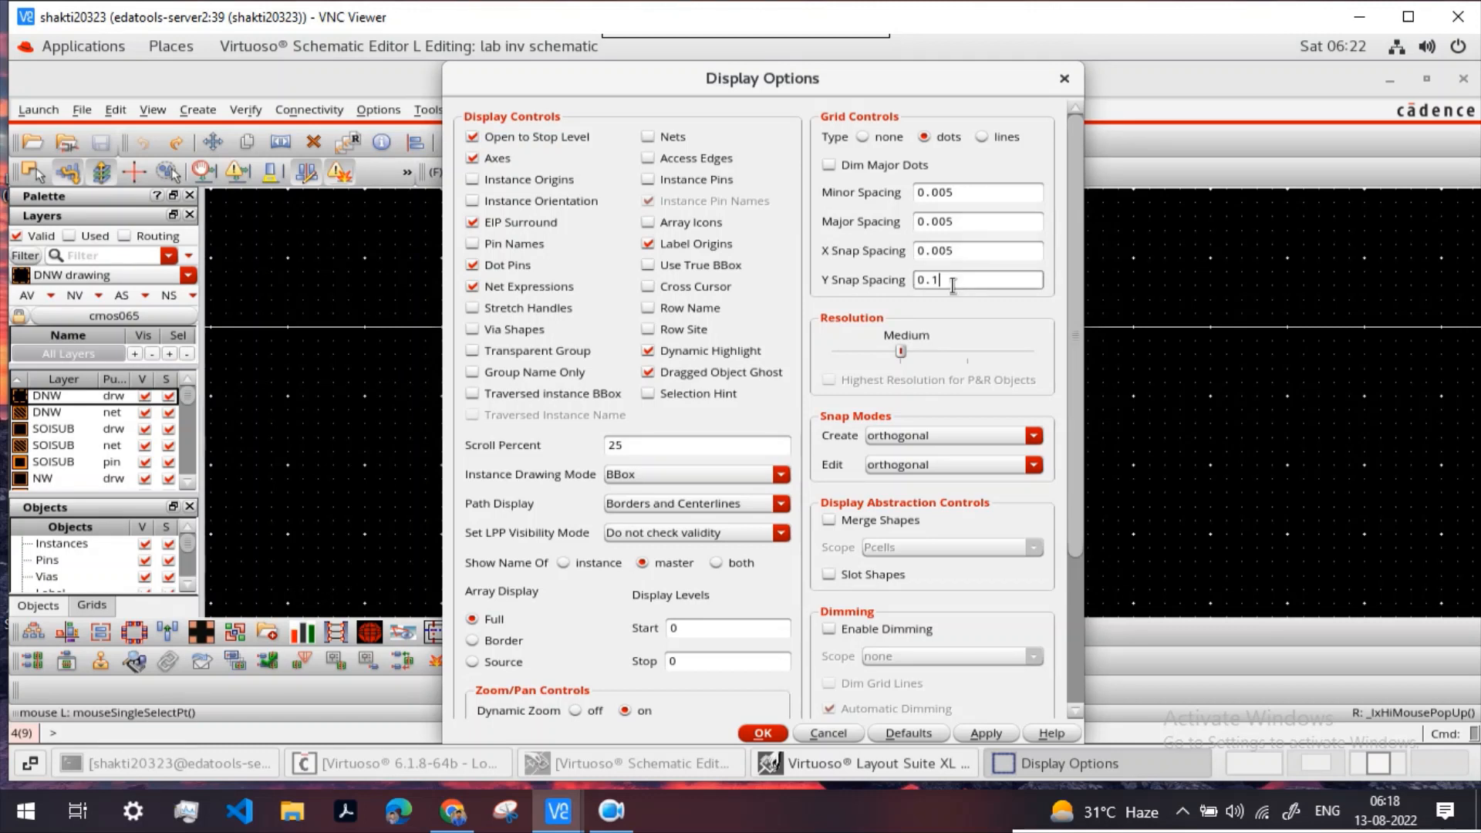
{"action": "type", "text": "005"}
{"action": "left_click", "coordinate": [974, 733]}
{"action": "left_click", "coordinate": [763, 732]}
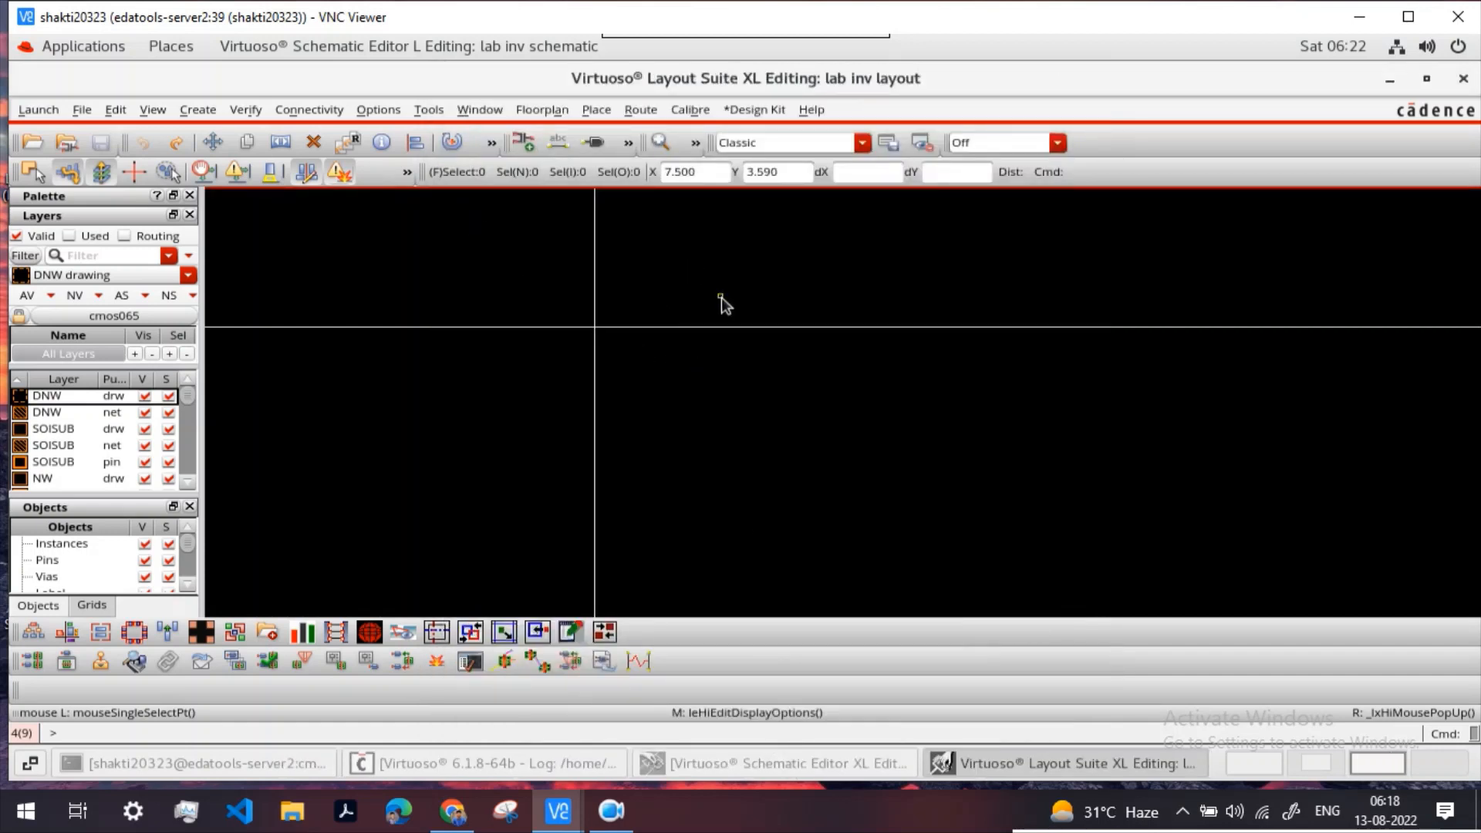
Step: Start creating a layout instance, browse the libraries and choose cmos065 as the source library
{"action": "scroll", "coordinate": [649, 318], "scroll_direction": "down", "scroll_amount": 1, "text": "ctrl"}
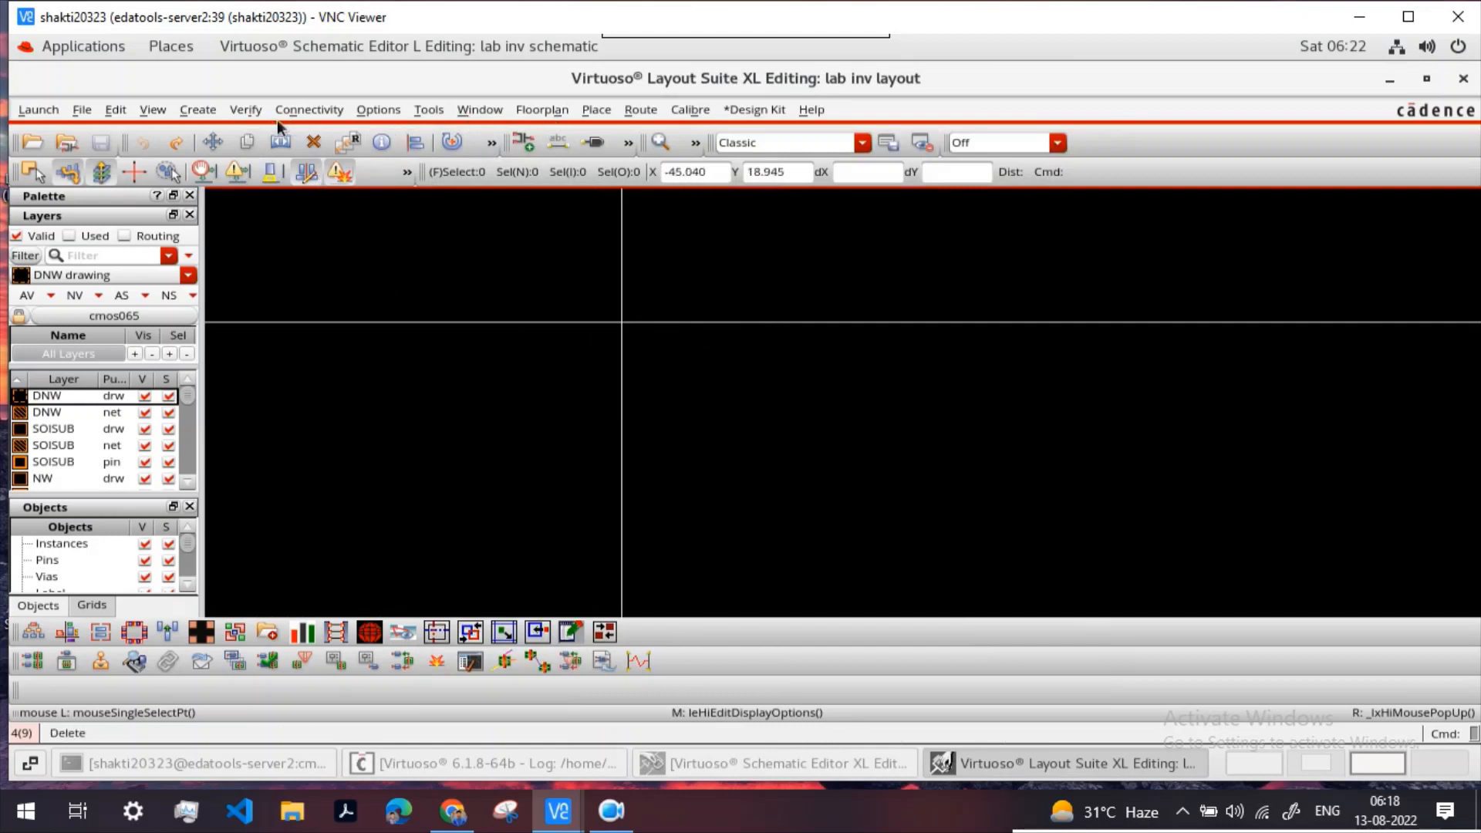
{"action": "left_click", "coordinate": [530, 147]}
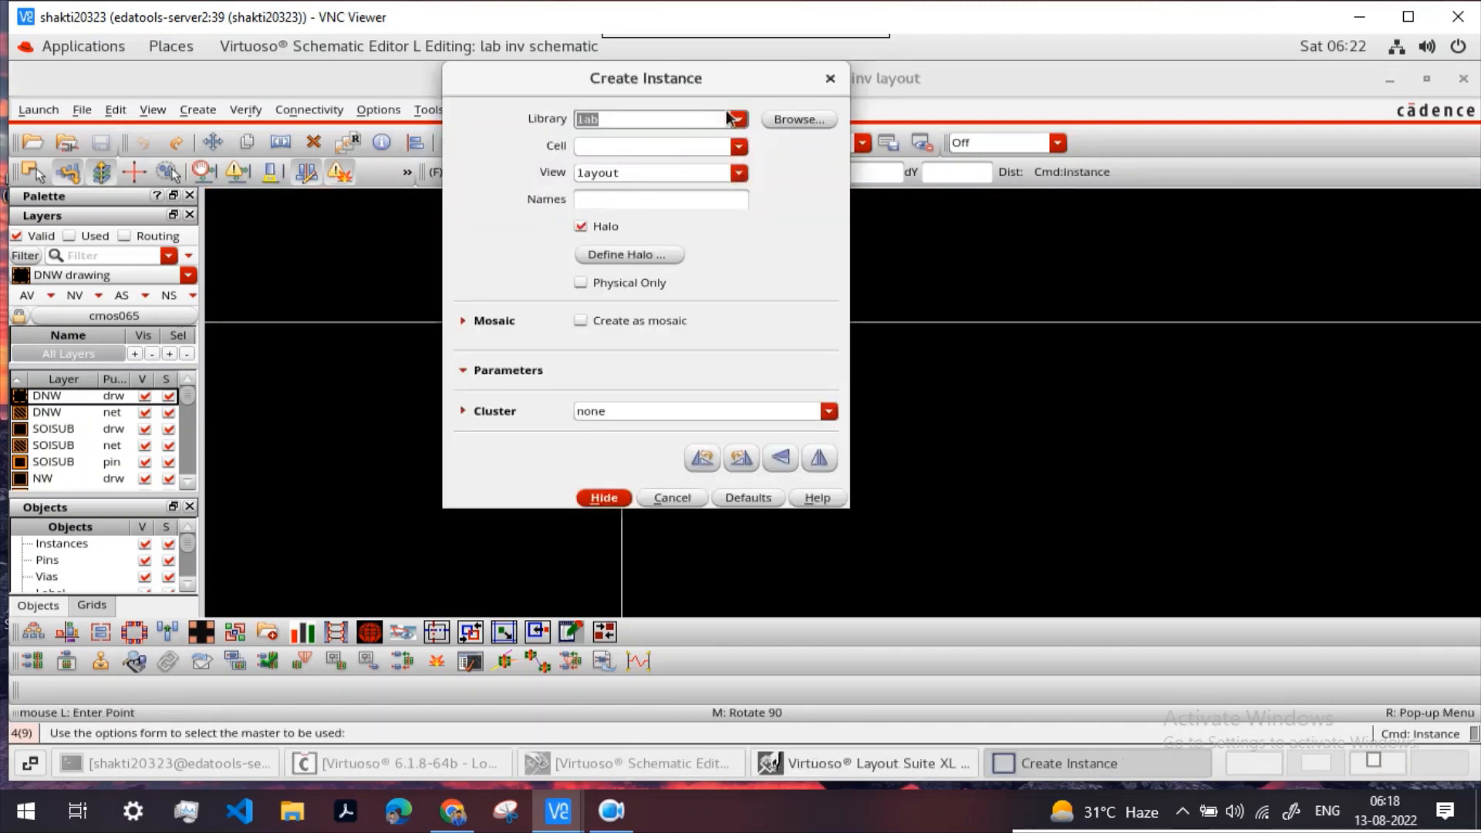
{"action": "left_click", "coordinate": [793, 117]}
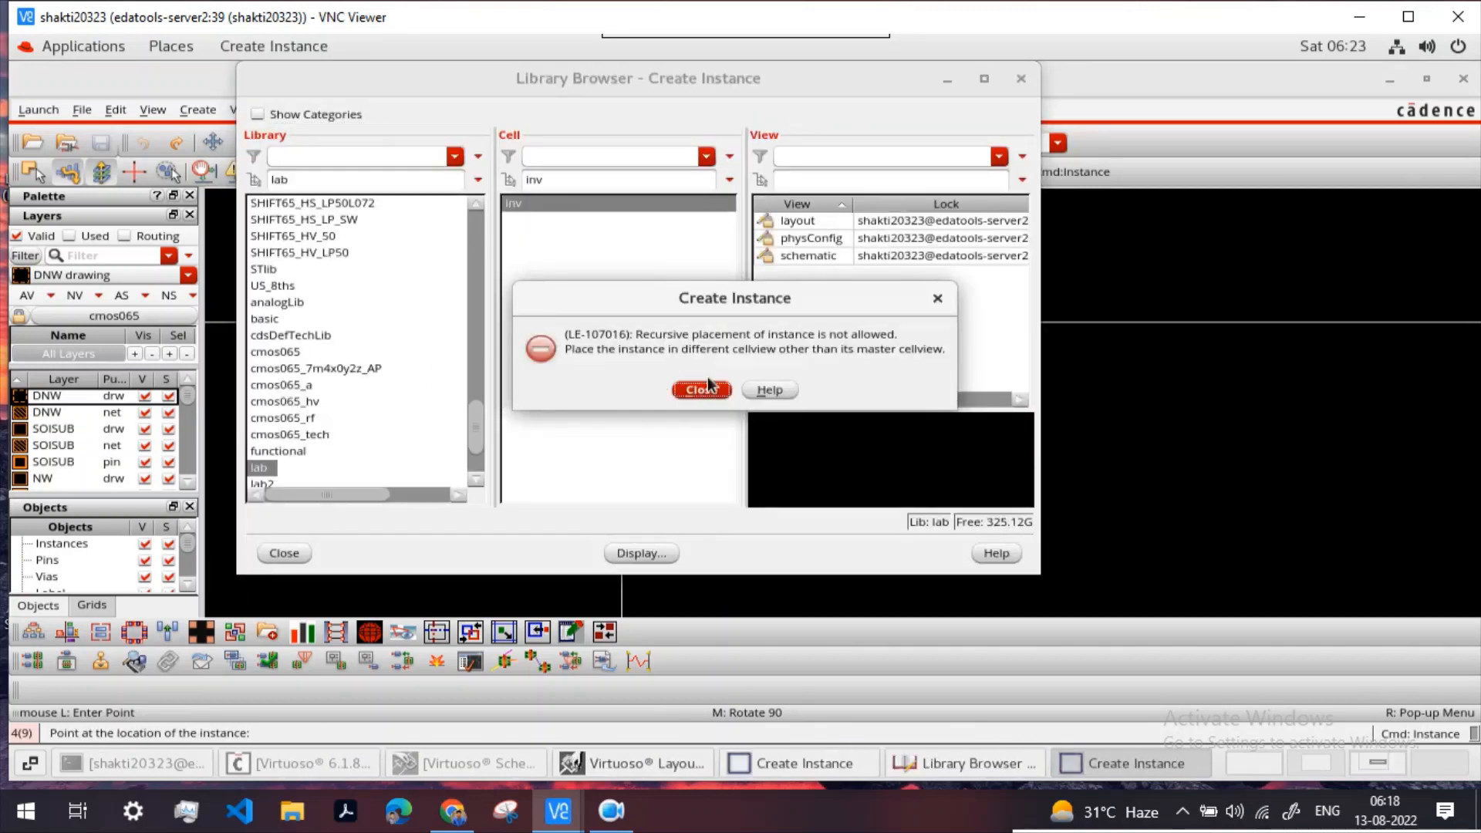
{"action": "left_click", "coordinate": [707, 392]}
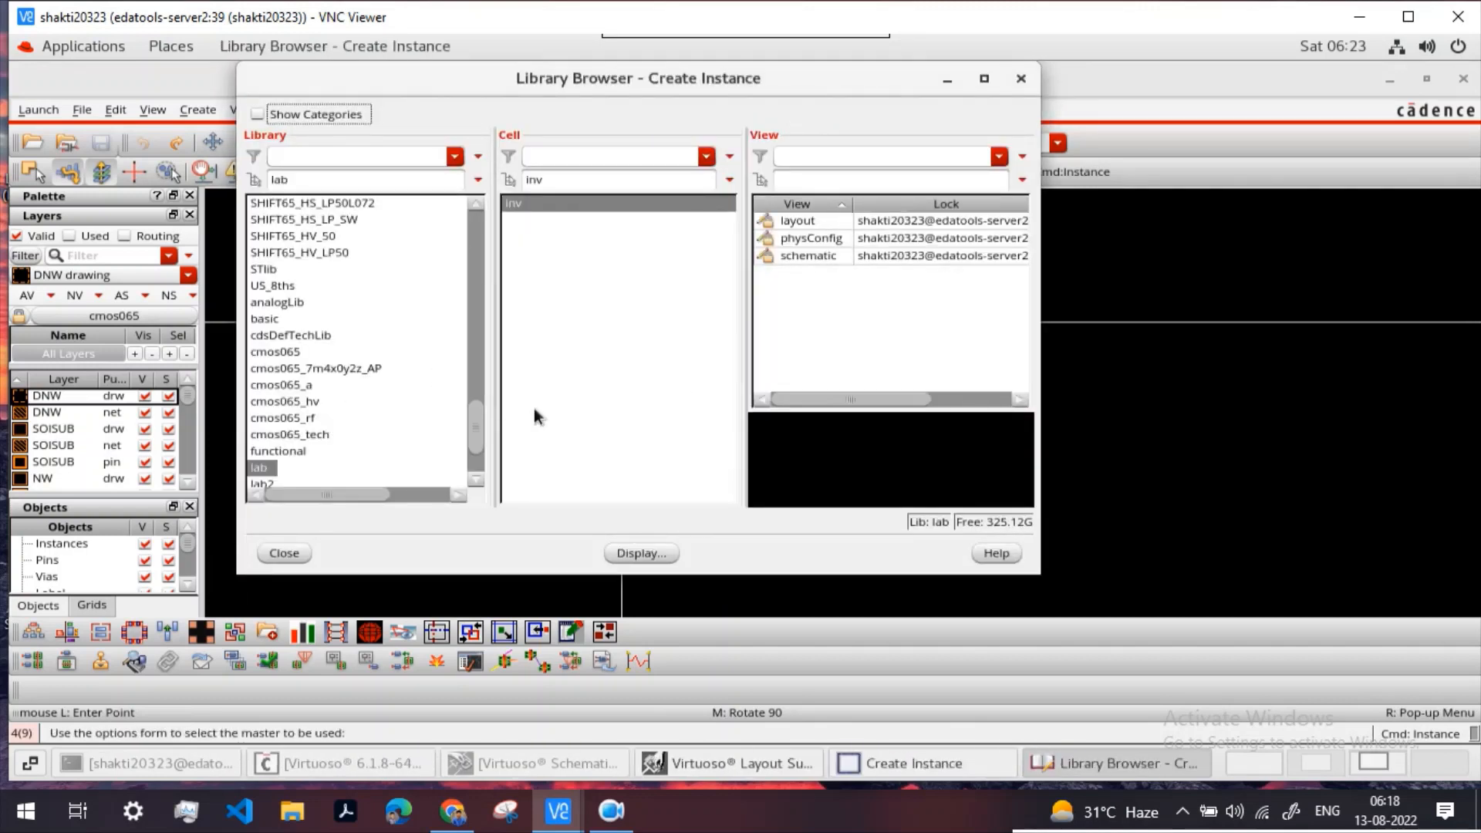
{"action": "scroll", "coordinate": [331, 406], "scroll_direction": "down", "scroll_amount": 2}
{"action": "scroll", "coordinate": [327, 404], "scroll_direction": "up", "scroll_amount": 5}
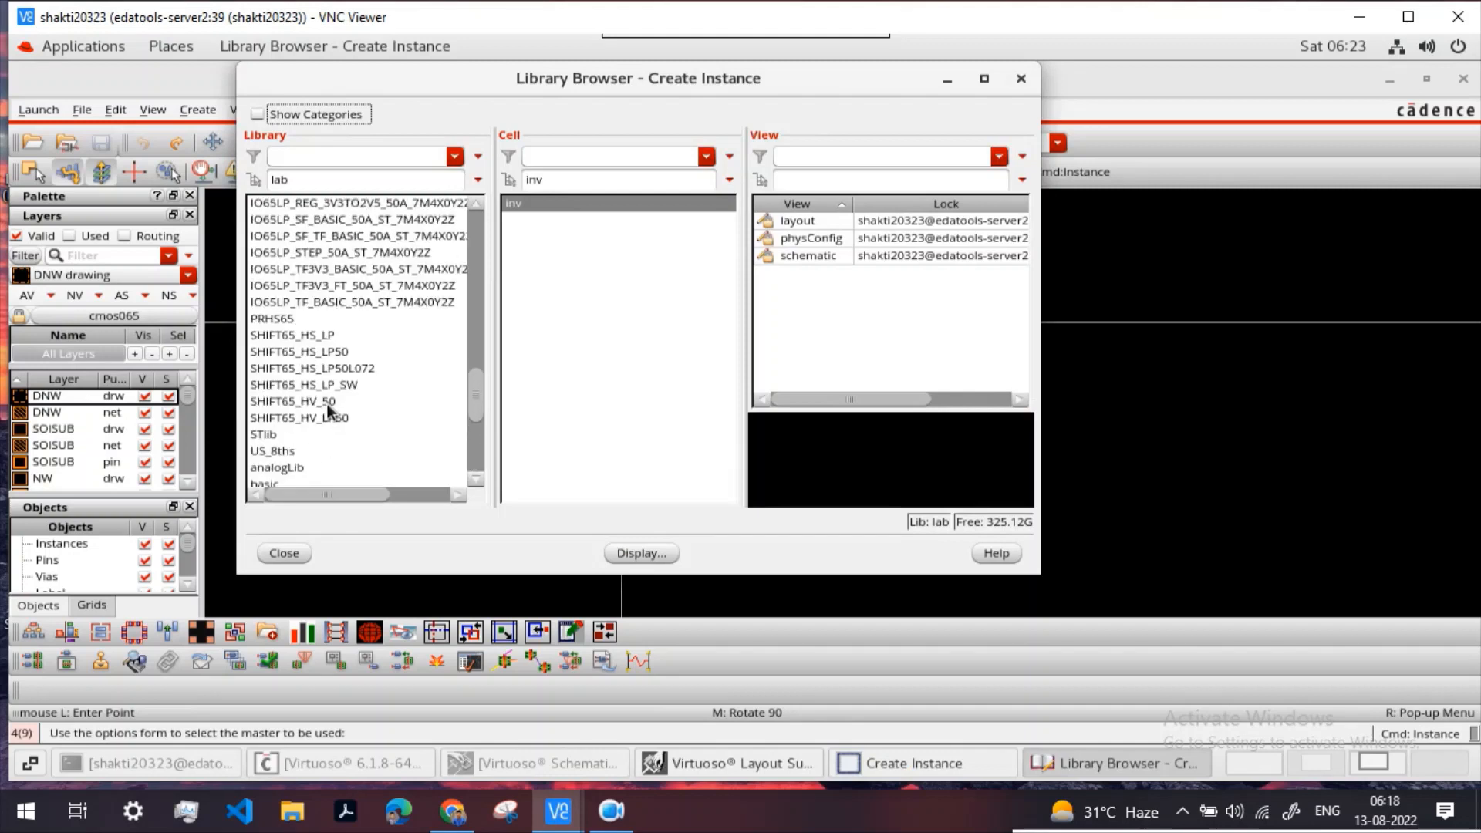
{"action": "scroll", "coordinate": [326, 404], "scroll_direction": "down", "scroll_amount": 3}
{"action": "left_click", "coordinate": [275, 370]}
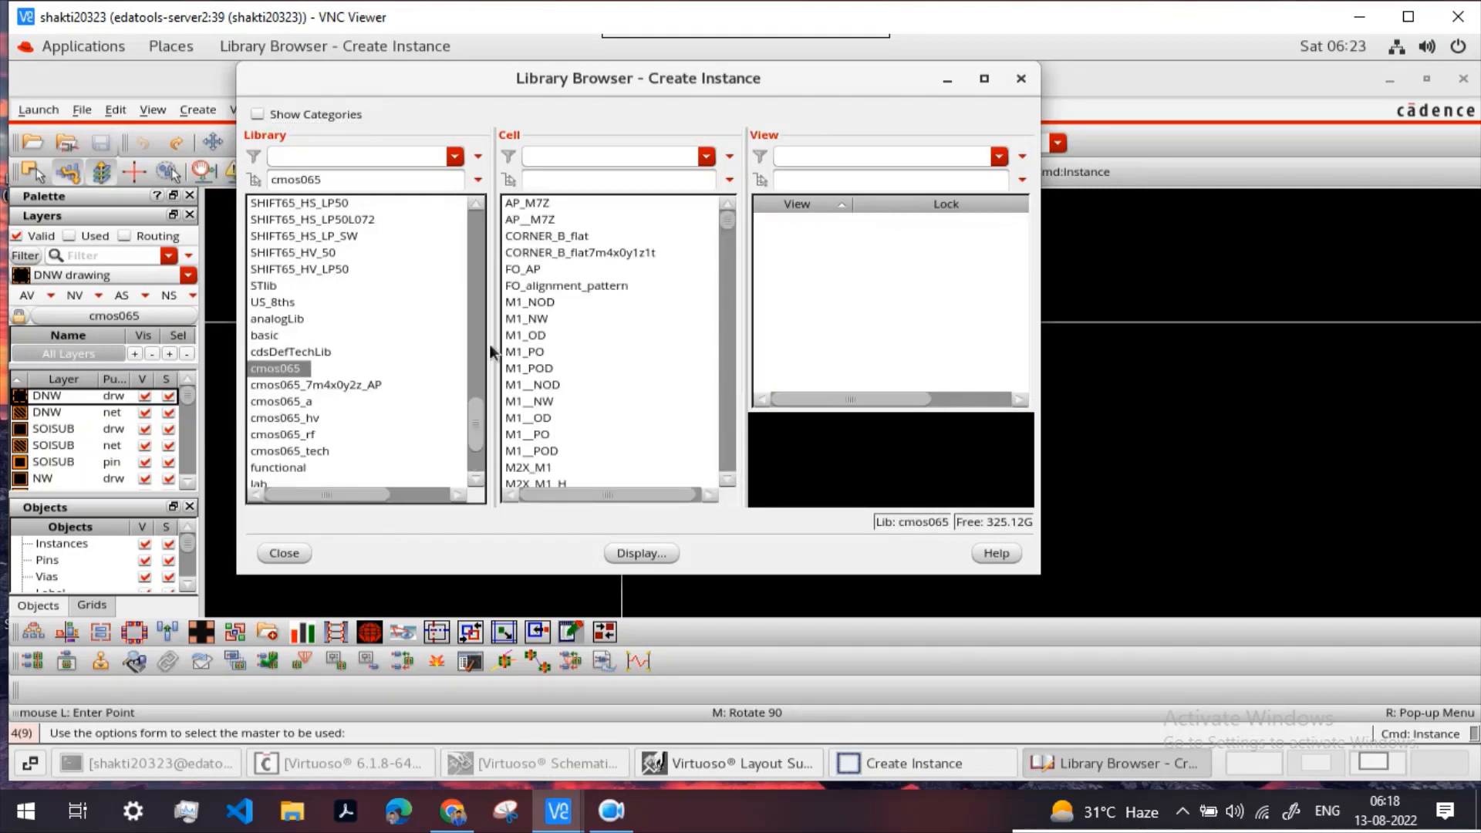
Step: Choose the layout view of cell psvtlp as the instance master and close the library browser
{"action": "scroll", "coordinate": [554, 333], "scroll_direction": "down", "scroll_amount": 10}
{"action": "left_click", "coordinate": [555, 182]}
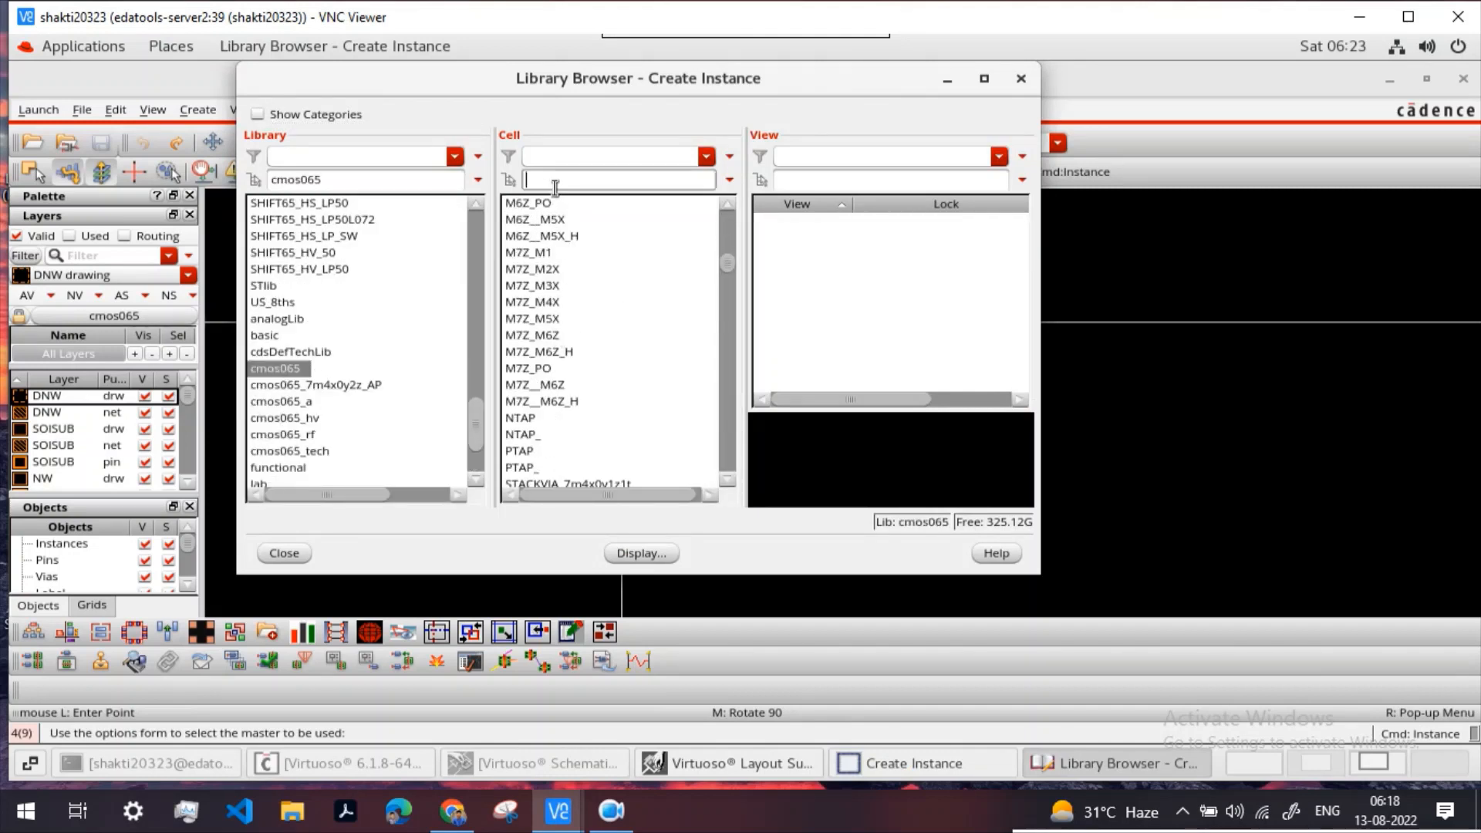
{"action": "type", "text": "psvtlp"}
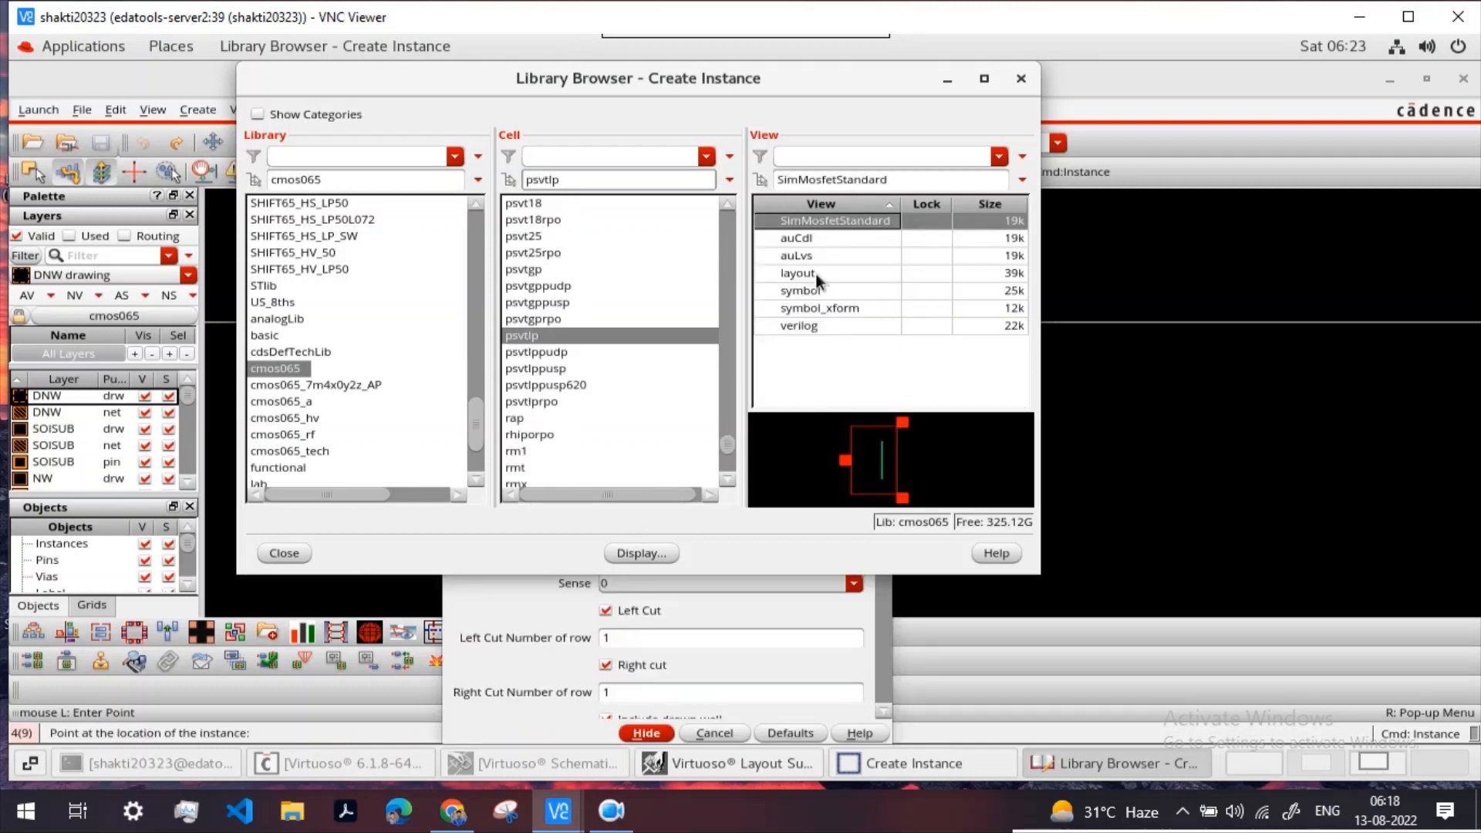
{"action": "left_click", "coordinate": [817, 275]}
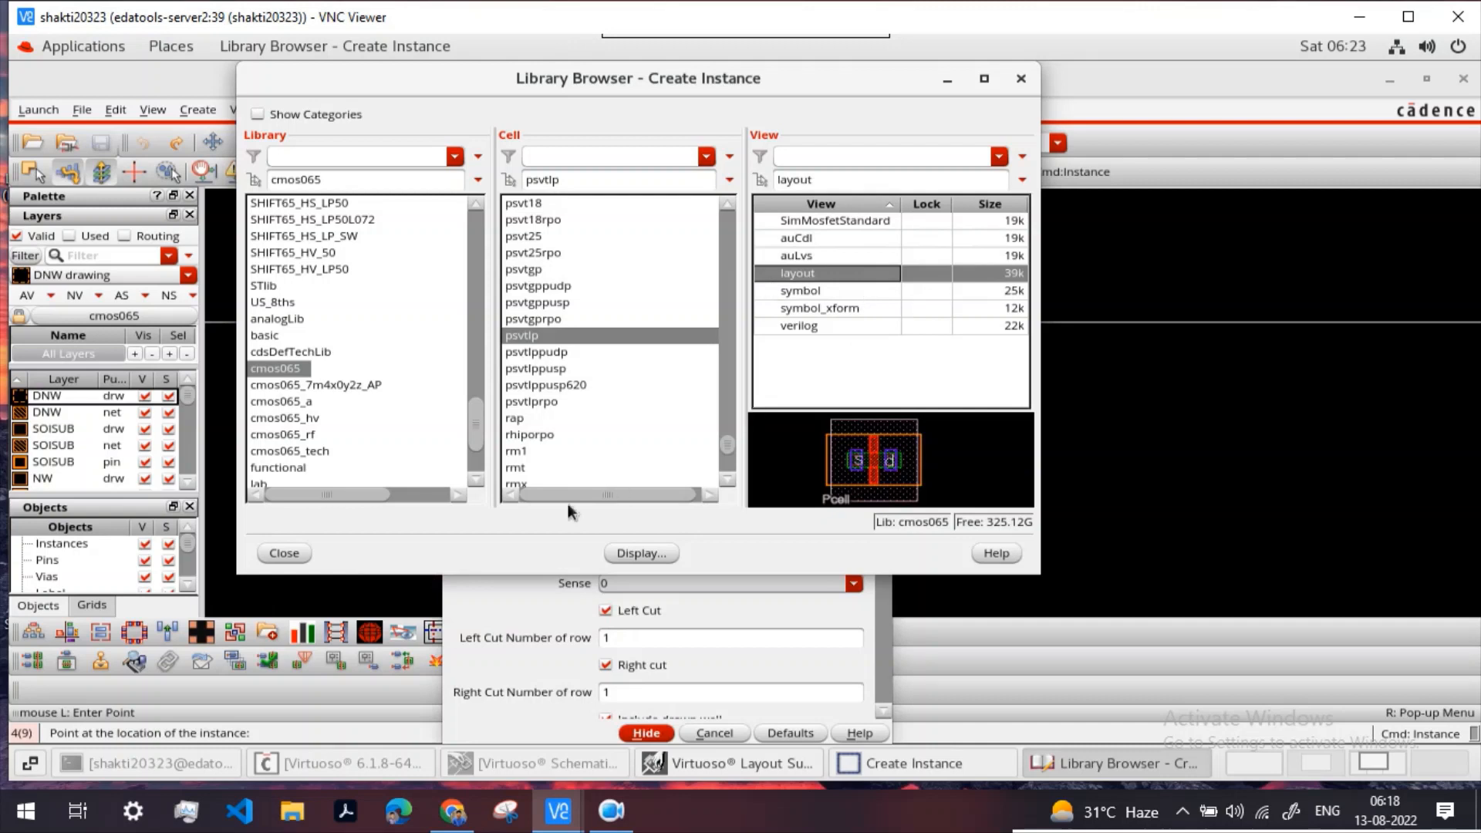
{"action": "left_click", "coordinate": [283, 553]}
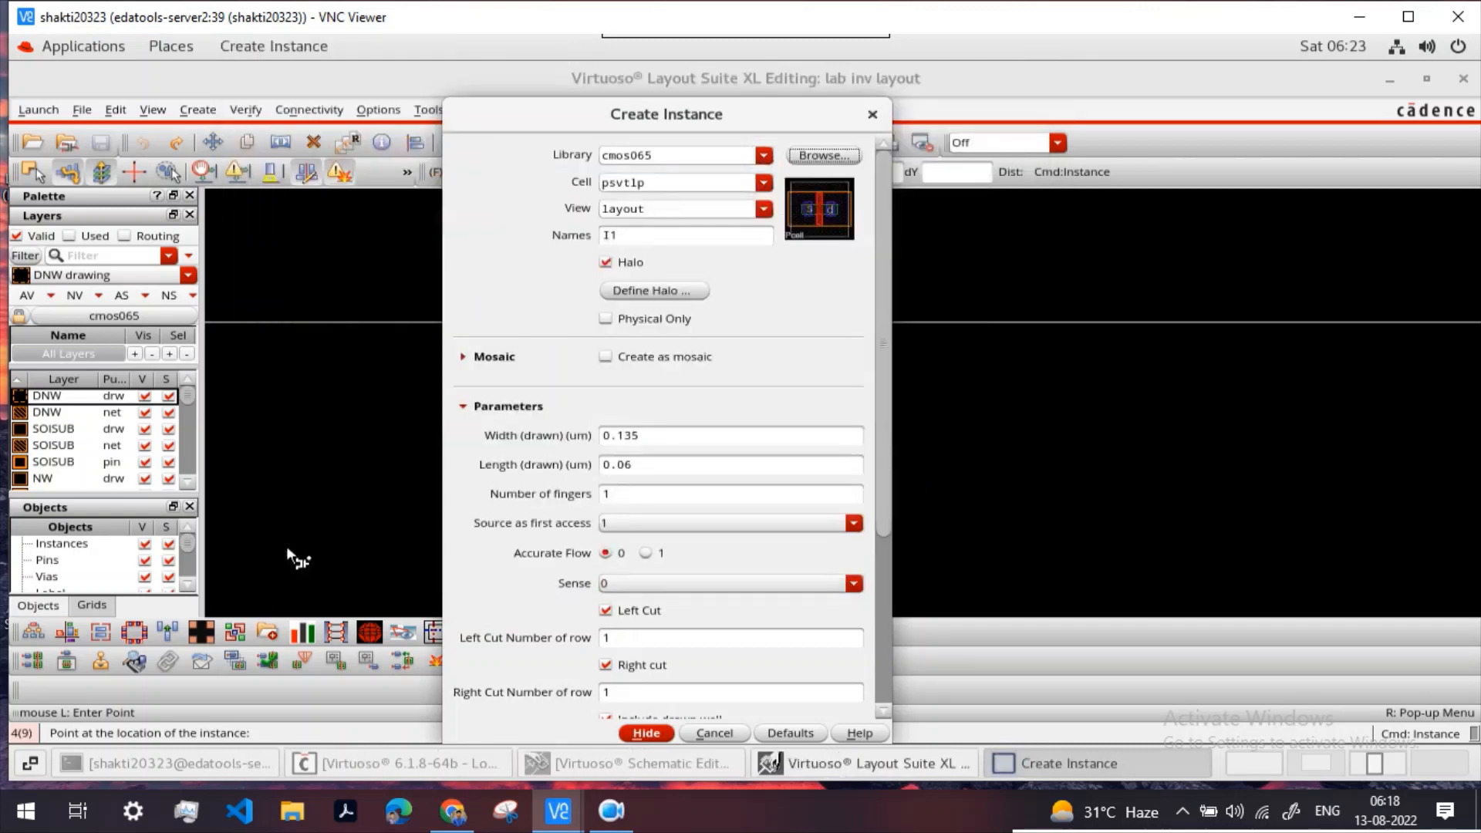
Step: Place one psvtlp instance in the inv layout, below and to the right of the origin, and end instance placement
{"action": "left_click", "coordinate": [645, 733]}
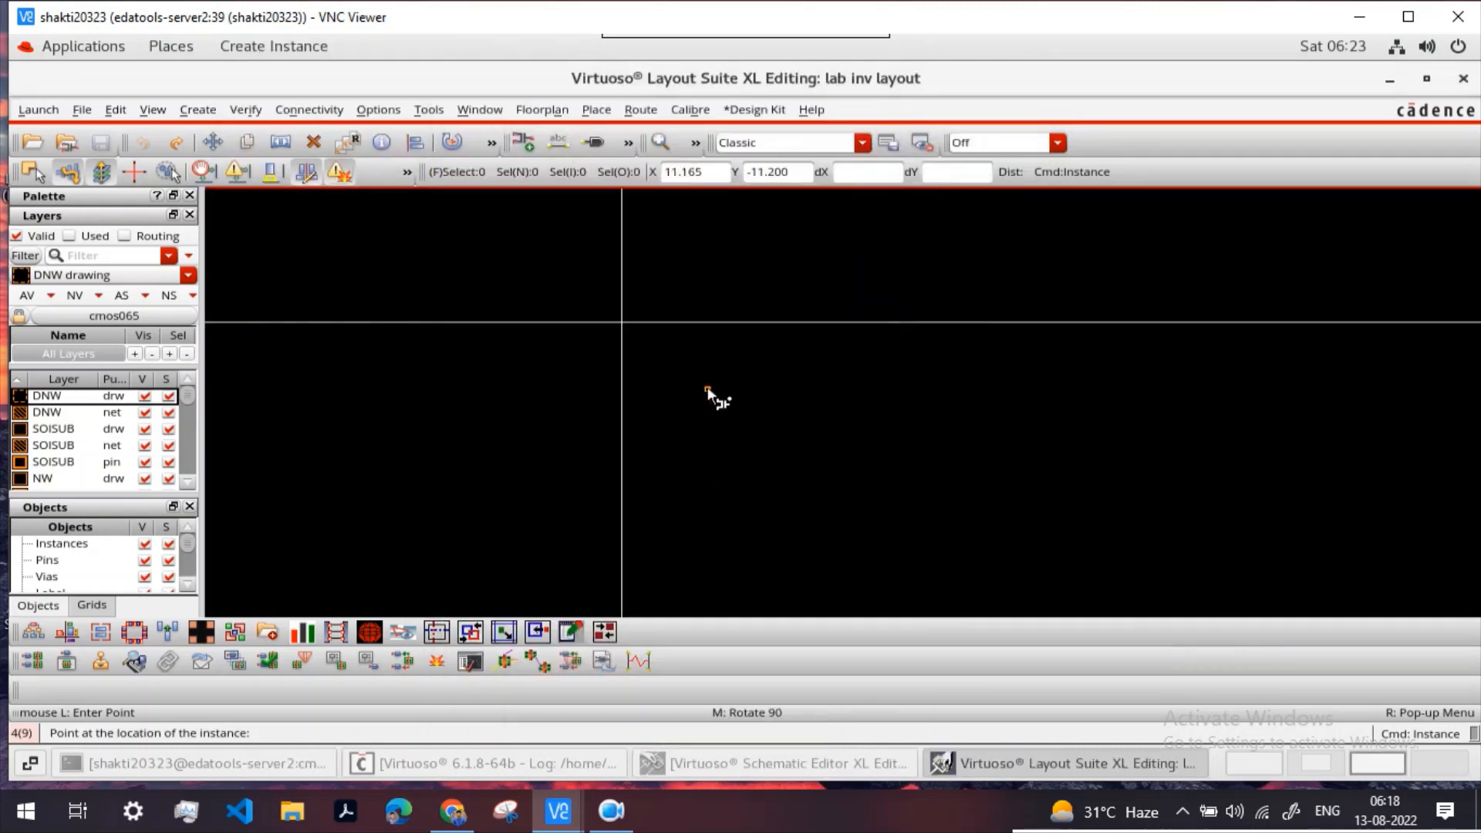
{"action": "scroll", "coordinate": [737, 395], "scroll_direction": "up", "scroll_amount": 8, "text": "ctrl"}
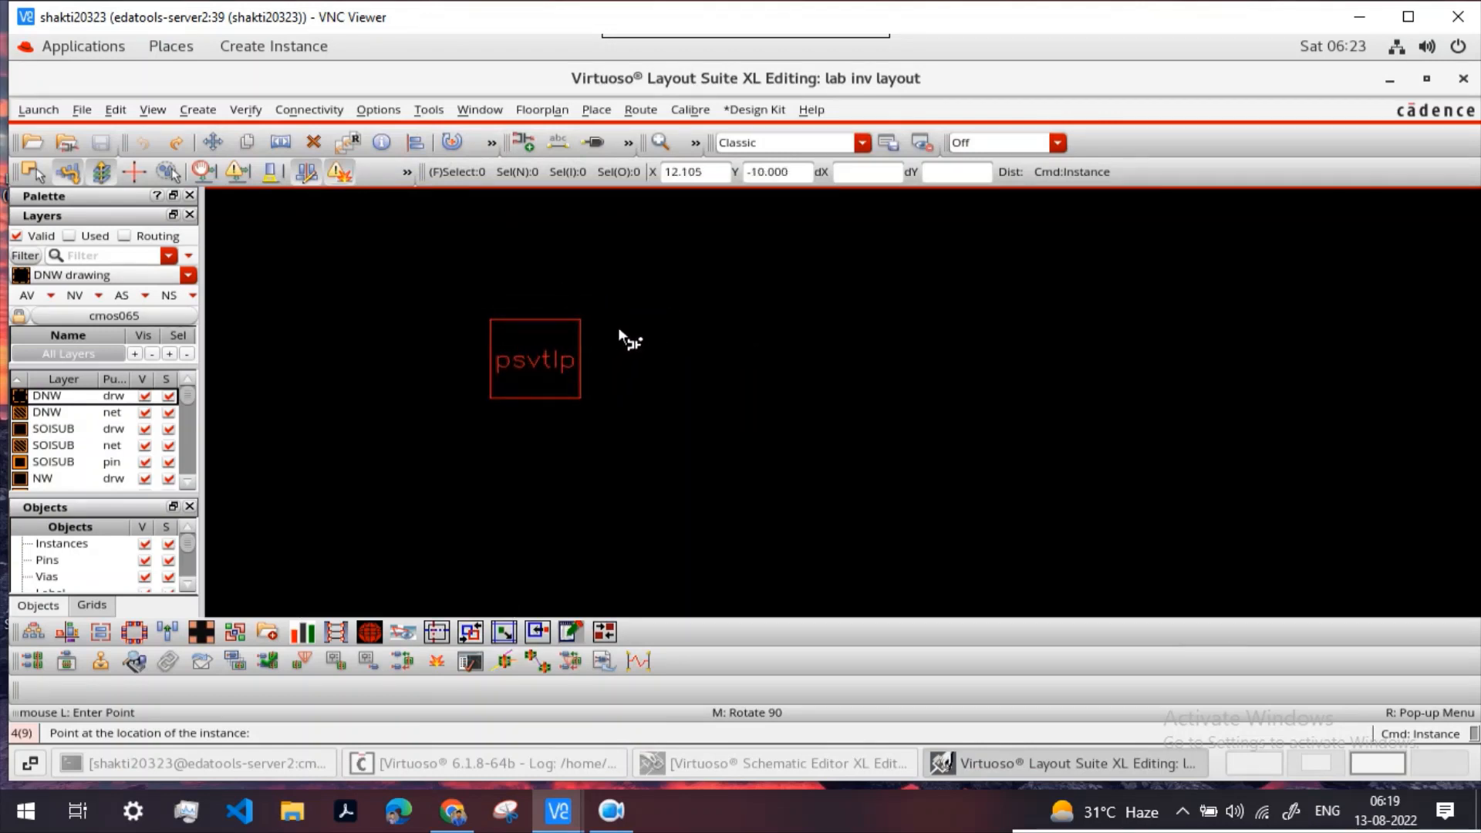
{"action": "scroll", "coordinate": [689, 302], "scroll_direction": "down", "scroll_amount": 2}
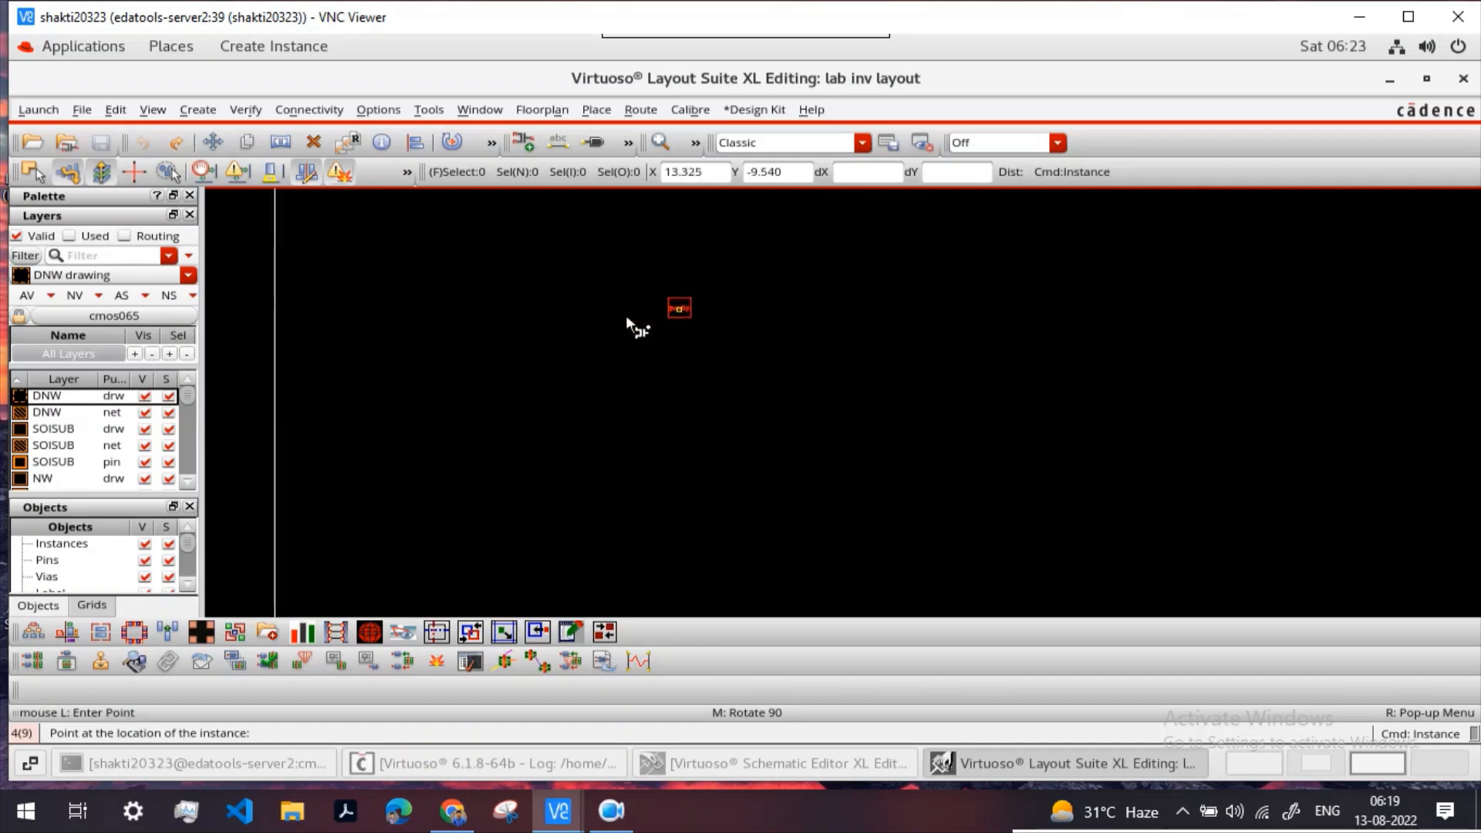
{"action": "scroll", "coordinate": [583, 322], "scroll_direction": "up", "scroll_amount": 3}
{"action": "left_click", "coordinate": [583, 321]}
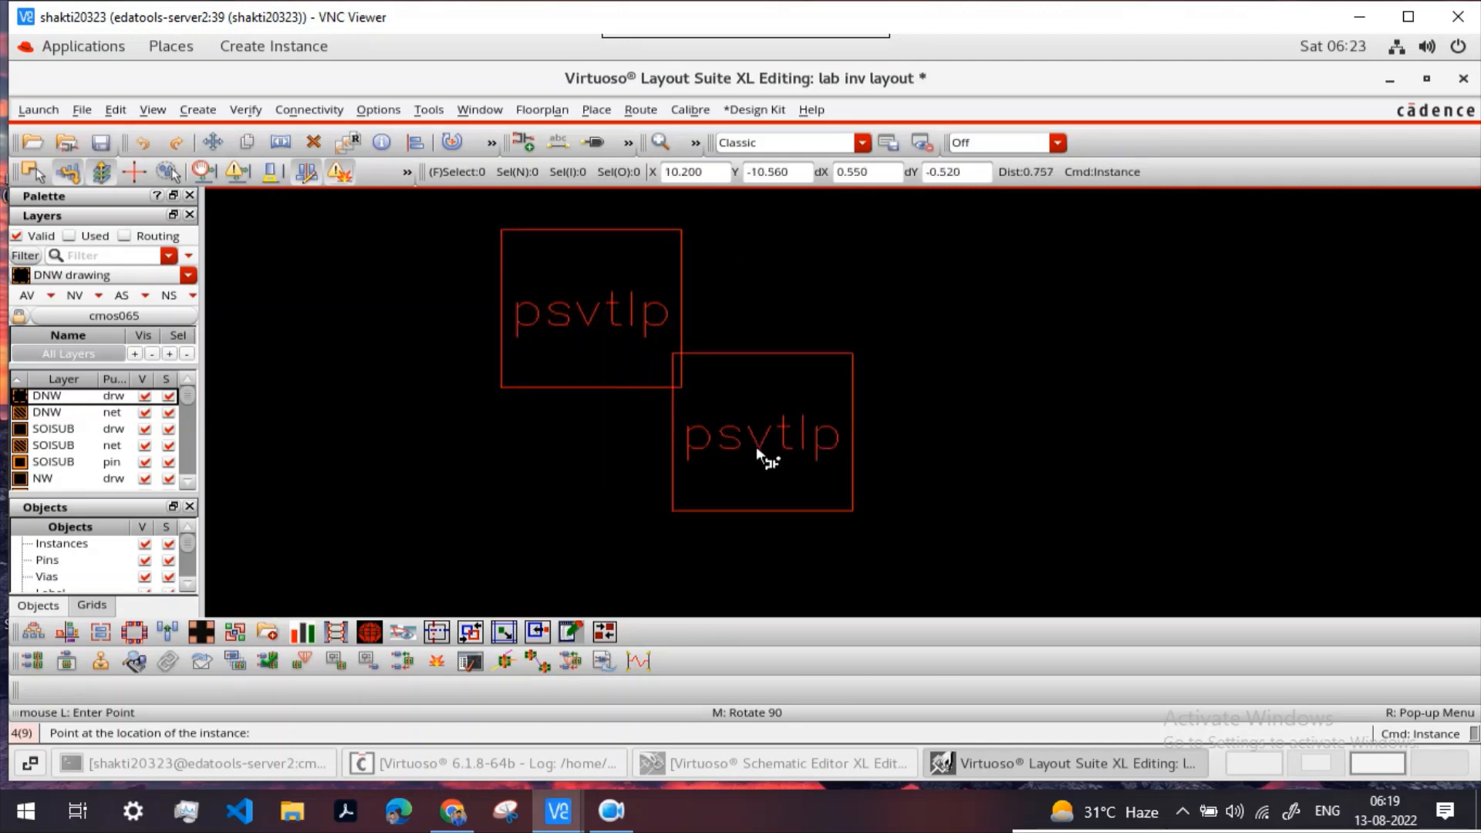
{"action": "key", "text": "Escape"}
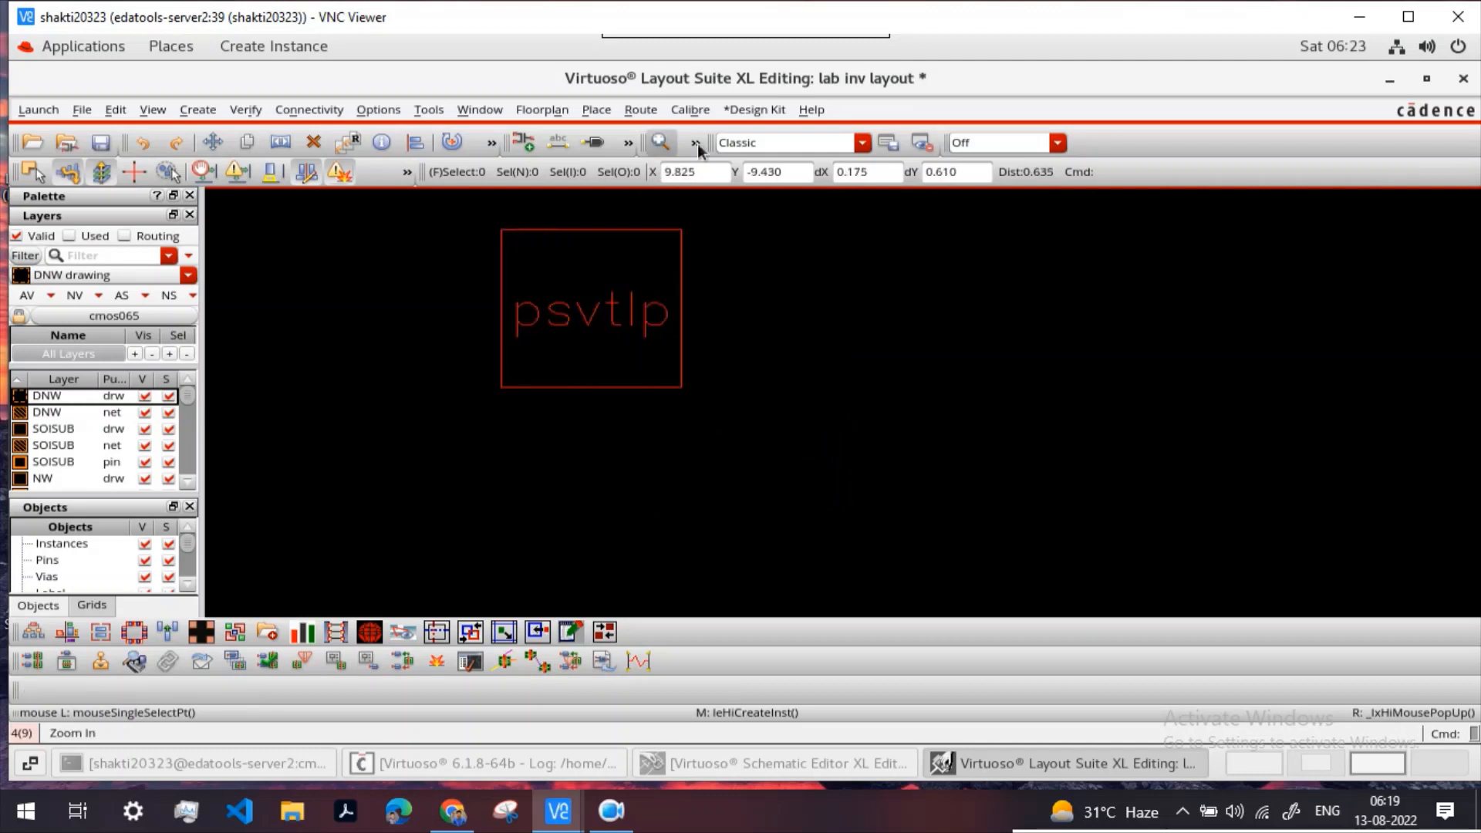
Step: Start creating another instance and change its master cell to nsvtlp, keeping the cmos065 library and the layout view
{"action": "left_click", "coordinate": [523, 143]}
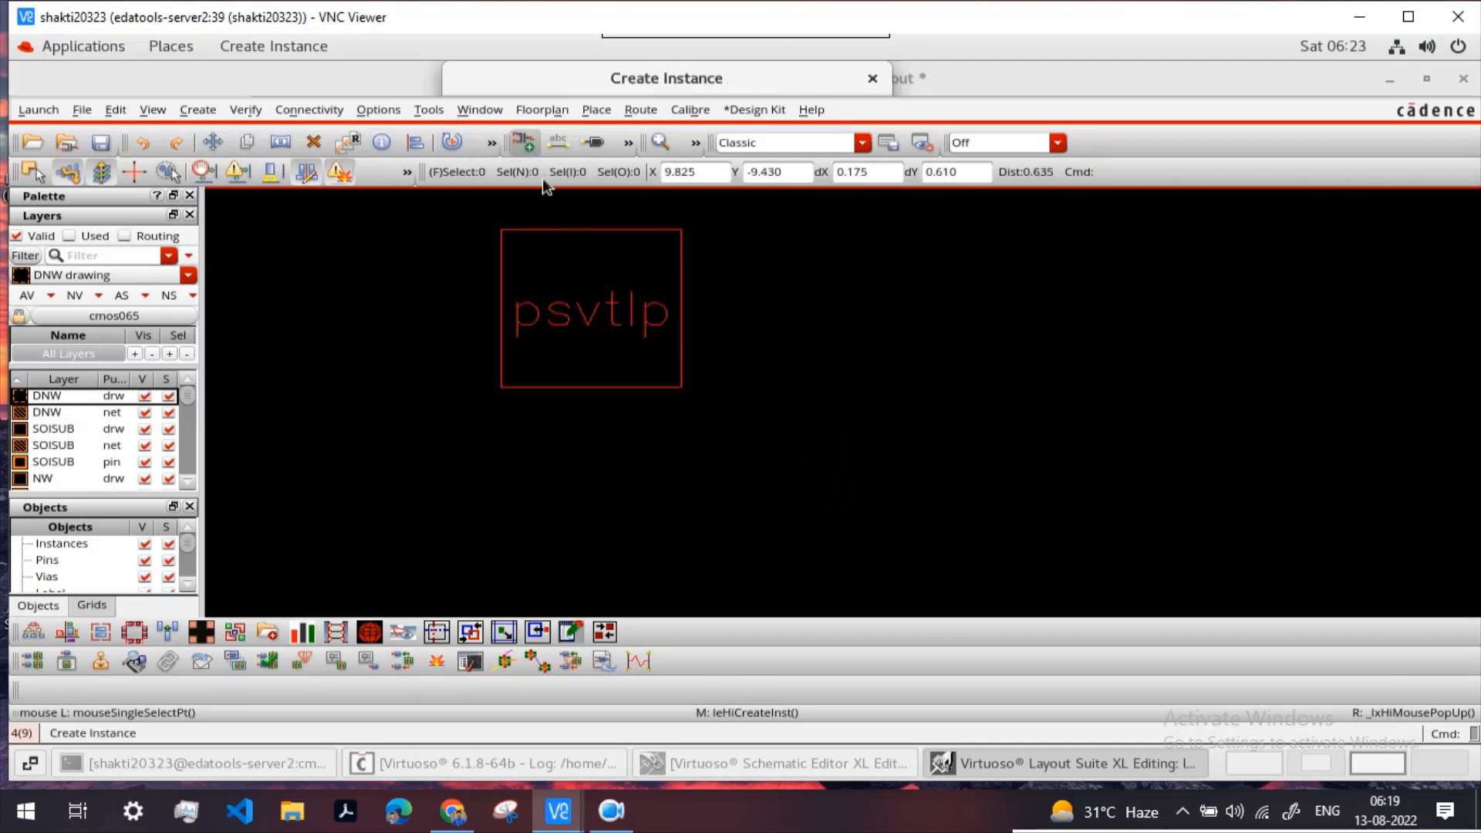
{"action": "left_click", "coordinate": [618, 152]}
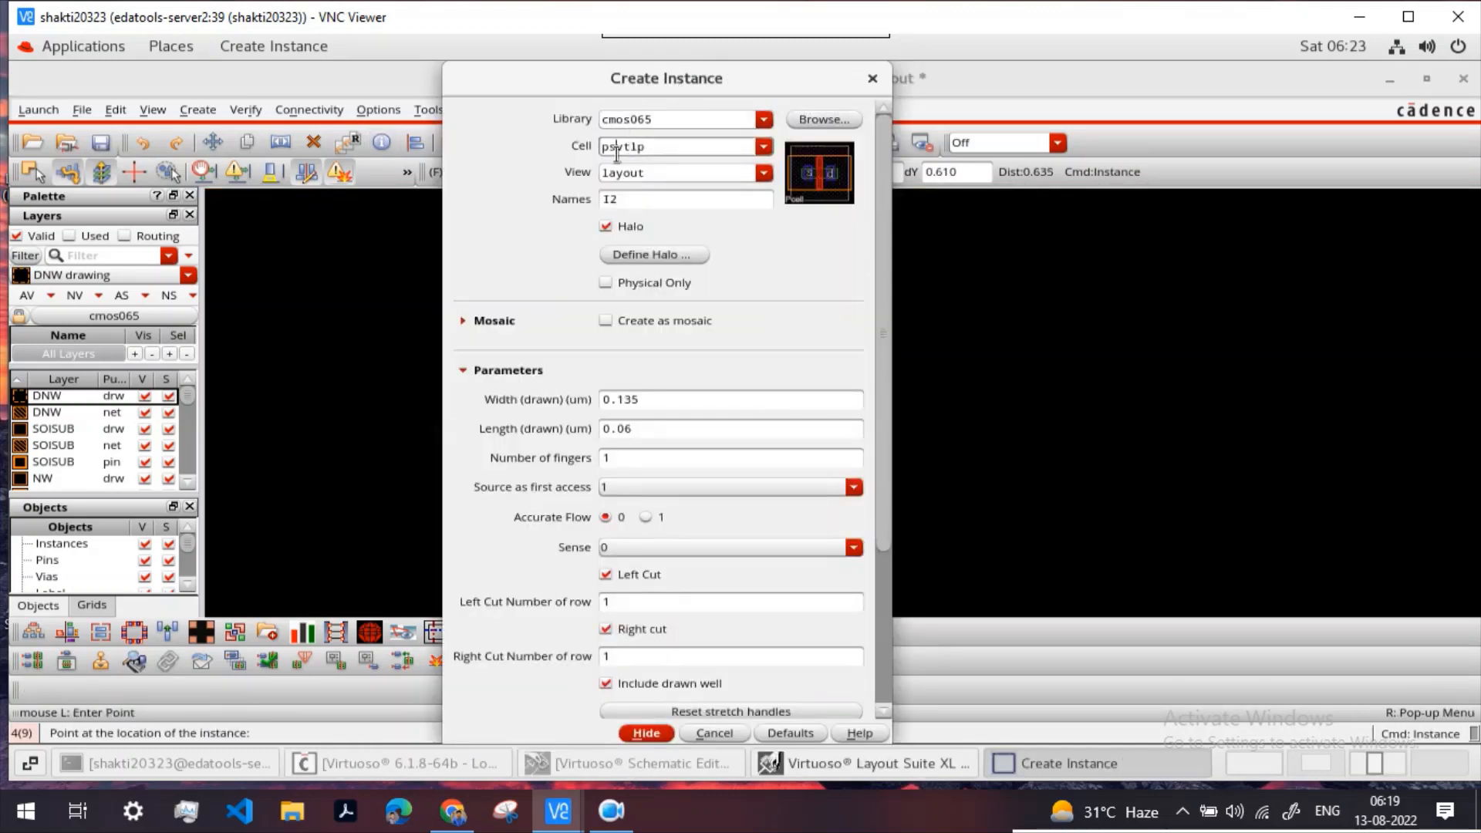
{"action": "key", "text": "Left"}
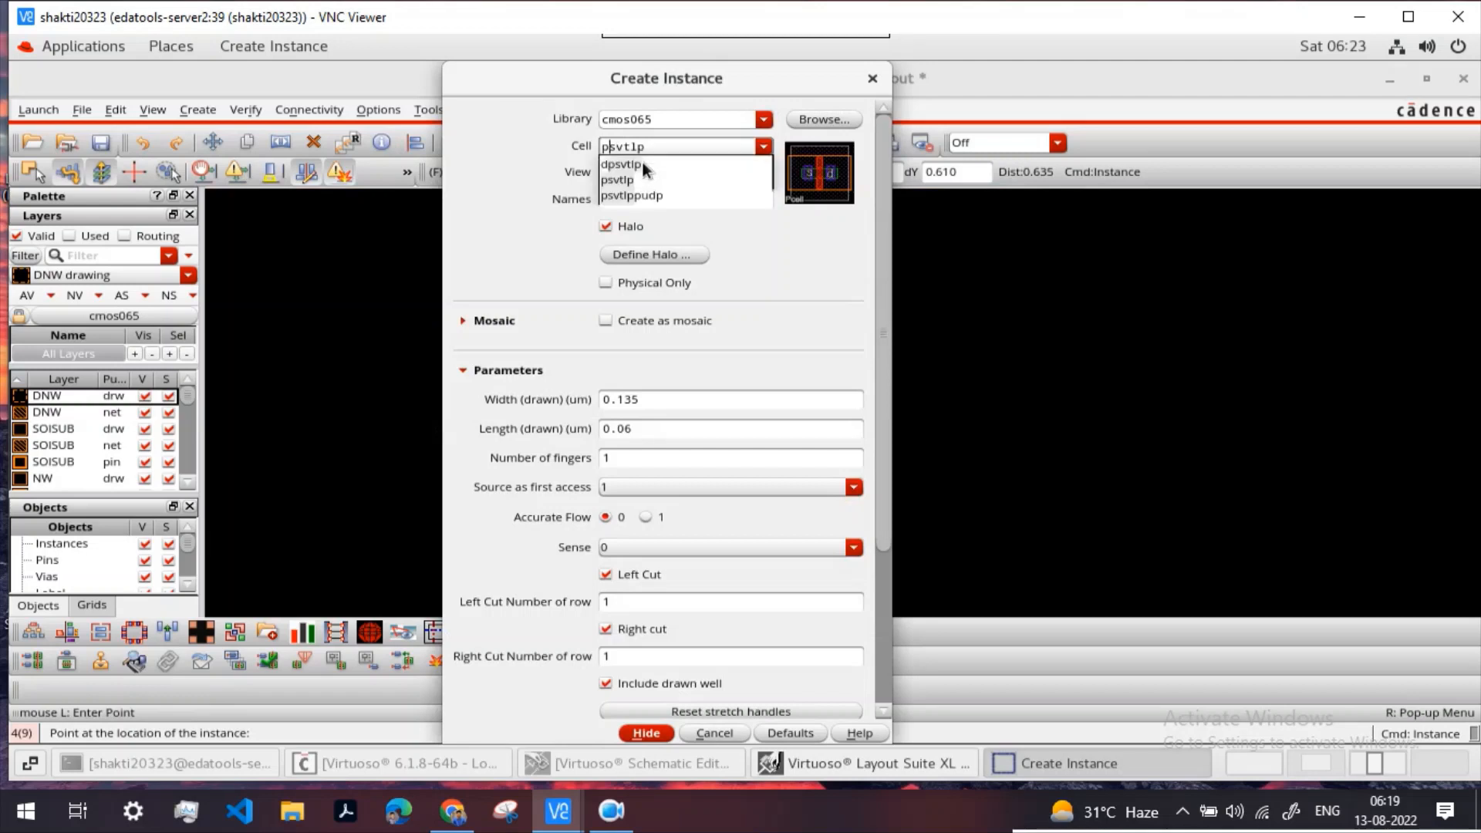
{"action": "key", "text": "BackSpace"}
{"action": "type", "text": "n"}
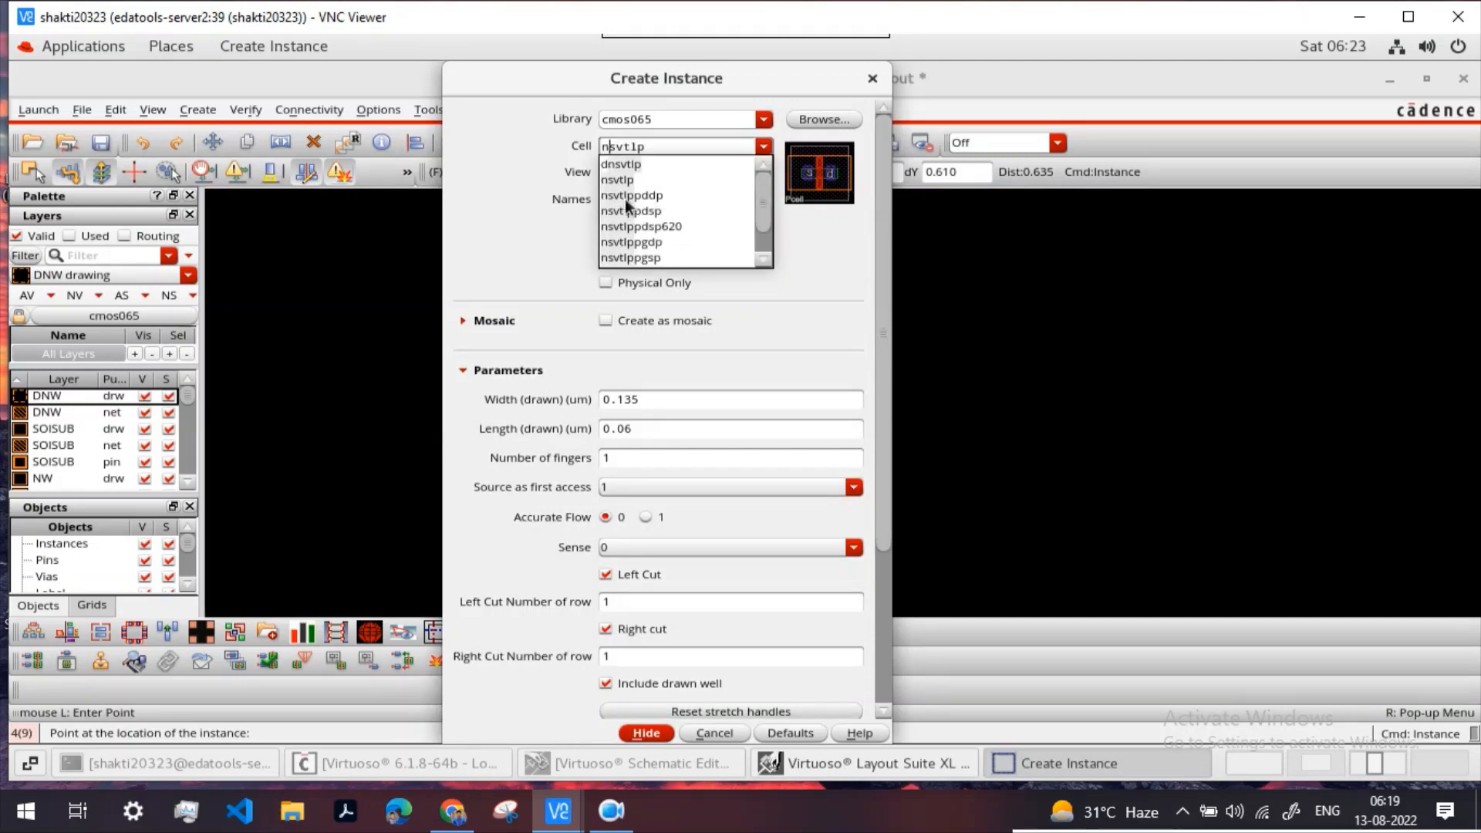
{"action": "left_click", "coordinate": [625, 196]}
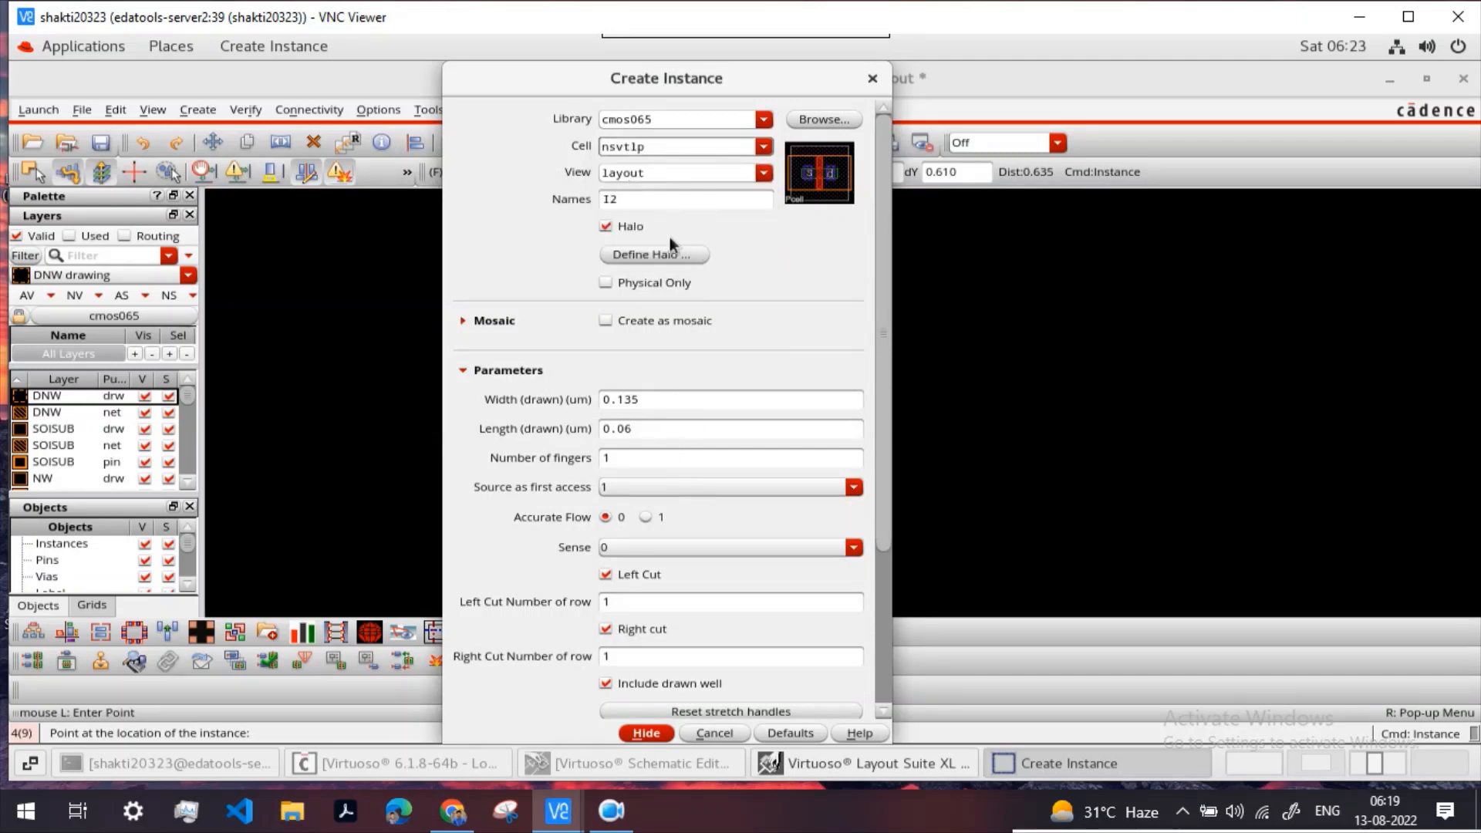
Step: Rotate the nsvtlp instance by 90 degrees, place it to the right of the psvtlp instance and end instance placement
{"action": "left_click", "coordinate": [645, 733]}
{"action": "middle_click", "coordinate": [846, 395]}
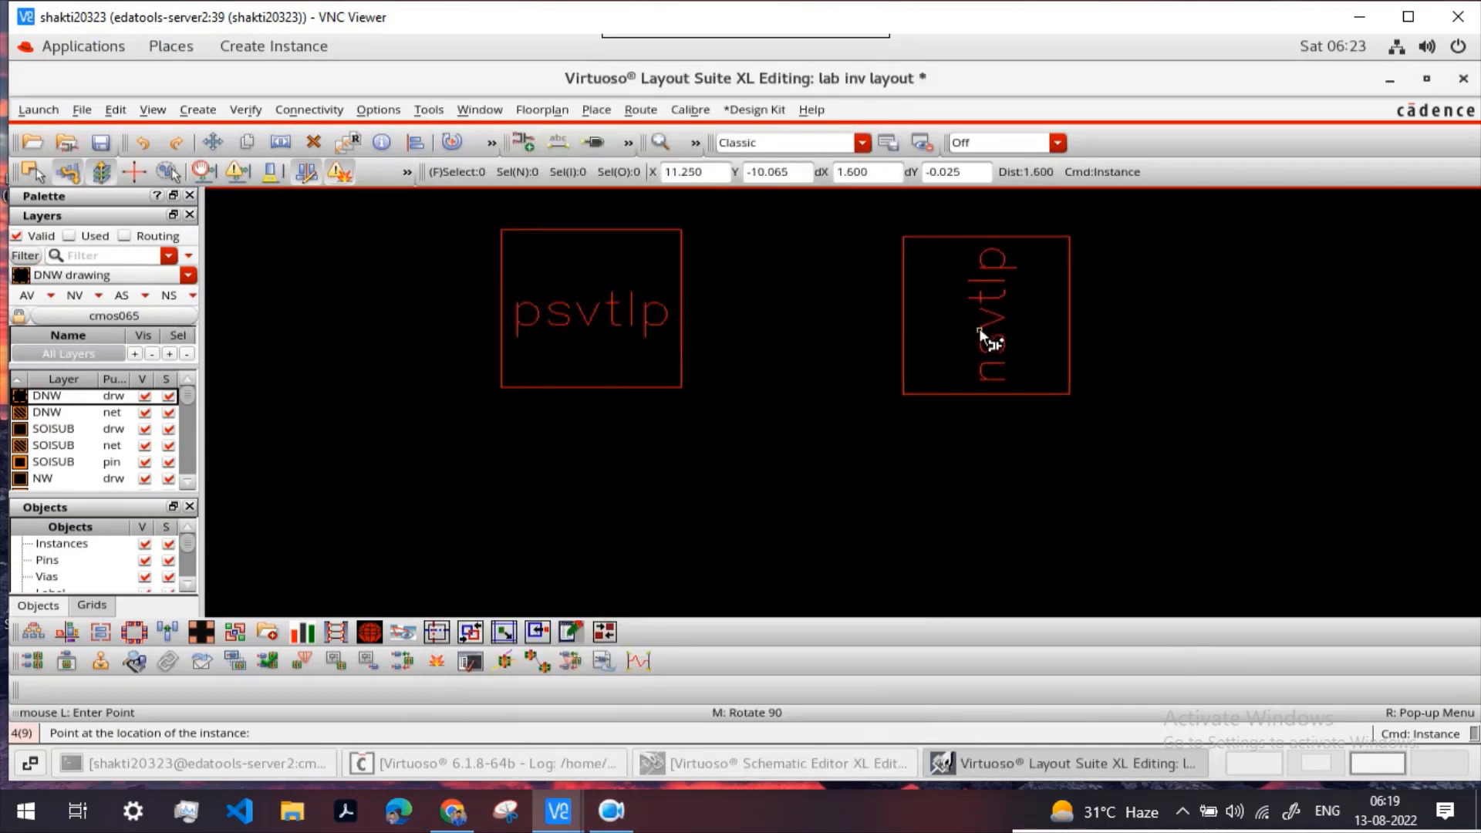
{"action": "left_click", "coordinate": [979, 327]}
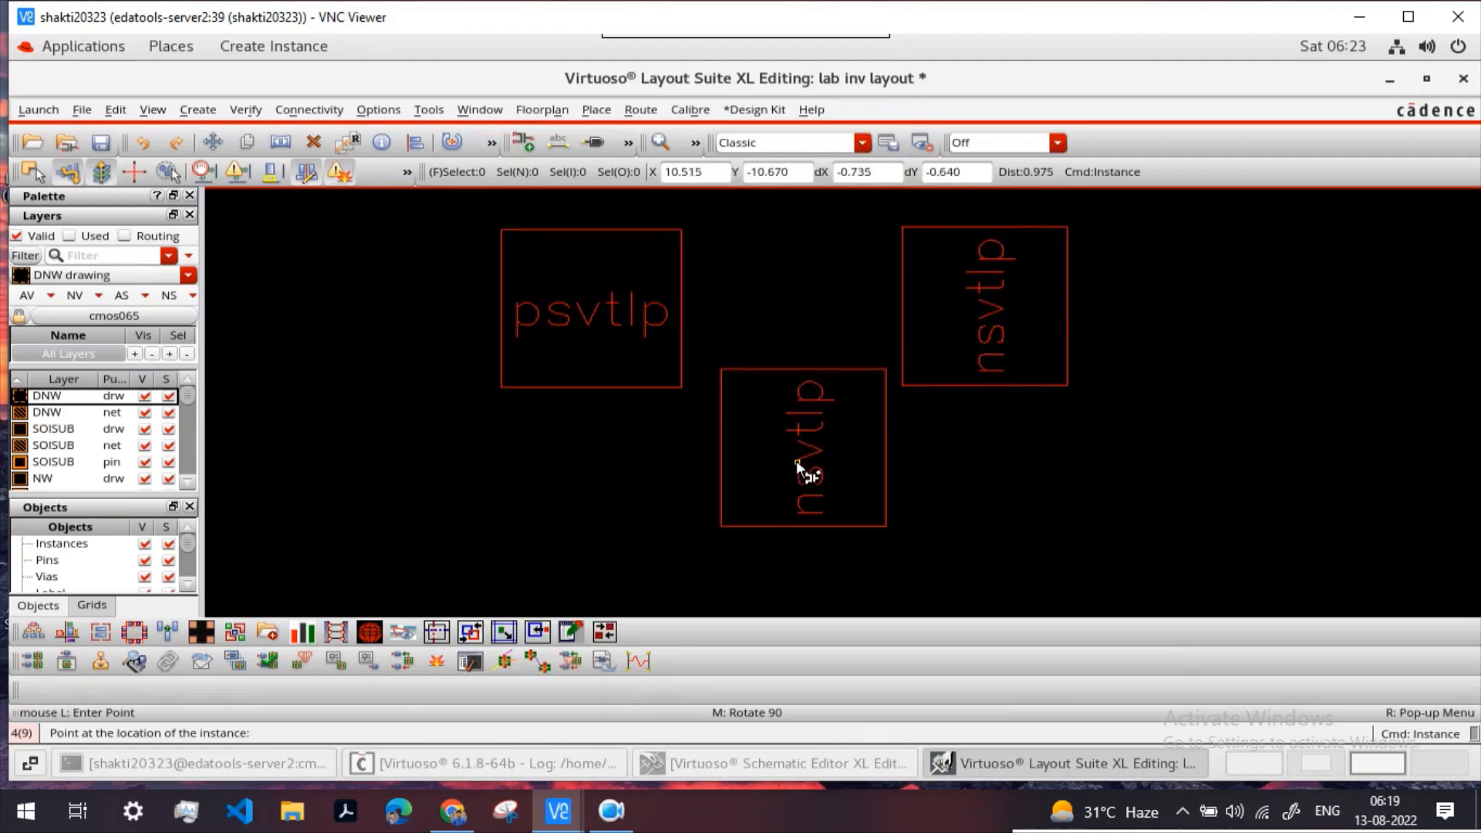
{"action": "key", "text": "Escape"}
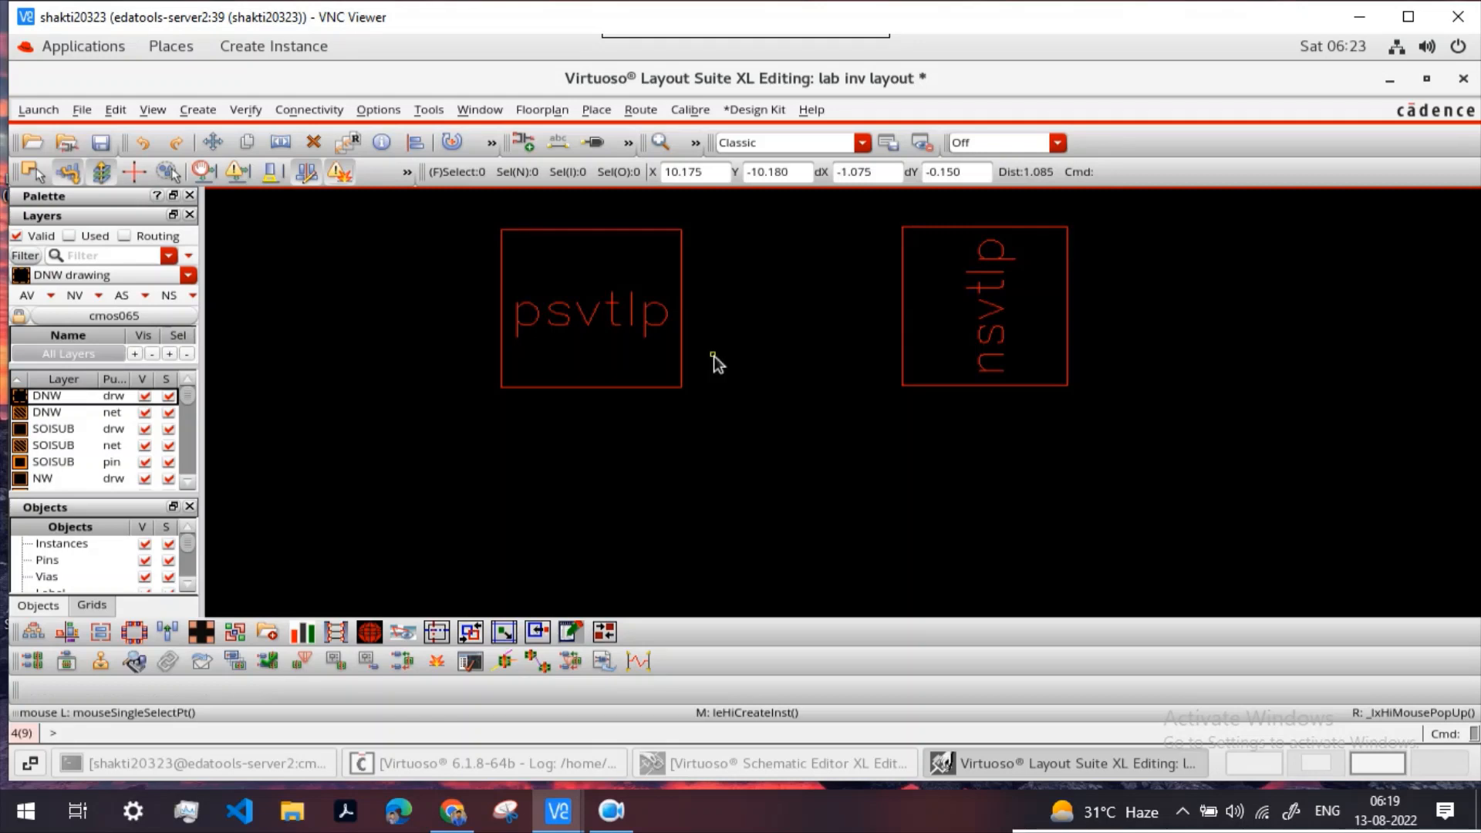
Step: Display the full layer geometry inside both transistor instances, filter the layers by "po" and make PO drawing the active layer
{"action": "key", "text": "shift"}
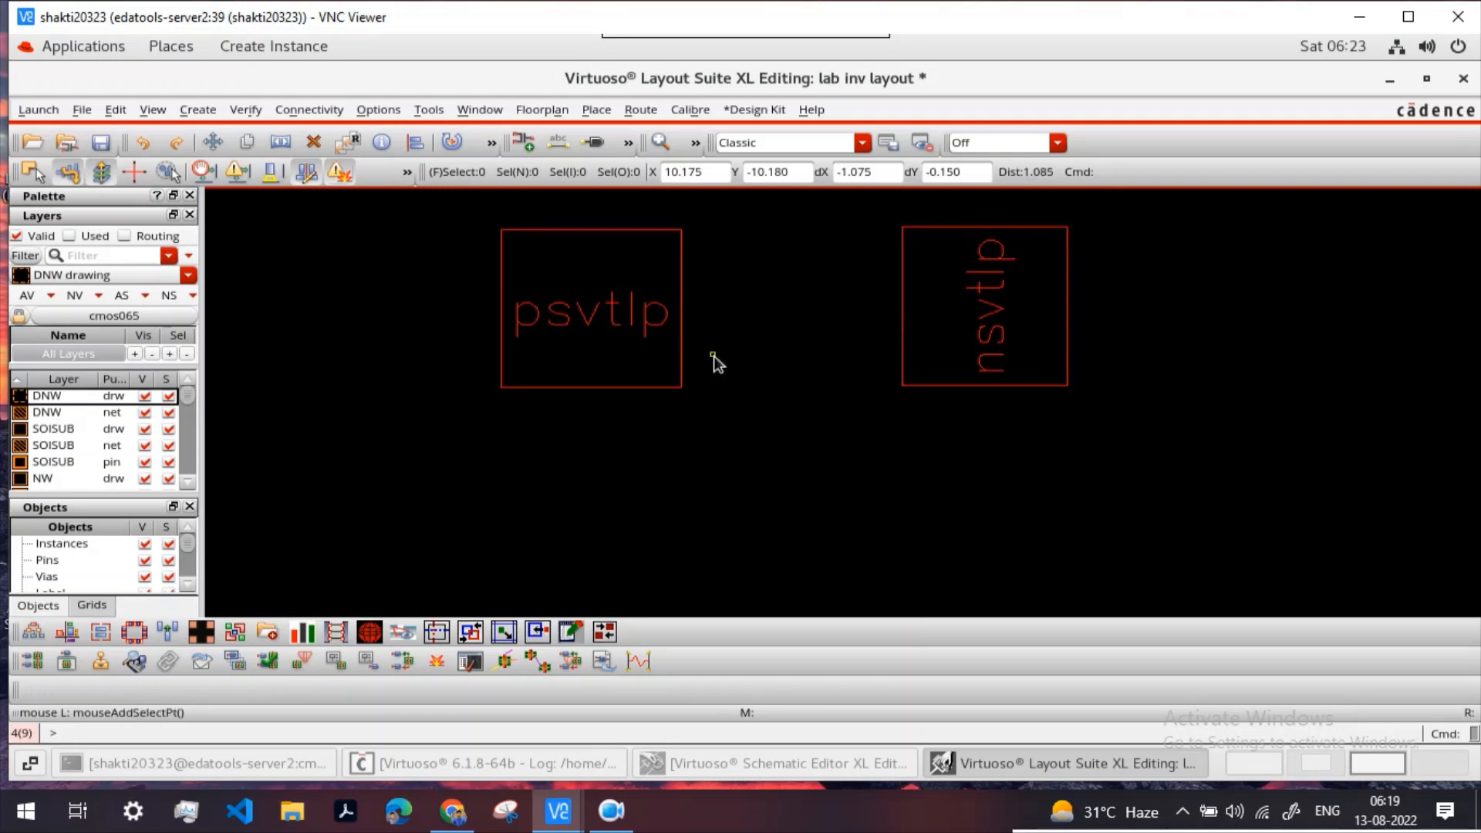
{"action": "key", "text": "shift+f"}
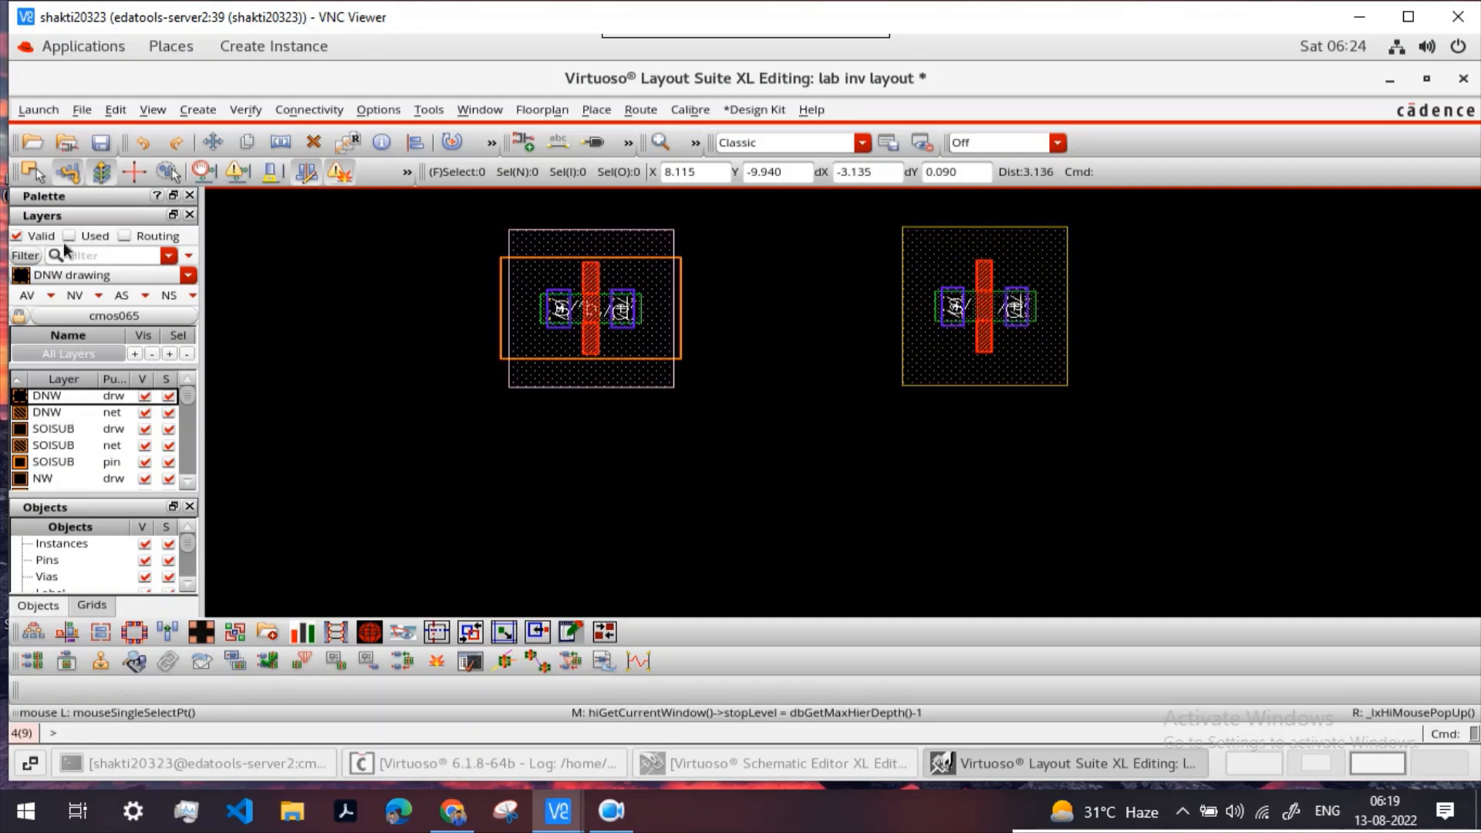
{"action": "left_click", "coordinate": [86, 258]}
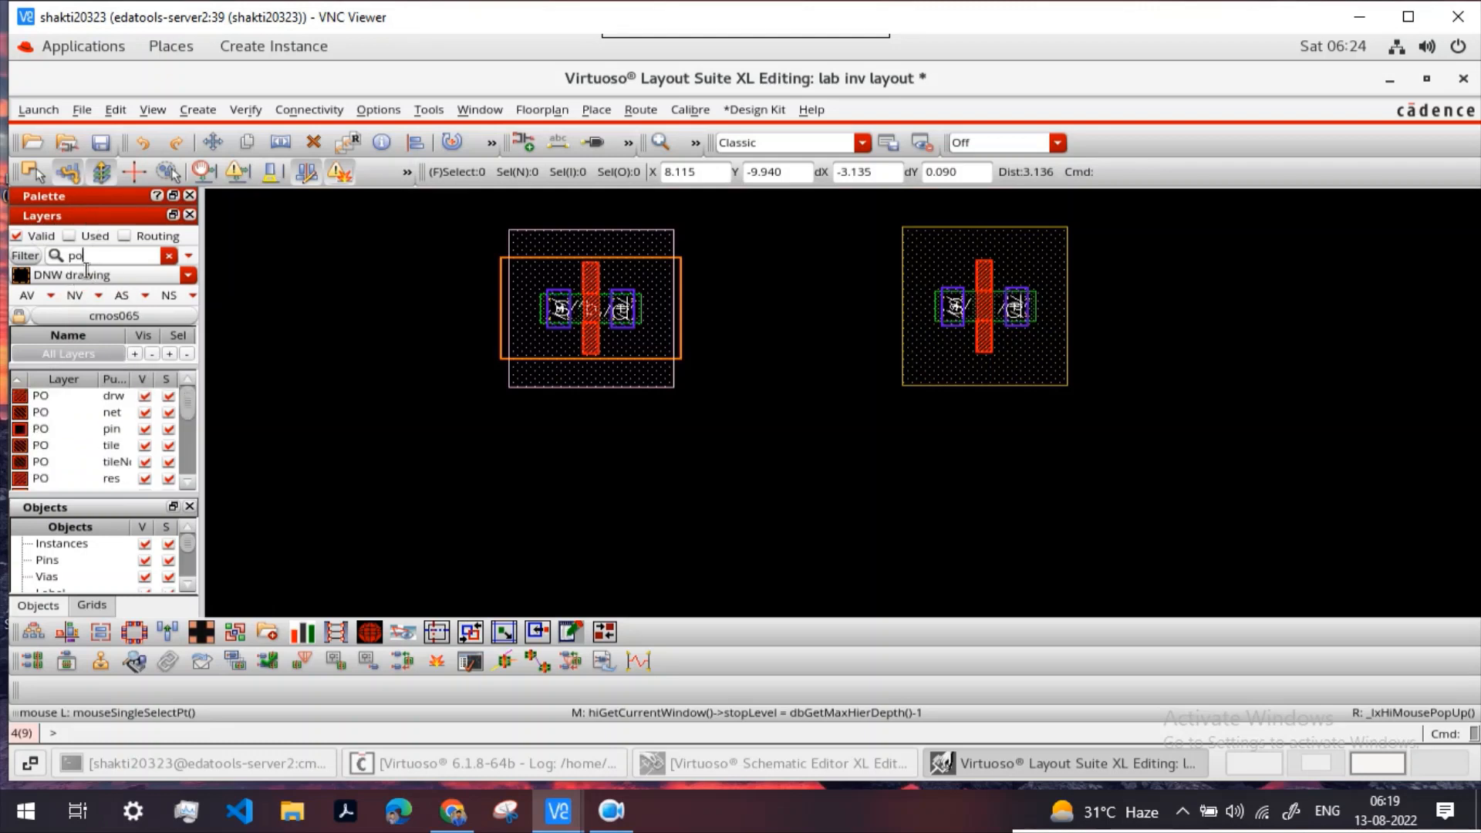
{"action": "left_click", "coordinate": [31, 398]}
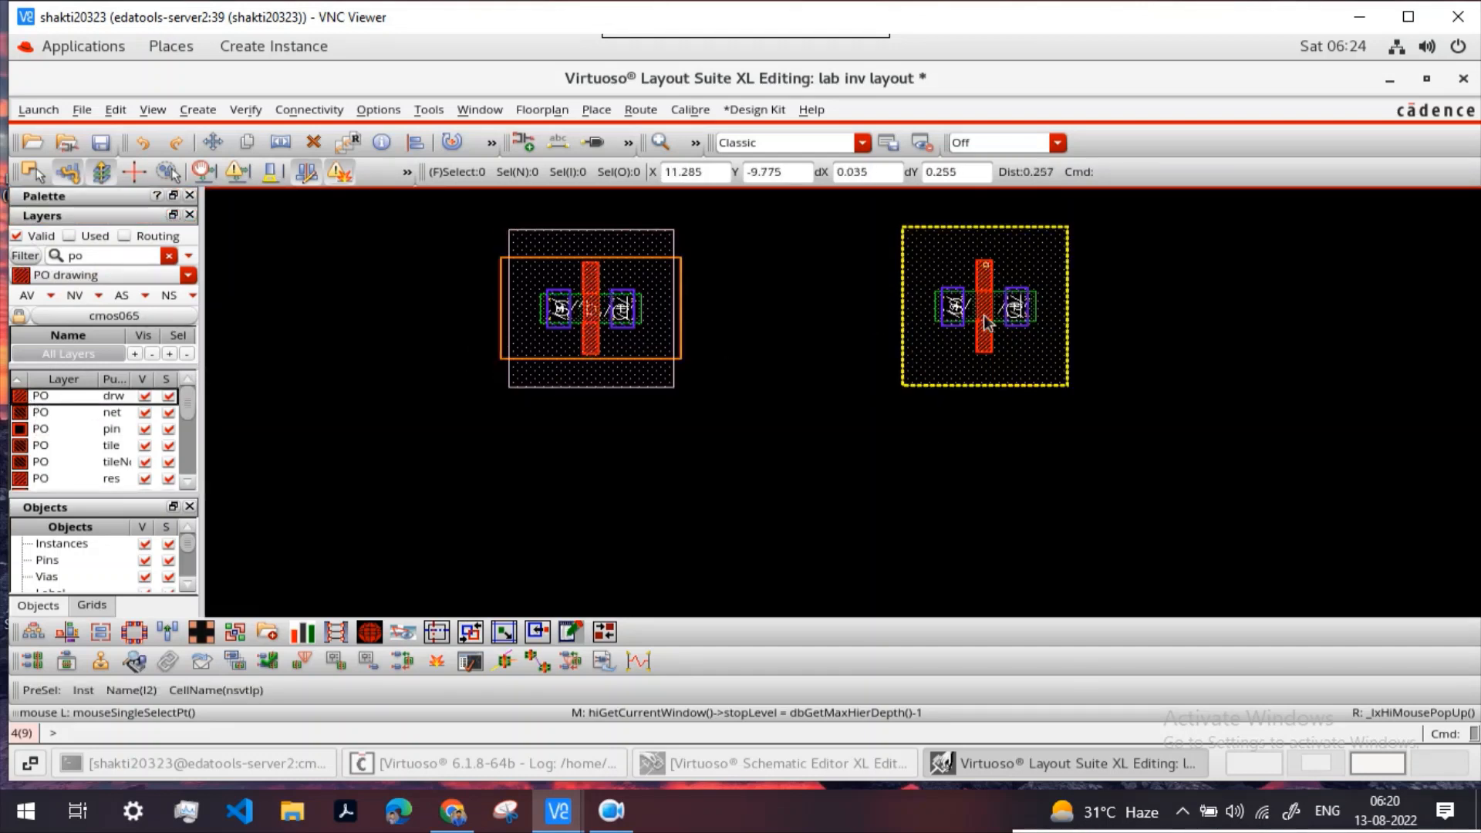
Step: Filter the layer list for m1 and examine the metal contact area of the psvtlp transistor up close
{"action": "double_click", "coordinate": [95, 263]}
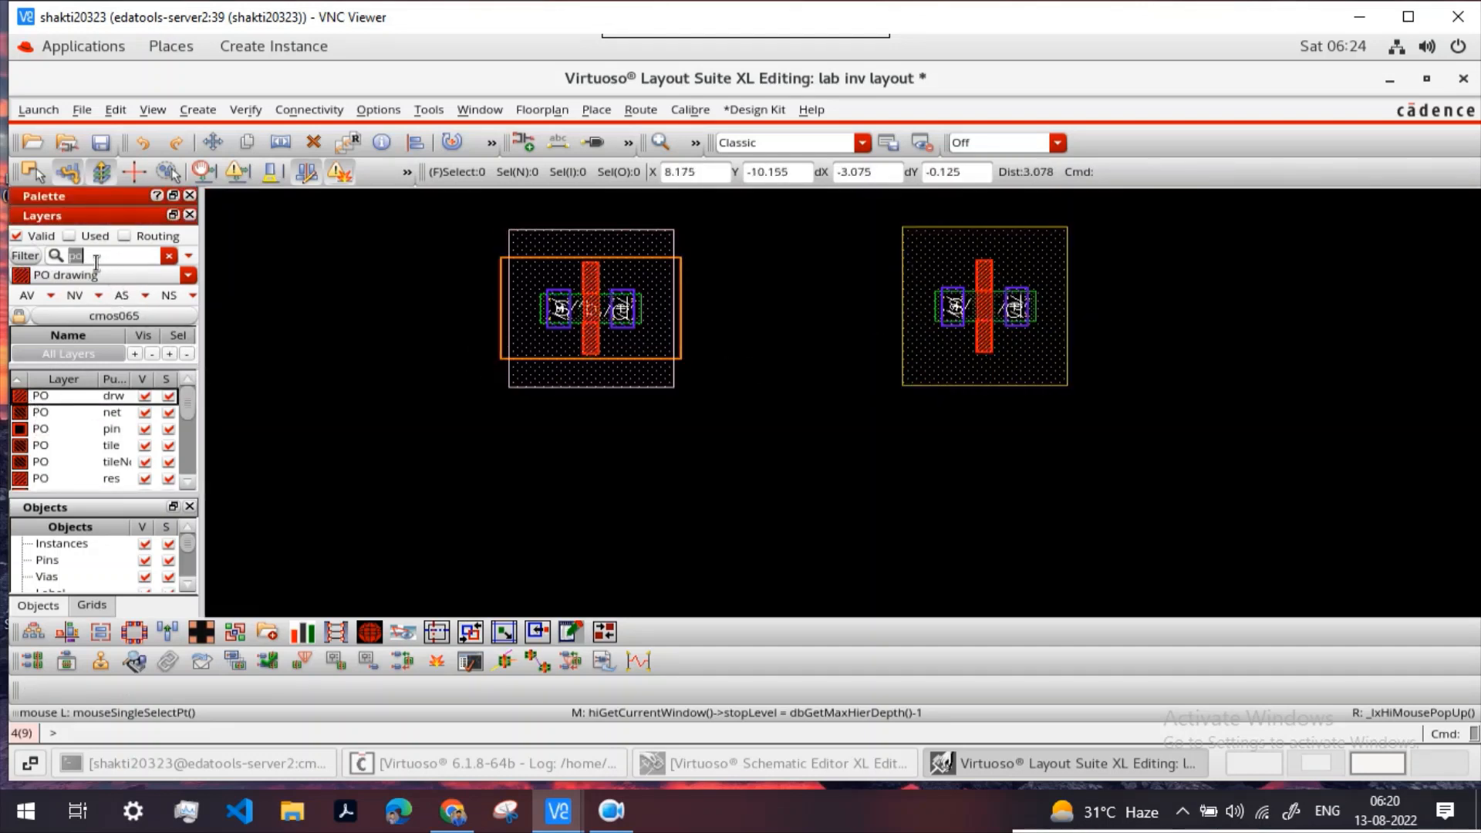
{"action": "type", "text": "m1"}
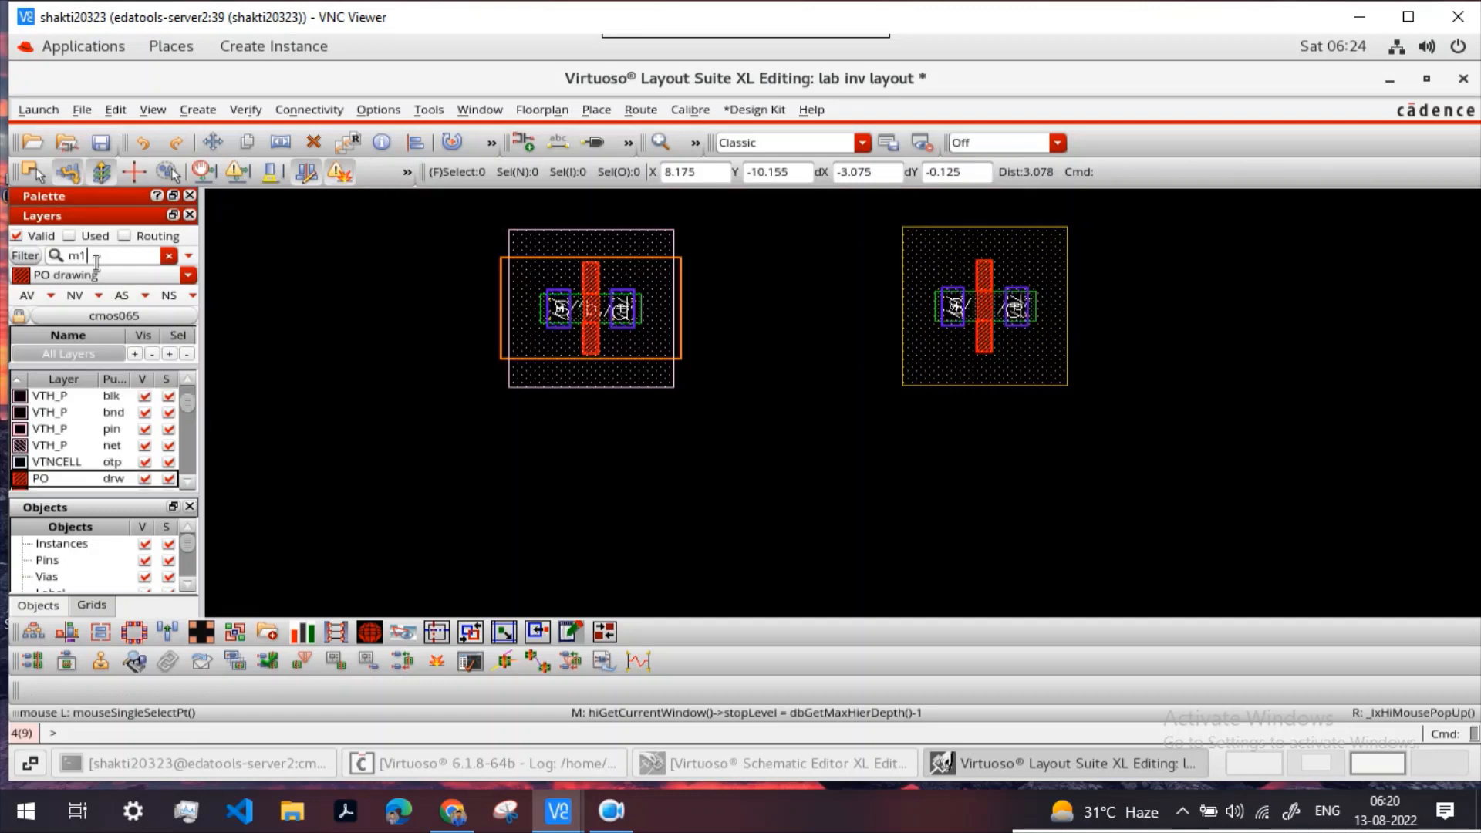
{"action": "scroll", "coordinate": [68, 417], "scroll_direction": "up", "scroll_amount": 5}
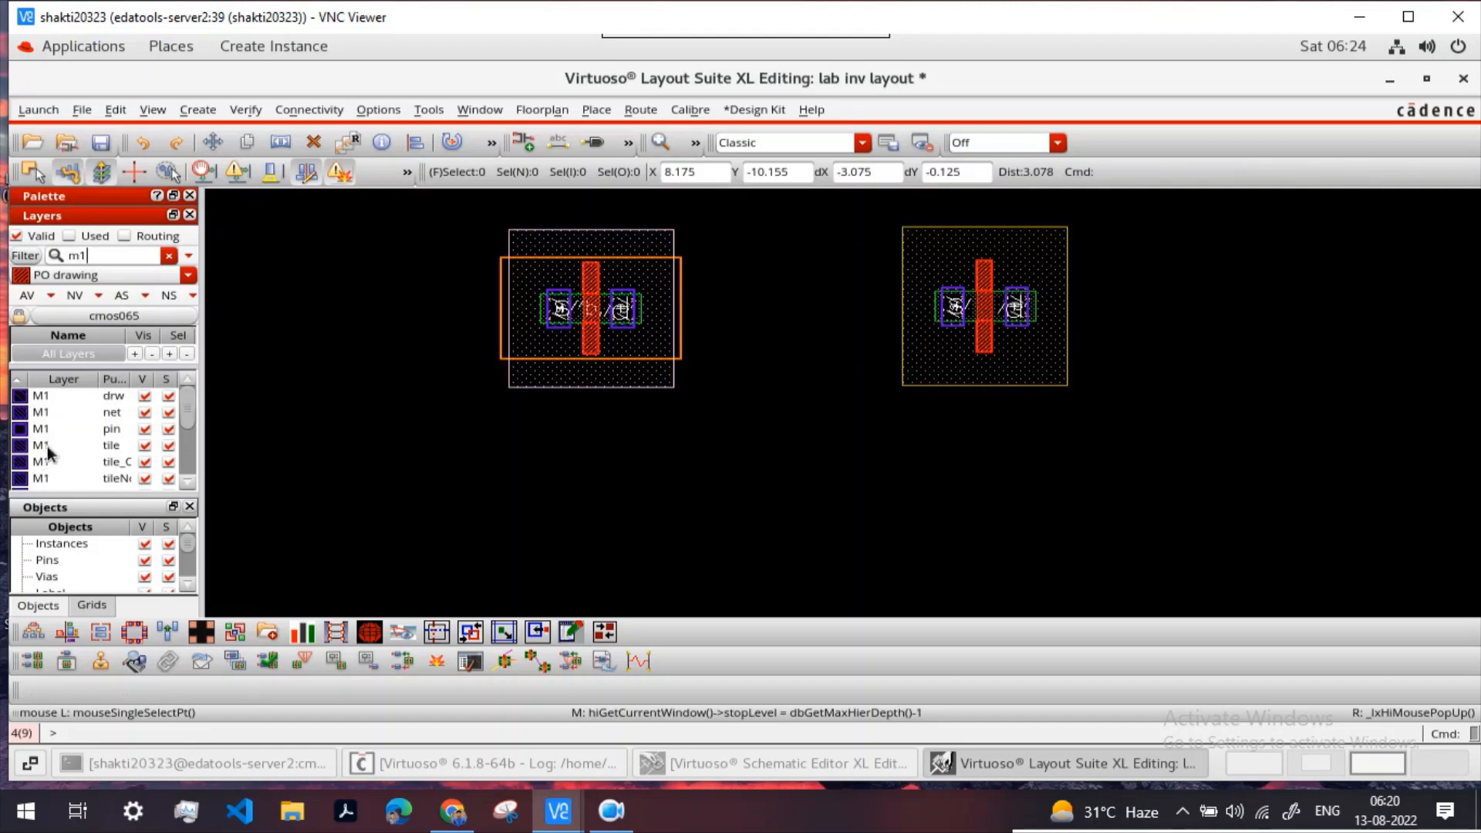
{"action": "scroll", "coordinate": [550, 315], "scroll_direction": "up", "scroll_amount": 3, "text": "ctrl"}
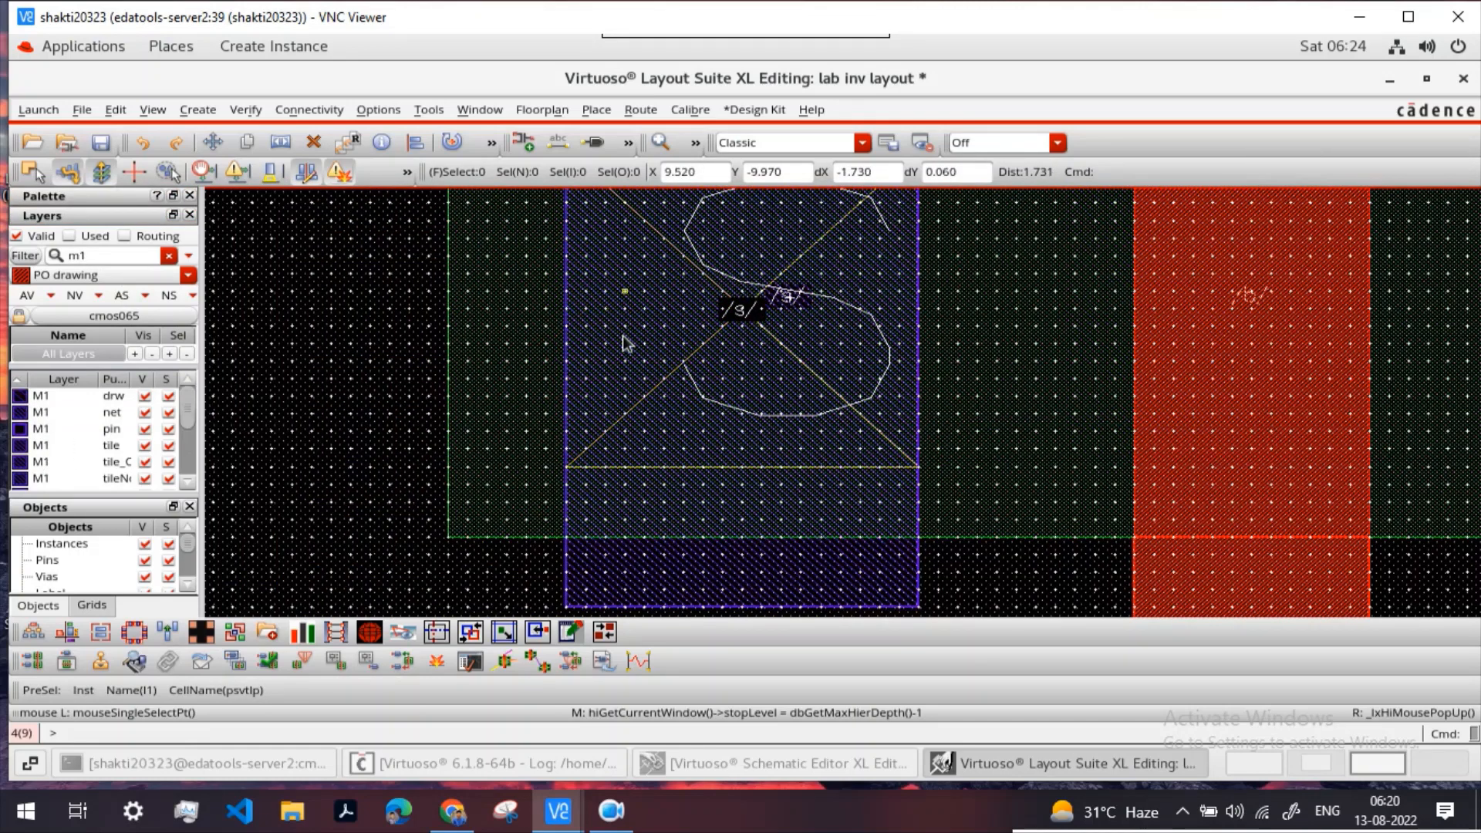
{"action": "scroll", "coordinate": [686, 361], "scroll_direction": "down", "scroll_amount": 1, "text": "ctrl"}
{"action": "scroll", "coordinate": [687, 360], "scroll_direction": "down", "scroll_amount": 4, "text": "ctrl"}
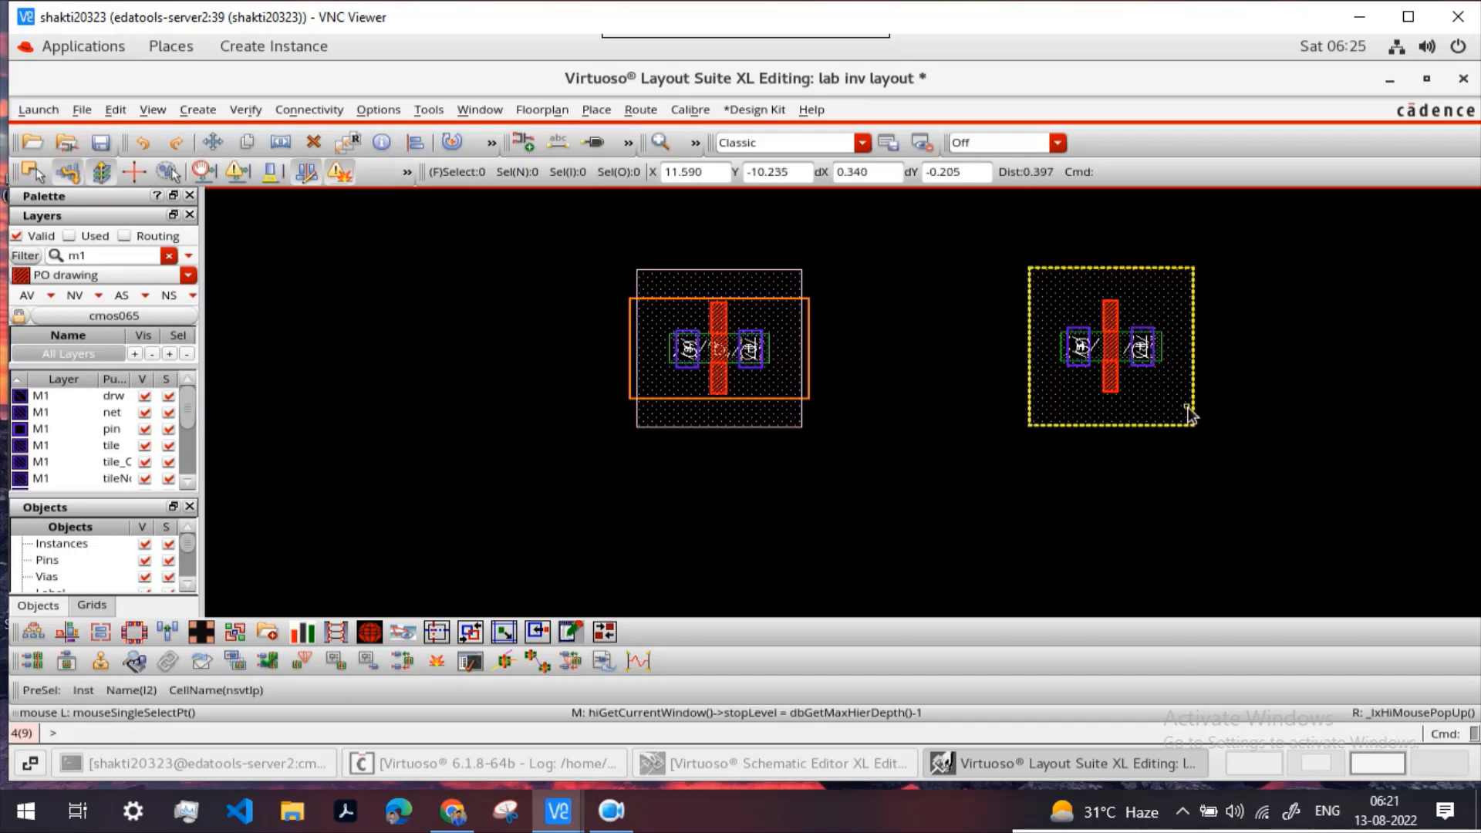
Step: Examine the gate, source, drain and surrounding implant regions of the nsvtlp and psvtlp transistors
{"action": "scroll", "coordinate": [1176, 369], "scroll_direction": "up", "scroll_amount": 1, "text": "ctrl"}
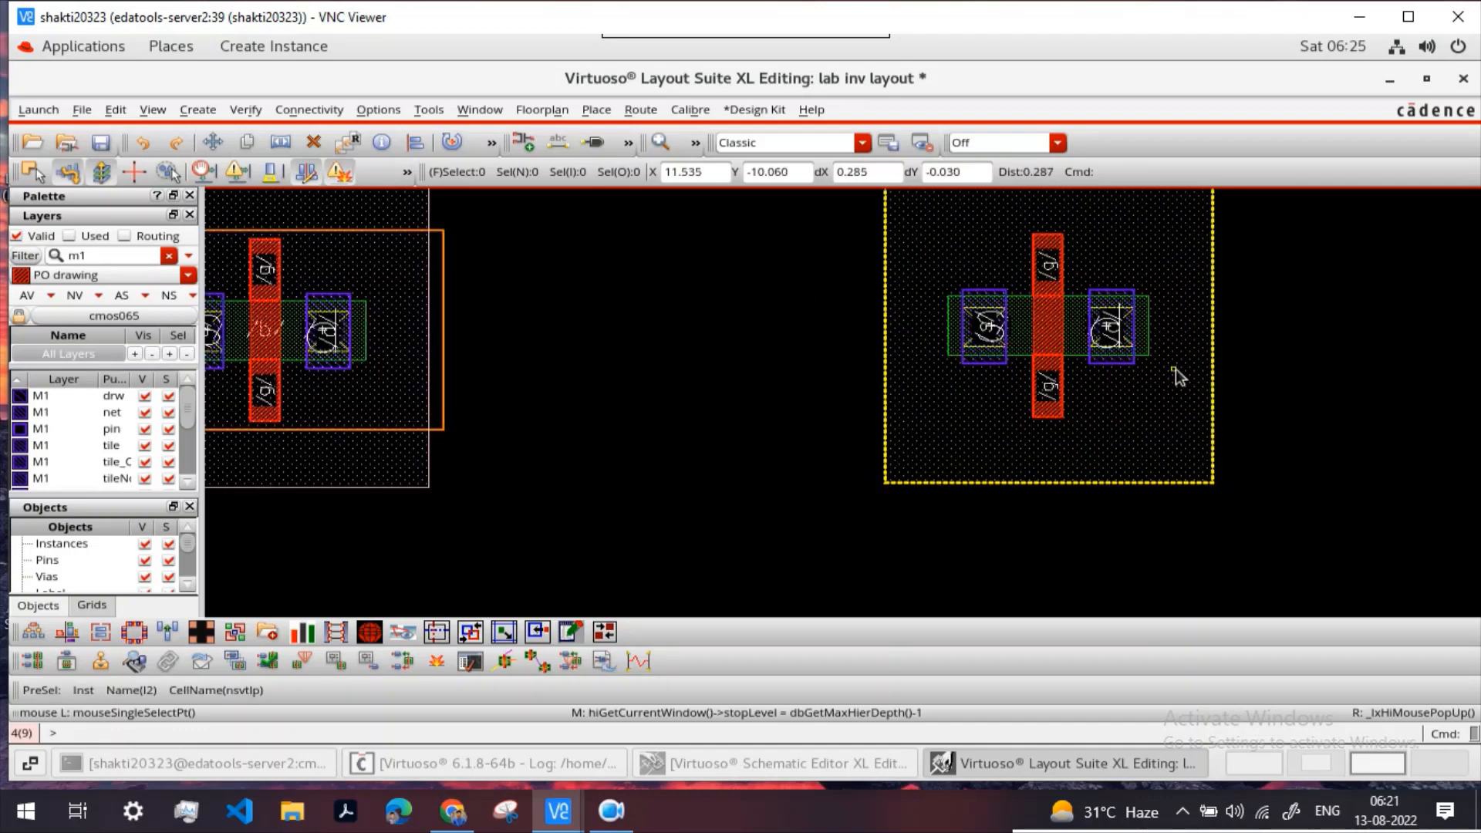
{"action": "scroll", "coordinate": [1175, 369], "scroll_direction": "up", "scroll_amount": 1}
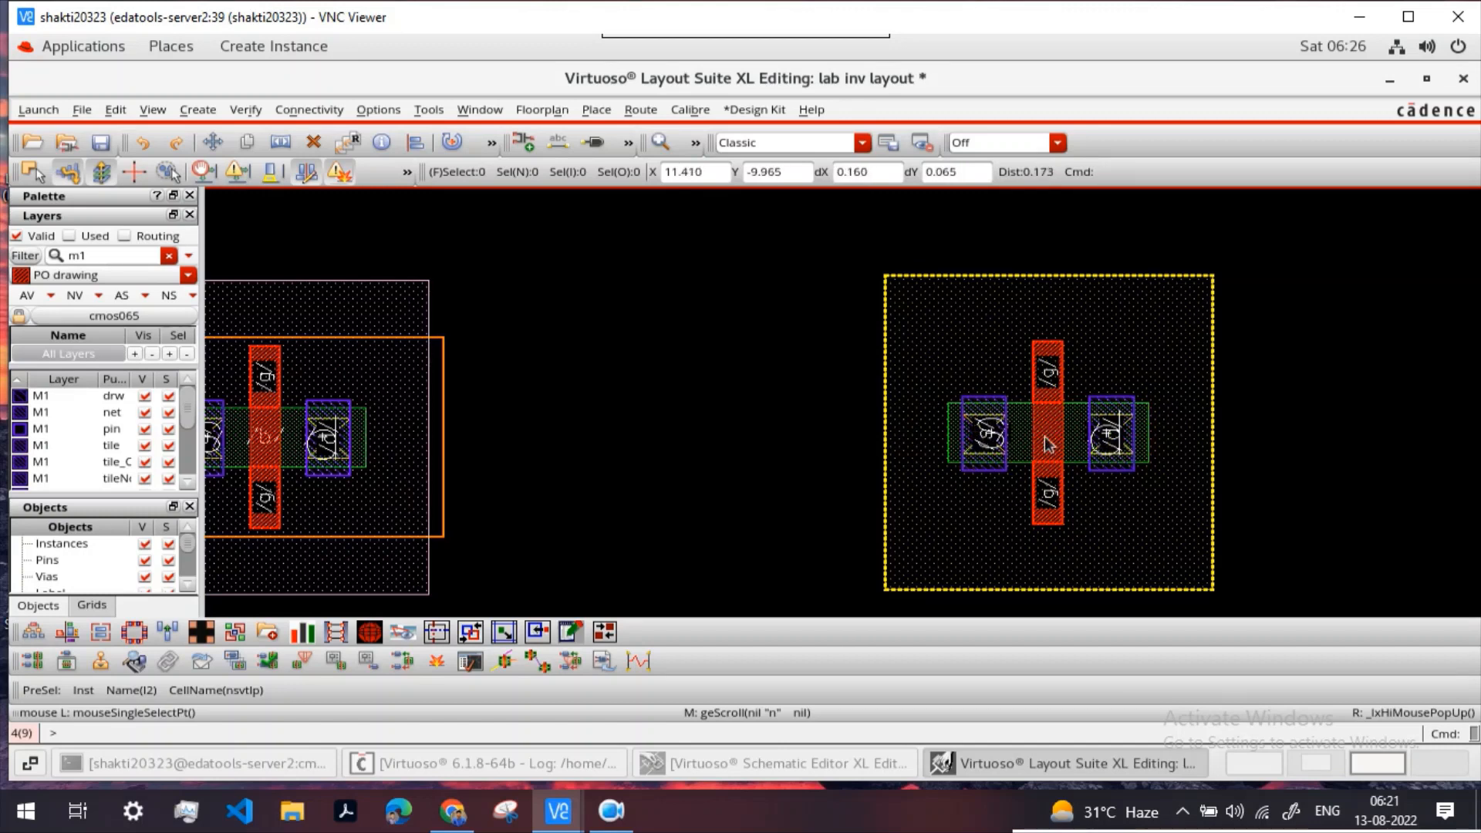
{"action": "scroll", "coordinate": [849, 457], "scroll_direction": "left", "scroll_amount": 1, "text": "shift"}
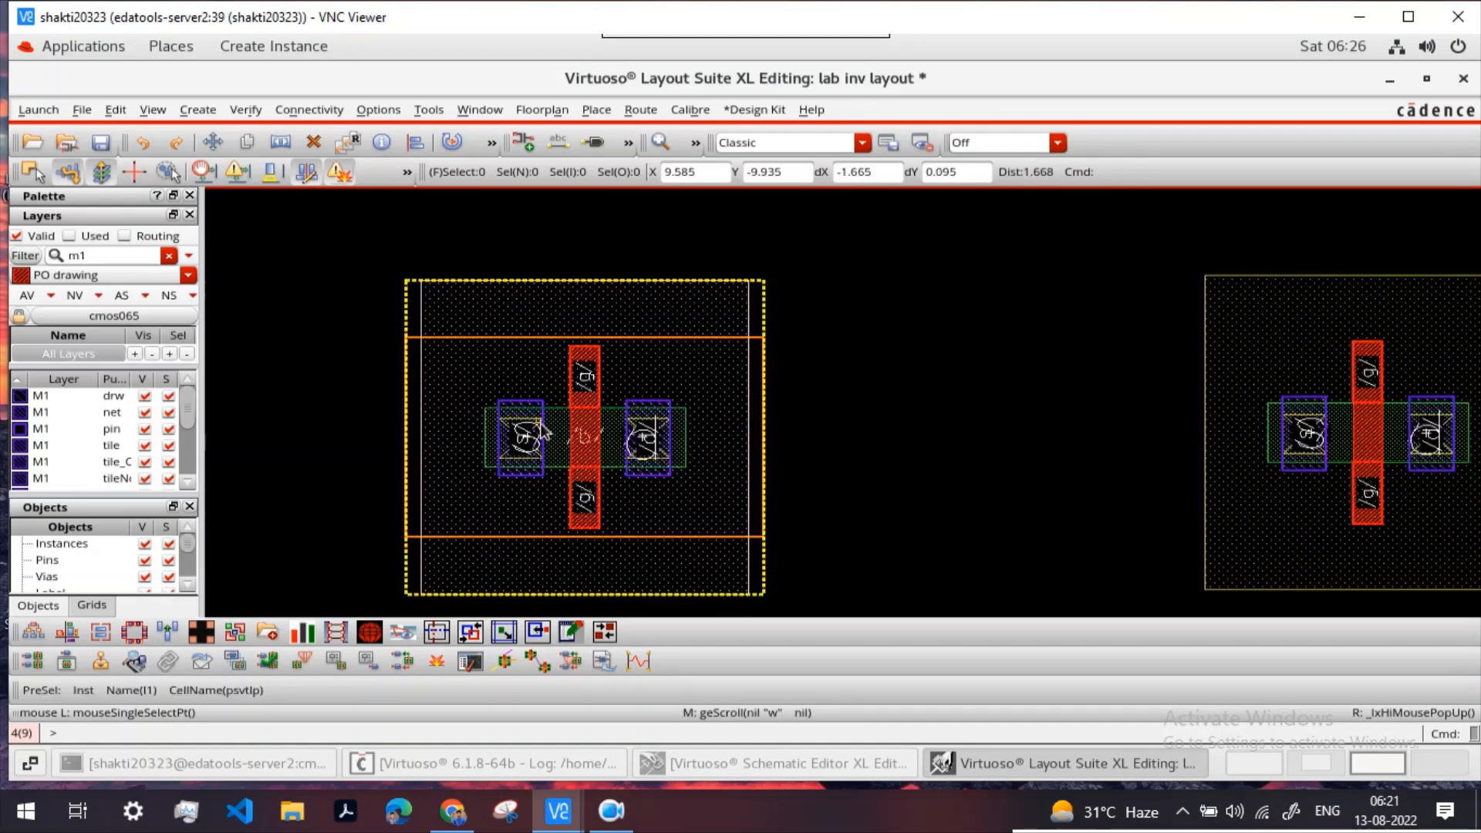
{"action": "scroll", "coordinate": [542, 432], "scroll_direction": "left", "scroll_amount": 1, "text": "shift"}
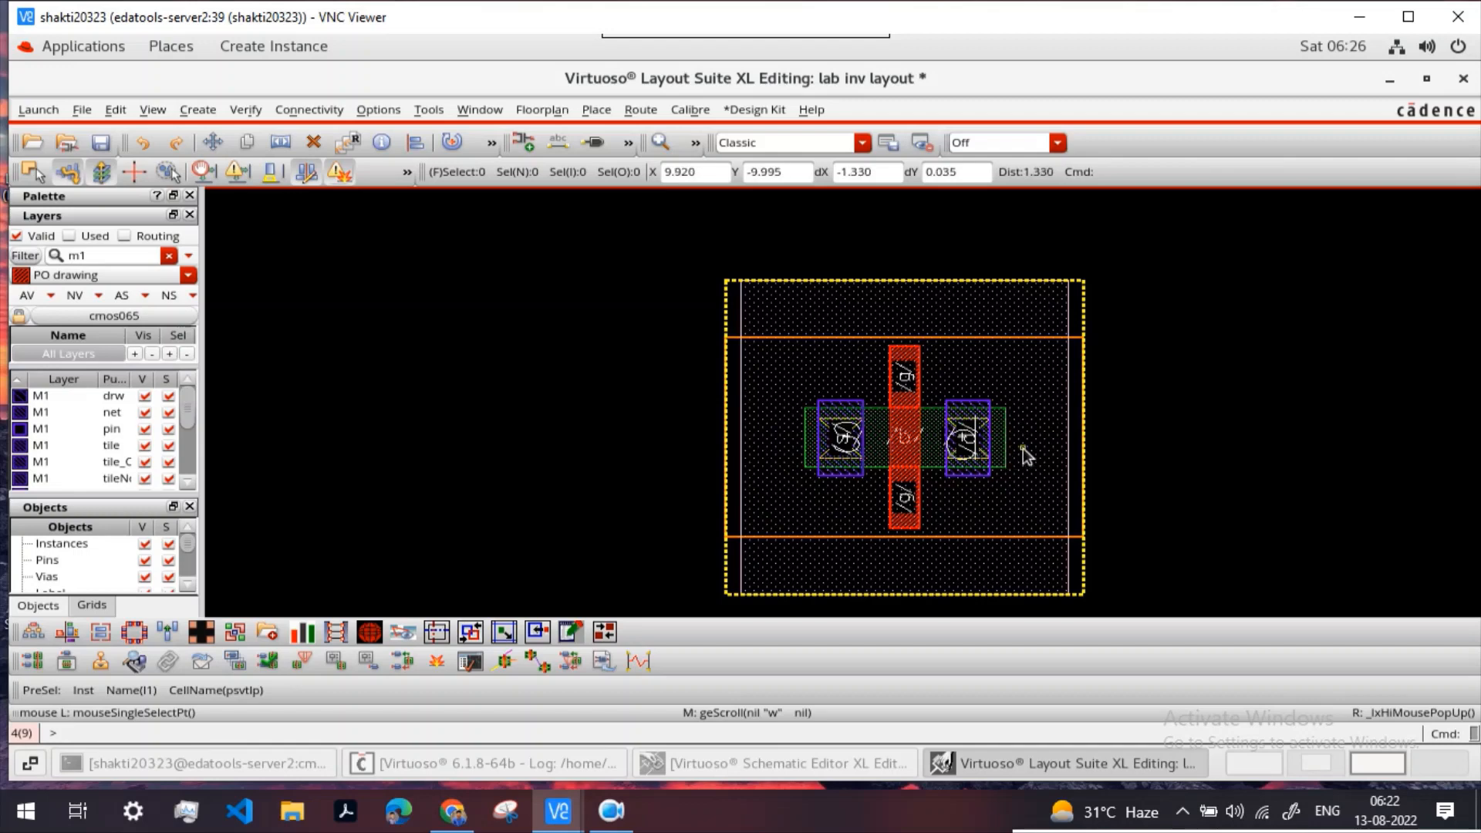
{"action": "key", "text": "Right"}
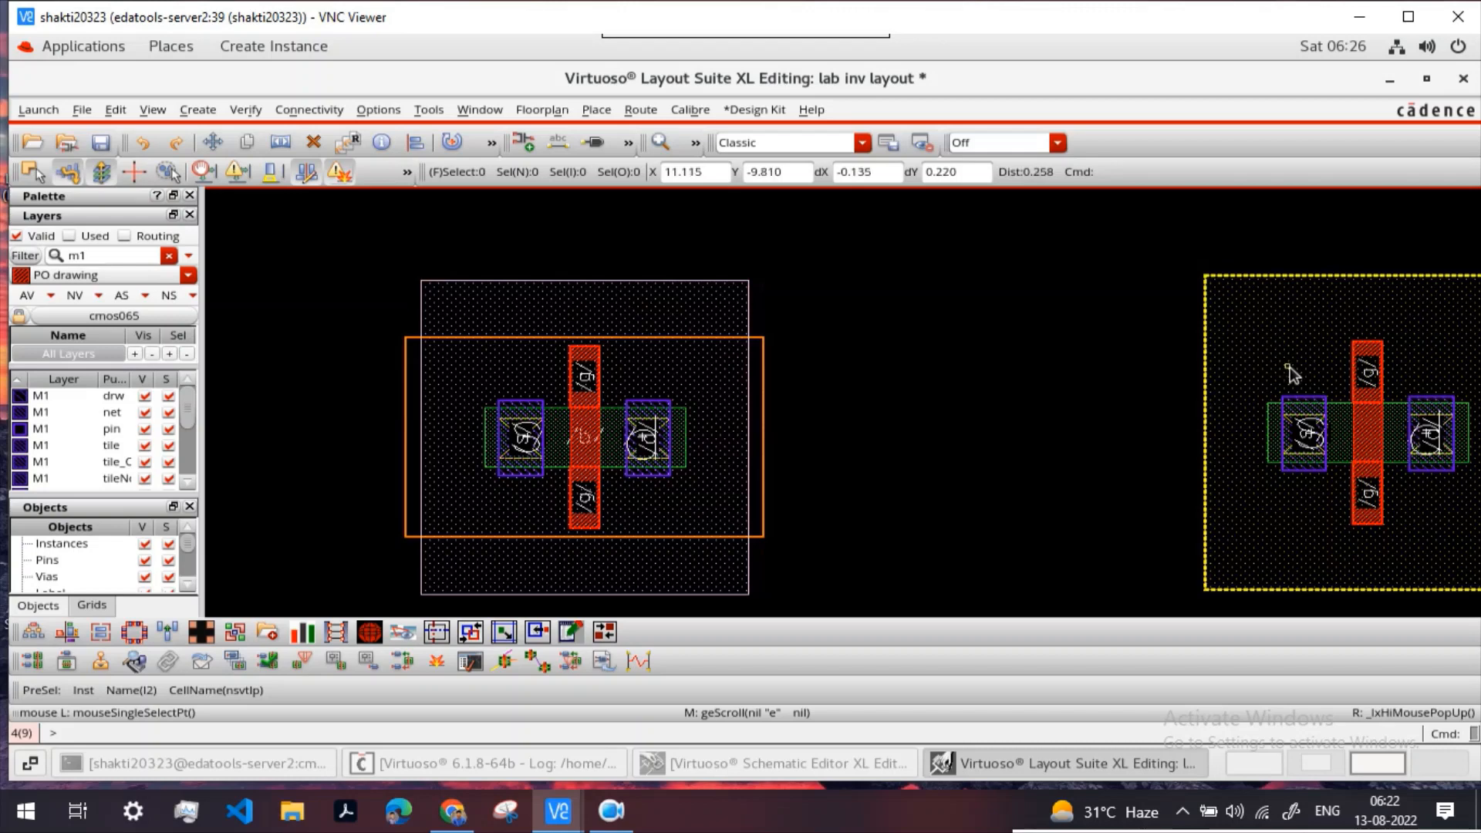
{"action": "key", "text": "Right"}
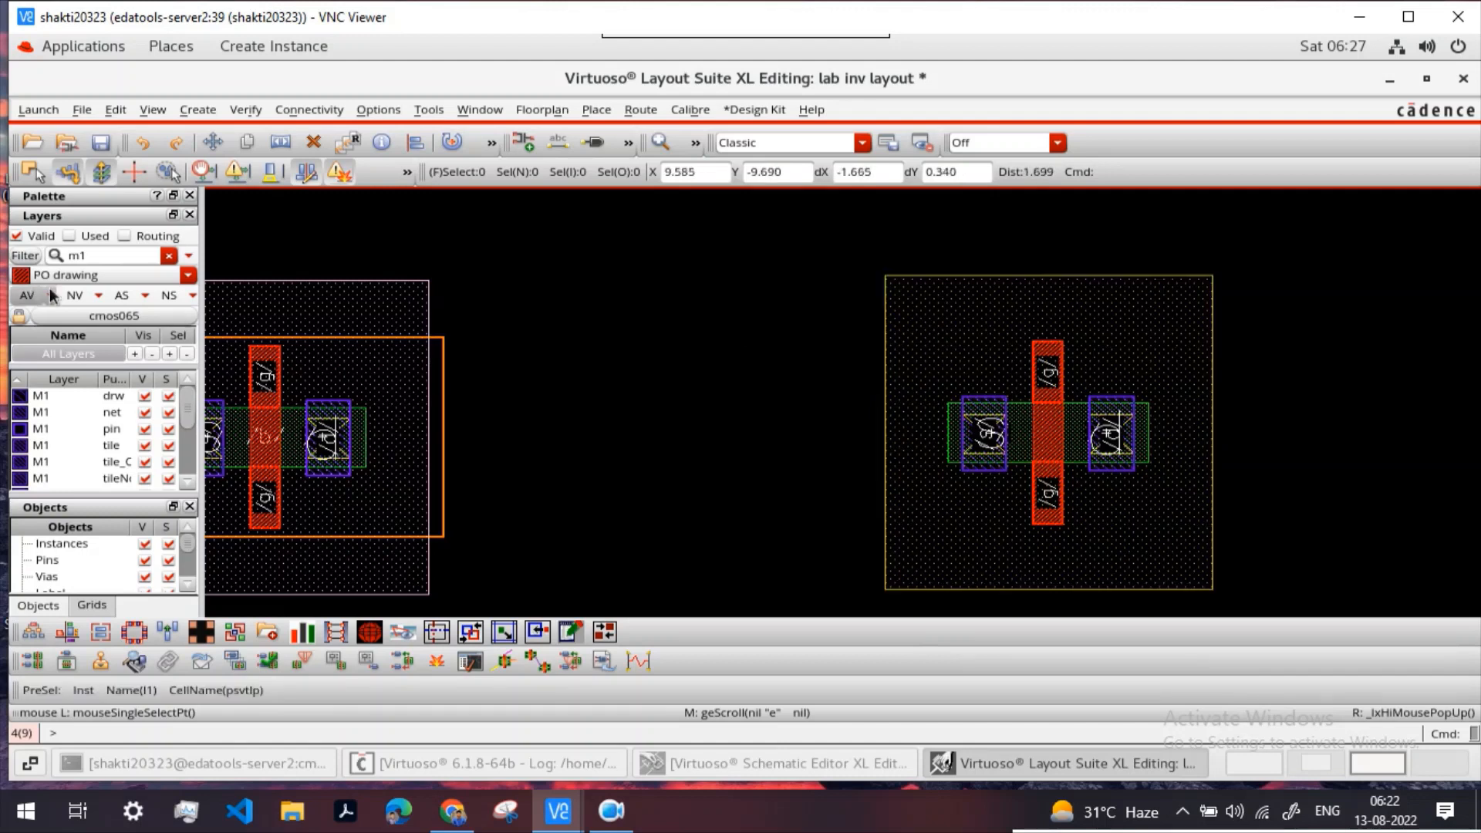
Step: Filter the layer list for np and compare the implant regions of the two transistors
{"action": "double_click", "coordinate": [107, 261]}
{"action": "type", "text": "n"}
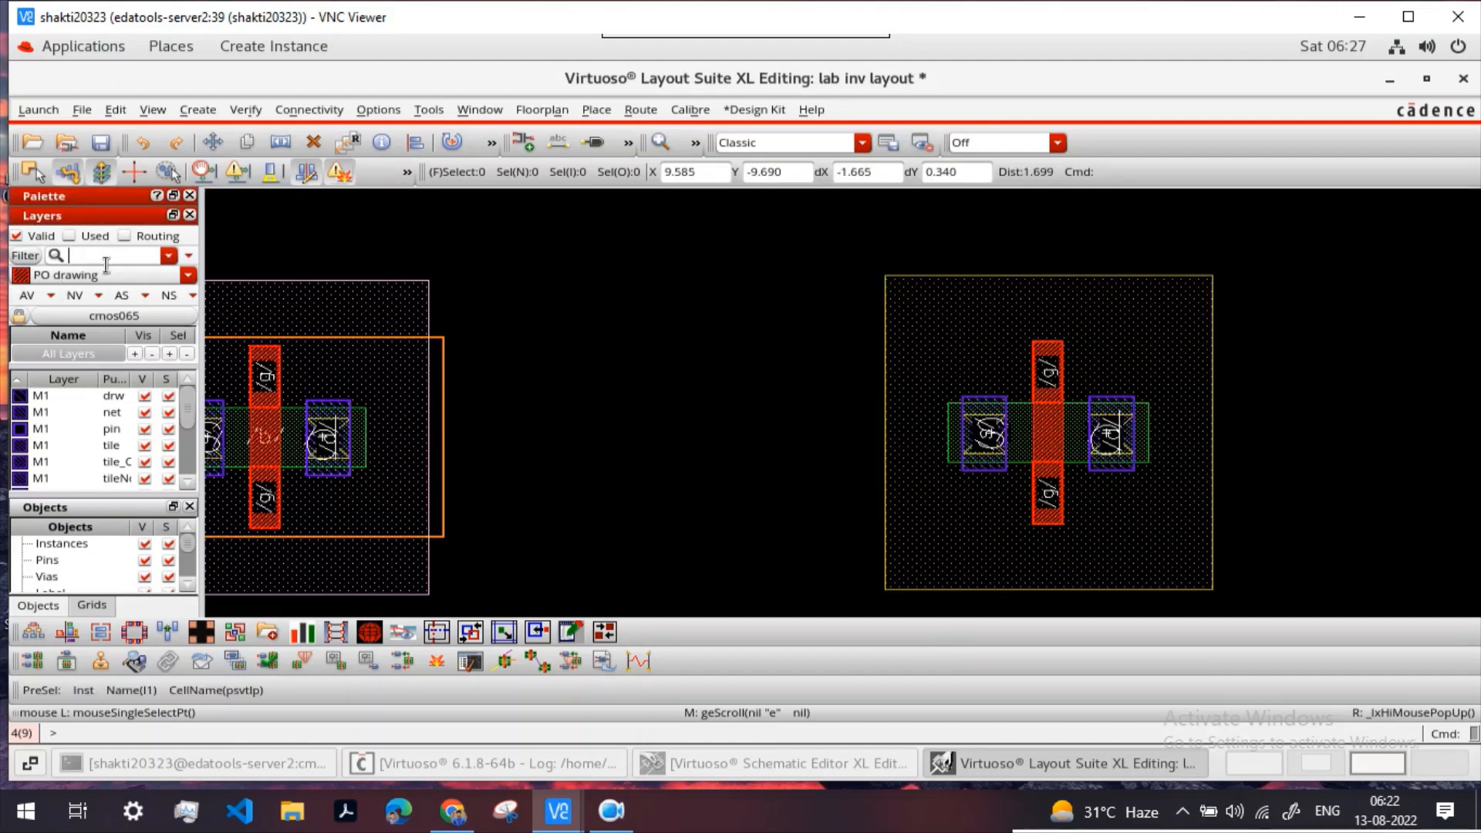
{"action": "type", "text": "p"}
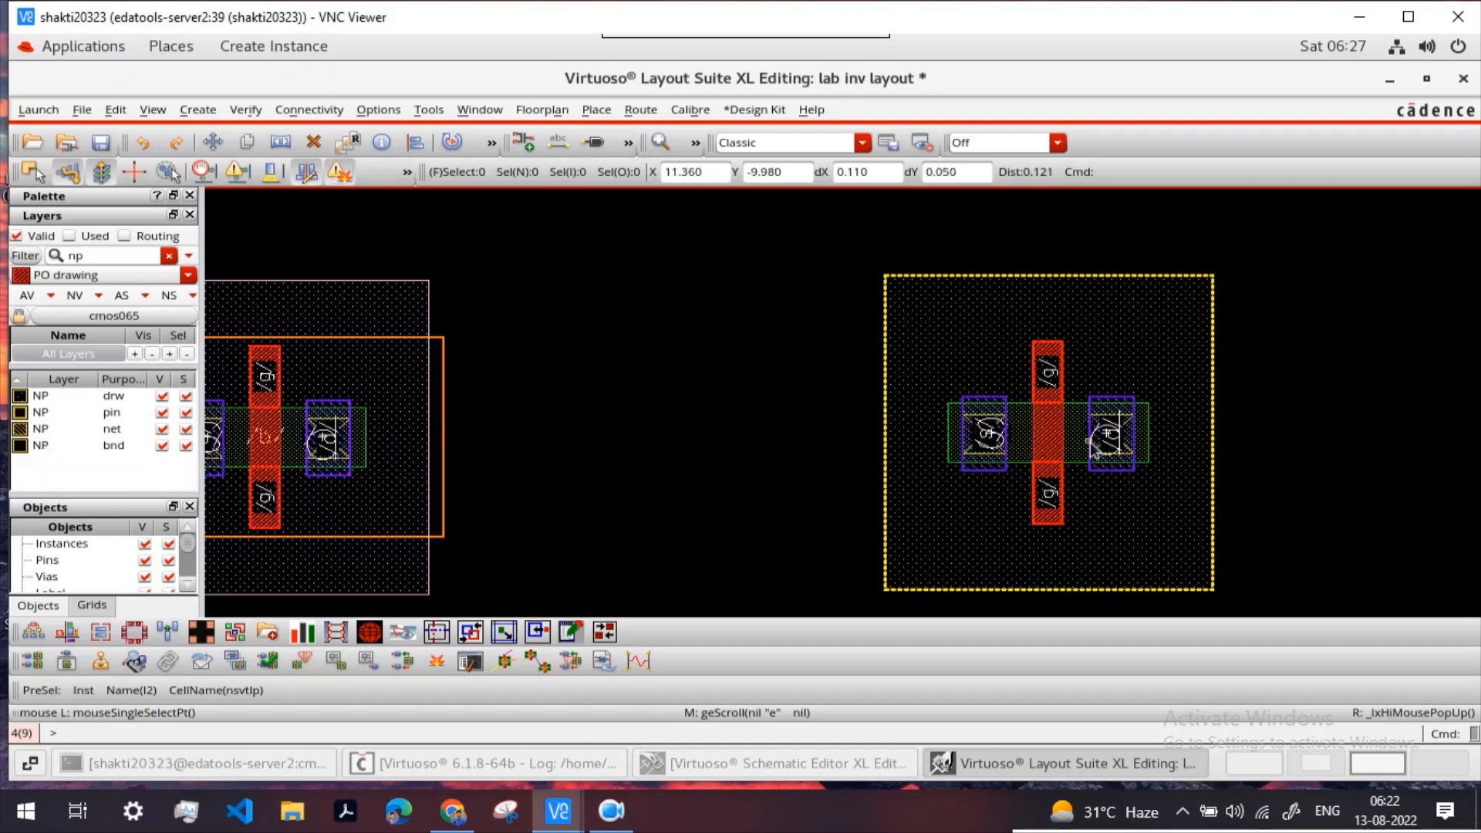
{"action": "key", "text": "Left"}
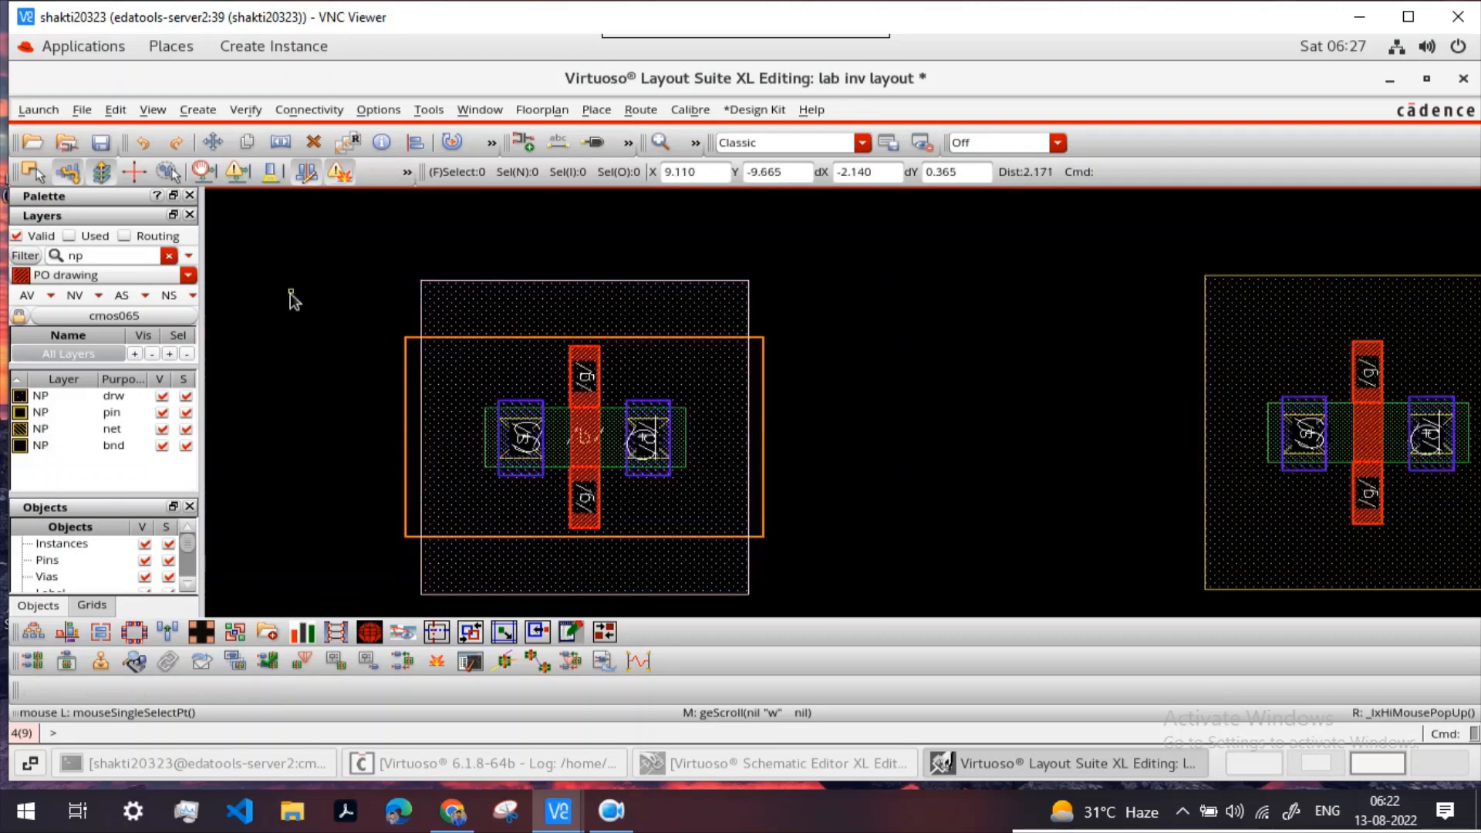
Step: Look up the pp layers and the nw layers in the layer list and relate them to the psvtlp transistor
{"action": "double_click", "coordinate": [89, 260]}
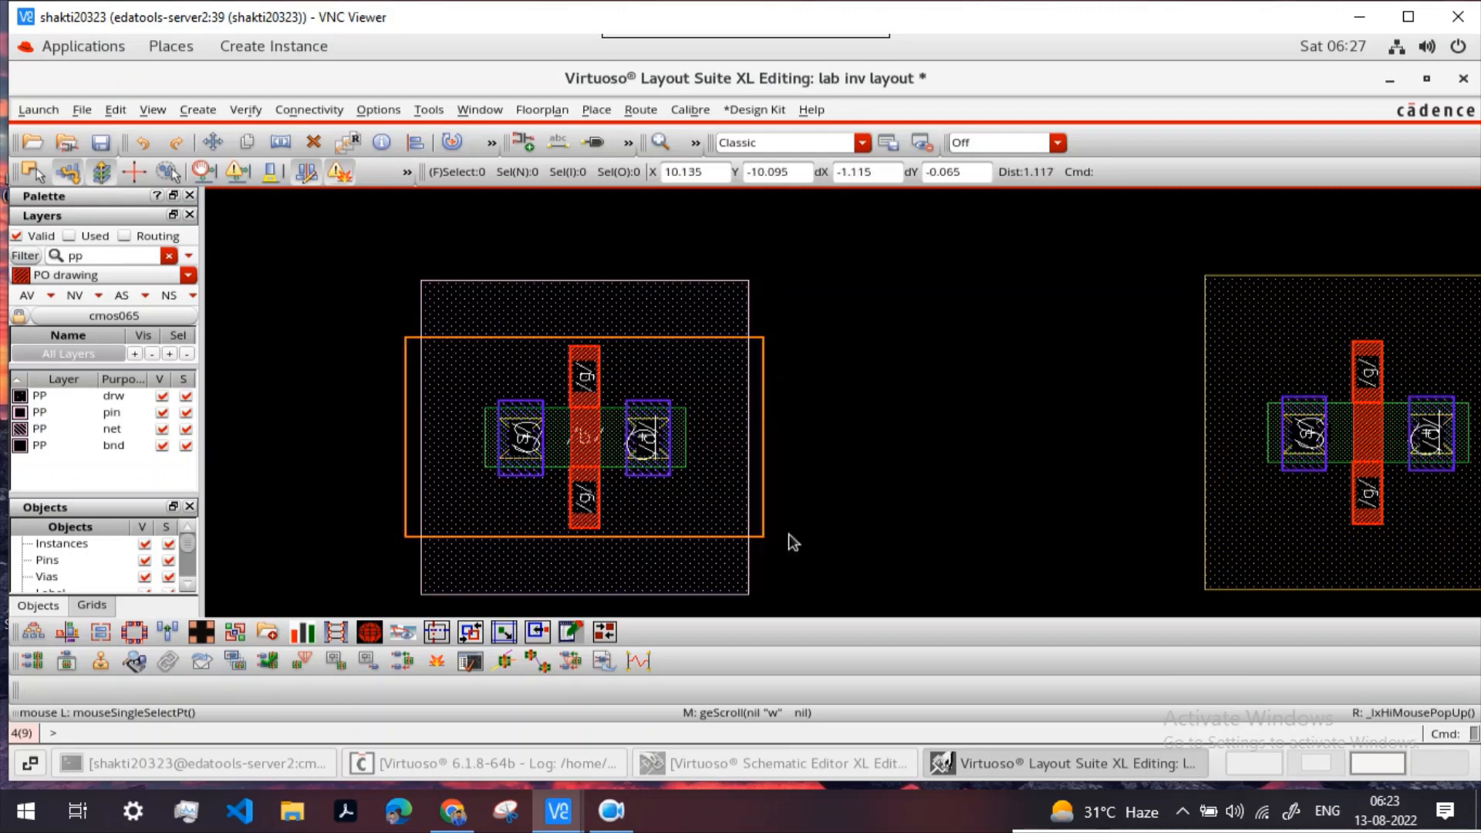
{"action": "double_click", "coordinate": [97, 256]}
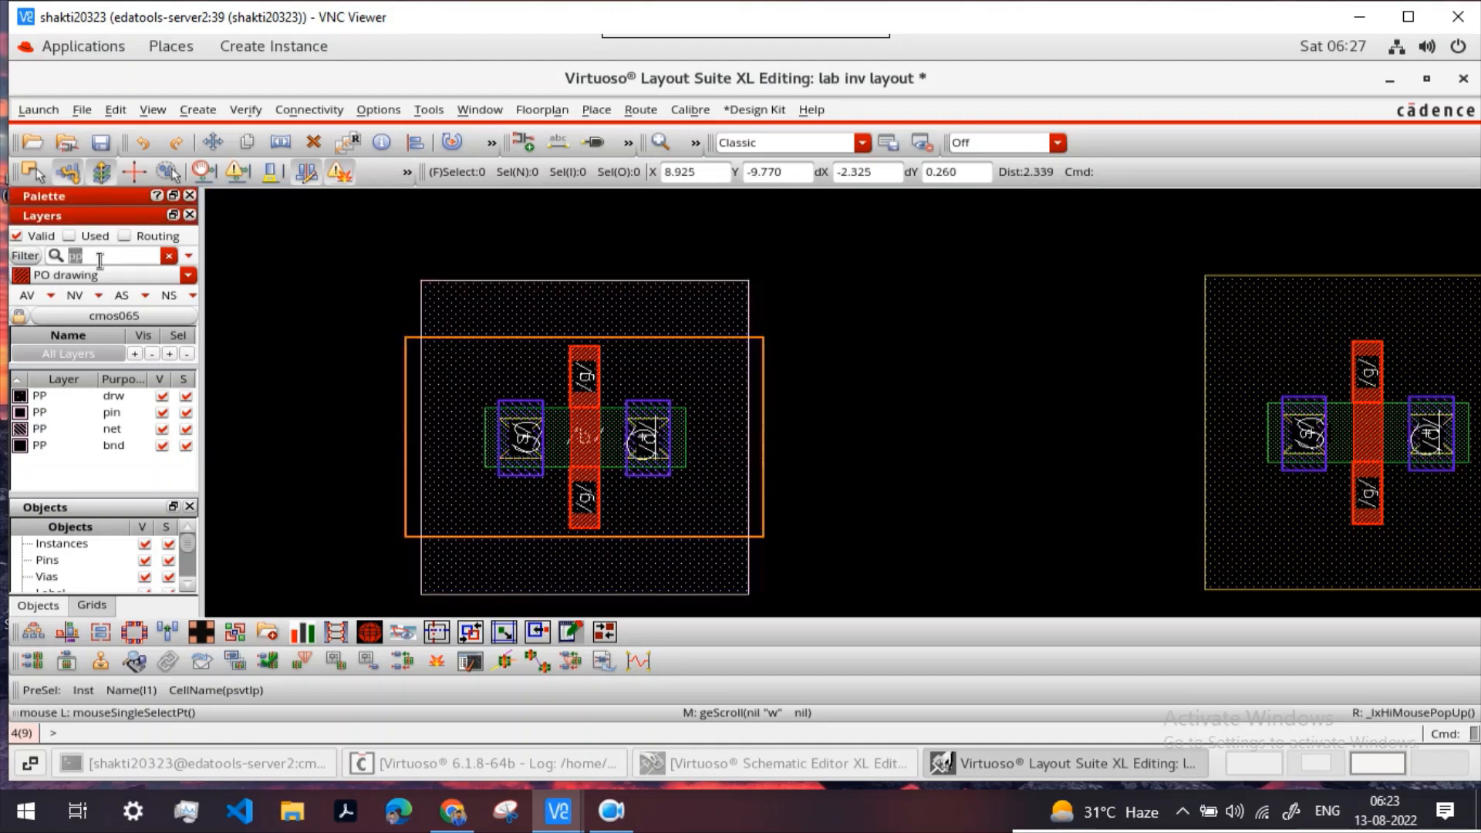
{"action": "type", "text": "p"}
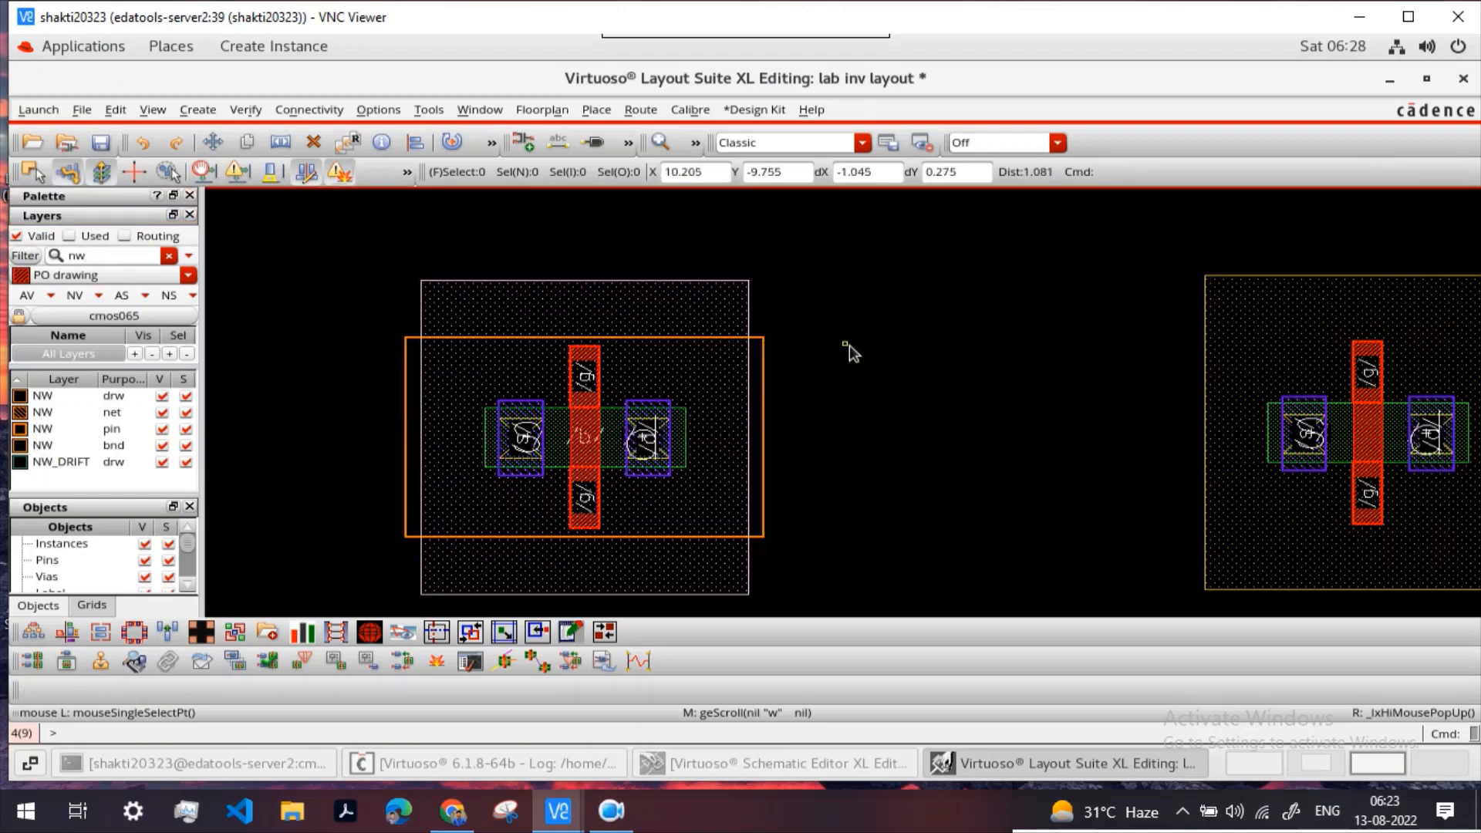
{"action": "scroll", "coordinate": [873, 353], "scroll_direction": "down", "scroll_amount": 1, "text": "ctrl"}
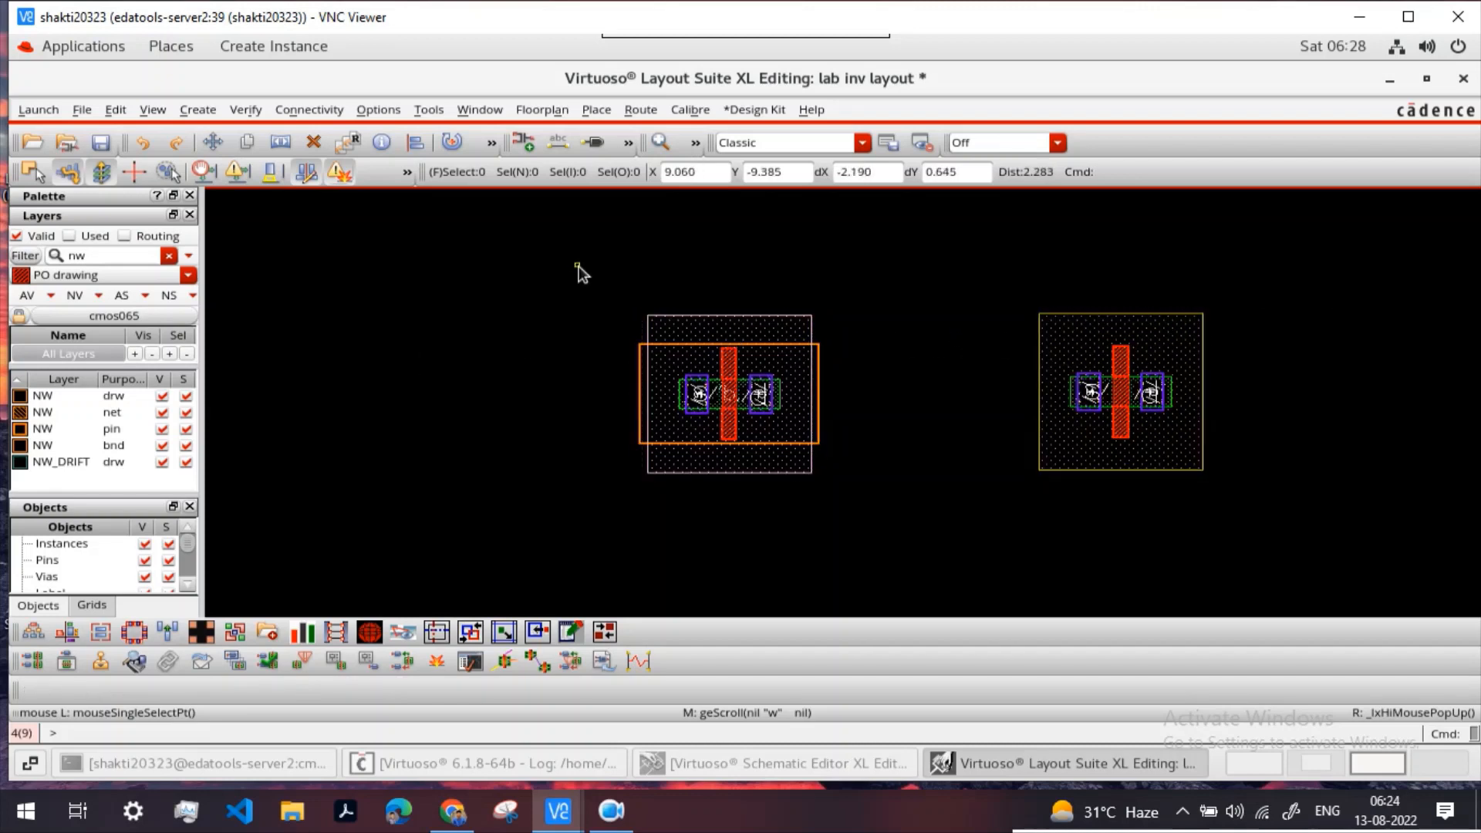
Step: Delete both transistor instances and regenerate the layout from the schematic with instances, I/O pins and PR boundary
{"action": "left_click_drag", "start_coordinate": [578, 266], "coordinate": [1260, 552]}
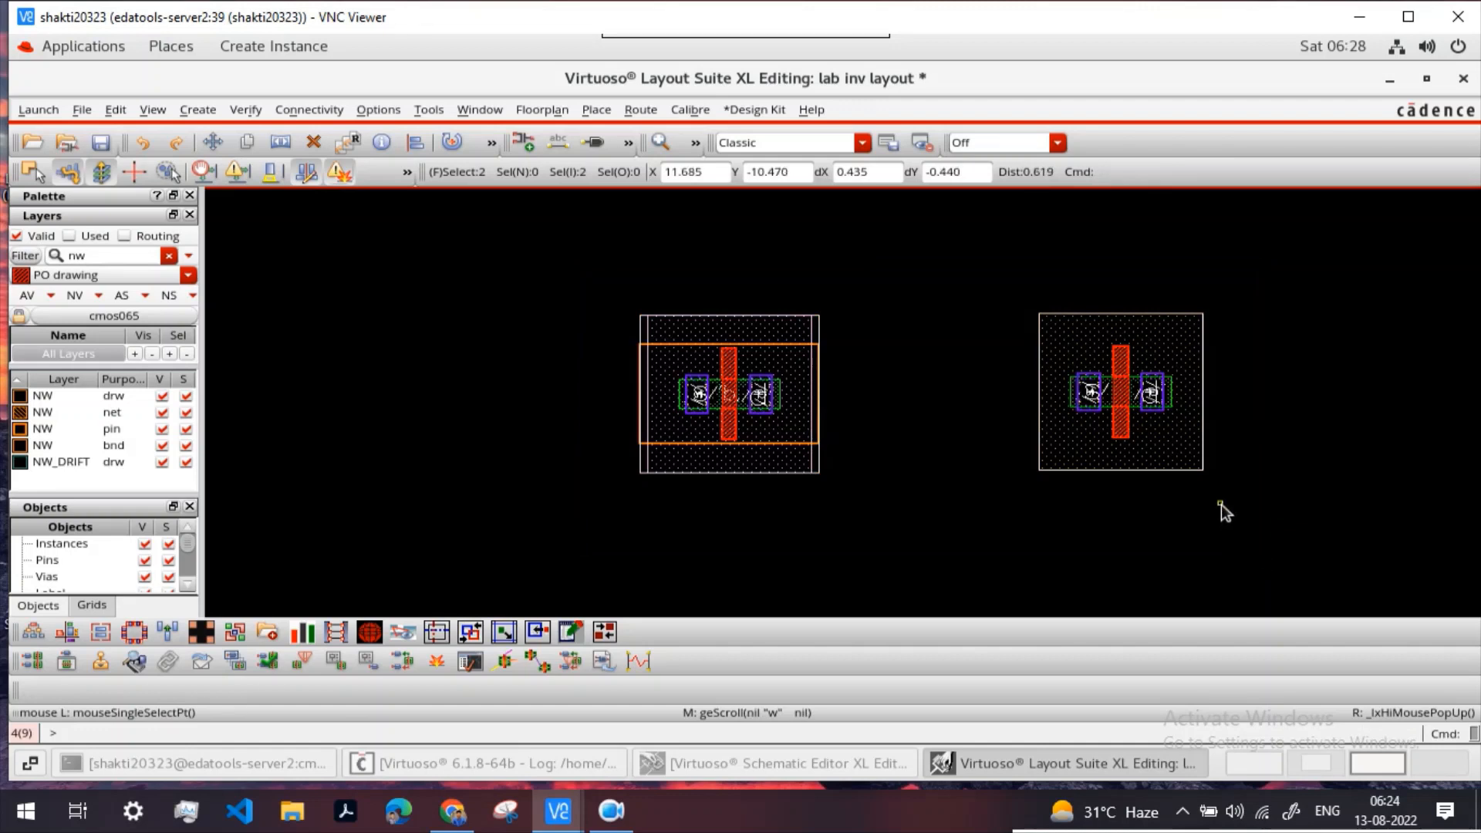
{"action": "key", "text": "Delete"}
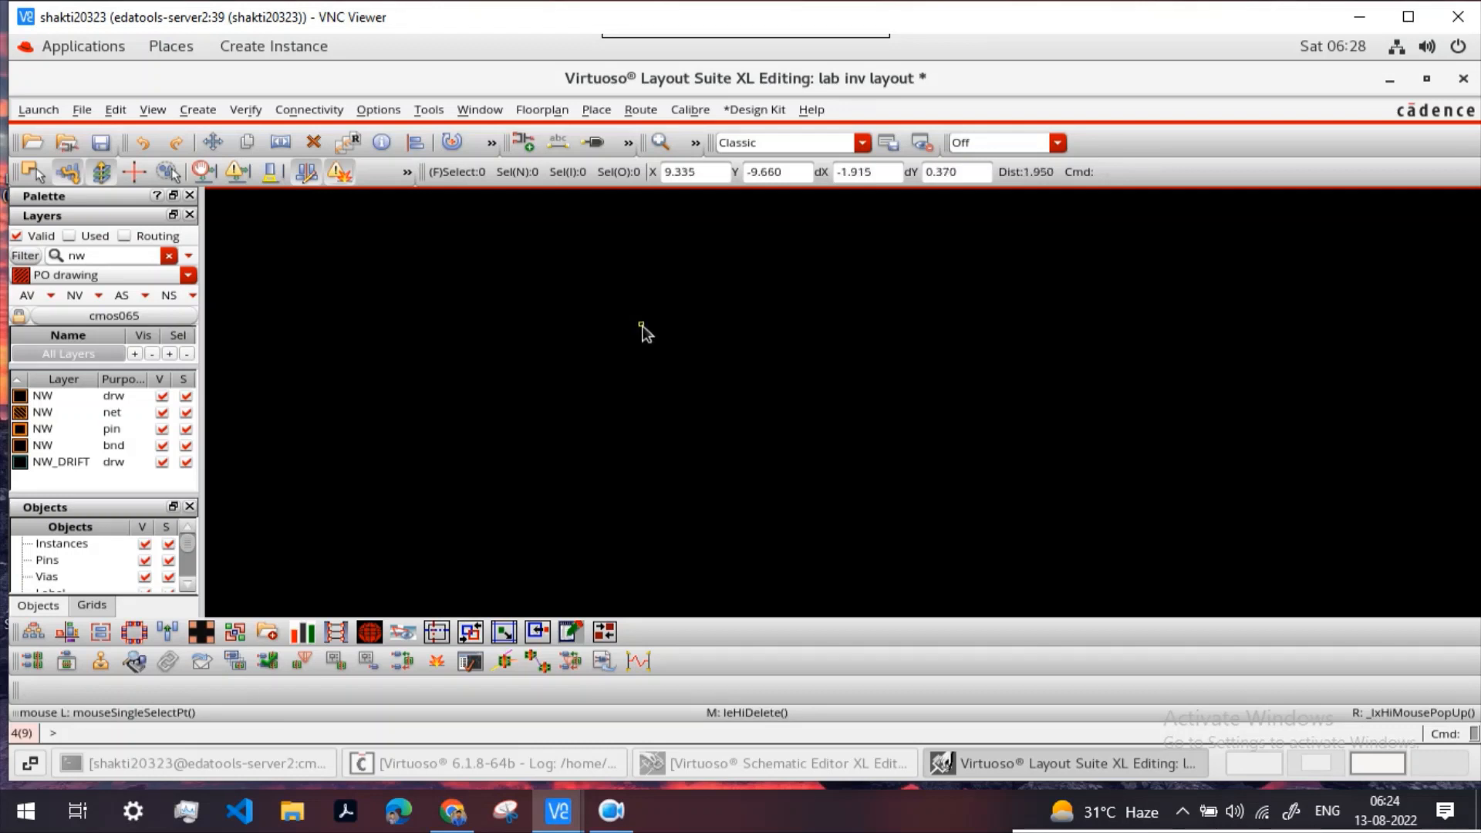
{"action": "left_click", "coordinate": [29, 662]}
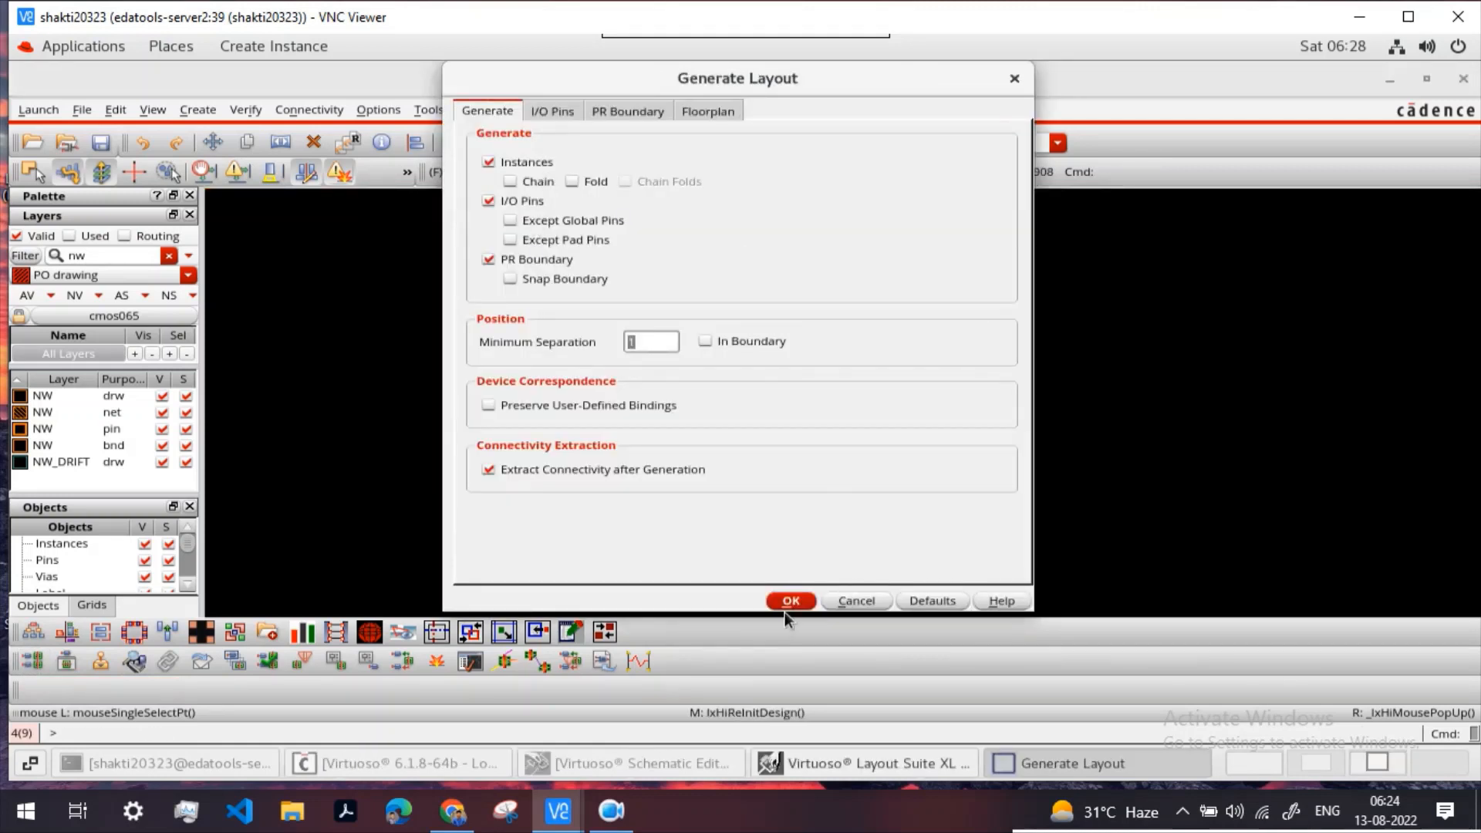
{"action": "left_click", "coordinate": [799, 602]}
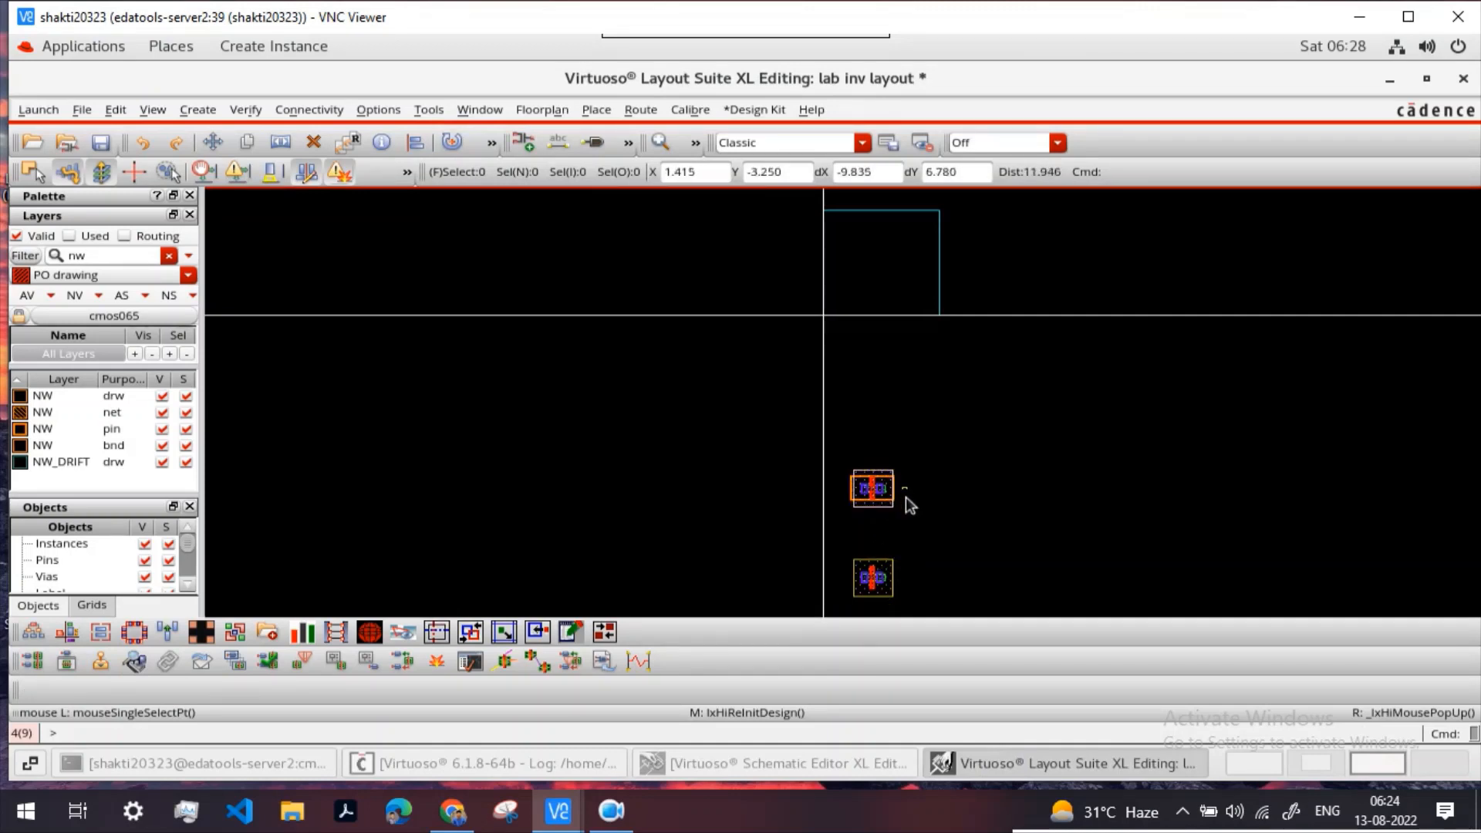
Step: Delete the four generated I/O pins beside the vertical axis
{"action": "scroll", "coordinate": [905, 502], "scroll_direction": "down", "scroll_amount": 2}
{"action": "scroll", "coordinate": [869, 287], "scroll_direction": "down", "scroll_amount": 3}
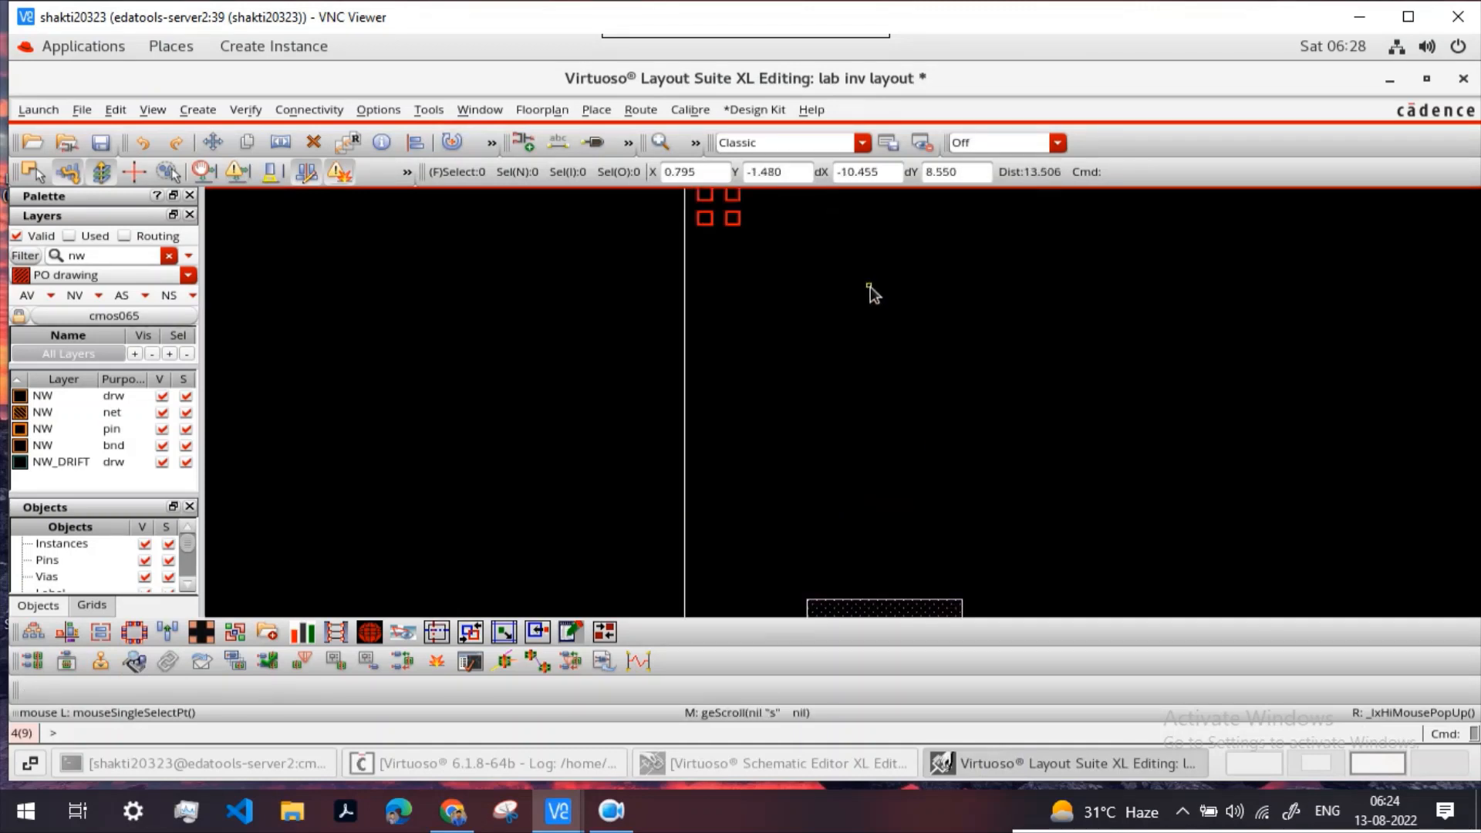
{"action": "scroll", "coordinate": [794, 294], "scroll_direction": "up", "scroll_amount": 2}
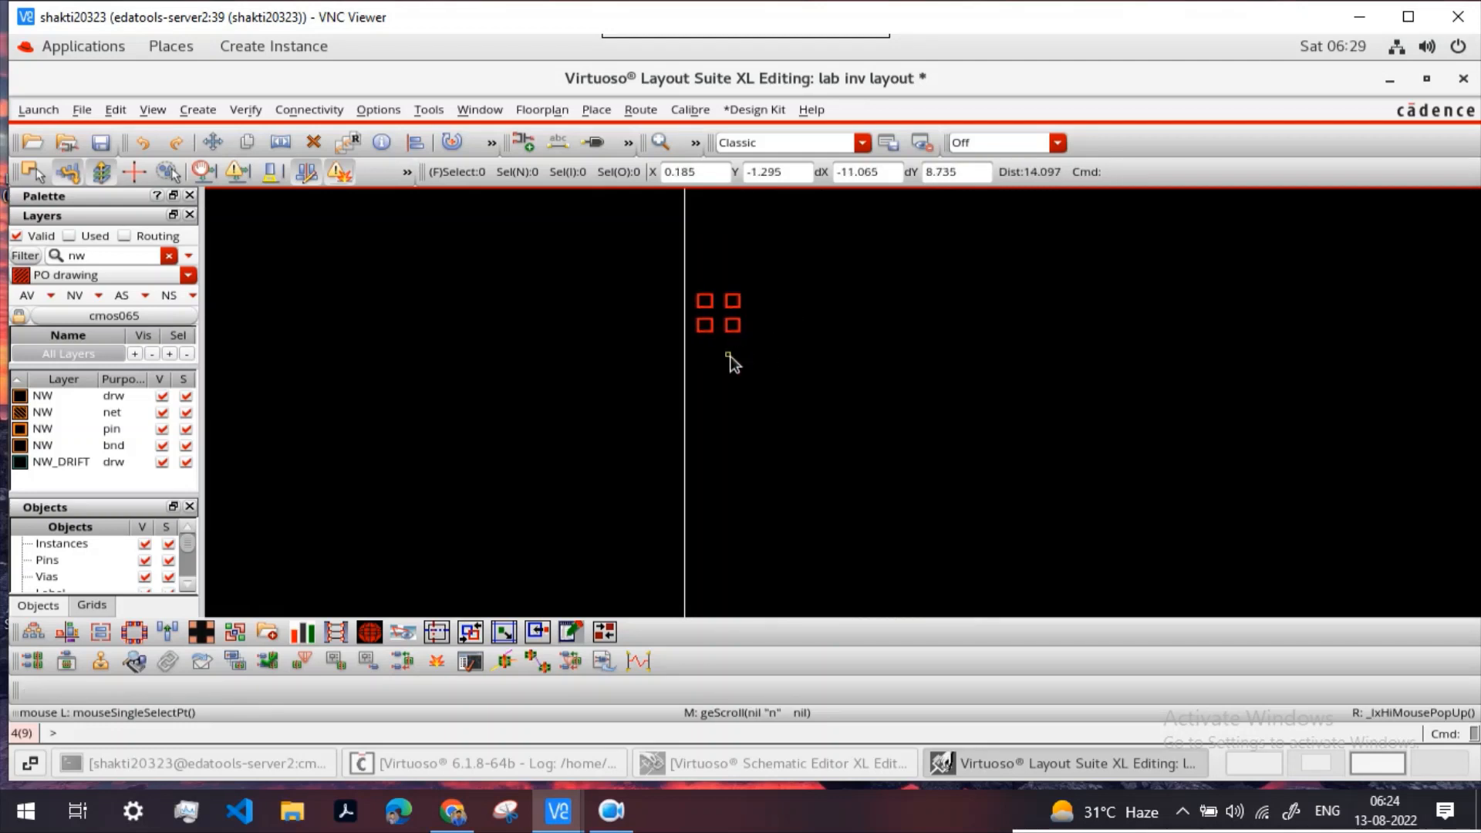
{"action": "left_click_drag", "start_coordinate": [746, 369], "coordinate": [683, 272]}
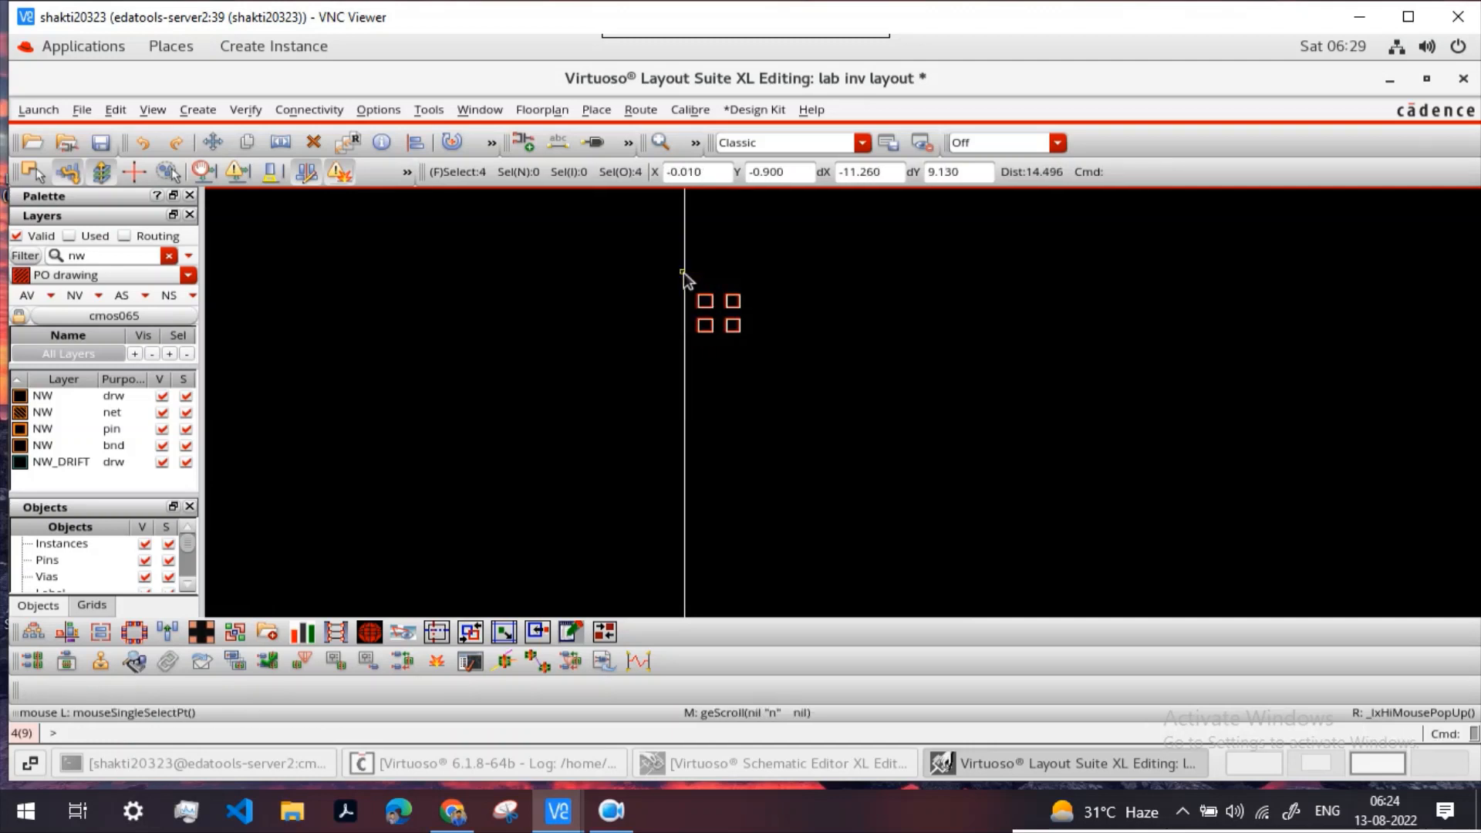
{"action": "key", "text": "Delete"}
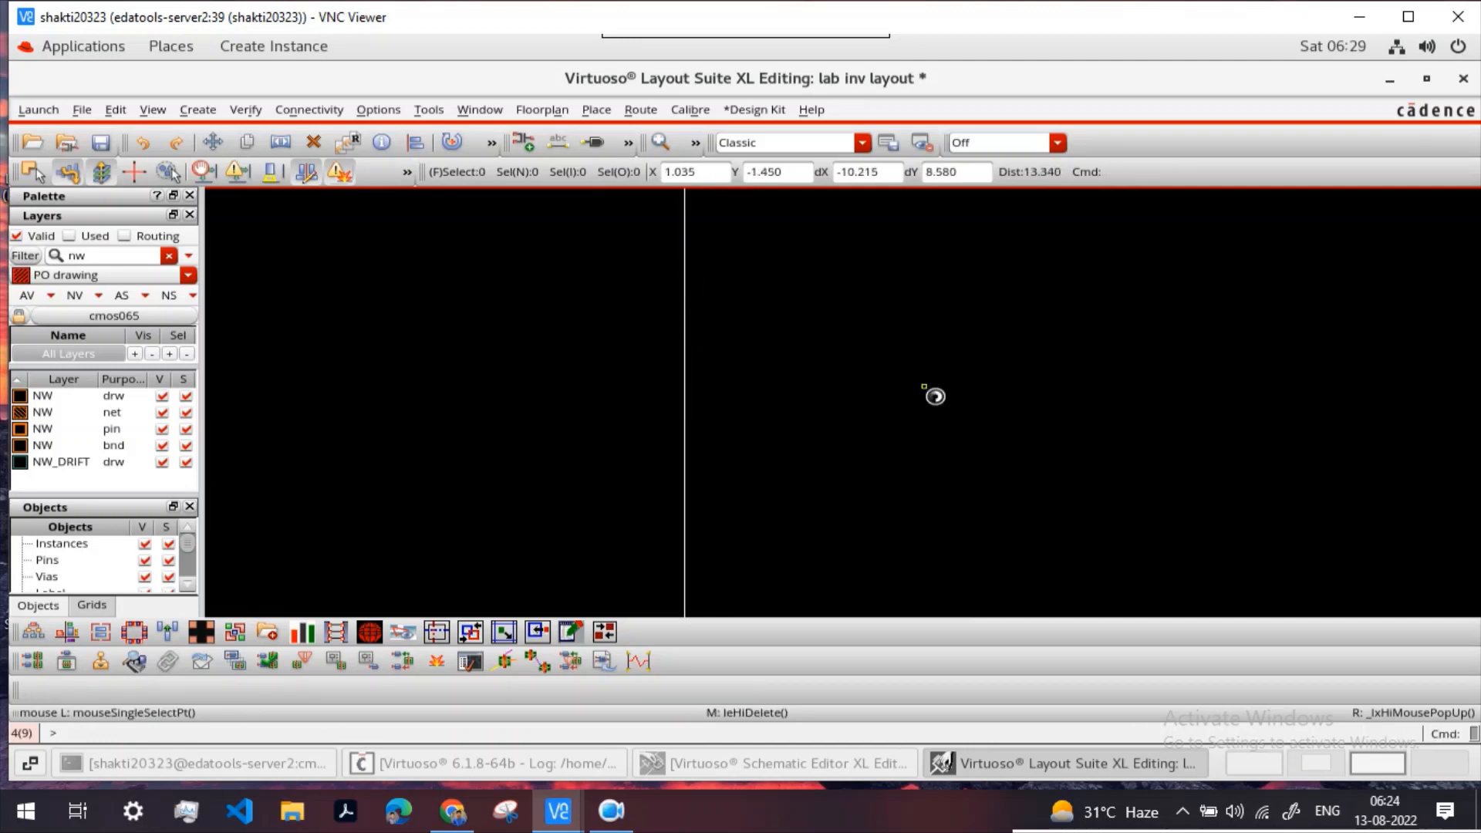
Step: Move the nsvtlp transistor straight up by about 0.375, closer to the psvtlp transistor
{"action": "scroll", "coordinate": [923, 387], "scroll_direction": "down", "scroll_amount": 2}
{"action": "scroll", "coordinate": [916, 455], "scroll_direction": "down", "scroll_amount": 3}
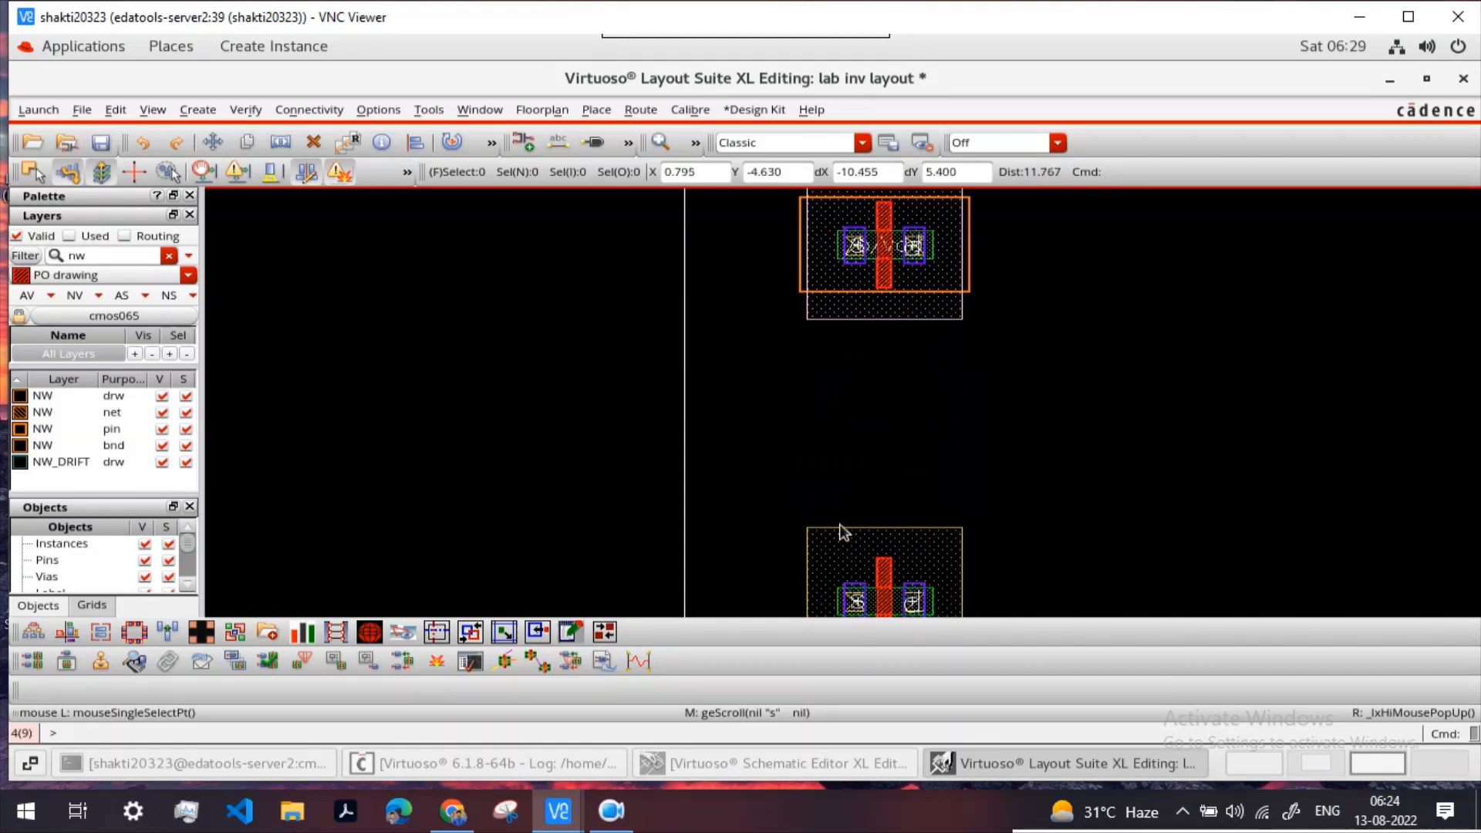
{"action": "scroll", "coordinate": [833, 494], "scroll_direction": "down", "scroll_amount": 1}
{"action": "left_click_drag", "start_coordinate": [793, 391], "coordinate": [1001, 584]}
{"action": "key", "text": "m"}
{"action": "left_click", "coordinate": [895, 525]}
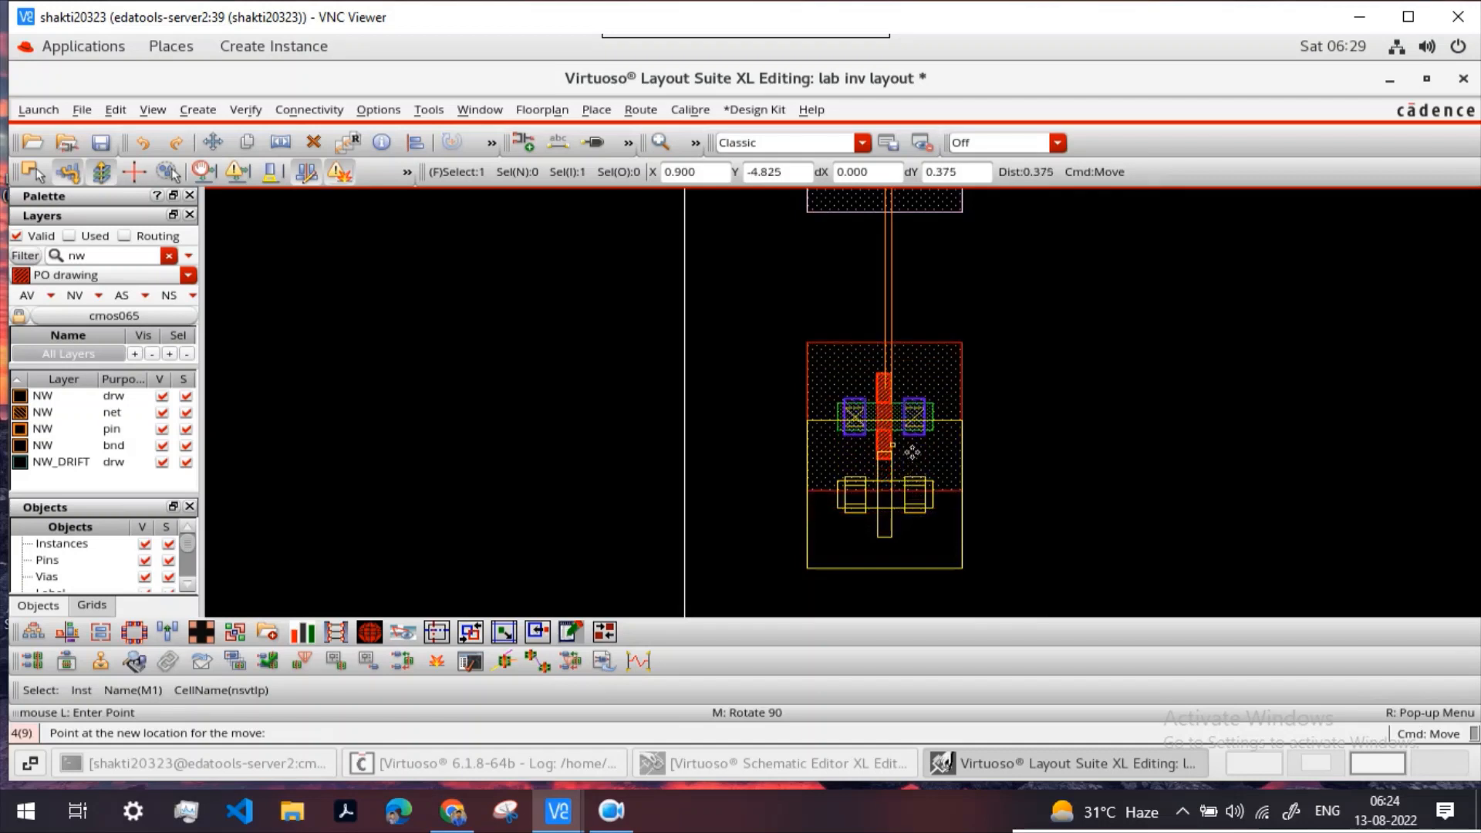
{"action": "left_click", "coordinate": [904, 454]}
{"action": "scroll", "coordinate": [1050, 406], "scroll_direction": "up", "scroll_amount": 1}
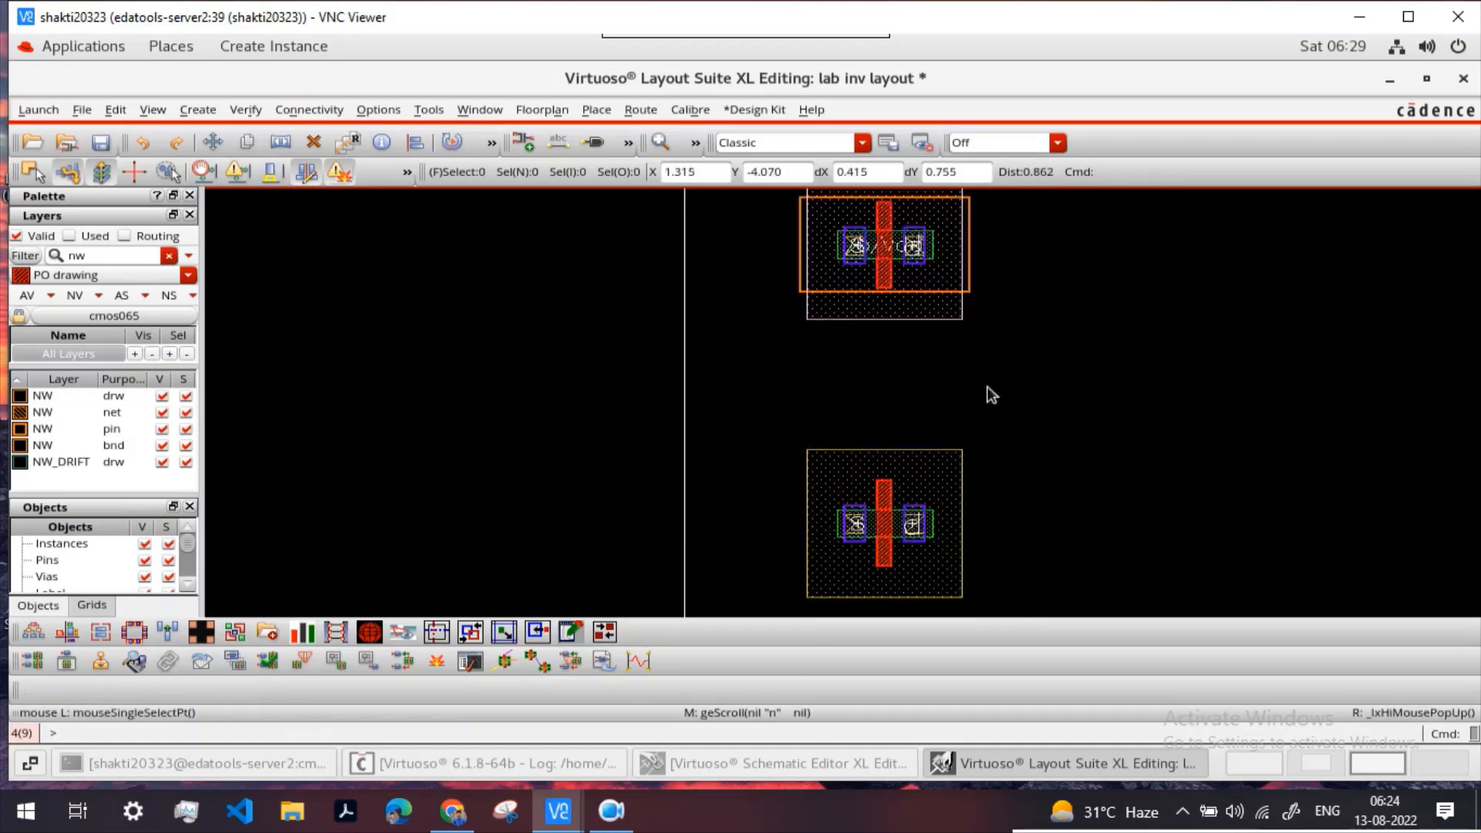
Step: Check the inverter's net connections in the schematic window and compare them with the transistor gate terminals in the layout
{"action": "left_click", "coordinate": [780, 759]}
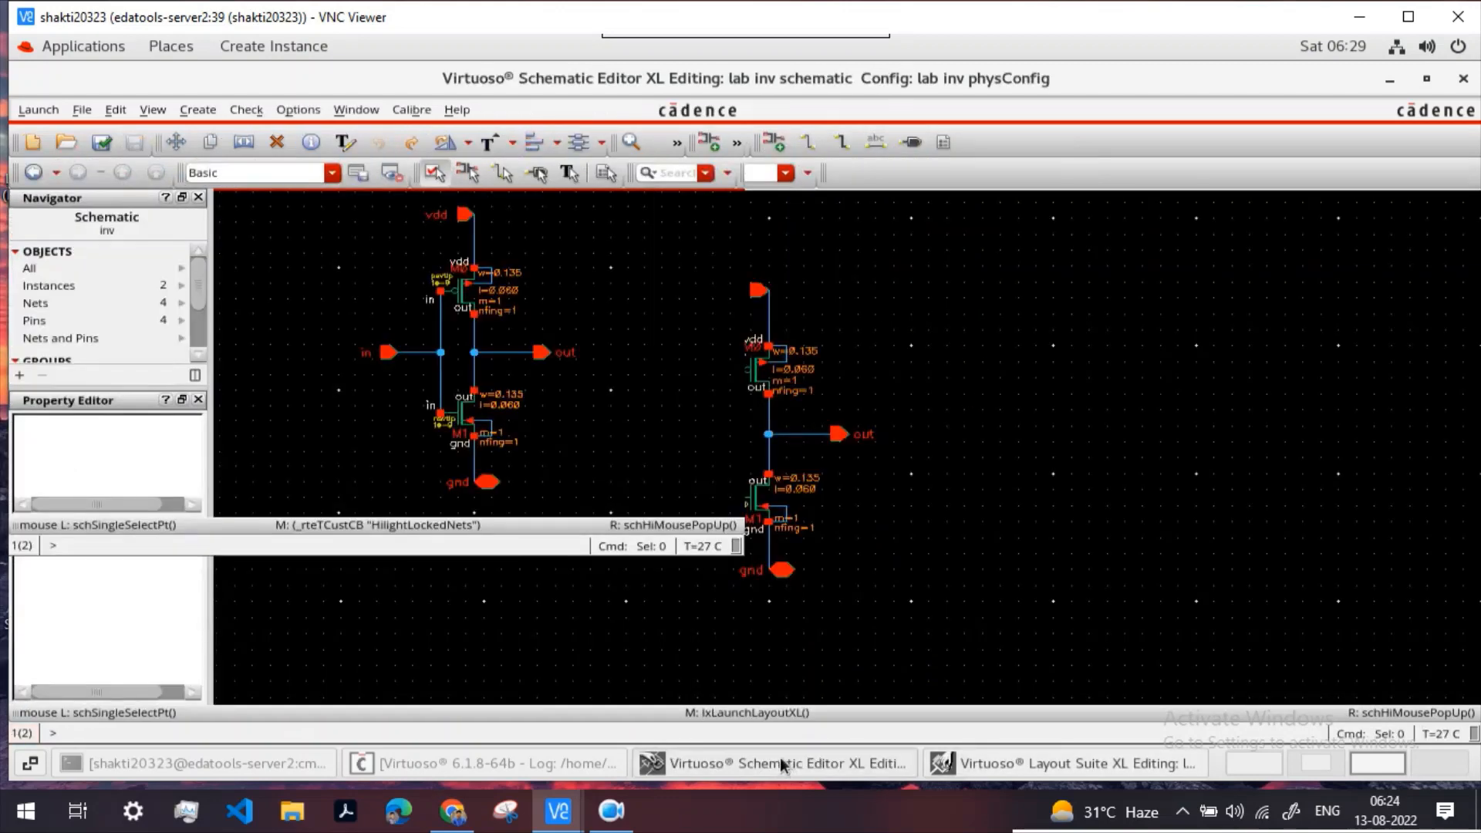
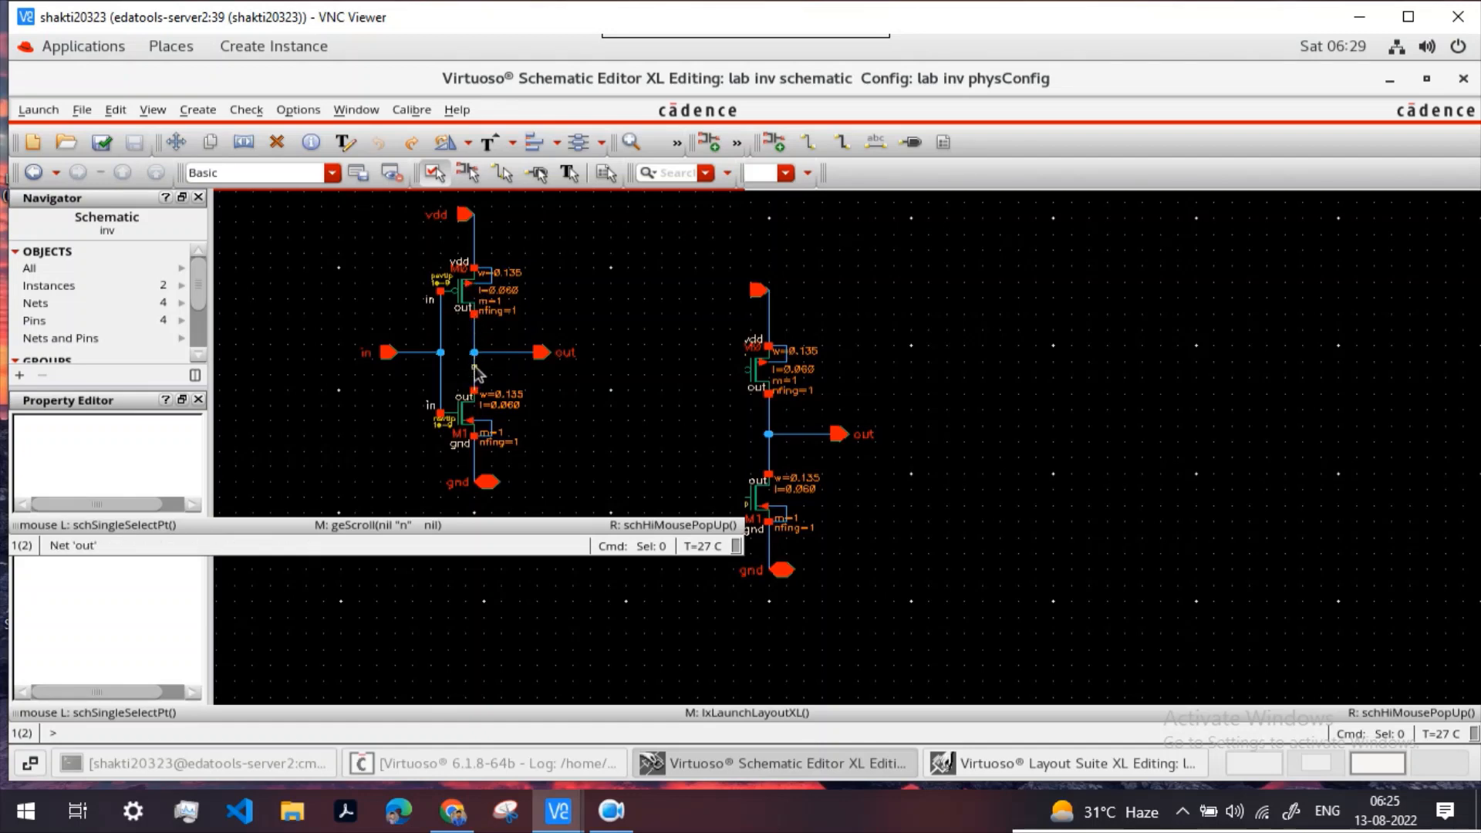
{"action": "left_click", "coordinate": [804, 761]}
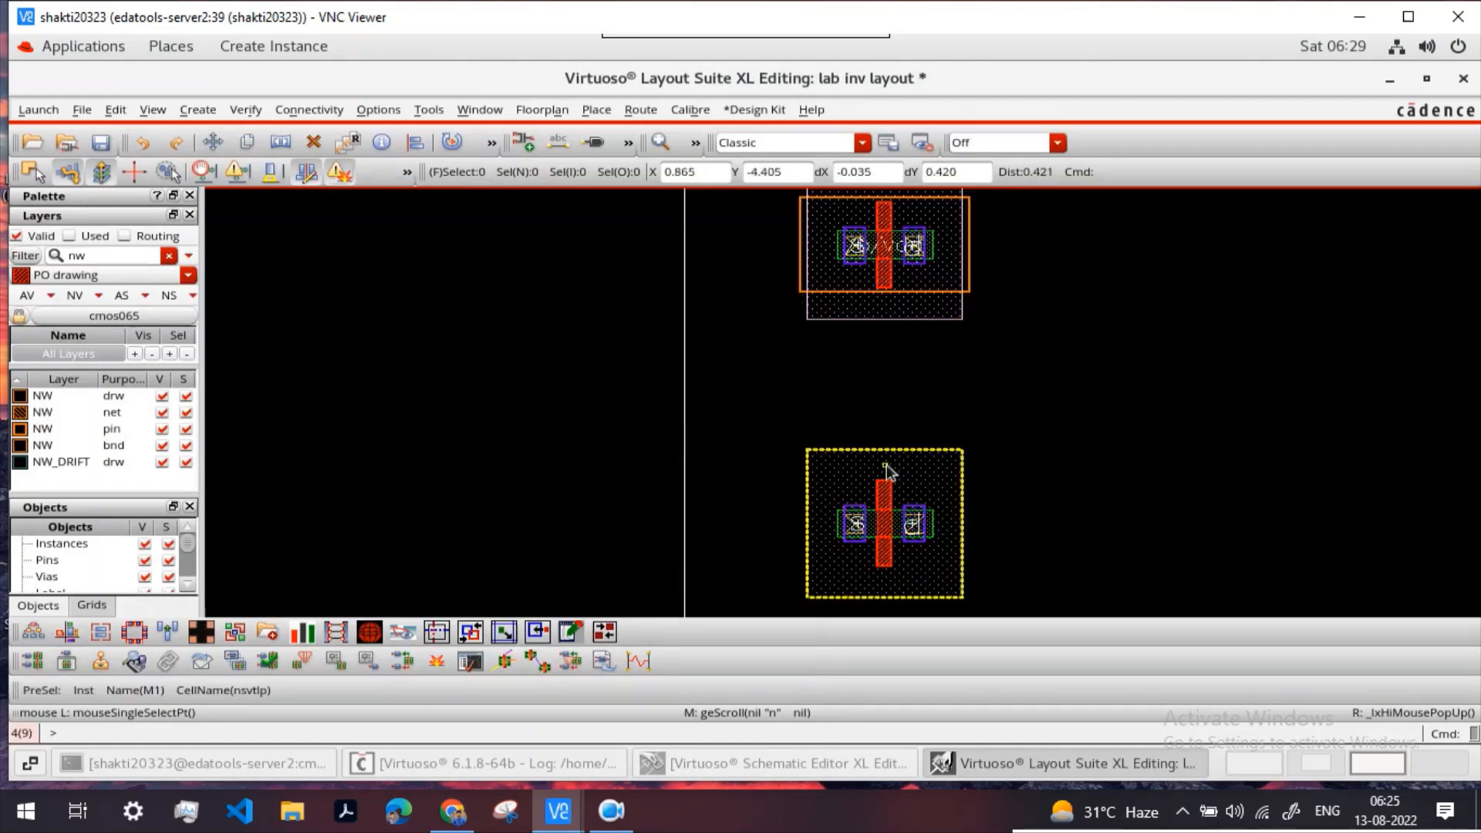
{"action": "scroll", "coordinate": [883, 301], "scroll_direction": "up", "scroll_amount": 2}
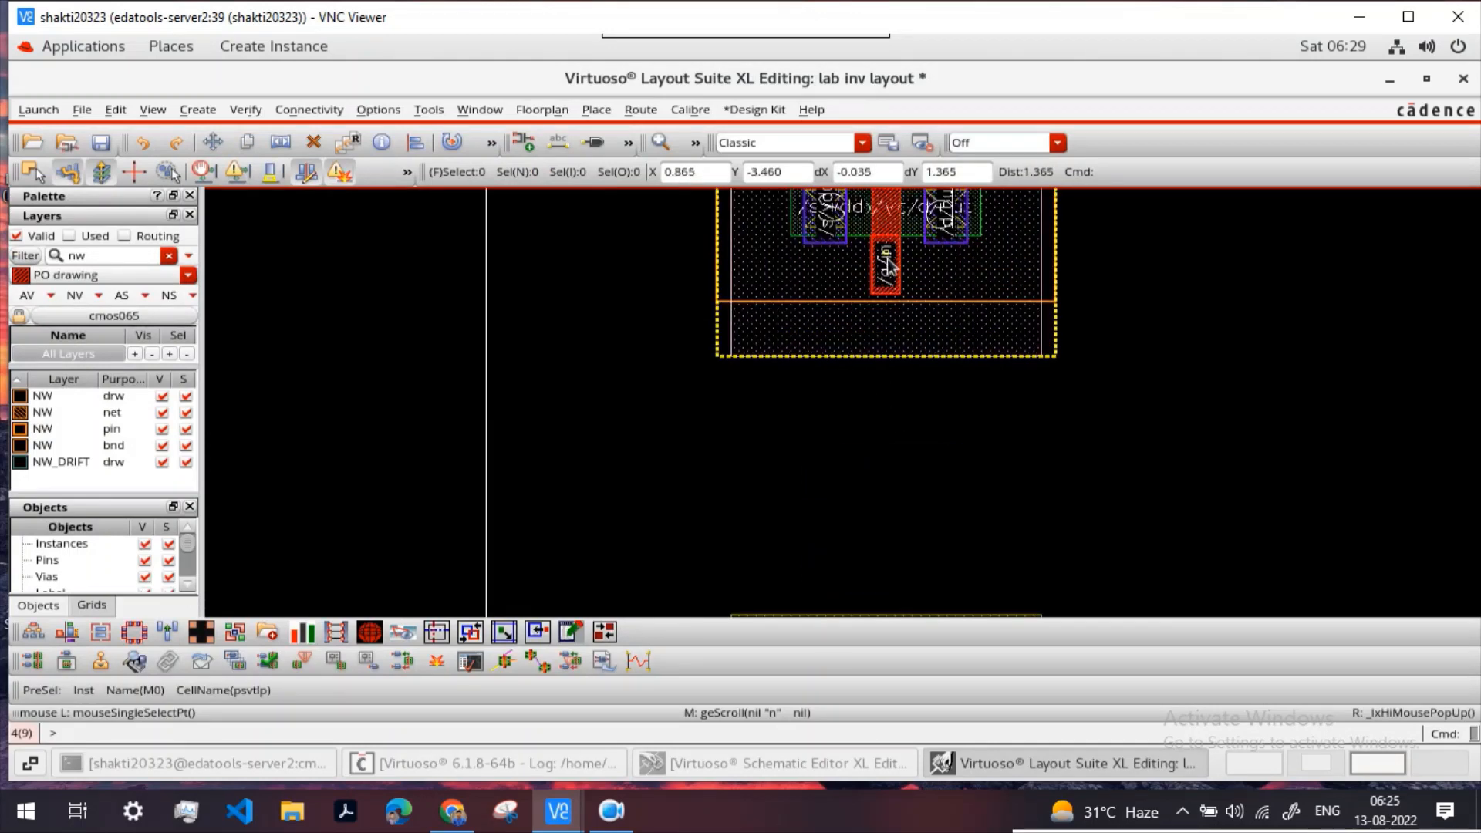
{"action": "scroll", "coordinate": [886, 301], "scroll_direction": "down", "scroll_amount": 2}
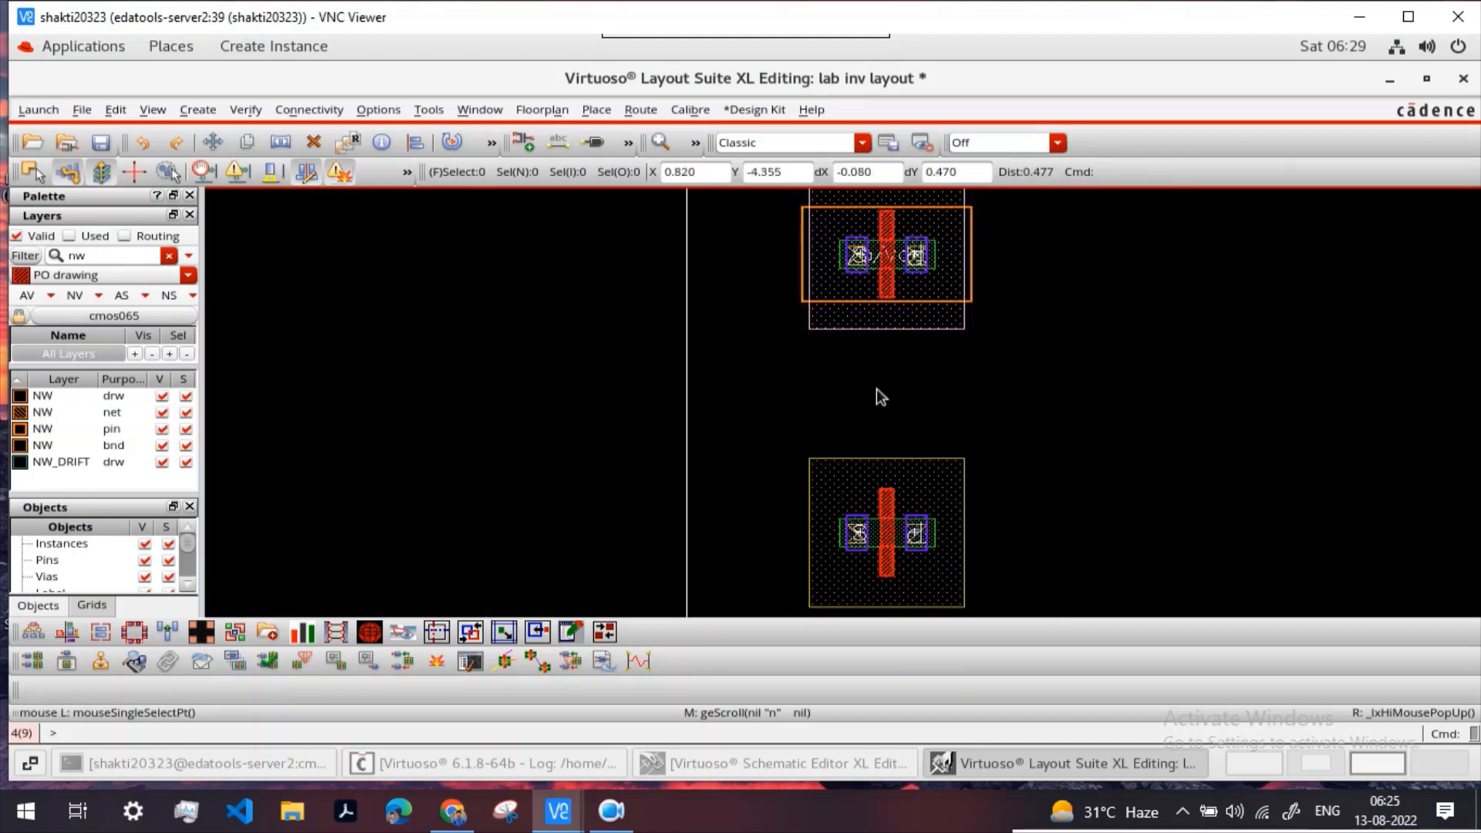
Step: Filter the layer list for po and draw a PO drawing rectangle 0.06 by 1.205 joining the psvtlp and nsvtlp gates
{"action": "double_click", "coordinate": [107, 258]}
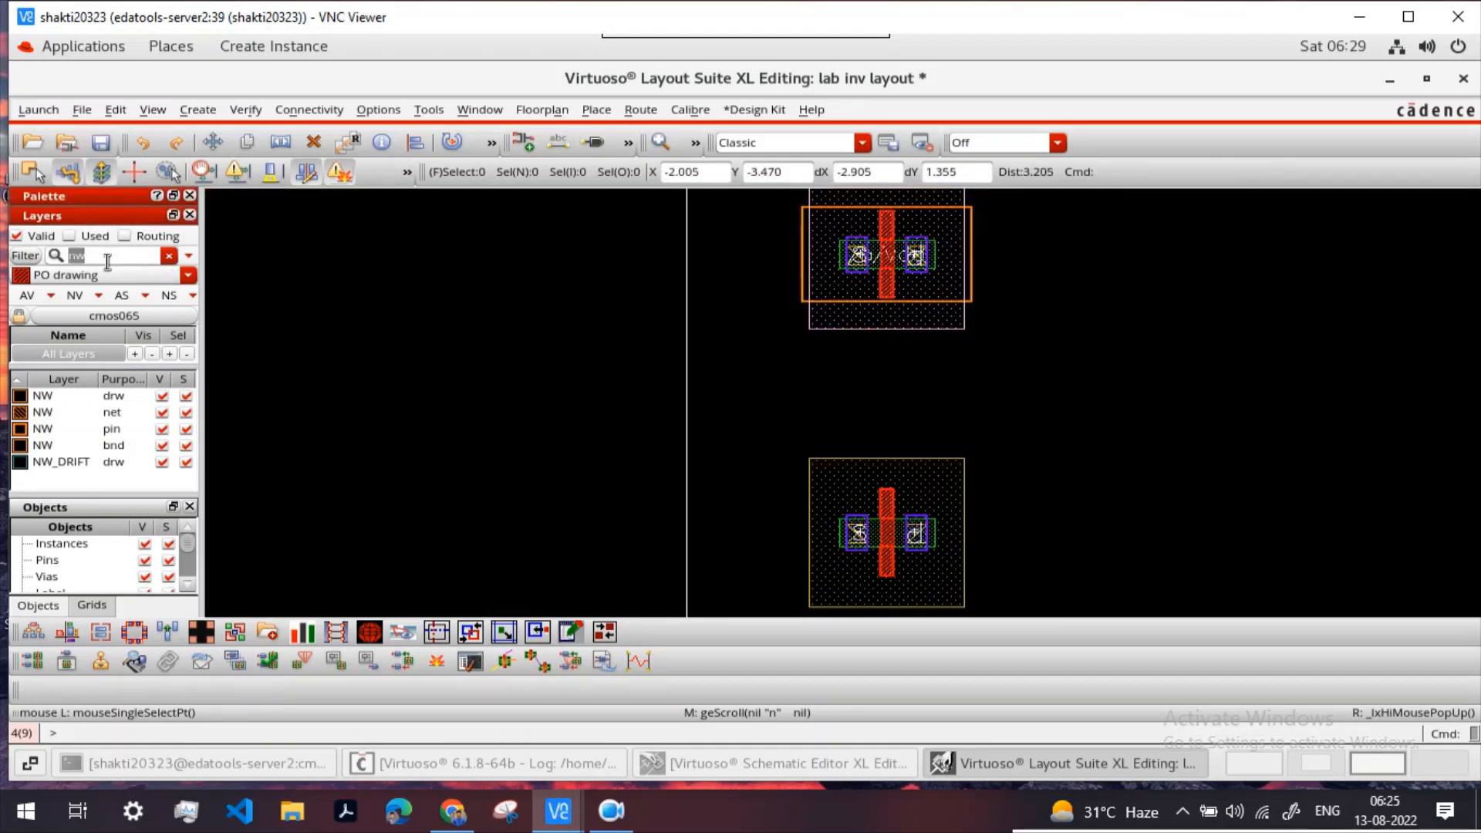
{"action": "type", "text": "po"}
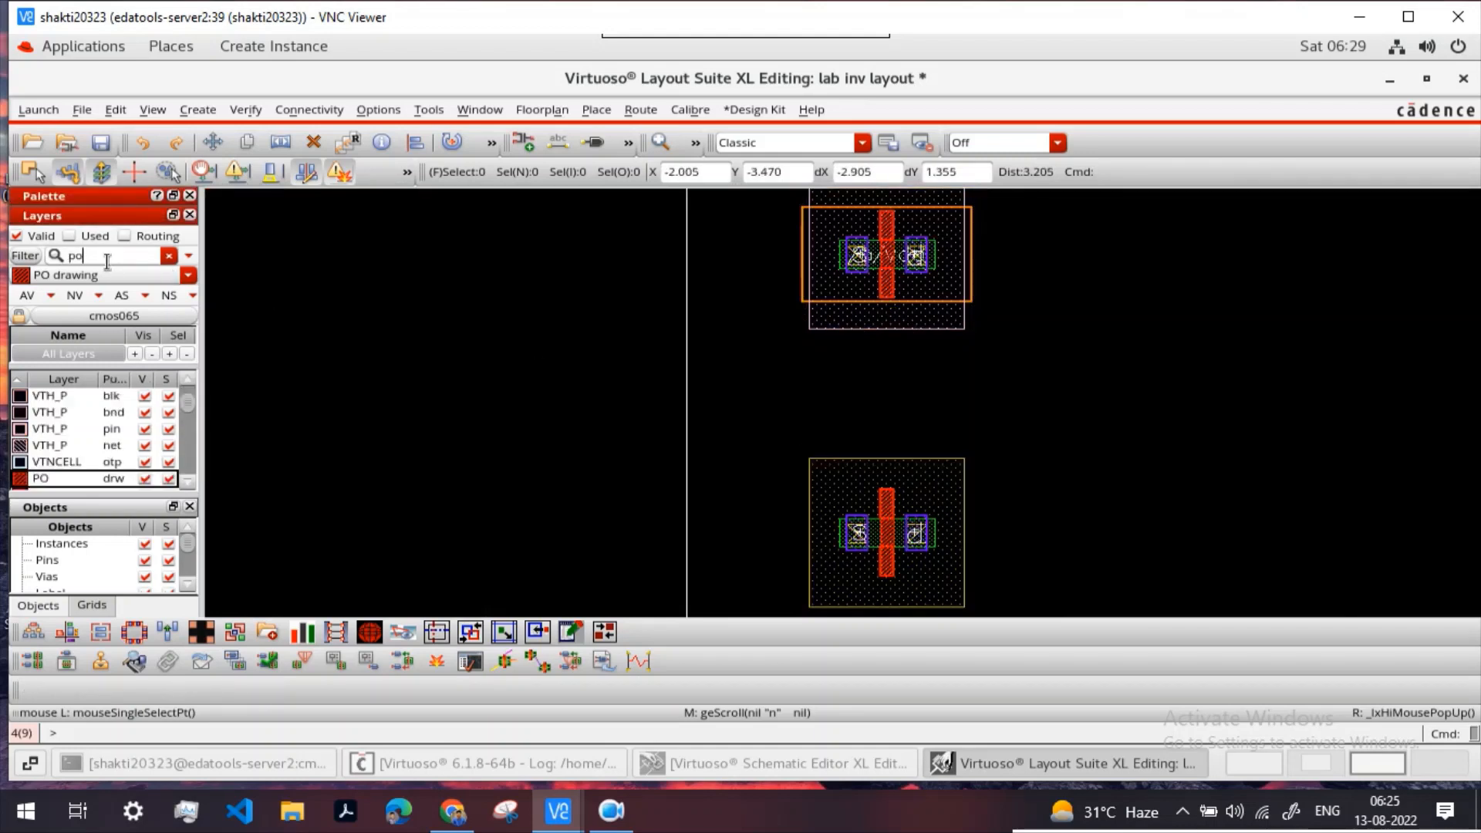
{"action": "scroll", "coordinate": [101, 450], "scroll_direction": "up", "scroll_amount": 5}
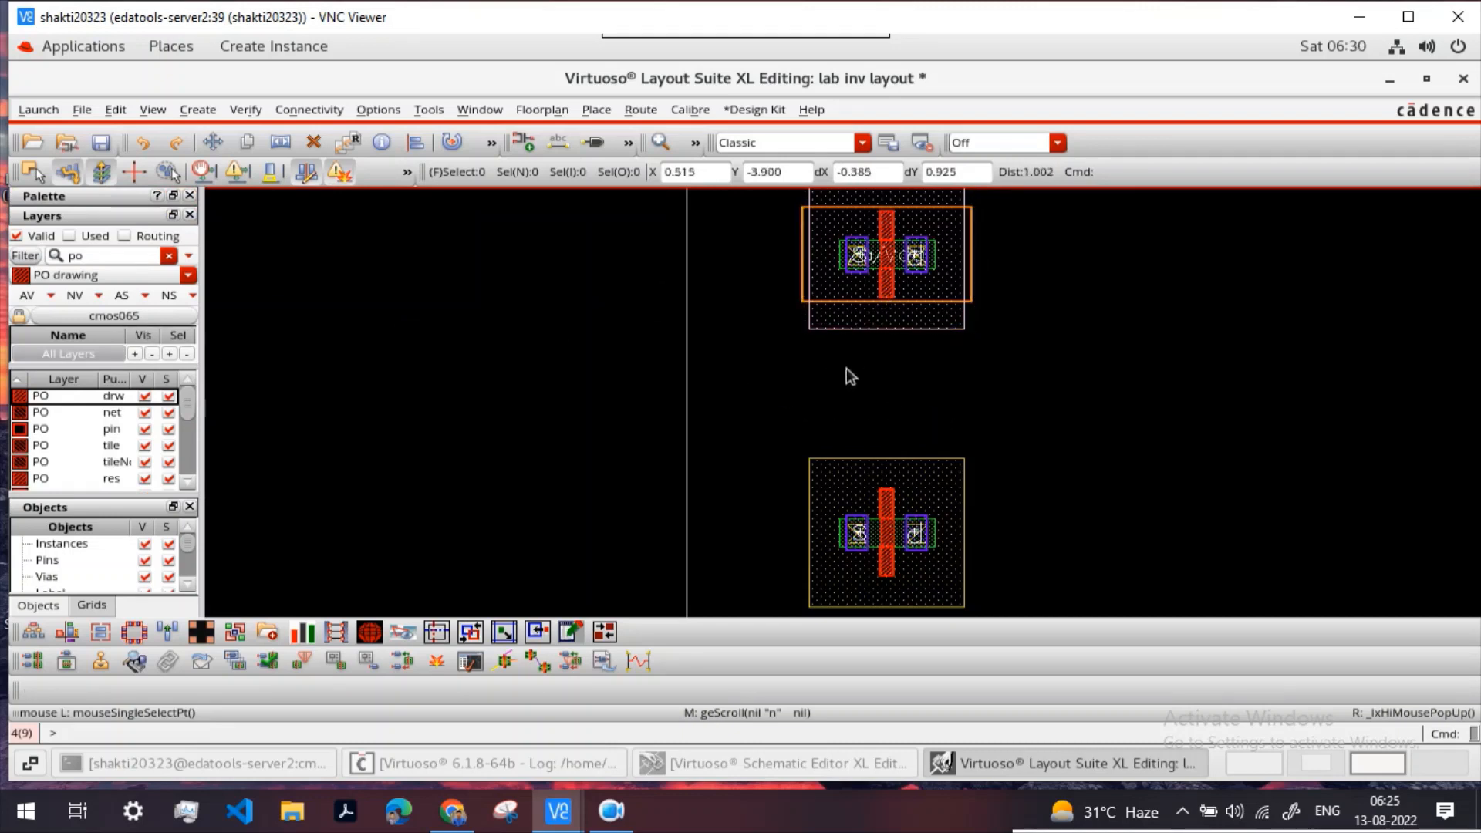
{"action": "key", "text": "r"}
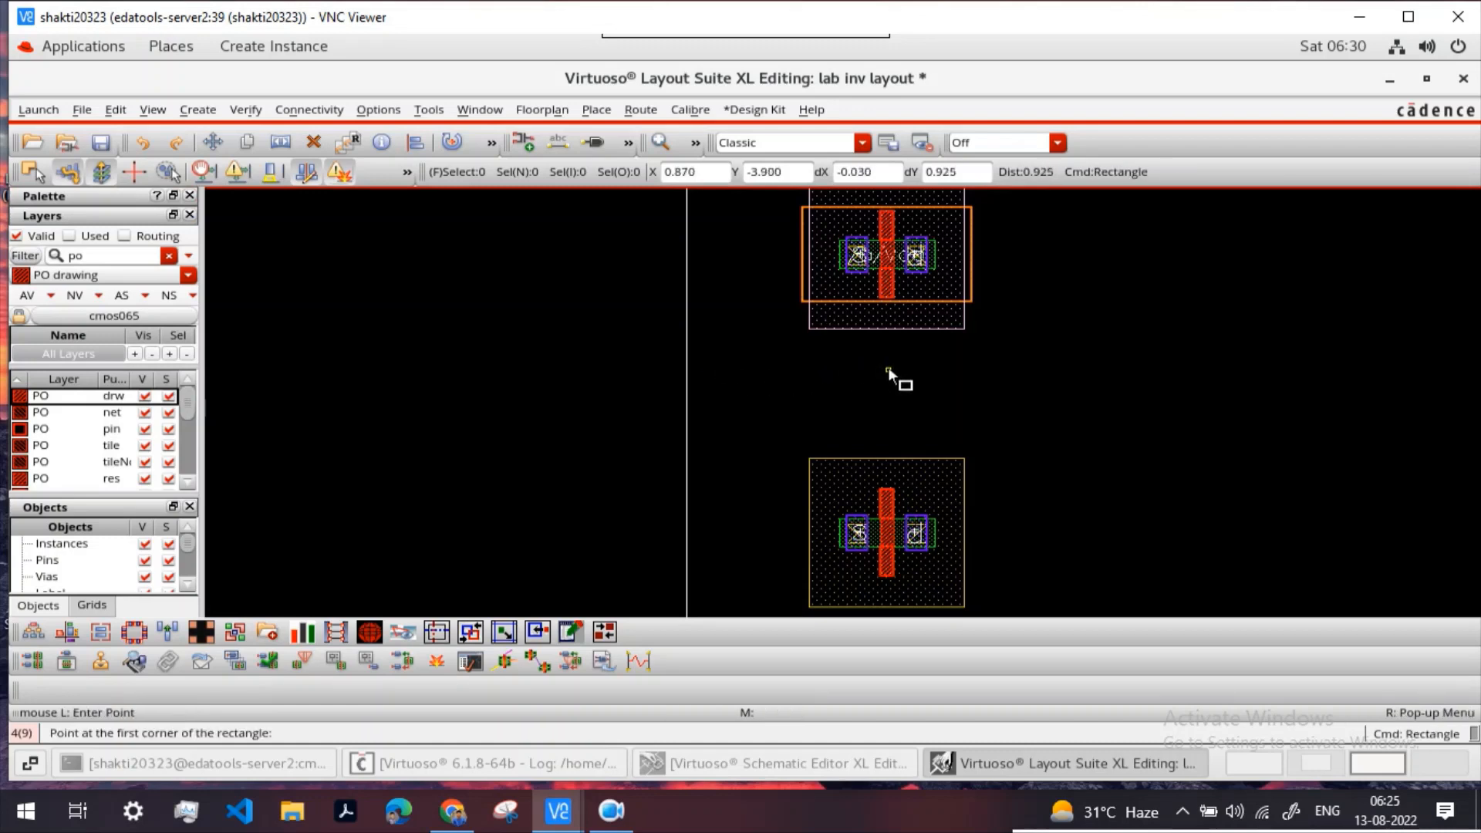
{"action": "scroll", "coordinate": [887, 367], "scroll_direction": "up", "scroll_amount": 1, "text": "ctrl"}
{"action": "scroll", "coordinate": [890, 369], "scroll_direction": "up", "scroll_amount": 2}
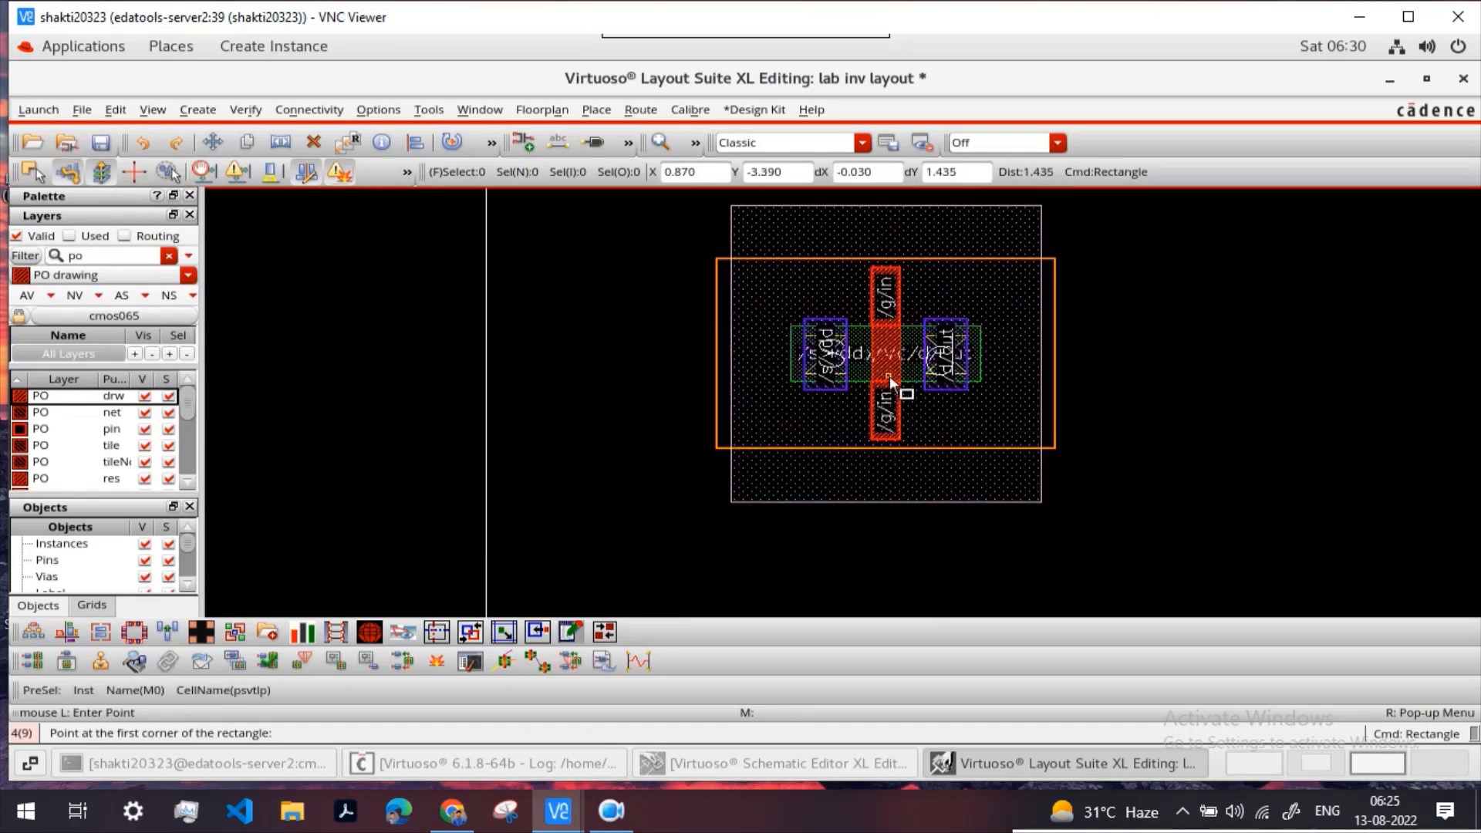
{"action": "scroll", "coordinate": [890, 377], "scroll_direction": "up", "scroll_amount": 2, "text": "ctrl"}
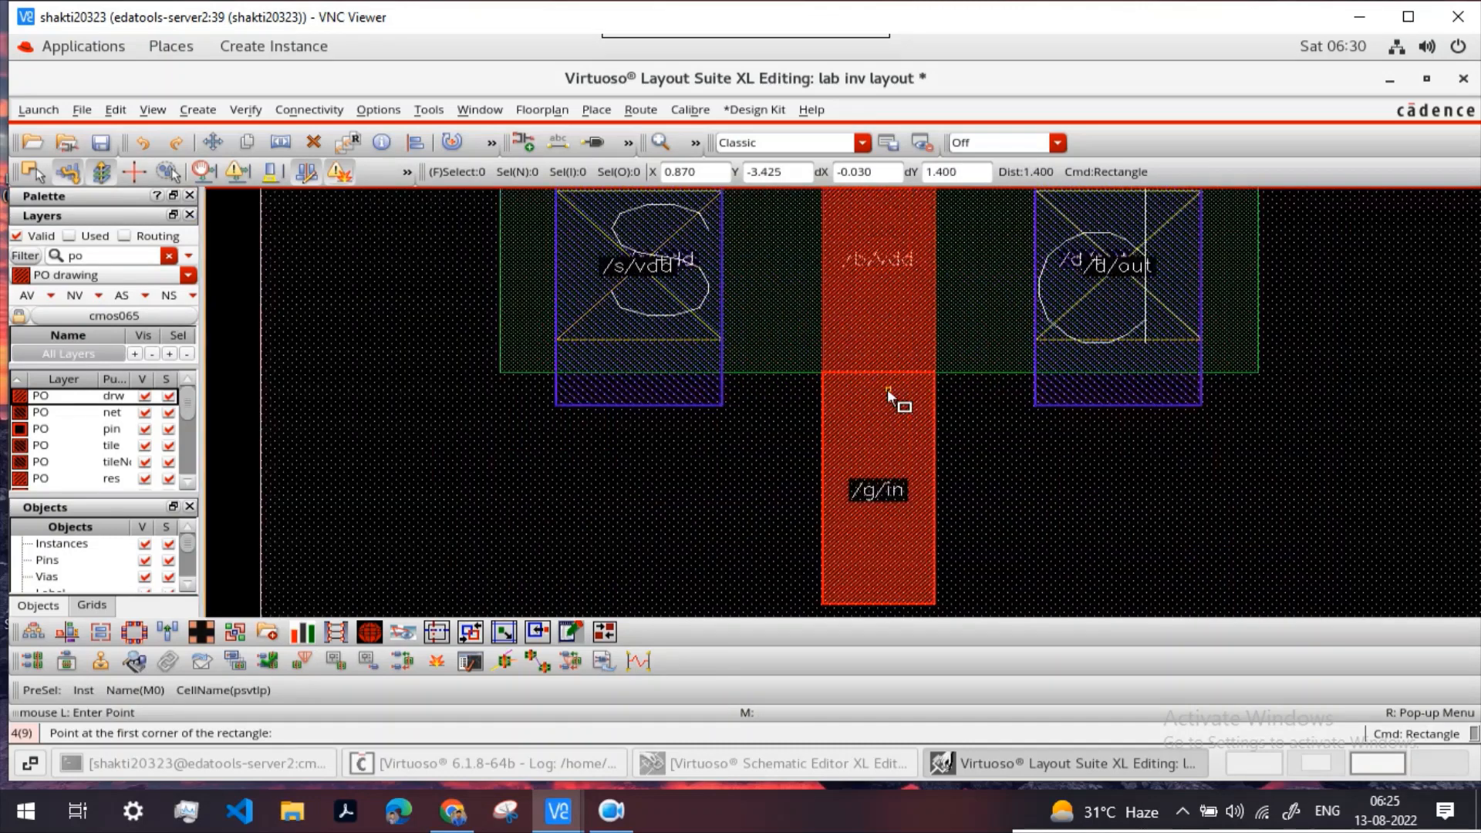
{"action": "left_click", "coordinate": [825, 372]}
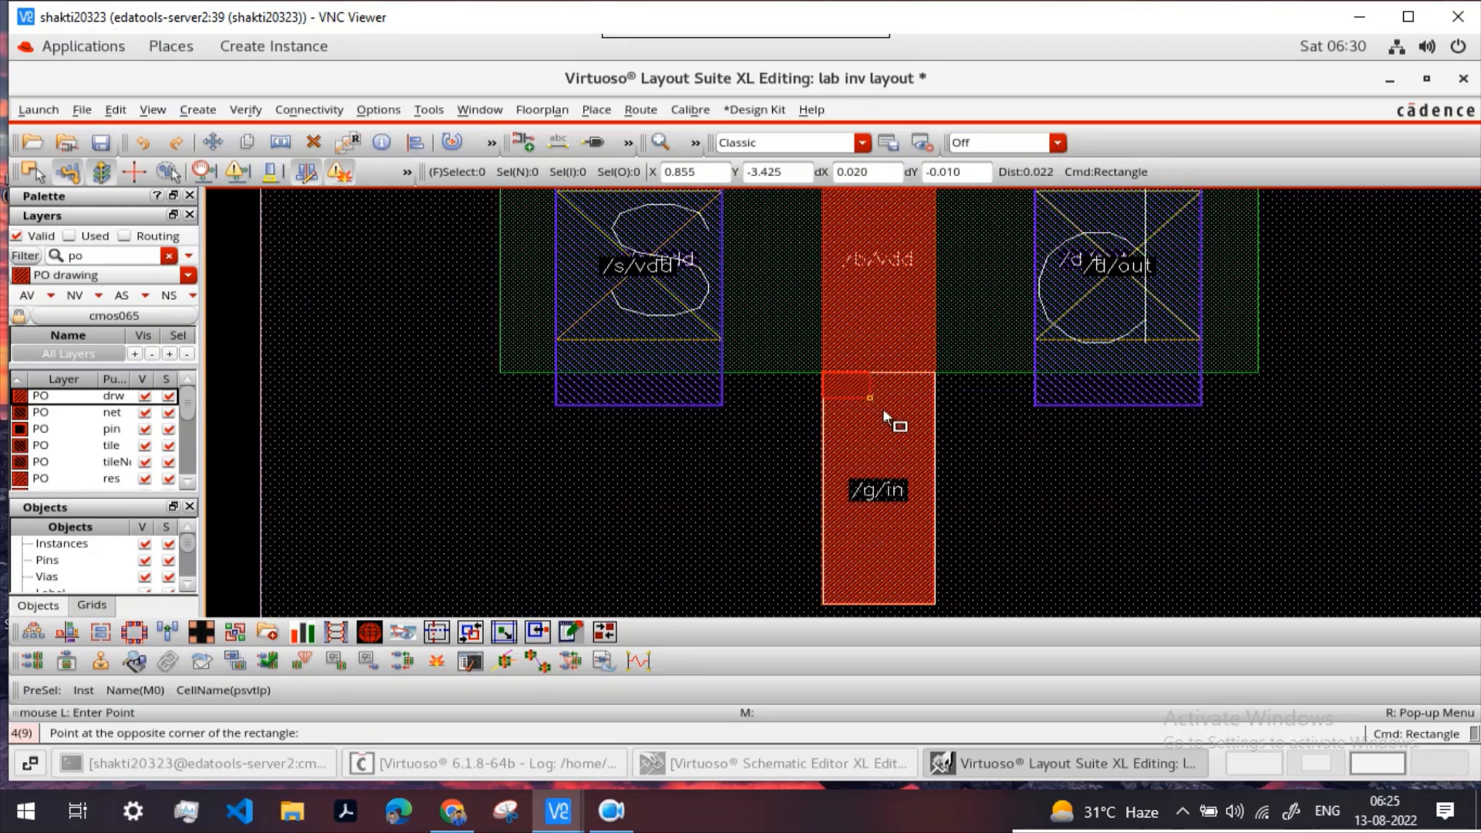
{"action": "scroll", "coordinate": [932, 461], "scroll_direction": "down", "scroll_amount": 2}
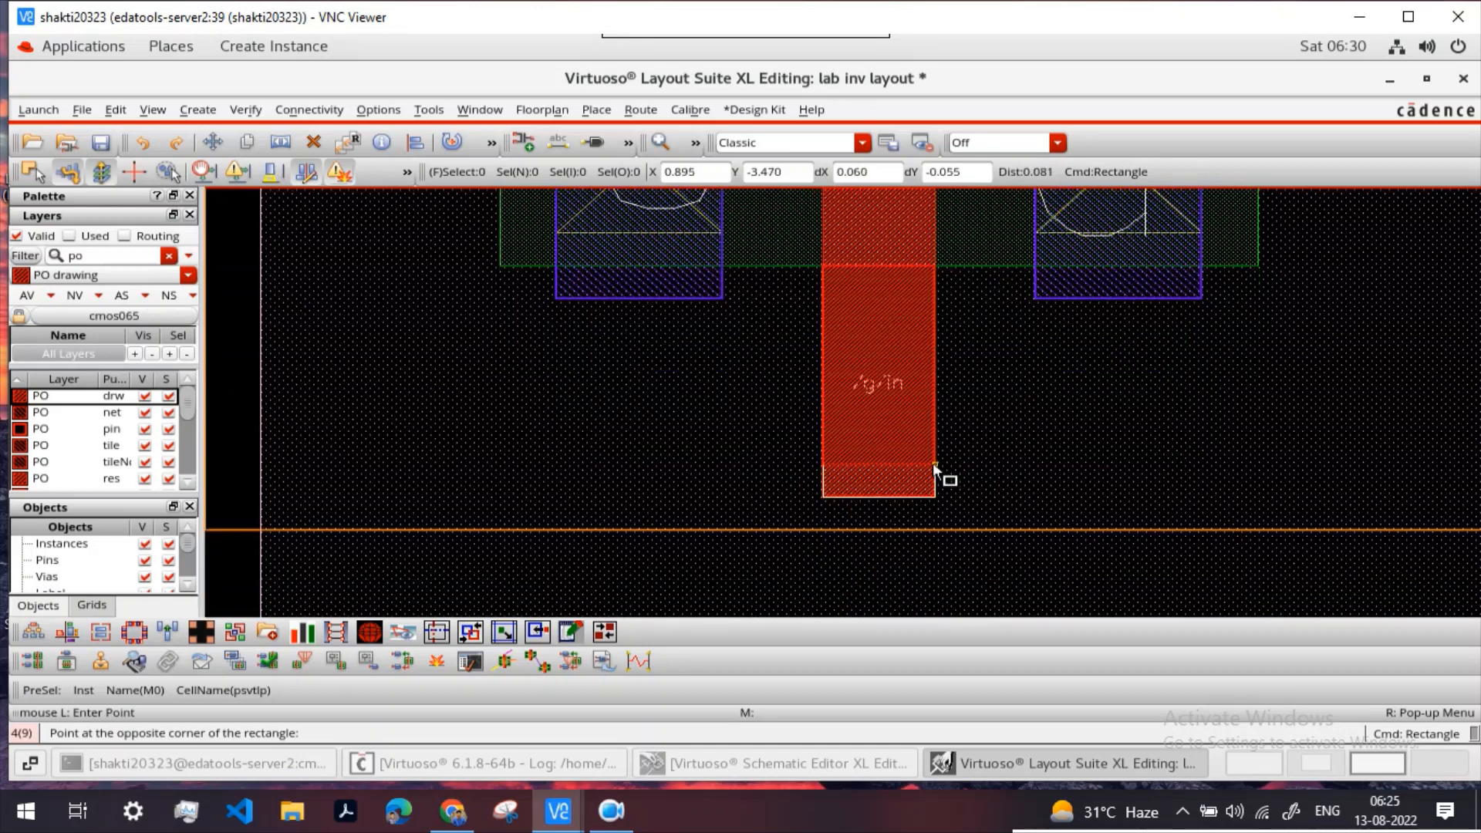
{"action": "scroll", "coordinate": [932, 463], "scroll_direction": "down", "scroll_amount": 11}
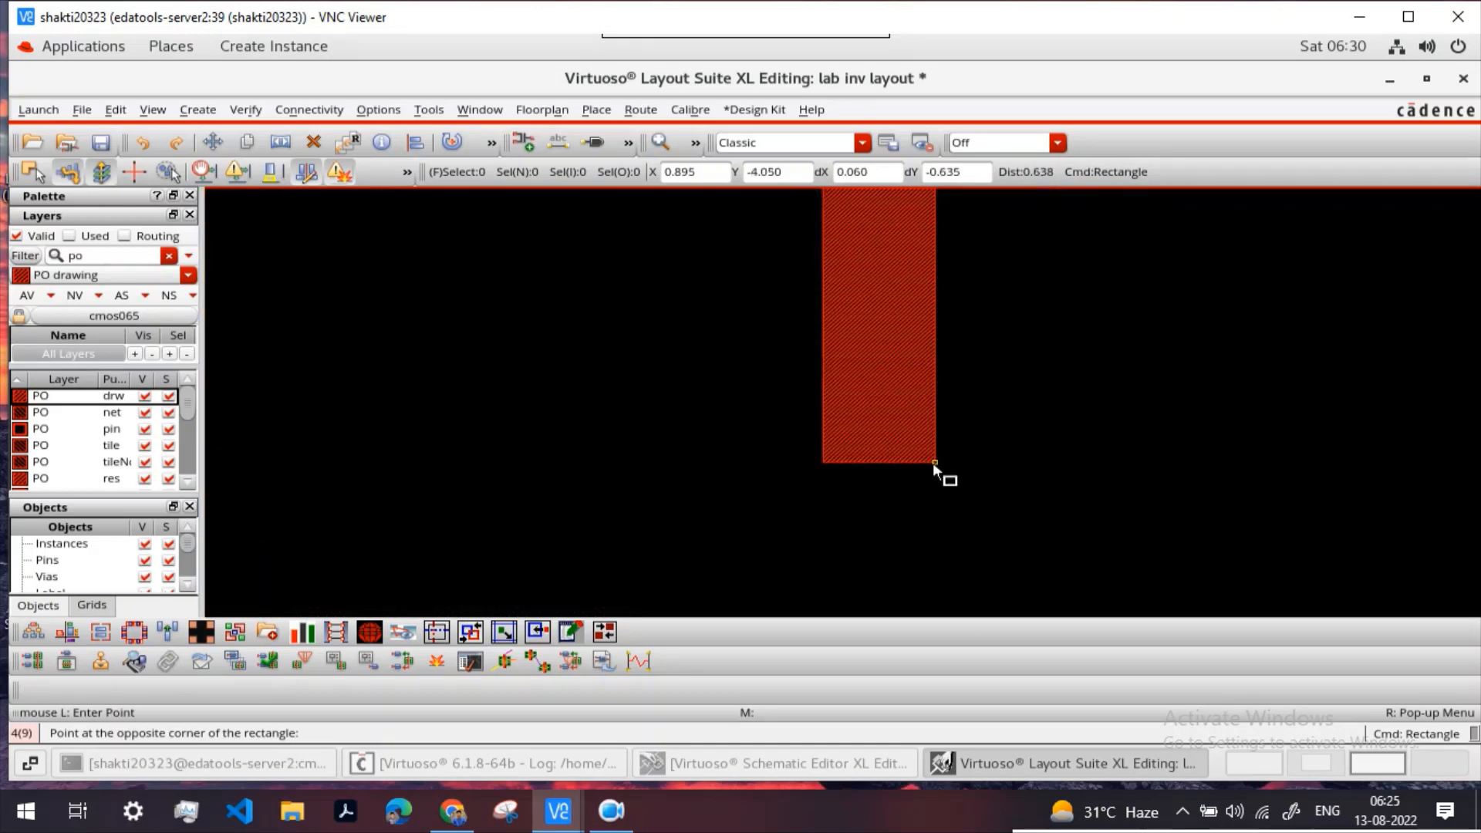
{"action": "scroll", "coordinate": [932, 463], "scroll_direction": "down", "scroll_amount": 3}
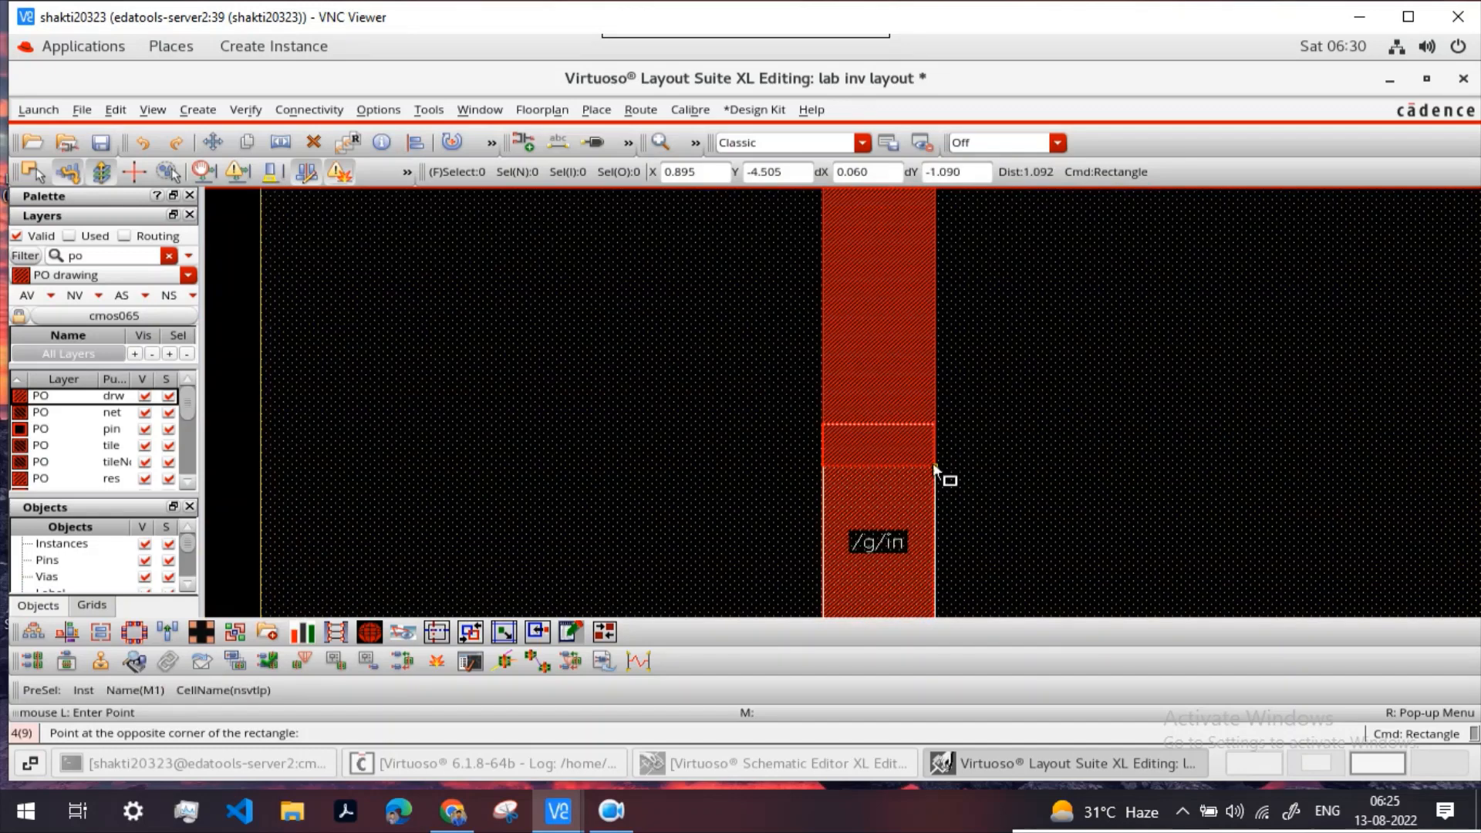
{"action": "scroll", "coordinate": [932, 461], "scroll_direction": "down", "scroll_amount": 2}
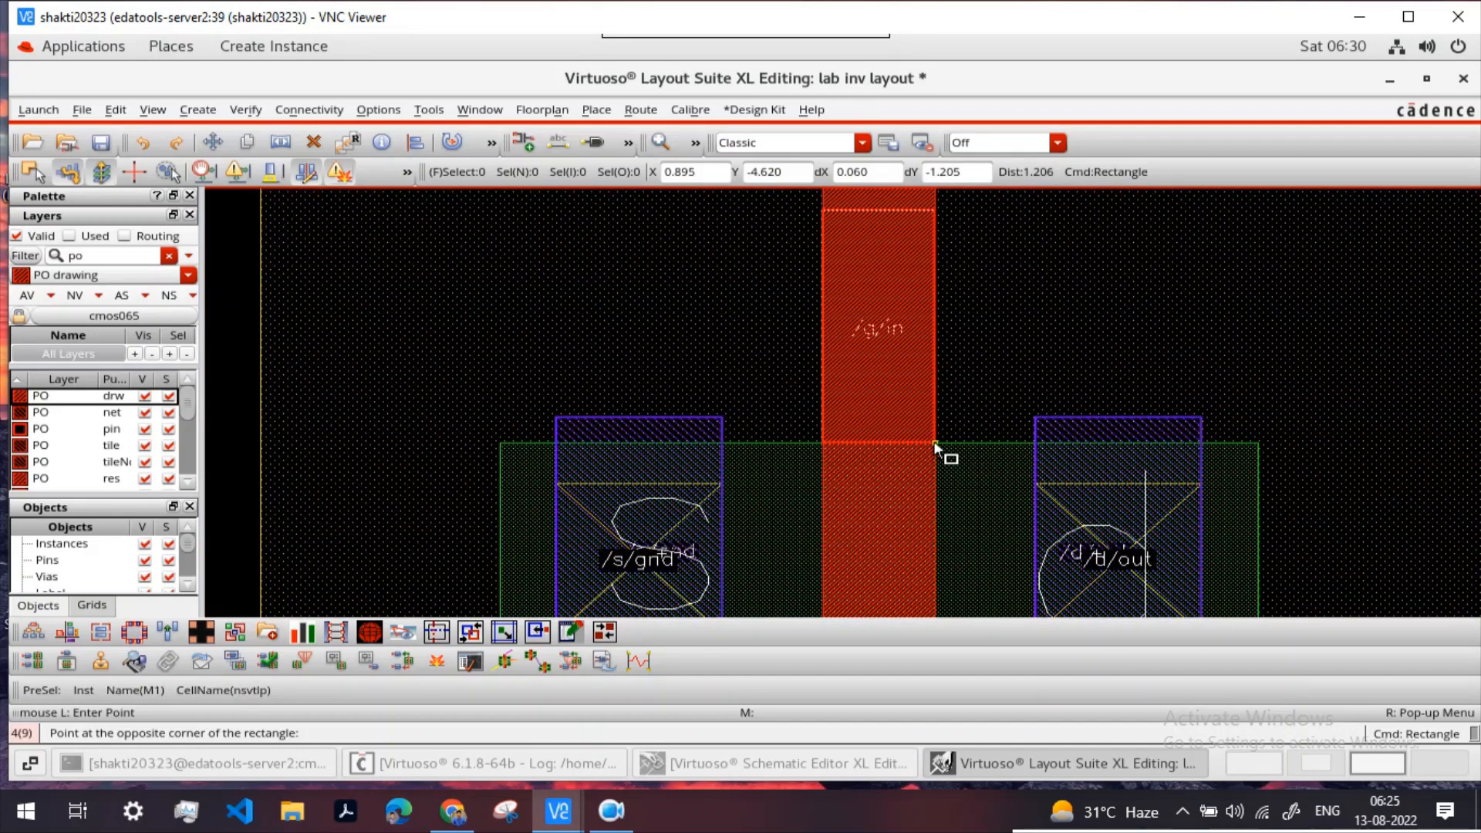
{"action": "left_click", "coordinate": [934, 445]}
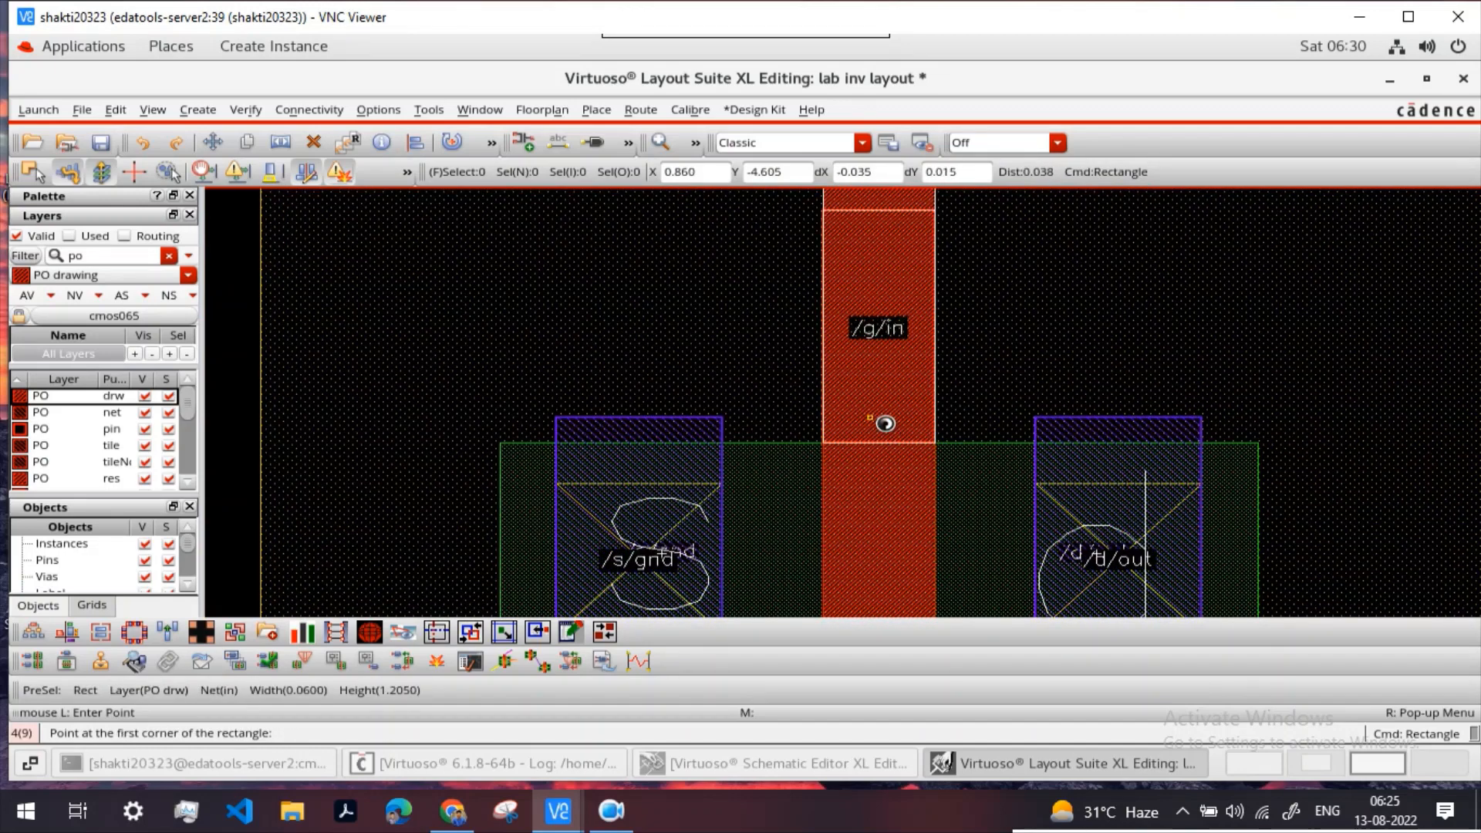
{"action": "scroll", "coordinate": [874, 417], "scroll_direction": "down", "scroll_amount": 2, "text": "ctrl"}
{"action": "scroll", "coordinate": [873, 410], "scroll_direction": "down", "scroll_amount": 2, "text": "ctrl"}
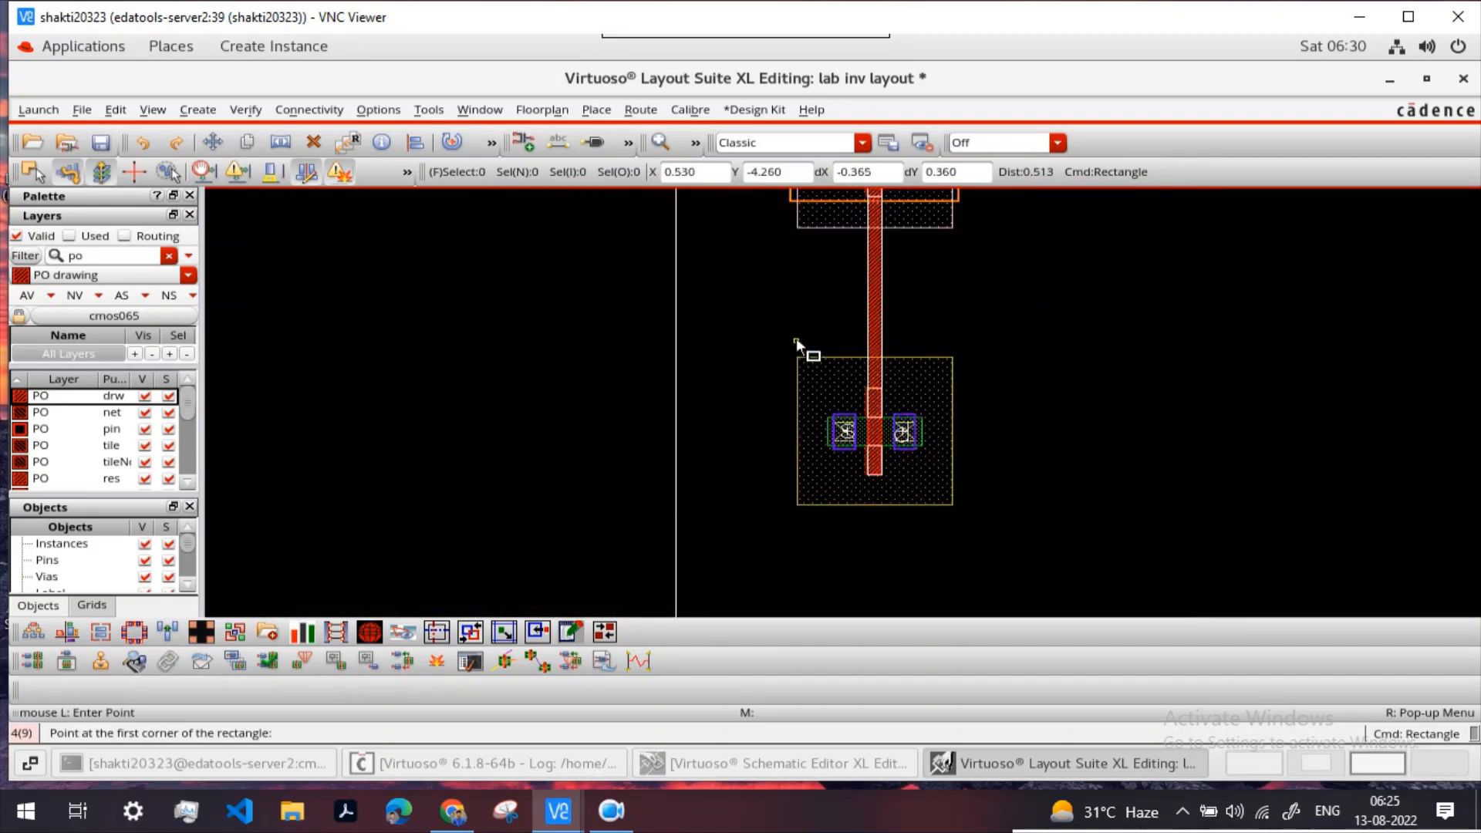
{"action": "key", "text": "Escape"}
{"action": "scroll", "coordinate": [947, 353], "scroll_direction": "up", "scroll_amount": 2}
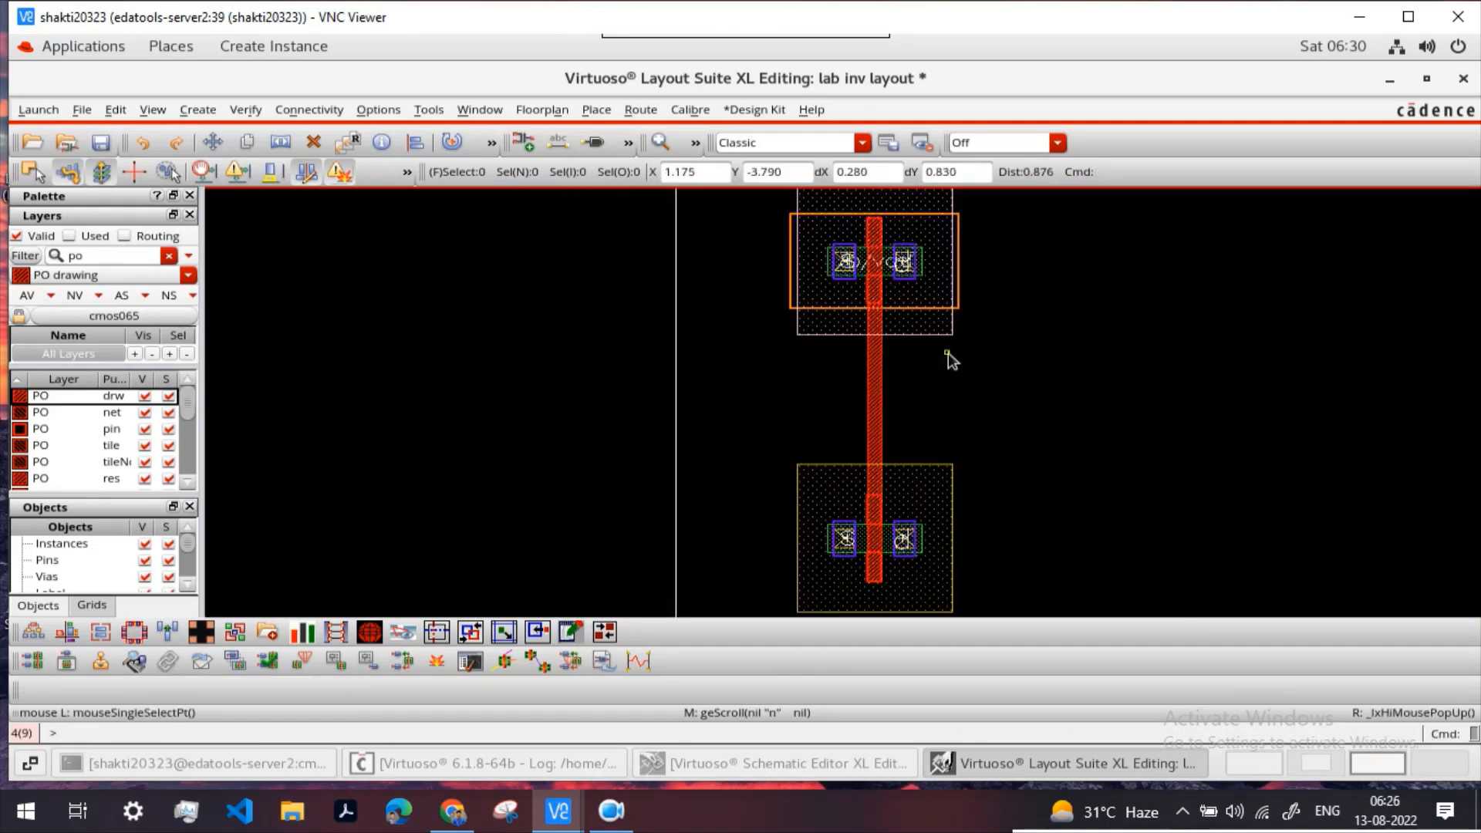
Step: Filter the layers for m1 and draw an M1 drawing rectangle about 0.09 by 1.43 joining the two transistors' drain contacts
{"action": "scroll", "coordinate": [910, 278], "scroll_direction": "up", "scroll_amount": 2, "text": "ctrl"}
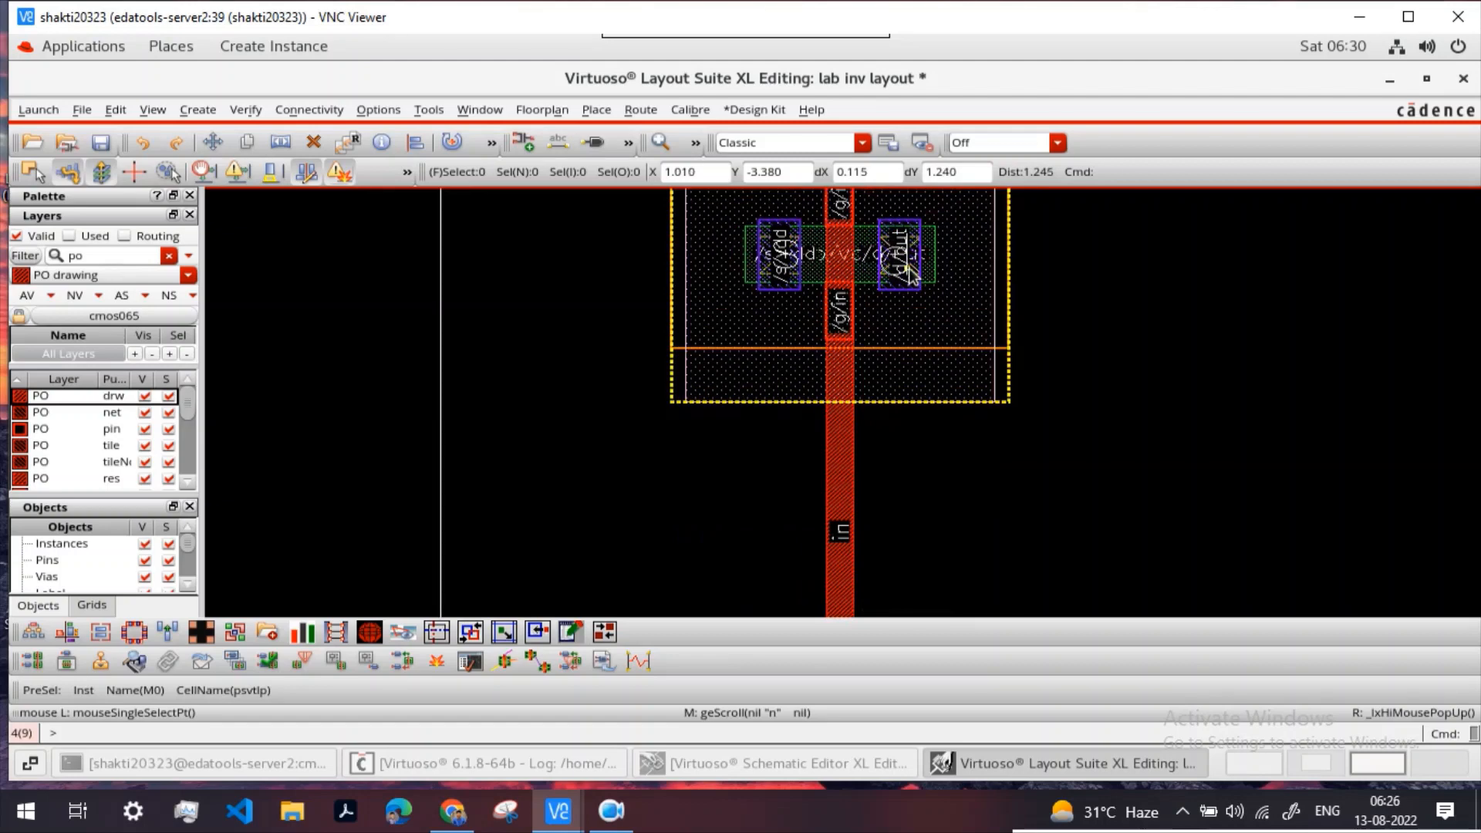
{"action": "scroll", "coordinate": [924, 435], "scroll_direction": "down", "scroll_amount": 3}
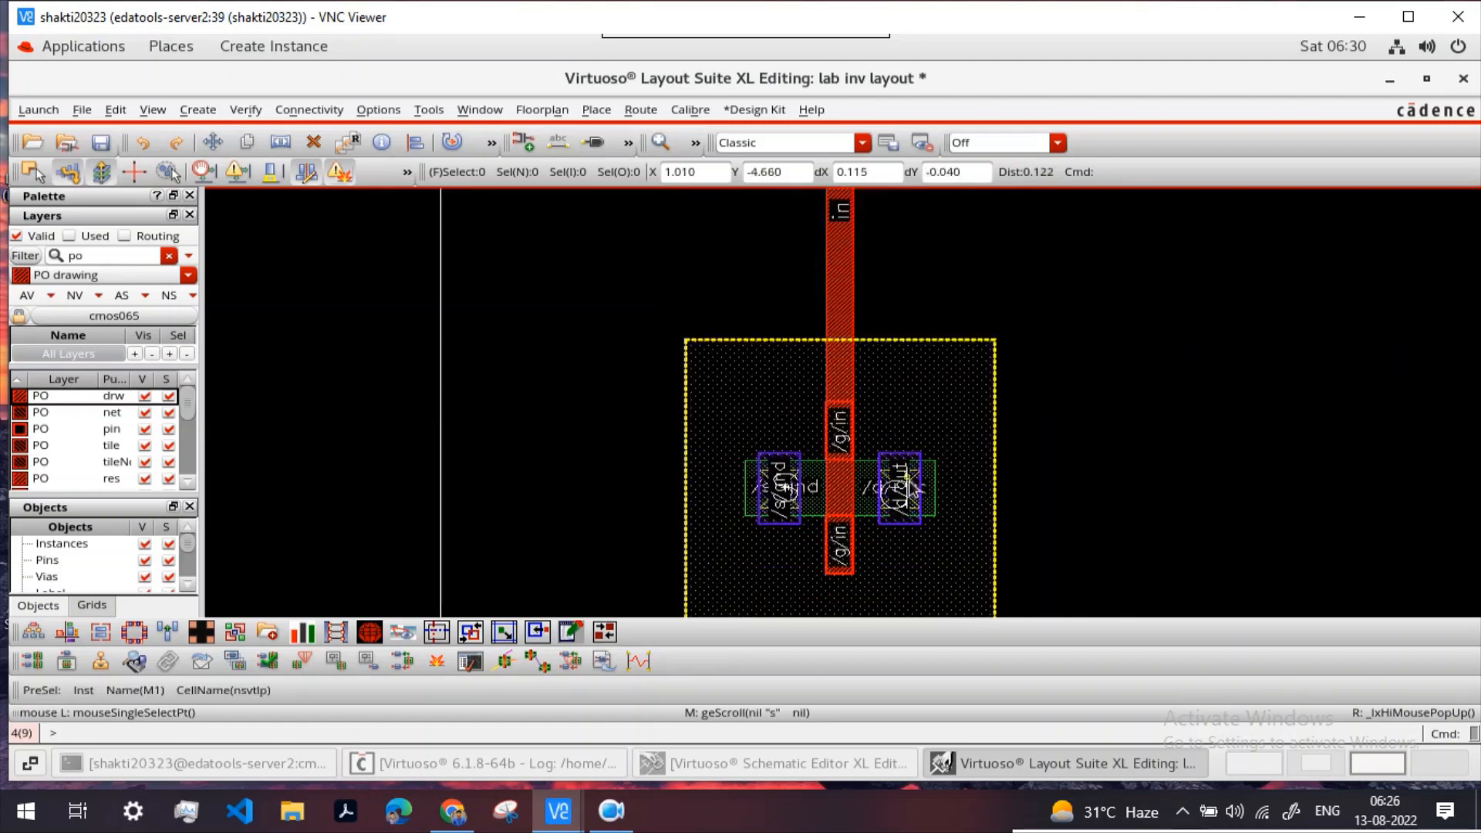
{"action": "scroll", "coordinate": [911, 485], "scroll_direction": "up", "scroll_amount": 4}
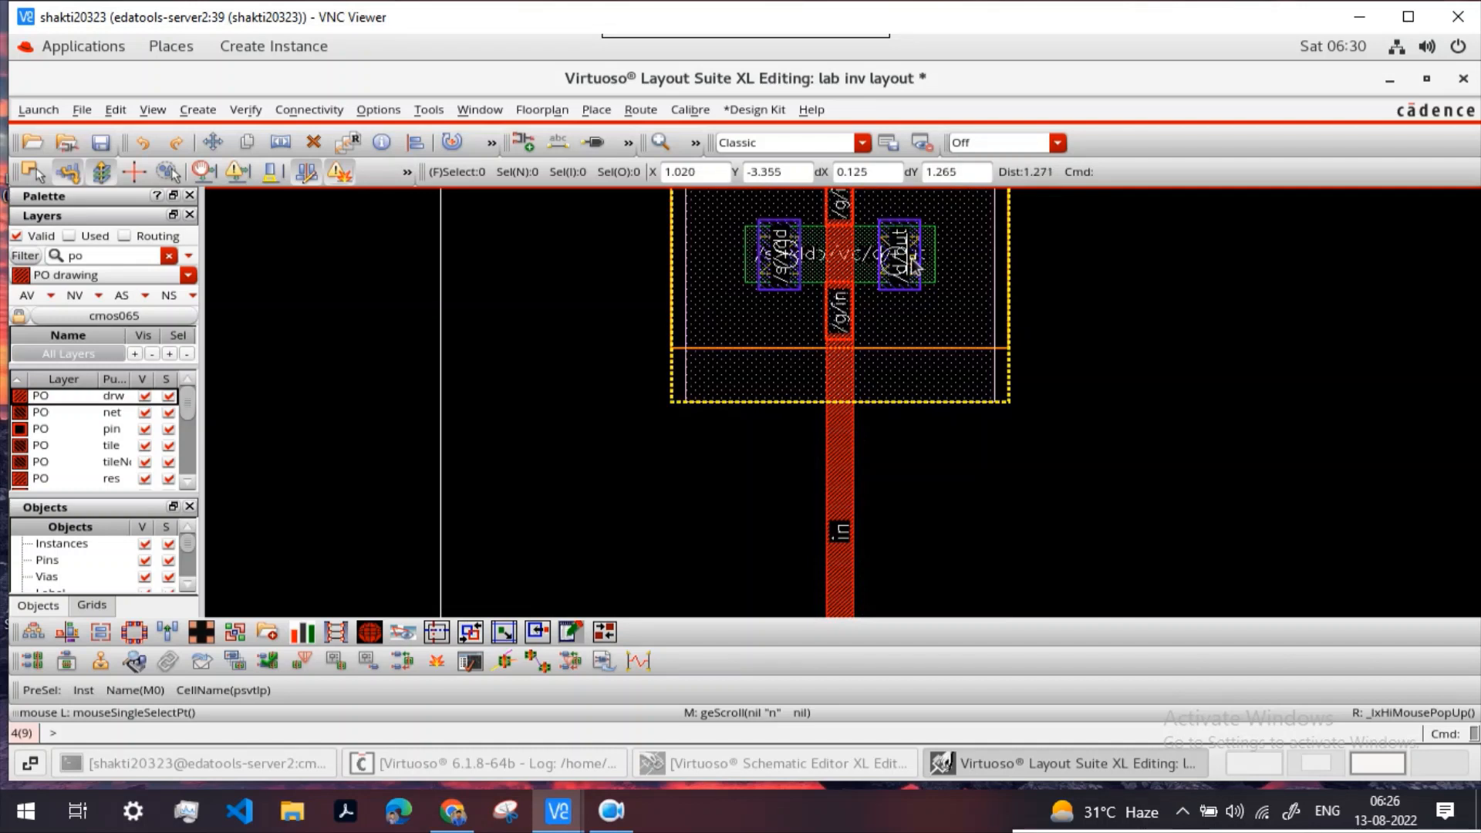
{"action": "double_click", "coordinate": [111, 264]}
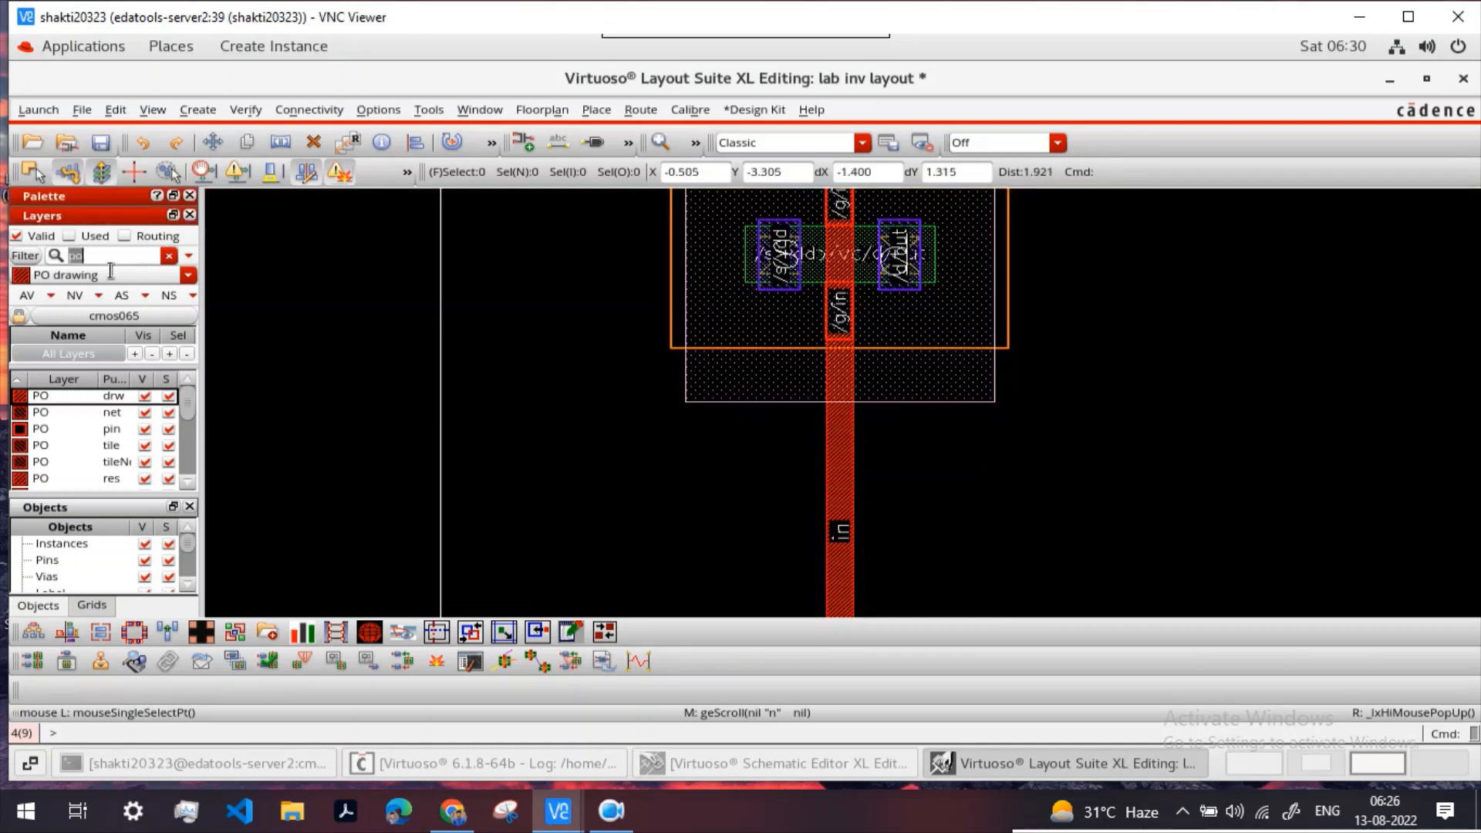
{"action": "key", "text": "BackSpace"}
{"action": "left_click", "coordinate": [86, 398]}
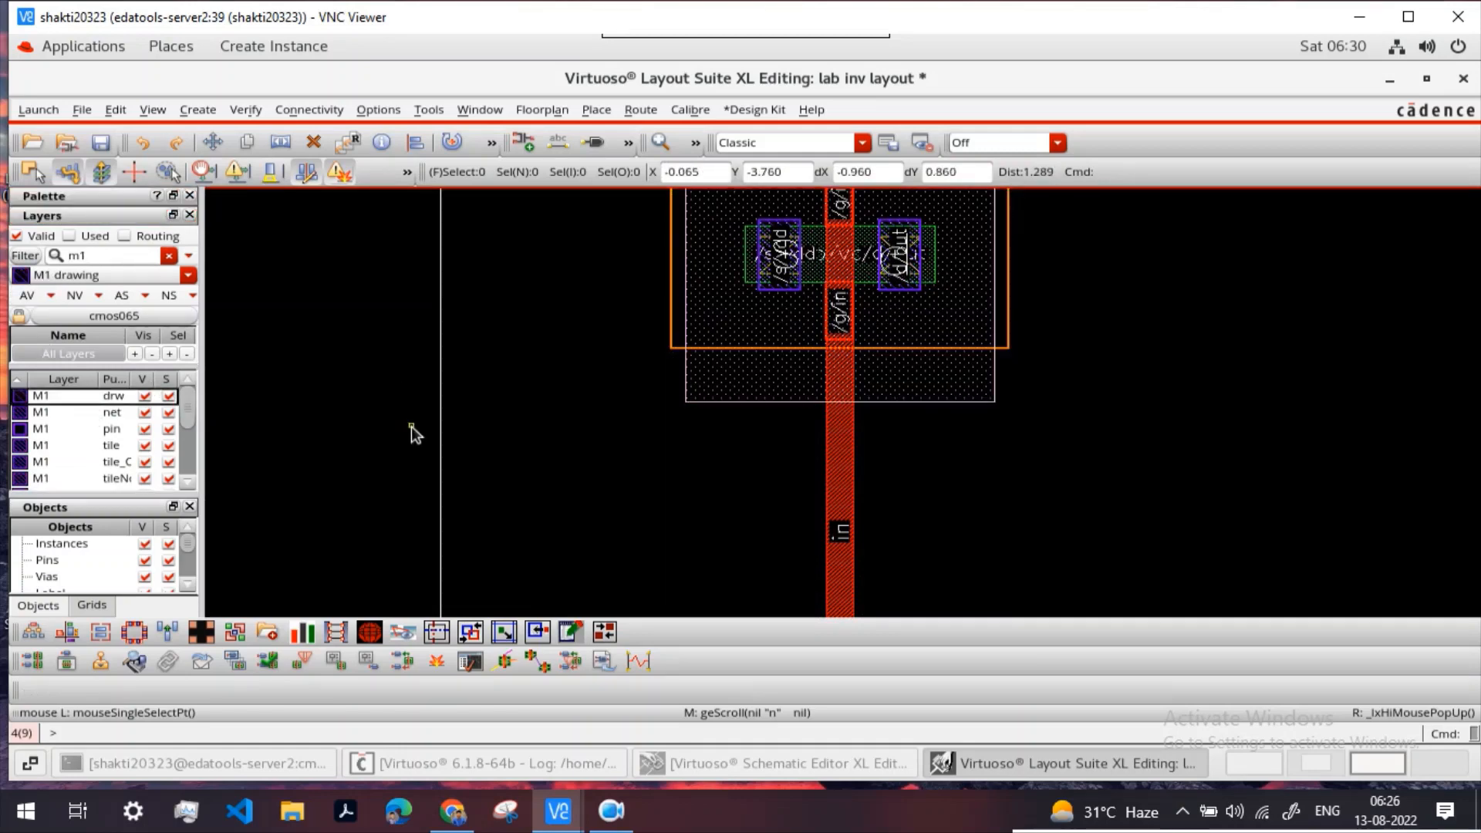
{"action": "key", "text": "r"}
{"action": "scroll", "coordinate": [881, 333], "scroll_direction": "up", "scroll_amount": 2, "text": "ctrl"}
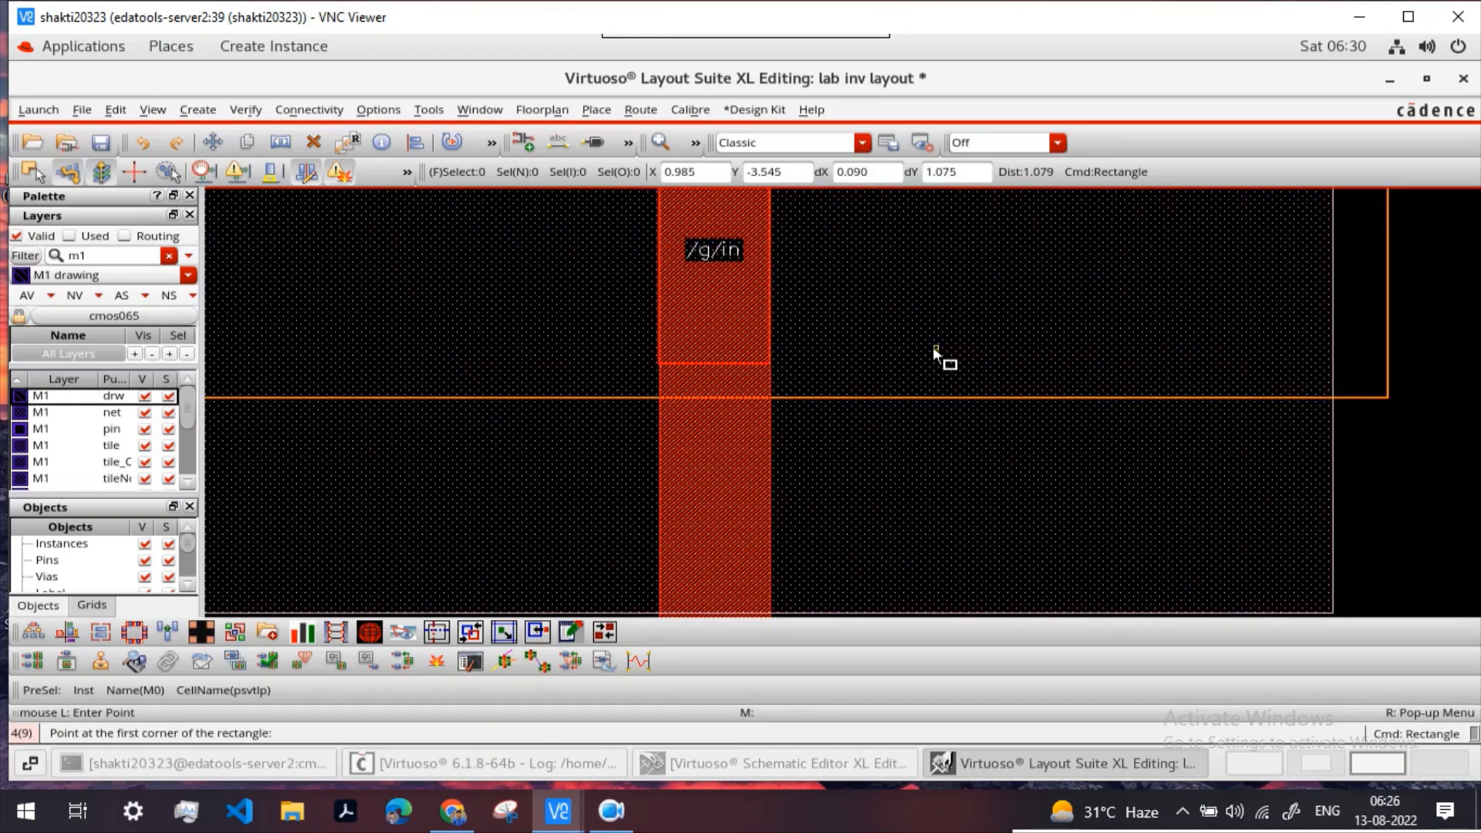
{"action": "scroll", "coordinate": [933, 345], "scroll_direction": "up", "scroll_amount": 3}
{"action": "scroll", "coordinate": [887, 289], "scroll_direction": "up", "scroll_amount": 3}
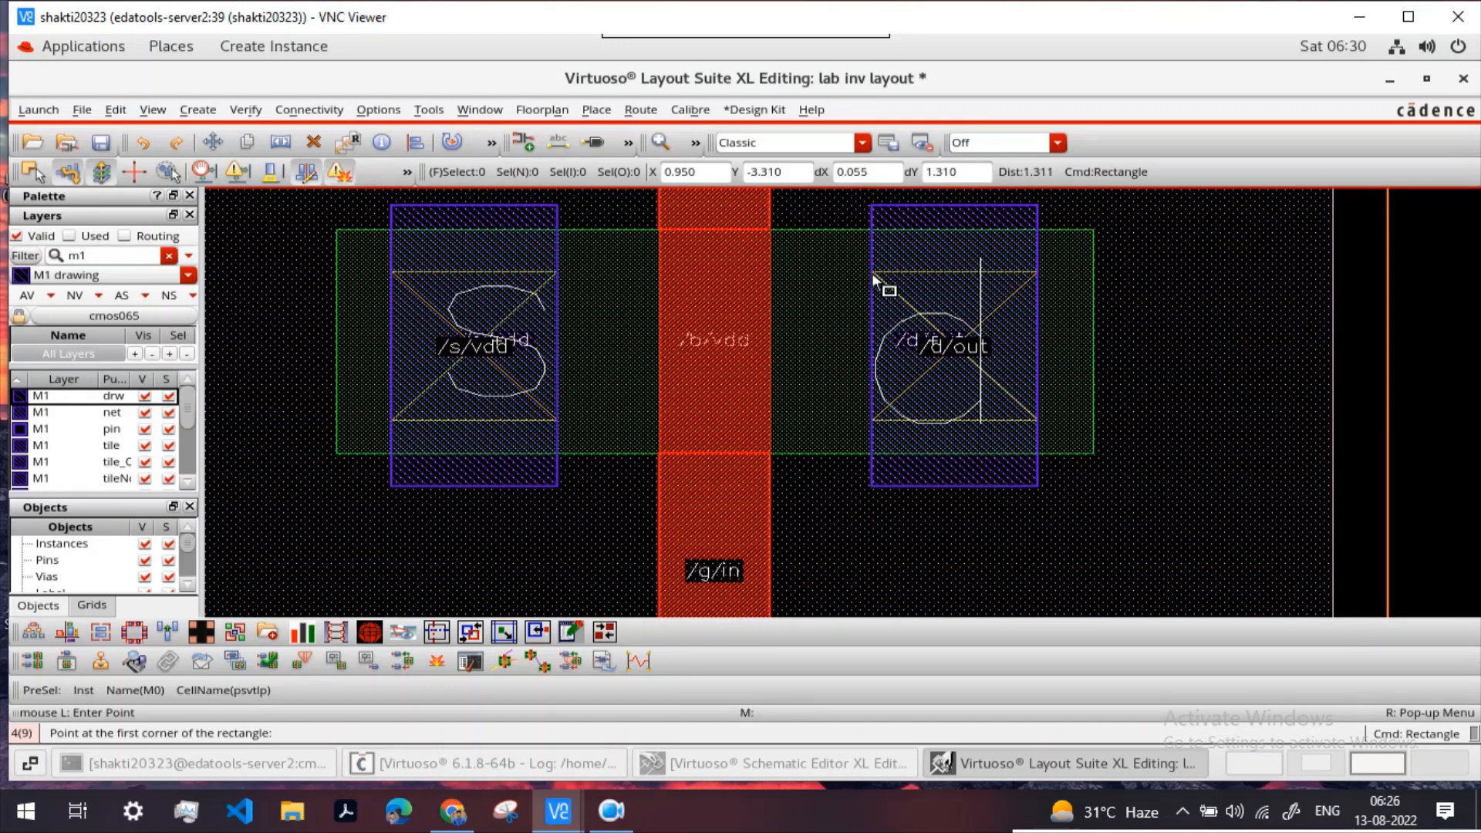
{"action": "left_click", "coordinate": [872, 271]}
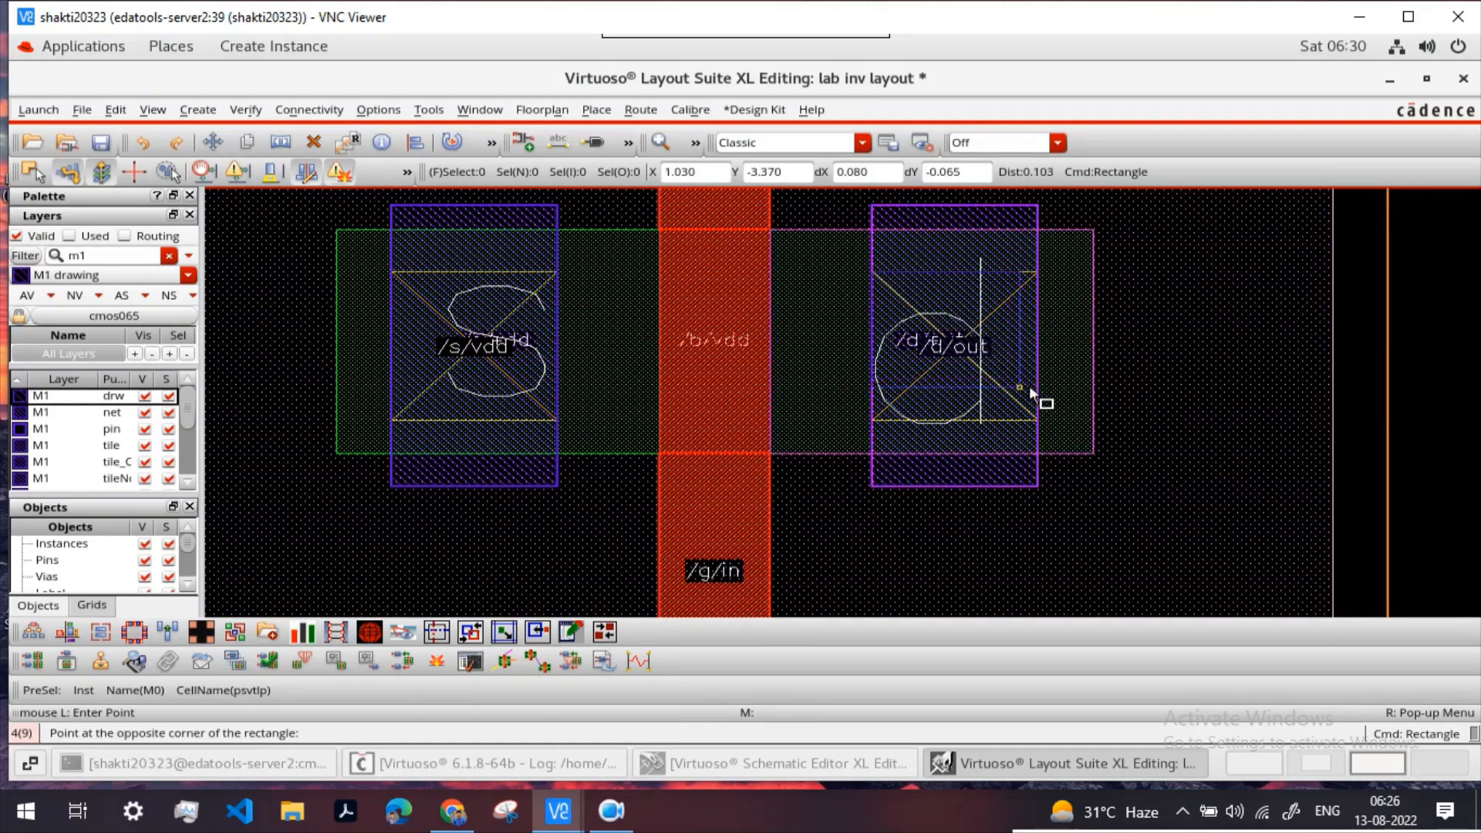
{"action": "scroll", "coordinate": [1042, 399], "scroll_direction": "down", "scroll_amount": 6}
{"action": "scroll", "coordinate": [1036, 391], "scroll_direction": "down", "scroll_amount": 10}
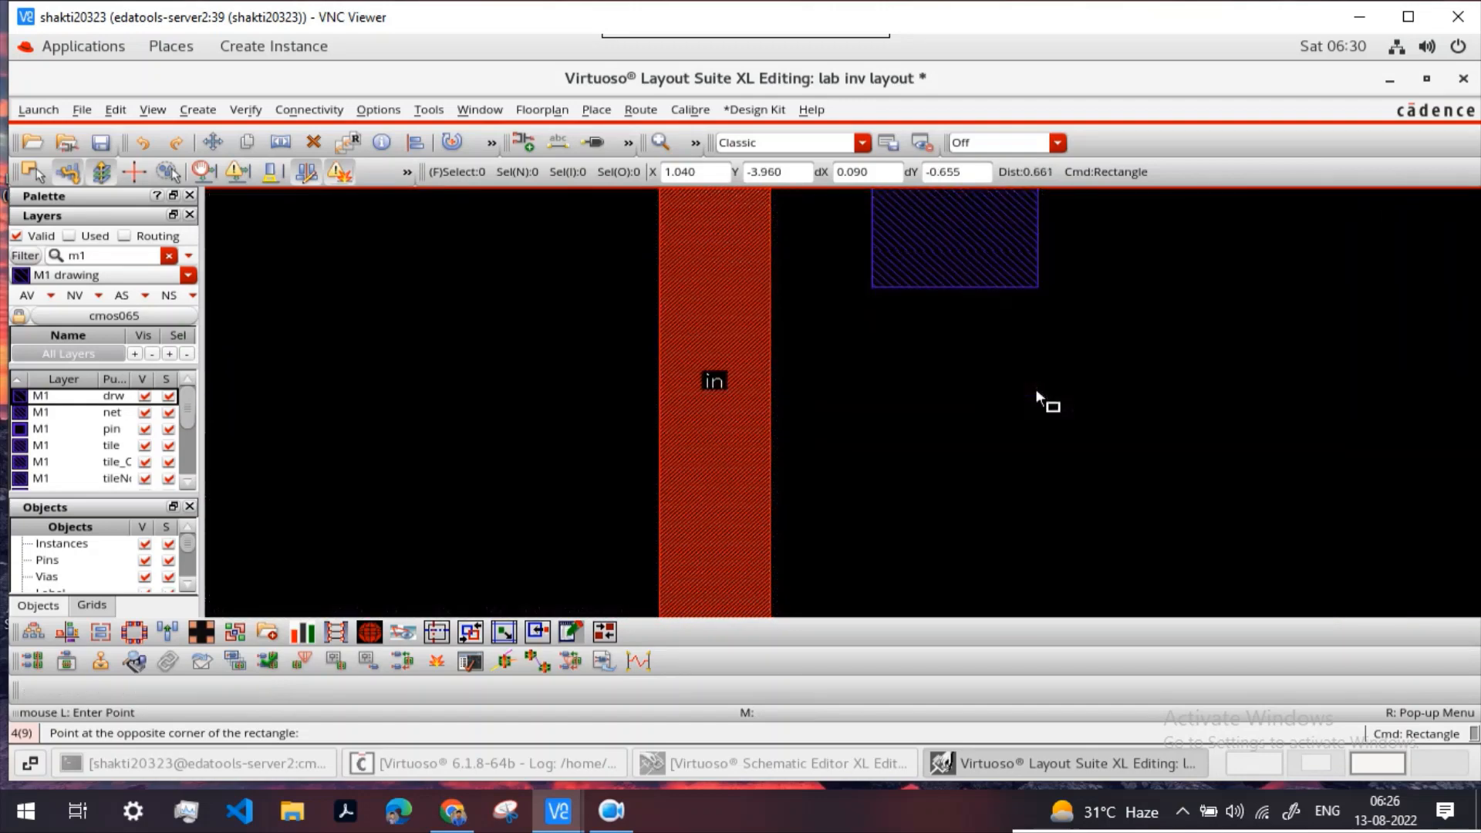
{"action": "scroll", "coordinate": [1041, 397], "scroll_direction": "down", "scroll_amount": 8}
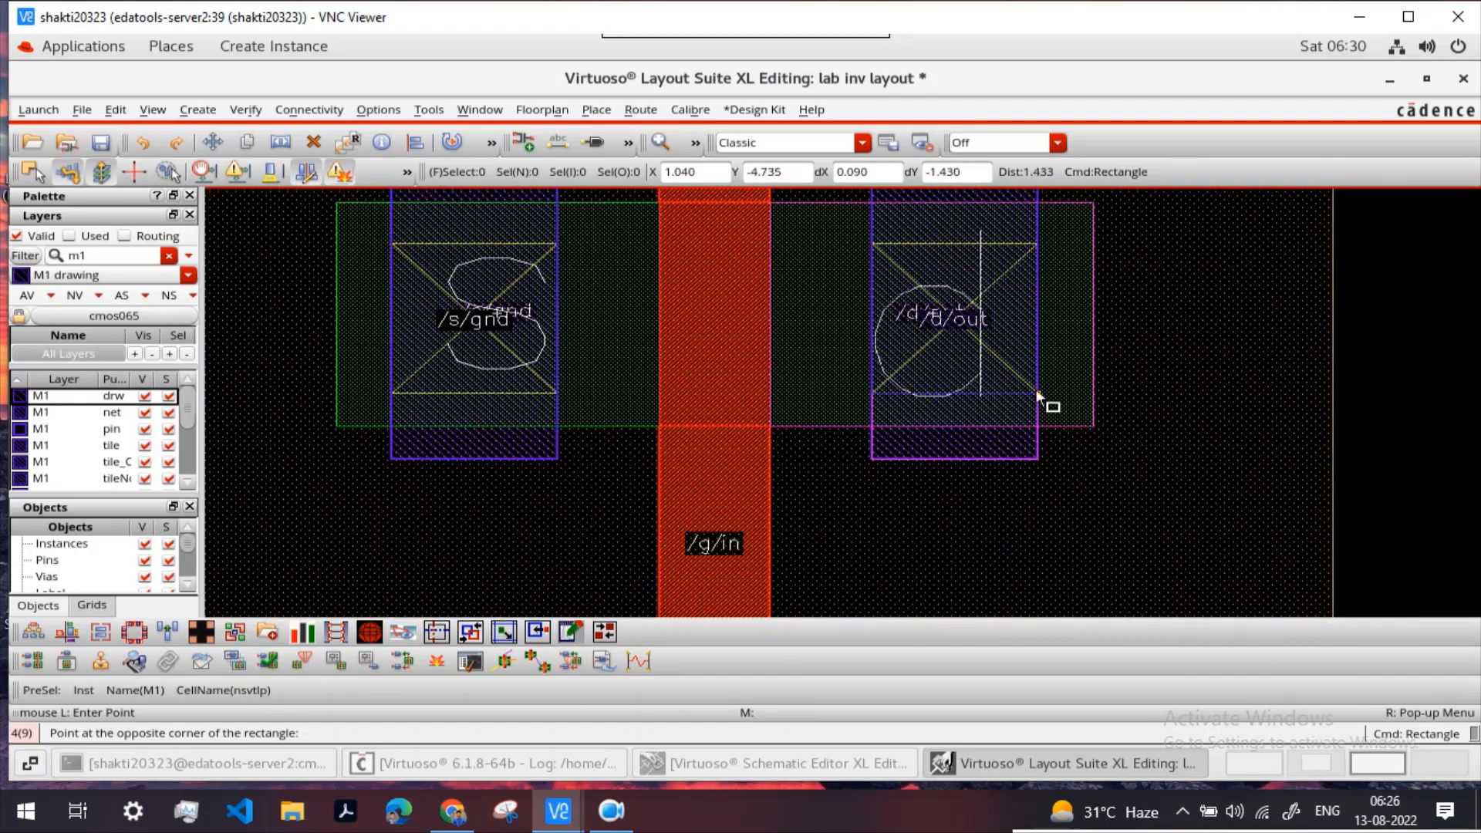
{"action": "left_click", "coordinate": [1037, 392]}
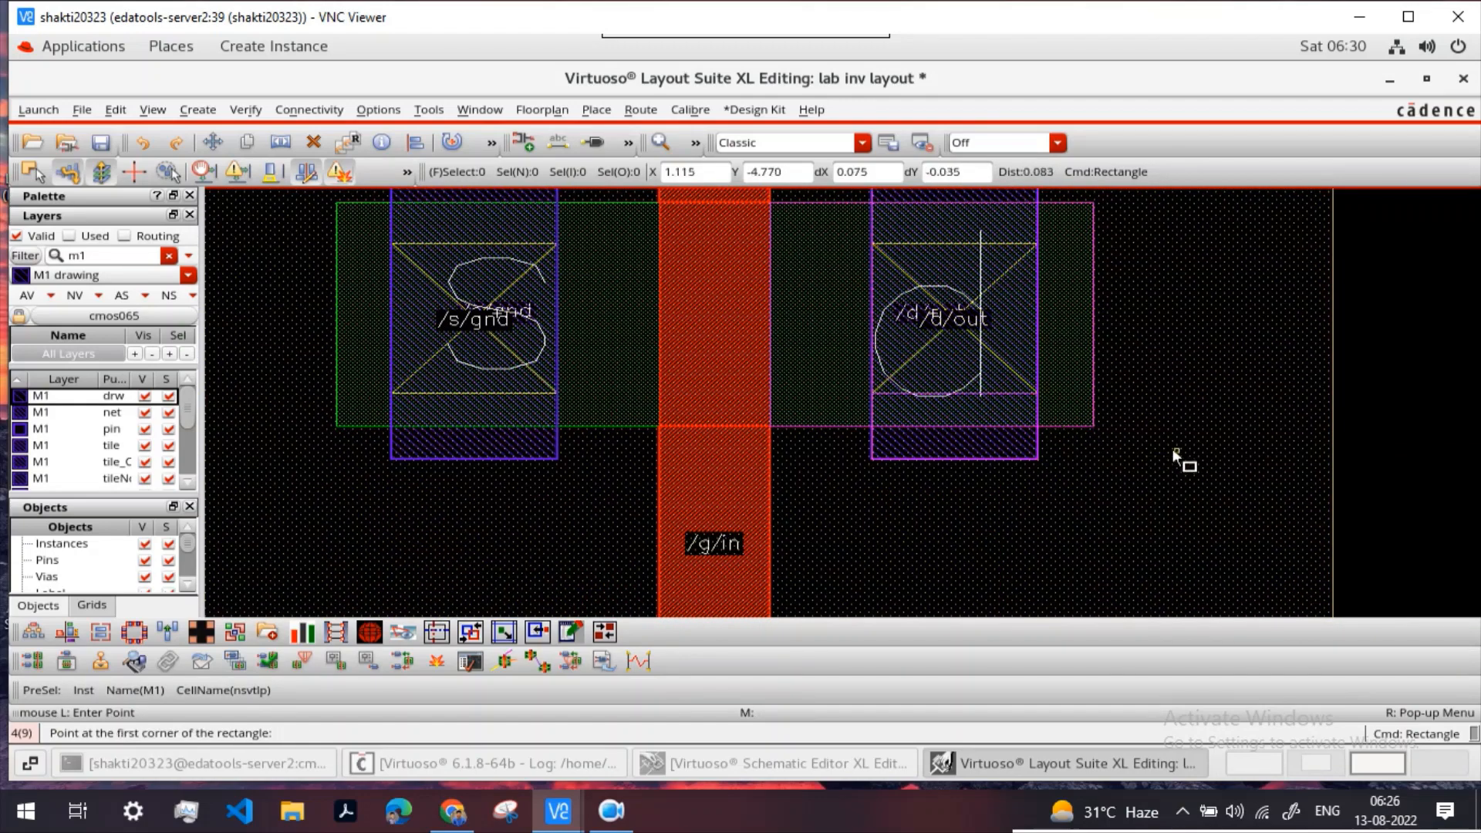
{"action": "key", "text": "Escape"}
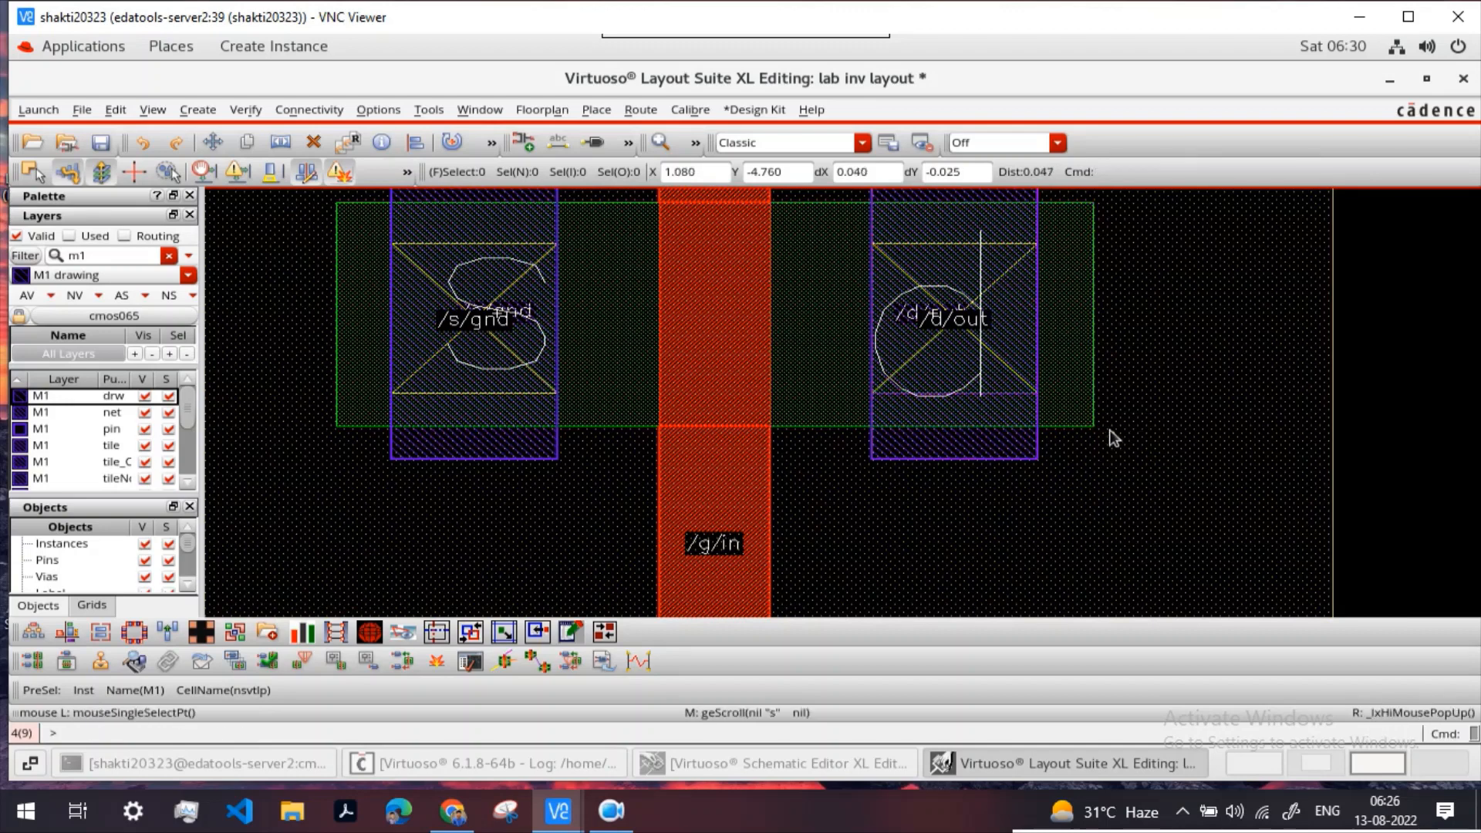
Step: Review the gate and drain connections in the layout and compare them with the inverter schematic
{"action": "key", "text": "shift+z"}
{"action": "scroll", "coordinate": [932, 439], "scroll_direction": "up", "scroll_amount": 6}
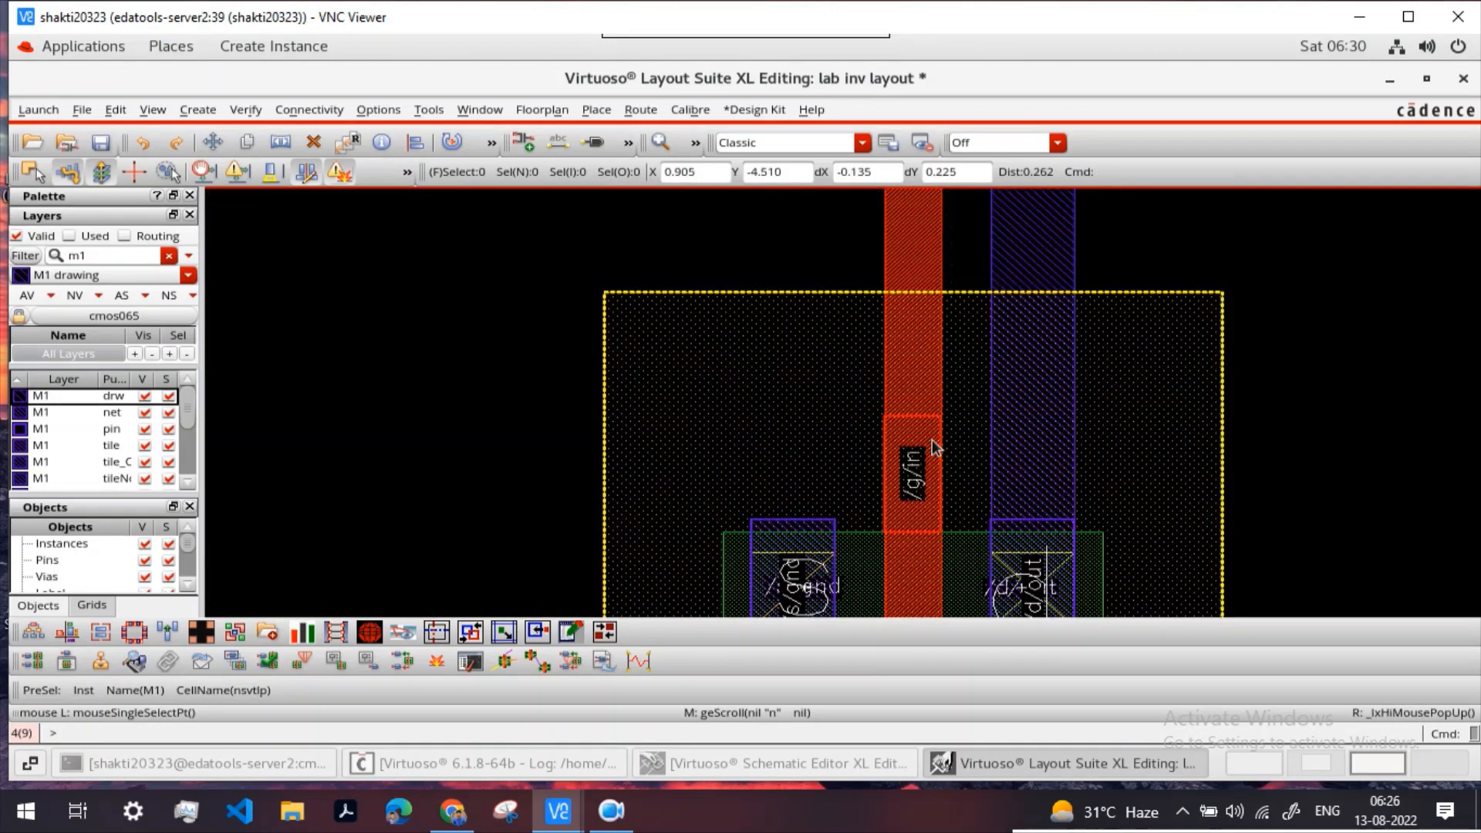
{"action": "key", "text": "shift+z"}
{"action": "key", "text": "shift+z"}
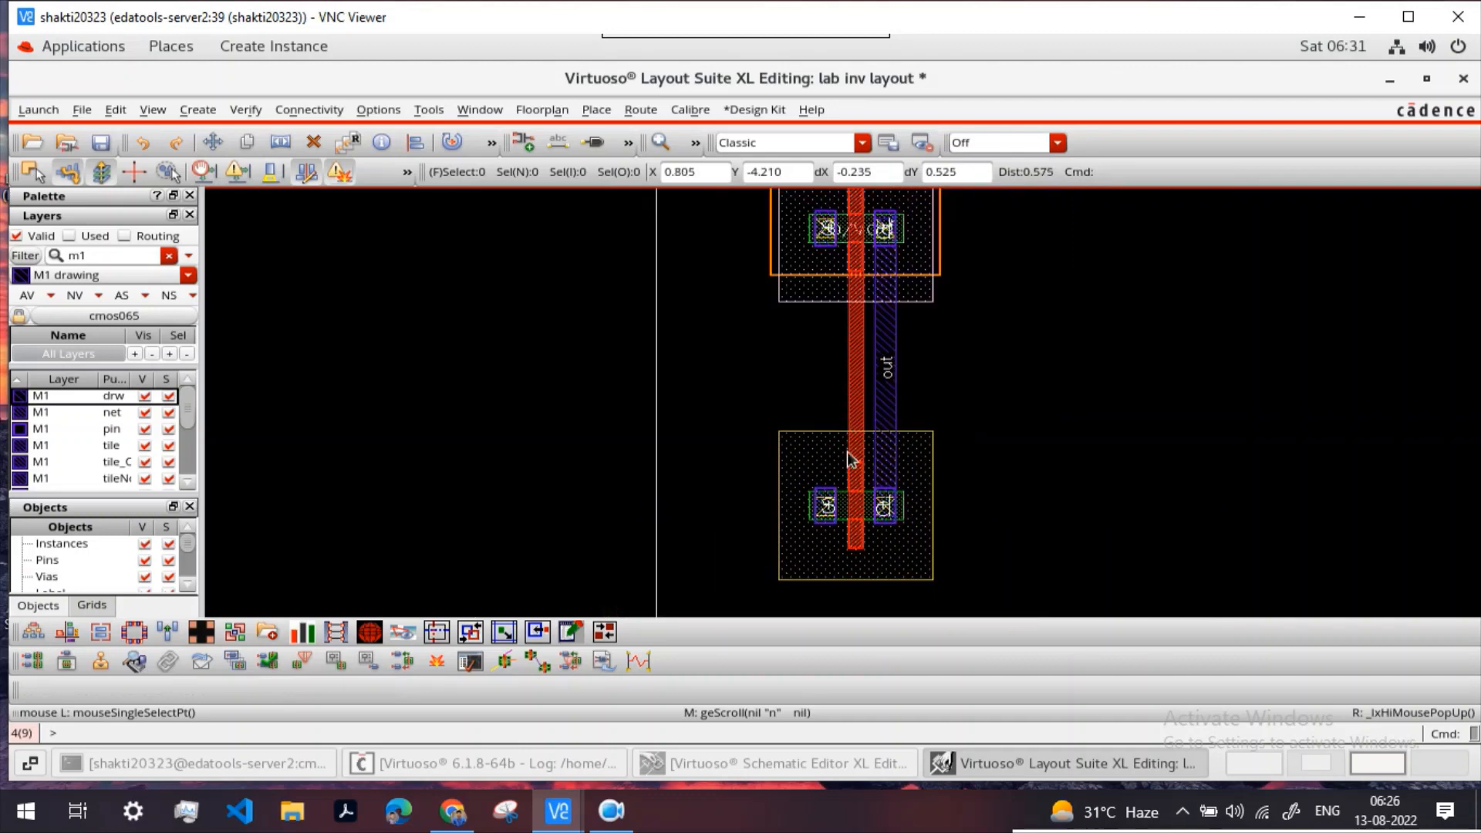
{"action": "left_click", "coordinate": [775, 762]}
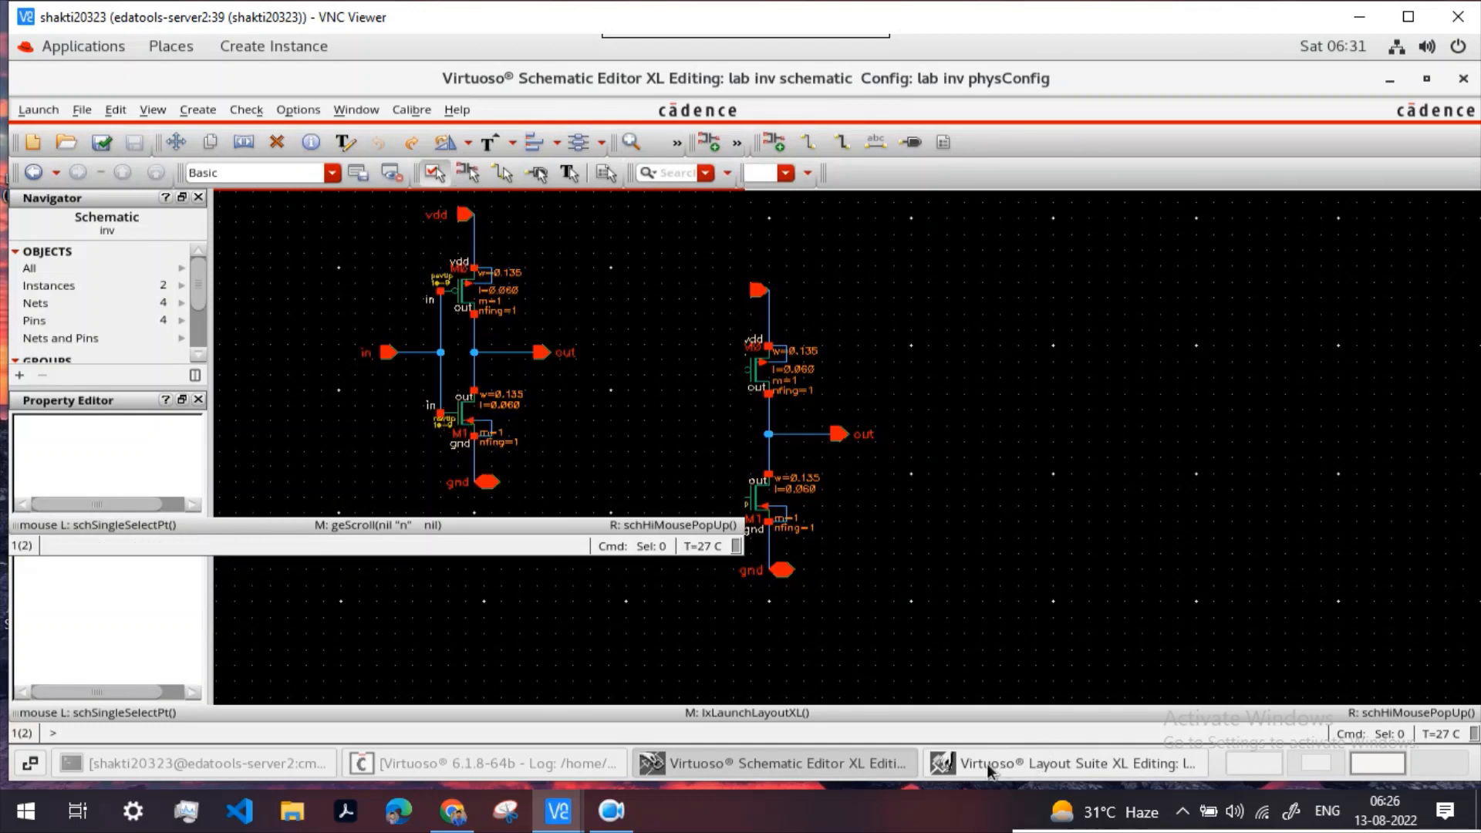
{"action": "left_click", "coordinate": [1012, 762]}
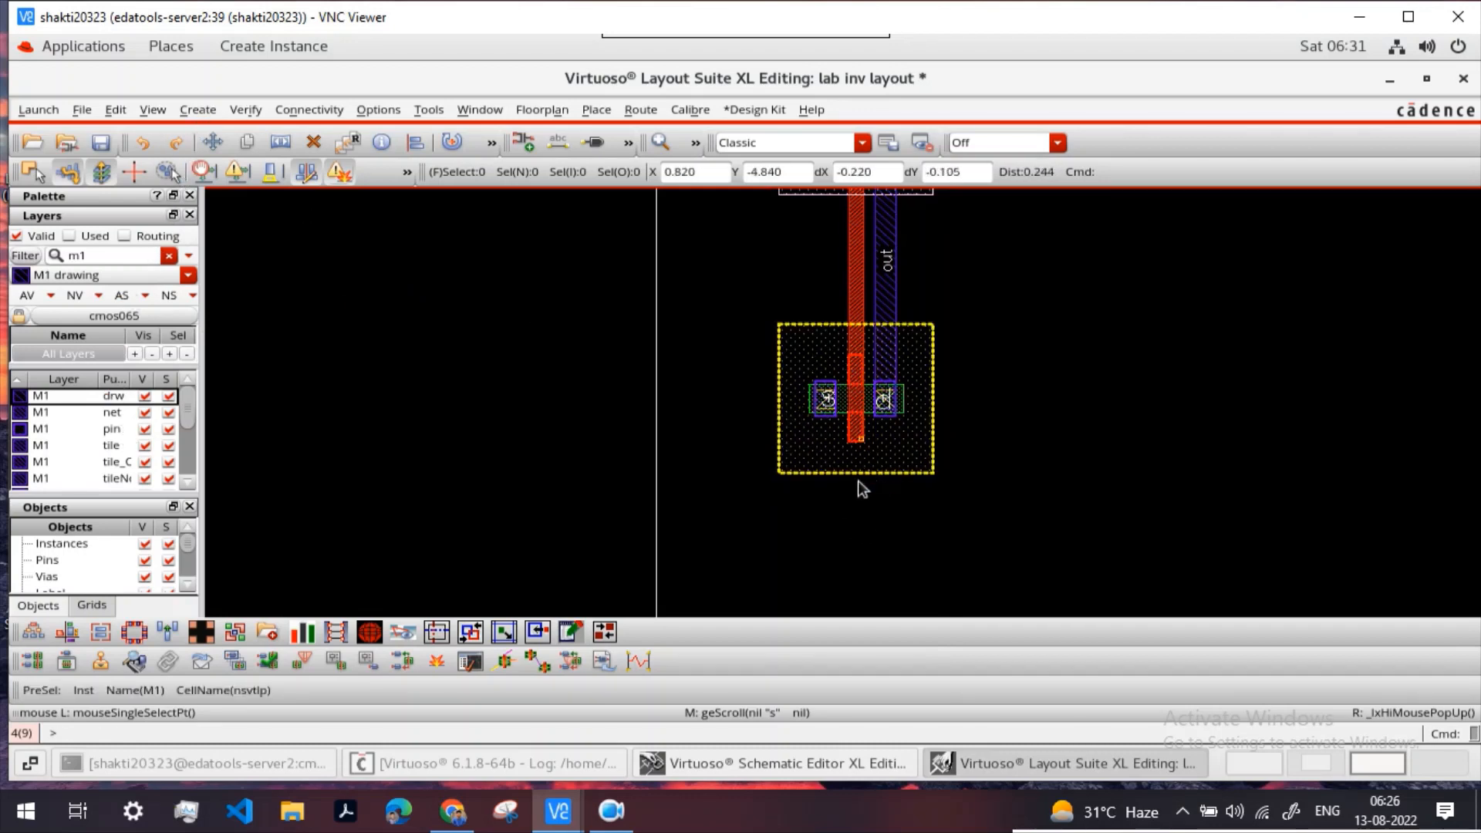
Step: Place a single-row, single-column PTAP__ via against the lower edge of the nsvtlp transistor, in line with its source contact
{"action": "left_click", "coordinate": [204, 110]}
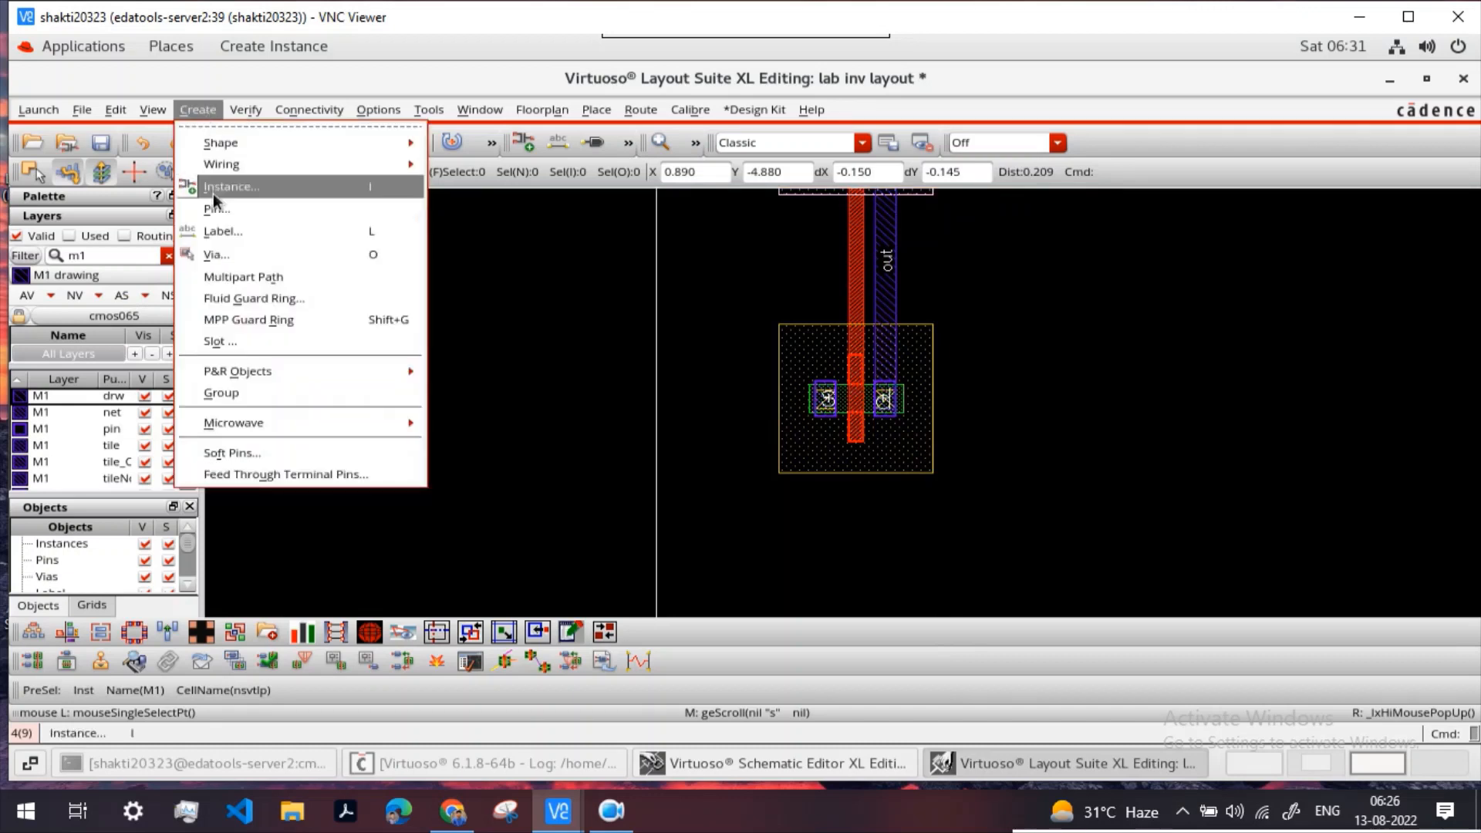
{"action": "left_click", "coordinate": [258, 256]}
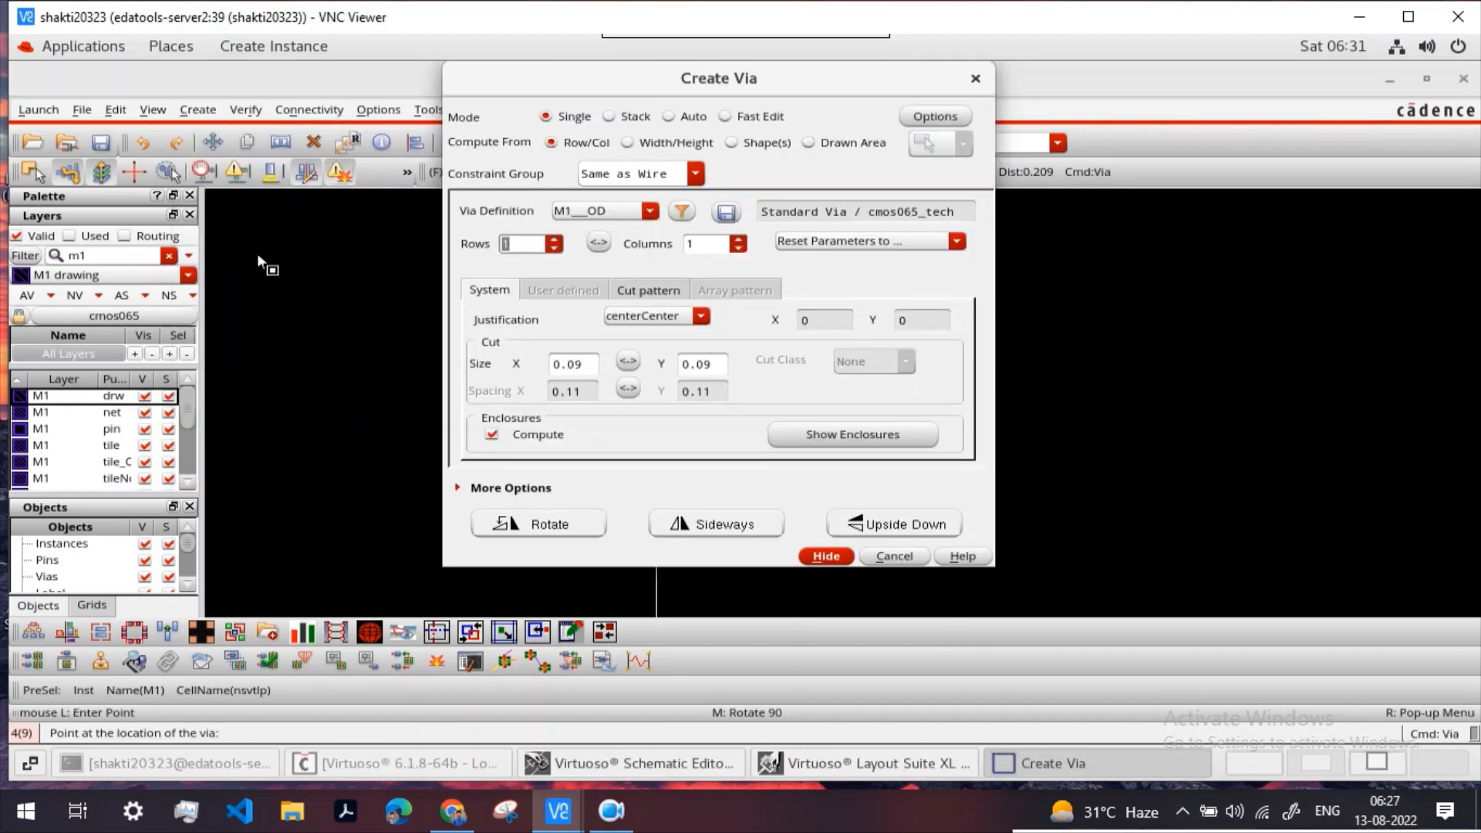
{"action": "left_click", "coordinate": [649, 212]}
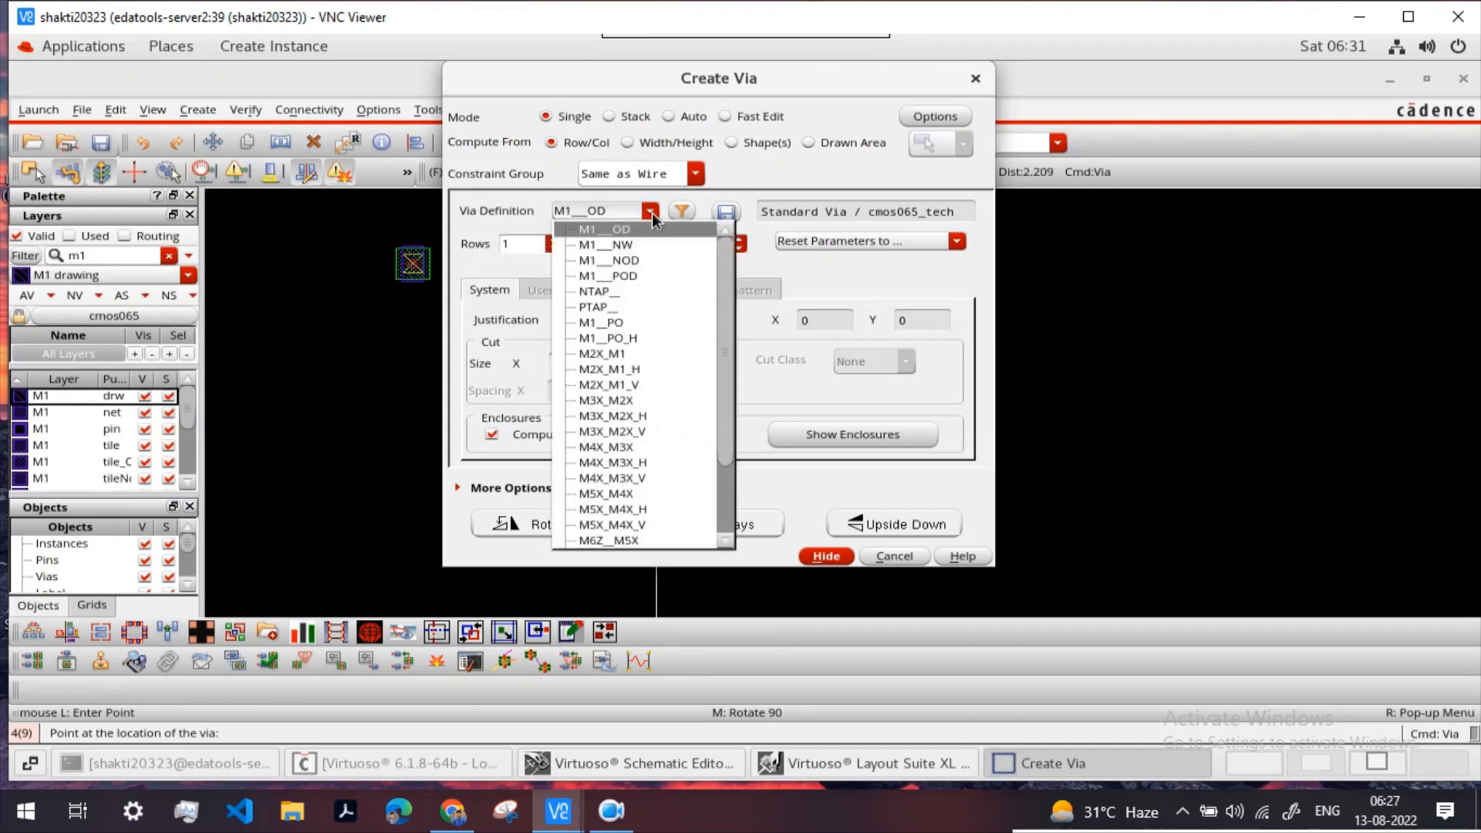
{"action": "left_click", "coordinate": [597, 308]}
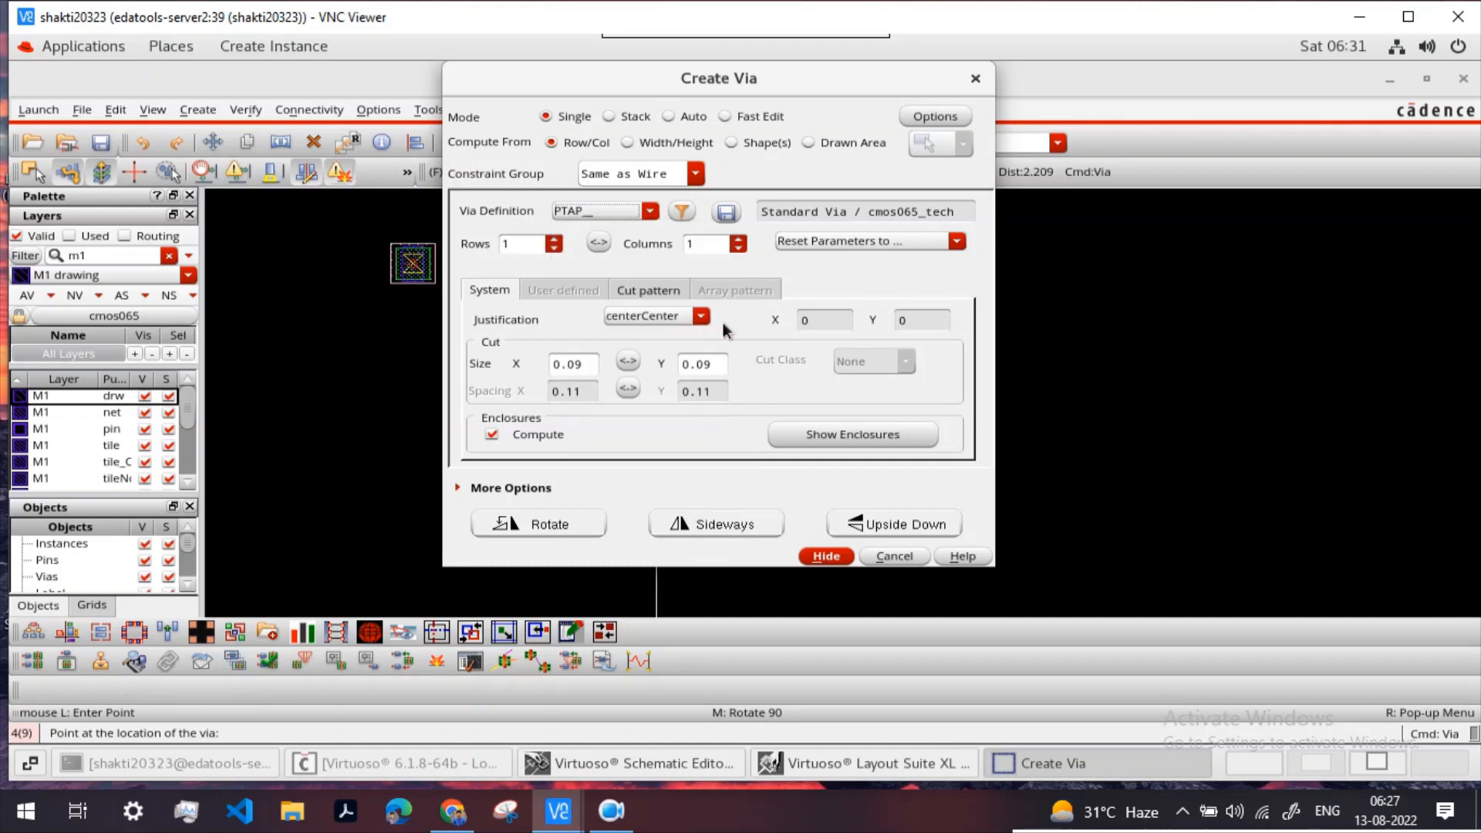
{"action": "left_click", "coordinate": [826, 557]}
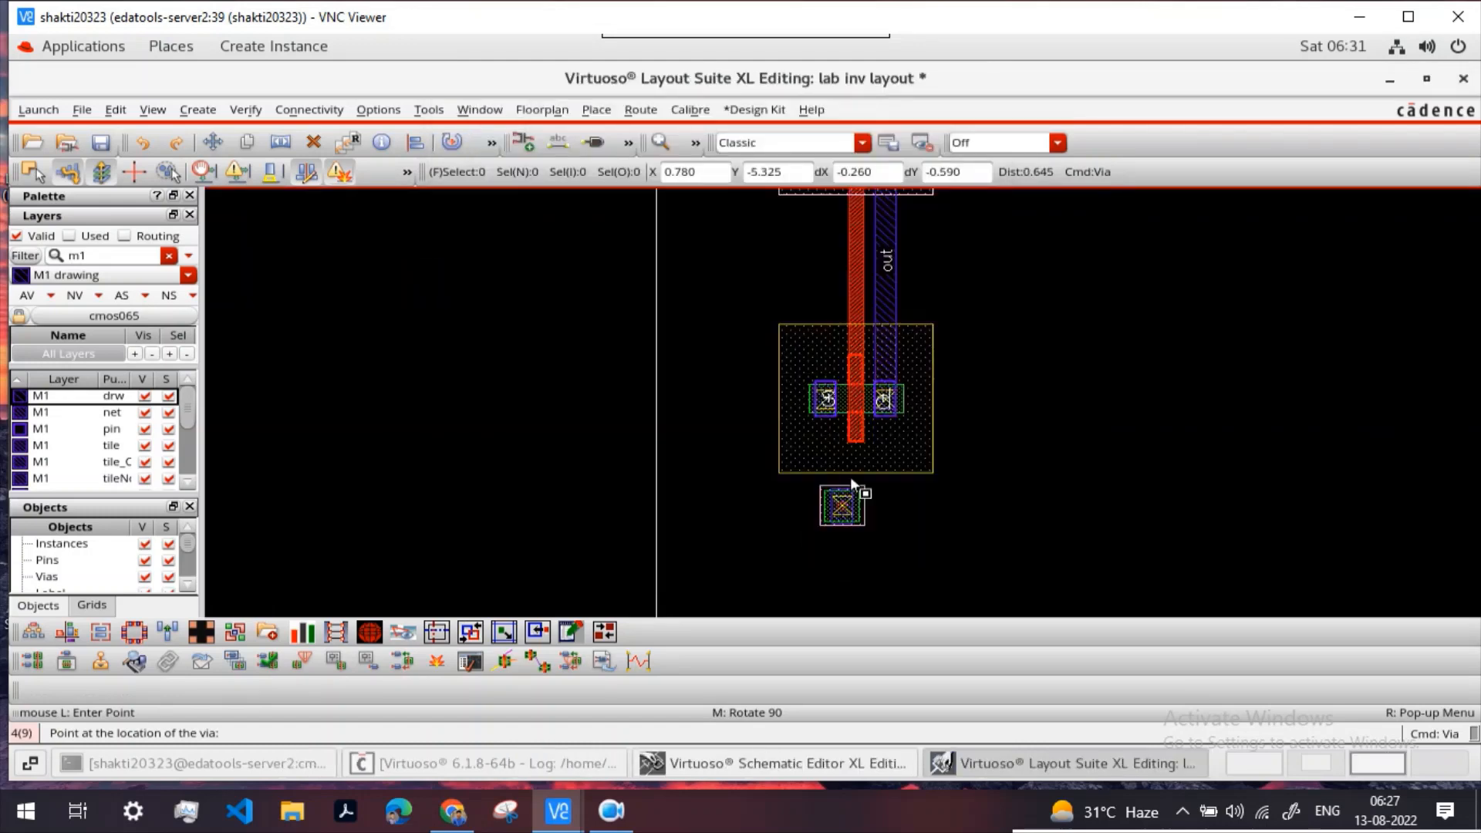
{"action": "scroll", "coordinate": [848, 455], "scroll_direction": "up", "scroll_amount": 2, "text": "ctrl"}
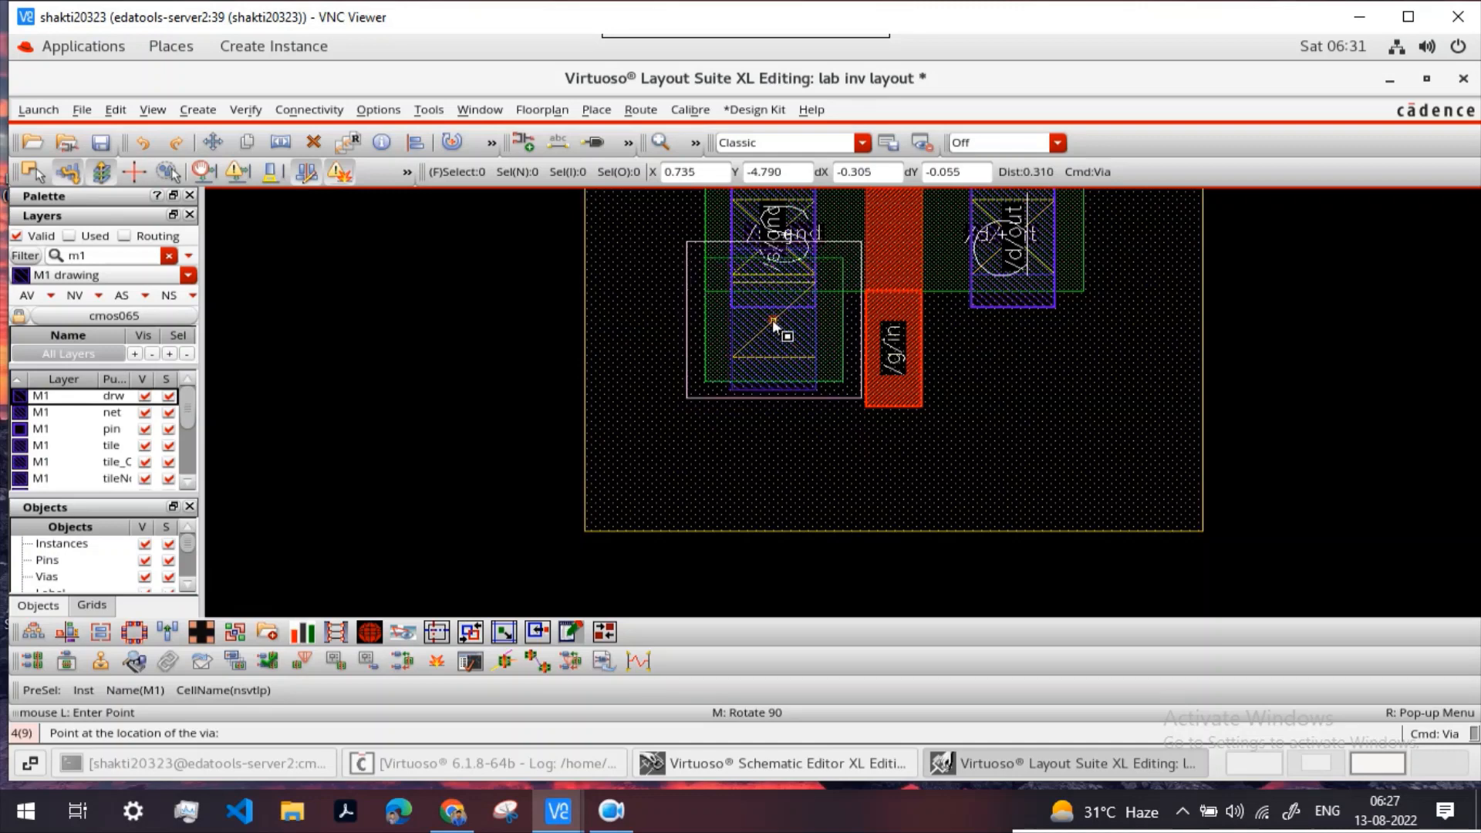
{"action": "scroll", "coordinate": [771, 319], "scroll_direction": "down", "scroll_amount": 4}
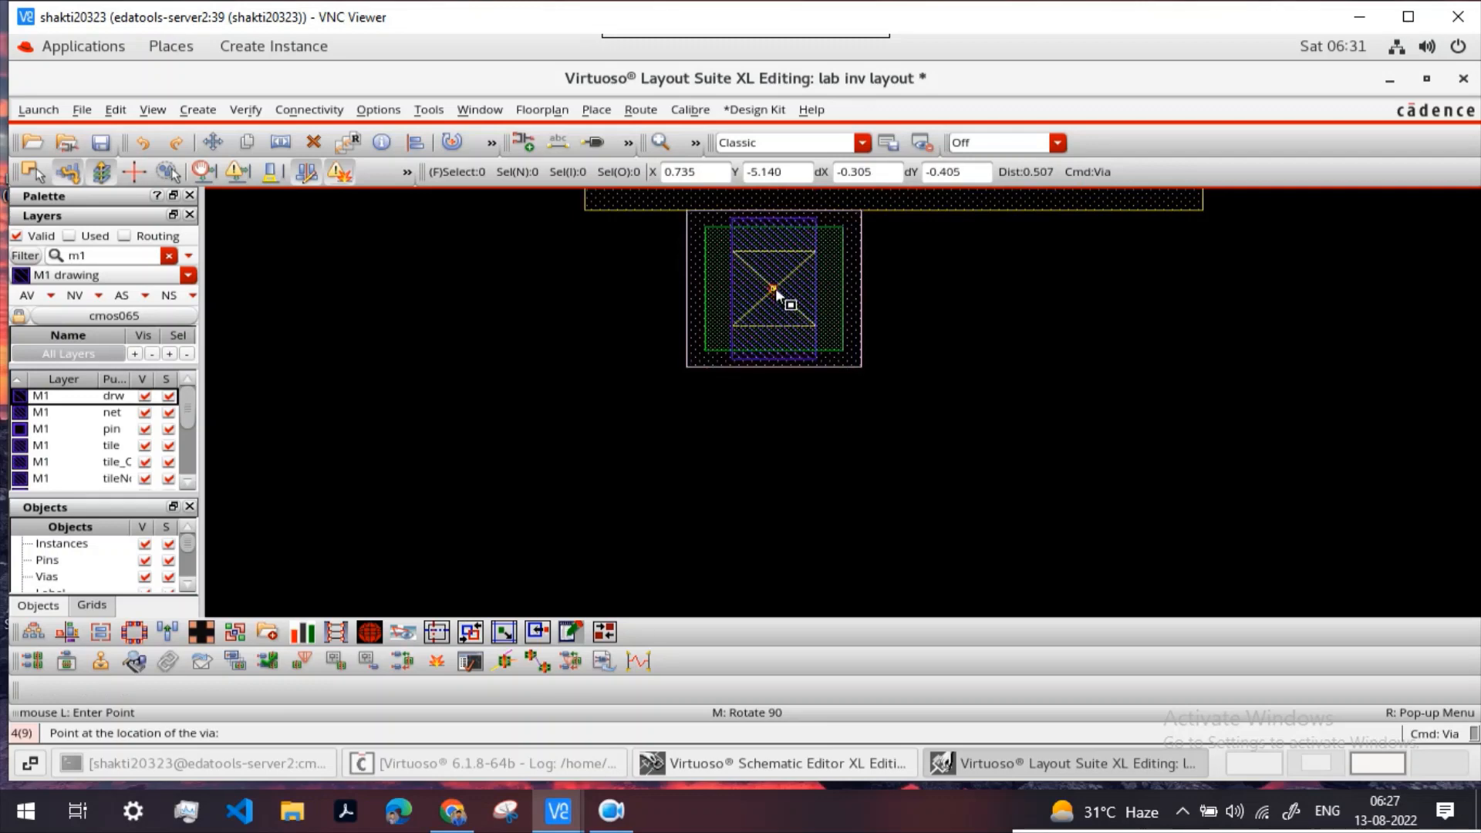
{"action": "left_click", "coordinate": [775, 289]}
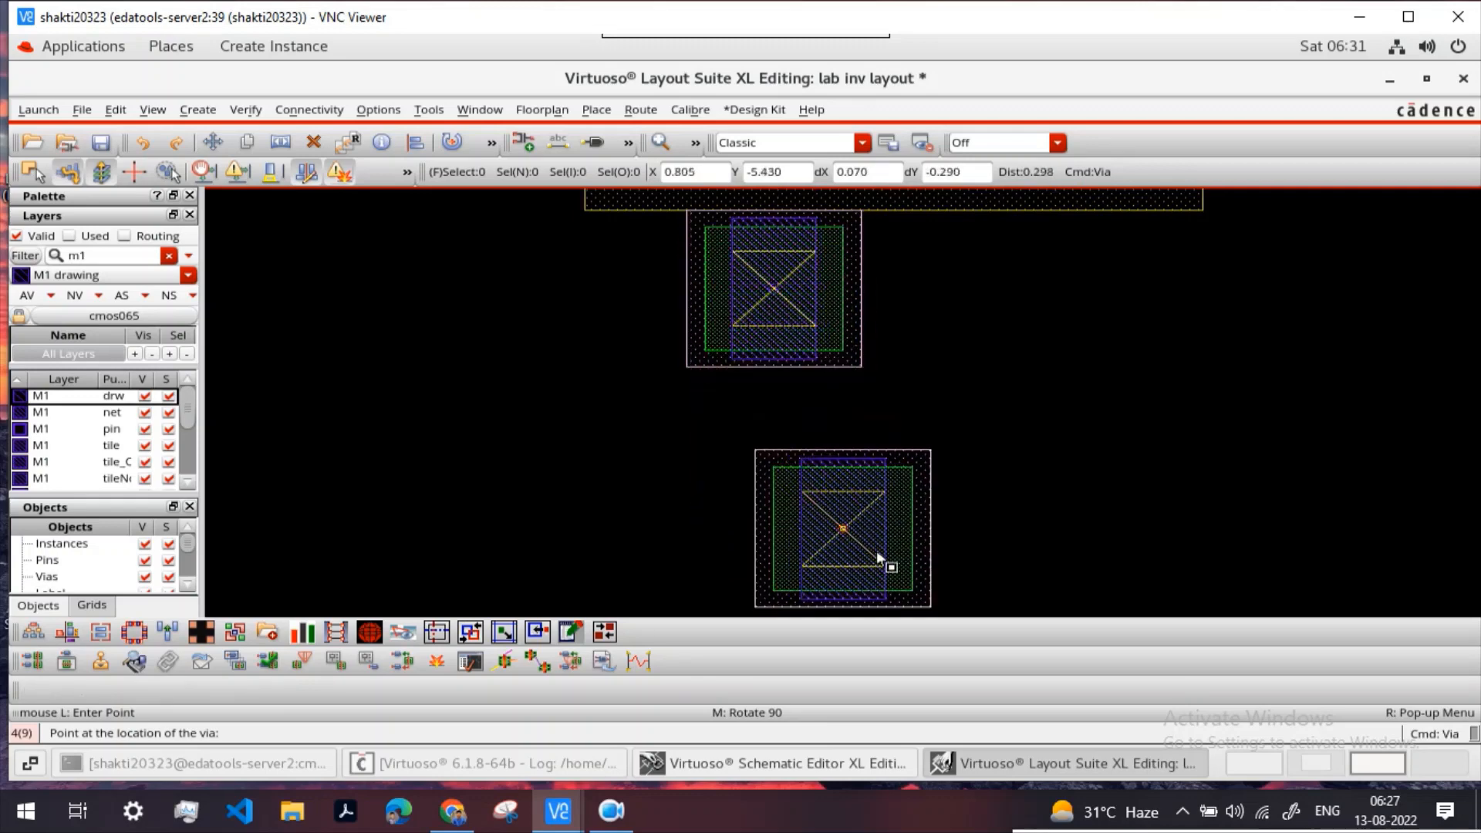
{"action": "key", "text": "Escape"}
Step: Draw an M1 drawing rectangle 0.09 by 0.54 joining the nsvtlp source contact to the PTAP__ via below it
{"action": "scroll", "coordinate": [995, 494], "scroll_direction": "up", "scroll_amount": 5}
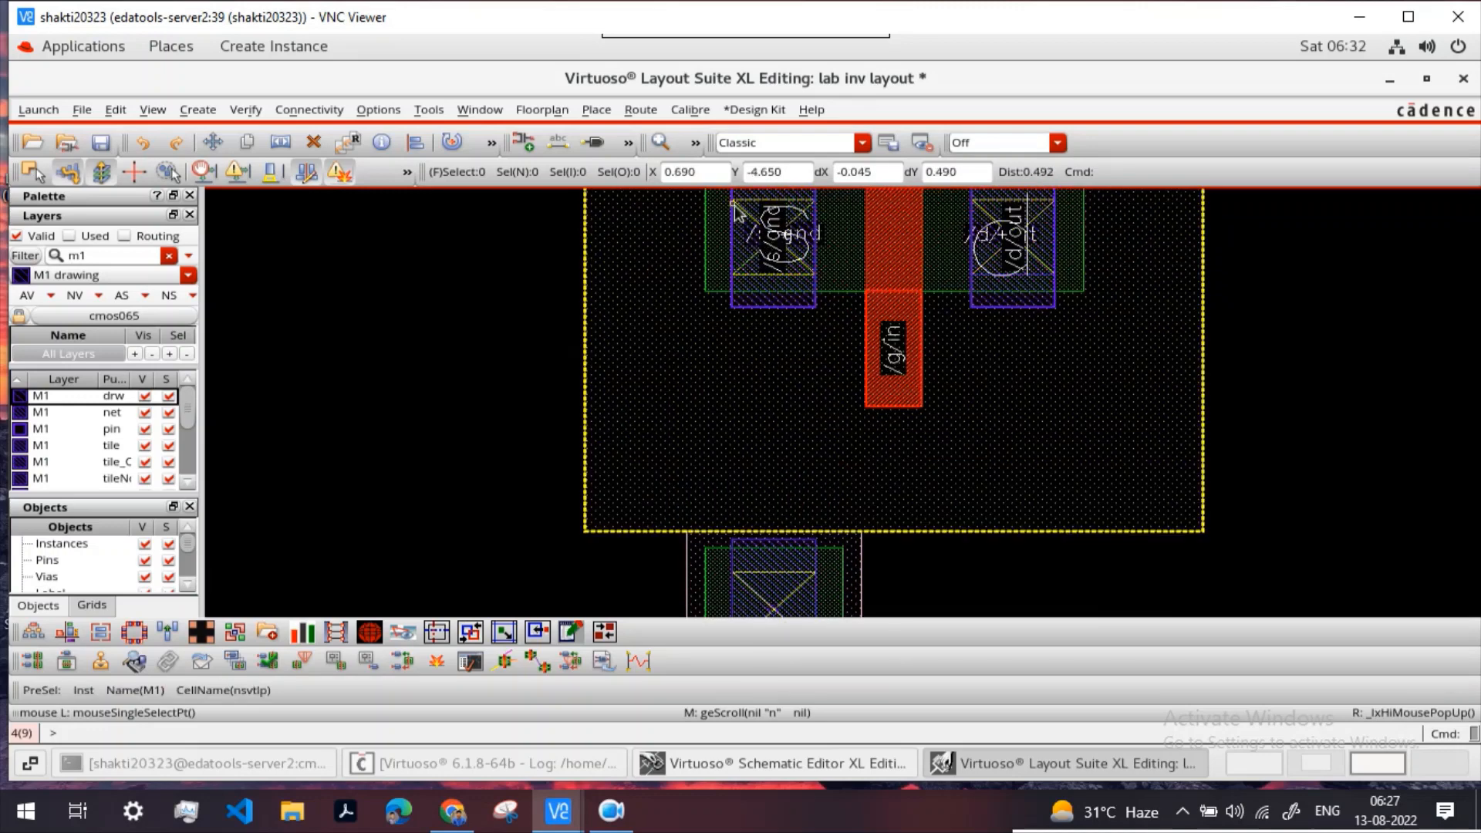
{"action": "scroll", "coordinate": [742, 397], "scroll_direction": "up", "scroll_amount": 2}
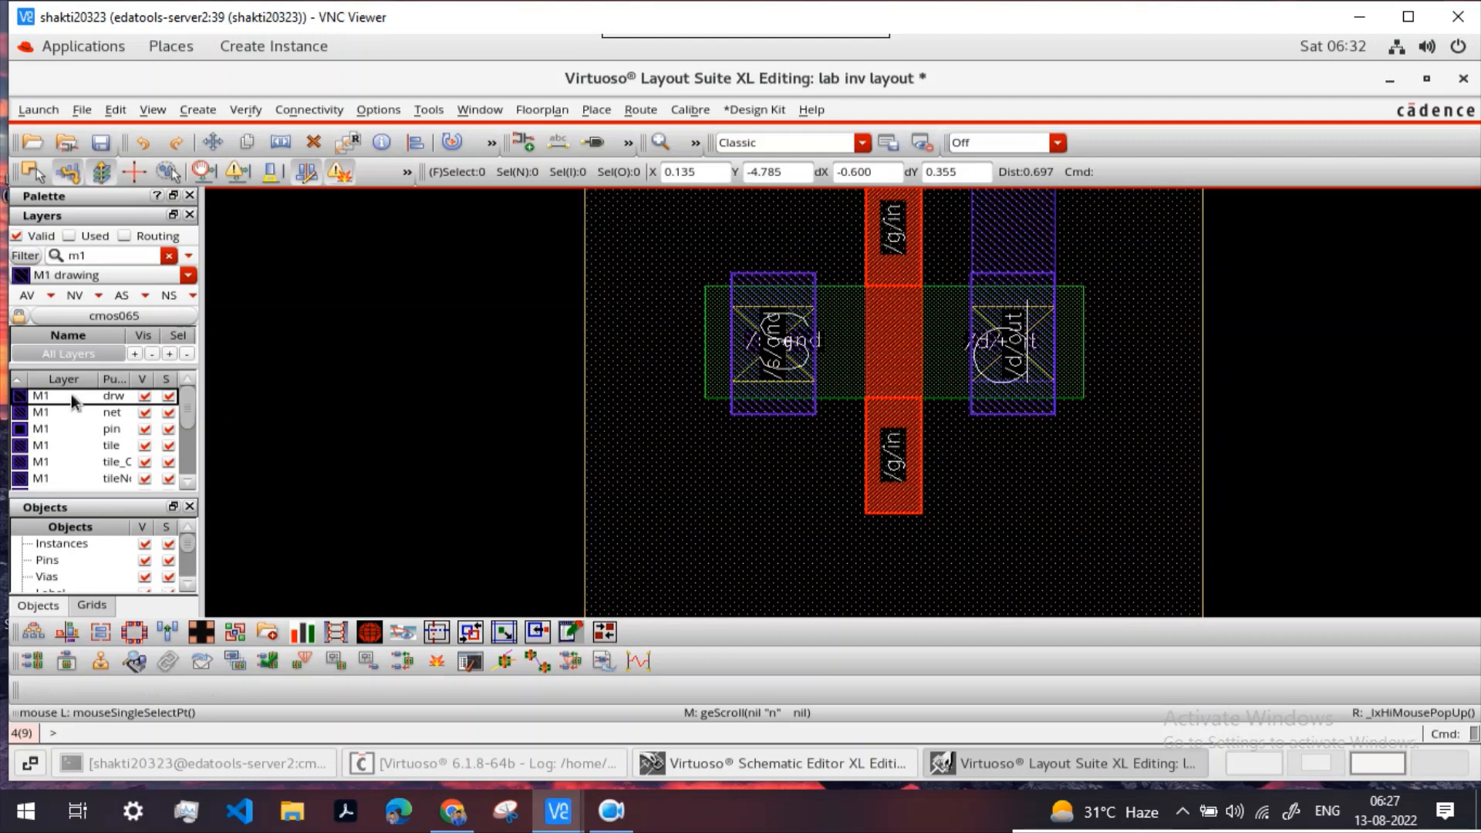
{"action": "key", "text": "r"}
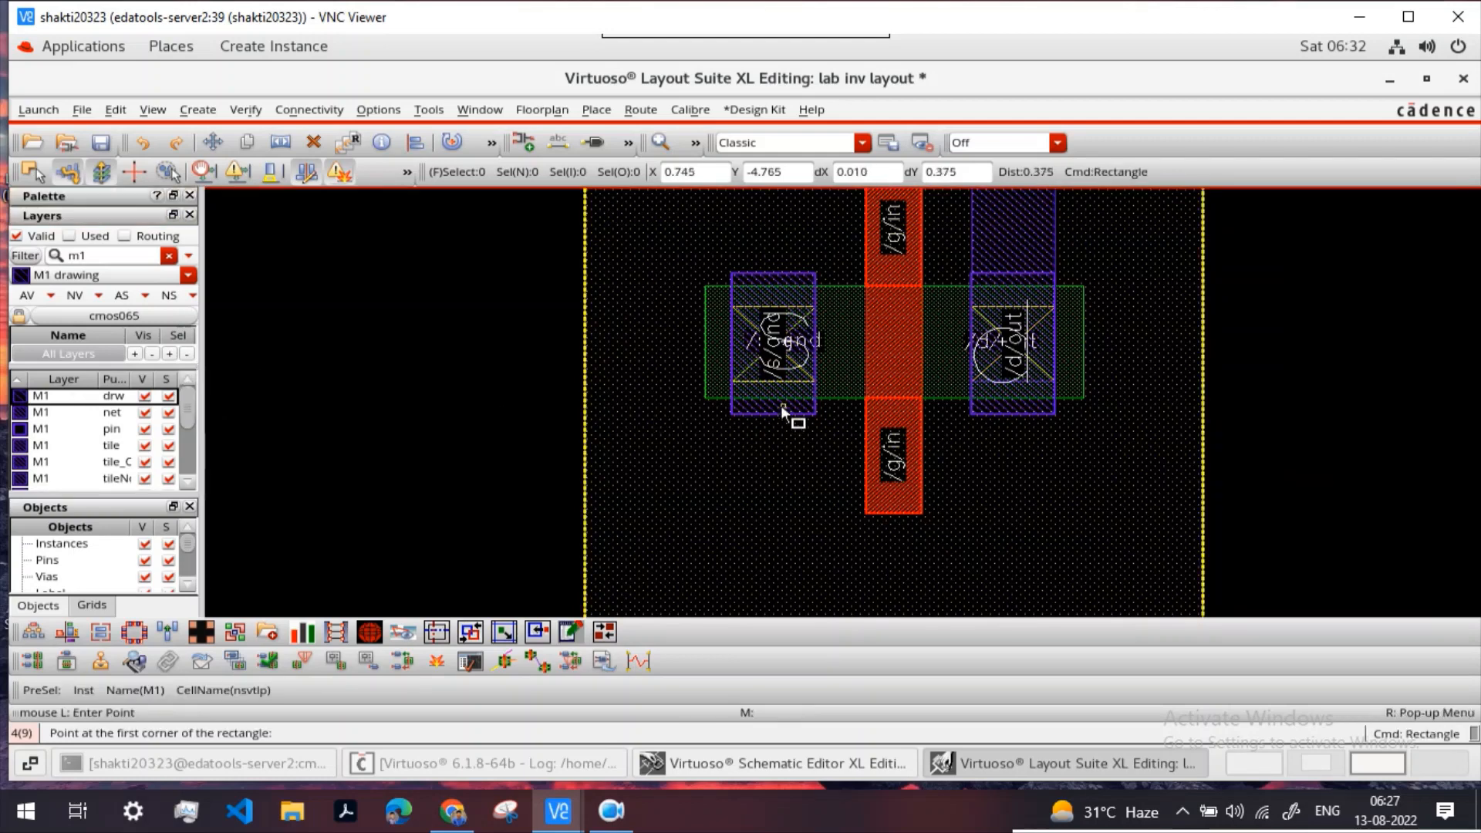
{"action": "scroll", "coordinate": [736, 318], "scroll_direction": "up", "scroll_amount": 1, "text": "ctrl"}
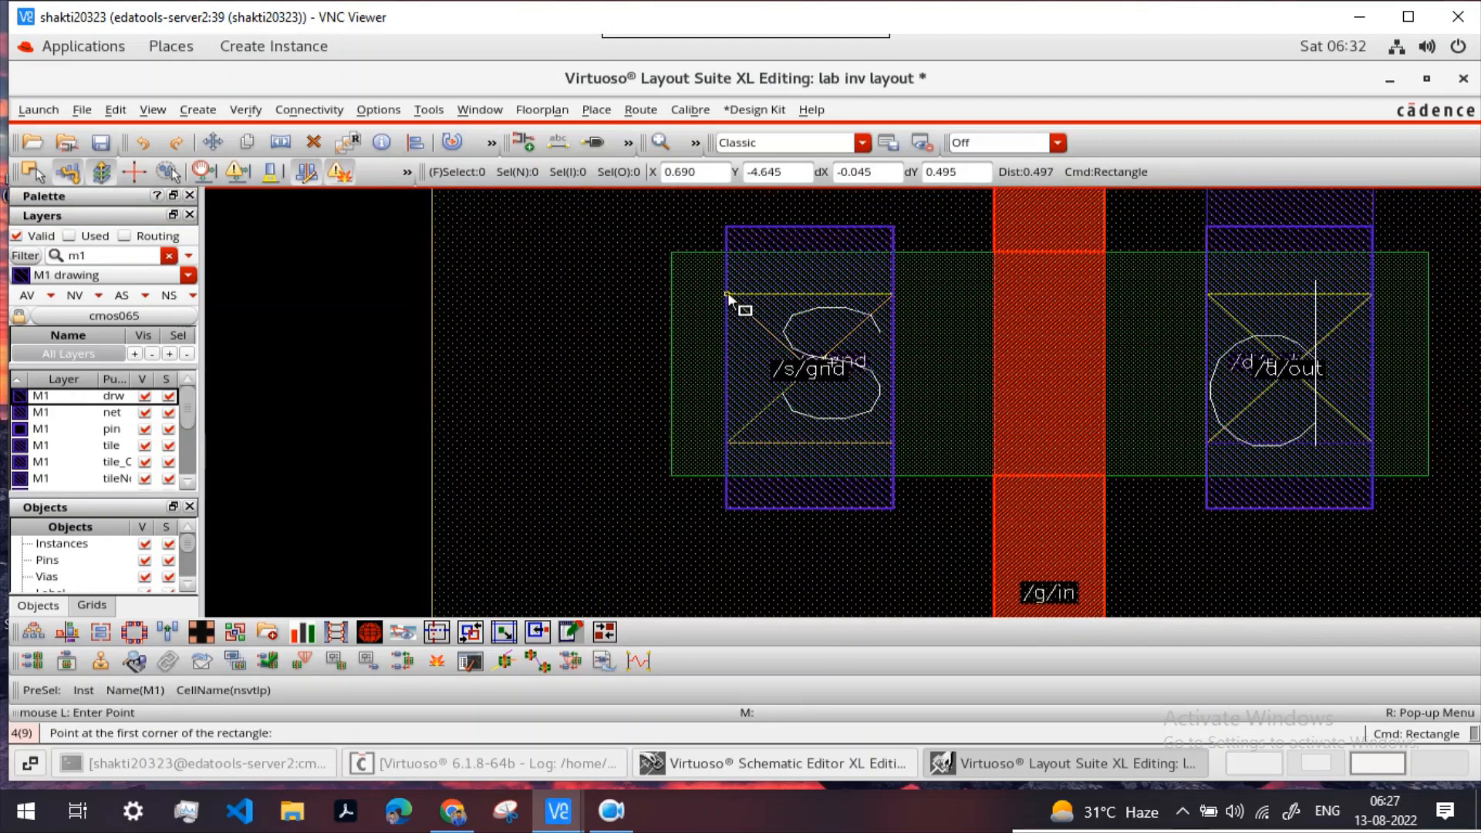
{"action": "left_click", "coordinate": [728, 293]}
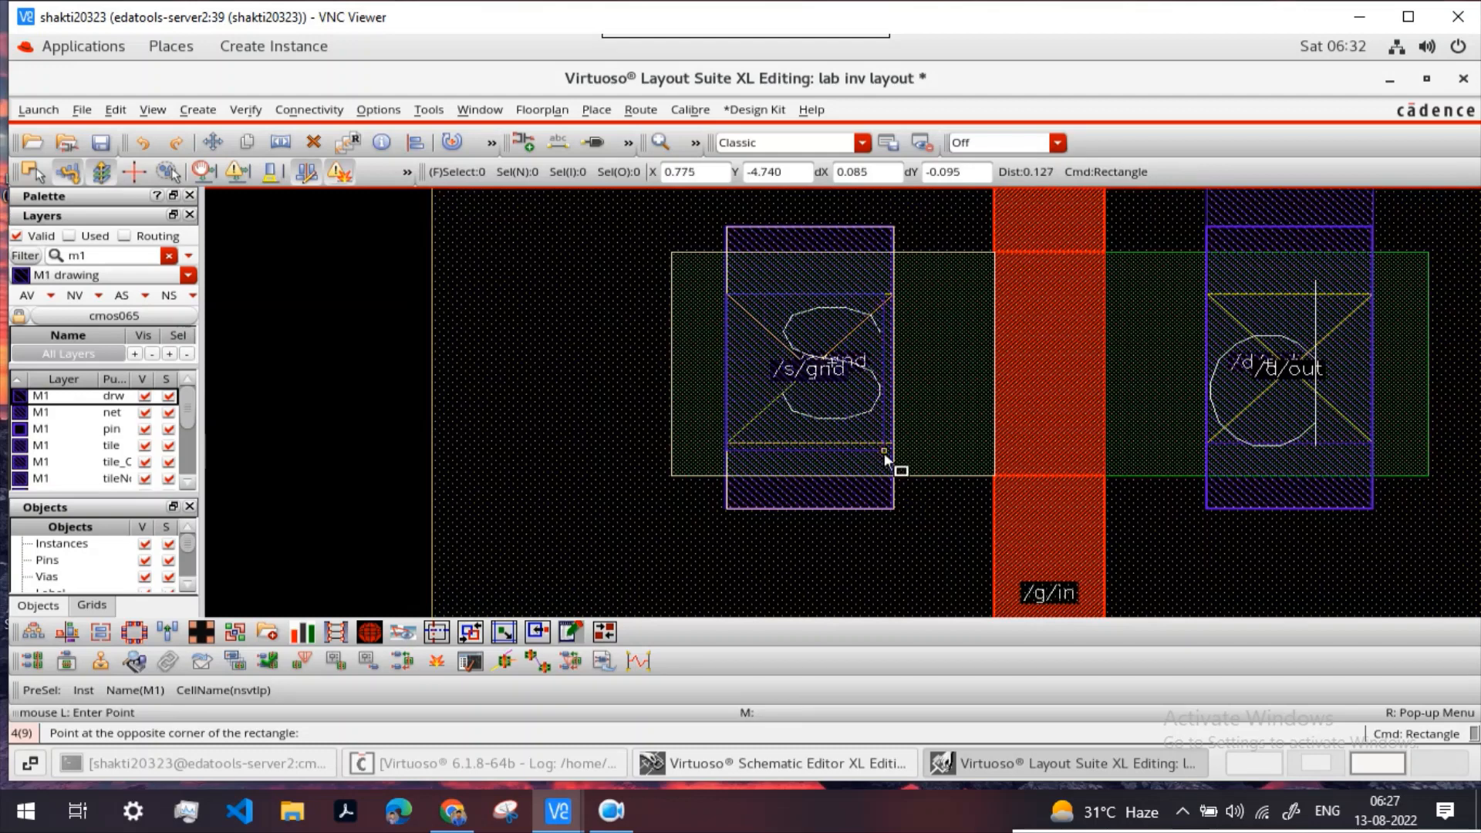
{"action": "scroll", "coordinate": [892, 455], "scroll_direction": "down", "scroll_amount": 2}
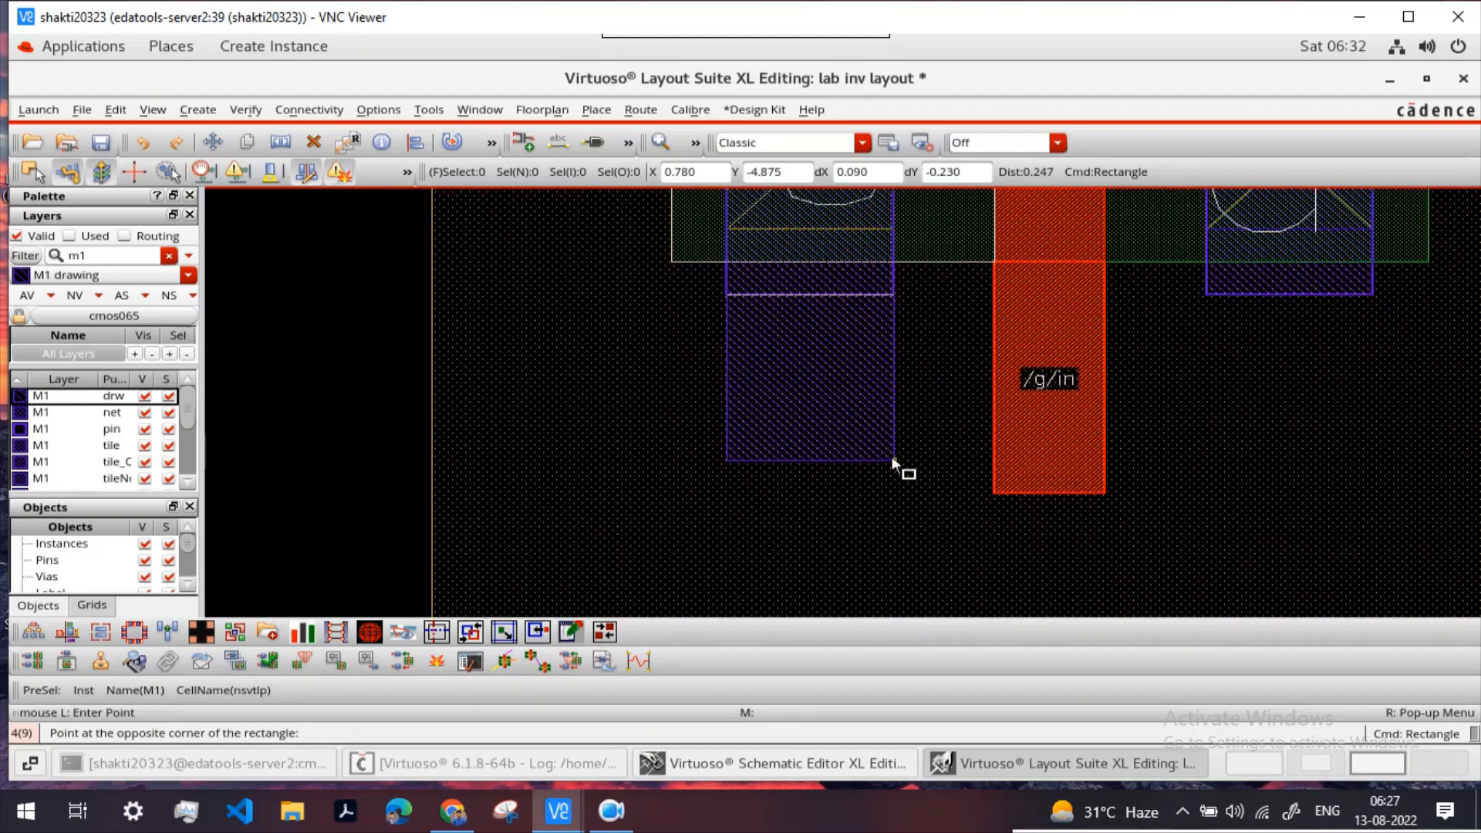
{"action": "scroll", "coordinate": [891, 456], "scroll_direction": "down", "scroll_amount": 4}
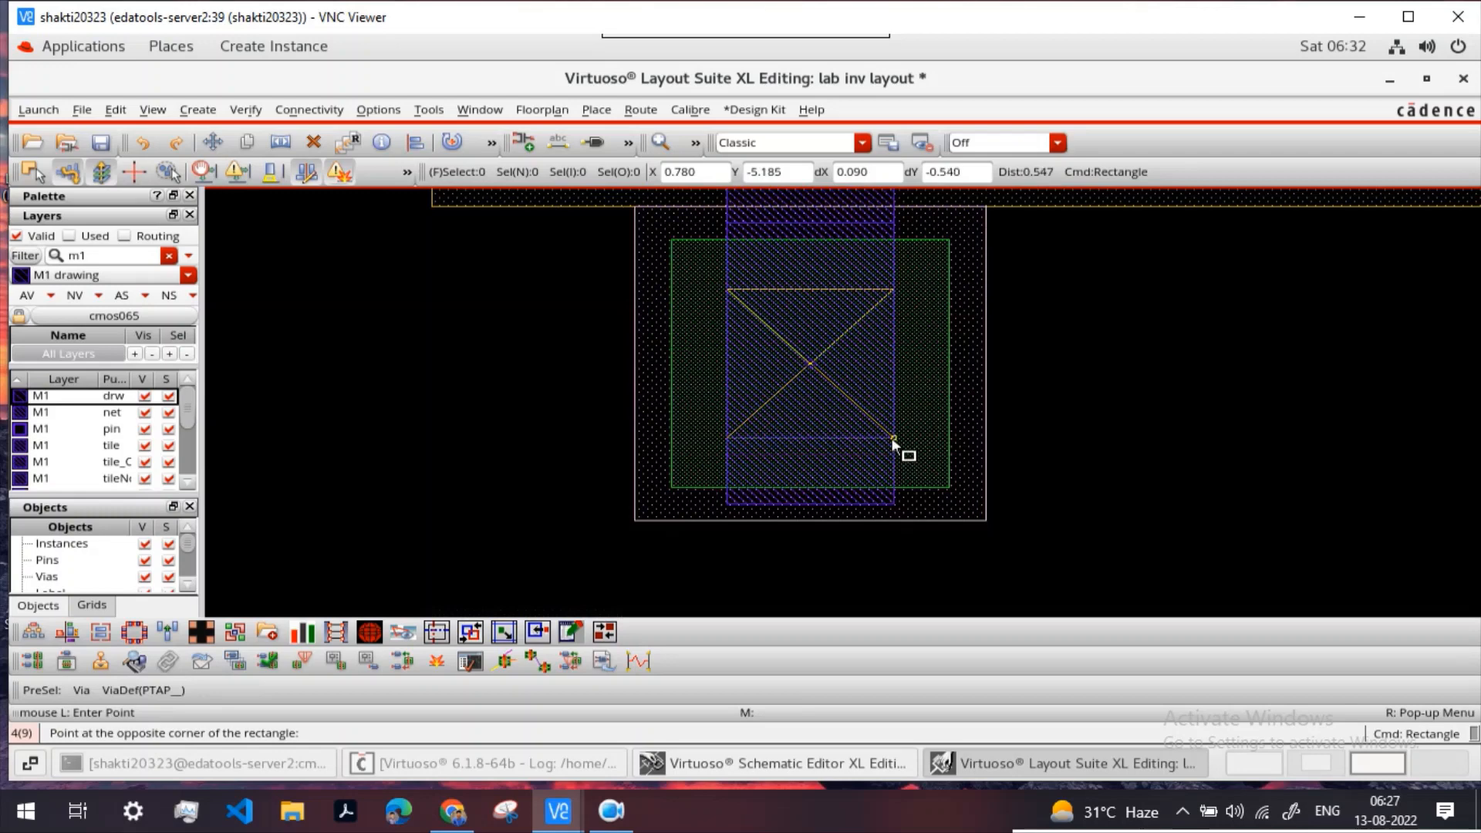
{"action": "left_click", "coordinate": [891, 437]}
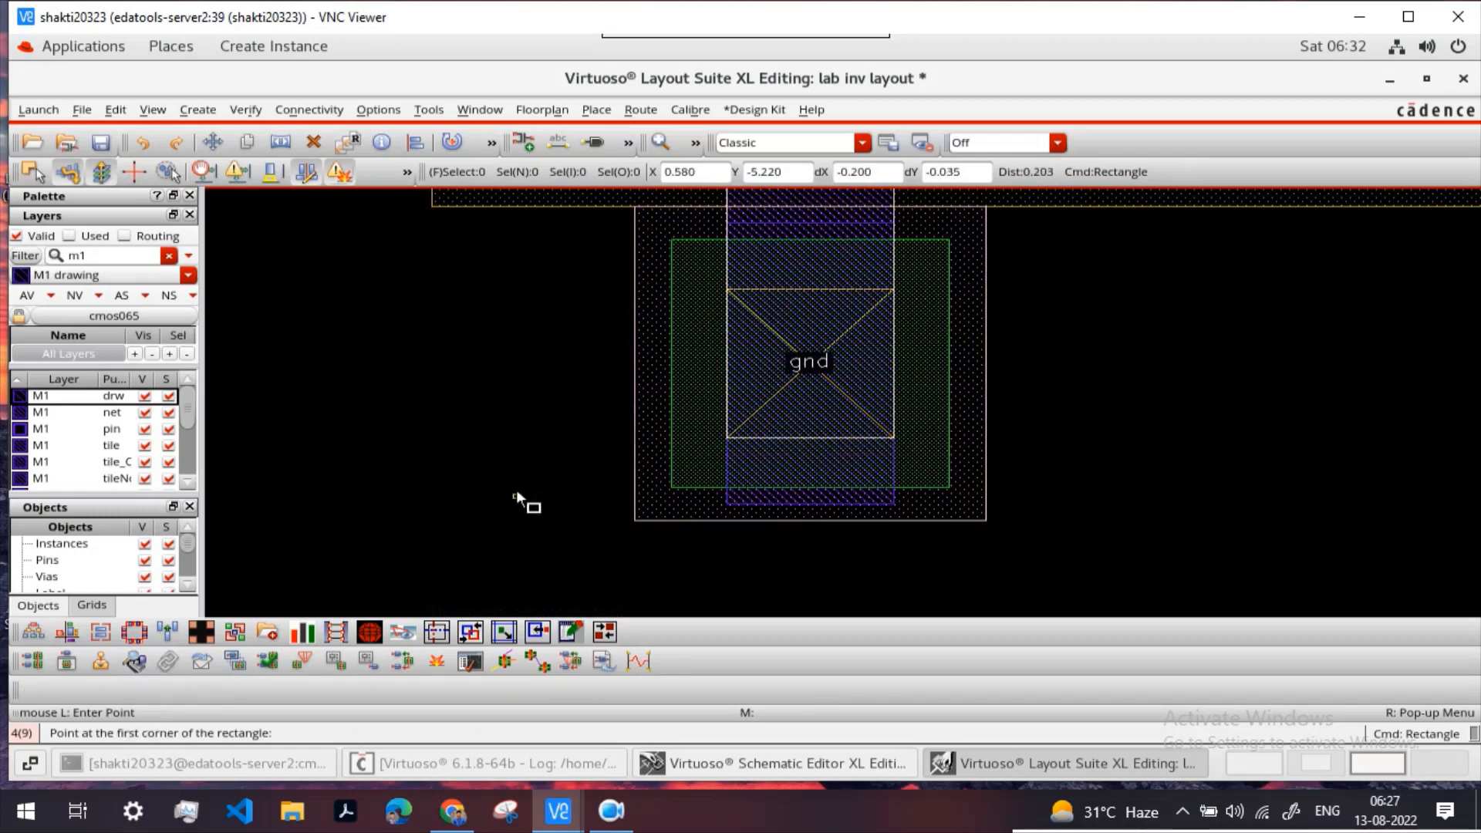
{"action": "key", "text": "Escape"}
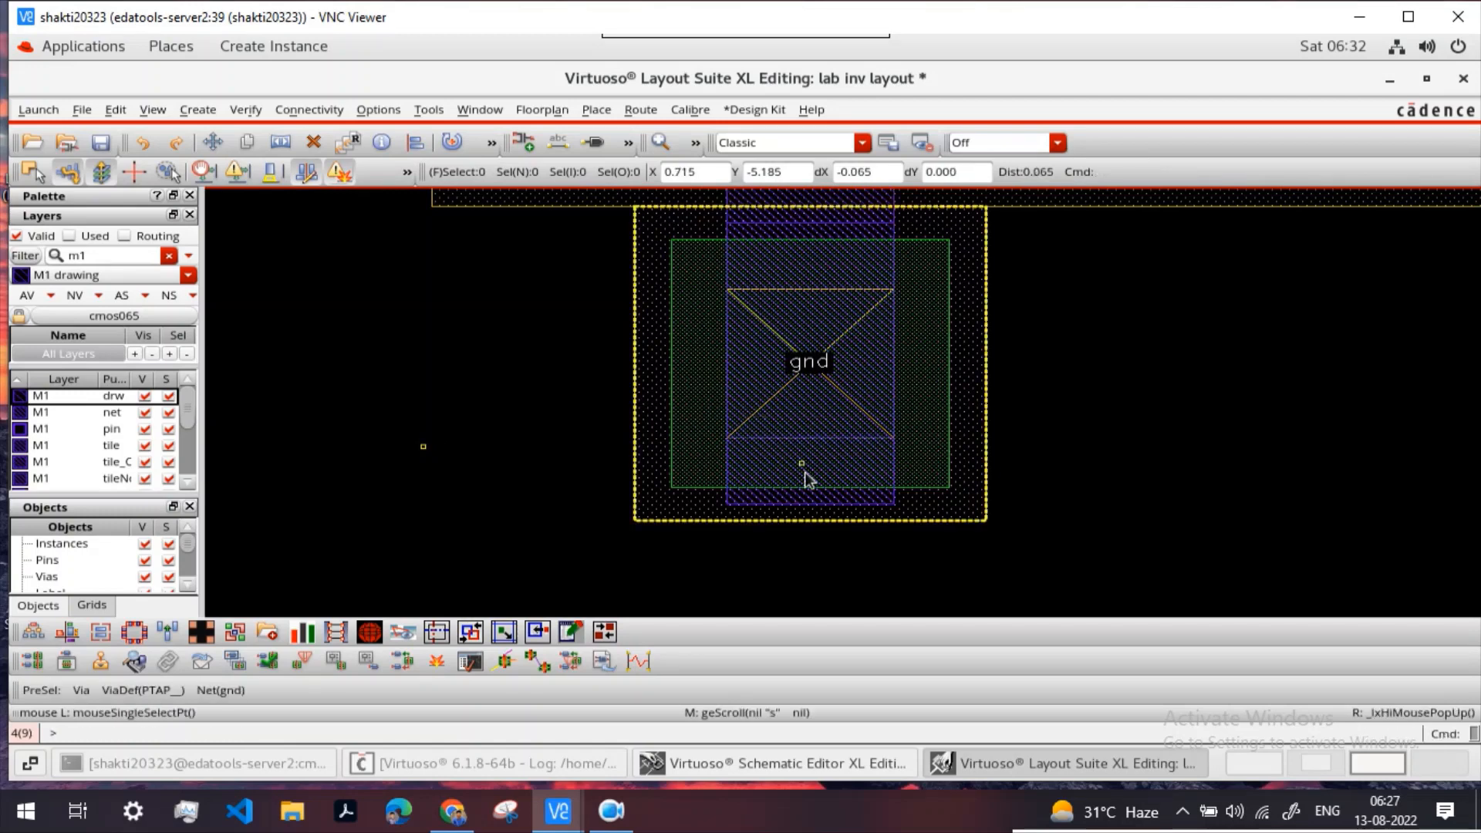
Step: Examine the gnd connection between the nsvtlp source and the PTAP__ via, and the area around the psvtlp transistor's upper edge
{"action": "key", "text": "shift+z"}
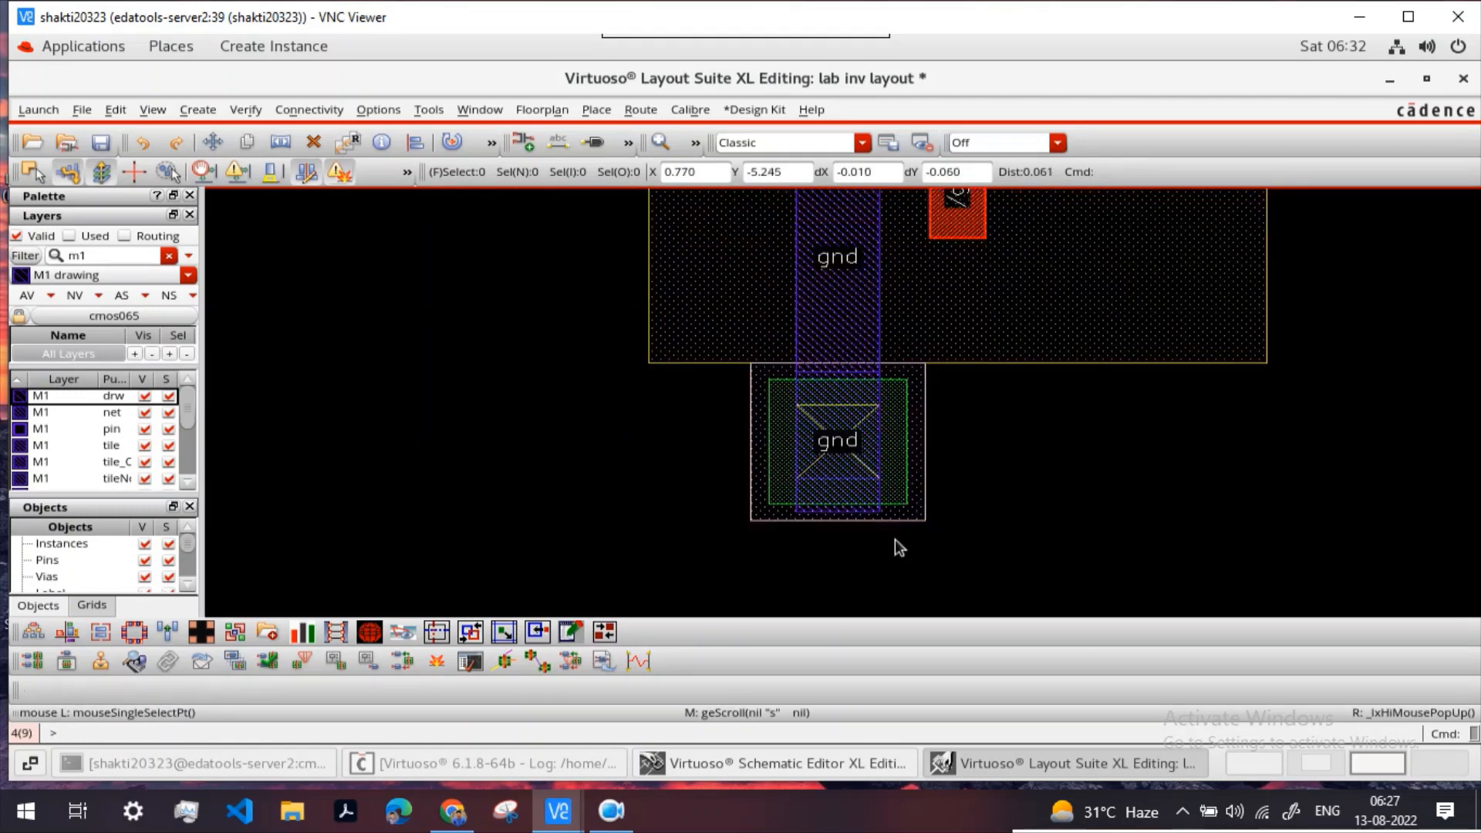
{"action": "scroll", "coordinate": [839, 513], "scroll_direction": "up", "scroll_amount": 5}
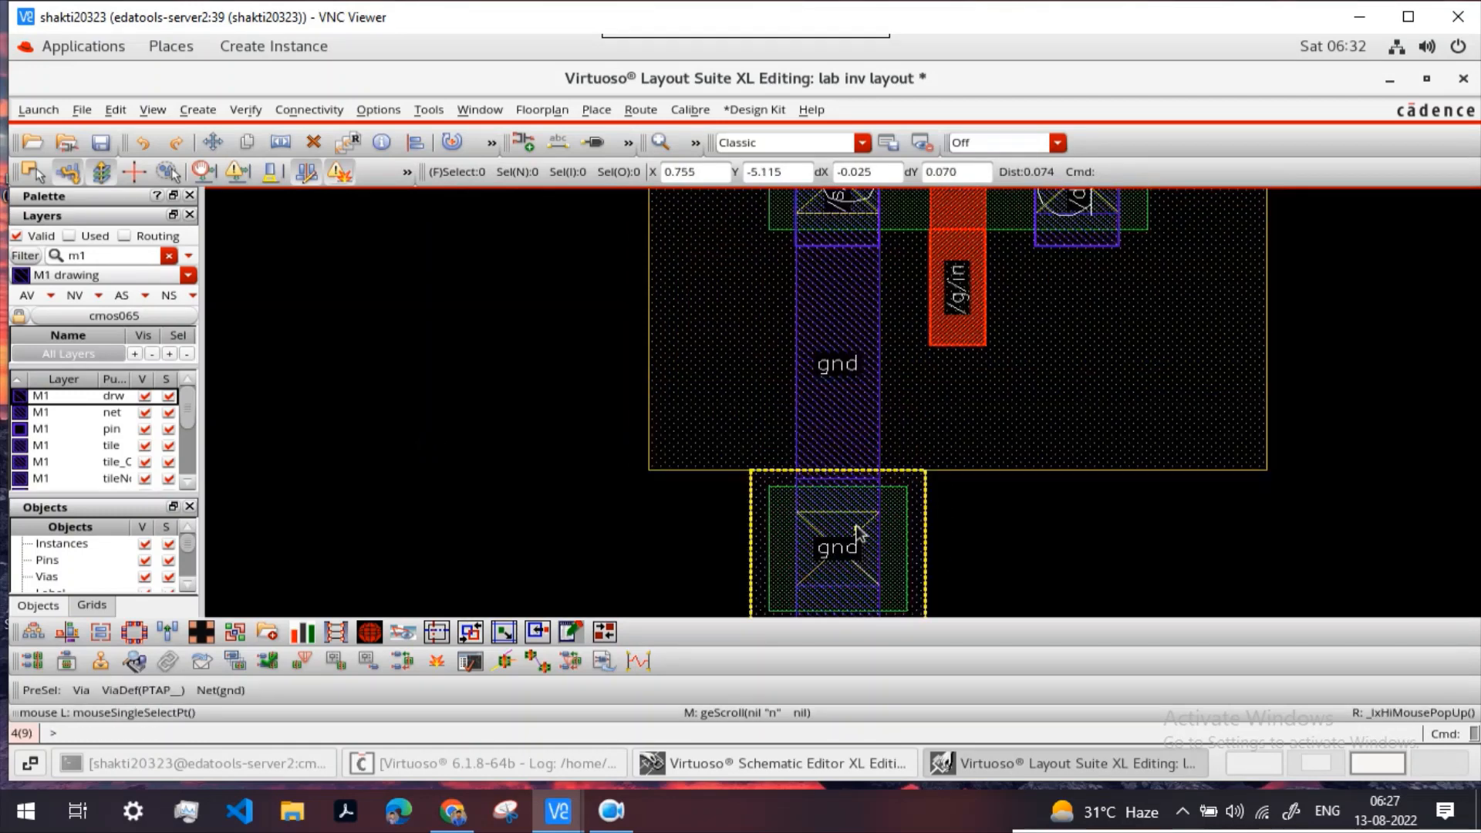
{"action": "scroll", "coordinate": [835, 495], "scroll_direction": "down", "scroll_amount": 5}
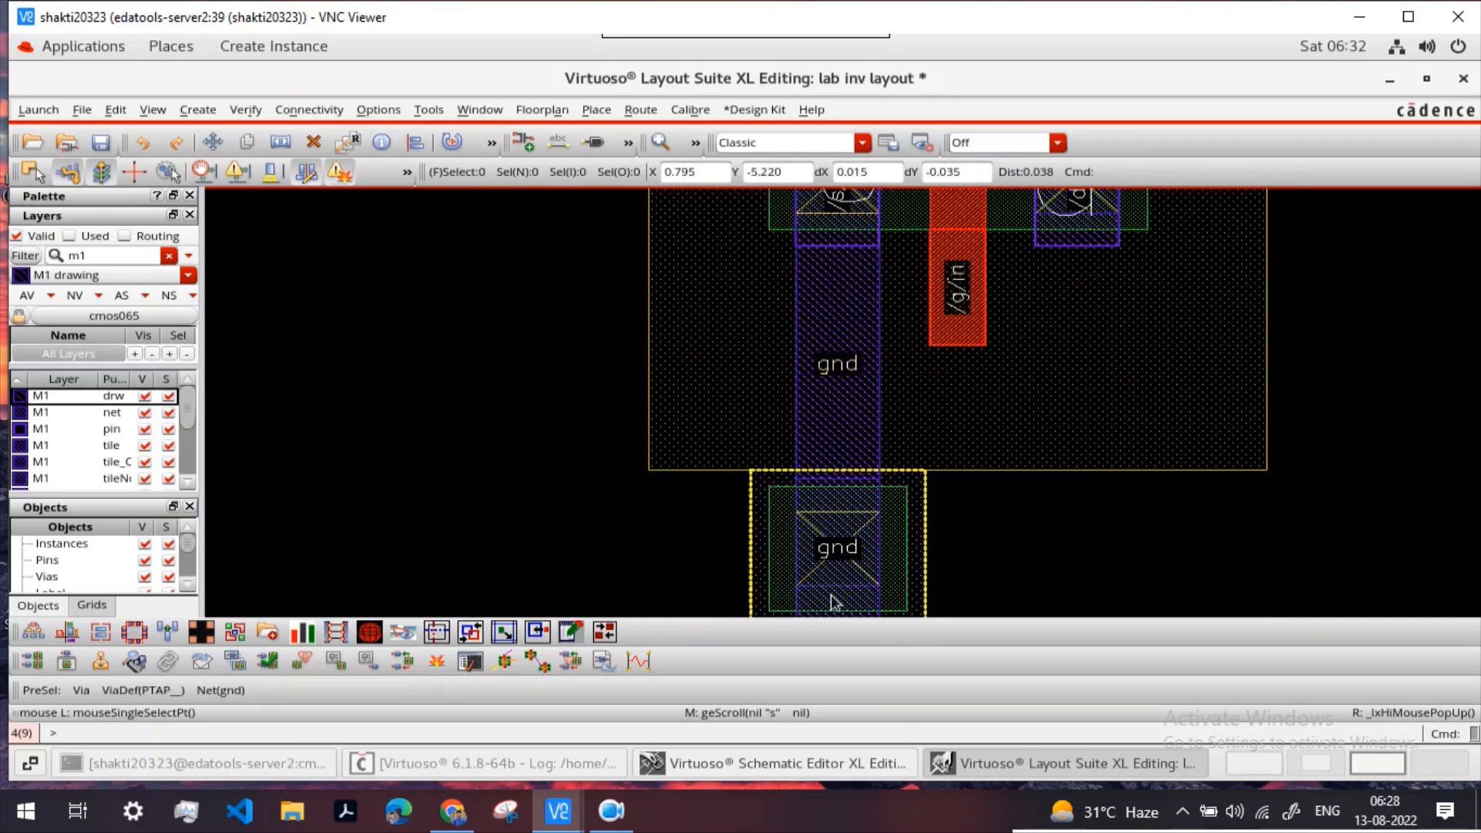
{"action": "scroll", "coordinate": [837, 605], "scroll_direction": "up", "scroll_amount": 5}
{"action": "scroll", "coordinate": [821, 353], "scroll_direction": "up", "scroll_amount": 10}
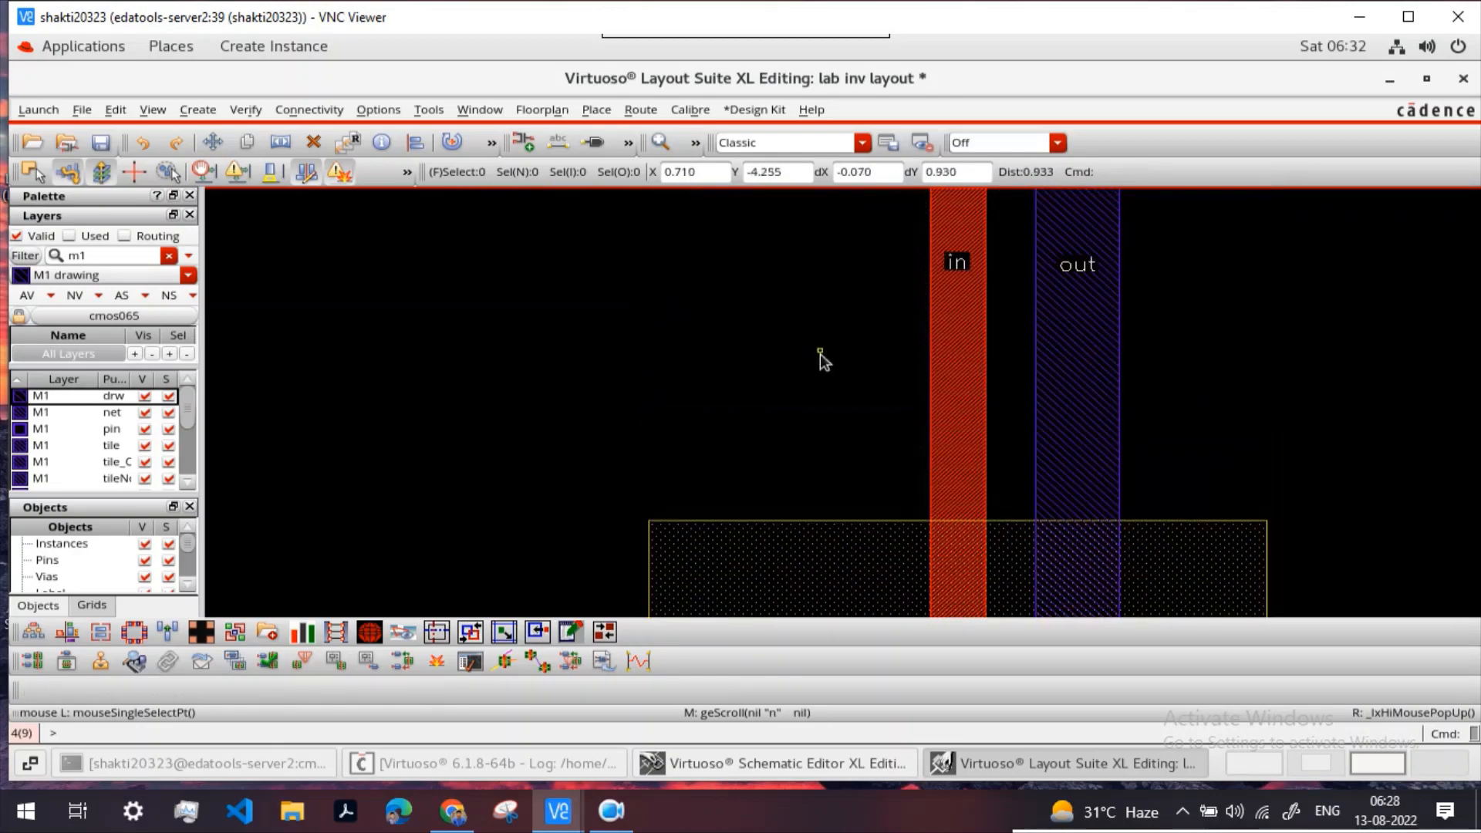
{"action": "scroll", "coordinate": [832, 365], "scroll_direction": "up", "scroll_amount": 15}
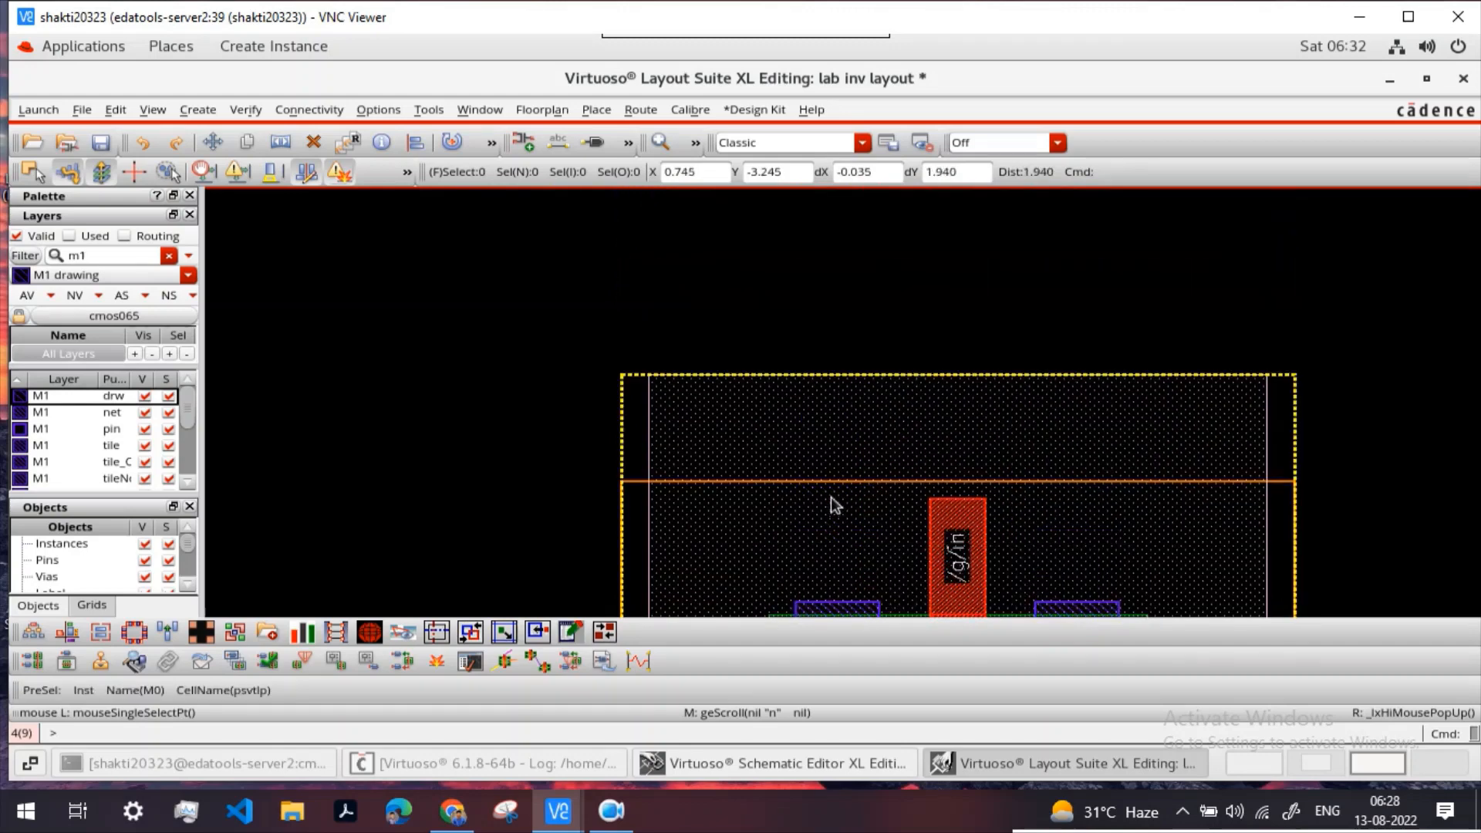
{"action": "scroll", "coordinate": [842, 498], "scroll_direction": "down", "scroll_amount": 1, "text": "shift"}
{"action": "scroll", "coordinate": [847, 495], "scroll_direction": "down", "scroll_amount": 1}
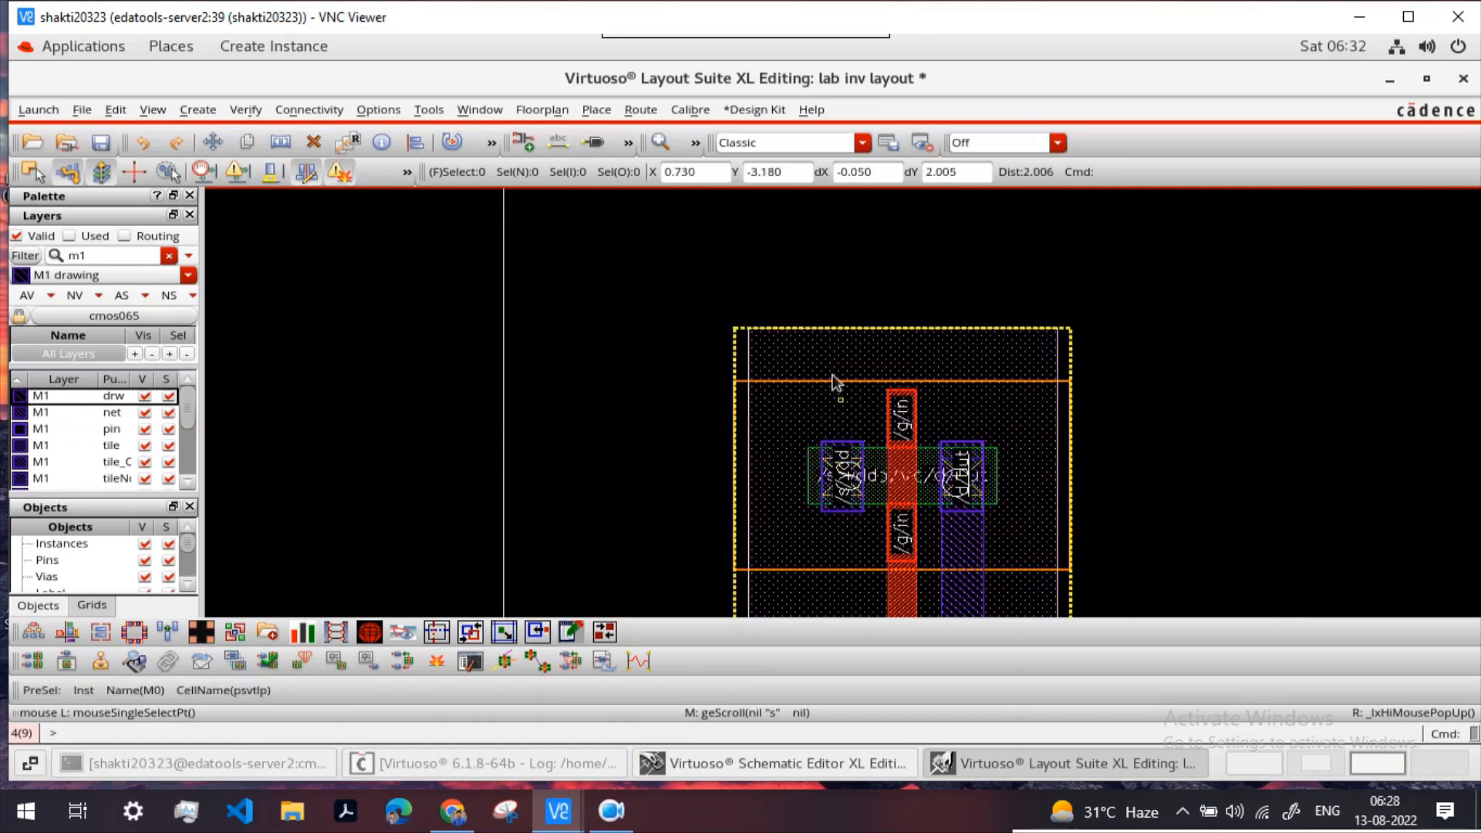
Step: Place a single-row, single-column M1___NW via above the psvtlp transistor, in line with its source contact
{"action": "left_click", "coordinate": [197, 109]}
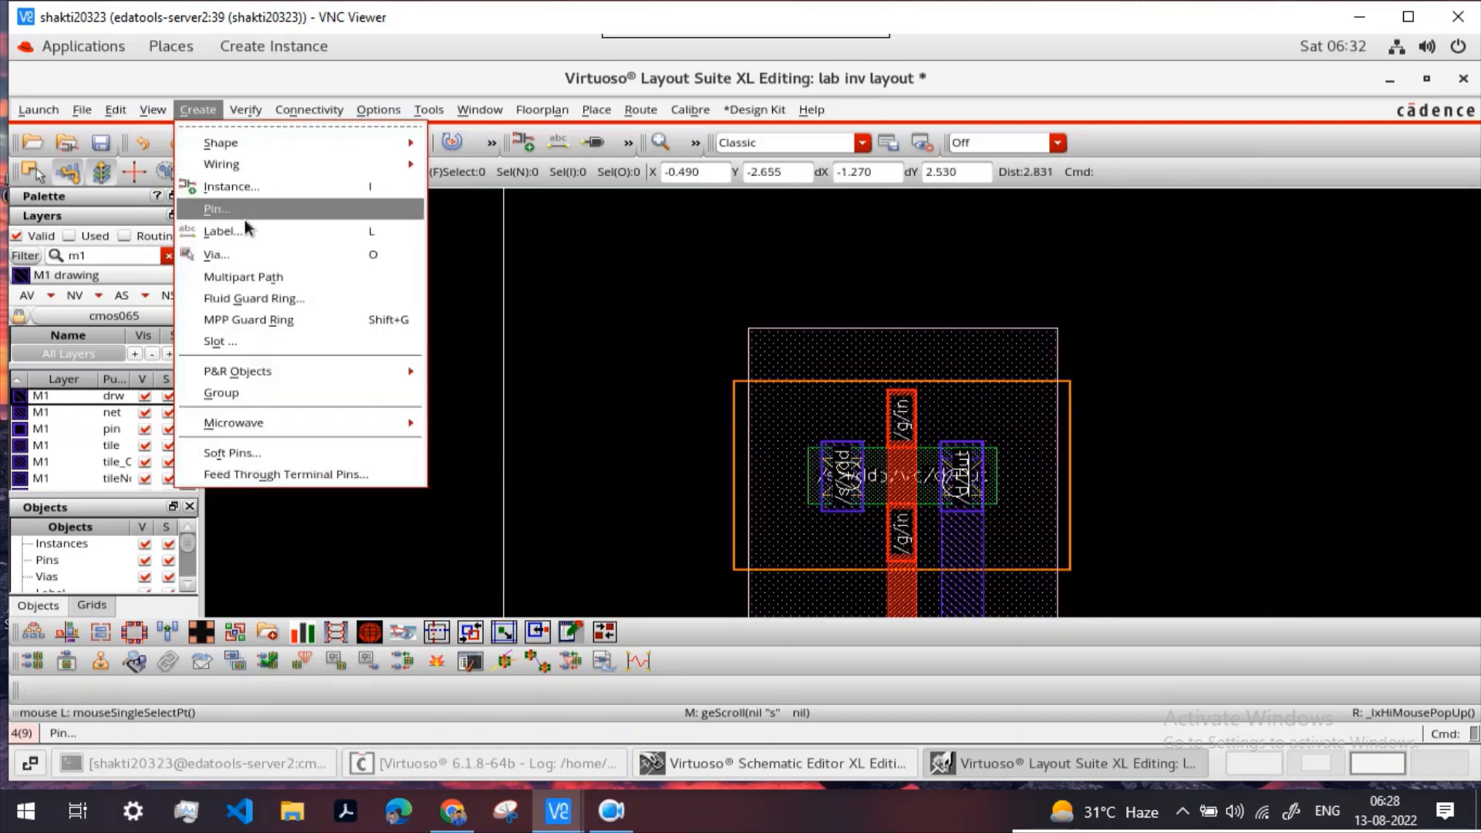
{"action": "left_click", "coordinate": [256, 253]}
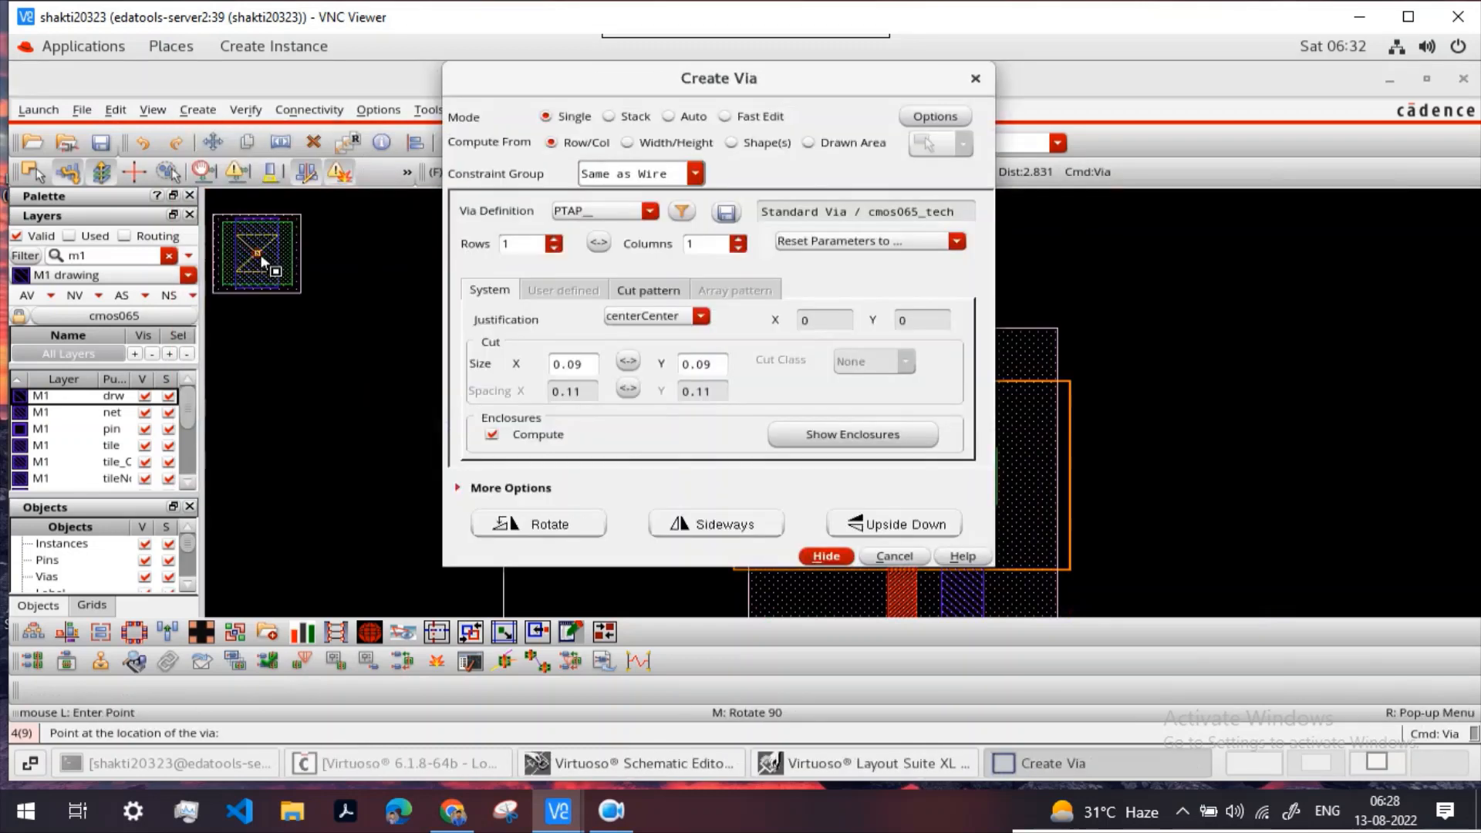
{"action": "left_click", "coordinate": [650, 211]}
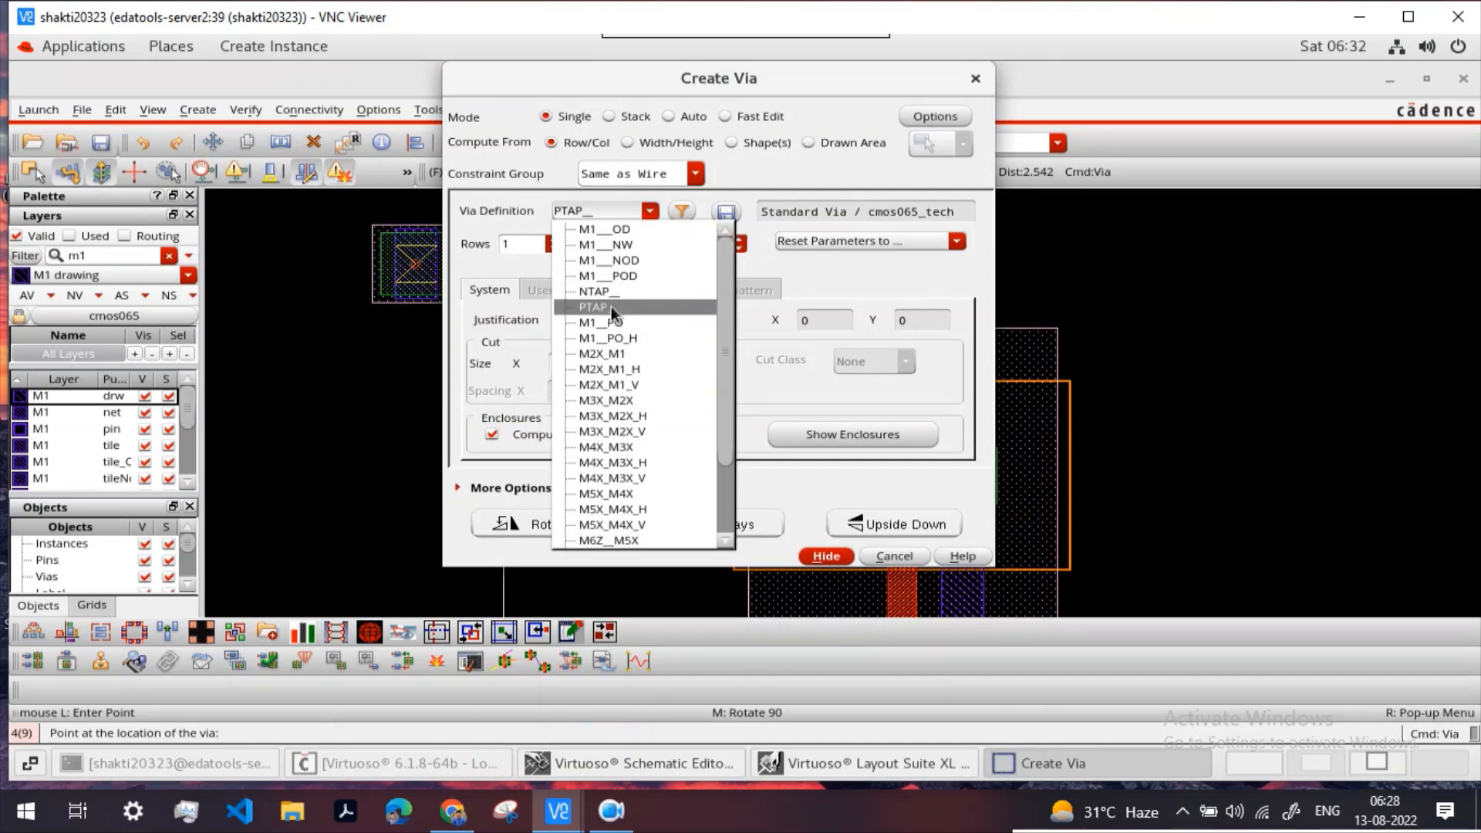
{"action": "left_click", "coordinate": [606, 245]}
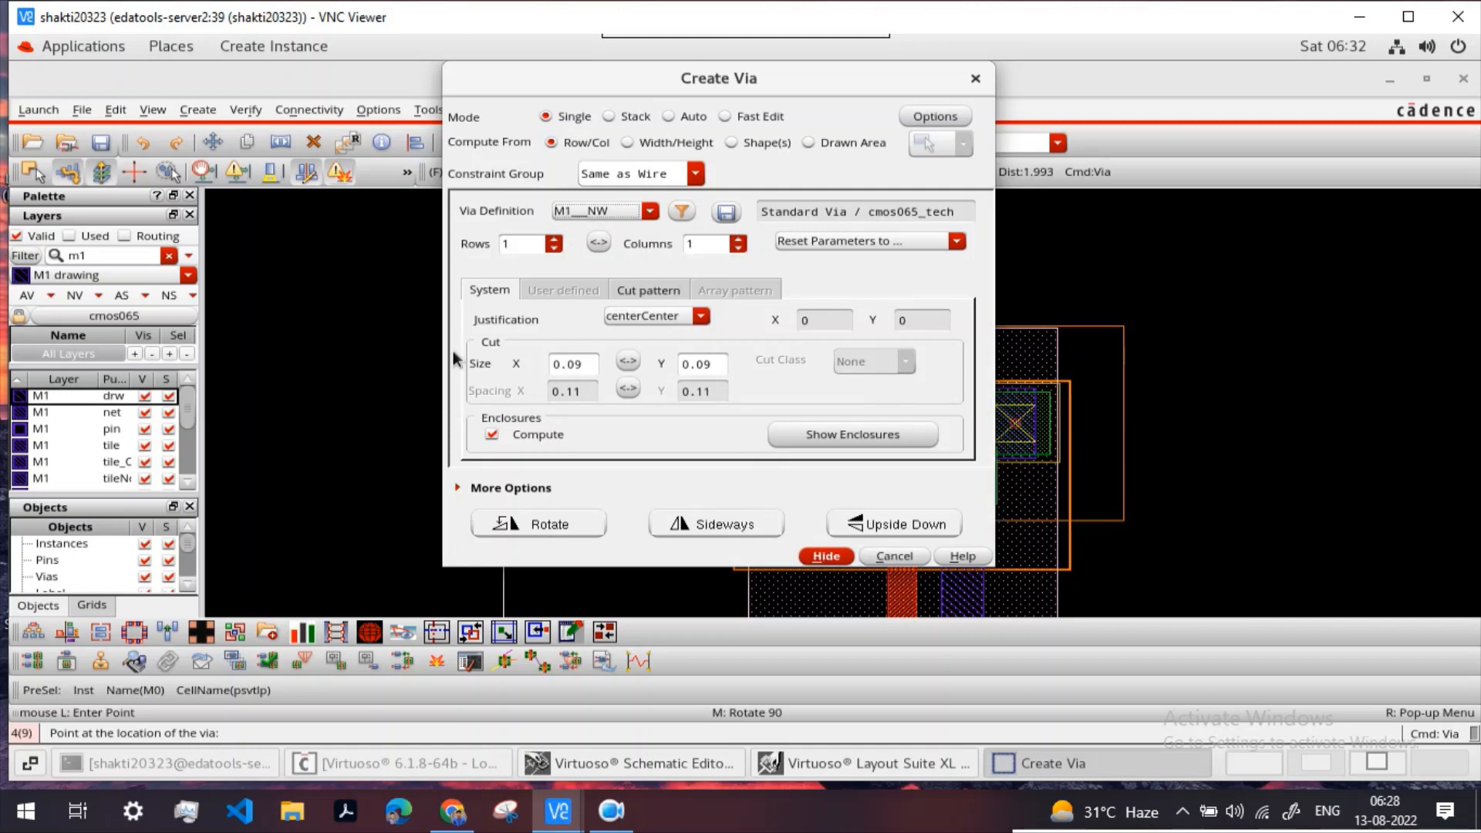
{"action": "left_click", "coordinate": [826, 556]}
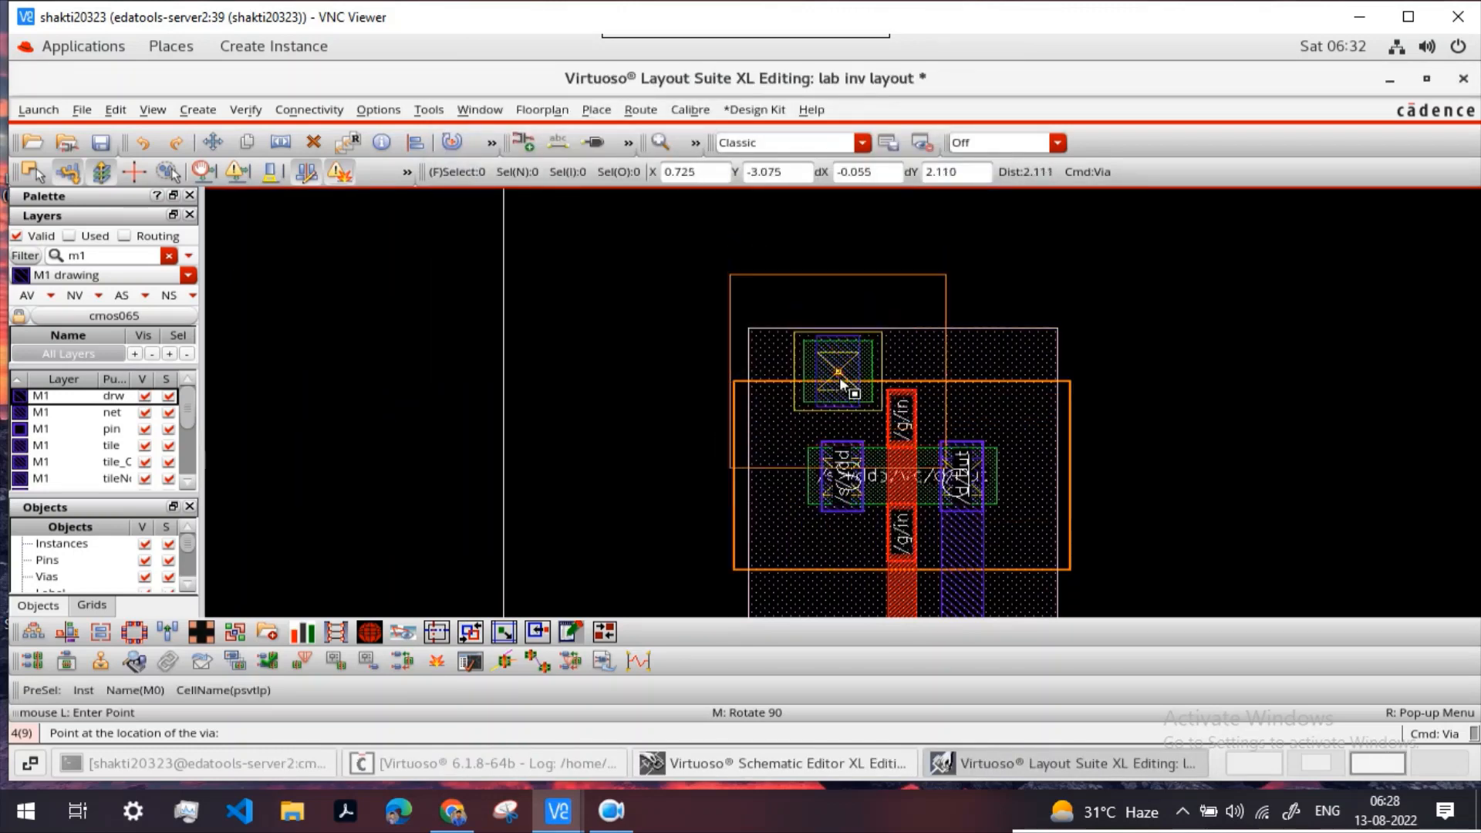
{"action": "scroll", "coordinate": [843, 406], "scroll_direction": "up", "scroll_amount": 1}
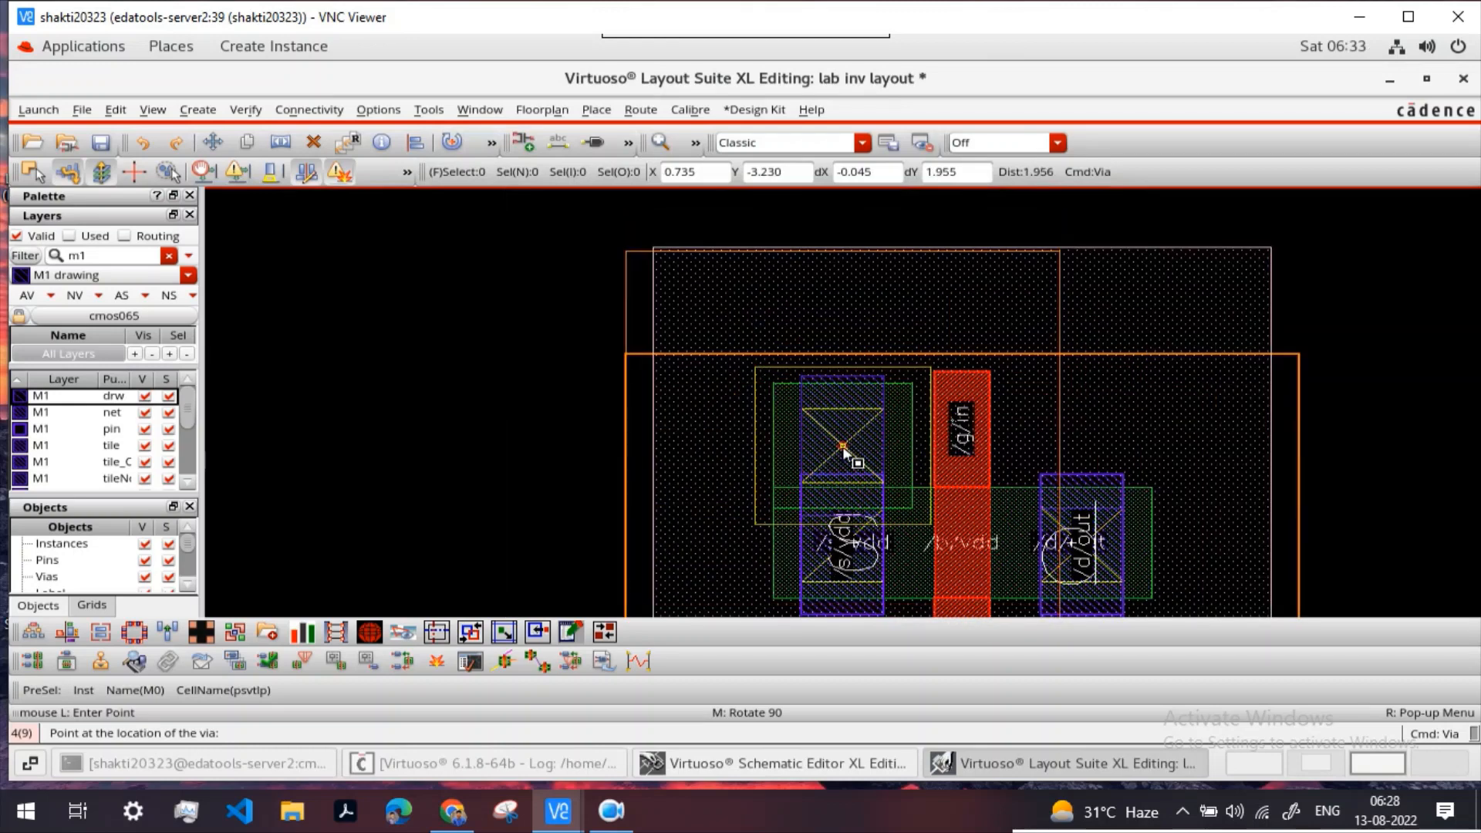
{"action": "scroll", "coordinate": [842, 445], "scroll_direction": "up", "scroll_amount": 2}
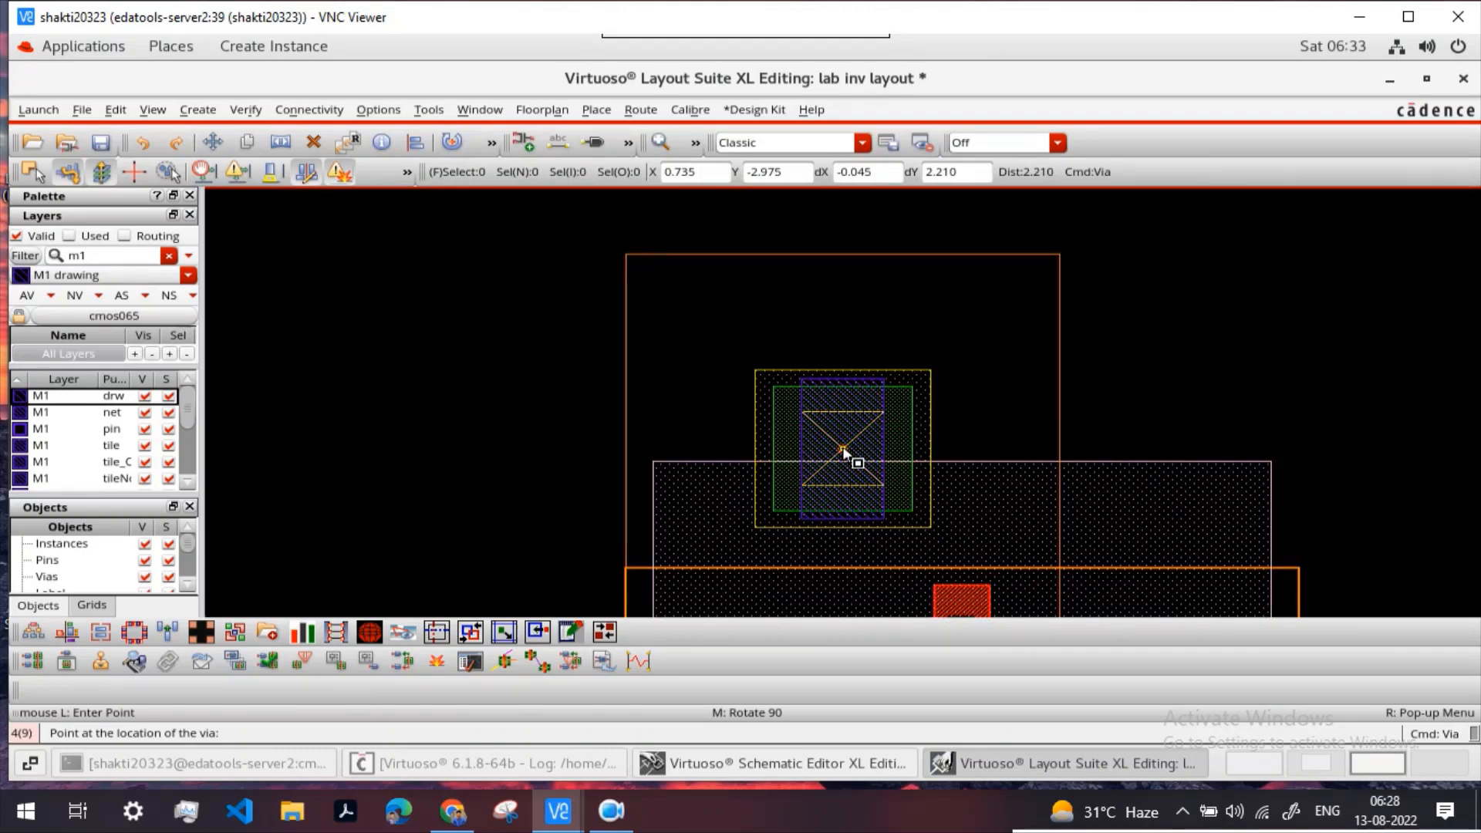
{"action": "scroll", "coordinate": [842, 446], "scroll_direction": "up", "scroll_amount": 1}
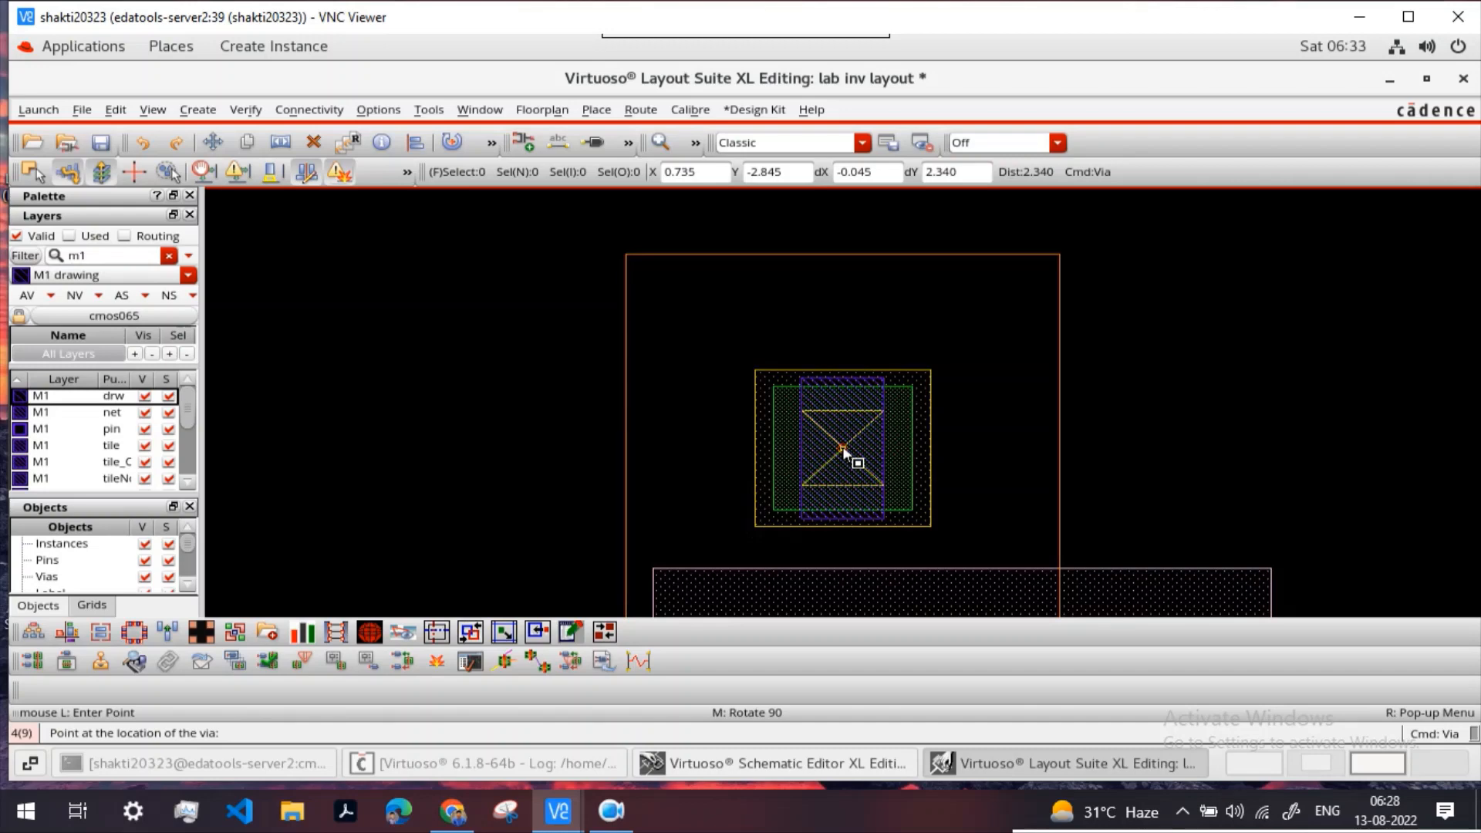
{"action": "left_click", "coordinate": [842, 447]}
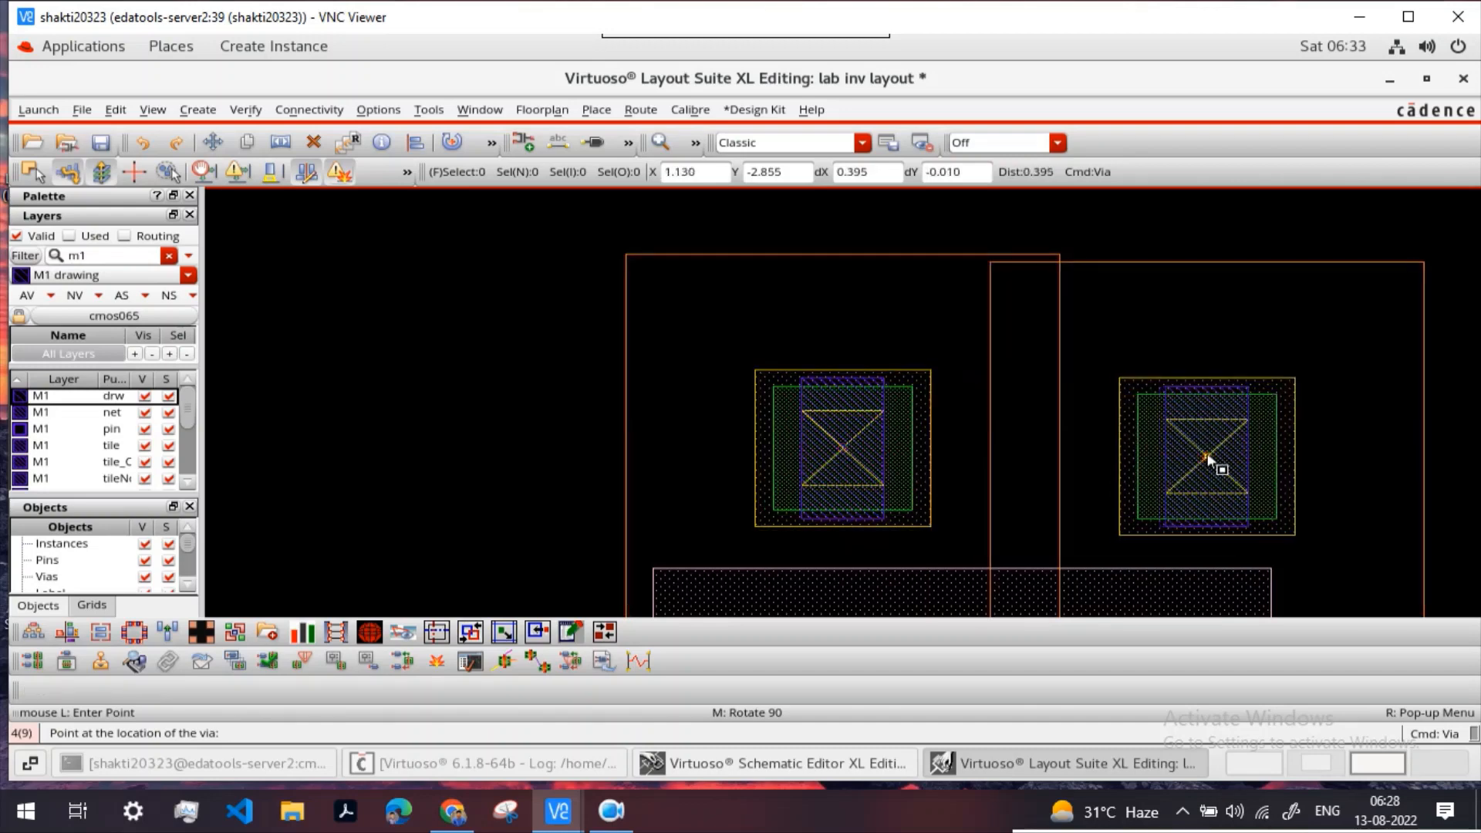
{"action": "key", "text": "Escape"}
Step: Draw an M1 drawing rectangle 0.09 by 0.595 joining the psvtlp source contact to the M1___NW via above it
{"action": "scroll", "coordinate": [1152, 458], "scroll_direction": "down", "scroll_amount": 2}
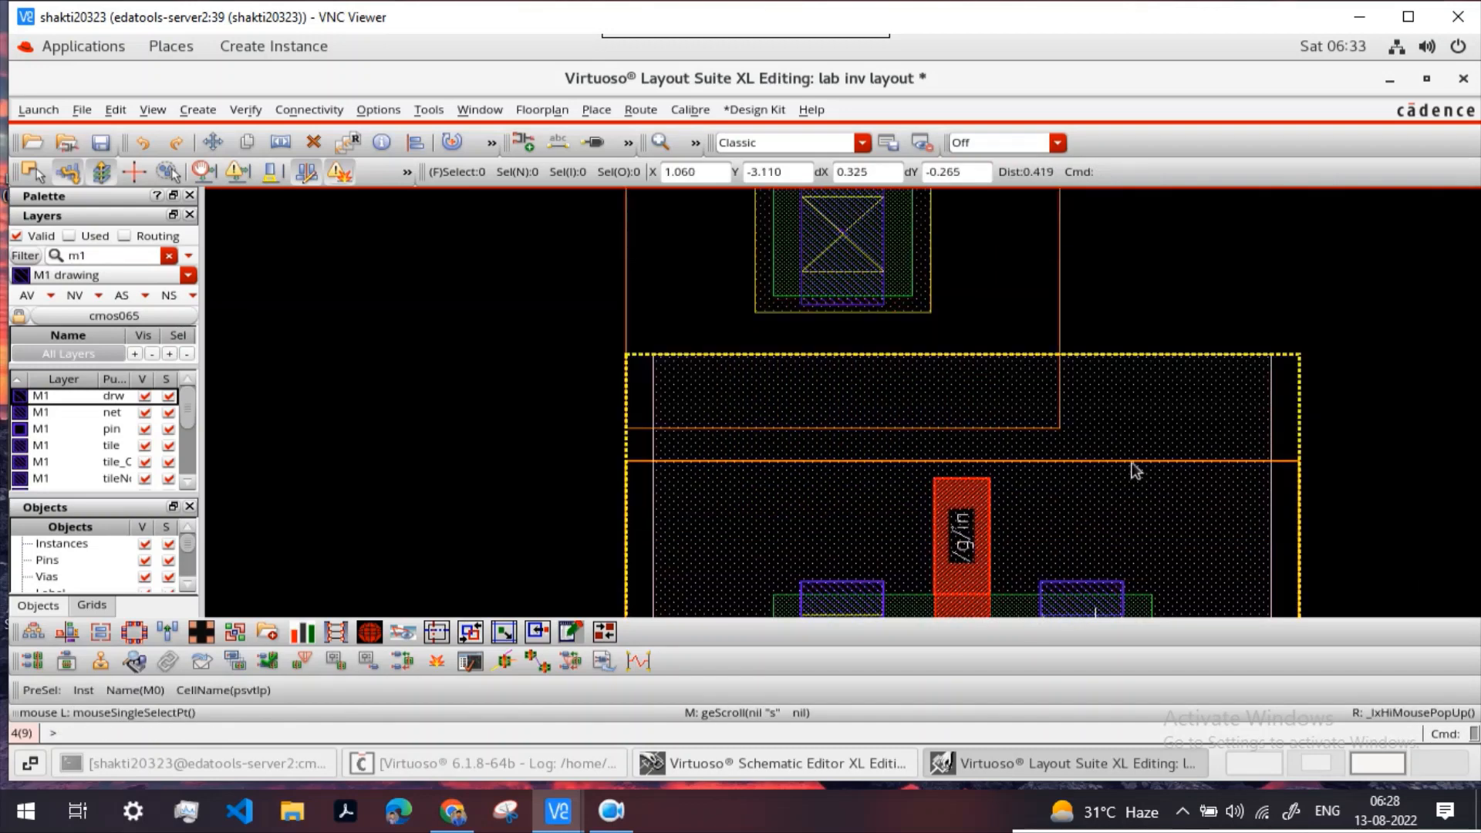
{"action": "scroll", "coordinate": [912, 551], "scroll_direction": "down", "scroll_amount": 2}
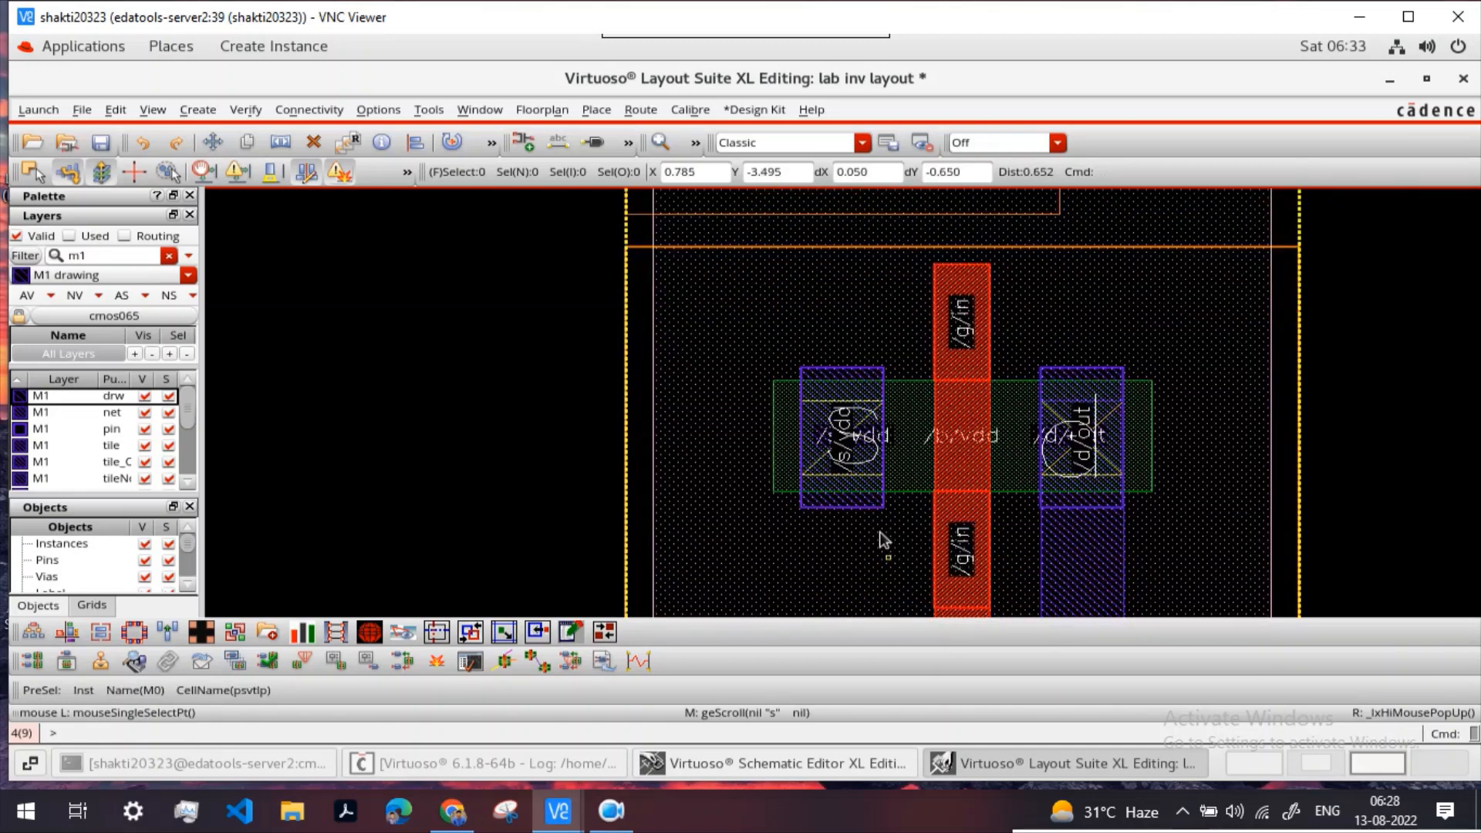
{"action": "left_click", "coordinate": [88, 400]}
{"action": "key", "text": "r"}
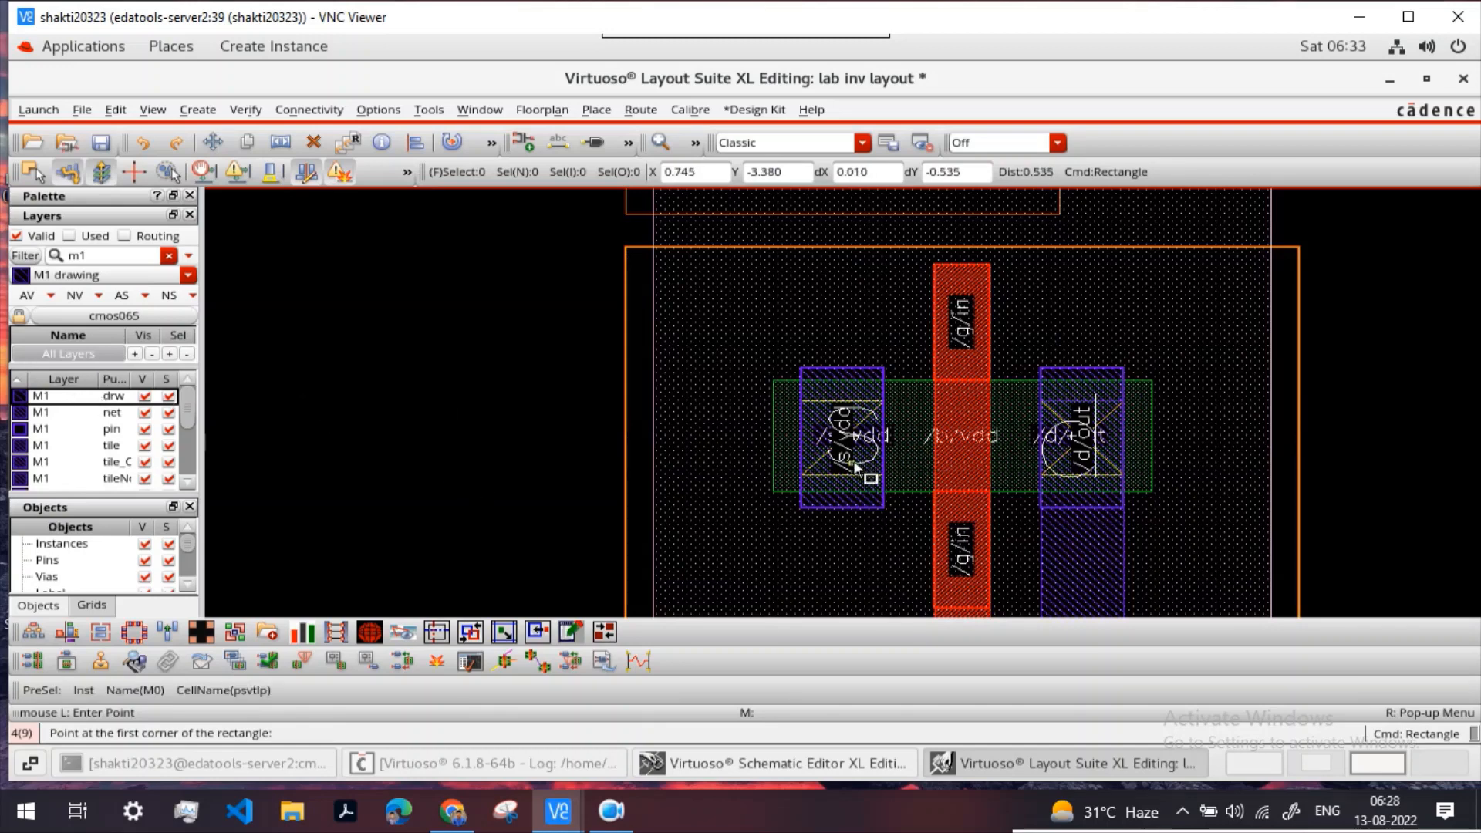
{"action": "scroll", "coordinate": [851, 460], "scroll_direction": "up", "scroll_amount": 2, "text": "ctrl"}
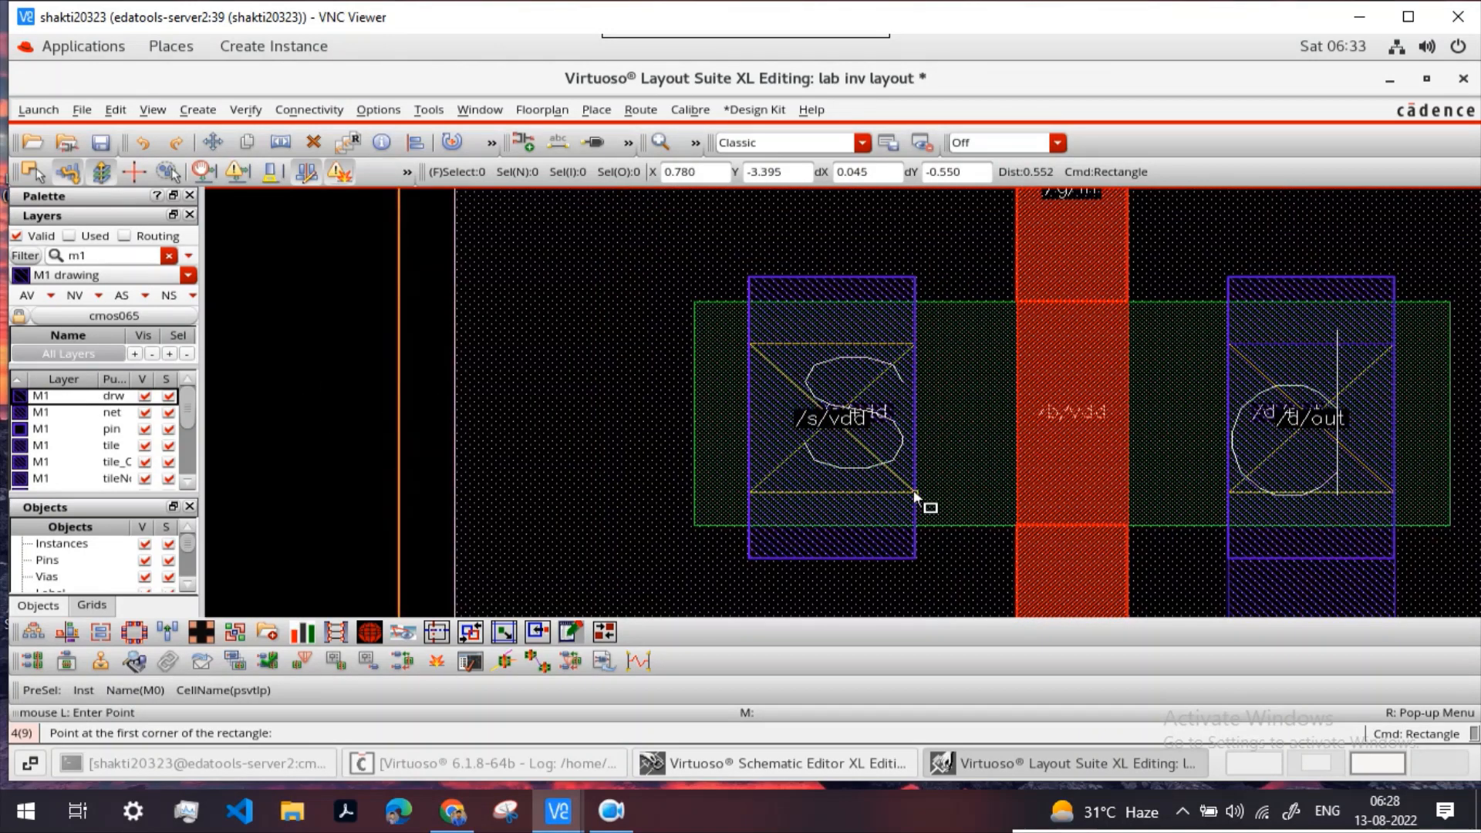
{"action": "left_click", "coordinate": [917, 493]}
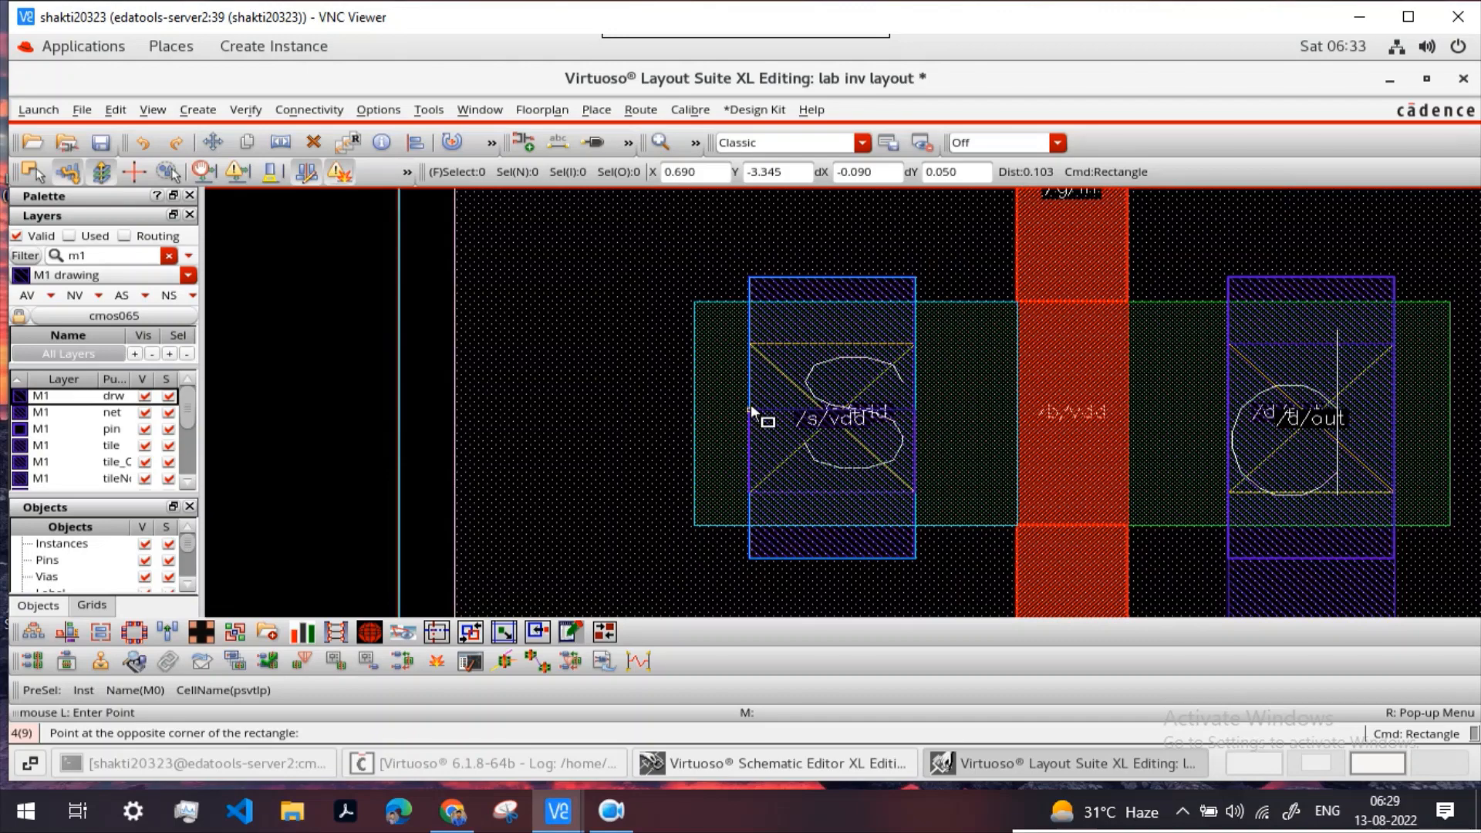
{"action": "scroll", "coordinate": [751, 404], "scroll_direction": "up", "scroll_amount": 3}
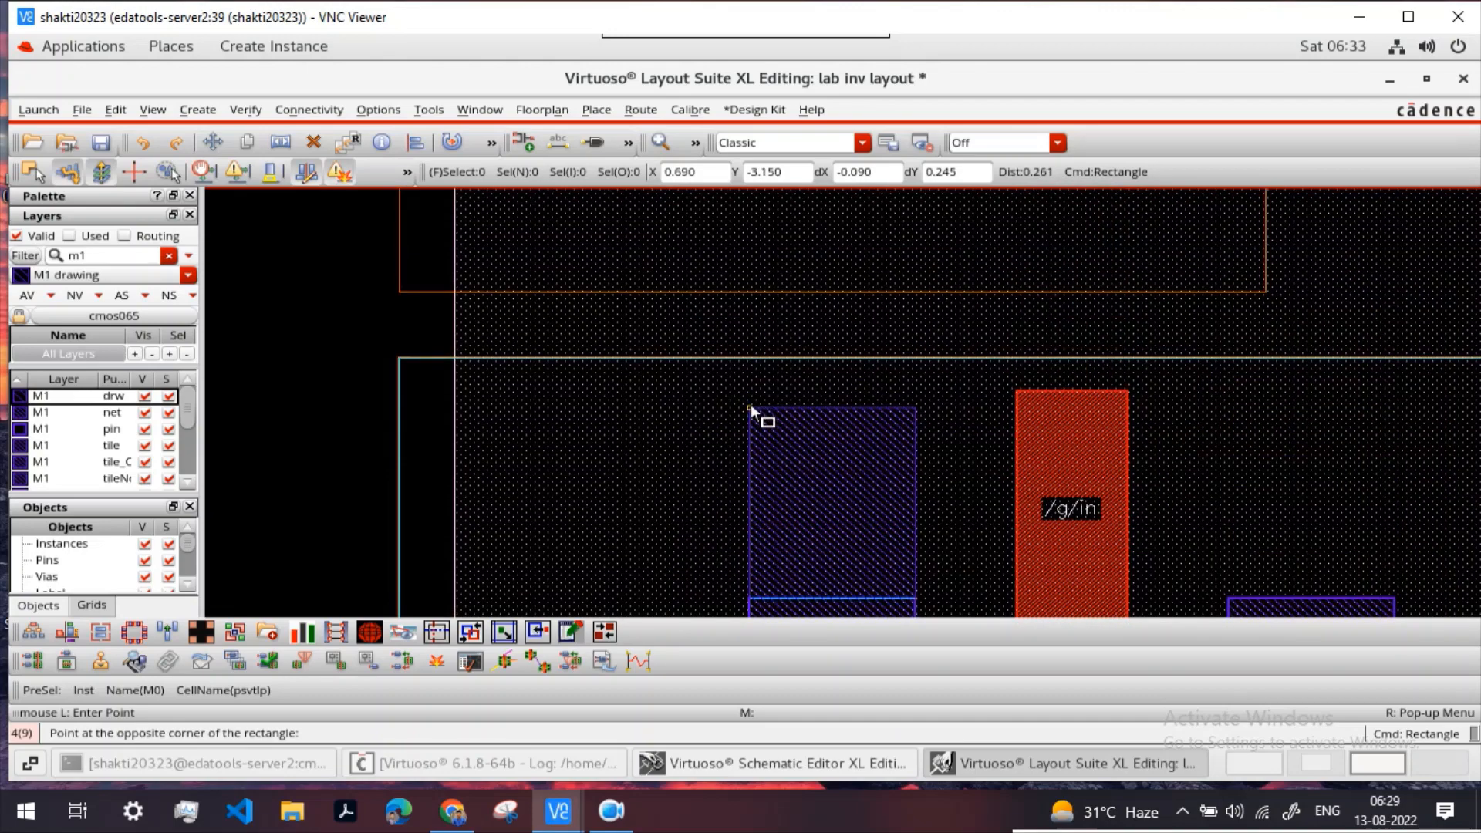
{"action": "scroll", "coordinate": [751, 404], "scroll_direction": "up", "scroll_amount": 5}
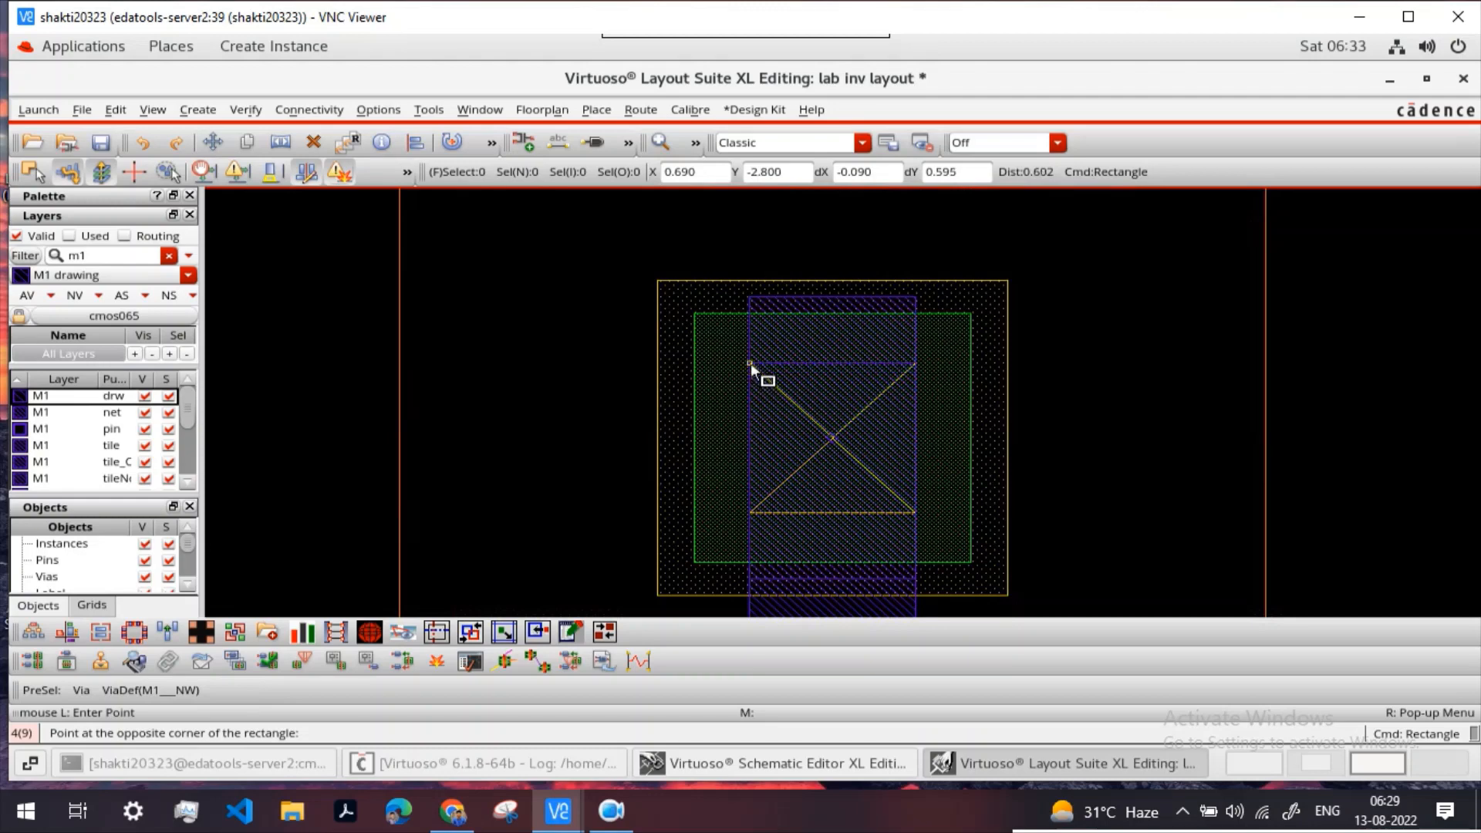
{"action": "left_click", "coordinate": [752, 362]}
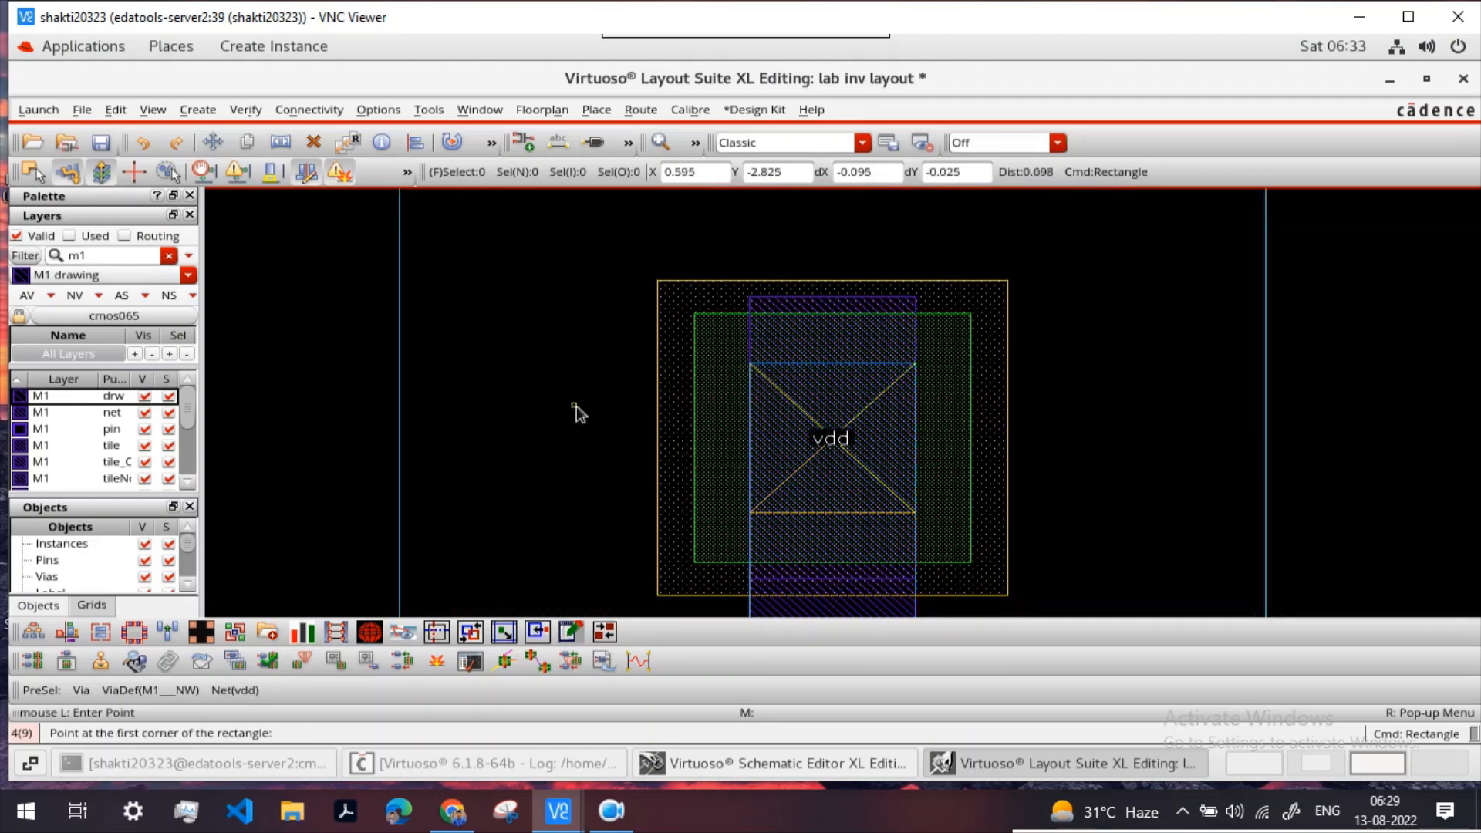
Step: Examine the vdd connection and the area between the transistors, and check the in and out terminals in the inverter schematic
{"action": "scroll", "coordinate": [771, 442], "scroll_direction": "down", "scroll_amount": 1, "text": "ctrl"}
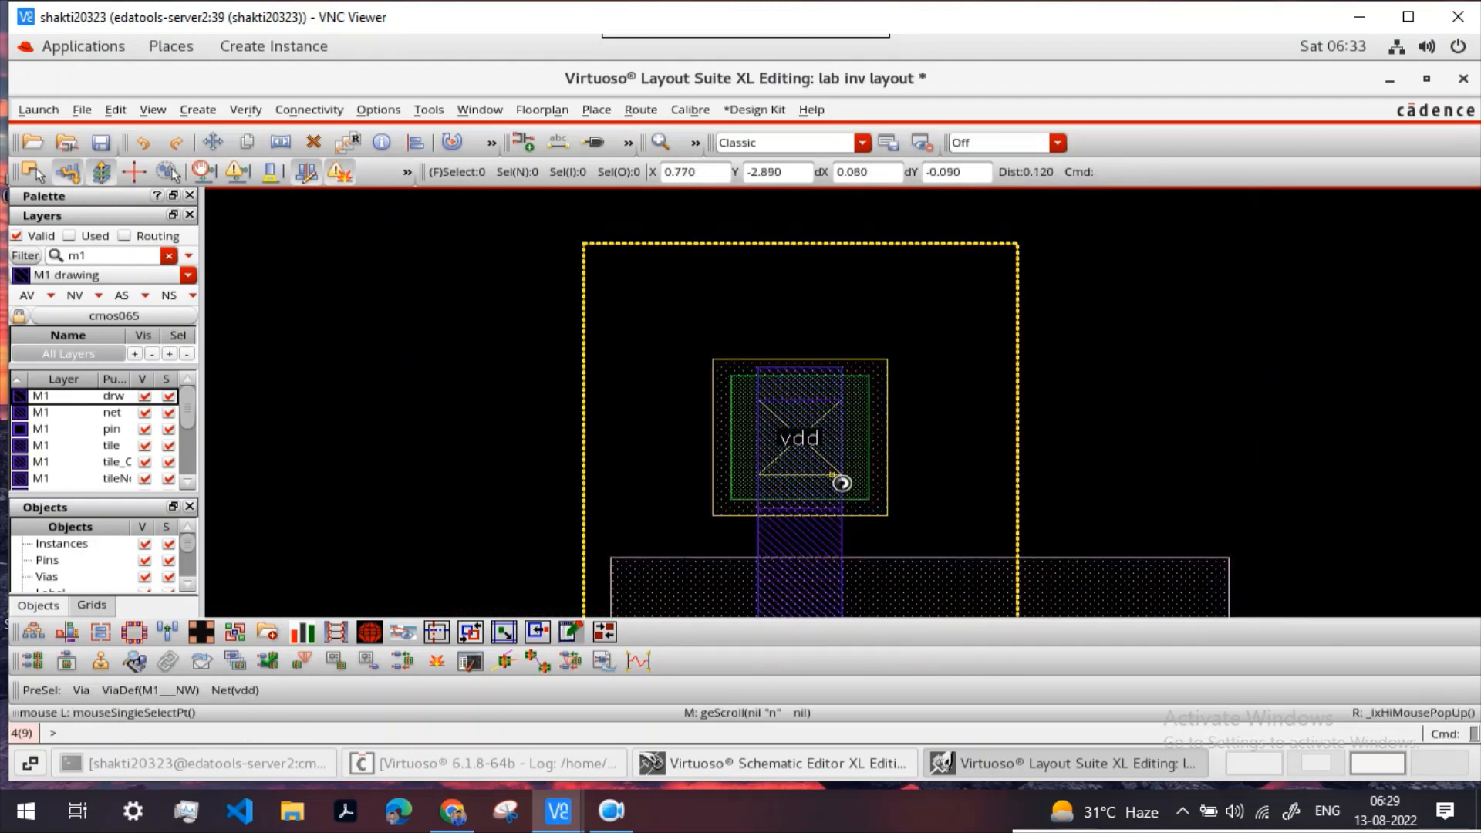
{"action": "scroll", "coordinate": [836, 481], "scroll_direction": "down", "scroll_amount": 2}
{"action": "scroll", "coordinate": [835, 480], "scroll_direction": "down", "scroll_amount": 2, "text": "ctrl"}
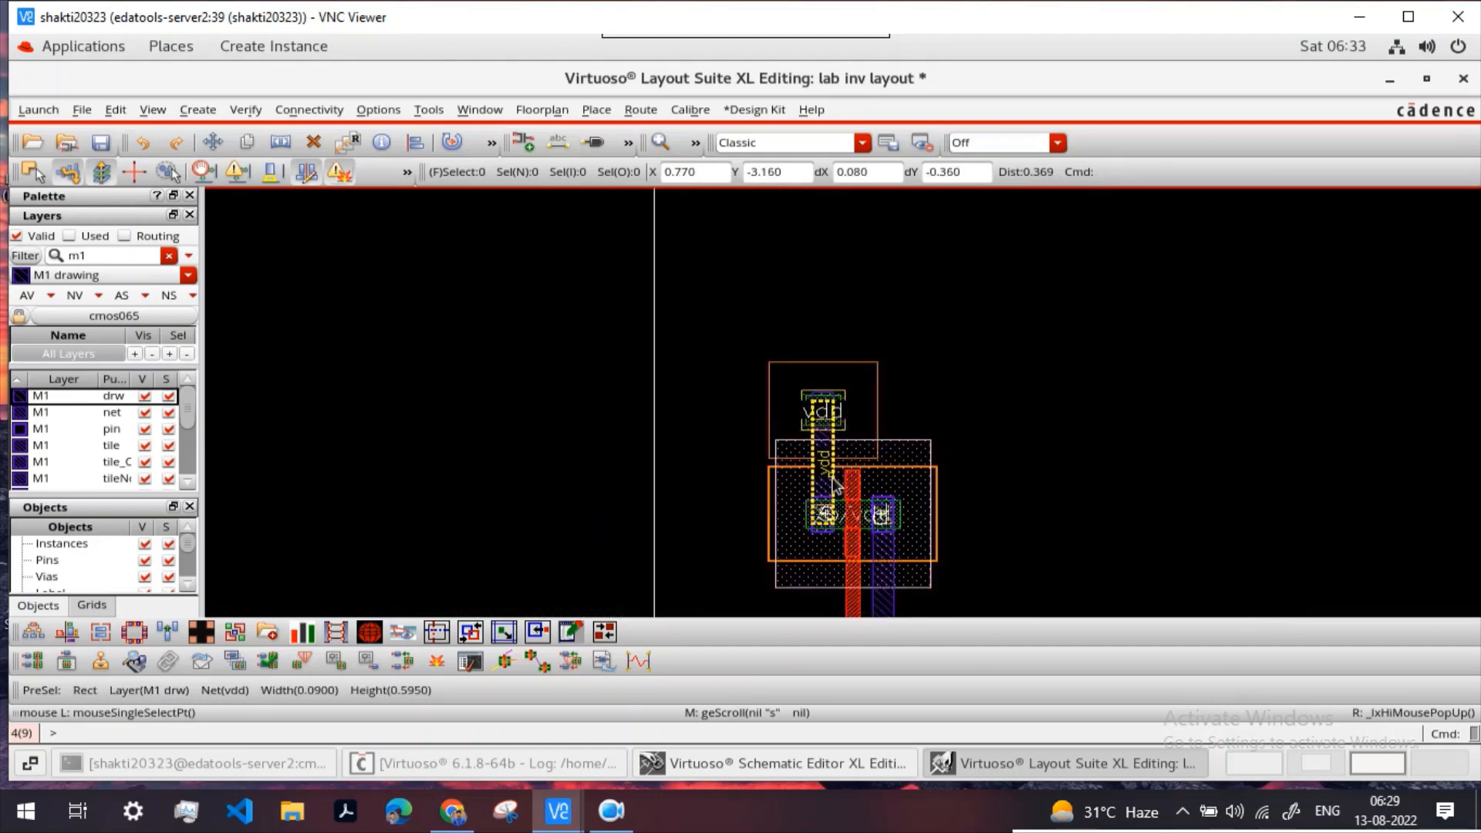
{"action": "scroll", "coordinate": [839, 486], "scroll_direction": "down", "scroll_amount": 3}
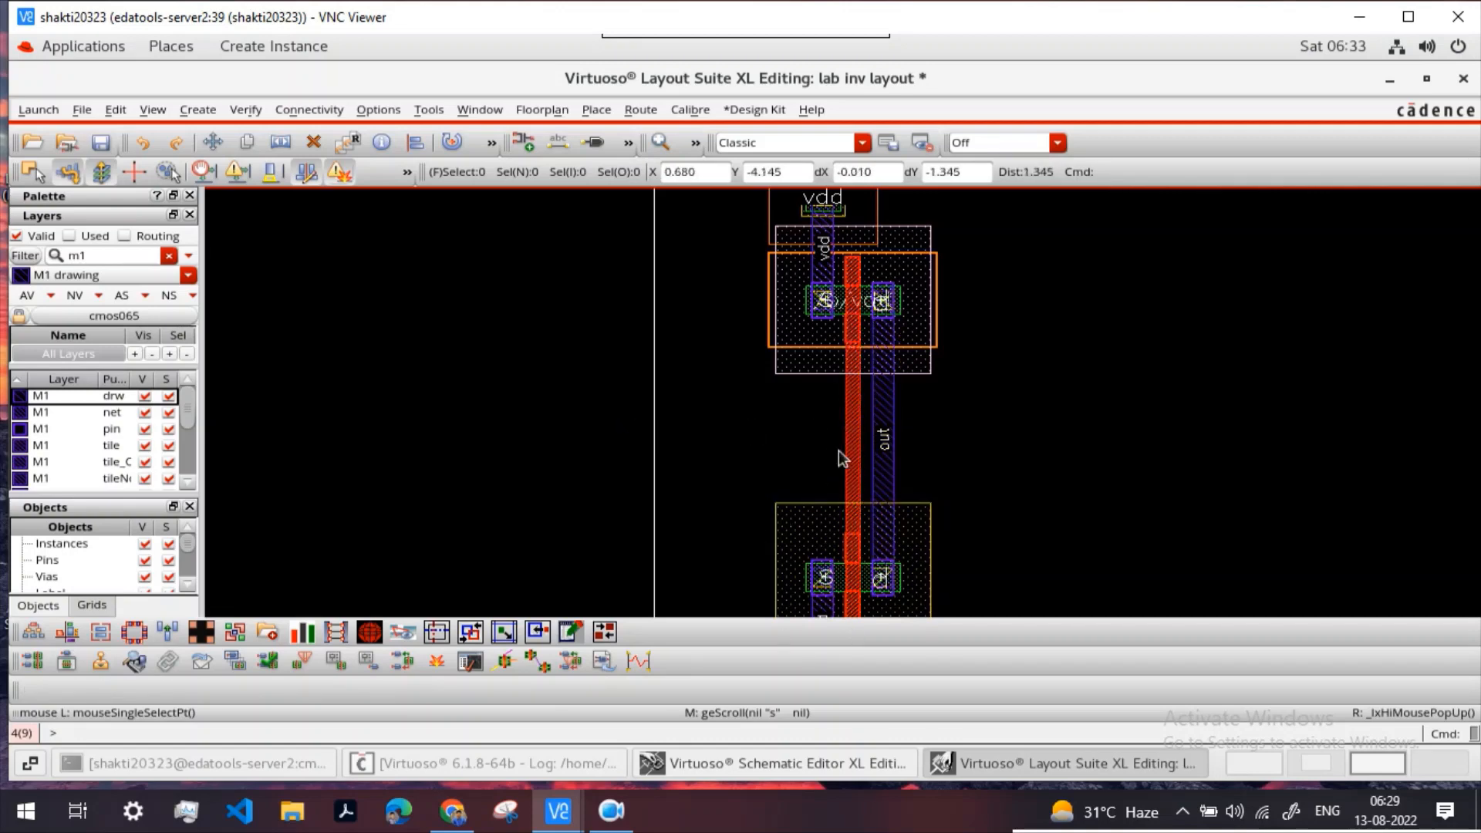
{"action": "left_click", "coordinate": [810, 762]}
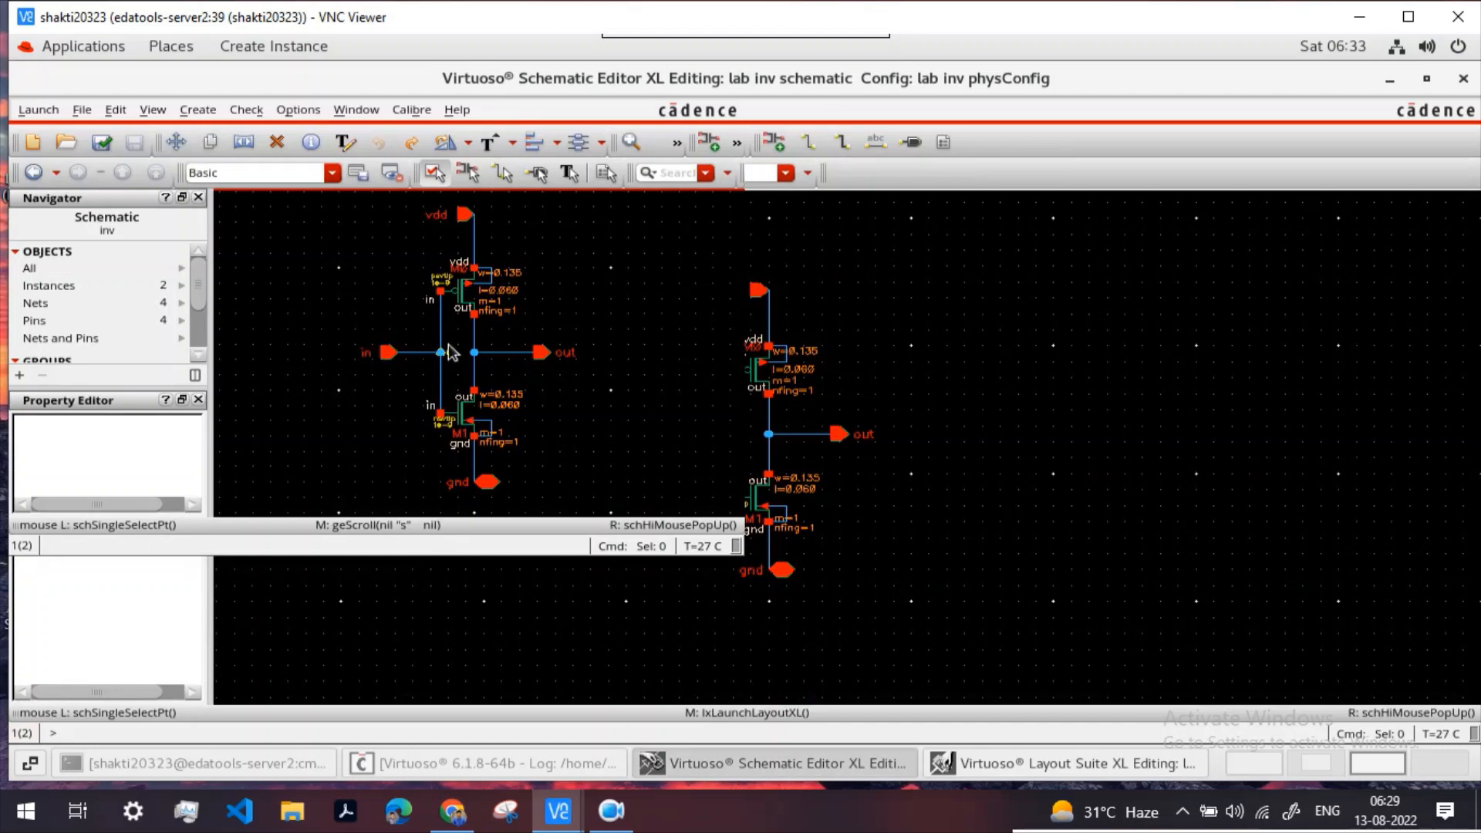
{"action": "left_click", "coordinate": [839, 761]}
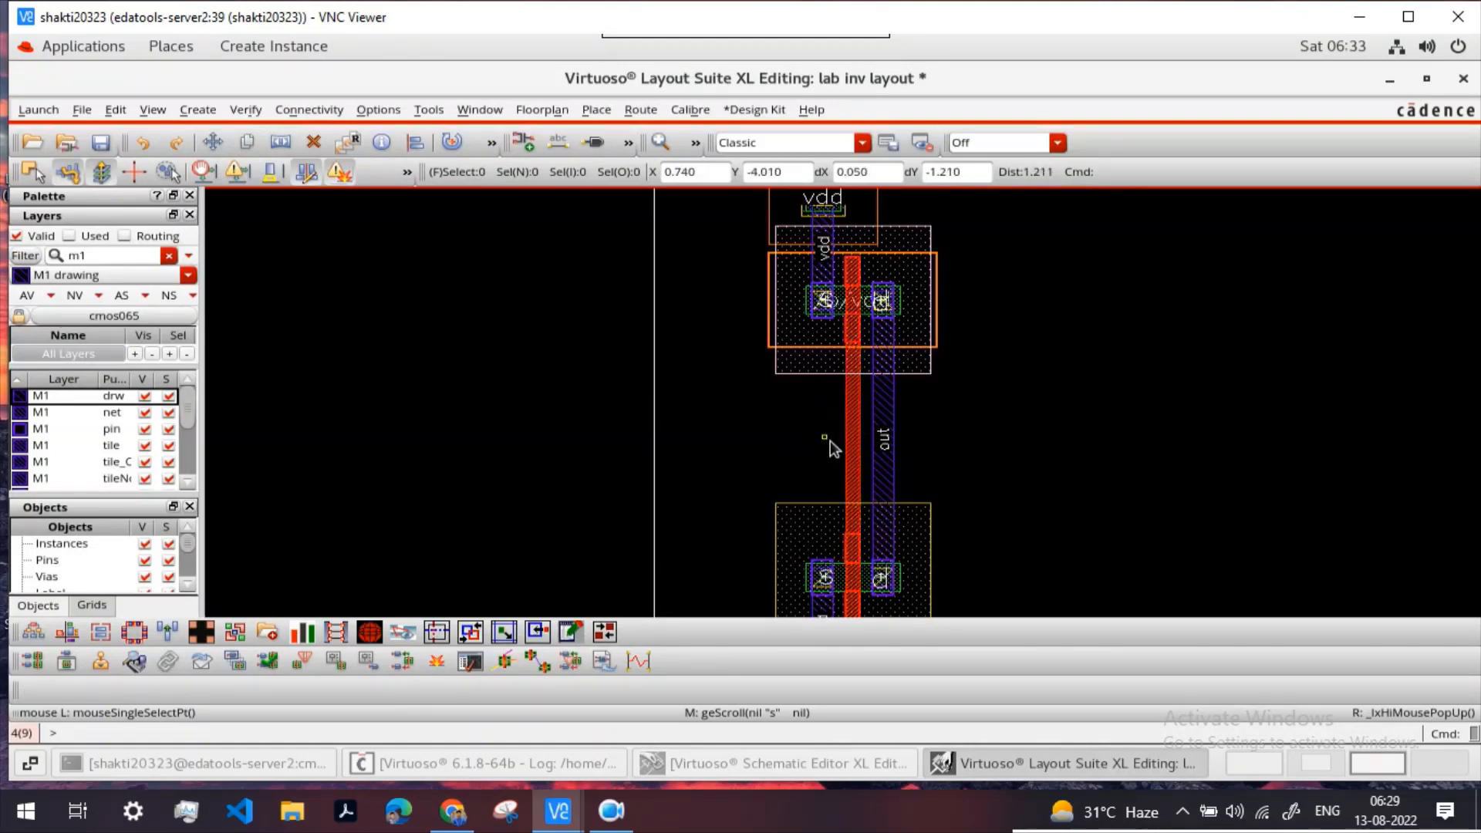
Step: Place a rotated single-row, single-column M1__PO via against the left side of the in poly strip, midway between the transistors
{"action": "scroll", "coordinate": [856, 437], "scroll_direction": "up", "scroll_amount": 1, "text": "ctrl"}
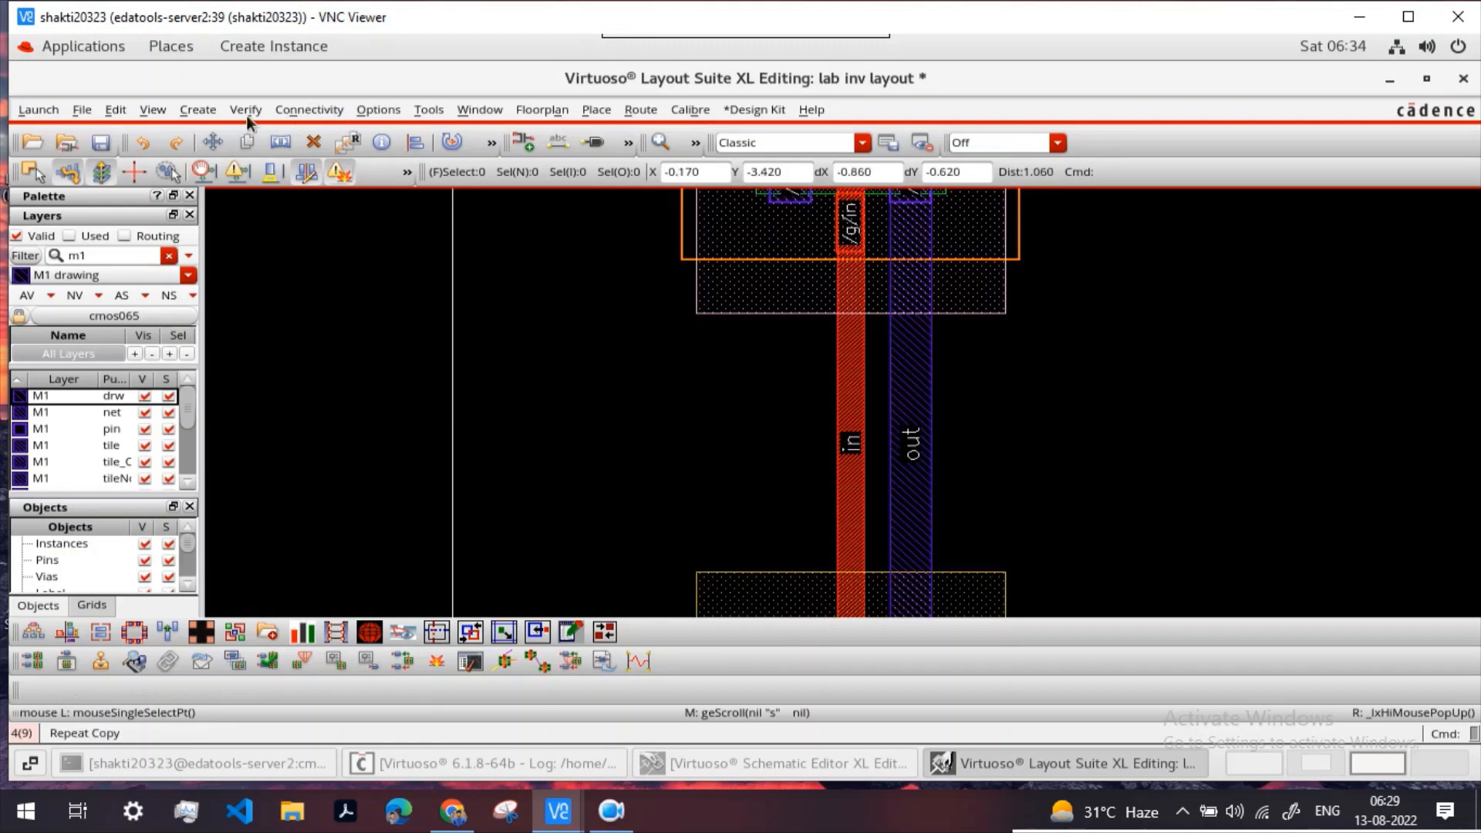
{"action": "left_click", "coordinate": [199, 110]}
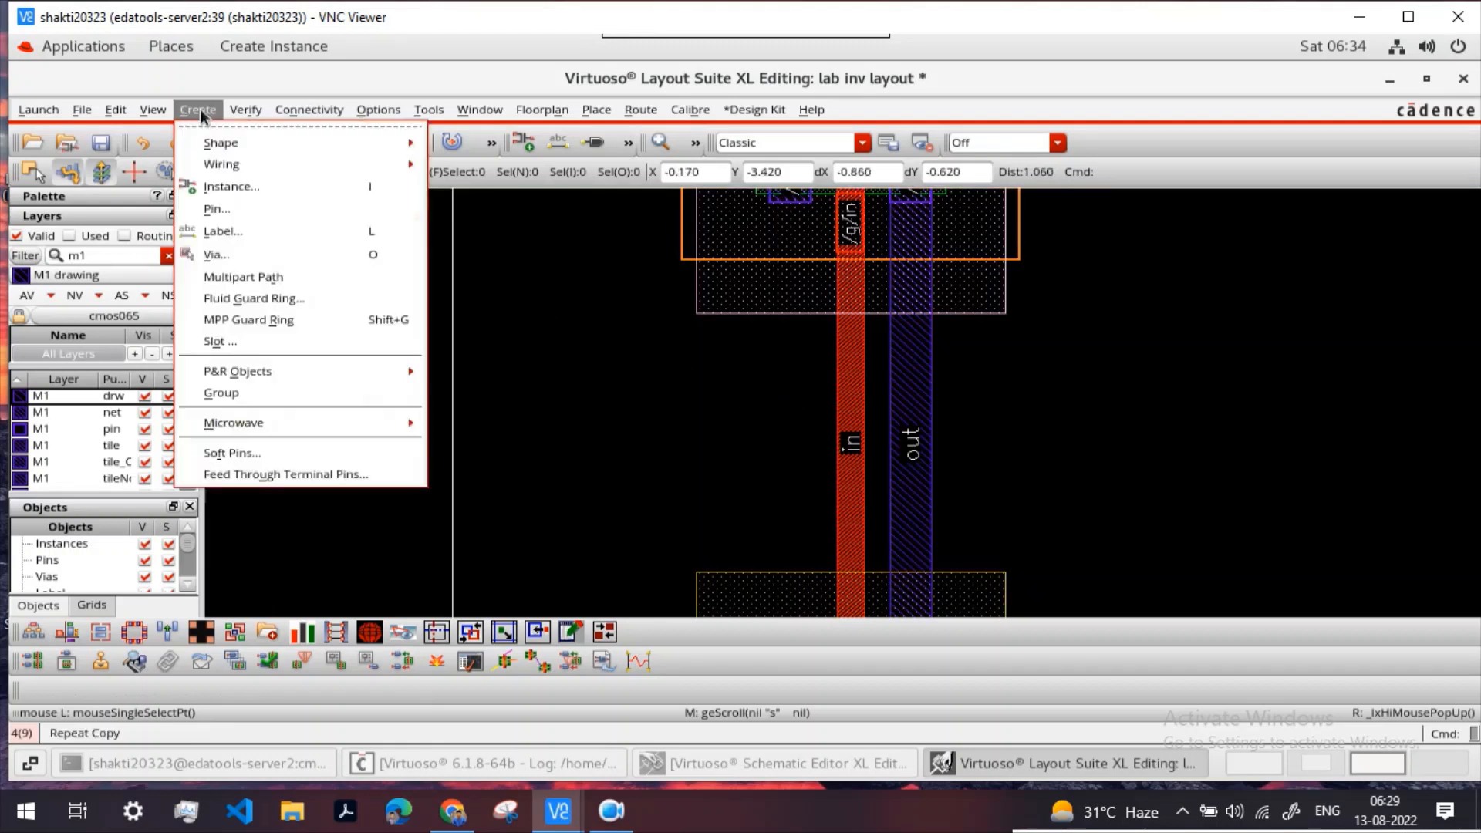
{"action": "left_click", "coordinate": [232, 253]}
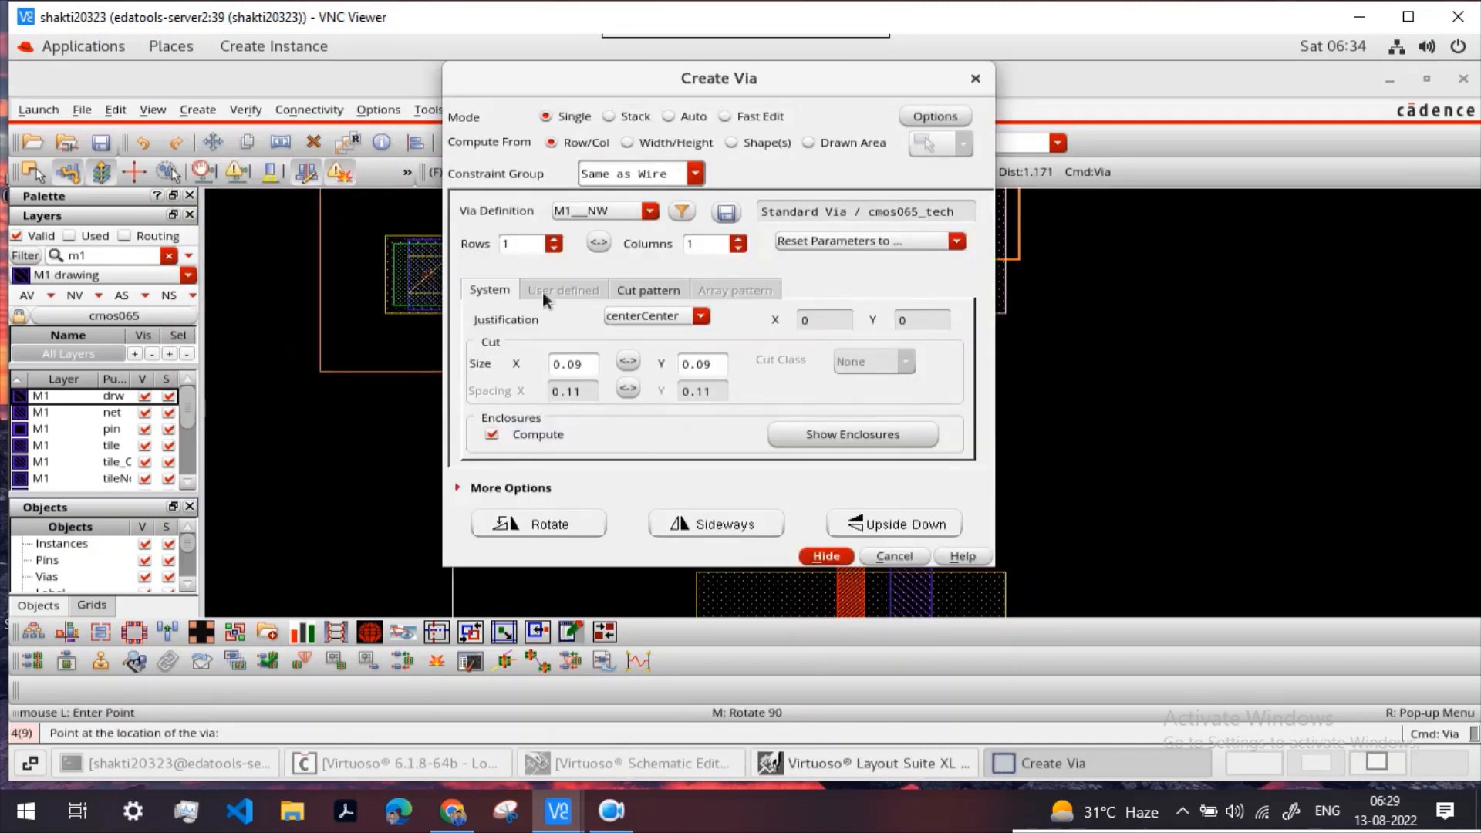
{"action": "left_click", "coordinate": [696, 174]}
{"action": "left_click", "coordinate": [696, 174]}
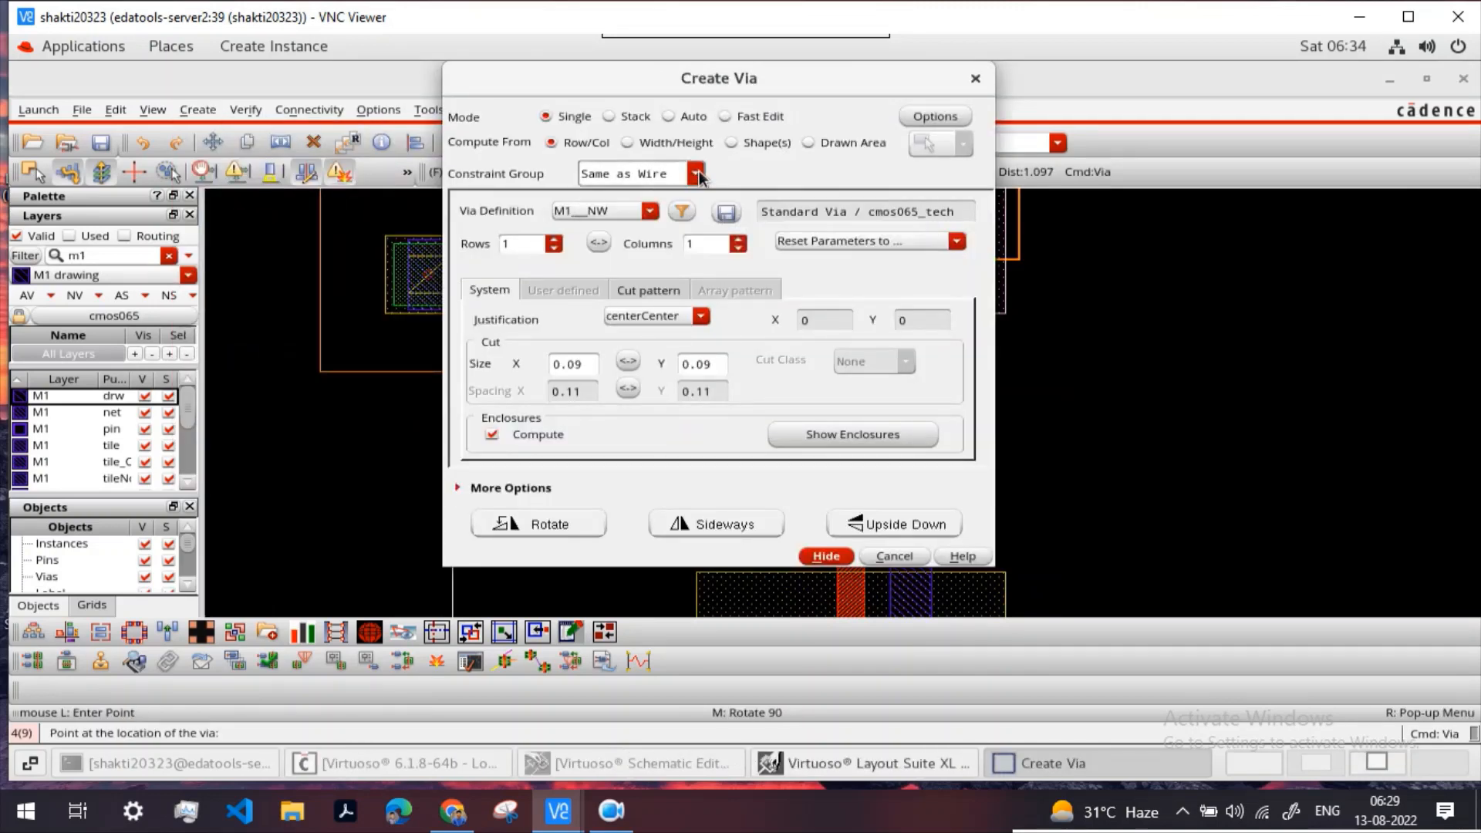
{"action": "left_click", "coordinate": [649, 214]}
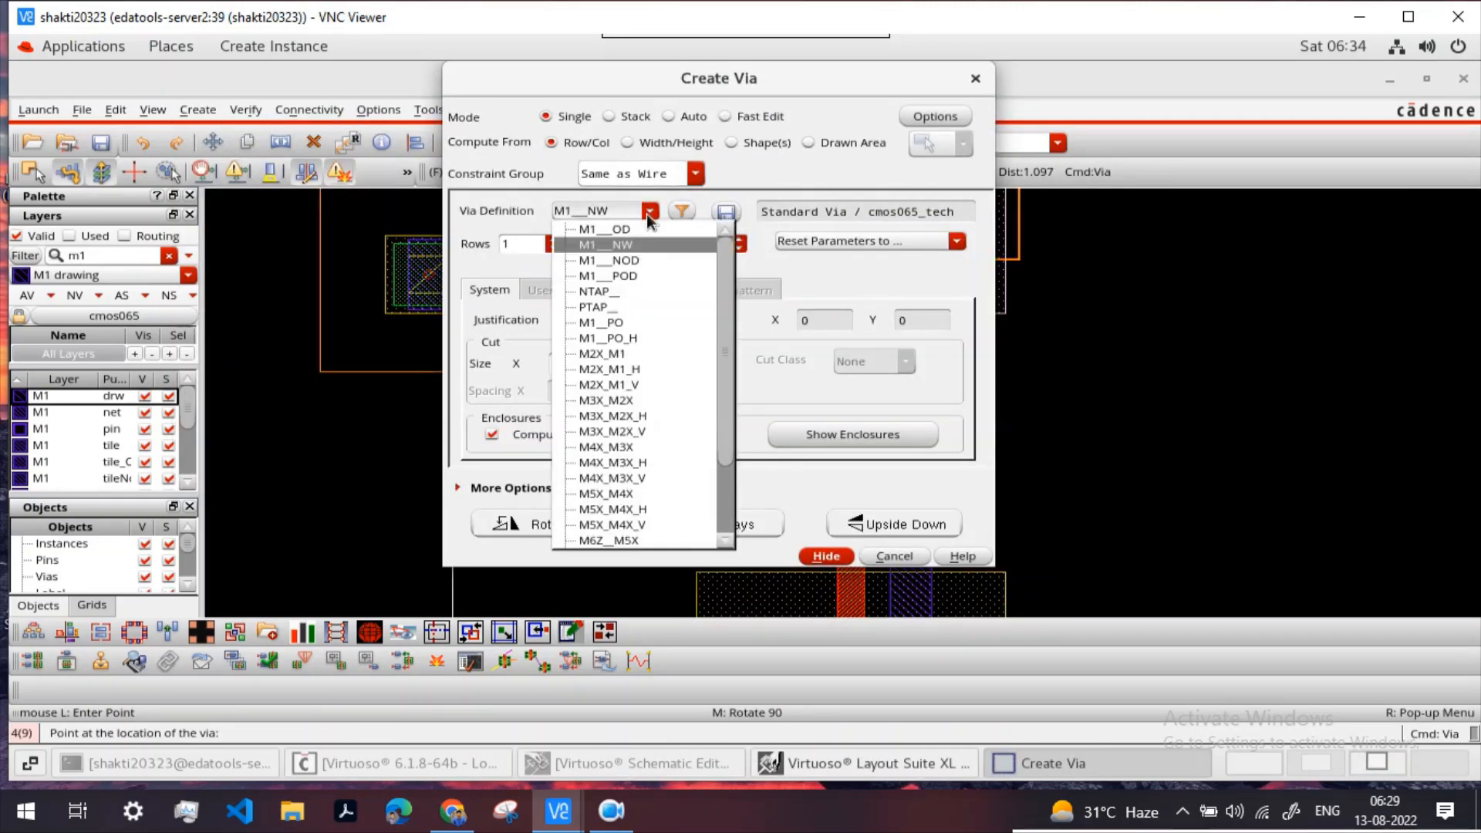
{"action": "left_click", "coordinate": [603, 322]}
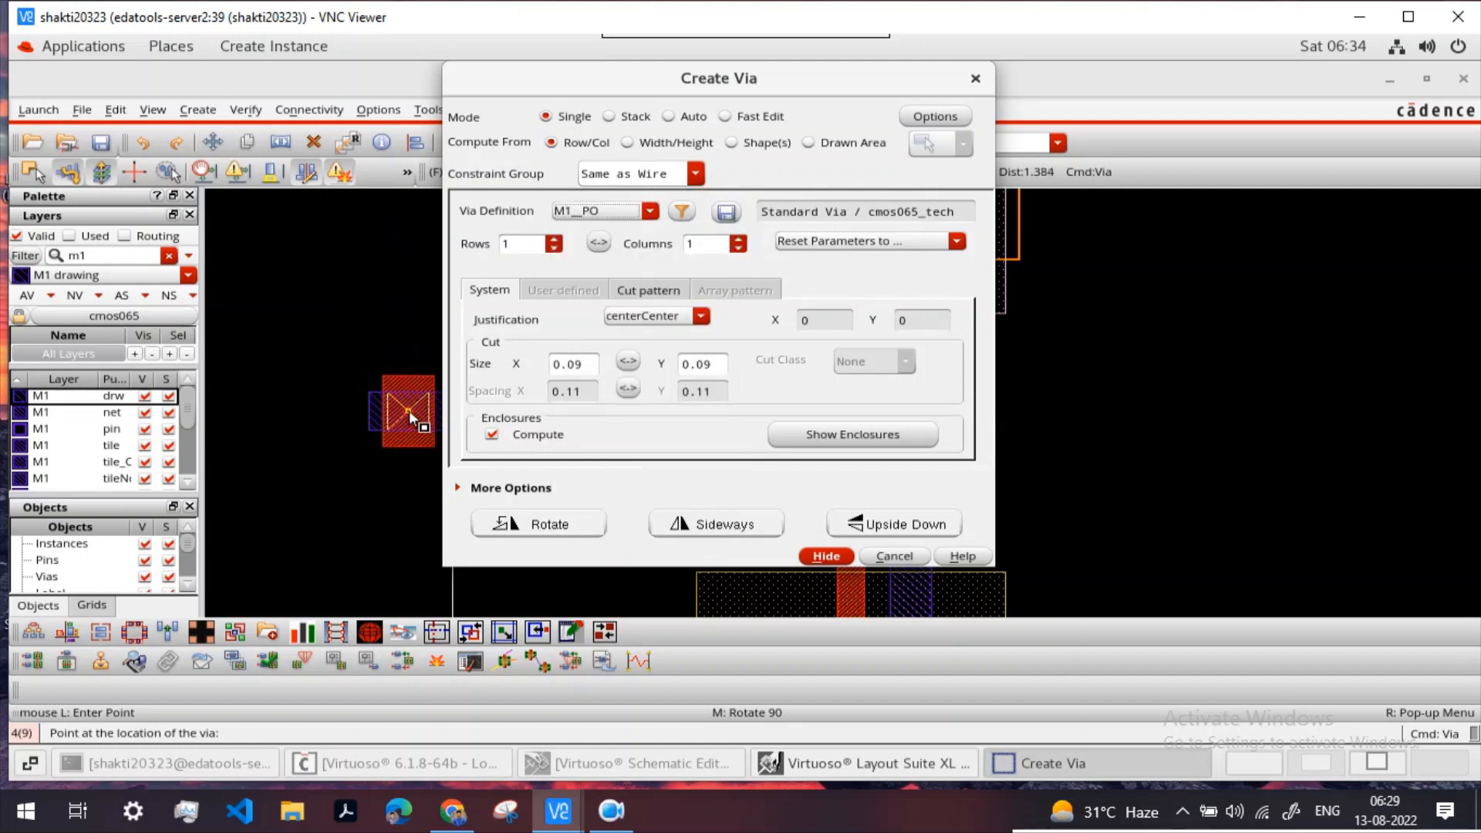
{"action": "left_click", "coordinate": [515, 528]}
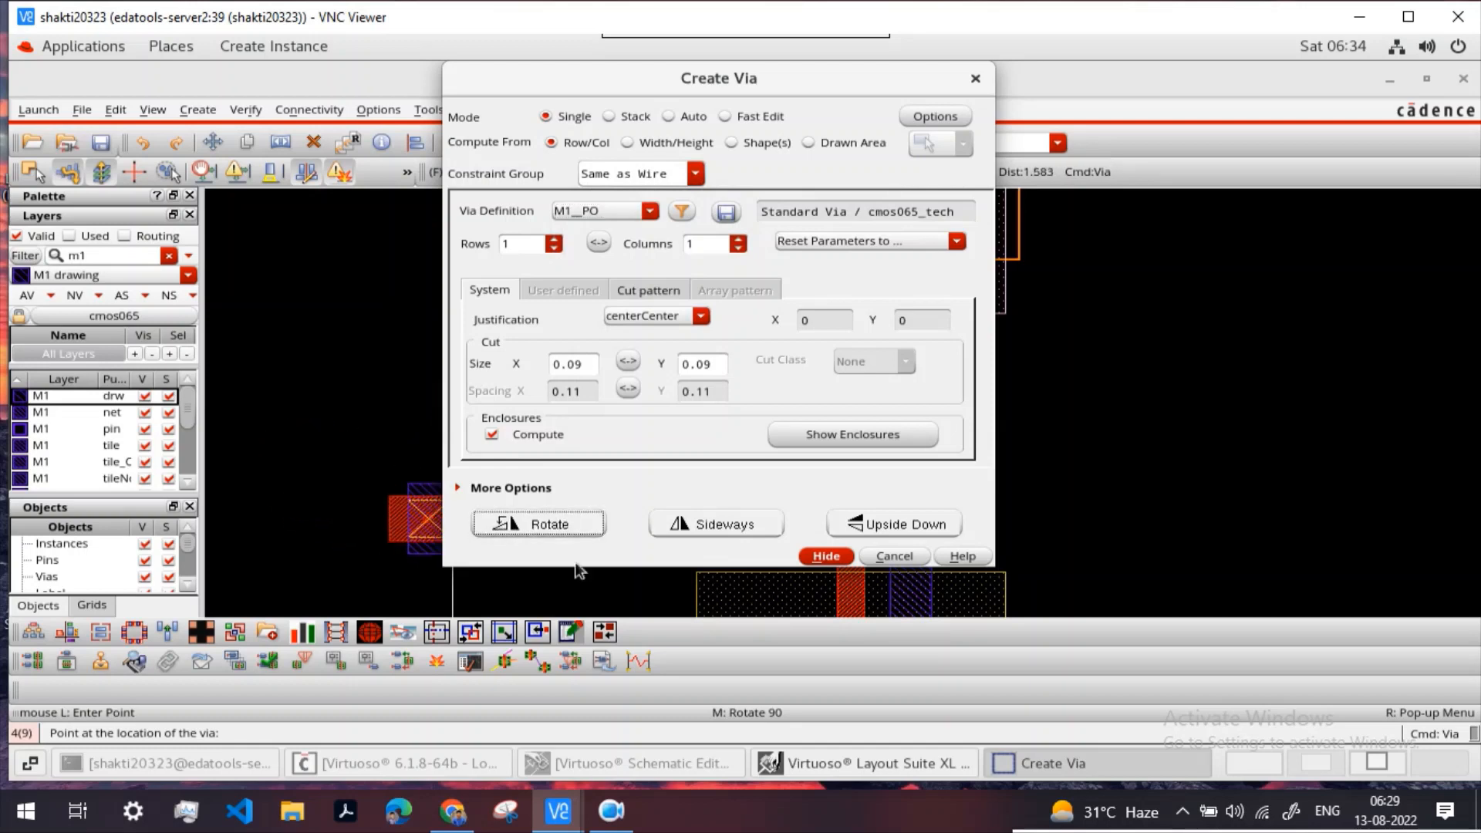
{"action": "left_click", "coordinate": [825, 556]}
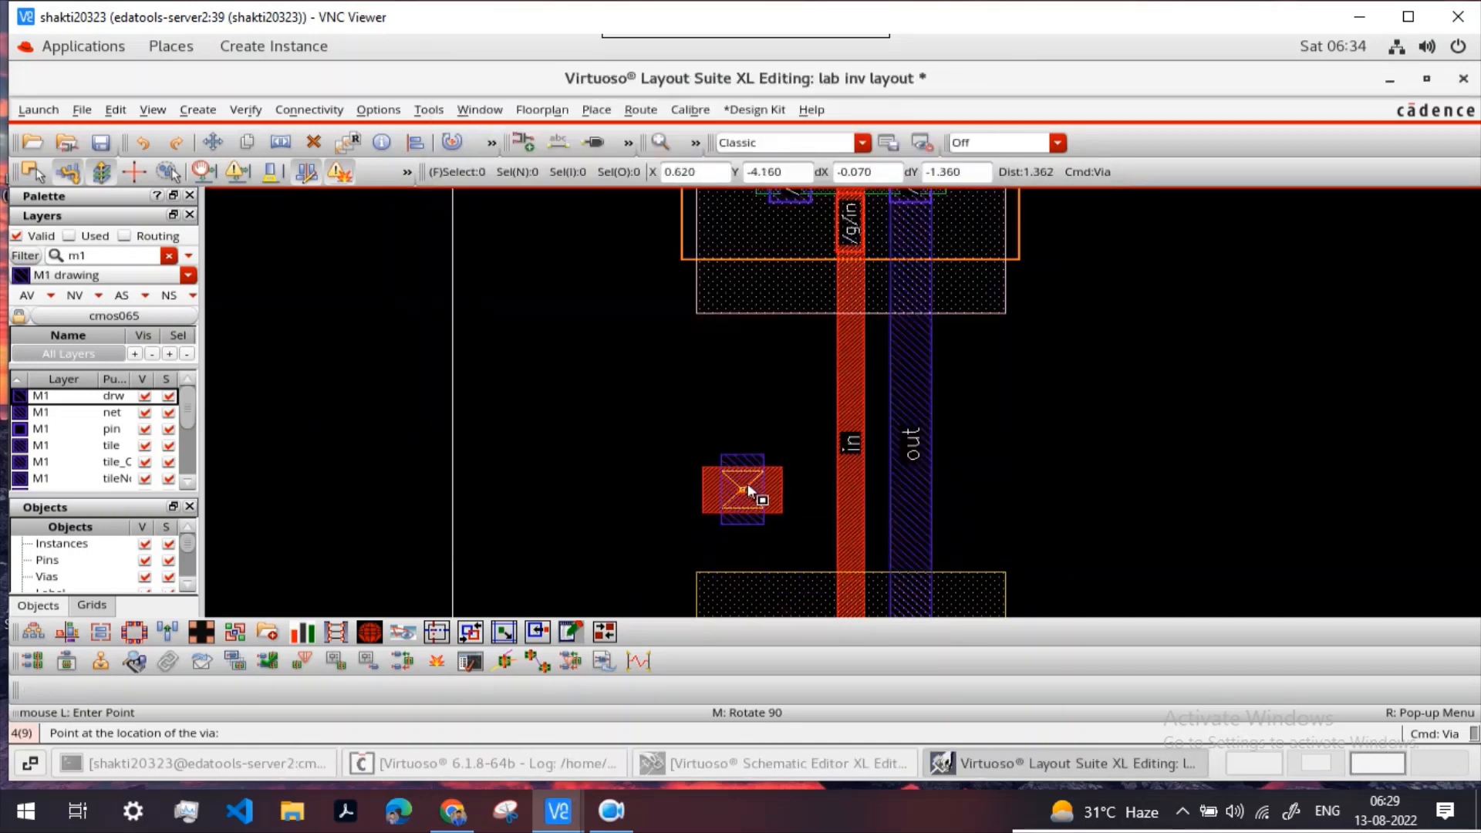
{"action": "scroll", "coordinate": [812, 443], "scroll_direction": "up", "scroll_amount": 1, "text": "ctrl"}
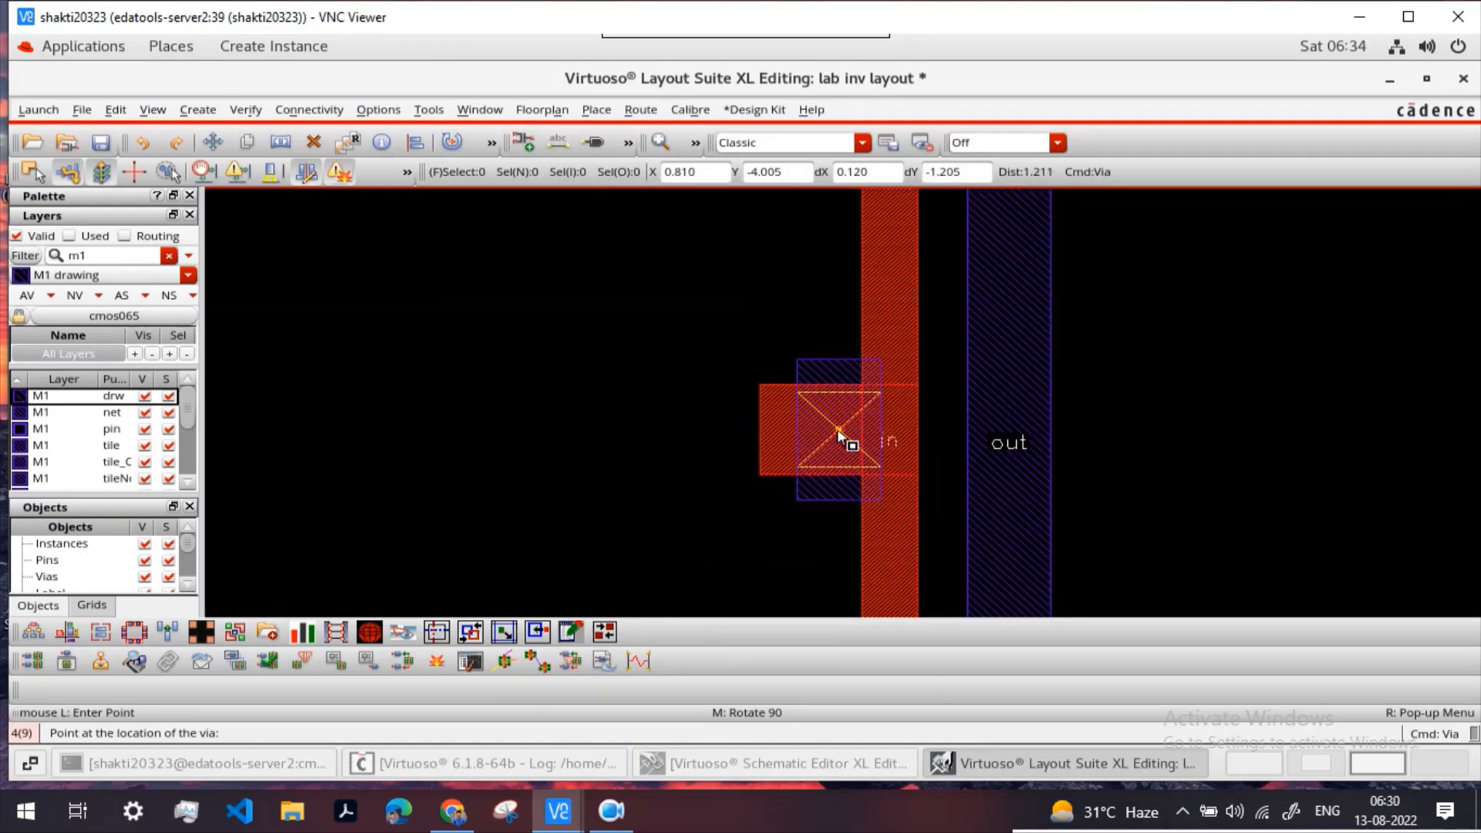
{"action": "left_click", "coordinate": [839, 434]}
{"action": "key", "text": "Escape"}
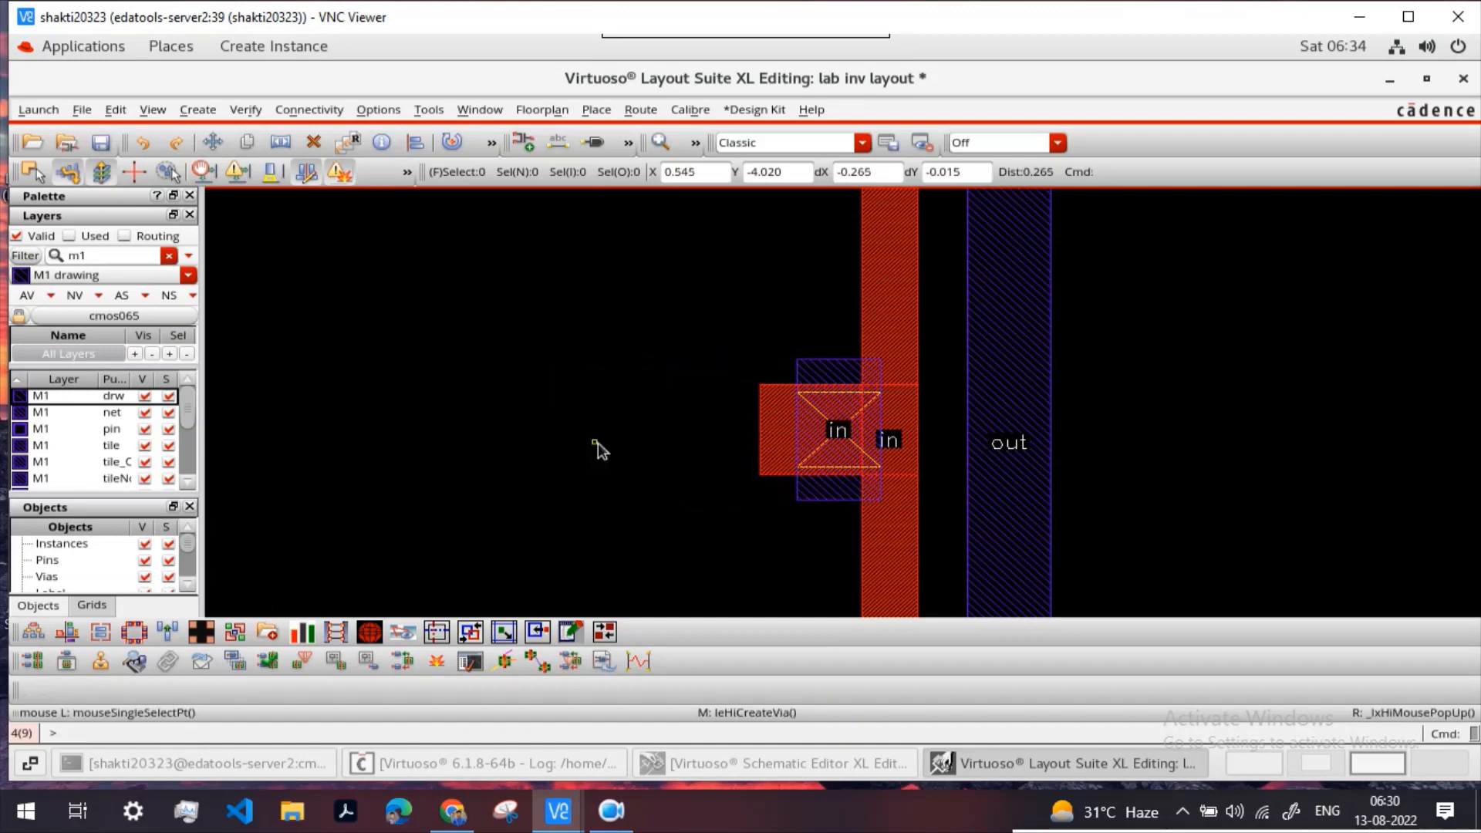
Step: Set up a rectangular pin on the M1 pin layer with terminal name in and I/O type input
{"action": "scroll", "coordinate": [611, 443], "scroll_direction": "down", "scroll_amount": 1, "text": "ctrl"}
{"action": "scroll", "coordinate": [612, 442], "scroll_direction": "down", "scroll_amount": 1, "text": "ctrl"}
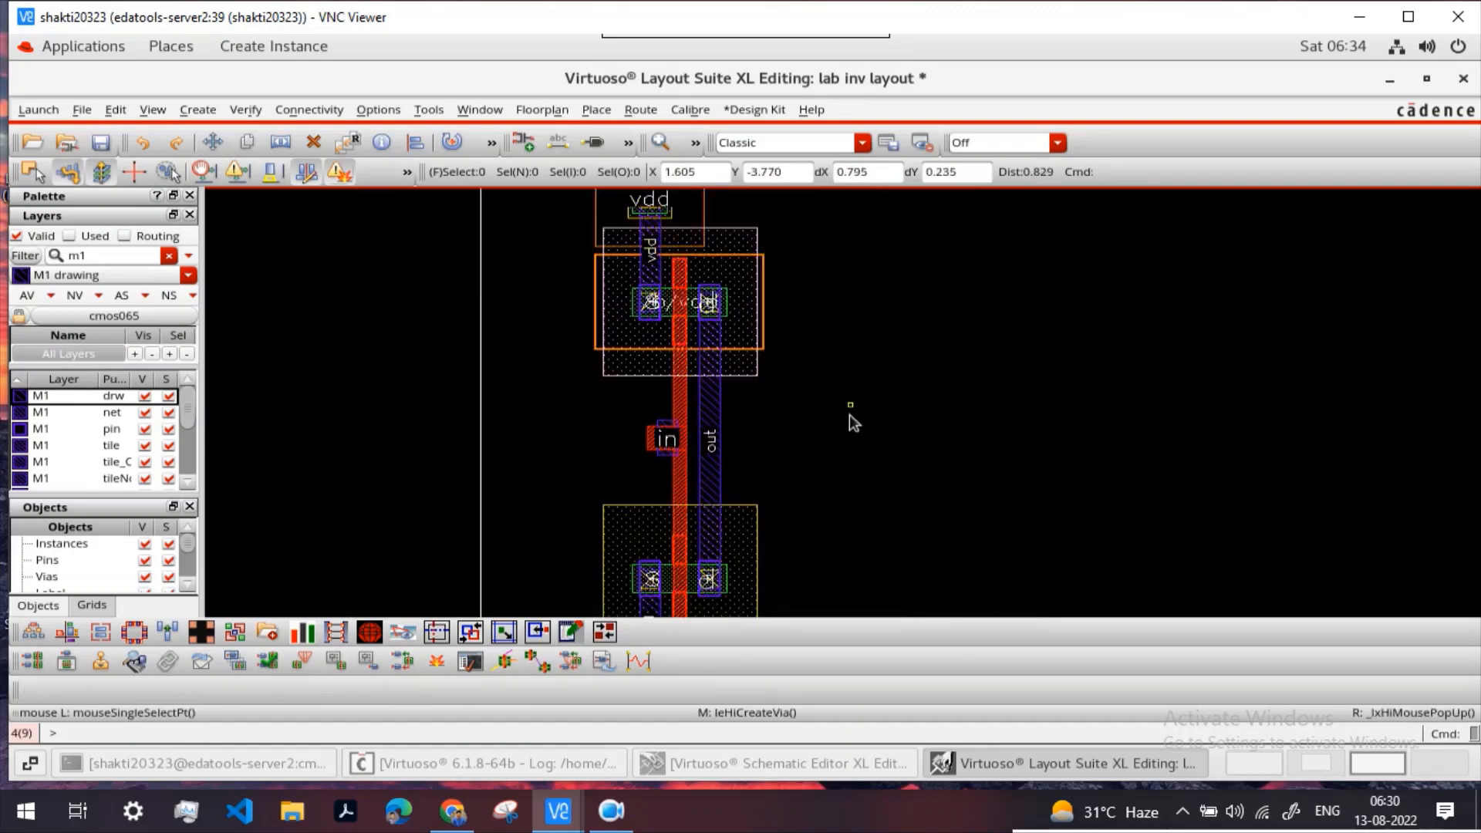
{"action": "scroll", "coordinate": [817, 456], "scroll_direction": "down", "scroll_amount": 1, "text": "ctrl"}
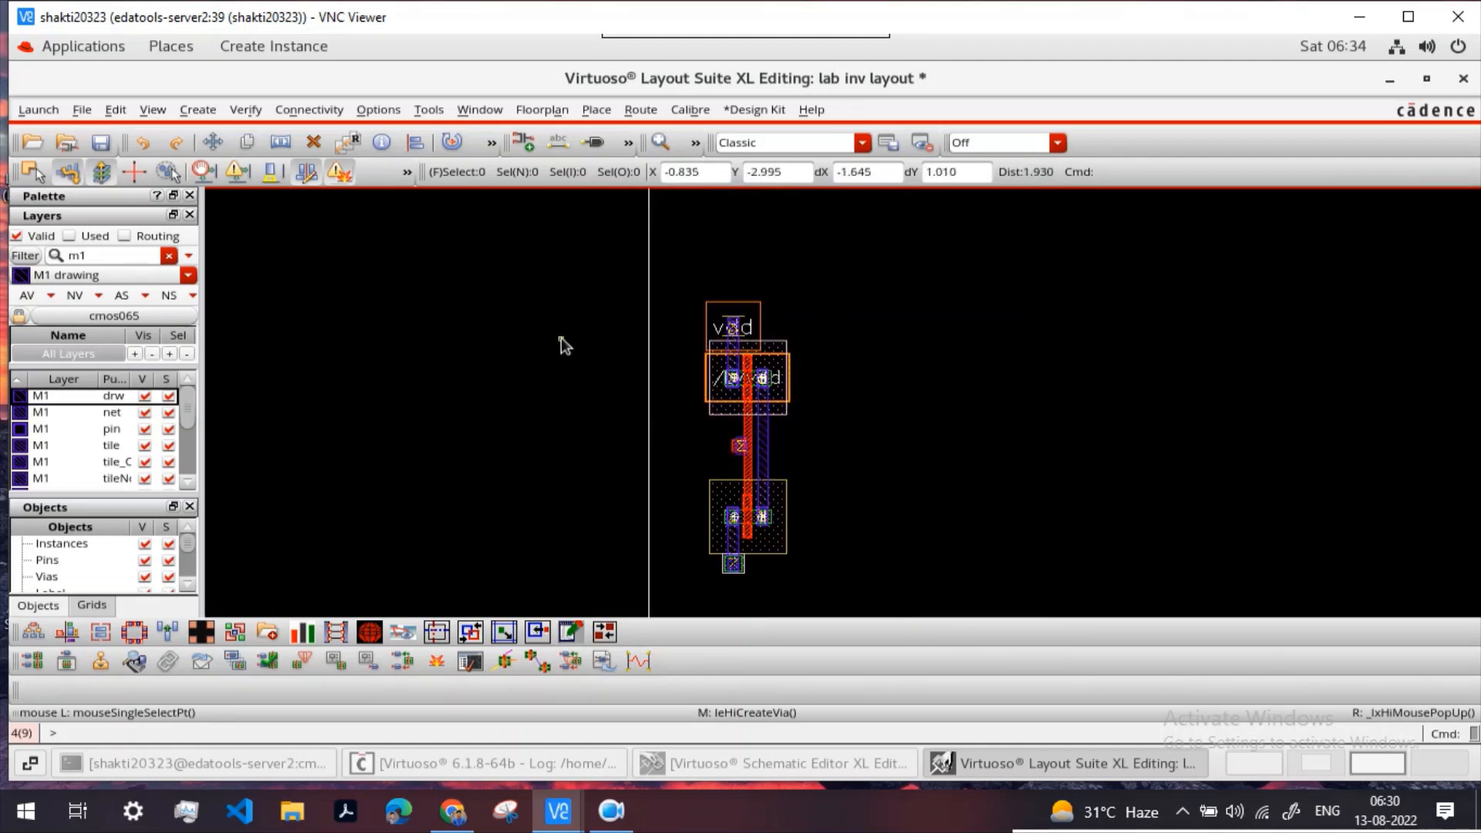
{"action": "left_click", "coordinate": [48, 429]}
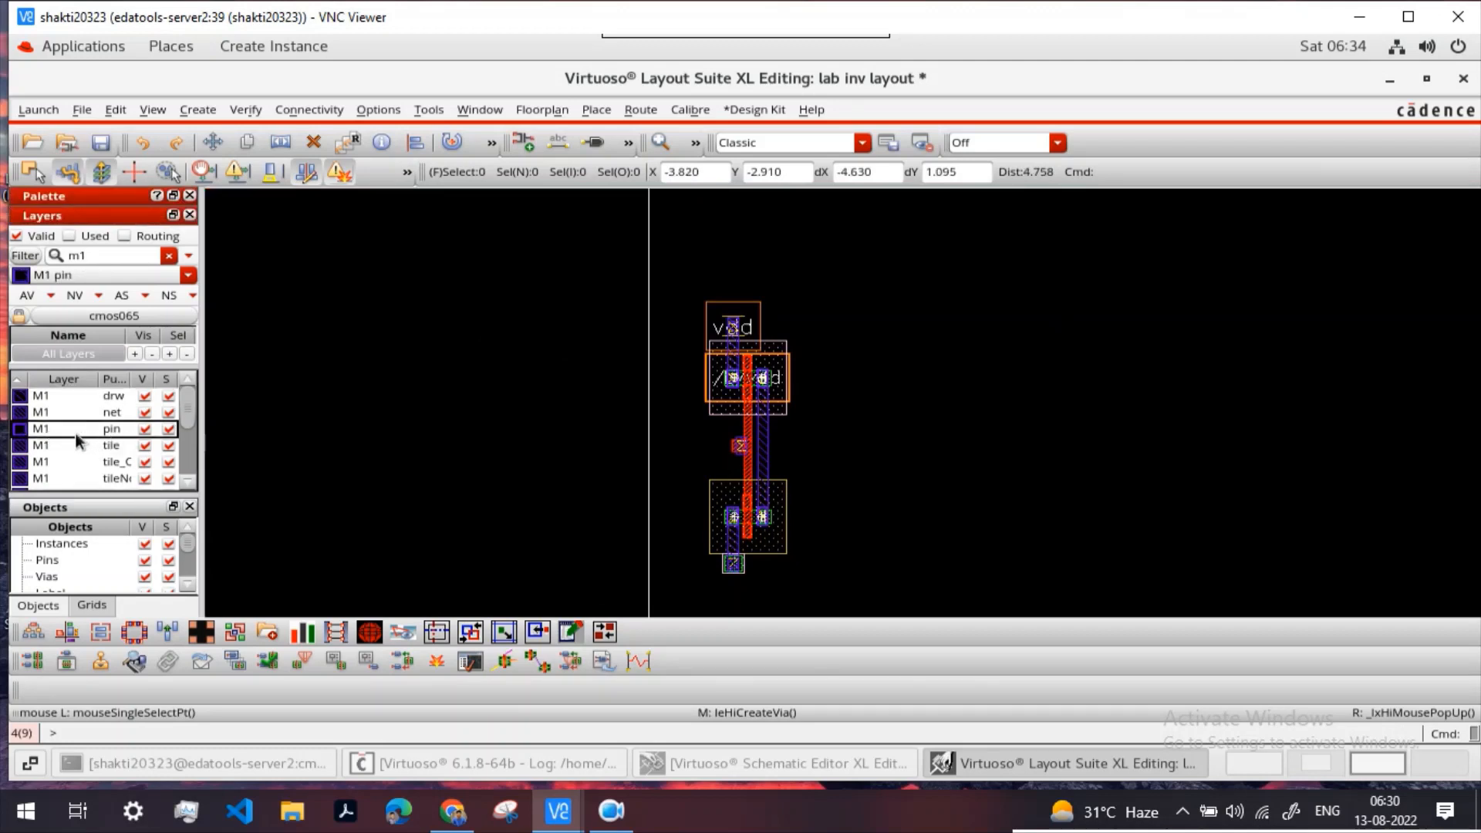
{"action": "left_click", "coordinate": [199, 109]}
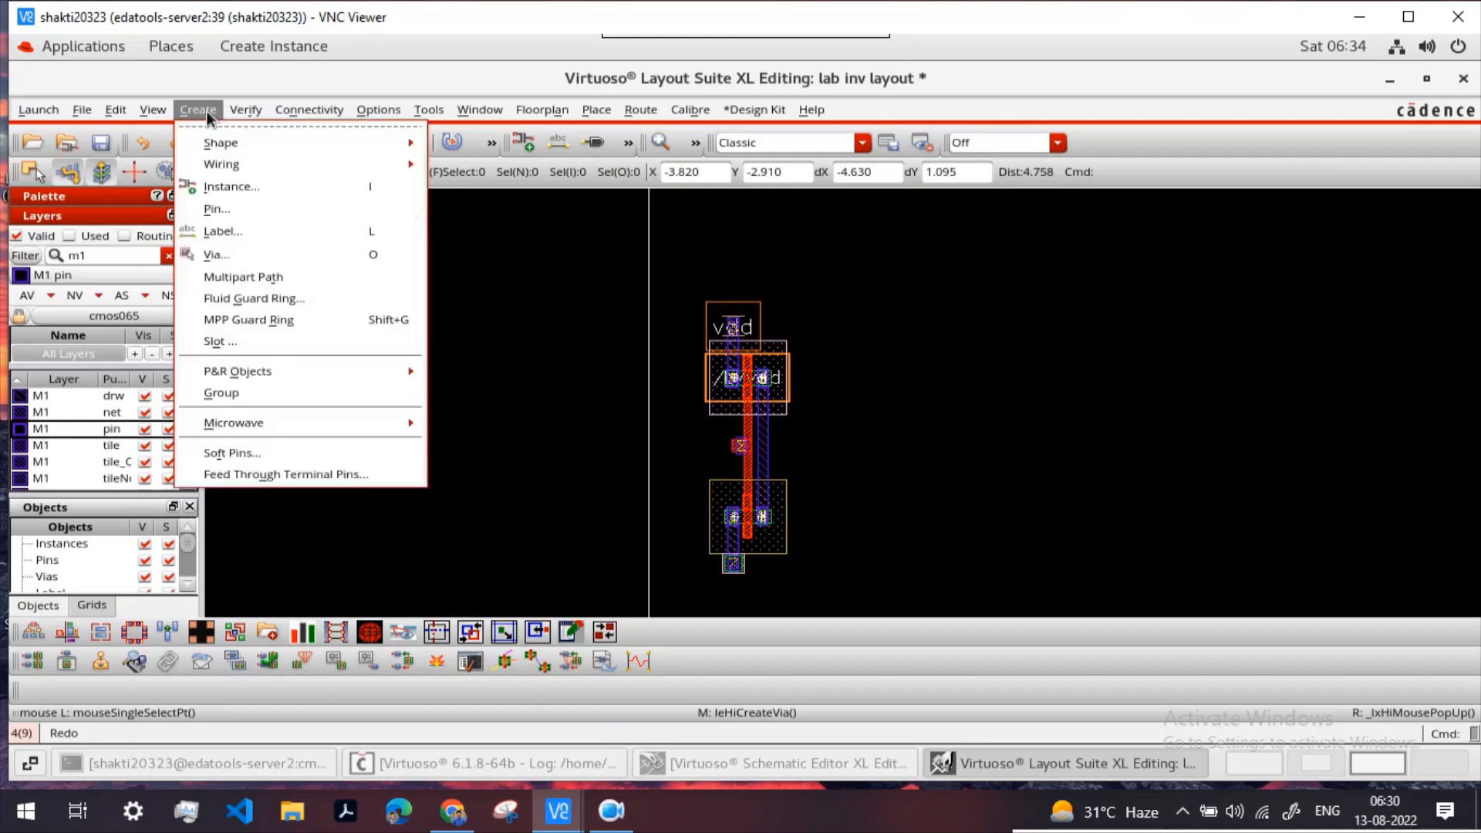
{"action": "left_click", "coordinate": [224, 209]}
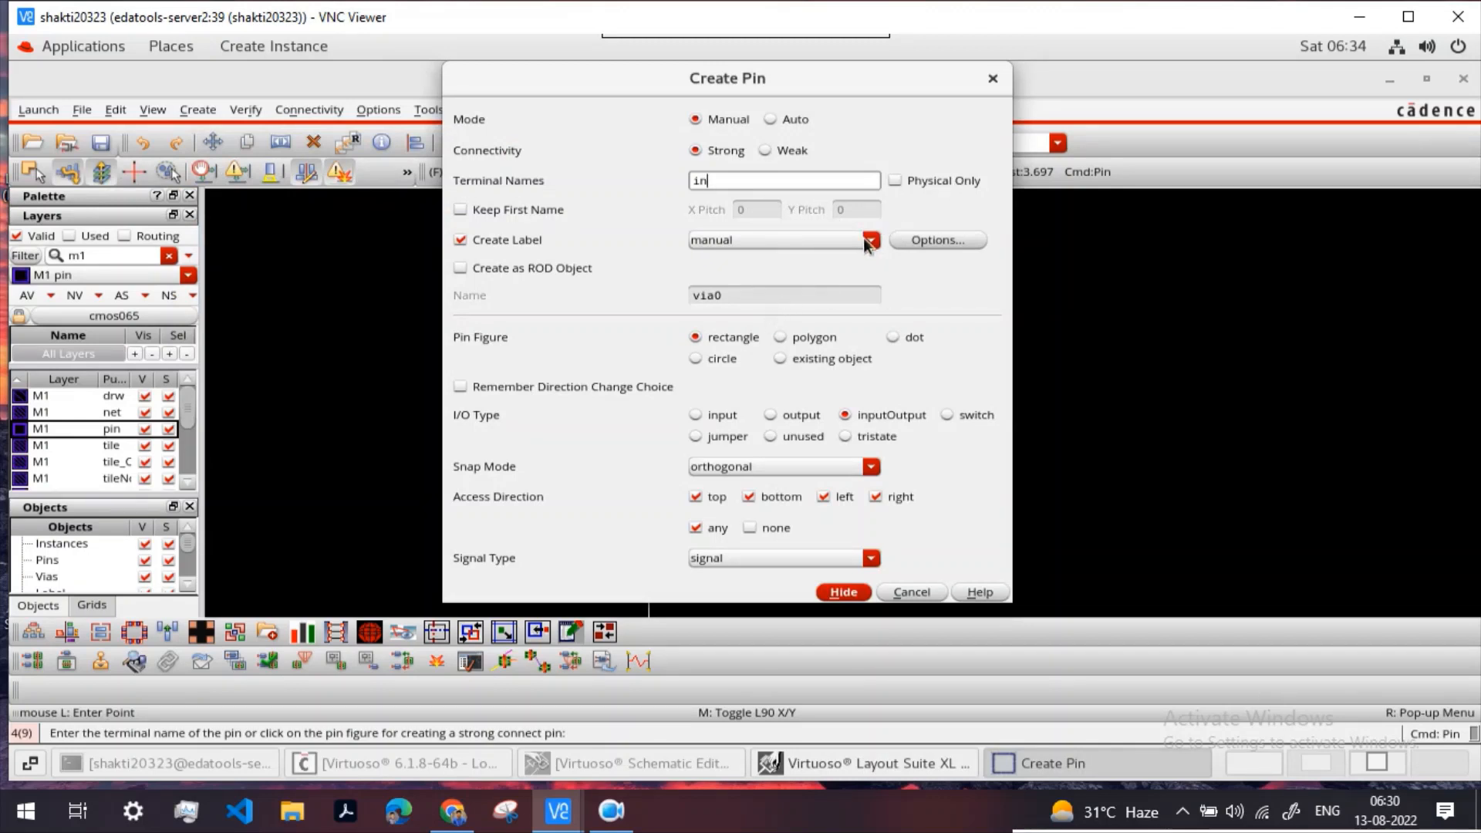
{"action": "left_click", "coordinate": [701, 412]}
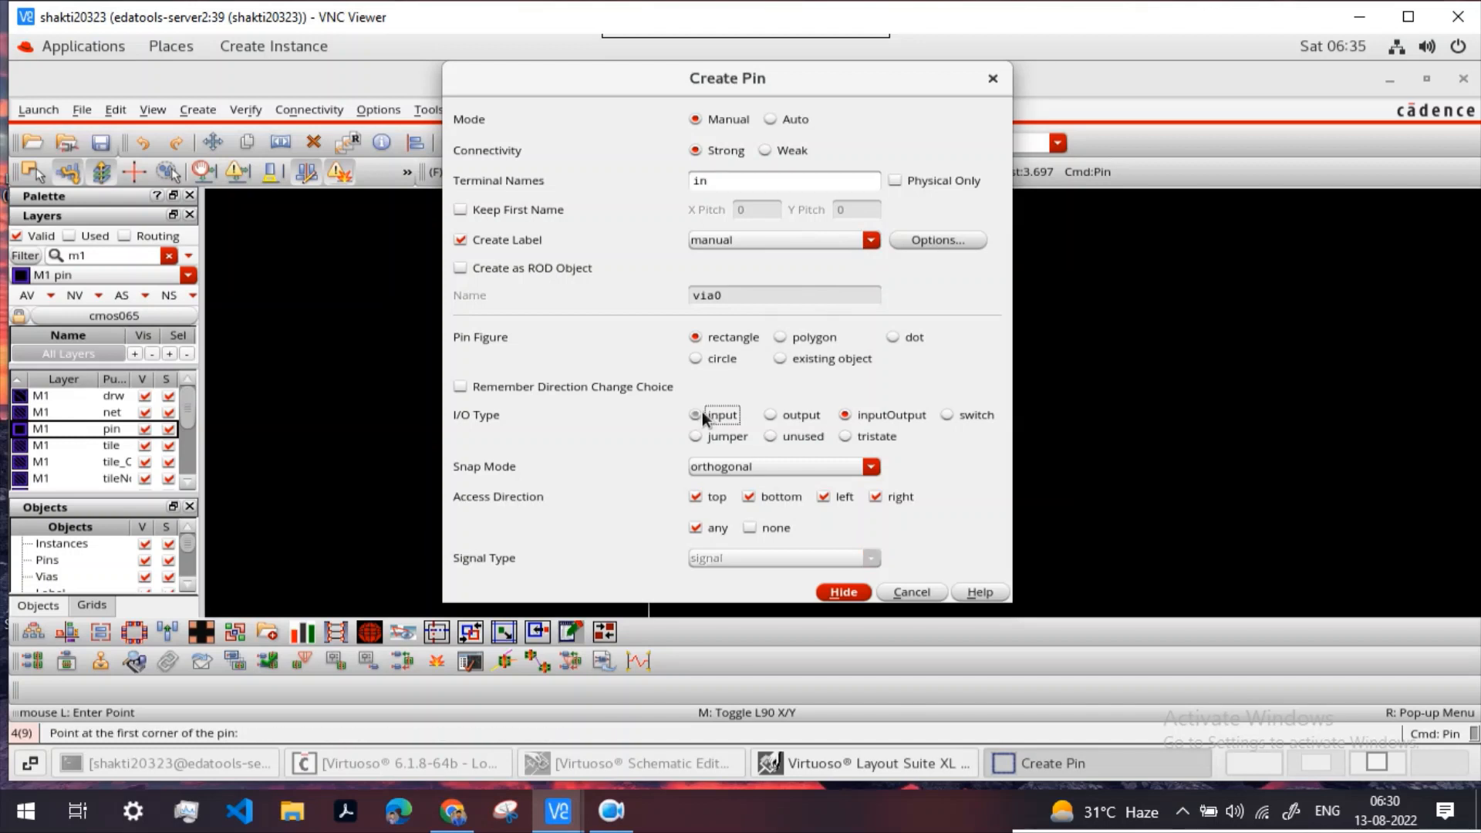
Step: Set the pin label's text height to 0.001 and accept the pin settings
{"action": "left_click", "coordinate": [950, 239]}
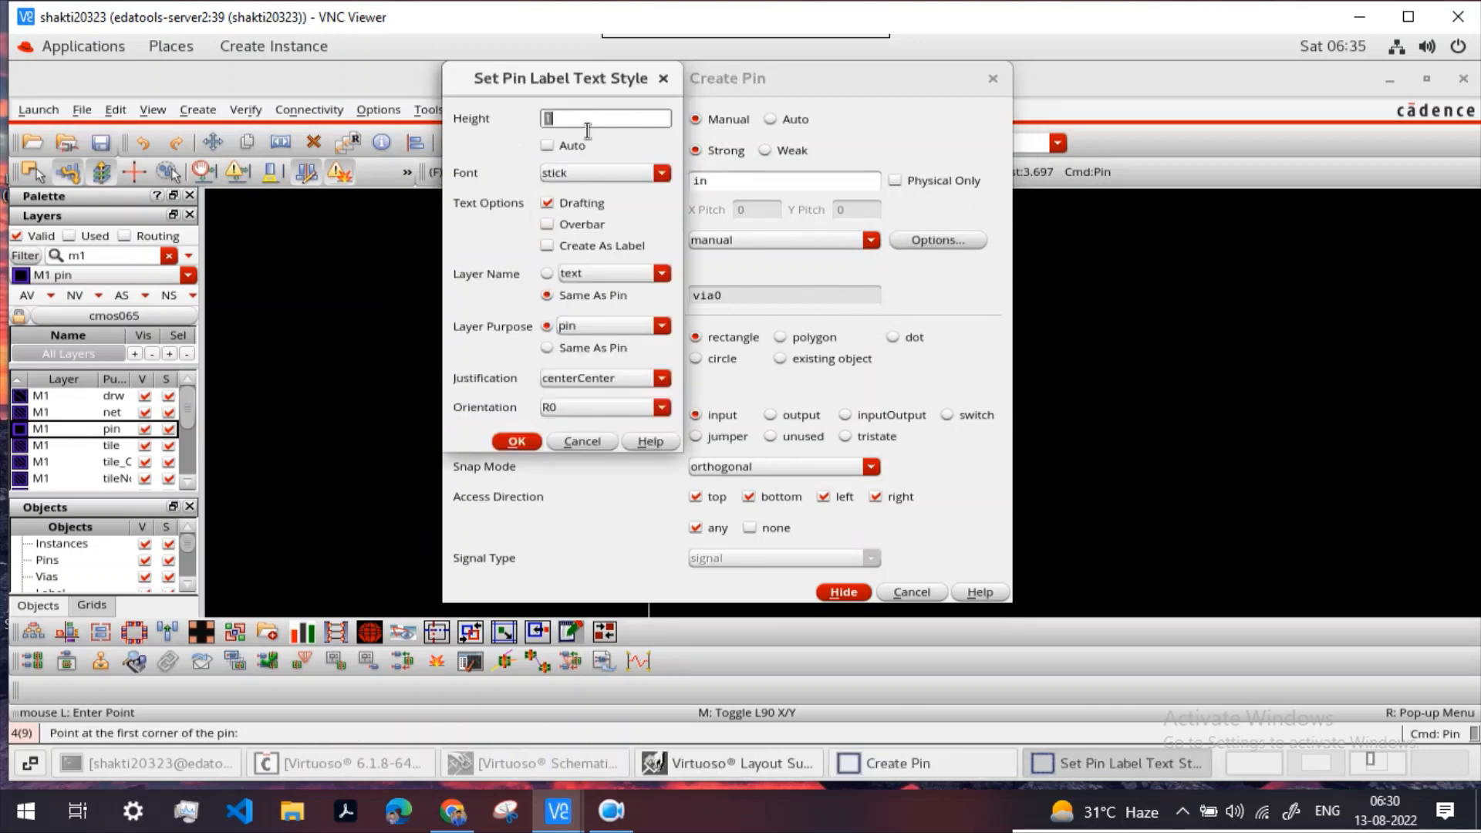
{"action": "key", "text": "BackSpace"}
{"action": "type", "text": "0.001"}
{"action": "left_click", "coordinate": [531, 442]}
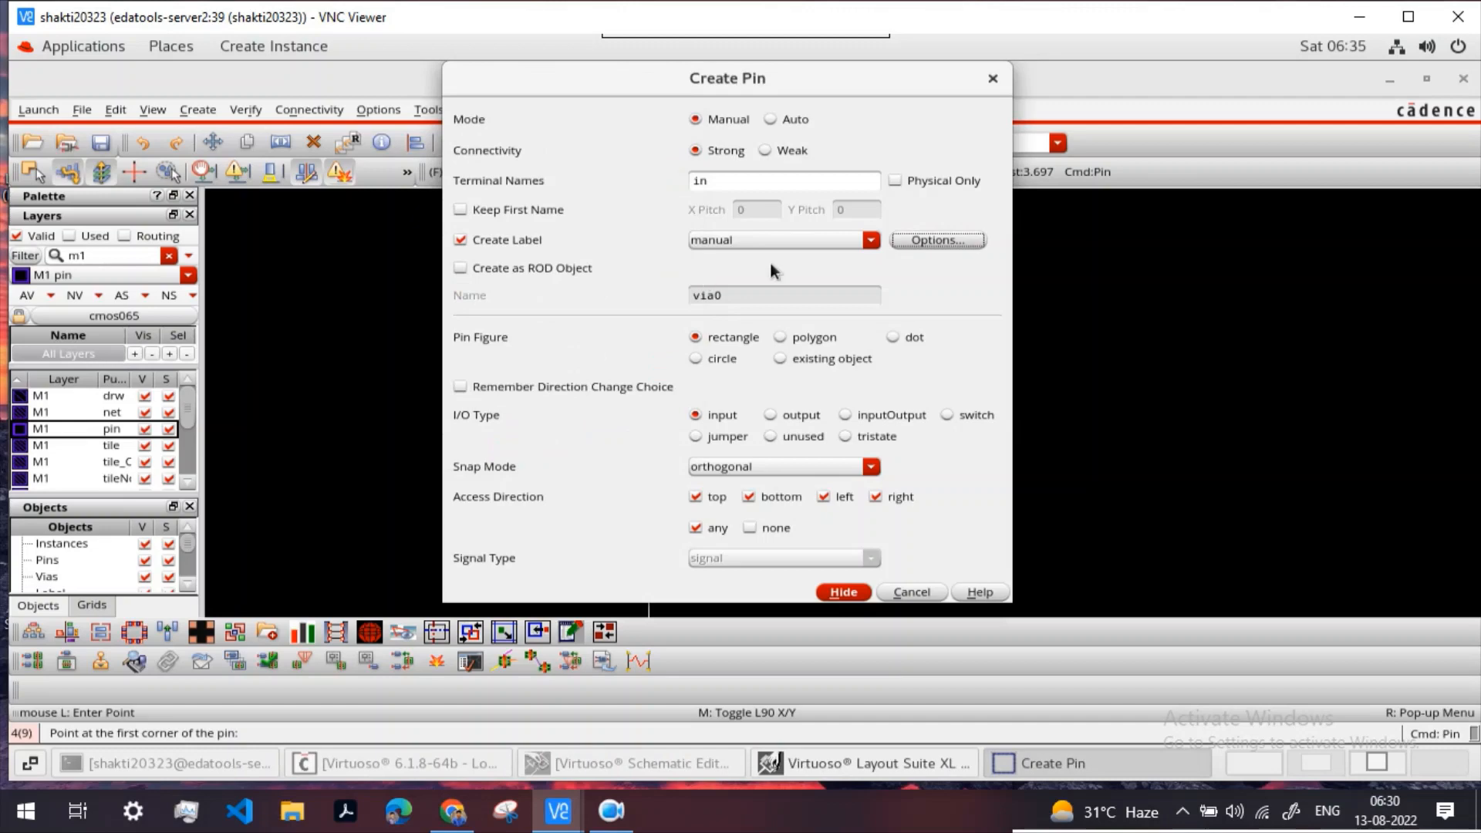
{"action": "left_click", "coordinate": [852, 596]}
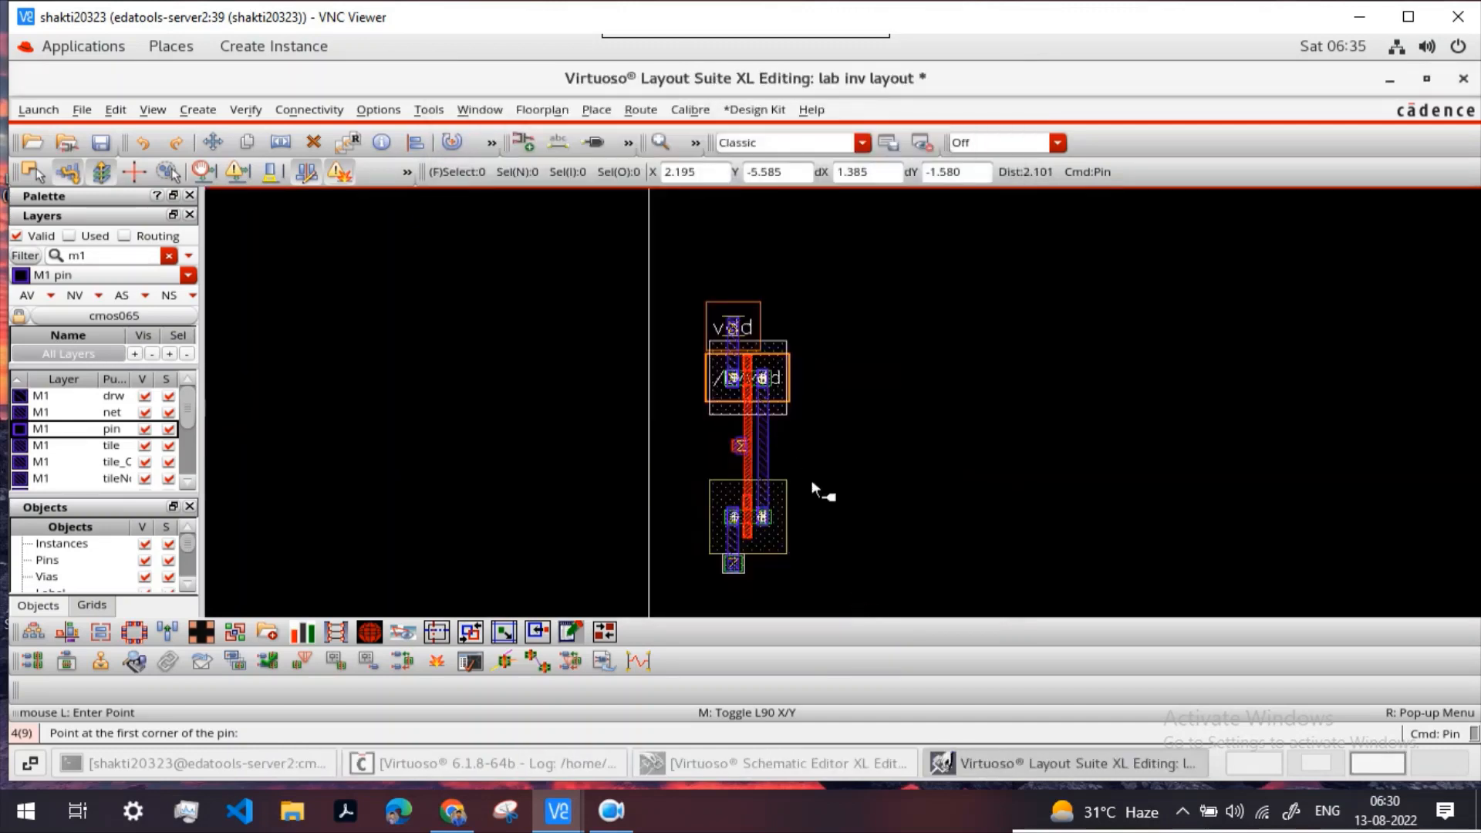
Step: Draw the in pin rectangle over the M1__PO via's central square between the transistors, and place its label at the centre
{"action": "scroll", "coordinate": [756, 455], "scroll_direction": "up", "scroll_amount": 3, "text": "ctrl"}
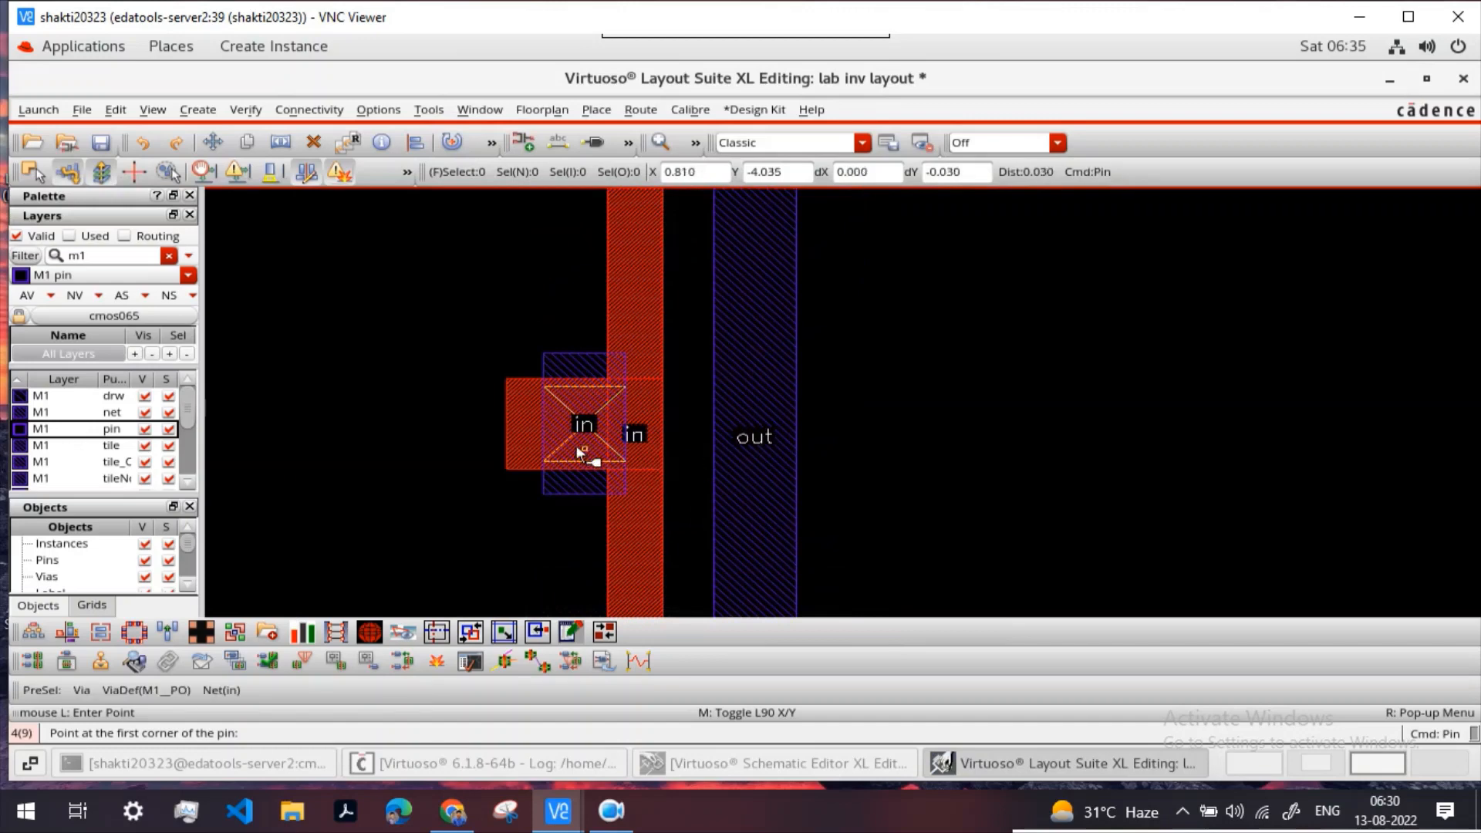
{"action": "scroll", "coordinate": [532, 424], "scroll_direction": "up", "scroll_amount": 2, "text": "ctrl"}
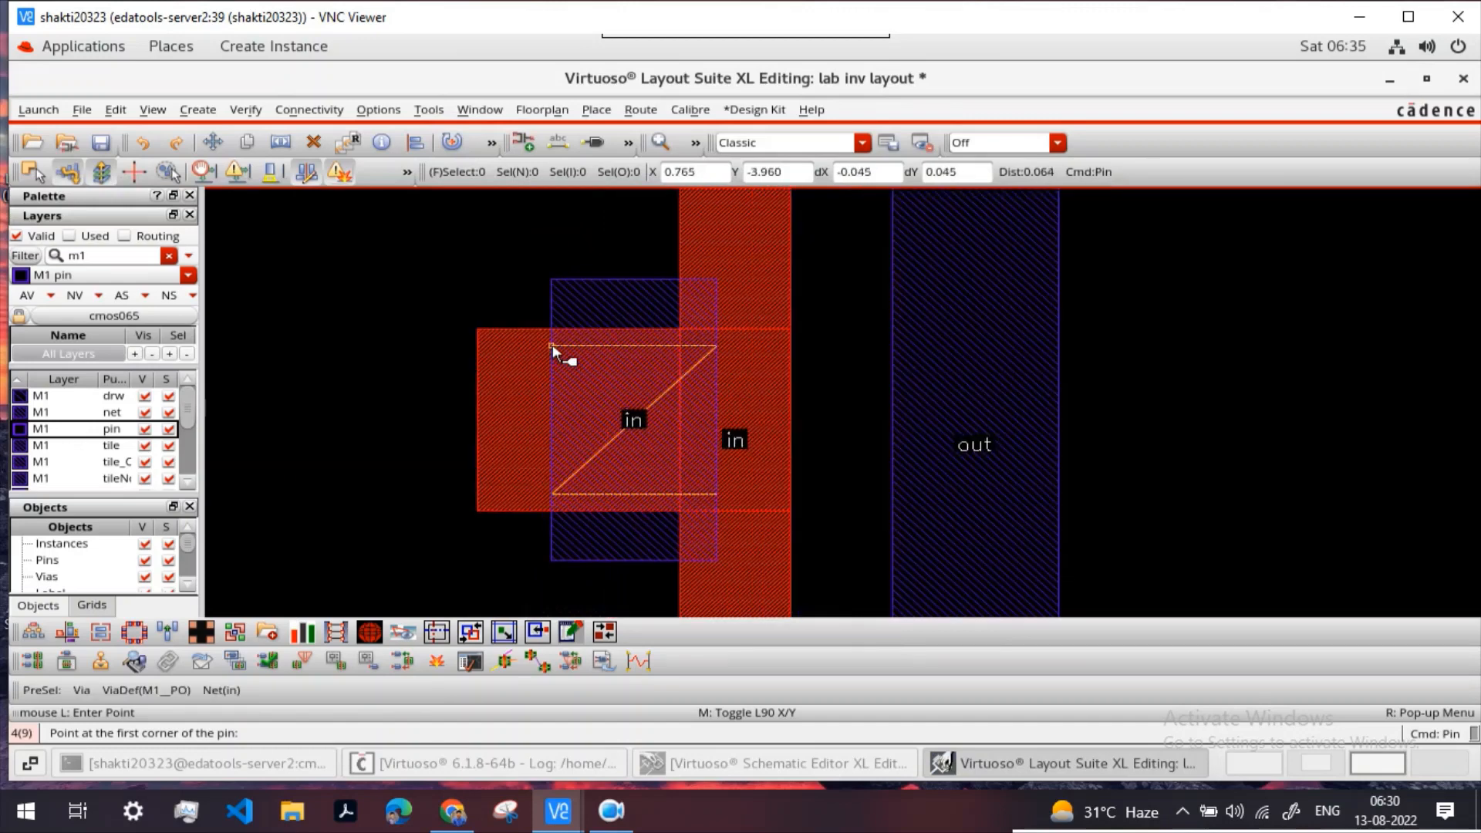
{"action": "left_click", "coordinate": [552, 344]}
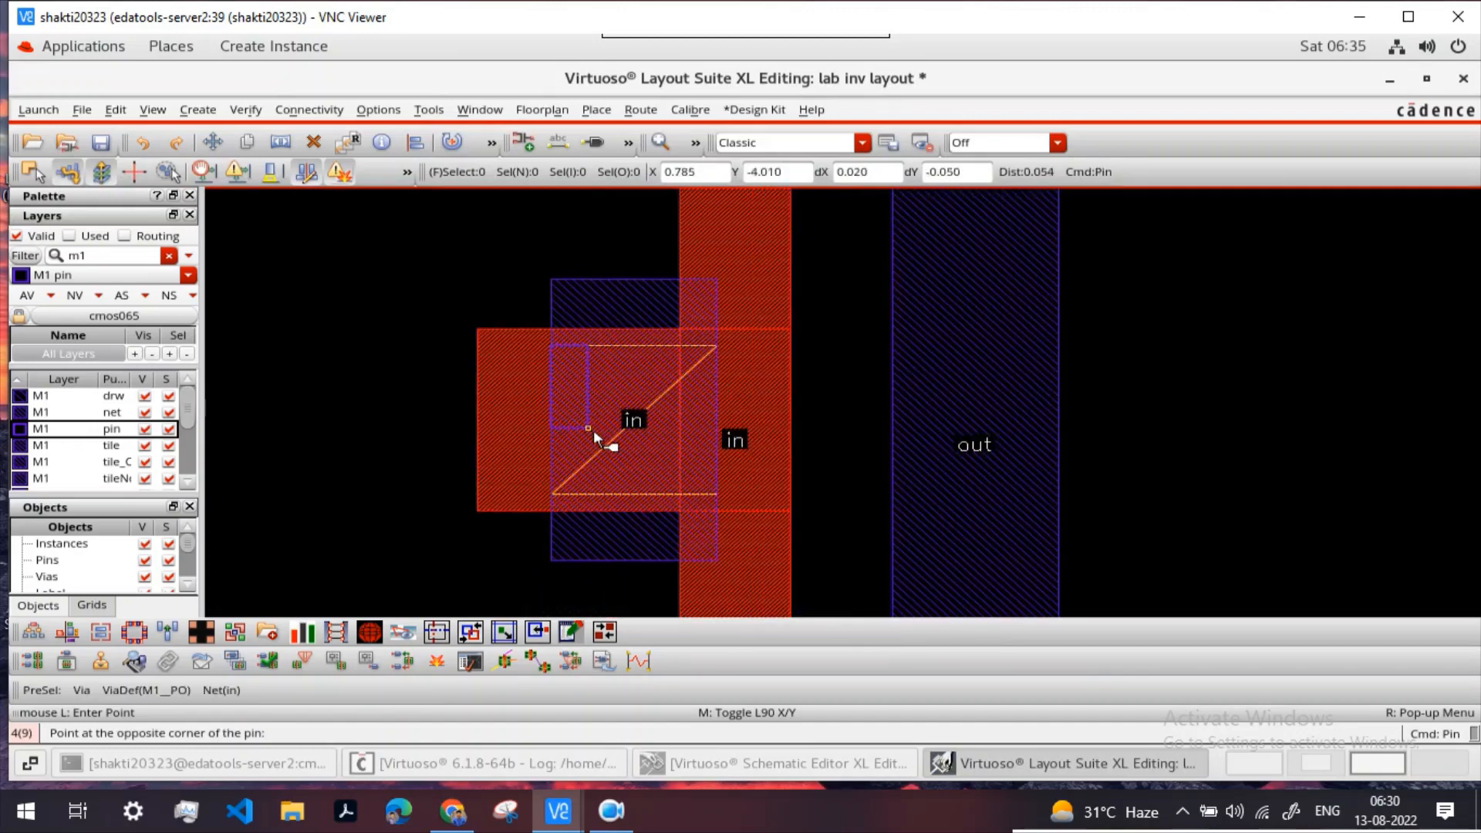
{"action": "left_click", "coordinate": [717, 495]}
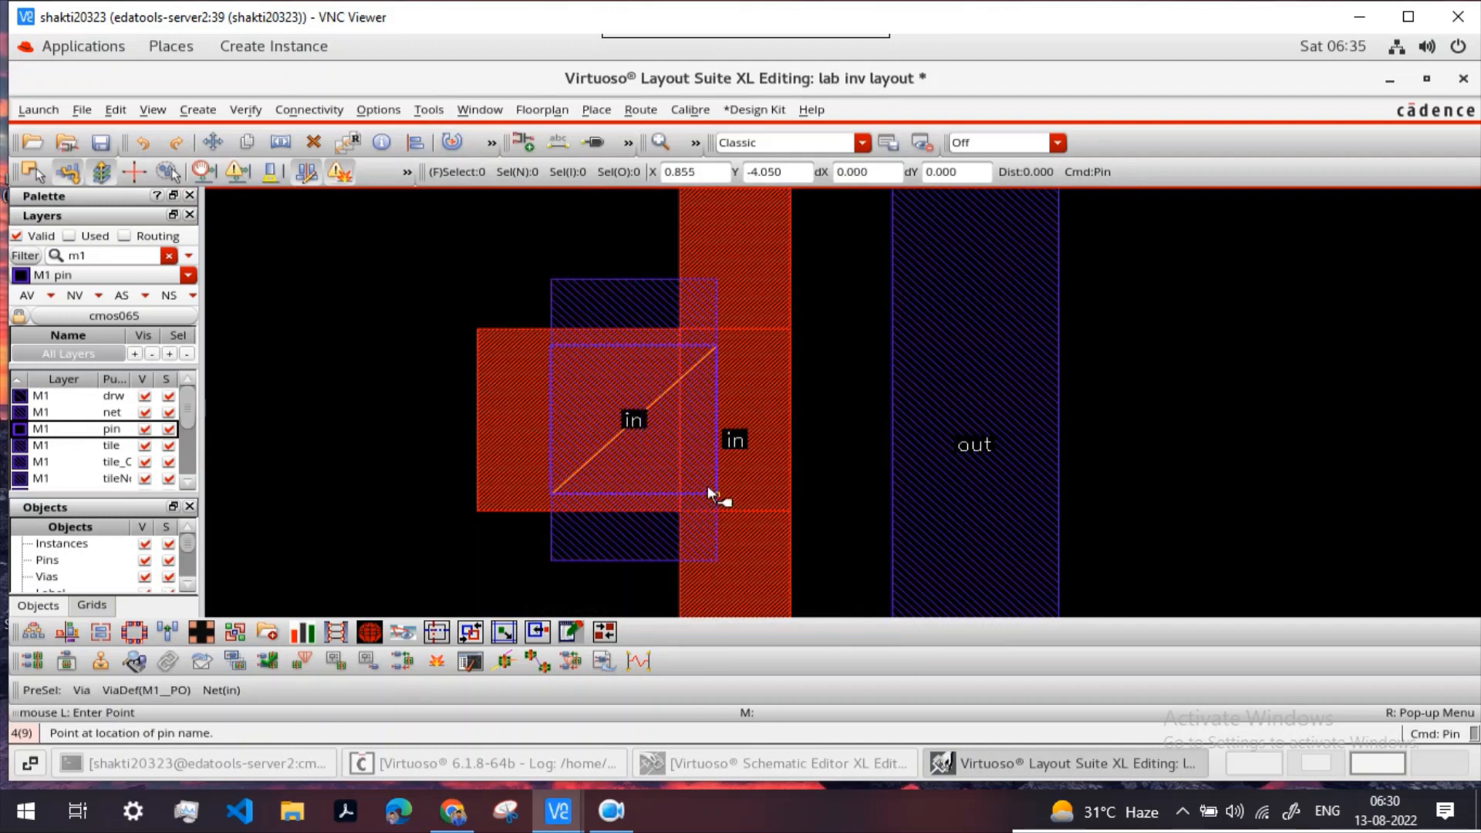
{"action": "left_click", "coordinate": [632, 419]}
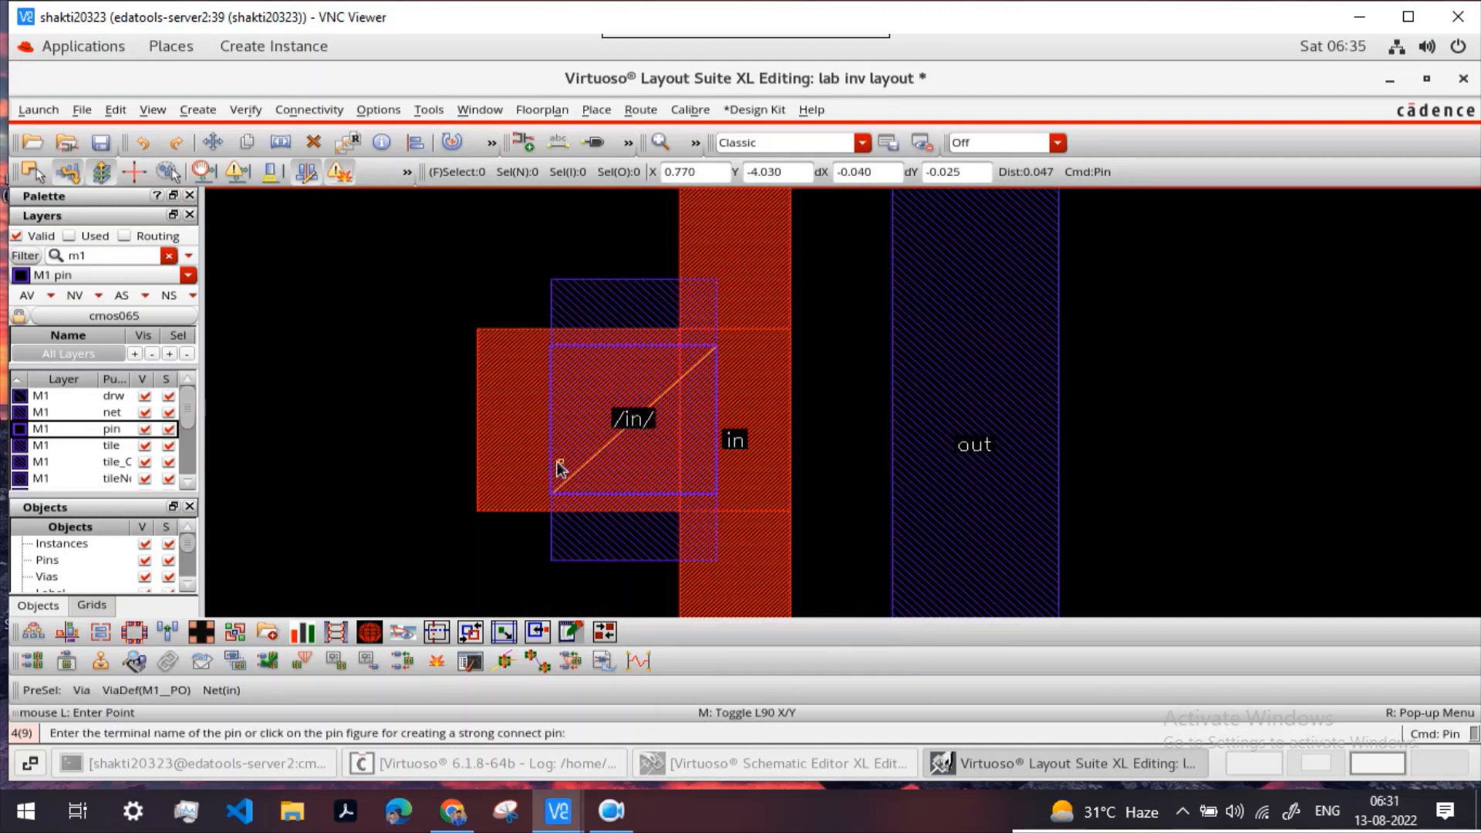
{"action": "key", "text": "Escape"}
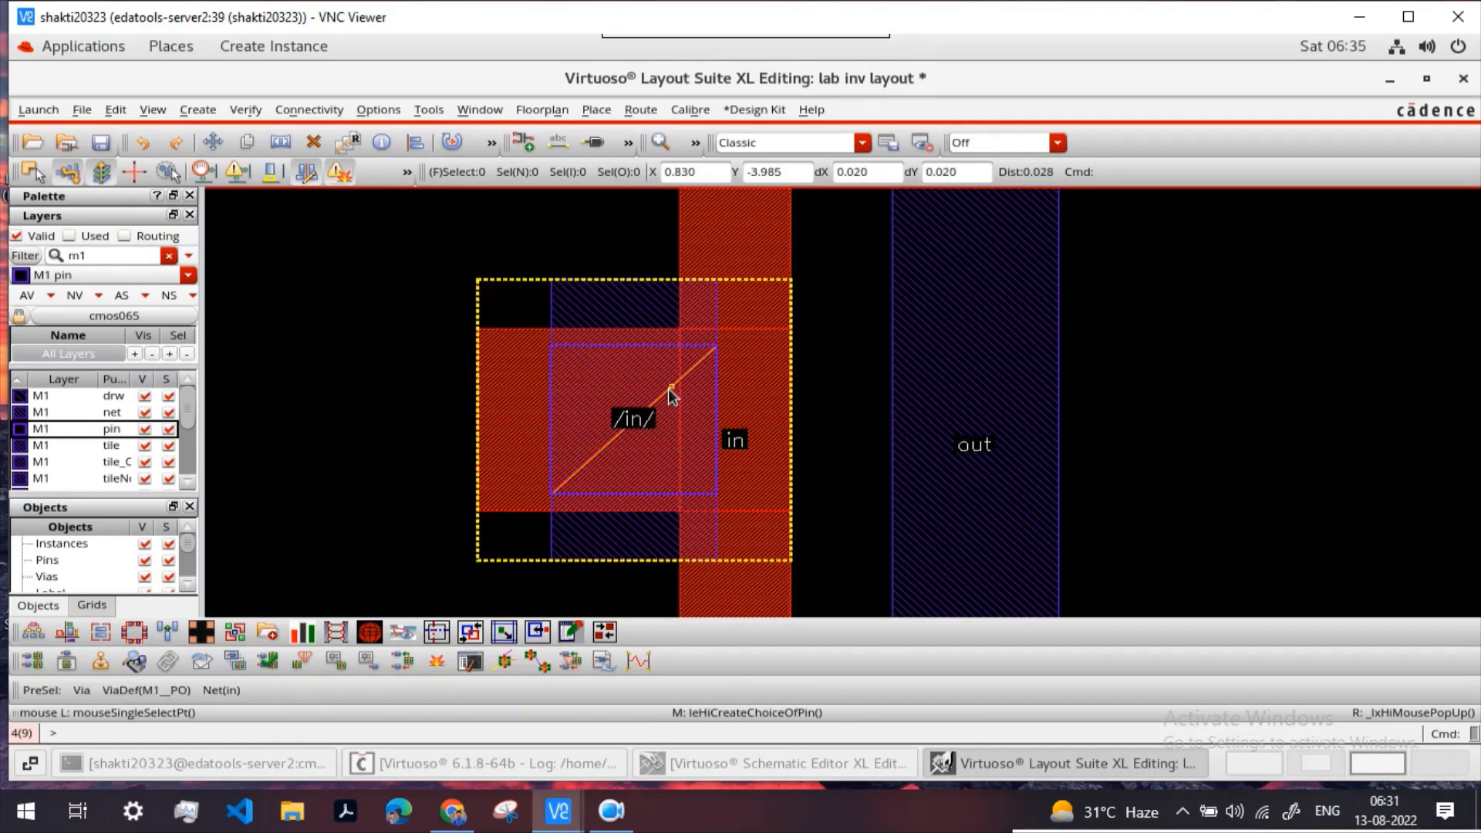
Step: Set up a rectangular M1 pin with terminal name out and I/O type output
{"action": "scroll", "coordinate": [669, 390], "scroll_direction": "down", "scroll_amount": 2}
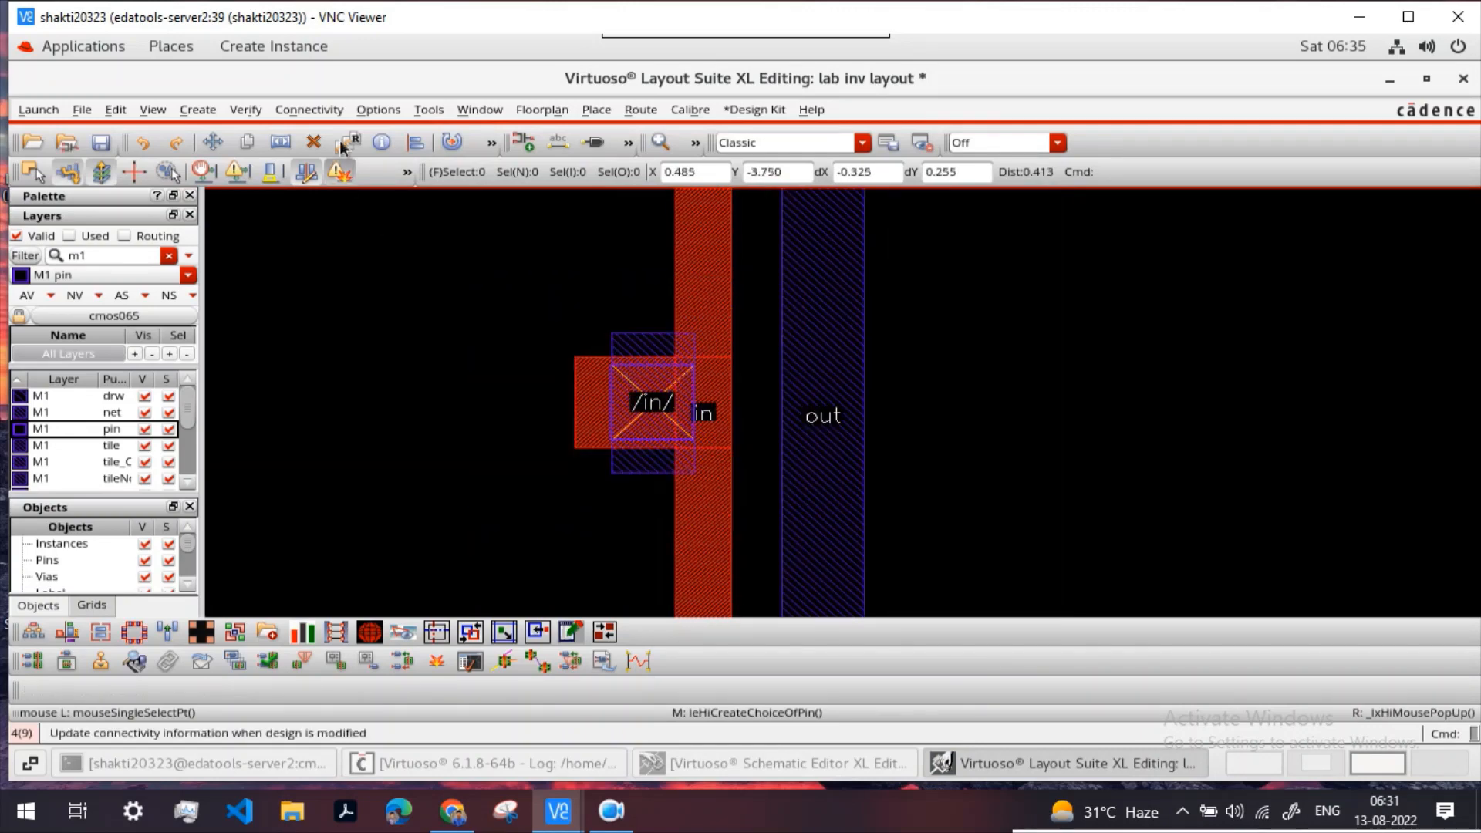
{"action": "left_click", "coordinate": [193, 109]}
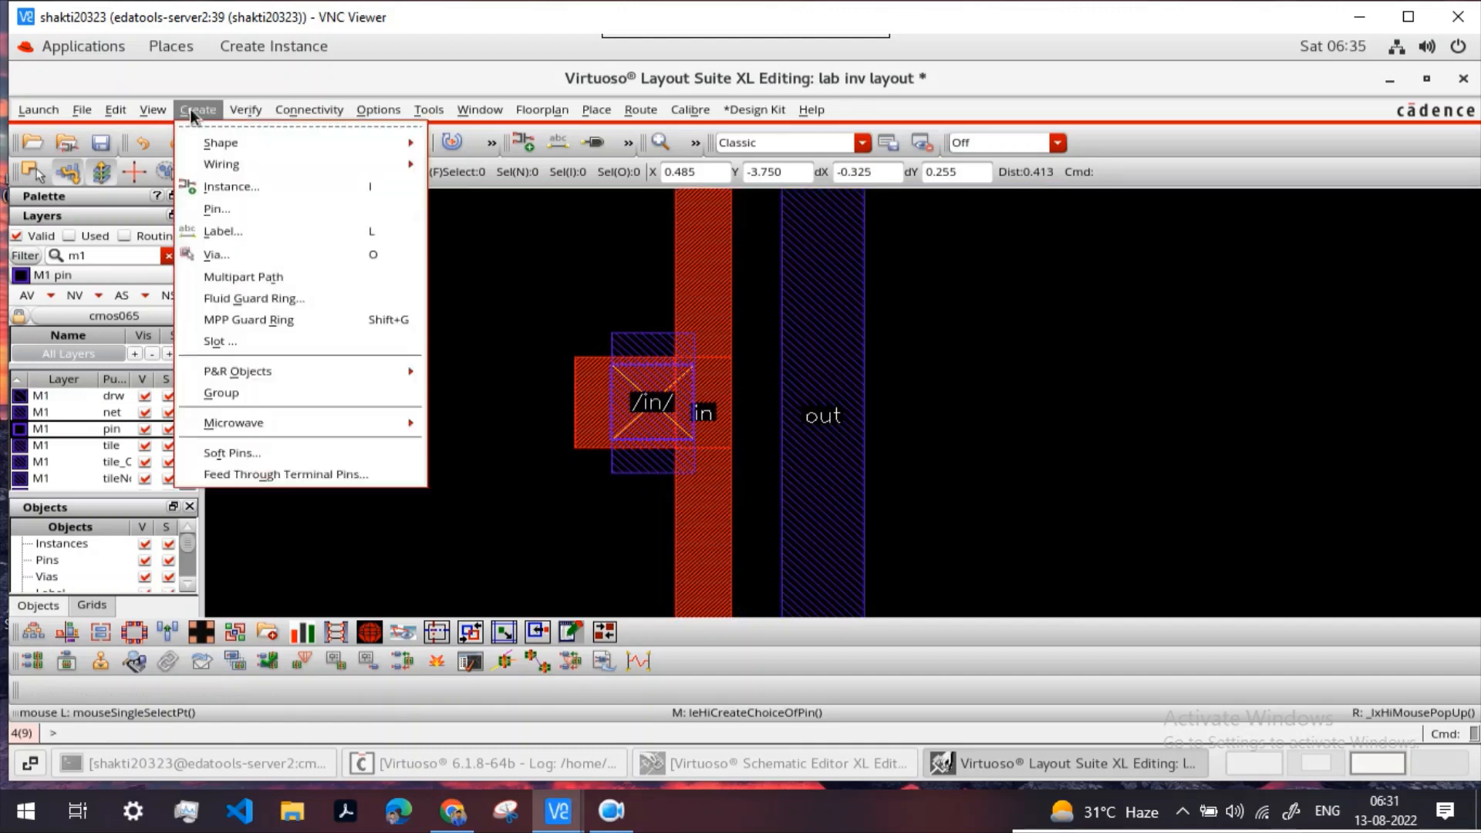
{"action": "left_click", "coordinate": [248, 210]}
{"action": "left_click", "coordinate": [743, 185]}
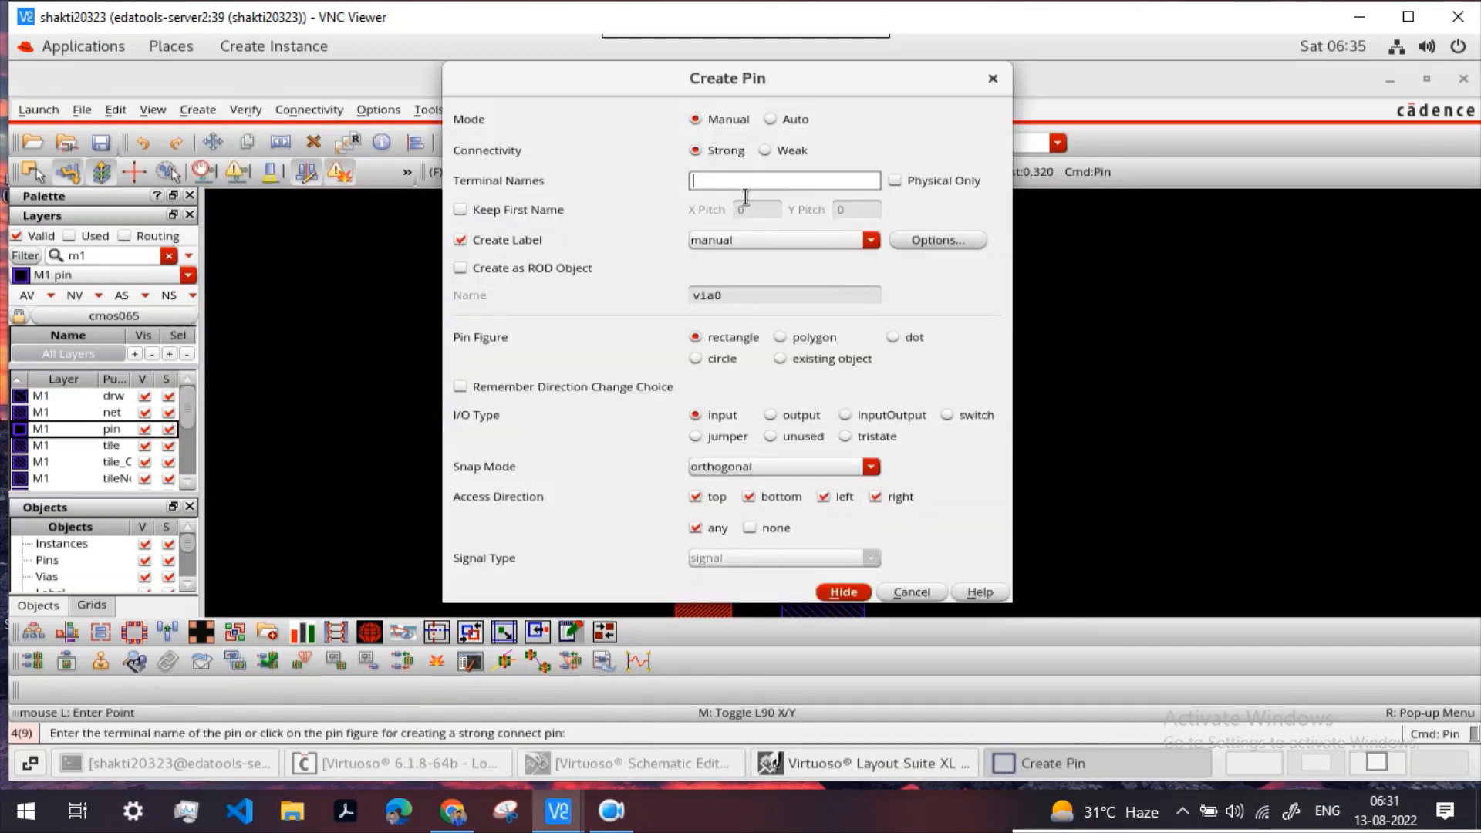
{"action": "type", "text": "out"}
{"action": "left_click", "coordinate": [770, 416]}
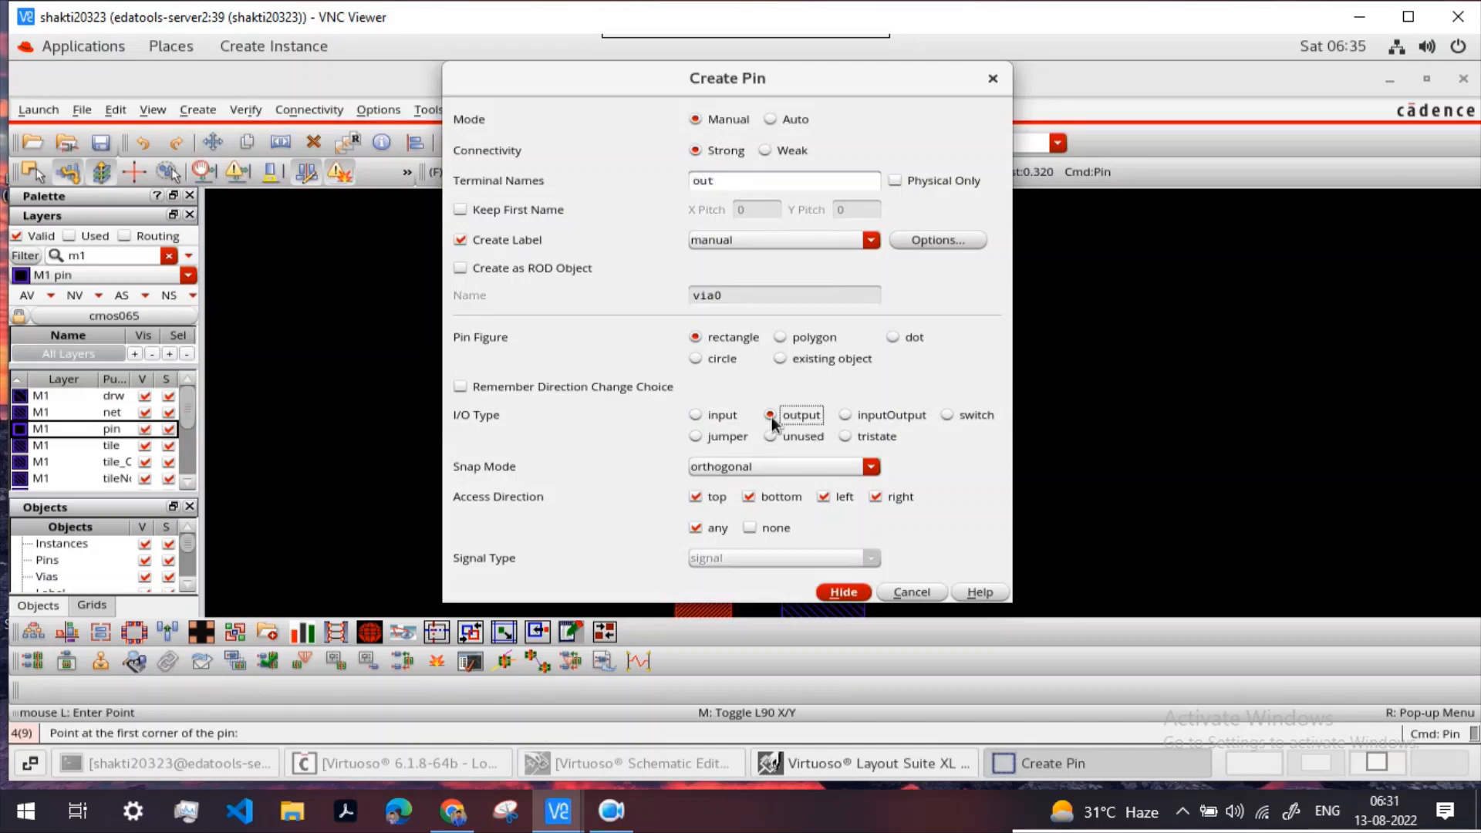
{"action": "left_click", "coordinate": [843, 592]}
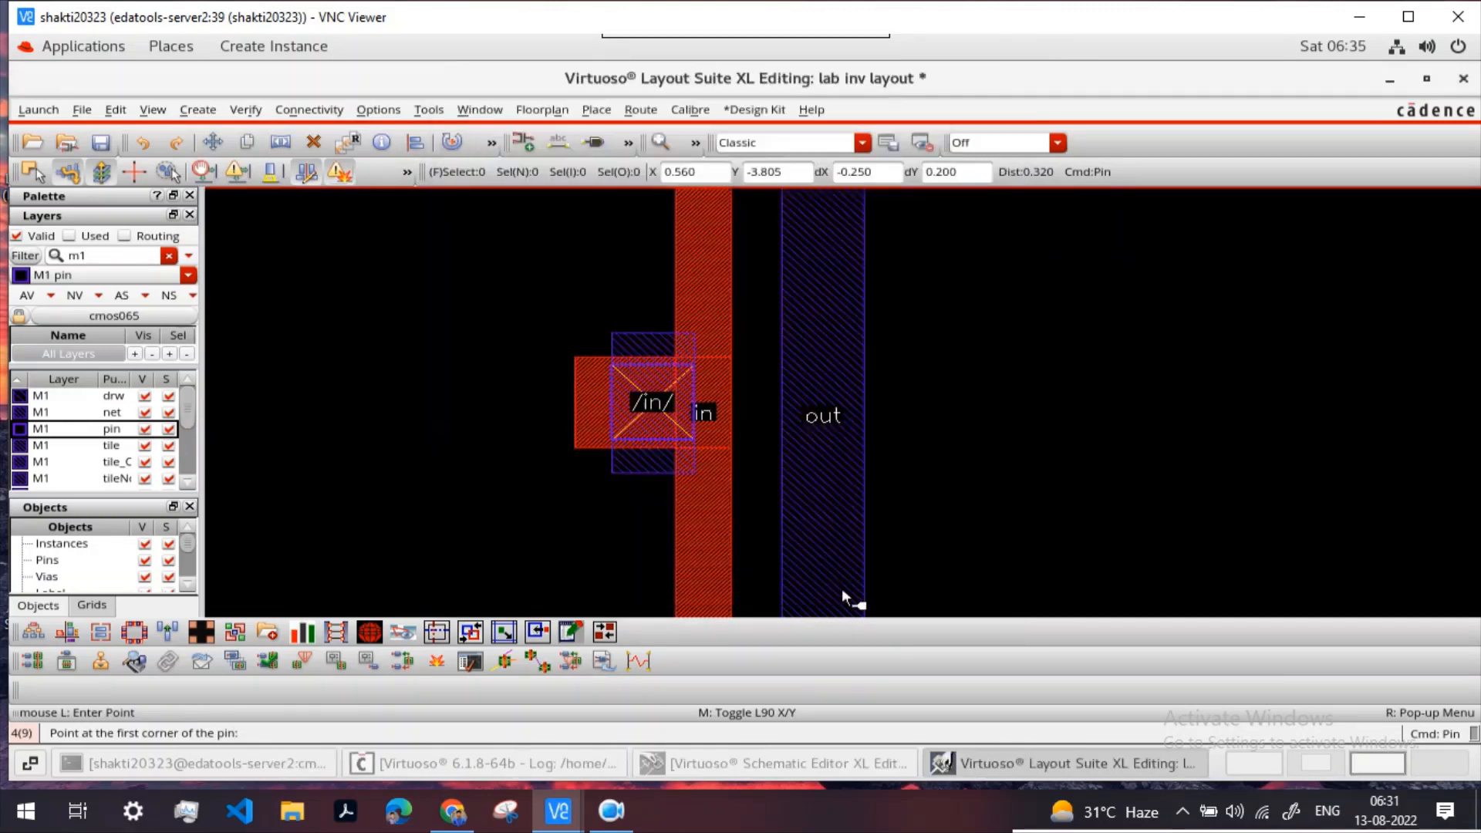
Step: Draw the out pin across the full width of the M1 drain strip, level with the in via, and place its label inside
{"action": "left_click", "coordinate": [781, 366]}
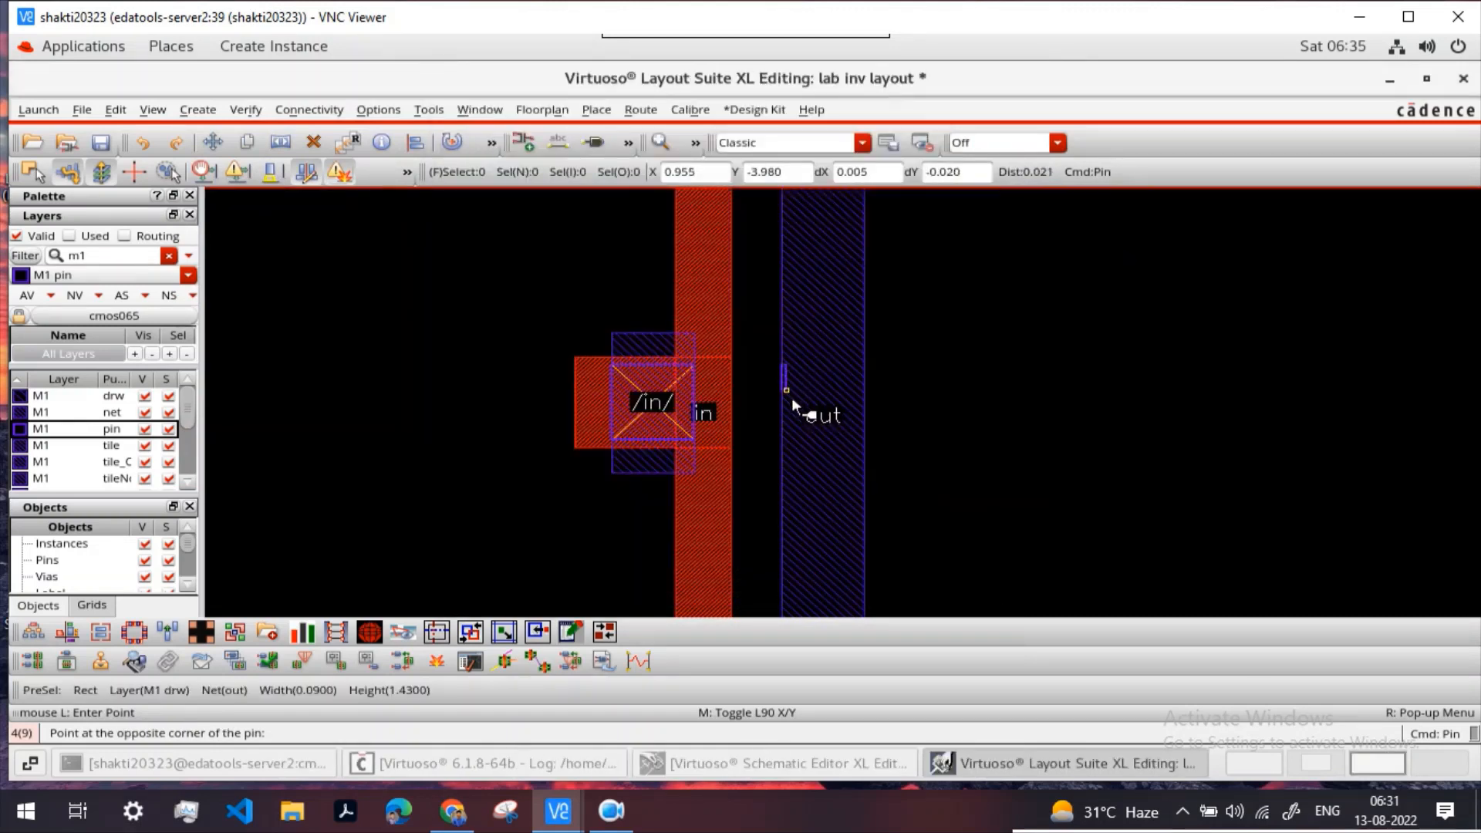
{"action": "left_click", "coordinate": [857, 478]}
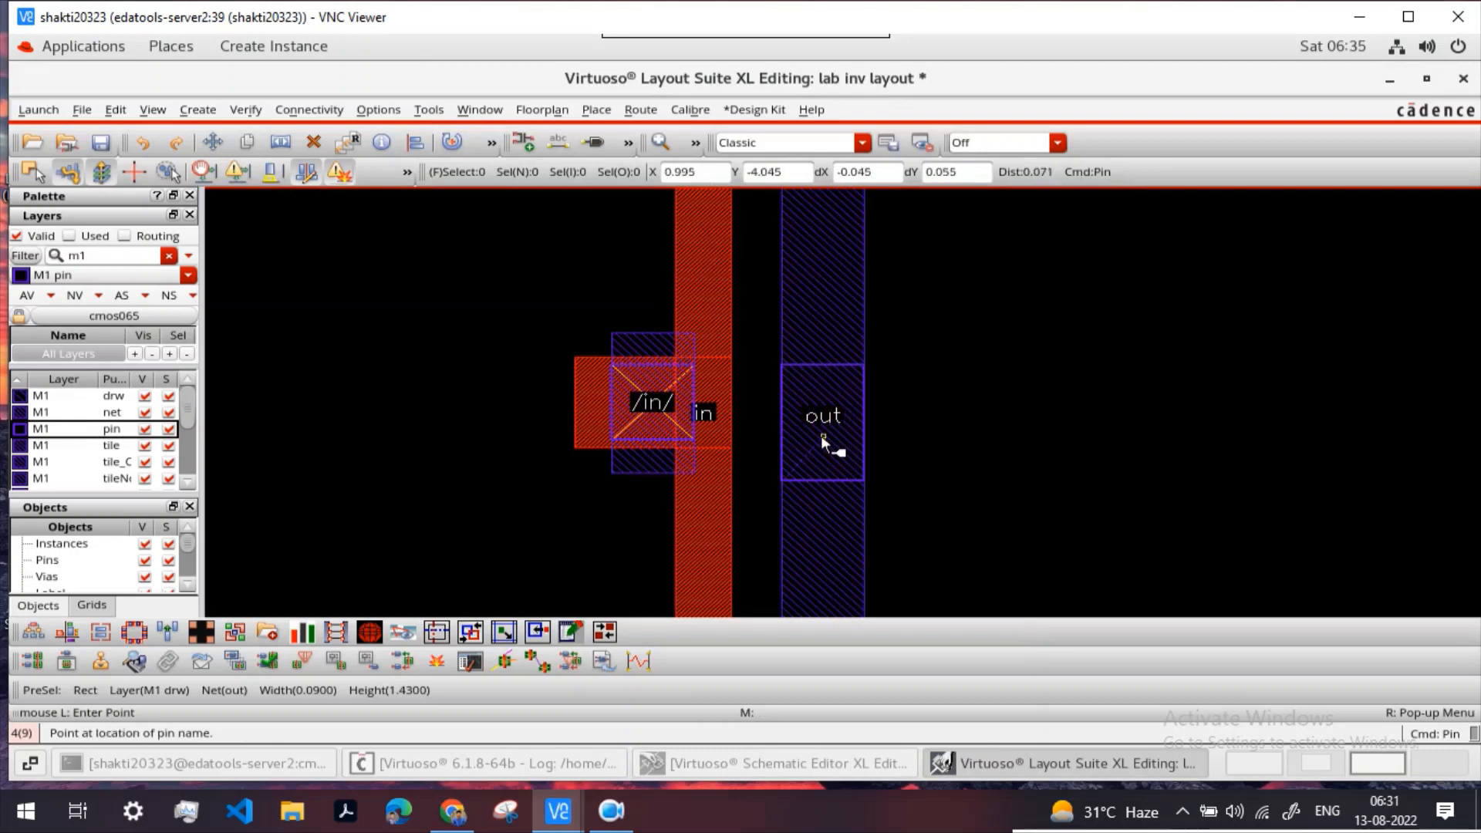
{"action": "left_click", "coordinate": [815, 433]}
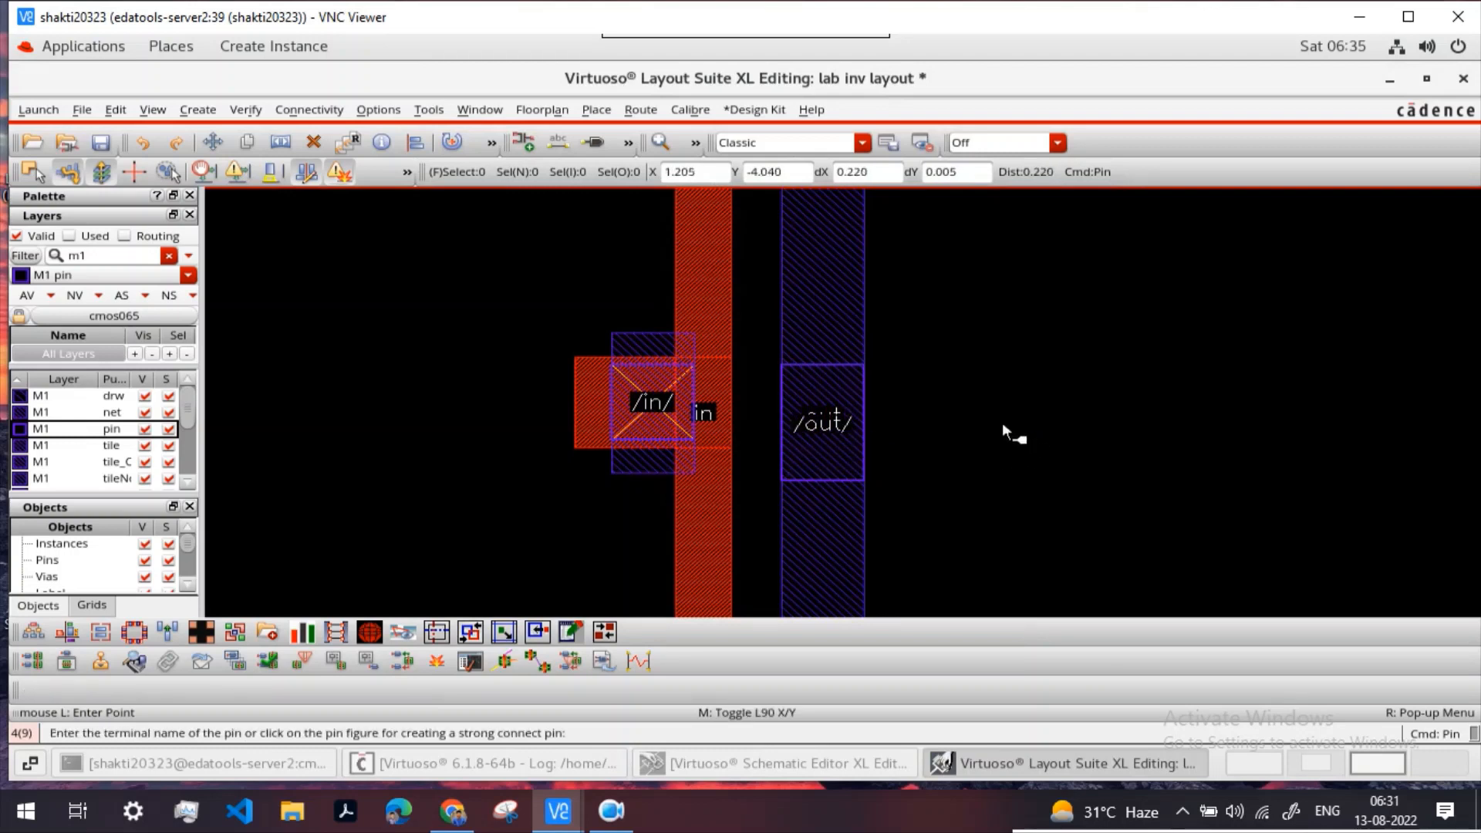
{"action": "key", "text": "Escape"}
Step: Set up a rectangular M1 pin with terminal name vdd and I/O type input
{"action": "scroll", "coordinate": [795, 425], "scroll_direction": "up", "scroll_amount": 3}
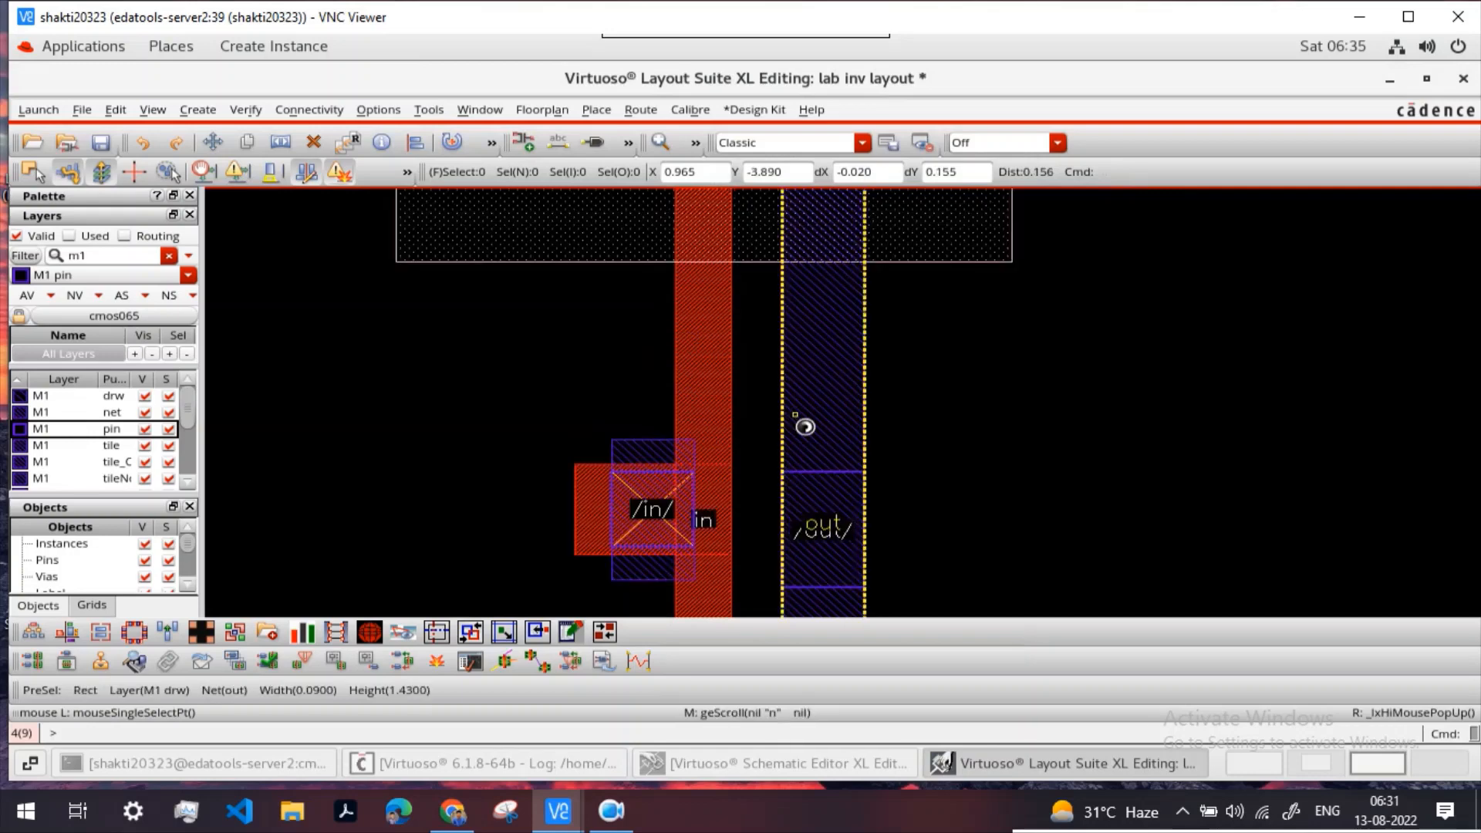
{"action": "scroll", "coordinate": [794, 418], "scroll_direction": "up", "scroll_amount": 5}
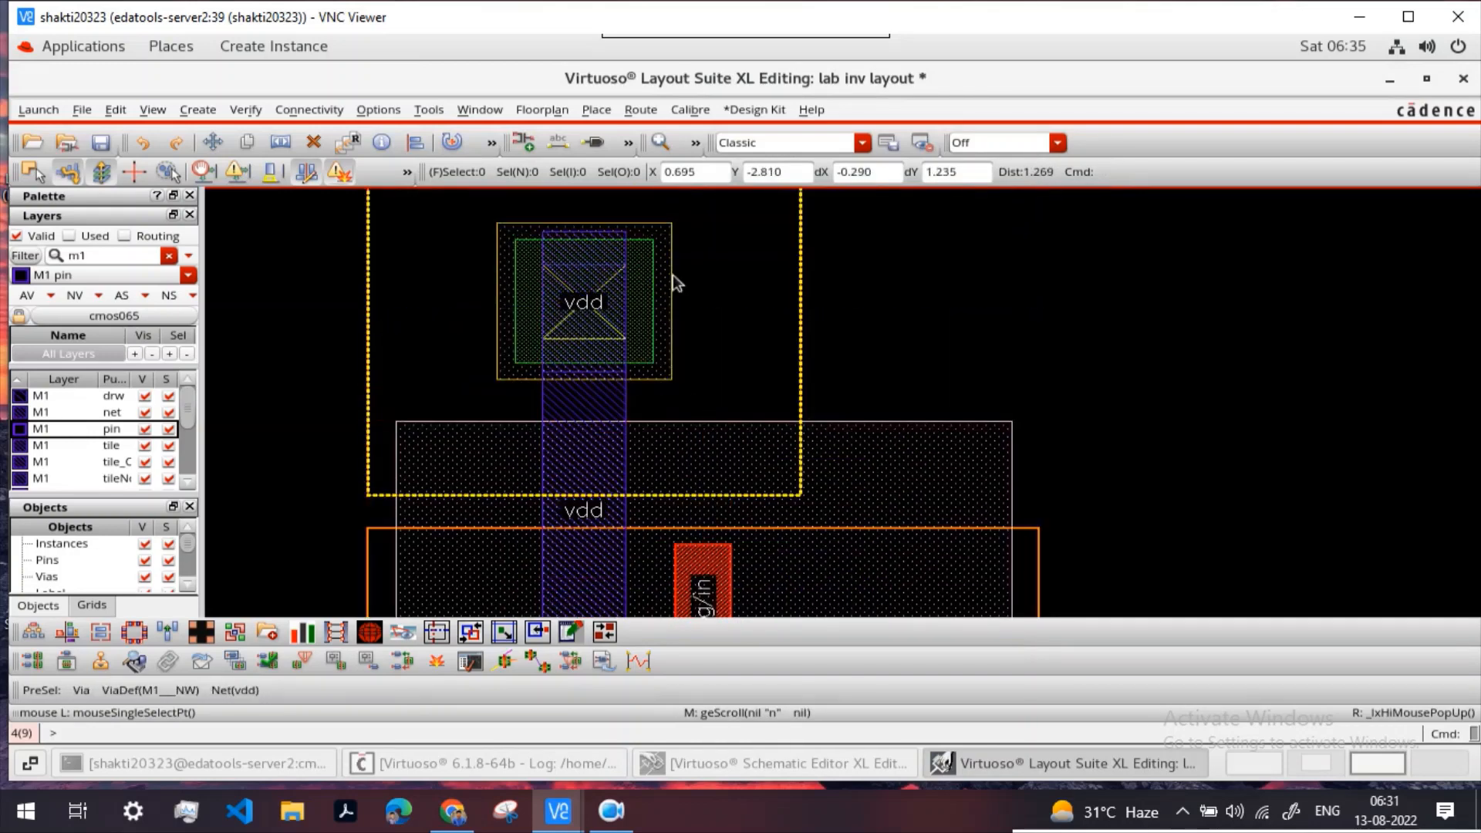
{"action": "left_click", "coordinate": [197, 110]}
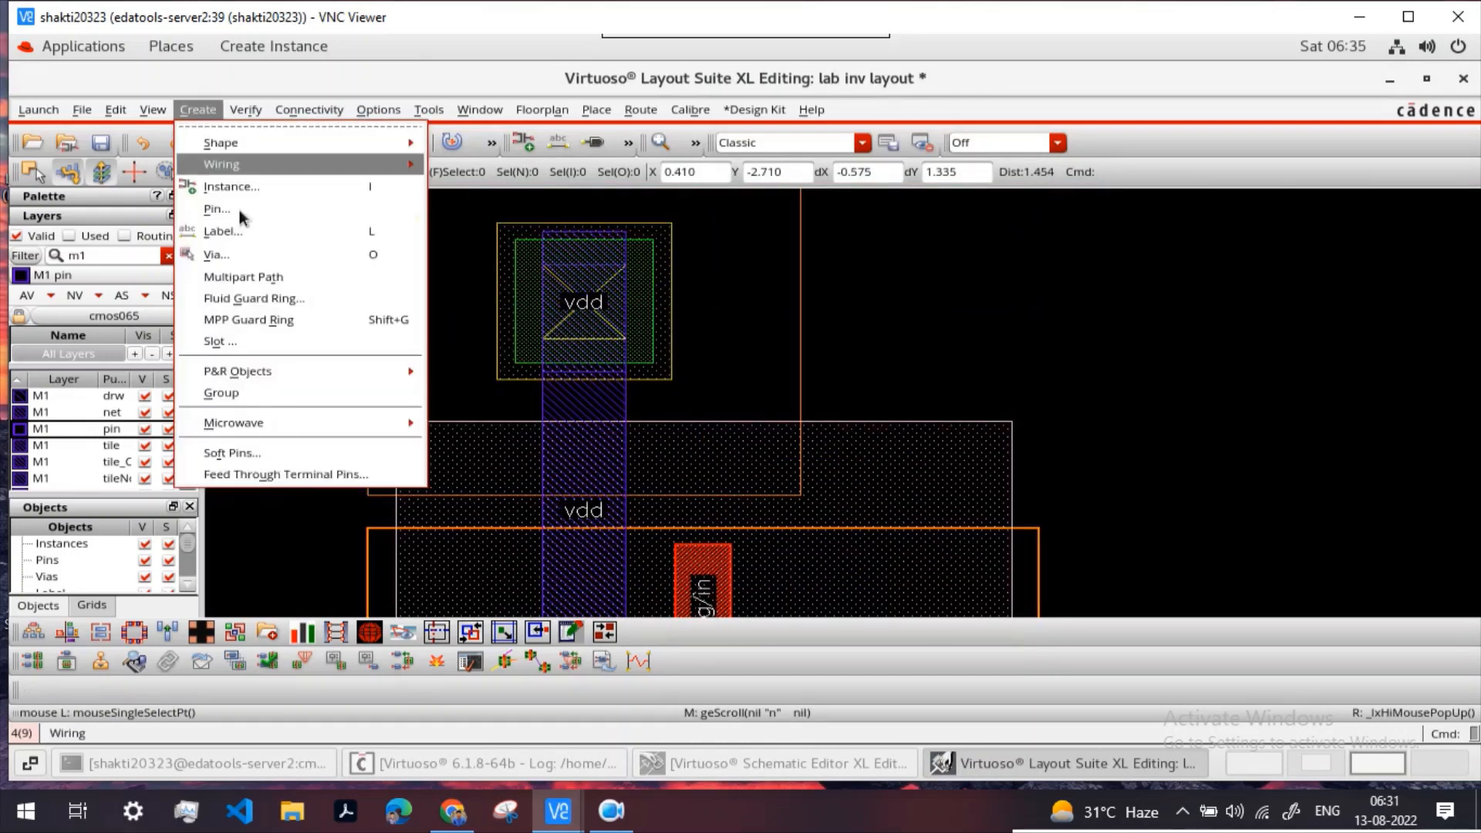
{"action": "left_click", "coordinate": [217, 209]}
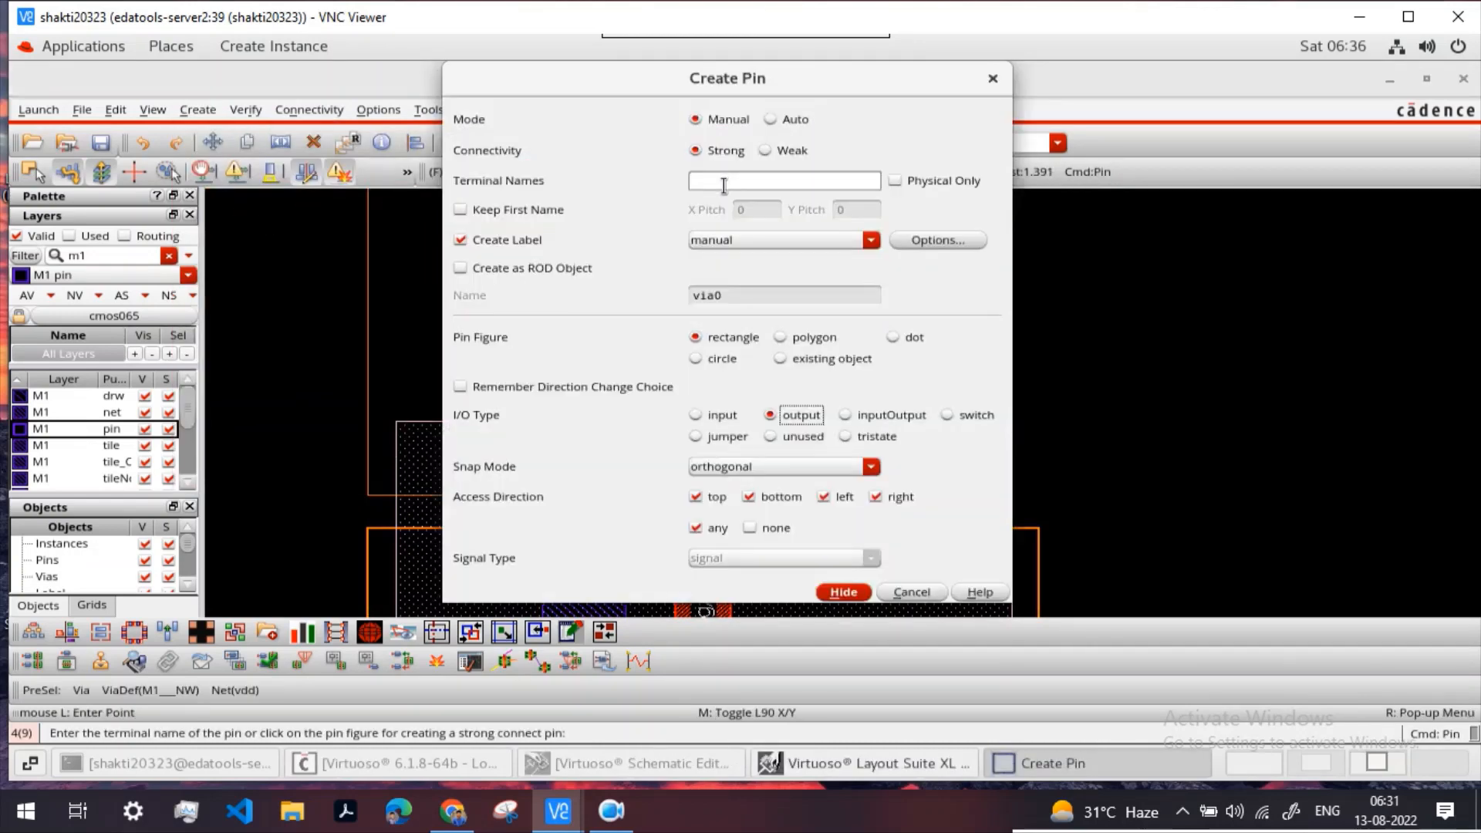
{"action": "type", "text": "vdd"}
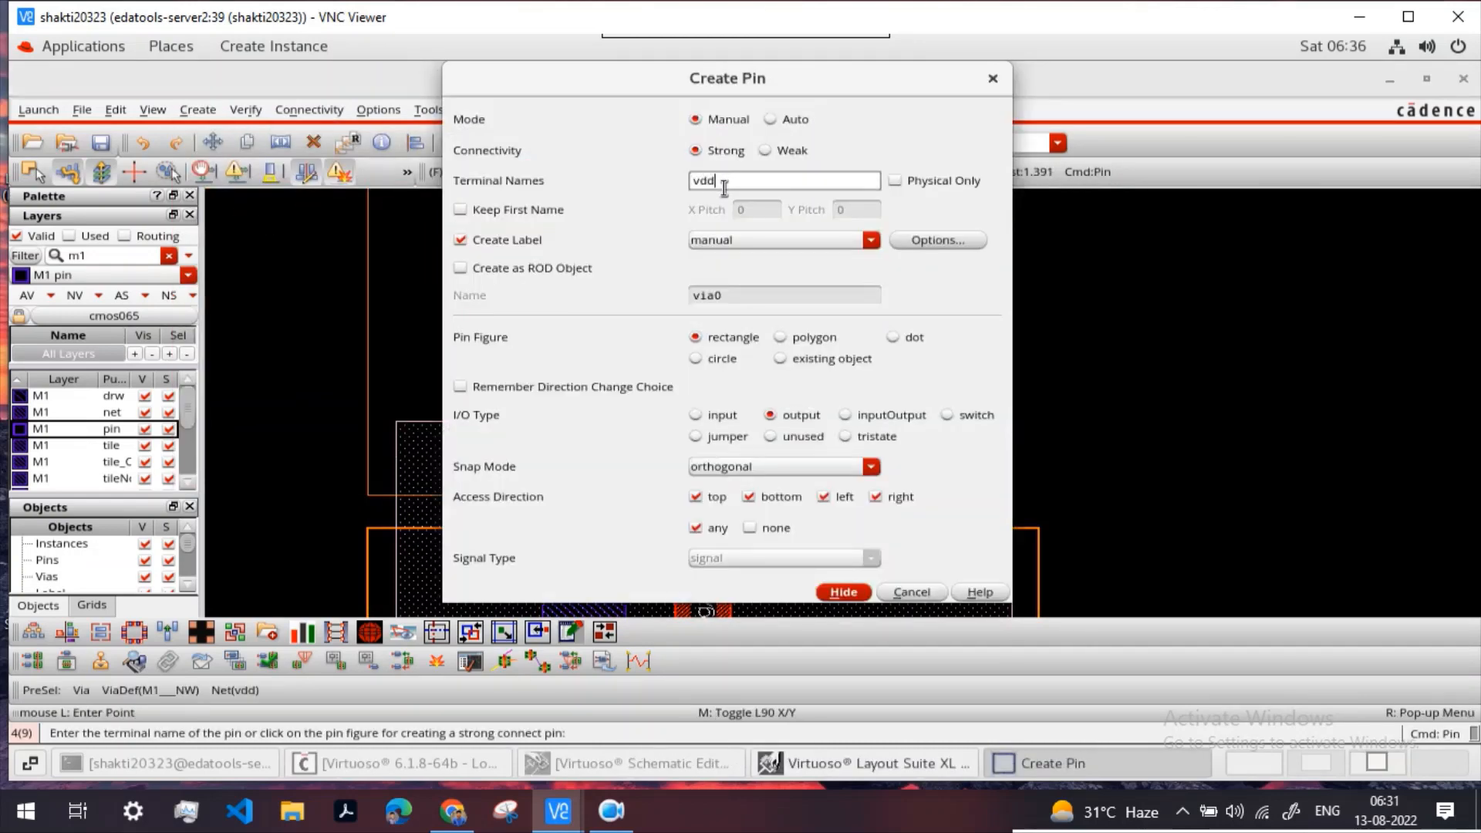
{"action": "left_click", "coordinate": [704, 415]}
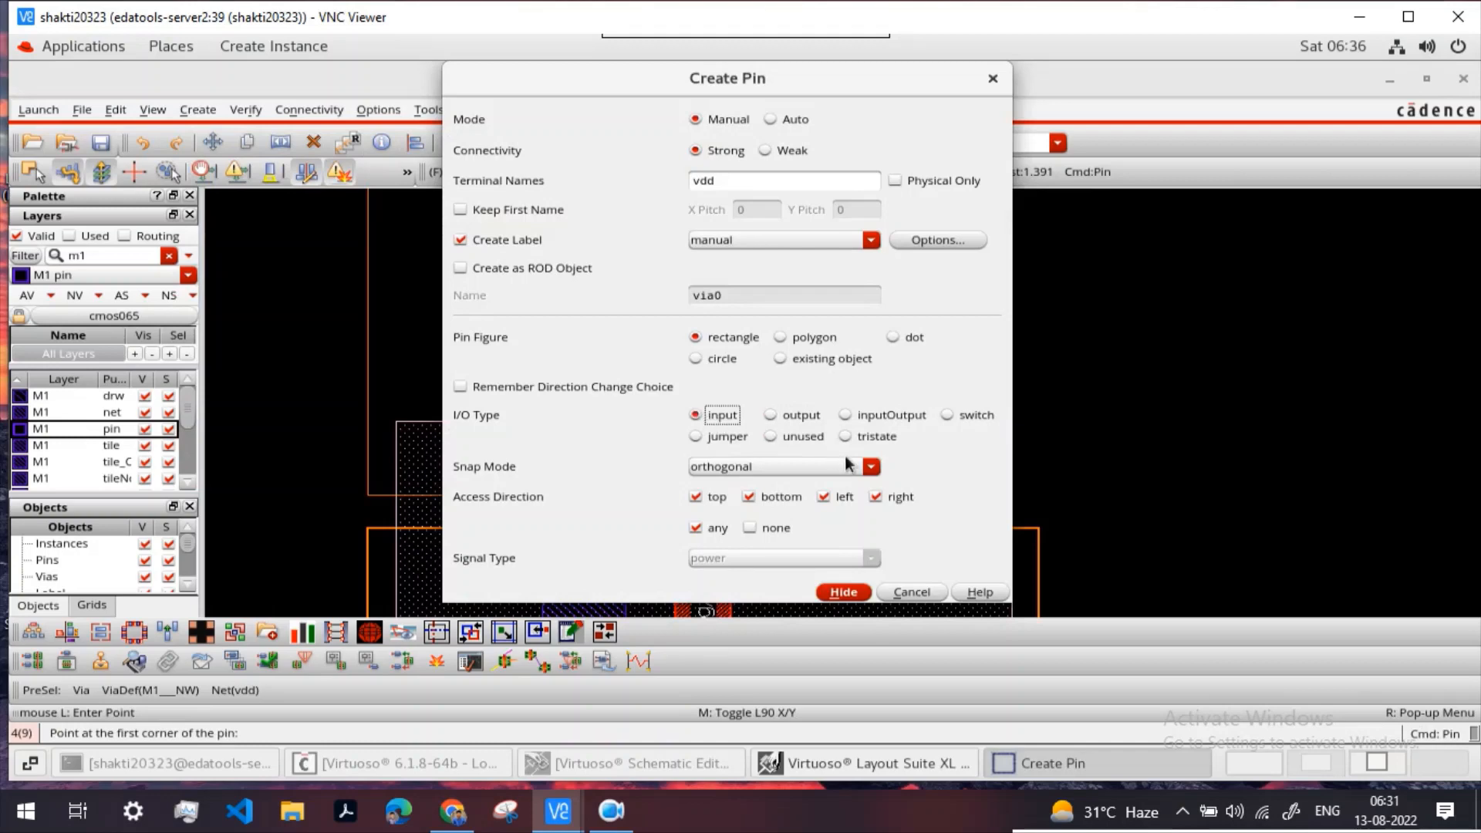
{"action": "left_click", "coordinate": [844, 593]}
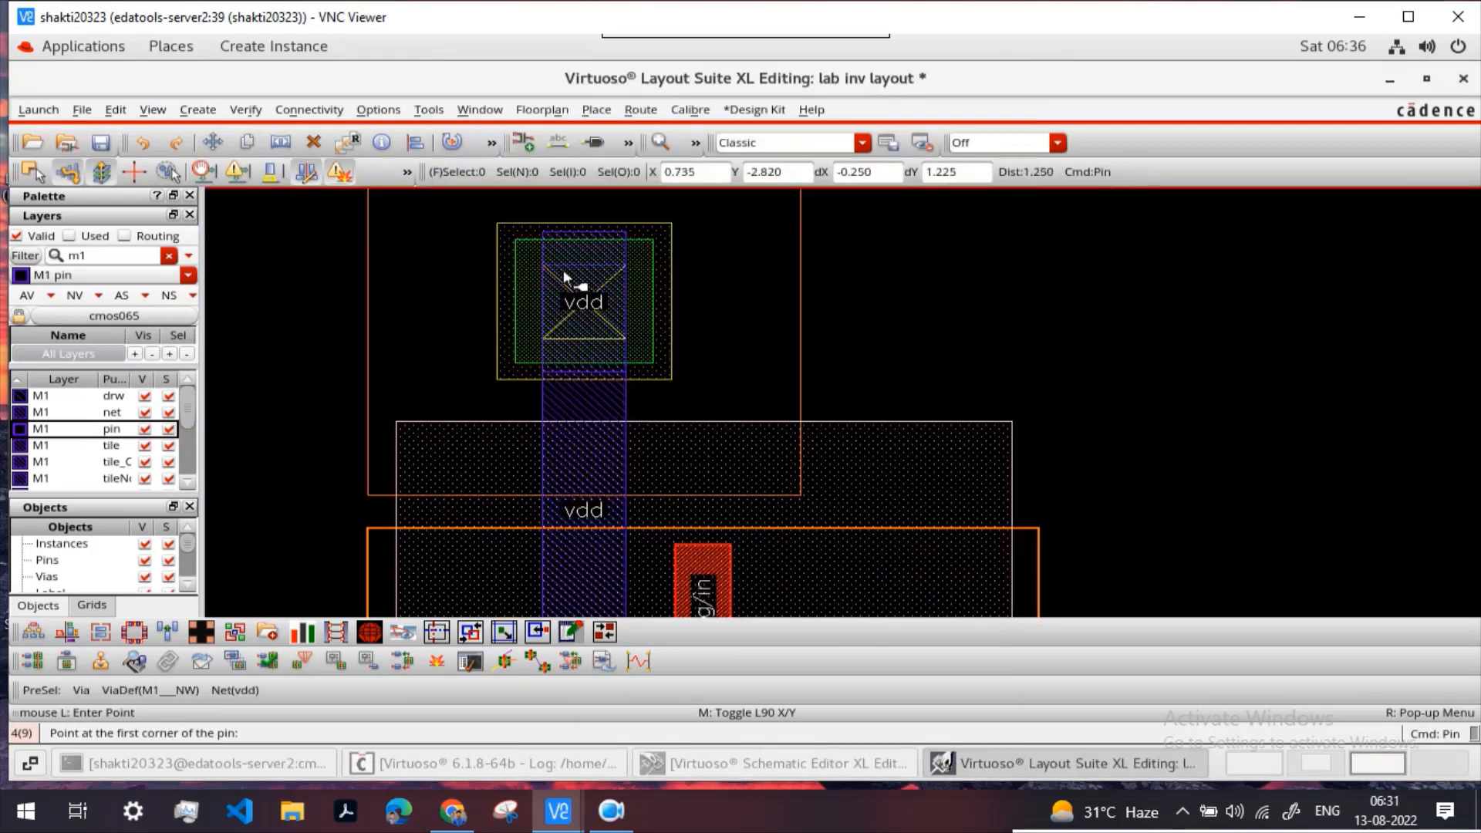
Step: Draw the vdd pin over the crossed square of the n-well contact above the PMOS, and place its label at the centre
{"action": "left_click", "coordinate": [542, 265]}
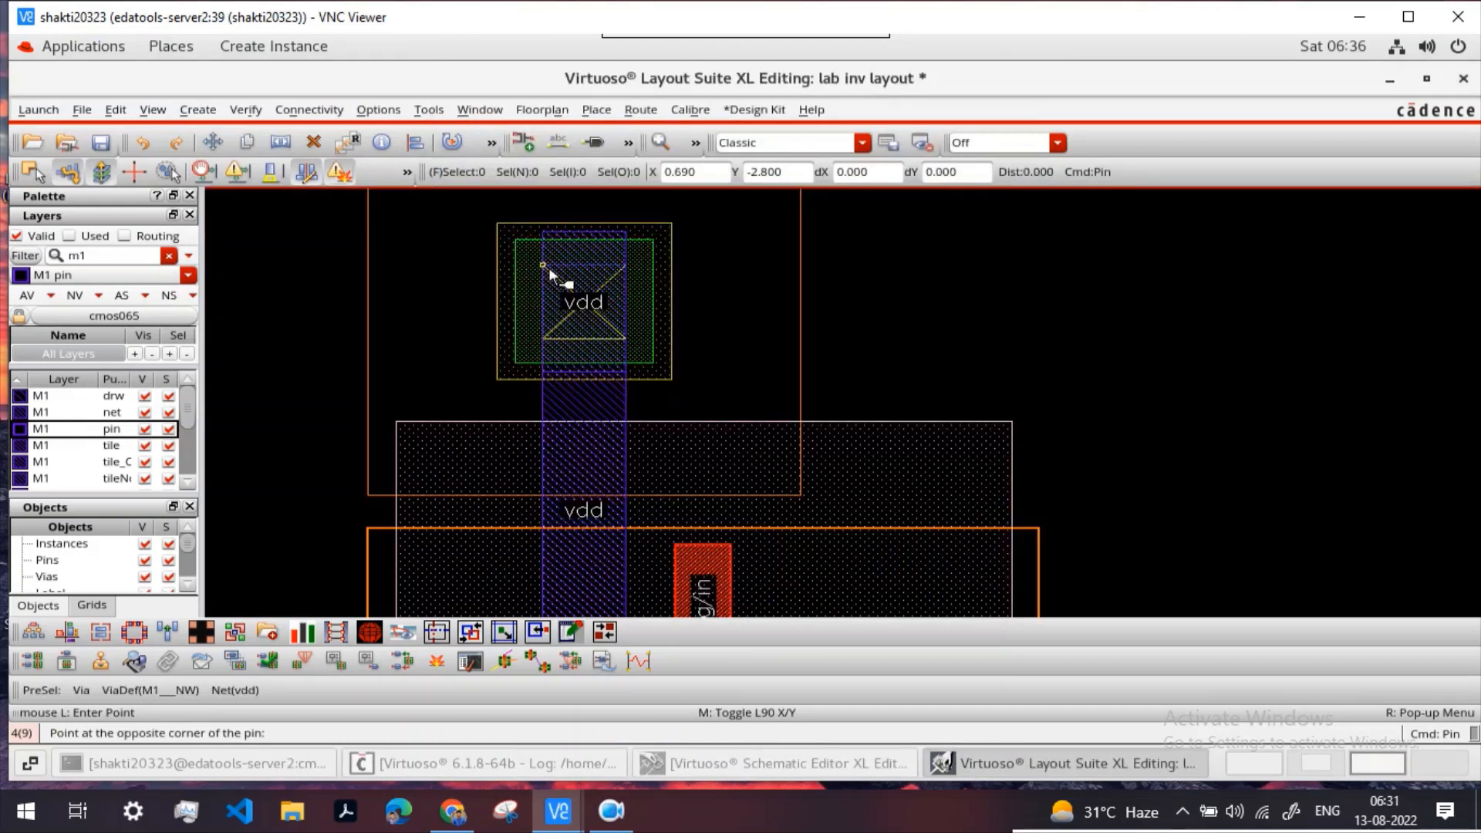
{"action": "left_click", "coordinate": [625, 337]}
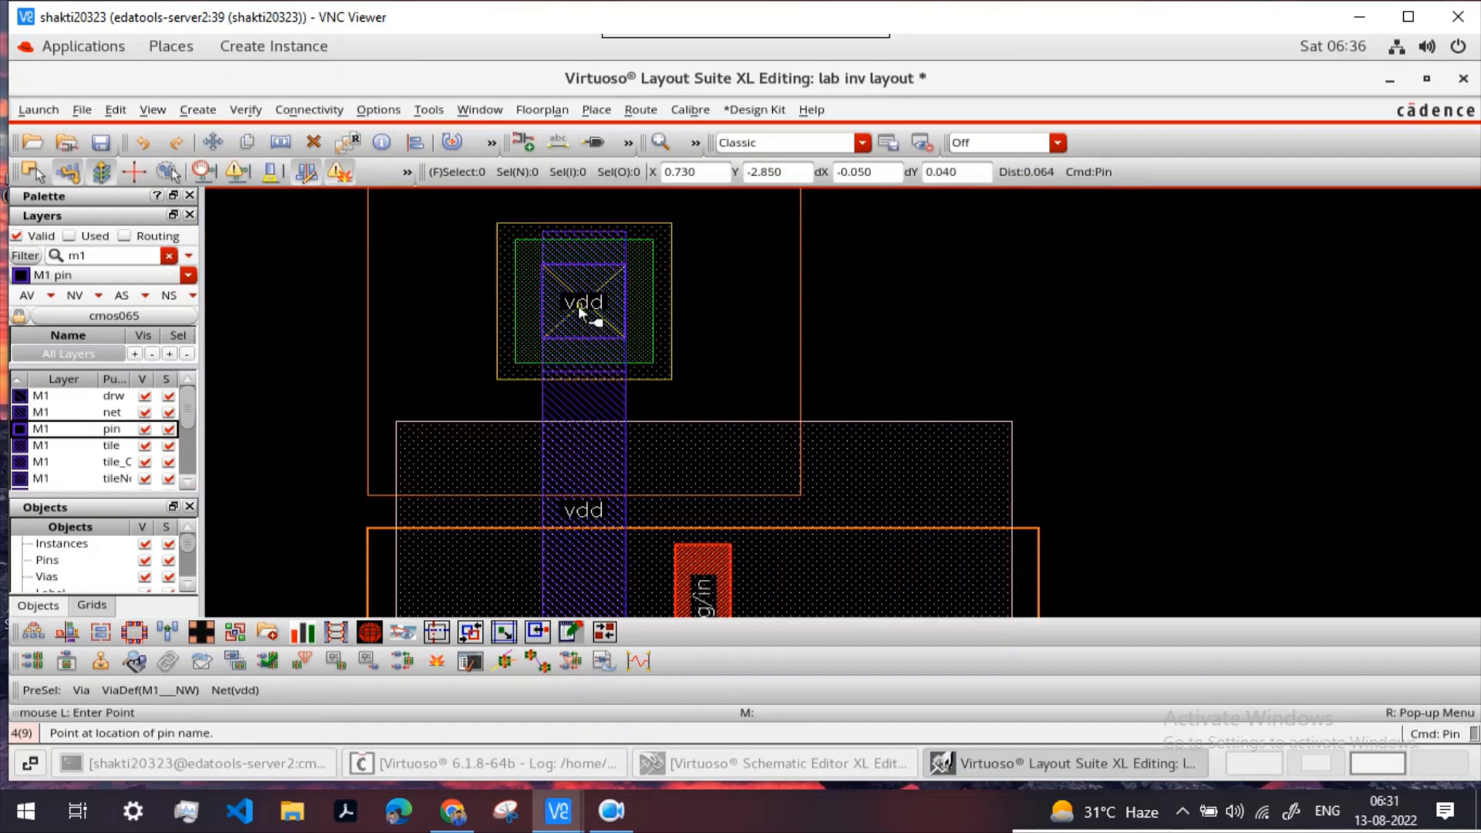
{"action": "left_click", "coordinate": [581, 306]}
{"action": "key", "text": "Escape"}
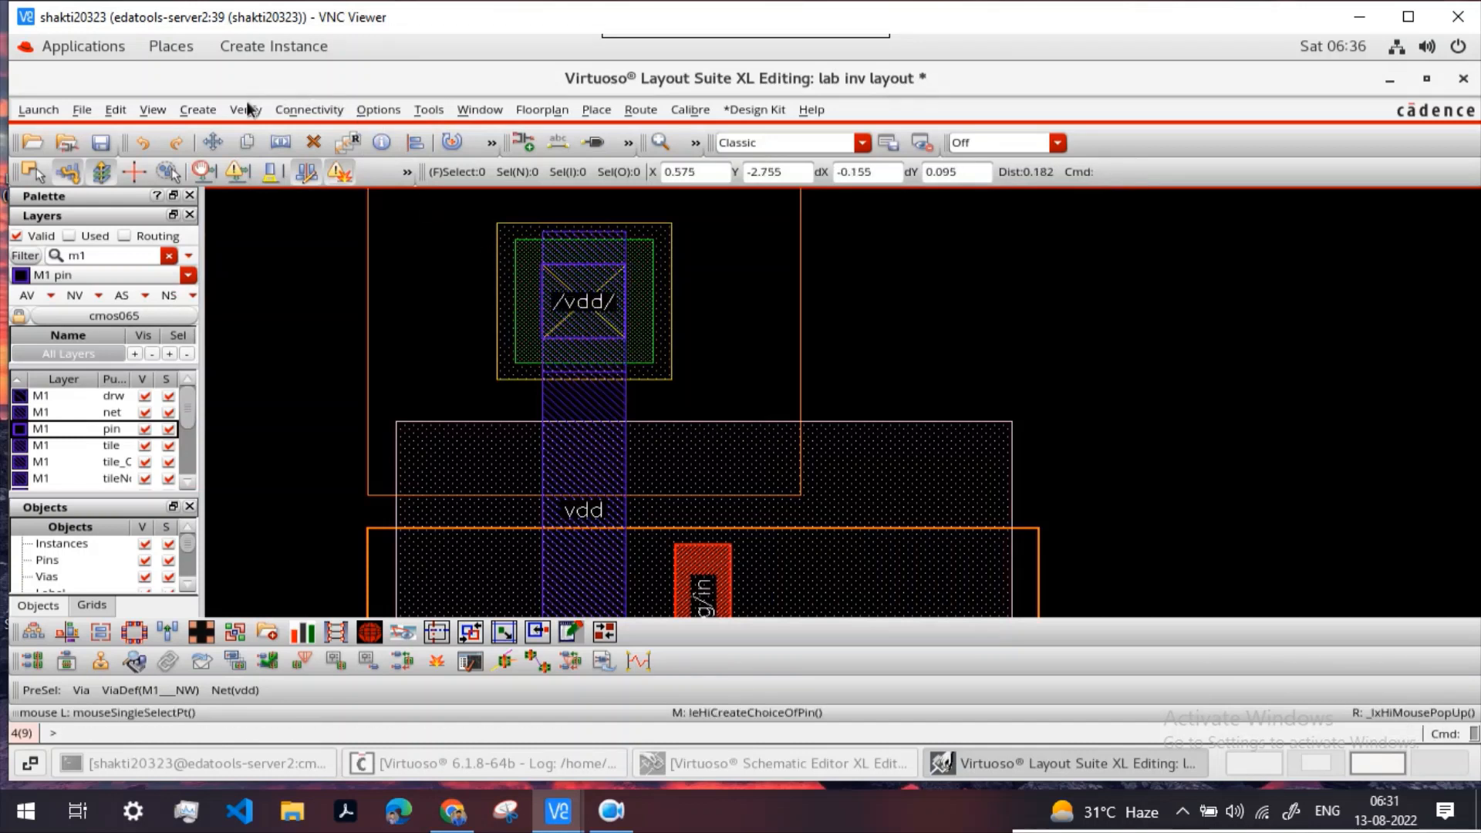
Step: Set up a rectangular M1 pin with terminal name gnd and I/O type inputOutput
{"action": "left_click", "coordinate": [218, 112]}
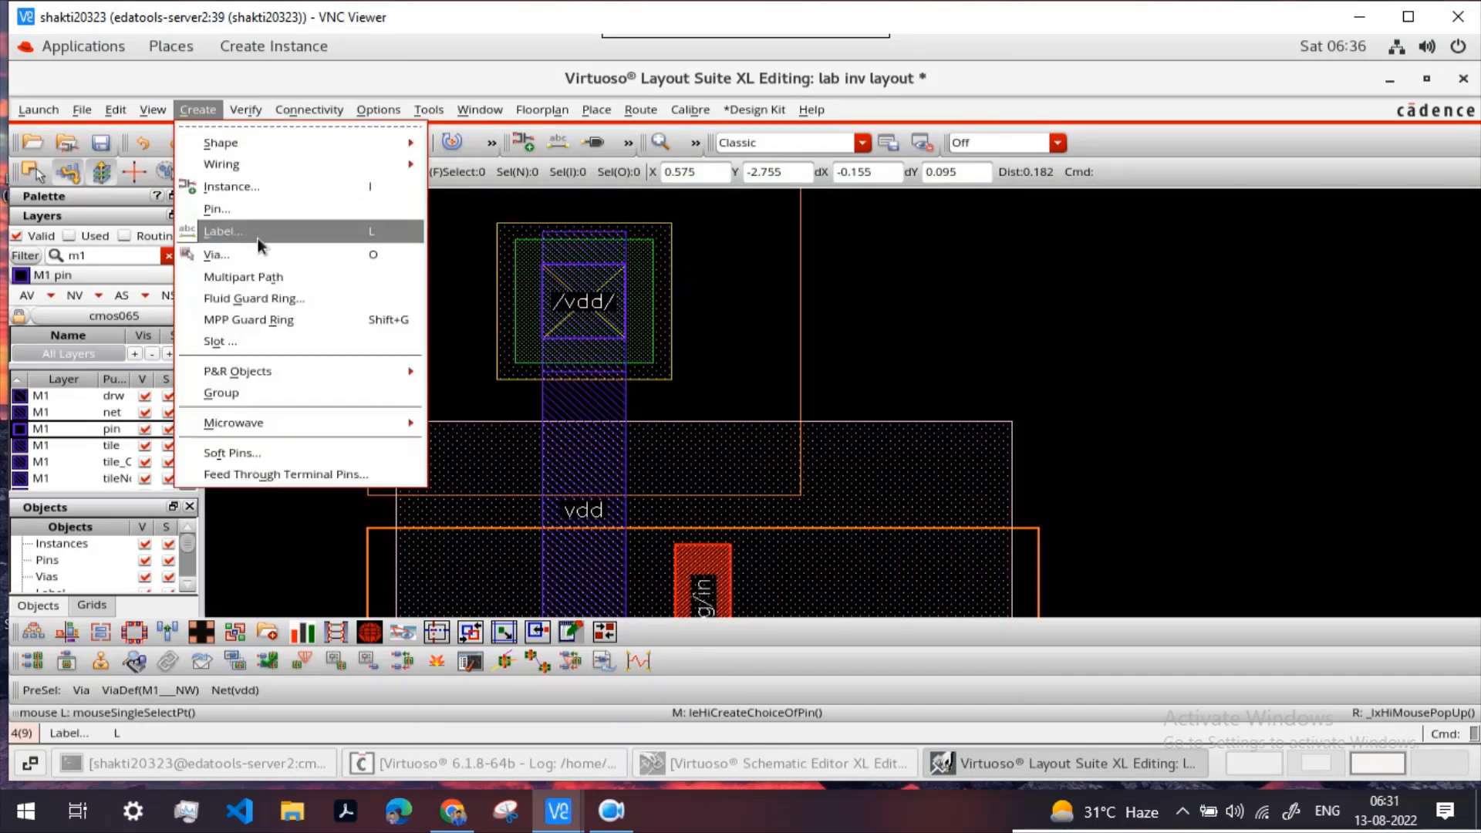
{"action": "left_click", "coordinate": [250, 210]}
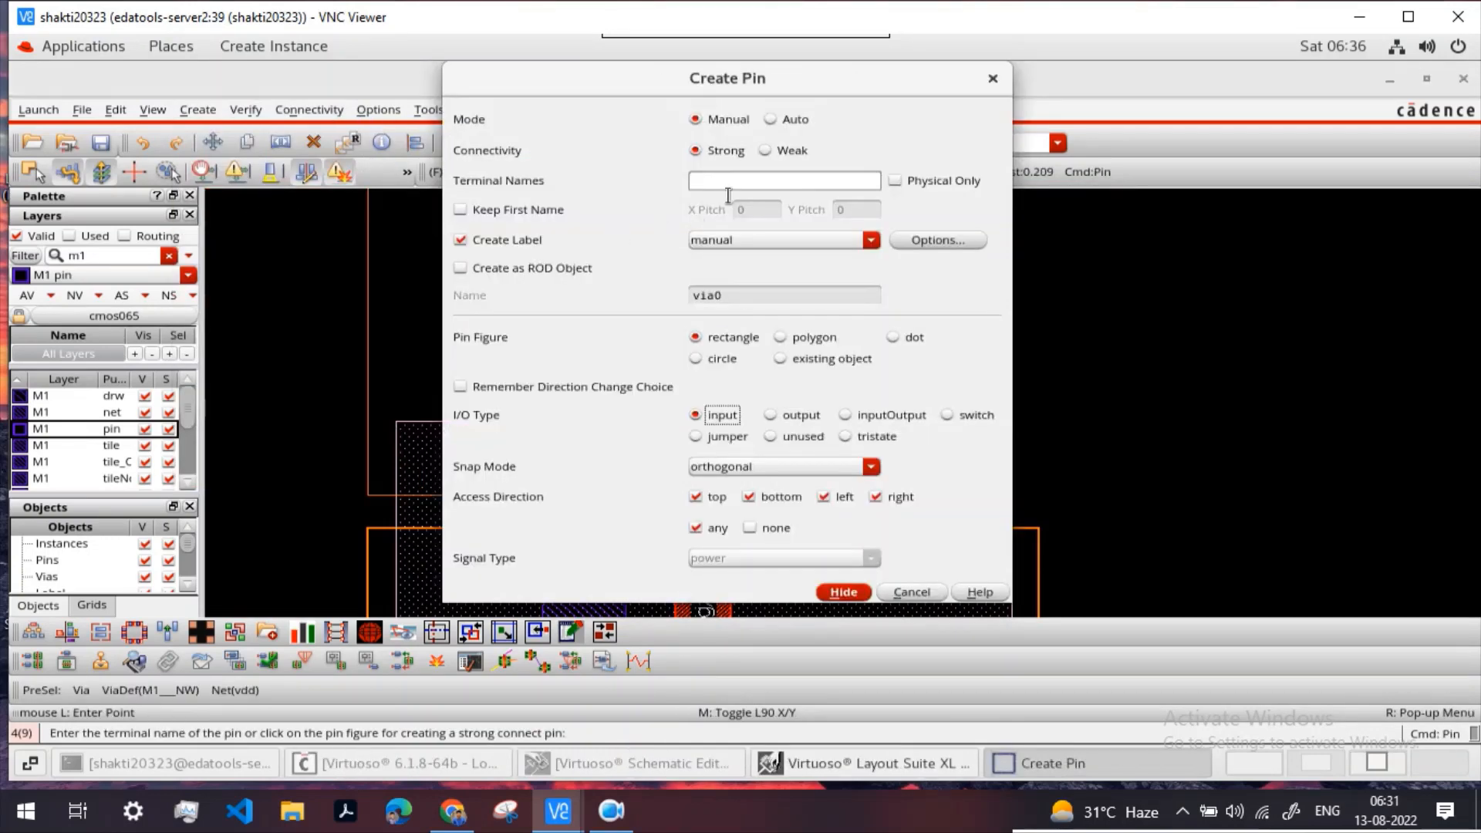
{"action": "type", "text": "gnd"}
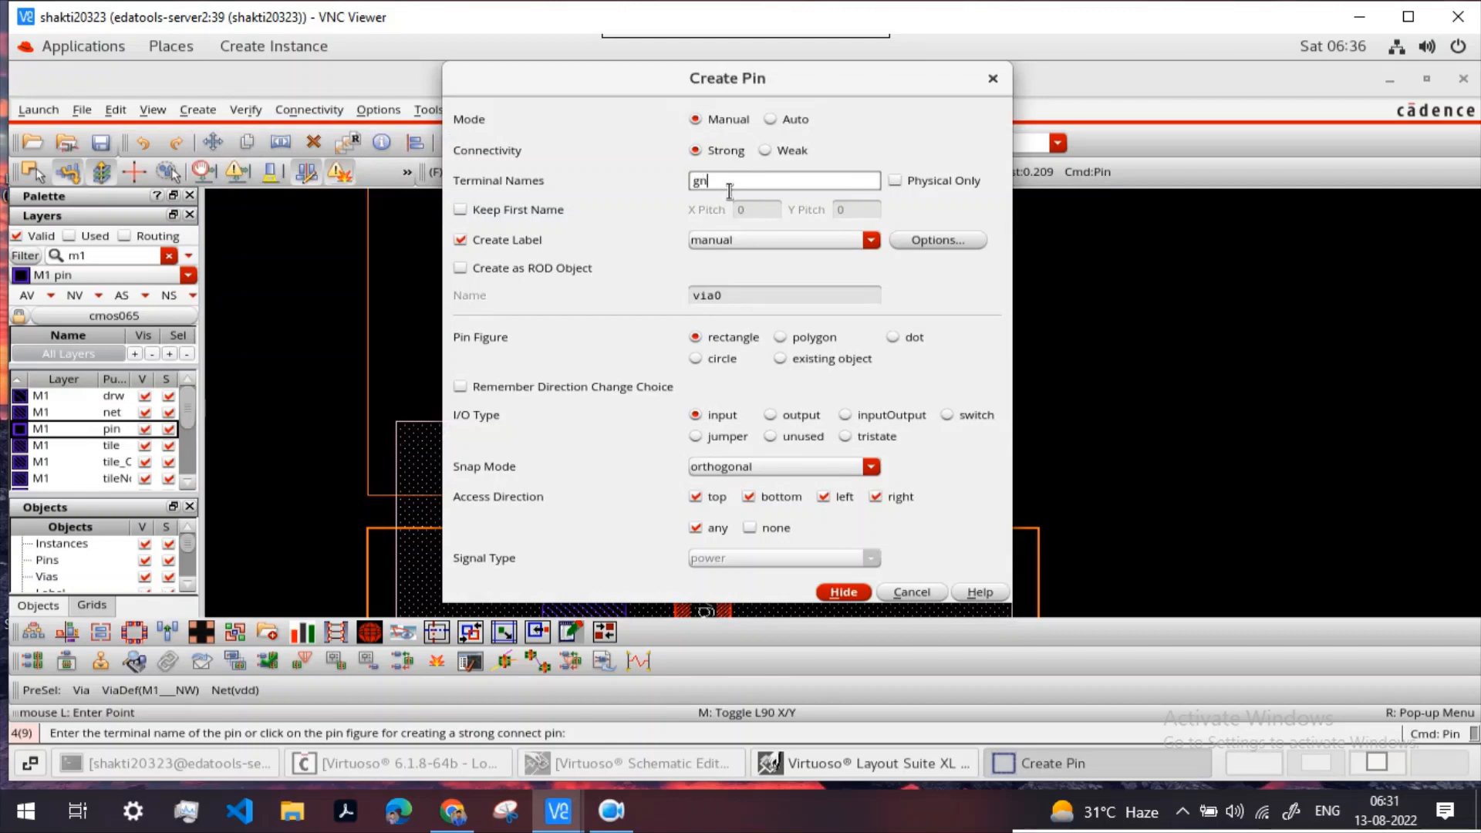
{"action": "left_click", "coordinate": [853, 414]}
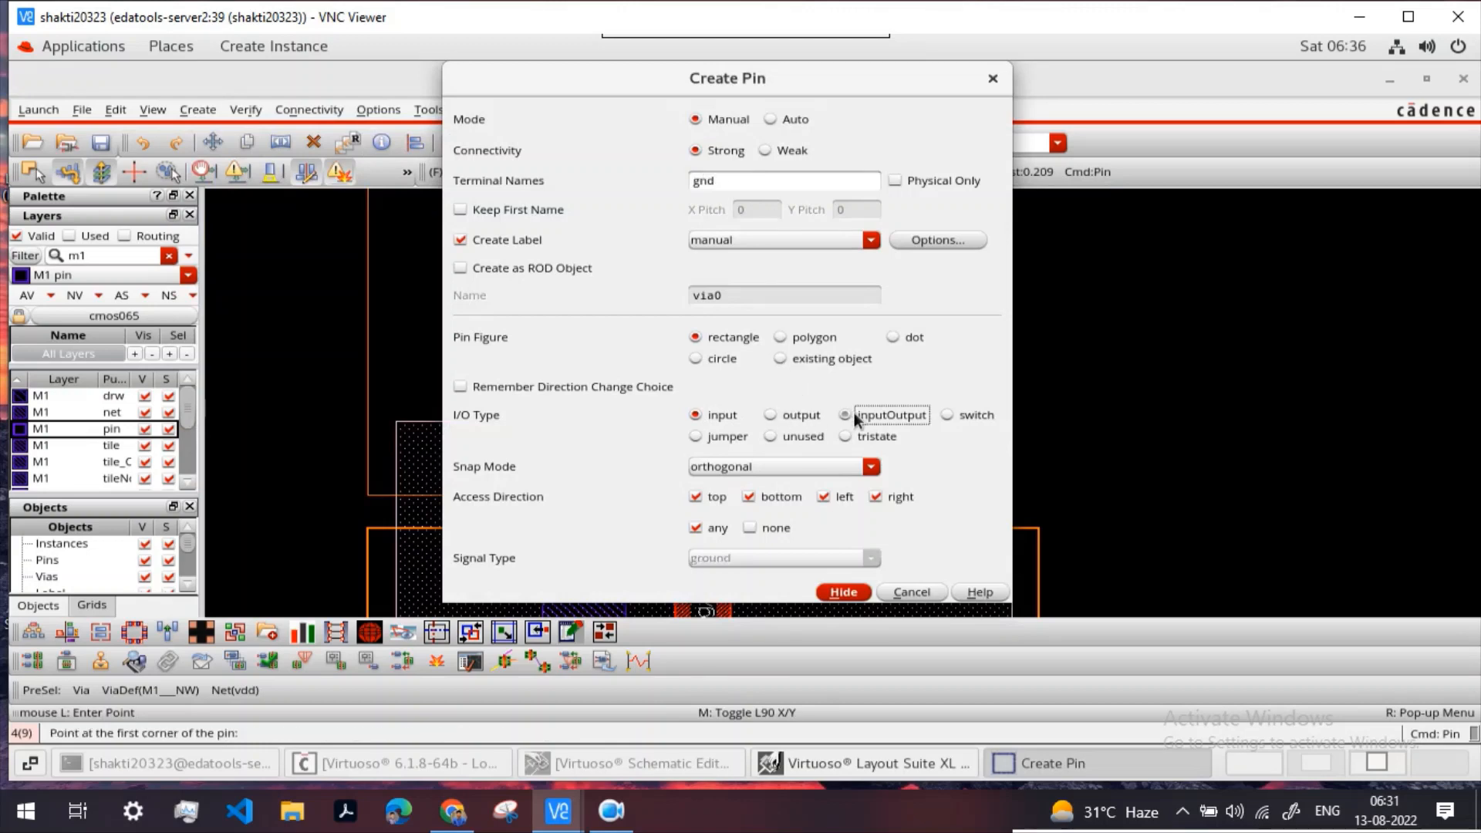
{"action": "left_click", "coordinate": [843, 591]}
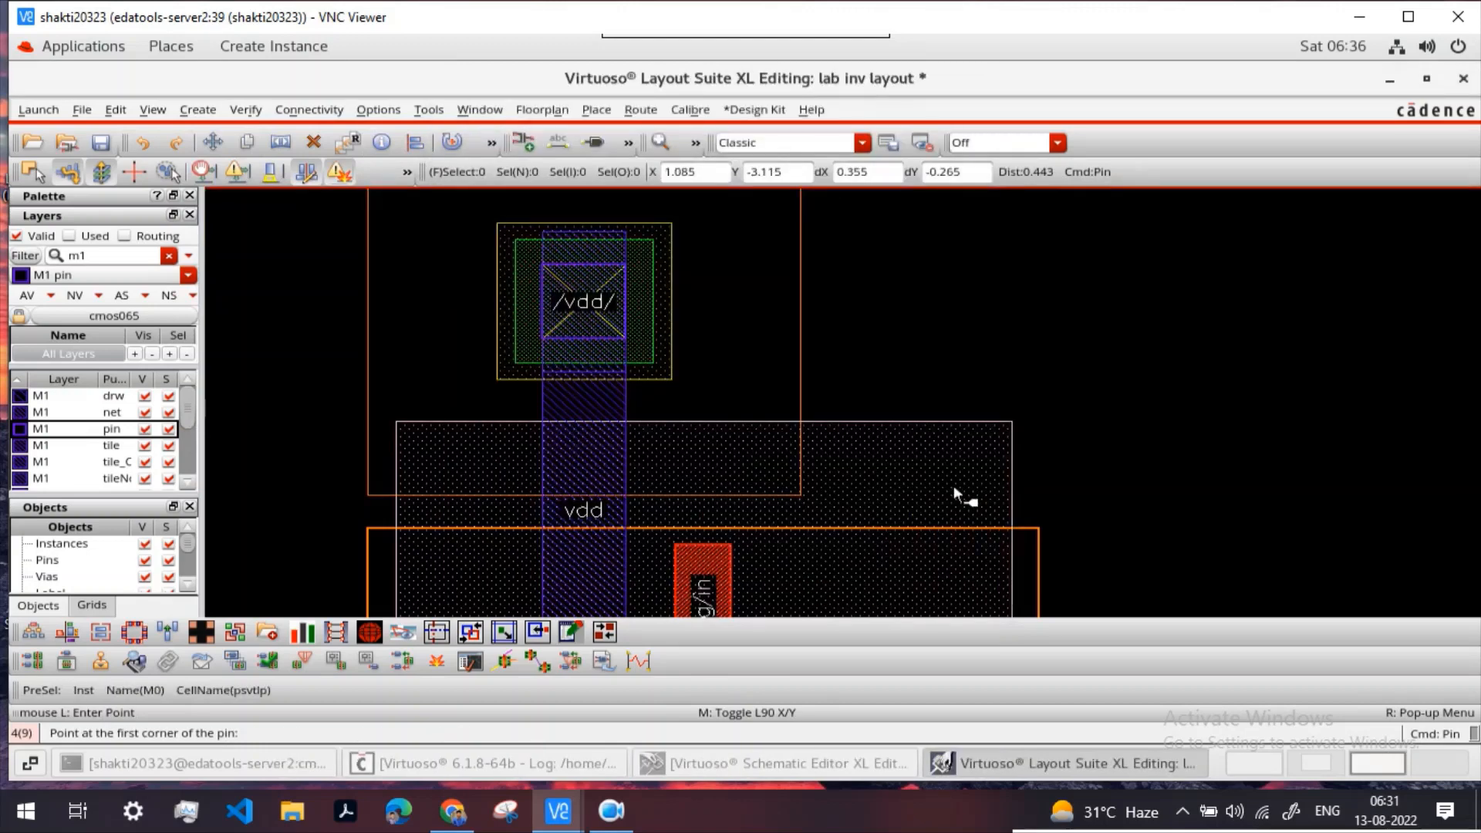
Step: Draw the gnd pin over the crossed square of the PTAP substrate contact below the NMOS, and place its label at the centre
{"action": "scroll", "coordinate": [955, 483], "scroll_direction": "down", "scroll_amount": 5}
{"action": "scroll", "coordinate": [897, 489], "scroll_direction": "down", "scroll_amount": 6}
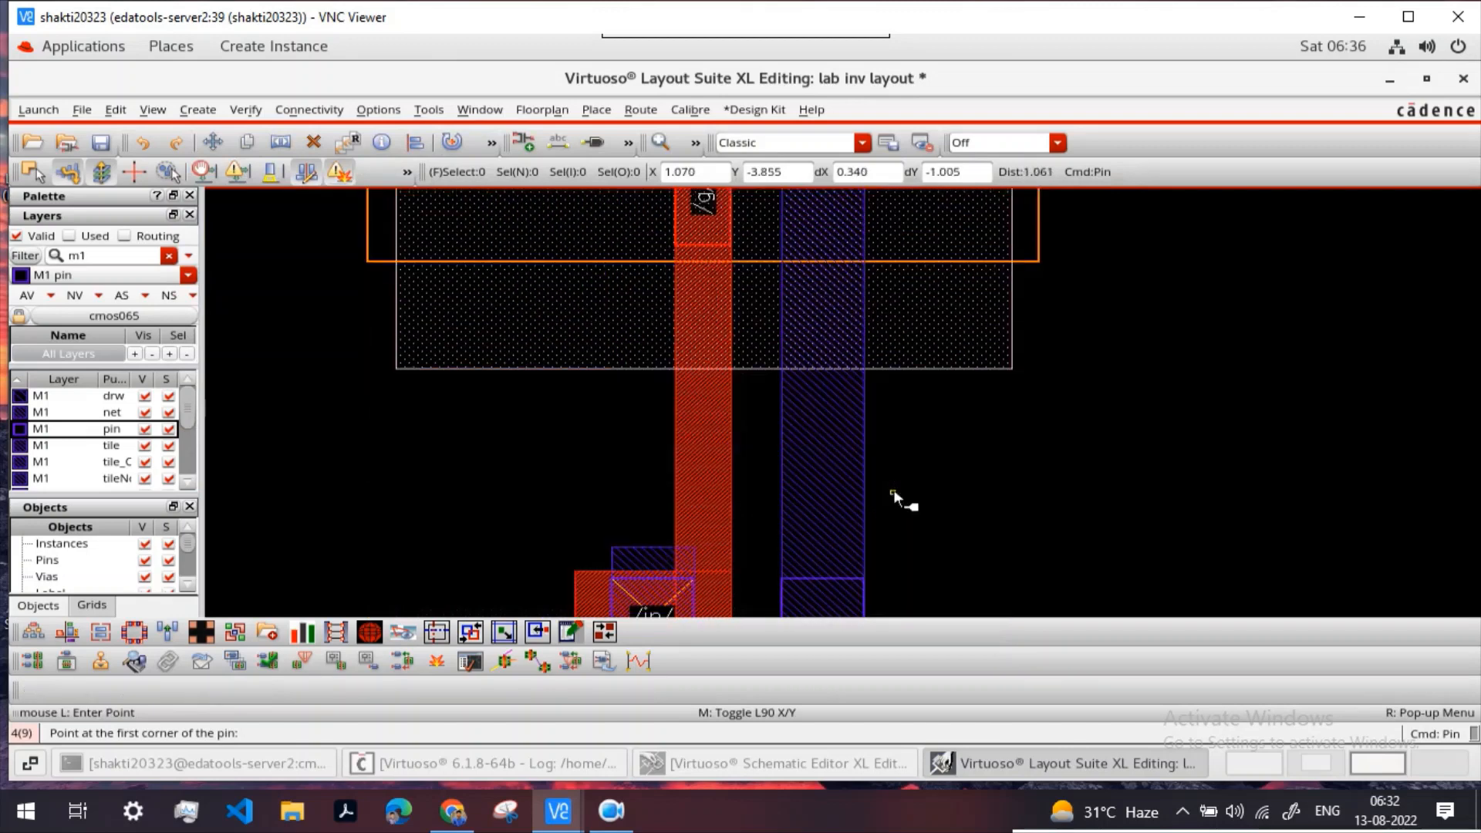
{"action": "scroll", "coordinate": [826, 489], "scroll_direction": "down", "scroll_amount": 8}
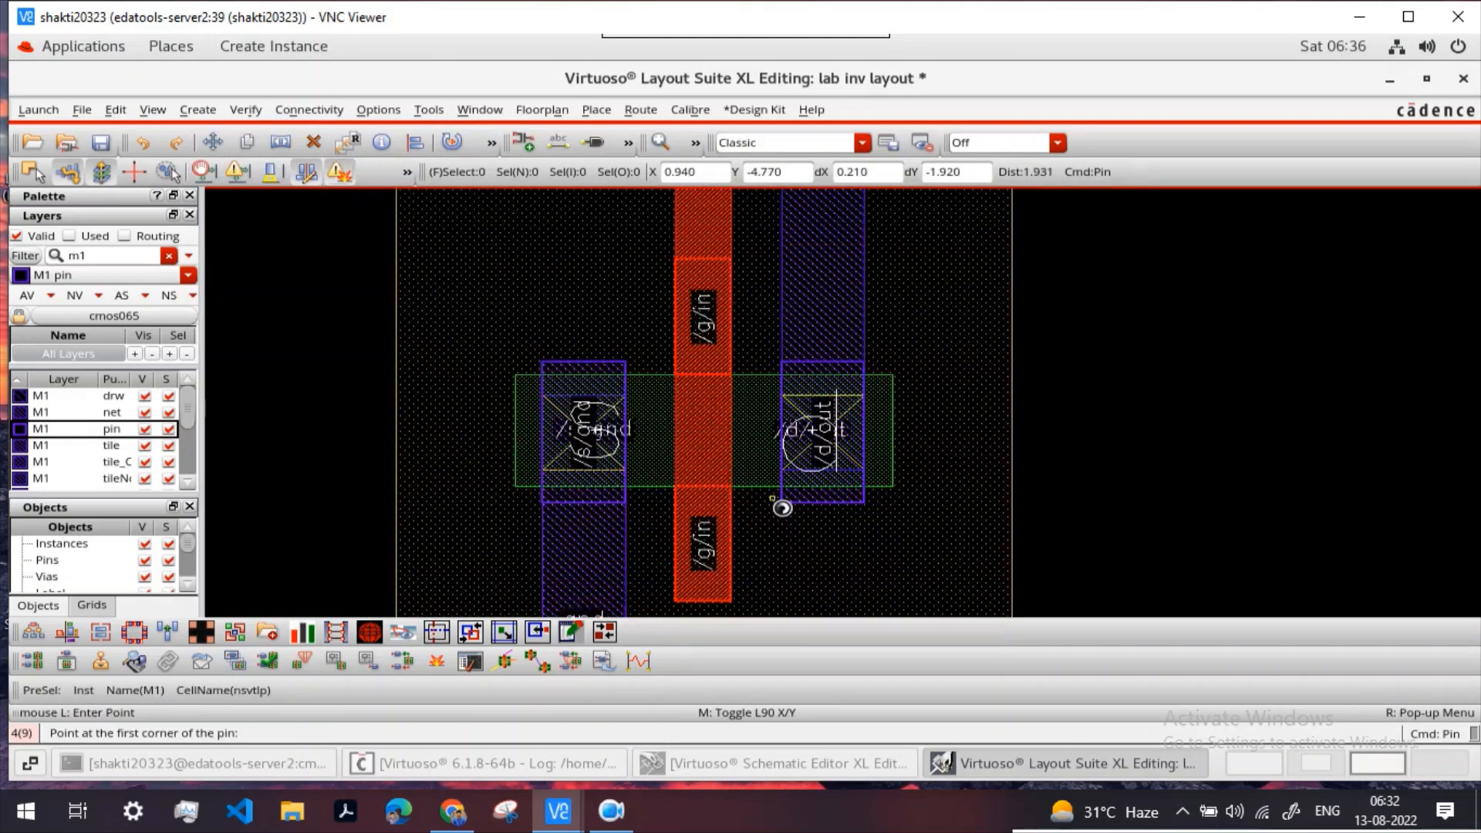
{"action": "scroll", "coordinate": [521, 455], "scroll_direction": "up", "scroll_amount": 3, "text": "ctrl"}
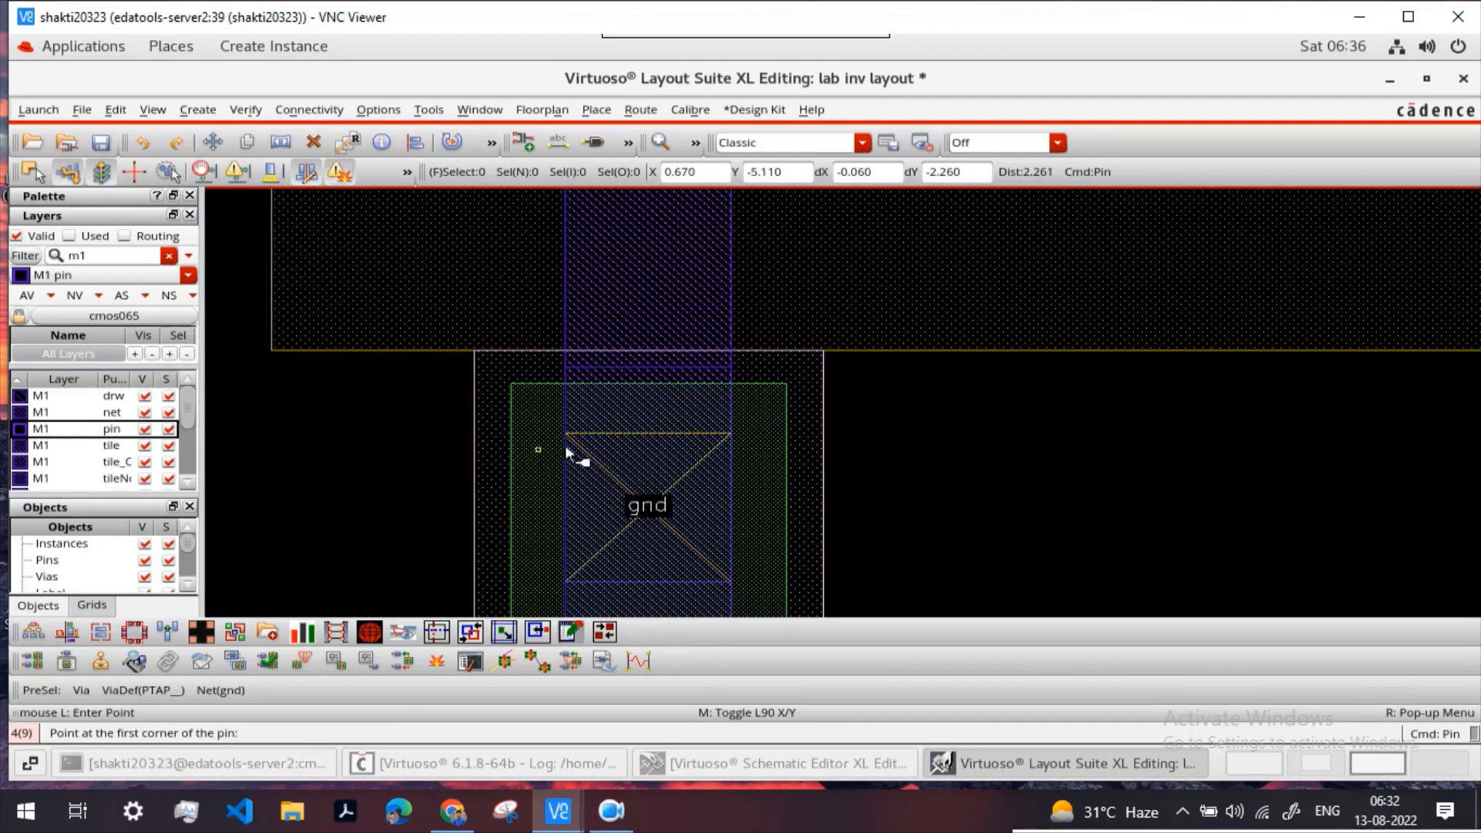
{"action": "left_click", "coordinate": [567, 435]}
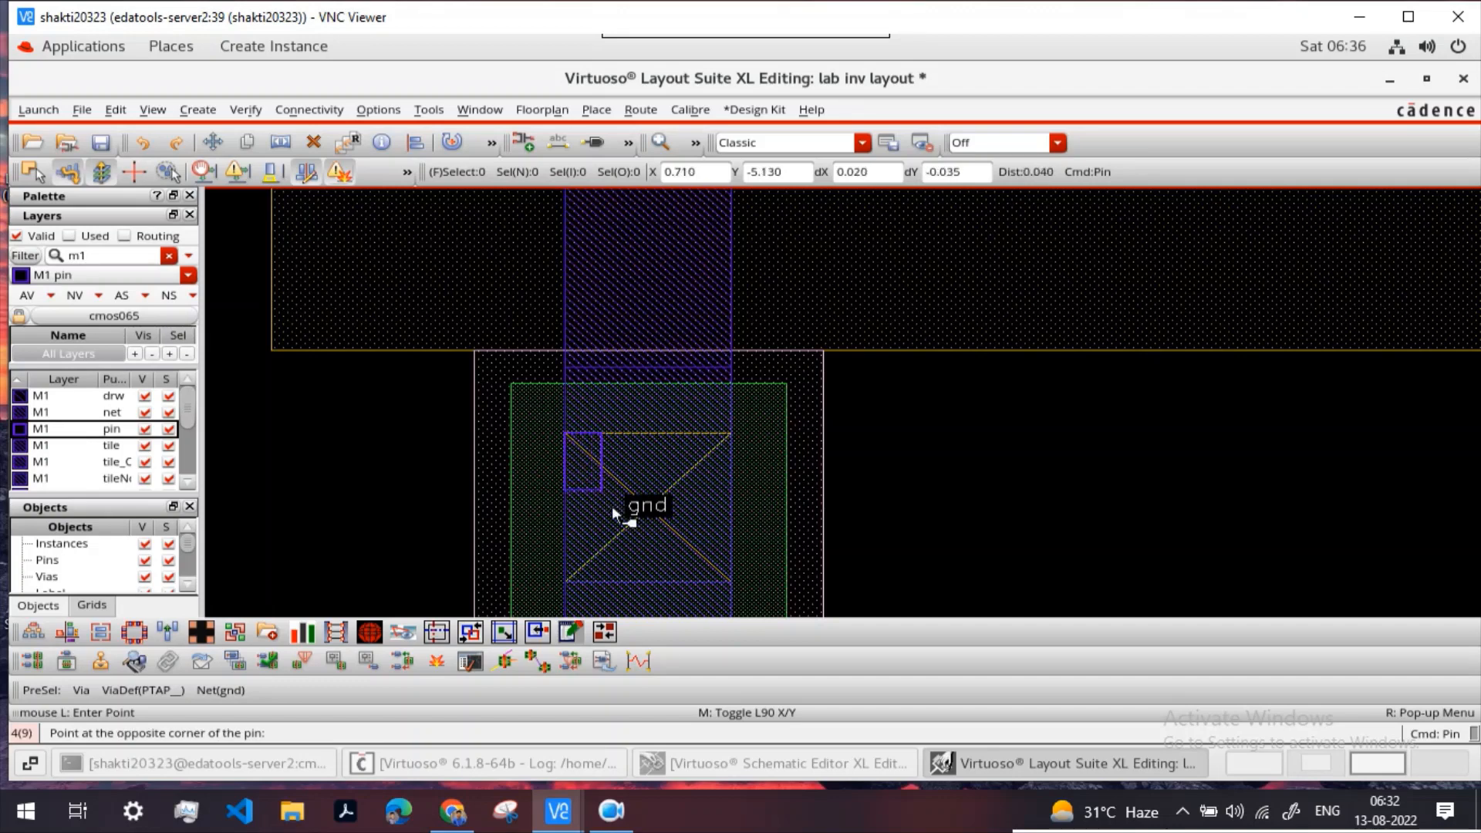
{"action": "left_click", "coordinate": [728, 580]}
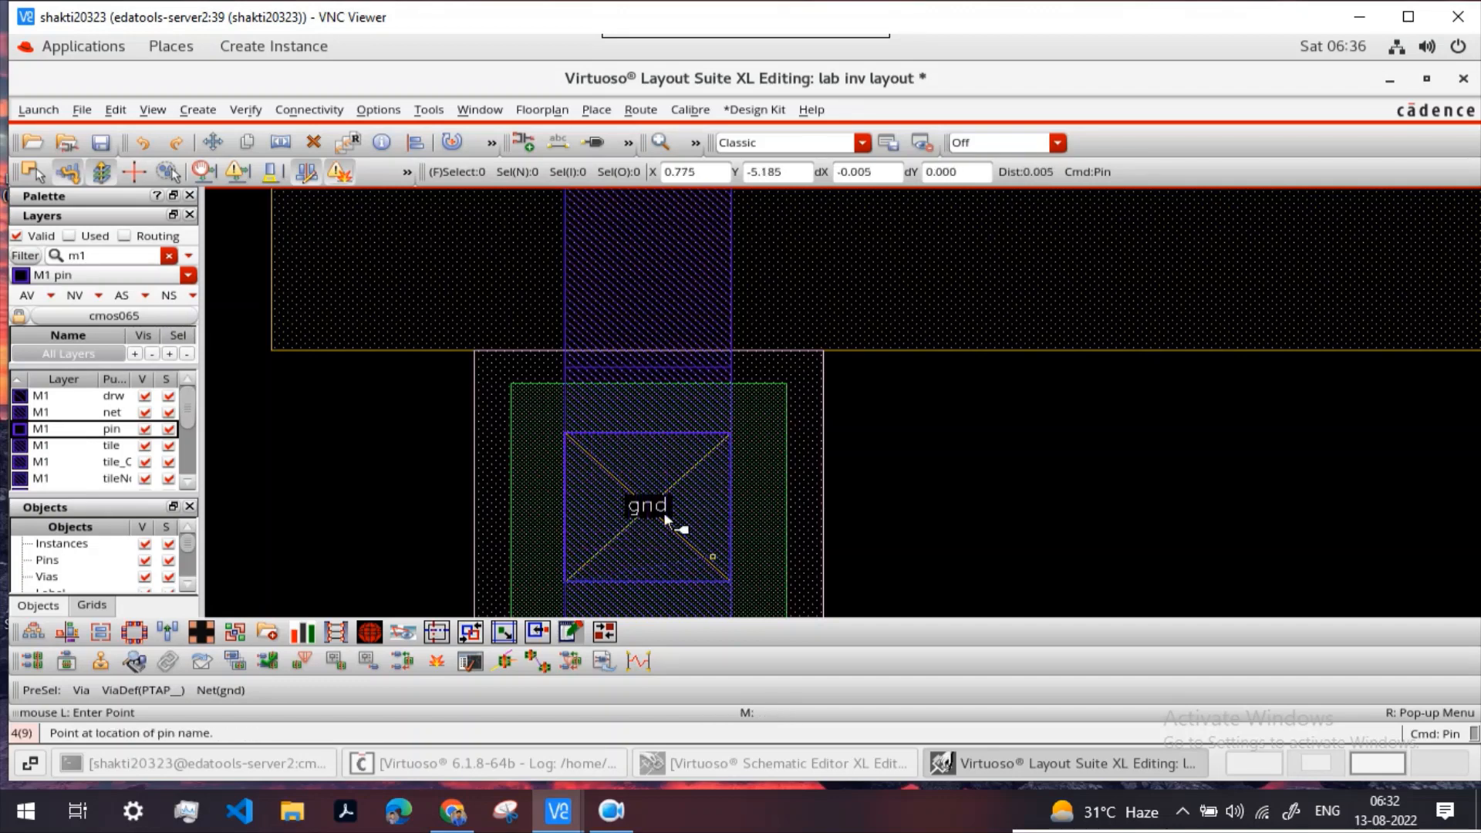
{"action": "left_click", "coordinate": [634, 516]}
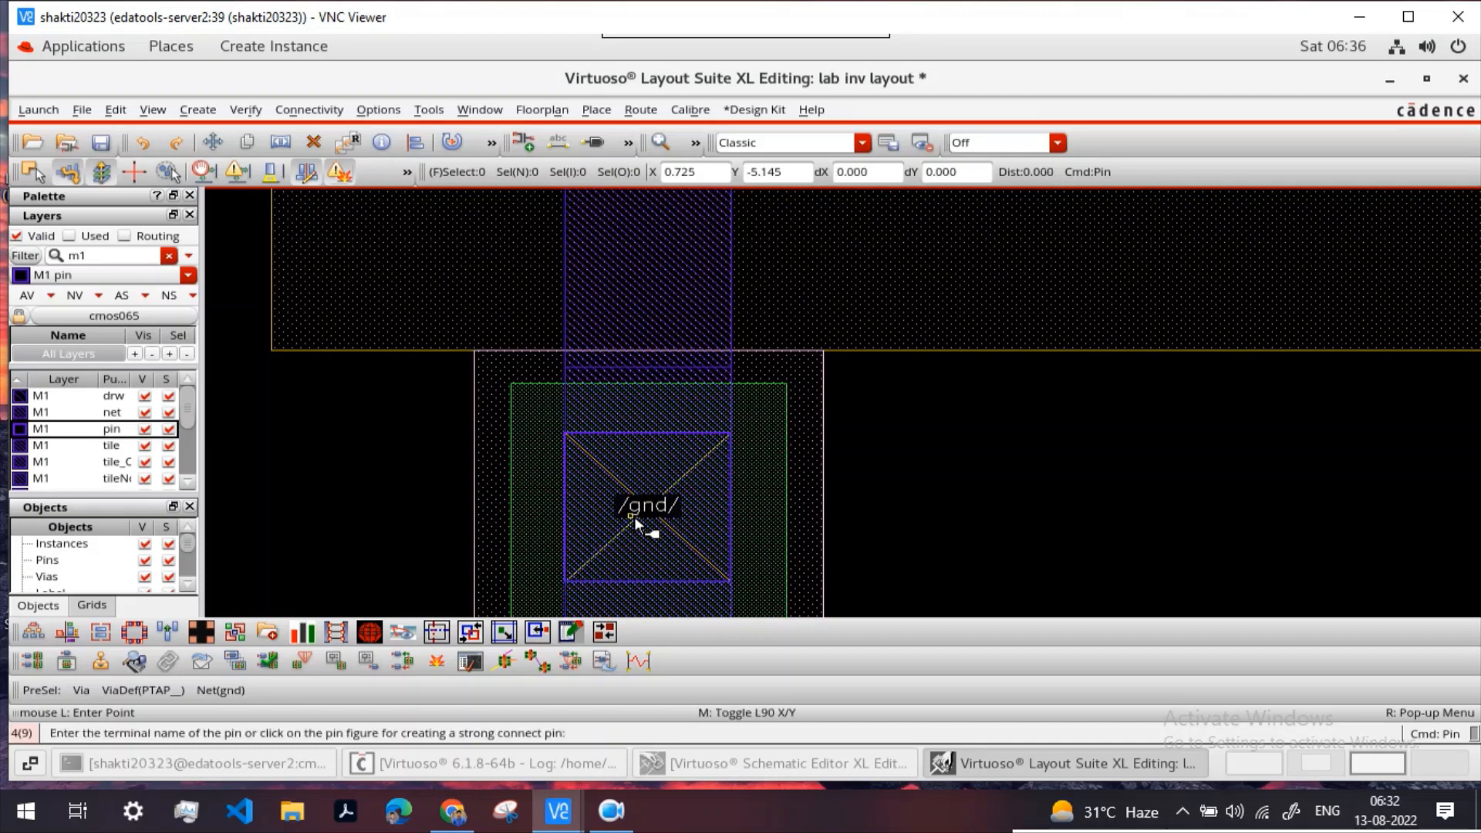
Step: Finish placing pins and save the inverter layout
{"action": "key", "text": "Escape"}
{"action": "scroll", "coordinate": [910, 492], "scroll_direction": "down", "scroll_amount": 3, "text": "ctrl"}
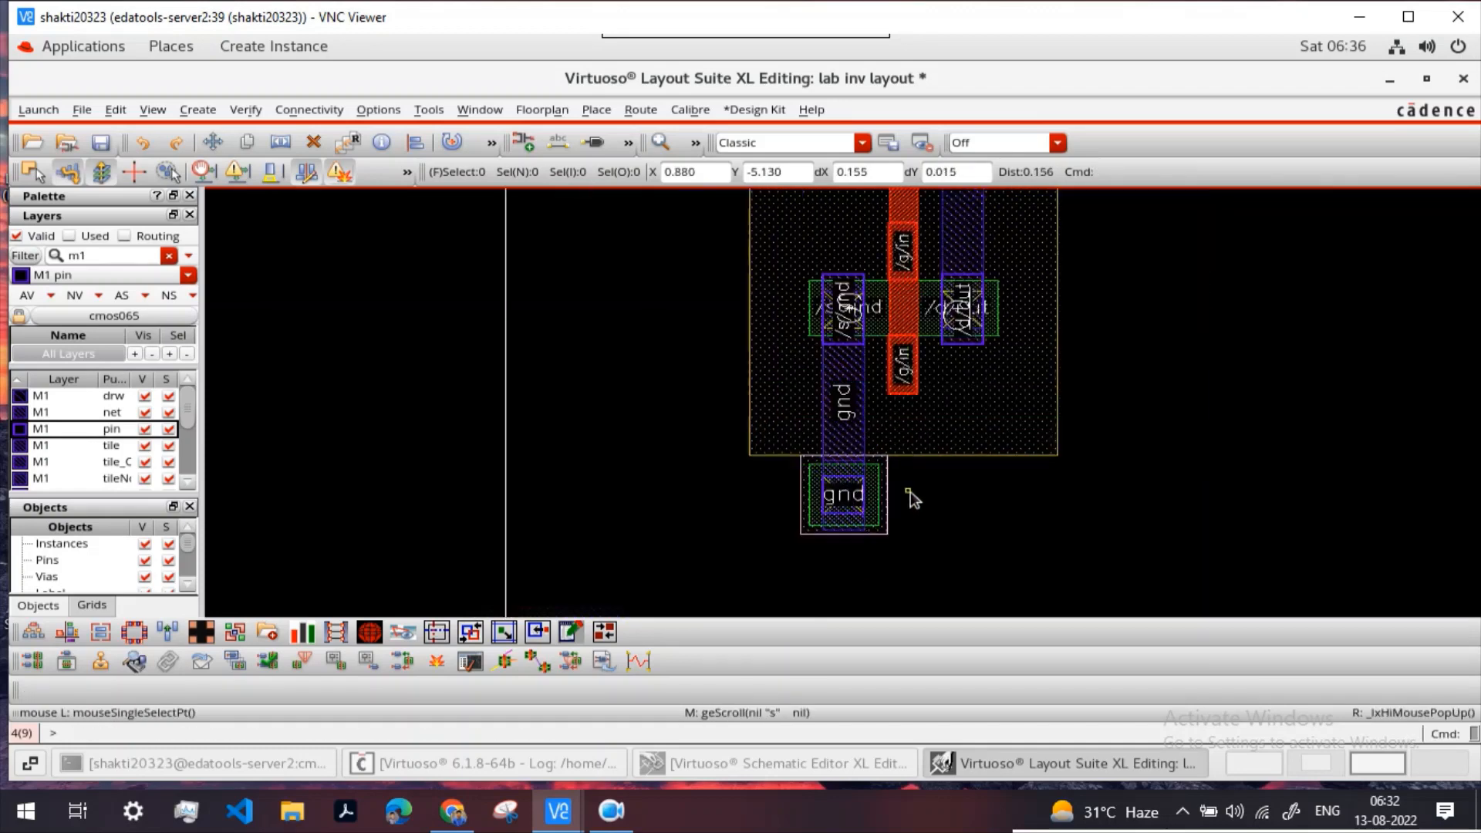
{"action": "scroll", "coordinate": [974, 450], "scroll_direction": "up", "scroll_amount": 2}
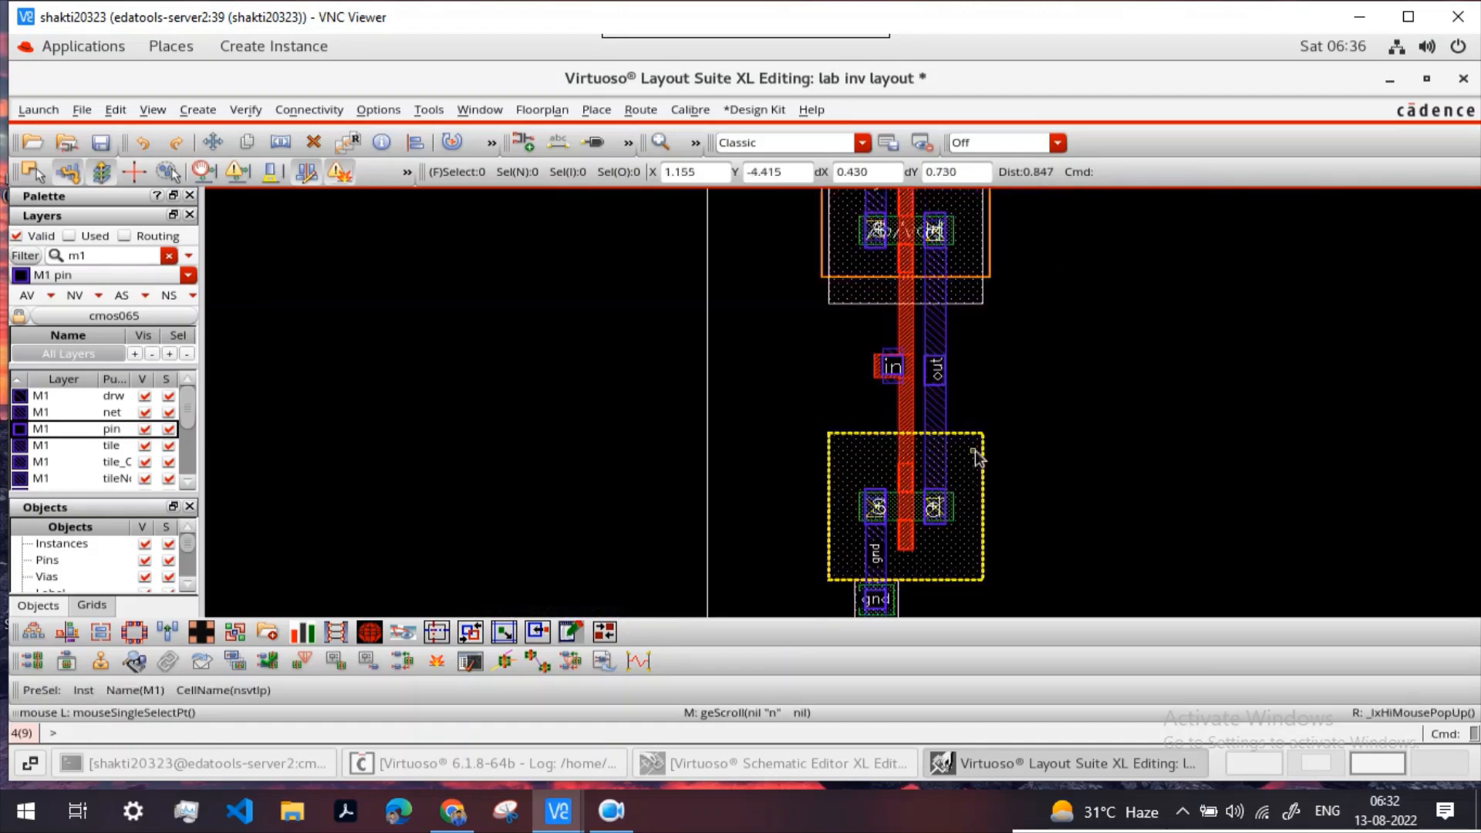
{"action": "scroll", "coordinate": [988, 444], "scroll_direction": "down", "scroll_amount": 2, "text": "ctrl"}
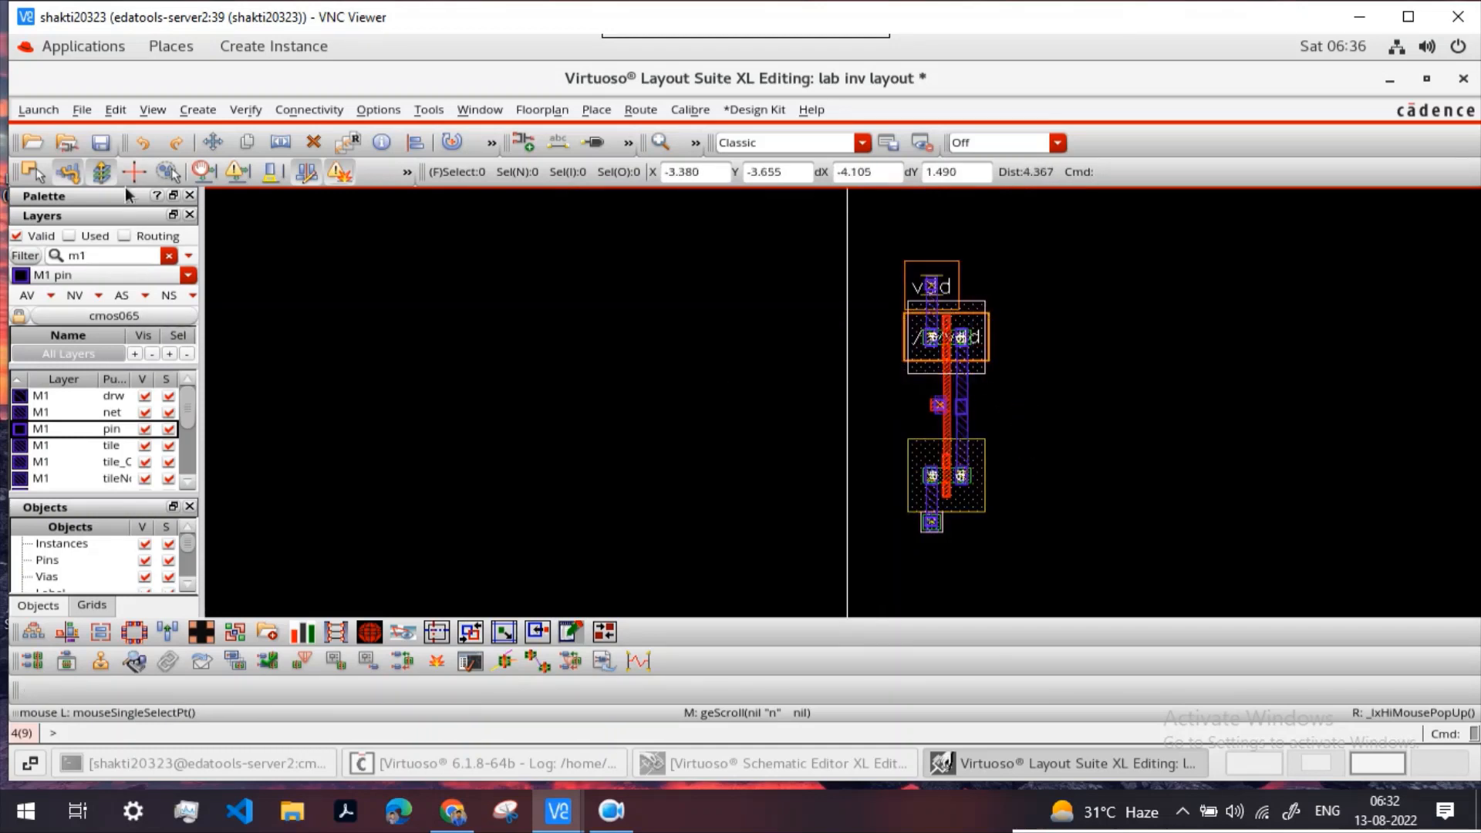
{"action": "left_click", "coordinate": [101, 144]}
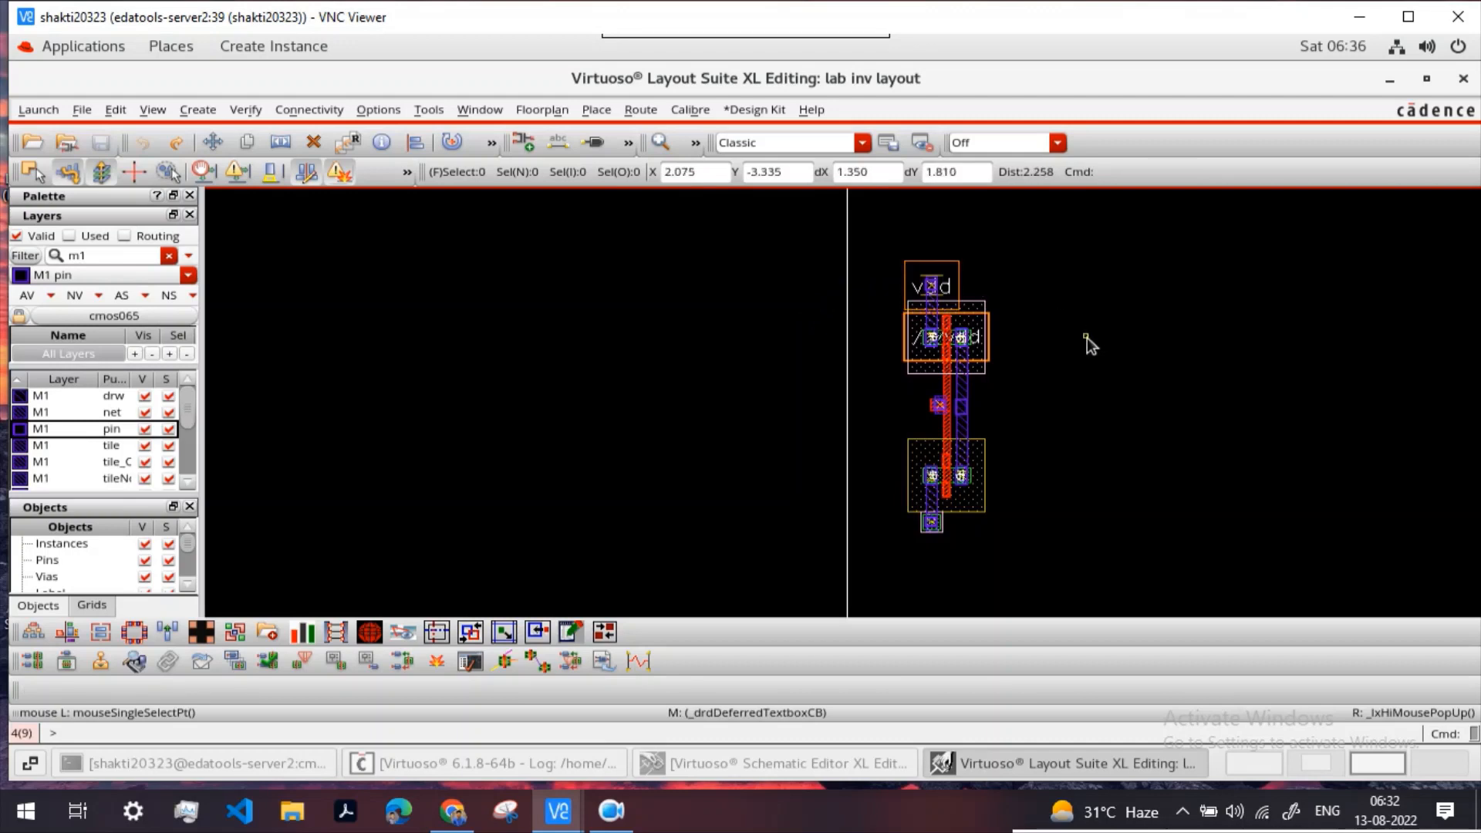
Step: Launch Calibre nmDRC with the DK DRC option and load the runset file runset_drc_global
{"action": "left_click", "coordinate": [694, 110]}
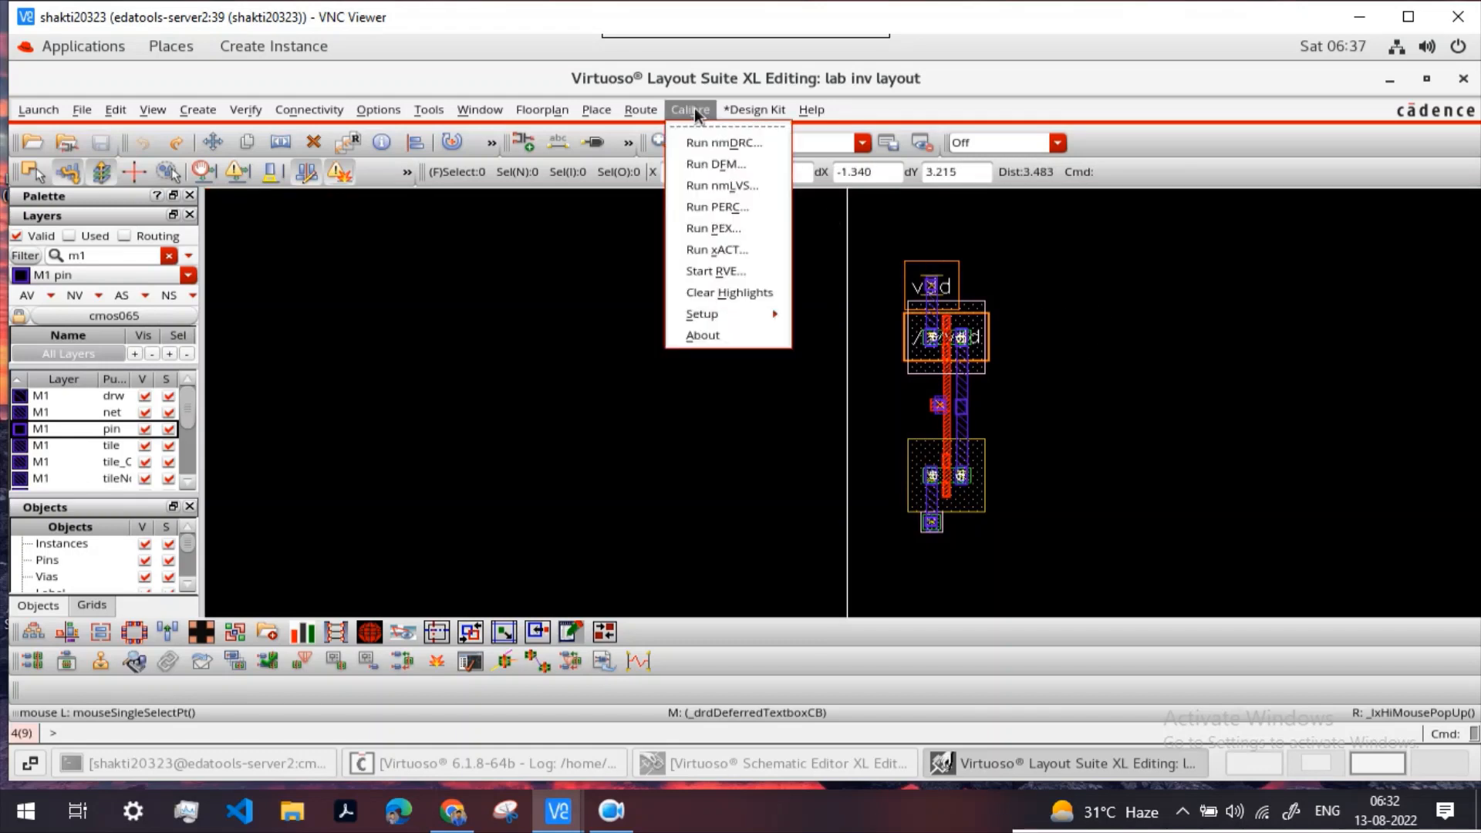
{"action": "left_click", "coordinate": [743, 142]}
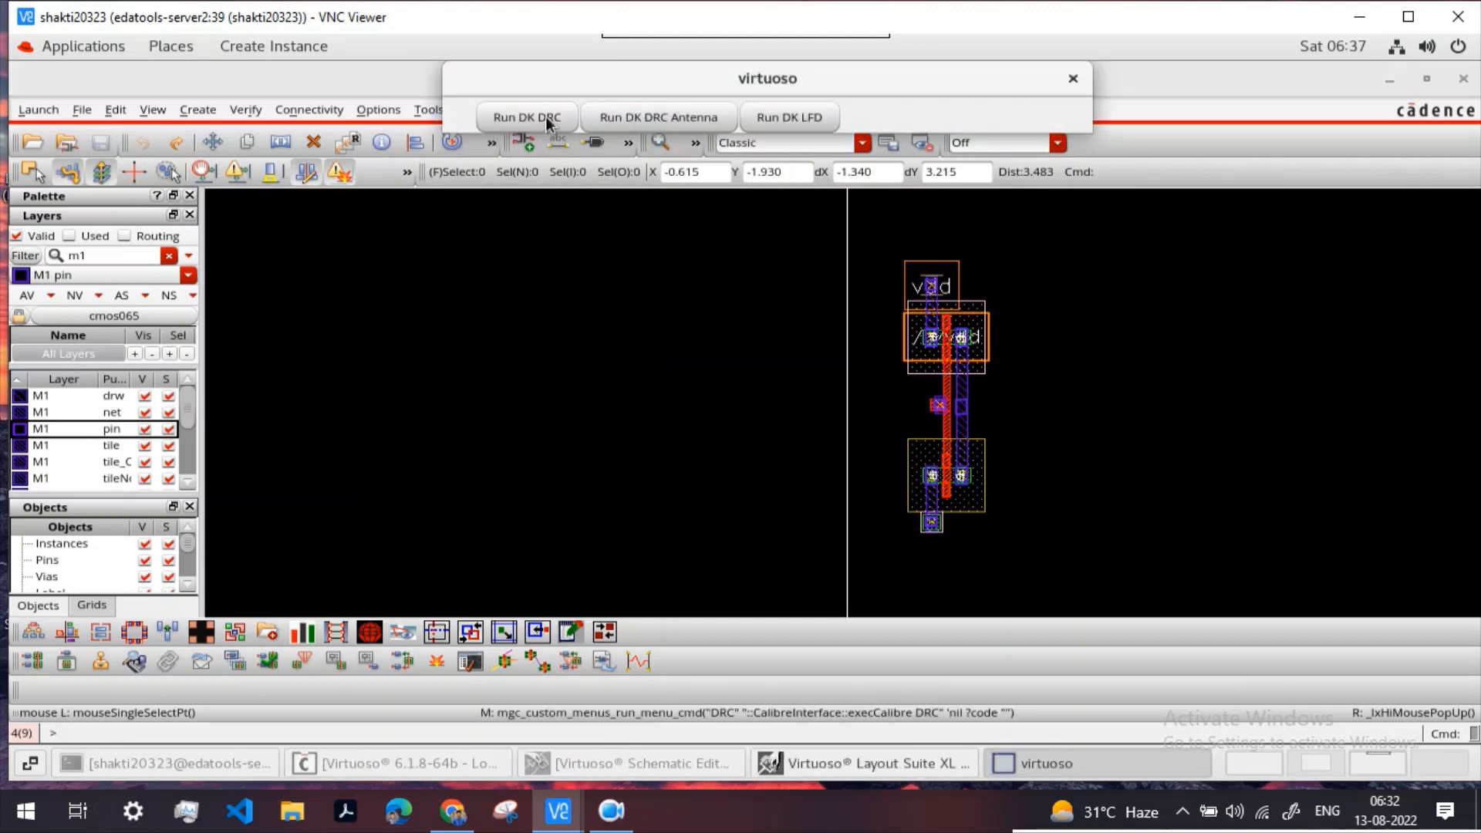
{"action": "left_click", "coordinate": [544, 117]}
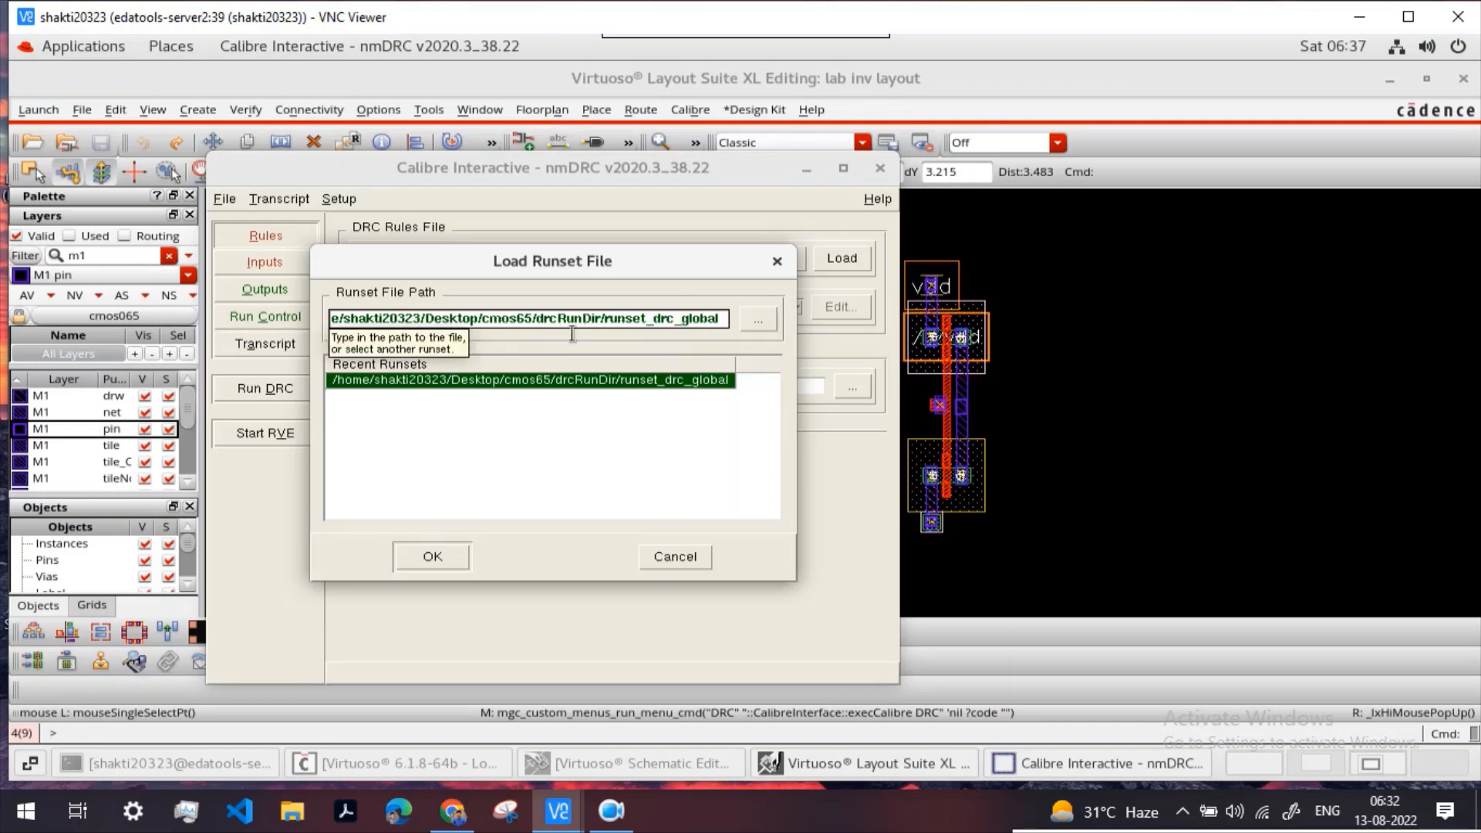
{"action": "left_click_drag", "start_coordinate": [423, 320], "coordinate": [348, 324]}
{"action": "left_click", "coordinate": [348, 328]}
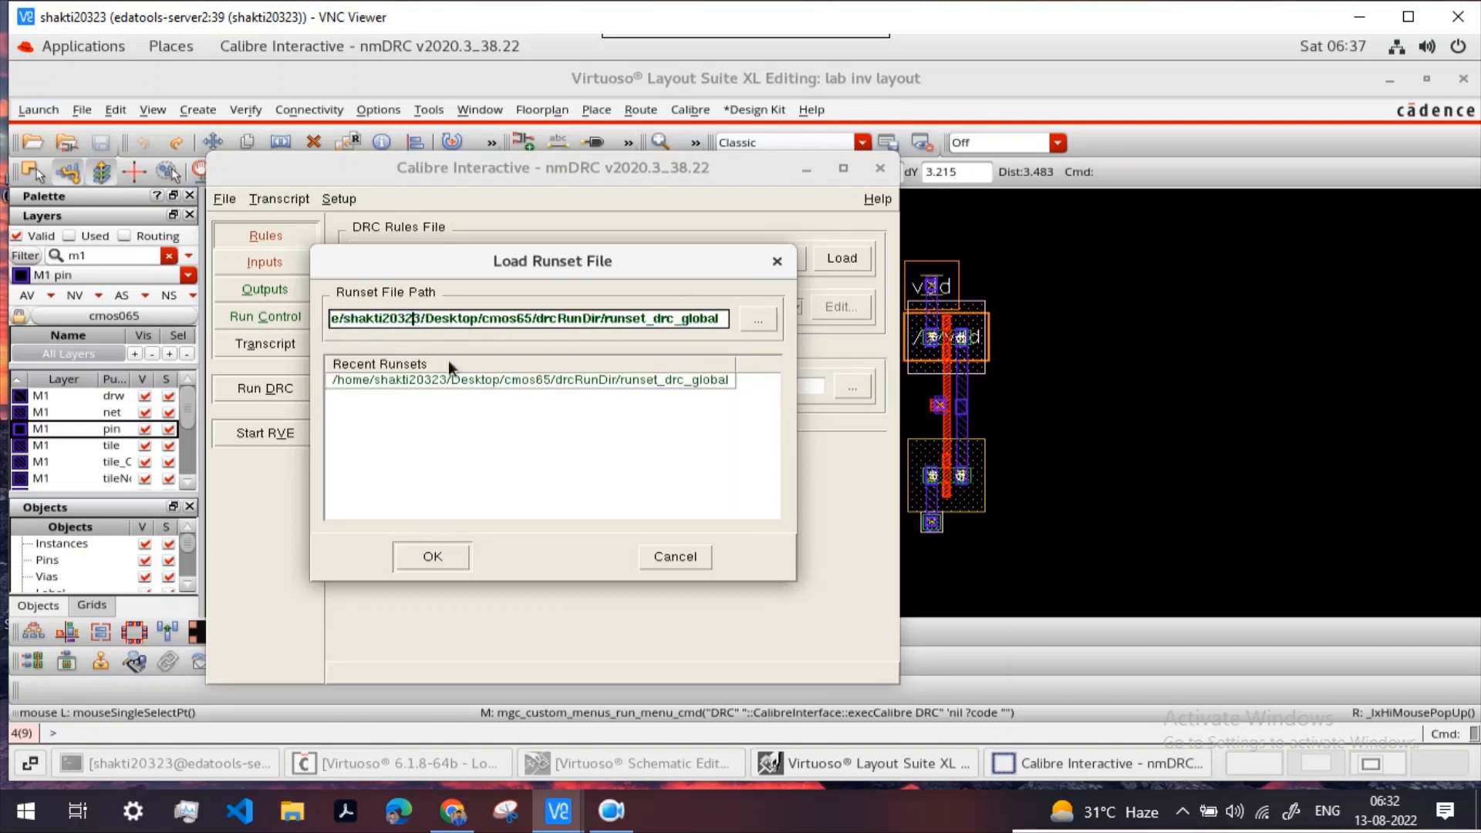
{"action": "left_click", "coordinate": [460, 559]}
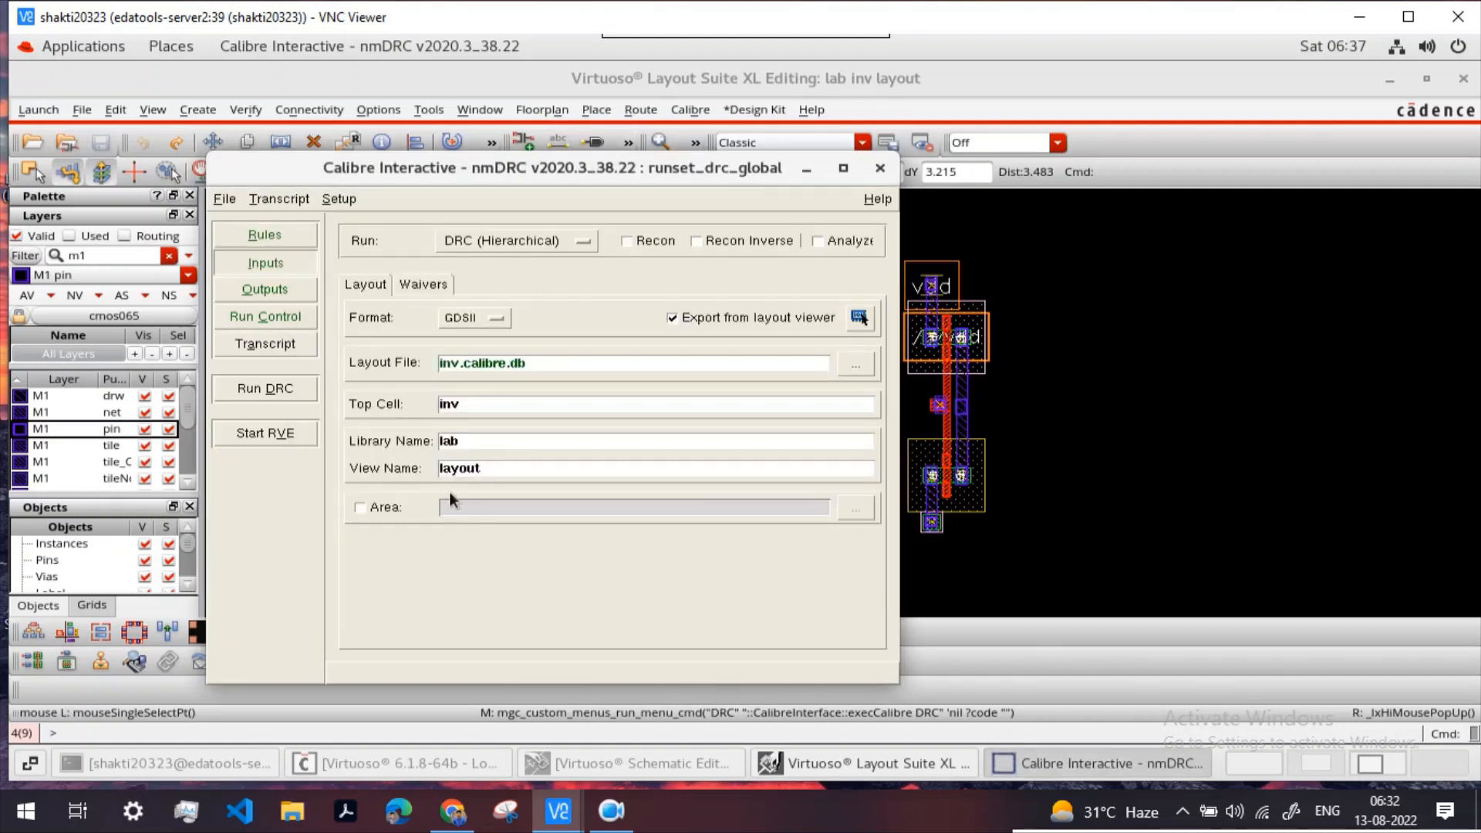
Step: Run the DRC, overwriting inv.calibre.db, and look through the failed checks with the results filter set to Show Unresolved
{"action": "left_click", "coordinate": [270, 390]}
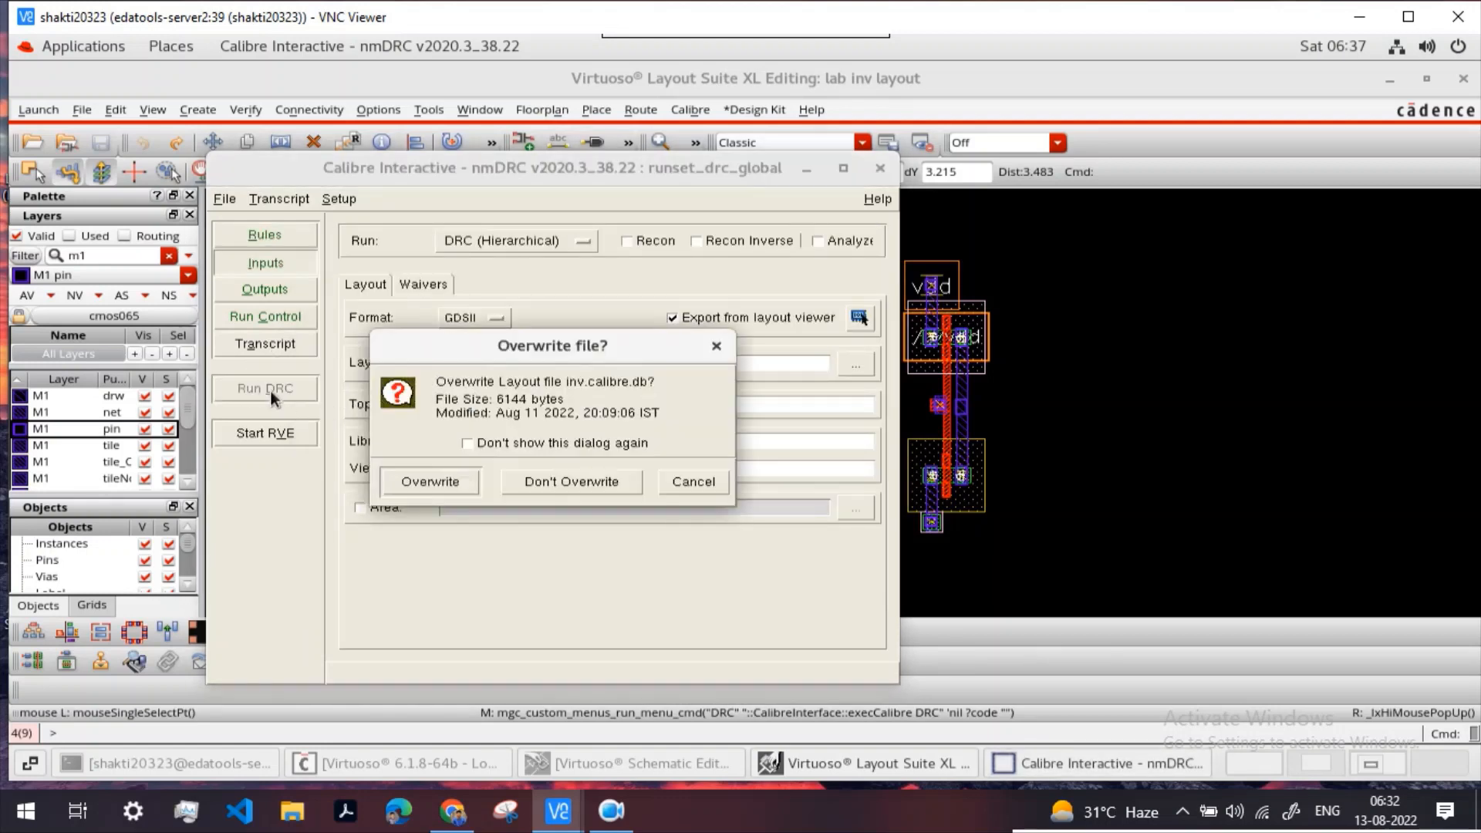
{"action": "left_click", "coordinate": [442, 486]}
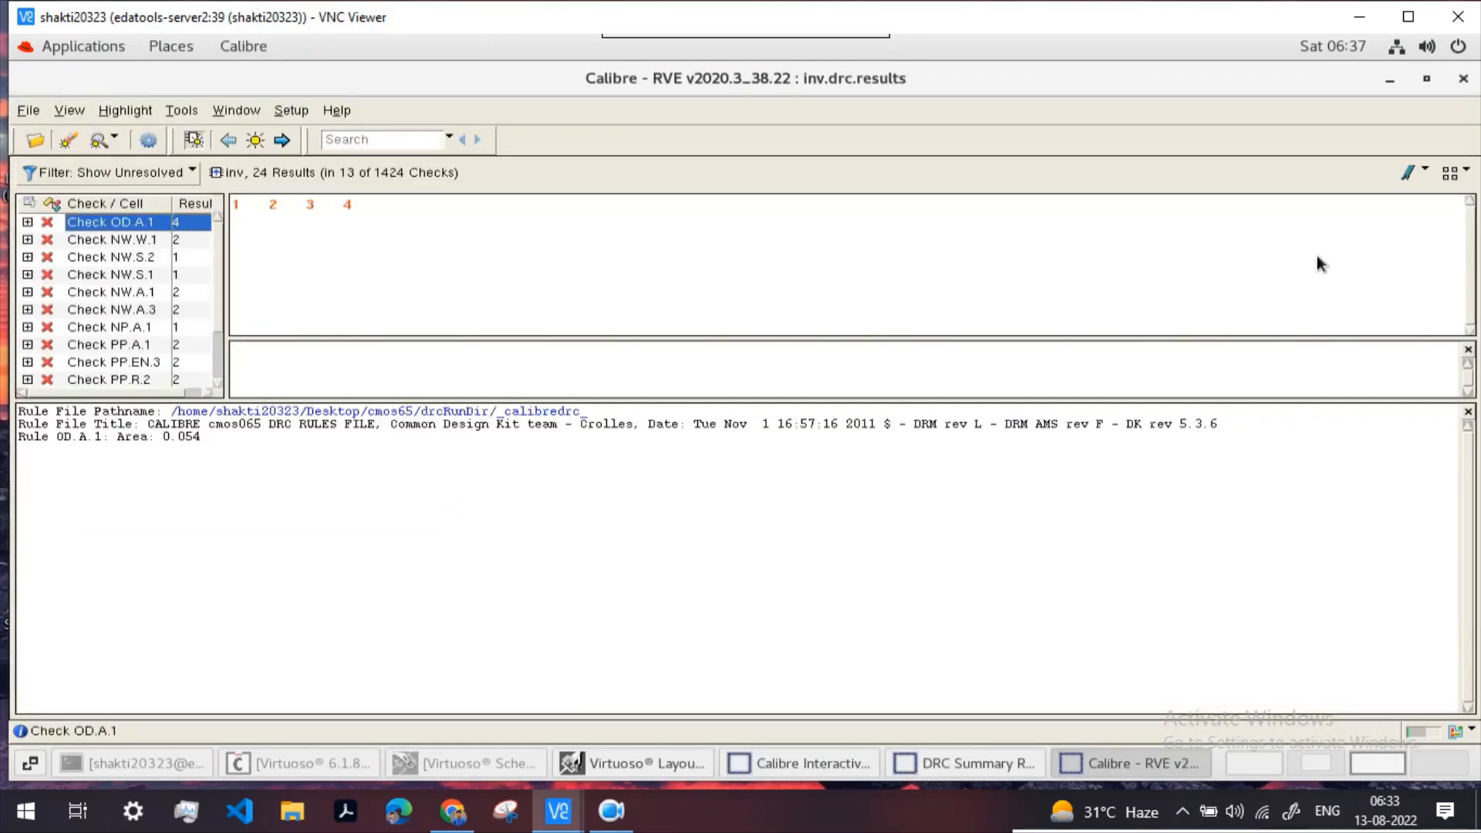
{"action": "left_click", "coordinate": [148, 170]}
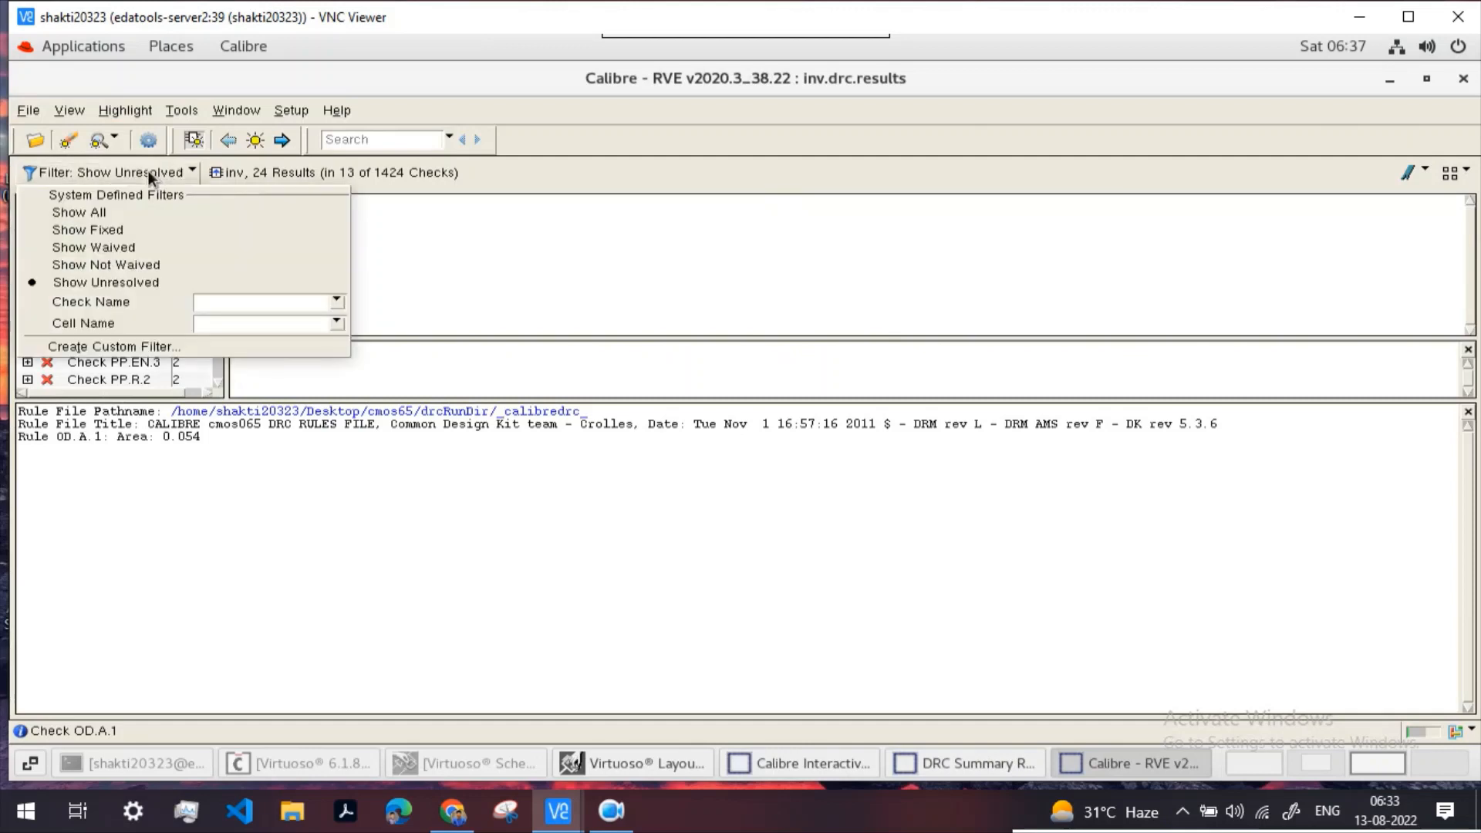
{"action": "left_click", "coordinate": [103, 284]}
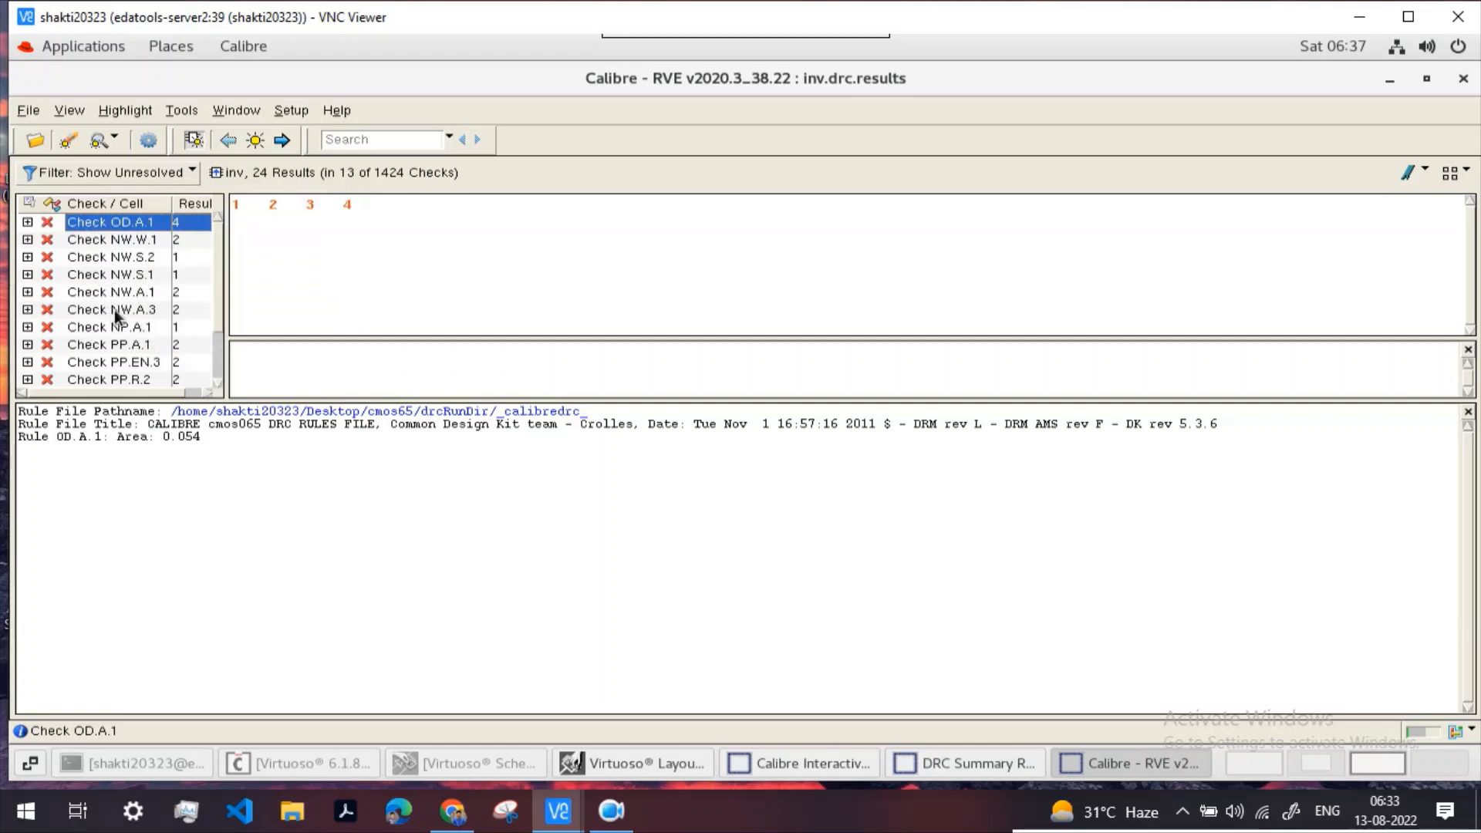
{"action": "scroll", "coordinate": [149, 269], "scroll_direction": "down", "scroll_amount": 2}
{"action": "scroll", "coordinate": [152, 292], "scroll_direction": "up", "scroll_amount": 2}
Step: Uncover the layout by shrinking and moving the DRC results window and minimizing the DRC summary and nmDRC windows
{"action": "left_click", "coordinate": [1429, 80]}
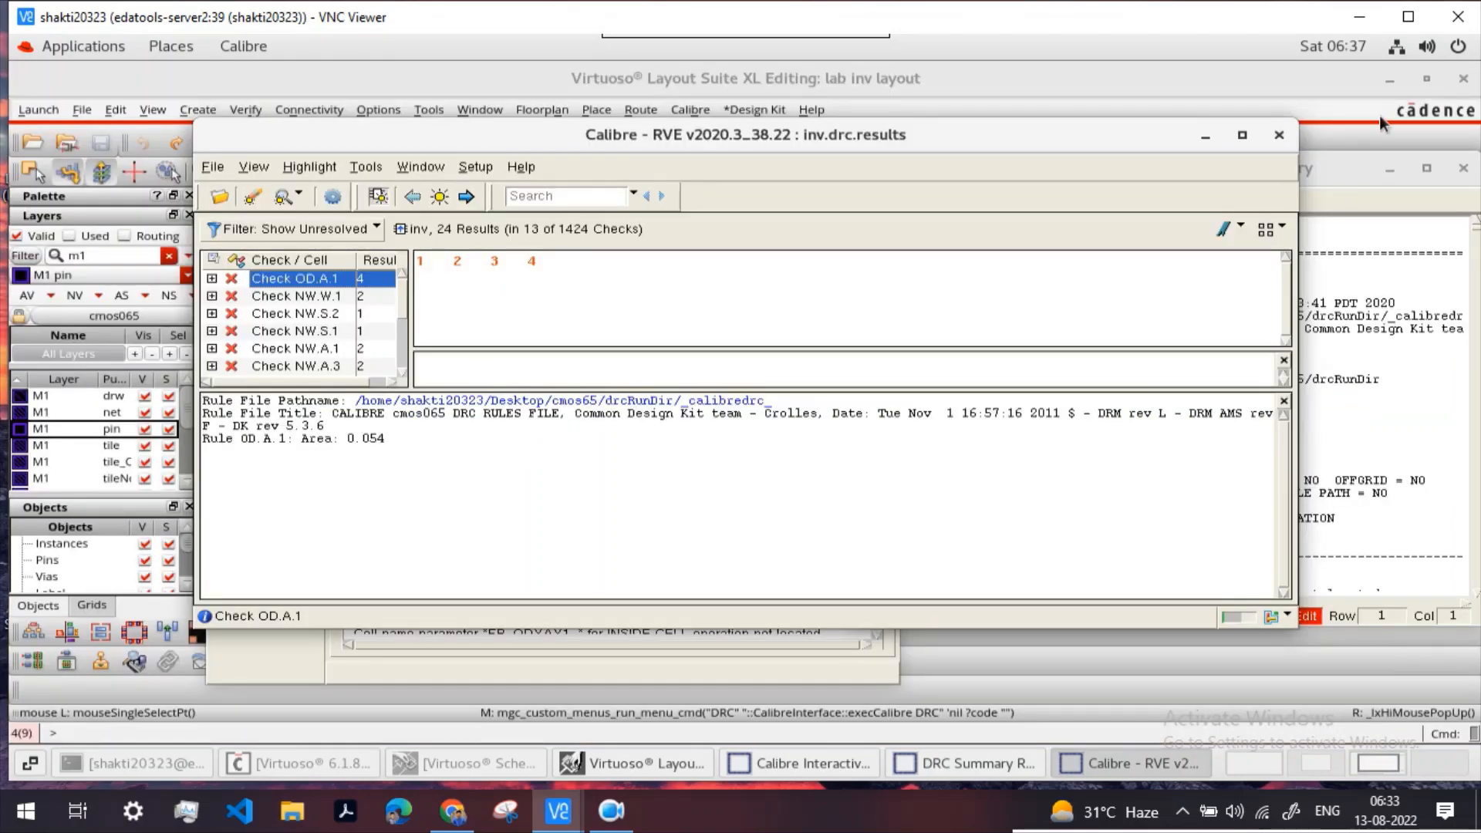
{"action": "left_click", "coordinate": [1390, 169]}
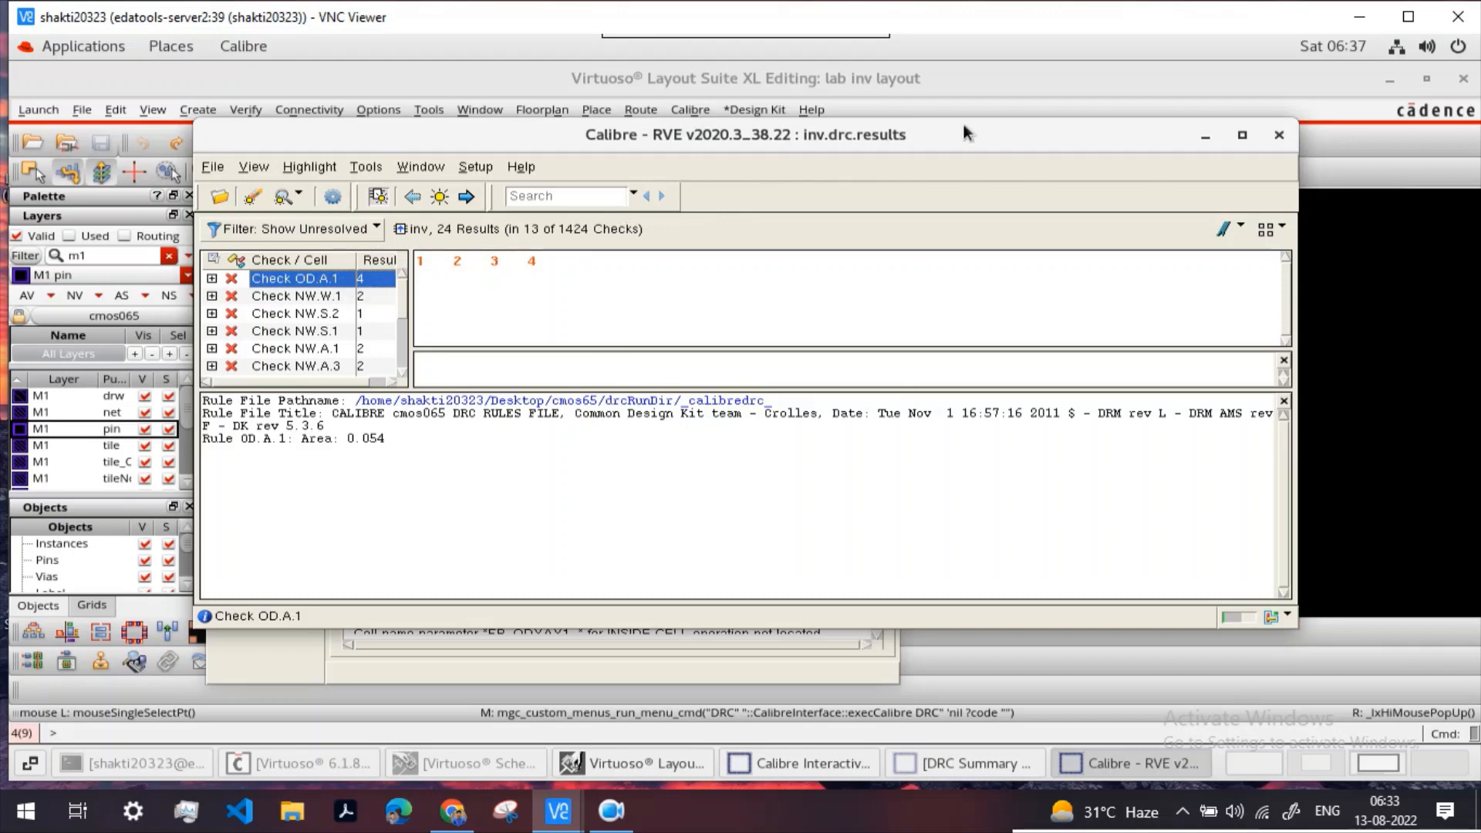
{"action": "left_click_drag", "start_coordinate": [967, 132], "coordinate": [970, 528]}
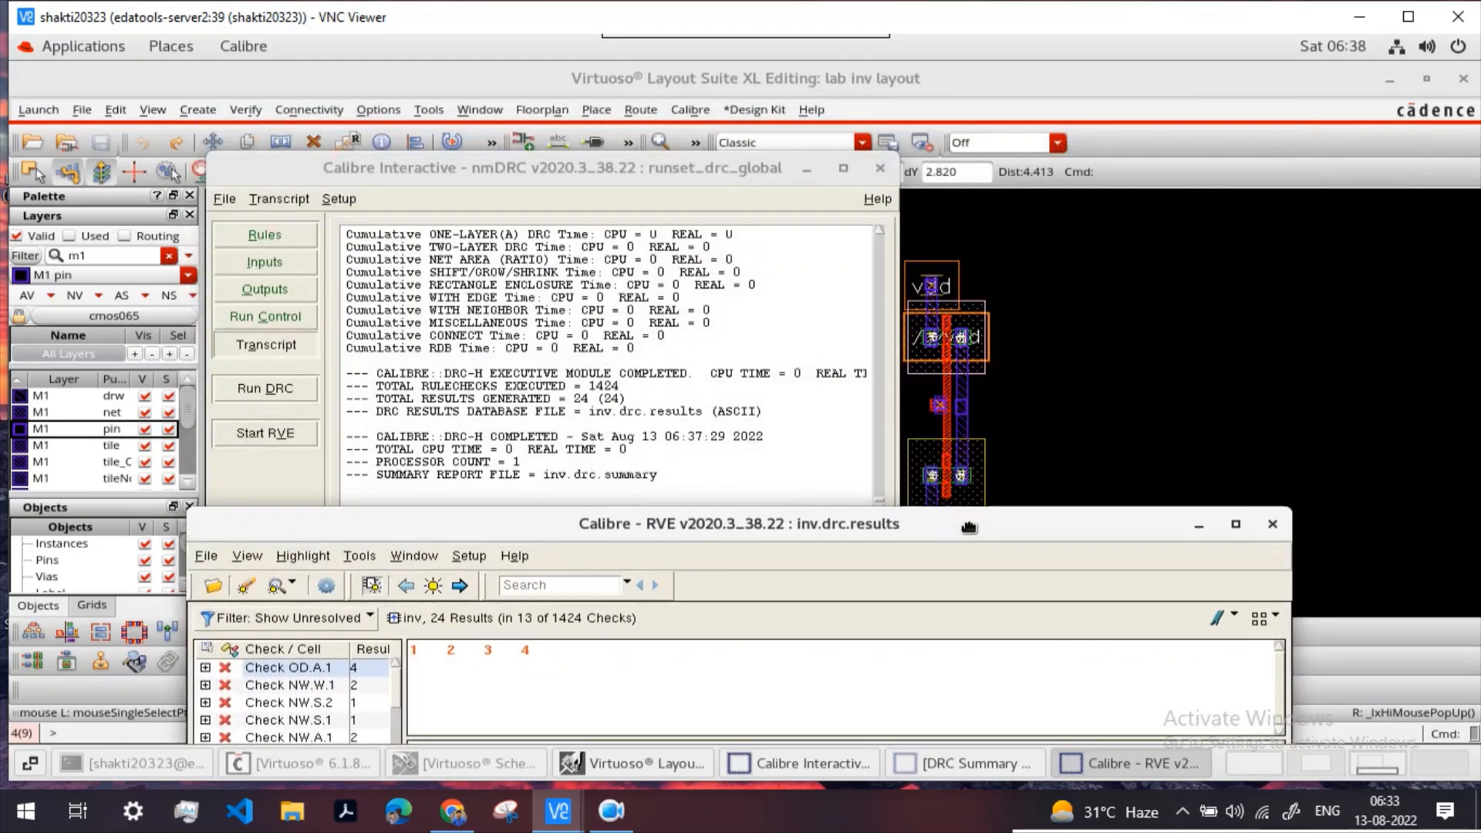
{"action": "left_click", "coordinate": [809, 171]}
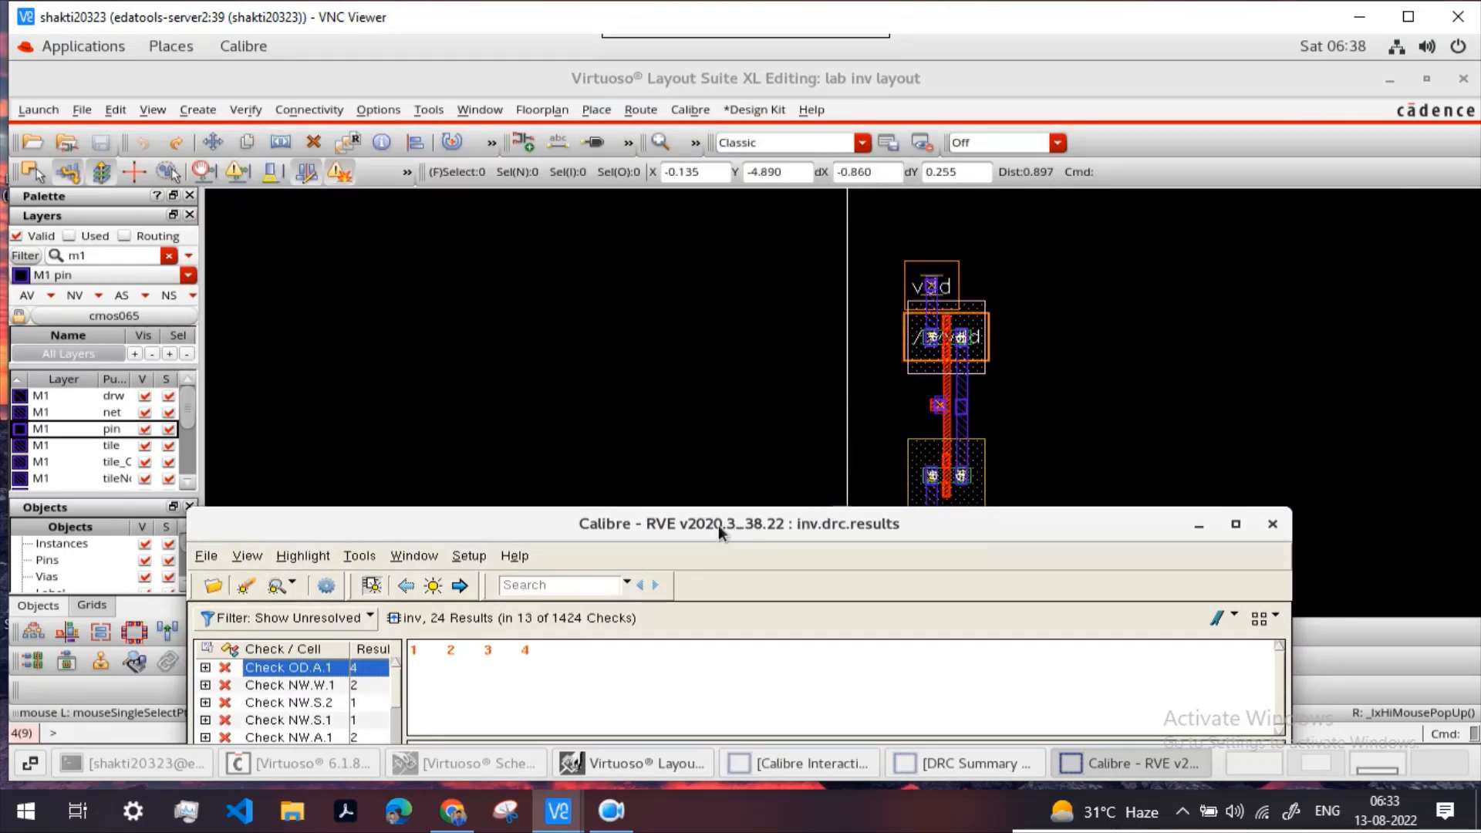
Step: Highlight result 1 of check OD.A.1 in the layout and examine the flagged area at the gnd substrate contact against the rule
{"action": "left_click", "coordinate": [417, 650]}
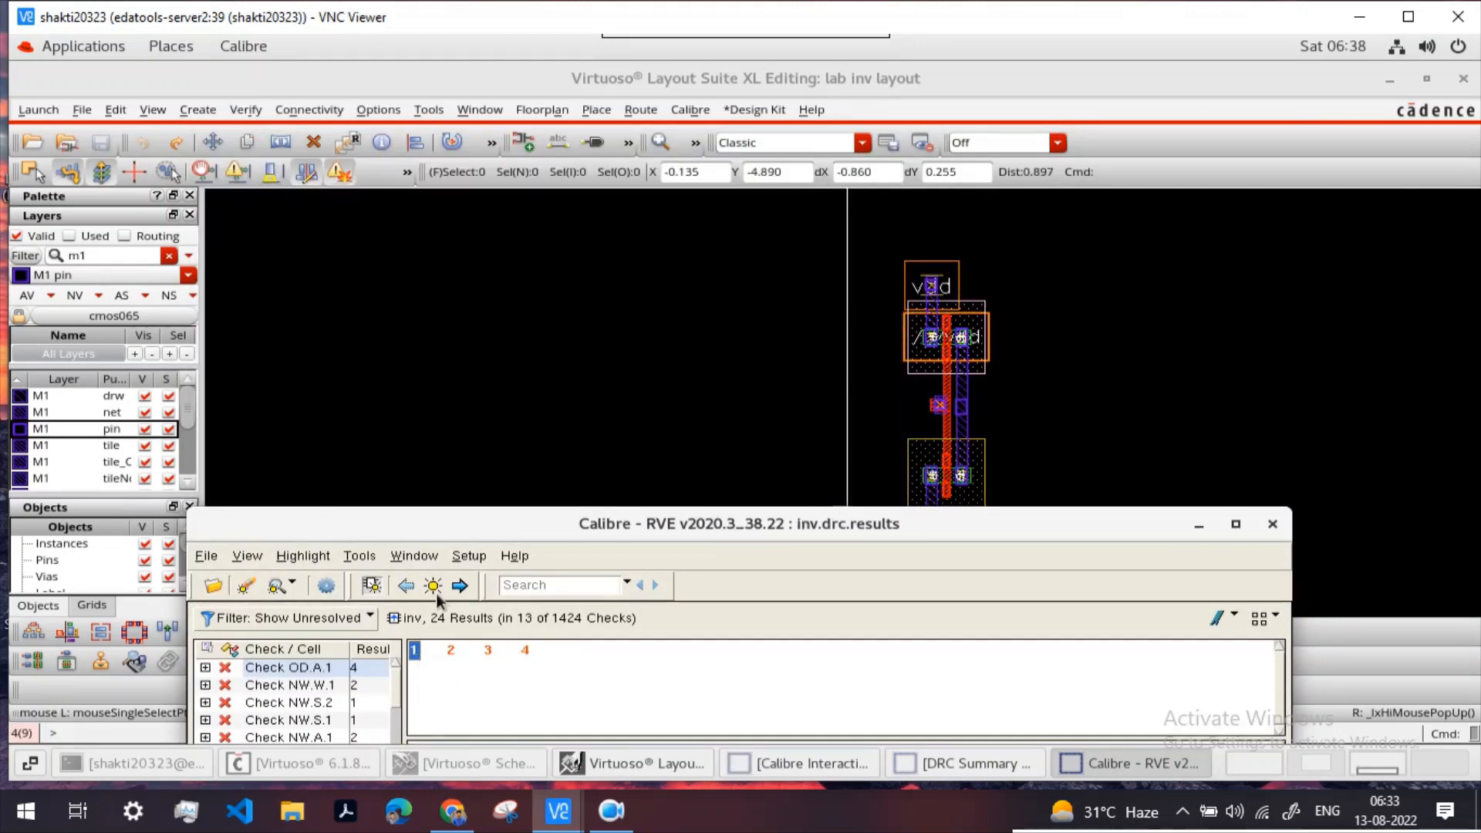
{"action": "left_click", "coordinate": [338, 669]}
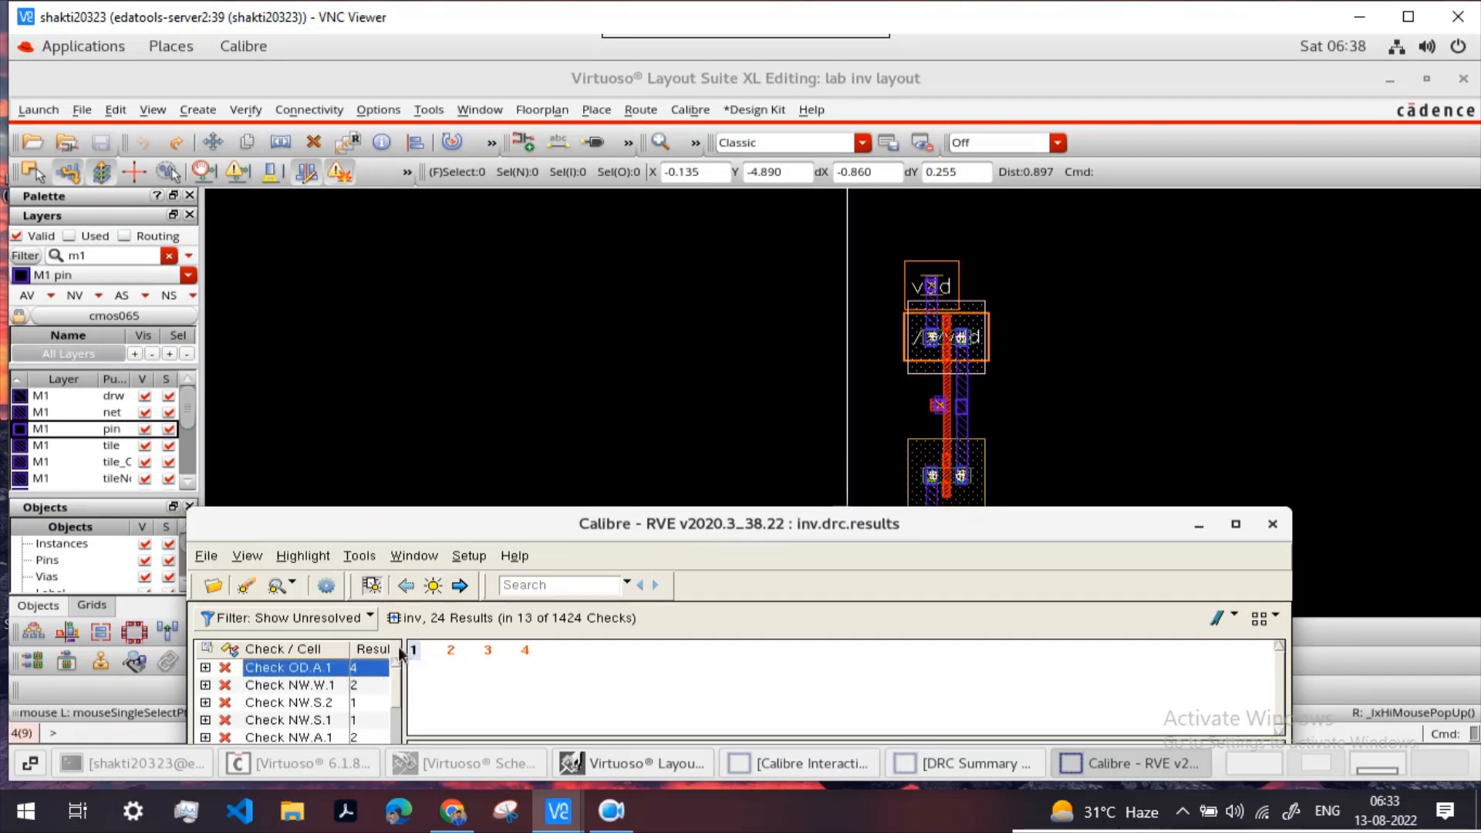
{"action": "left_click", "coordinate": [416, 652]}
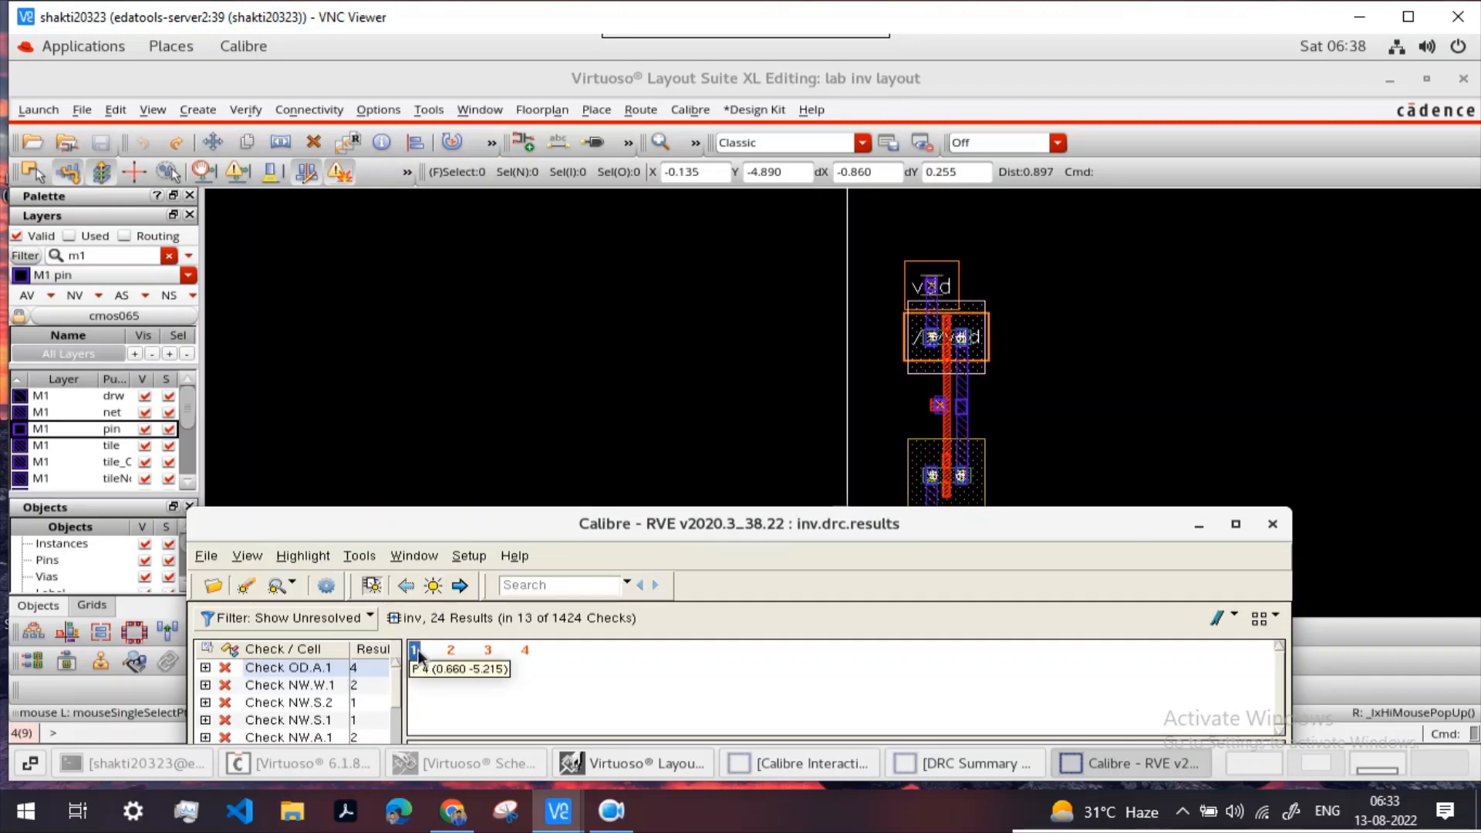
{"action": "left_click", "coordinate": [439, 589]}
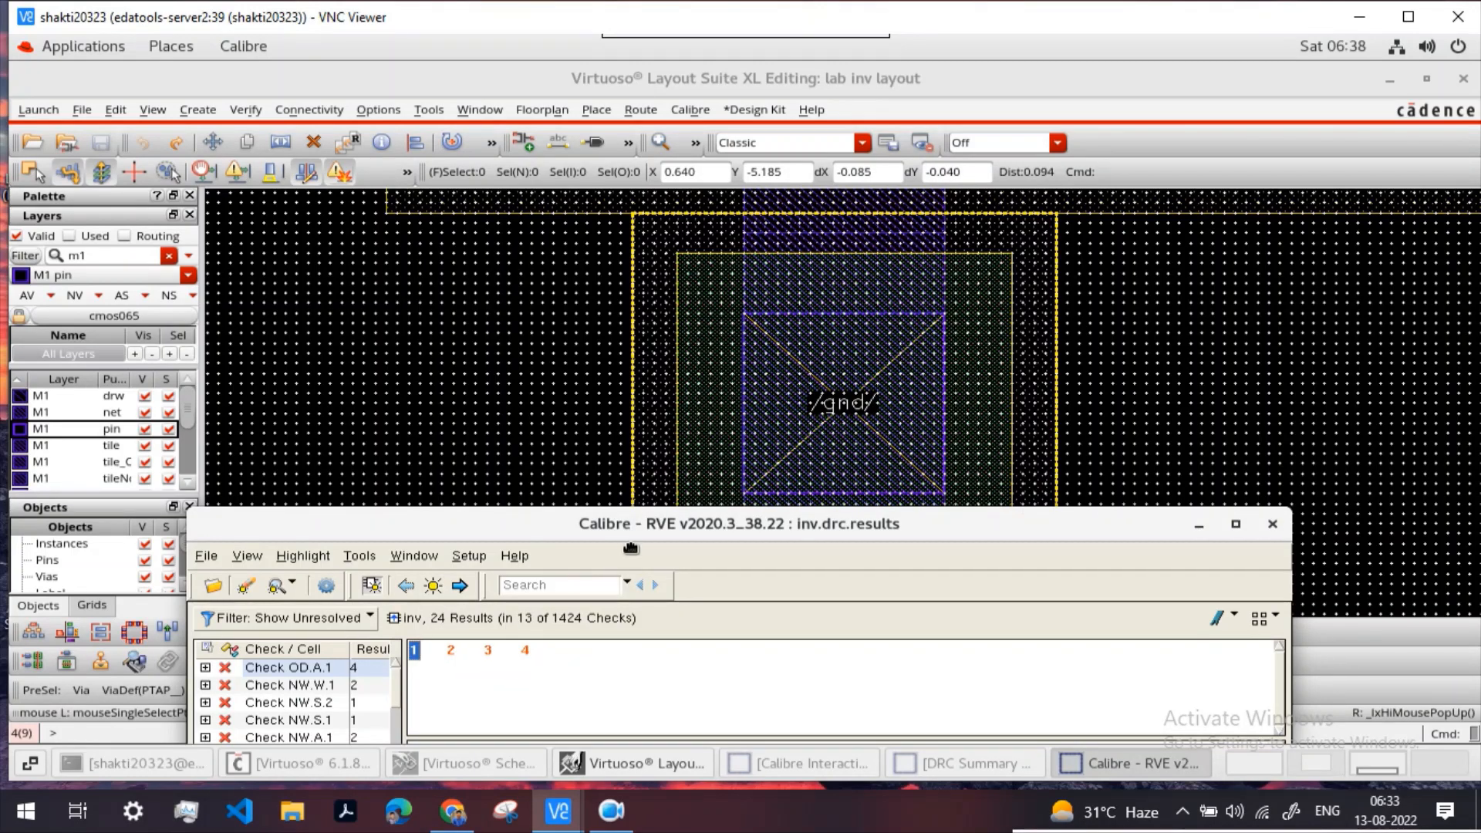
{"action": "left_click_drag", "start_coordinate": [631, 548], "coordinate": [688, 232]}
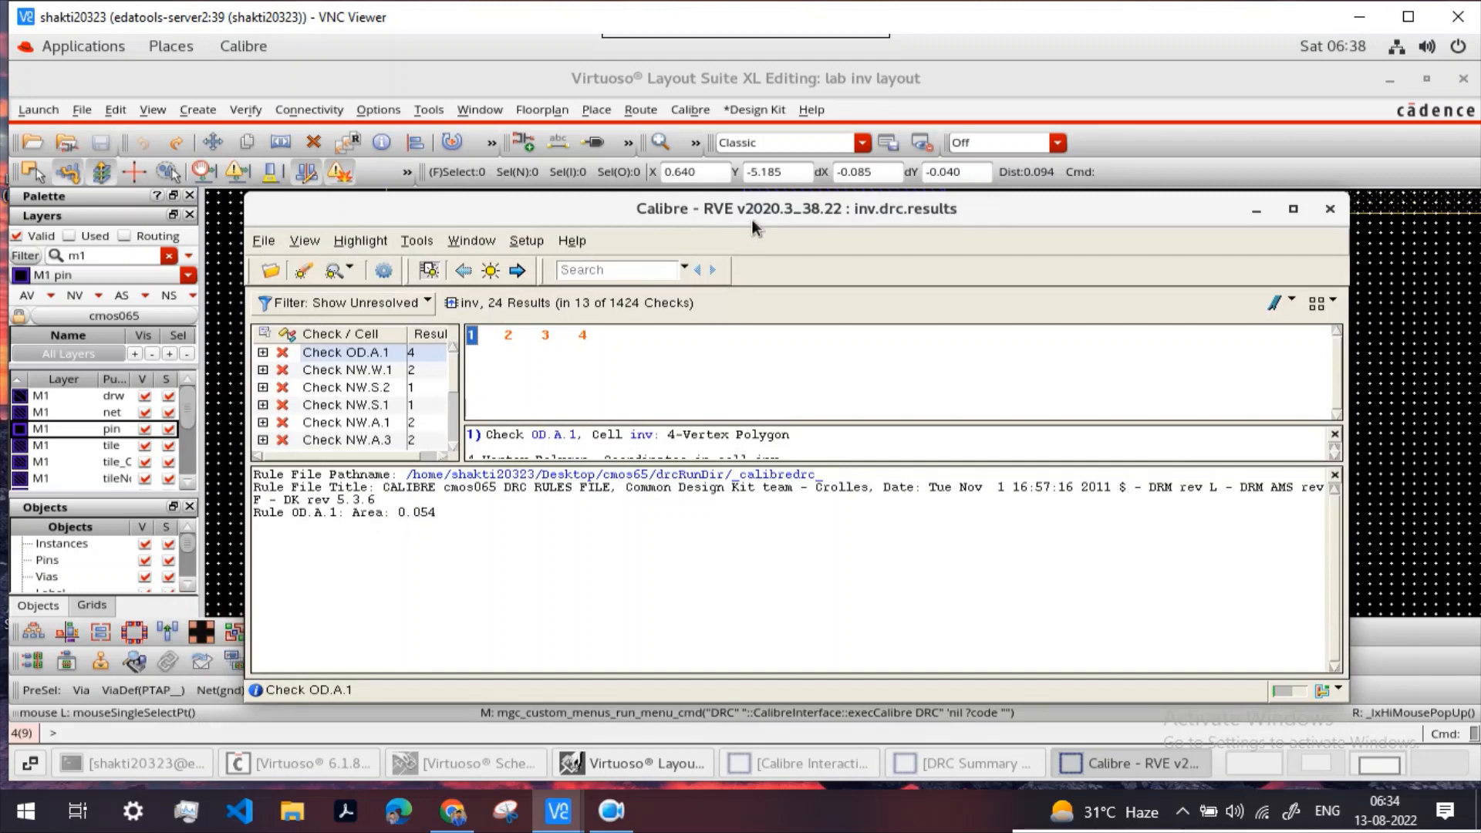
{"action": "left_click_drag", "start_coordinate": [753, 224], "coordinate": [672, 649]}
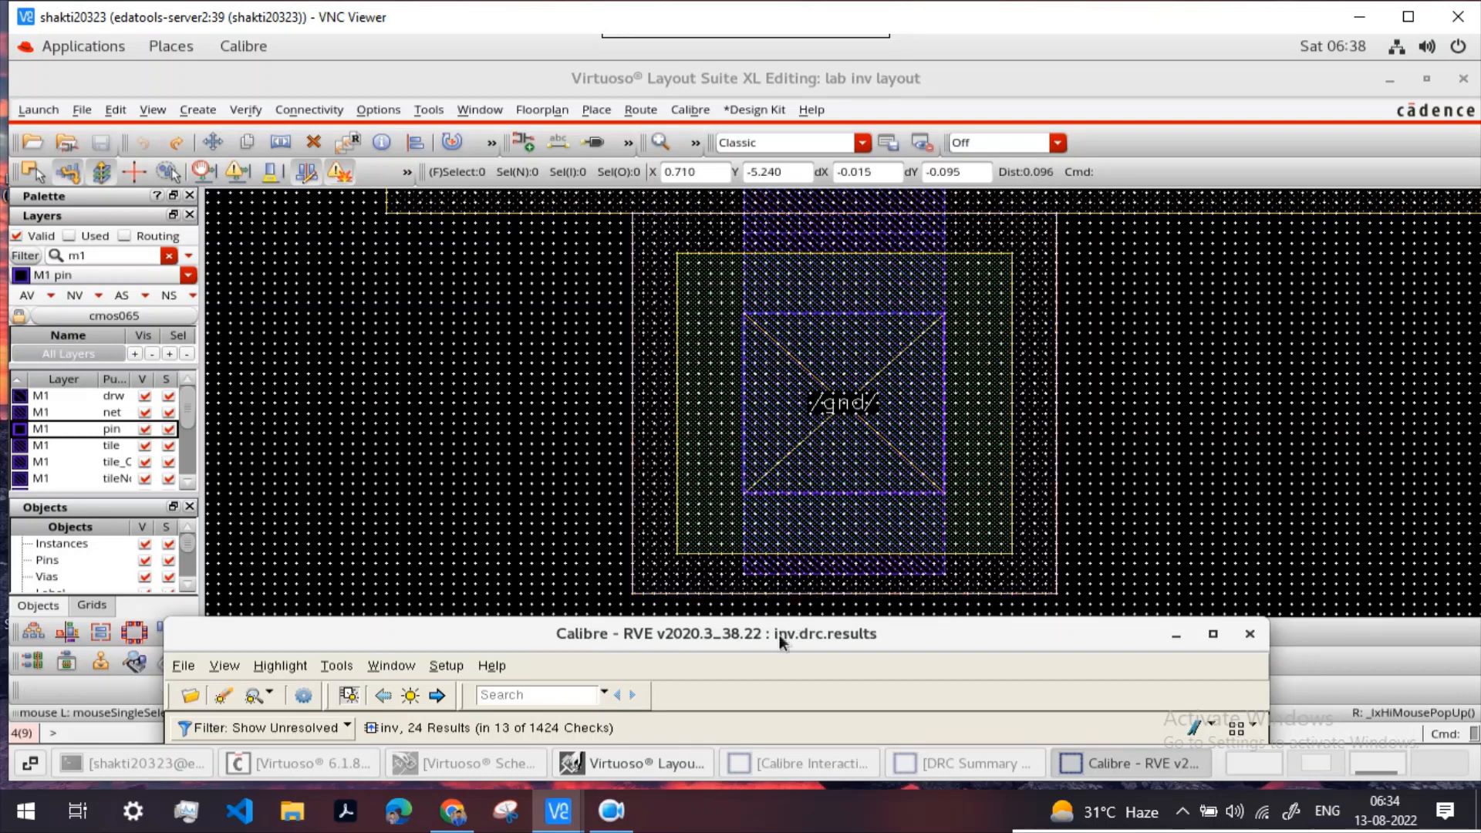
{"action": "left_click_drag", "start_coordinate": [781, 642], "coordinate": [822, 620]}
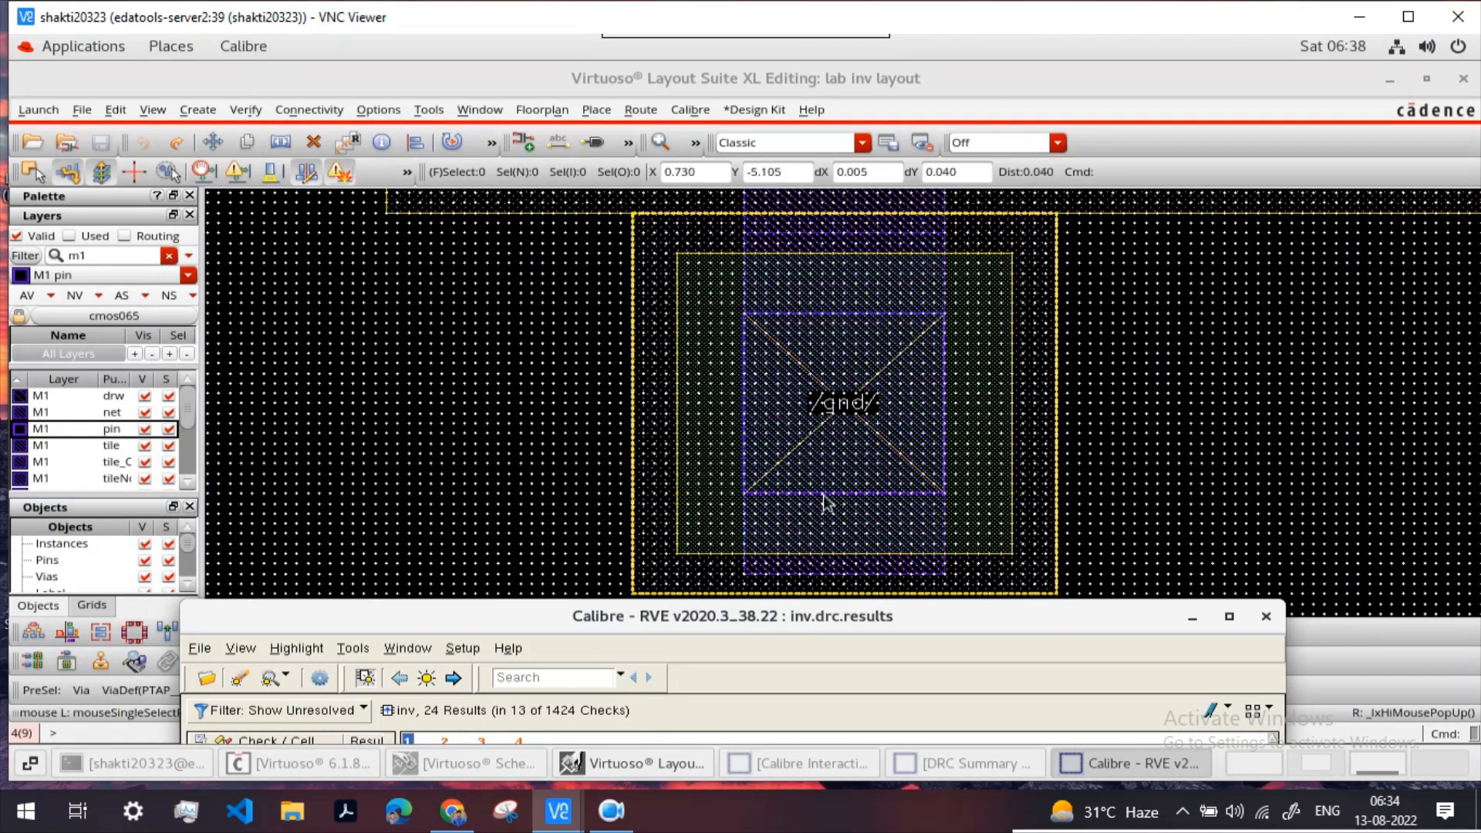
{"action": "left_click_drag", "start_coordinate": [823, 625], "coordinate": [827, 352]}
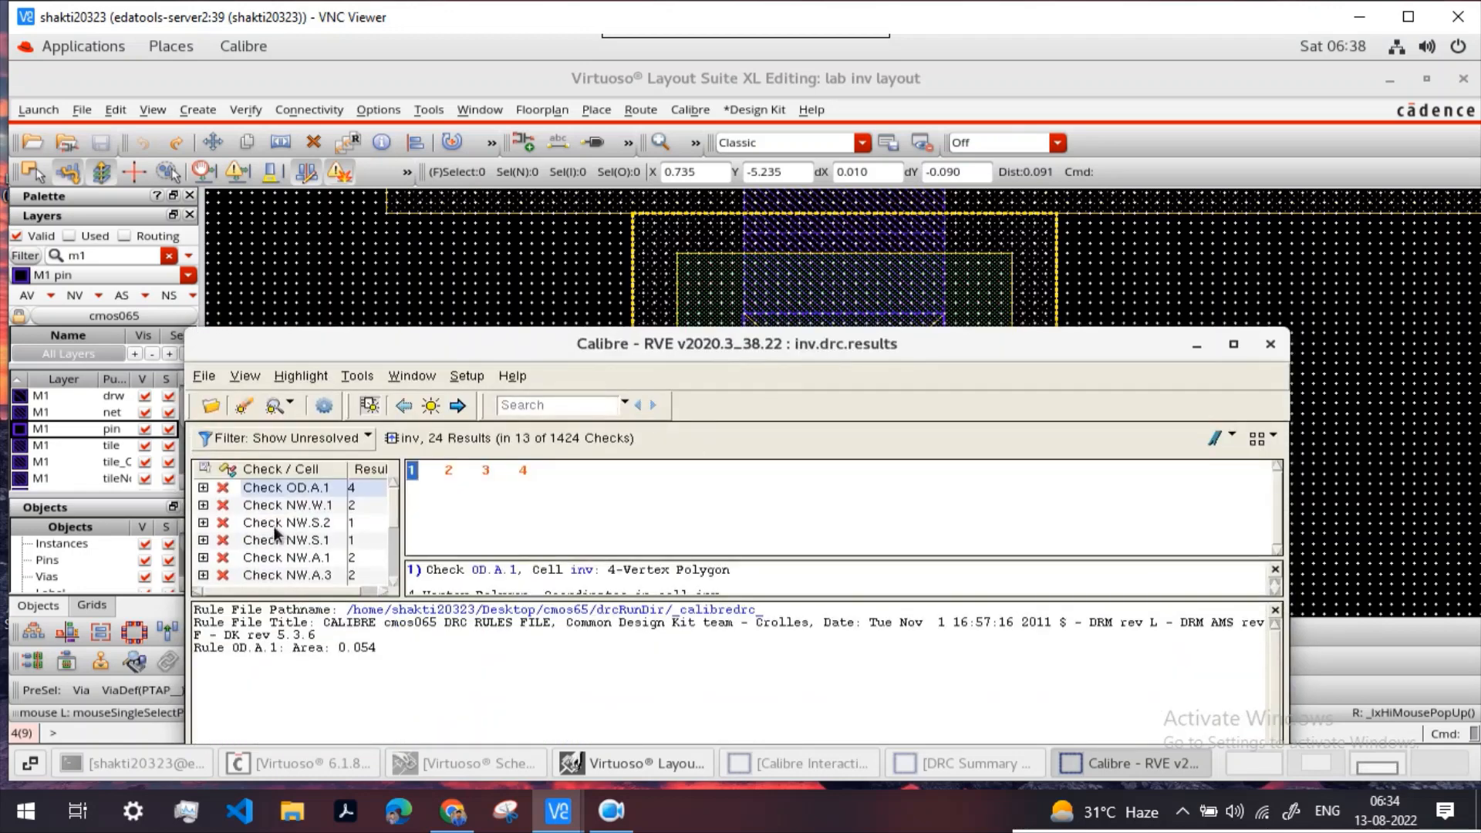
Step: Highlight result 5 of check NW.W.1 in the layout and examine the gap between the contact's n-well and the PMOS n-well
{"action": "left_click", "coordinate": [286, 506]}
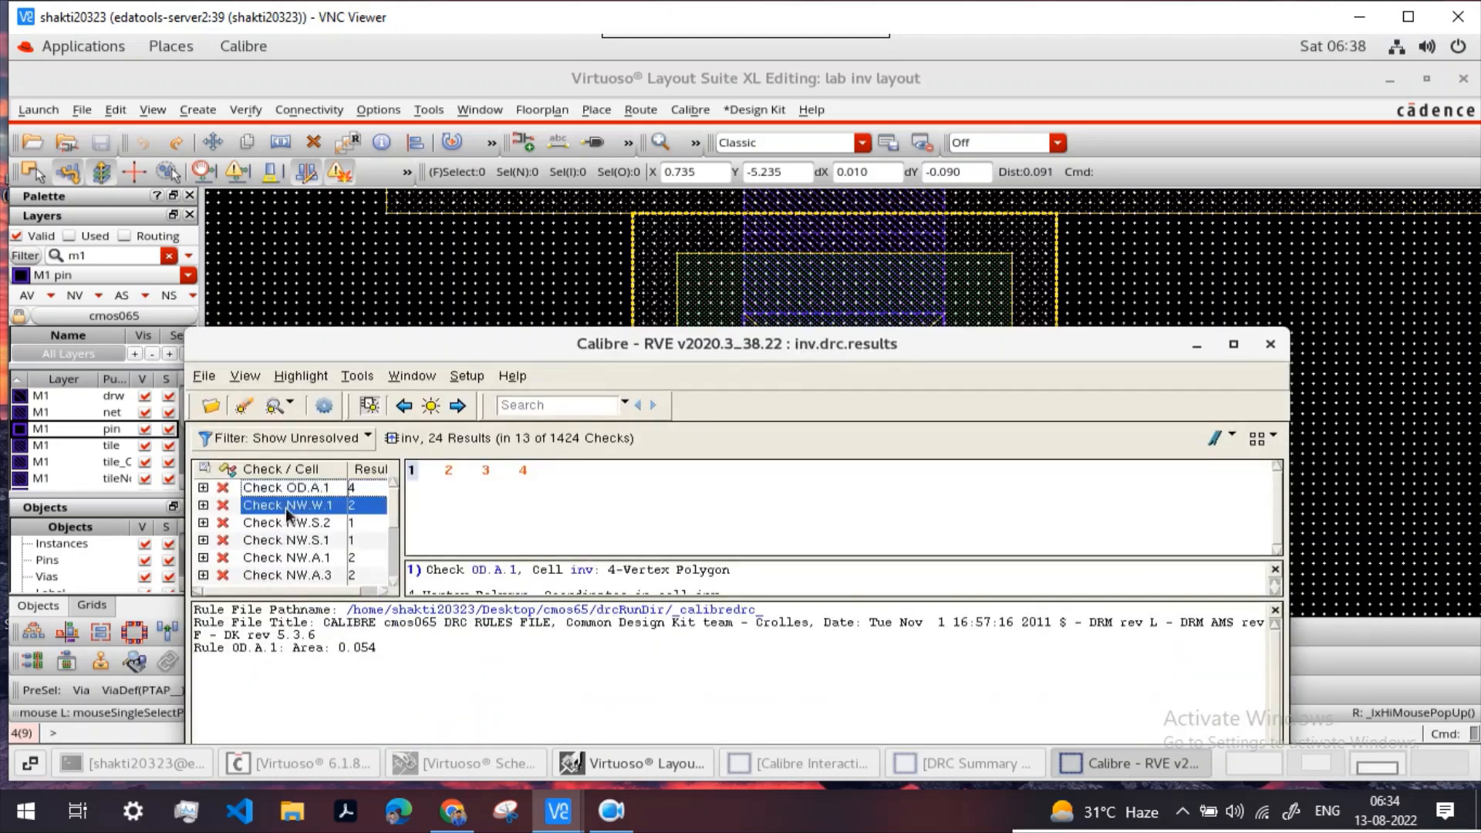
{"action": "left_click", "coordinate": [413, 471]}
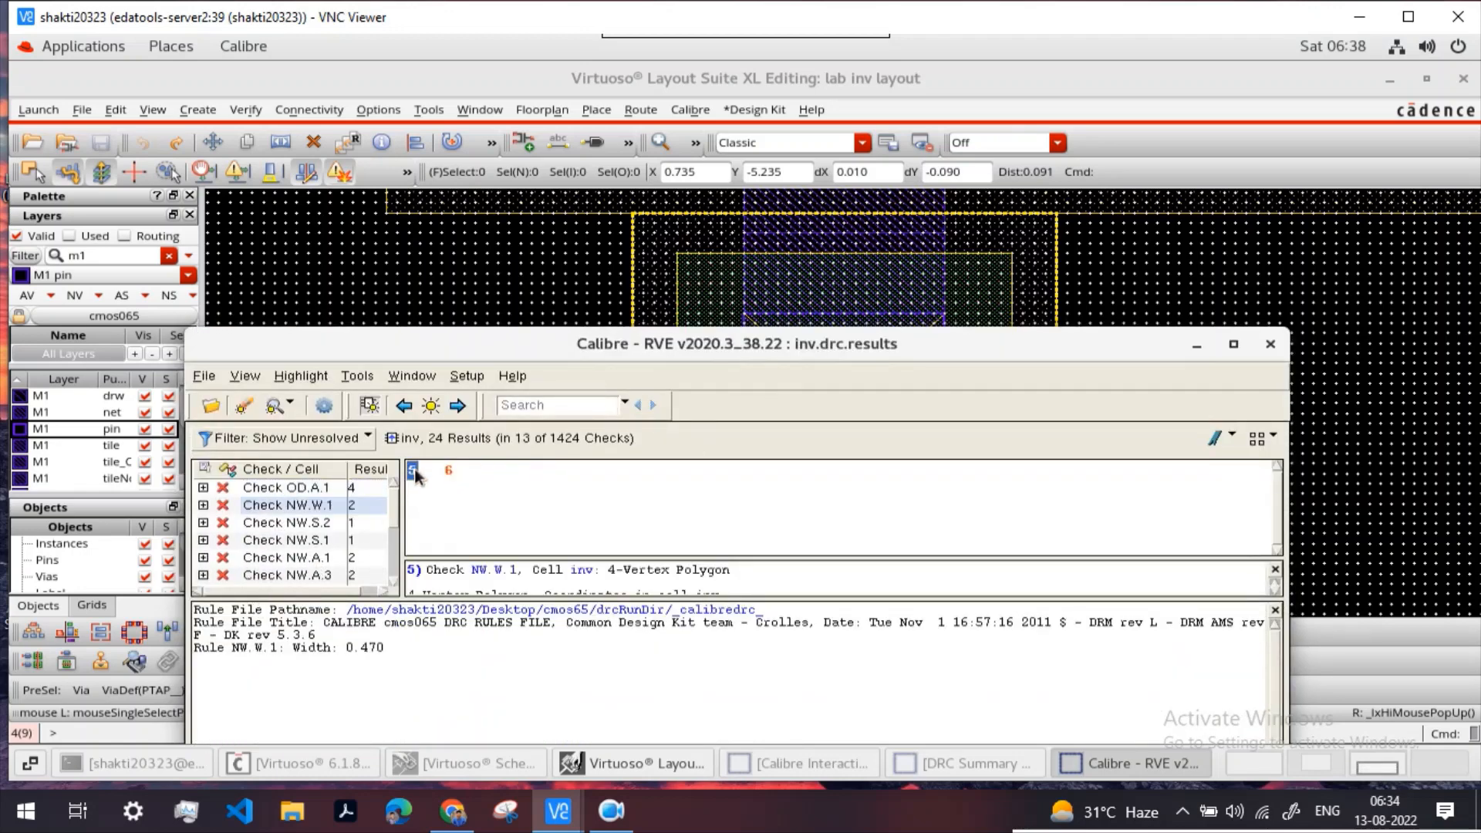
{"action": "left_click", "coordinate": [431, 405]}
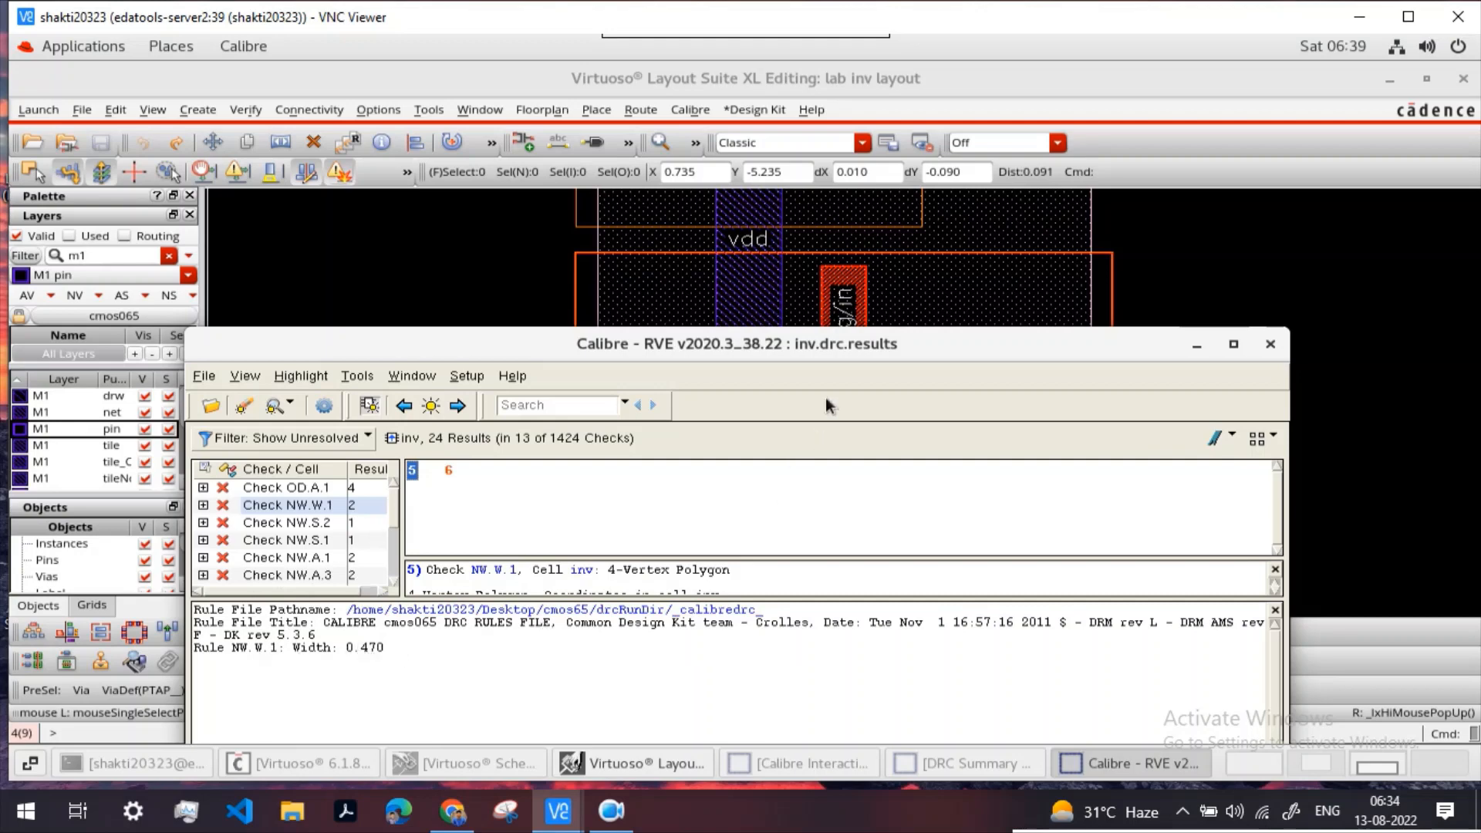
{"action": "left_click_drag", "start_coordinate": [842, 361], "coordinate": [857, 628]}
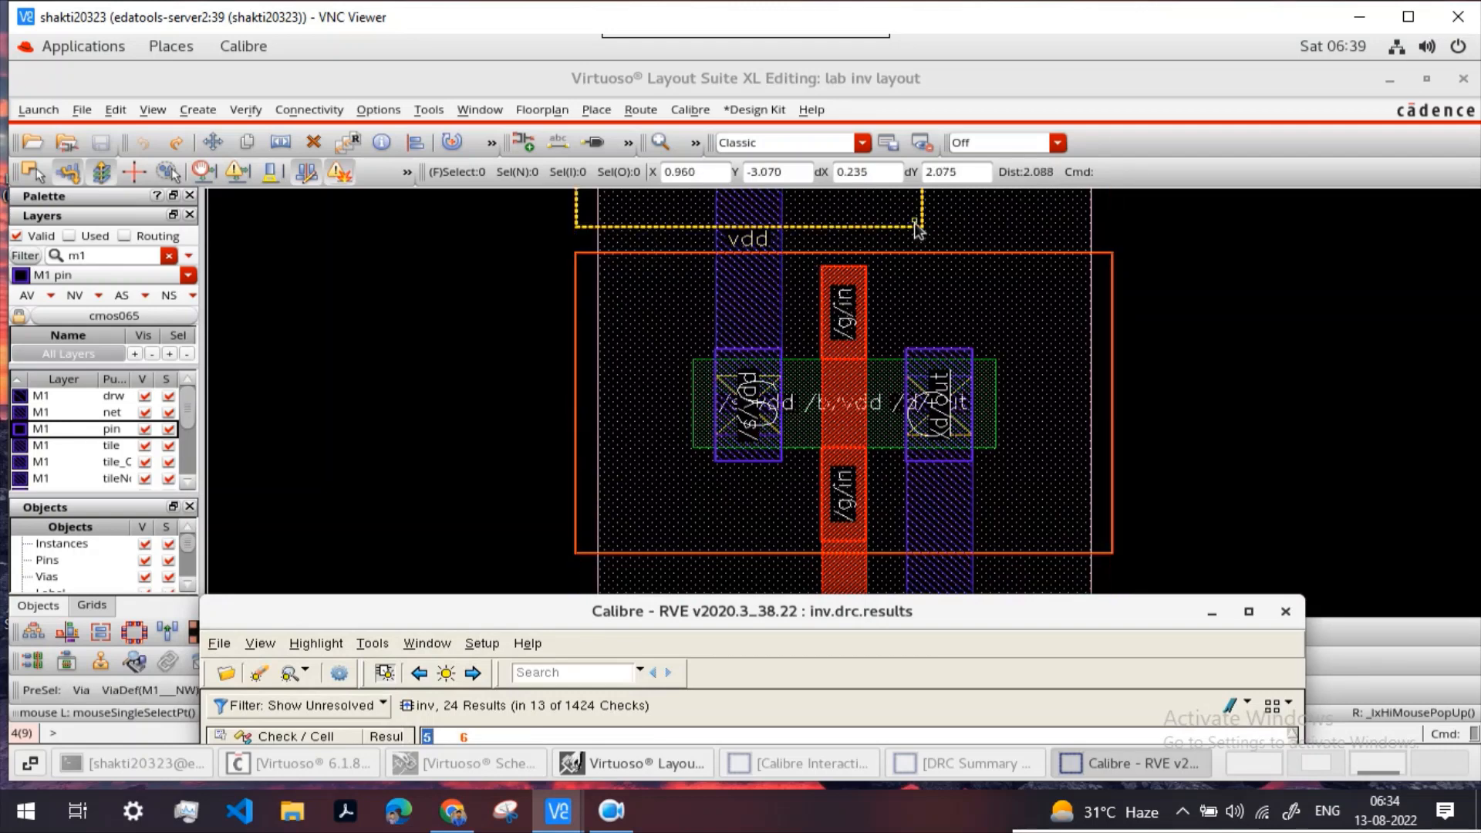
{"action": "left_click_drag", "start_coordinate": [627, 617], "coordinate": [643, 417]}
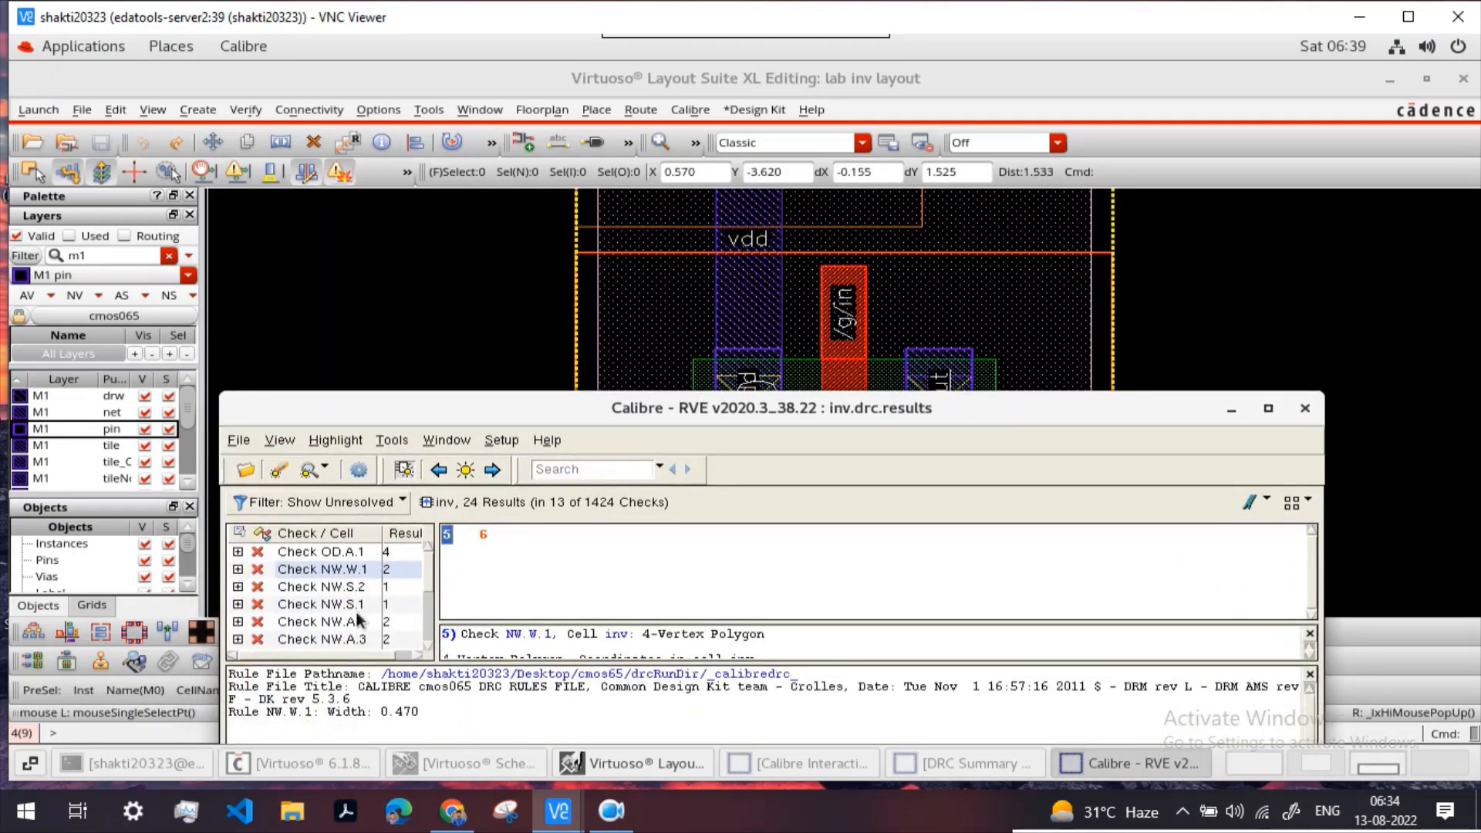
Step: Look through the failed DRC checks, read rule NW.S.2, and highlight result 1 of check OD.A.1
{"action": "scroll", "coordinate": [330, 600], "scroll_direction": "down", "scroll_amount": 3}
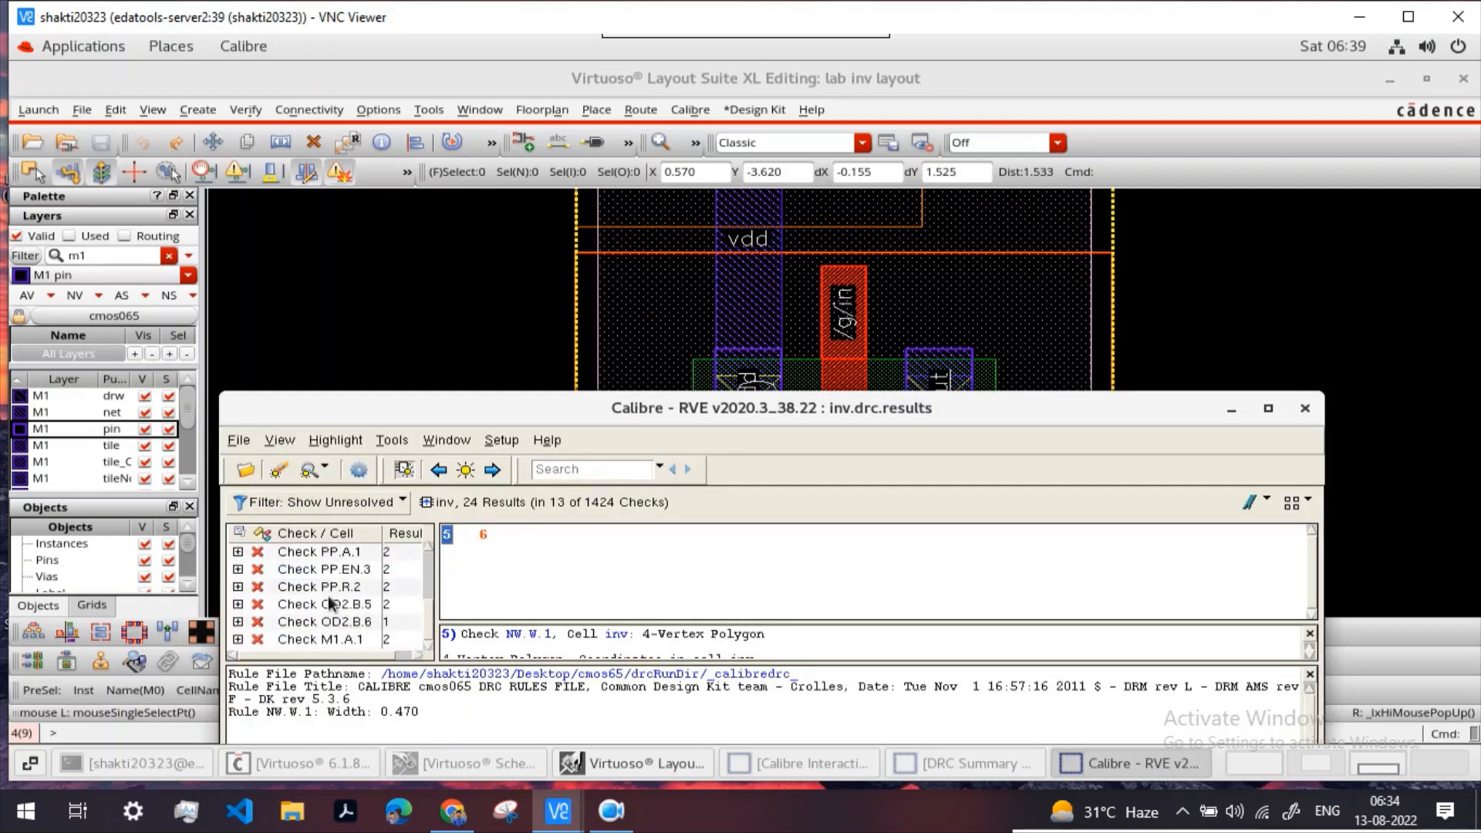
{"action": "scroll", "coordinate": [331, 603], "scroll_direction": "up", "scroll_amount": 3}
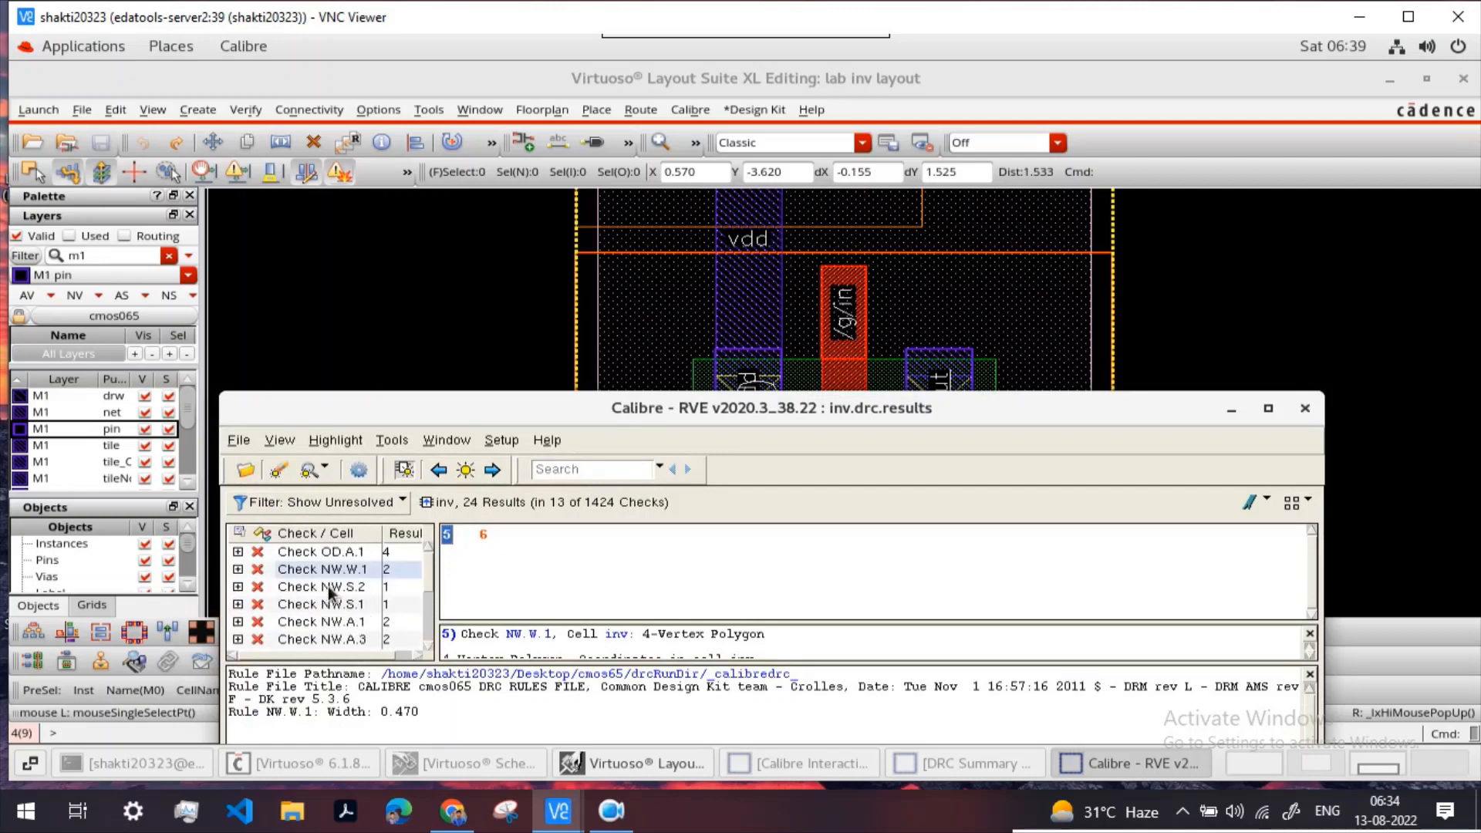
{"action": "left_click", "coordinate": [339, 590]}
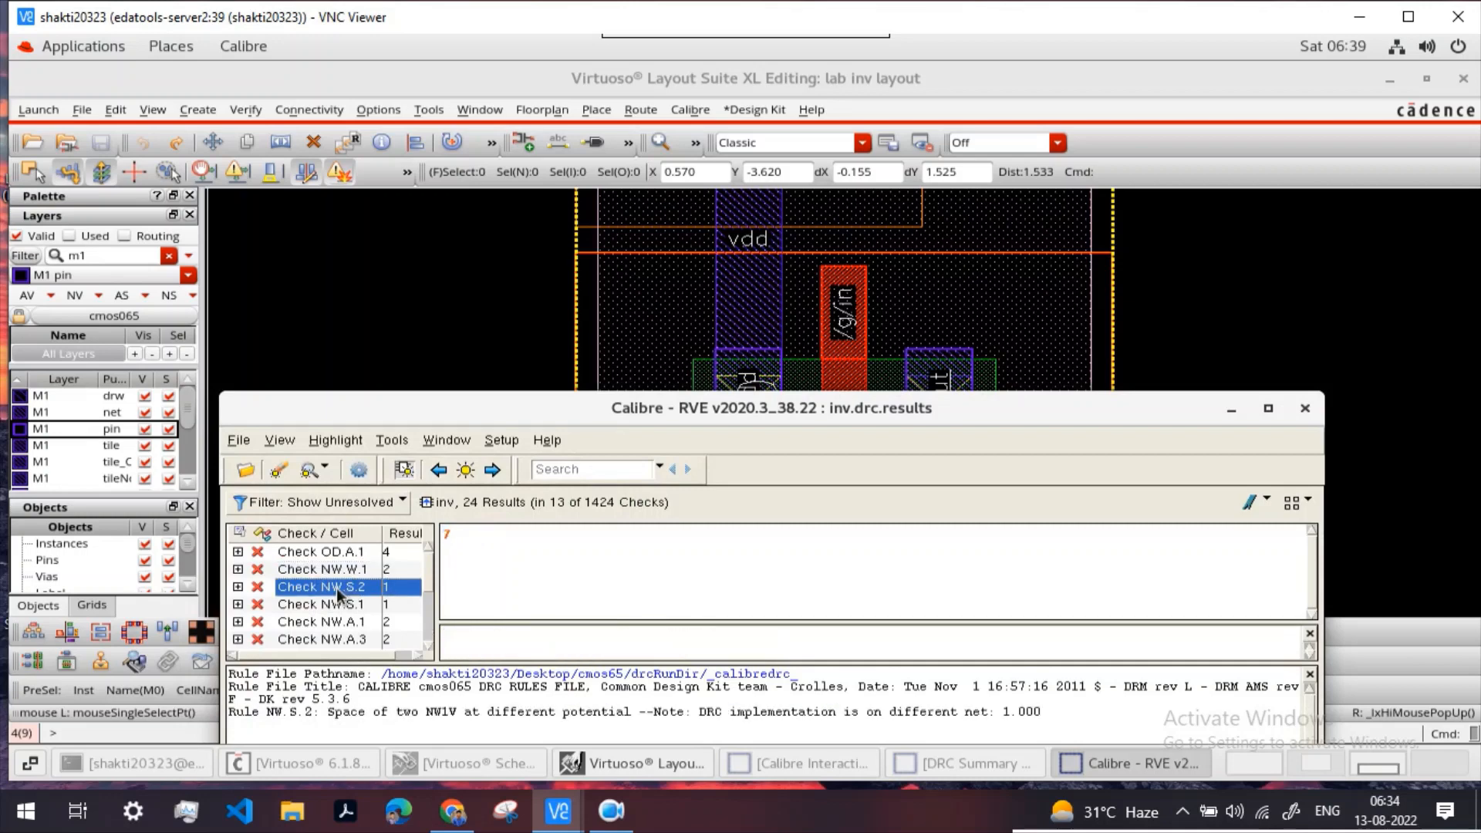
{"action": "left_click", "coordinate": [332, 555]}
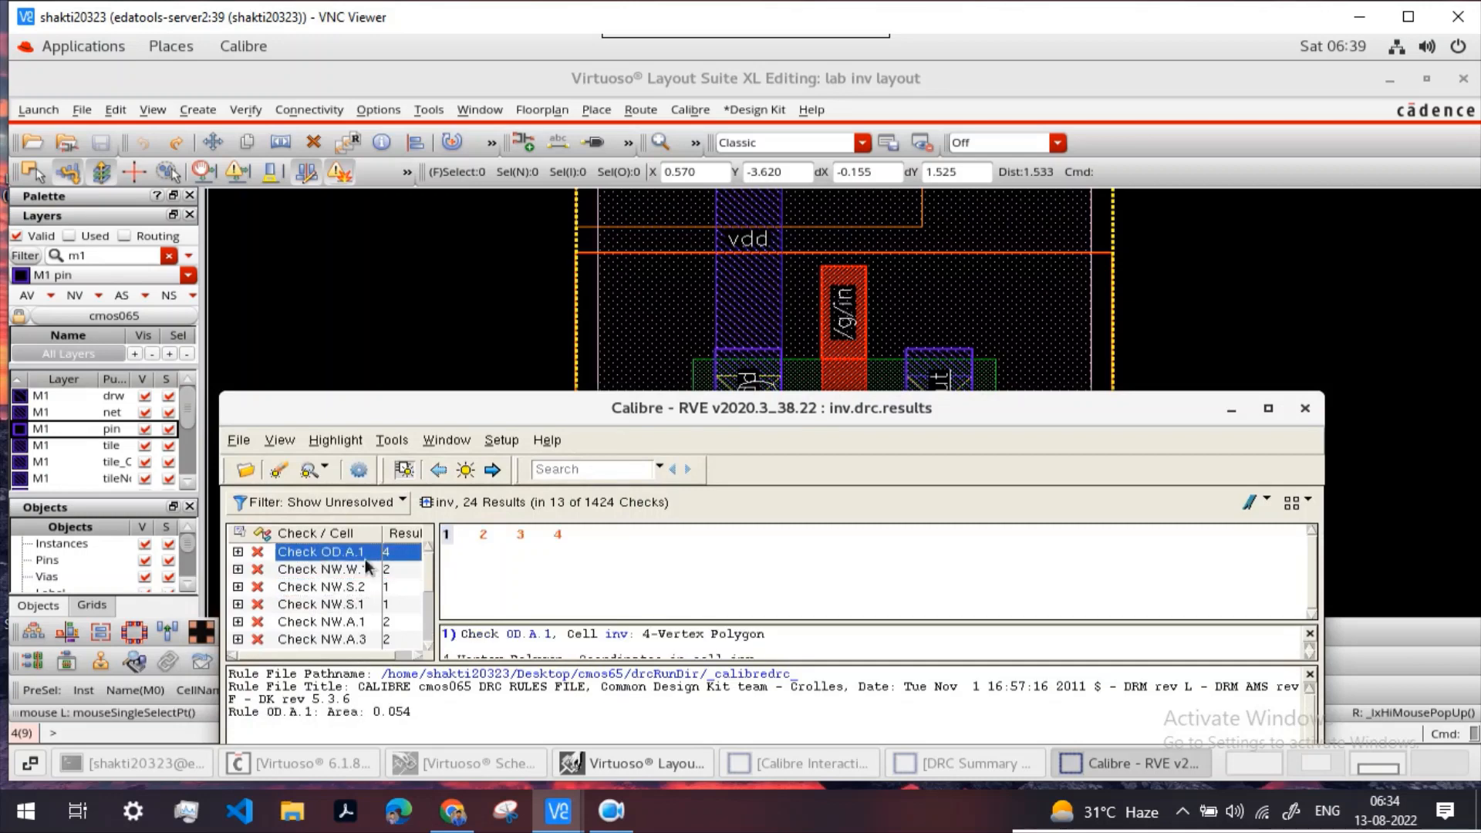
{"action": "left_click", "coordinate": [447, 534]}
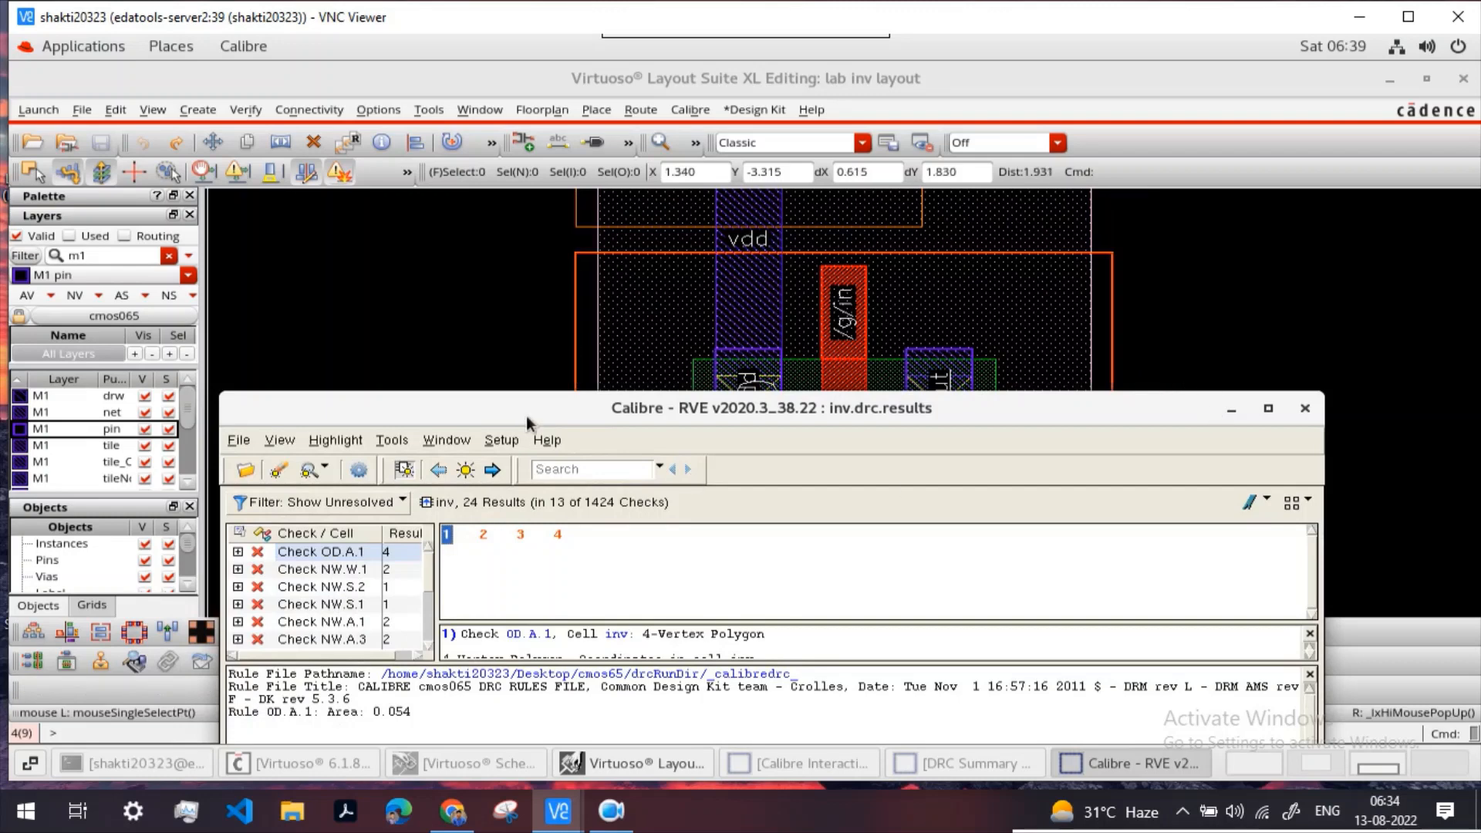
Step: Minimize the DRC results window and locate the gnd substrate contact below the NMOS in the layout
{"action": "left_click", "coordinate": [1231, 409]}
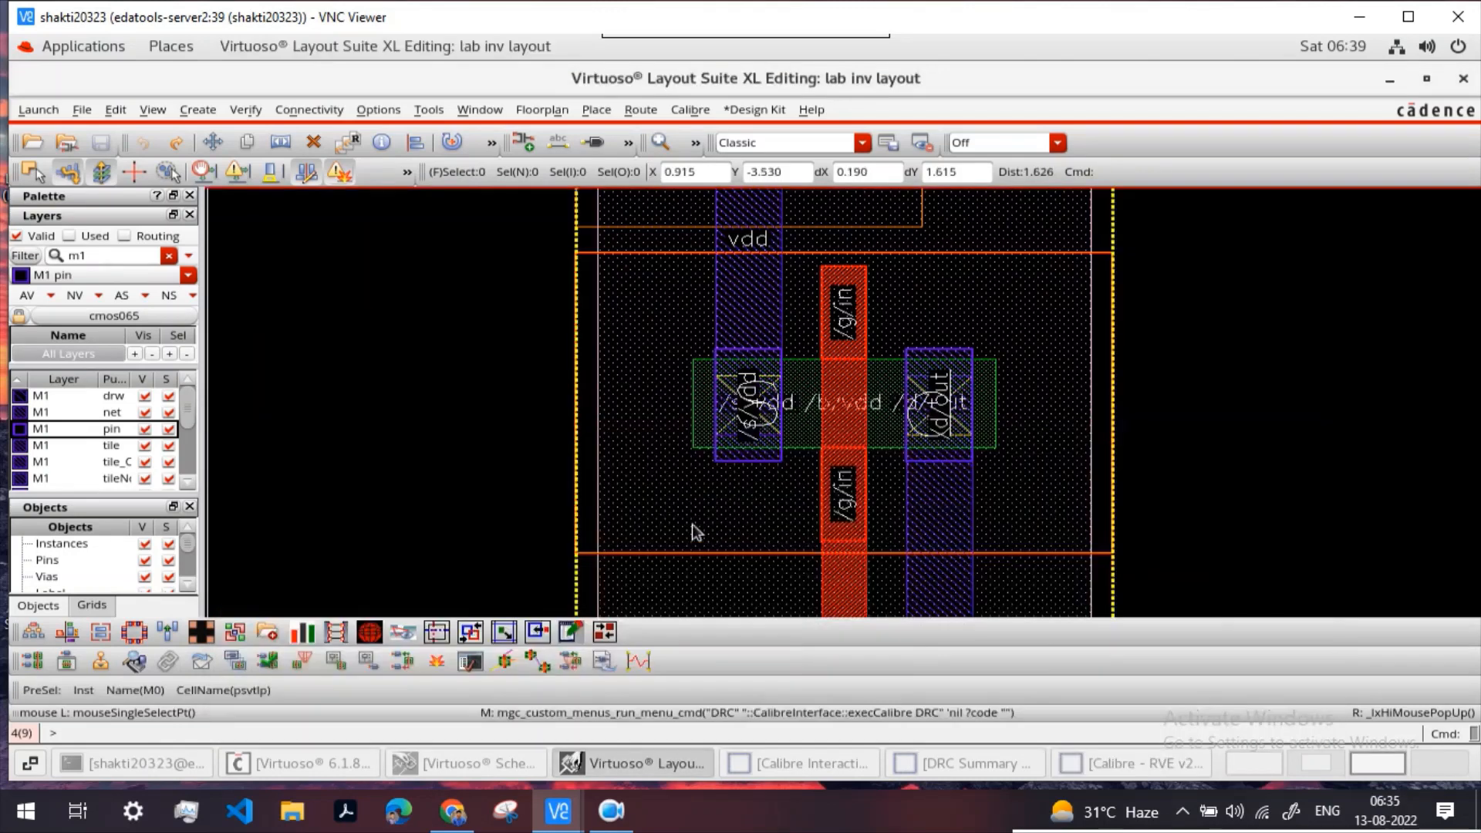
{"action": "scroll", "coordinate": [889, 518], "scroll_direction": "down", "scroll_amount": 1, "text": "ctrl"}
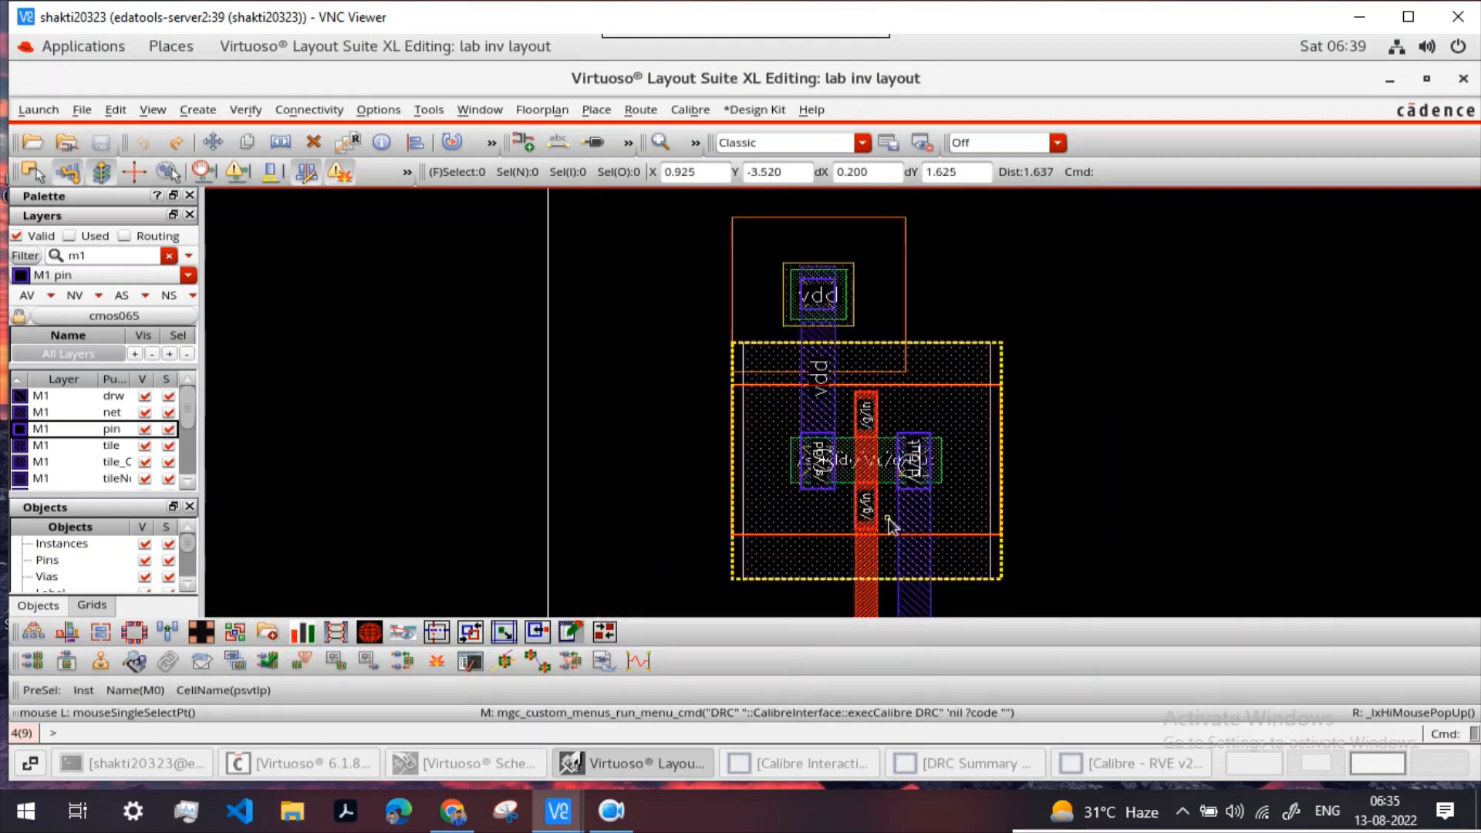
{"action": "scroll", "coordinate": [888, 524], "scroll_direction": "down", "scroll_amount": 4}
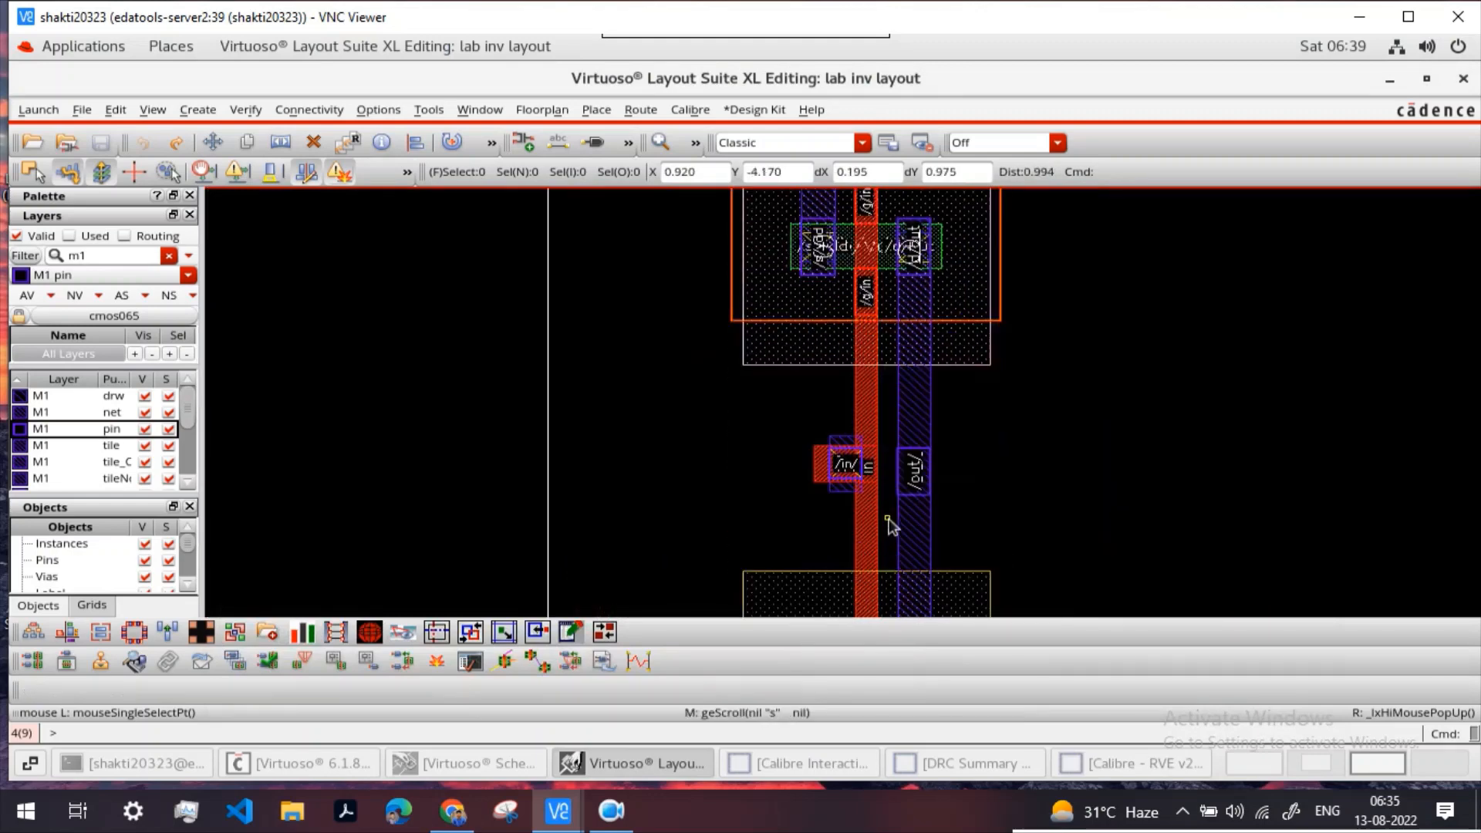
{"action": "scroll", "coordinate": [891, 524], "scroll_direction": "down", "scroll_amount": 1}
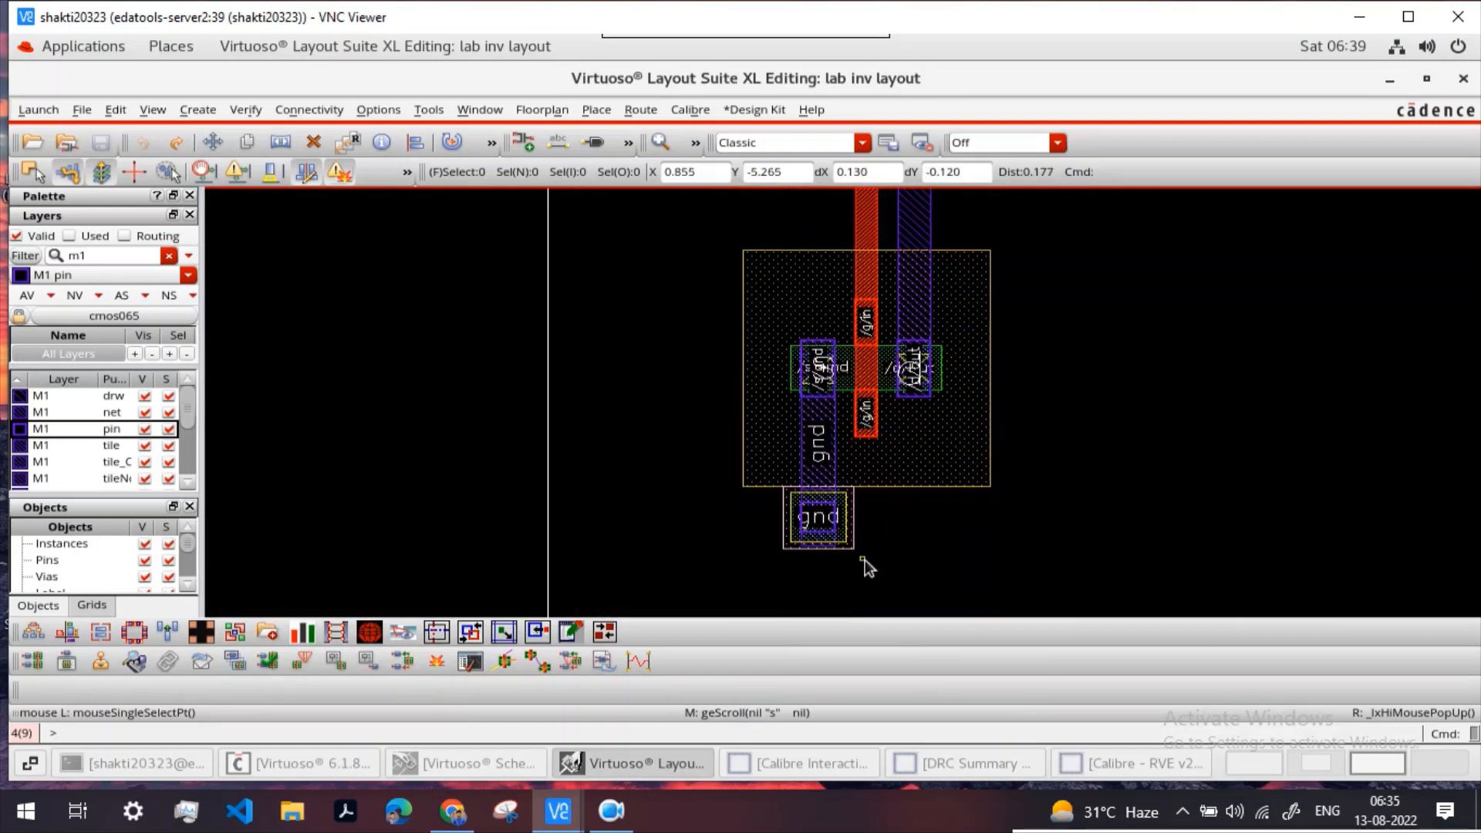
{"action": "scroll", "coordinate": [864, 558], "scroll_direction": "up", "scroll_amount": 1, "text": "ctrl"}
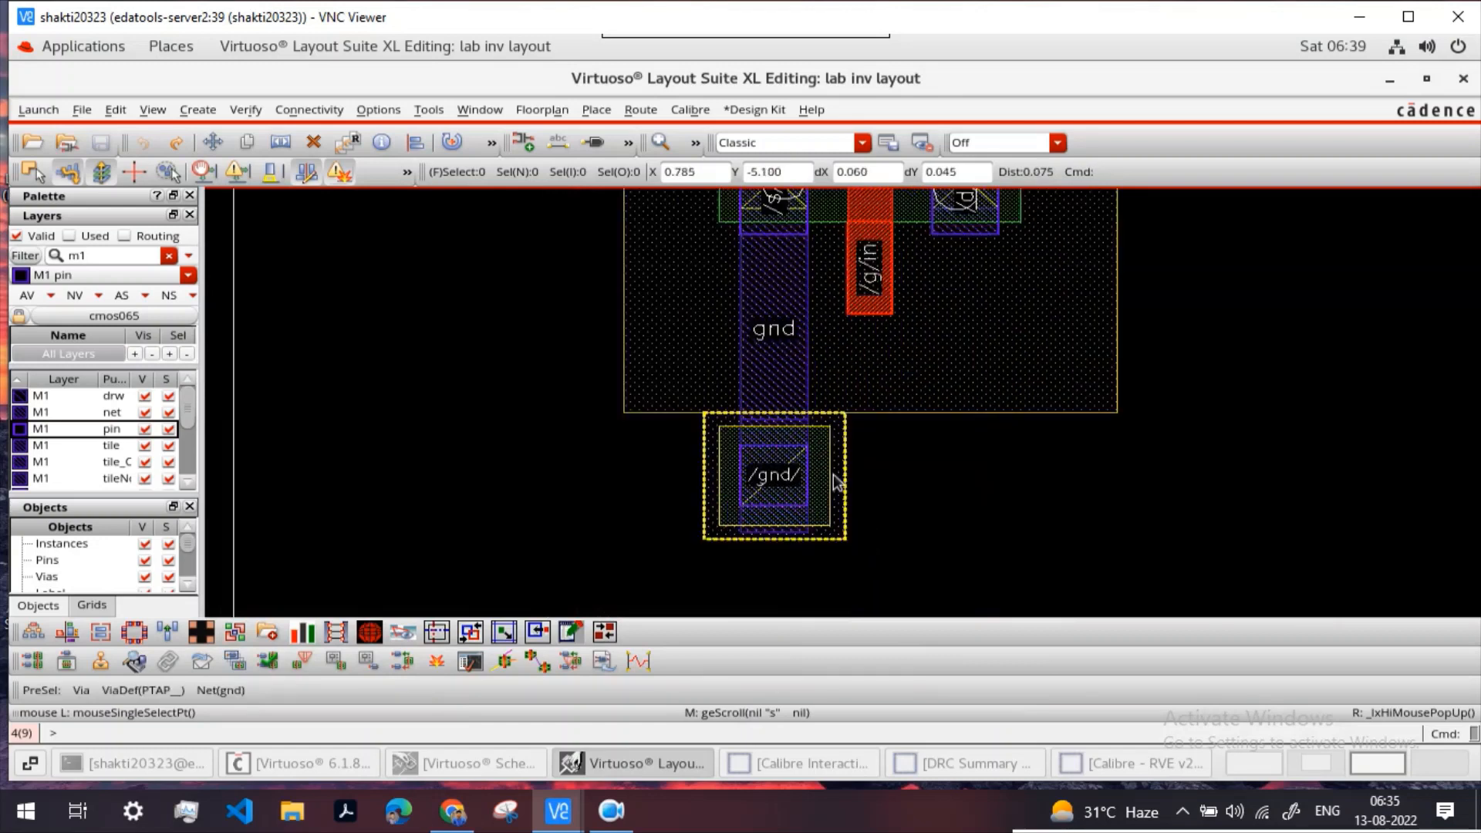
{"action": "left_click_drag", "start_coordinate": [865, 554], "coordinate": [706, 411]}
{"action": "right_click", "coordinate": [725, 462]}
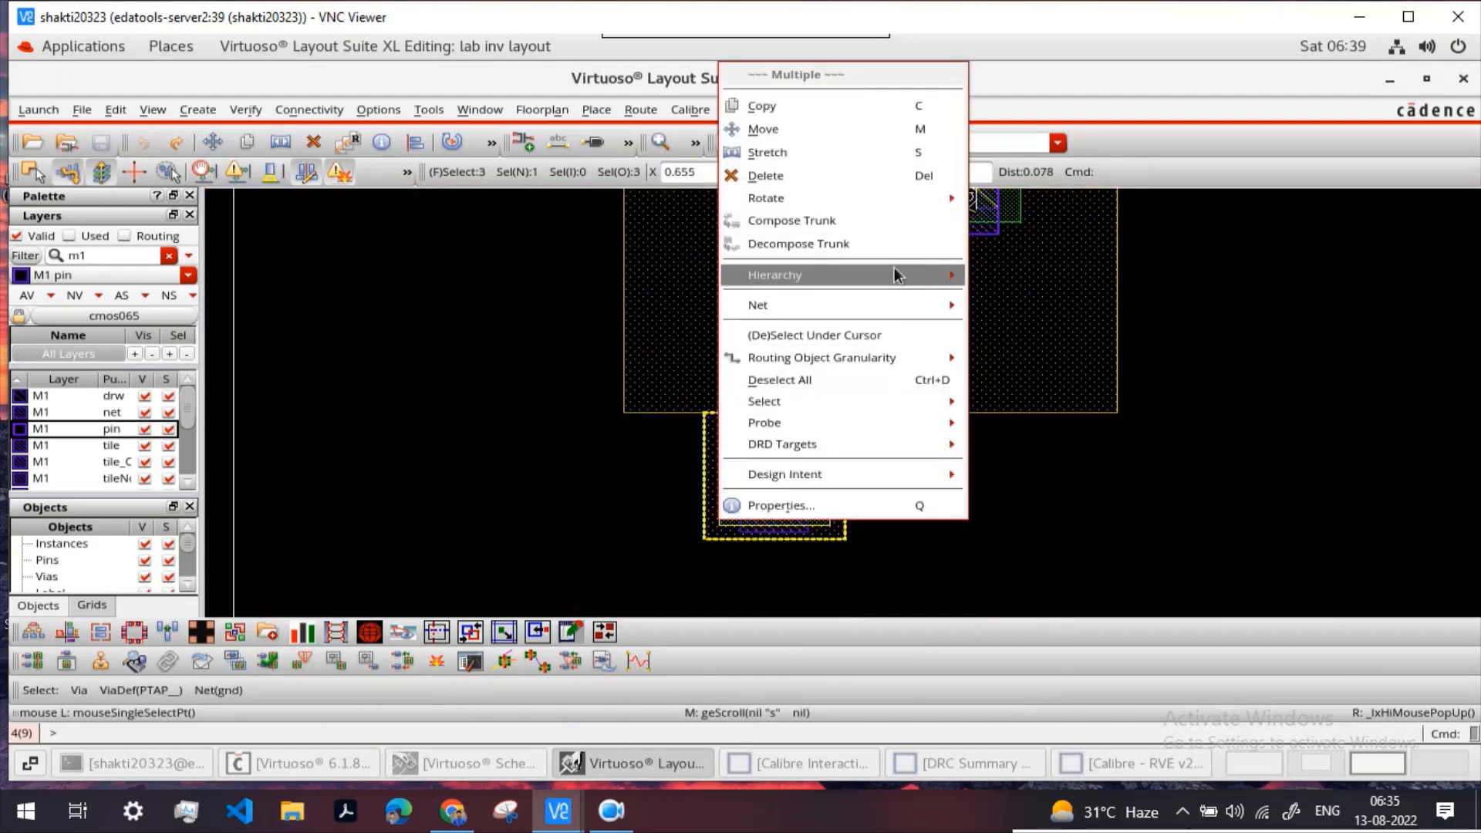
{"action": "mouse_move", "coordinate": [853, 270]}
{"action": "left_click", "coordinate": [644, 366]}
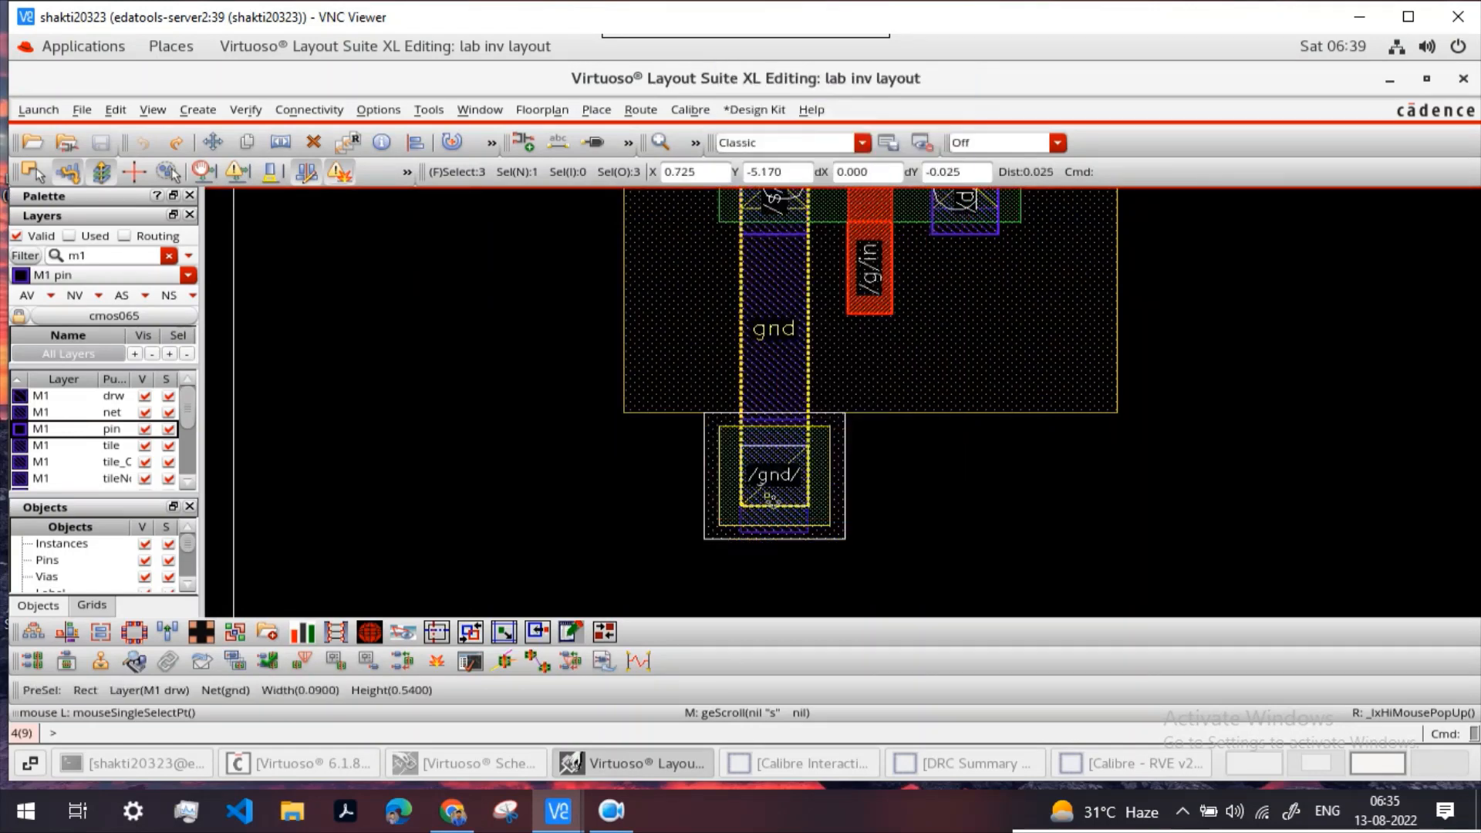
Step: Flatten the gnd substrate contact by one level with Pcells and Vias included, and dismiss the Flatten dialogs
{"action": "scroll", "coordinate": [763, 494], "scroll_direction": "up", "scroll_amount": 2}
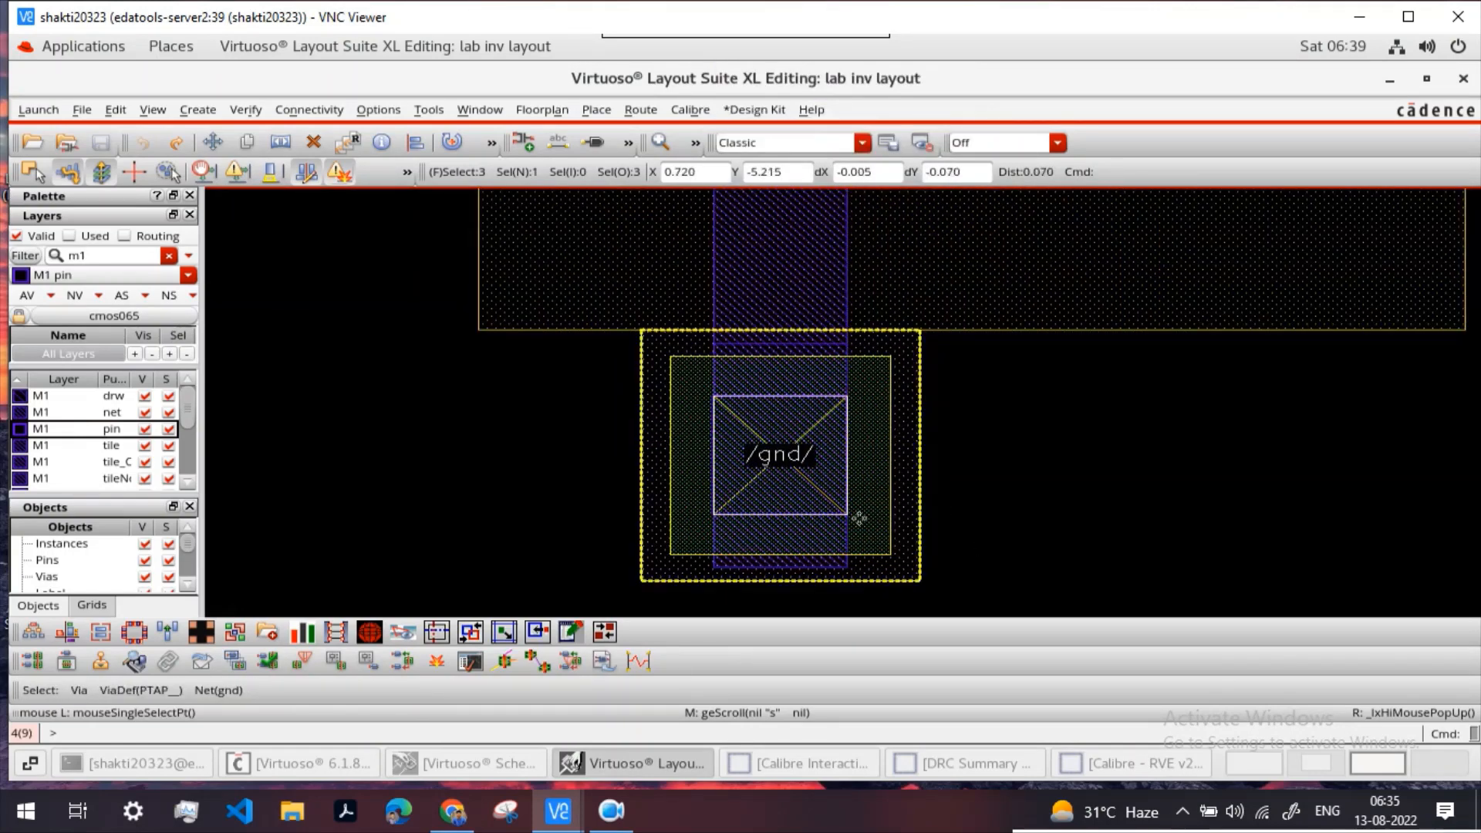
{"action": "left_click", "coordinate": [935, 600]}
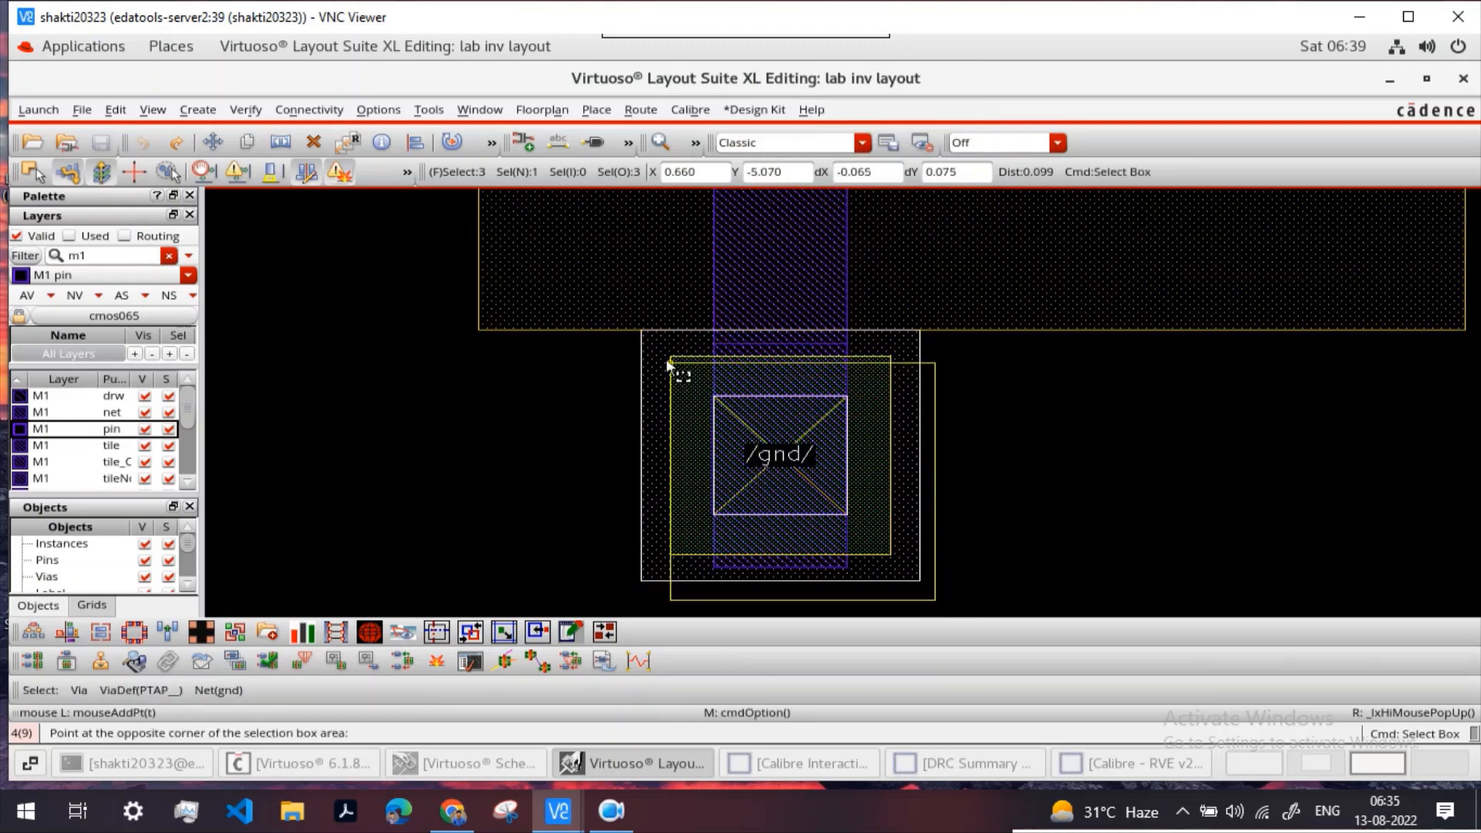
{"action": "left_click", "coordinate": [631, 313]}
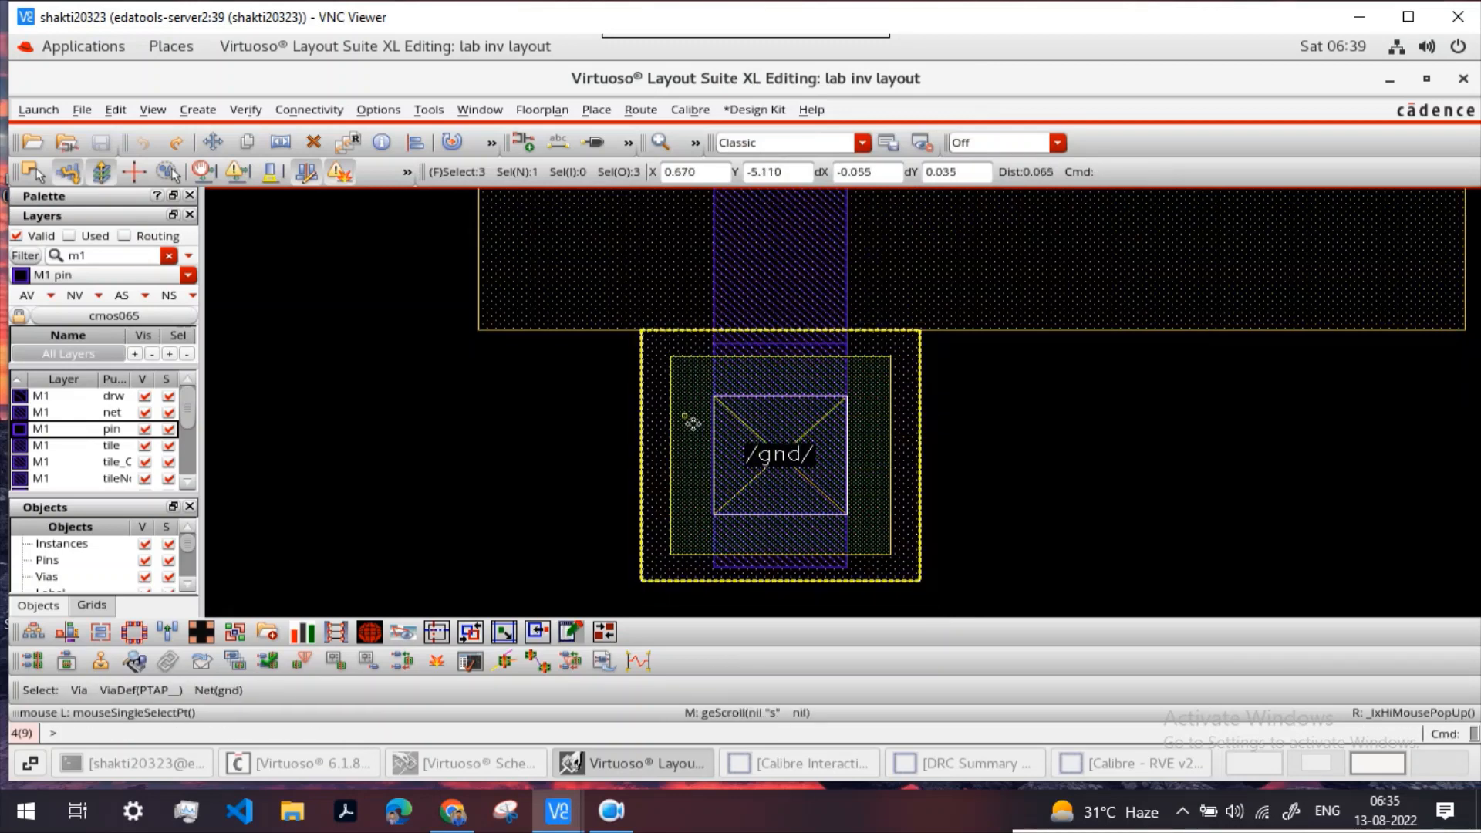
{"action": "right_click", "coordinate": [689, 419]}
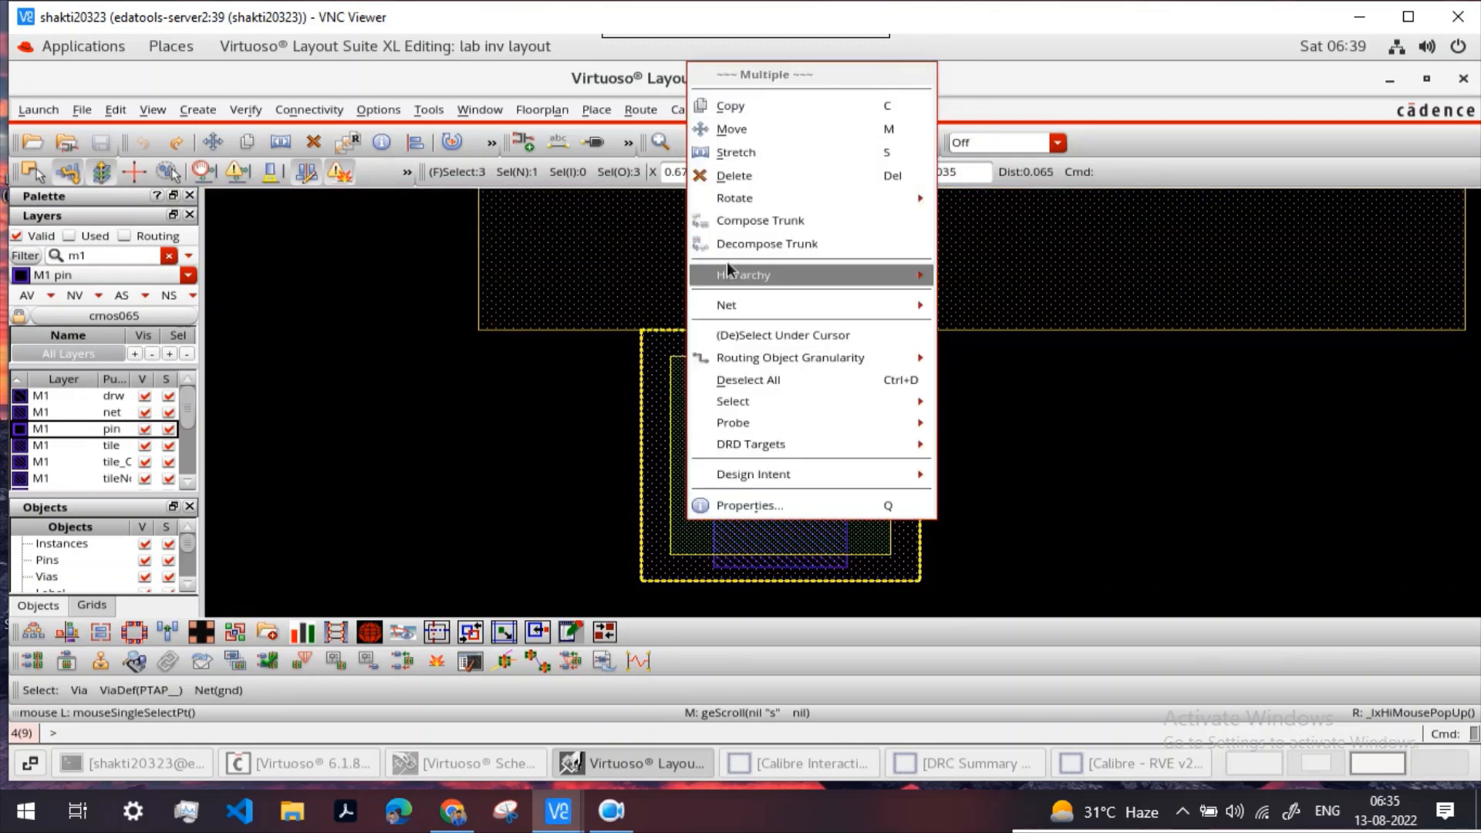
{"action": "mouse_move", "coordinate": [854, 275]}
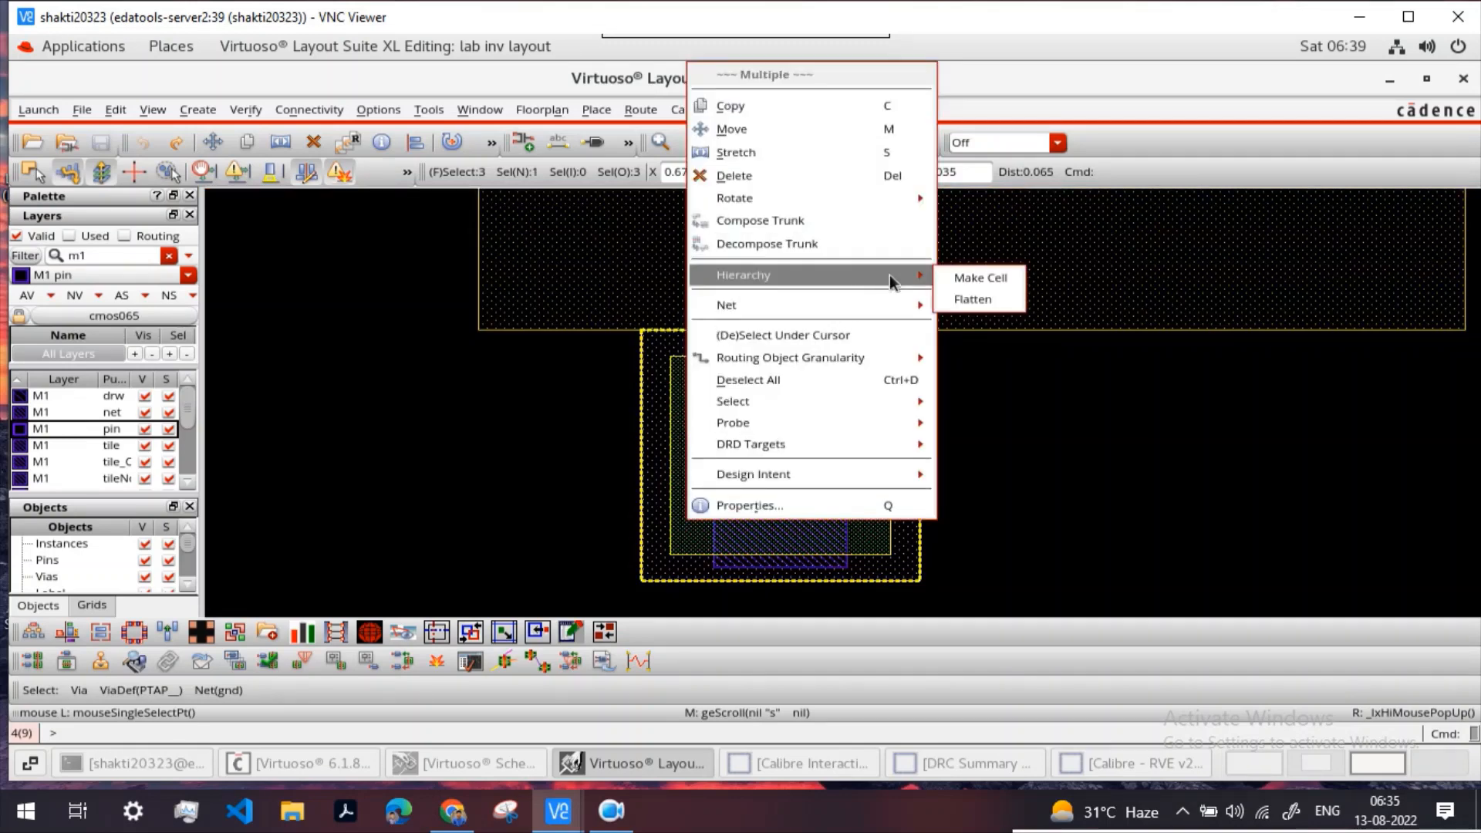
{"action": "left_click", "coordinate": [1001, 300]}
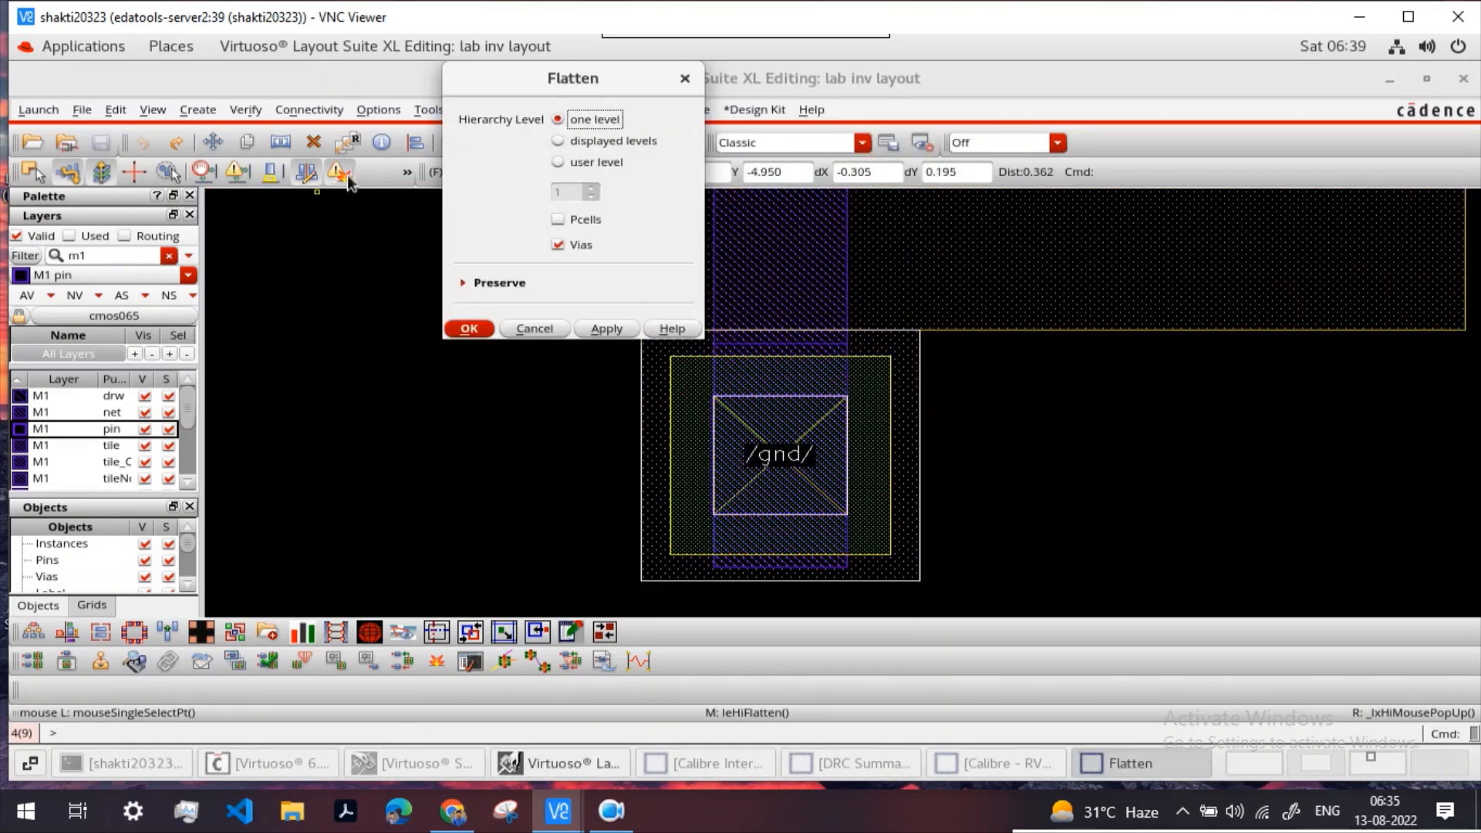
{"action": "left_click", "coordinate": [559, 219]}
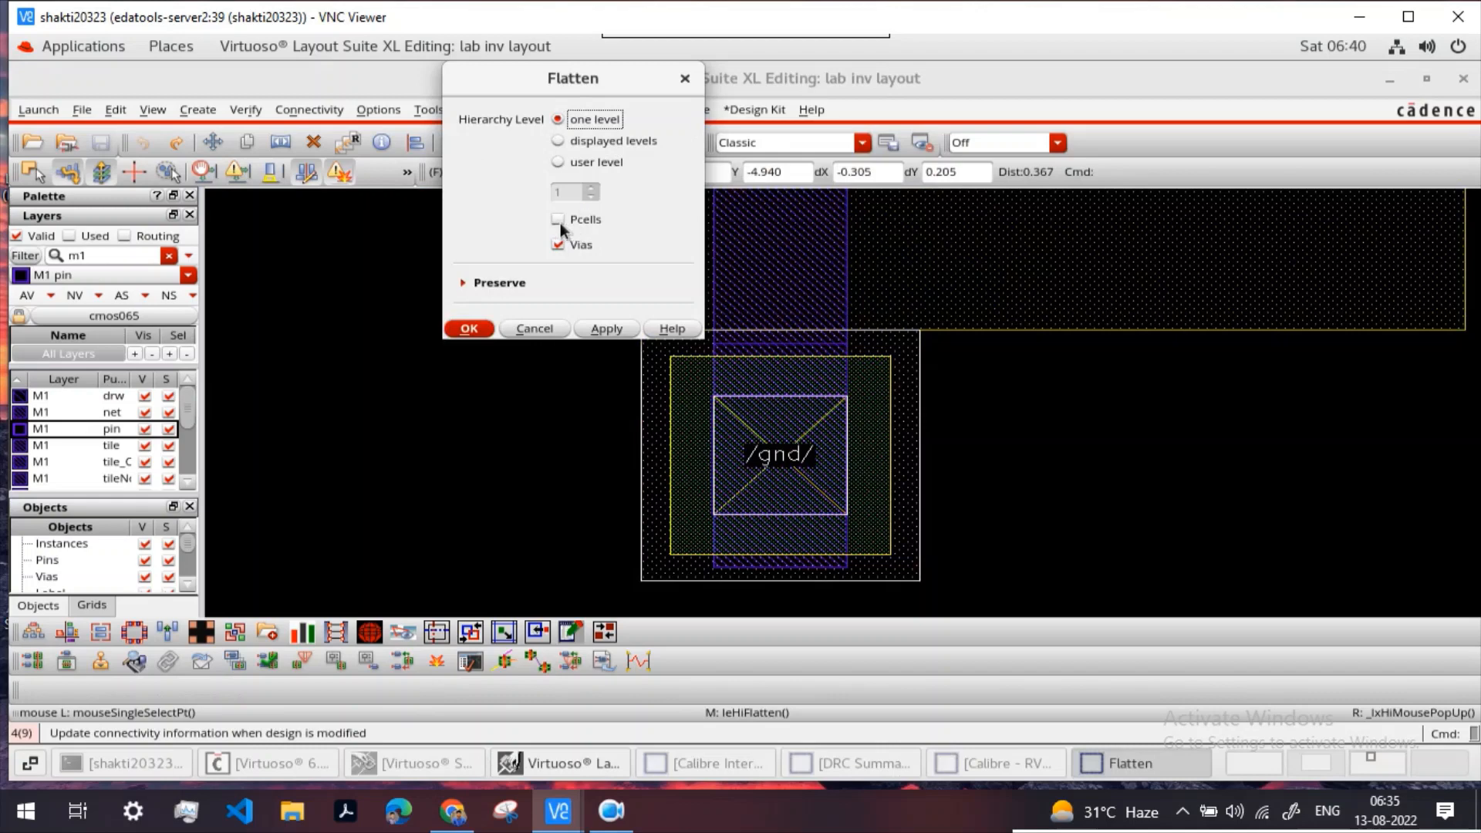
{"action": "left_click", "coordinate": [602, 330]}
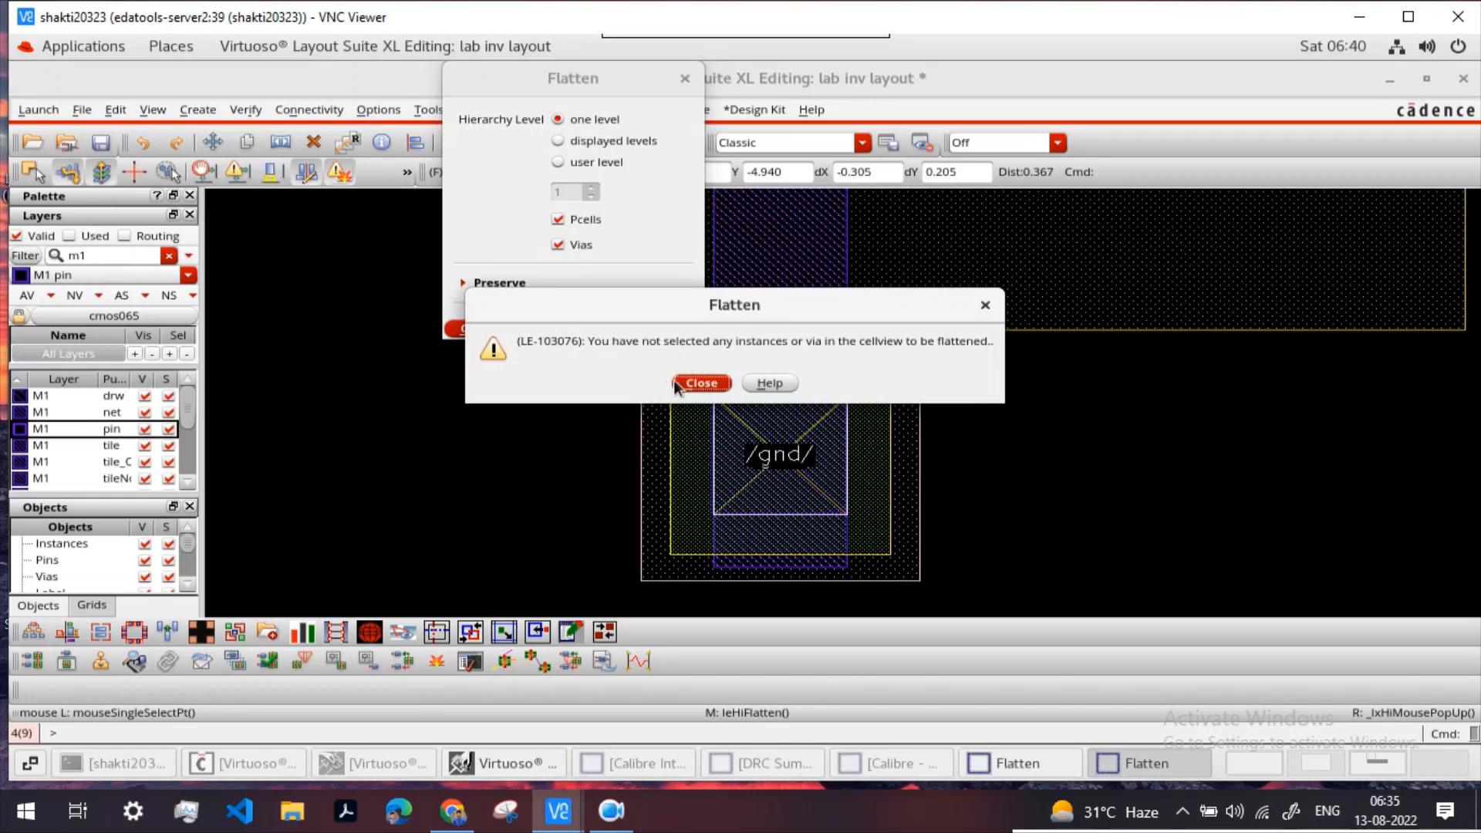
{"action": "left_click", "coordinate": [700, 383]}
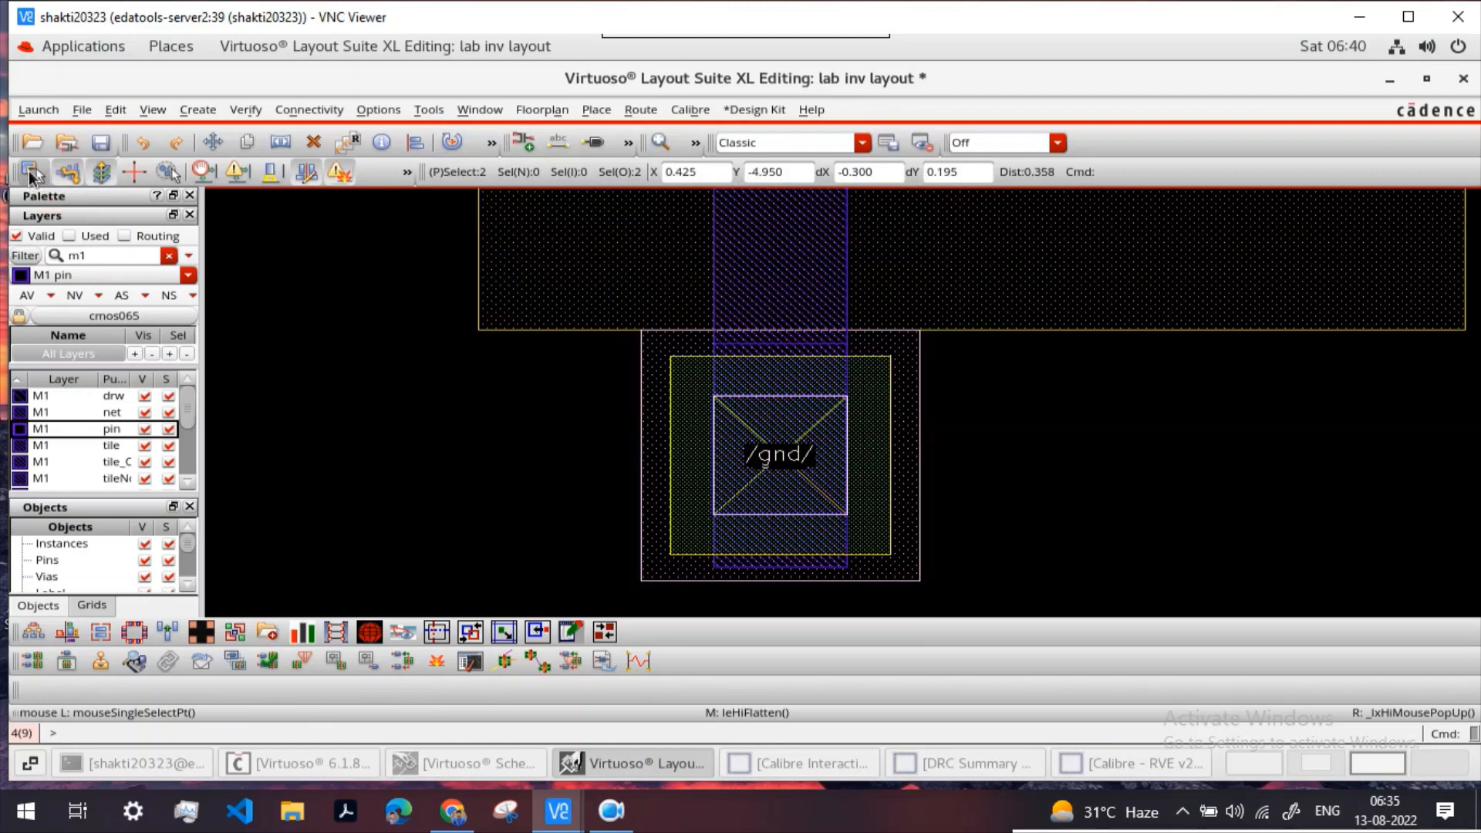
Step: Stretch the gnd contact's PP rectangle on both sides to a width of 0.67, aligning it with the NMOS implant region's edges
{"action": "left_click", "coordinate": [31, 173]}
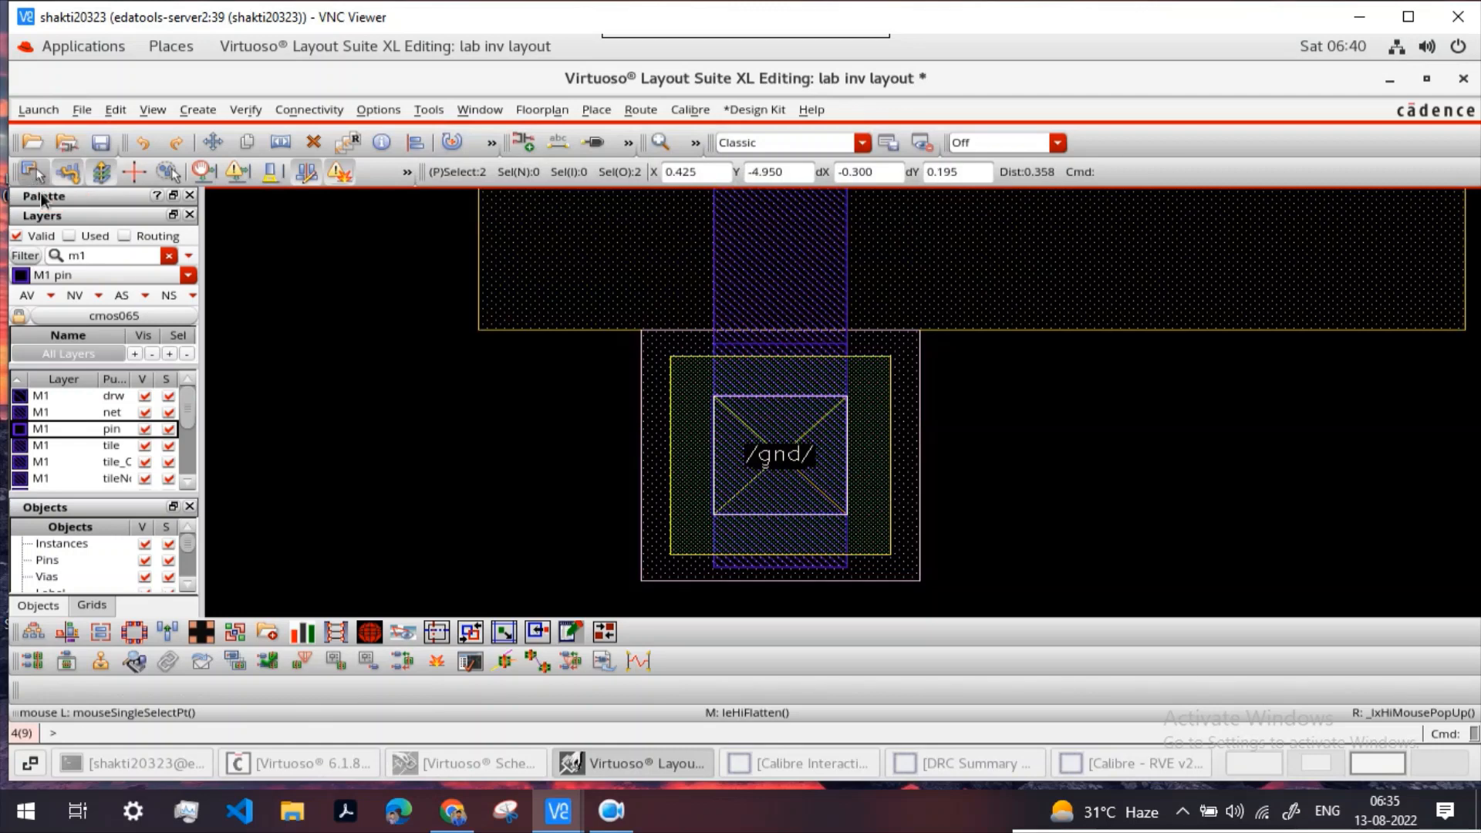
{"action": "left_click", "coordinate": [921, 462]}
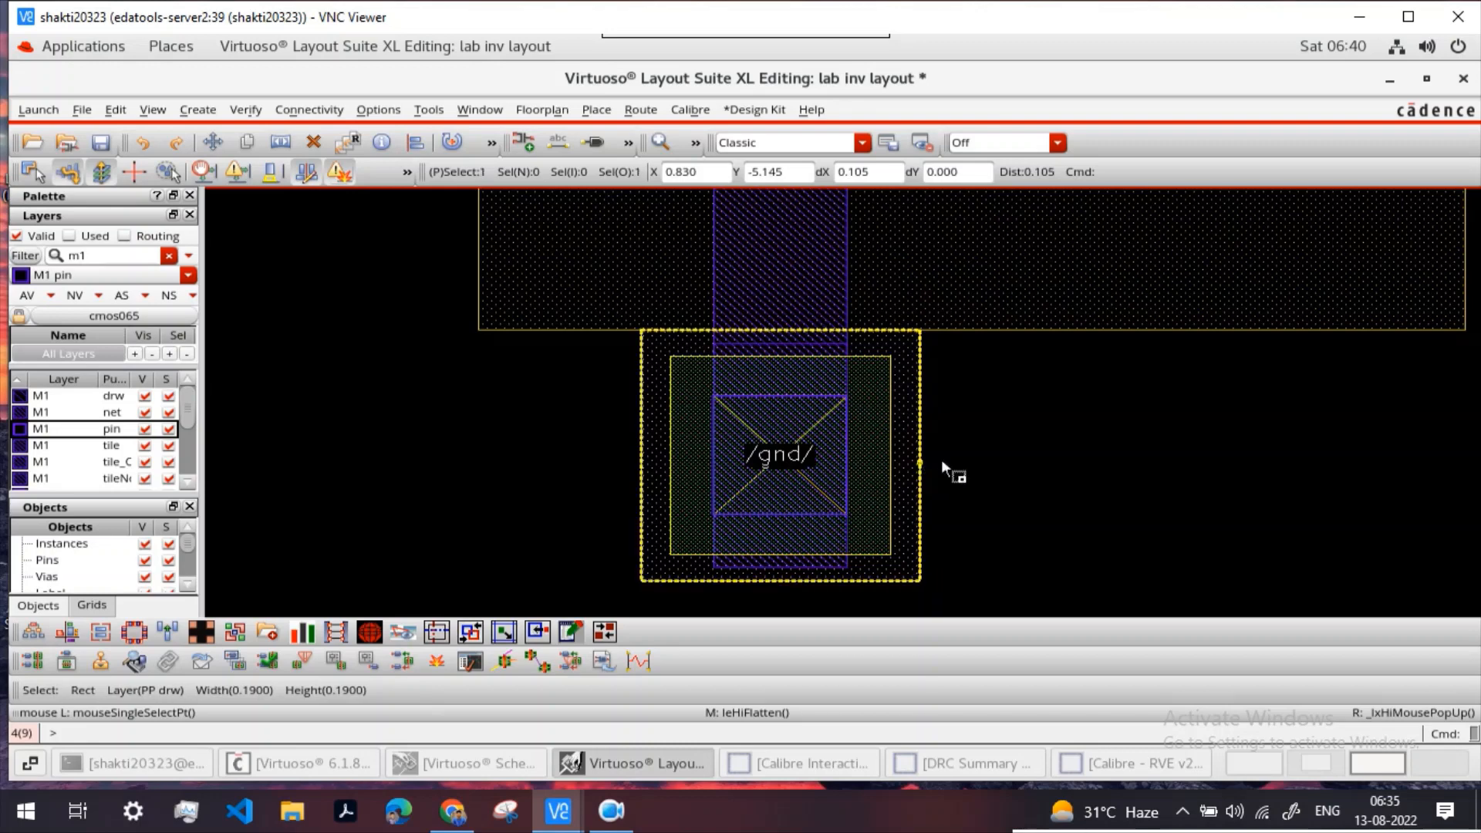
{"action": "left_click_drag", "start_coordinate": [941, 462], "coordinate": [1465, 494]}
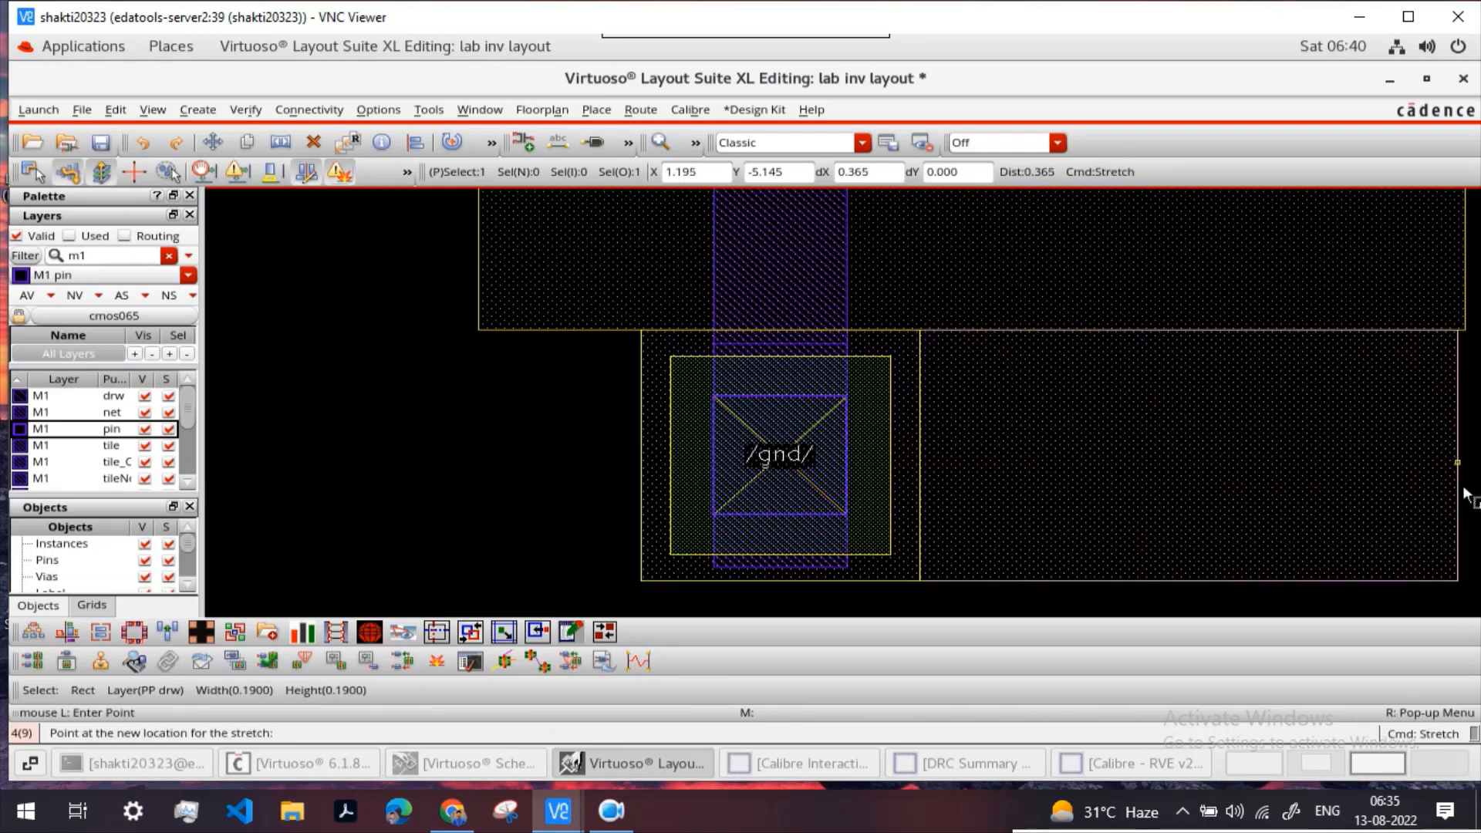
{"action": "left_click", "coordinate": [1466, 493]}
{"action": "left_click", "coordinate": [642, 461]}
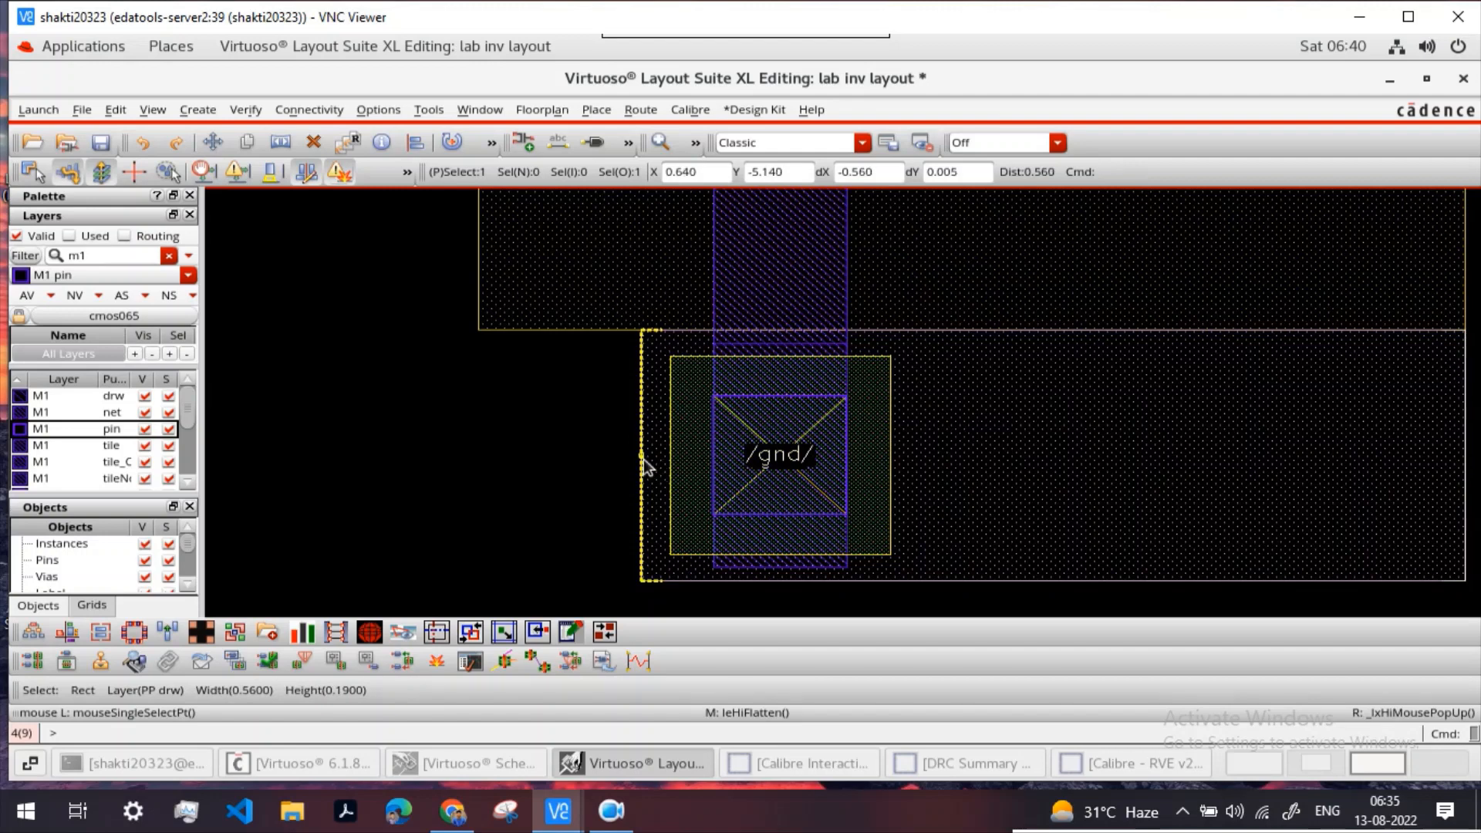
{"action": "left_click_drag", "start_coordinate": [643, 459], "coordinate": [479, 449]}
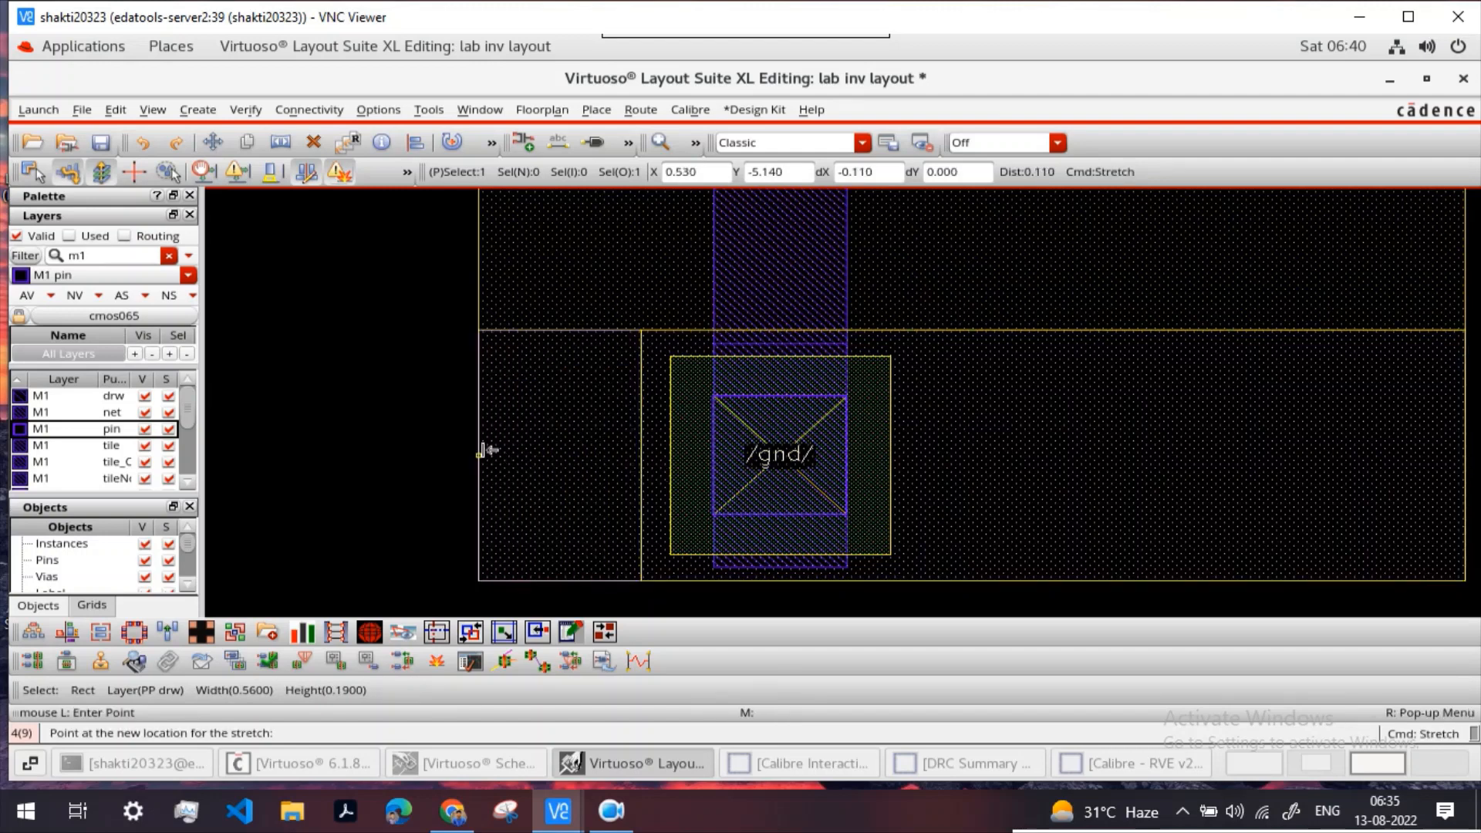
{"action": "left_click", "coordinate": [480, 450]}
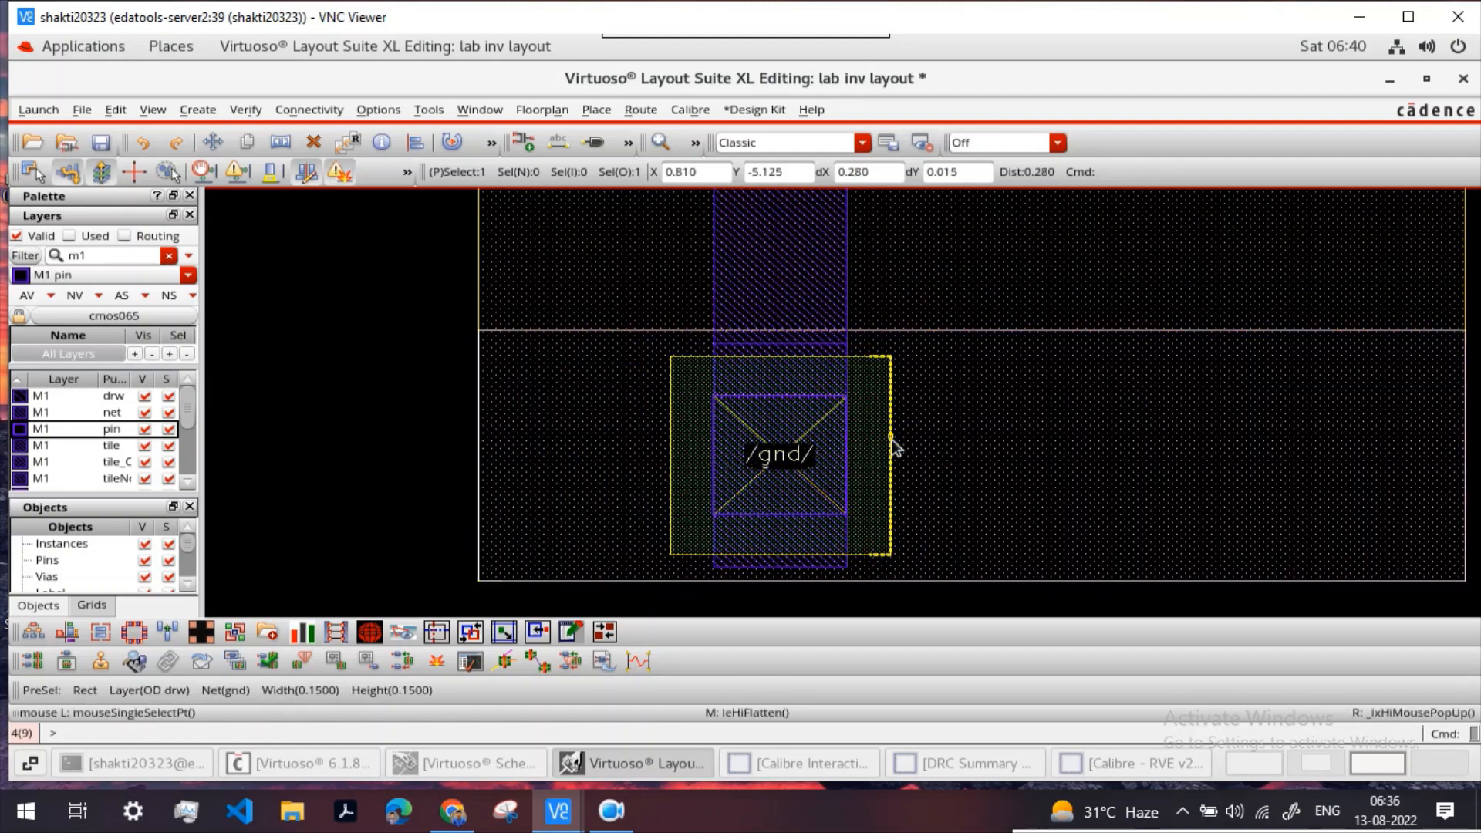
Step: Stretch the right edge of the gnd contact's OD rectangle to a width of 0.375 and save the layout
{"action": "mouse_move", "coordinate": [900, 436]}
{"action": "left_mouse_down"}
{"action": "mouse_move", "coordinate": [964, 437]}
{"action": "mouse_move", "coordinate": [893, 438]}
{"action": "left_mouse_up"}
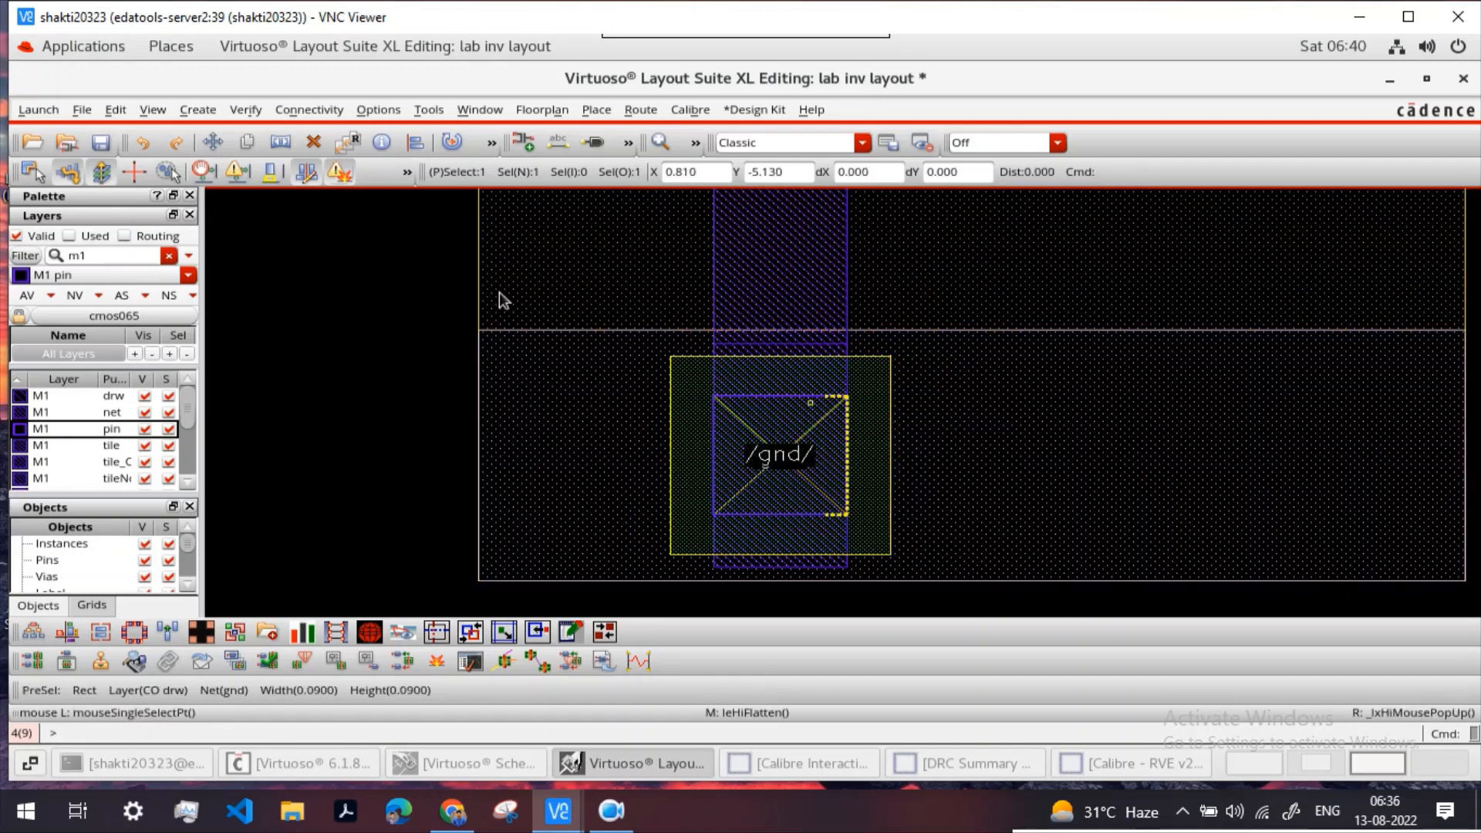
{"action": "left_click", "coordinate": [237, 173]}
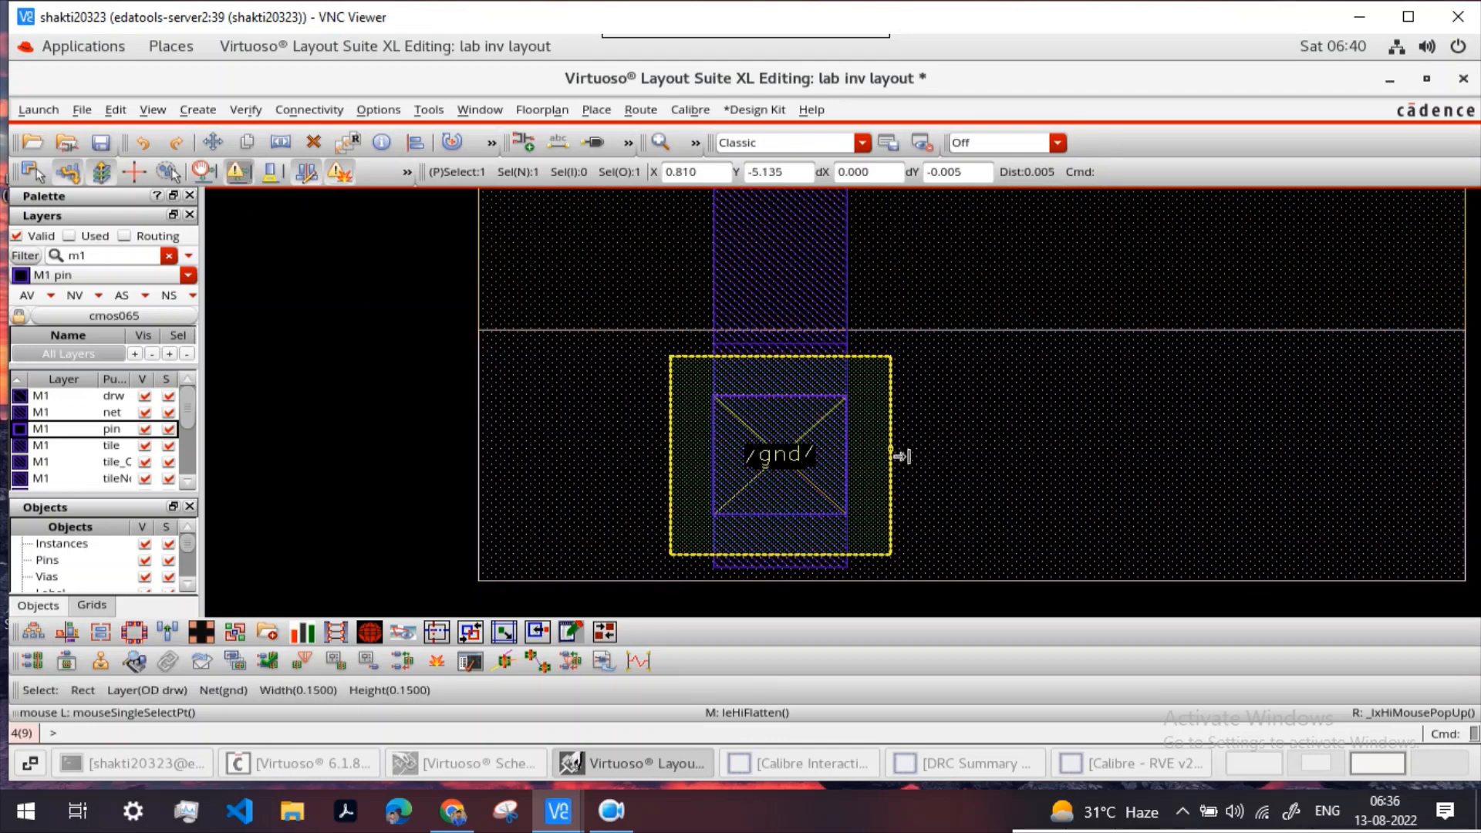
{"action": "key", "text": "s"}
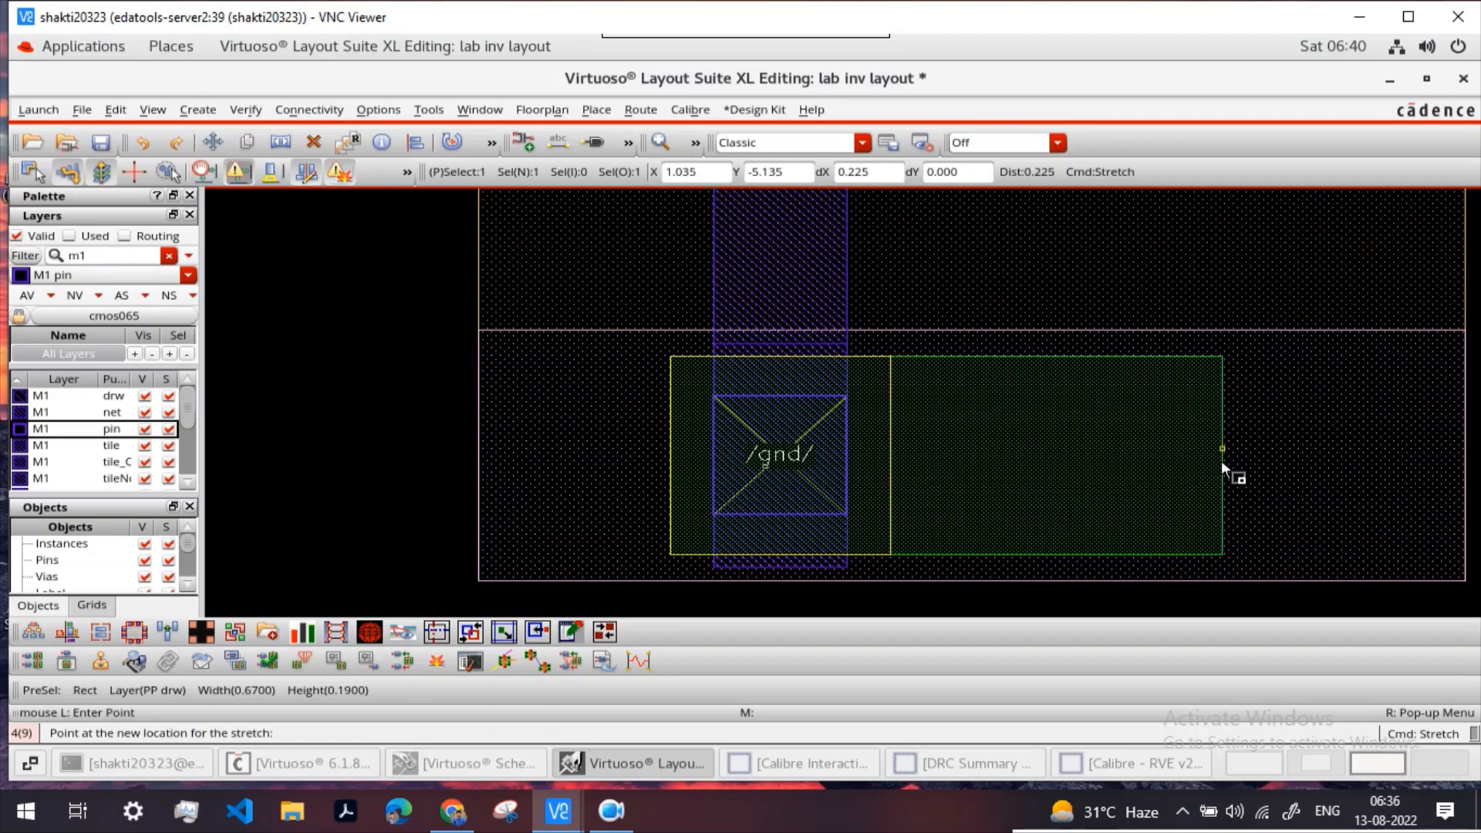
{"action": "left_click", "coordinate": [1220, 460]}
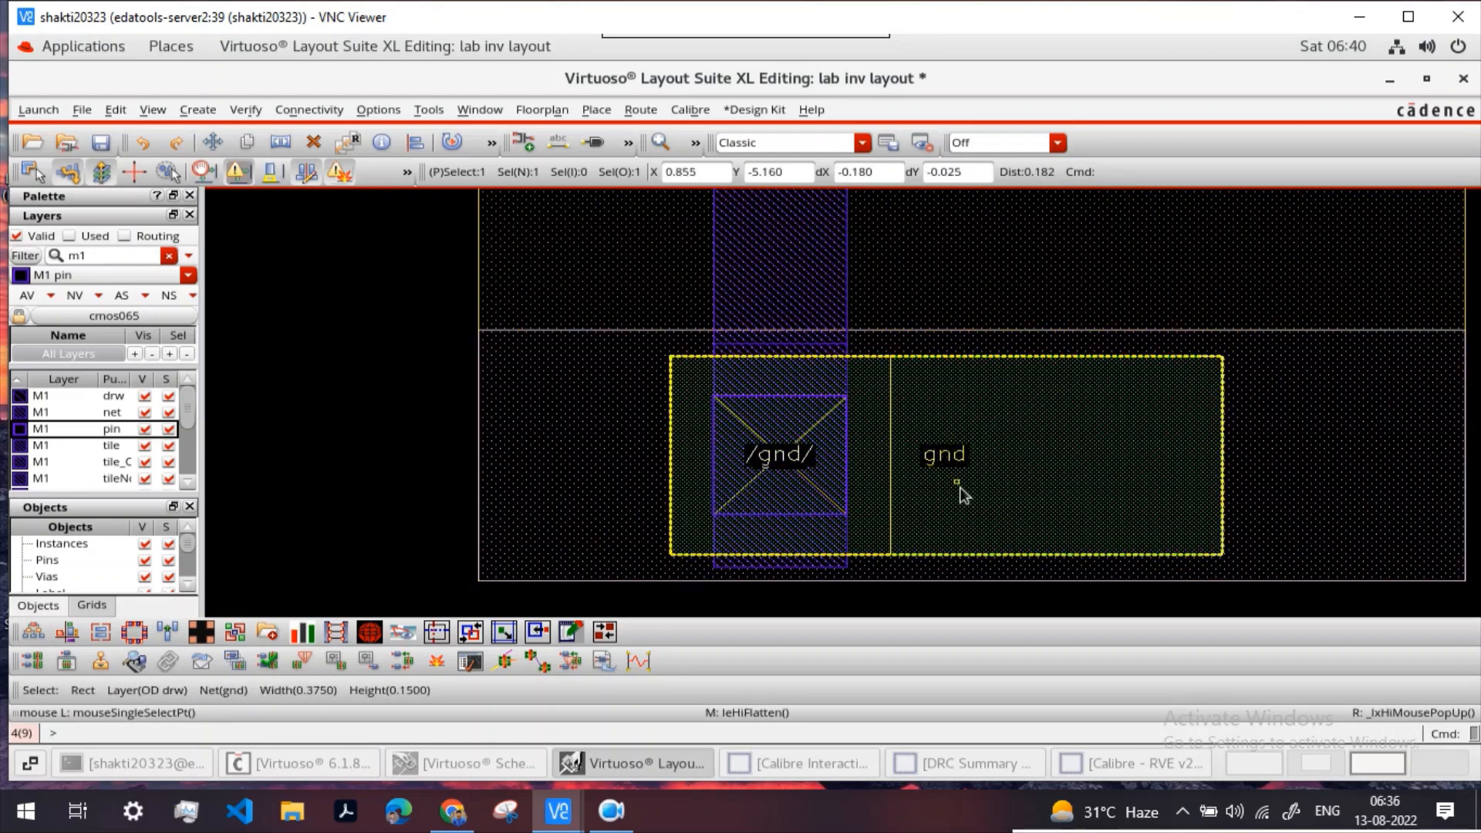
{"action": "scroll", "coordinate": [910, 489], "scroll_direction": "down", "scroll_amount": 3, "text": "ctrl"}
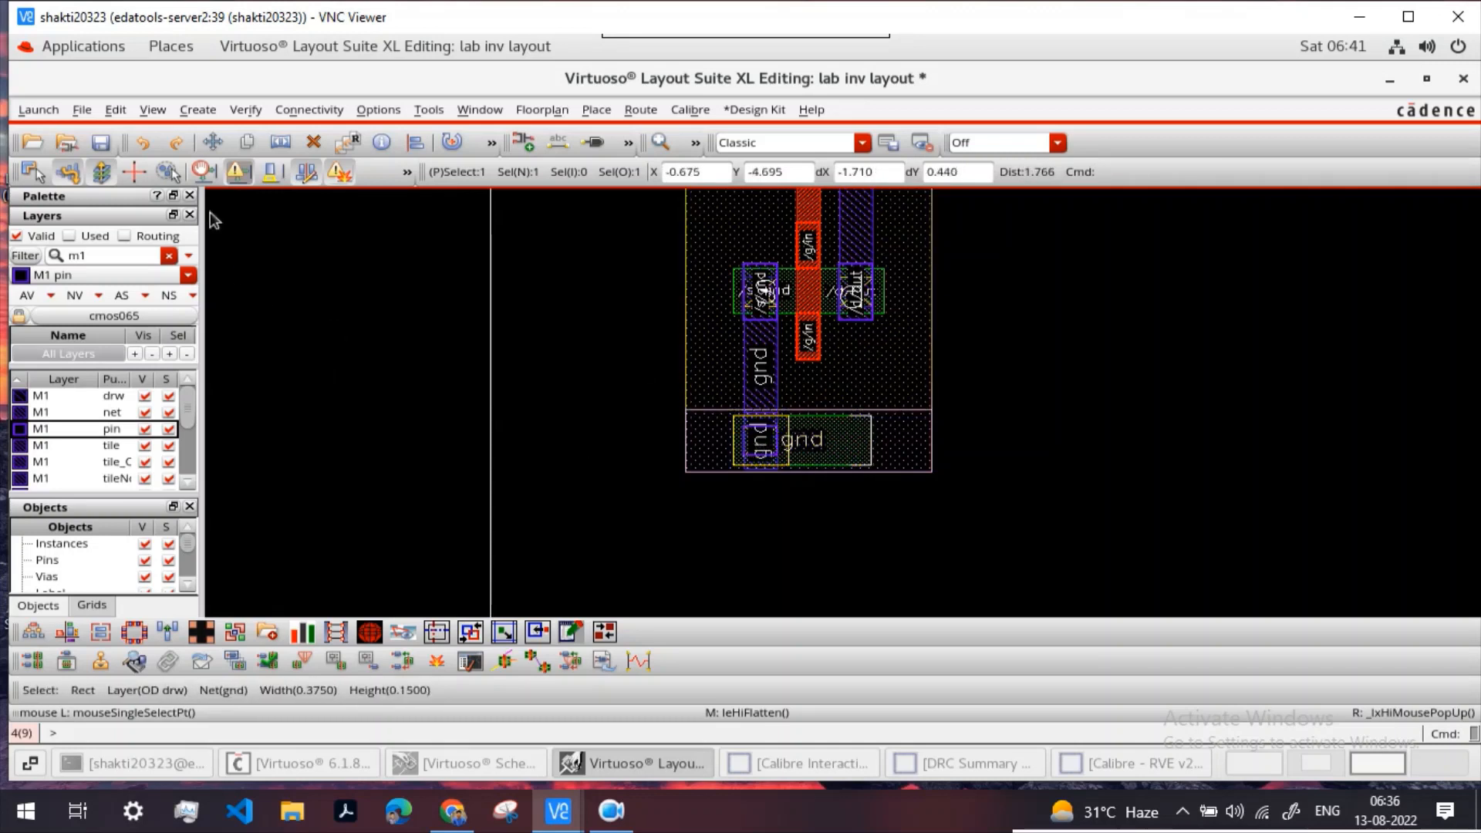
{"action": "left_click", "coordinate": [100, 143]}
Step: Check the nmDRC transcript and the OD.A.1 results against the edited layout, and minimize both windows
{"action": "left_click", "coordinate": [795, 769]}
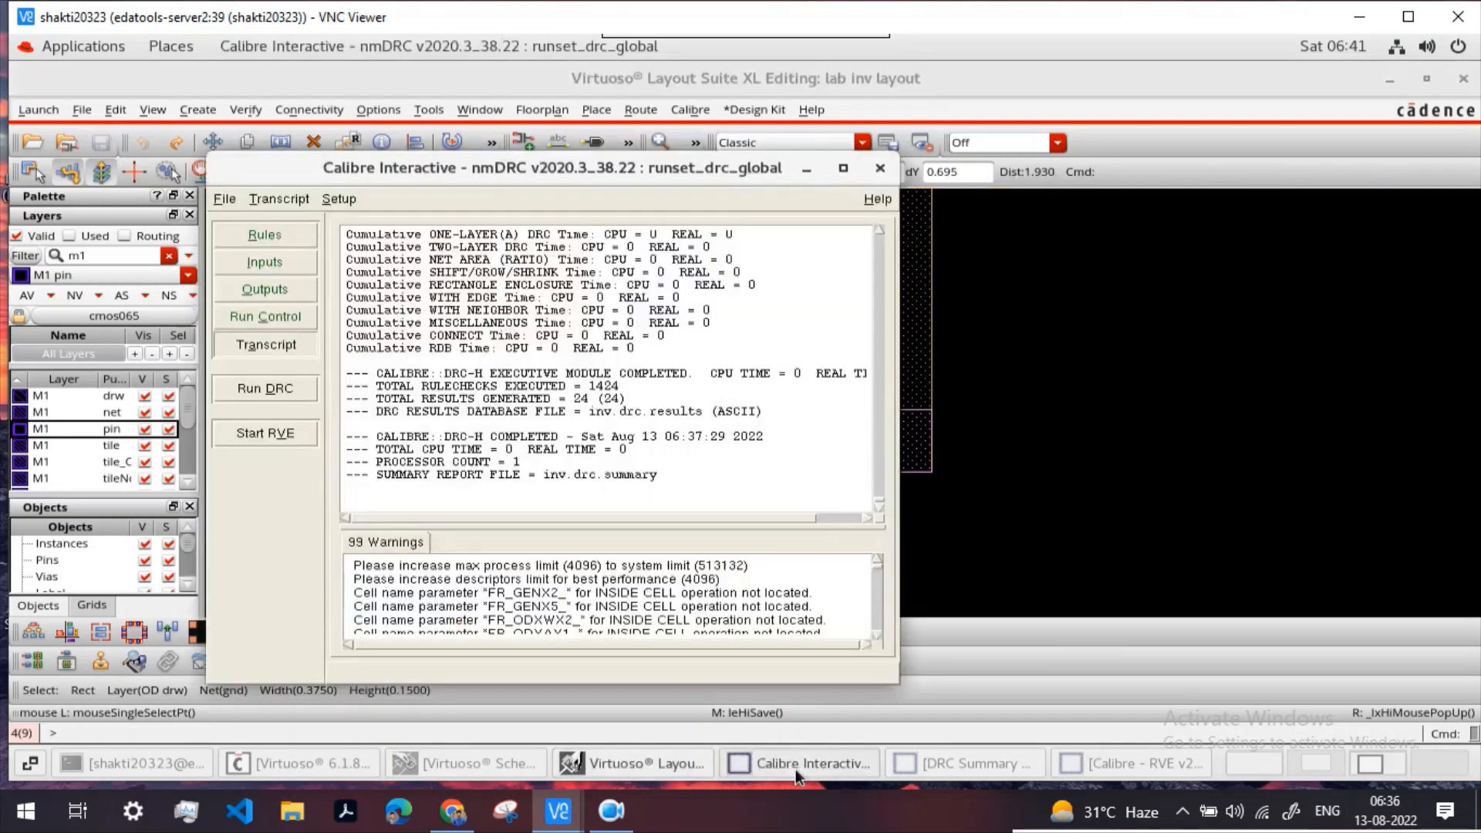
{"action": "left_click", "coordinate": [794, 770]}
{"action": "left_click", "coordinate": [1152, 763]}
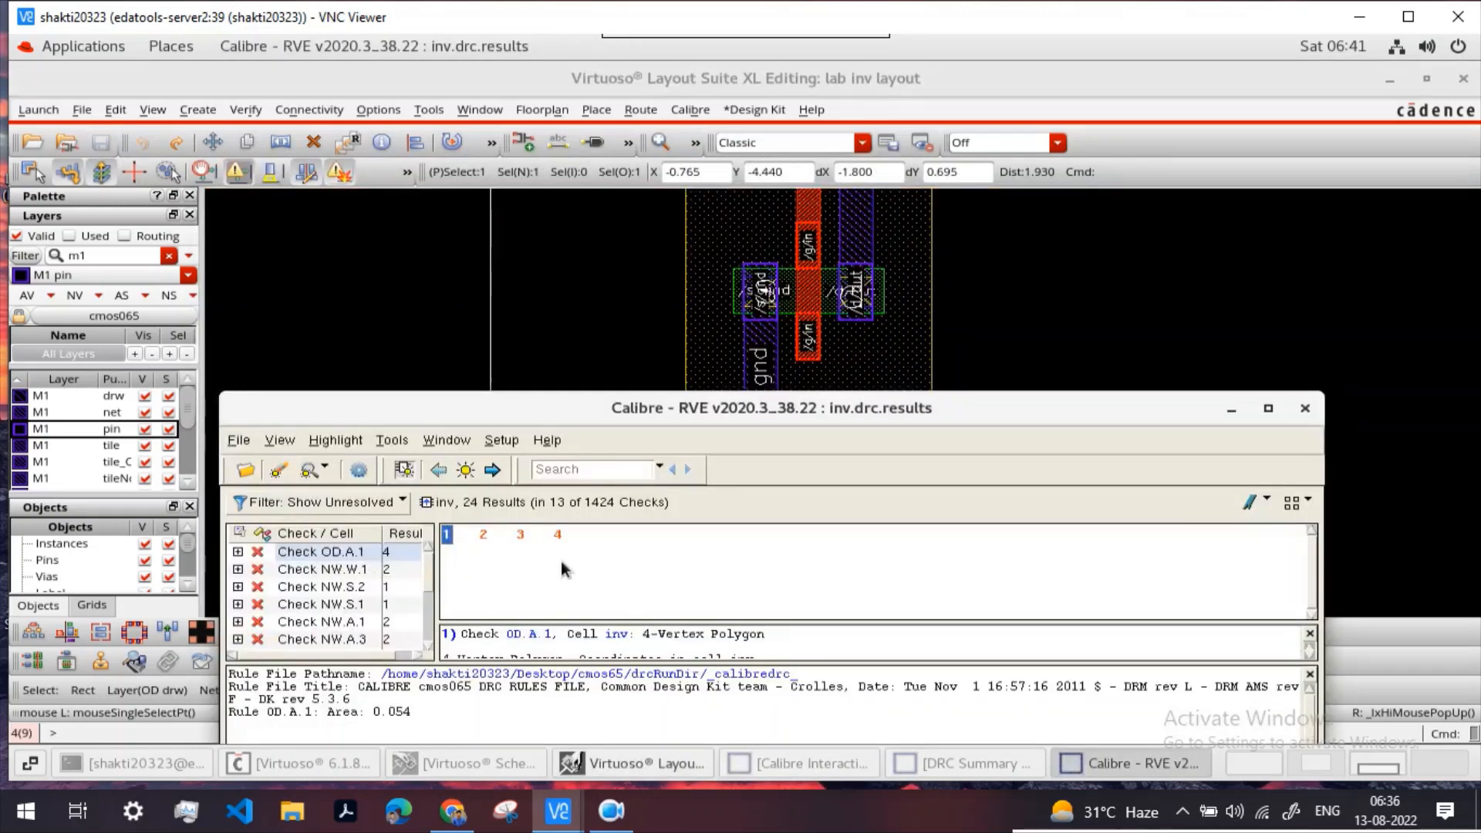
{"action": "left_click", "coordinate": [1231, 409]}
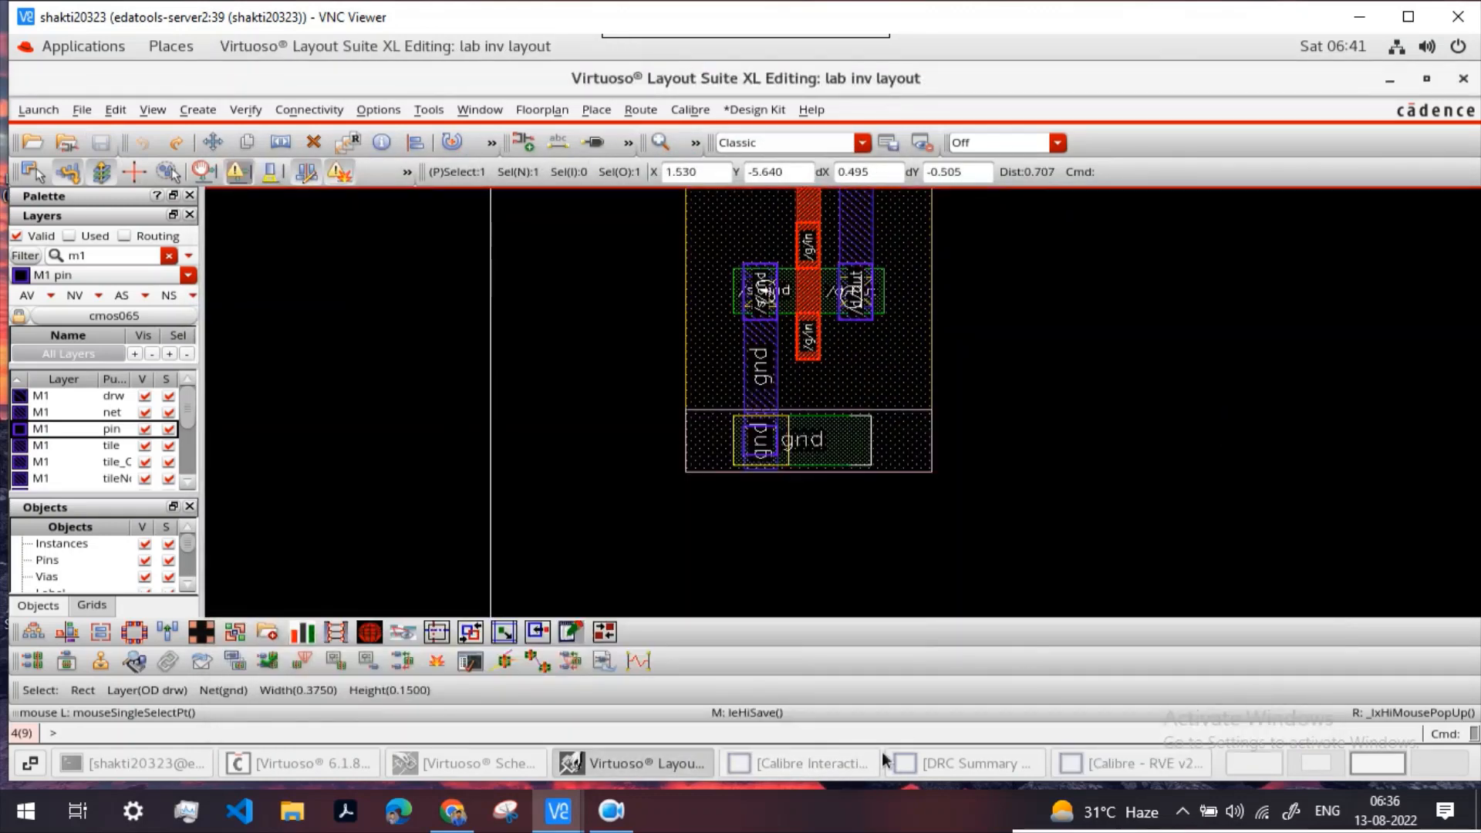
Step: Rerun Calibre nmDRC on the saved inverter layout, overwriting inv.calibre.db, and minimize the results, summary and nmDRC windows
{"action": "left_click", "coordinate": [802, 763]}
{"action": "left_click", "coordinate": [284, 392]}
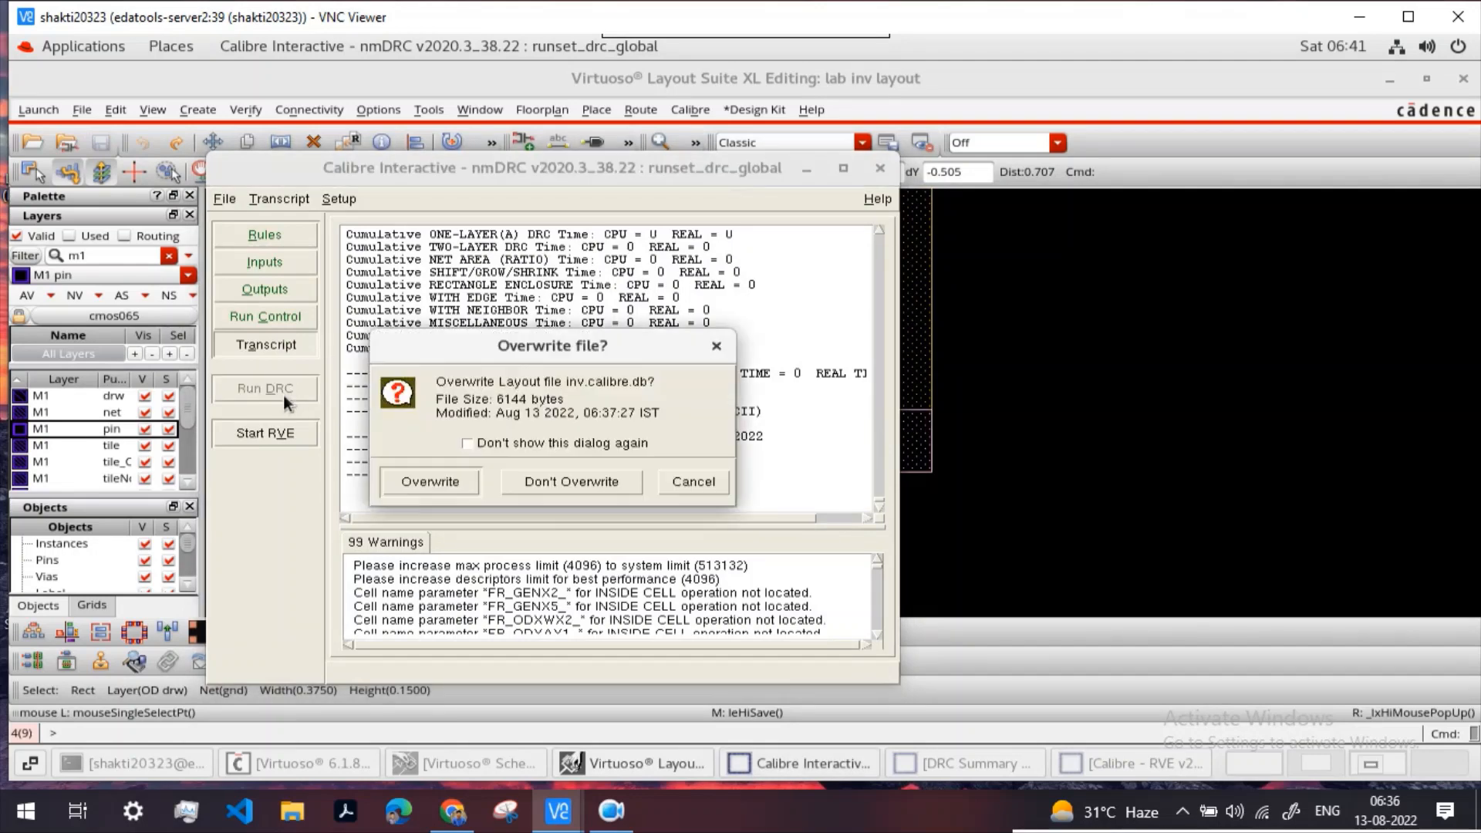
{"action": "left_click", "coordinate": [446, 480]}
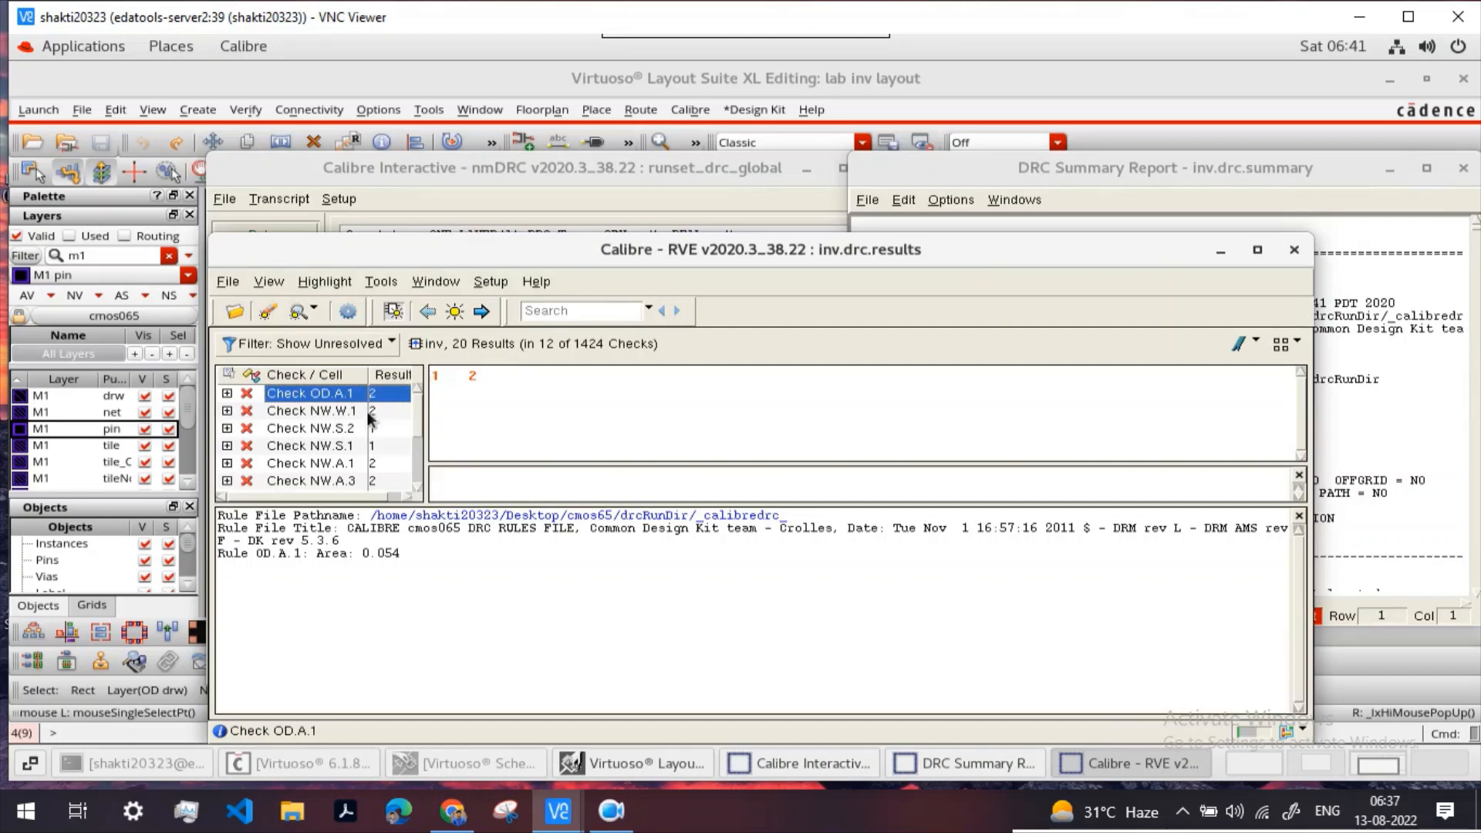
{"action": "left_click", "coordinate": [1220, 252]}
{"action": "left_click", "coordinate": [1389, 168]}
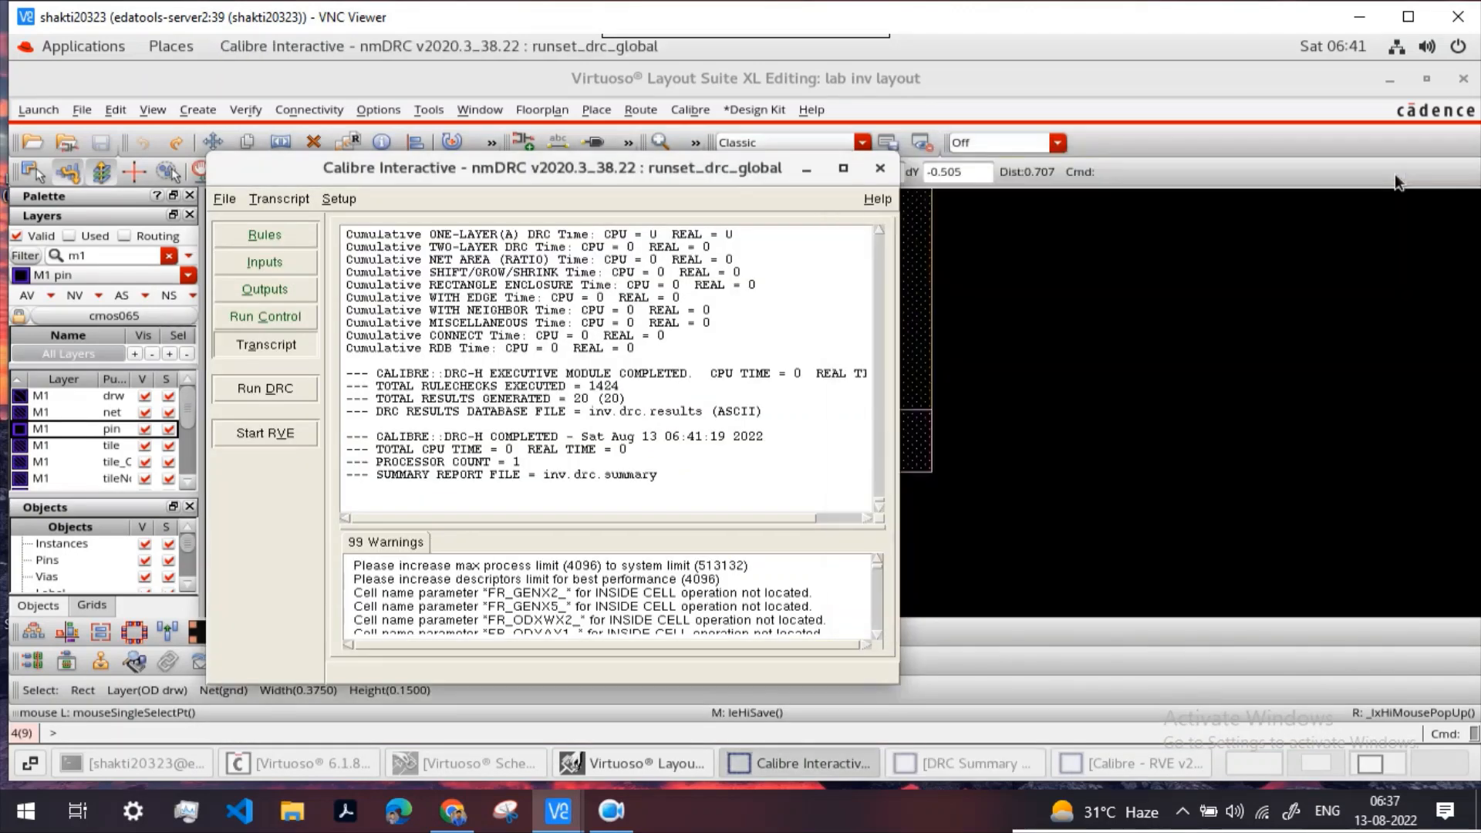
{"action": "left_click", "coordinate": [807, 169]}
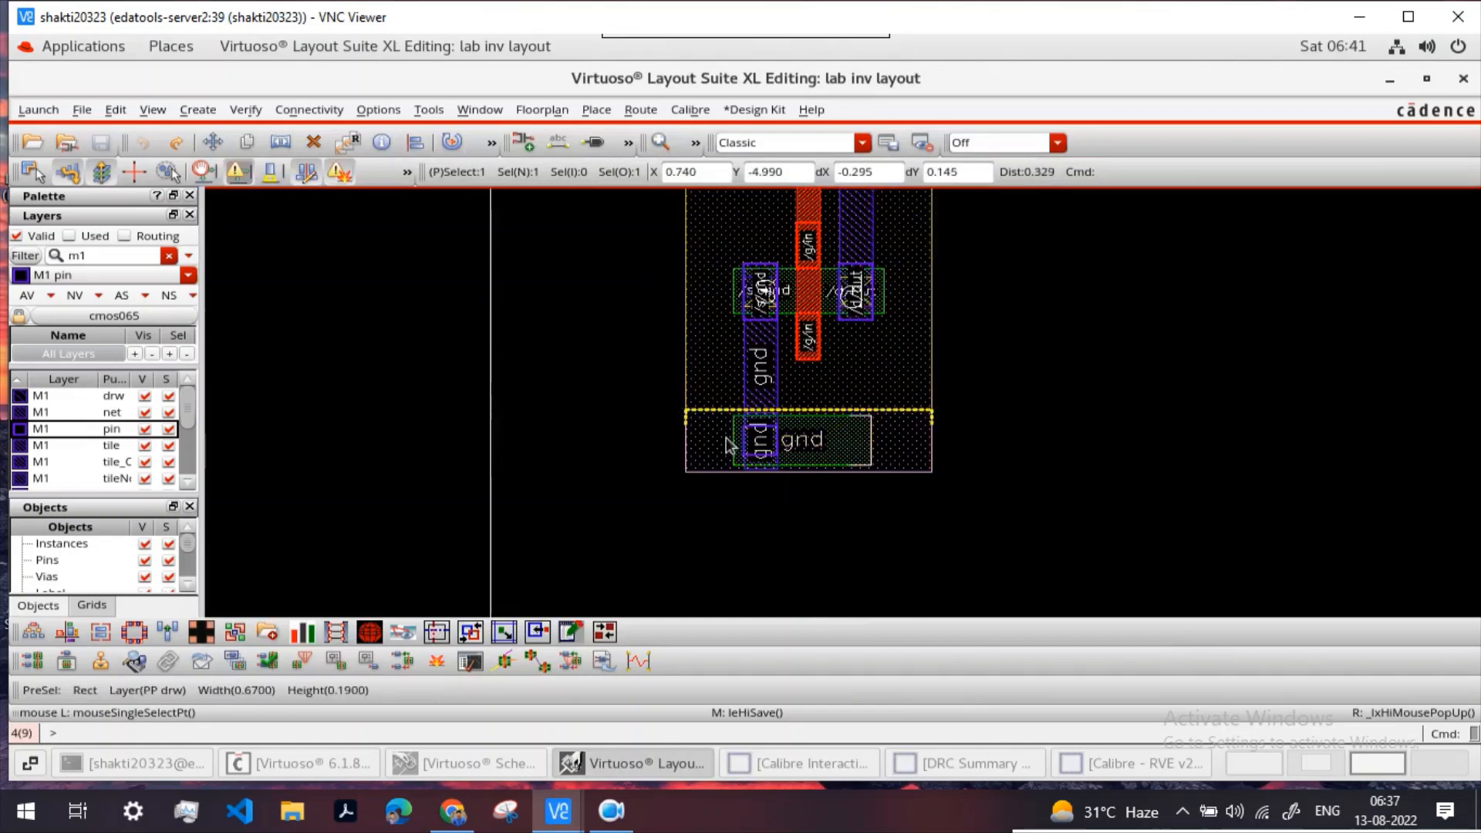
Step: Highlight the first OD.A.1 result in the layout and examine the vdd well contact it points to
{"action": "left_click", "coordinate": [946, 767]}
{"action": "left_click", "coordinate": [946, 766]}
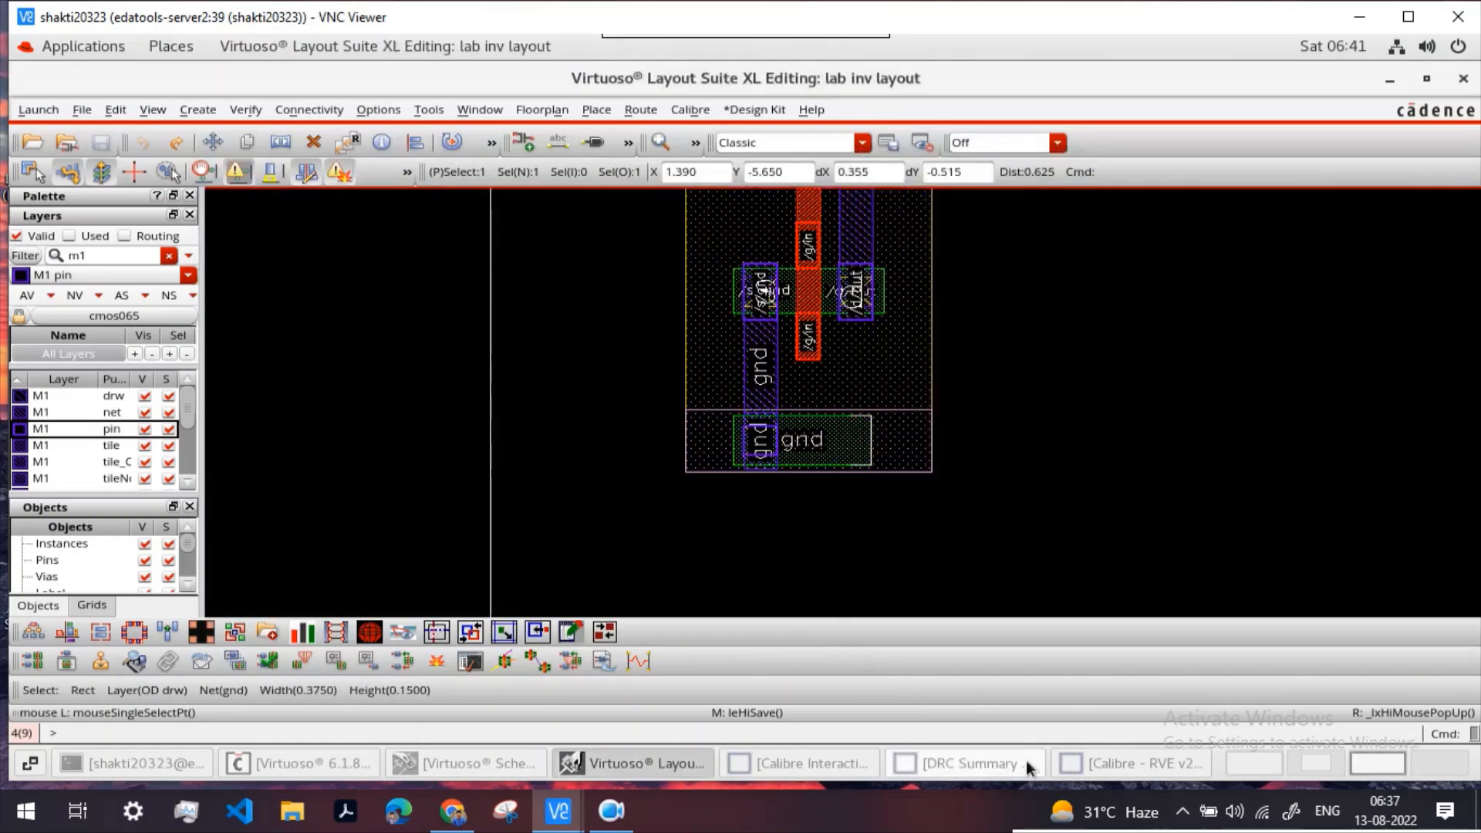
{"action": "left_click", "coordinate": [1095, 762]}
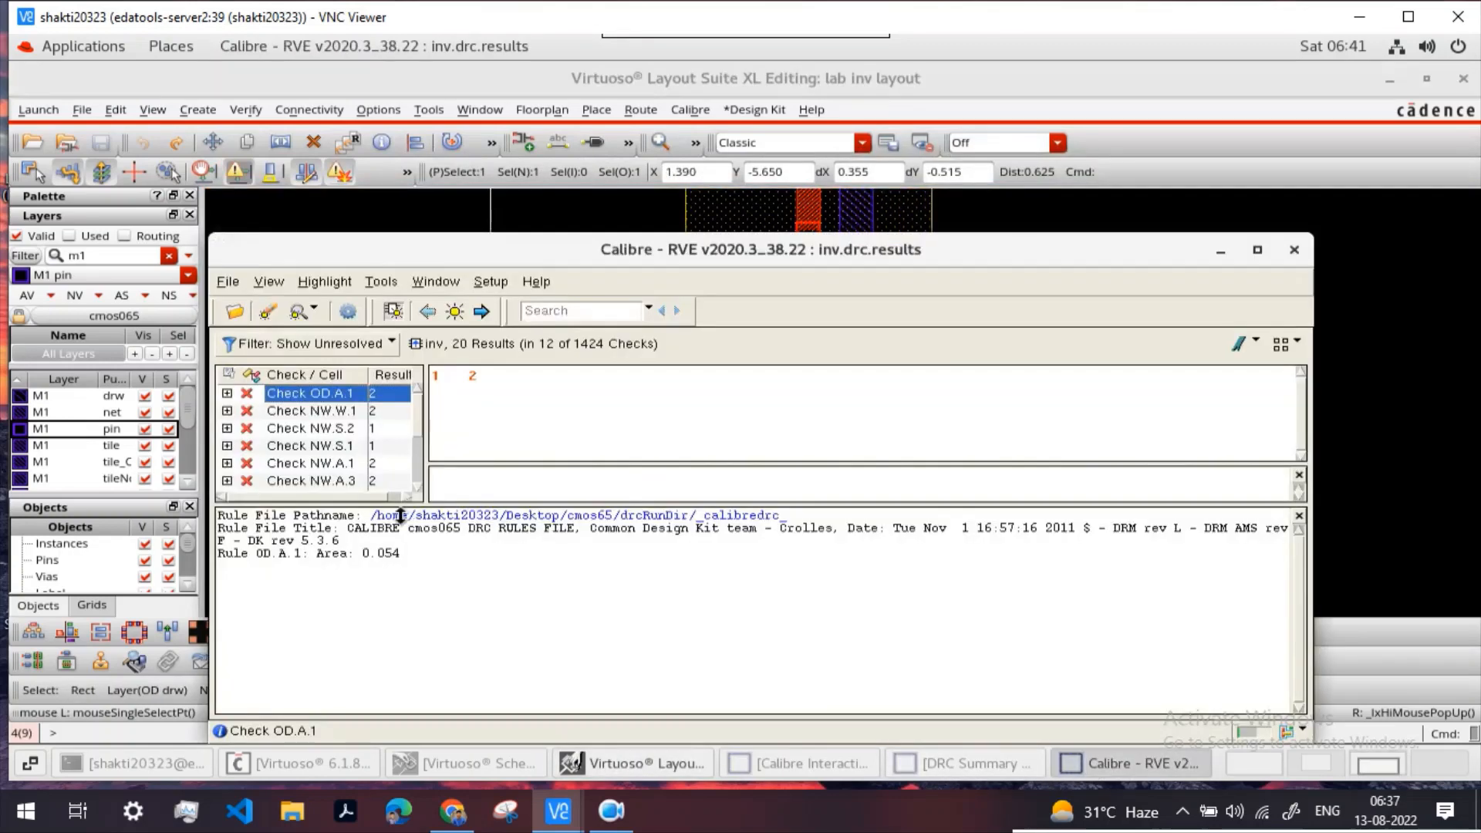
{"action": "left_click", "coordinate": [436, 376]}
{"action": "left_click", "coordinate": [456, 311]}
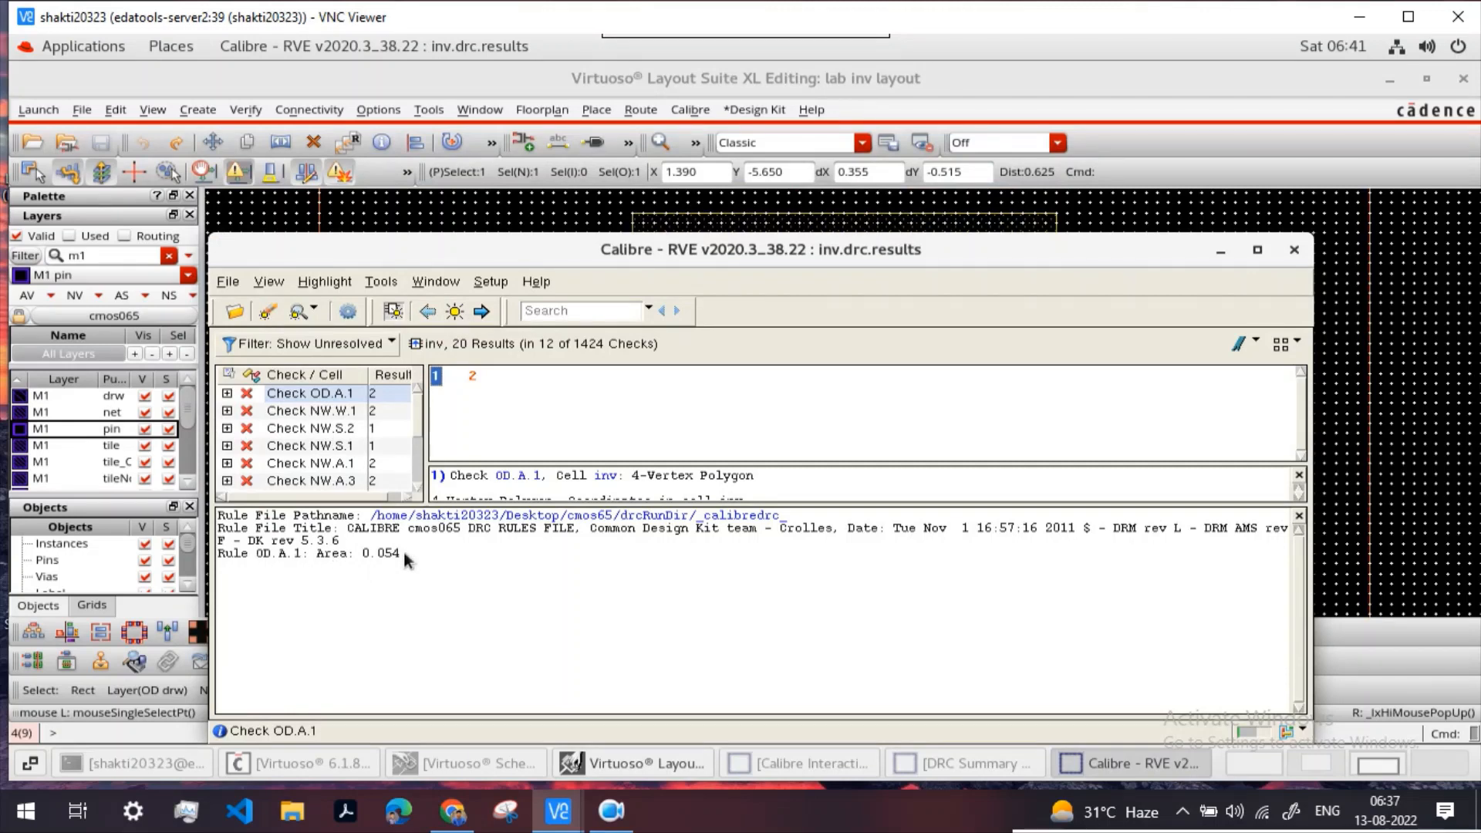
{"action": "left_click", "coordinate": [1220, 252]}
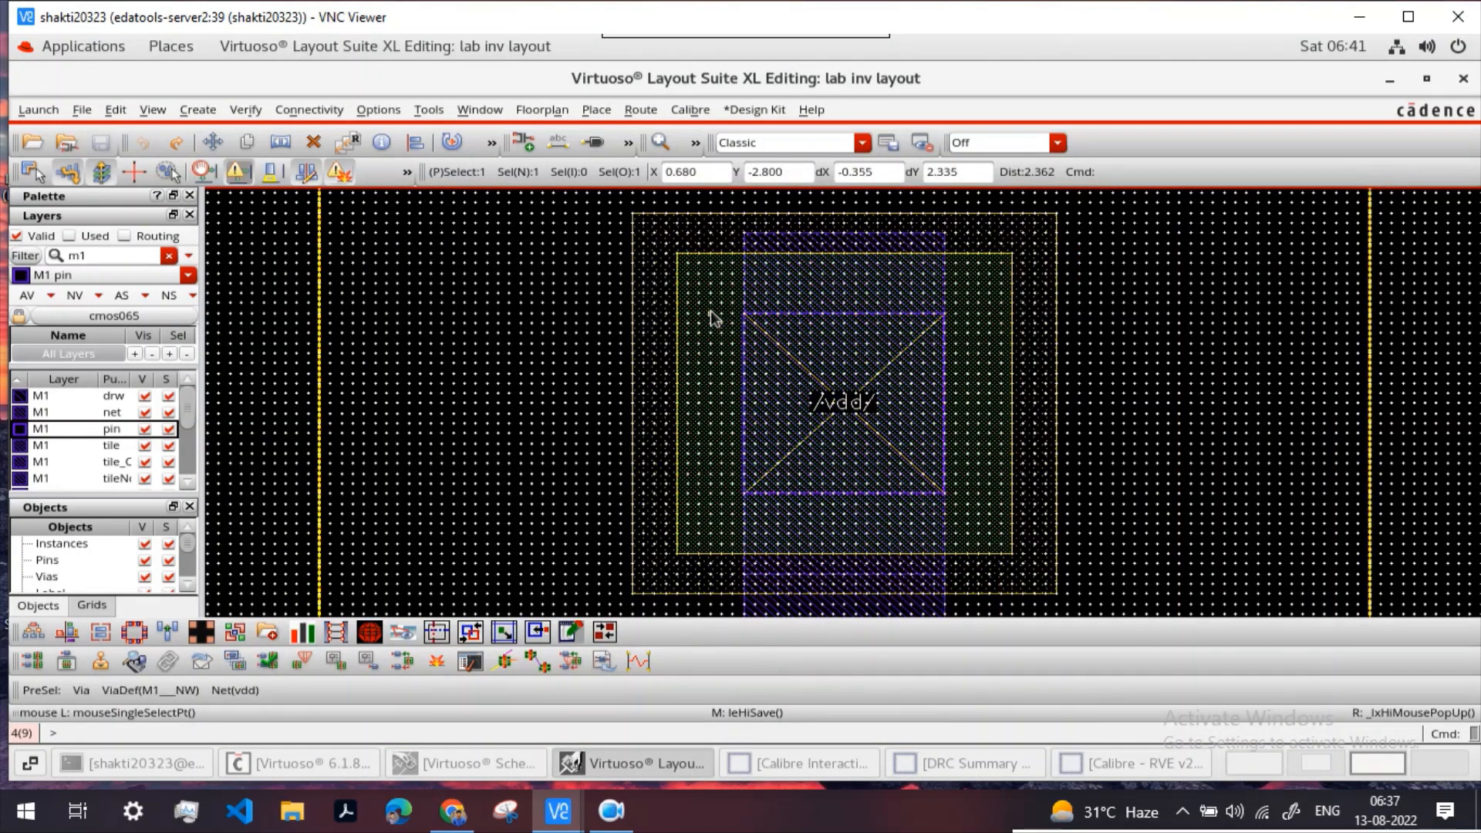
{"action": "scroll", "coordinate": [707, 496], "scroll_direction": "down", "scroll_amount": 2}
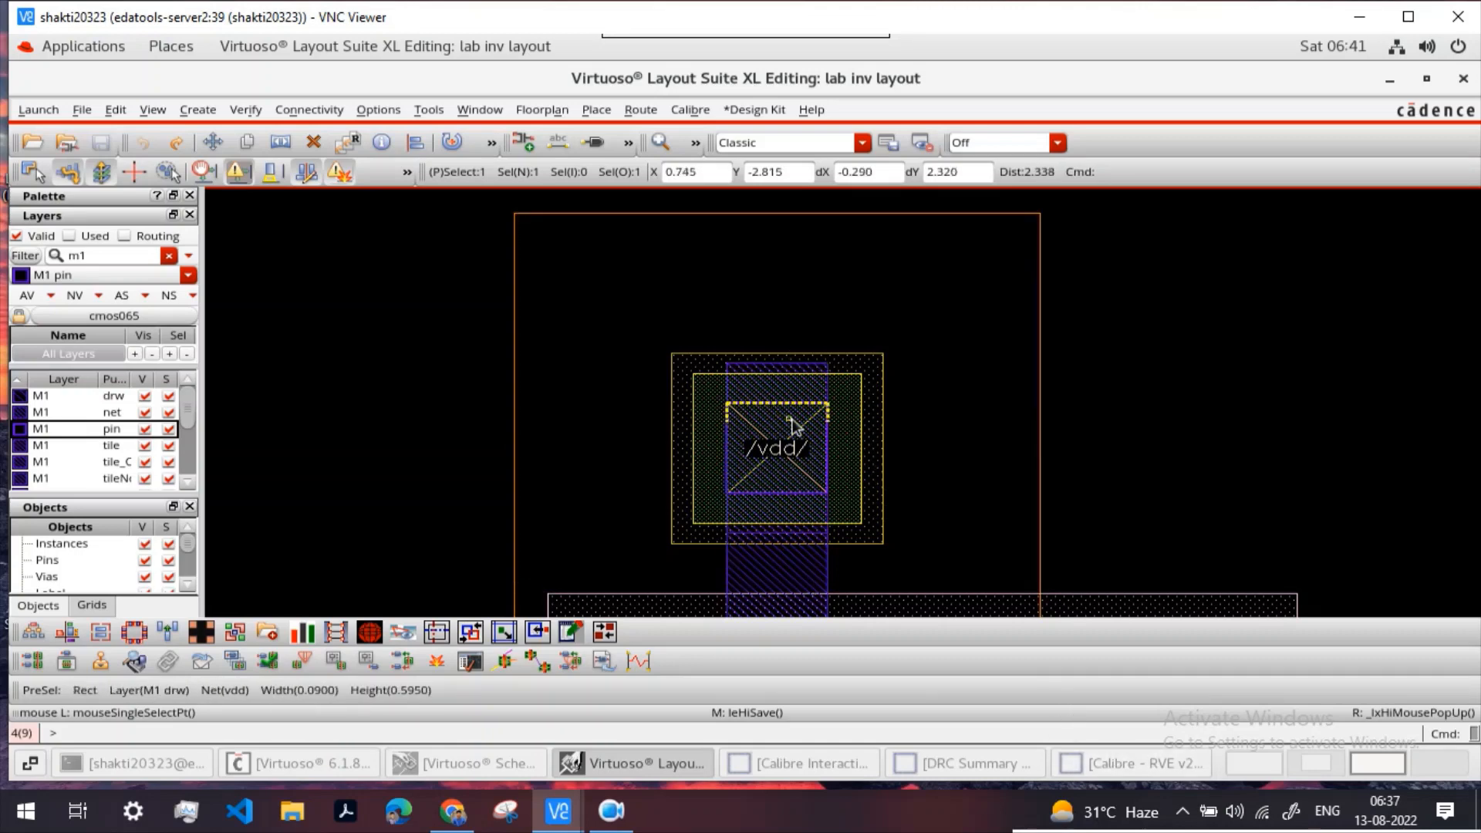
{"action": "scroll", "coordinate": [789, 418], "scroll_direction": "down", "scroll_amount": 1}
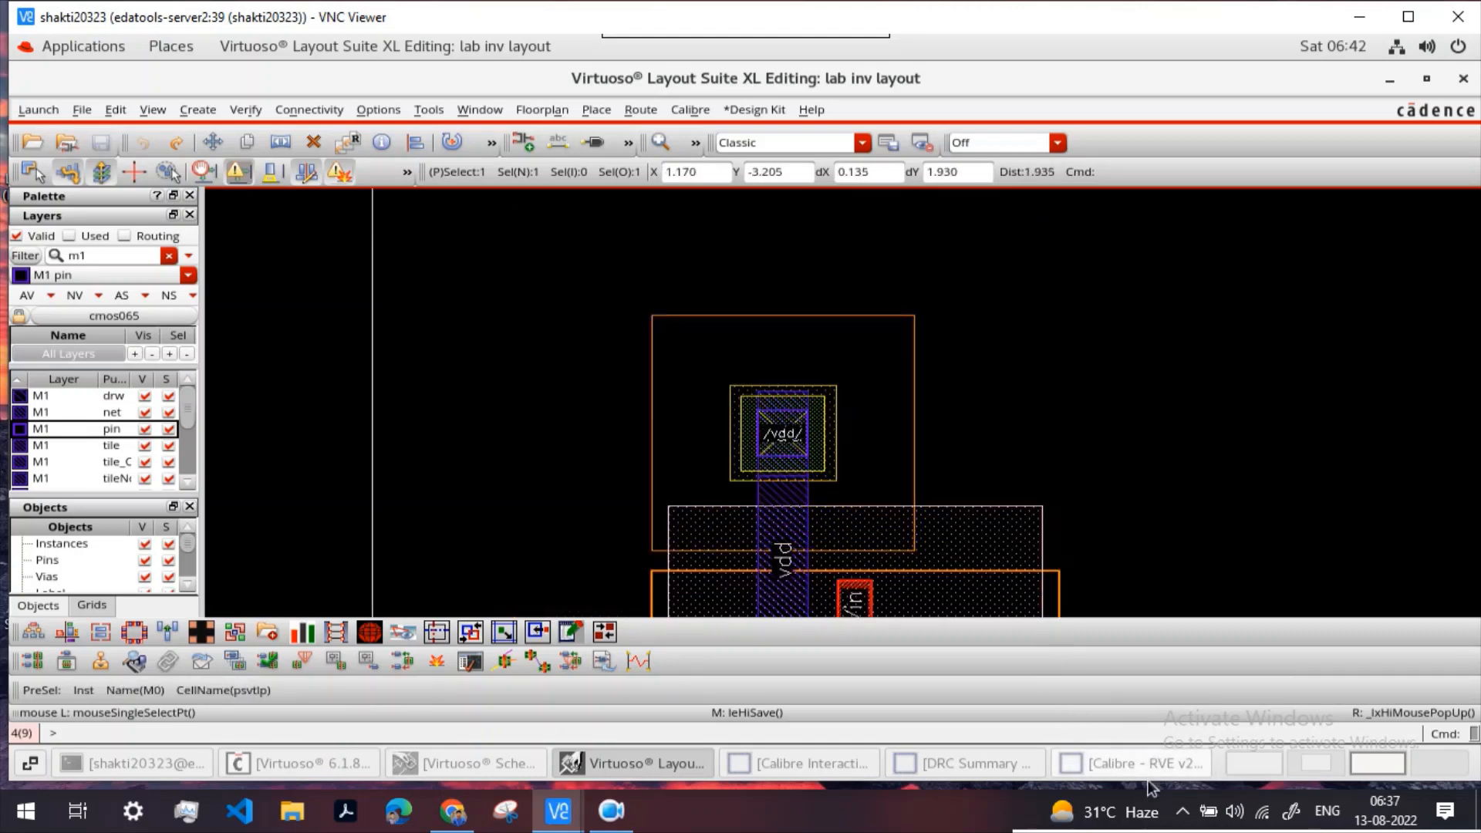
{"action": "left_click", "coordinate": [1123, 764]}
{"action": "left_click", "coordinate": [1121, 761]}
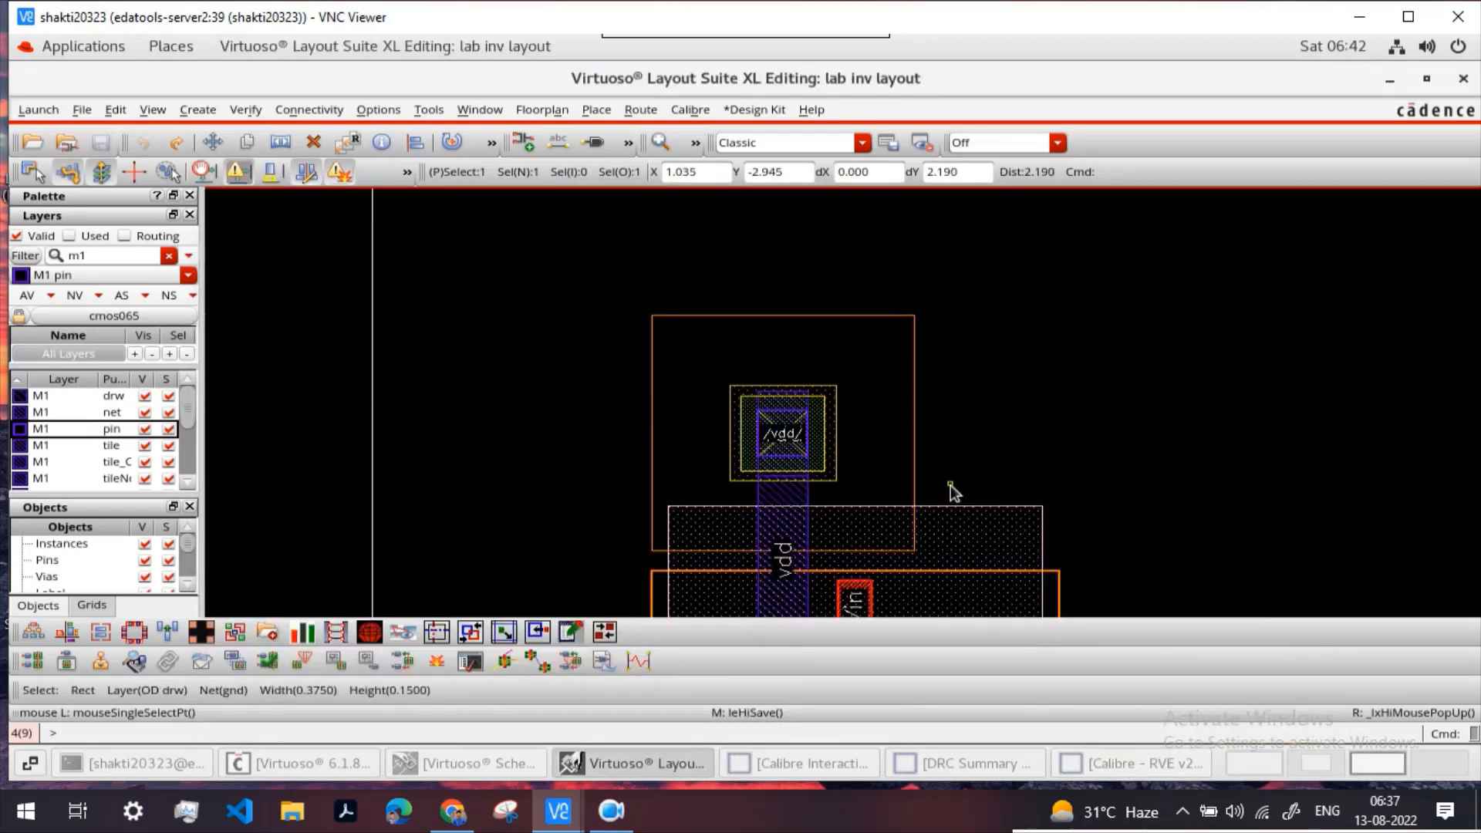
Step: Flatten the vdd well contact by one level with Pcells and Vias included
{"action": "scroll", "coordinate": [950, 485], "scroll_direction": "down", "scroll_amount": 1}
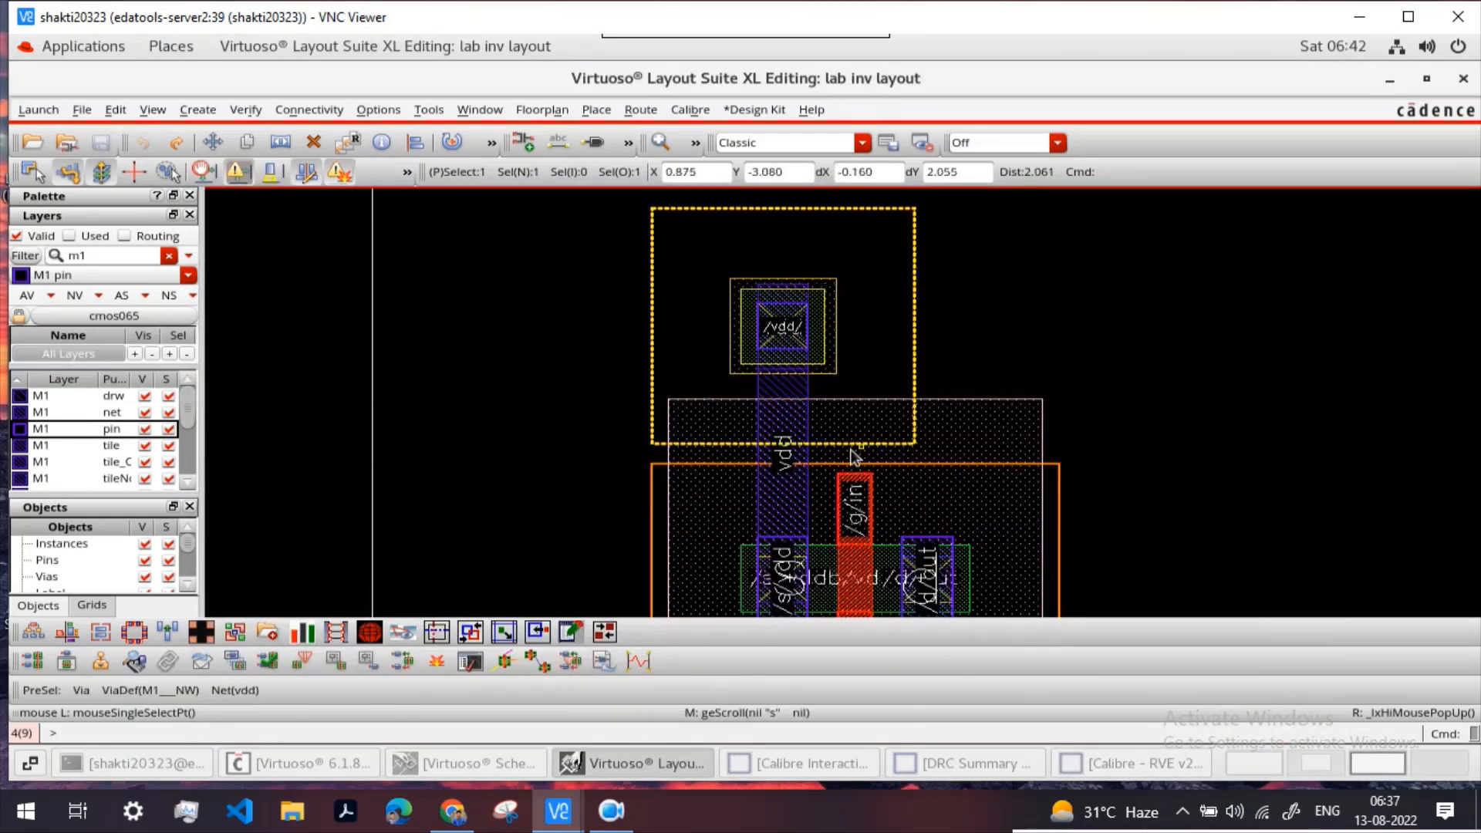
{"action": "scroll", "coordinate": [647, 260], "scroll_direction": "up", "scroll_amount": 1}
{"action": "left_click_drag", "start_coordinate": [632, 292], "coordinate": [918, 545]}
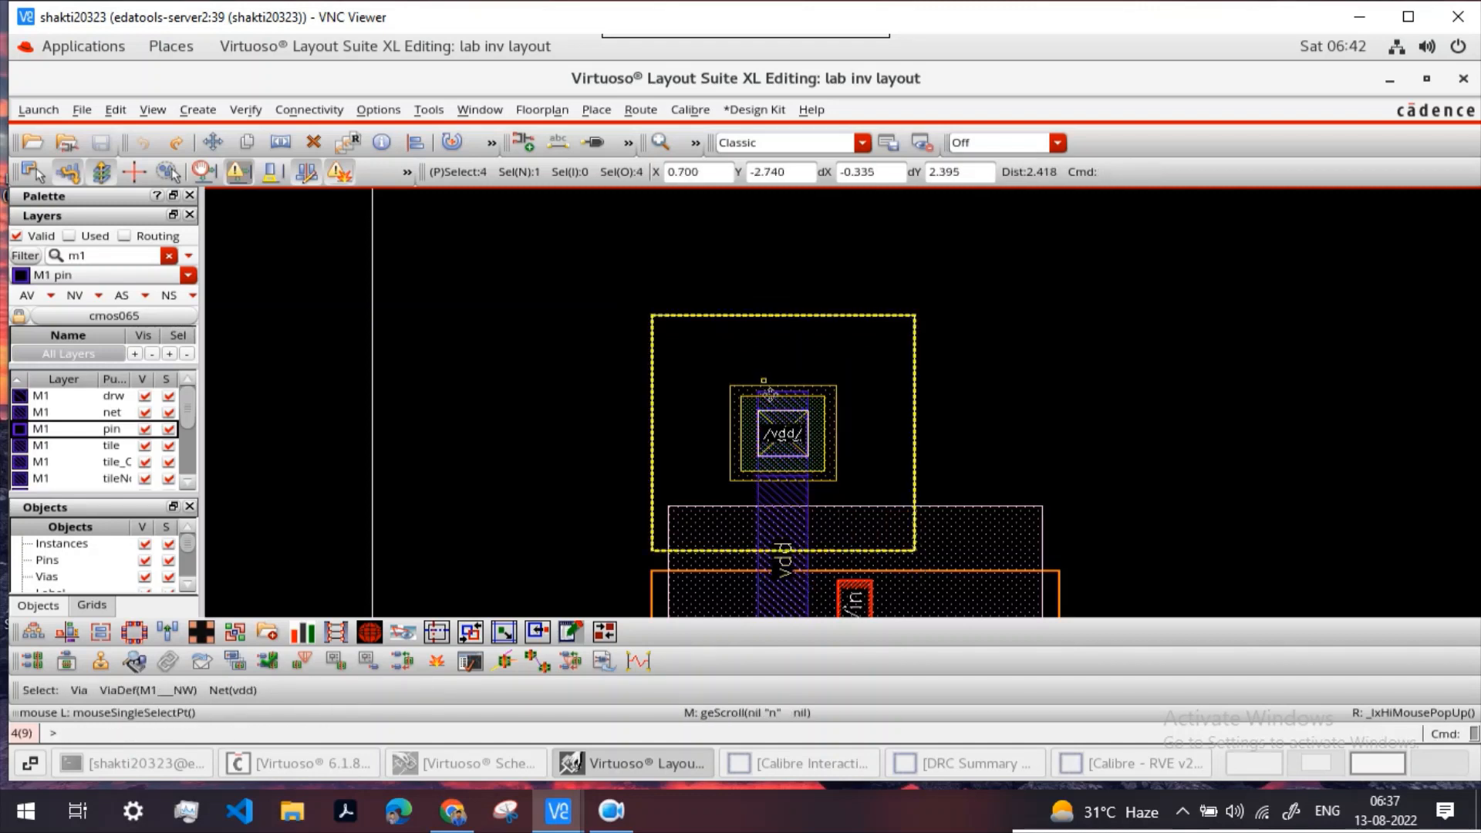
{"action": "right_click", "coordinate": [748, 404]}
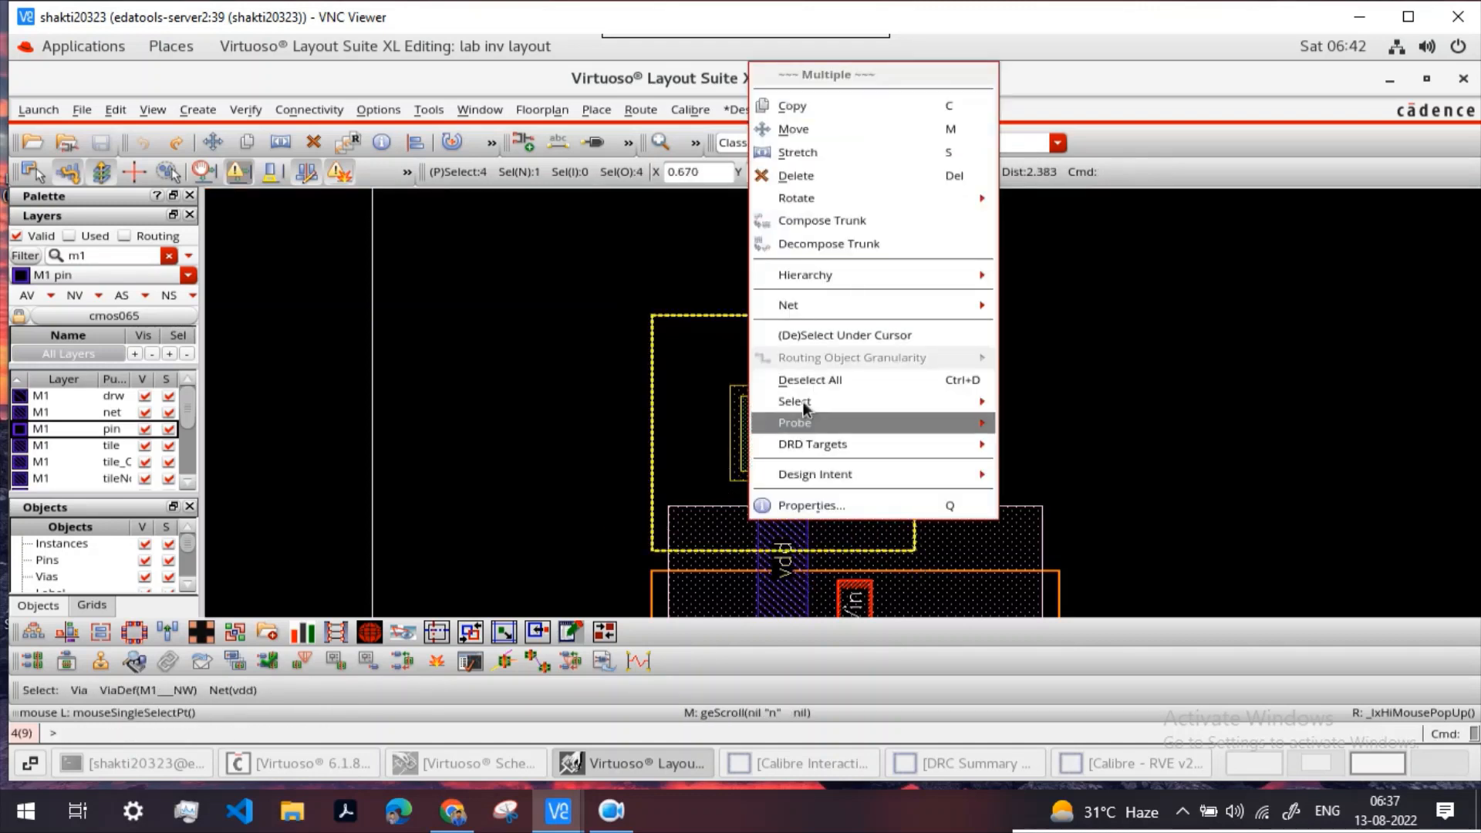
{"action": "mouse_move", "coordinate": [944, 283]}
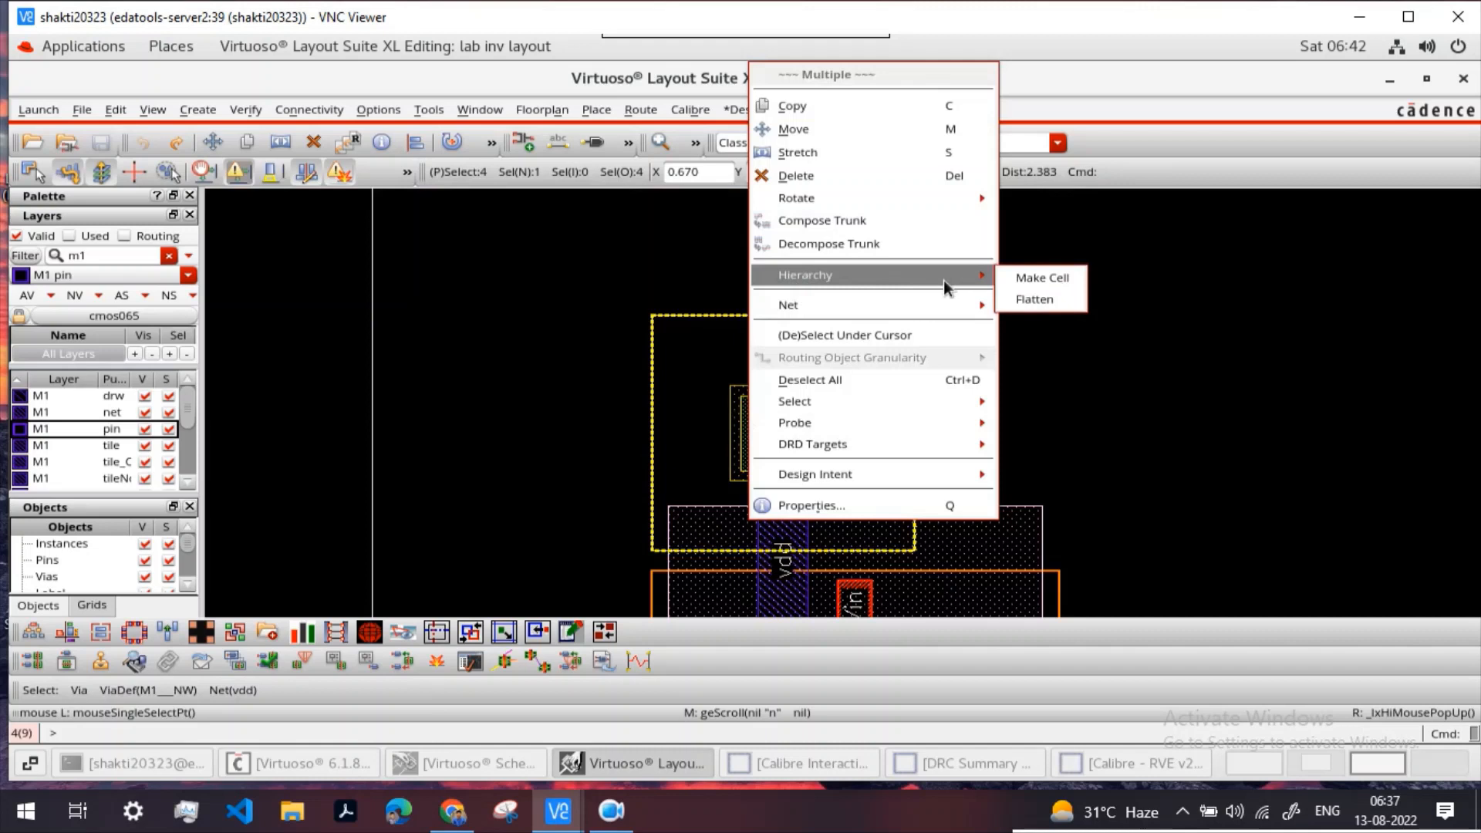
{"action": "left_click", "coordinate": [1034, 300]}
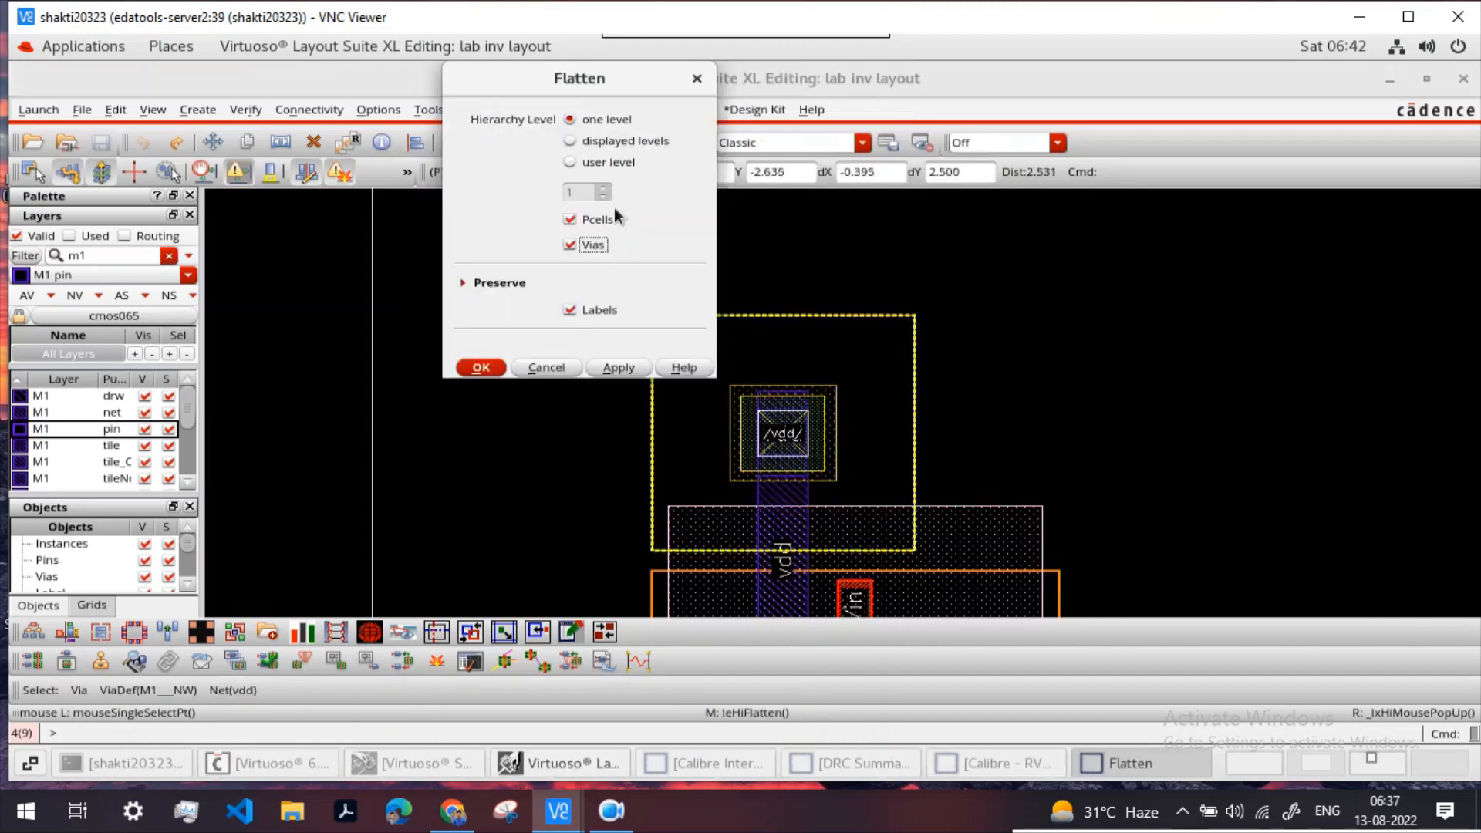
{"action": "left_click", "coordinate": [482, 369]}
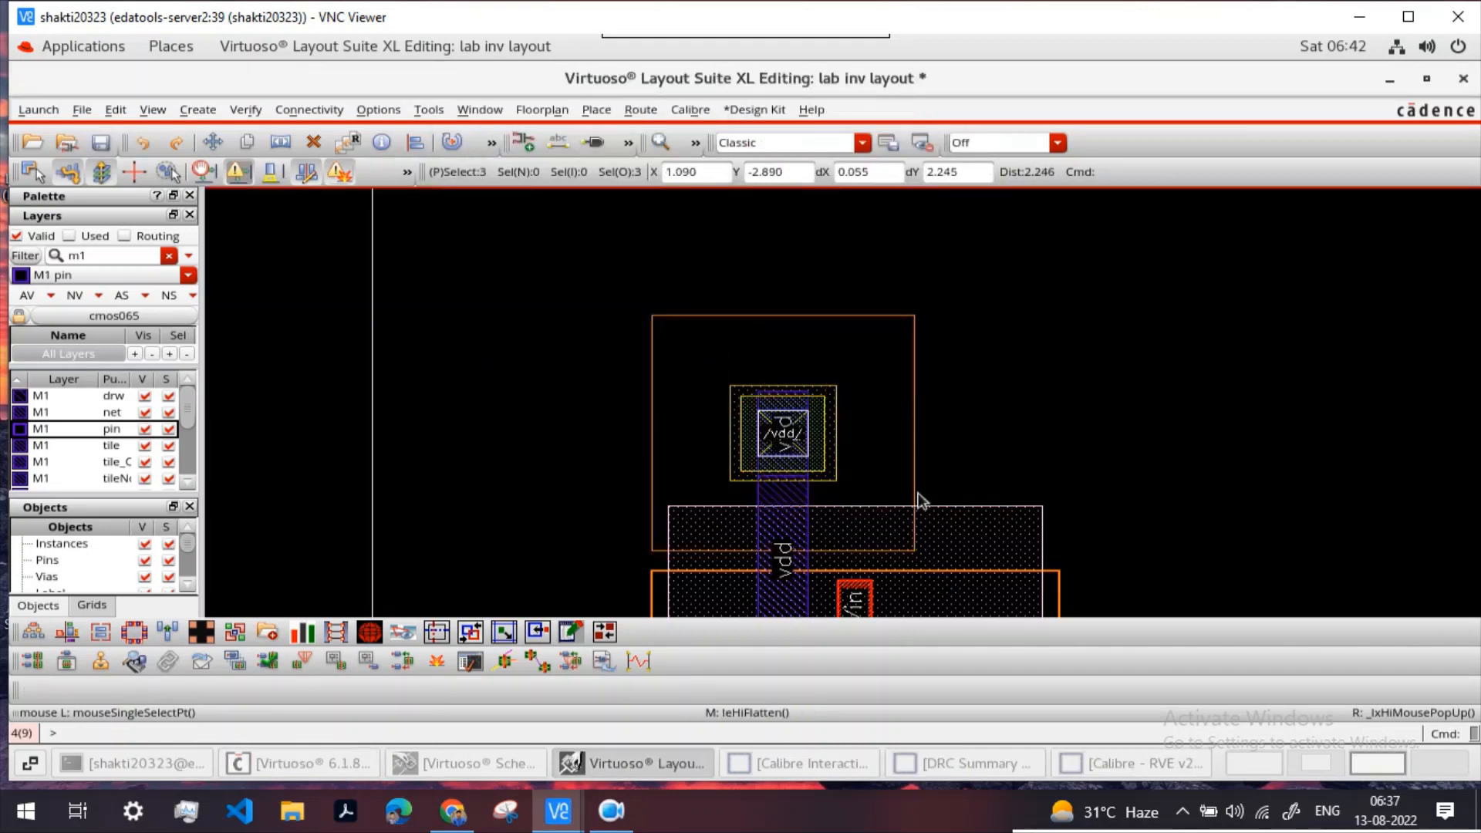
Step: Stretch the bottom edge of the vdd contact's NW rectangle down to the PMOS n-well edge, giving a height of 0.51
{"action": "scroll", "coordinate": [902, 506], "scroll_direction": "down", "scroll_amount": 2}
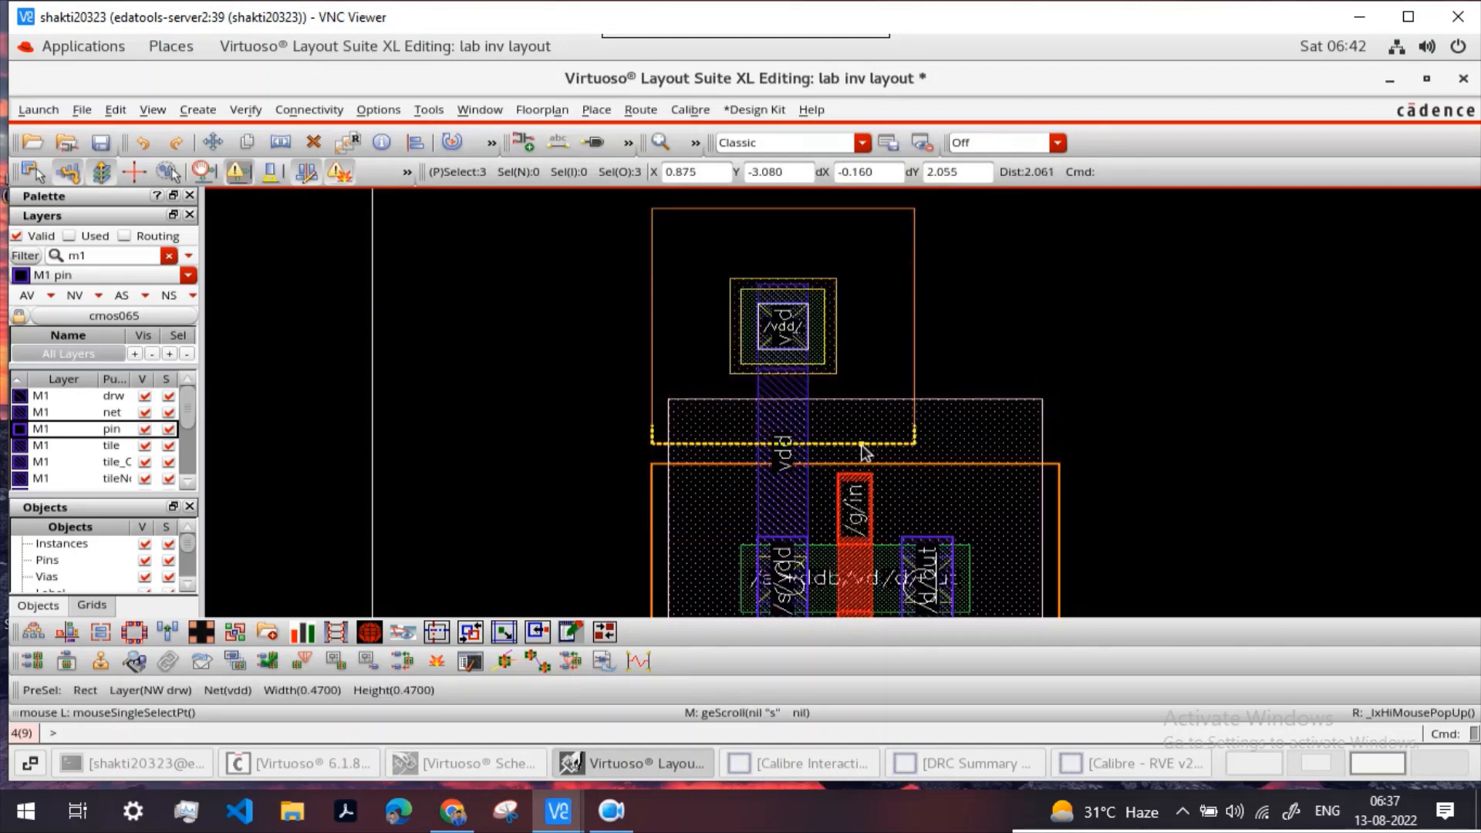
{"action": "scroll", "coordinate": [862, 445], "scroll_direction": "up", "scroll_amount": 1}
{"action": "left_click_drag", "start_coordinate": [861, 445], "coordinate": [861, 483]}
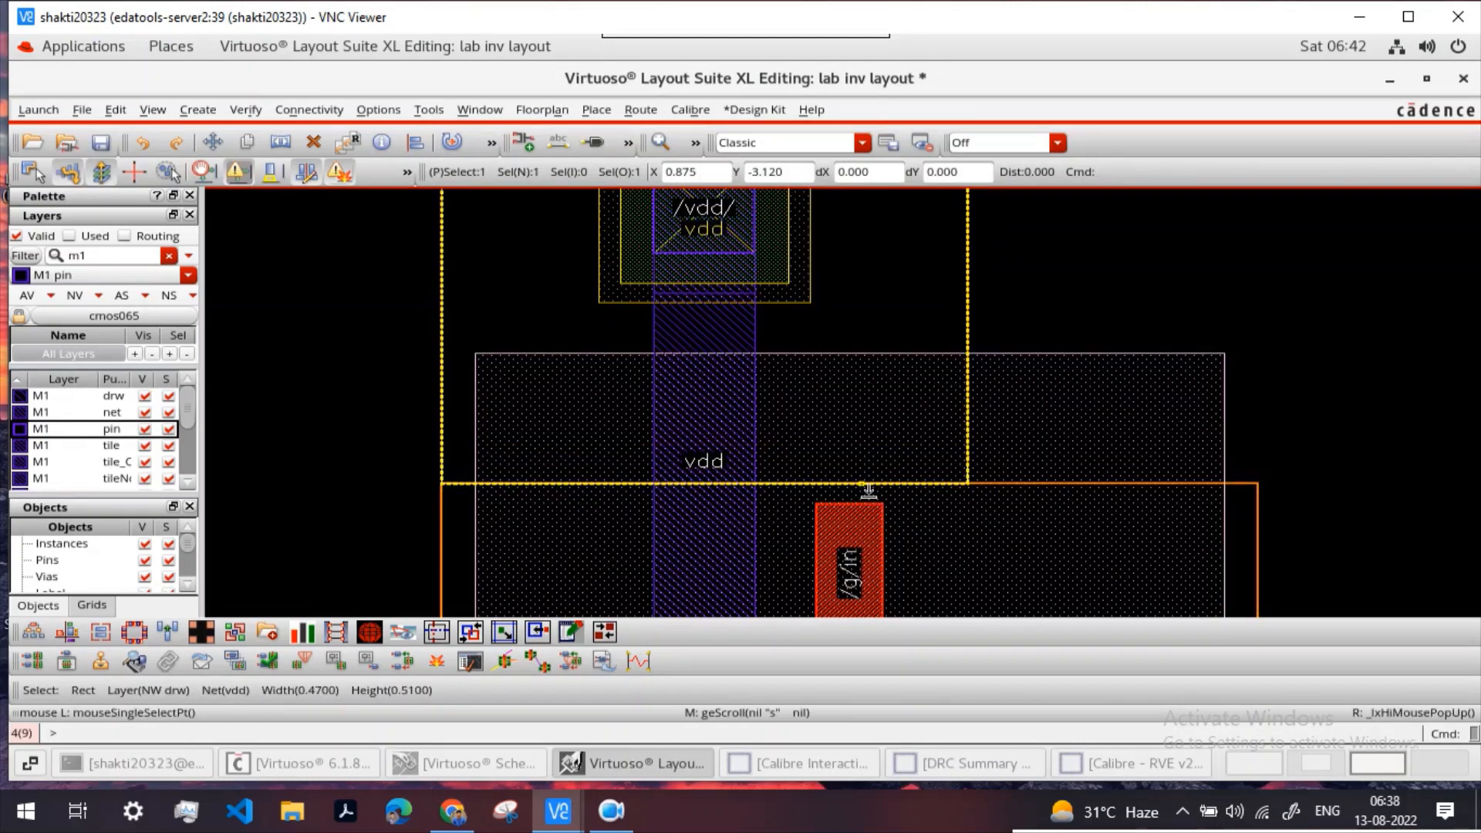
{"action": "left_click", "coordinate": [1118, 286]}
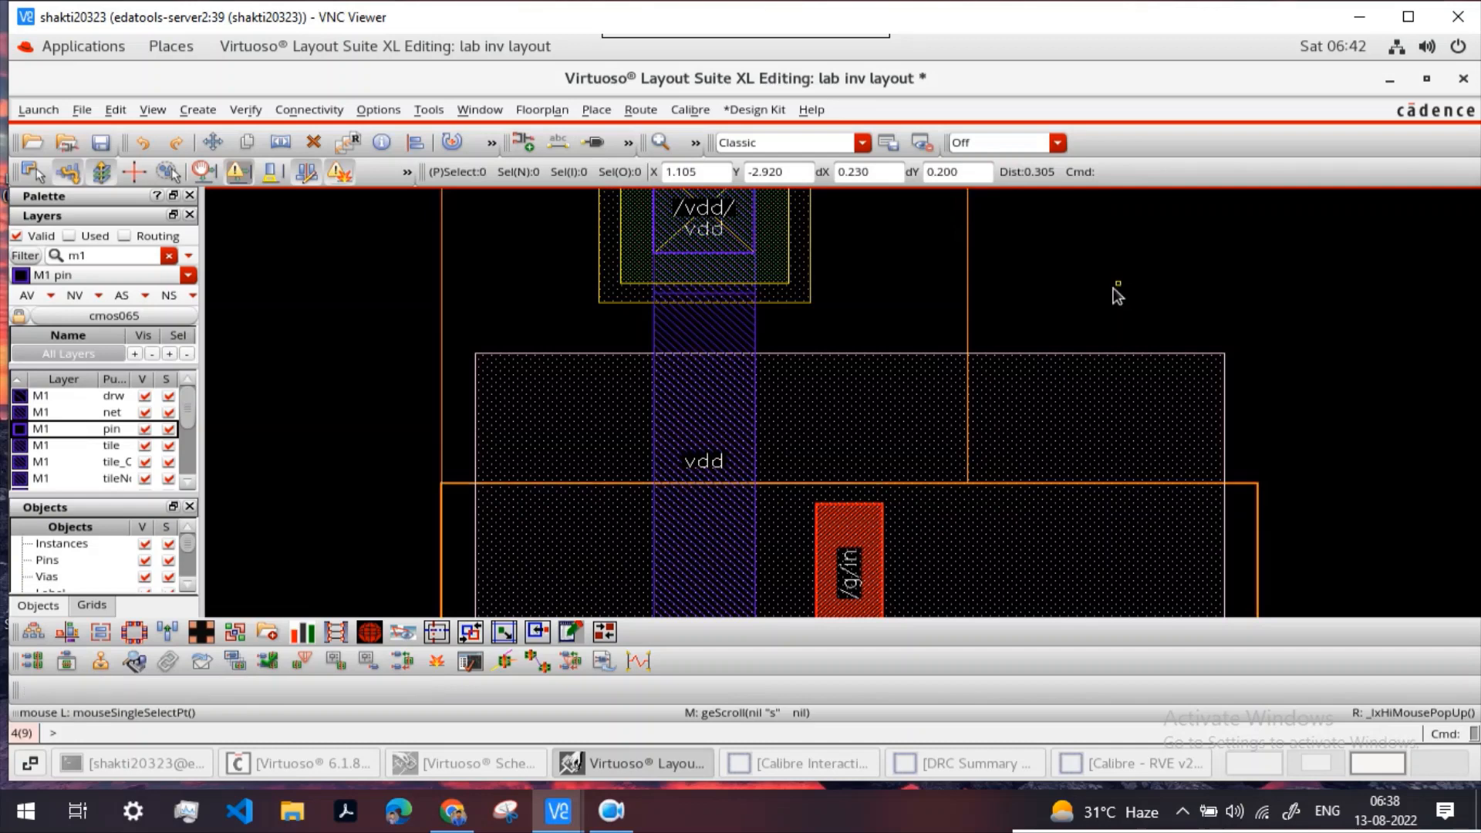
Step: Stretch the right edge of the vdd contact's NW rectangle to a width of 0.735, near the PMOS n-well's right edge
{"action": "scroll", "coordinate": [983, 315], "scroll_direction": "up", "scroll_amount": 1}
{"action": "scroll", "coordinate": [974, 340], "scroll_direction": "up", "scroll_amount": 1}
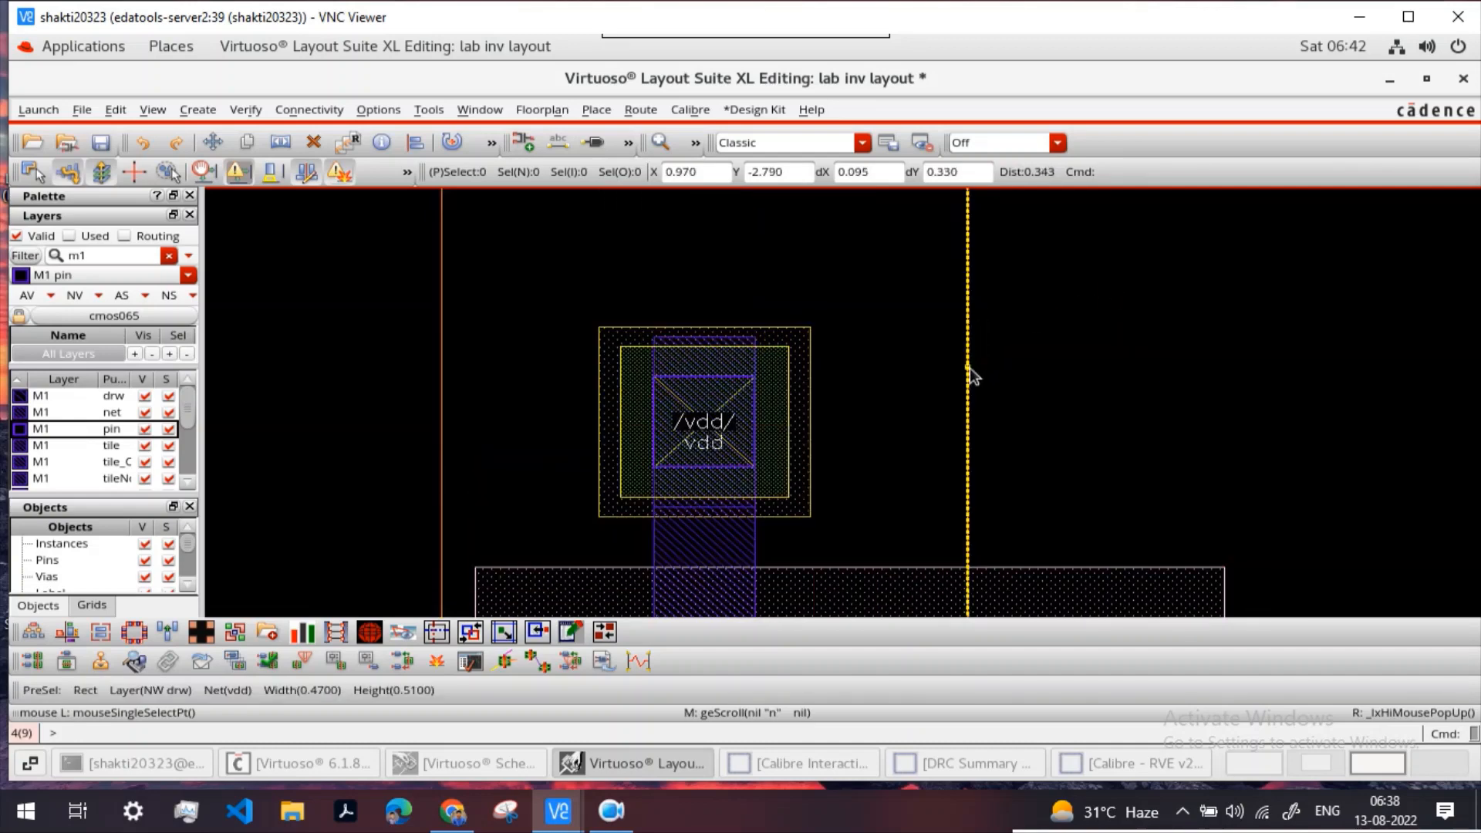
{"action": "left_click_drag", "start_coordinate": [968, 370], "coordinate": [1266, 360]}
{"action": "scroll", "coordinate": [1096, 368], "scroll_direction": "down", "scroll_amount": 1}
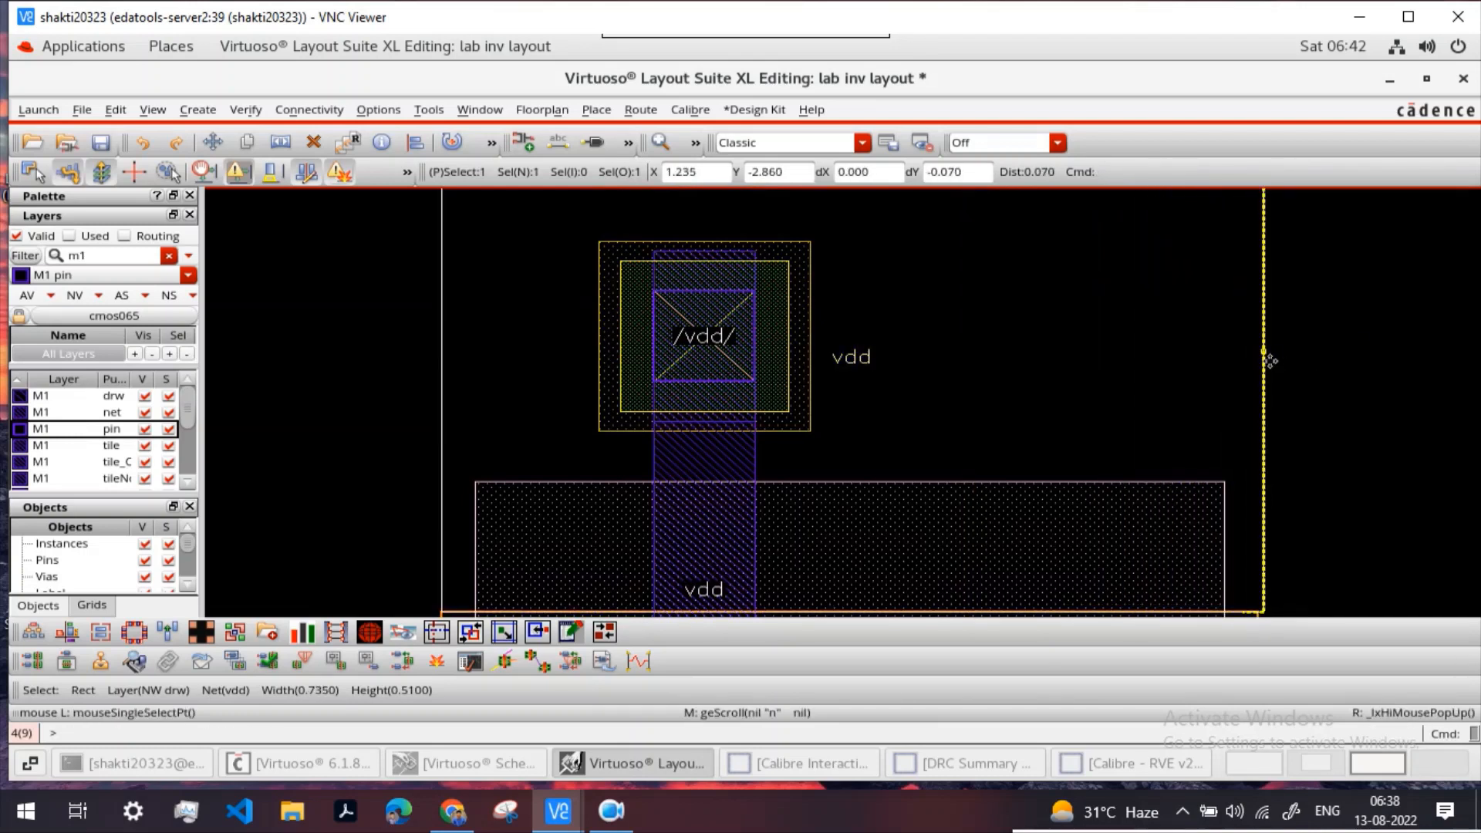
{"action": "left_click_drag", "start_coordinate": [1257, 353], "coordinate": [1257, 355]}
Step: Stretch the top edge of the vdd contact's NW rectangle upward to a height of 0.875
{"action": "scroll", "coordinate": [859, 320], "scroll_direction": "up", "scroll_amount": 2}
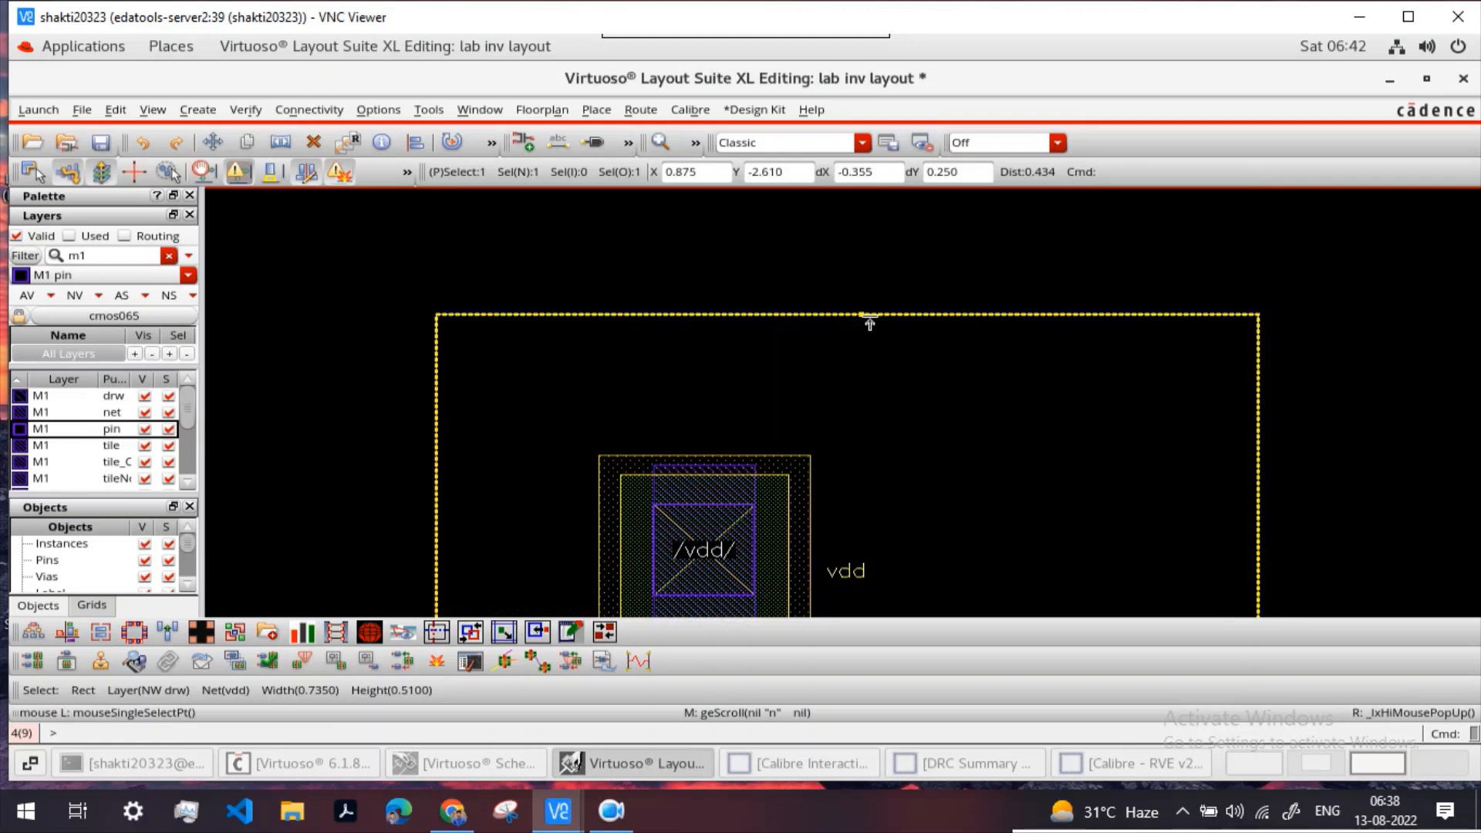
{"action": "left_click_drag", "start_coordinate": [867, 318], "coordinate": [871, 172]}
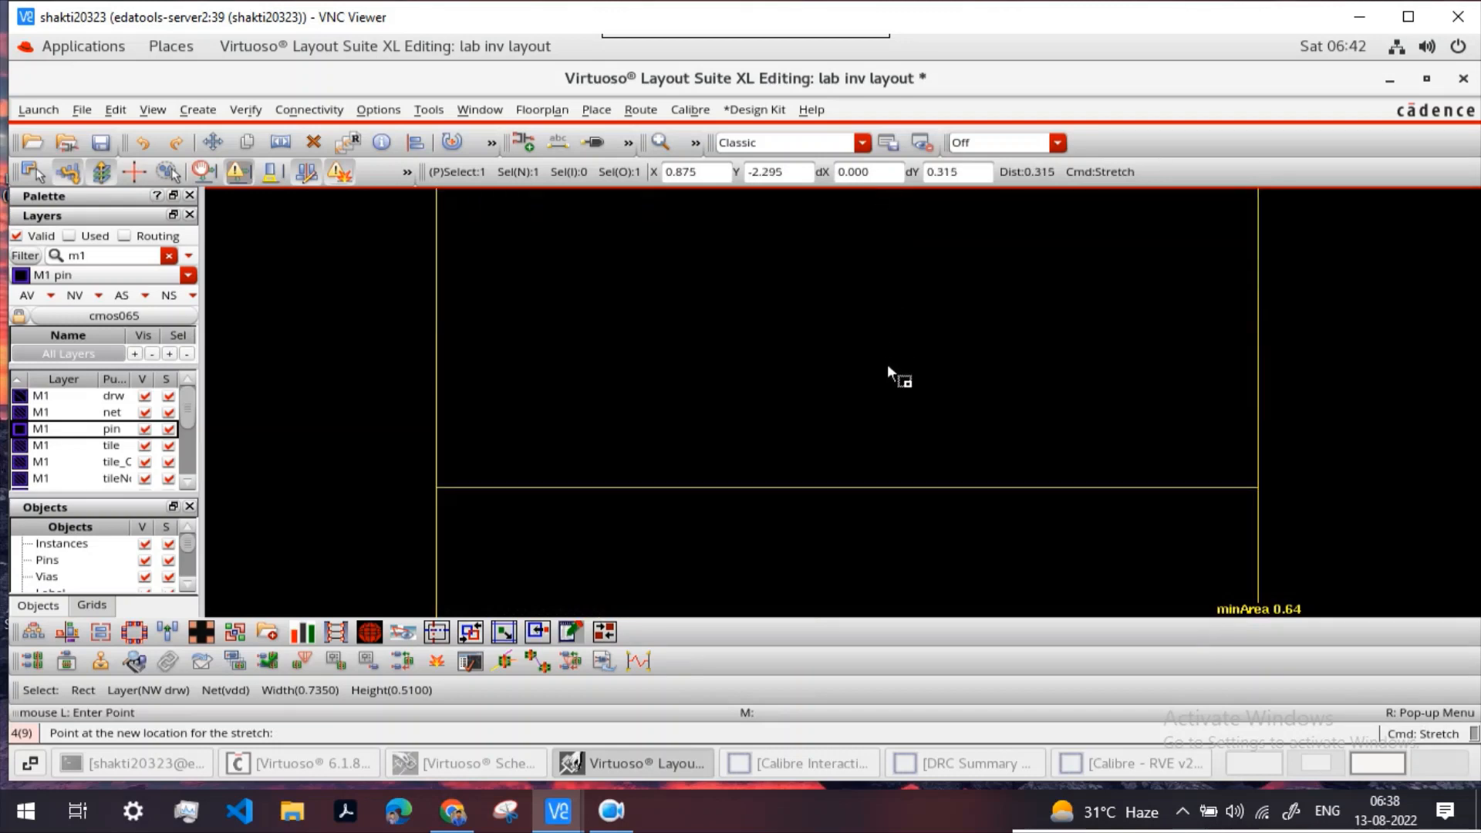
{"action": "left_click_drag", "start_coordinate": [890, 414], "coordinate": [893, 294]}
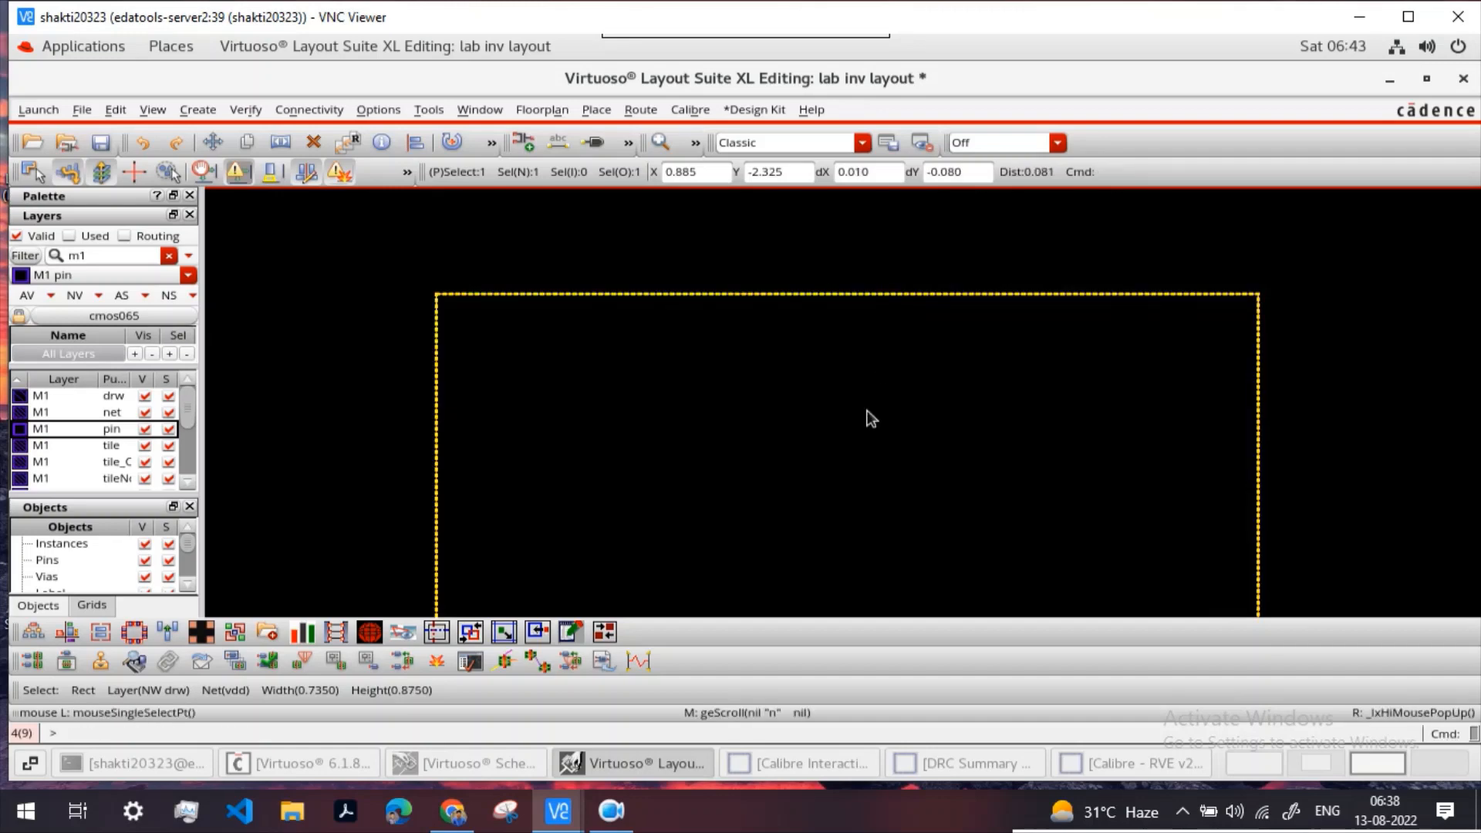
Step: Stretch the right edges of the vdd contact's OD rectangle to a width of 0.365 and its NP rectangle to 0.455
{"action": "scroll", "coordinate": [874, 433], "scroll_direction": "down", "scroll_amount": 5}
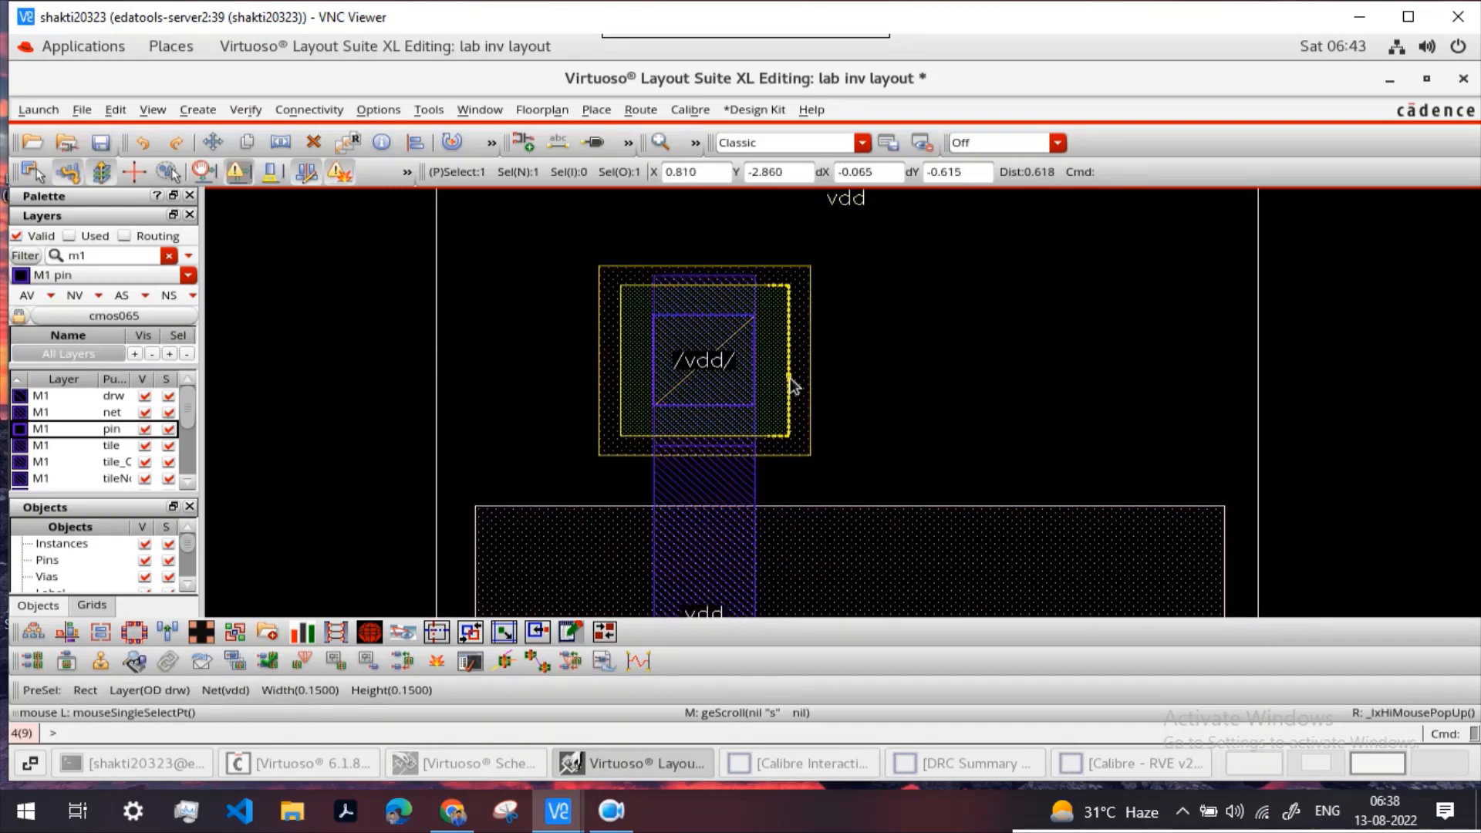
{"action": "left_click_drag", "start_coordinate": [793, 384], "coordinate": [1034, 374]}
{"action": "left_click", "coordinate": [813, 339]}
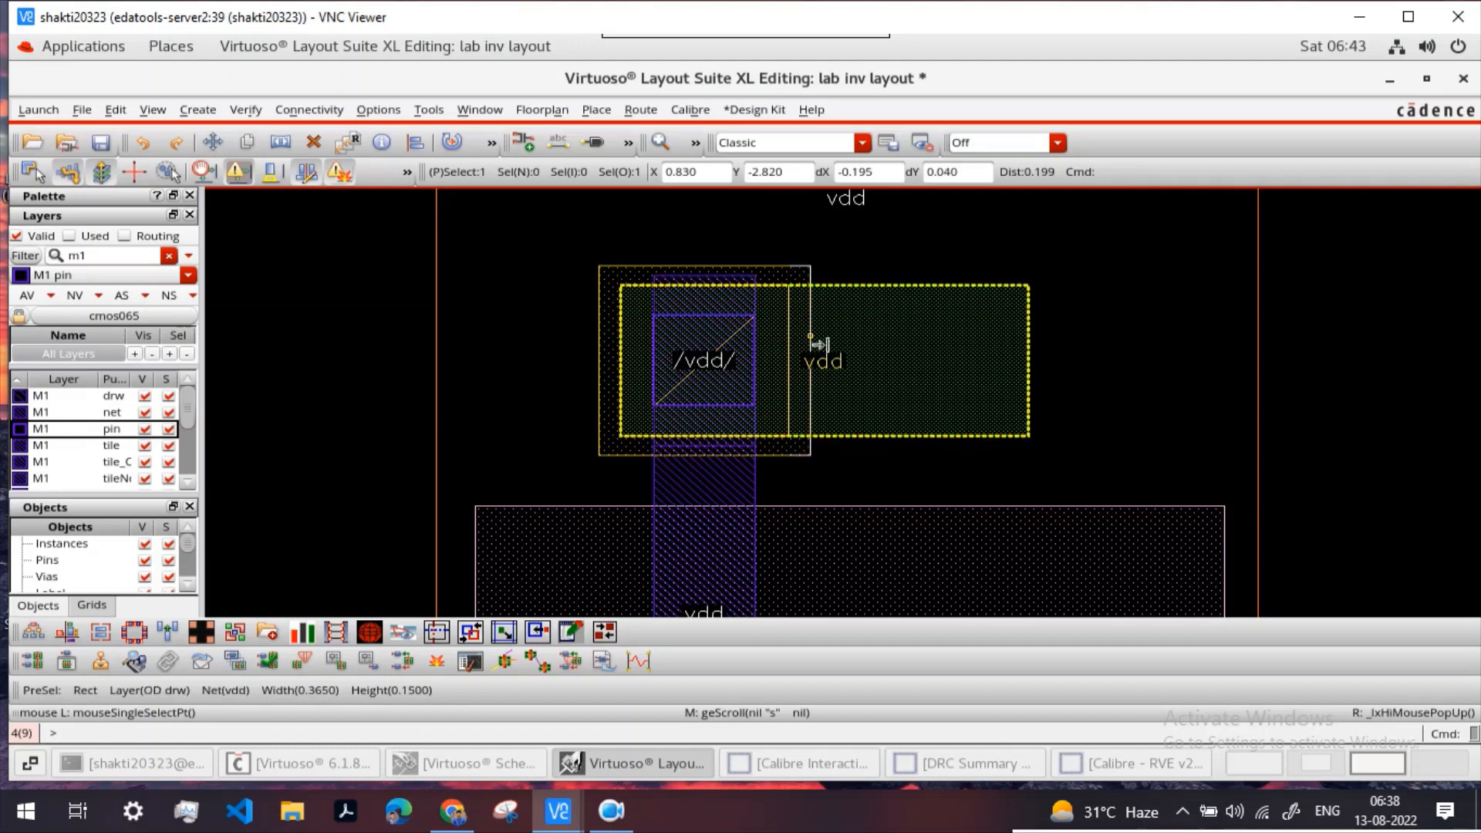
{"action": "left_click_drag", "start_coordinate": [819, 339], "coordinate": [1105, 344]}
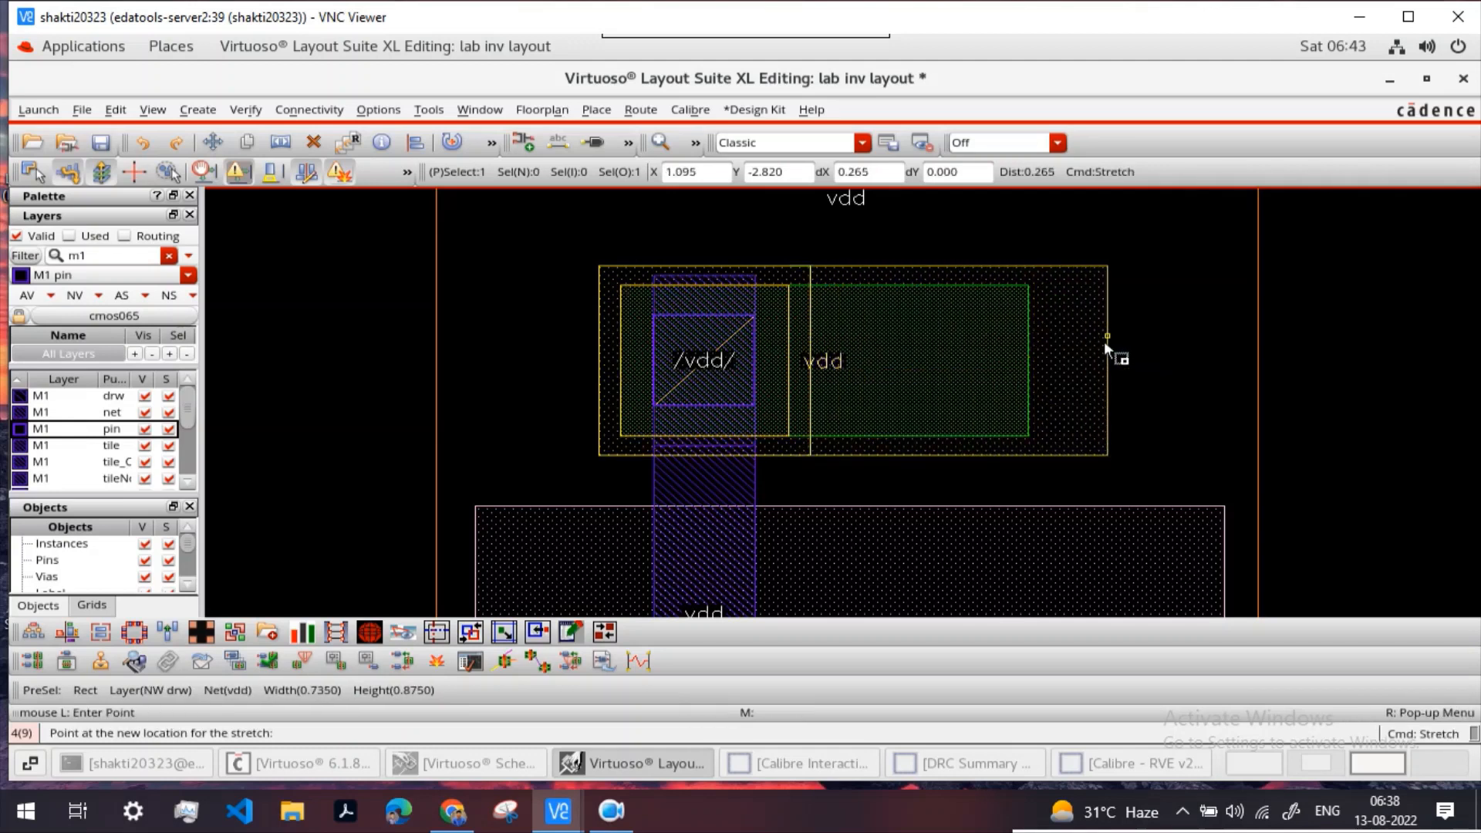
{"action": "left_click", "coordinate": [1104, 341]}
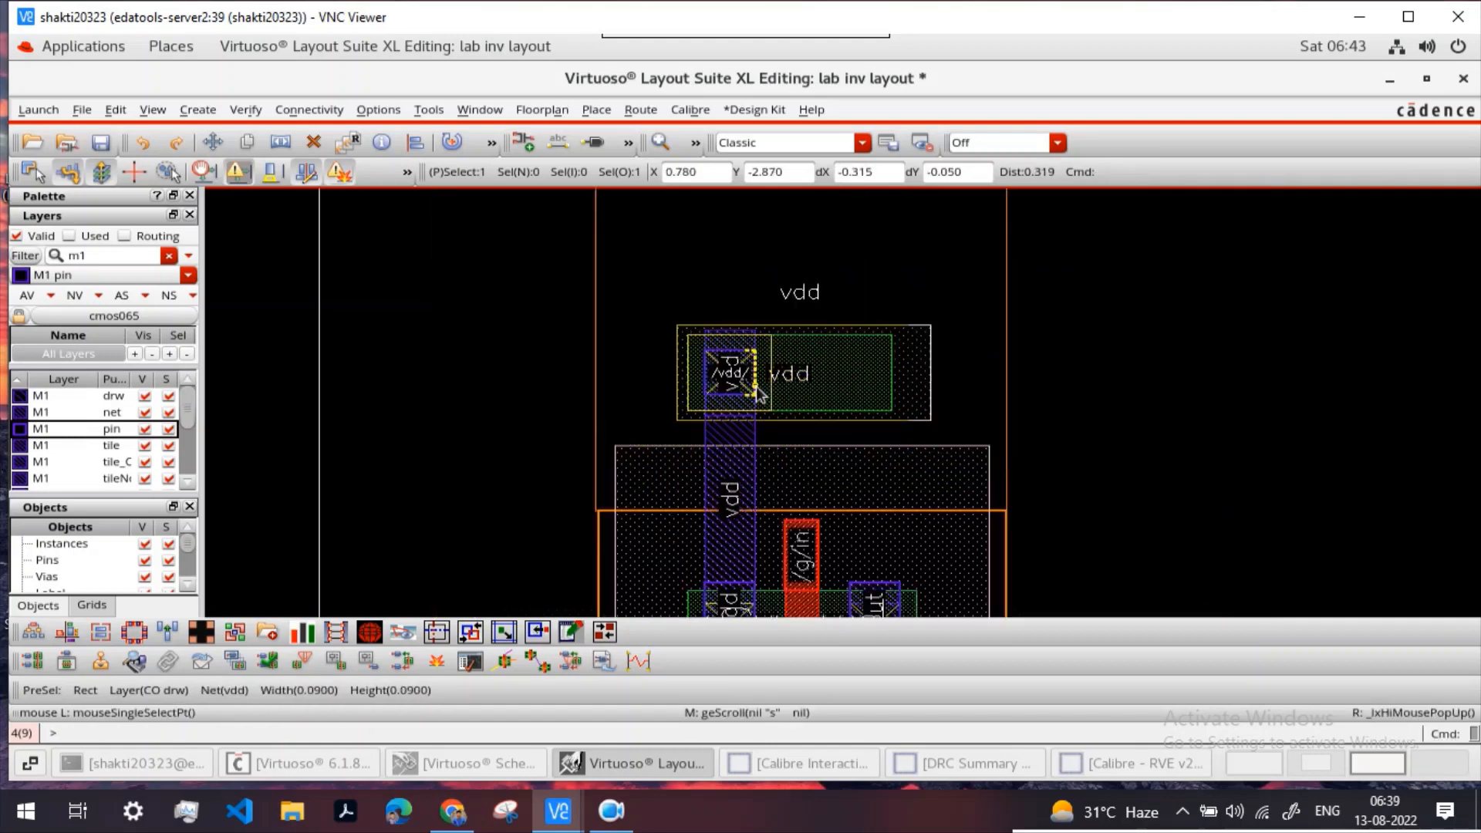
Step: Flatten the poly contact at the in pin by one level with Pcells and Vias included
{"action": "scroll", "coordinate": [725, 387], "scroll_direction": "down", "scroll_amount": 2, "text": "ctrl"}
{"action": "scroll", "coordinate": [1149, 407], "scroll_direction": "down", "scroll_amount": 5}
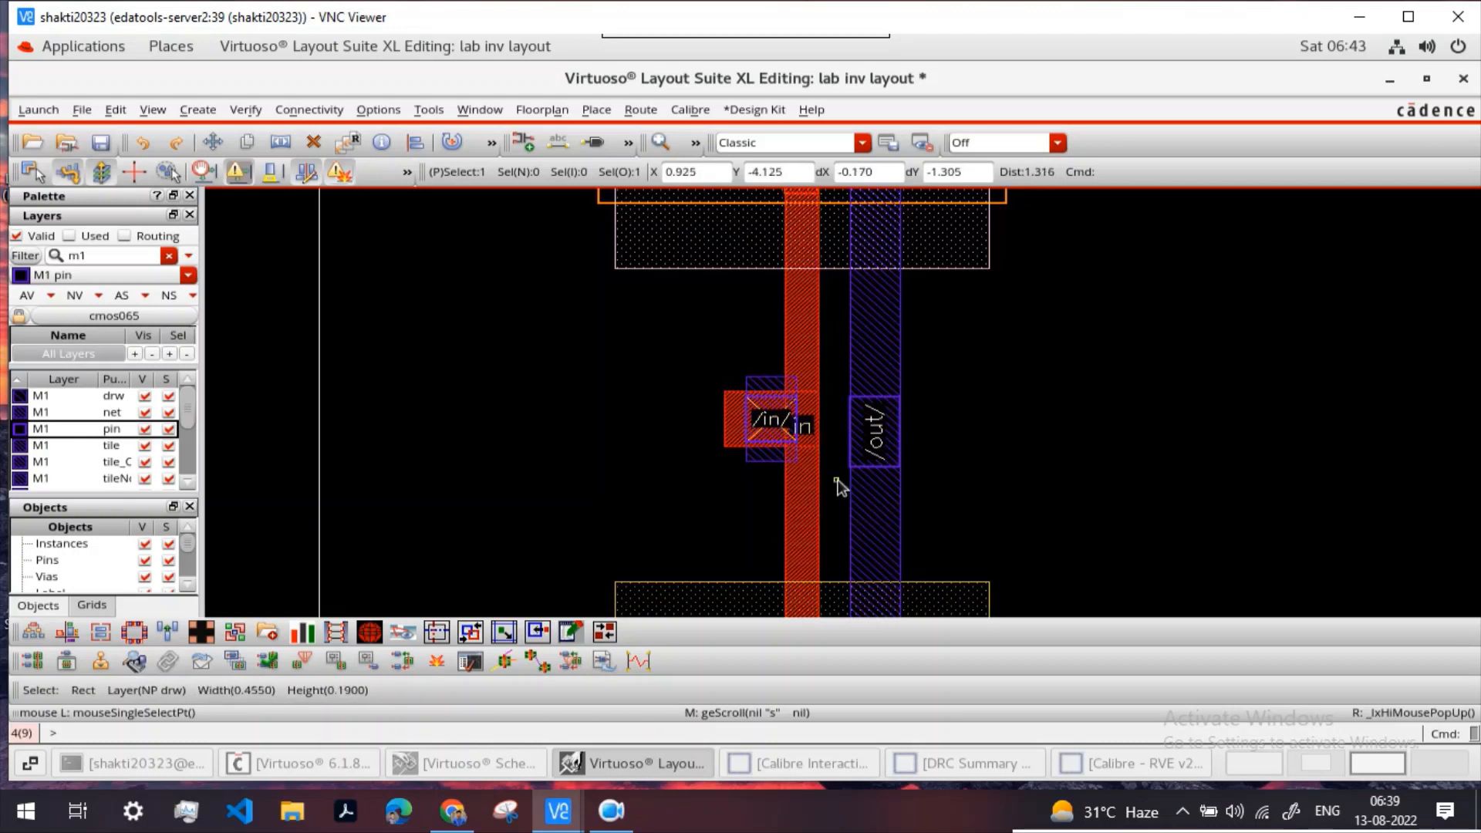
{"action": "left_click_drag", "start_coordinate": [836, 488], "coordinate": [718, 360]}
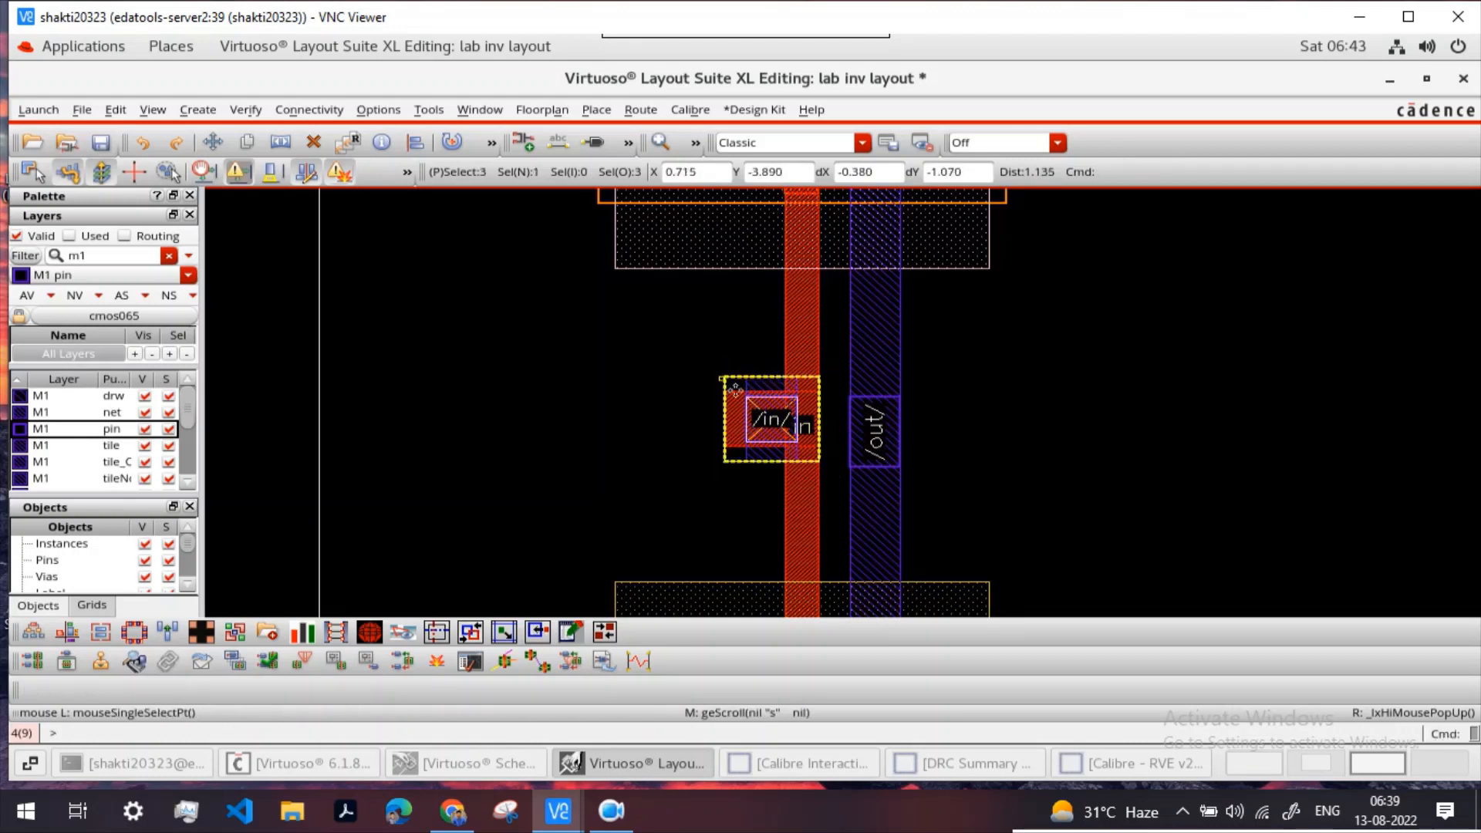
{"action": "right_click", "coordinate": [754, 401]}
{"action": "mouse_move", "coordinate": [983, 273]}
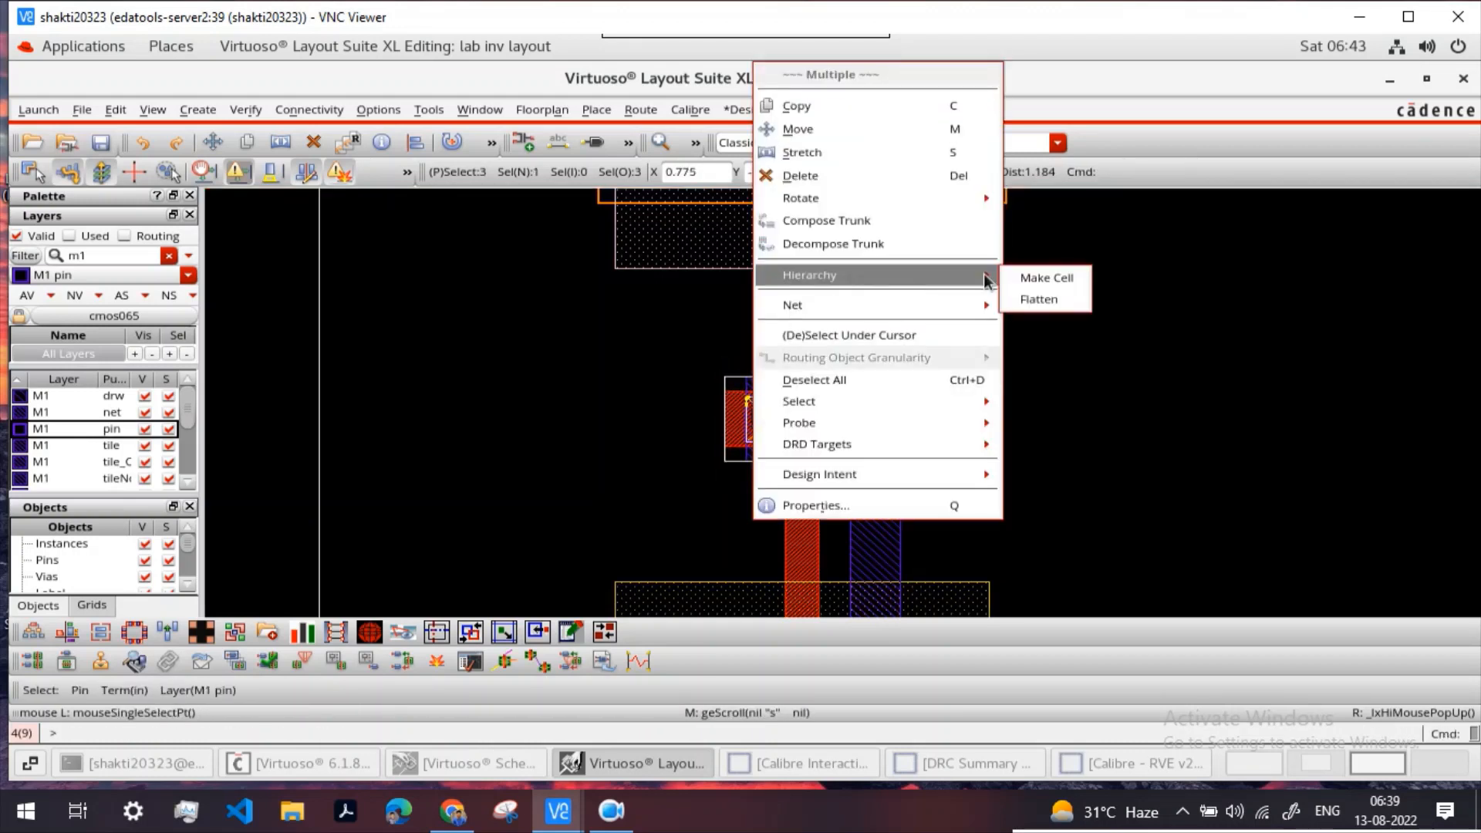
{"action": "left_click", "coordinate": [1062, 298]}
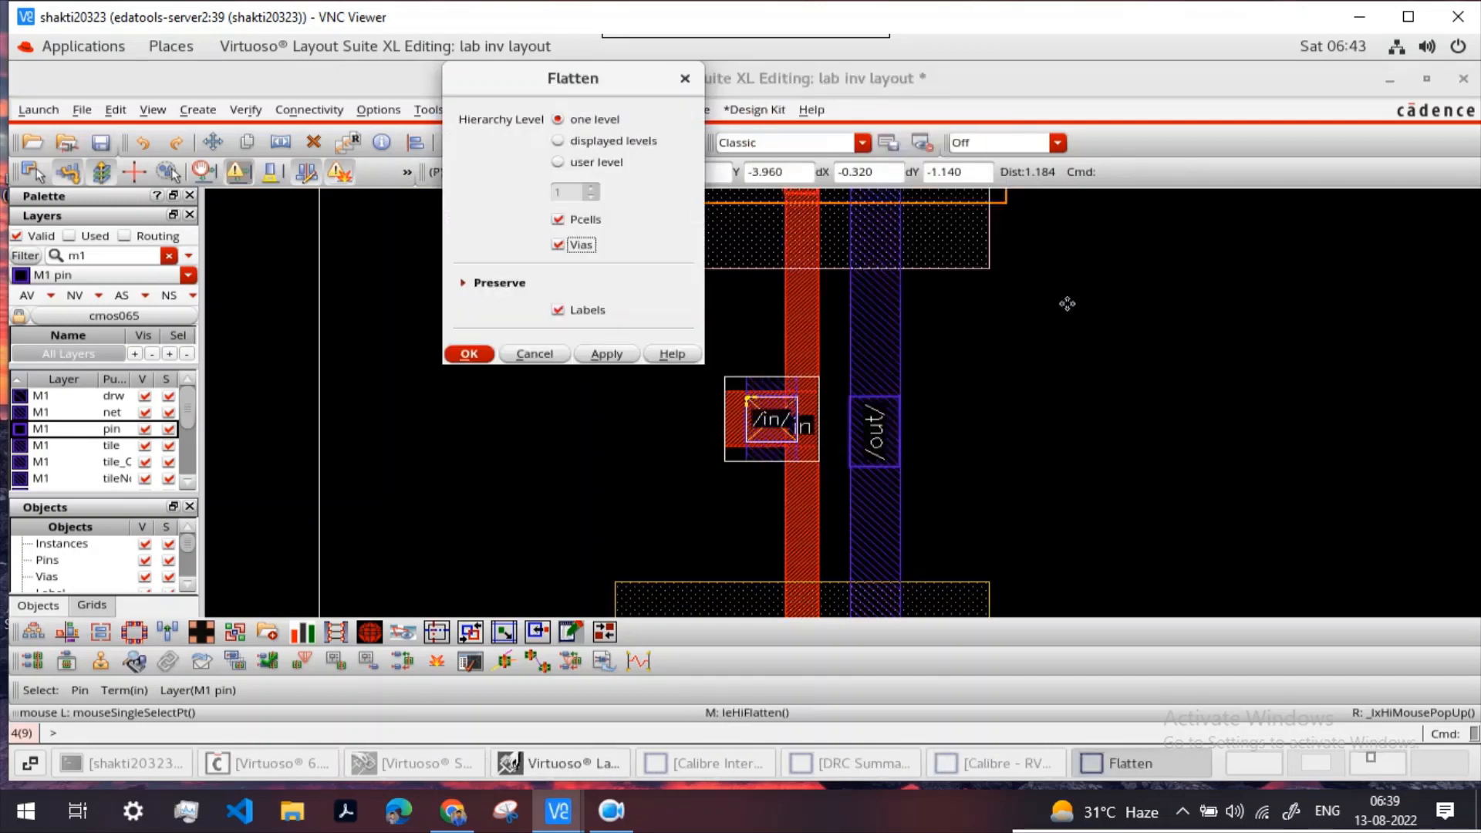
{"action": "left_click", "coordinate": [472, 353]}
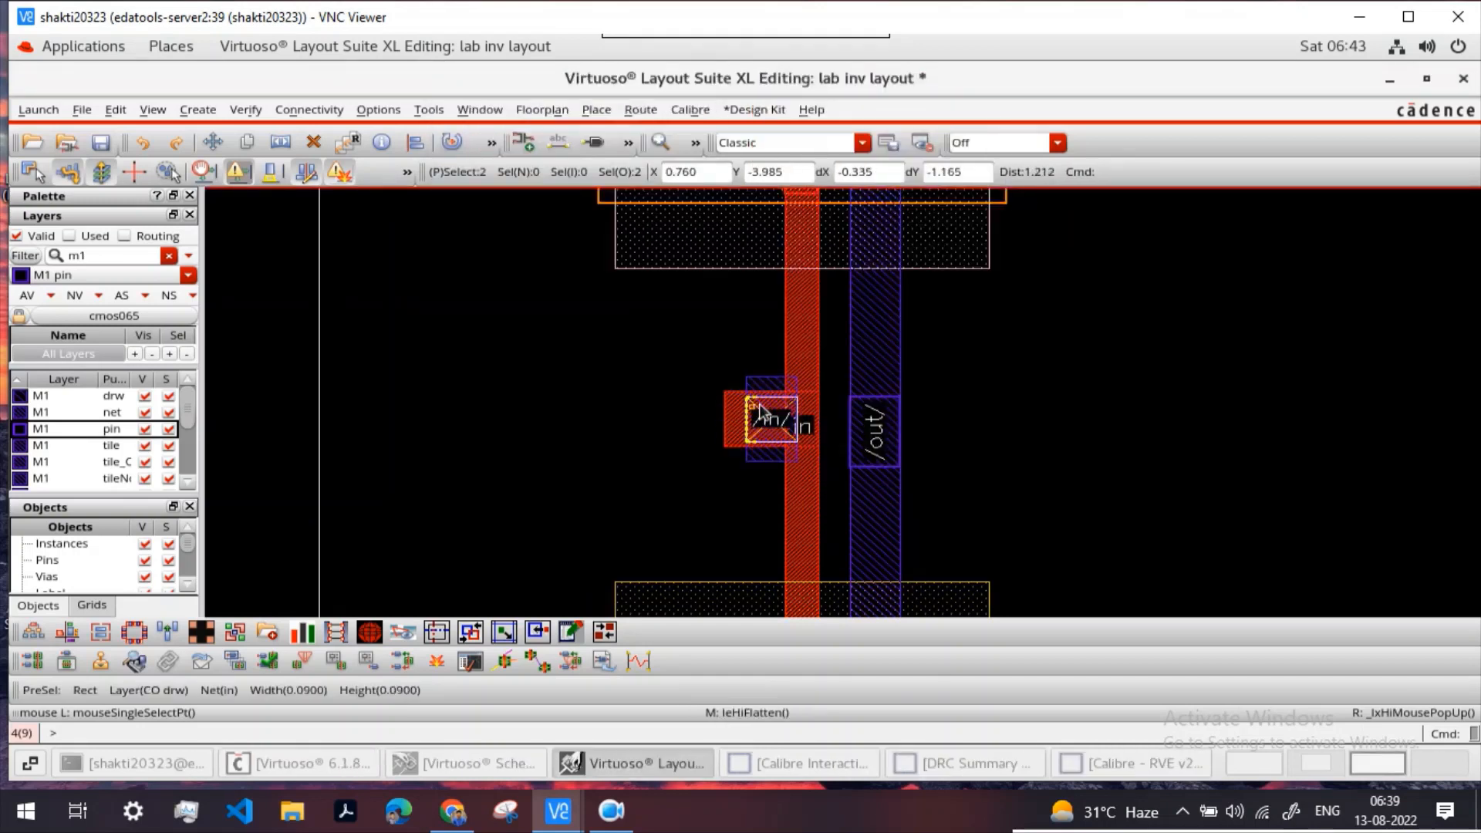
Step: Stretch the left edge of the in contact's M1 drawing rectangle outward to a width of 0.25
{"action": "left_click", "coordinate": [748, 455]}
{"action": "left_click_drag", "start_coordinate": [747, 460], "coordinate": [652, 444]}
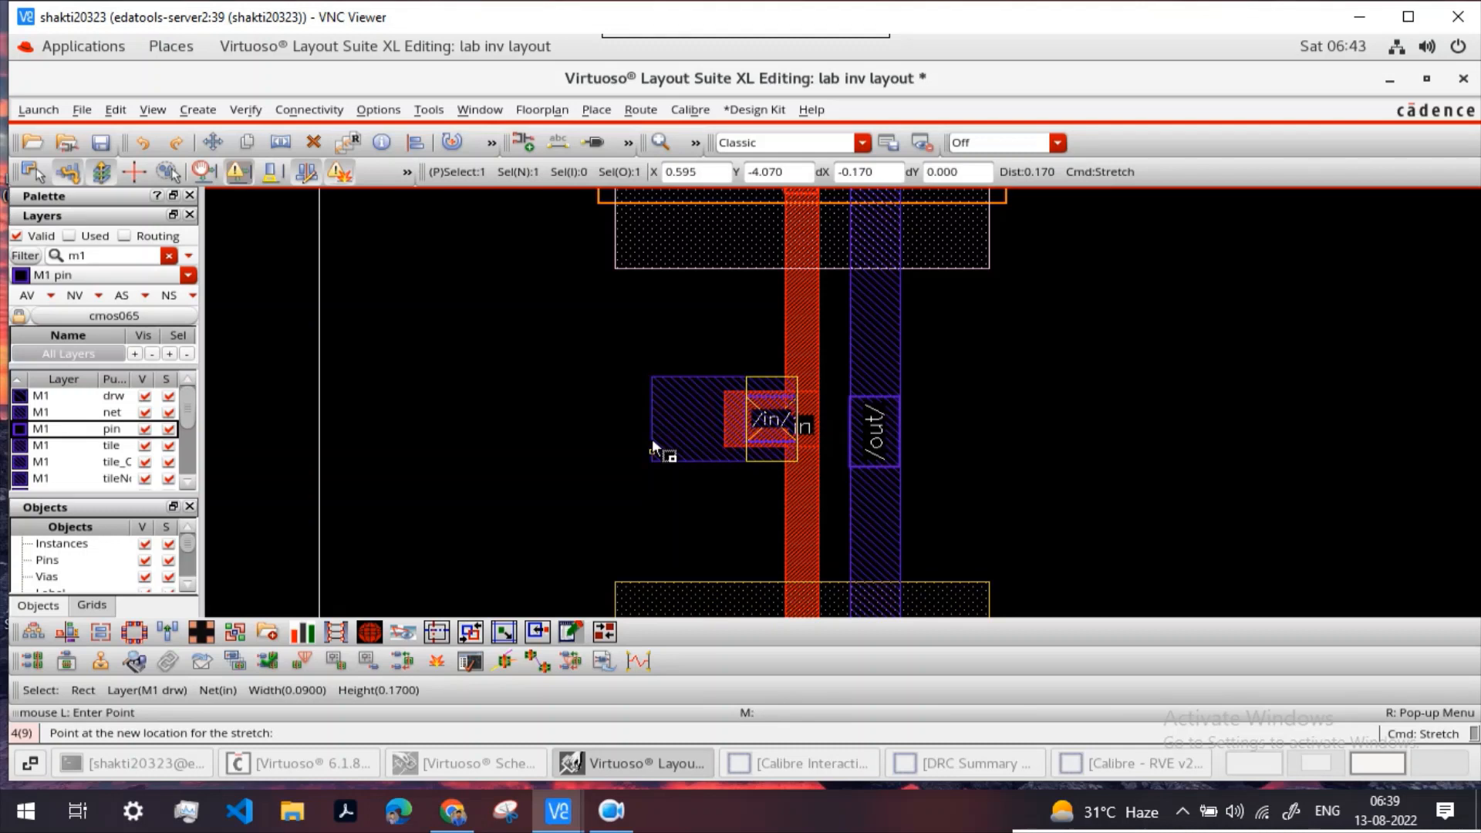
{"action": "left_click_drag", "start_coordinate": [652, 443], "coordinate": [657, 445]}
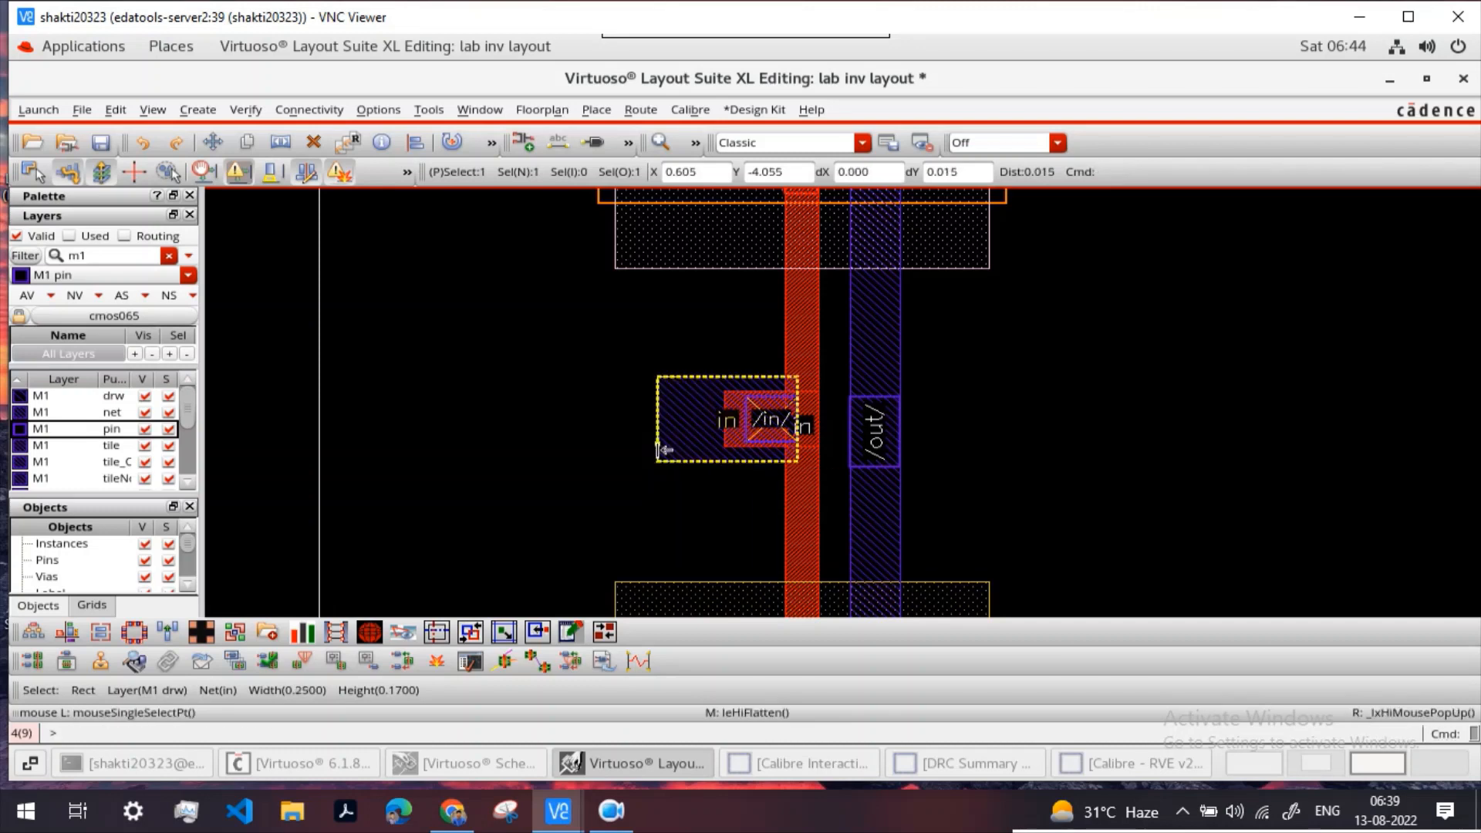
{"action": "left_click", "coordinate": [568, 463]}
{"action": "scroll", "coordinate": [831, 451], "scroll_direction": "down", "scroll_amount": 1, "text": "ctrl"}
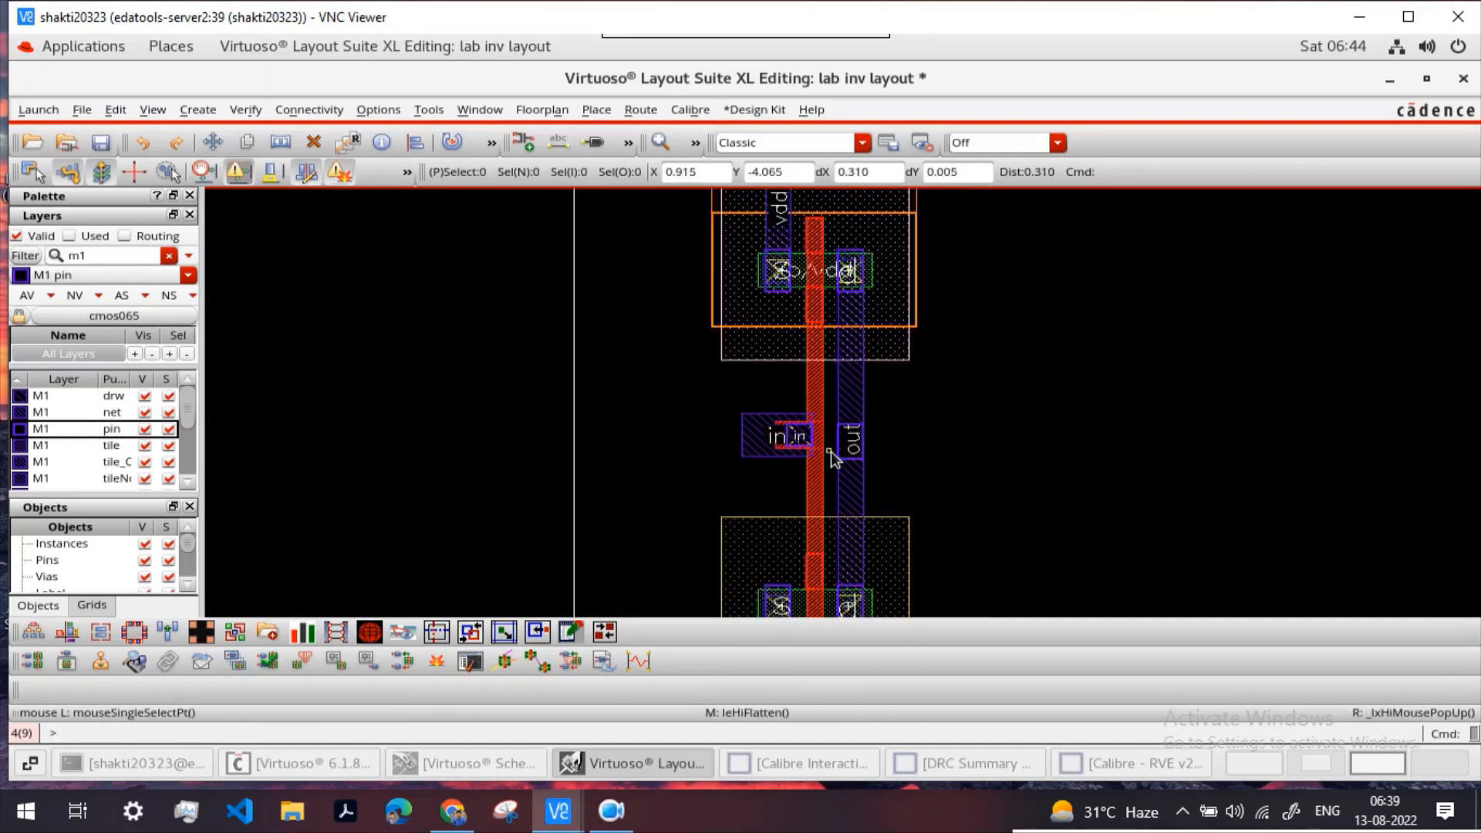
{"action": "scroll", "coordinate": [917, 493], "scroll_direction": "down", "scroll_amount": 3}
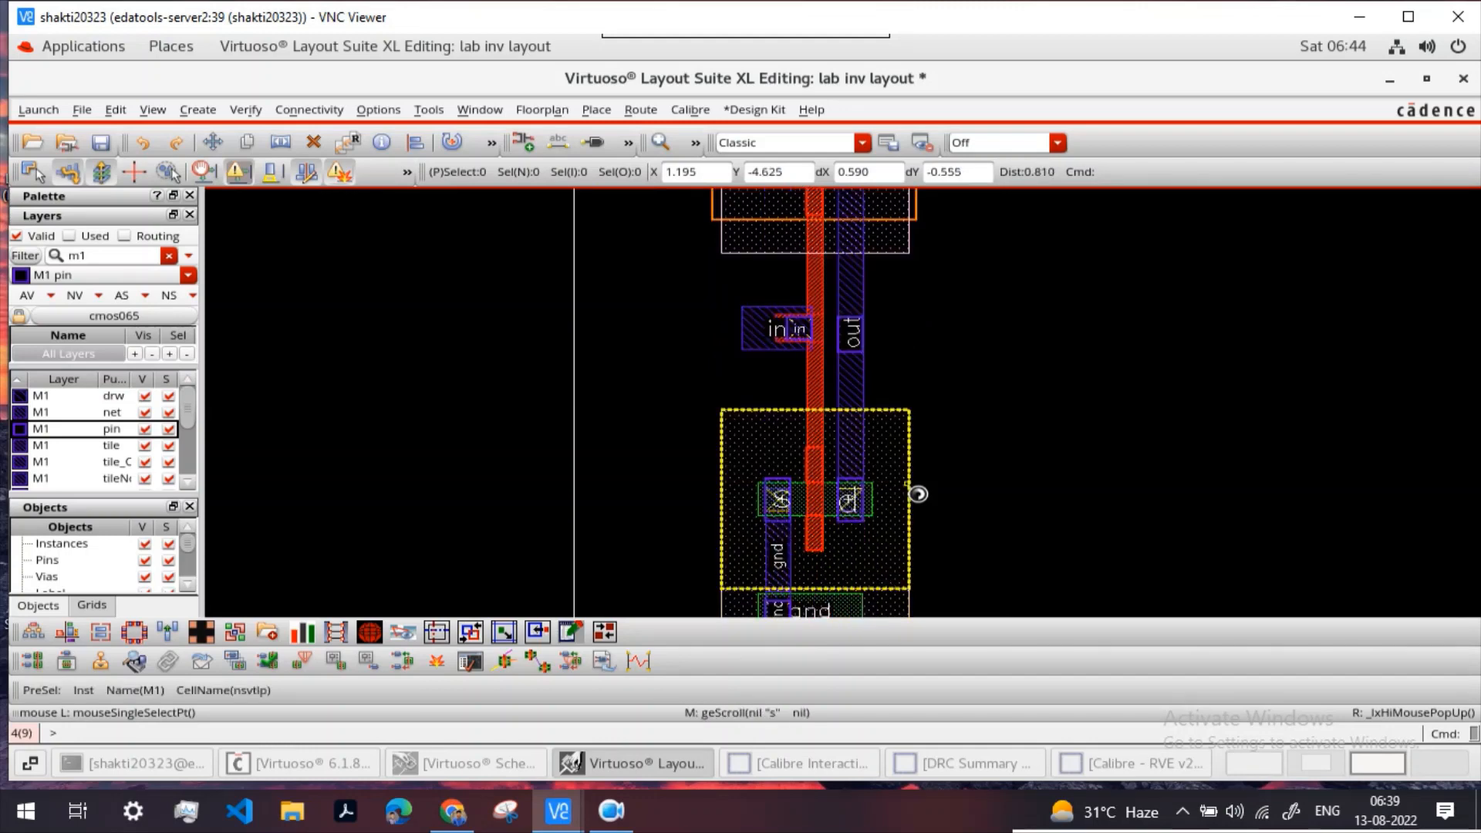
{"action": "scroll", "coordinate": [927, 492], "scroll_direction": "up", "scroll_amount": 3}
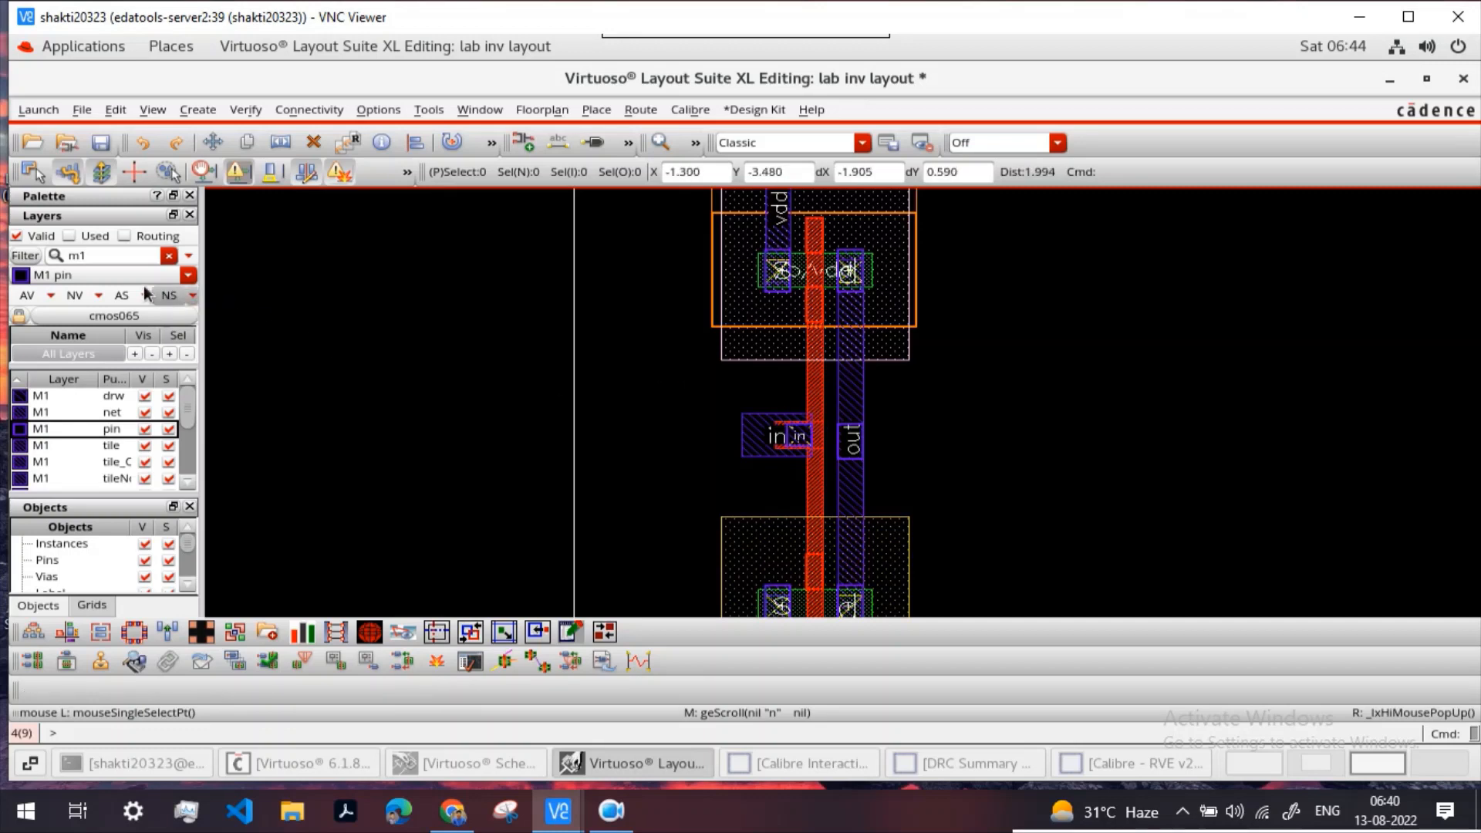
Step: Filter the layer list for np
{"action": "double_click", "coordinate": [109, 266]}
{"action": "key", "text": "BackSpace"}
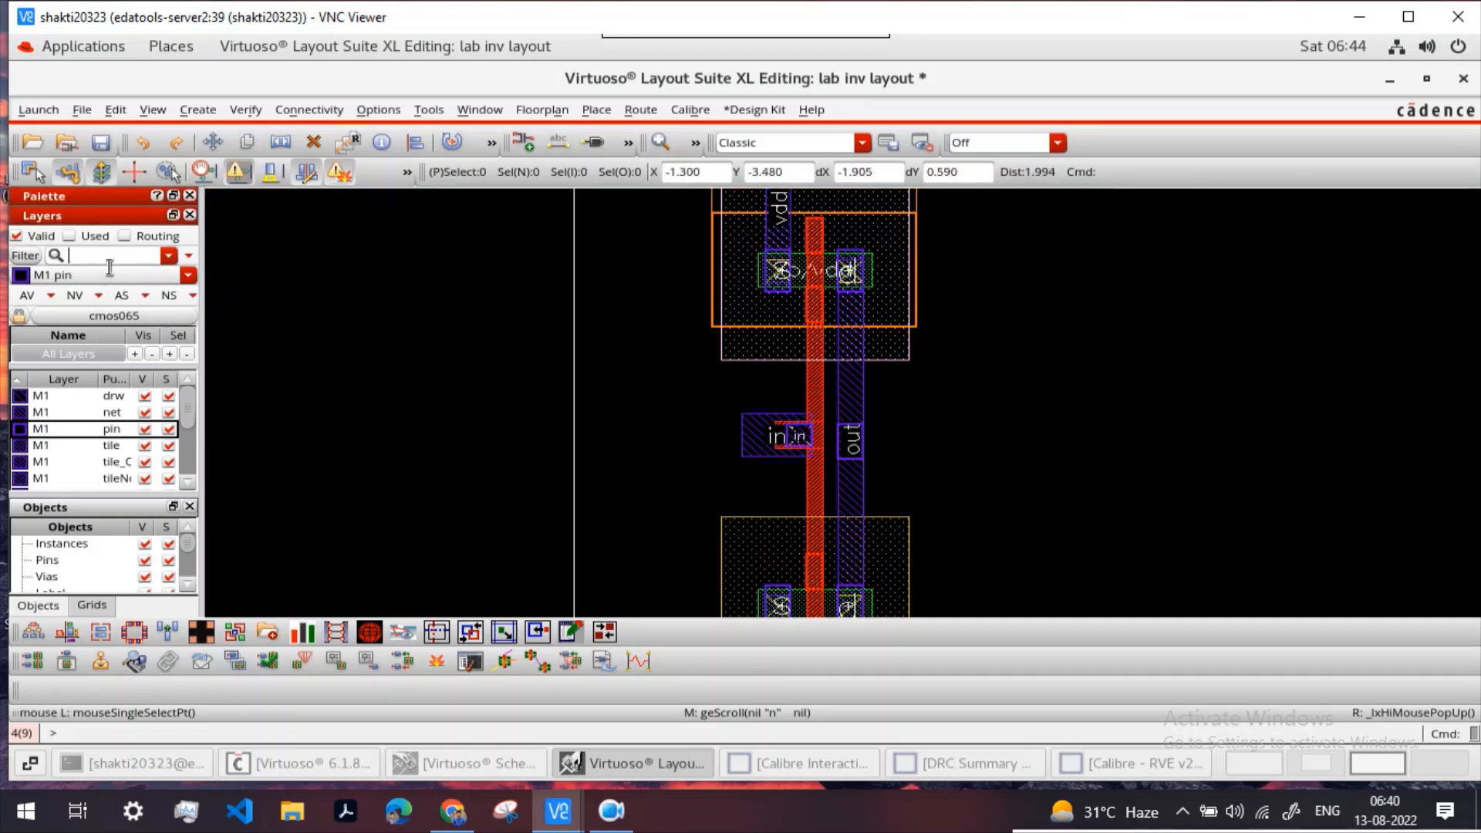
{"action": "type", "text": "np"}
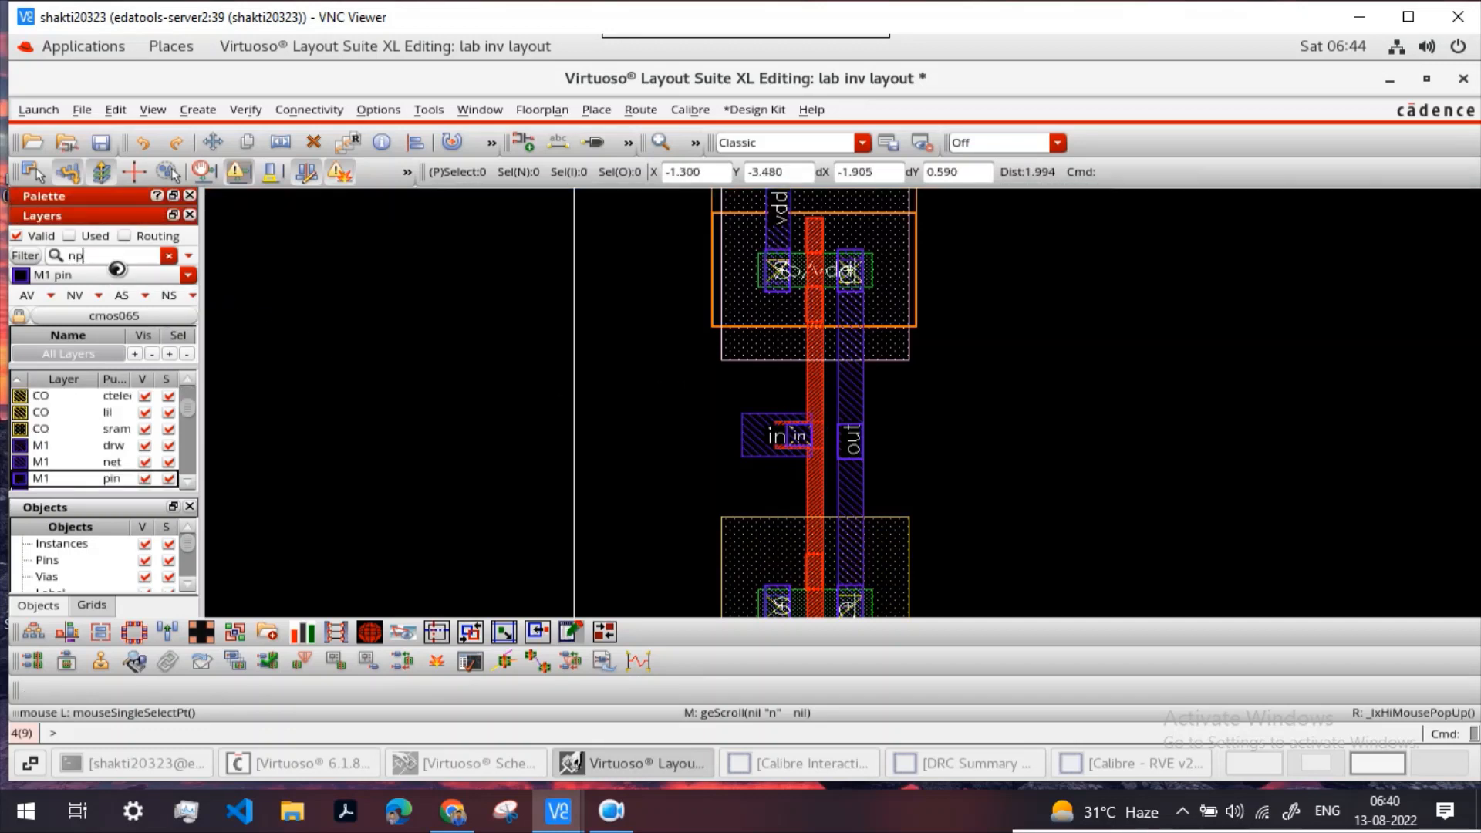
{"action": "left_click", "coordinate": [54, 429]}
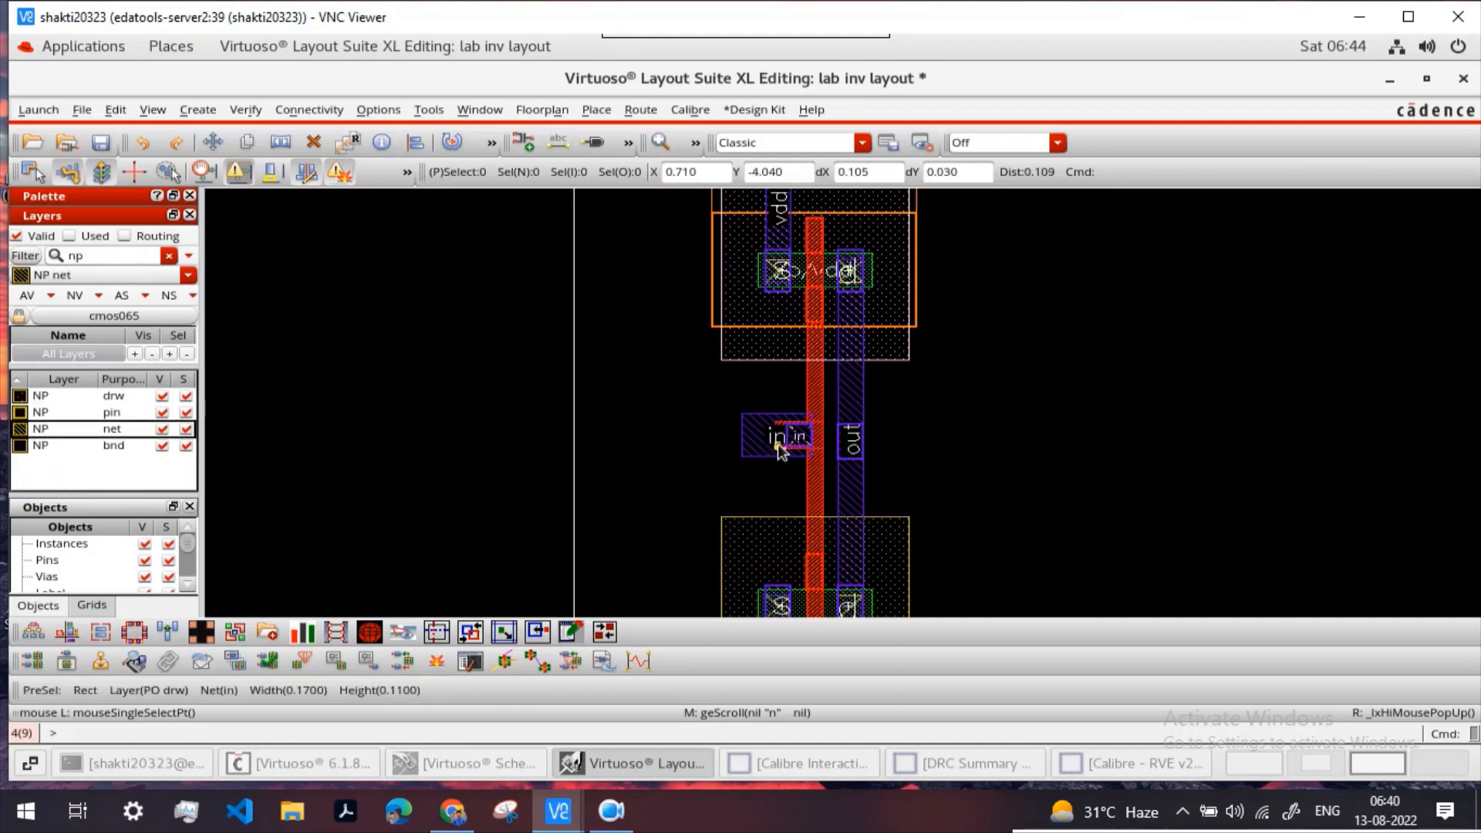
{"action": "scroll", "coordinate": [725, 531], "scroll_direction": "up", "scroll_amount": 1, "text": "ctrl"}
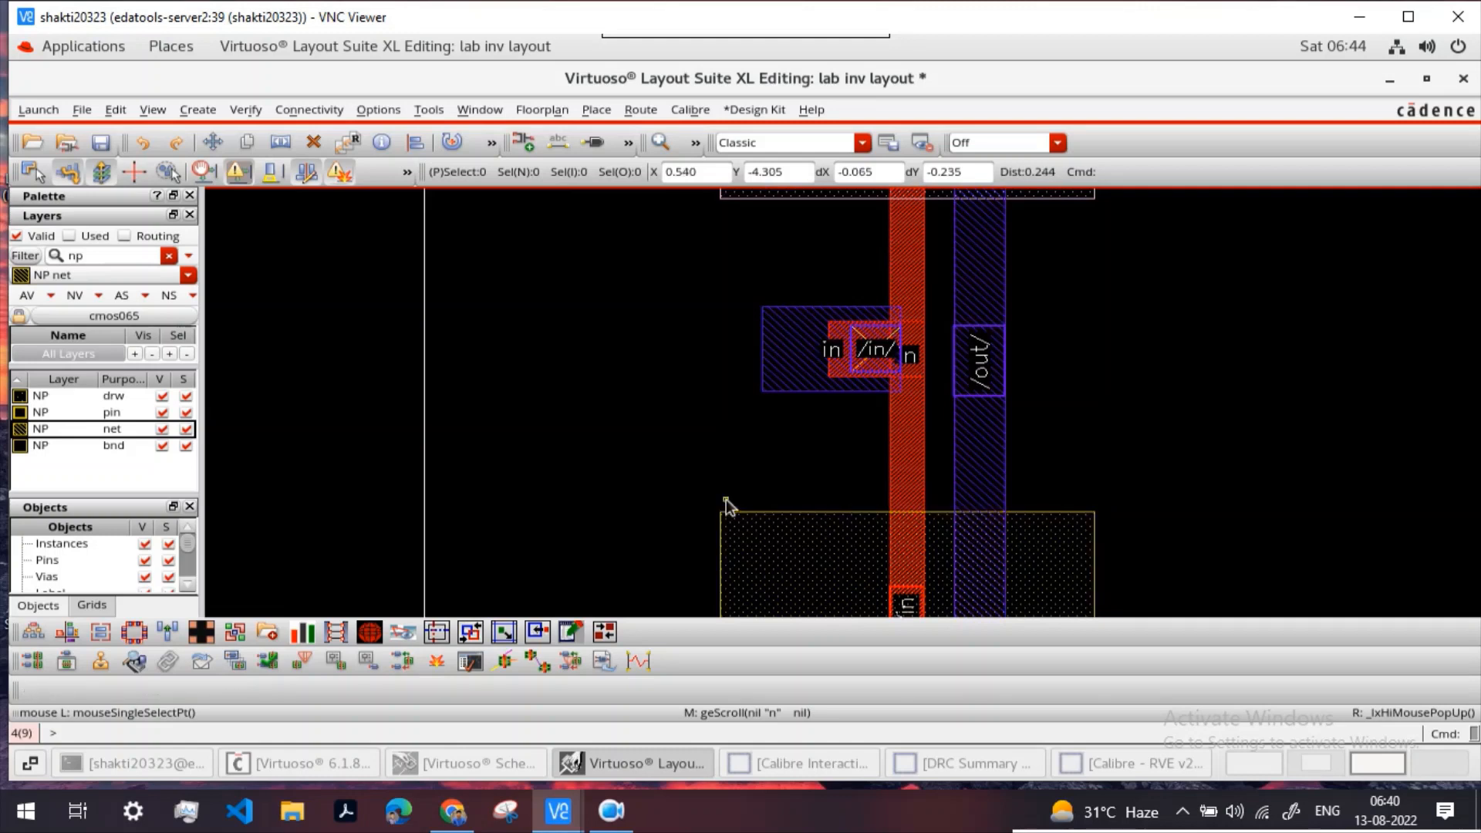
{"action": "key", "text": "r"}
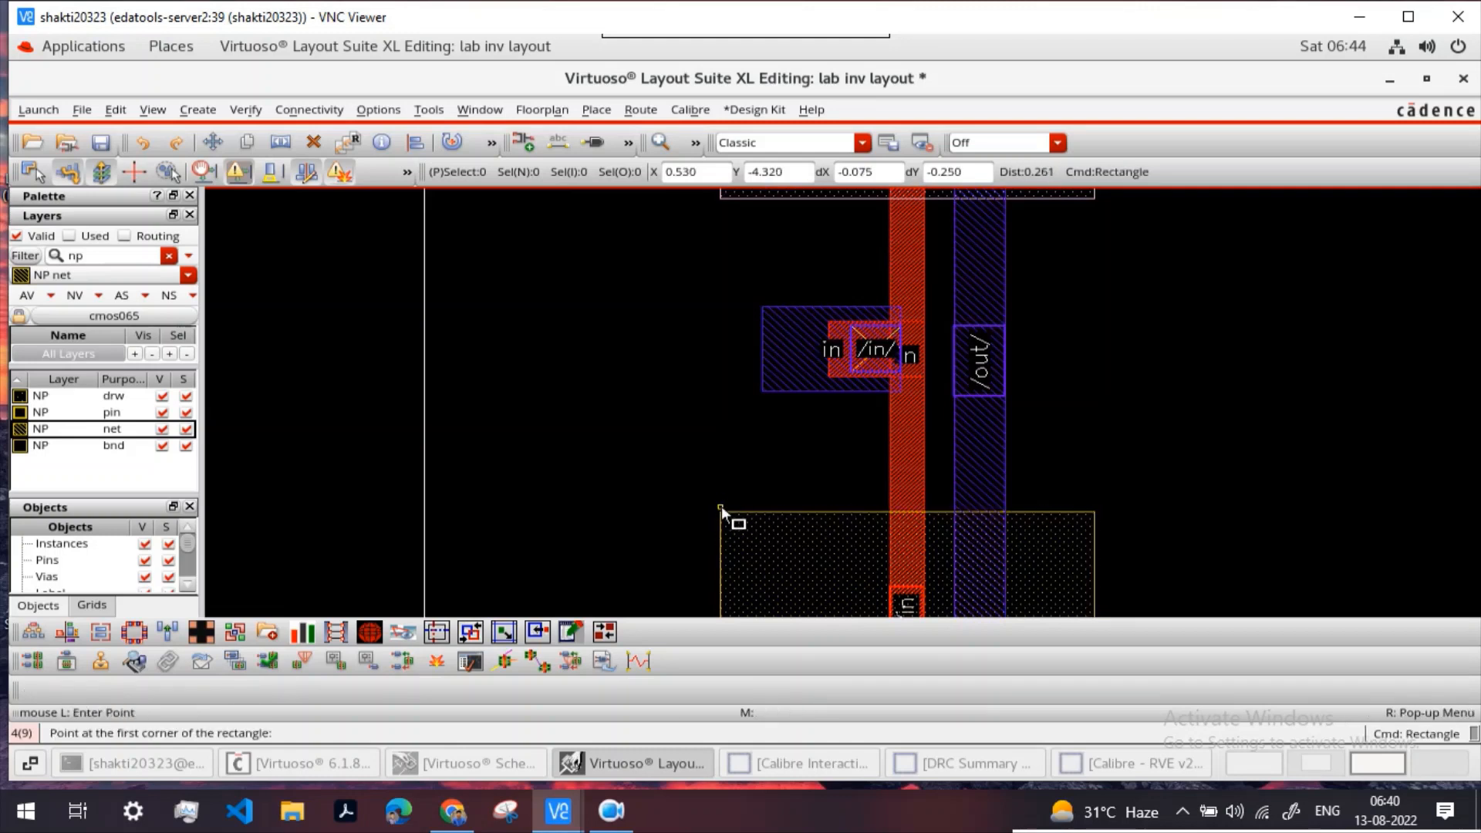
{"action": "left_click", "coordinate": [721, 512]}
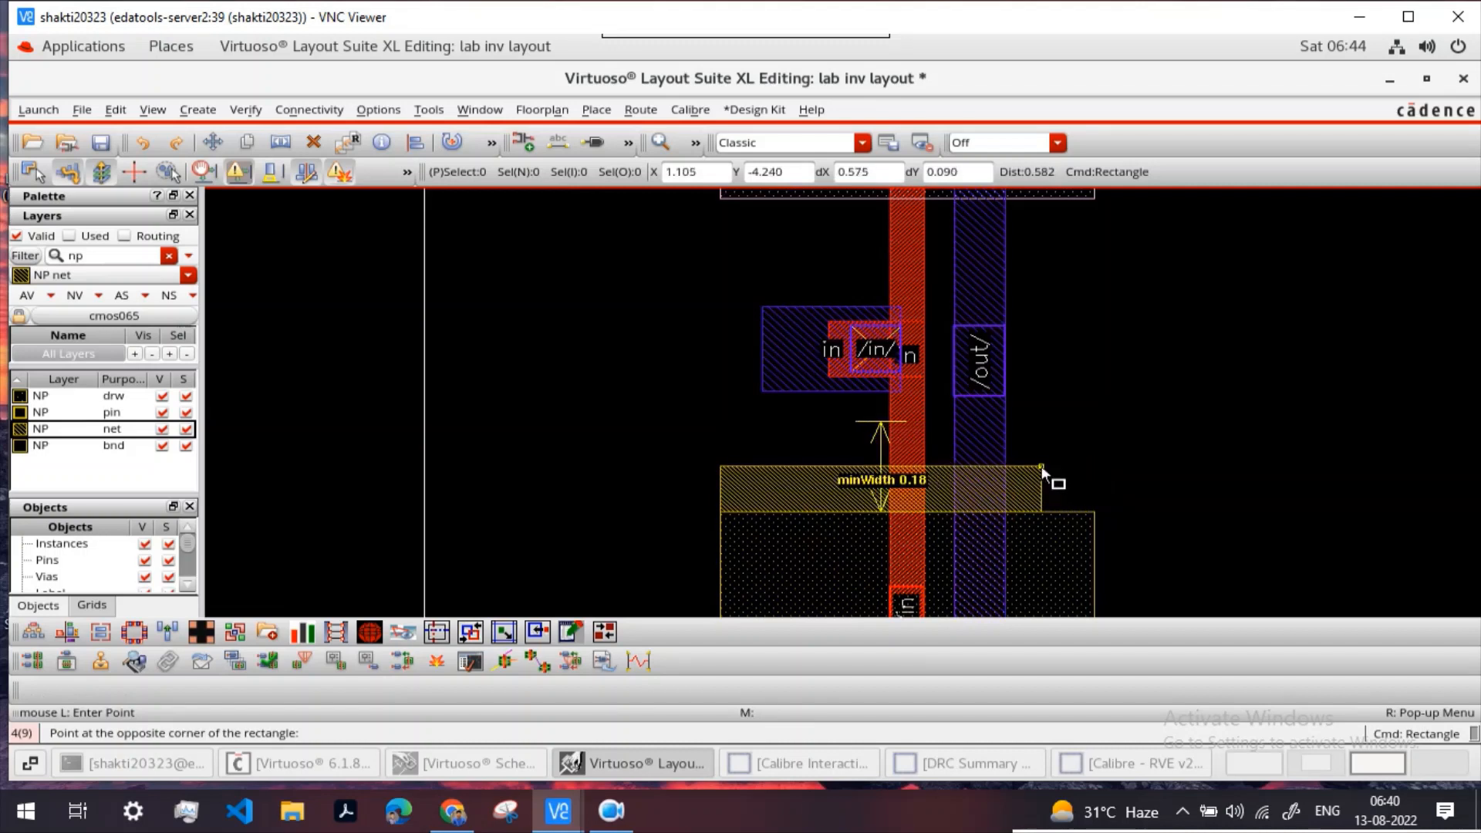
{"action": "key", "text": "Escape"}
Step: Draw an NP drawing rectangle about 0.67 by 0.625 from the NMOS implant's upper-left corner to the PMOS implant's lower-right corner
{"action": "left_click", "coordinate": [51, 396]}
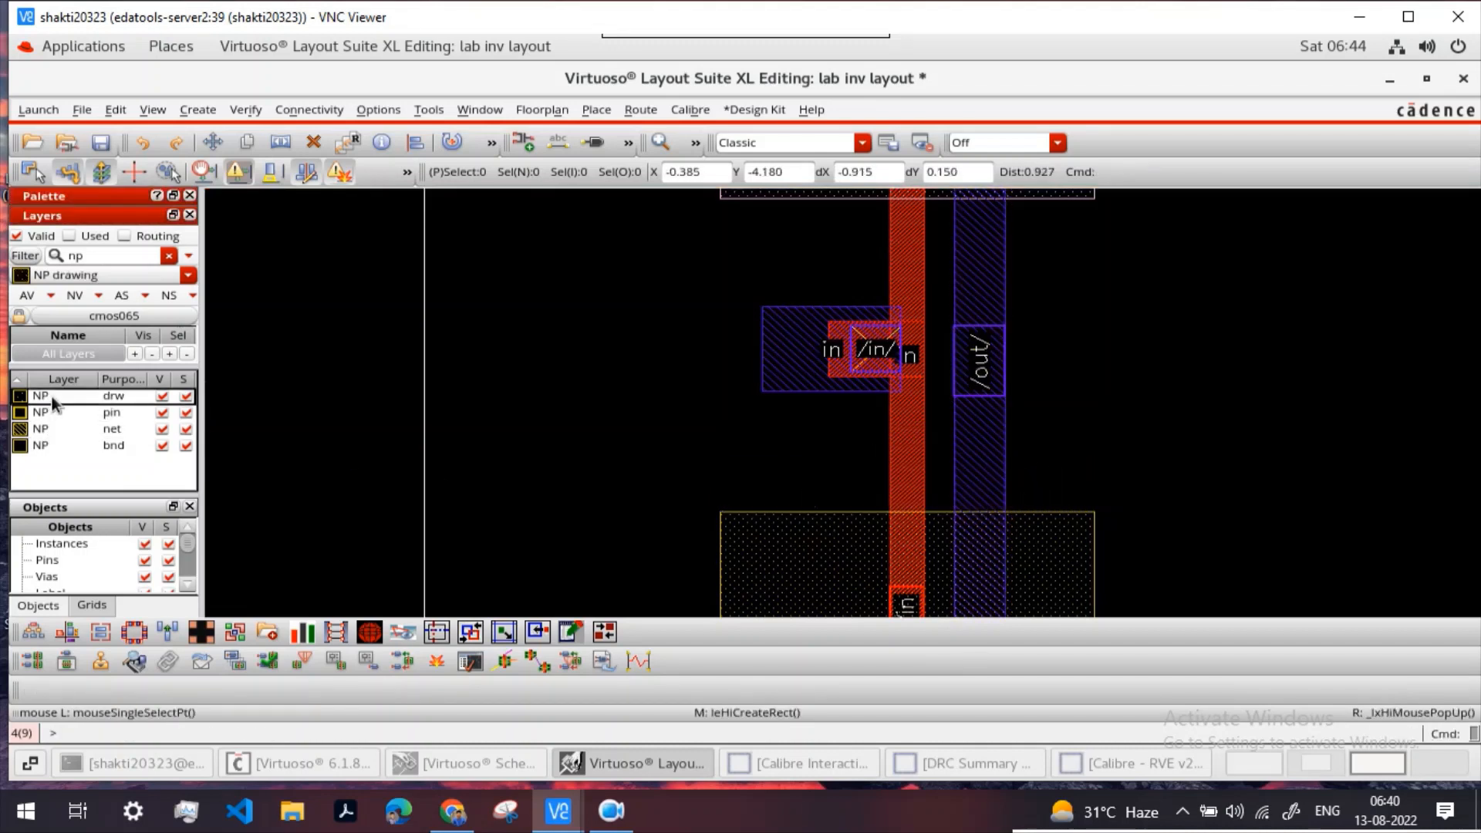
{"action": "key", "text": "r"}
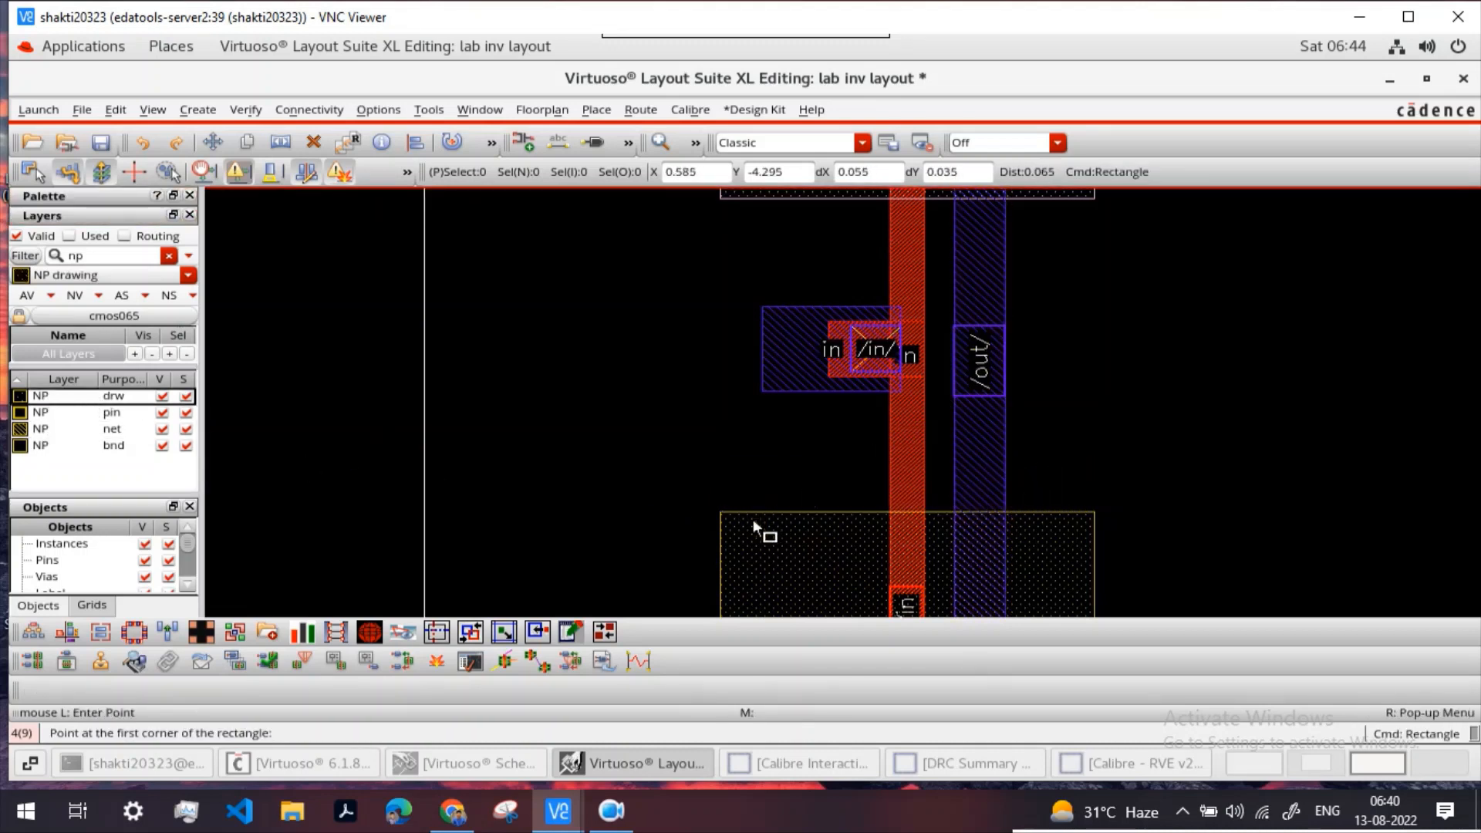
{"action": "left_click", "coordinate": [720, 511]}
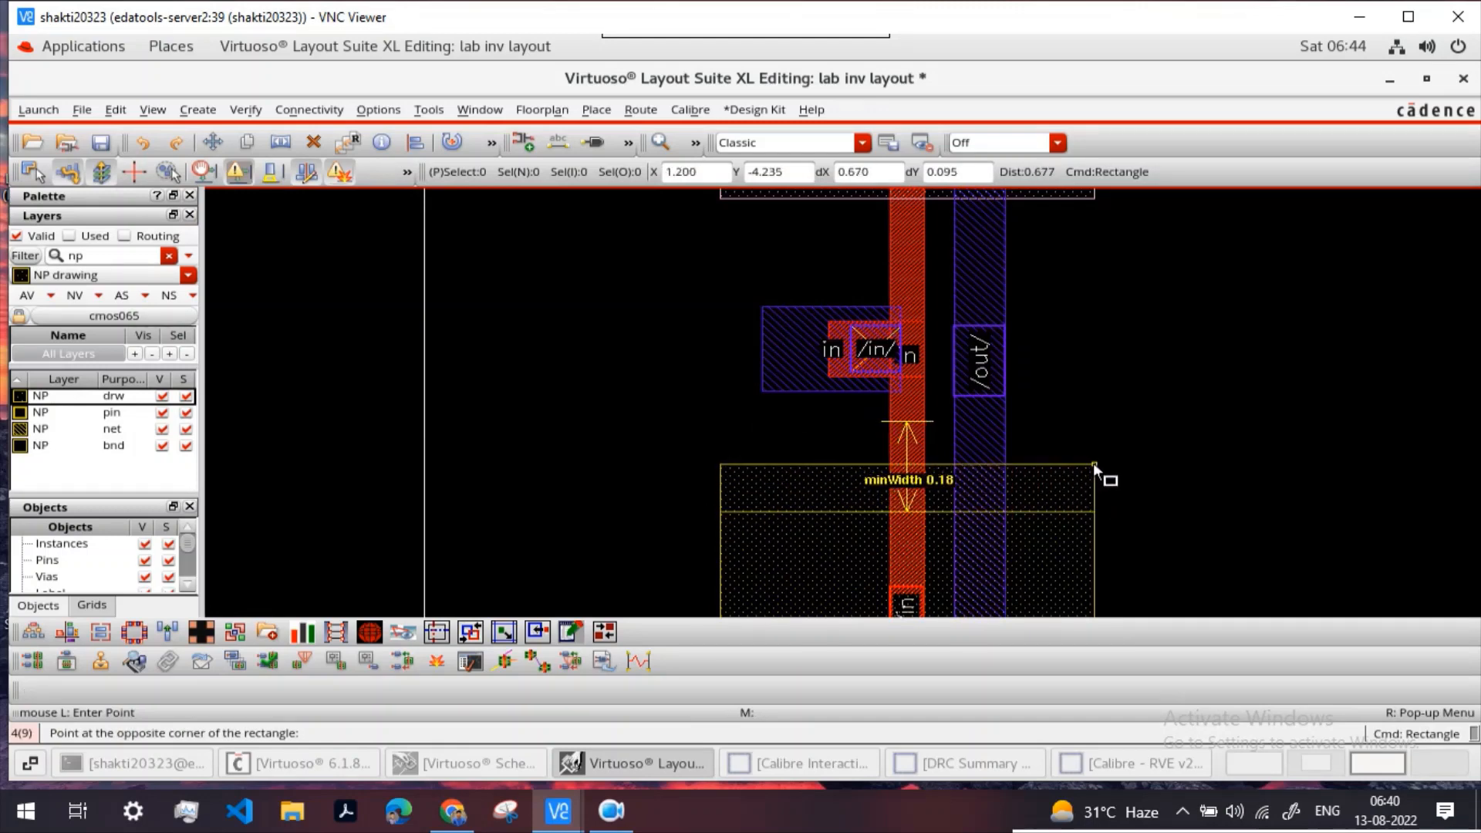
{"action": "scroll", "coordinate": [1093, 461], "scroll_direction": "up", "scroll_amount": 2}
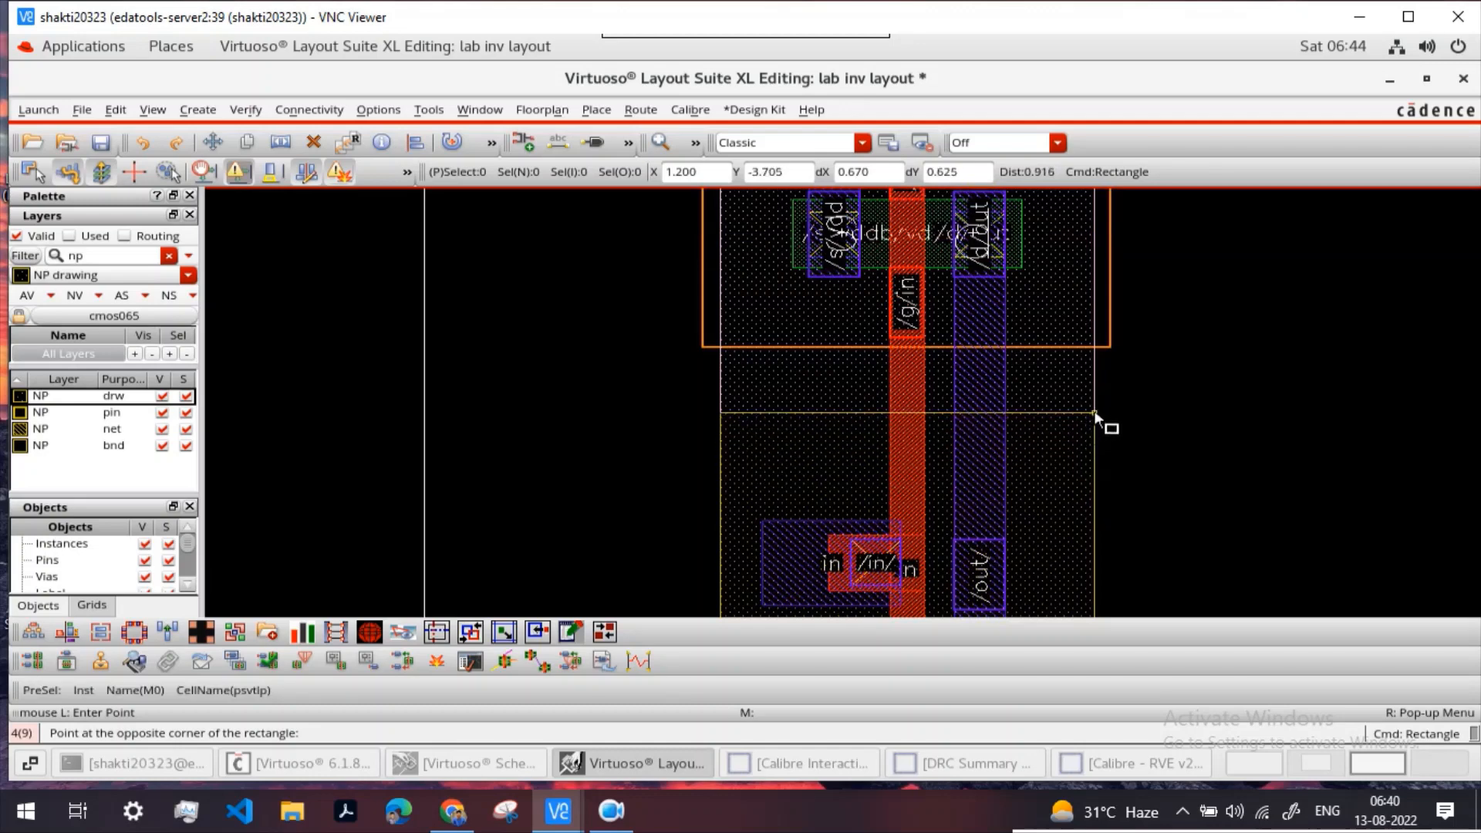
{"action": "left_click", "coordinate": [1095, 414]}
{"action": "key", "text": "Escape"}
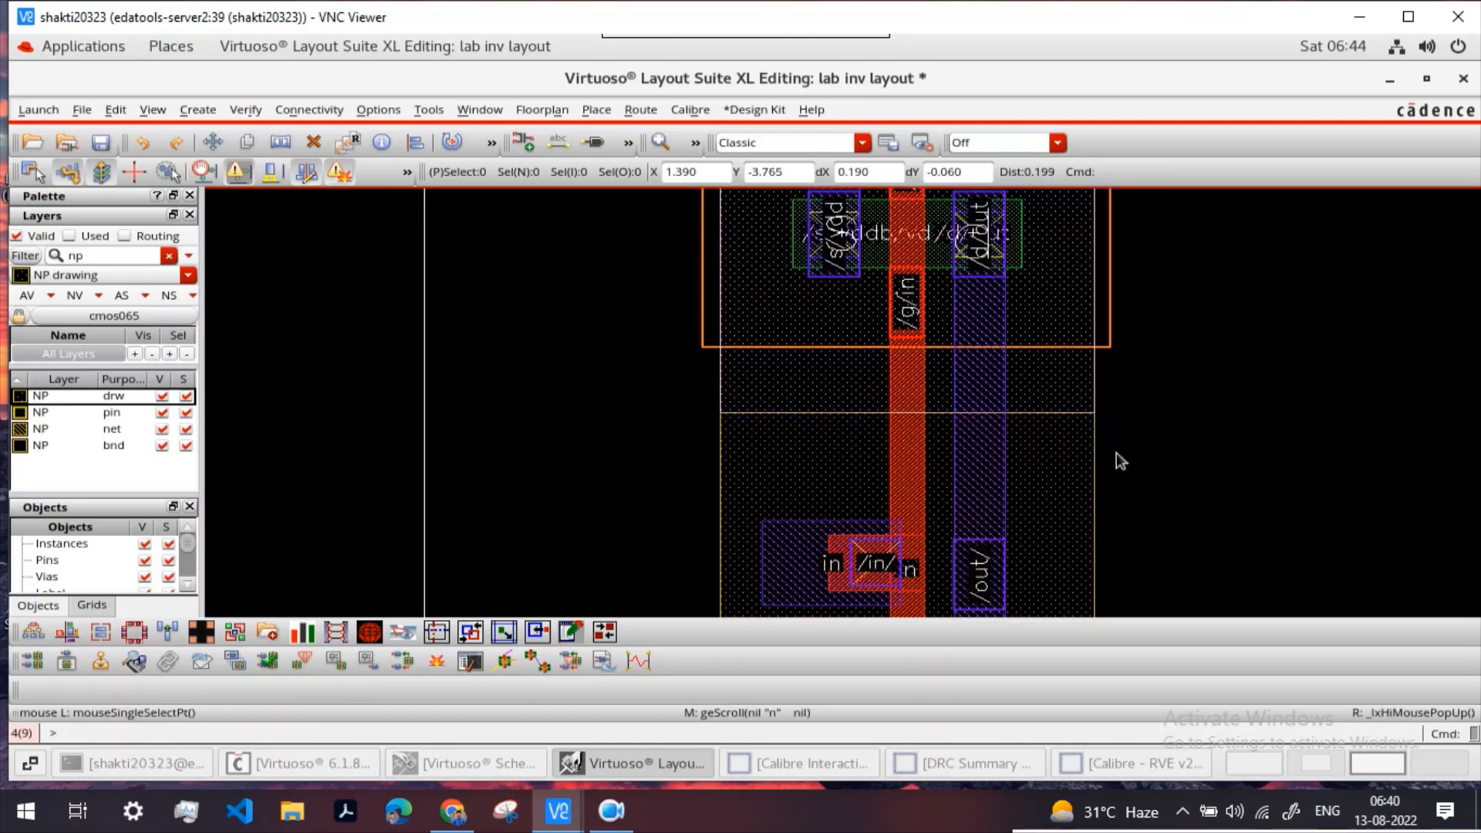
Step: Stretch the top edge of the vdd contact's NP rectangle upward to a height of 0.28
{"action": "scroll", "coordinate": [1108, 467], "scroll_direction": "down", "scroll_amount": 6}
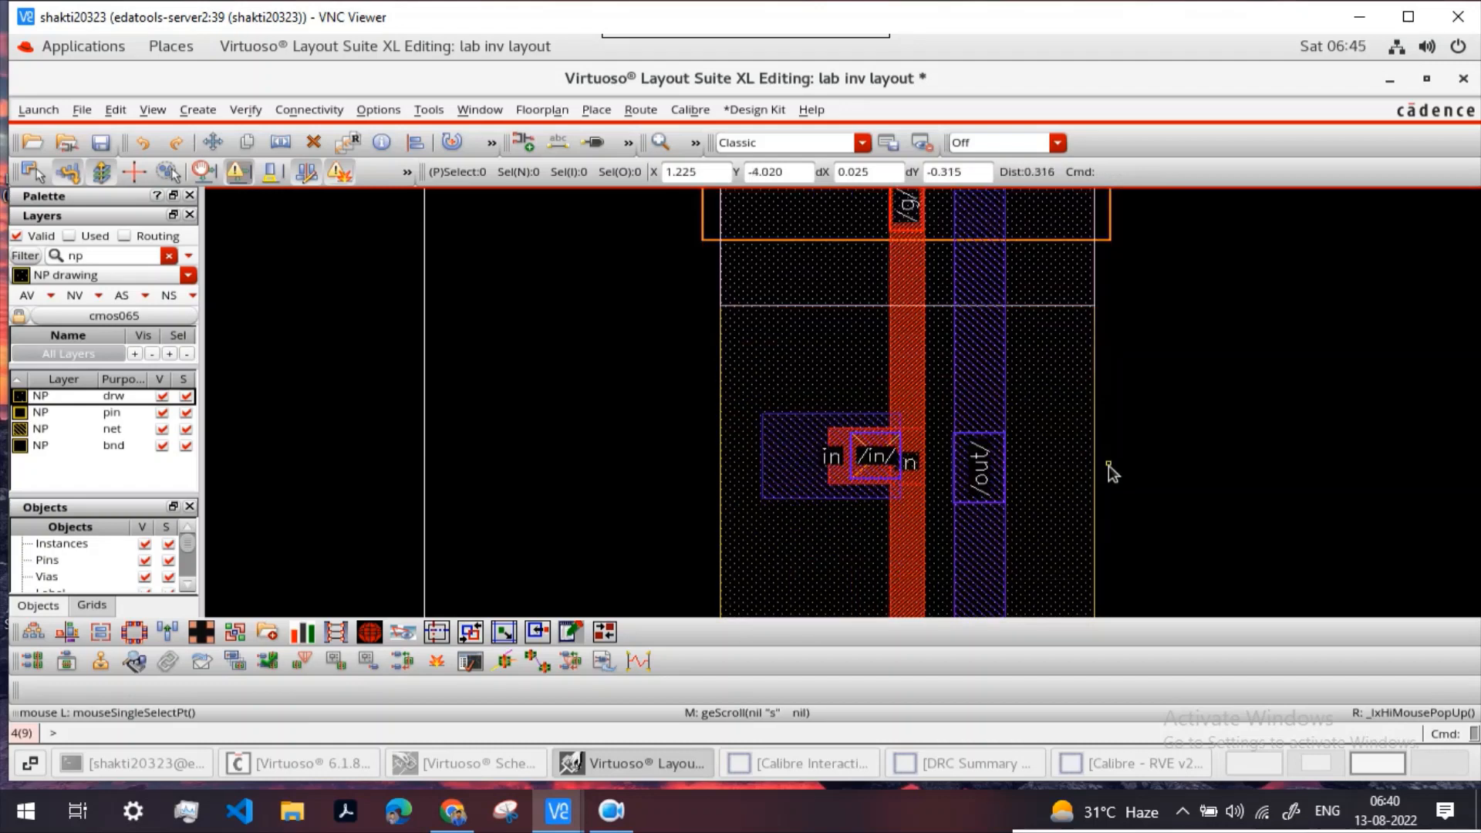
{"action": "scroll", "coordinate": [1021, 513], "scroll_direction": "down", "scroll_amount": 1}
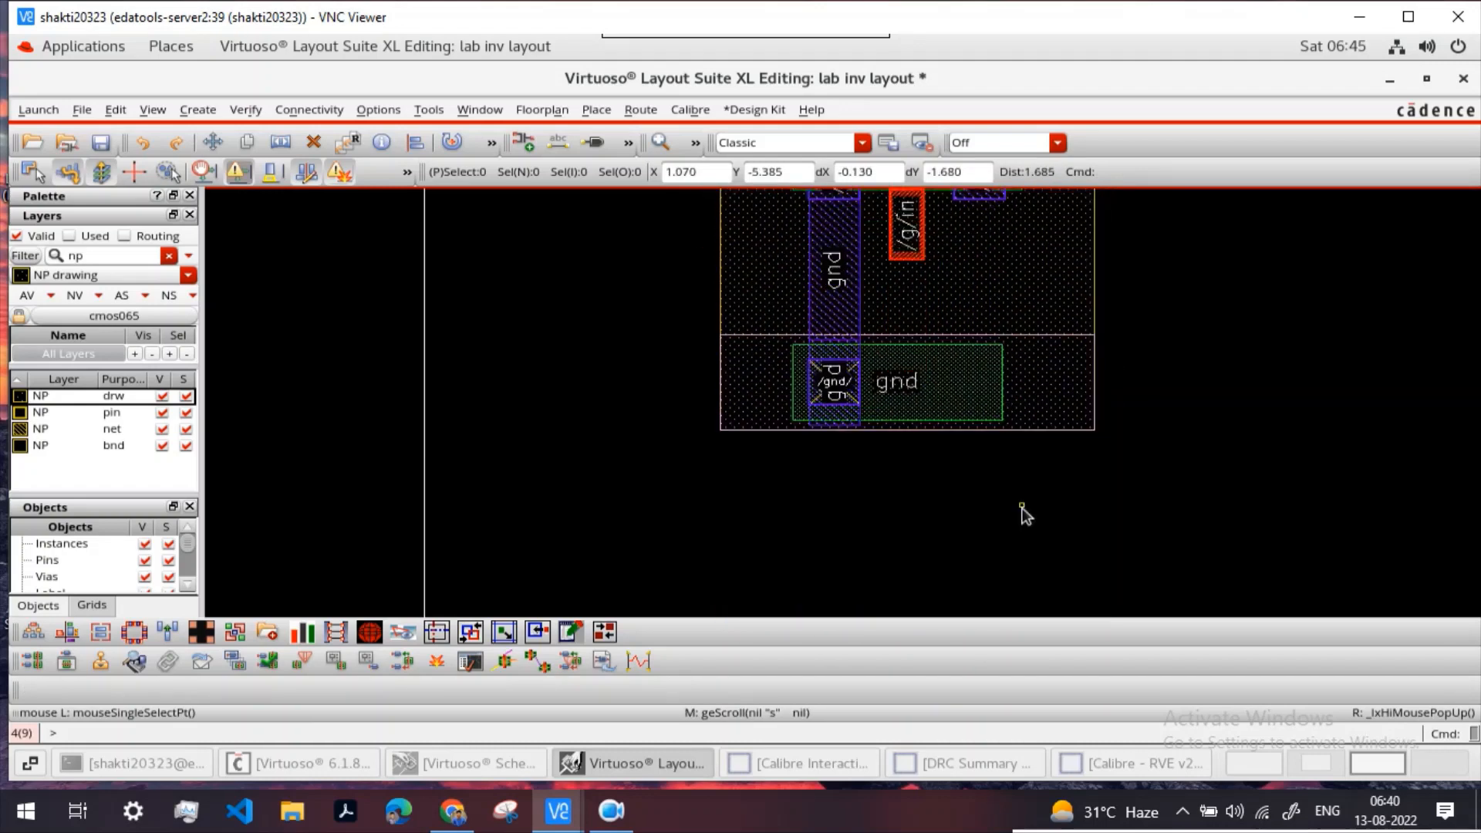
{"action": "scroll", "coordinate": [1021, 513], "scroll_direction": "up", "scroll_amount": 4}
{"action": "scroll", "coordinate": [1016, 472], "scroll_direction": "up", "scroll_amount": 4}
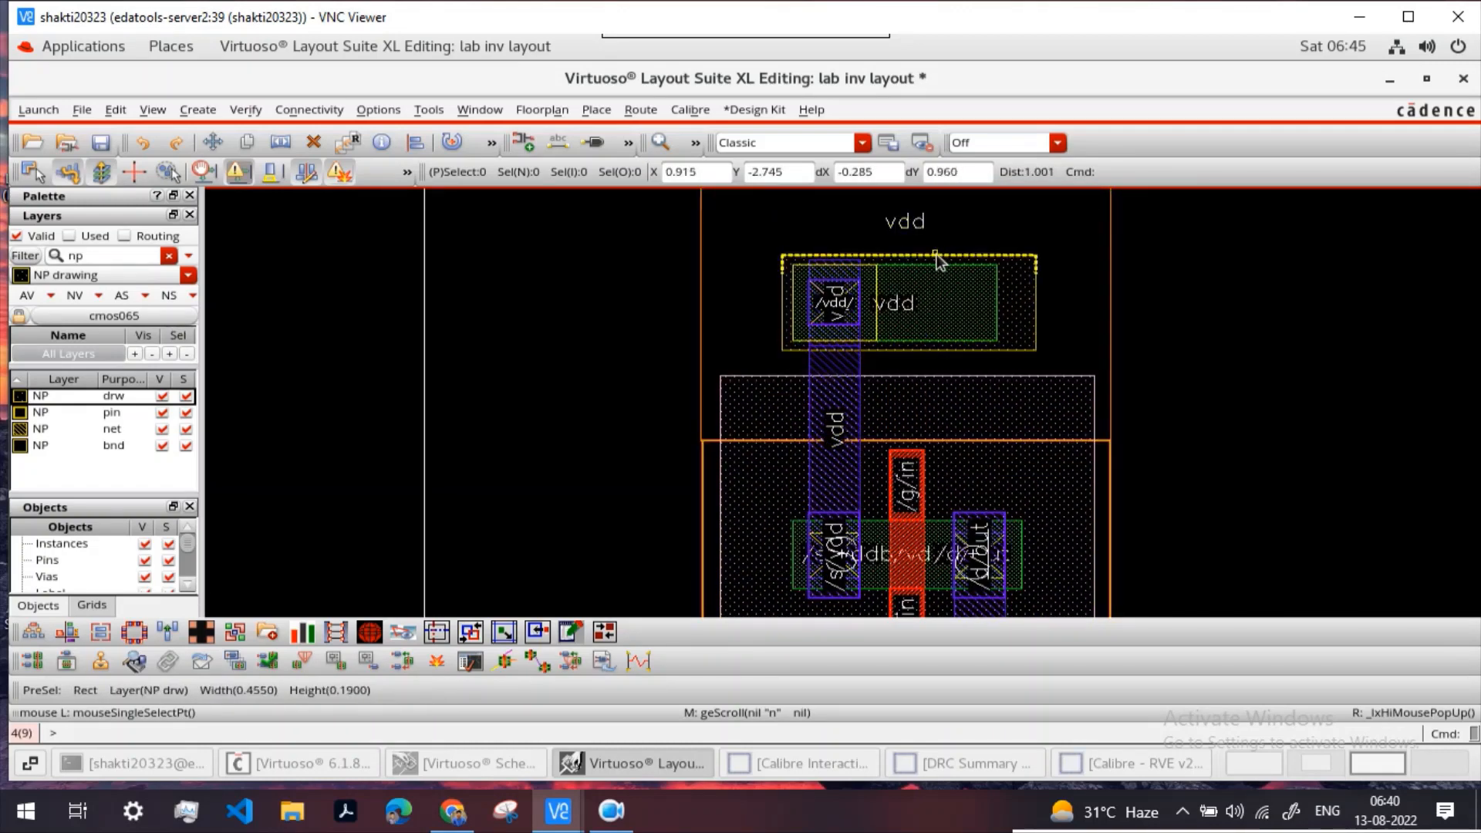
{"action": "left_click_drag", "start_coordinate": [936, 254], "coordinate": [935, 209]}
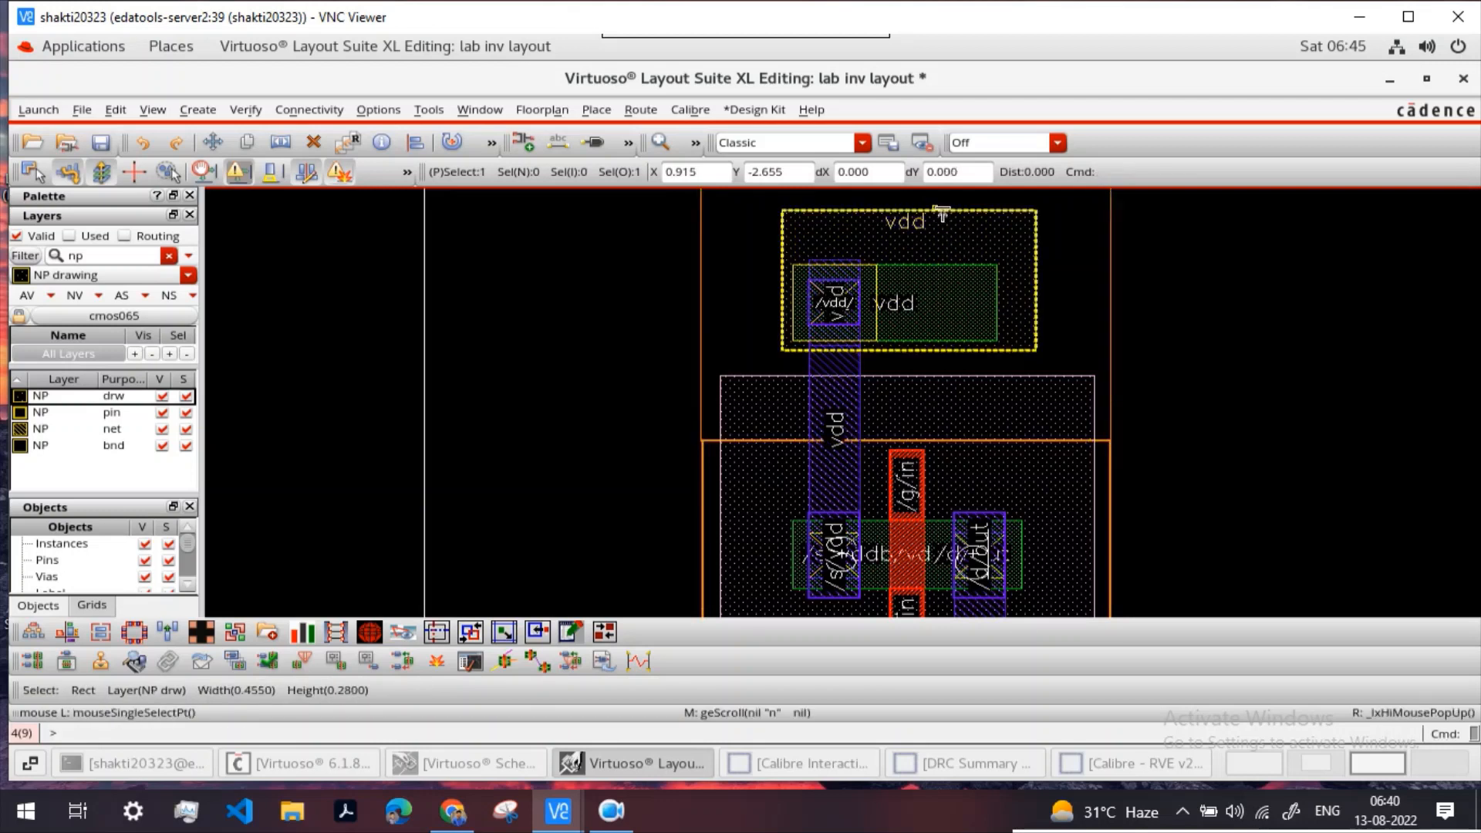
Step: Save the layout and rerun Calibre DRC on the inv cell
{"action": "left_click", "coordinate": [101, 144]}
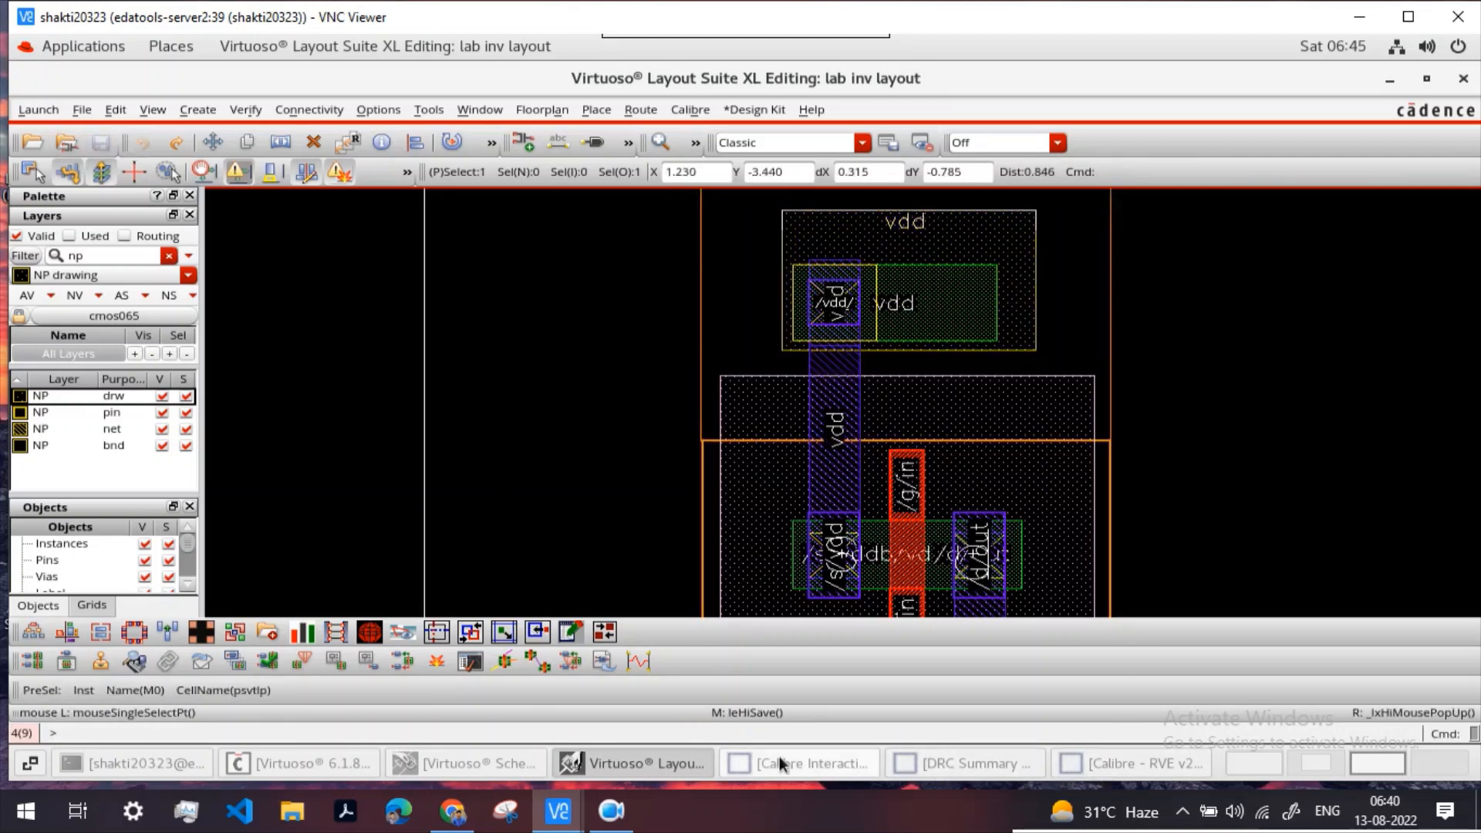
{"action": "left_click", "coordinate": [812, 762]}
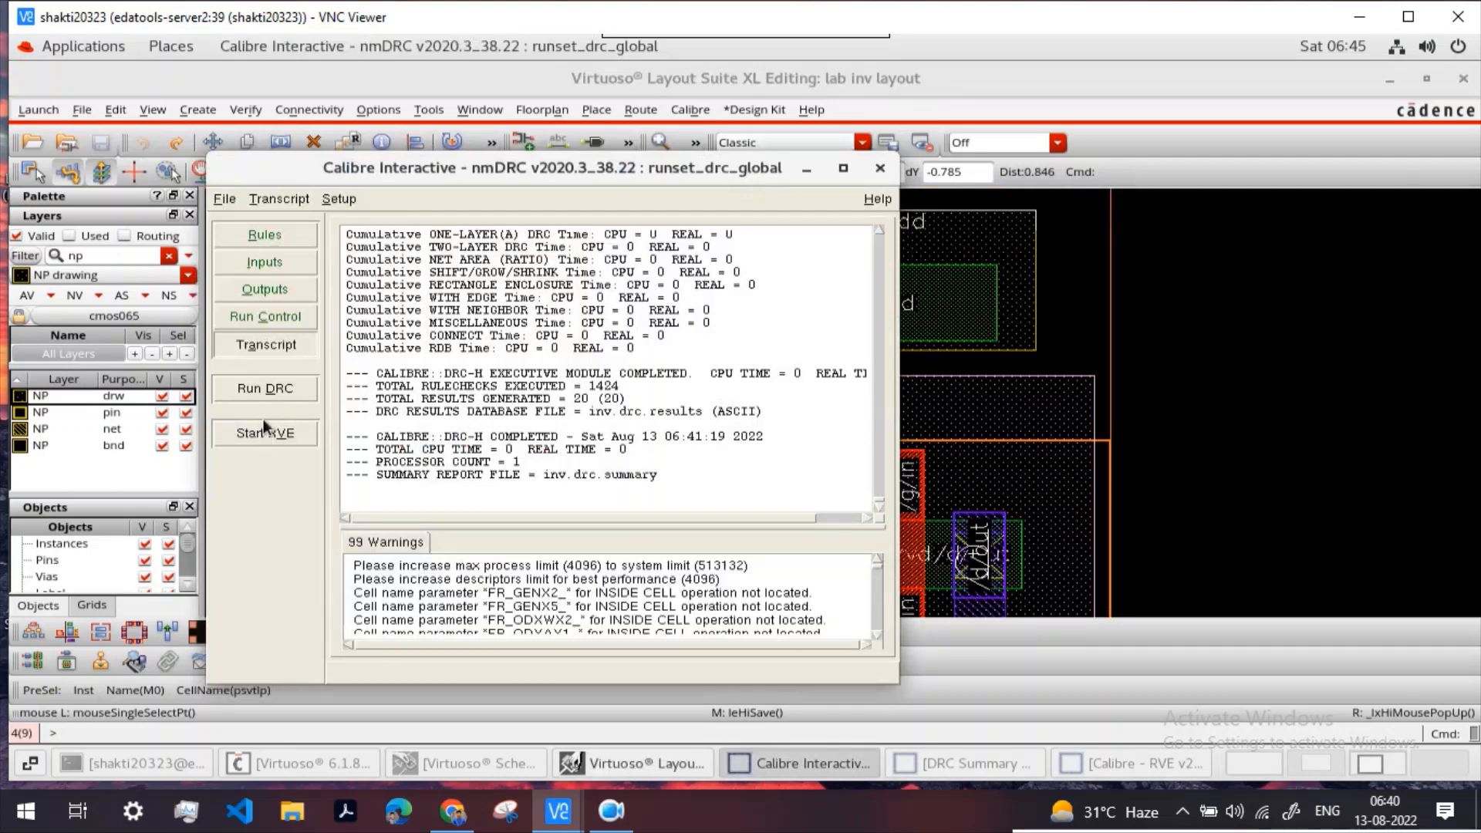
{"action": "left_click", "coordinate": [266, 388]}
{"action": "left_click", "coordinate": [432, 478]}
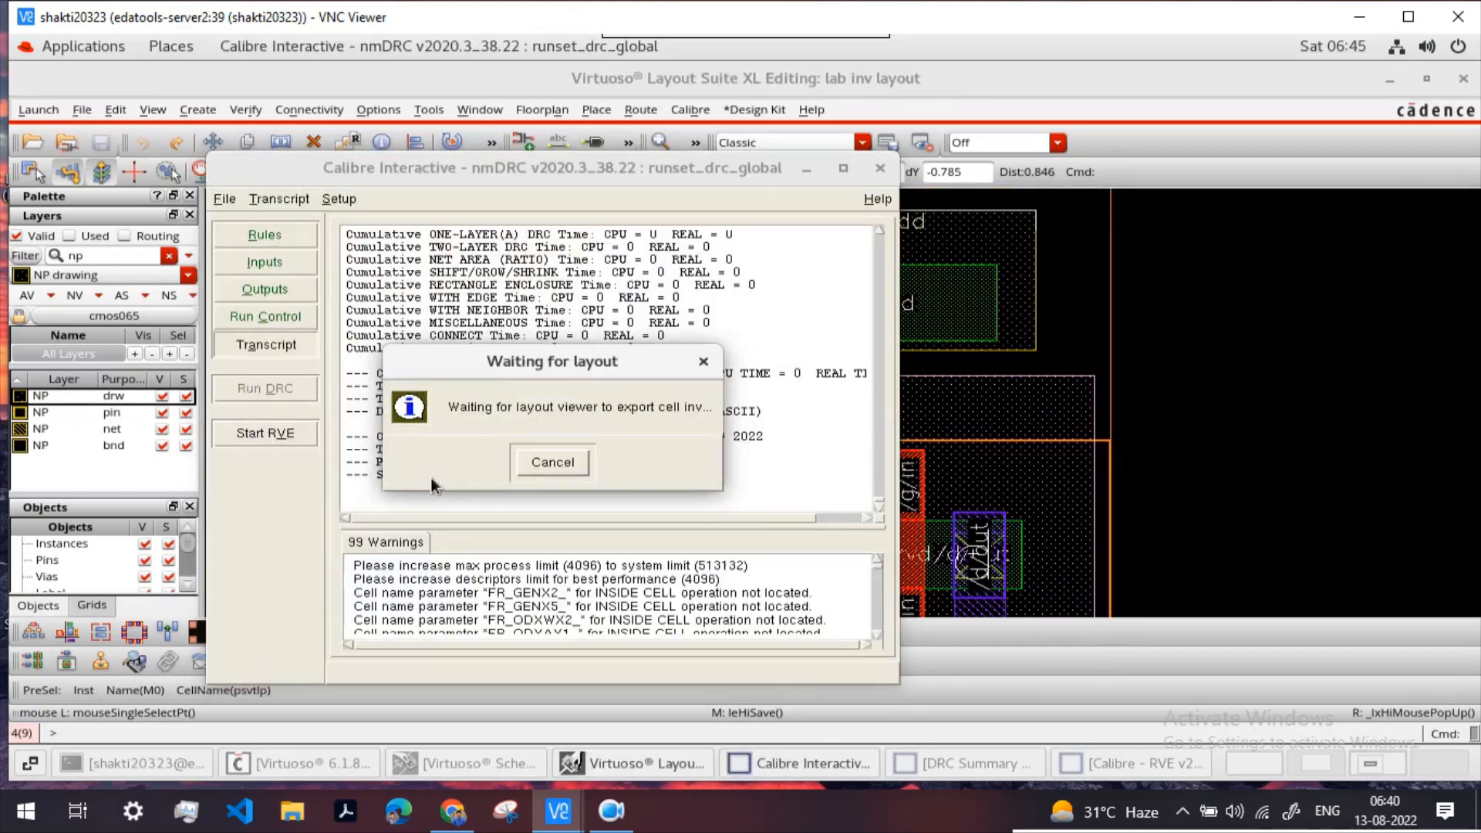
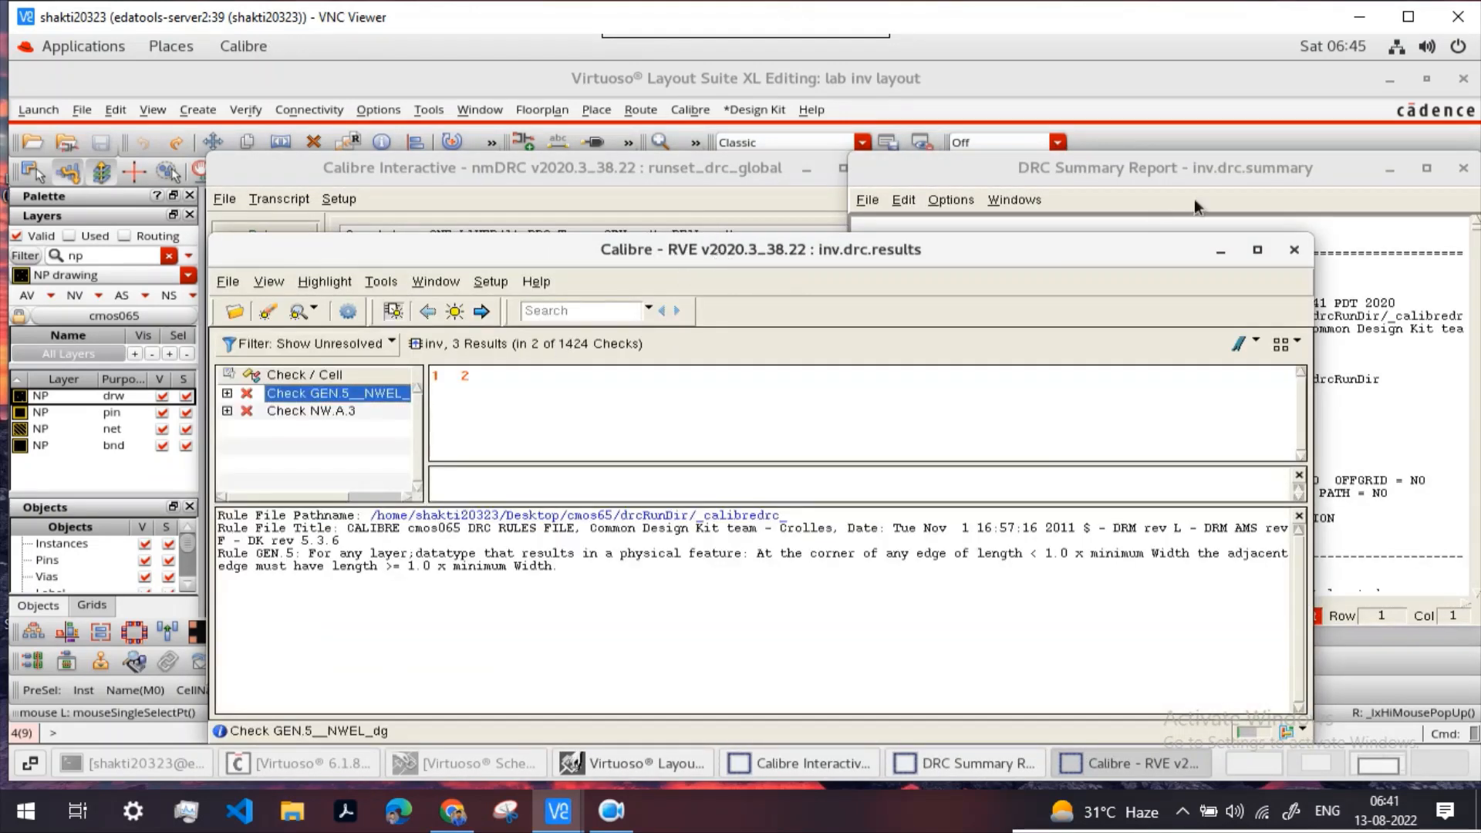
Step: Highlight the first result of the GEN.5__NWEL_dg check in the layout and clear the Calibre windows out of the way
{"action": "left_click", "coordinate": [1390, 169]}
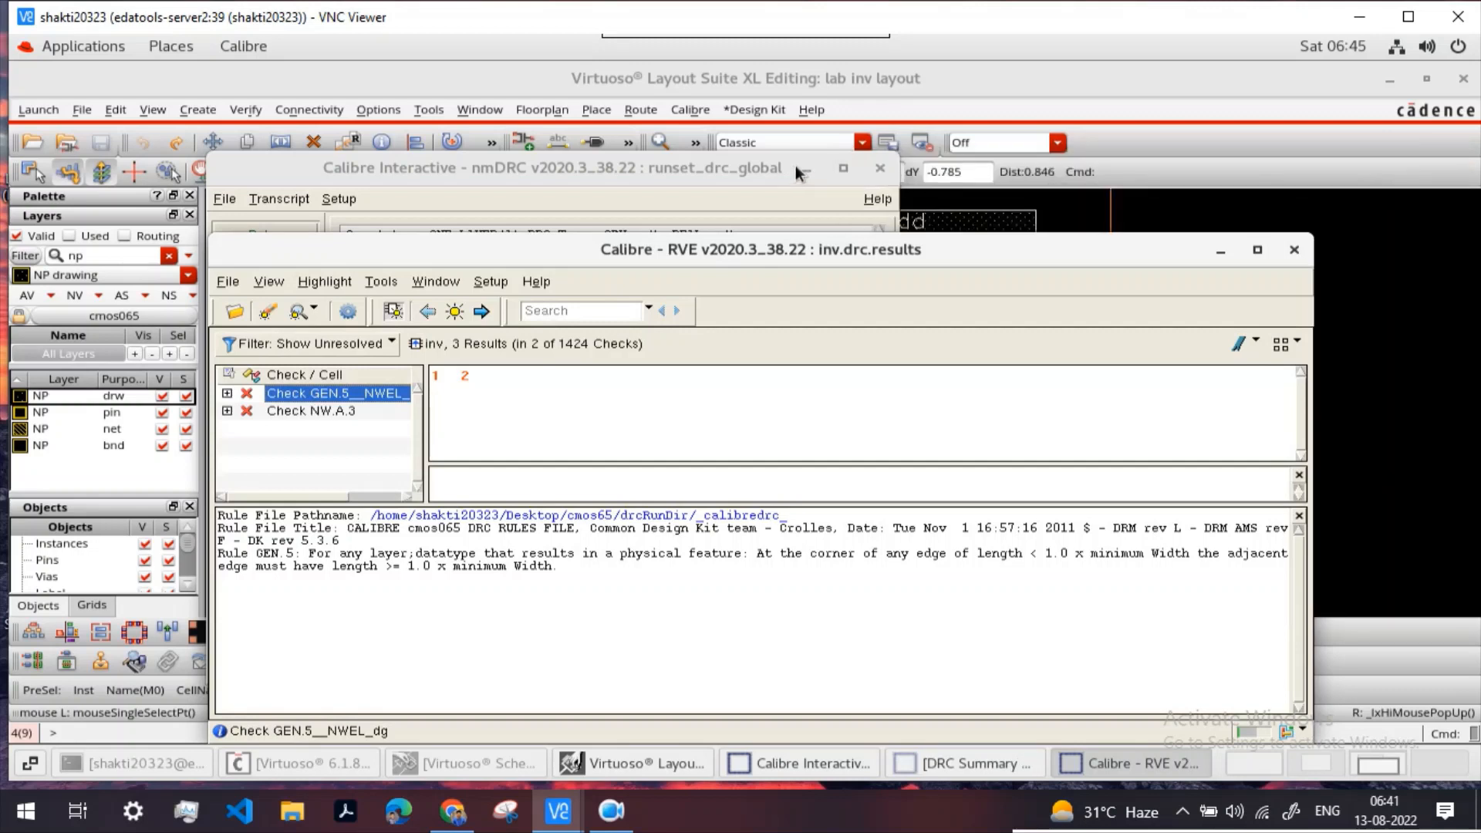
{"action": "left_click", "coordinate": [802, 169]}
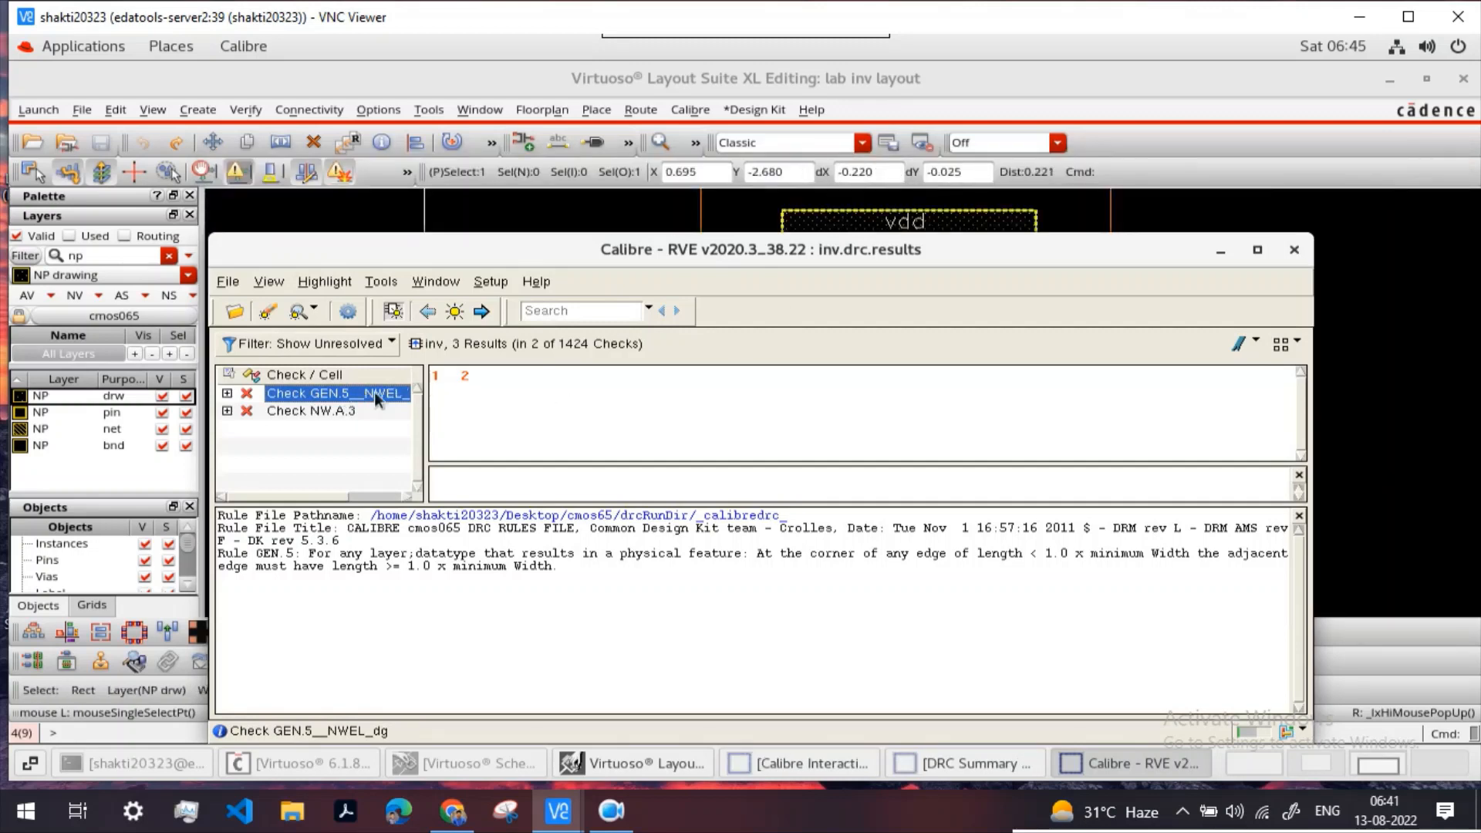
{"action": "left_click", "coordinate": [436, 378]}
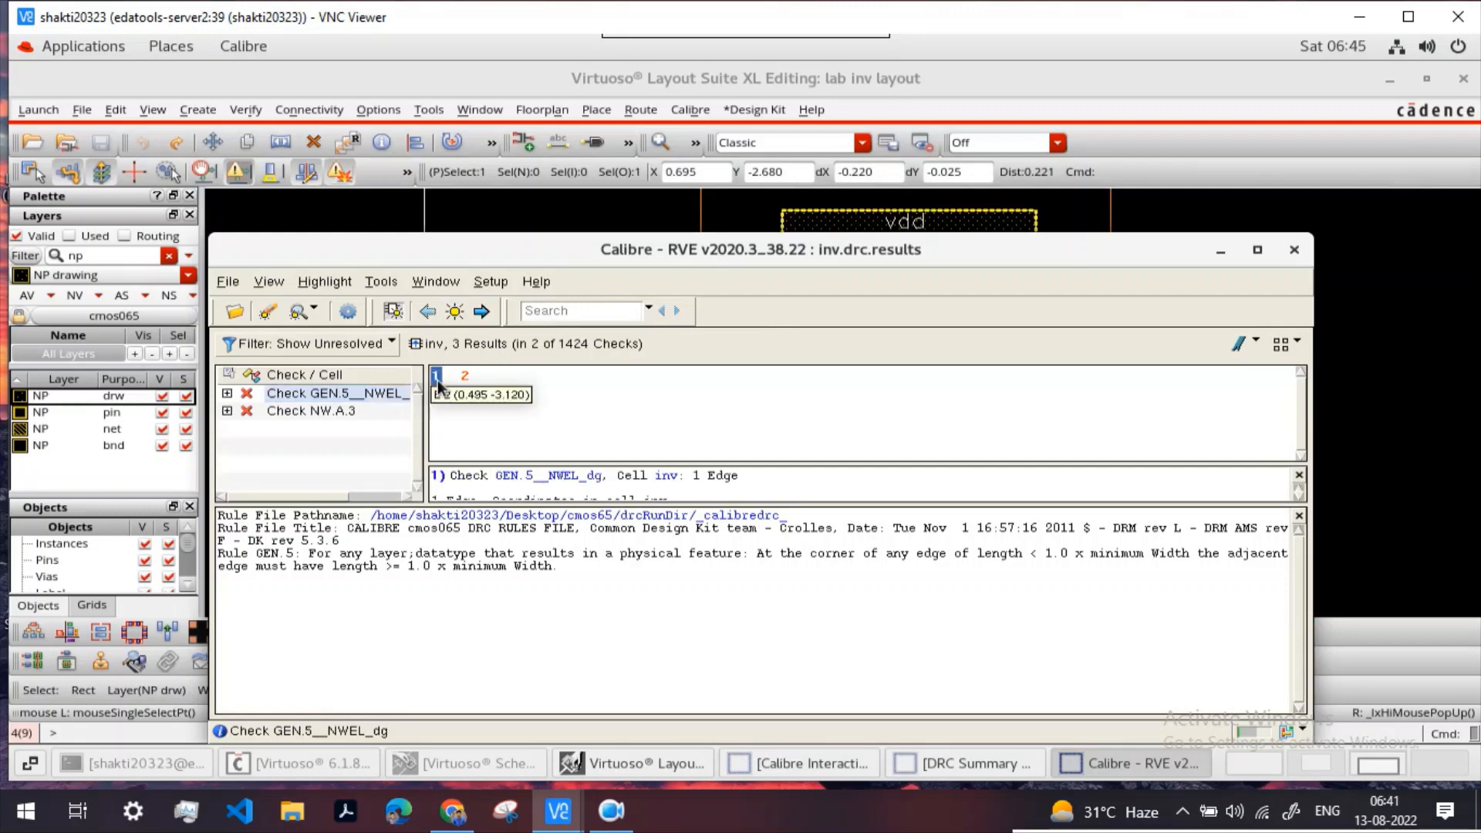
{"action": "left_click", "coordinate": [455, 311]}
{"action": "left_click", "coordinate": [1218, 257]}
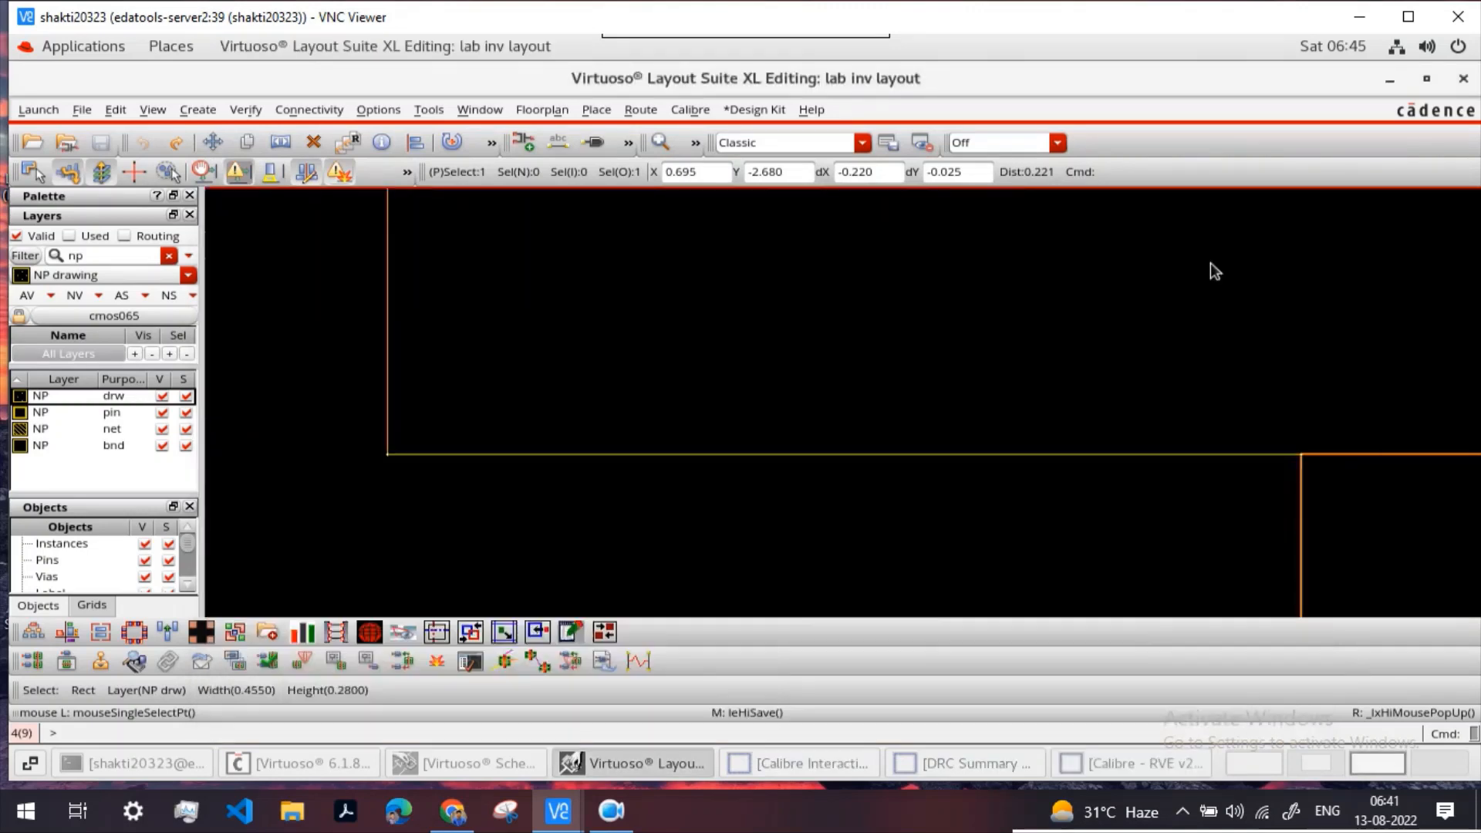
Step: Stretch the left edge of the vdd contact's NW rectangle inward to a width of 0.73, flush with the PMOS n-well's left edge
{"action": "scroll", "coordinate": [845, 446], "scroll_direction": "down", "scroll_amount": 3}
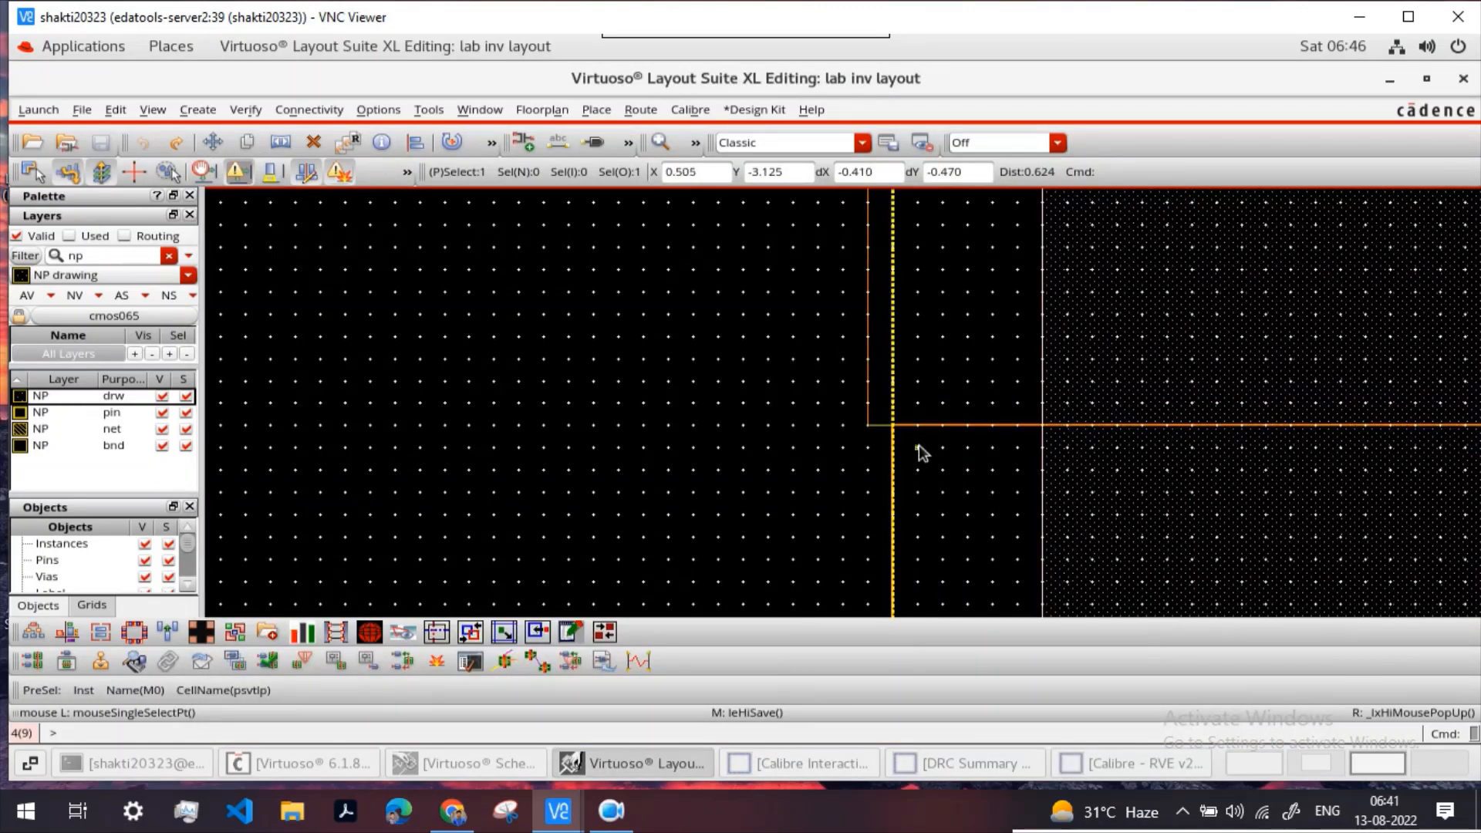
{"action": "scroll", "coordinate": [923, 444], "scroll_direction": "down", "scroll_amount": 2}
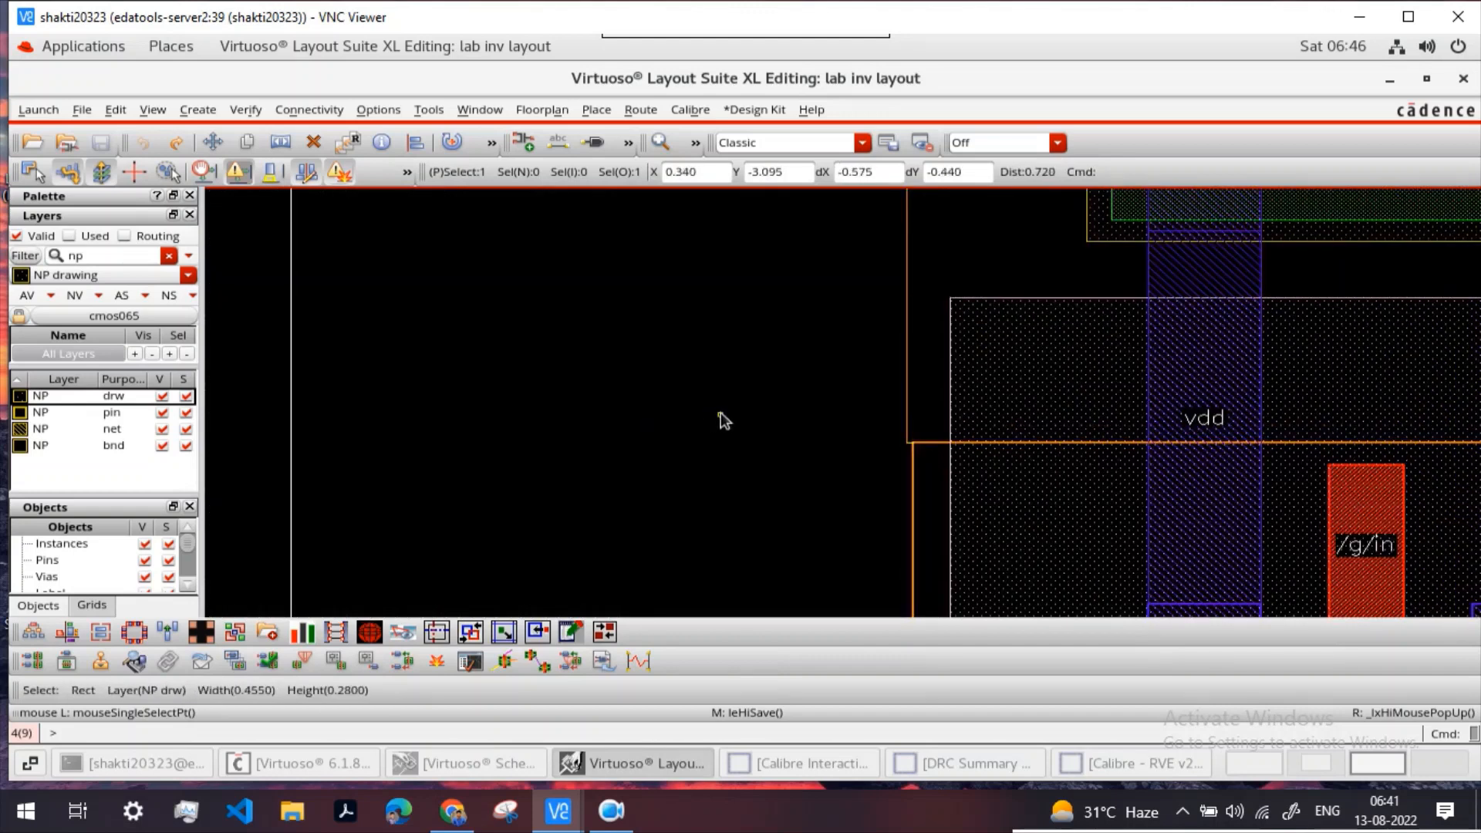
{"action": "key", "text": "s"}
{"action": "left_click", "coordinate": [914, 316]}
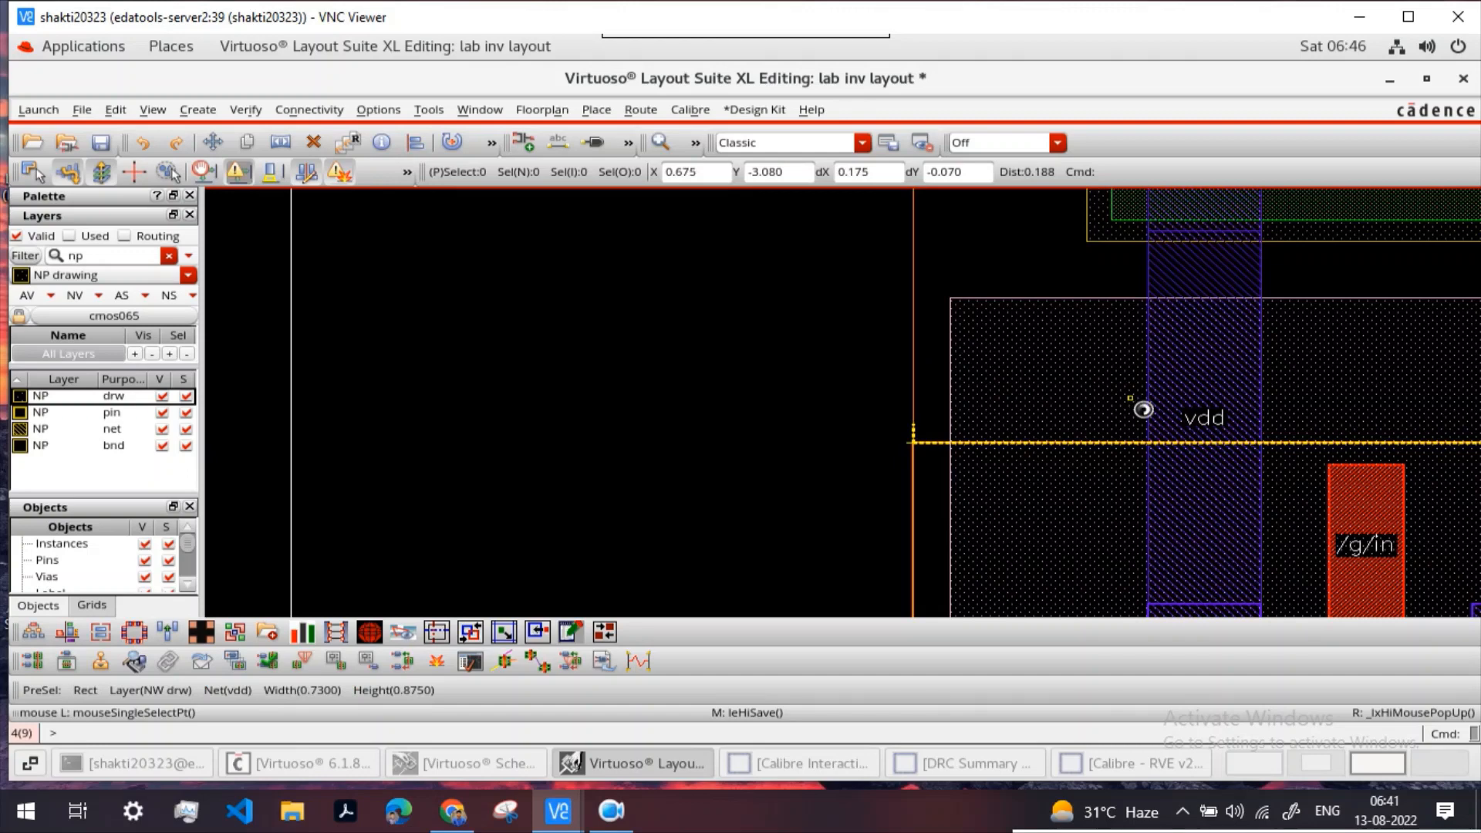
Step: Stretch the top edge of the vdd contact's NW rectangle slightly upward
{"action": "scroll", "coordinate": [1144, 432], "scroll_direction": "up", "scroll_amount": 5}
{"action": "scroll", "coordinate": [1152, 370], "scroll_direction": "down", "scroll_amount": 2}
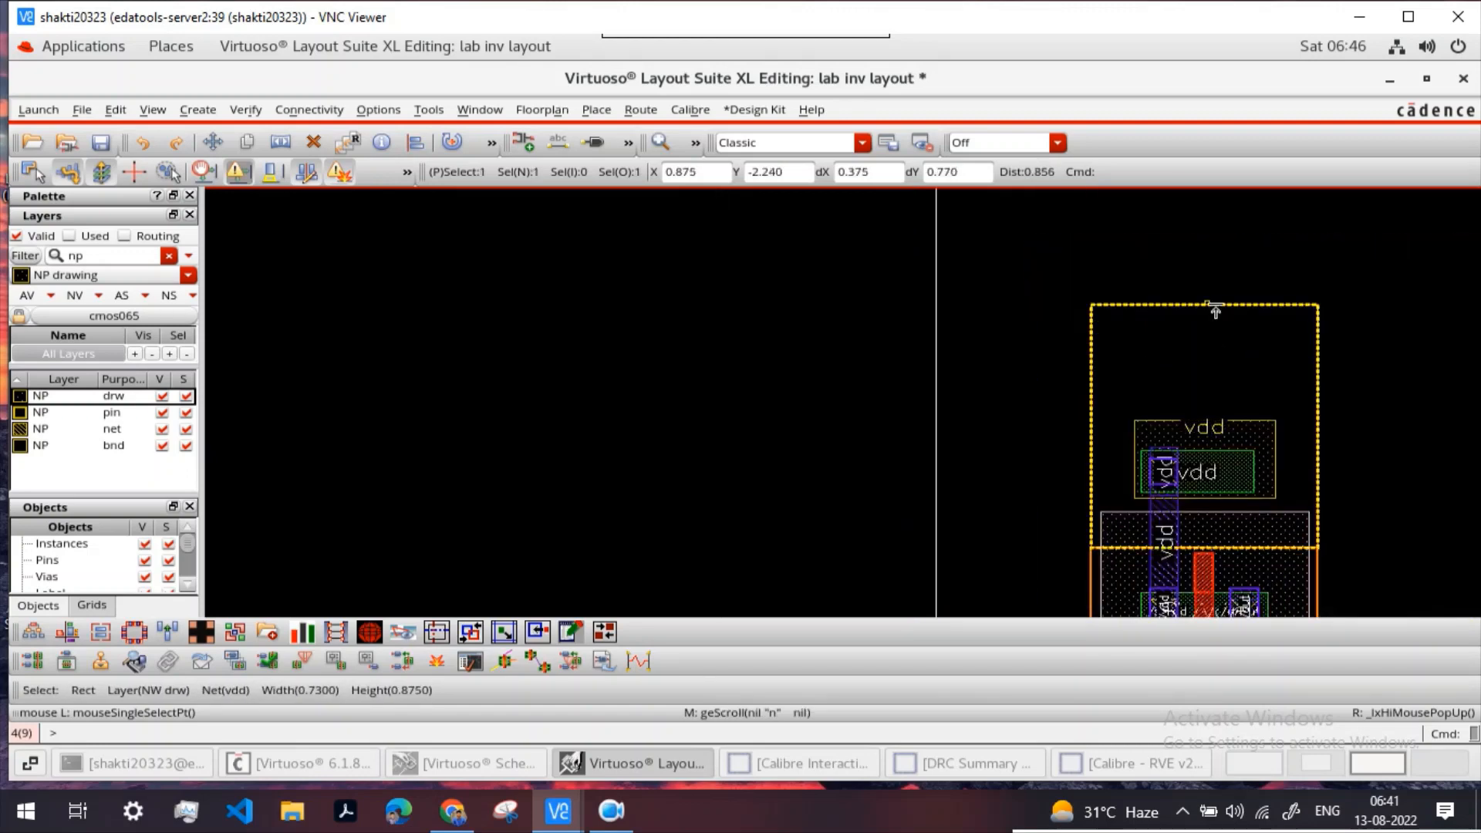
{"action": "key", "text": "s"}
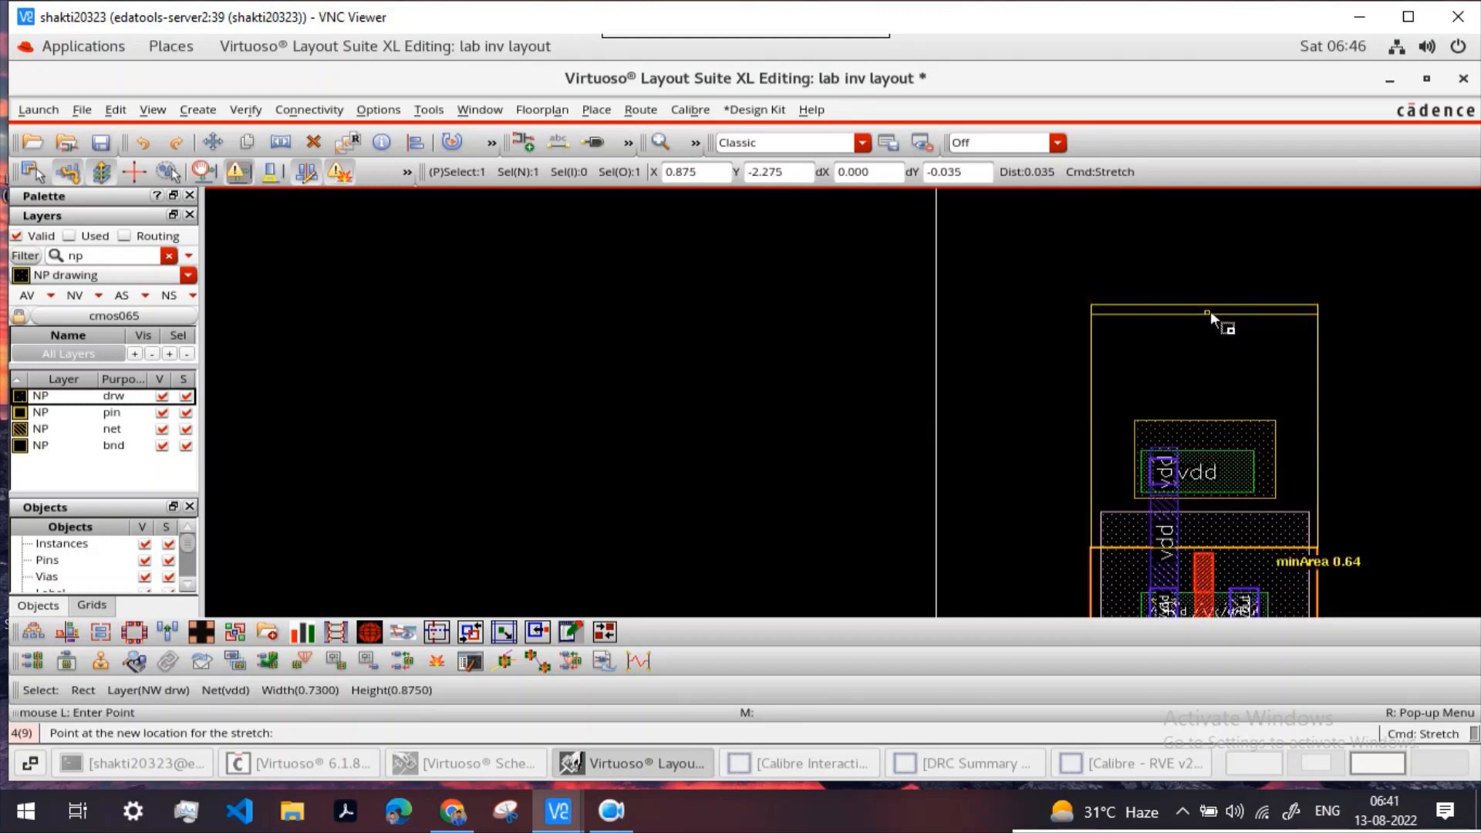
{"action": "left_click", "coordinate": [1216, 302]}
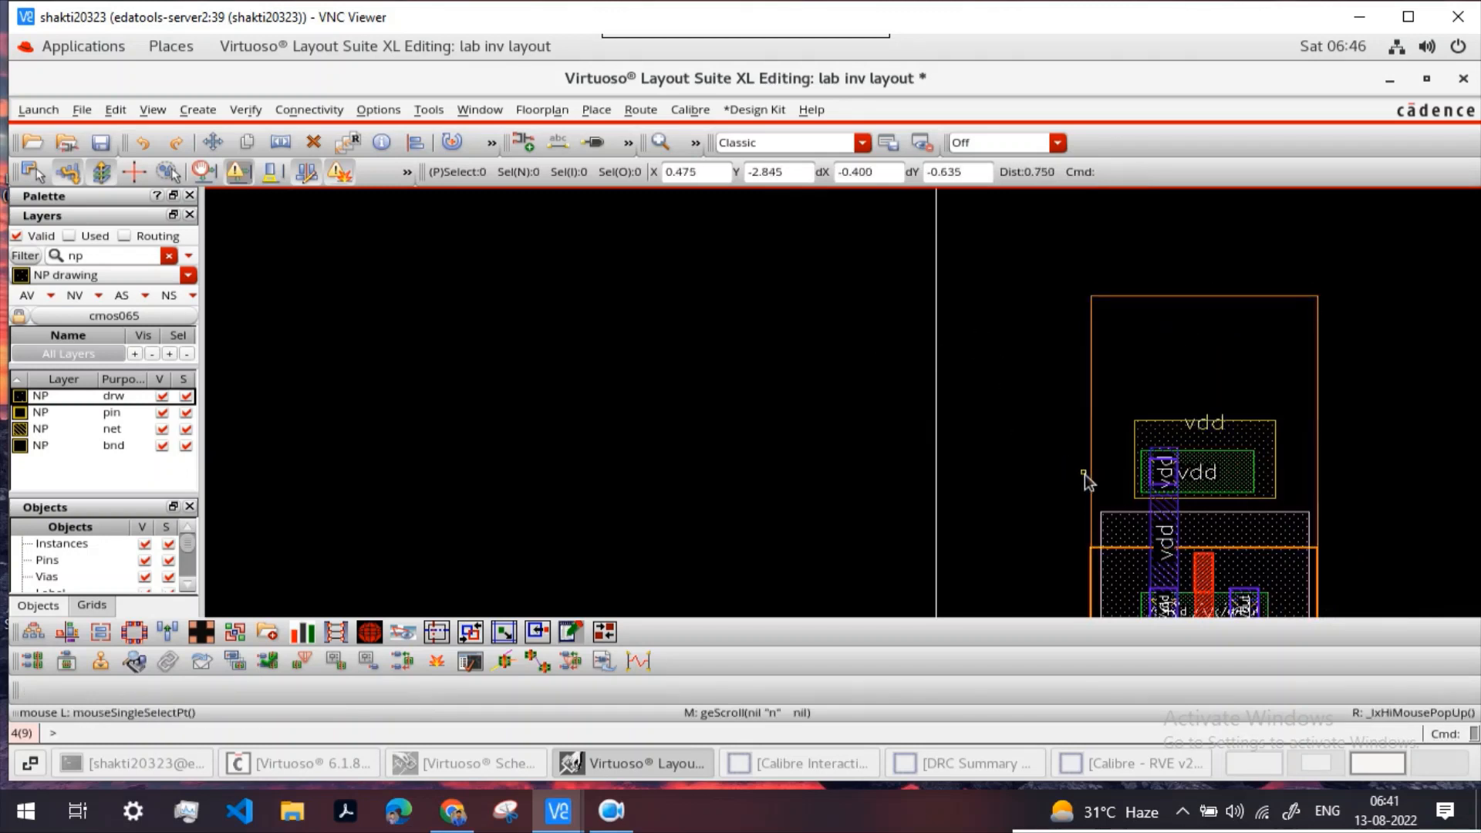
{"action": "scroll", "coordinate": [1084, 473], "scroll_direction": "up", "scroll_amount": 1, "text": "ctrl"}
{"action": "scroll", "coordinate": [1093, 486], "scroll_direction": "down", "scroll_amount": 1}
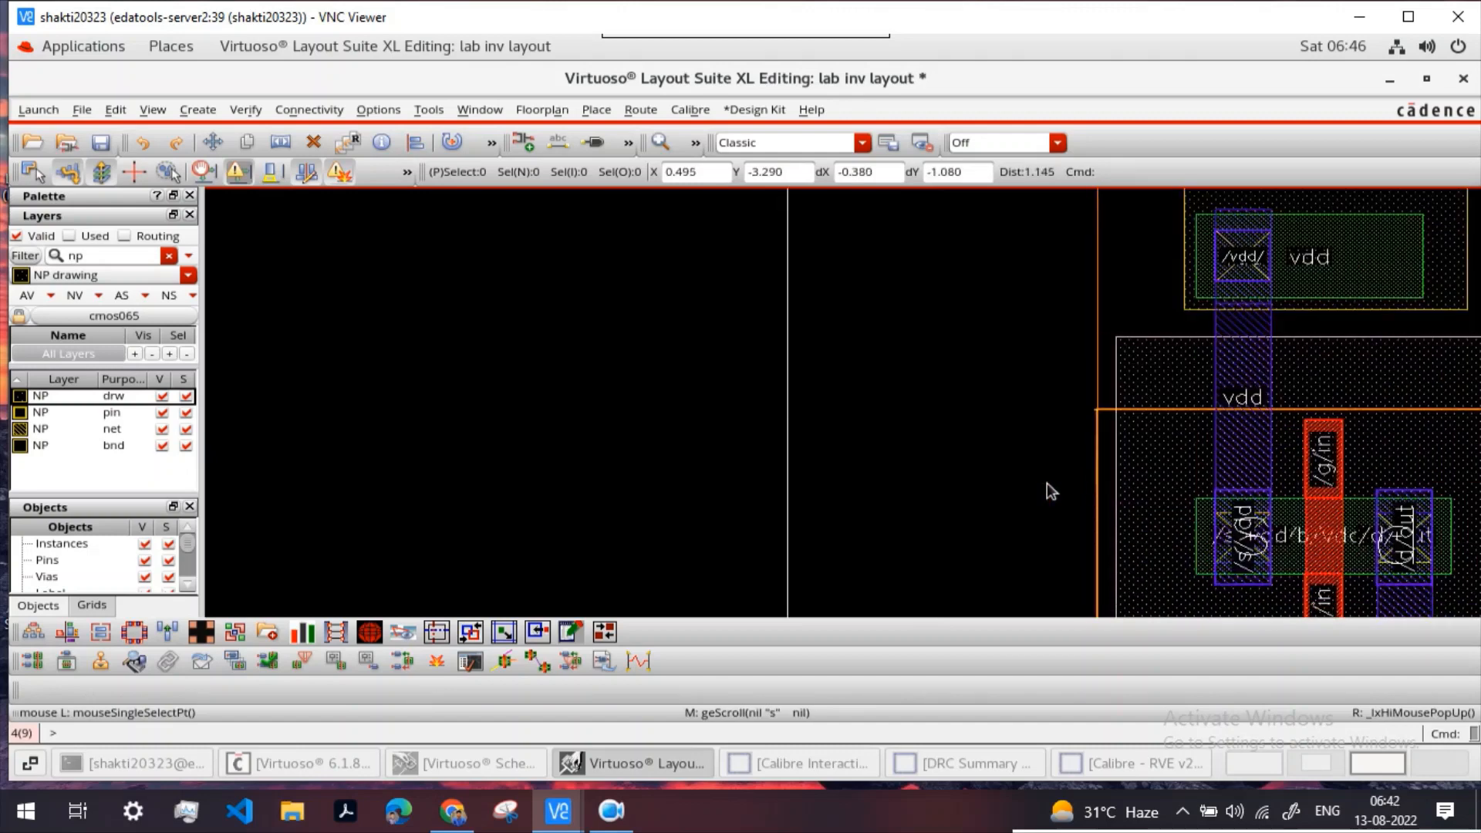
Step: Save the layout and rerun Calibre DRC on the inv cell, confirming the prompt to proceed
{"action": "left_click", "coordinate": [101, 144]}
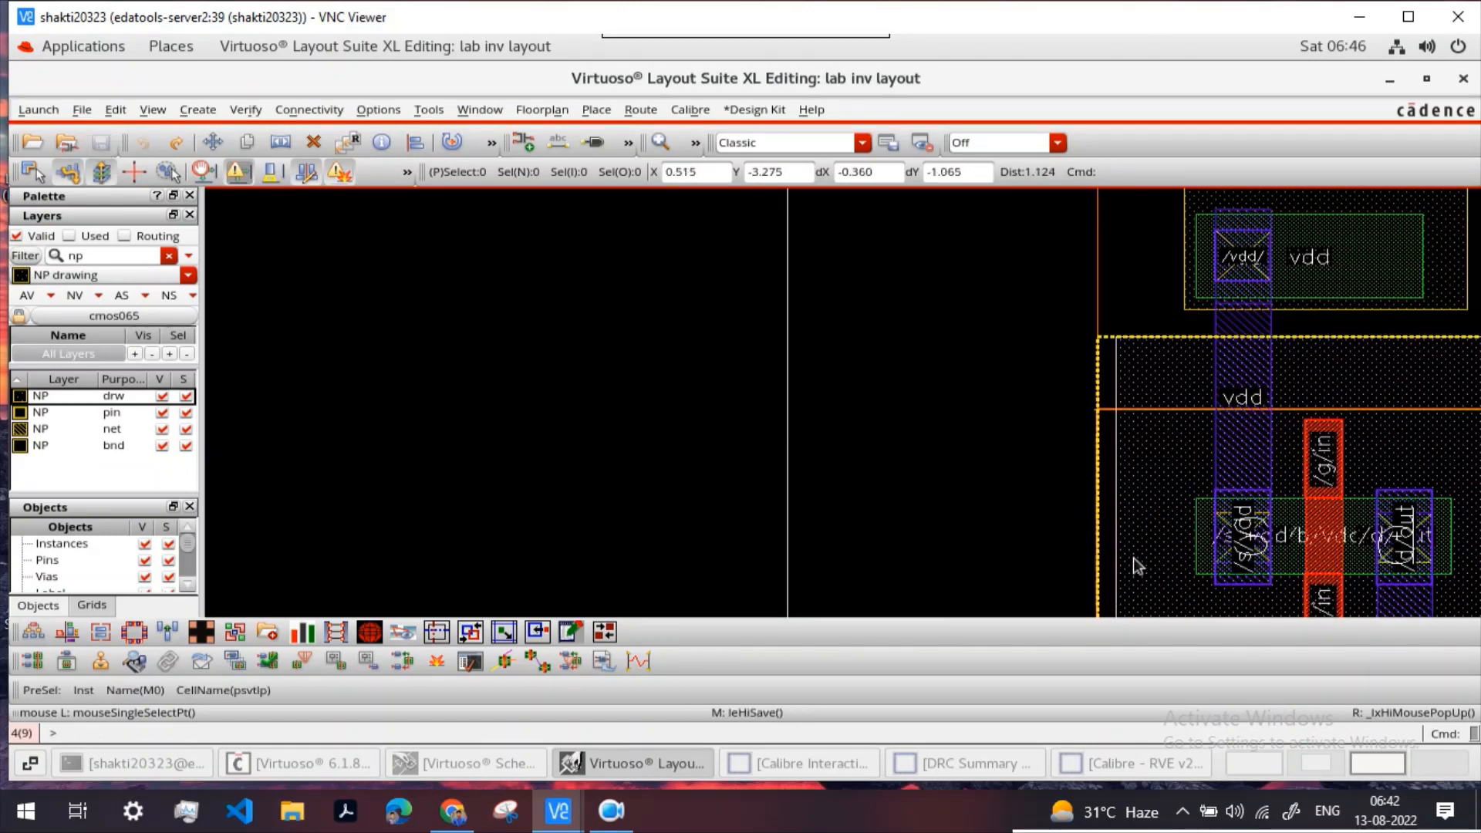
{"action": "left_click", "coordinate": [793, 759]}
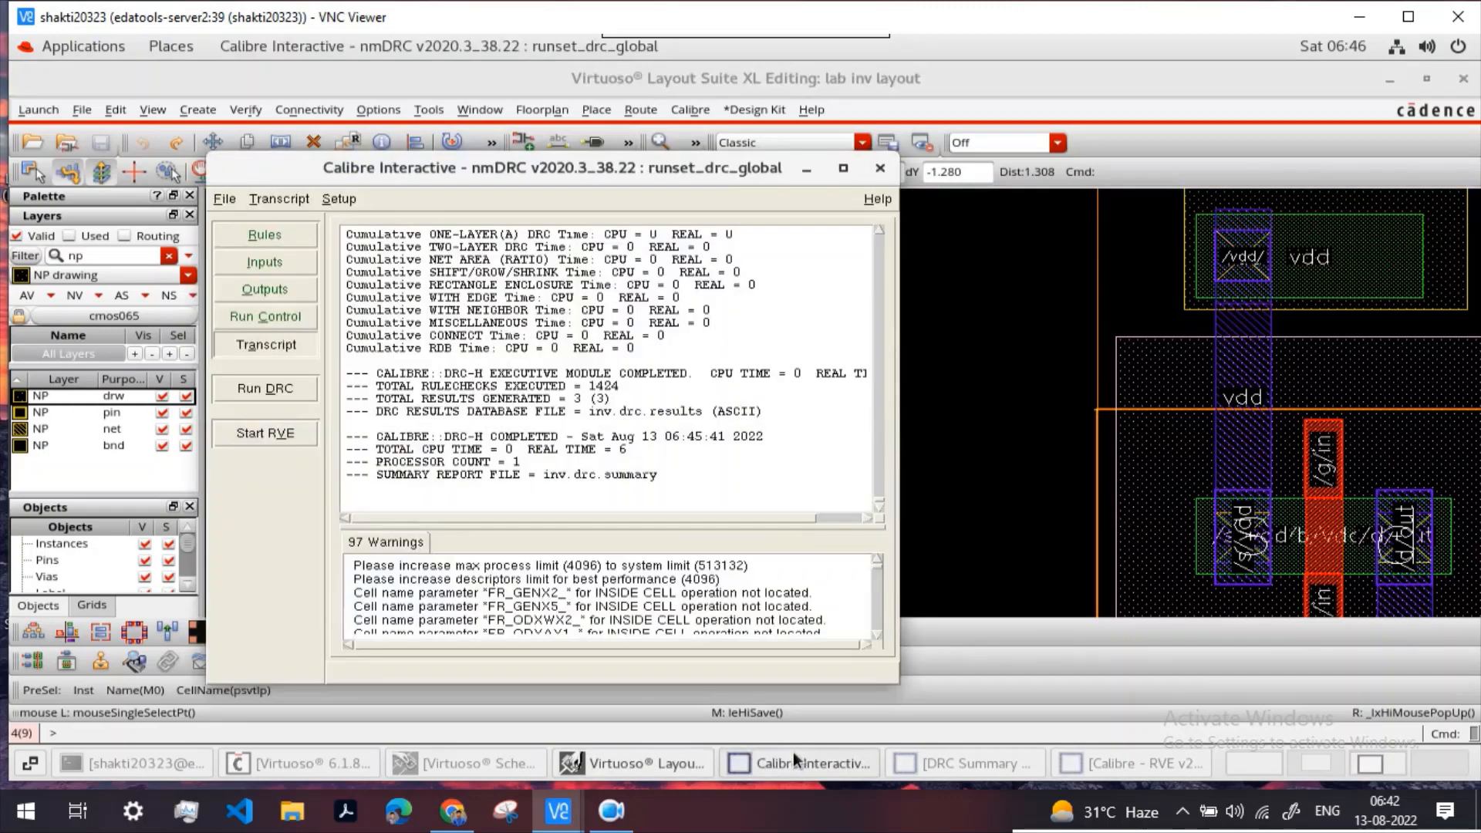
{"action": "left_click", "coordinate": [281, 390]}
{"action": "left_click", "coordinate": [431, 481]}
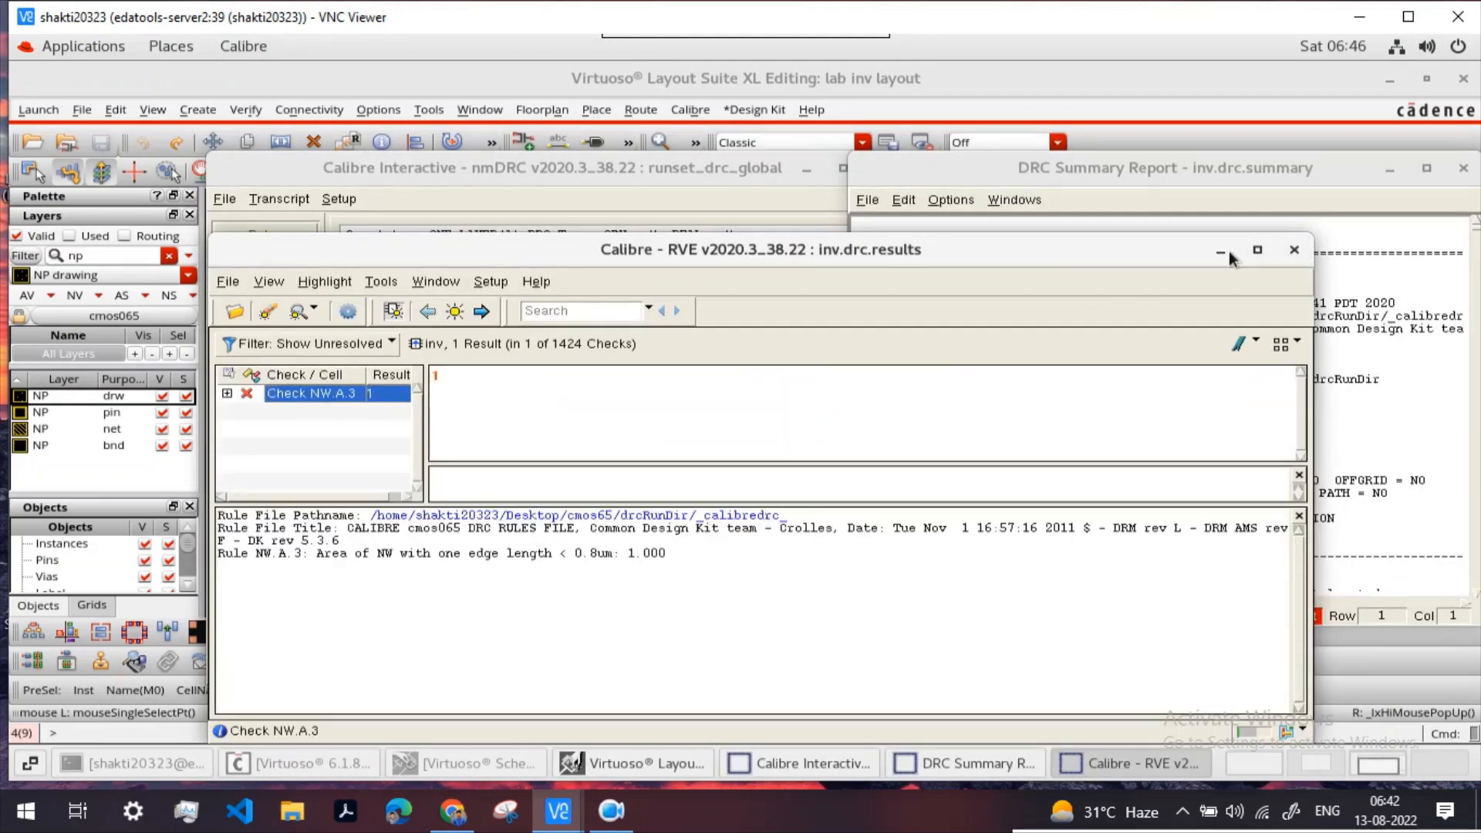
Step: Highlight the NW.A.3 check result in the layout and clear the Calibre windows out of the way
{"action": "left_click", "coordinate": [1390, 170]}
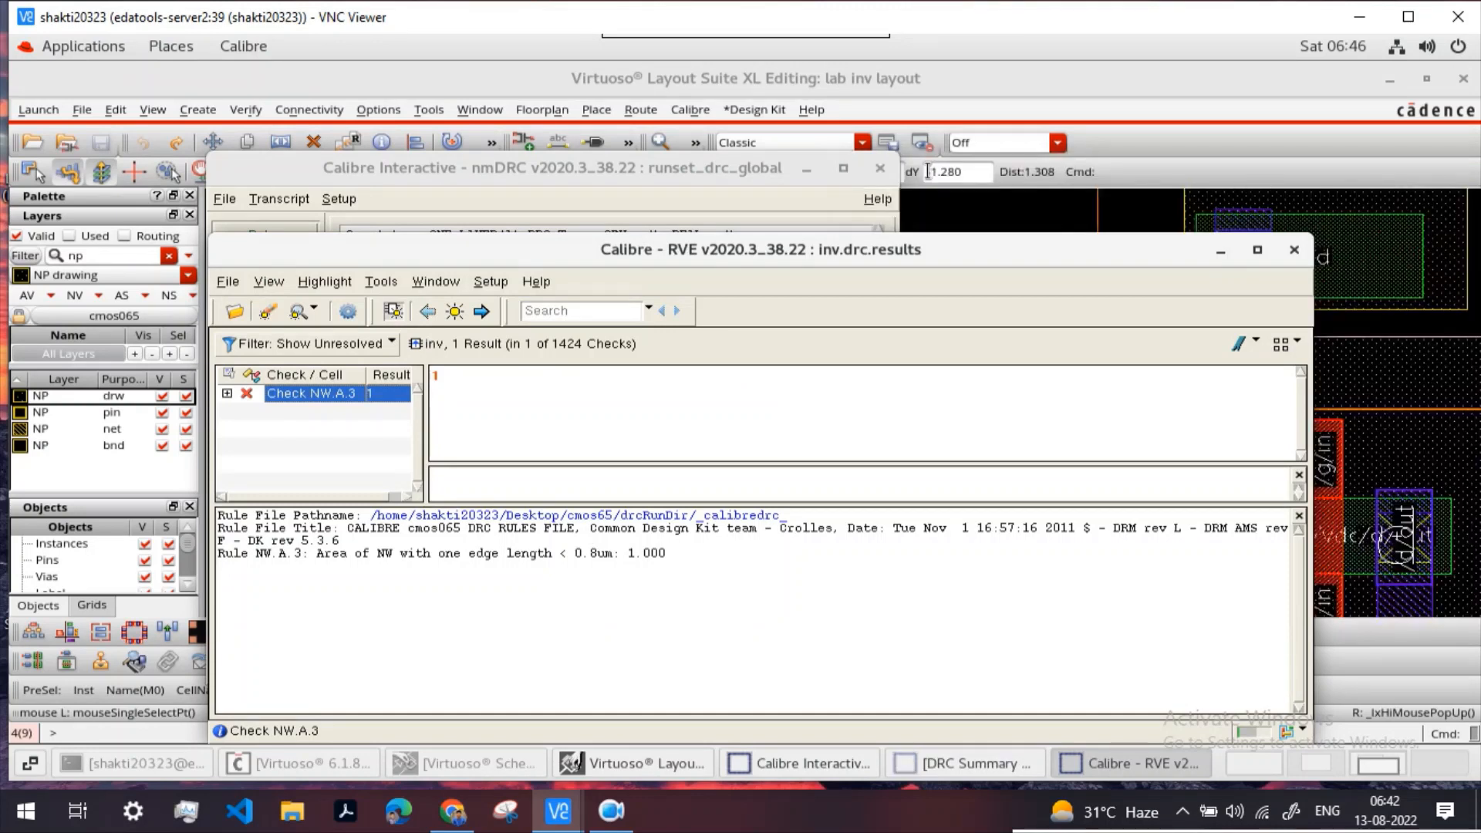
{"action": "left_click", "coordinate": [807, 168]}
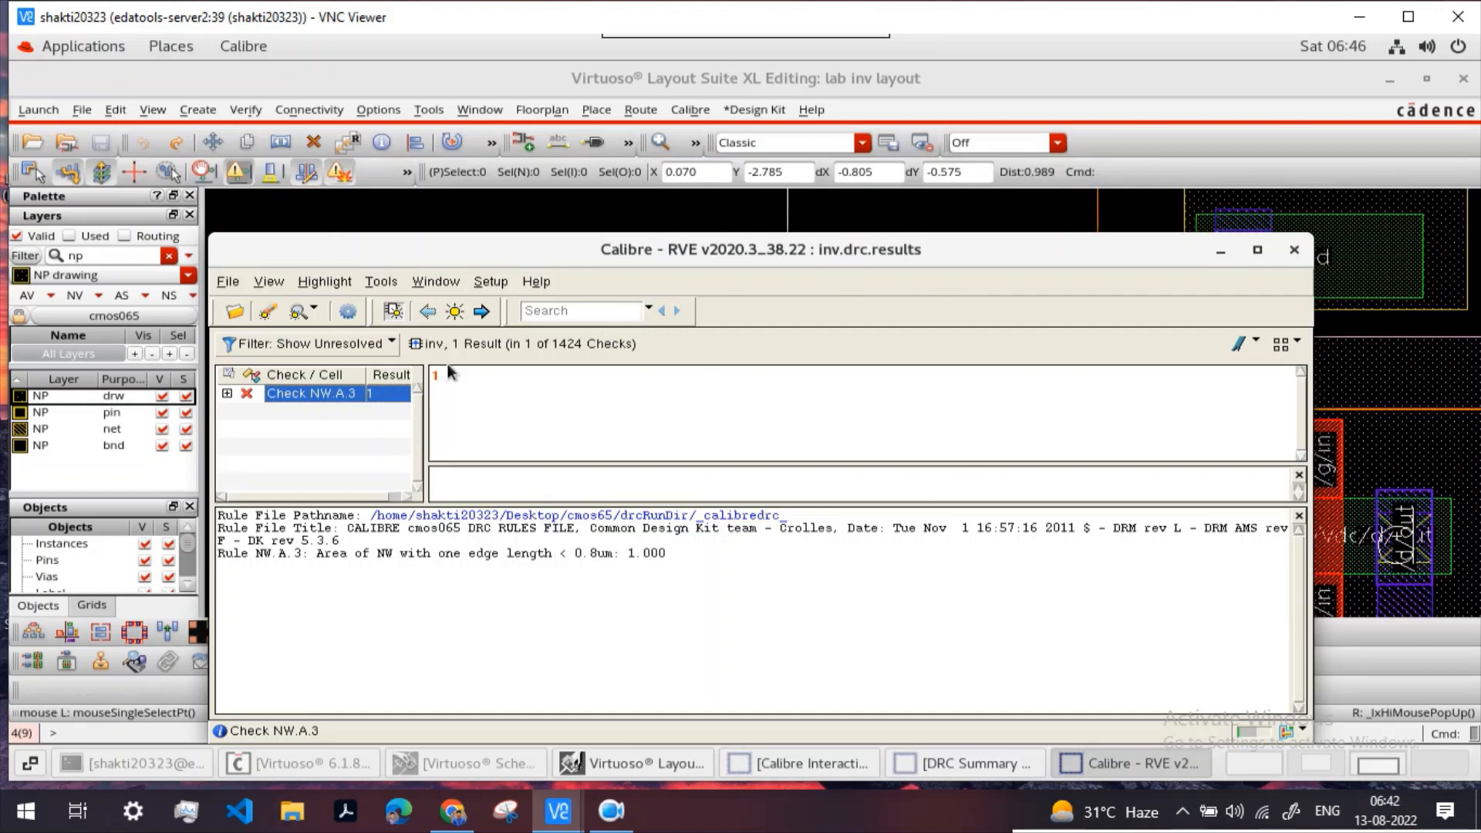
{"action": "left_click", "coordinate": [455, 311]}
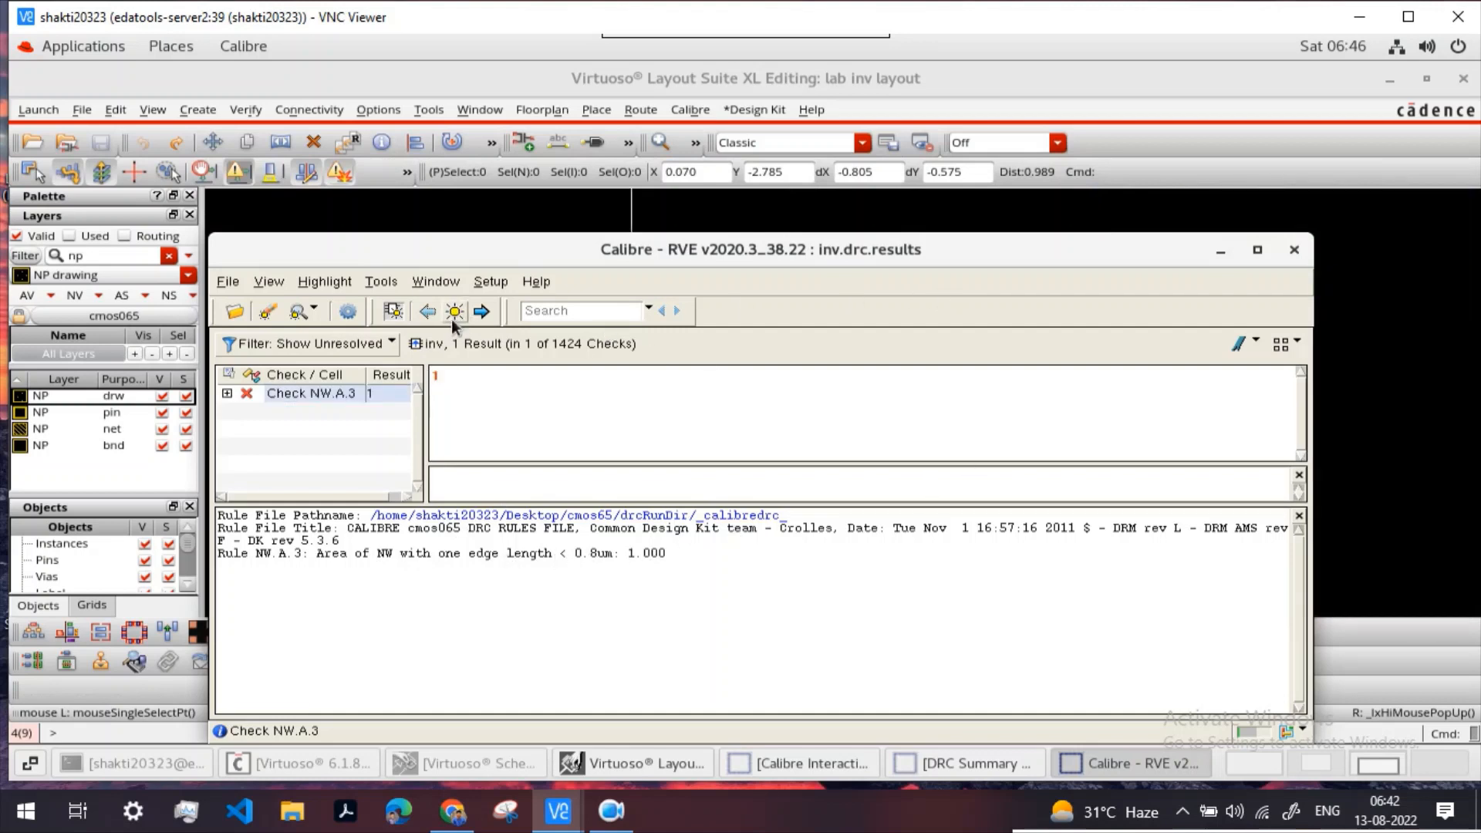
{"action": "left_click", "coordinate": [371, 393]}
{"action": "left_click", "coordinate": [454, 311]}
{"action": "left_click", "coordinate": [1217, 252]}
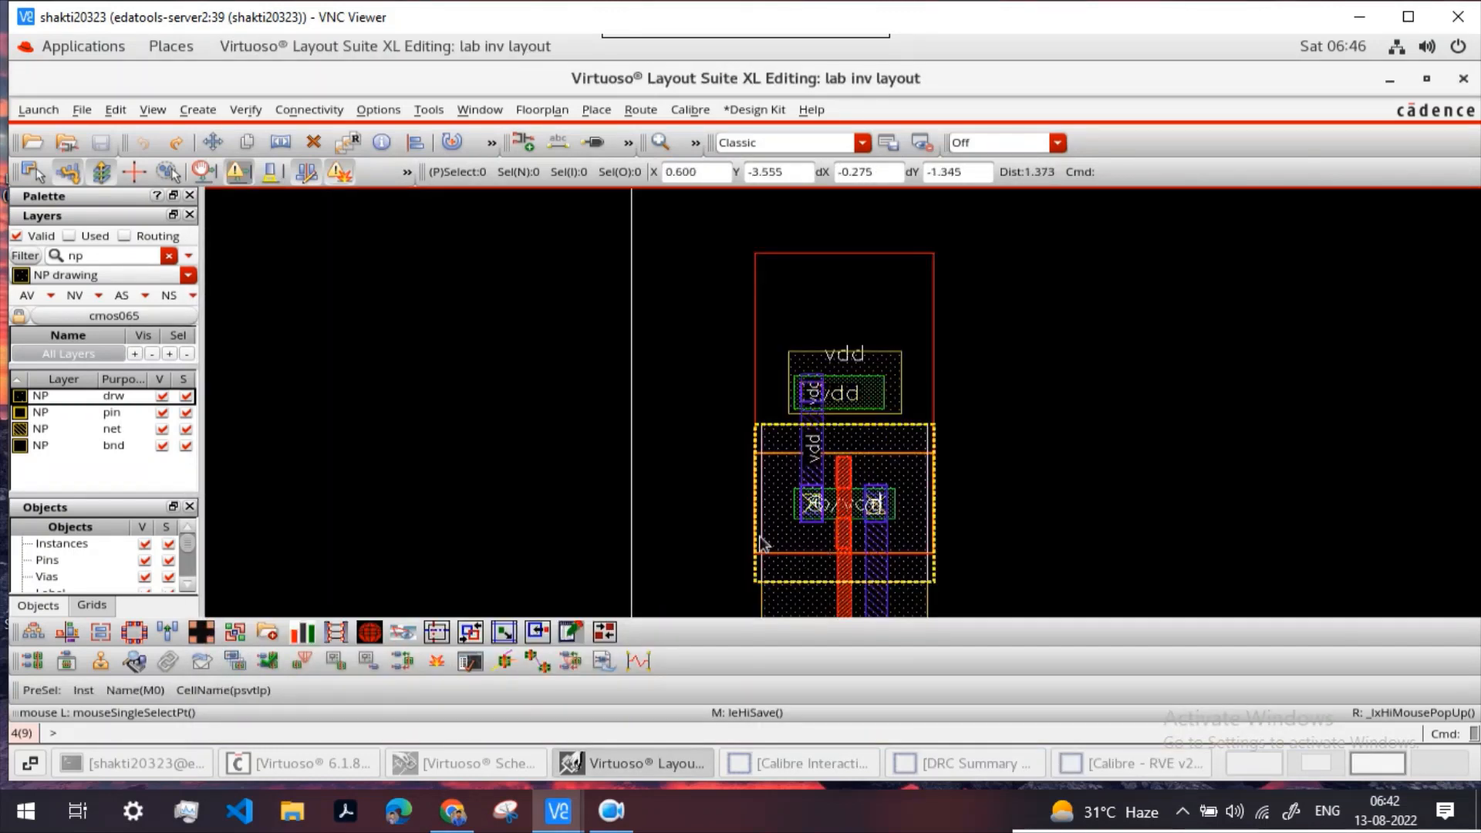
Step: Stretch the left edge of the vdd contact's NP rectangle slightly outward toward the n-well's left edge
{"action": "scroll", "coordinate": [787, 369], "scroll_direction": "up", "scroll_amount": 1, "text": "ctrl"}
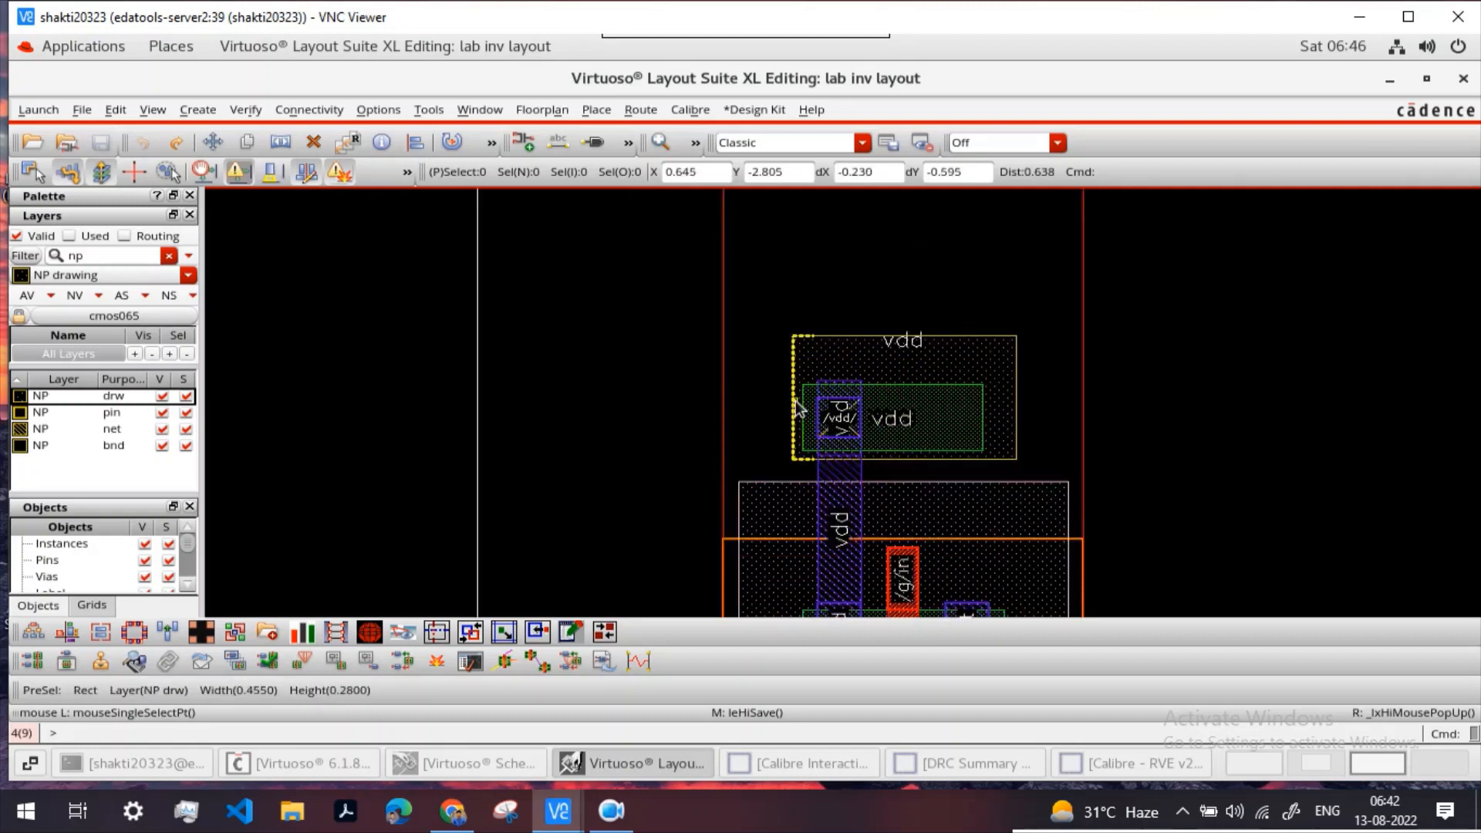
{"action": "left_click_drag", "start_coordinate": [797, 407], "coordinate": [779, 401]}
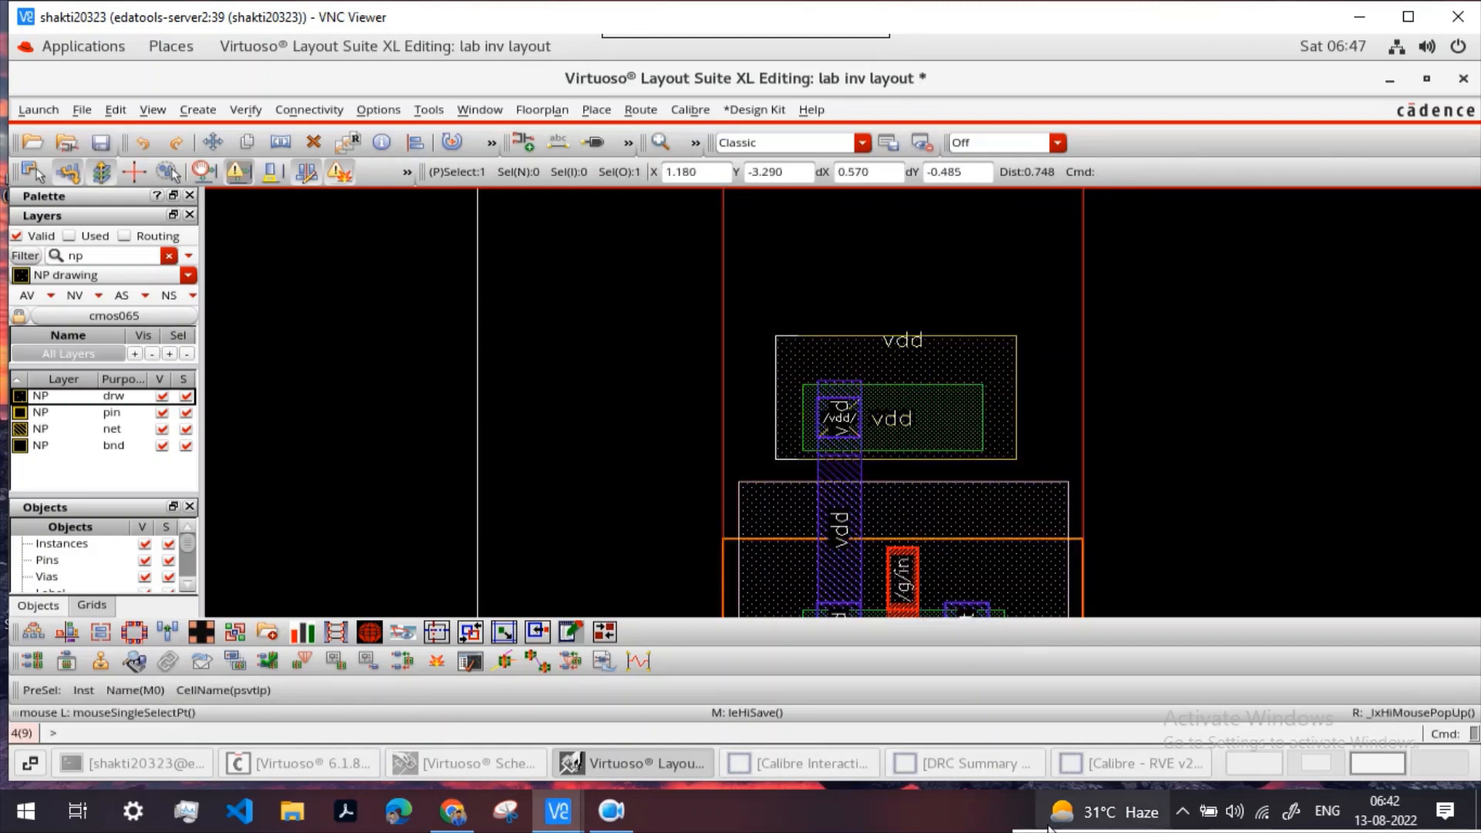
{"action": "mouse_move", "coordinate": [1033, 829]}
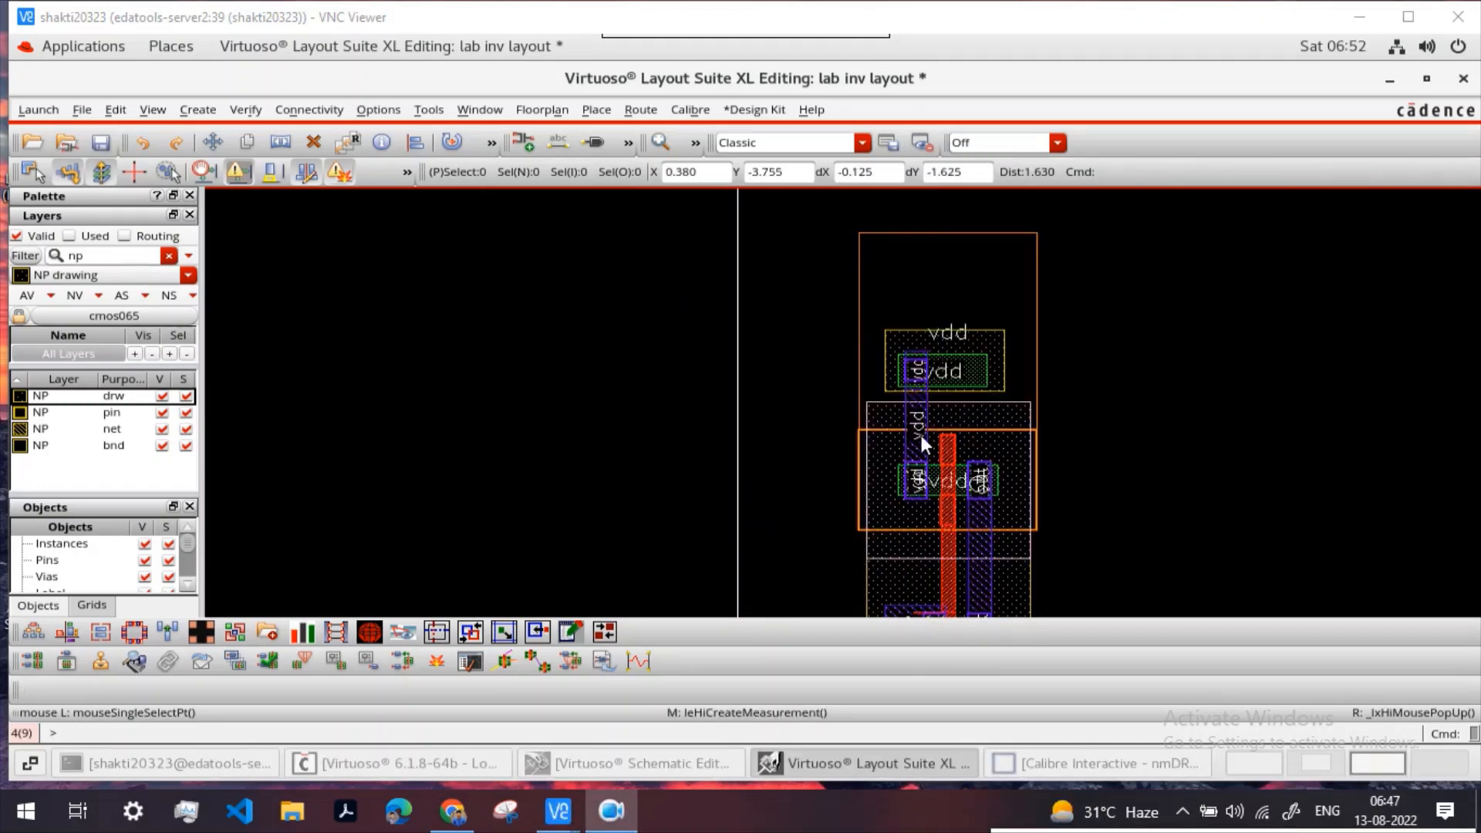
Step: Measure the width of the vdd contact's NW rectangle above its top edge, leaving no ruler behind
{"action": "key", "text": "k"}
{"action": "left_click", "coordinate": [857, 206]}
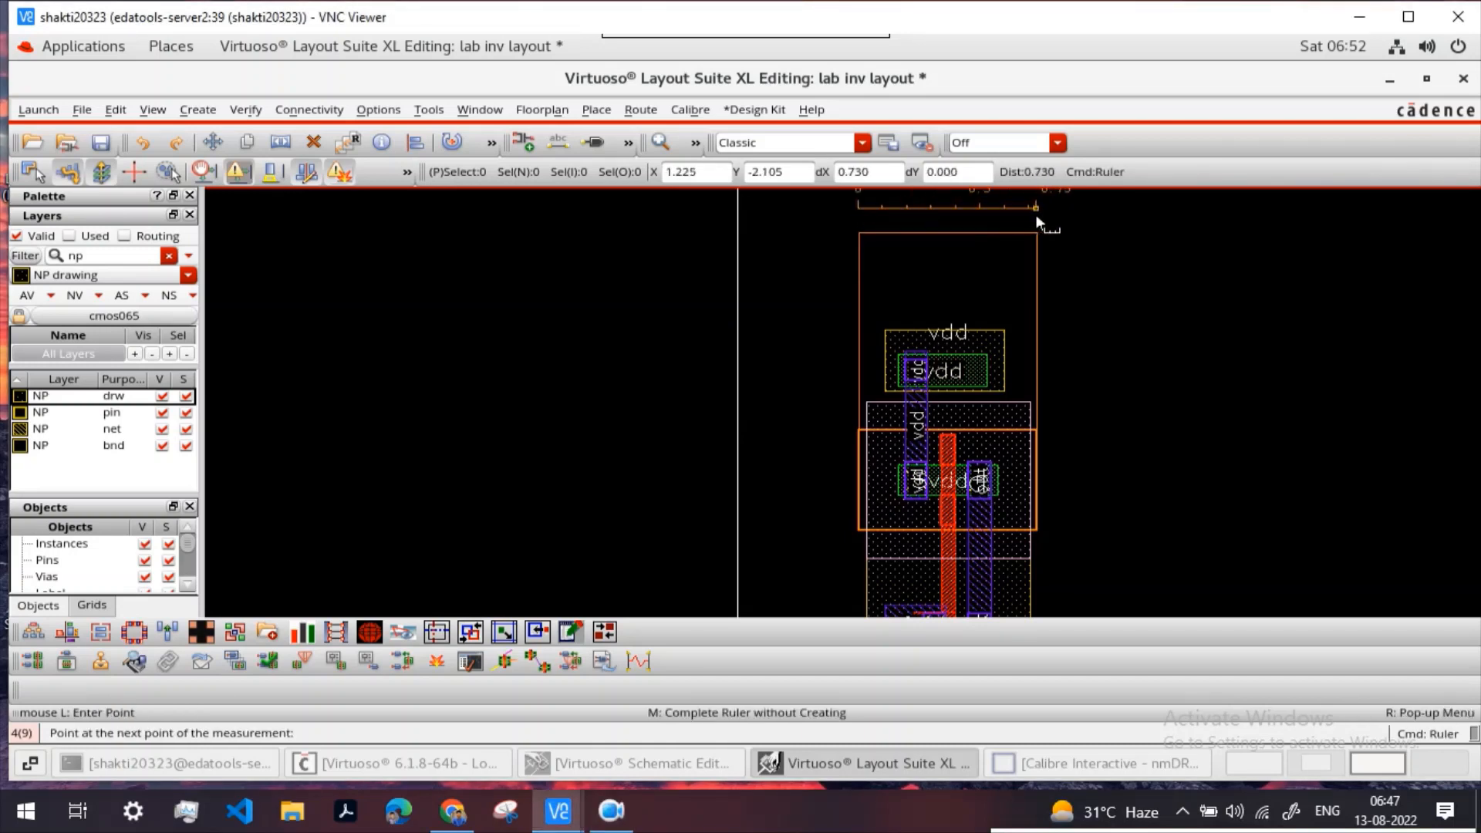
{"action": "scroll", "coordinate": [1036, 218], "scroll_direction": "up", "scroll_amount": 1}
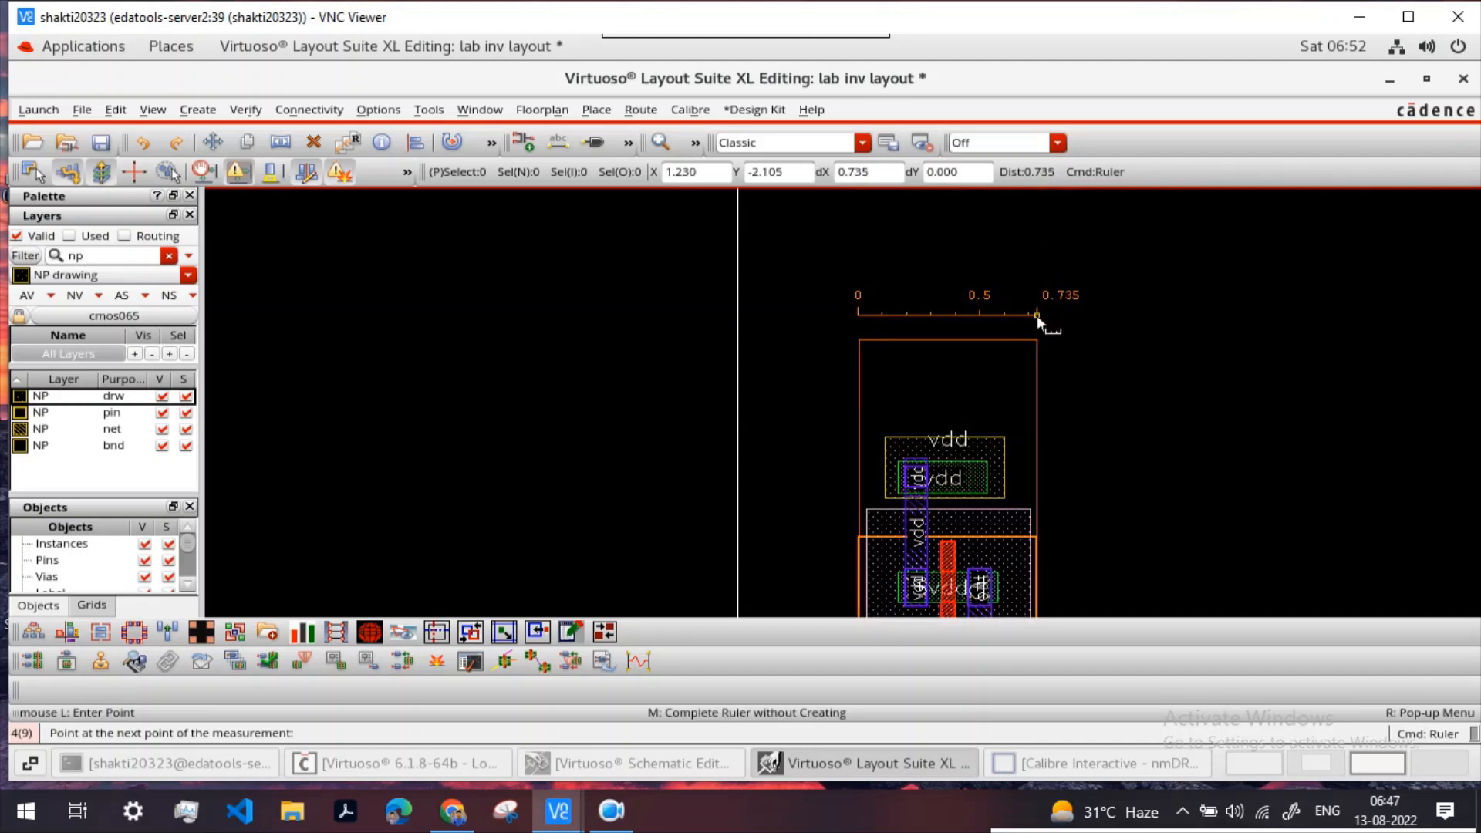
{"action": "key", "text": "Escape"}
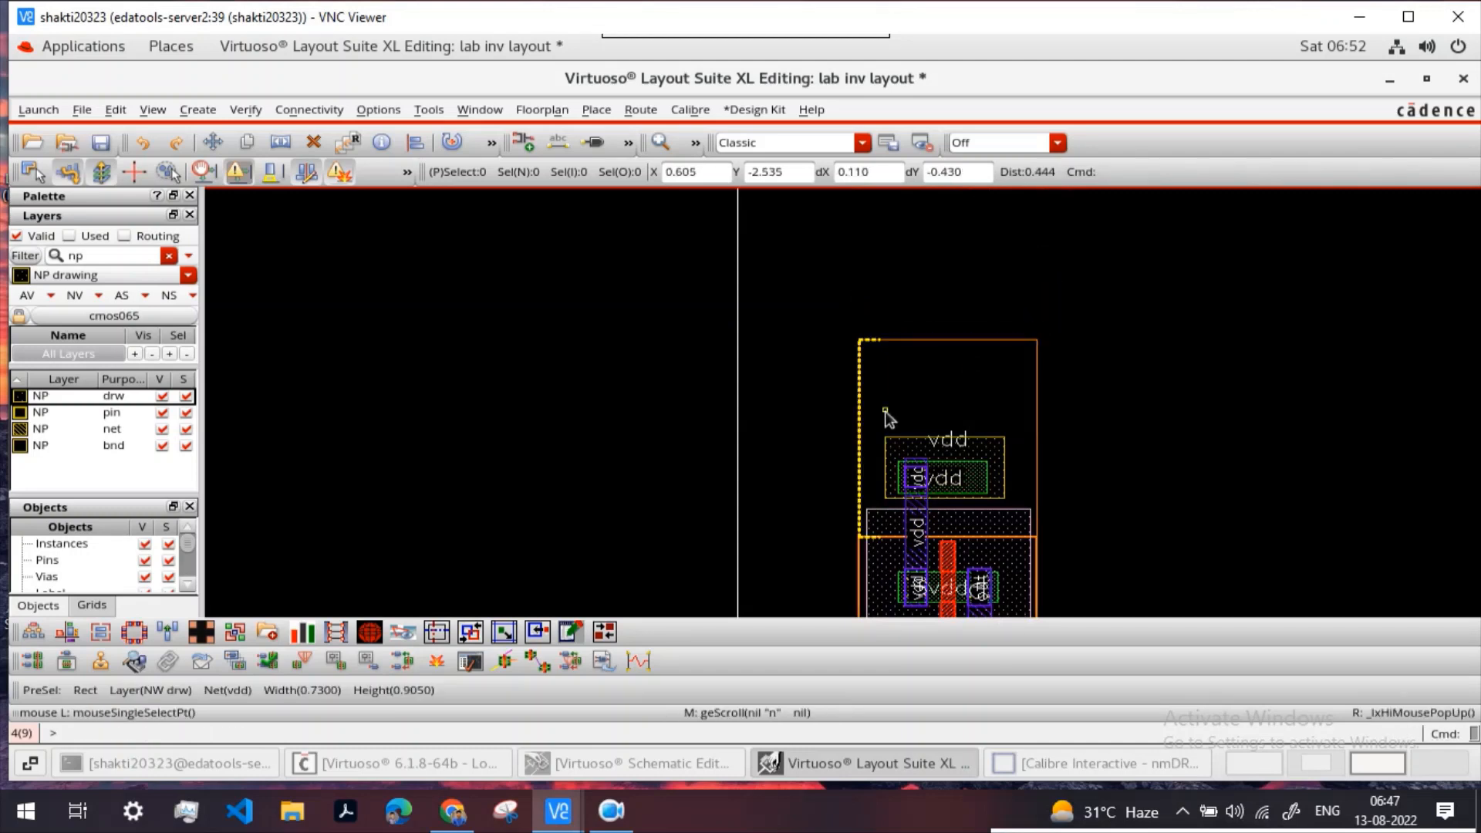
Step: Stretch the left edge of the vdd contact's NW rectangle outward to a width of 0.815
{"action": "scroll", "coordinate": [866, 438], "scroll_direction": "down", "scroll_amount": 1}
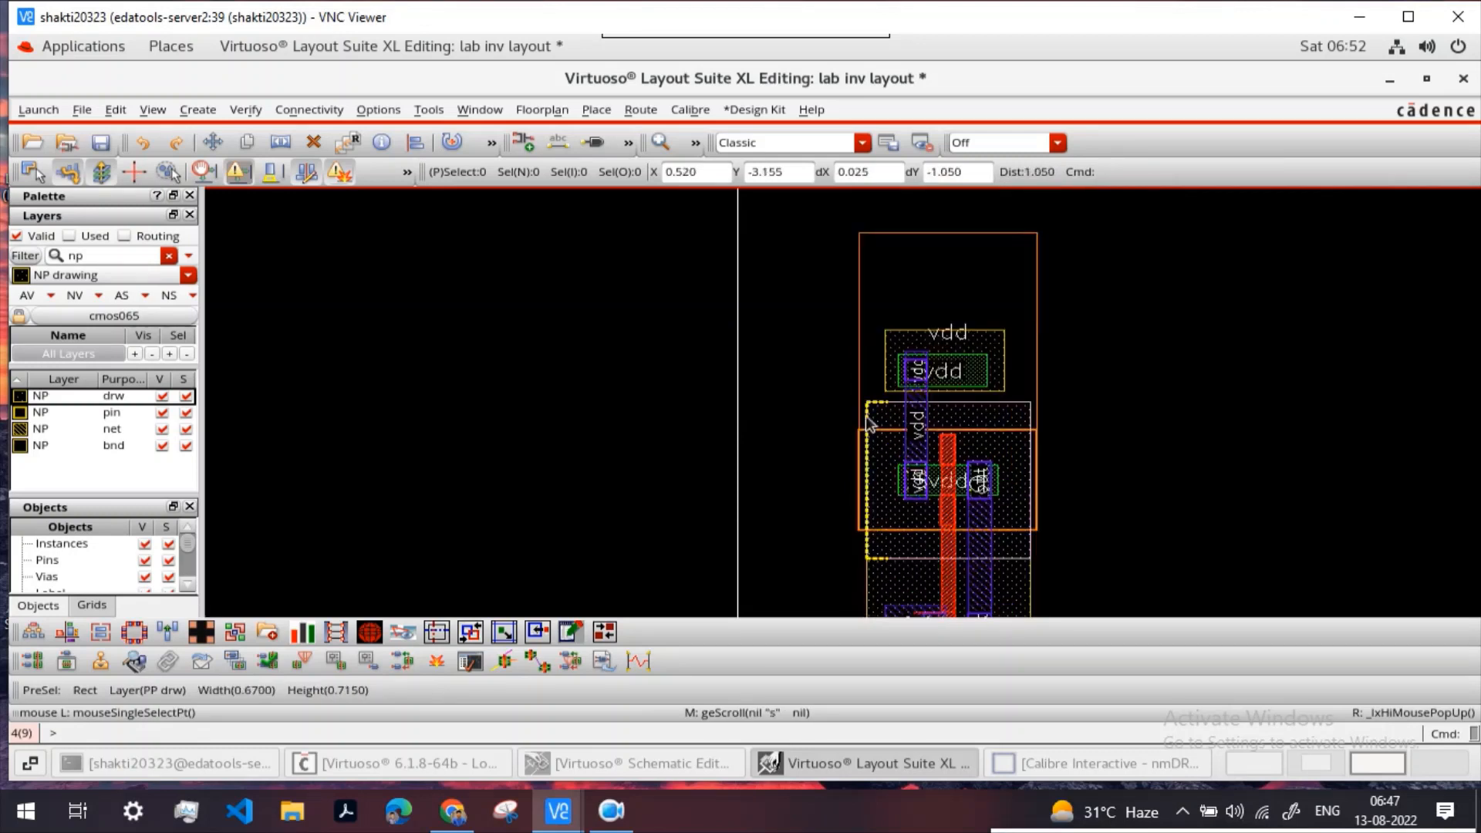
{"action": "left_click", "coordinate": [871, 360]}
{"action": "key", "text": "s"}
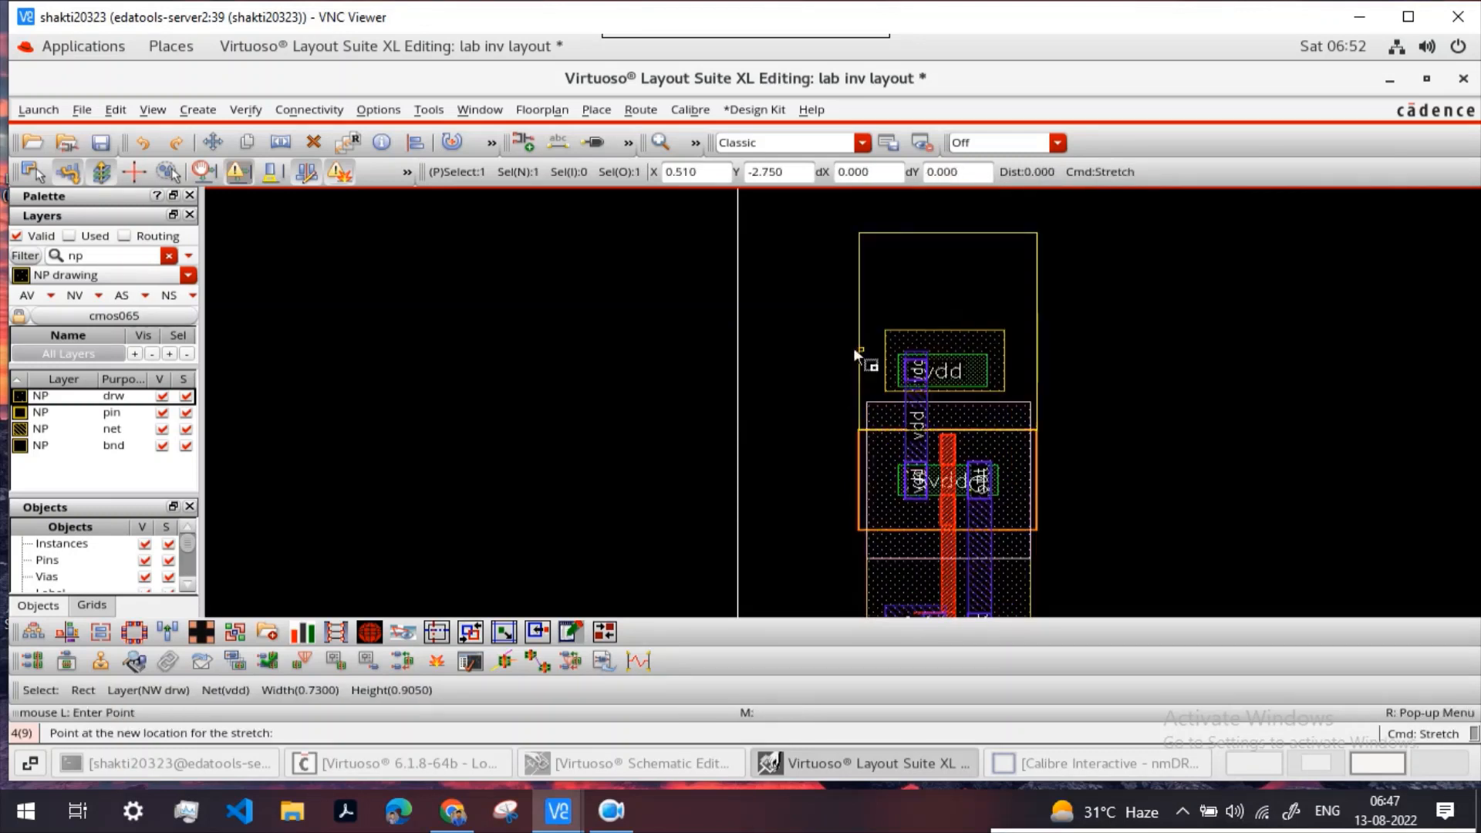
{"action": "left_click", "coordinate": [840, 347]}
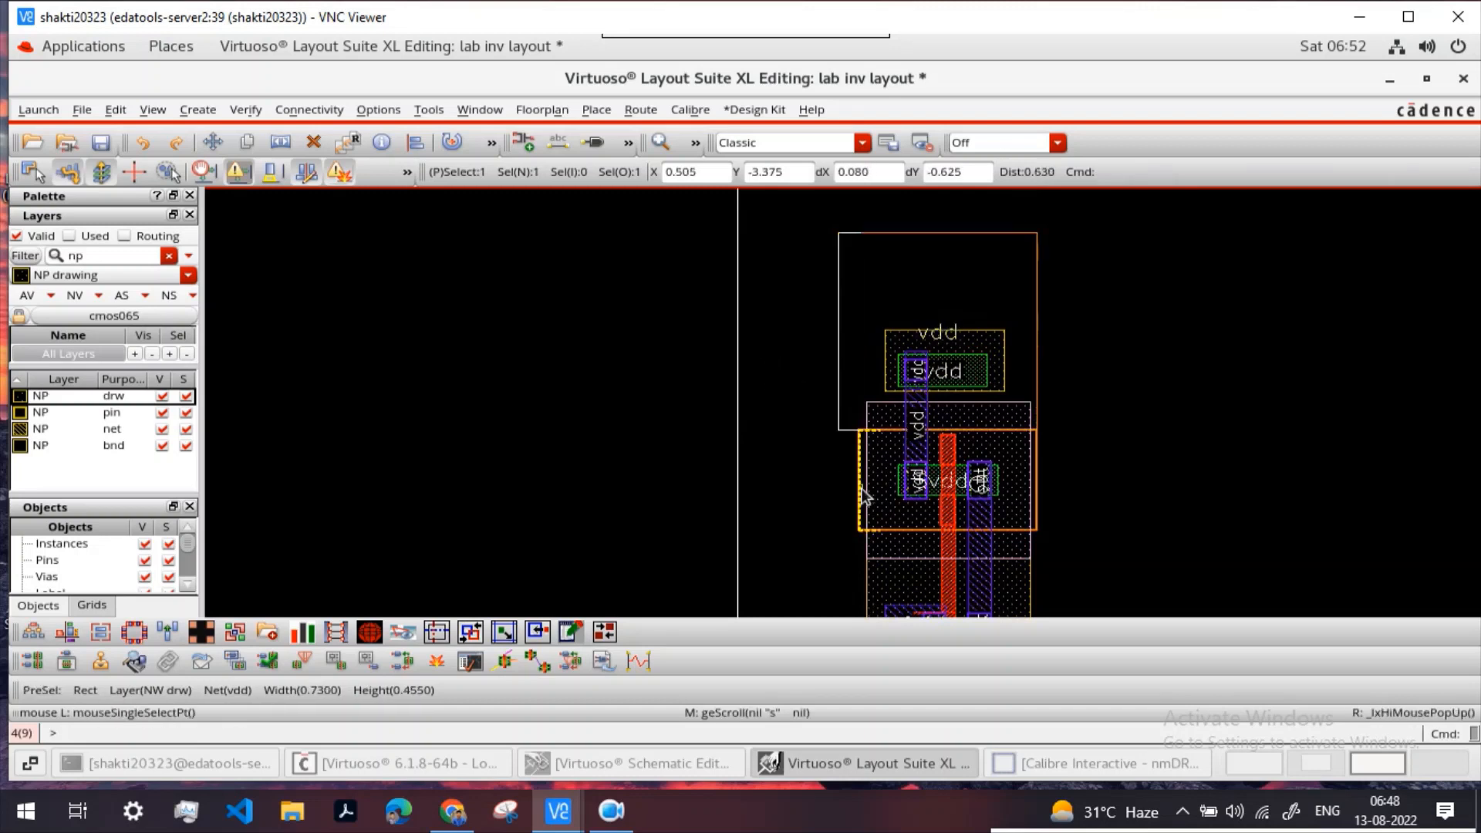
Step: Stretch the left edges of the PMOS's NW drawing and NW pin rectangles outward to a width of 0.815, flush with the n-well above
{"action": "key", "text": "s"}
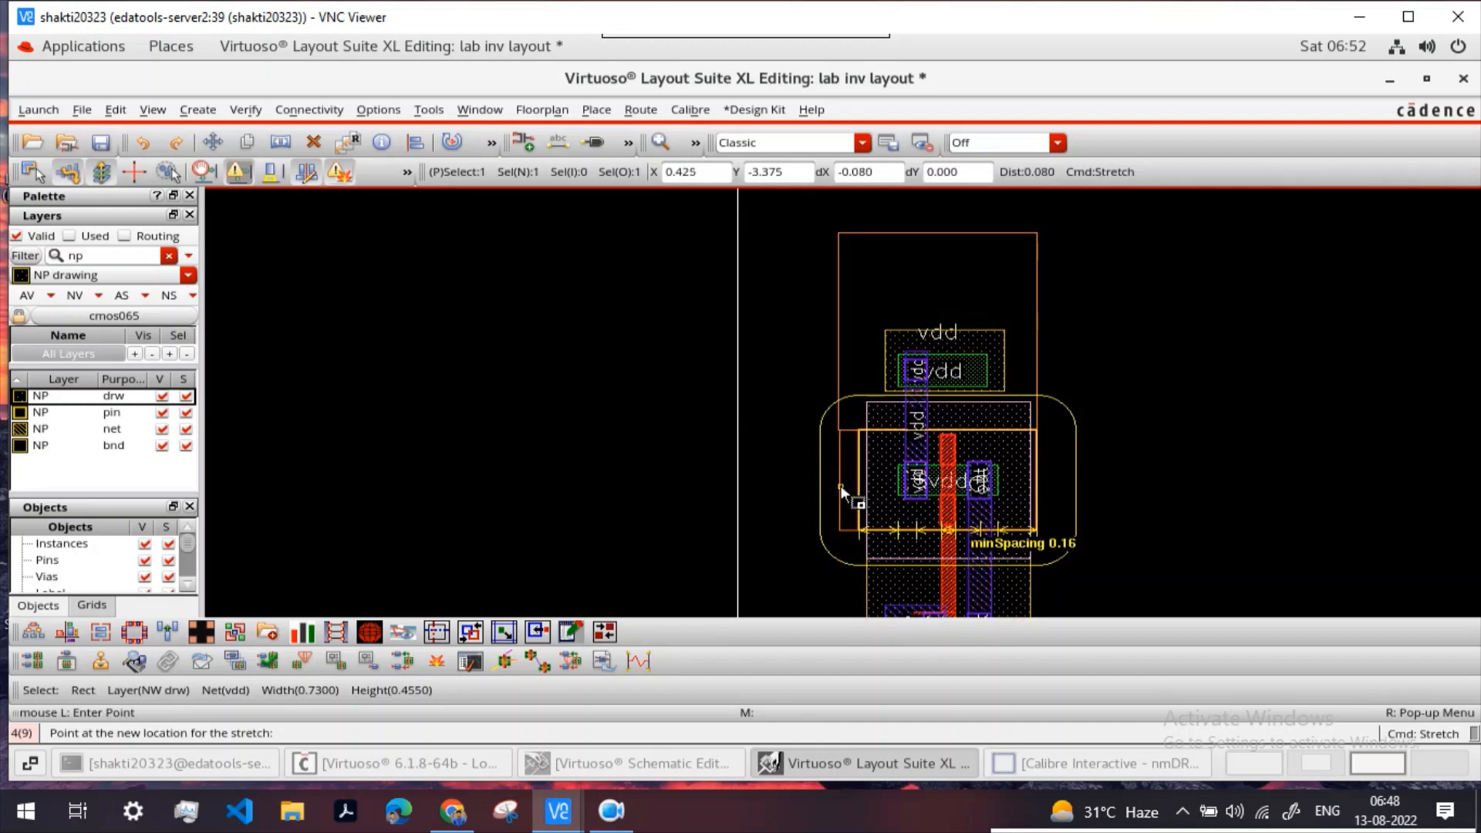
{"action": "left_click", "coordinate": [839, 485]}
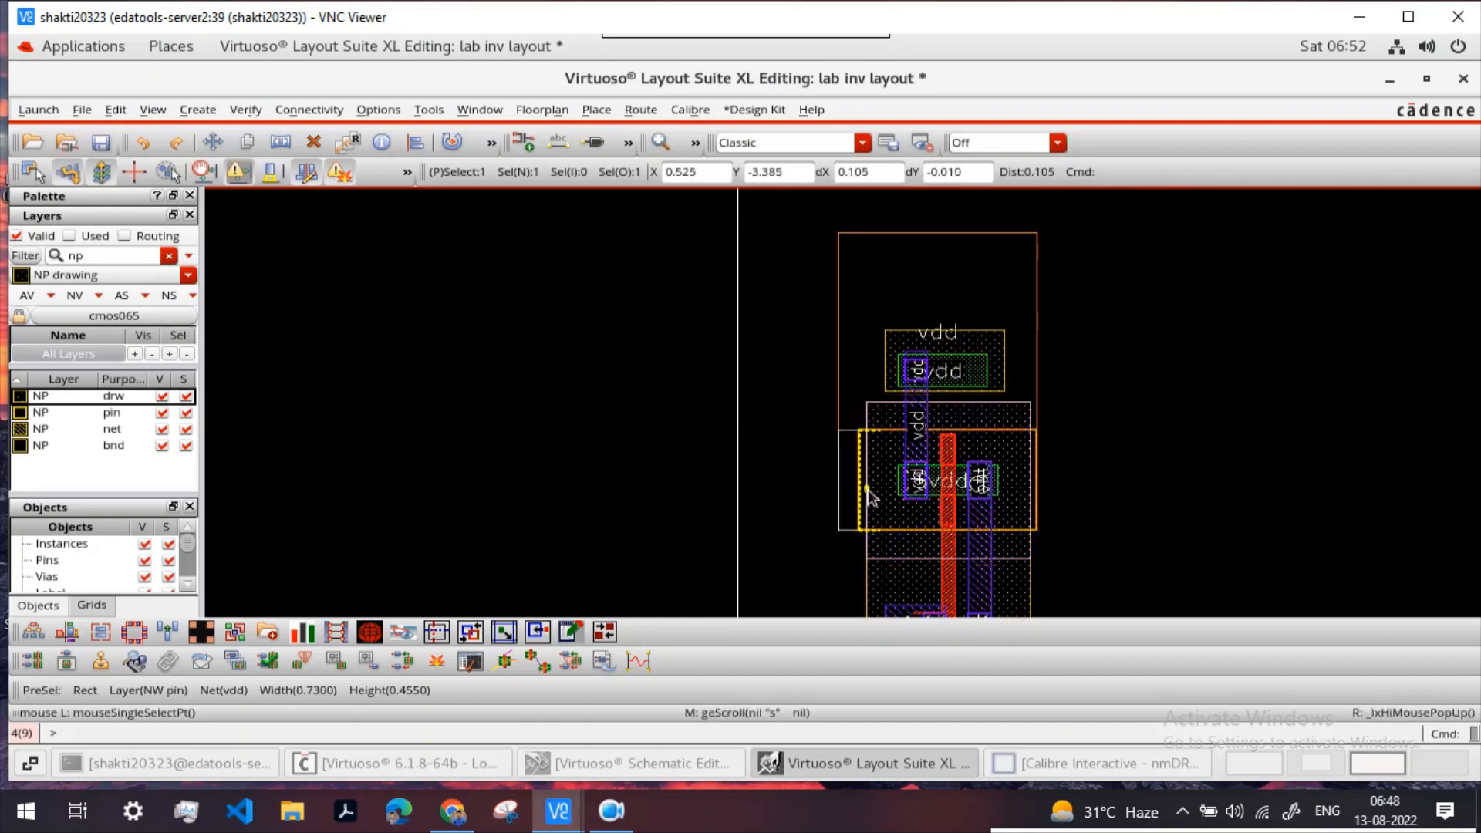
{"action": "key", "text": "s"}
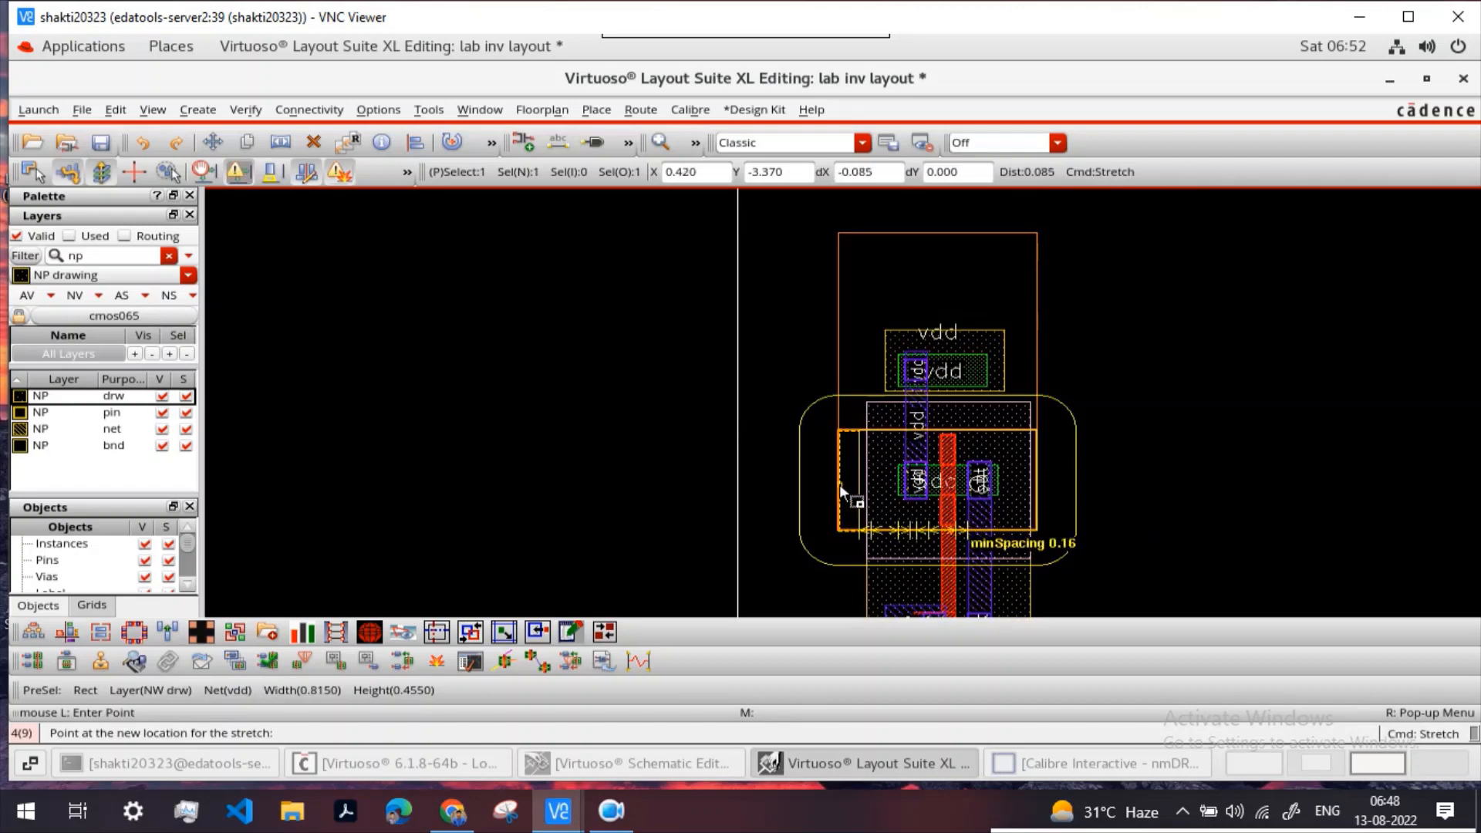
{"action": "left_click", "coordinate": [839, 484]}
{"action": "scroll", "coordinate": [840, 487], "scroll_direction": "up", "scroll_amount": 2, "text": "ctrl"}
{"action": "scroll", "coordinate": [841, 488], "scroll_direction": "up", "scroll_amount": 1, "text": "ctrl"}
{"action": "scroll", "coordinate": [840, 487], "scroll_direction": "down", "scroll_amount": 4, "text": "ctrl"}
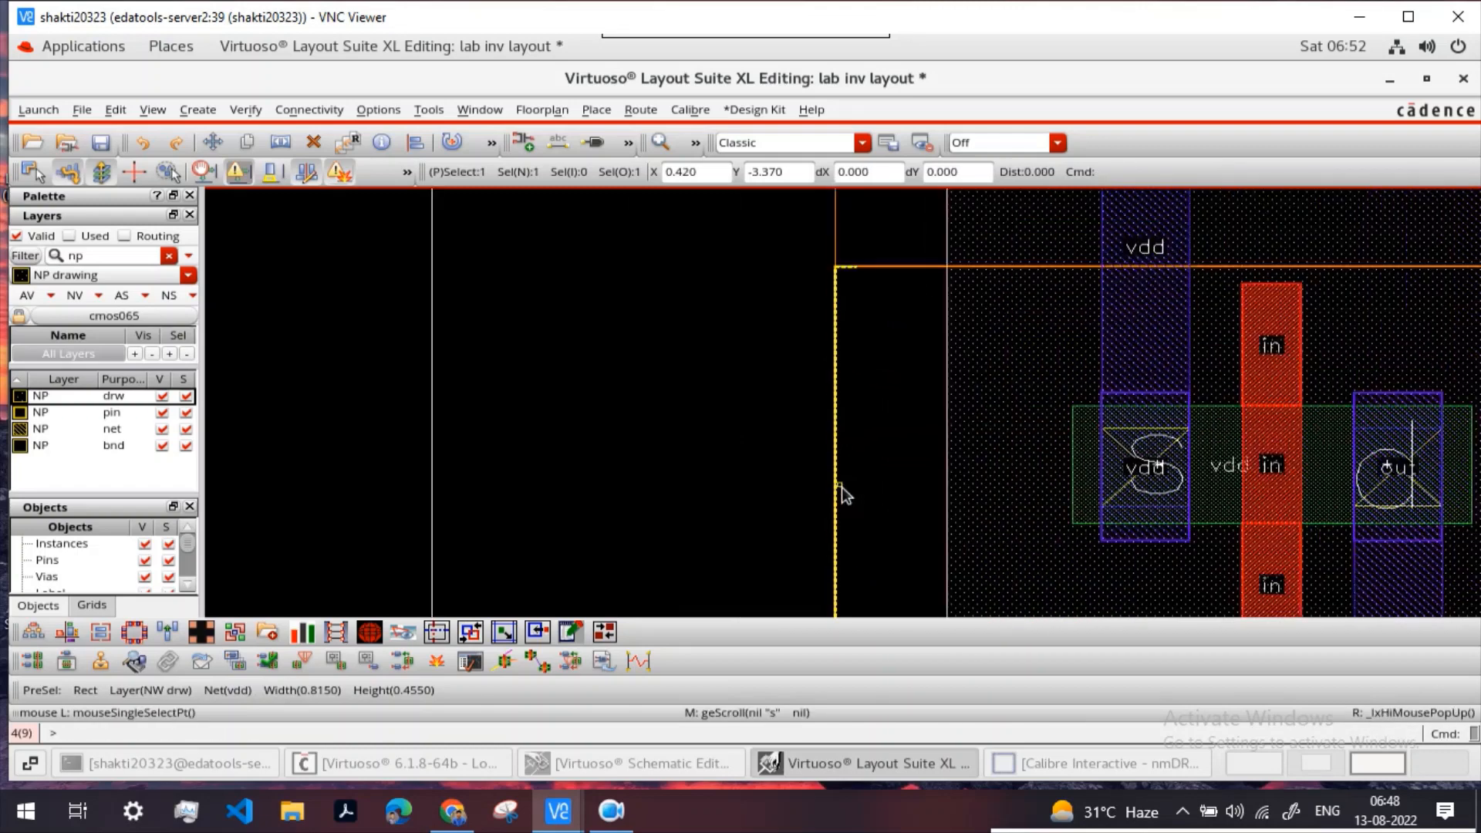
{"action": "left_click", "coordinate": [779, 422]}
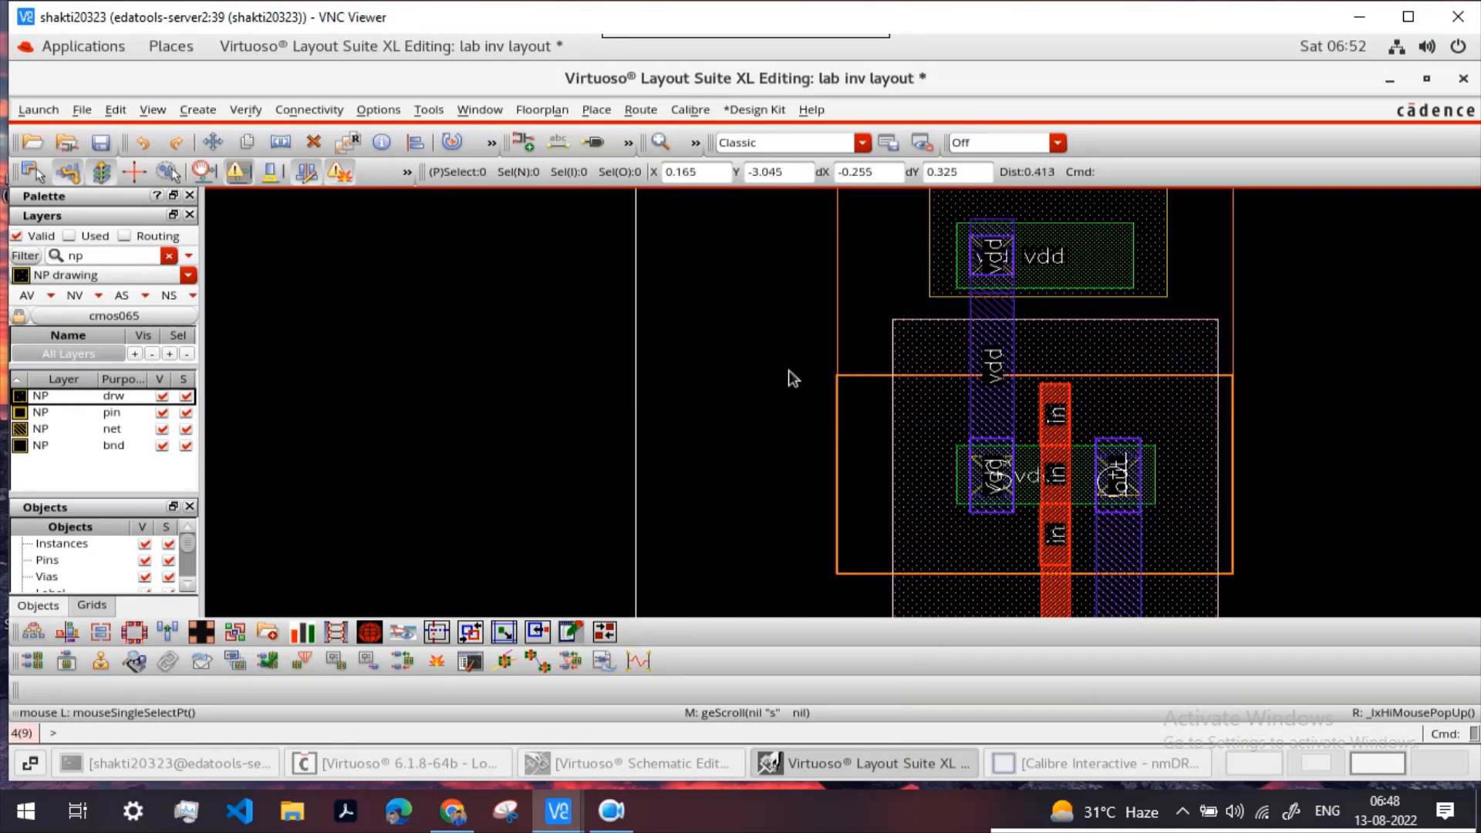
Step: Save the layout, dismiss the forbidden-device notice and rerun Calibre DRC on the inv cell
{"action": "key", "text": "c"}
{"action": "left_click", "coordinate": [100, 142]}
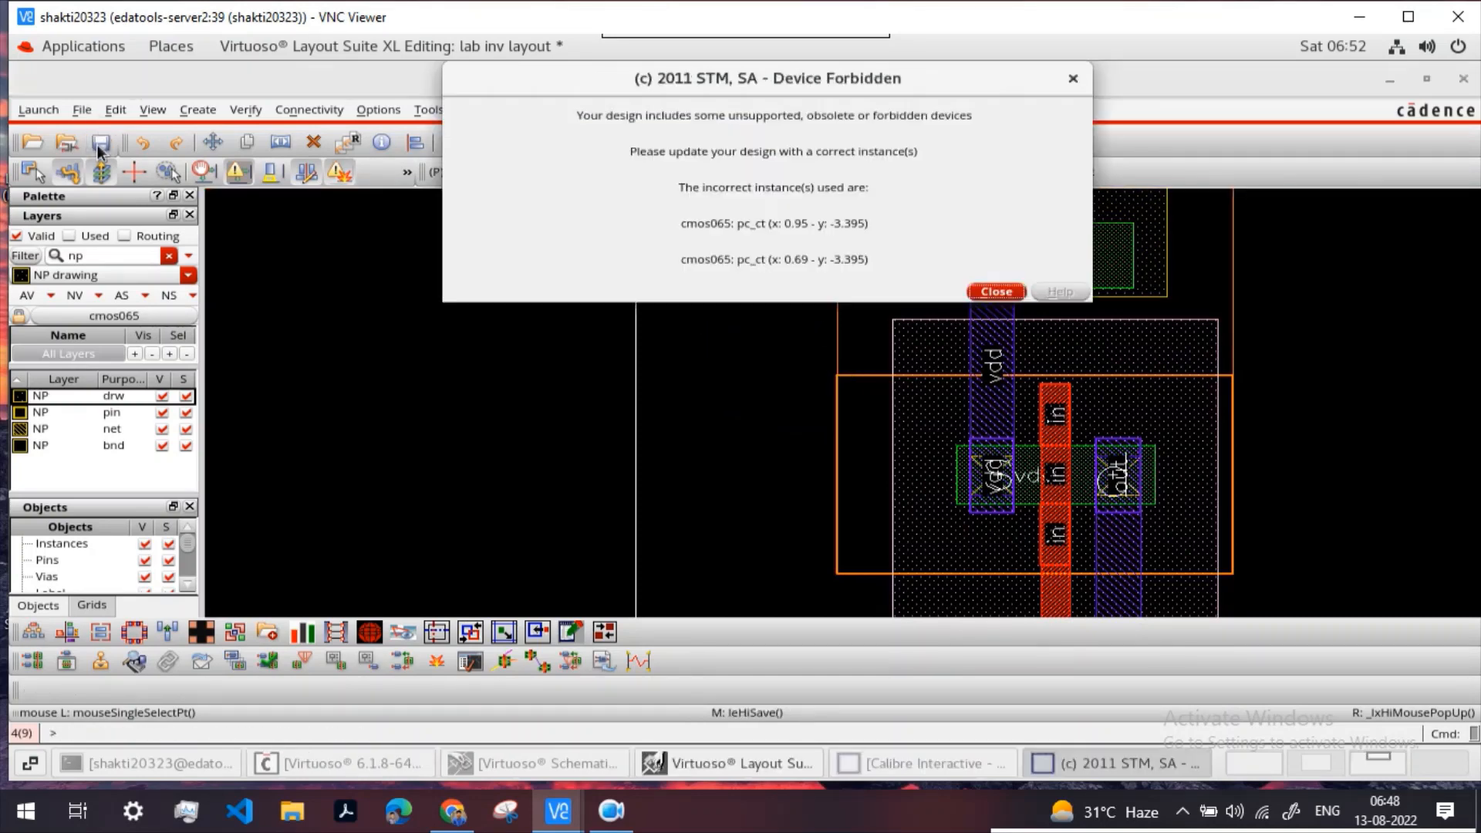
{"action": "left_click", "coordinate": [994, 291]}
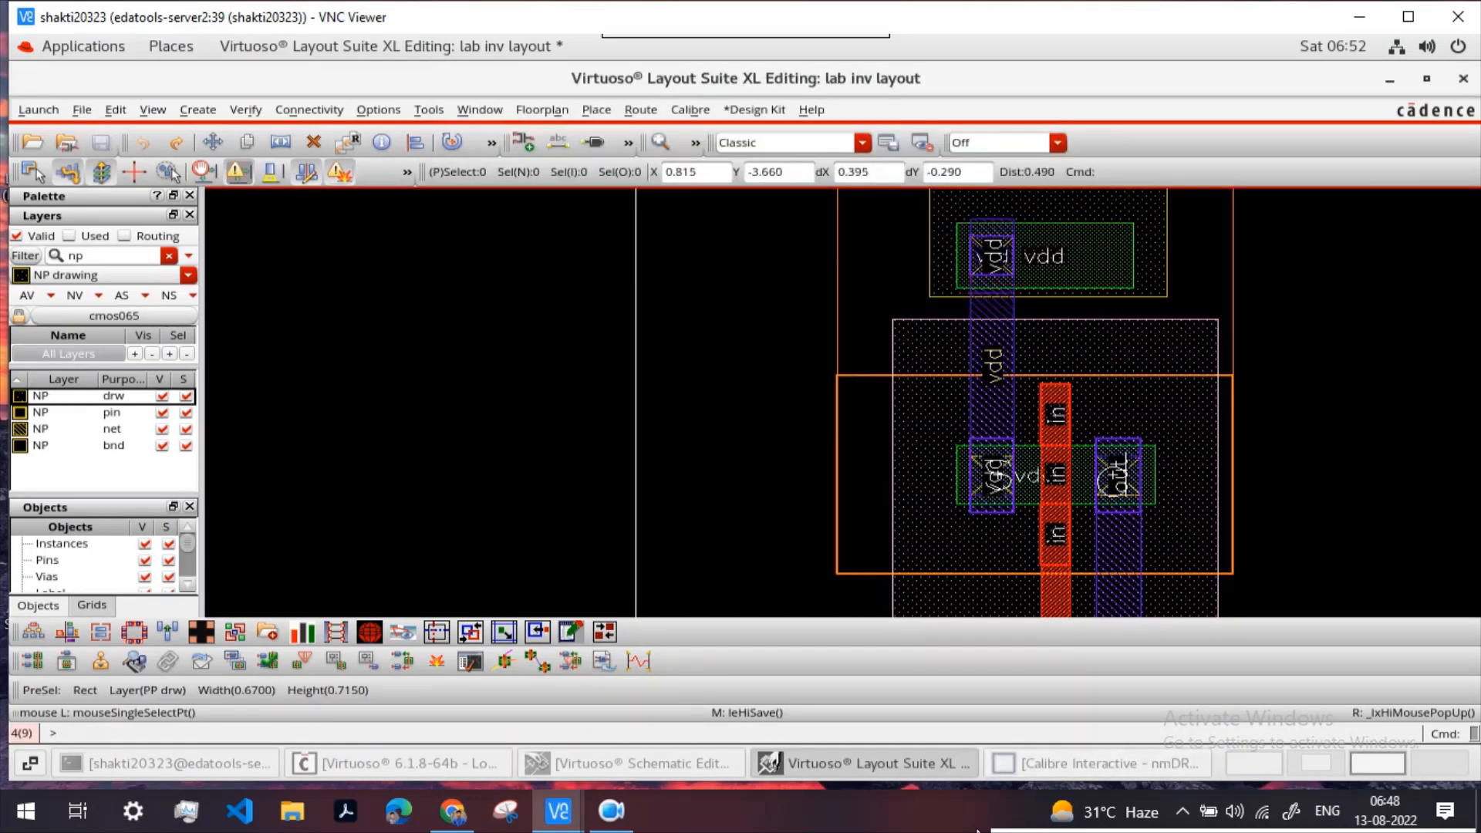
{"action": "left_click", "coordinate": [1040, 760]}
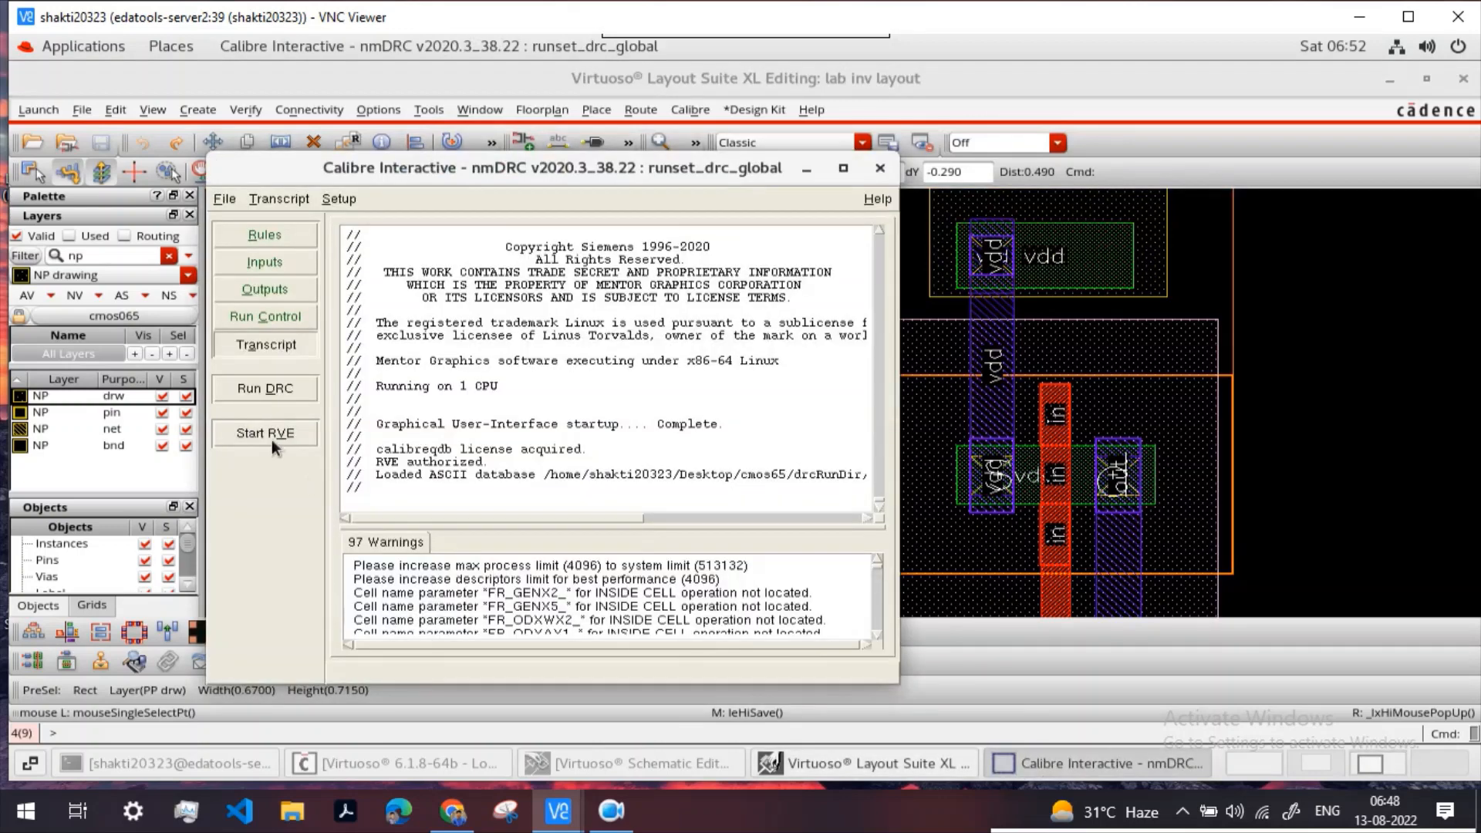
{"action": "left_click", "coordinate": [272, 391]}
{"action": "left_click", "coordinate": [417, 482]}
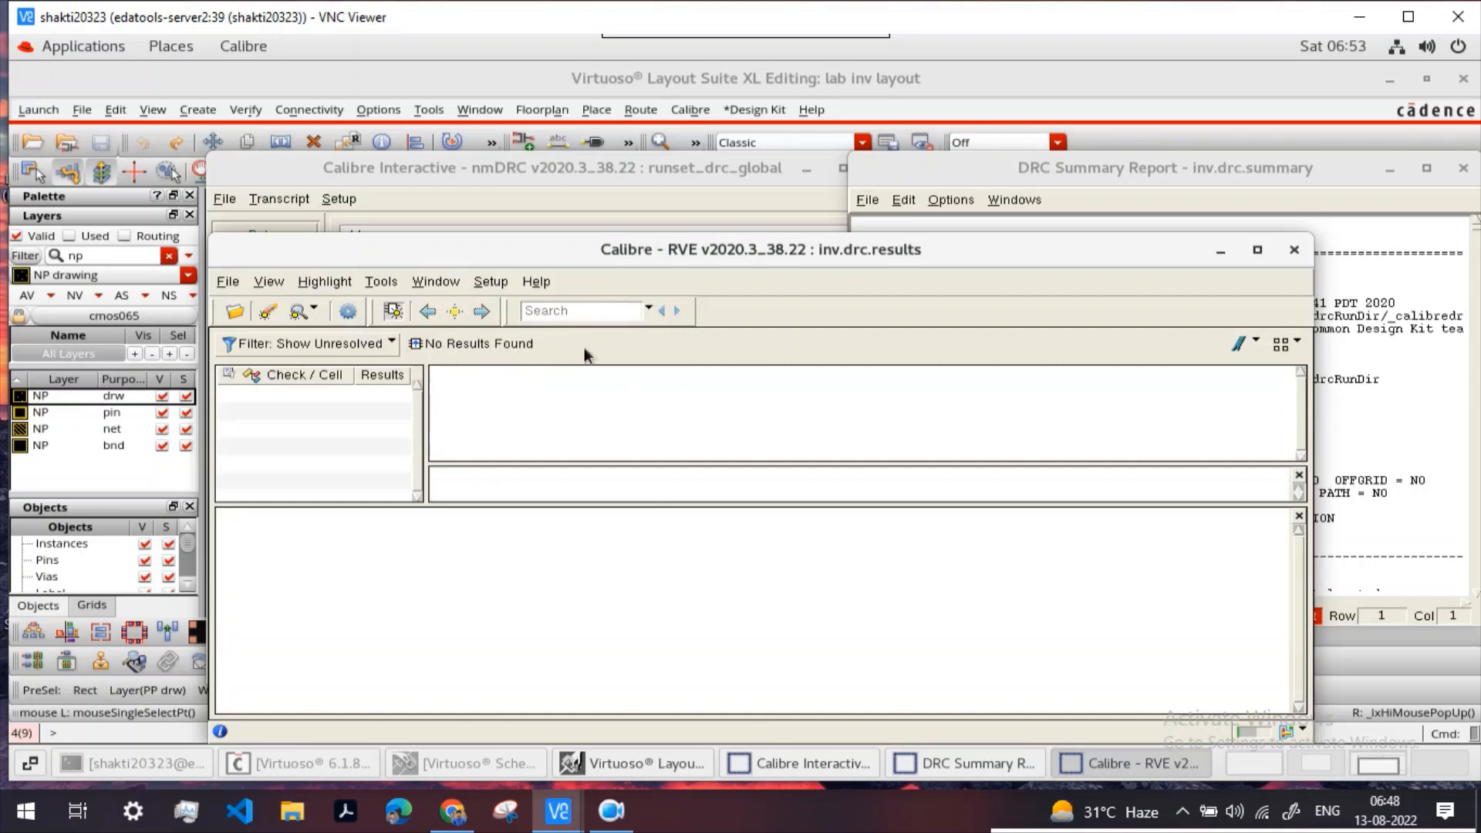
Step: Filter the DRC results to show all checks for review, then return the filter to Show Unresolved
{"action": "left_click", "coordinate": [368, 344]}
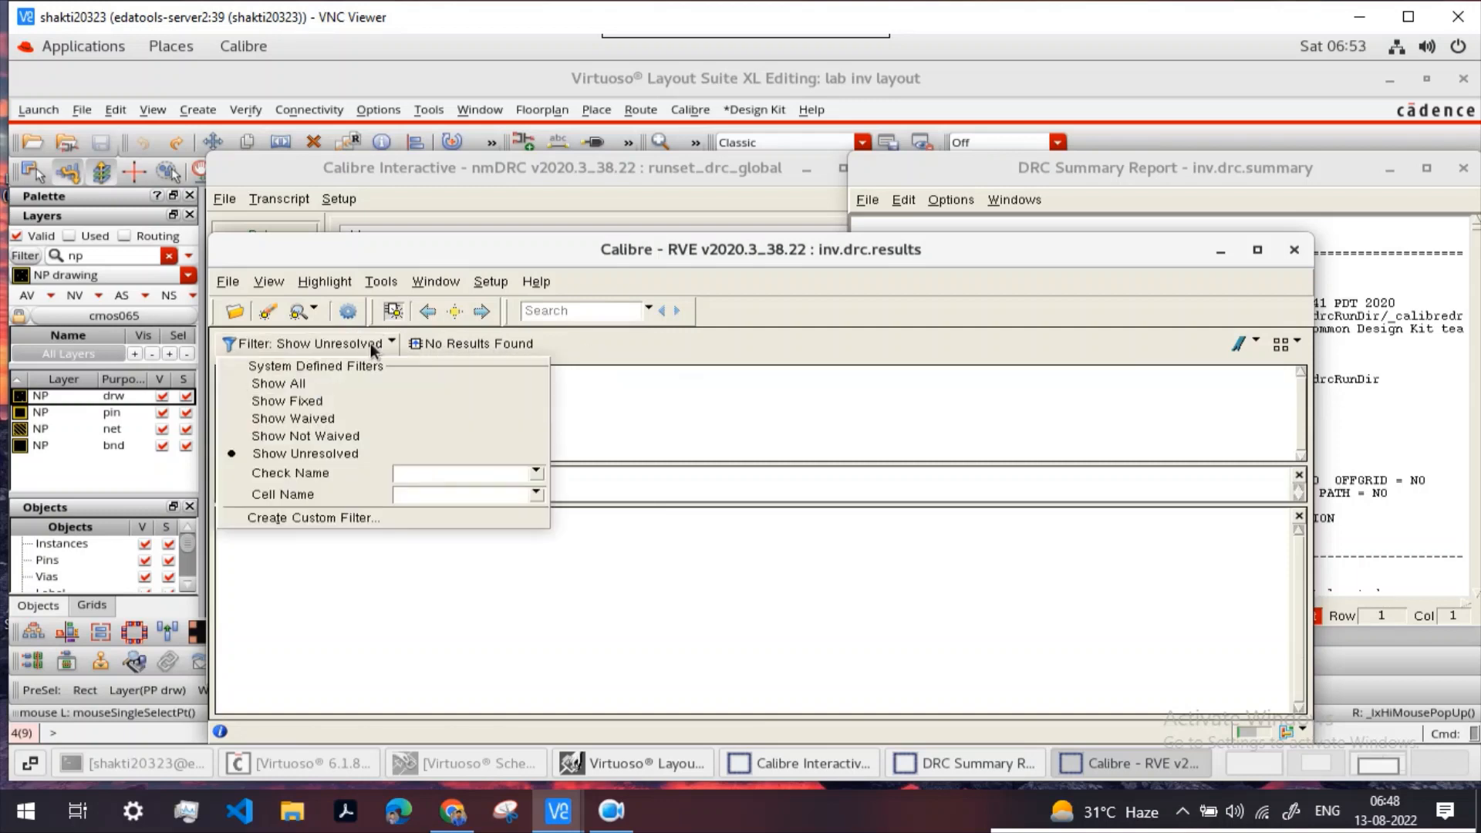
{"action": "left_click", "coordinate": [344, 385]}
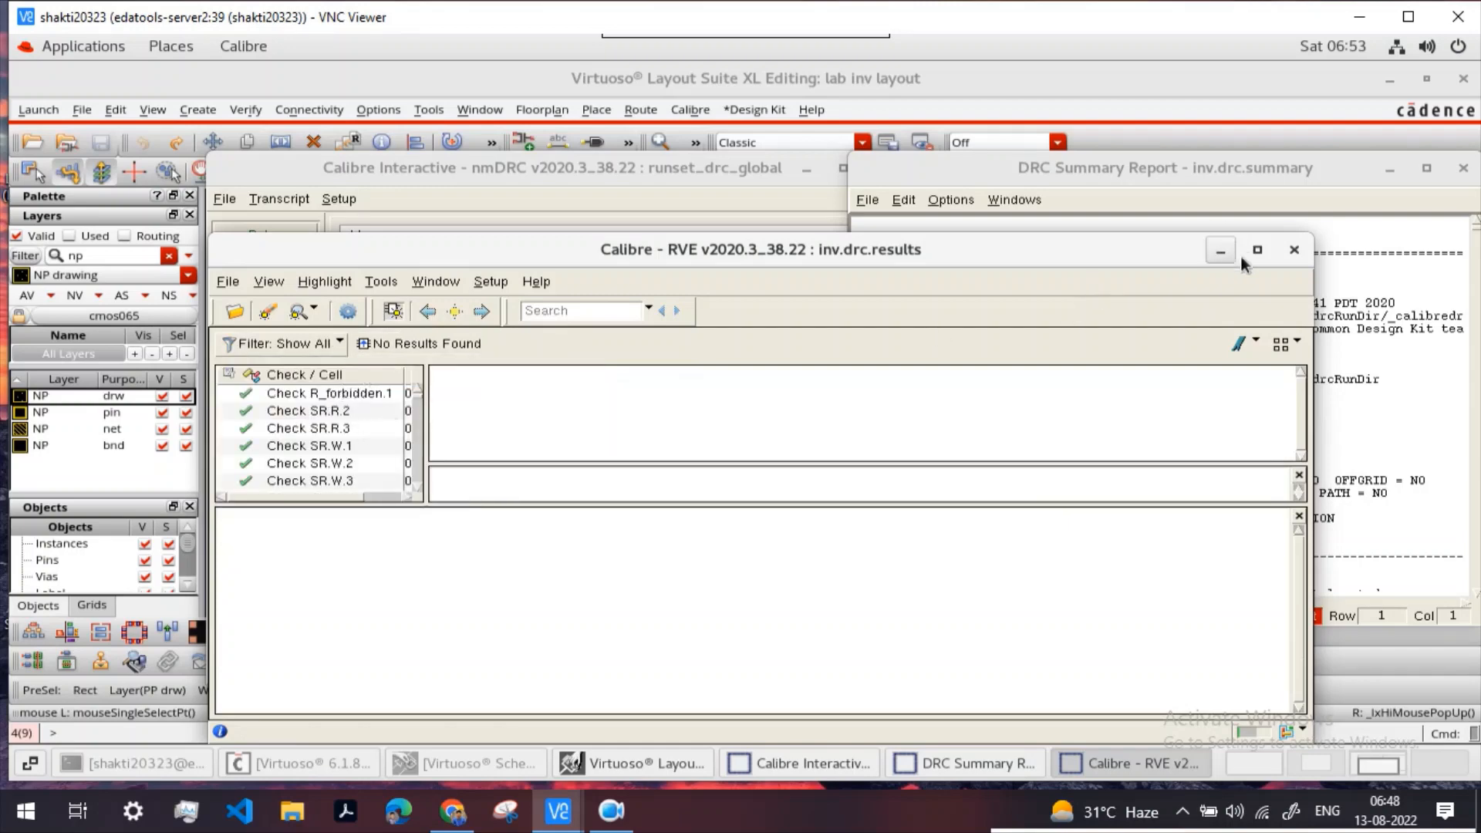
{"action": "left_click_drag", "start_coordinate": [1106, 263], "coordinate": [1121, 181]}
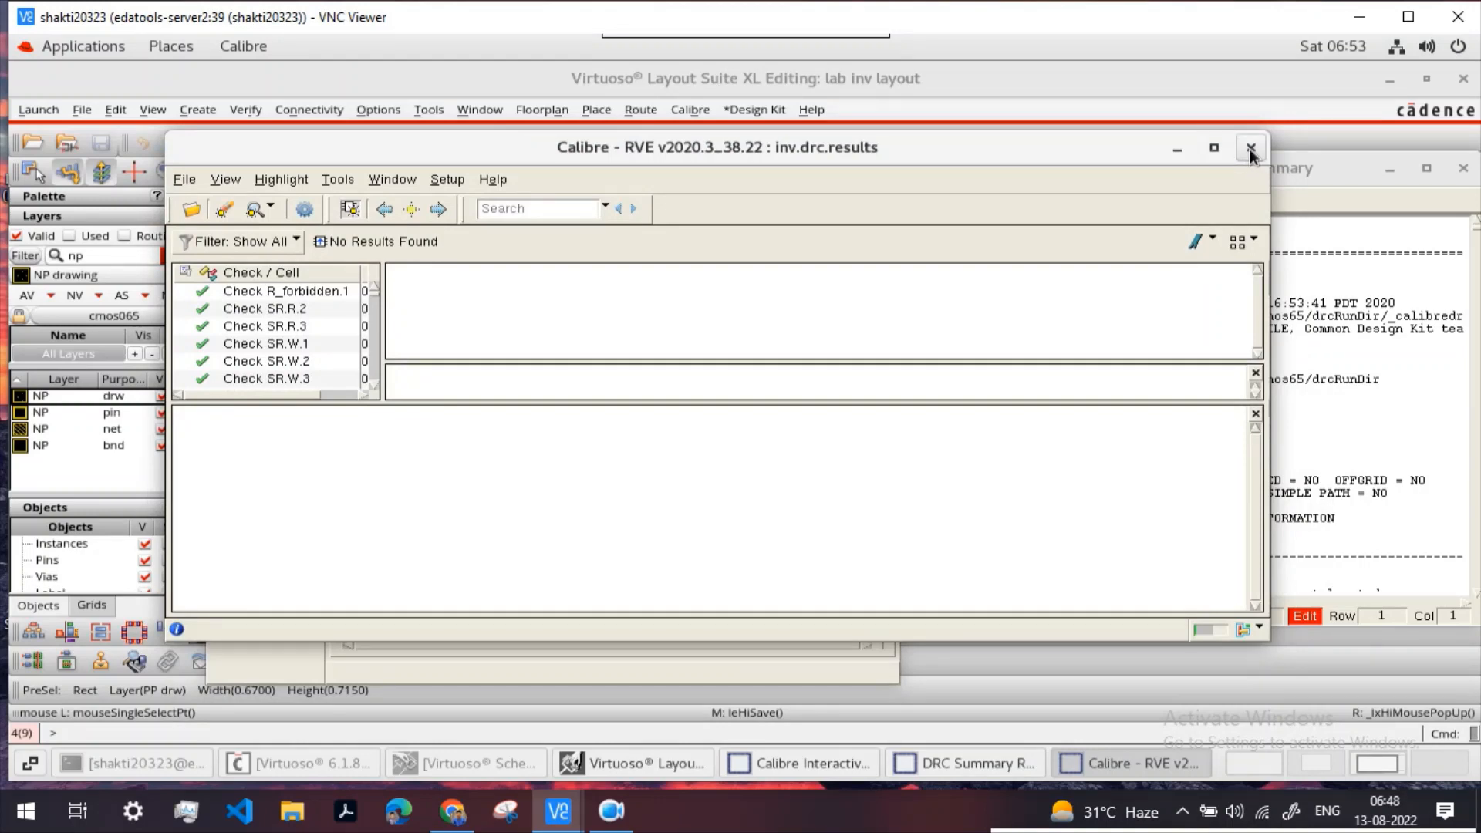
{"action": "left_click", "coordinate": [253, 244]}
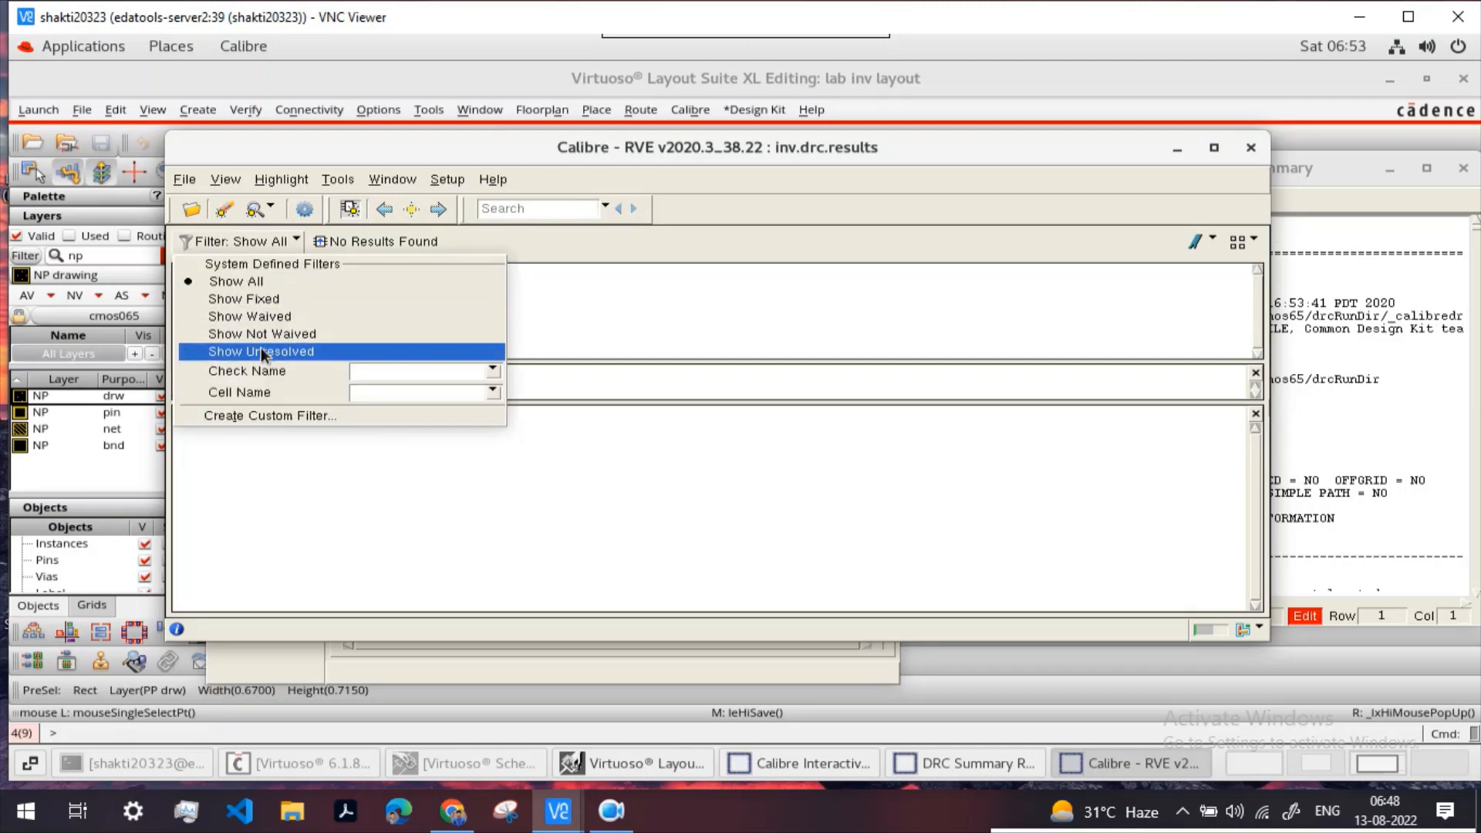
{"action": "left_click", "coordinate": [263, 345]}
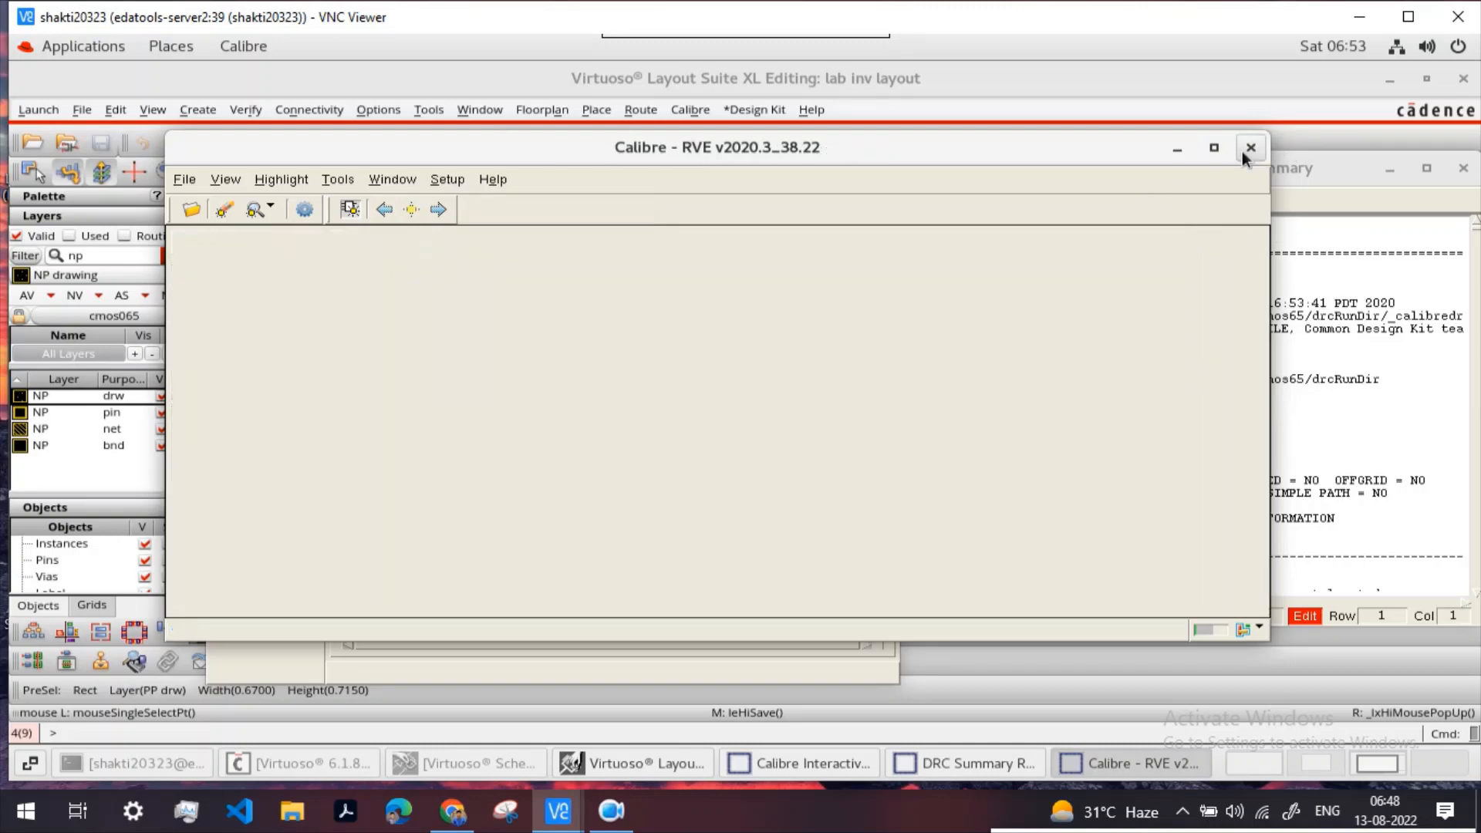
Step: Close the DRC results viewer, summary report and Calibre Interactive windows, saving the changes to the runset_drc_global runset file
{"action": "left_click", "coordinate": [1248, 149]}
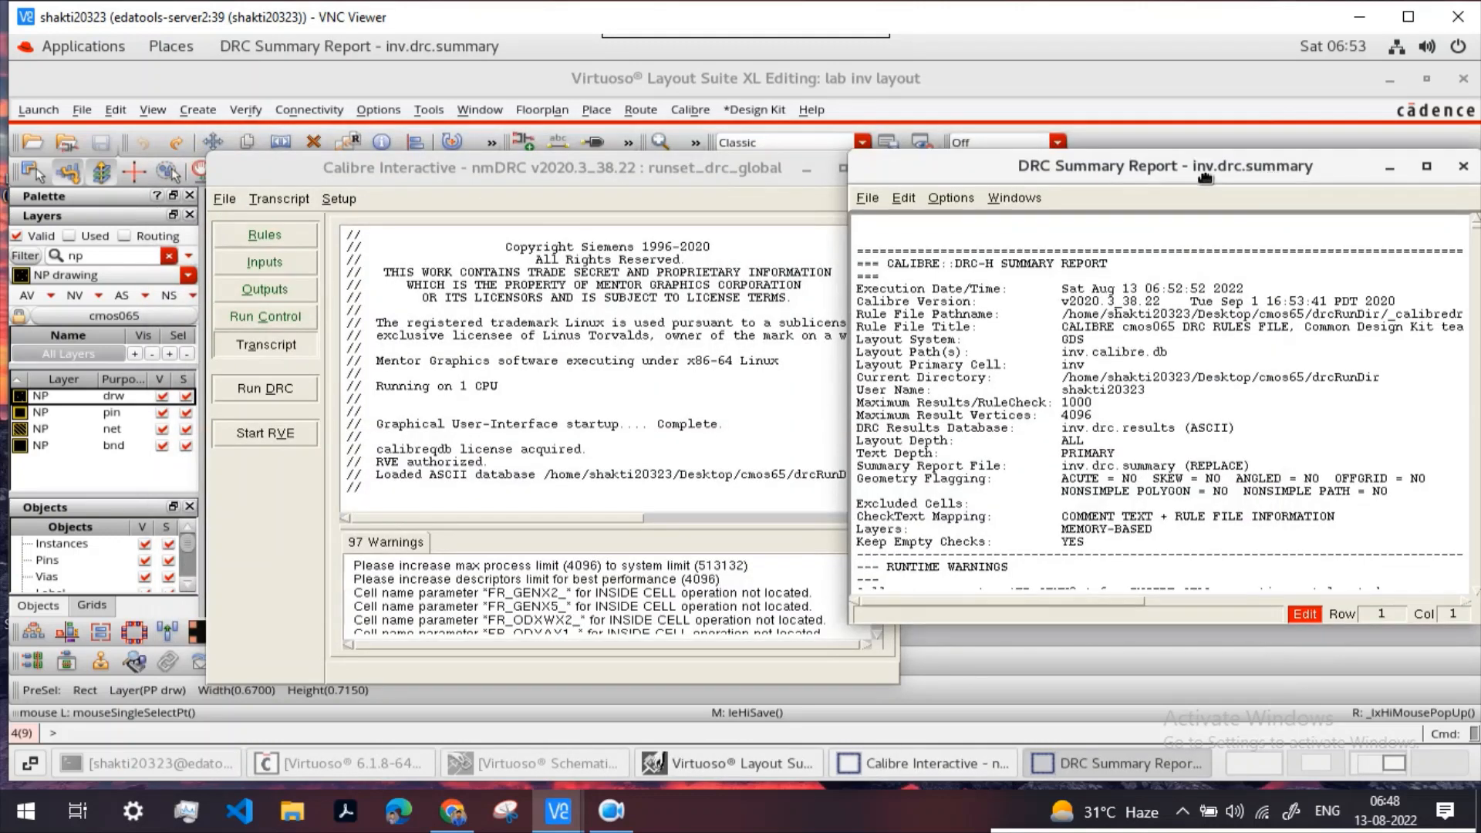
{"action": "left_click_drag", "start_coordinate": [1205, 177], "coordinate": [1082, 182]}
{"action": "left_click", "coordinate": [1278, 168]}
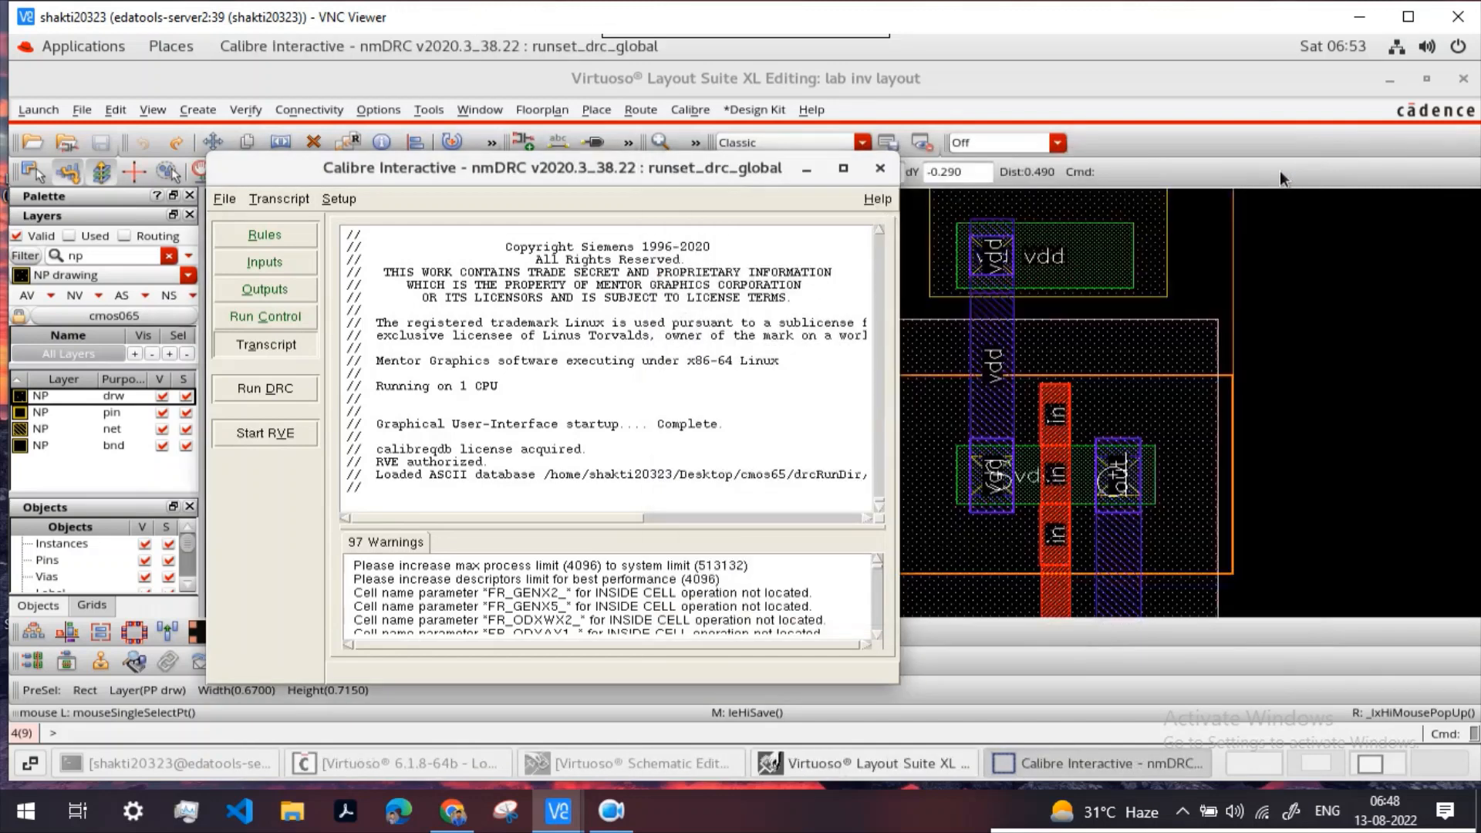
{"action": "left_click", "coordinate": [878, 169]}
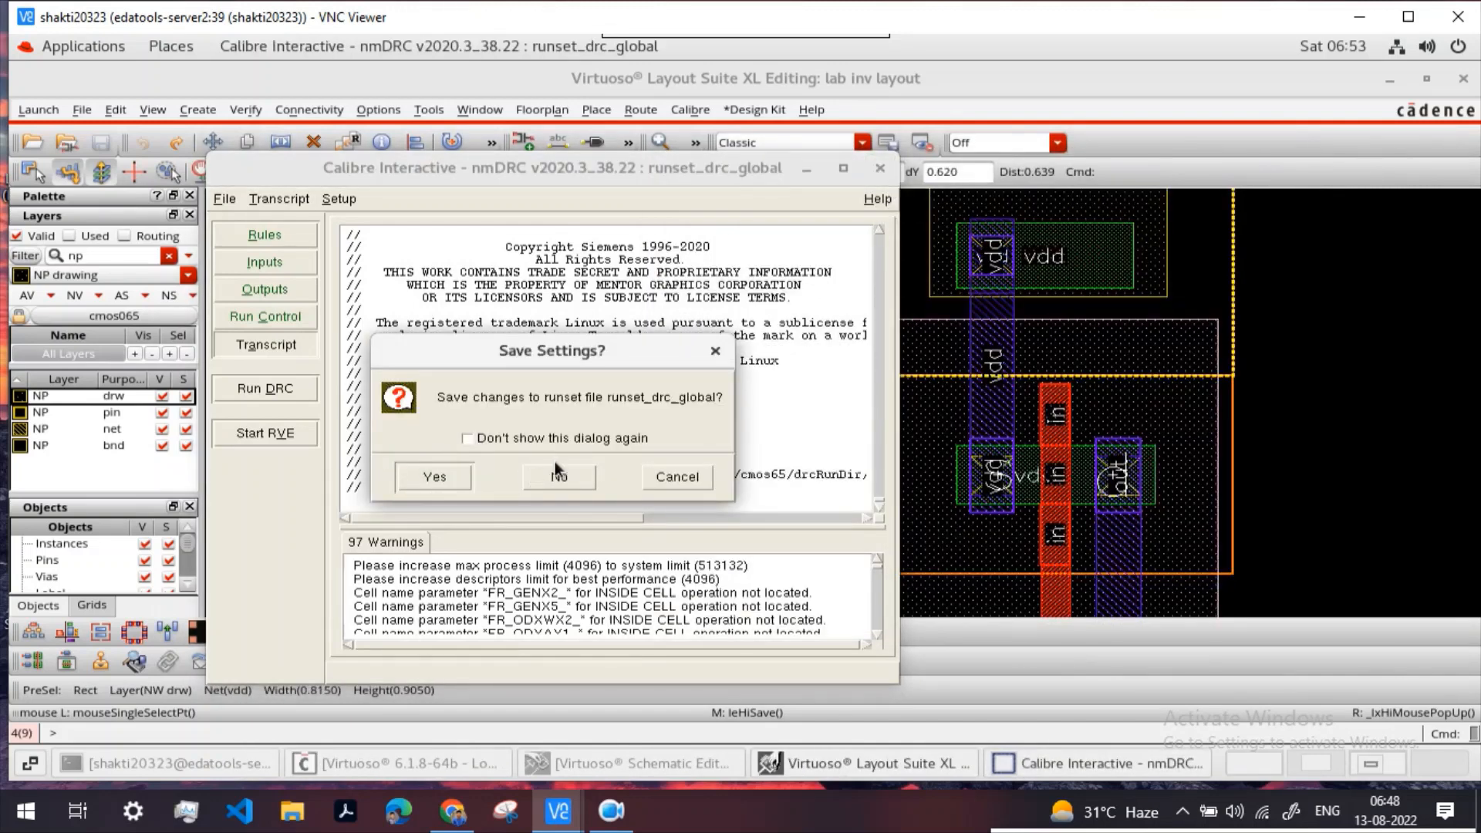
{"action": "left_click", "coordinate": [435, 478]}
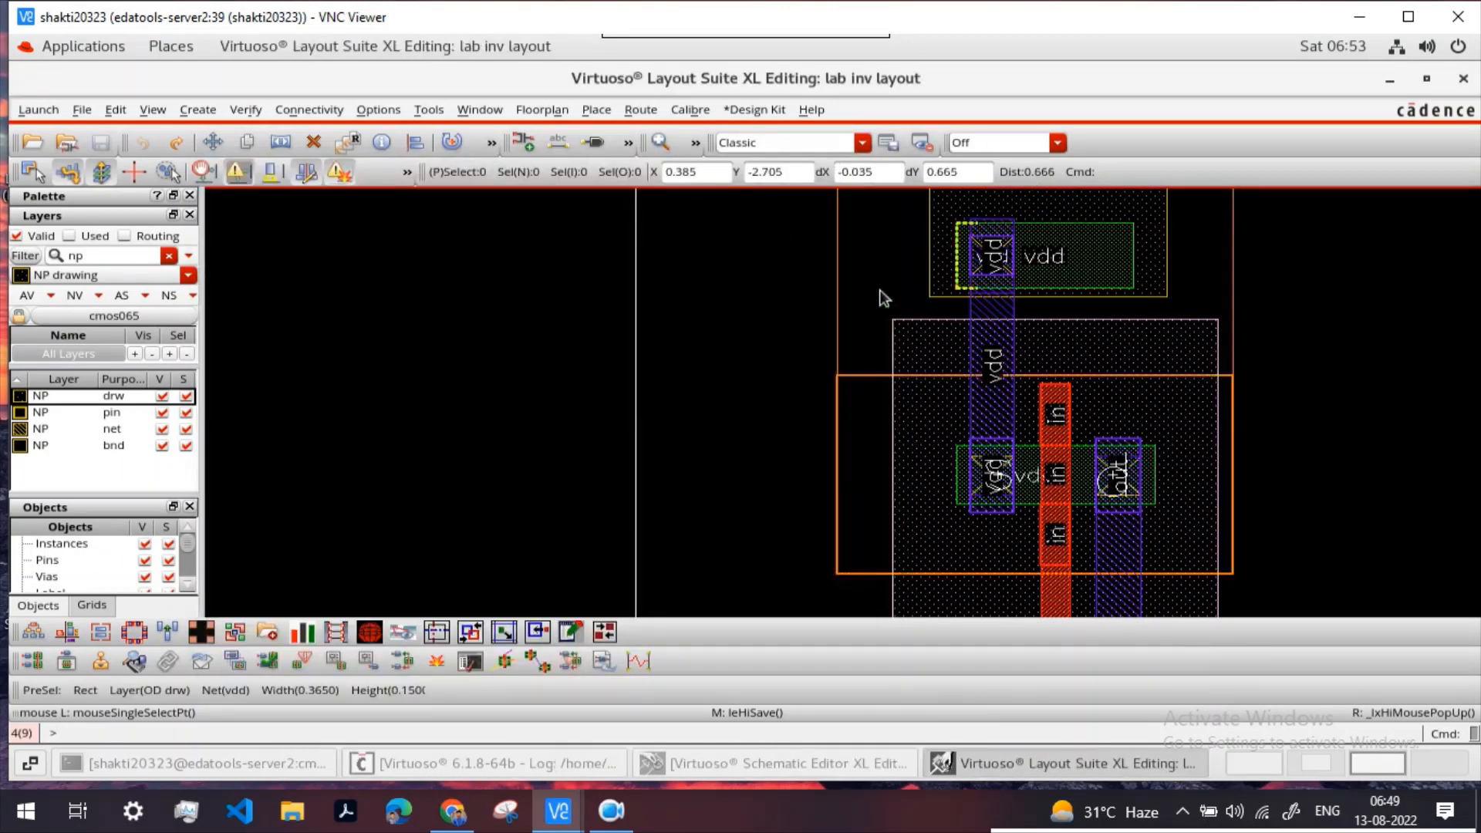
{"action": "scroll", "coordinate": [794, 327], "scroll_direction": "down", "scroll_amount": 3}
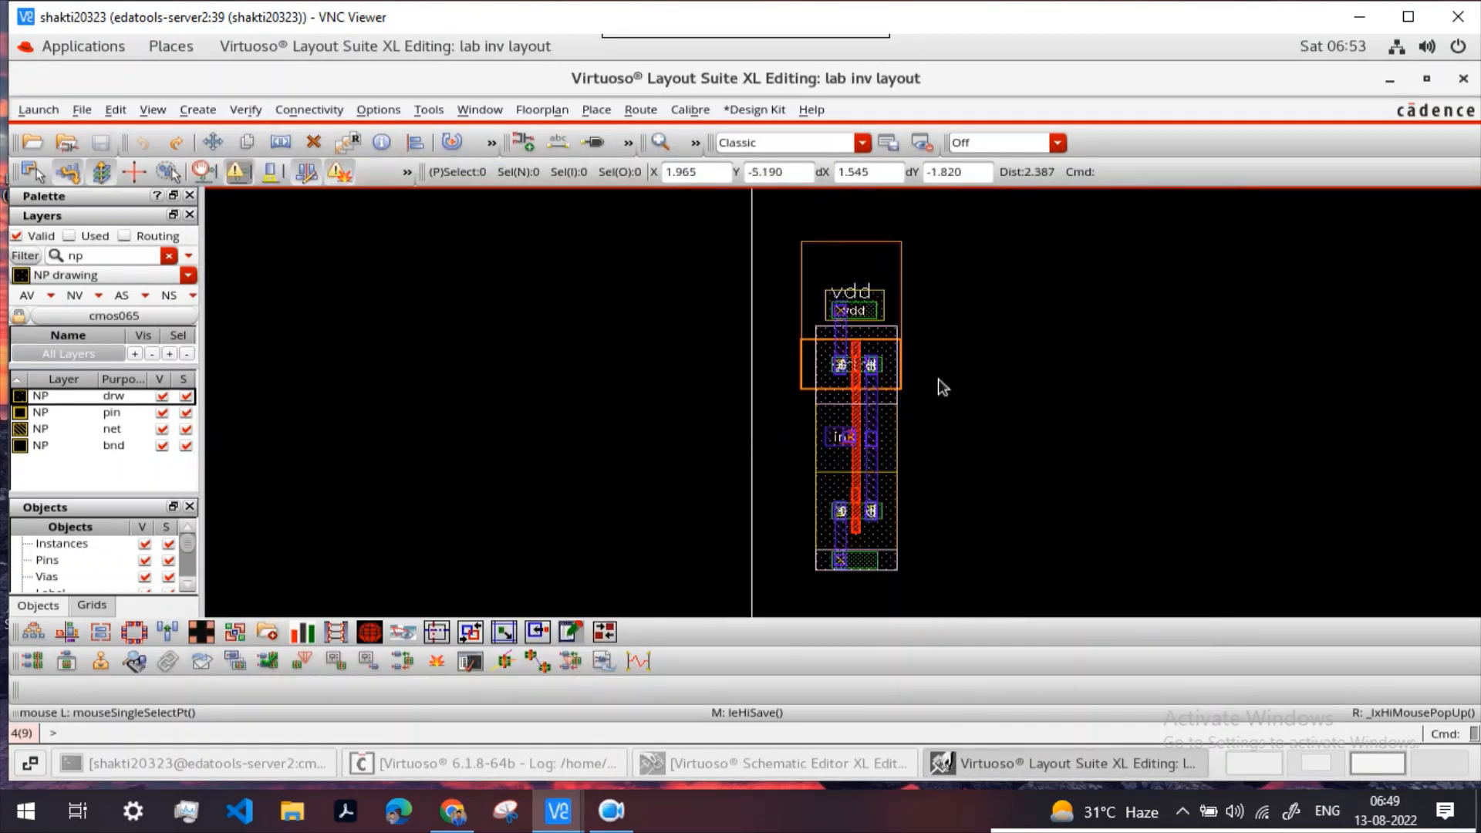
Step: Open Calibre nmLVS for the inv layout and load the runset_lvs_global runset from the lvsRunDir folder
{"action": "left_click", "coordinate": [694, 108]}
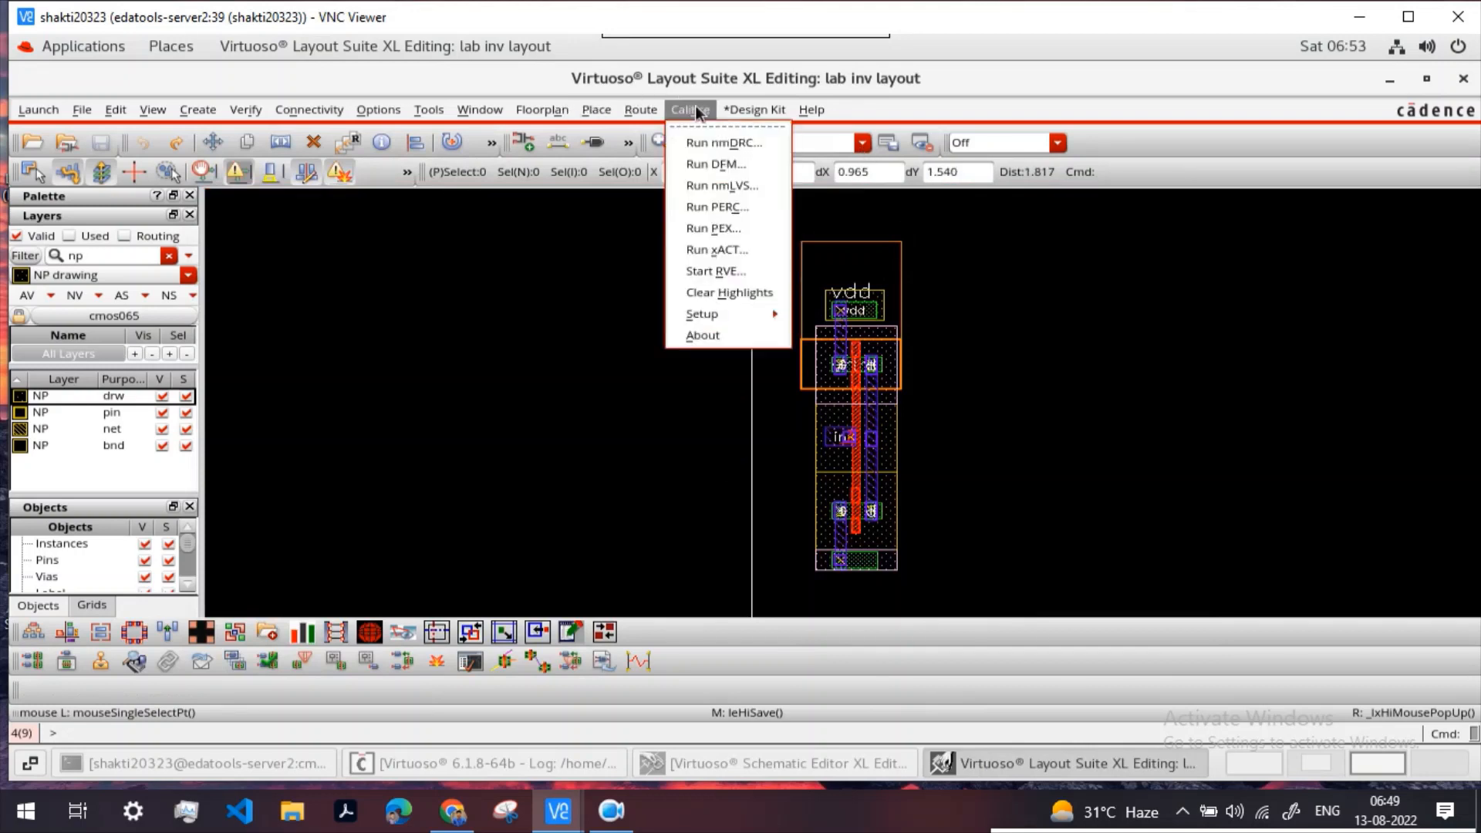
{"action": "left_click", "coordinate": [728, 188]}
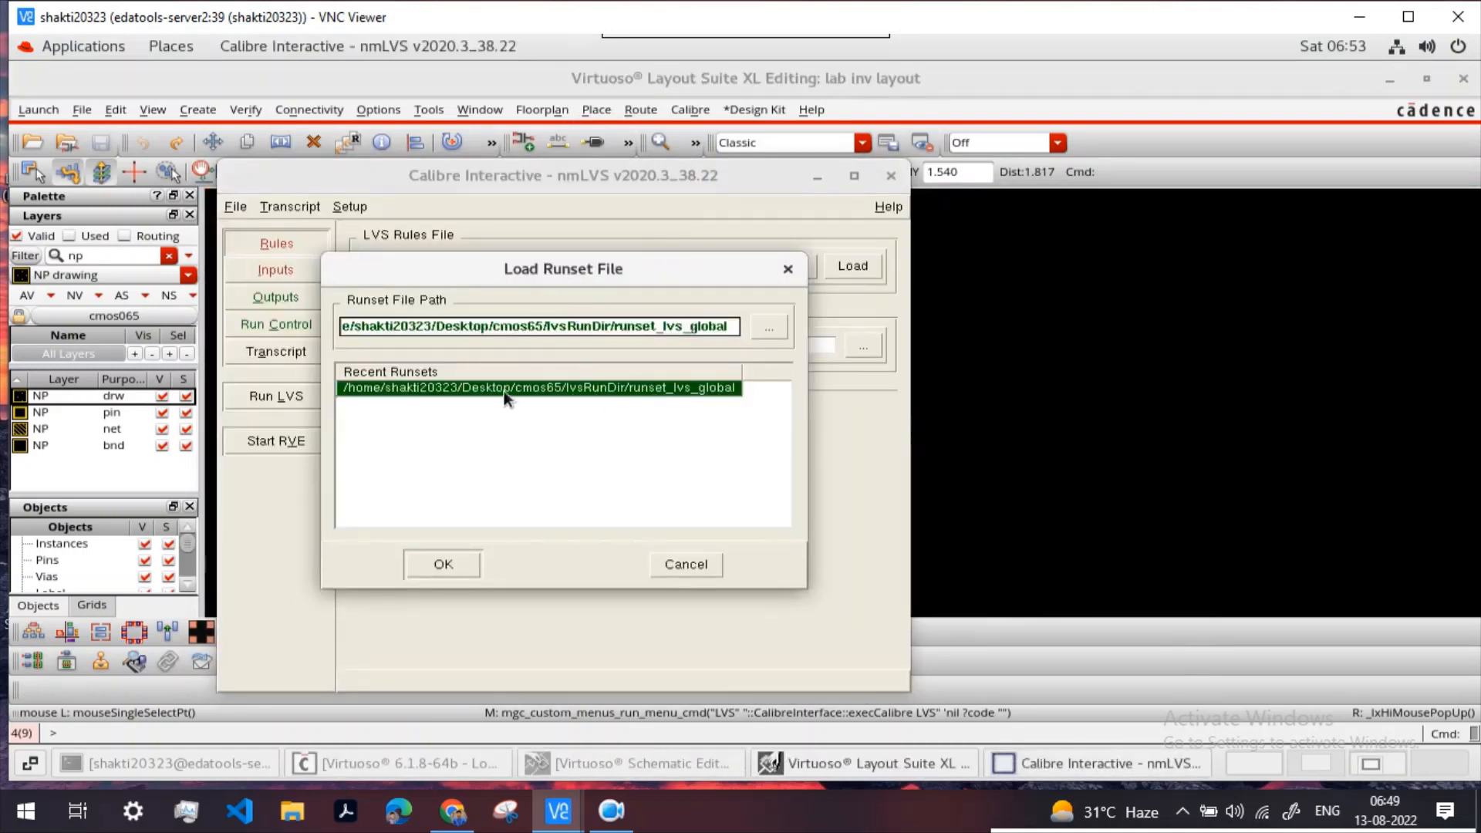
{"action": "left_click_drag", "start_coordinate": [356, 328], "coordinate": [433, 330]}
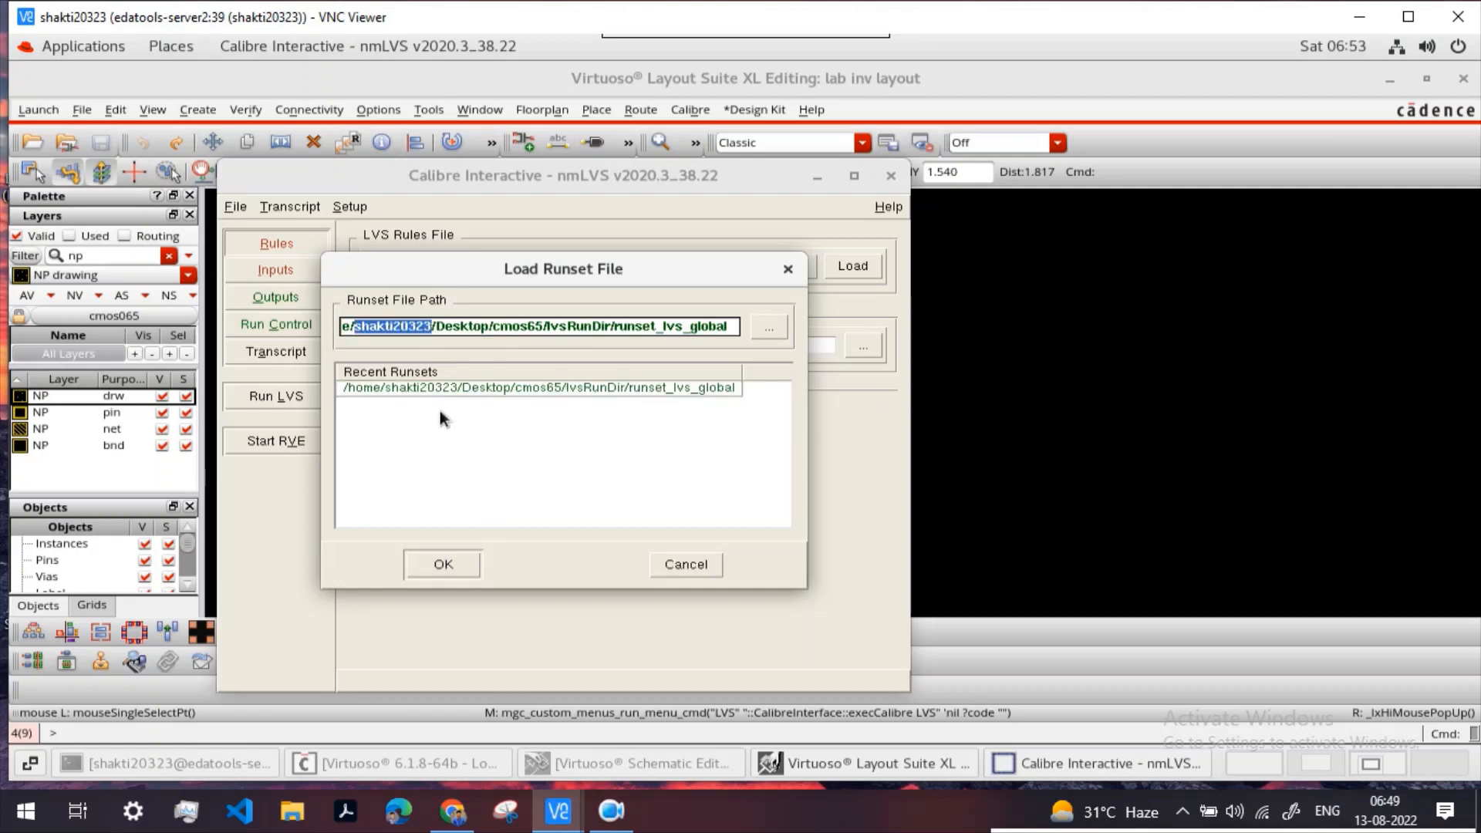
{"action": "left_click", "coordinate": [478, 464]}
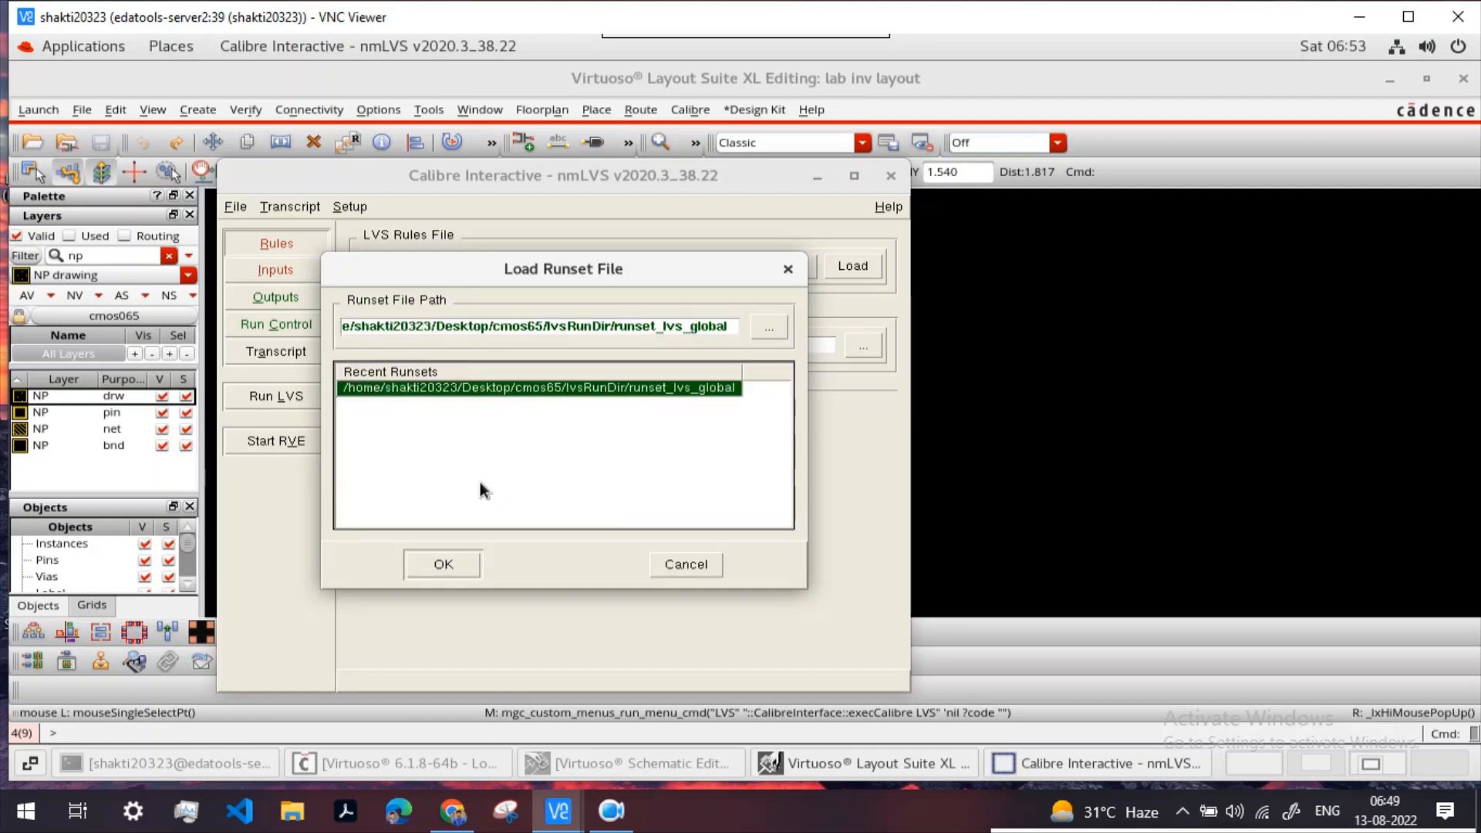
{"action": "left_click", "coordinate": [456, 569]}
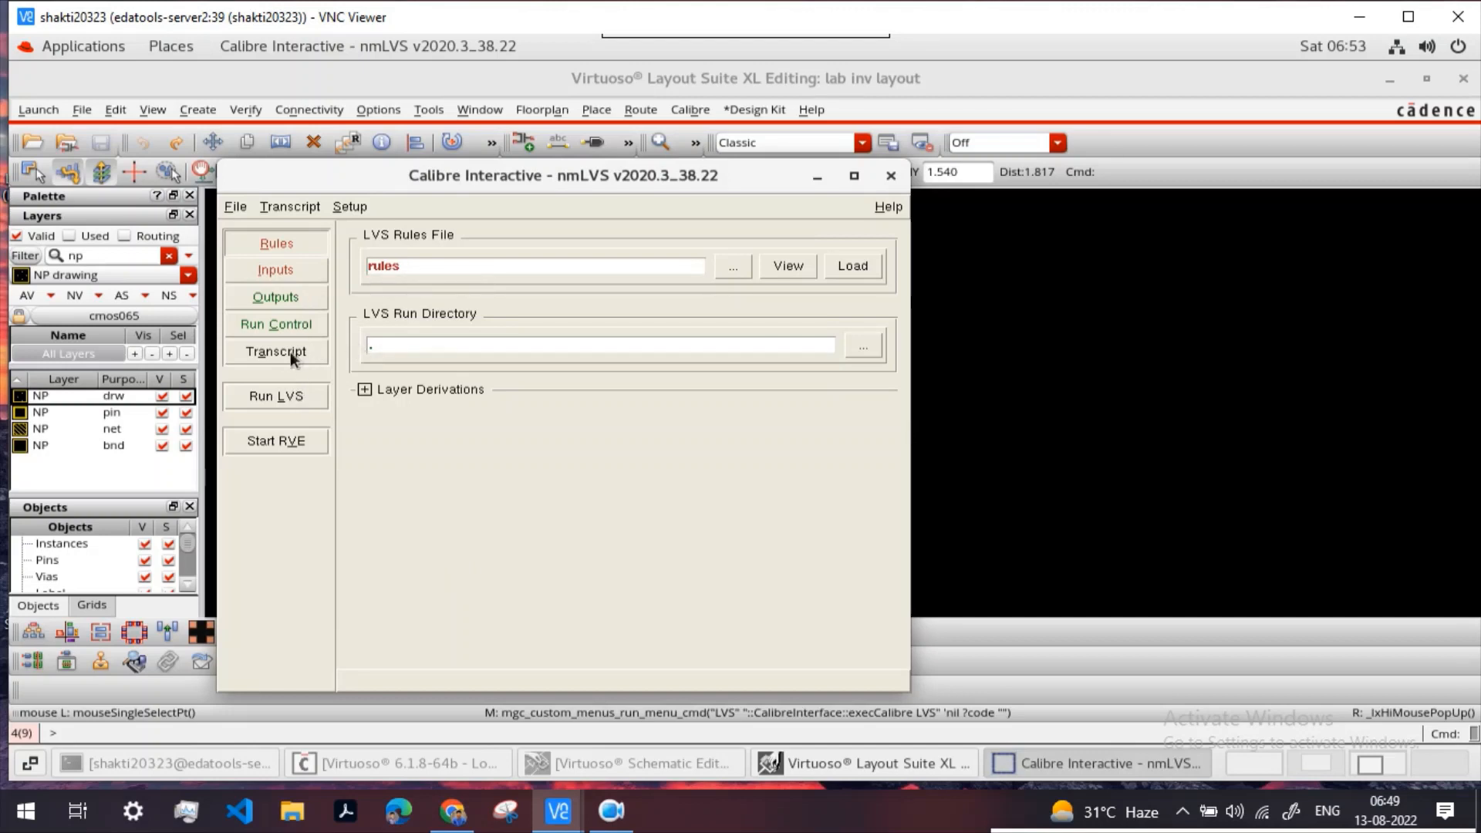
Step: Try to run LVS with the runset's default run directory, agreeing to create the missing folder
{"action": "left_click", "coordinate": [271, 396]}
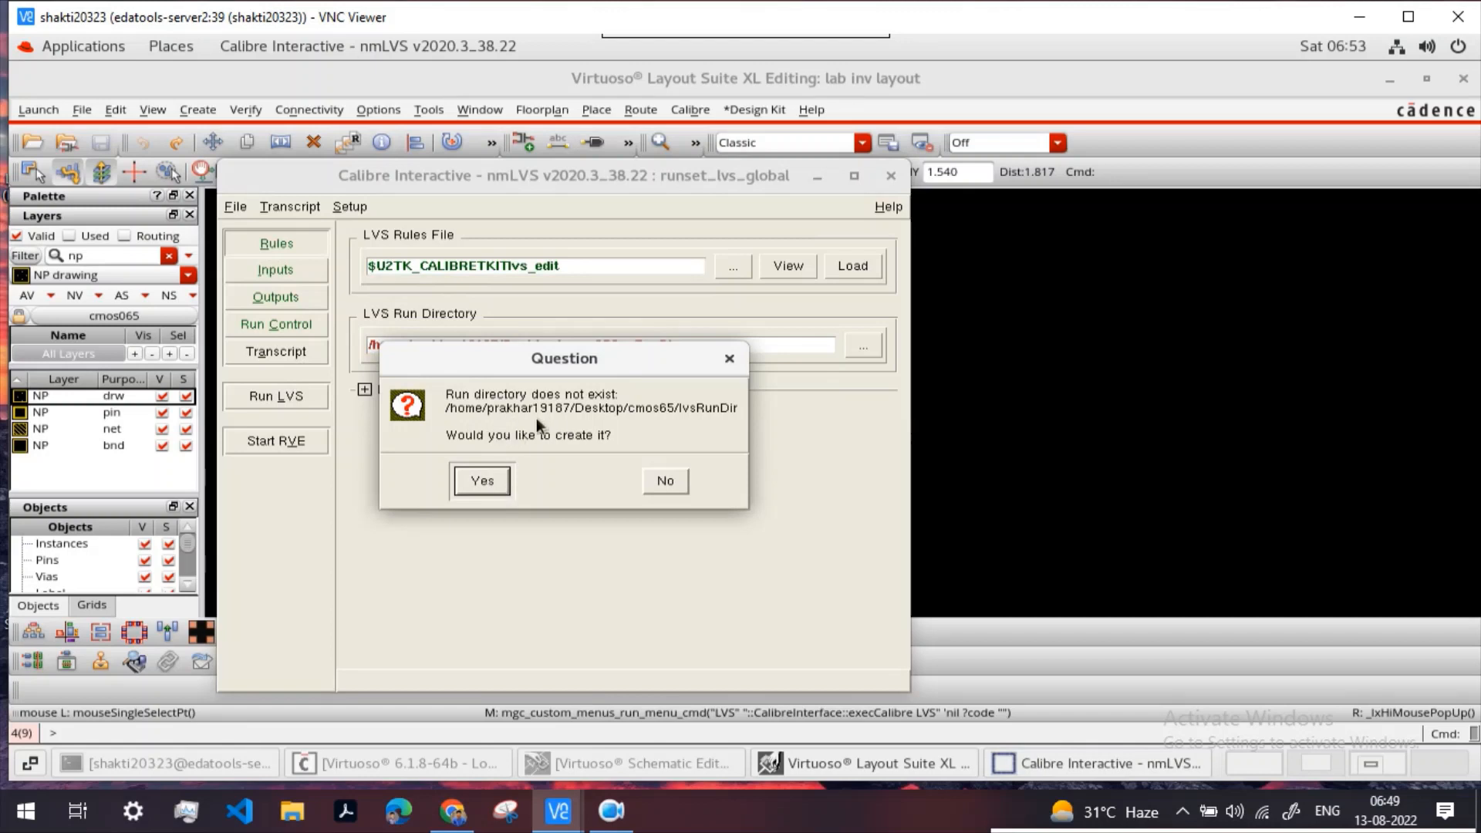
{"action": "left_click", "coordinate": [480, 482]}
{"action": "left_click", "coordinate": [562, 471]}
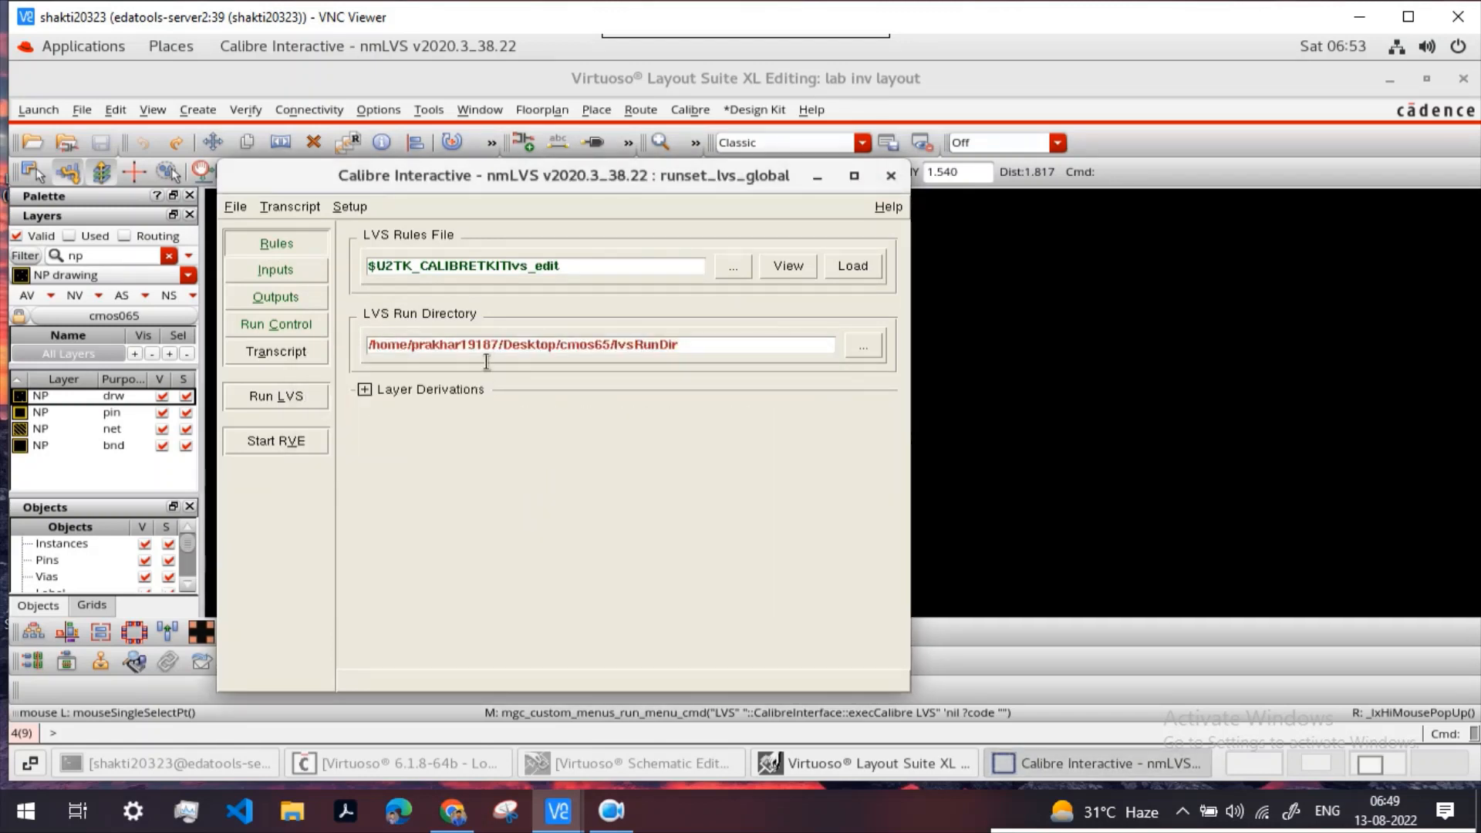
Step: Set the LVS run directory to Desktop/cmos65/lvsRunDir under the current user's home folder by replacing the username in the path
{"action": "left_click", "coordinate": [503, 345]}
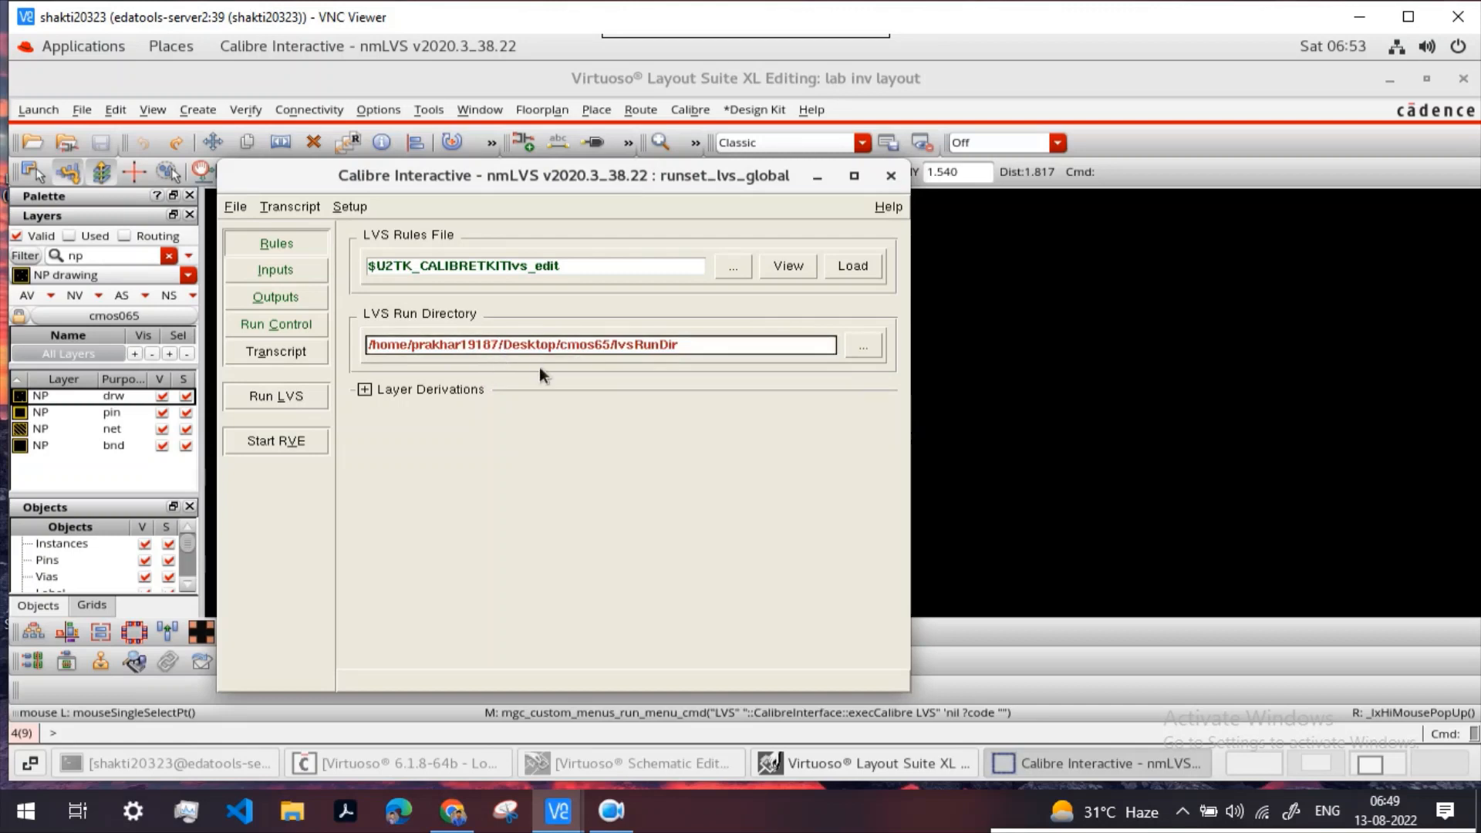
{"action": "key", "text": "BackSpace"}
{"action": "key", "text": "BackSpace"}
{"action": "key", "text": "BackSpace"}
{"action": "key", "text": "BackSpace"}
{"action": "key", "text": "BackSpace"}
{"action": "key", "text": "BackSpace"}
{"action": "key", "text": "BackSpace"}
{"action": "key", "text": "BackSpace"}
{"action": "key", "text": "BackSpace"}
{"action": "key", "text": "BackSpace"}
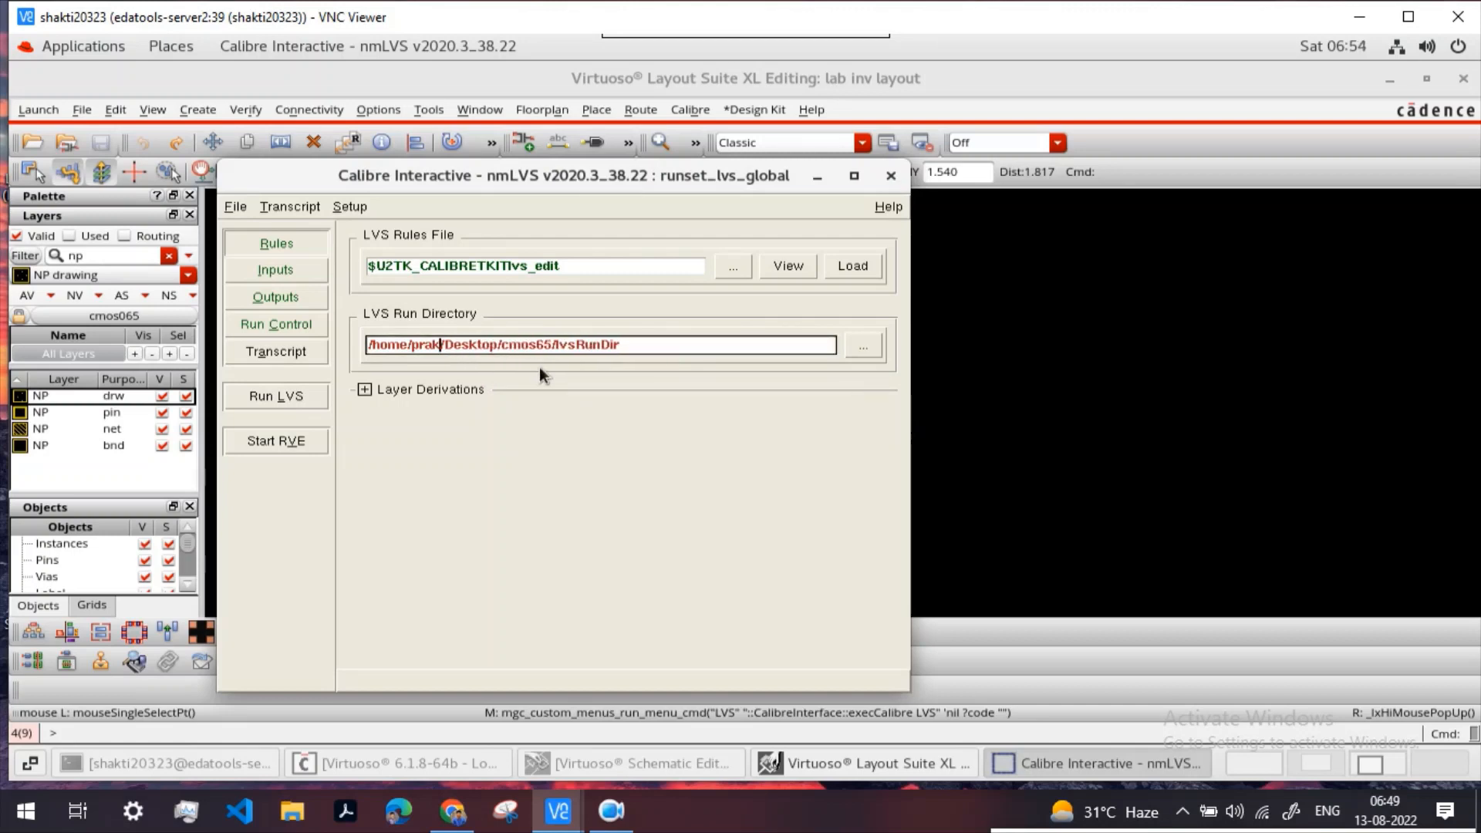
{"action": "key", "text": "BackSpace"}
{"action": "key", "text": "BackSpace"}
{"action": "type", "text": "shak"}
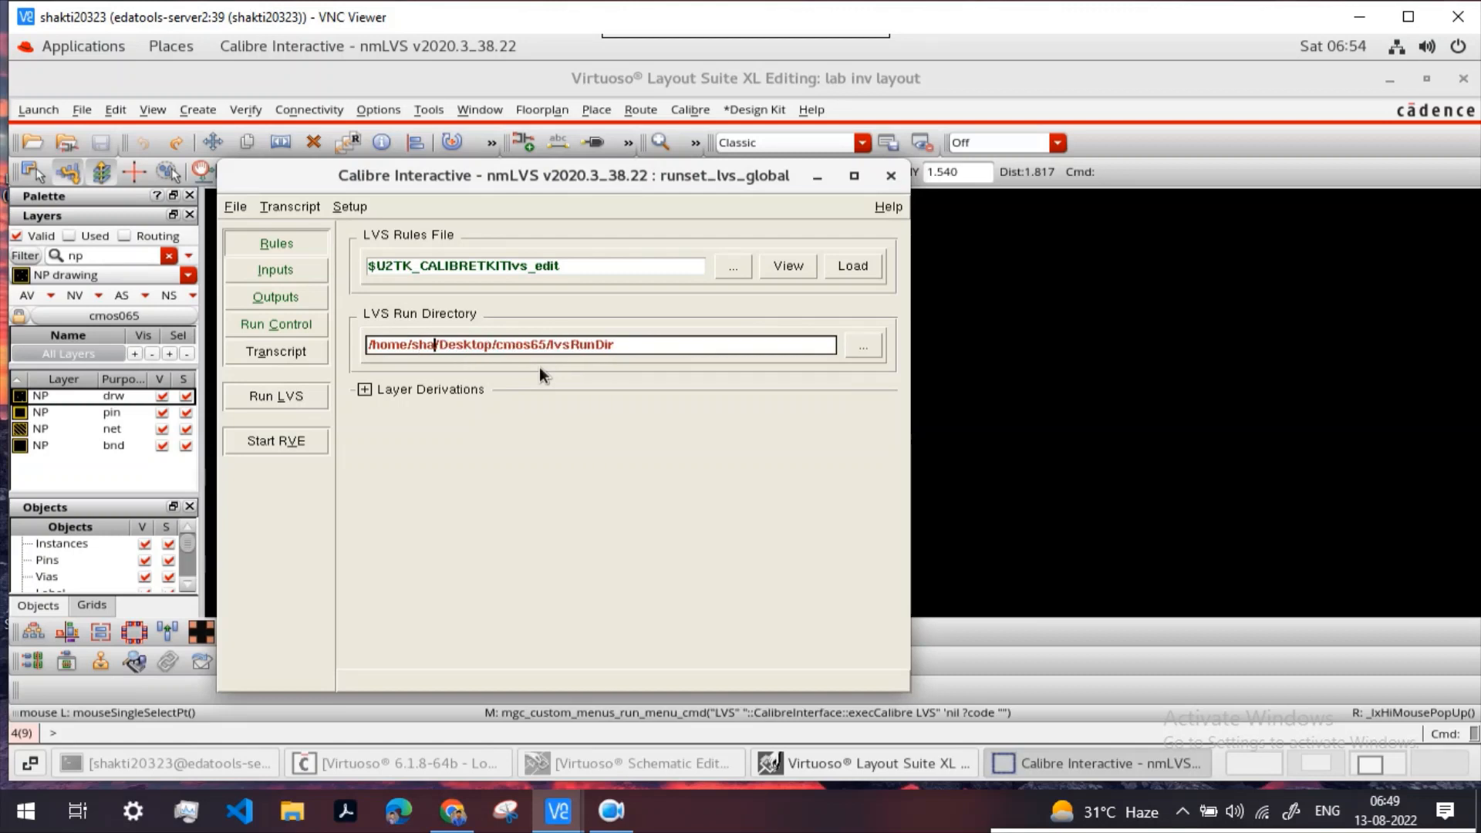
{"action": "type", "text": "ti20323"}
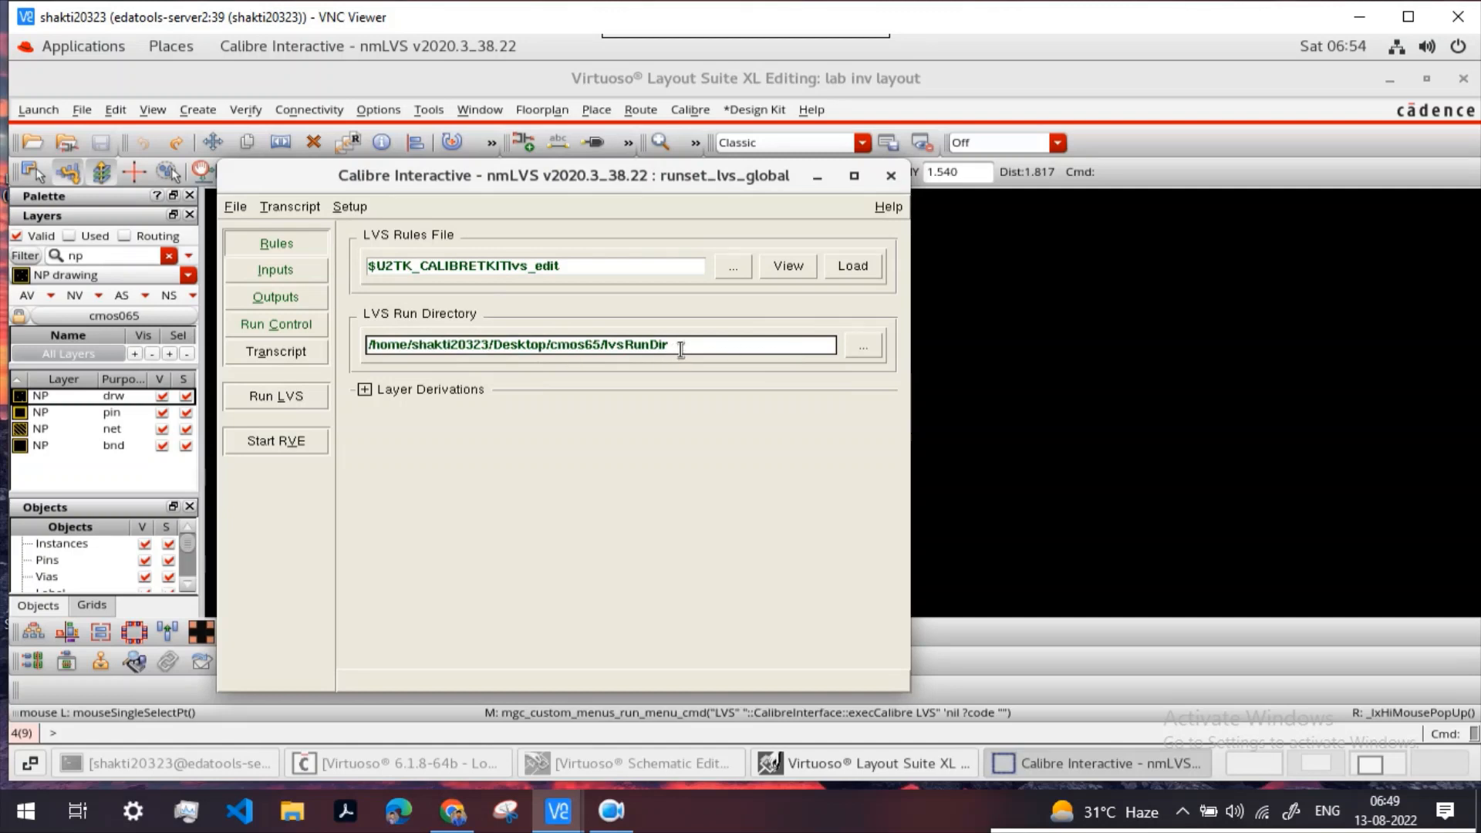
Step: Run LVS on the inv cell, overwriting the layout file inv.calibre.db and the source file inv.src.net
{"action": "left_click", "coordinate": [489, 345]}
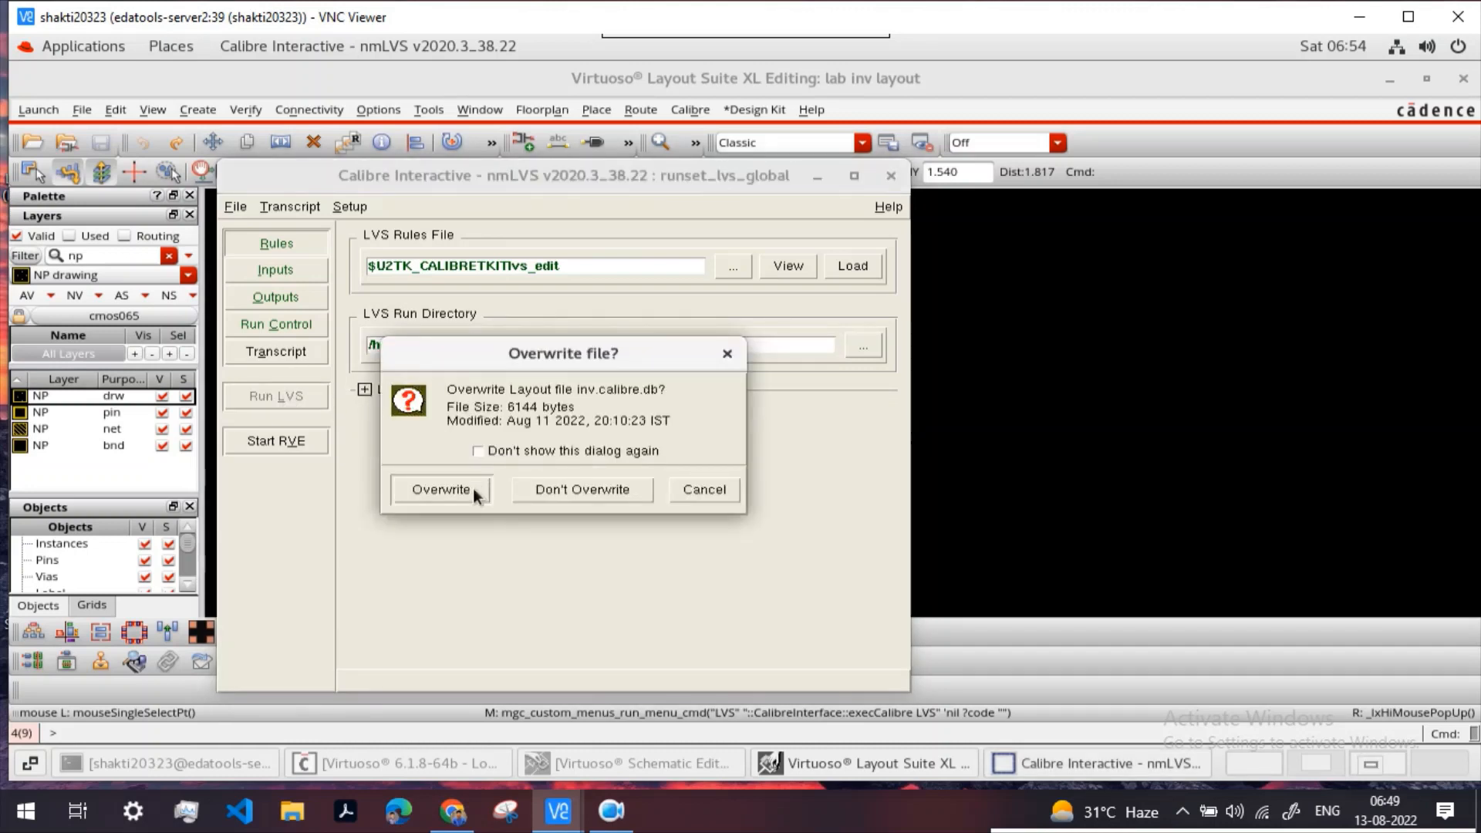
{"action": "left_click", "coordinate": [461, 491]}
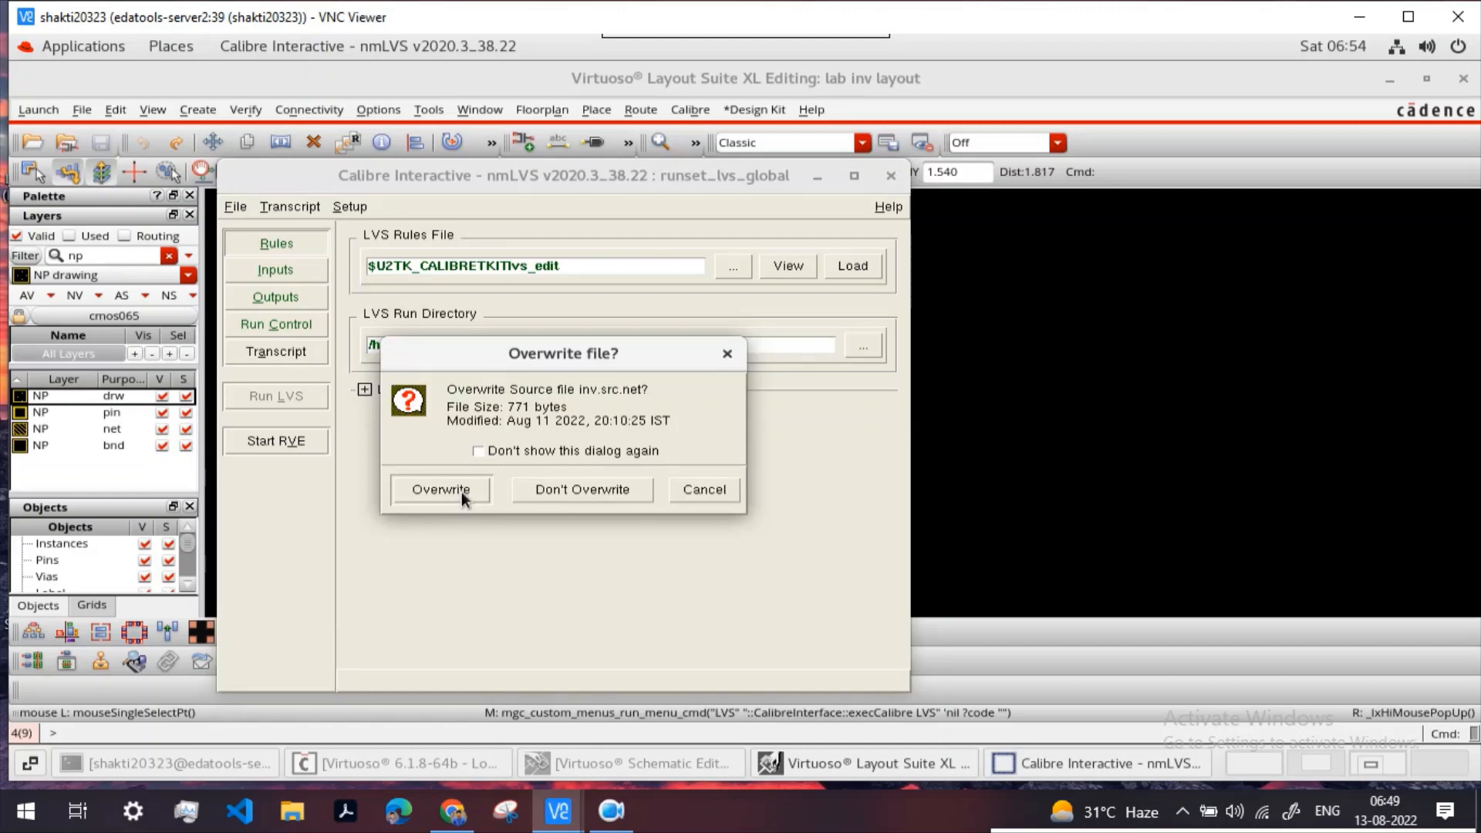
{"action": "left_click", "coordinate": [464, 489]}
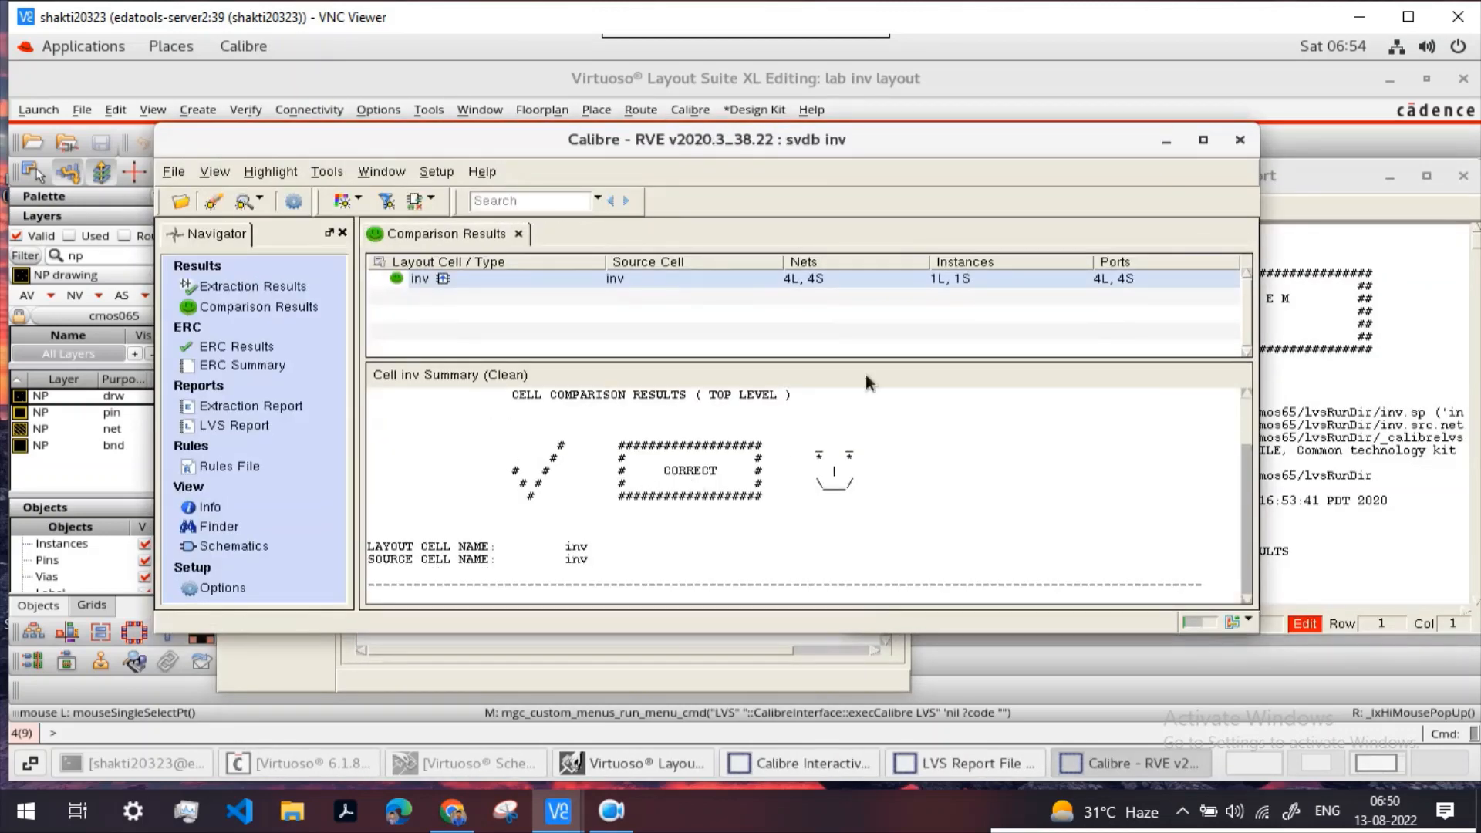
Step: Maximize the LVS results viewer and review the inv cell's comparison summary, including its port, net and instance counts
{"action": "left_click", "coordinate": [1202, 141]}
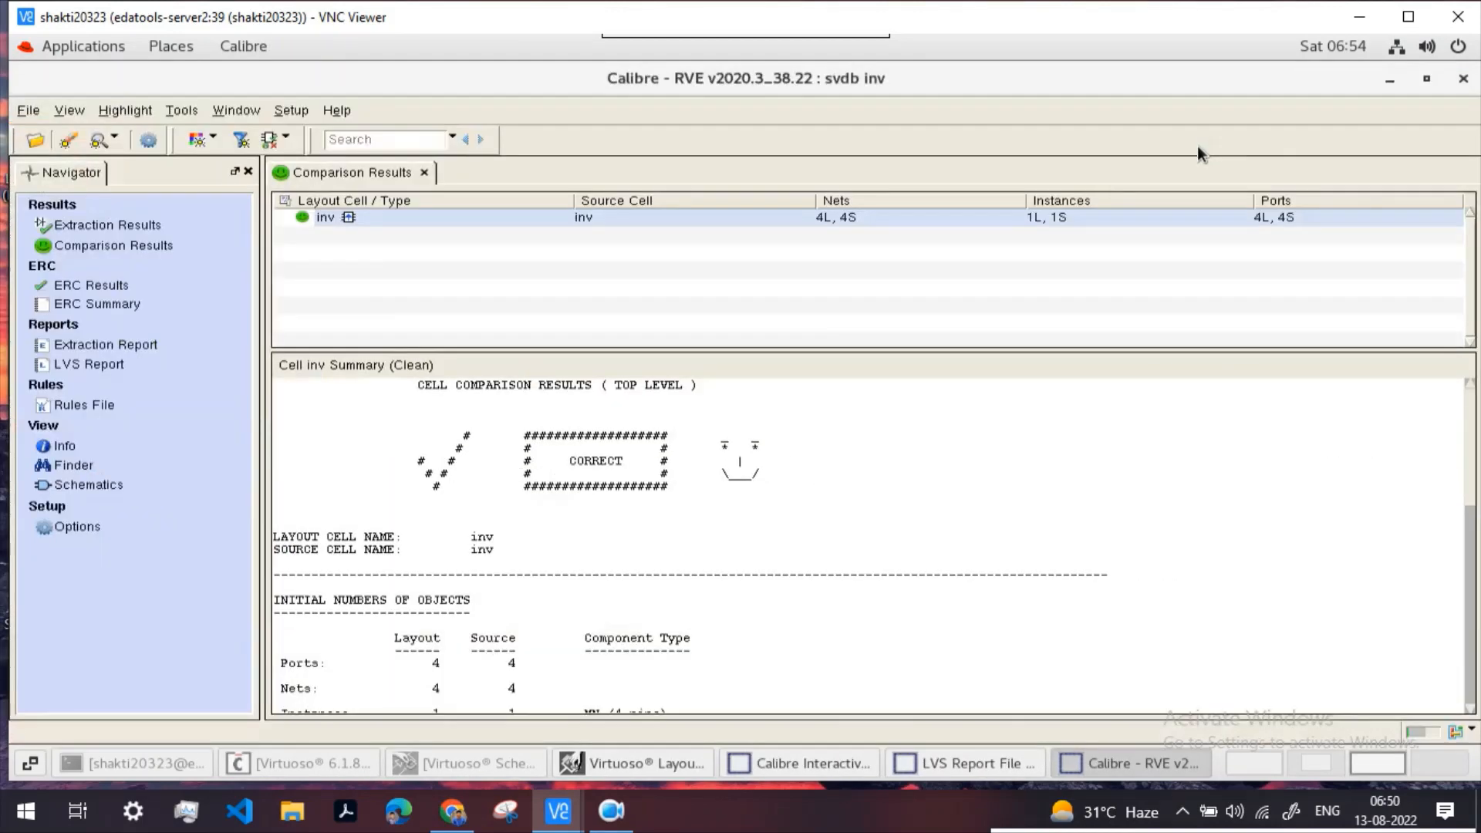
{"action": "scroll", "coordinate": [512, 539], "scroll_direction": "down", "scroll_amount": 4}
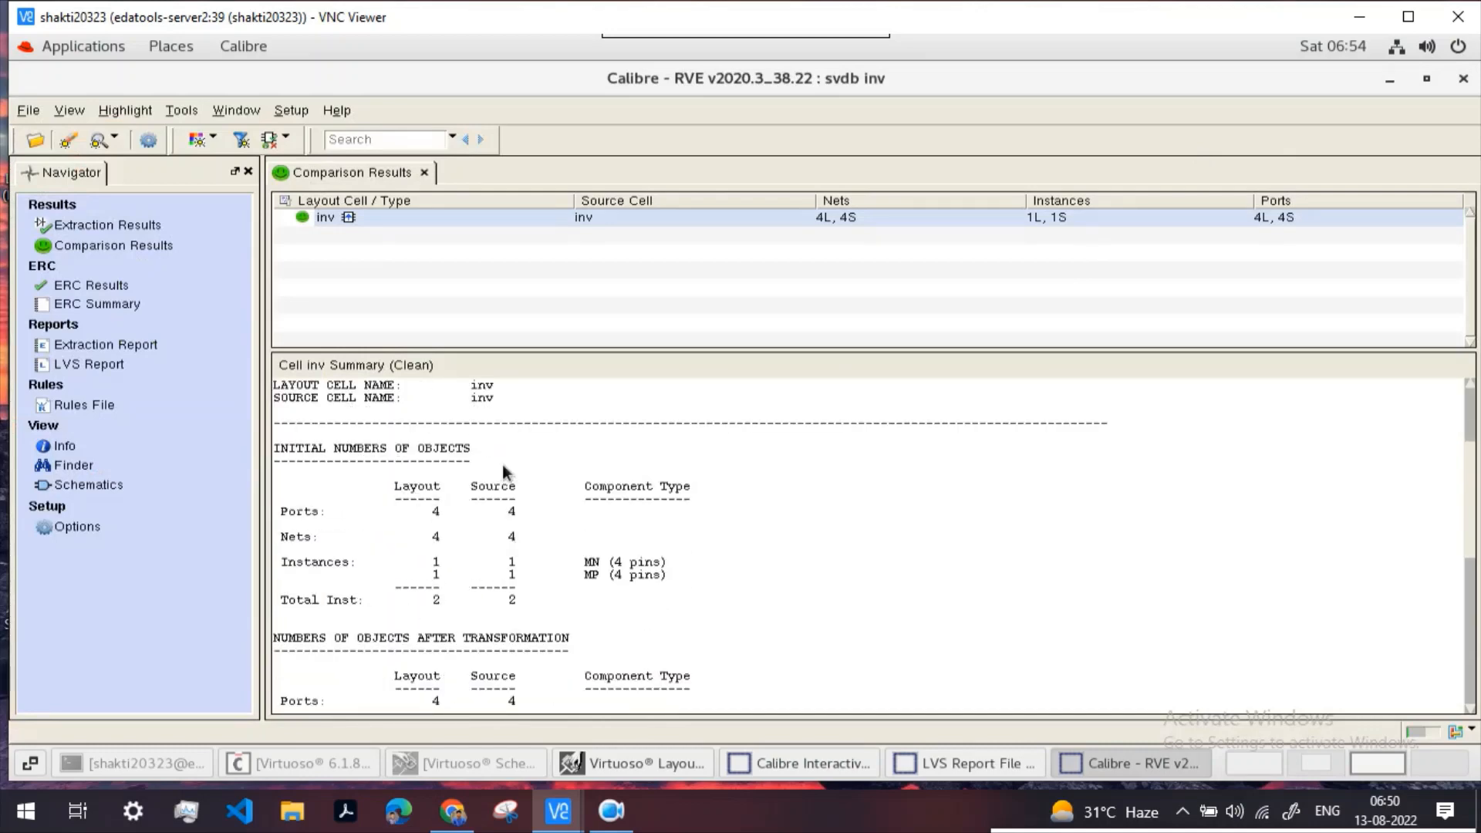
{"action": "scroll", "coordinate": [576, 534], "scroll_direction": "down", "scroll_amount": 3}
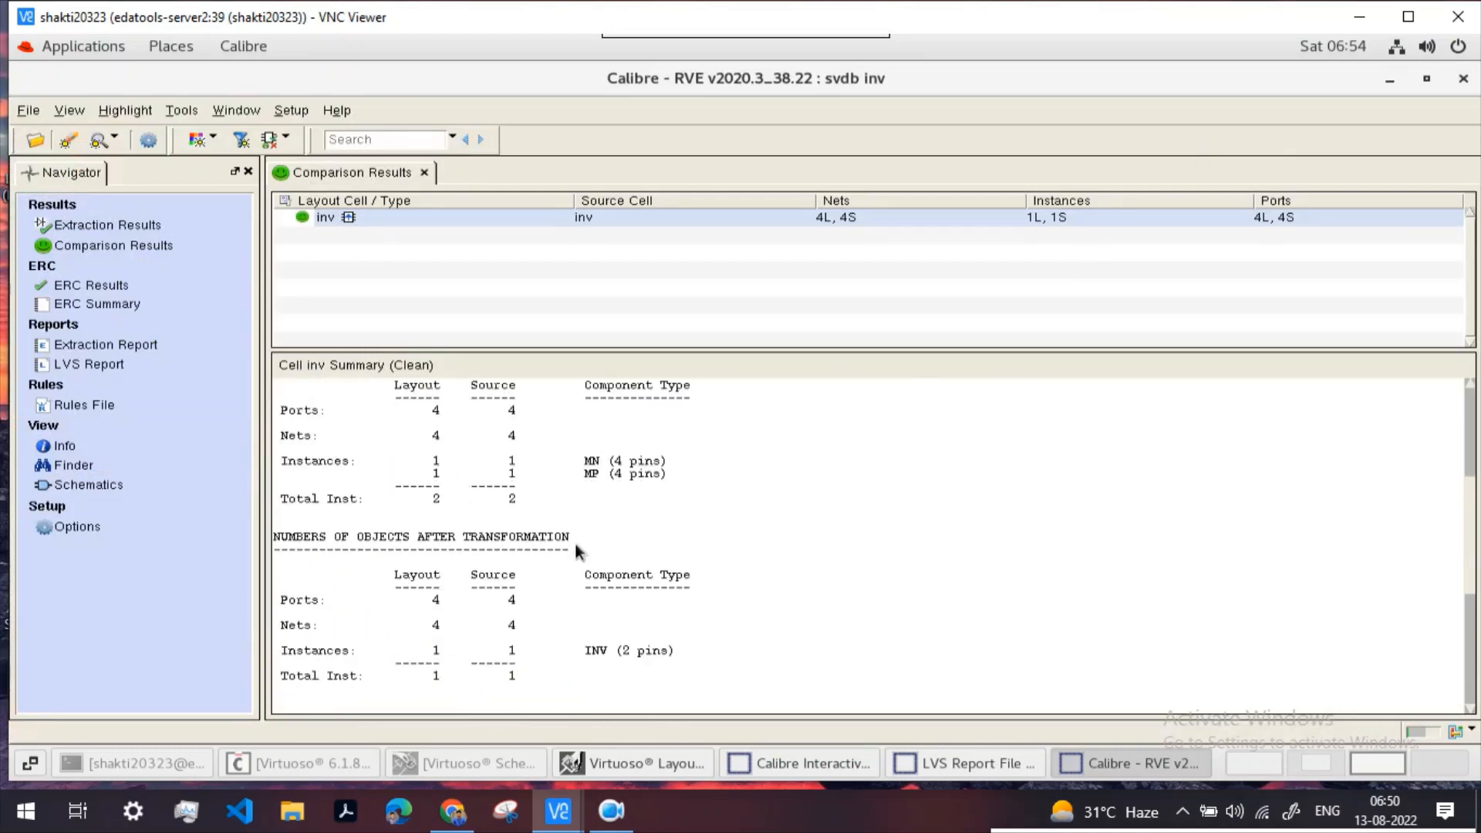
{"action": "scroll", "coordinate": [557, 539], "scroll_direction": "up", "scroll_amount": 6}
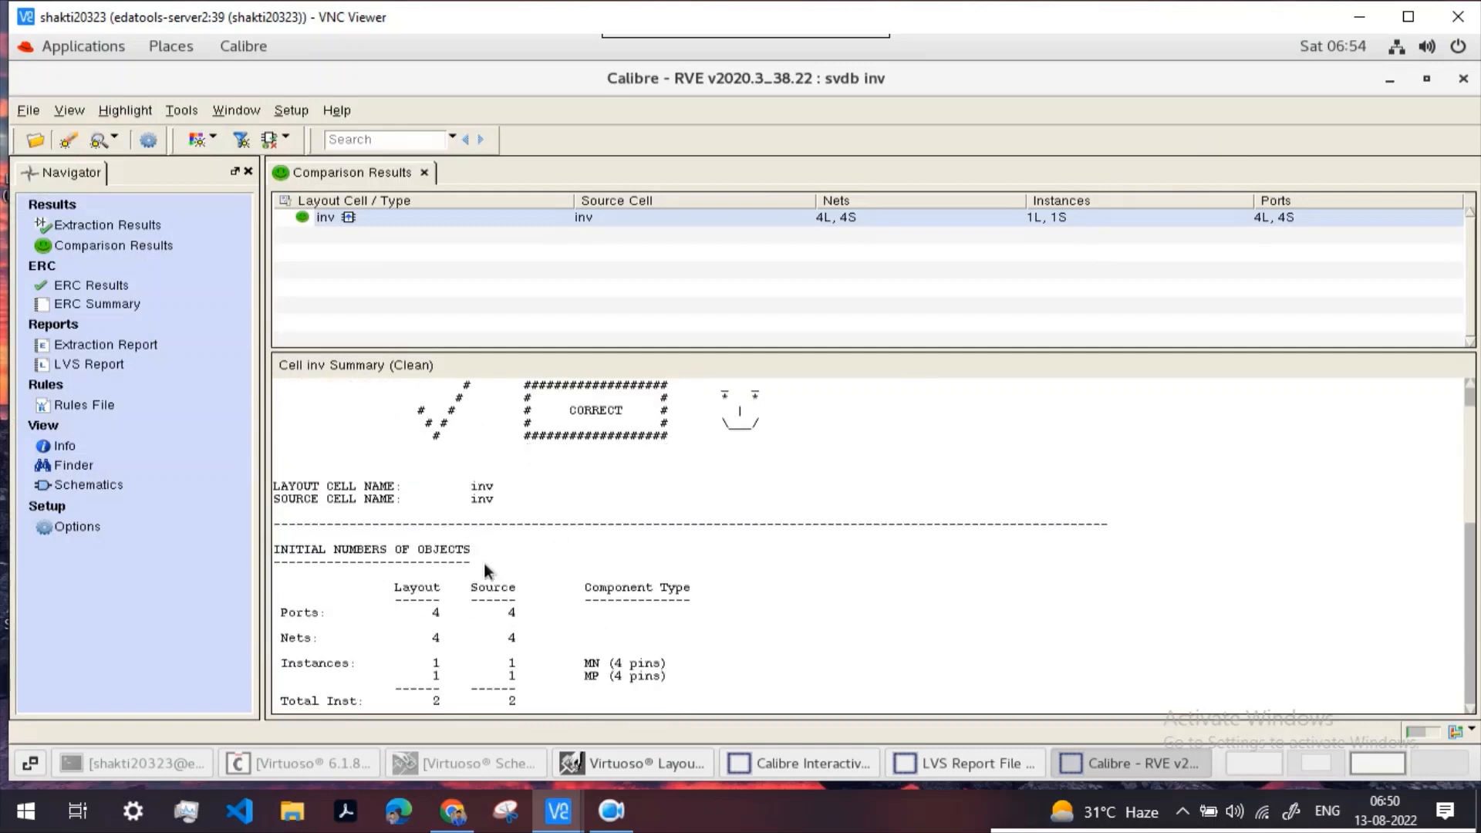
{"action": "scroll", "coordinate": [483, 575], "scroll_direction": "up", "scroll_amount": 2}
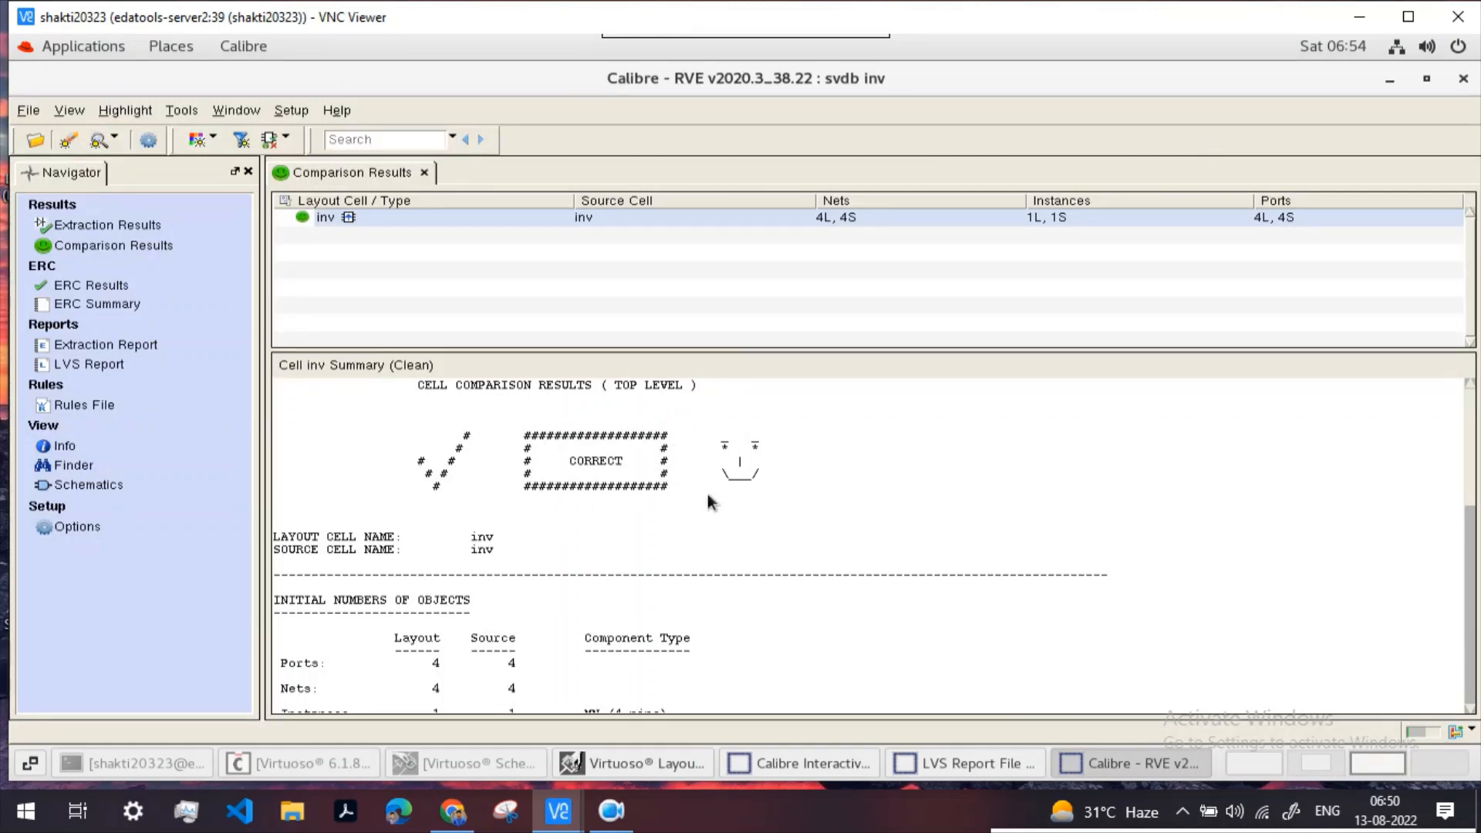
{"action": "scroll", "coordinate": [725, 516], "scroll_direction": "down", "scroll_amount": 5}
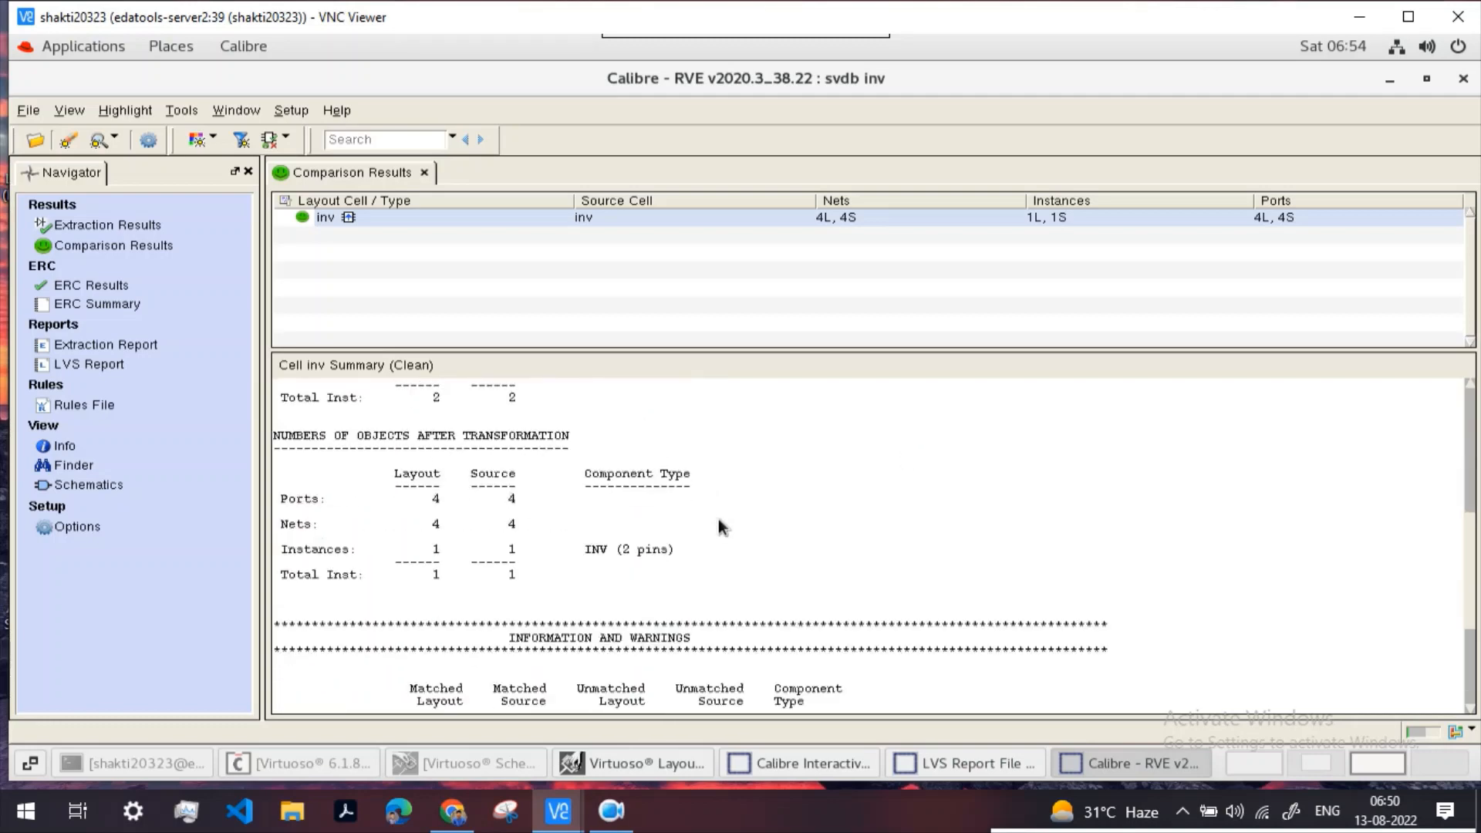
{"action": "scroll", "coordinate": [721, 518], "scroll_direction": "up", "scroll_amount": 5}
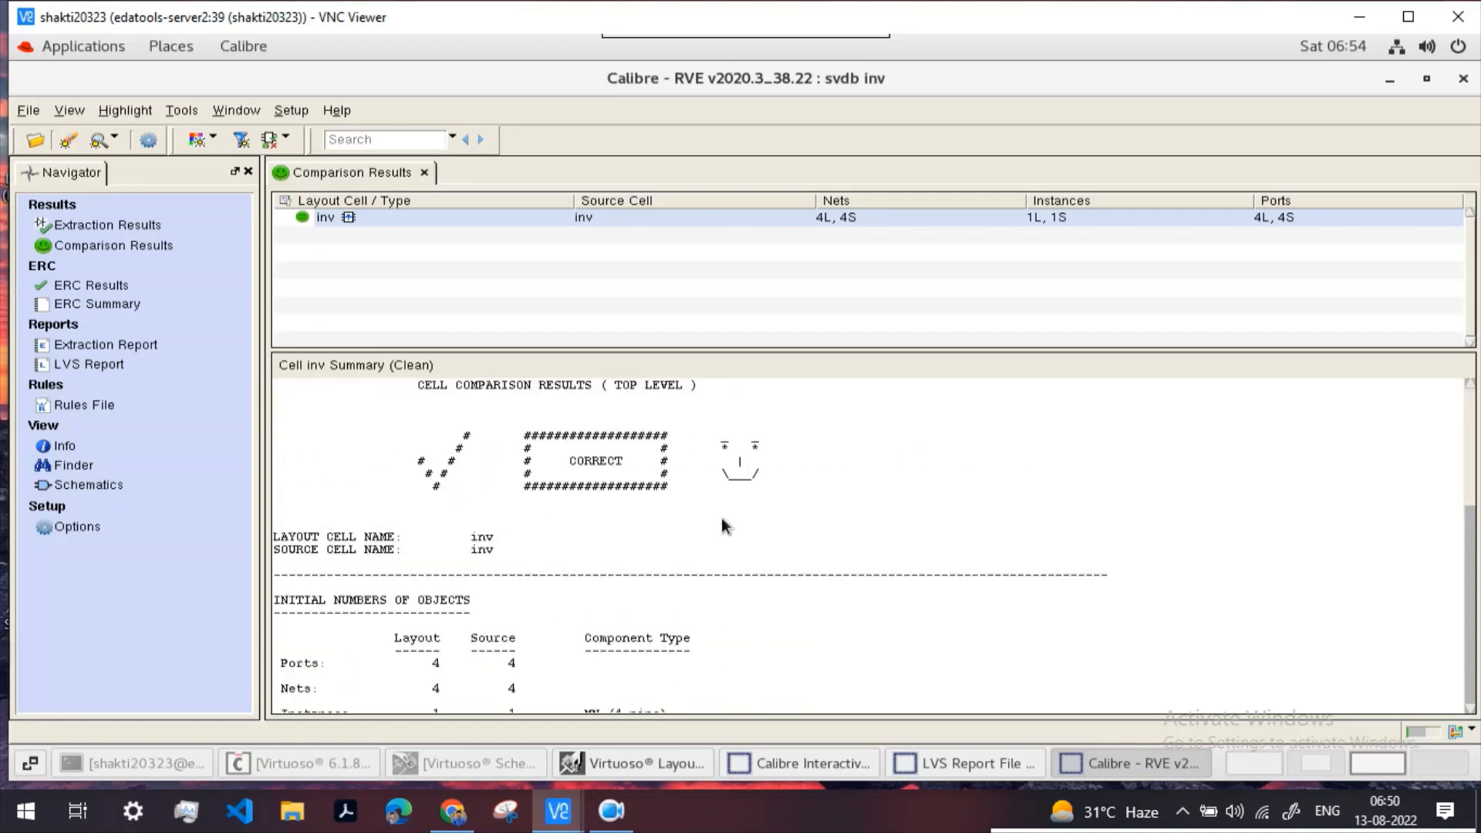
Step: Close the LVS results viewer, LVS report and Calibre Interactive windows, saving the changes to the runset_lvs_global runset file
{"action": "left_click", "coordinate": [1463, 78]}
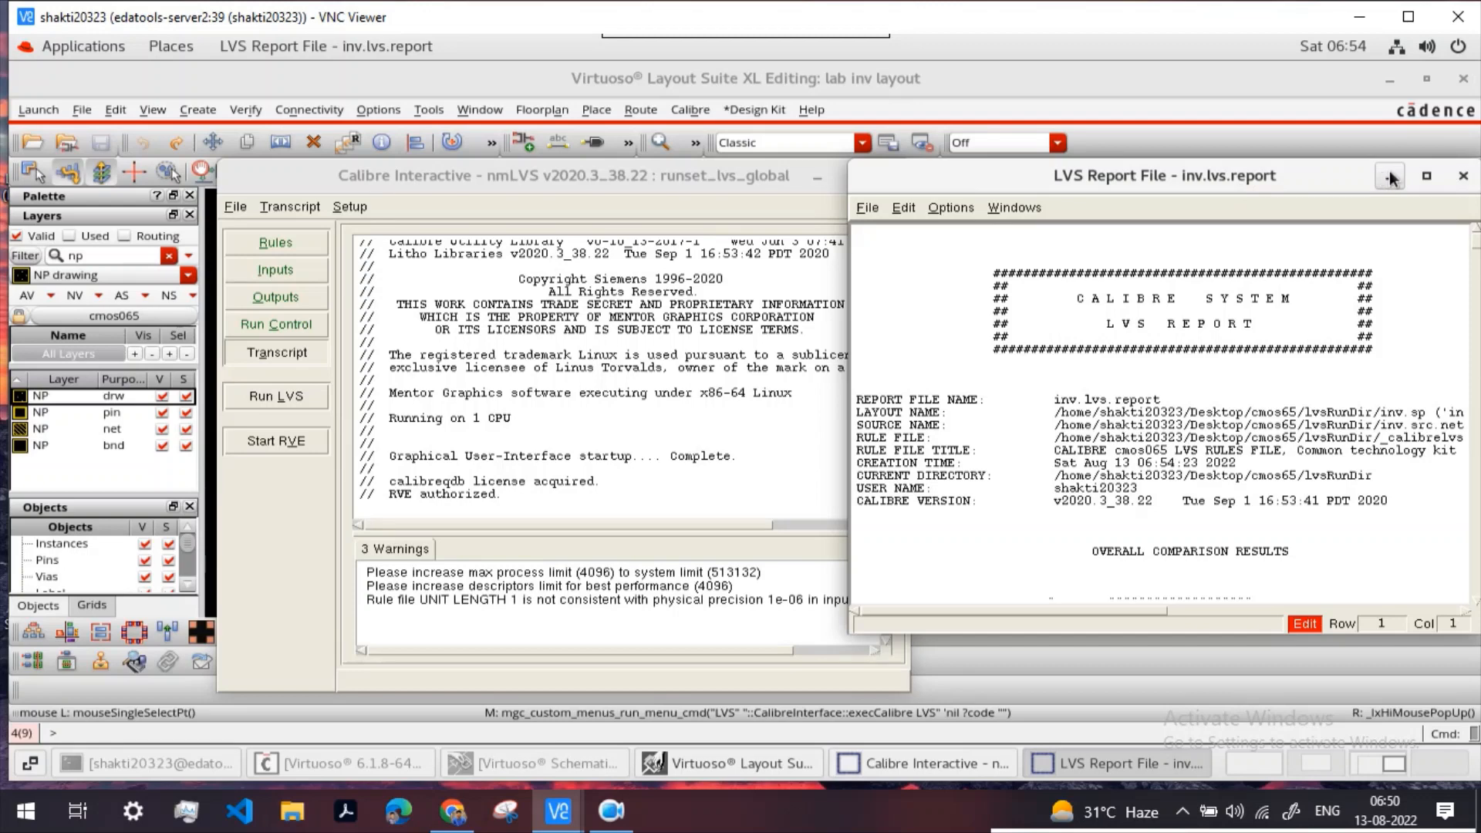
{"action": "left_click", "coordinate": [1463, 176]}
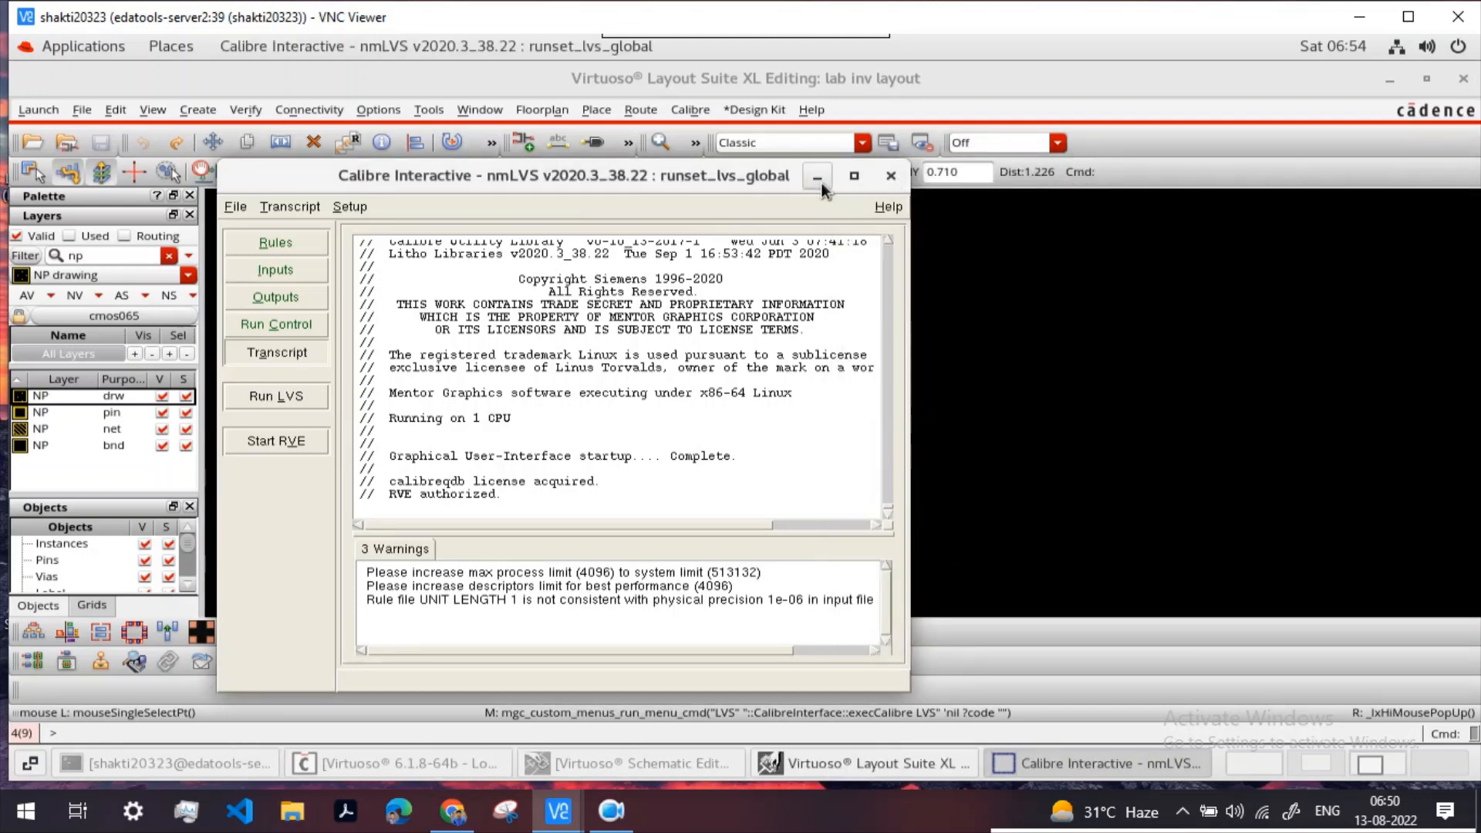
{"action": "left_click", "coordinate": [890, 176]}
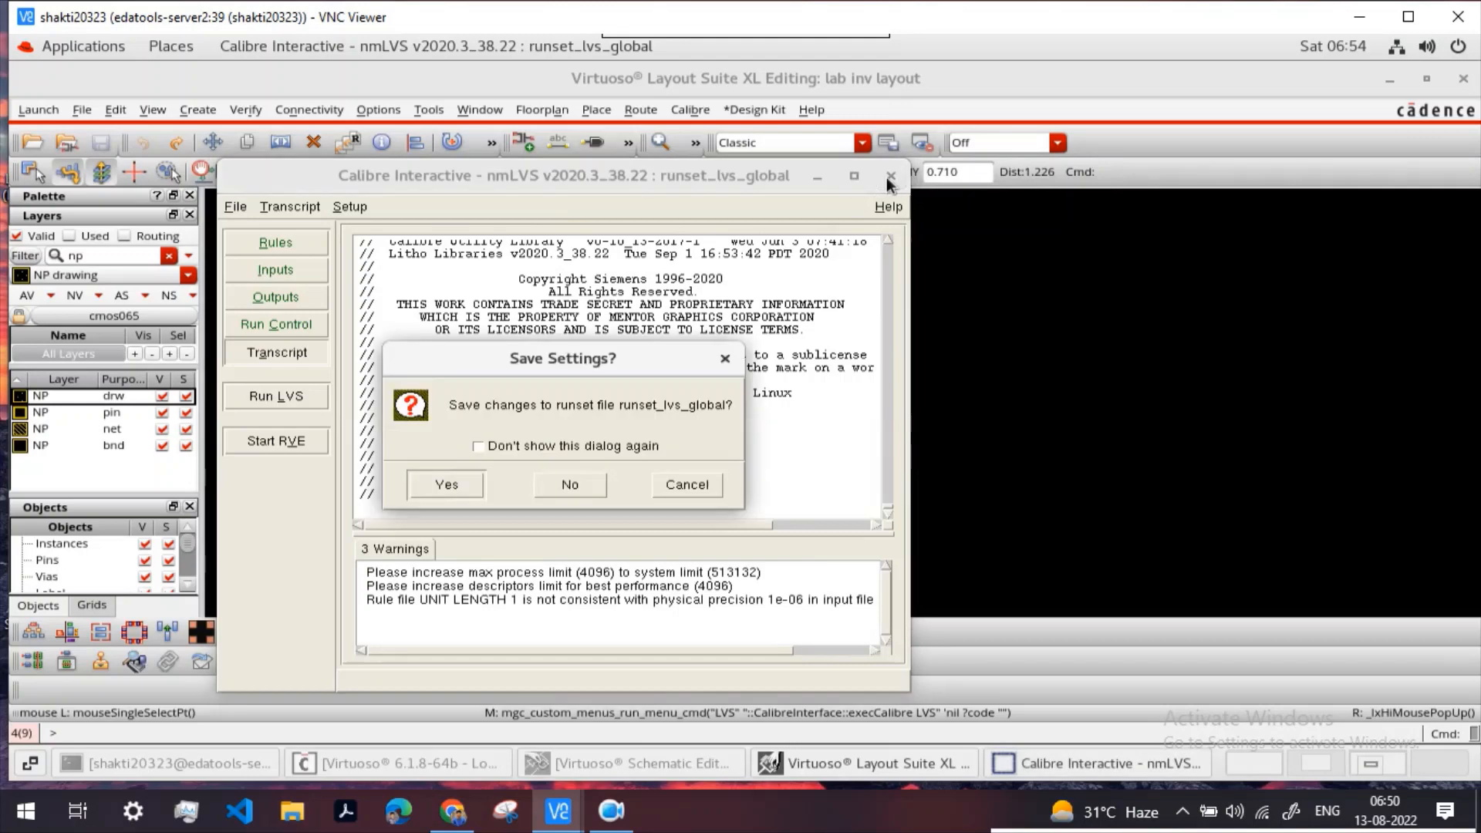
{"action": "left_click", "coordinate": [460, 488]}
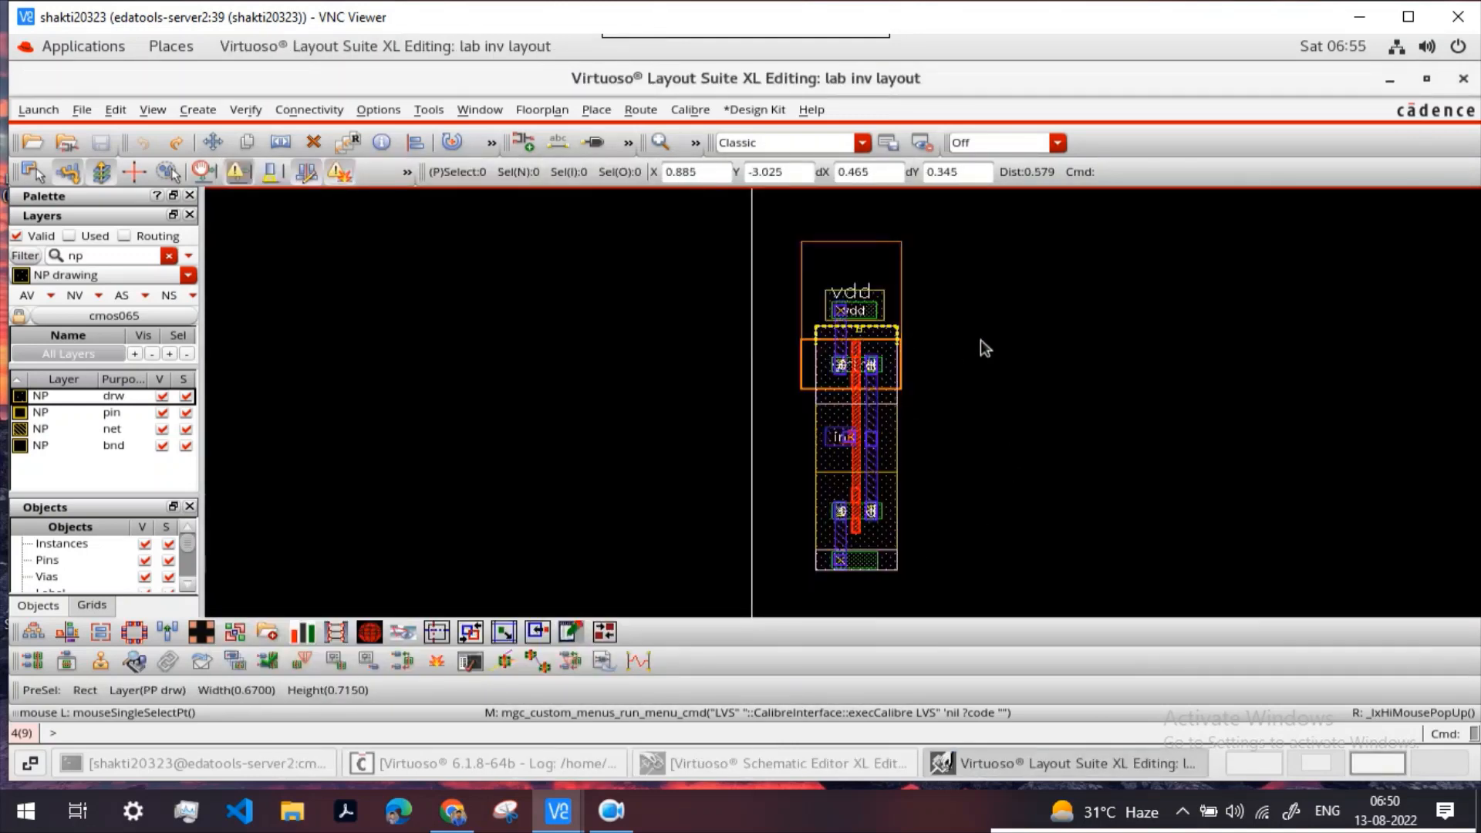
{"action": "left_click", "coordinate": [689, 109]}
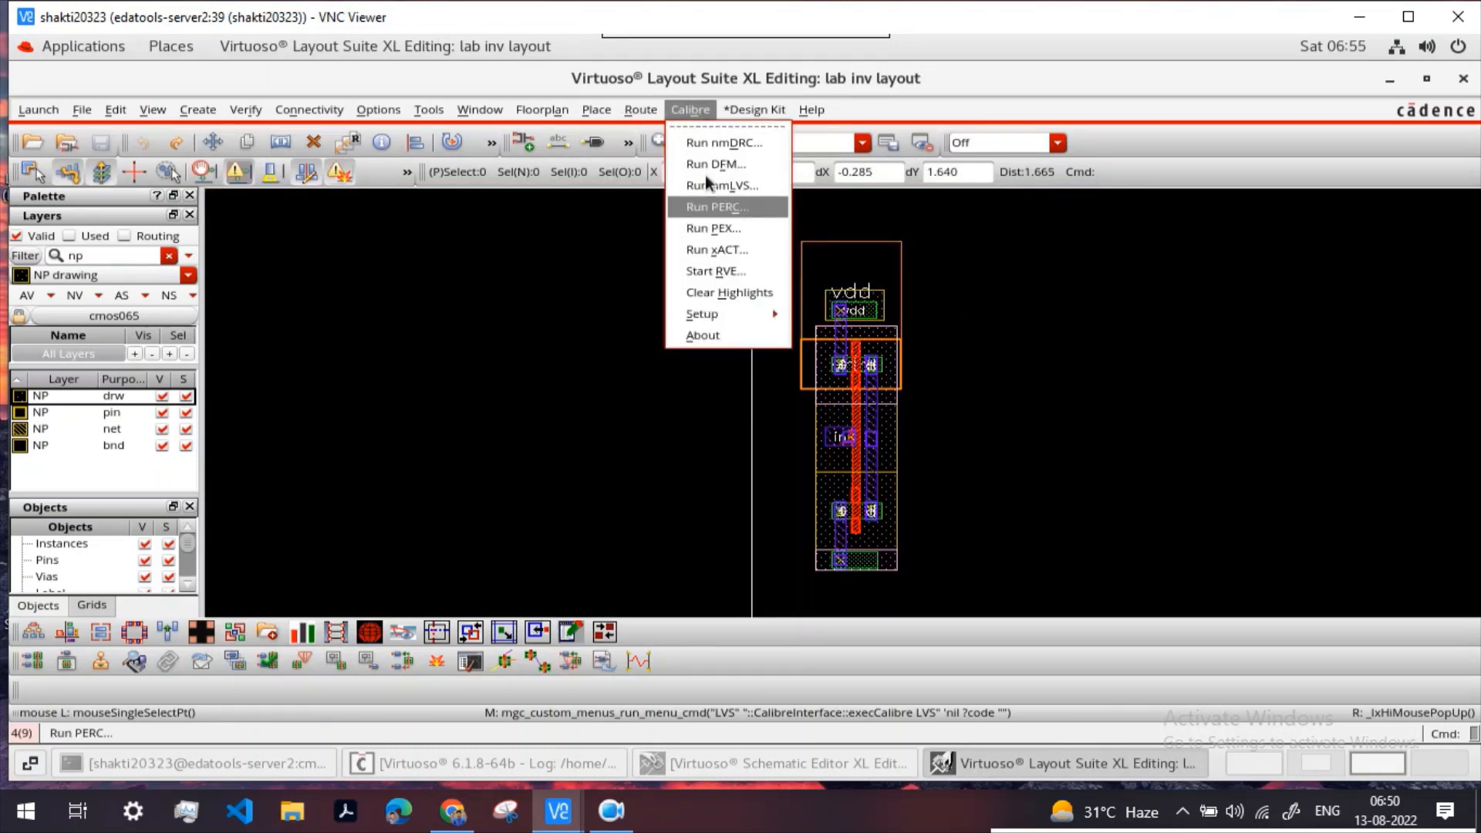
{"action": "left_click", "coordinate": [690, 109]}
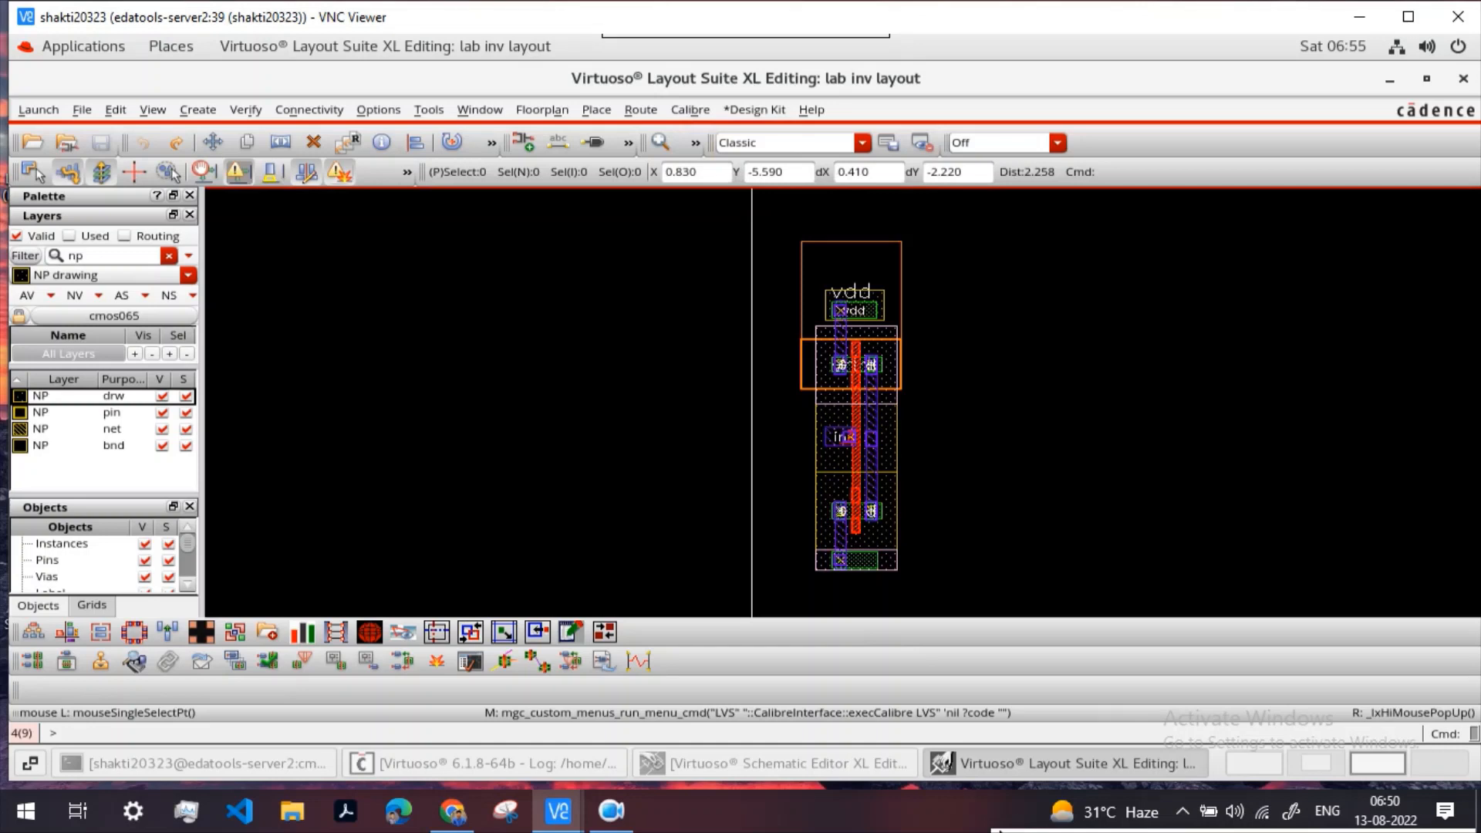
{"action": "mouse_move", "coordinate": [996, 830]}
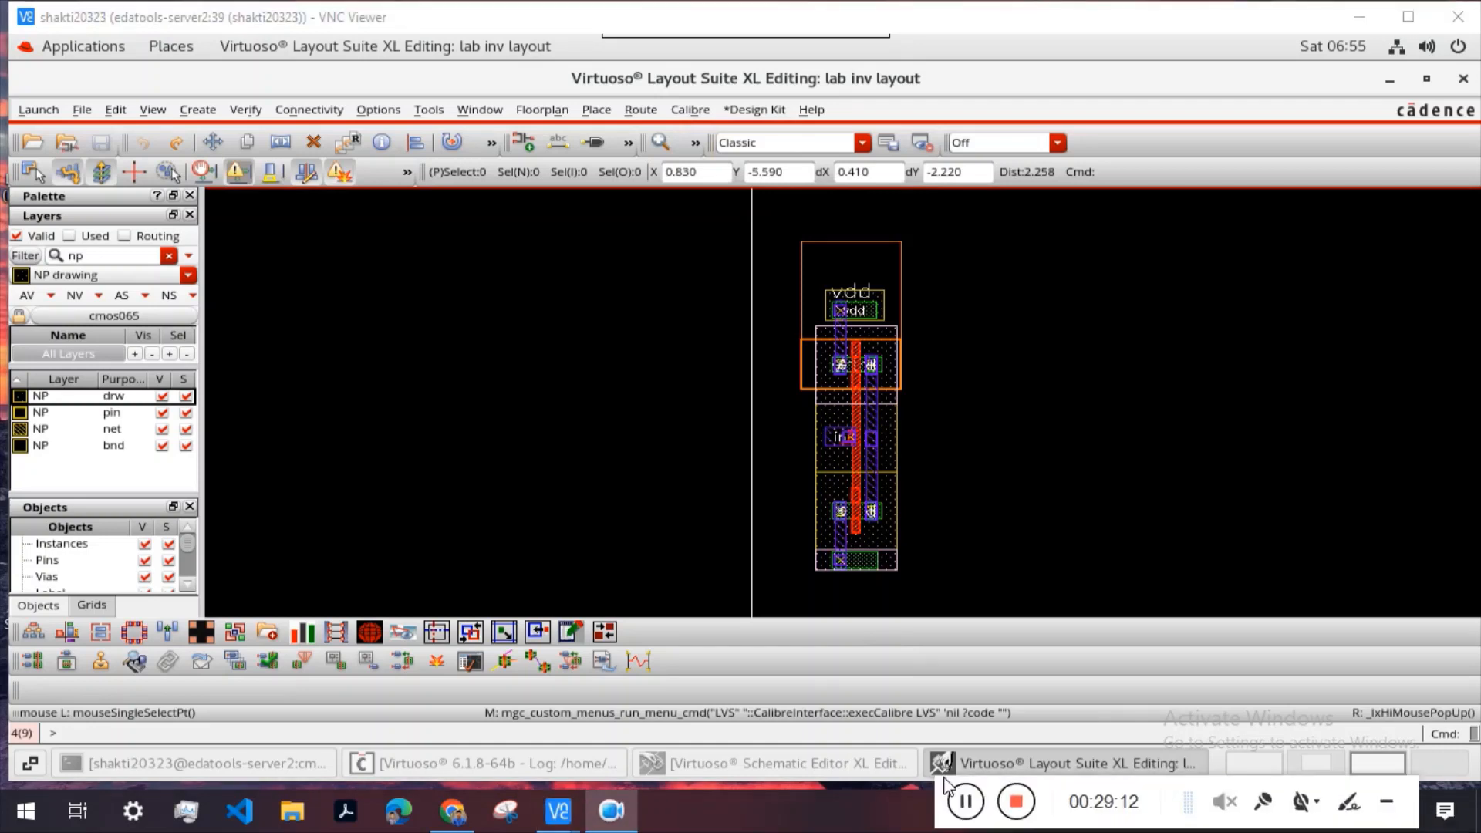